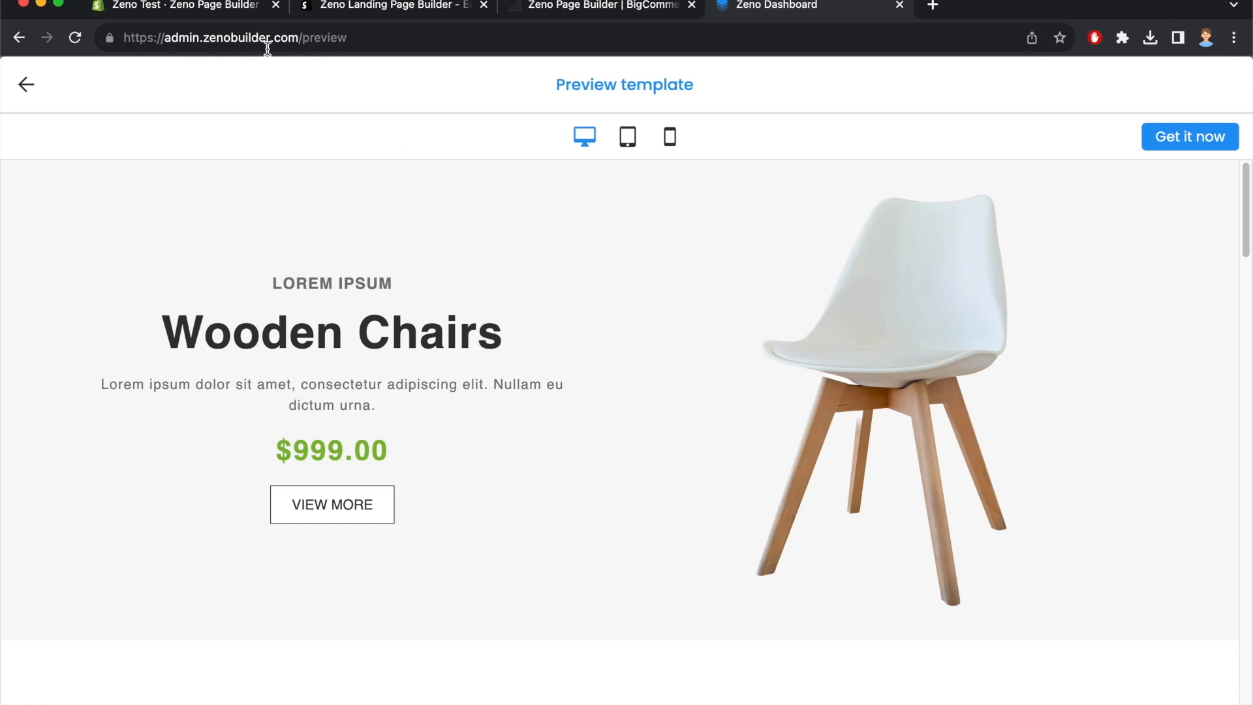
# View the Zeno Page Builder listings on the Shopify App Store and BigCommerce, and close both listing pages
pyautogui.click(358, 6)
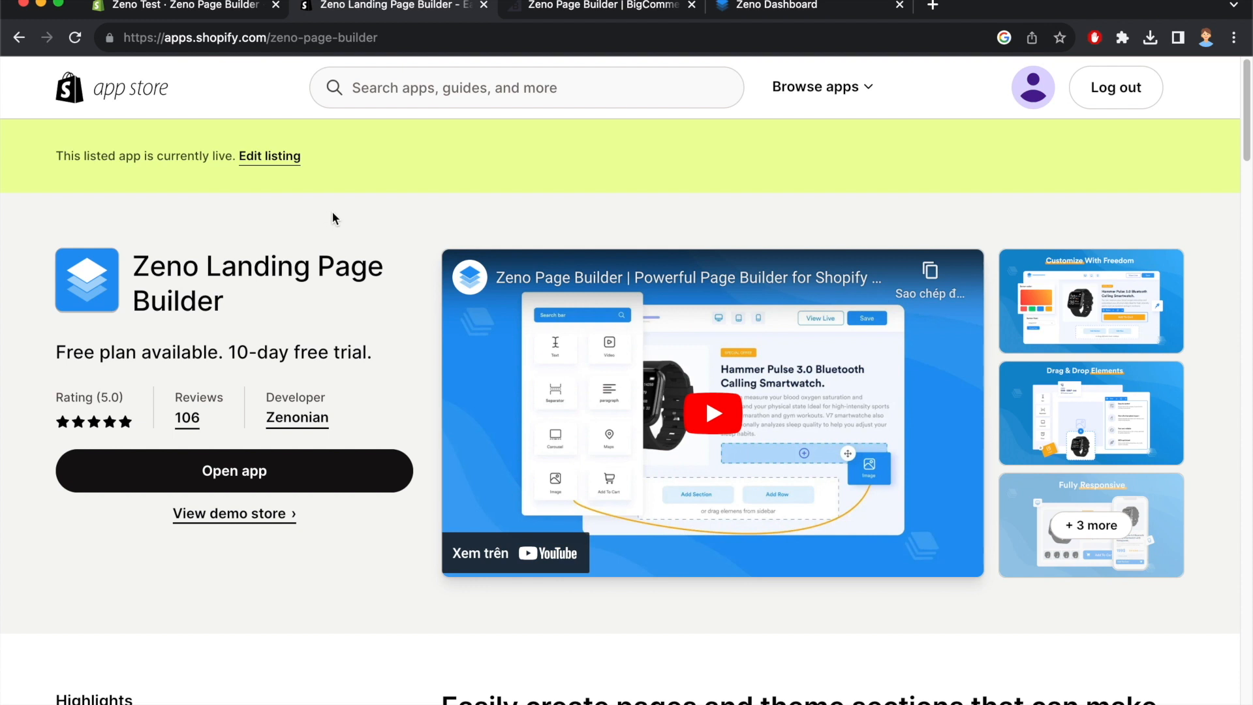
pyautogui.click(555, 7)
pyautogui.scroll(-1, 353, 344)
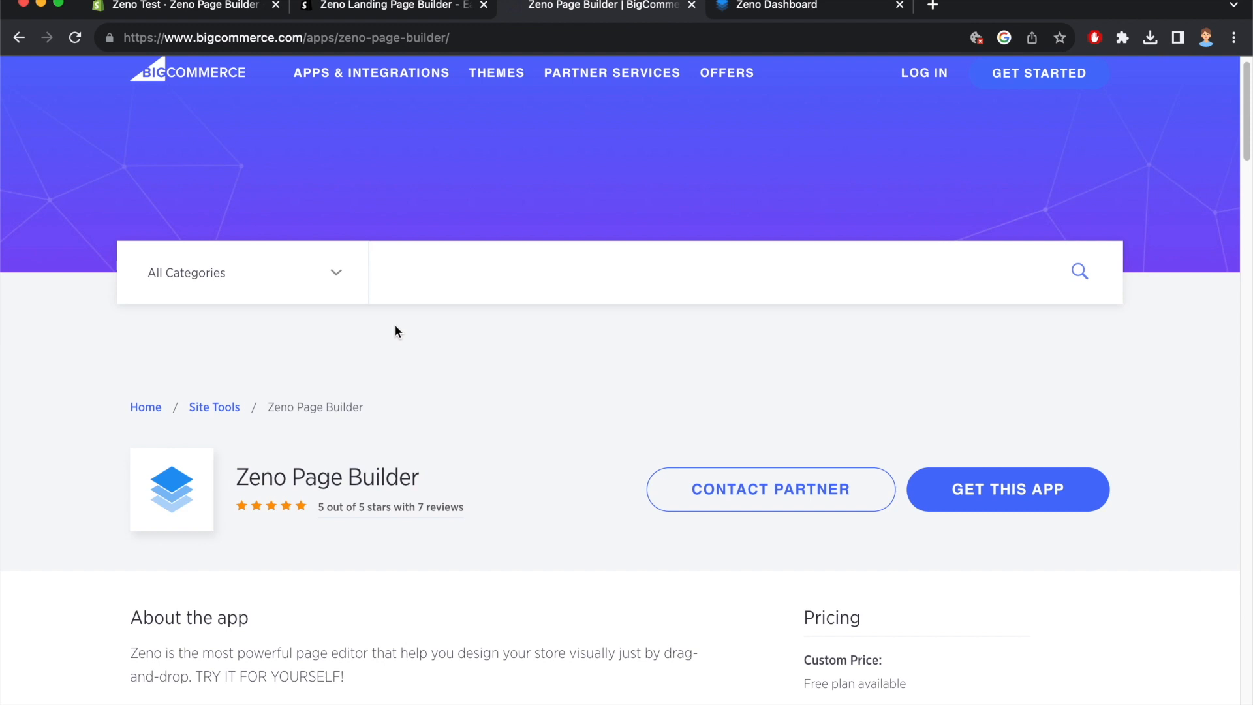
pyautogui.click(755, 9)
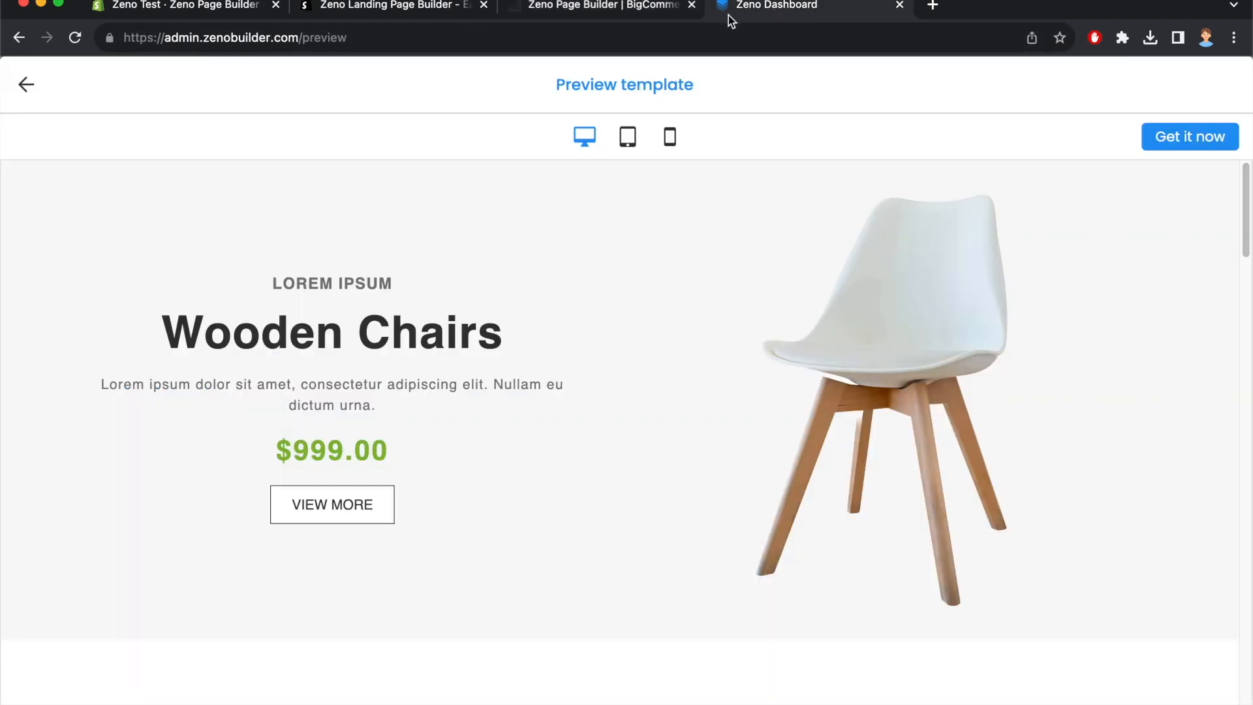
pyautogui.click(484, 5)
pyautogui.click(483, 5)
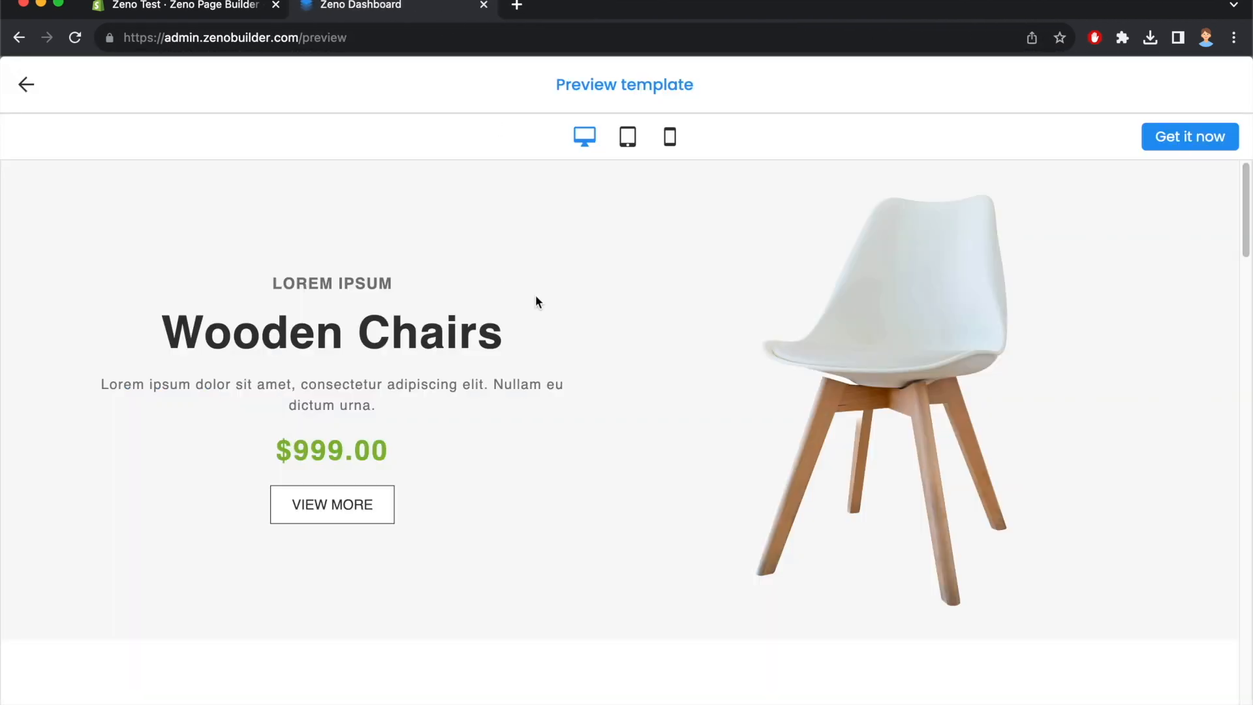
# Look through the whole Wooden Chairs template preview in the desktop layout
pyautogui.scroll(-8, 536, 295)
pyautogui.scroll(-7, 536, 295)
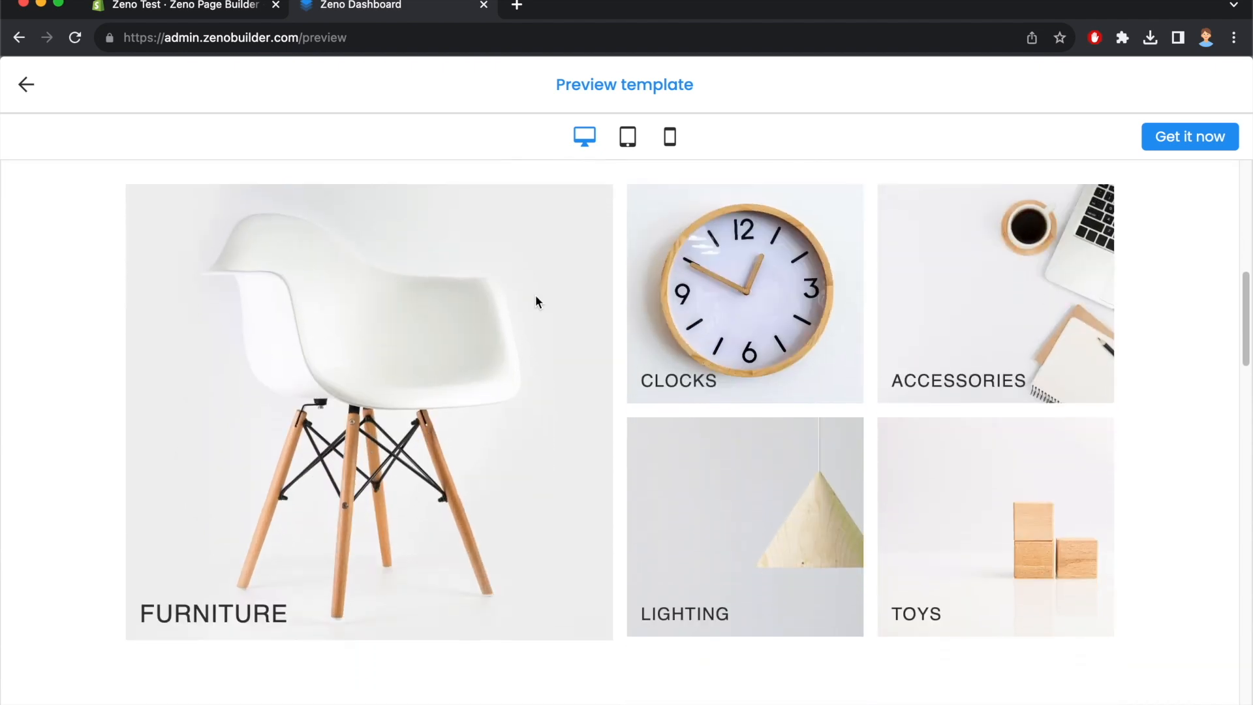
pyautogui.scroll(-15, 535, 297)
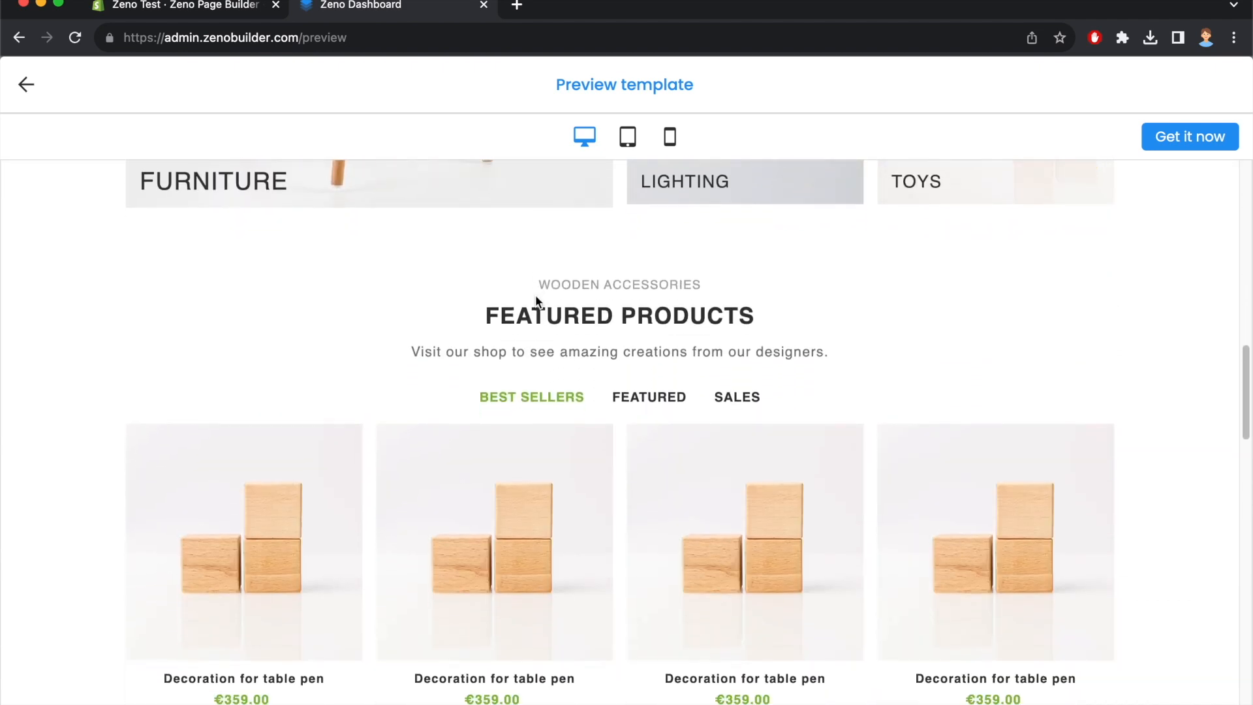
pyautogui.scroll(-10, 535, 298)
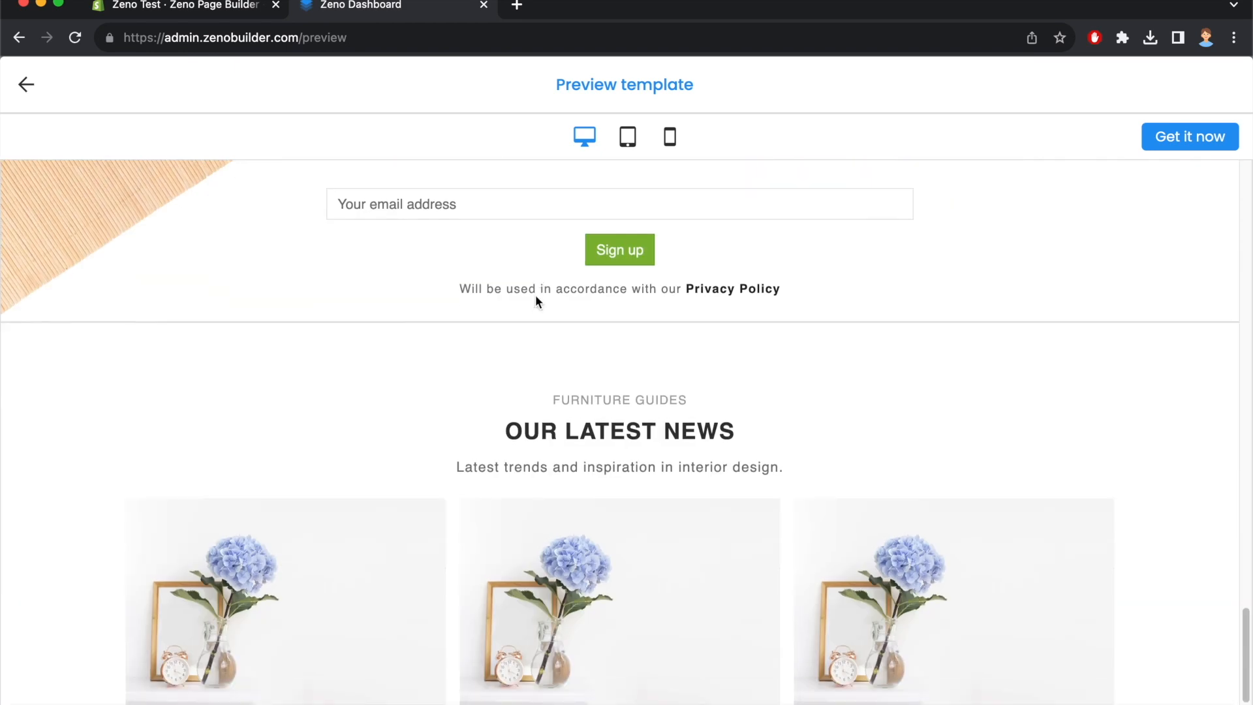
pyautogui.scroll(18, 535, 299)
pyautogui.scroll(20, 537, 302)
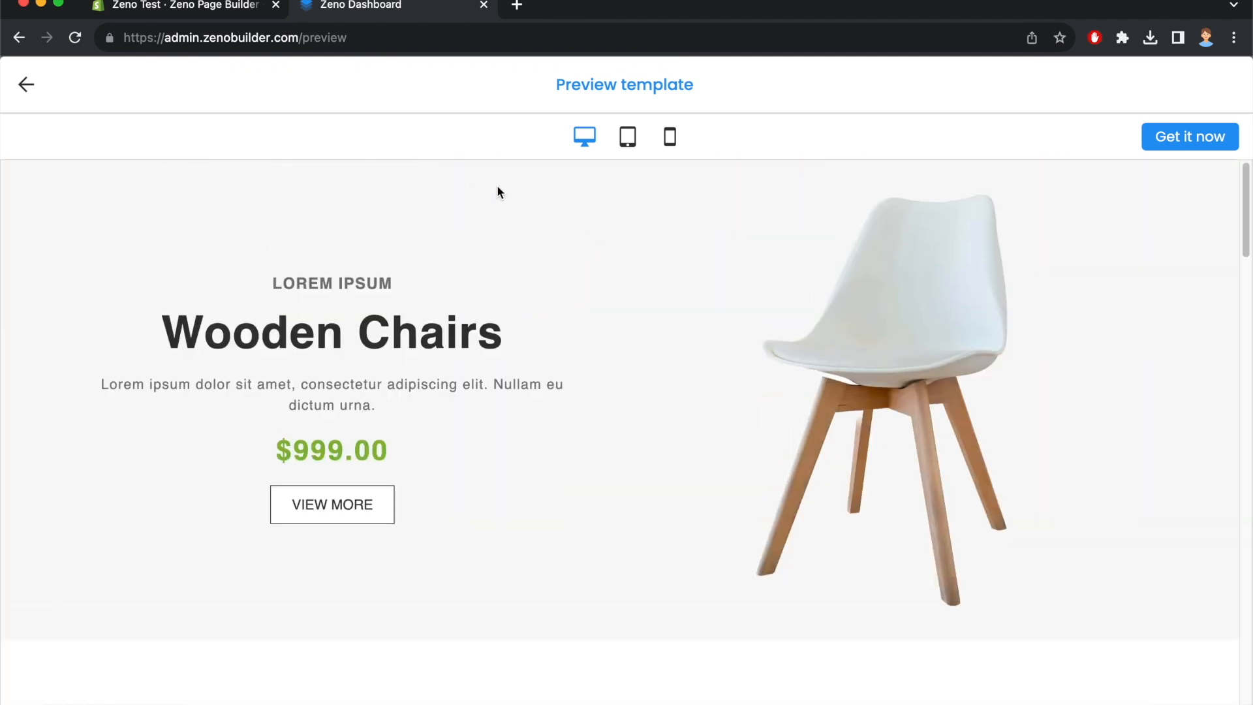
# Preview the template in the tablet and mobile layouts and return to the desktop layout
pyautogui.click(627, 137)
pyautogui.scroll(-5, 562, 325)
pyautogui.scroll(-10, 641, 272)
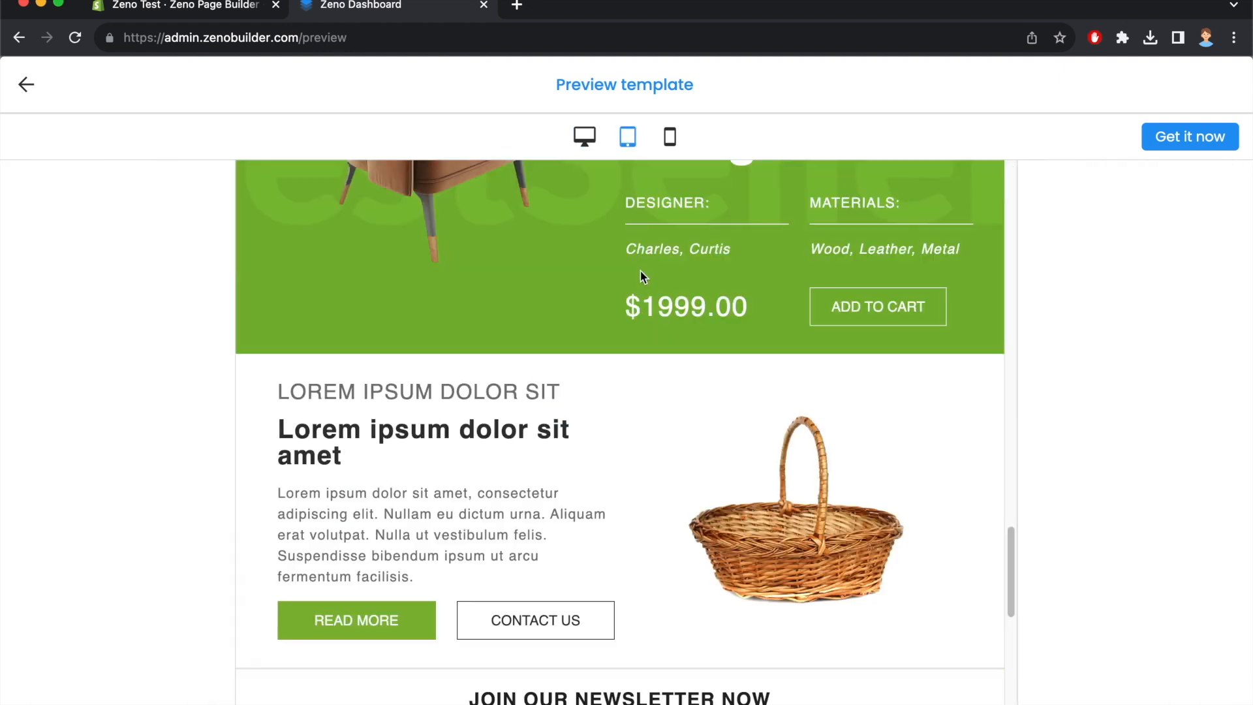
pyautogui.click(669, 136)
pyautogui.scroll(15, 660, 388)
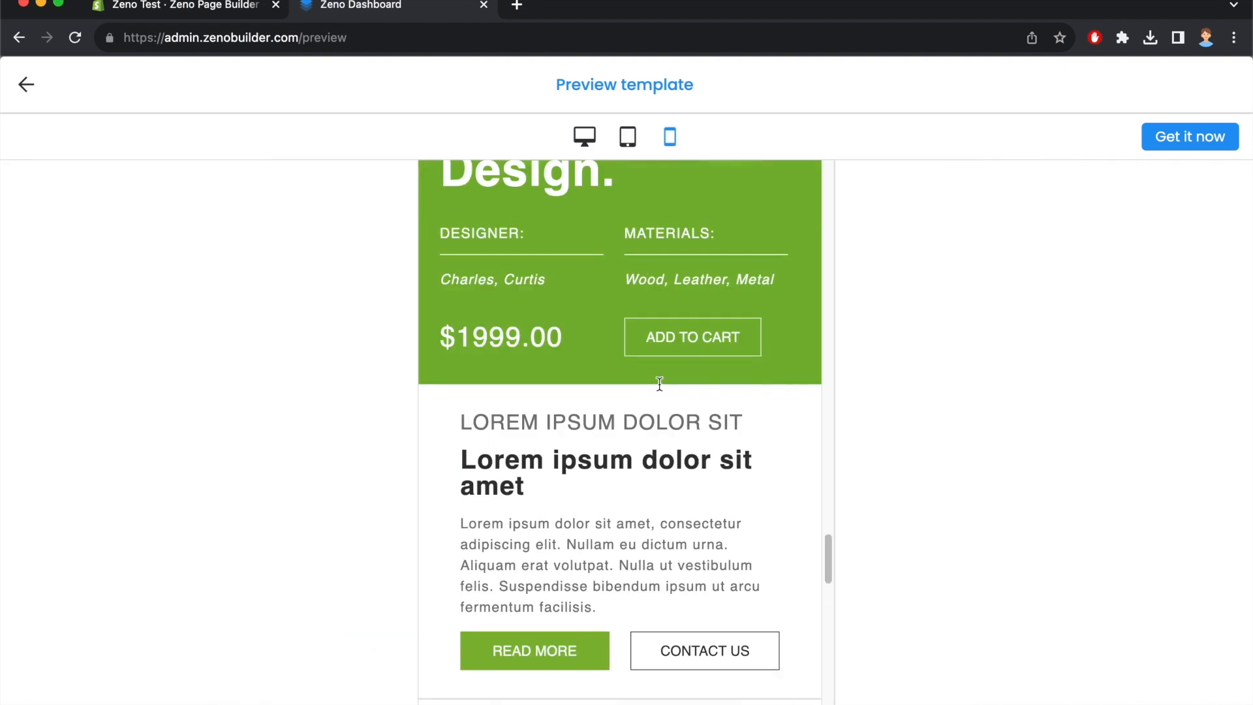
pyautogui.scroll(15, 658, 379)
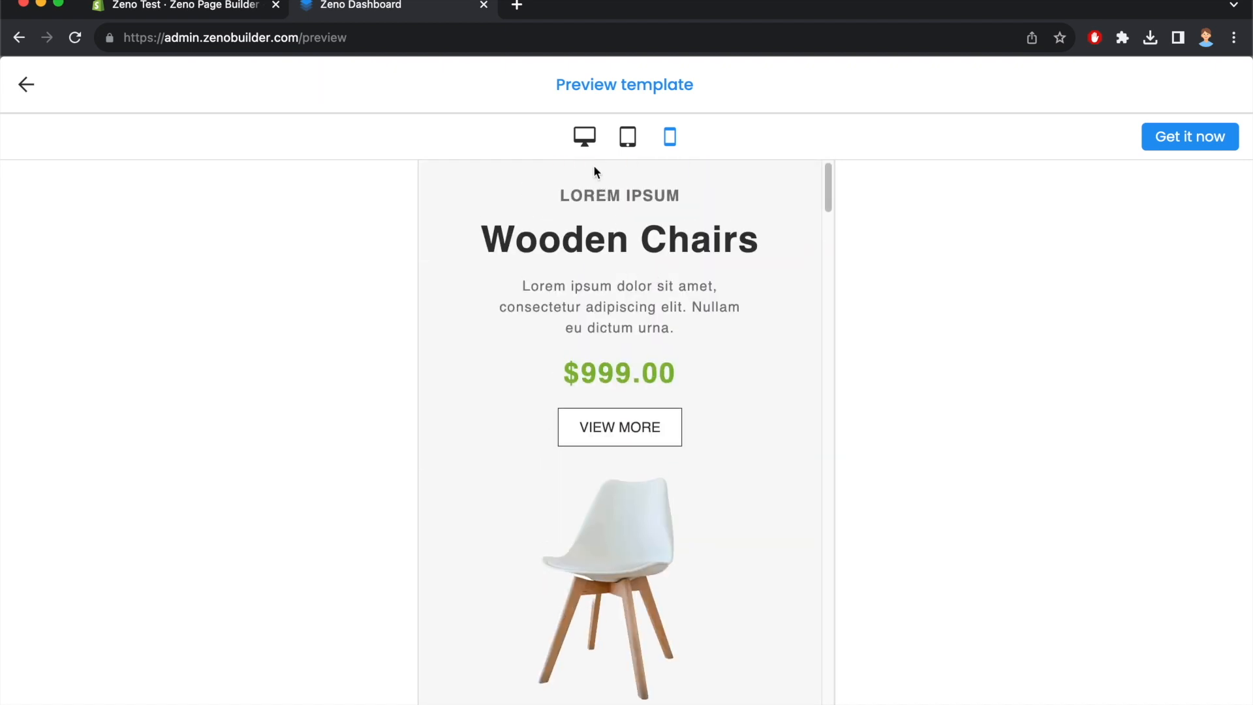
pyautogui.click(585, 137)
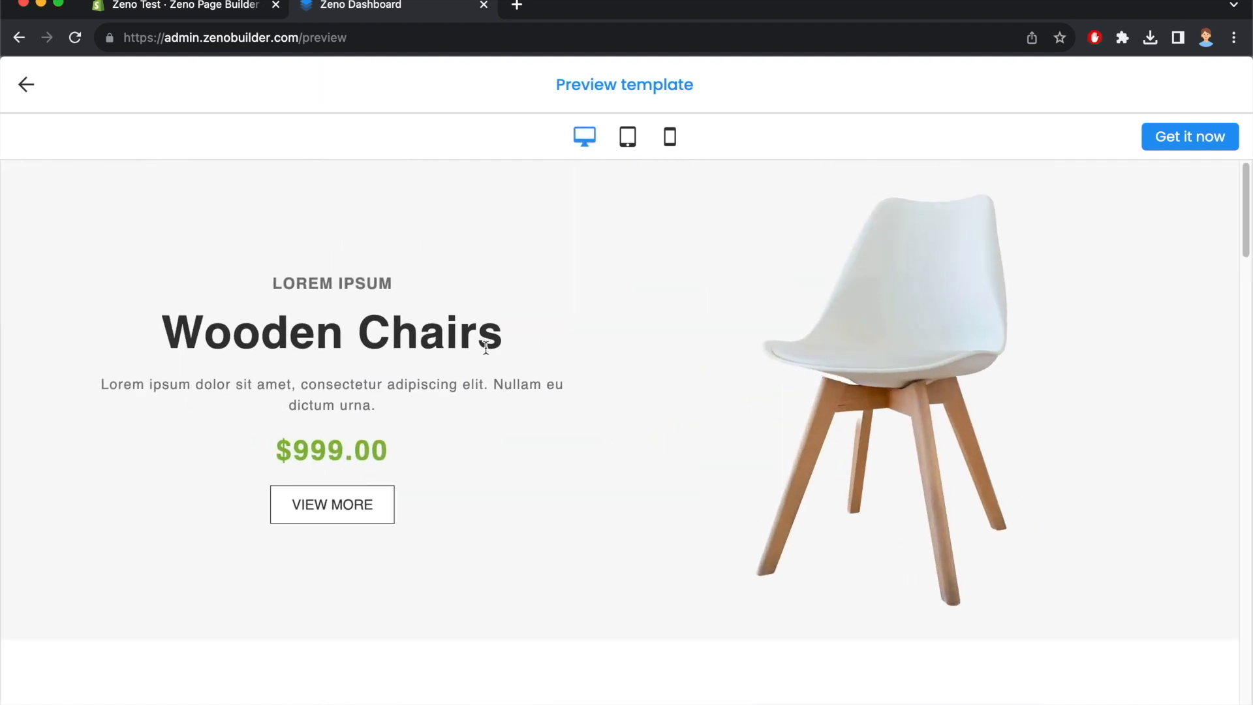
# Switch to the Shopify admin and create a blank landing page named "Furniture" without the theme header and footer
pyautogui.click(210, 10)
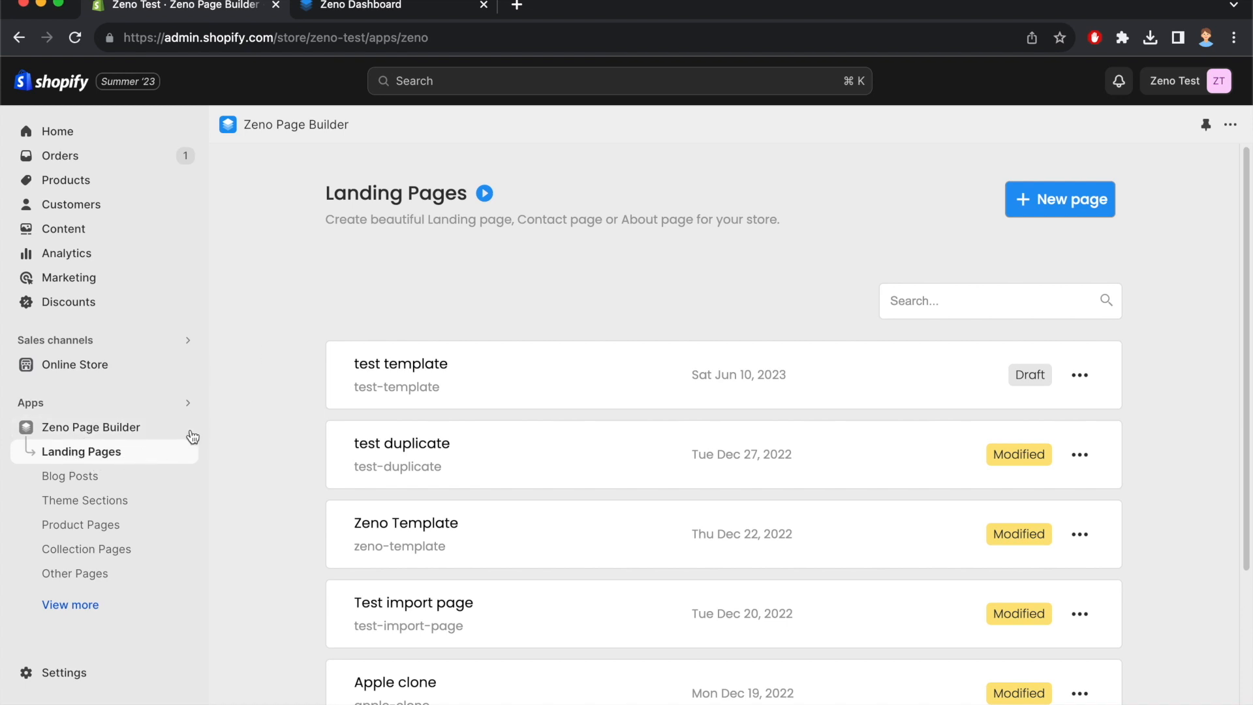
pyautogui.click(1051, 199)
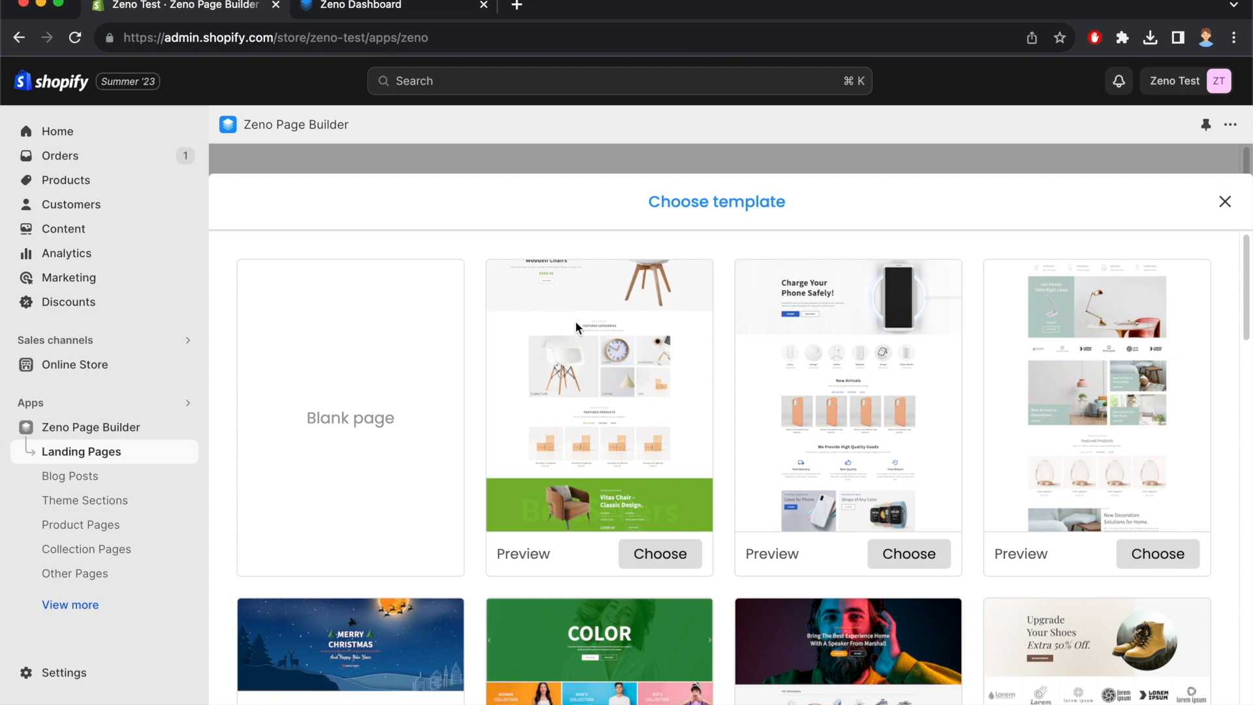
pyautogui.click(356, 418)
pyautogui.click(712, 421)
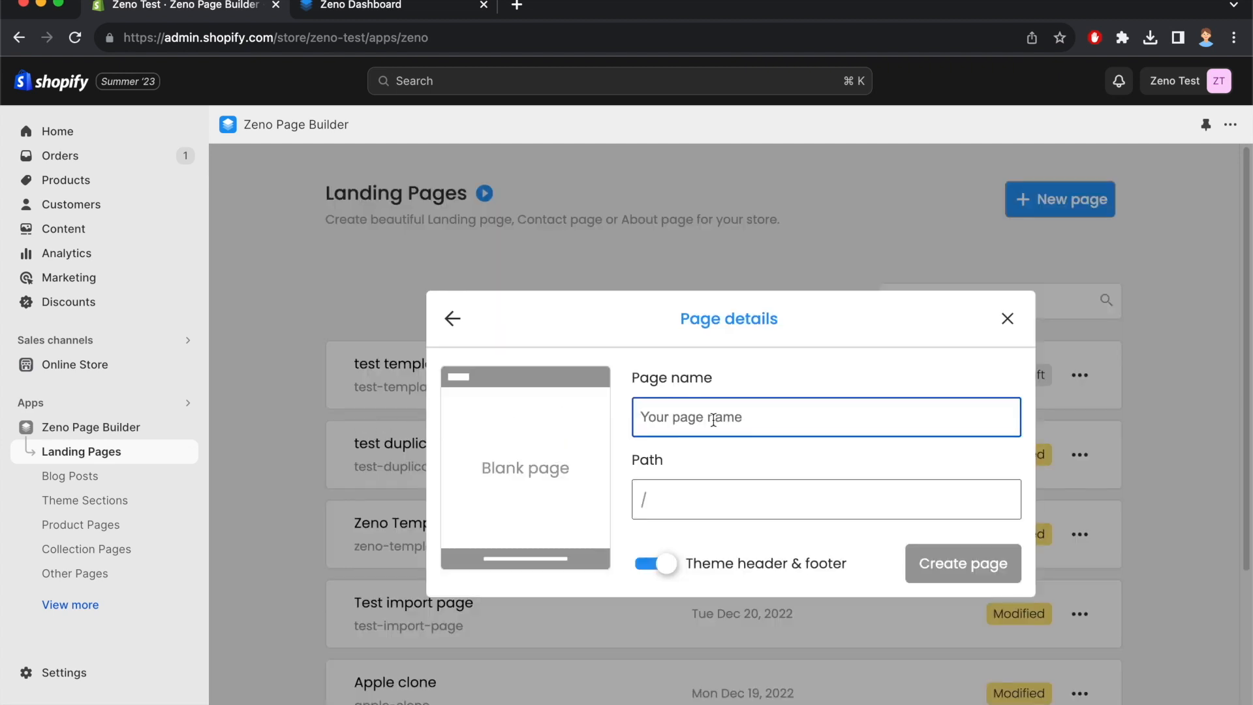
pyautogui.write('Furniture')
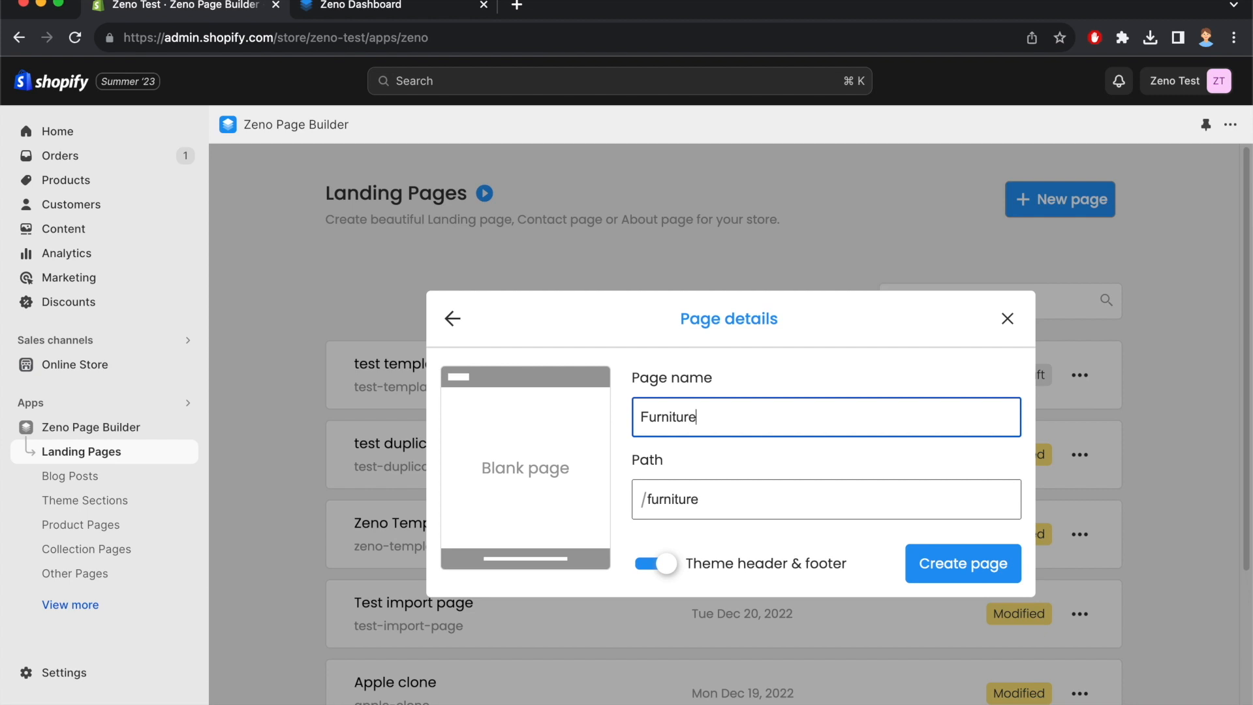
pyautogui.click(658, 567)
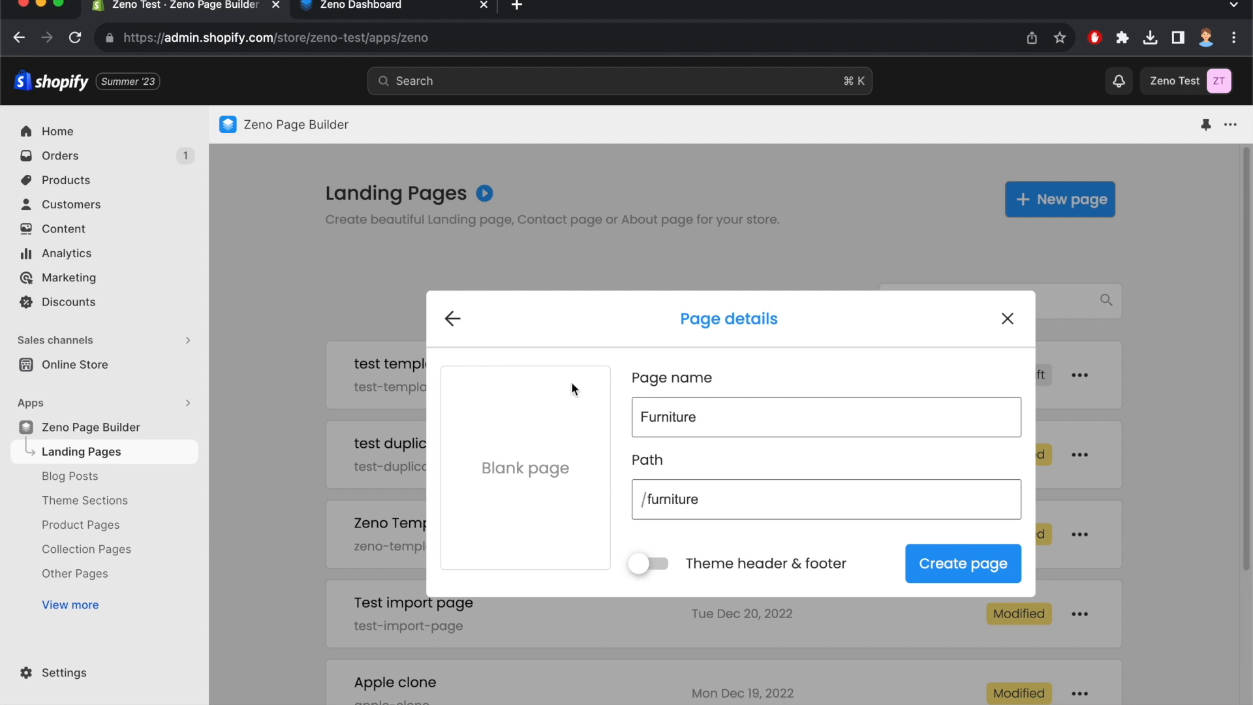
pyautogui.click(965, 565)
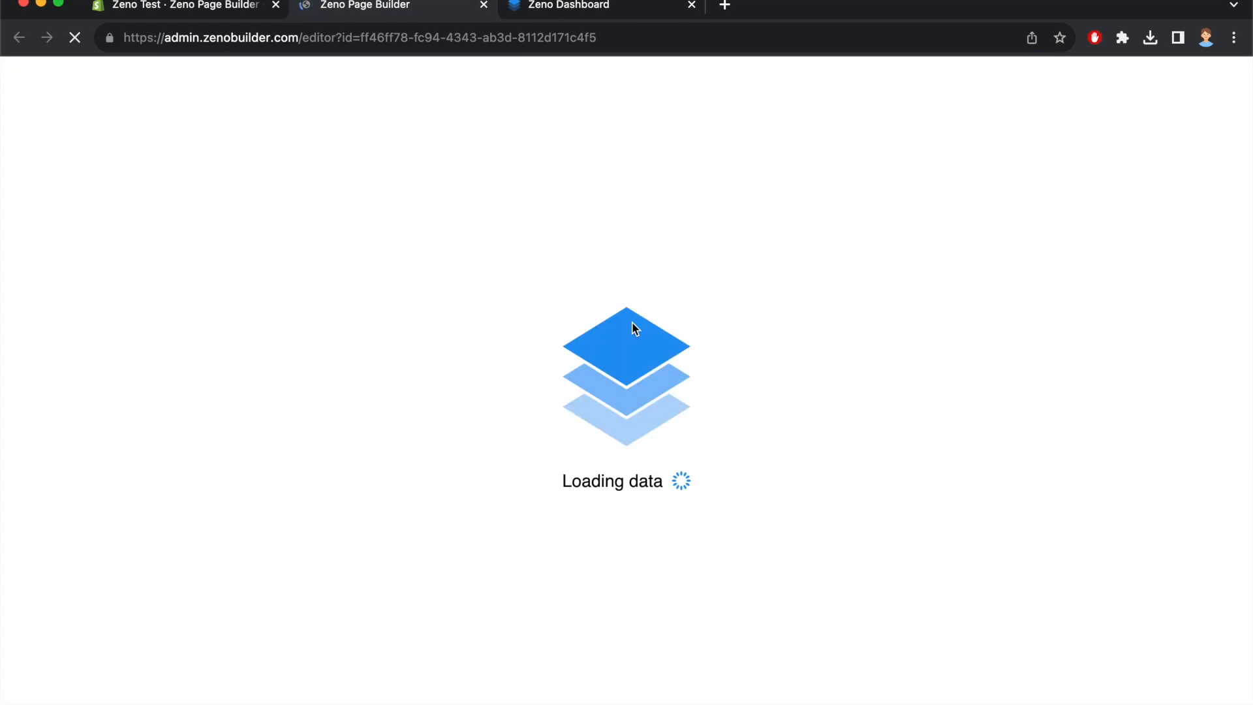
# Examine the template's hero section, including its small heading, title, paragraph and price
pyautogui.click(542, 13)
pyautogui.scroll(-5, 510, 288)
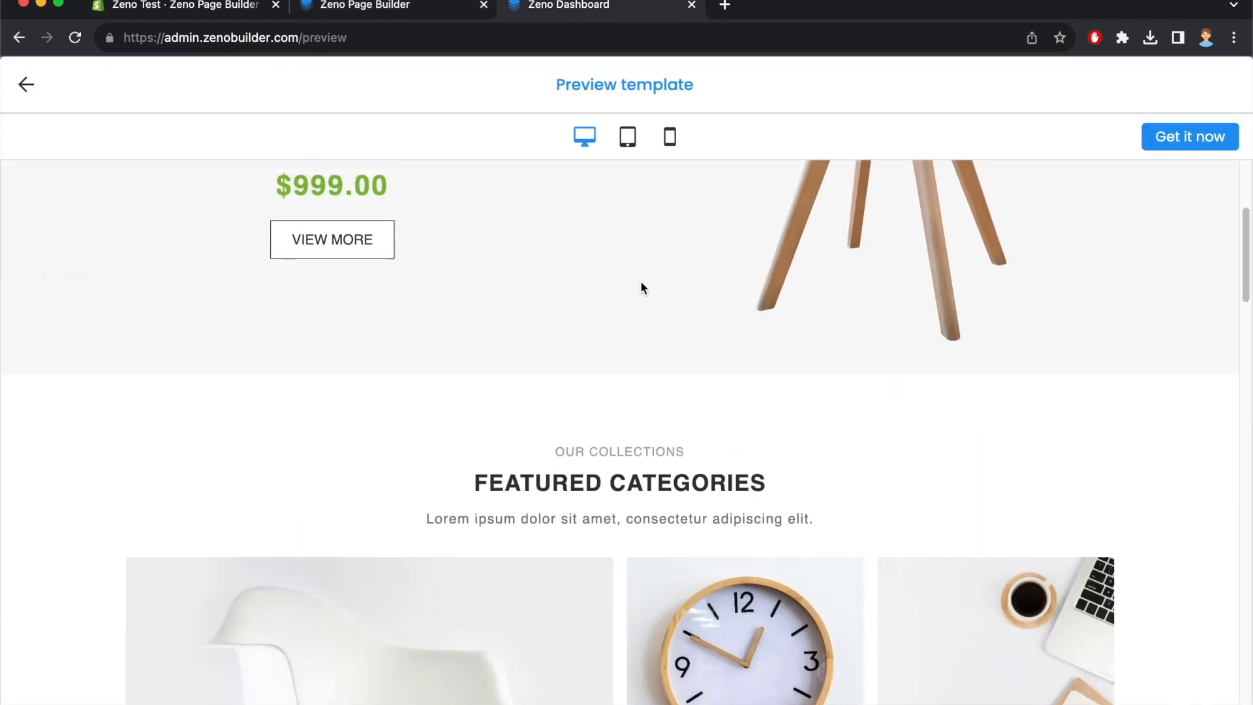
pyautogui.scroll(5, 587, 287)
pyautogui.scroll(-4, 444, 262)
pyautogui.scroll(4, 332, 238)
pyautogui.scroll(-10, 503, 252)
pyautogui.scroll(10, 532, 255)
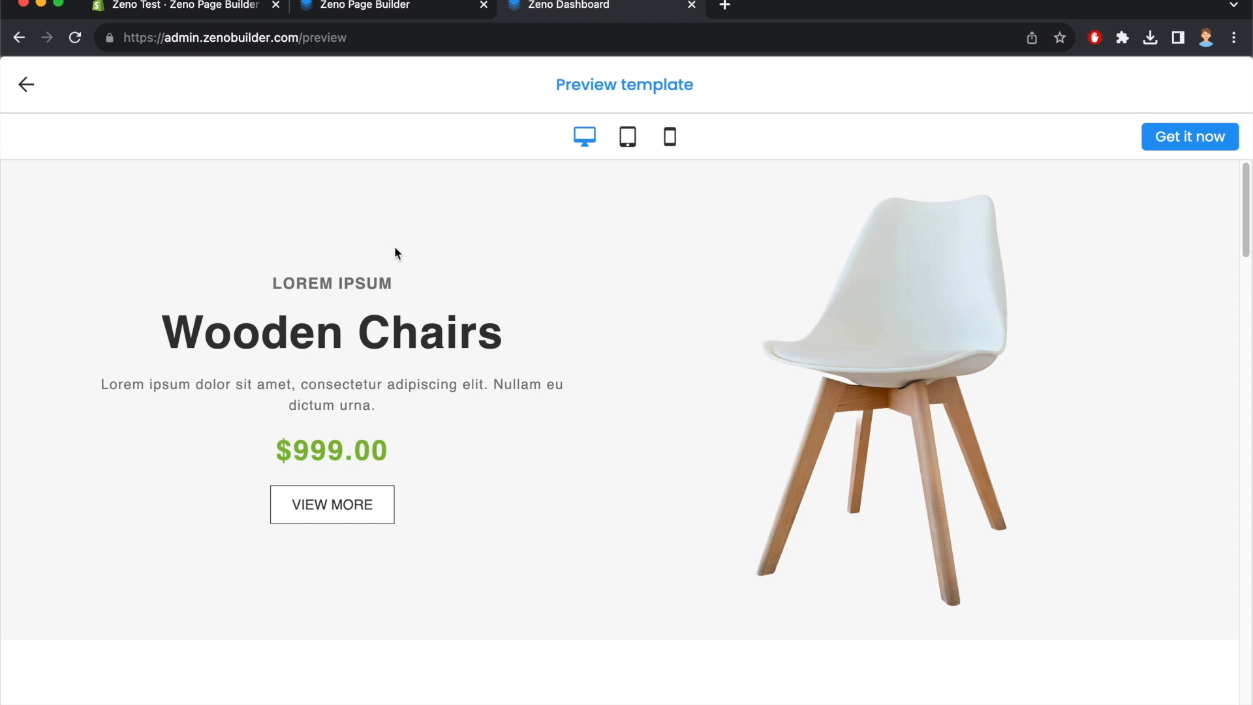
pyautogui.moveTo(276, 285); pyautogui.dragTo(392, 285)
pyautogui.moveTo(216, 333); pyautogui.dragTo(418, 333)
pyautogui.moveTo(218, 385); pyautogui.dragTo(348, 406)
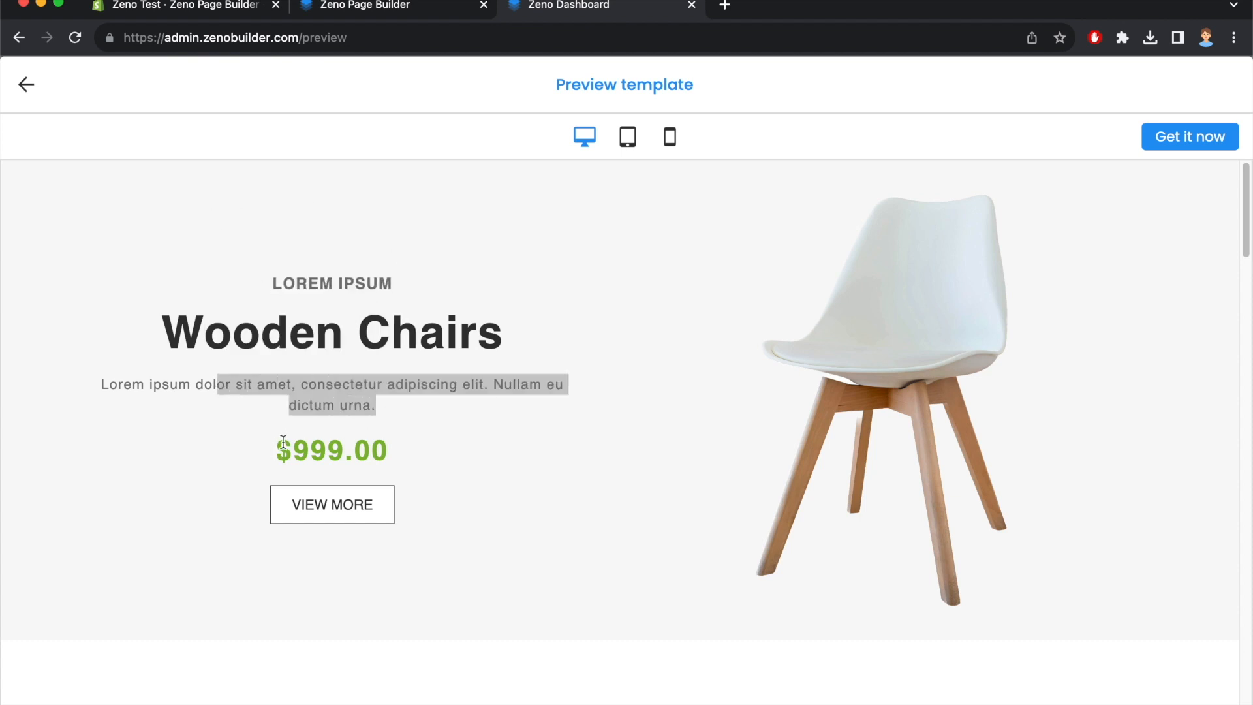
pyautogui.moveTo(282, 456); pyautogui.dragTo(382, 454)
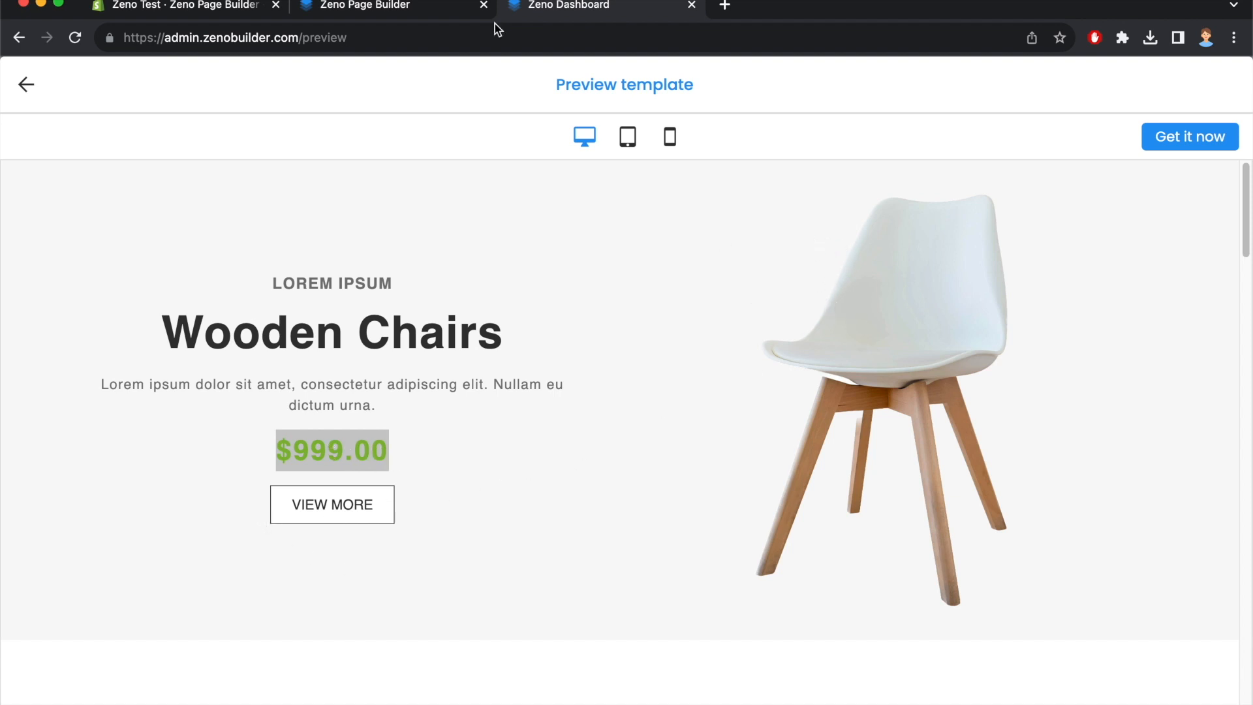
# Add a row with two equal columns to the empty Furniture page in the page editor
pyautogui.click(367, 5)
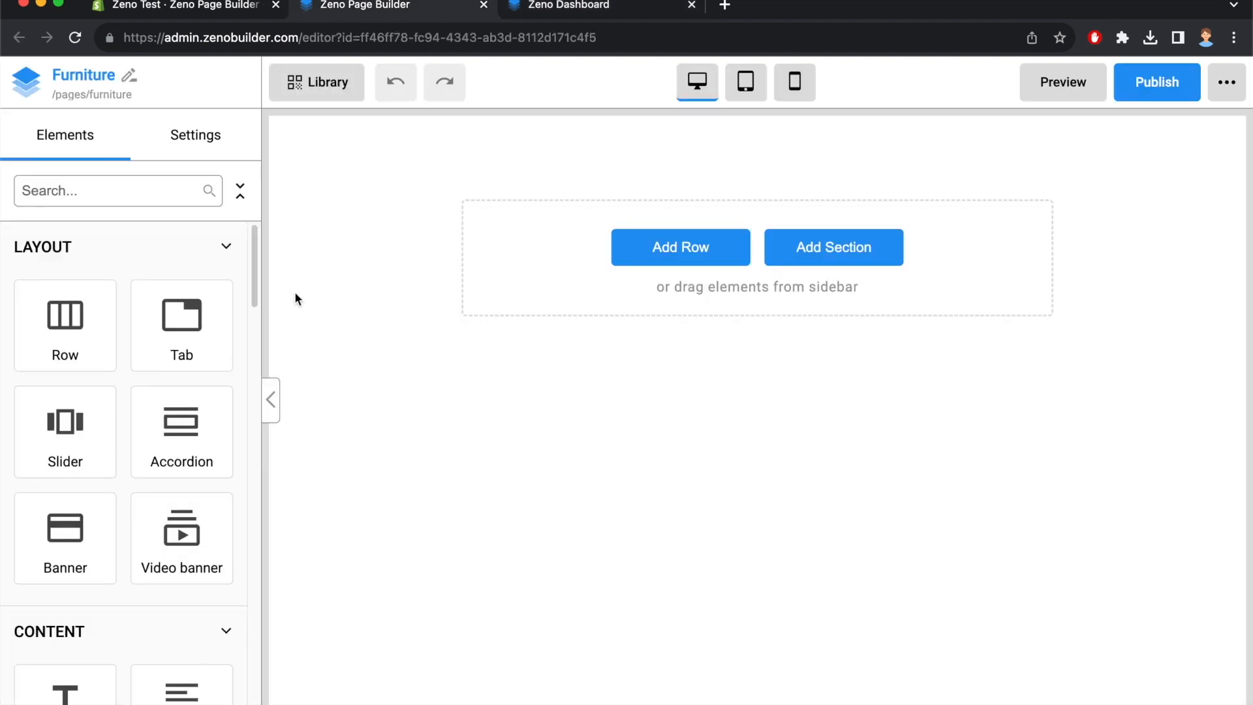
pyautogui.moveTo(69, 323); pyautogui.dragTo(569, 199)
pyautogui.click(609, 312)
# Check the template's hero text elements and add a Heading element to the first column of the row
pyautogui.click(581, 6)
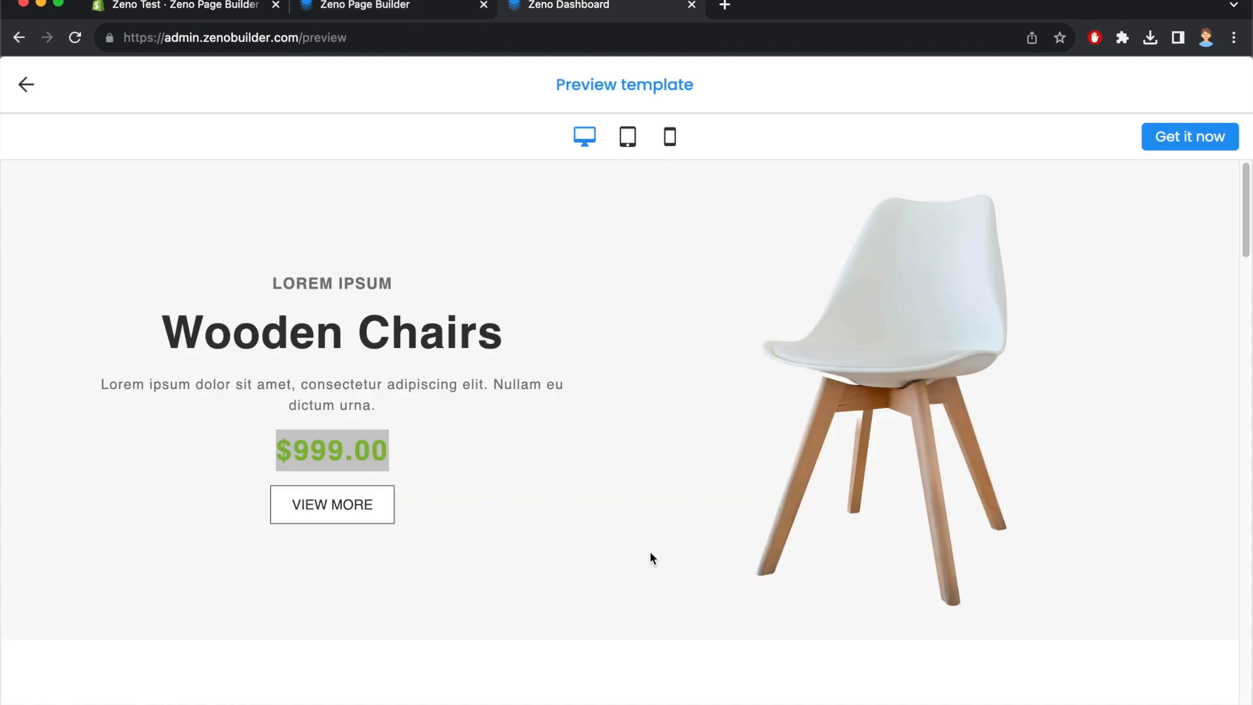
pyautogui.click(275, 282)
pyautogui.moveTo(261, 331); pyautogui.dragTo(419, 336)
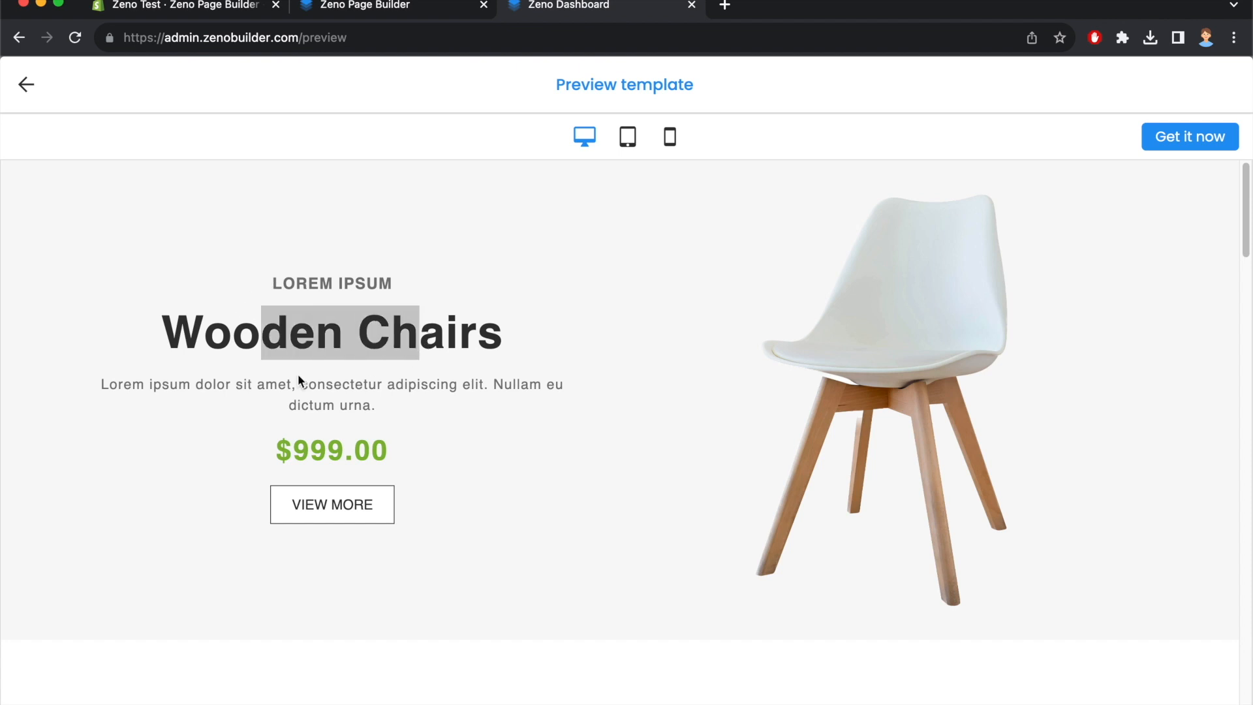
pyautogui.click(326, 379)
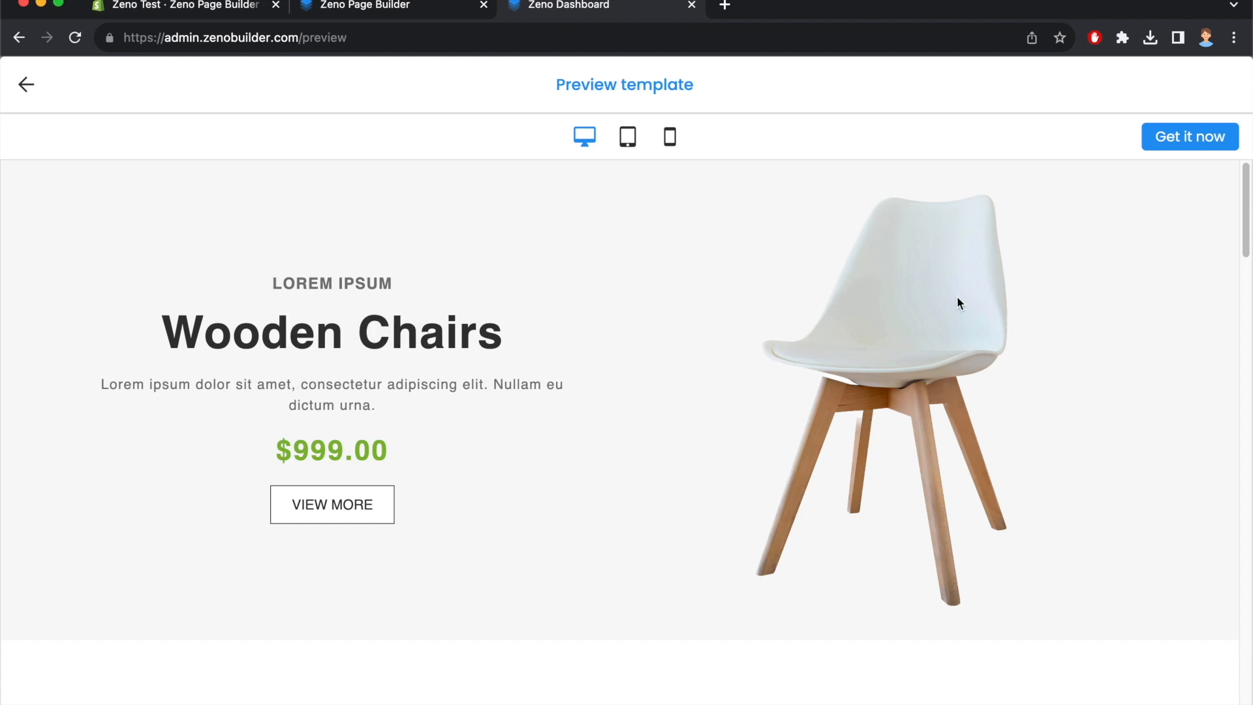
pyautogui.click(421, 10)
pyautogui.click(559, 169)
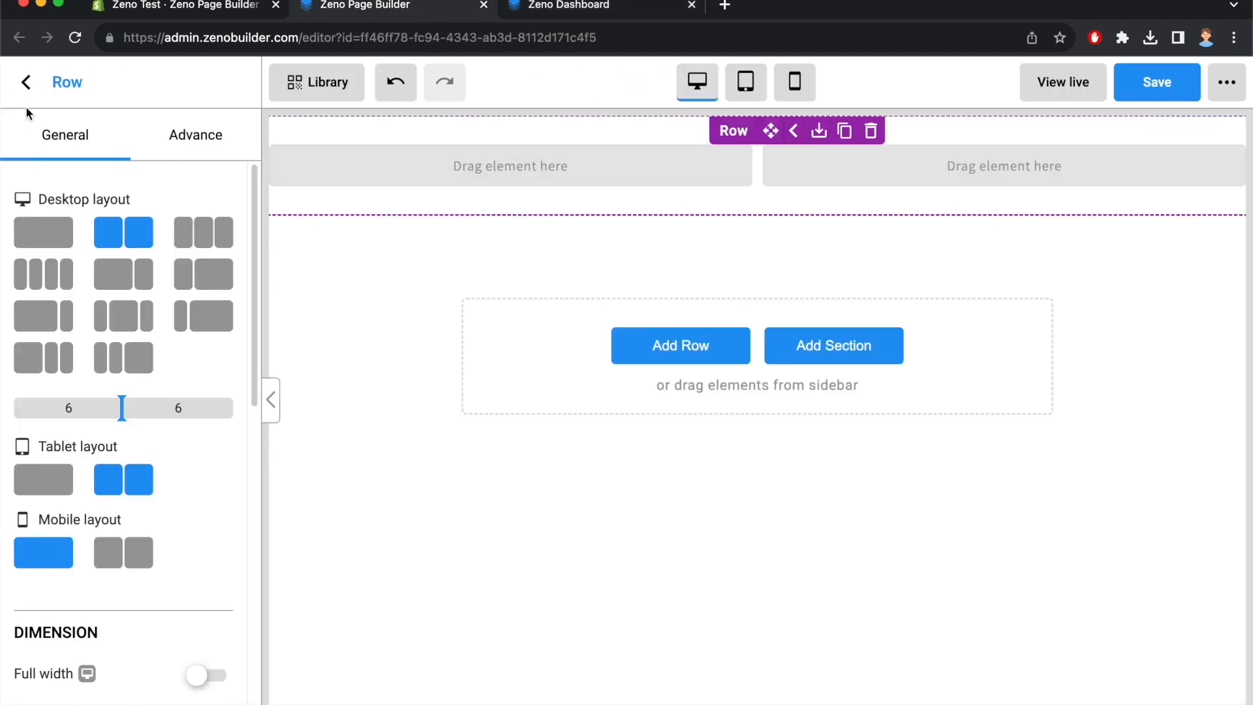
pyautogui.click(26, 82)
pyautogui.click(103, 190)
pyautogui.write('head')
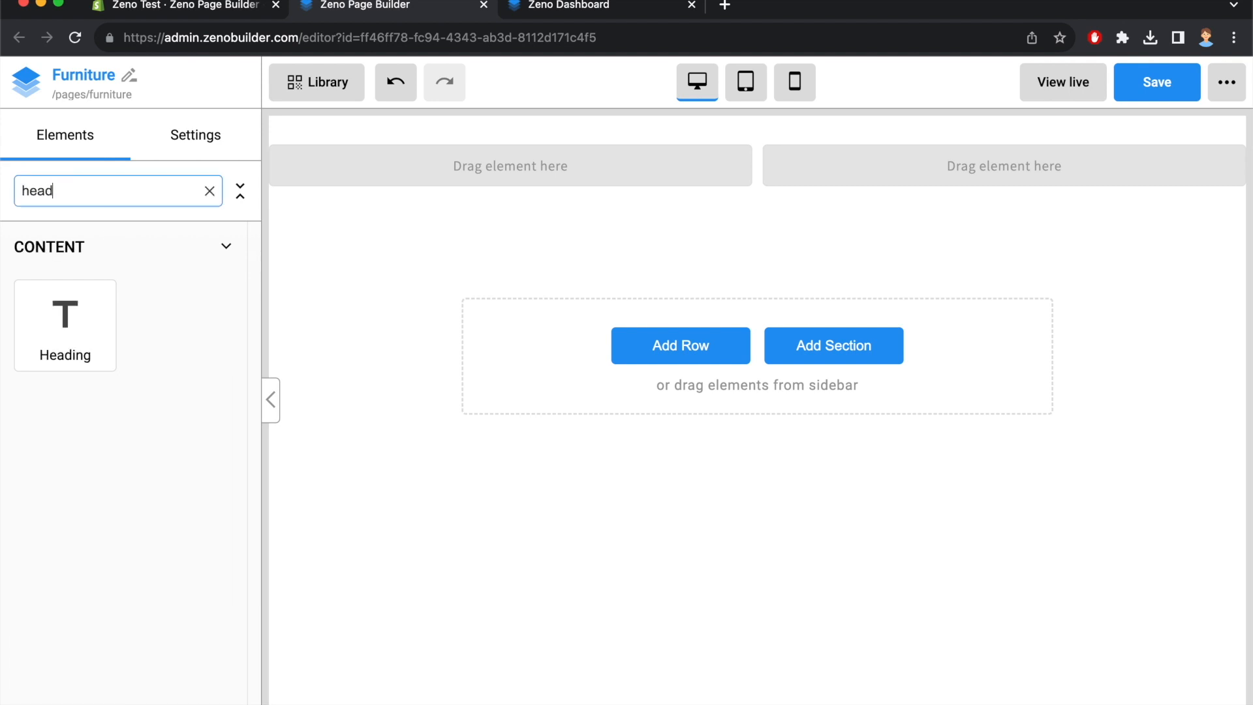
pyautogui.moveTo(88, 325); pyautogui.dragTo(471, 171)
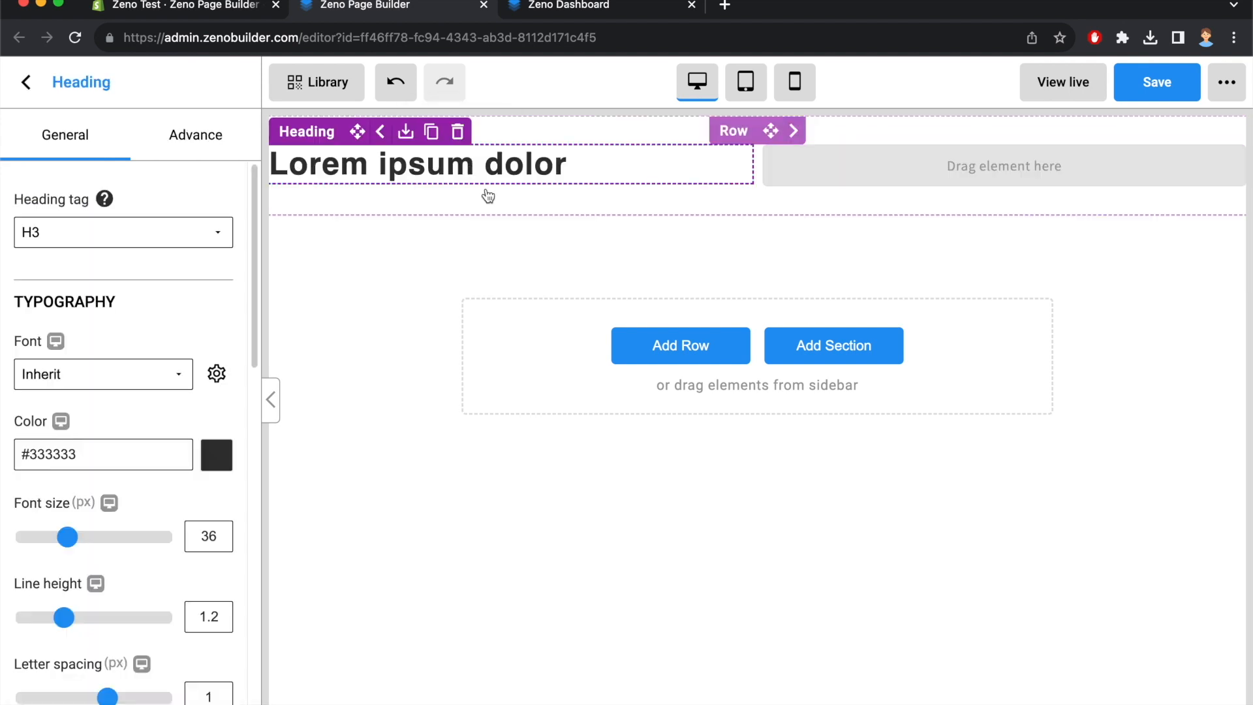
# Replace the new heading's text with "LOREM IPSUM" copied from the template preview
pyautogui.click(531, 13)
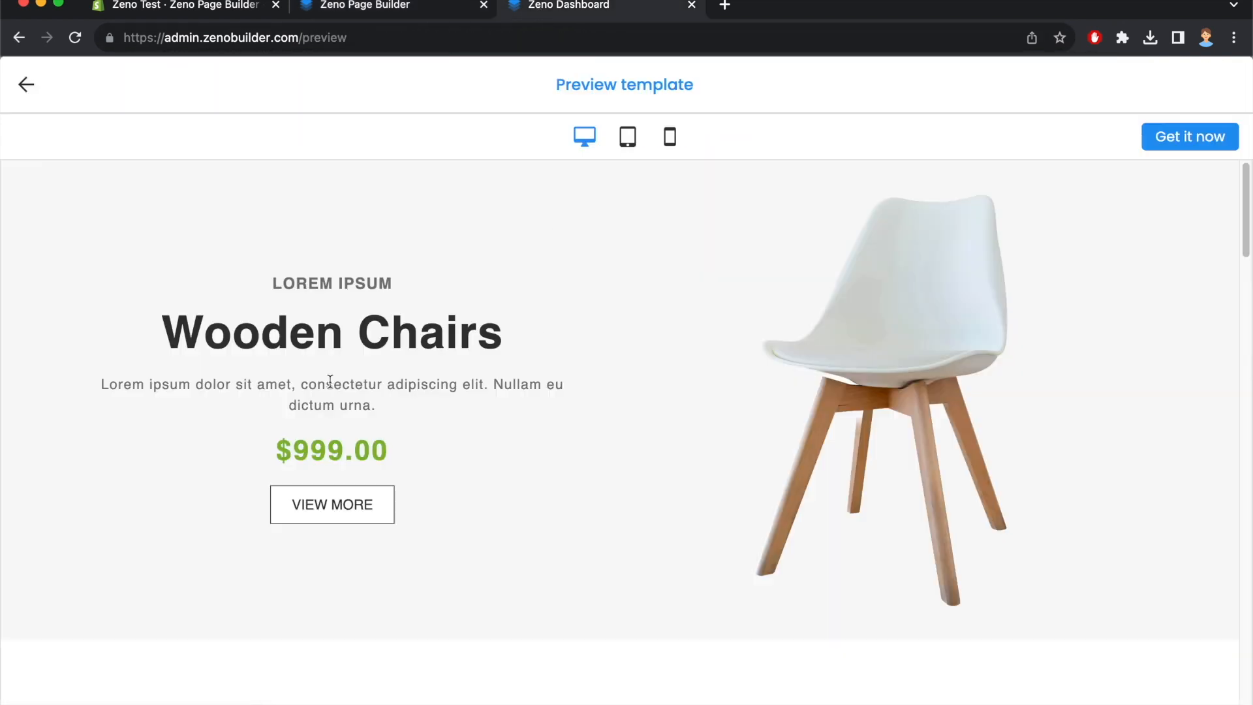
pyautogui.tripleClick(283, 282)
pyautogui.hotkey('ctrl', 'c')
pyautogui.click(406, 4)
pyautogui.tripleClick(572, 164)
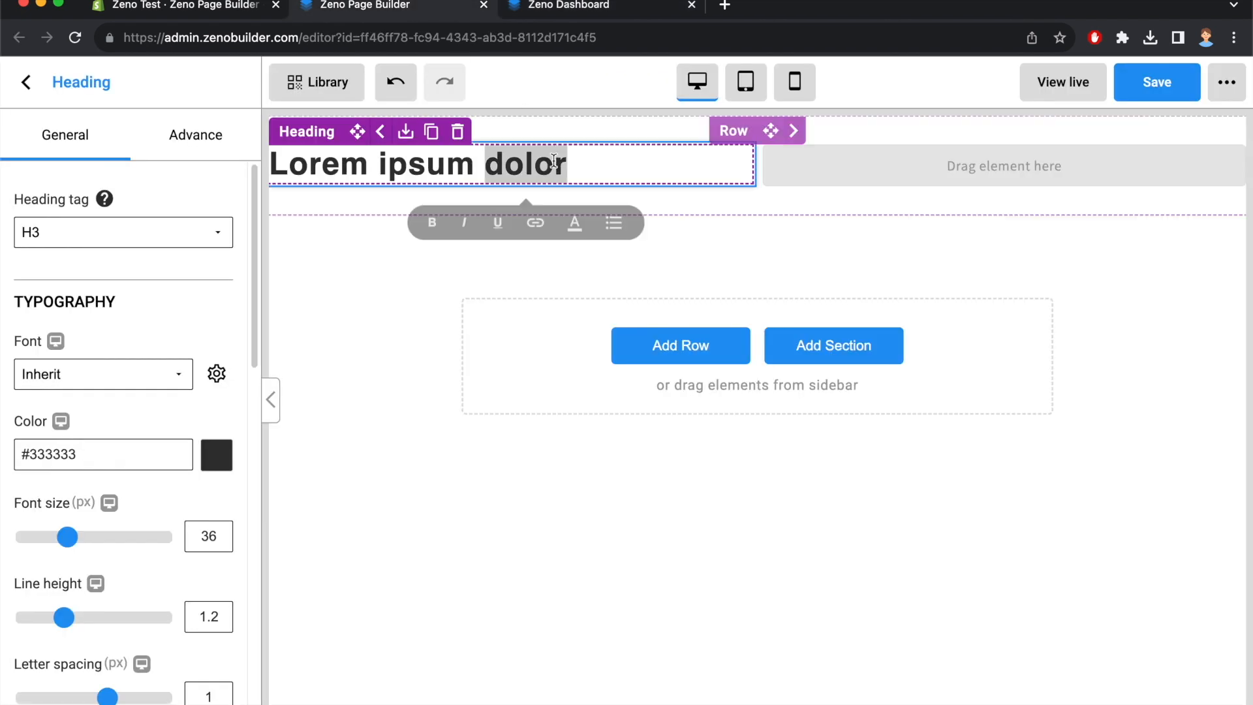
pyautogui.hotkey('ctrl', 'v')
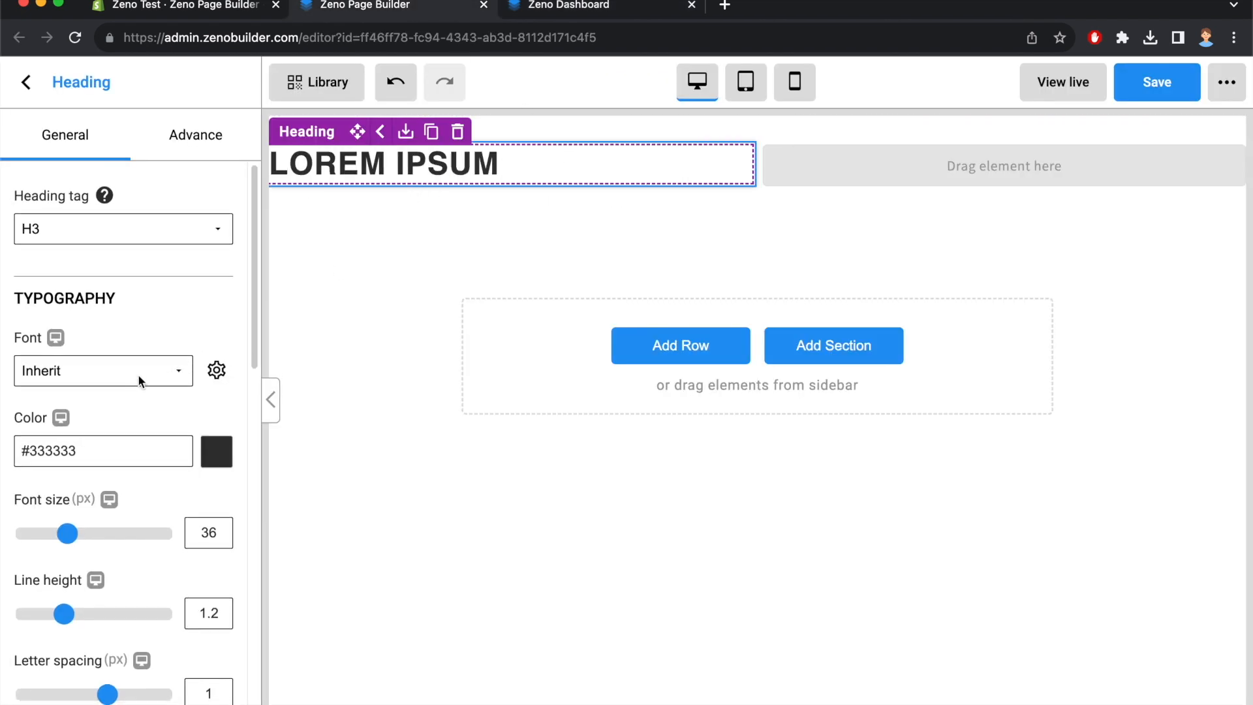
# Inspect the template's LOREM IPSUM heading with the browser developer tools to read its font size and color
pyautogui.click(572, 7)
pyautogui.rightClick(425, 262)
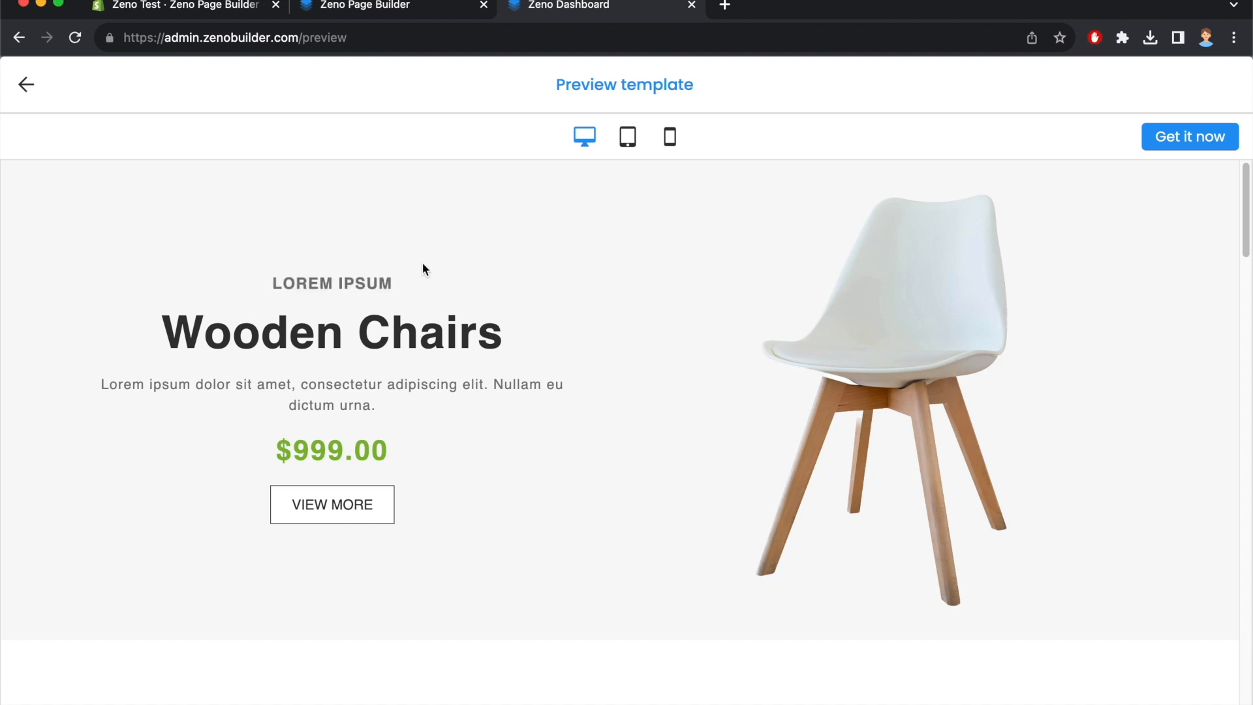
pyautogui.click(486, 609)
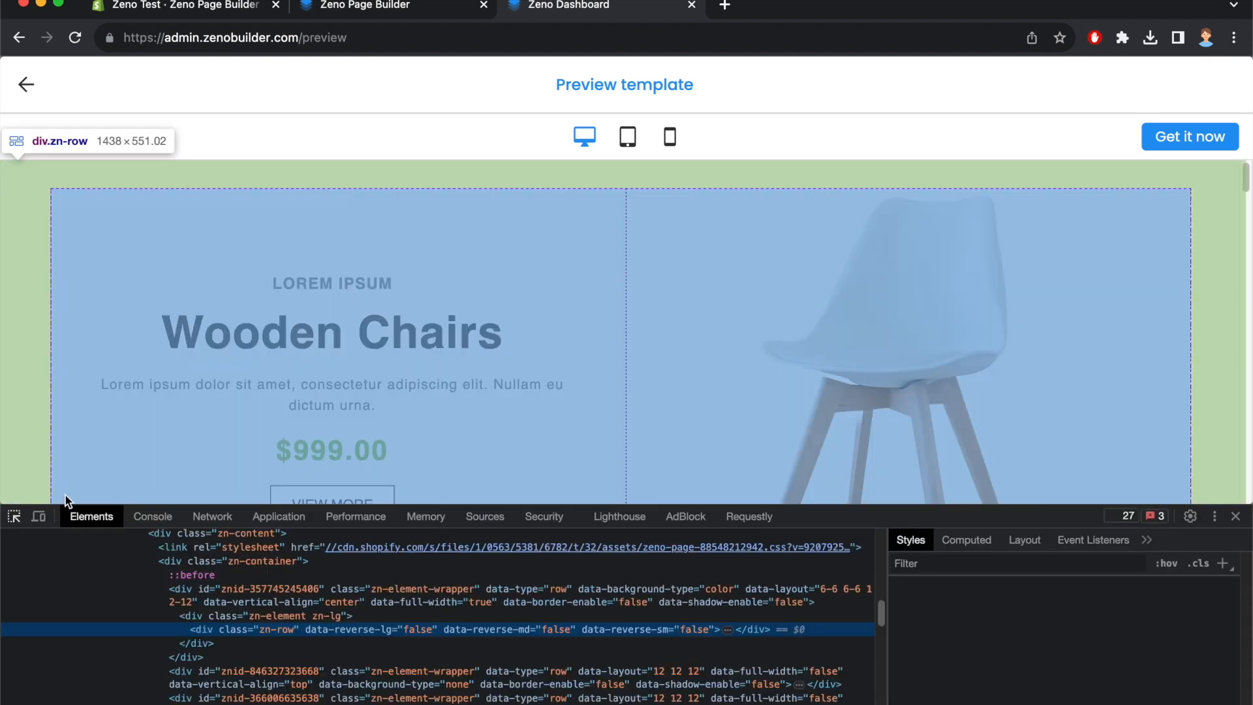
pyautogui.click(13, 517)
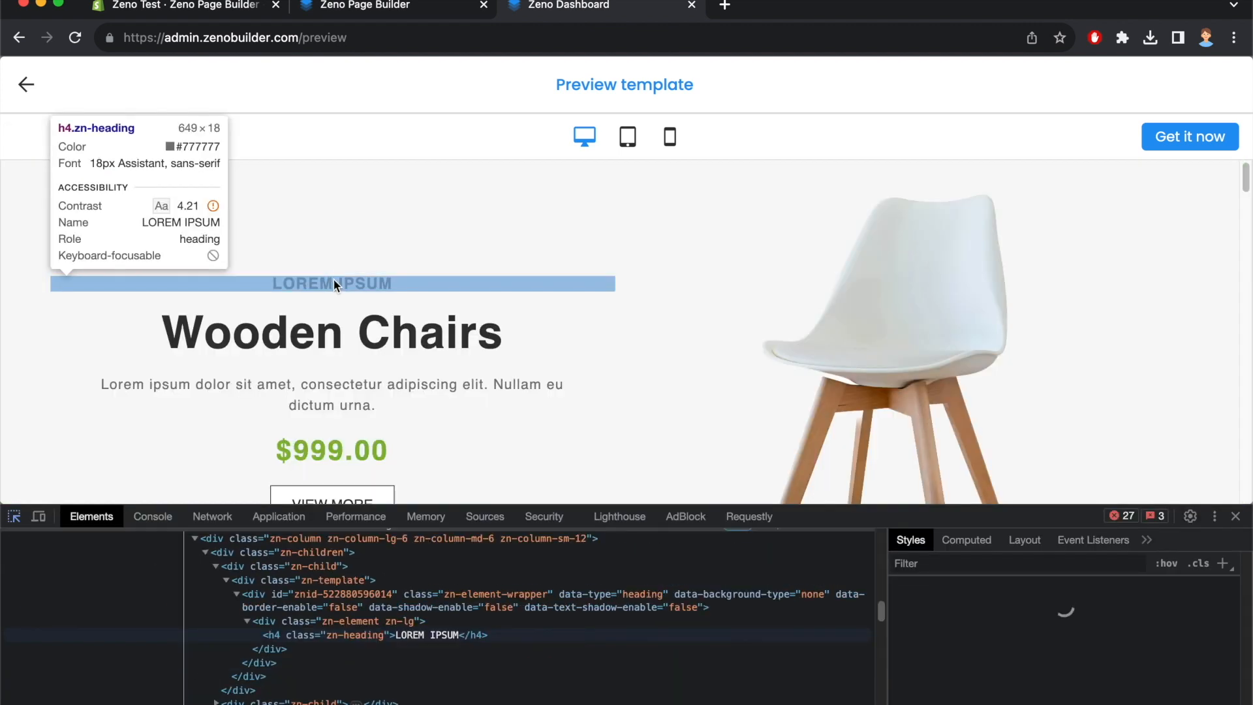
pyautogui.click(334, 282)
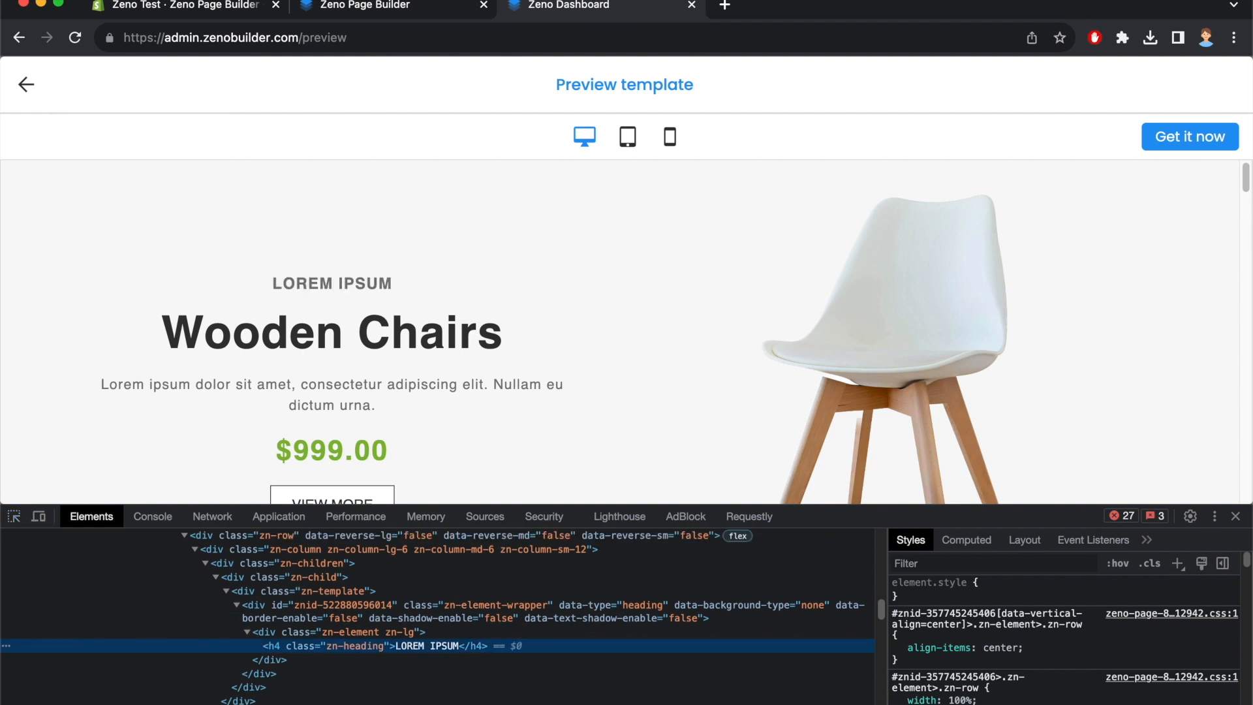
# Set the LOREM IPSUM heading's font size to 18 px and its color to #777 in the page editor
pyautogui.click(392, 6)
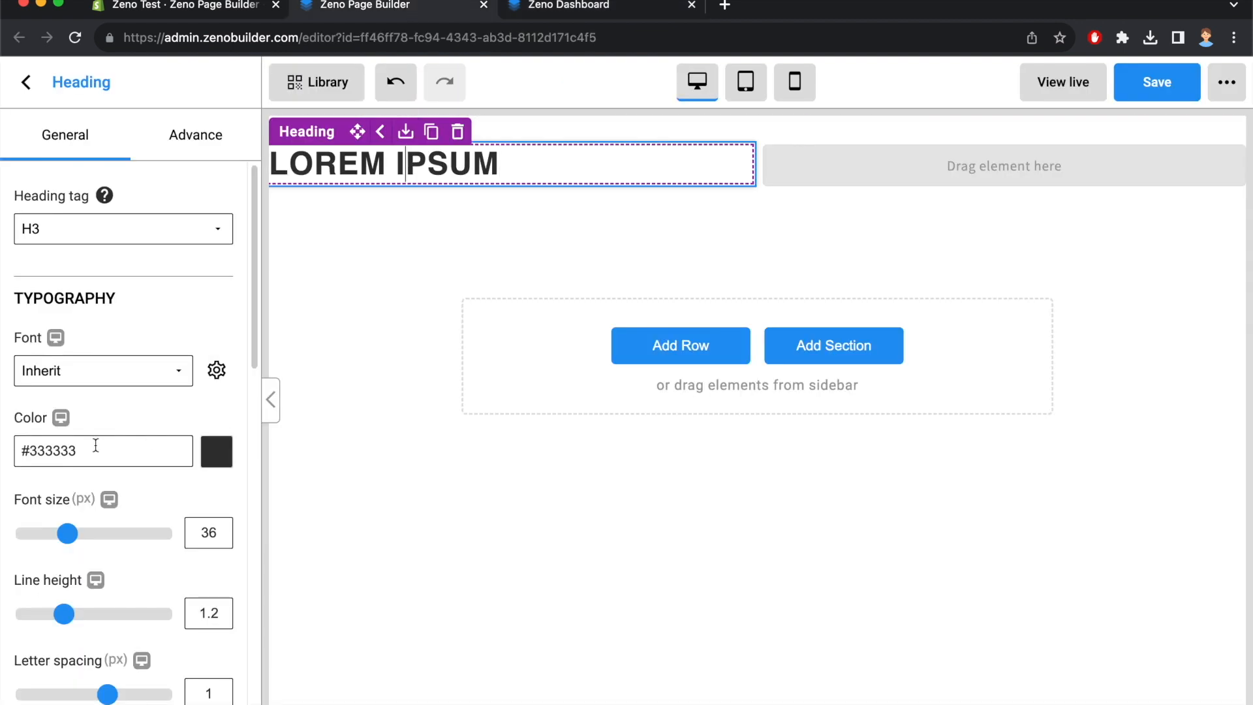
pyautogui.doubleClick(208, 533)
pyautogui.write('18')
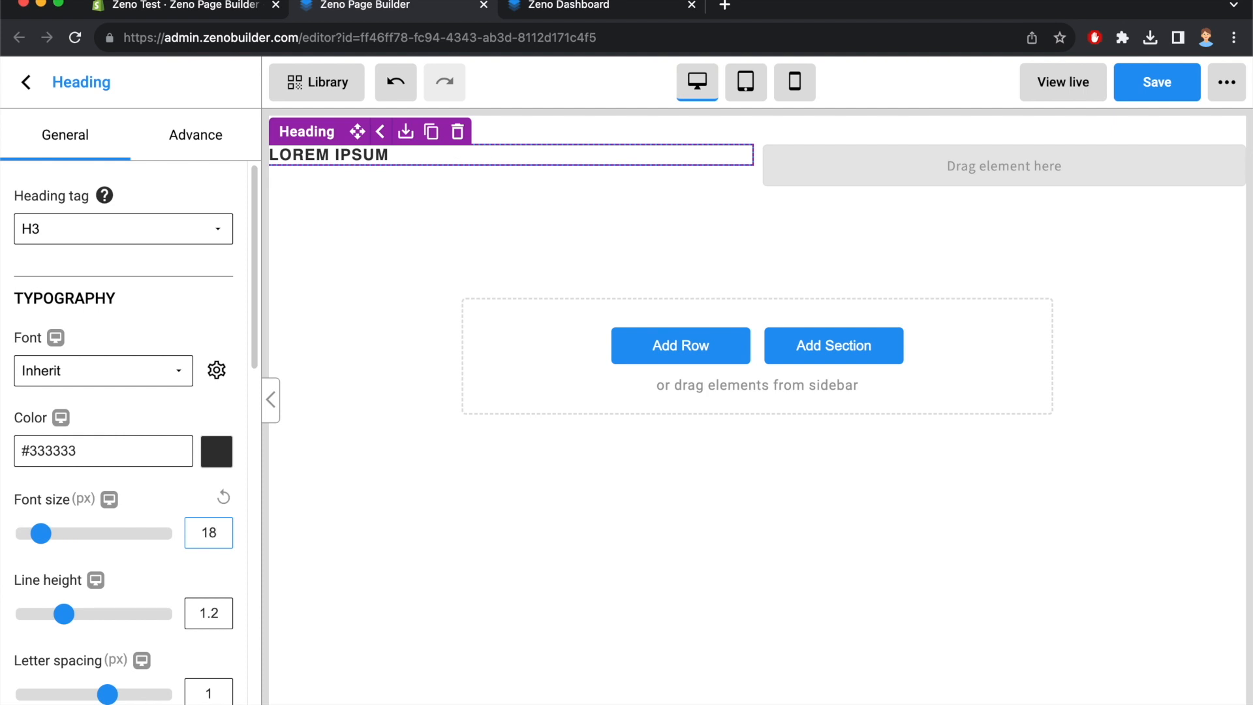
pyautogui.doubleClick(56, 452)
pyautogui.write('777')
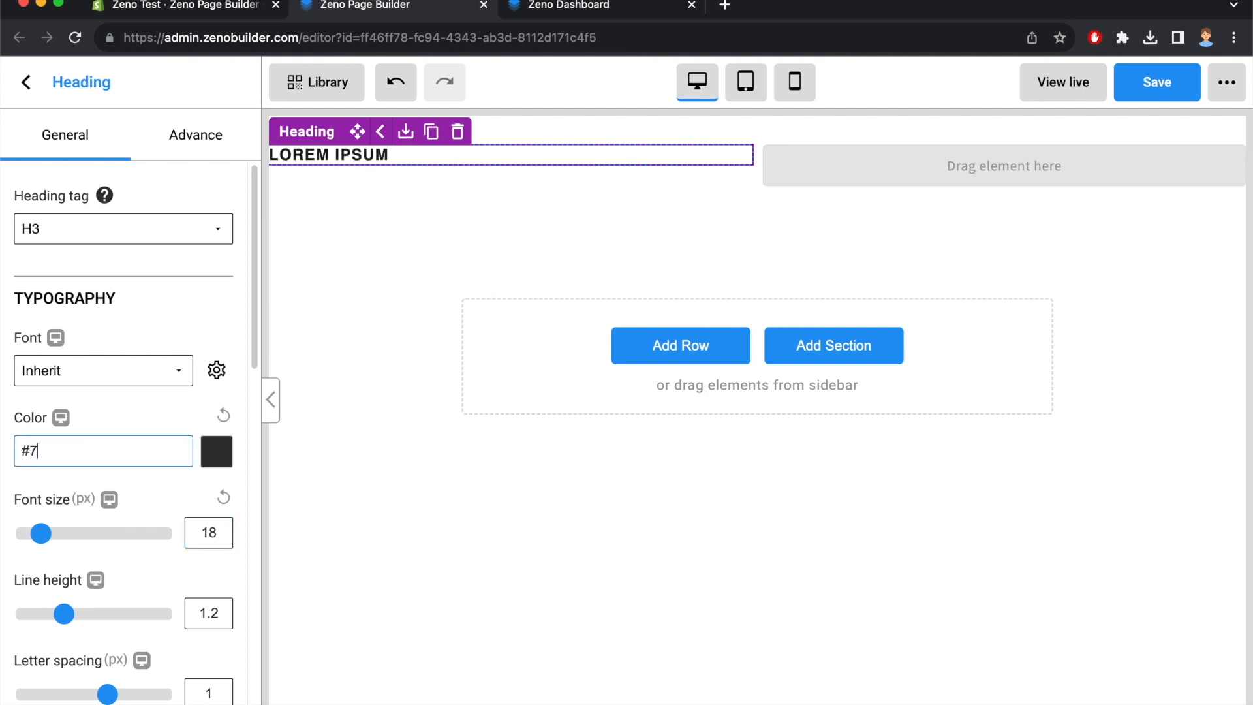
pyautogui.click(478, 207)
# Check the template's hero layout and set the two-column row's left and right padding to 32 px
pyautogui.click(580, 5)
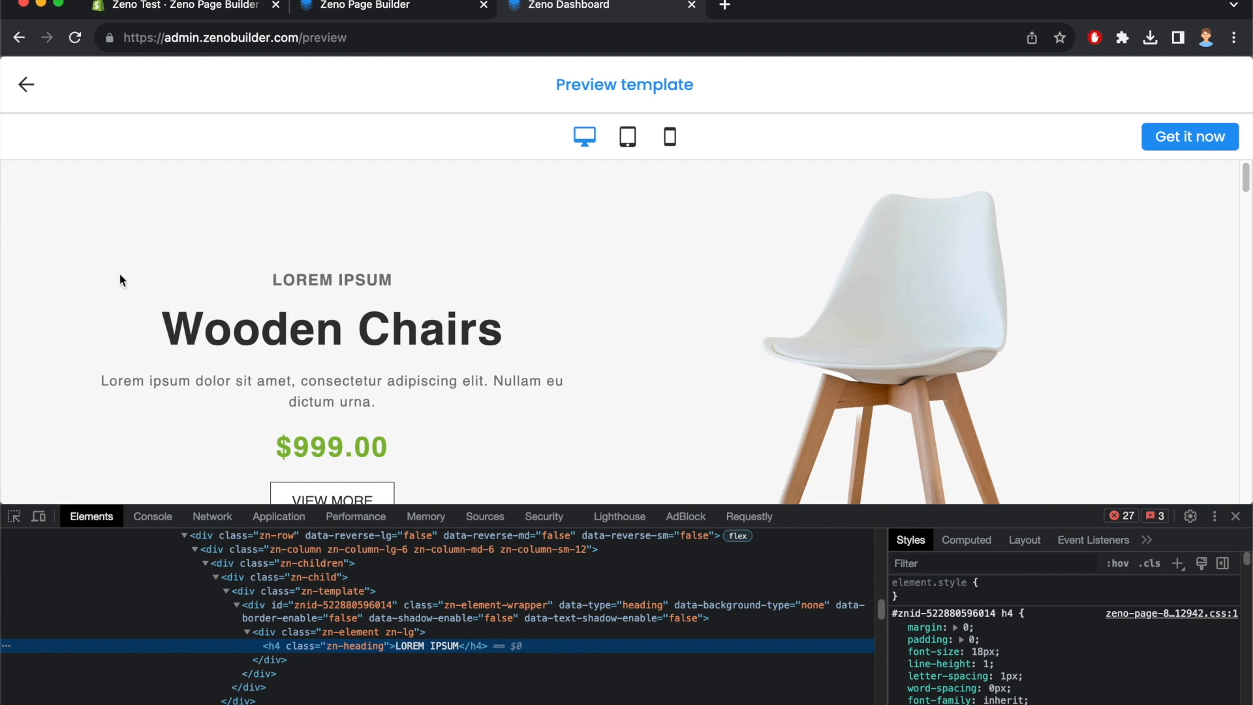
pyautogui.click(451, 8)
pyautogui.click(707, 138)
pyautogui.scroll(-10, 132, 534)
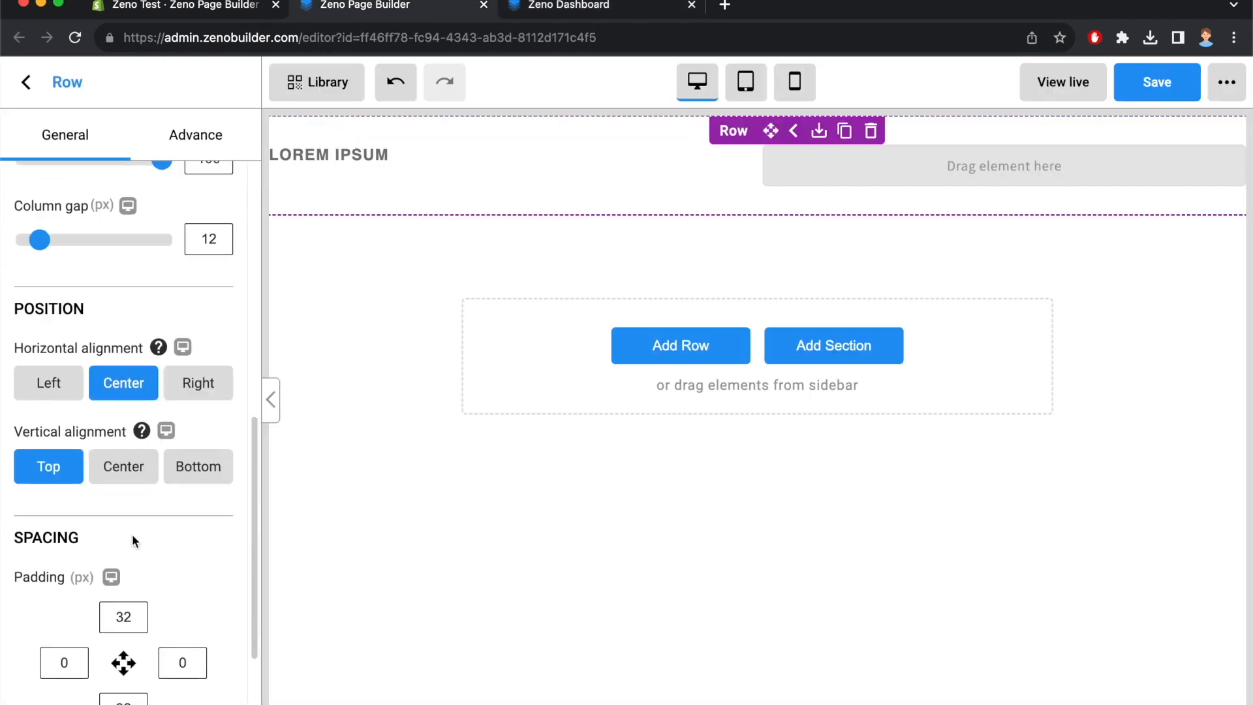
pyautogui.click(76, 475)
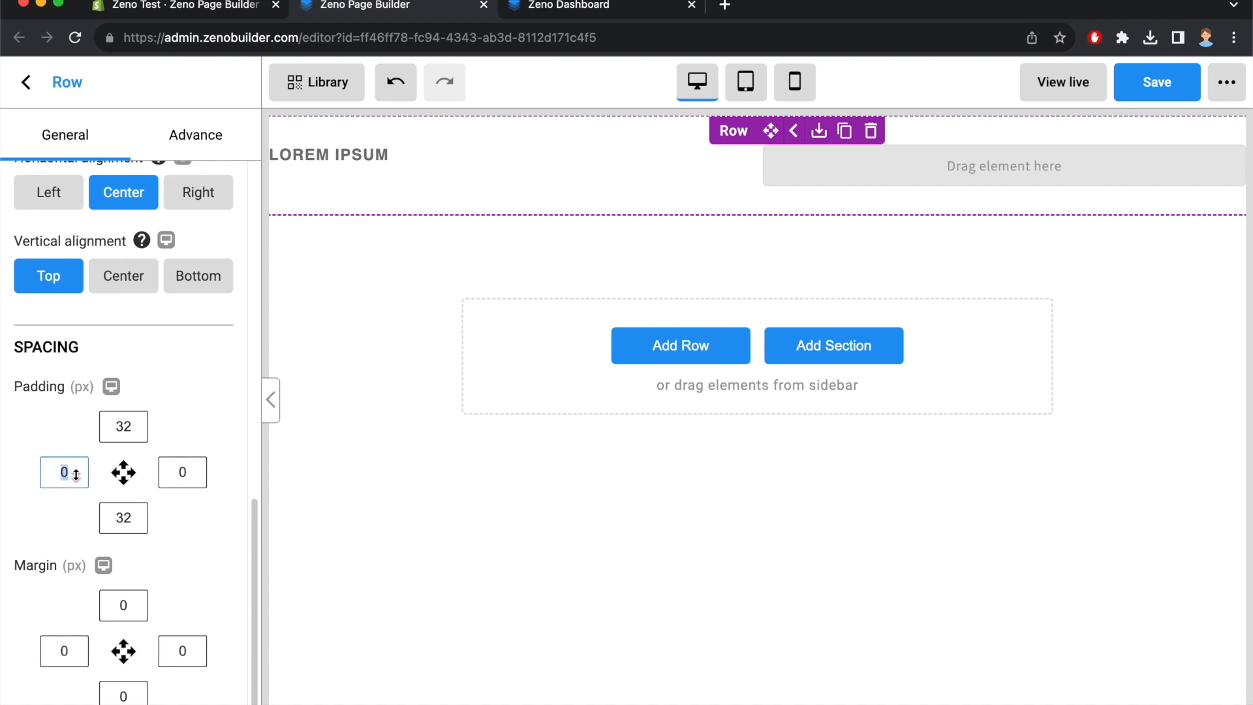
pyautogui.write('32')
pyautogui.click(190, 473)
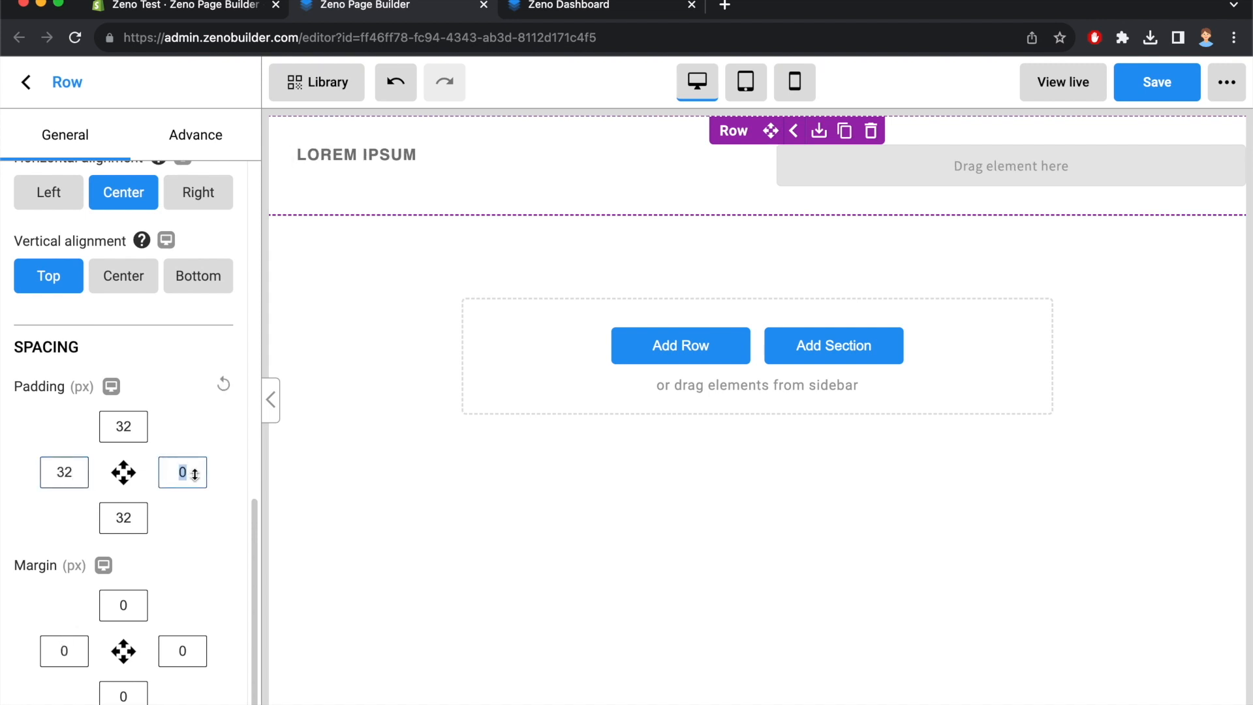
pyautogui.write('32')
# Compare the row with the template and set its left and right padding to 64 px
pyautogui.click(573, 13)
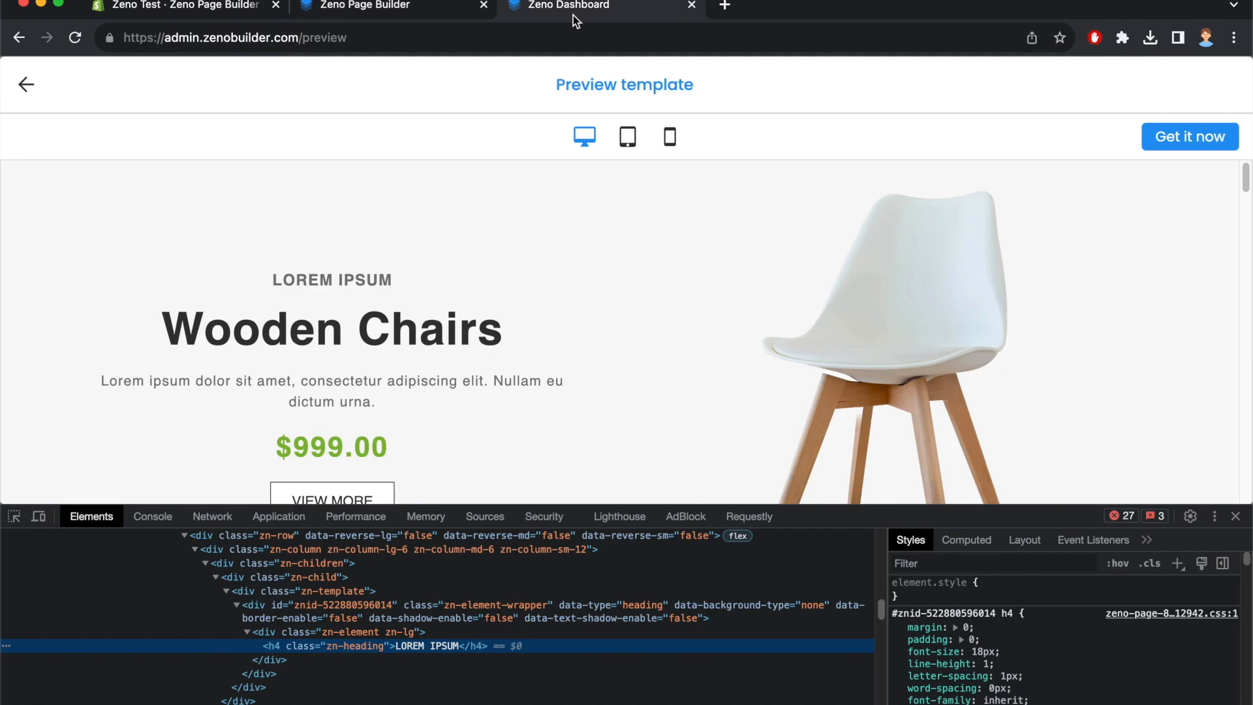
pyautogui.click(395, 7)
pyautogui.click(75, 475)
pyautogui.write('64')
pyautogui.doubleClick(183, 472)
pyautogui.write('64')
pyautogui.click(385, 314)
# Check the template's title and add a Heading element below LOREM IPSUM in the row's first column
pyautogui.click(536, 11)
pyautogui.moveTo(317, 331); pyautogui.dragTo(446, 329)
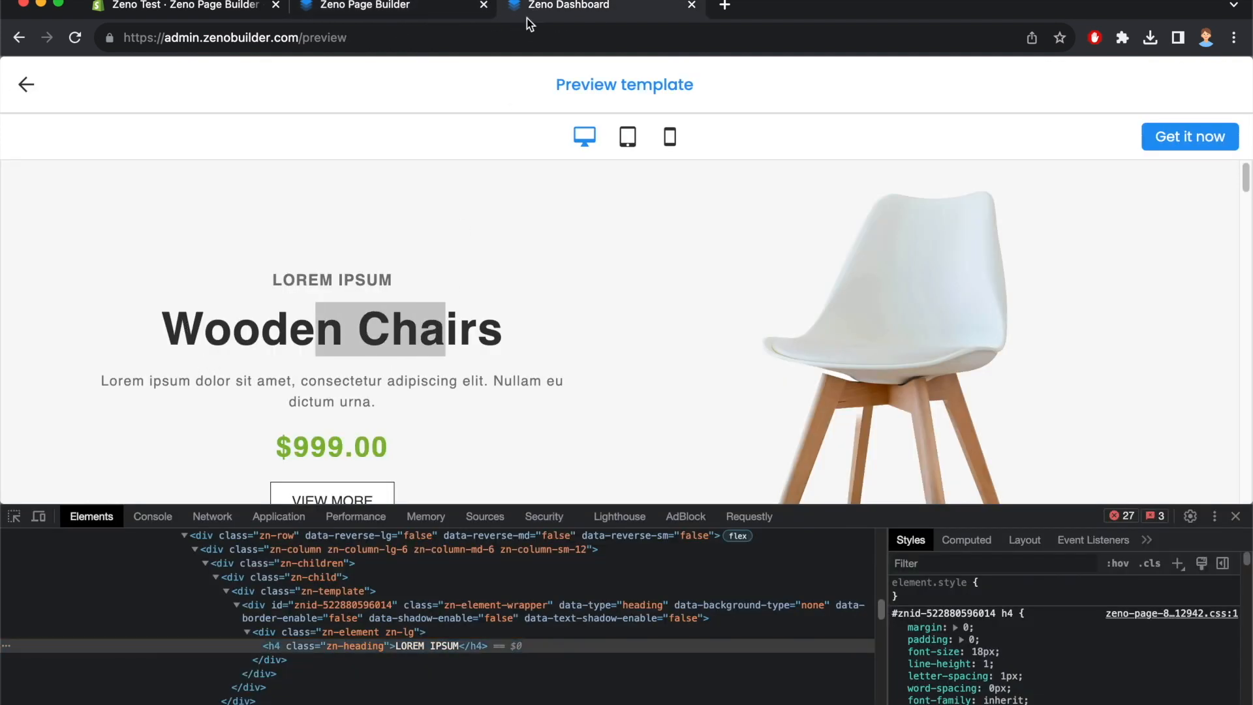
pyautogui.click(344, 9)
pyautogui.moveTo(70, 287); pyautogui.dragTo(457, 171)
# Replace the second heading's text with "Wooden Chairs" copied from the template preview
pyautogui.click(562, 8)
pyautogui.moveTo(163, 332); pyautogui.dragTo(504, 329)
pyautogui.hotkey('ctrl', 'c')
pyautogui.click(393, 7)
pyautogui.tripleClick(444, 184)
pyautogui.hotkey('ctrl', 'v')
# Inspect the template title's styling and set the Wooden Chairs heading's font size to 52 px
pyautogui.click(591, 6)
pyautogui.click(14, 516)
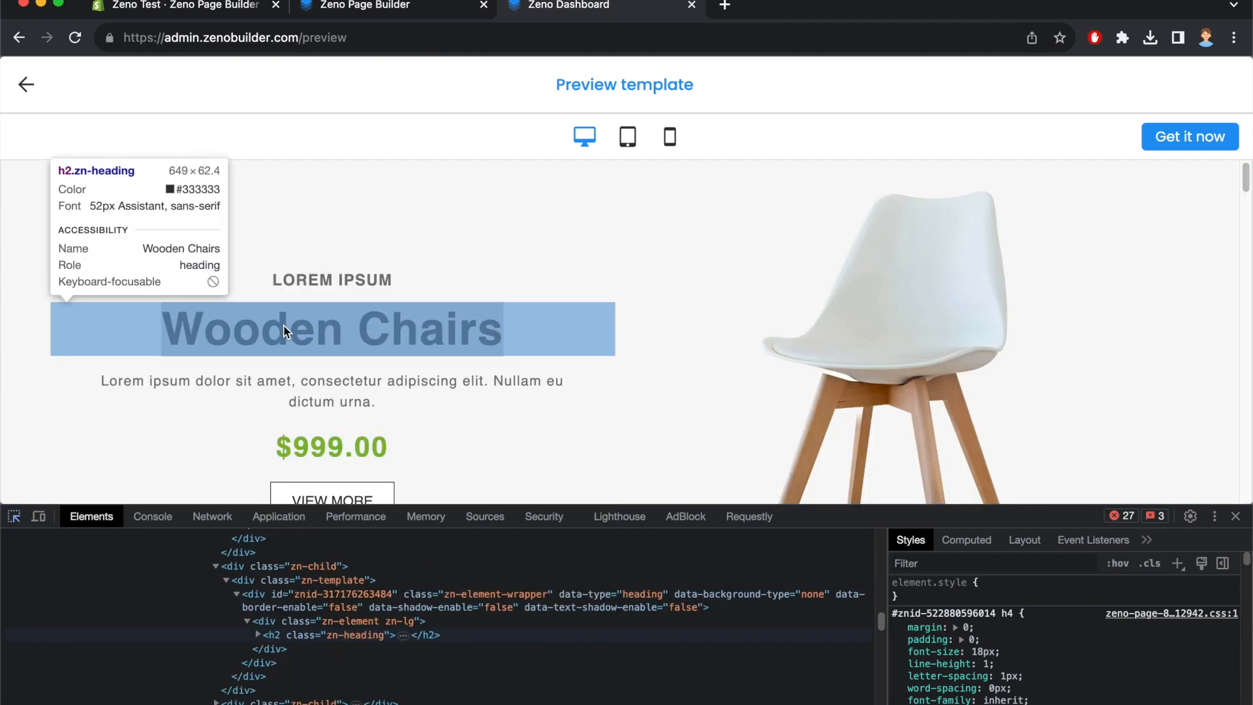
pyautogui.click(283, 327)
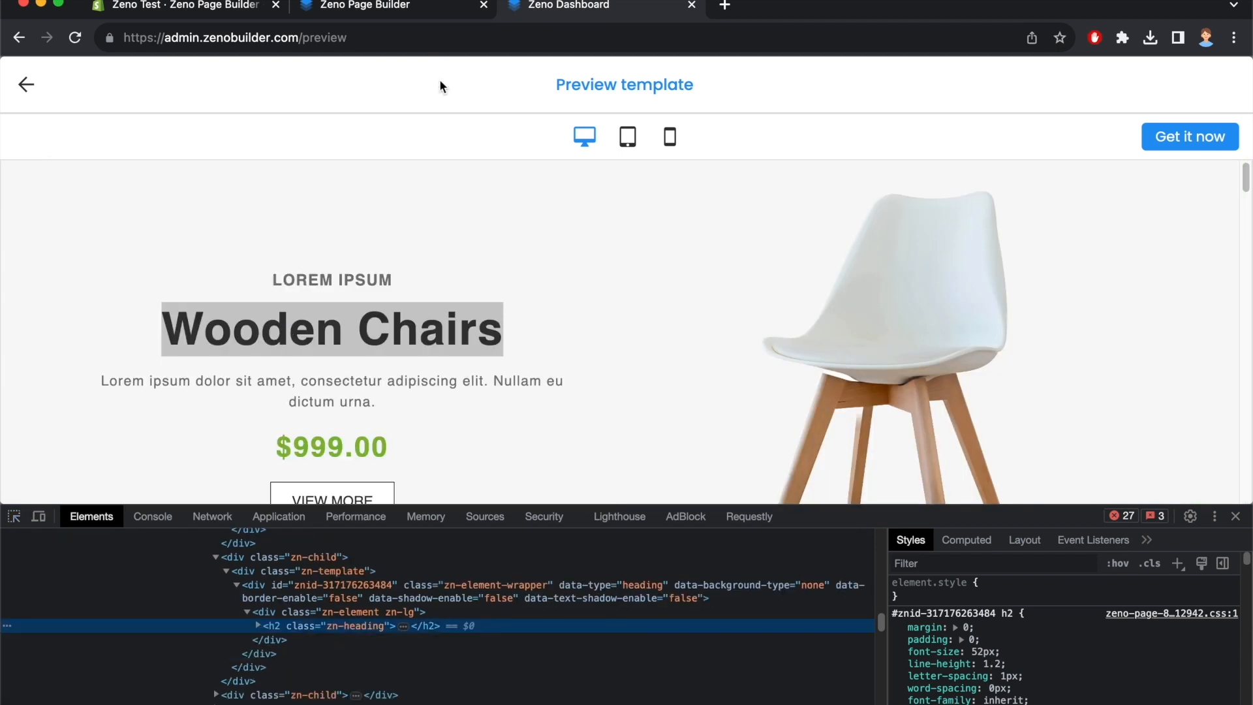
pyautogui.click(401, 7)
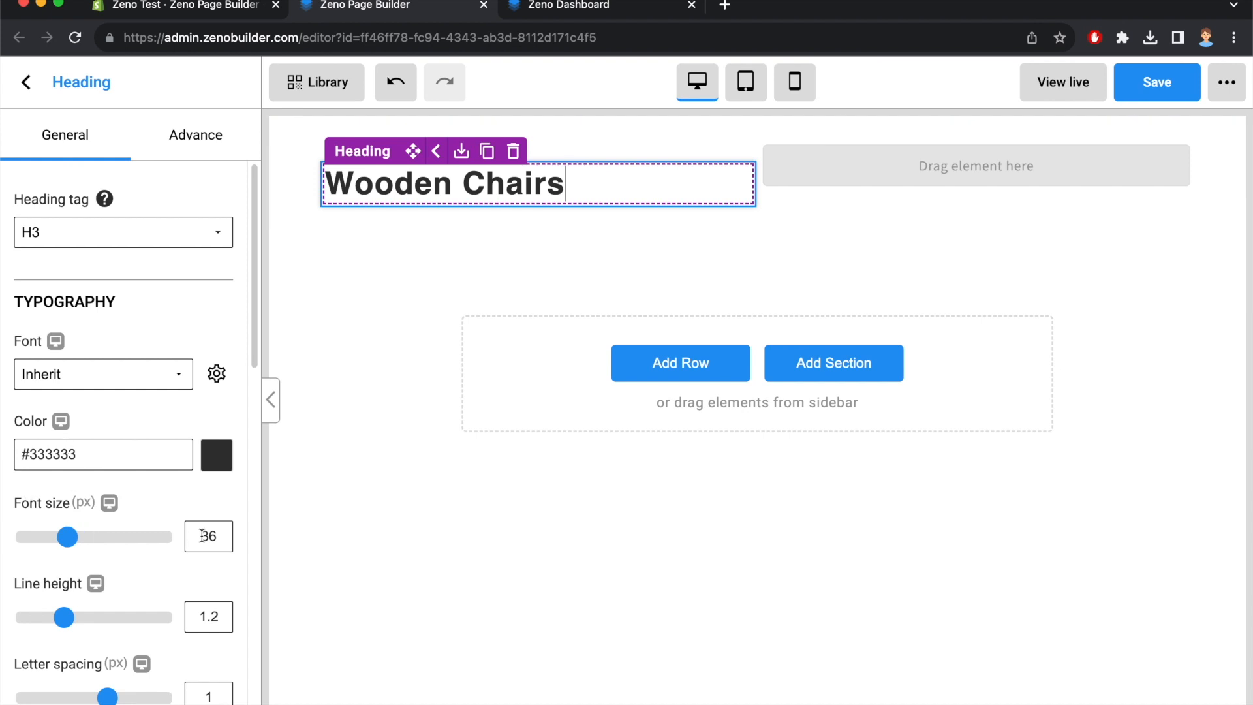
pyautogui.doubleClick(199, 537)
pyautogui.write('52')
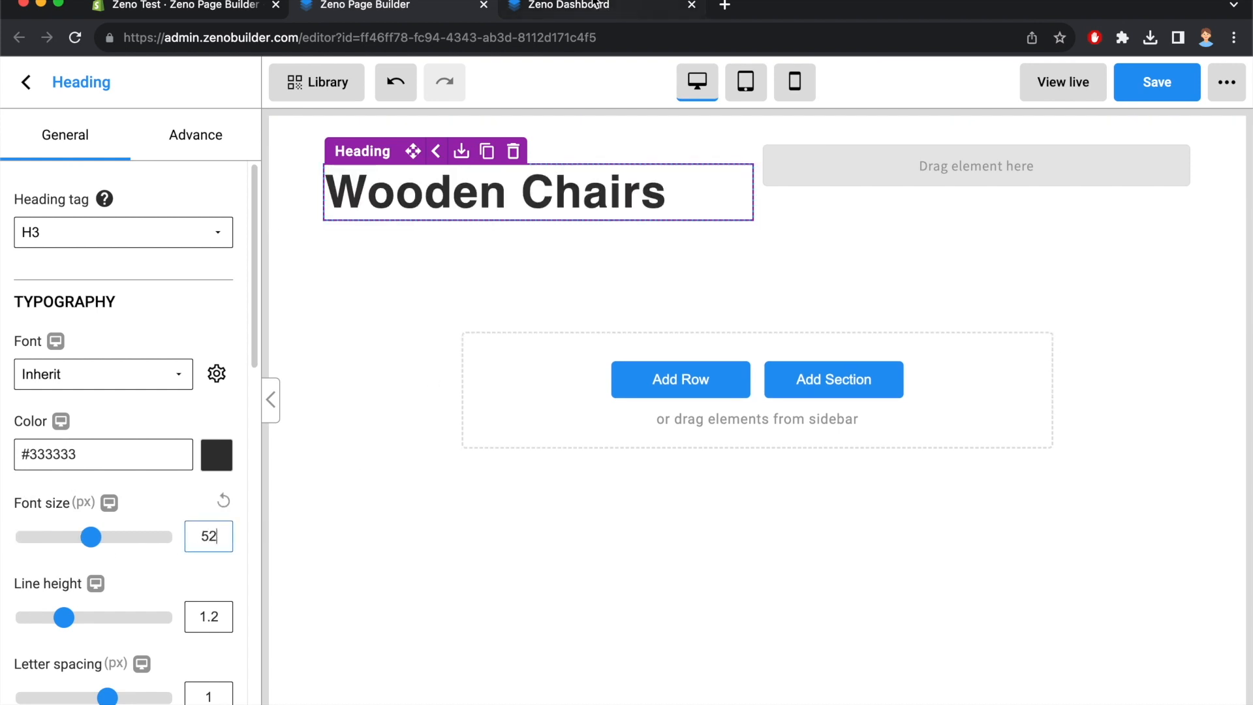
# Check the template's alignment and center both the Wooden Chairs and LOREM IPSUM headings
pyautogui.click(598, 5)
pyautogui.click(458, 7)
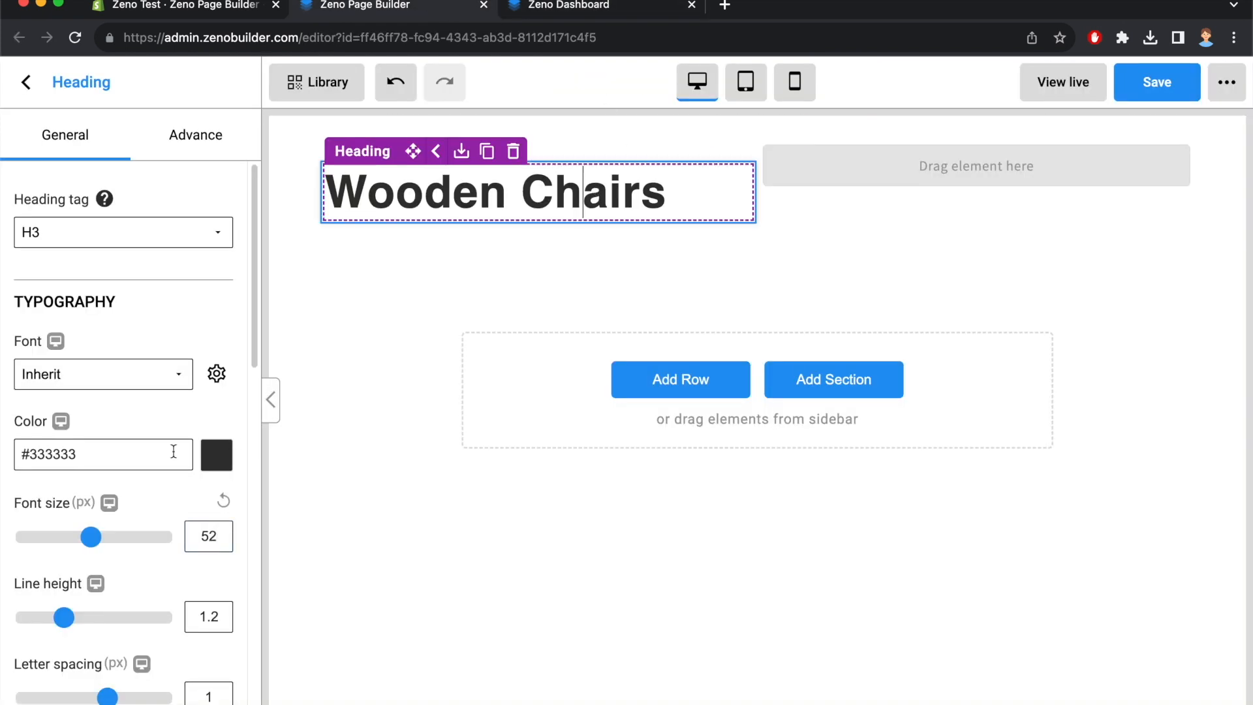
pyautogui.scroll(-5, 154, 503)
pyautogui.click(122, 600)
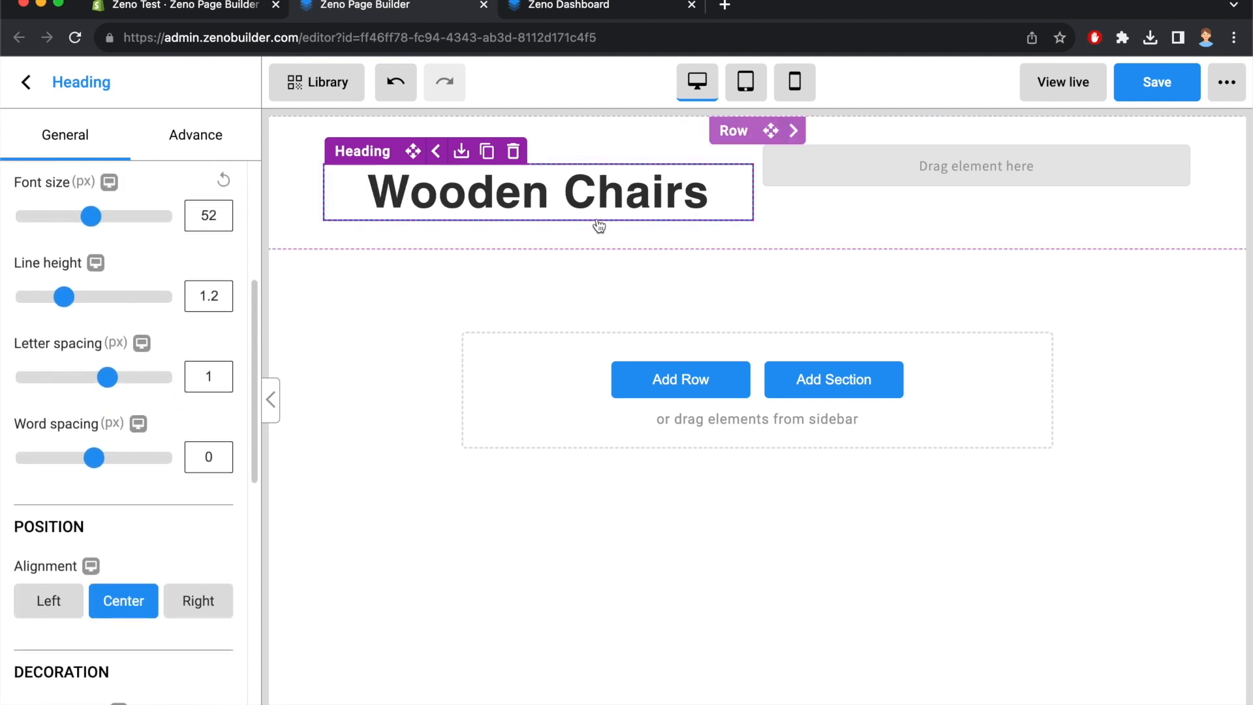
pyautogui.click(575, 155)
pyautogui.click(124, 600)
pyautogui.click(523, 383)
# Copy the template's hero paragraph and add a Text element below the Wooden Chairs heading
pyautogui.click(563, 6)
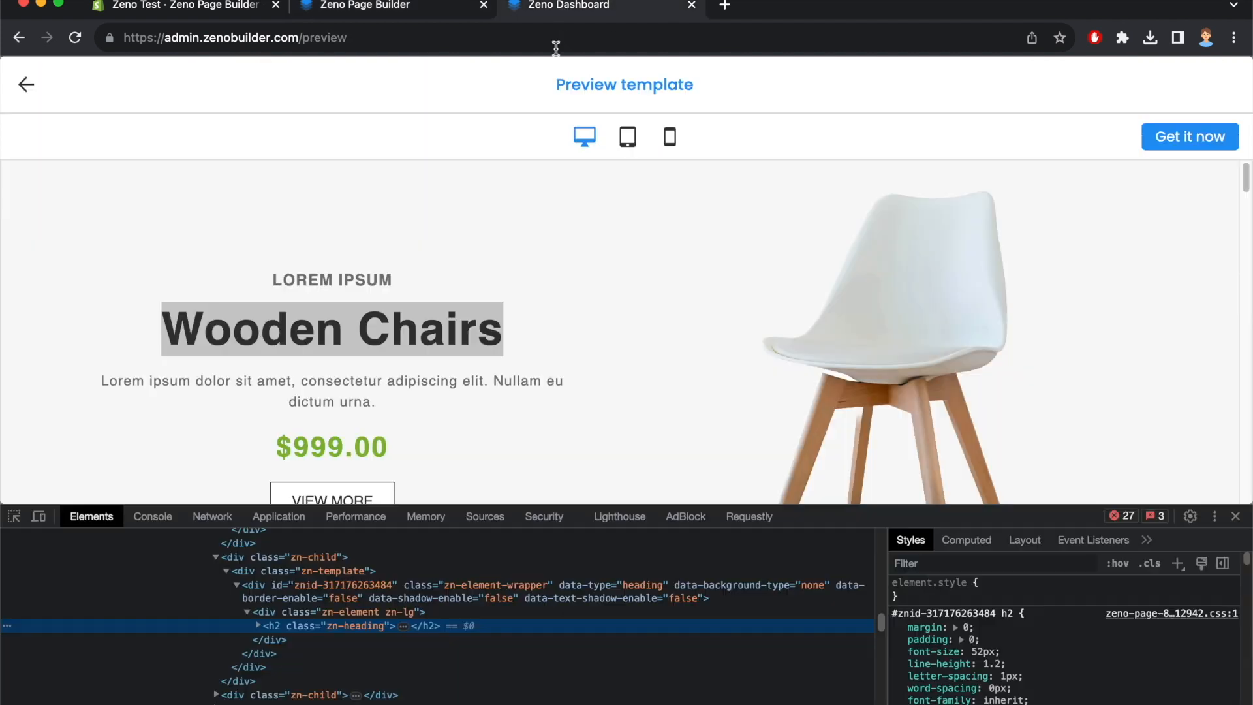
pyautogui.click(189, 372)
pyautogui.moveTo(103, 382); pyautogui.dragTo(405, 418)
pyautogui.hotkey('ctrl', 'c')
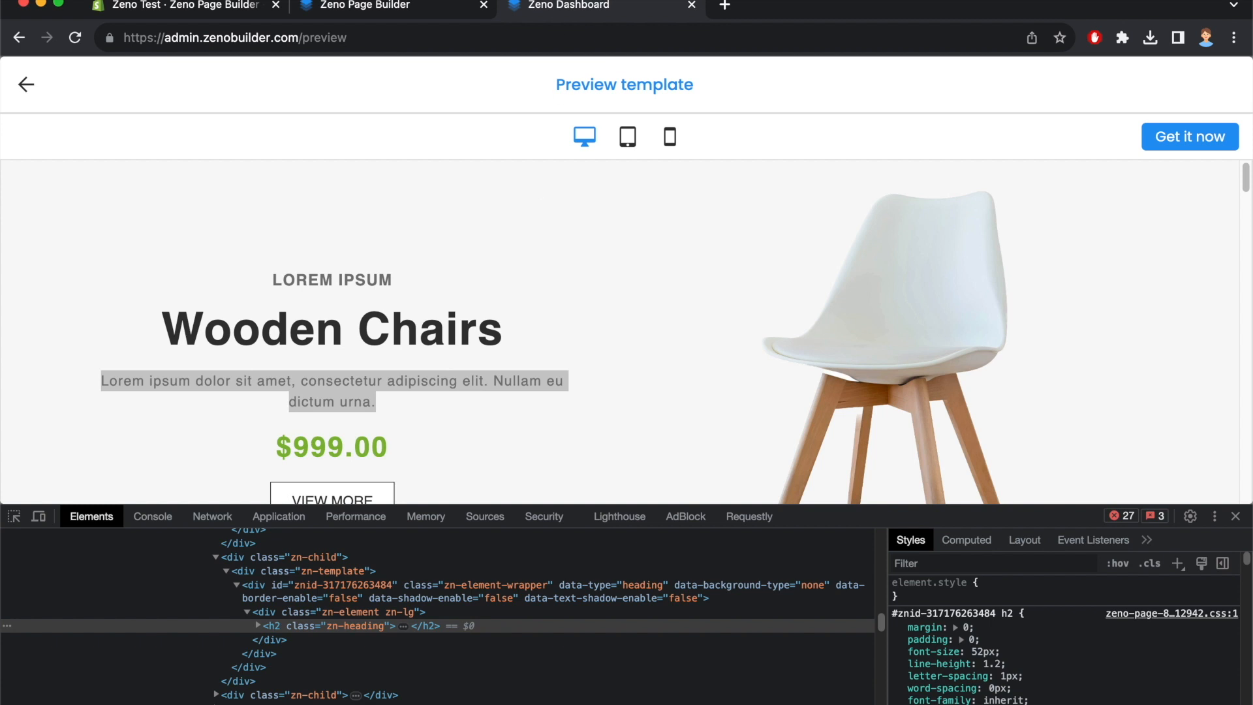
pyautogui.click(446, 8)
pyautogui.doubleClick(112, 190)
pyautogui.write('text')
pyautogui.moveTo(221, 319); pyautogui.dragTo(543, 205)
# Replace the Text element's content with the copied hero paragraph and center-align it
pyautogui.click(613, 9)
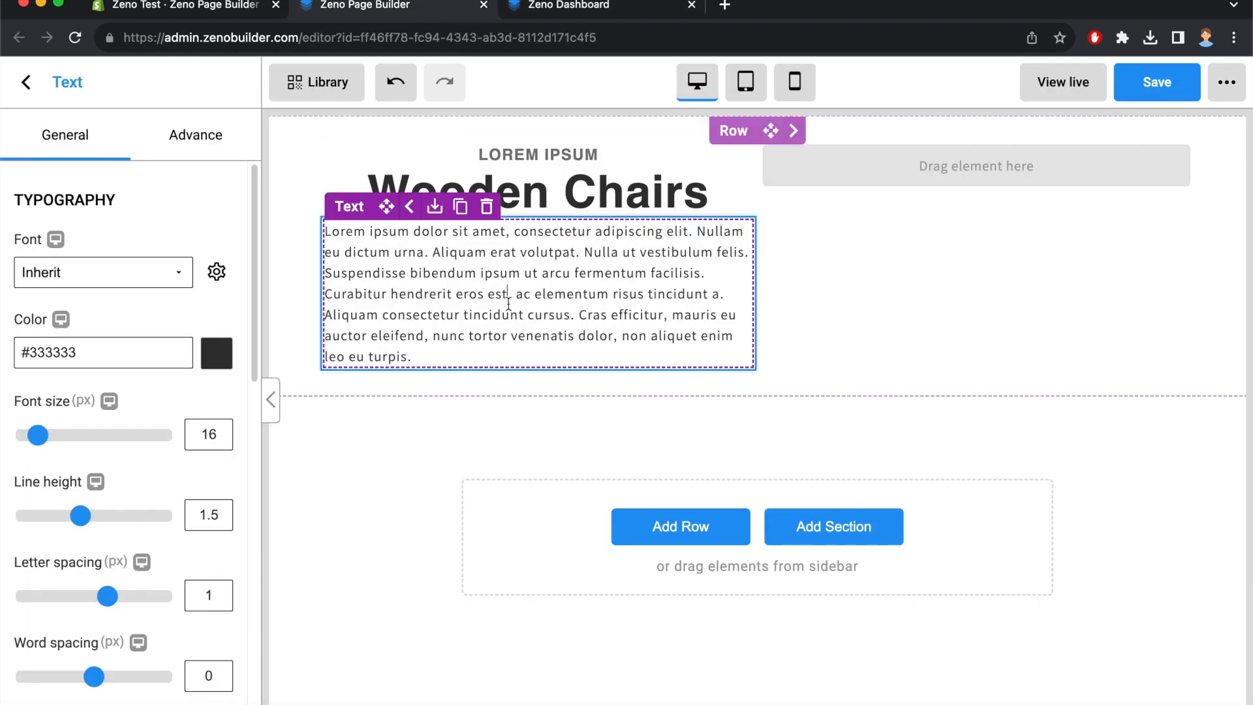
pyautogui.hotkey('ctrl', 'a')
pyautogui.hotkey('ctrl', 'v')
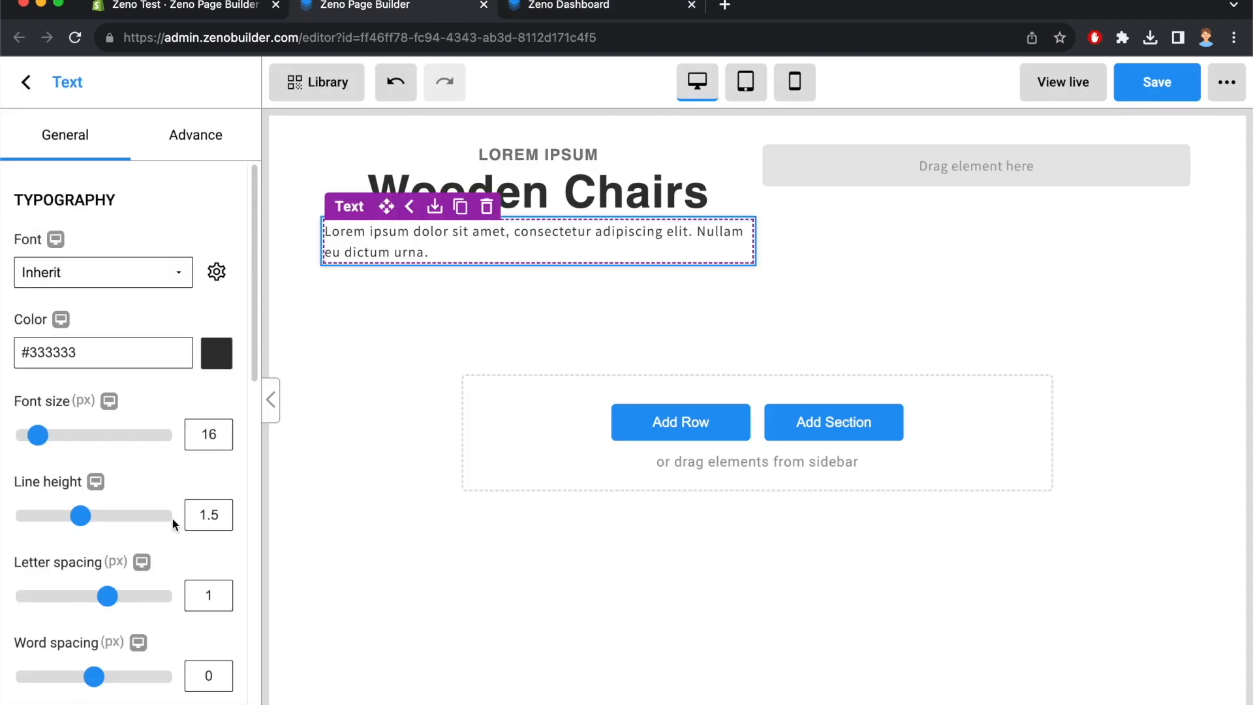
pyautogui.scroll(-5, 171, 517)
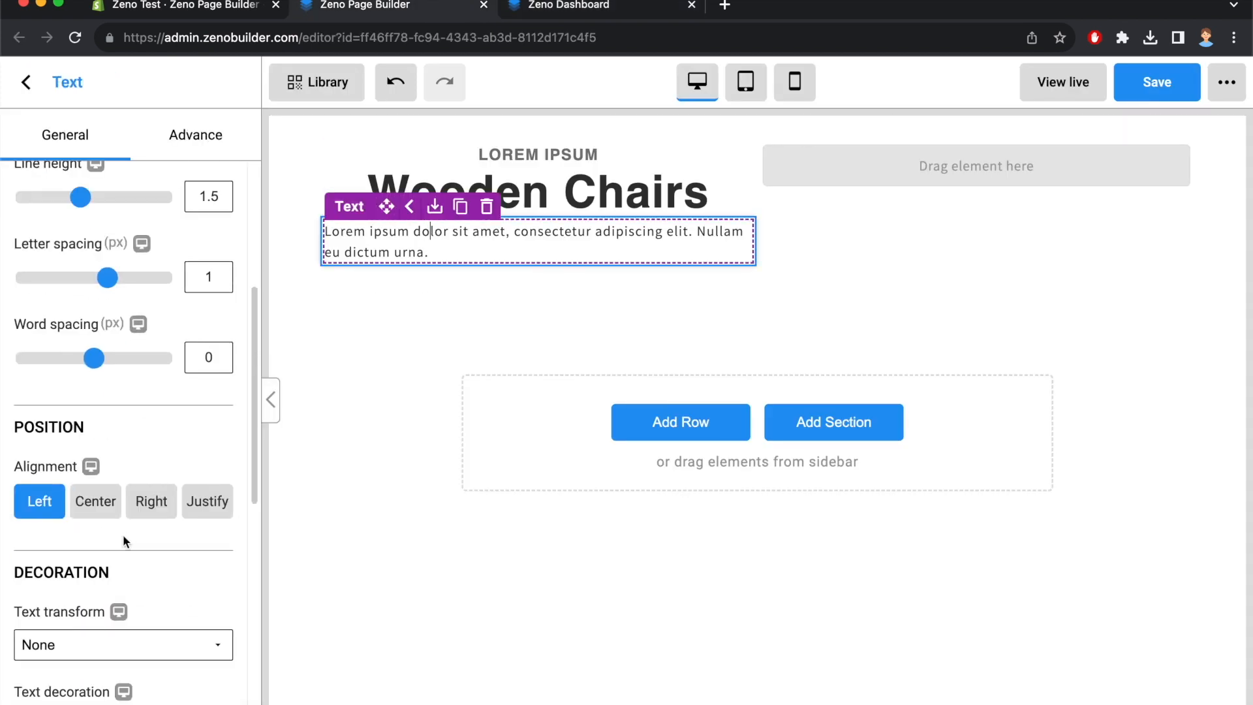
pyautogui.click(97, 504)
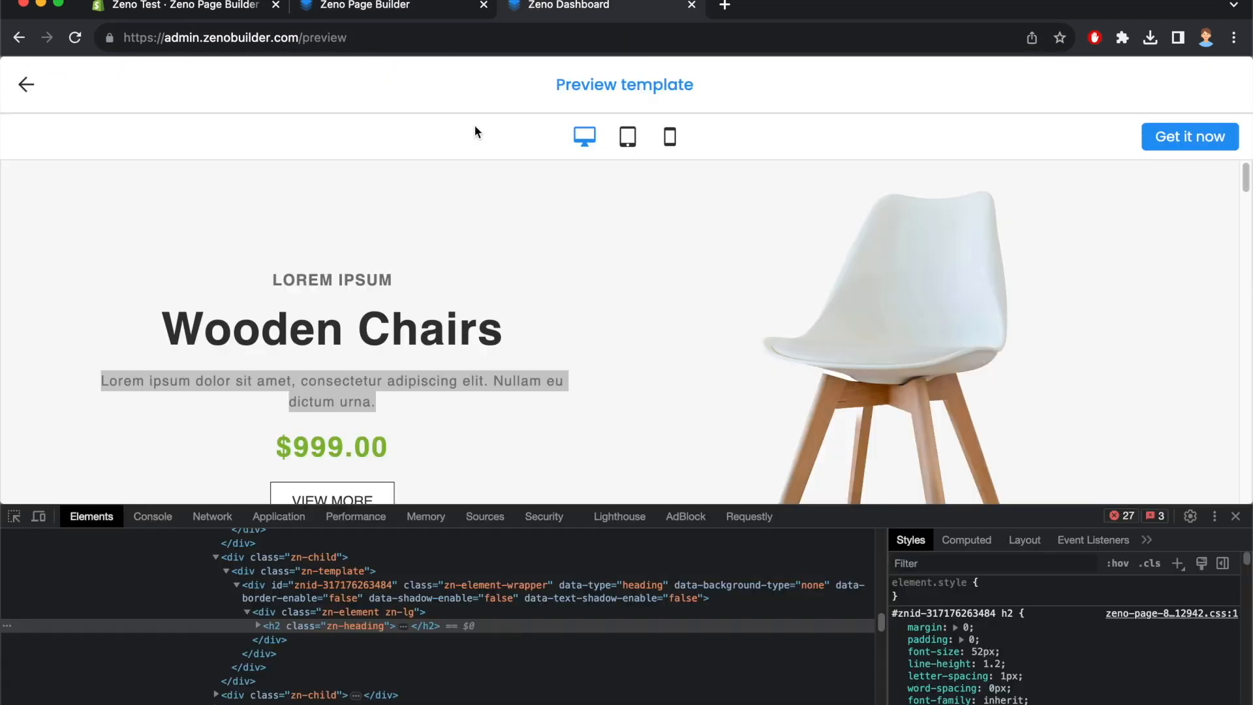
# Inspect the template paragraph's styling and set the Text element's color to #777
pyautogui.press('super+shift+c')
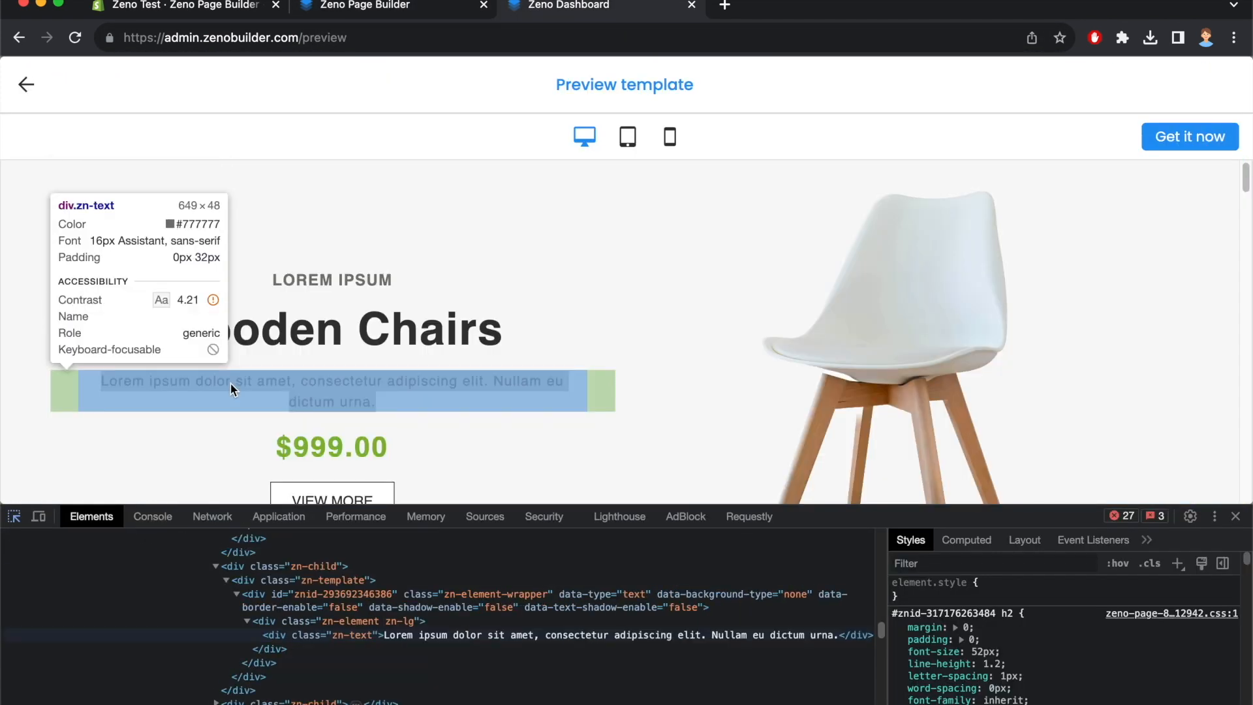
pyautogui.click(230, 384)
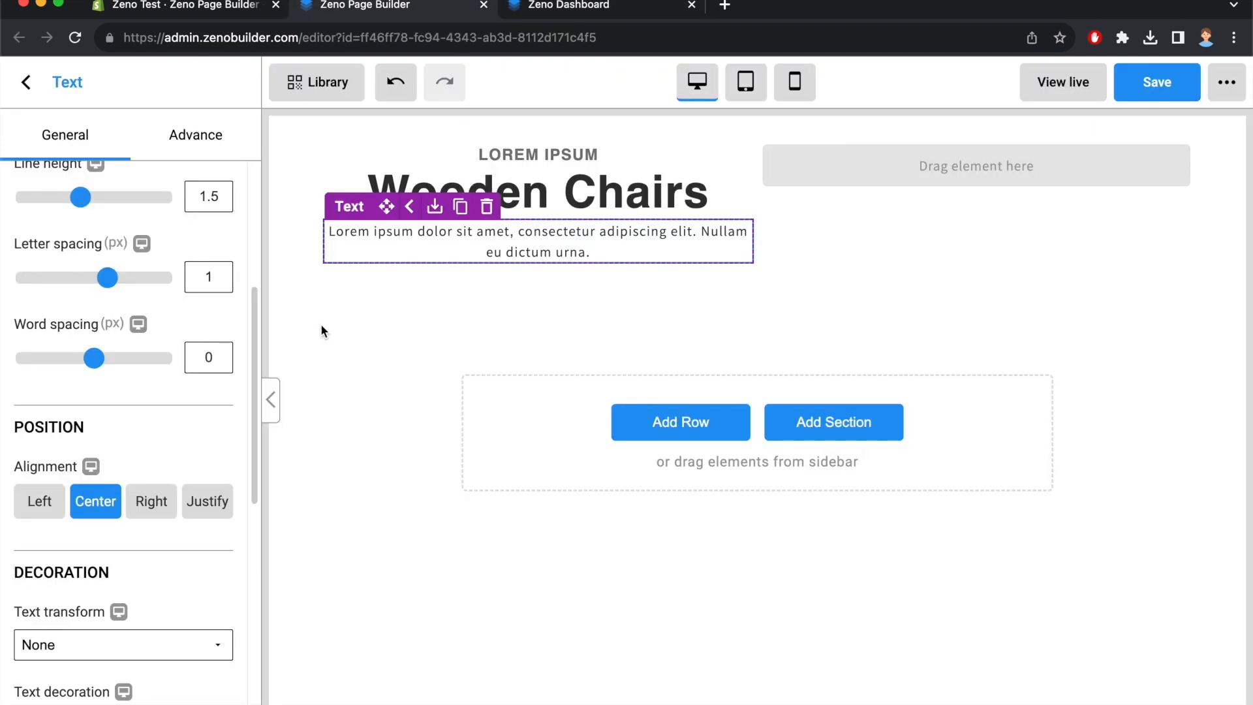
pyautogui.scroll(5, 147, 408)
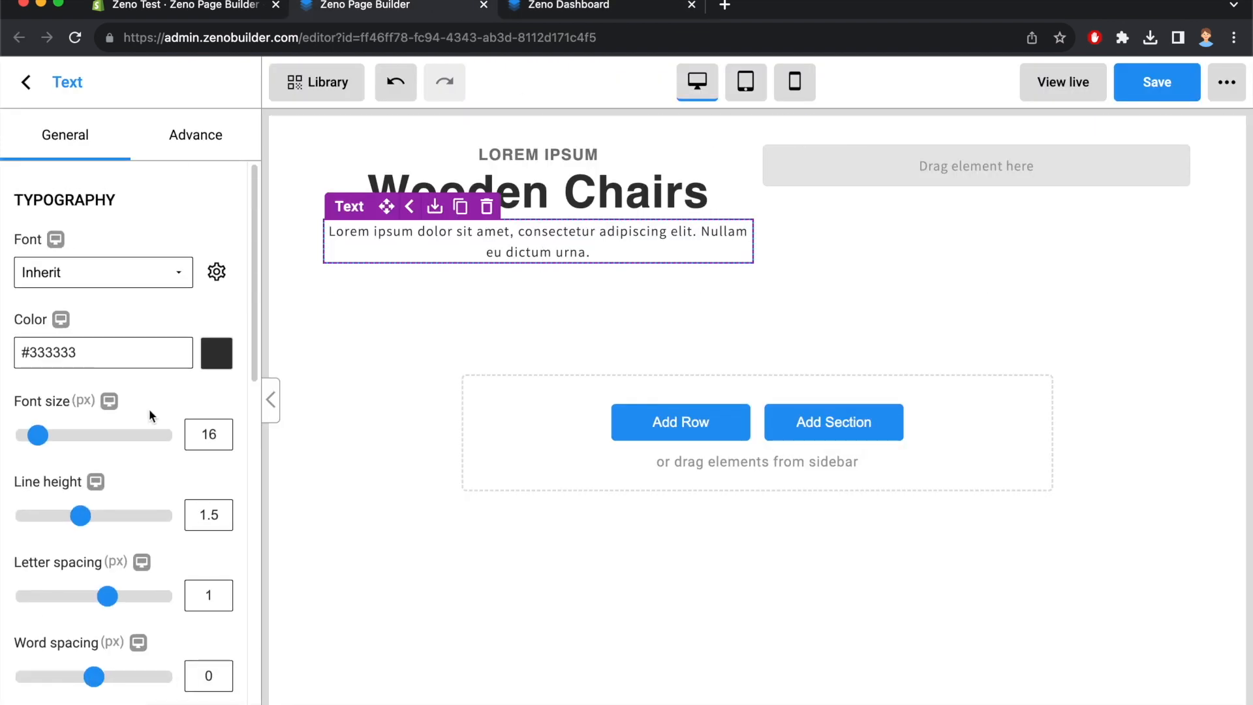
pyautogui.click(115, 359)
pyautogui.click(120, 359)
pyautogui.press('BackSpace')
pyautogui.press('BackSpace')
pyautogui.press('BackSpace')
pyautogui.press('BackSpace')
pyautogui.press('BackSpace')
pyautogui.press('BackSpace')
pyautogui.write('777')
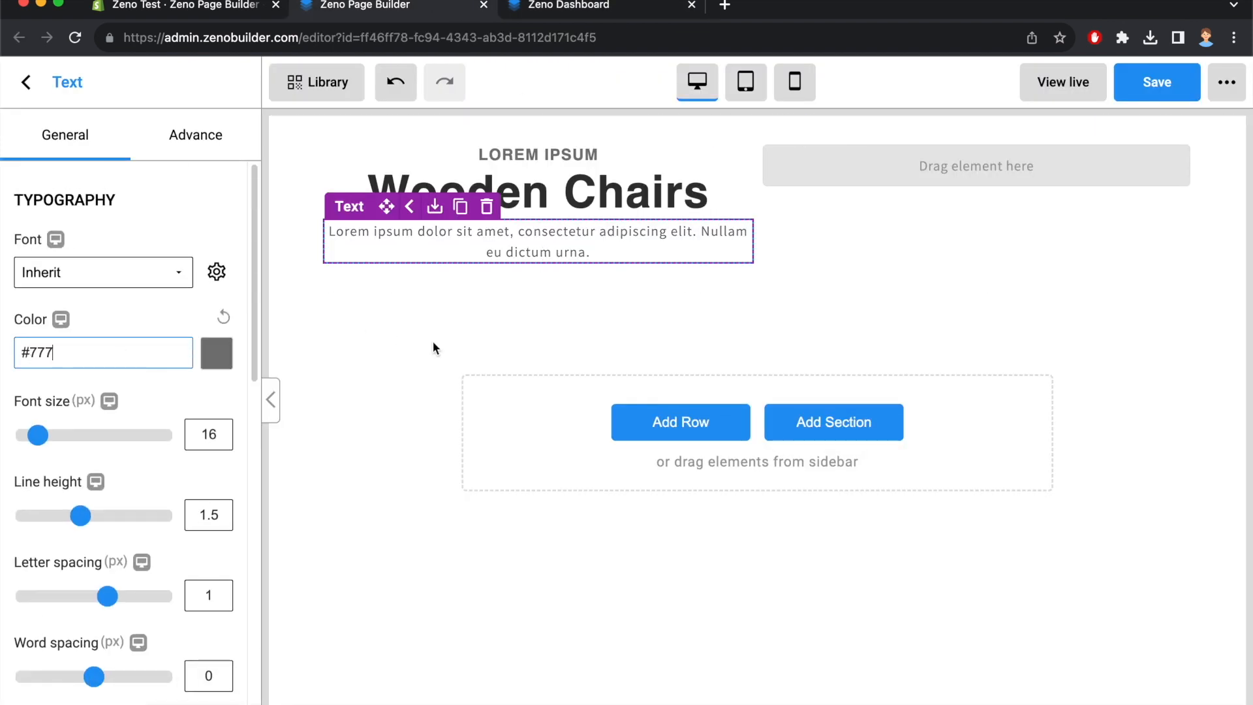
pyautogui.click(432, 341)
# Check the template's price text and add a Heading element below the paragraph in the first column
pyautogui.click(541, 9)
pyautogui.scroll(-3, 338, 418)
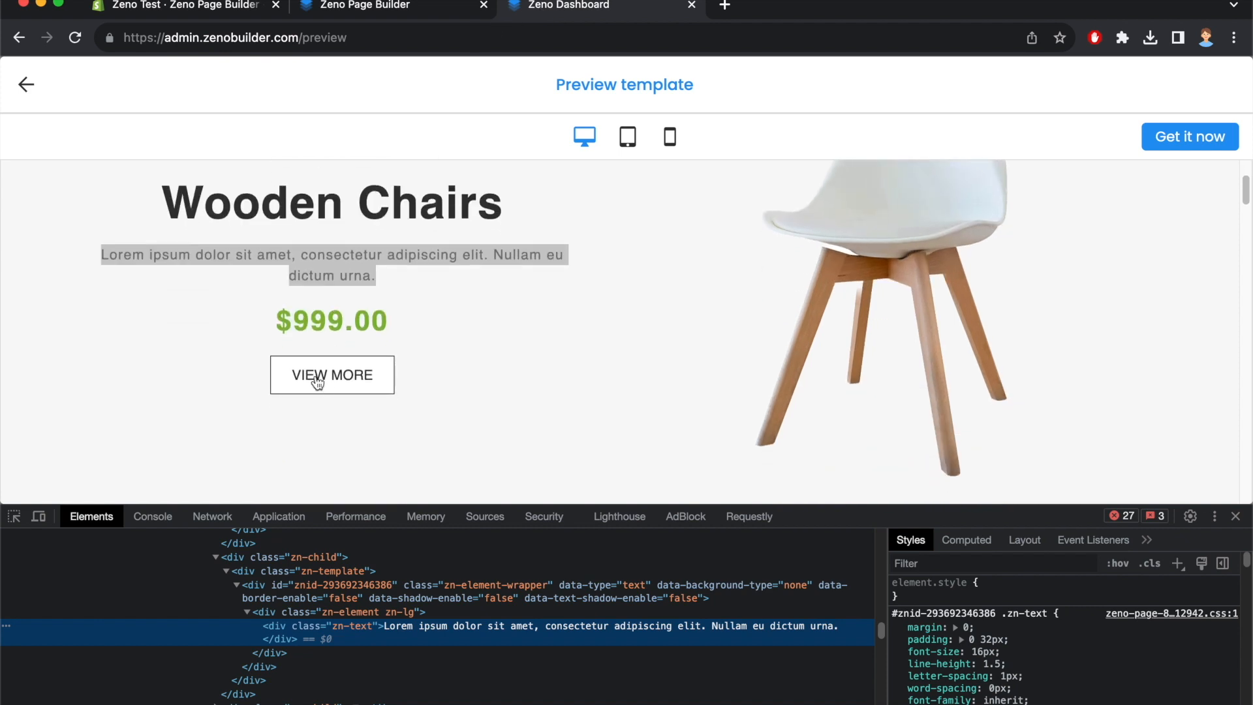
pyautogui.doubleClick(331, 320)
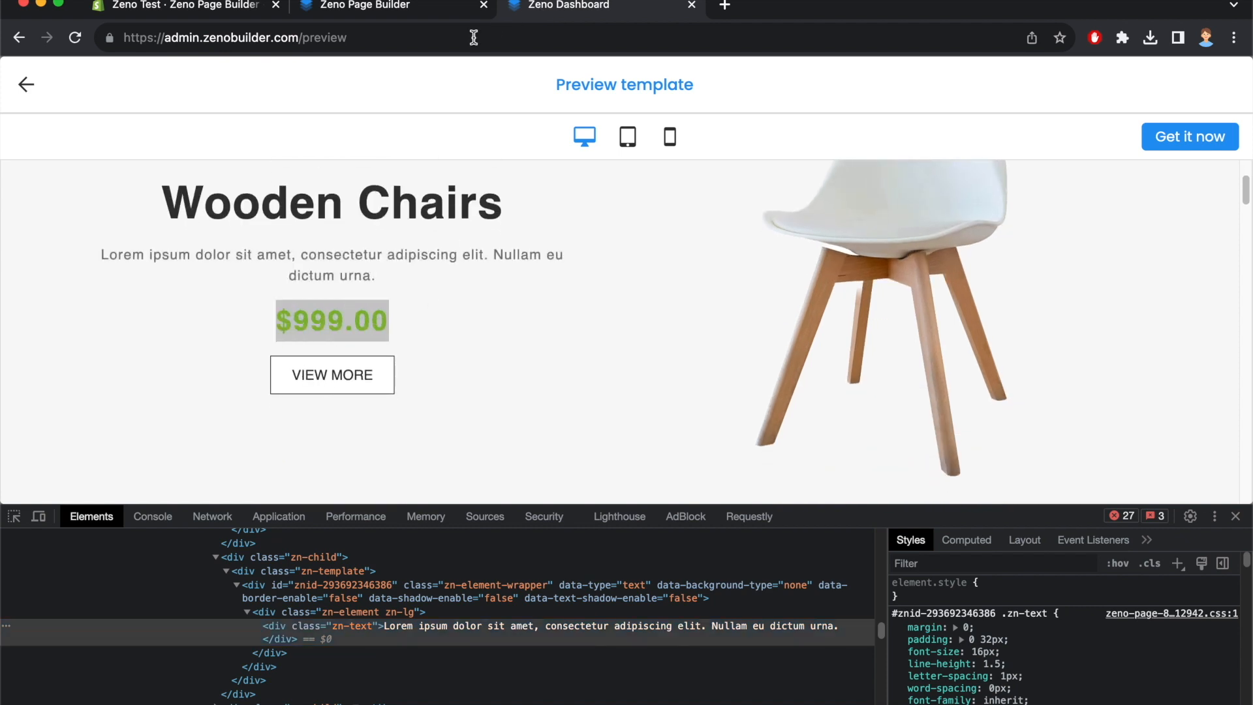
pyautogui.click(431, 13)
pyautogui.moveTo(92, 292); pyautogui.dragTo(575, 293)
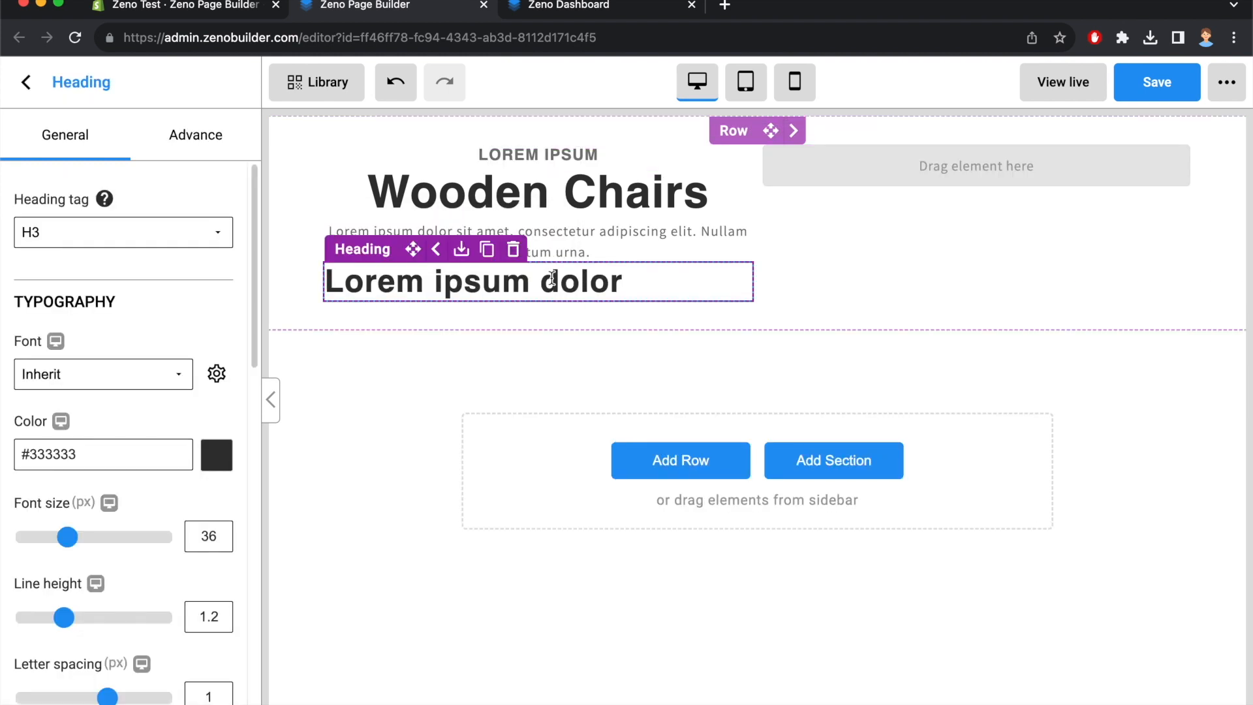
# Replace the new heading's text with "$999.00" copied from the template preview
pyautogui.click(622, 13)
pyautogui.moveTo(274, 319); pyautogui.dragTo(384, 325)
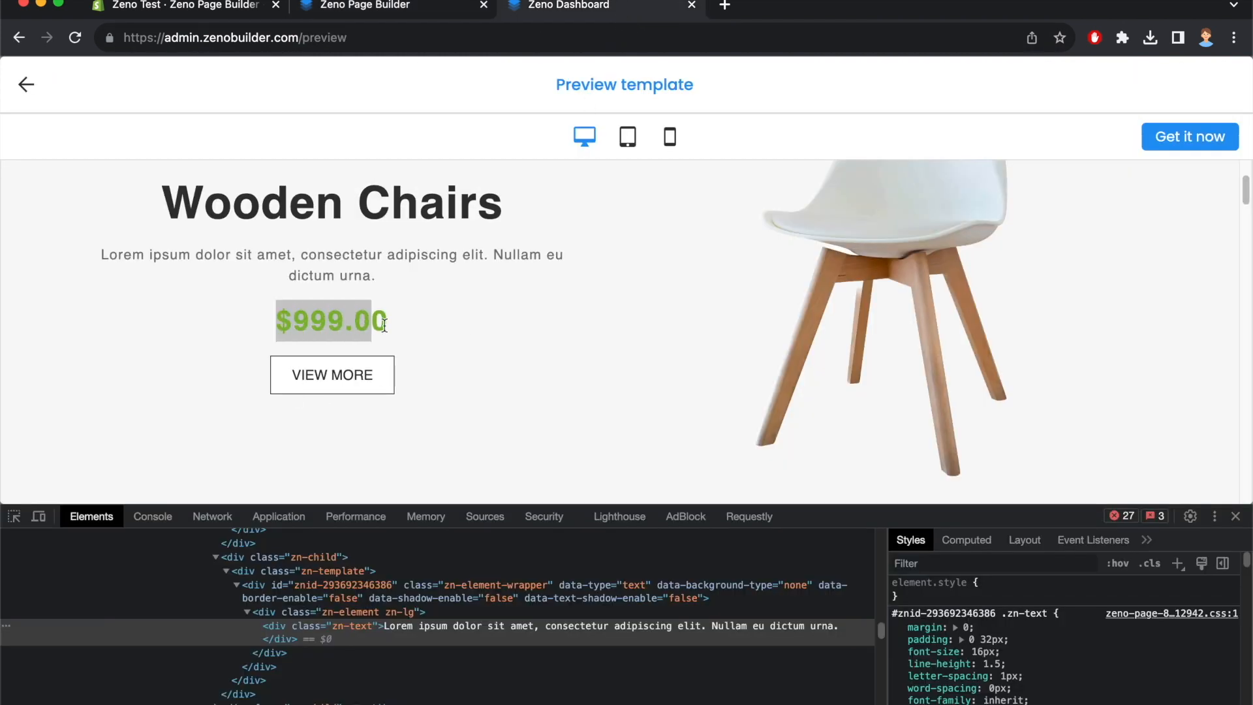
pyautogui.click(399, 8)
pyautogui.hotkey('ctrl', 'a')
pyautogui.hotkey('ctrl', 'v')
# Inspect the template price's styling and set the $999.00 heading's color to #83B735
pyautogui.click(568, 14)
pyautogui.click(14, 516)
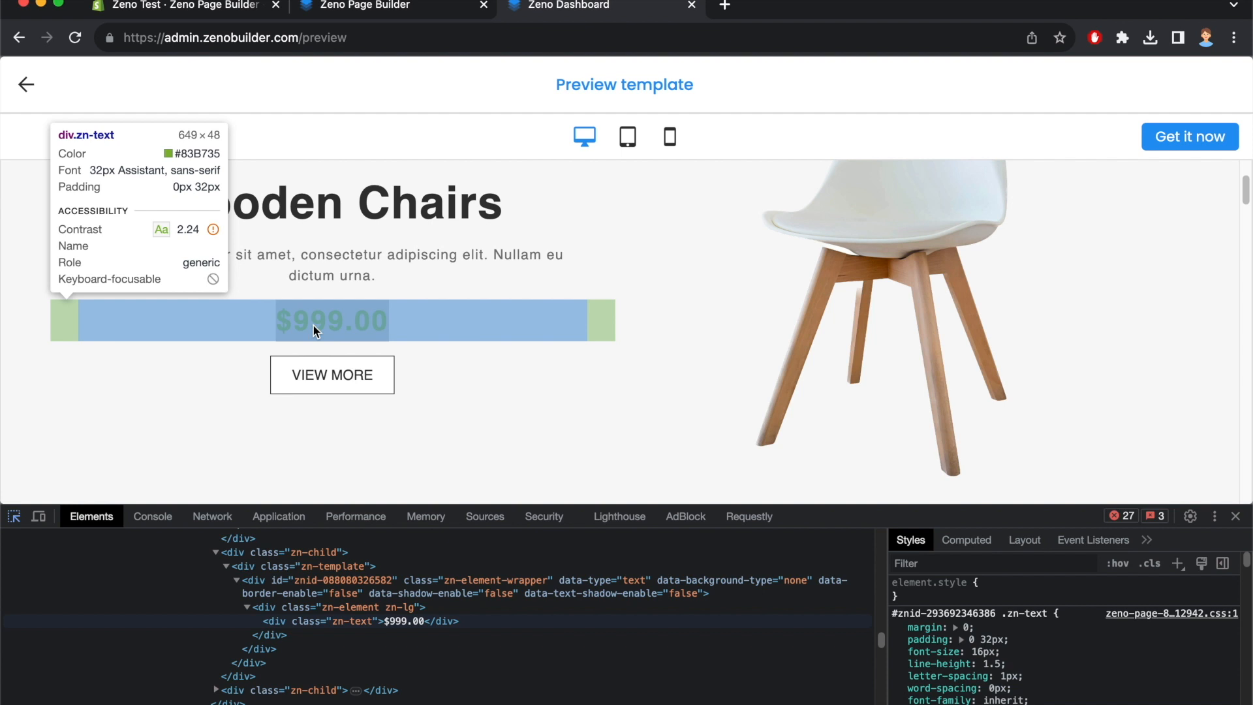
pyautogui.click(366, 8)
pyautogui.tripleClick(73, 450)
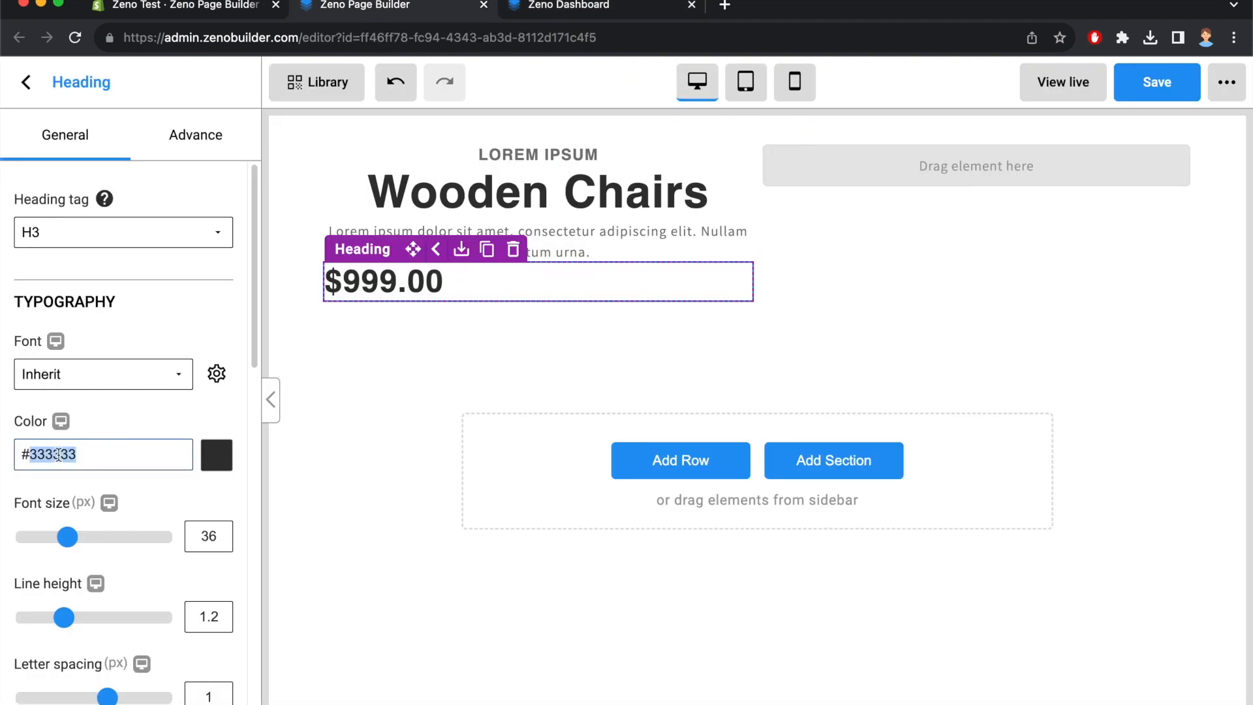
pyautogui.write('#83B735')
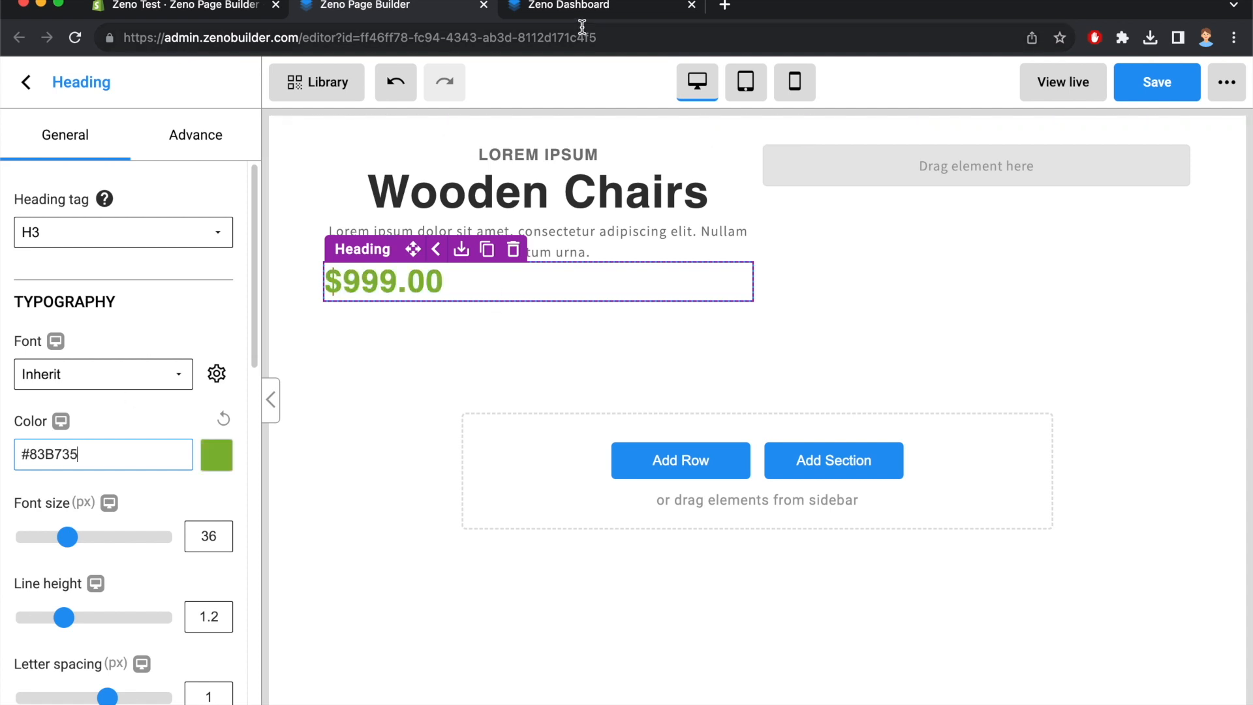
# Check the template price's font size, then set the price heading to 32 px and center-align it
pyautogui.click(568, 7)
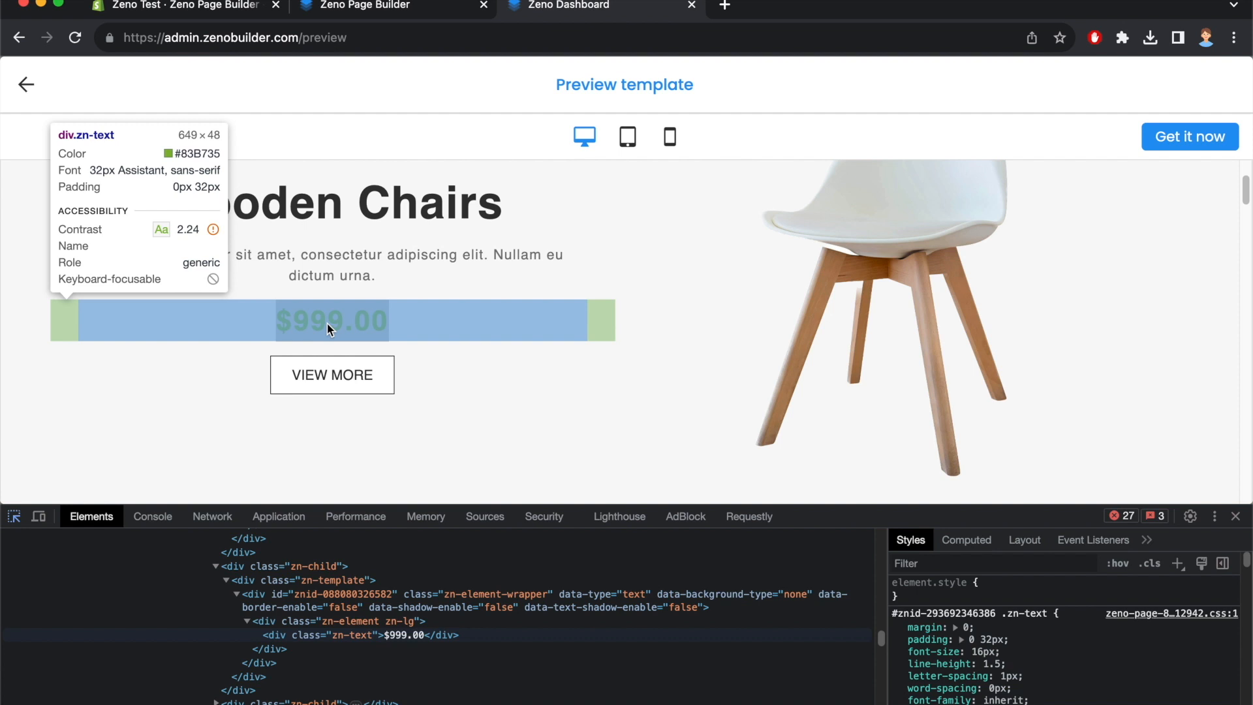
pyautogui.click(327, 323)
pyautogui.click(404, 7)
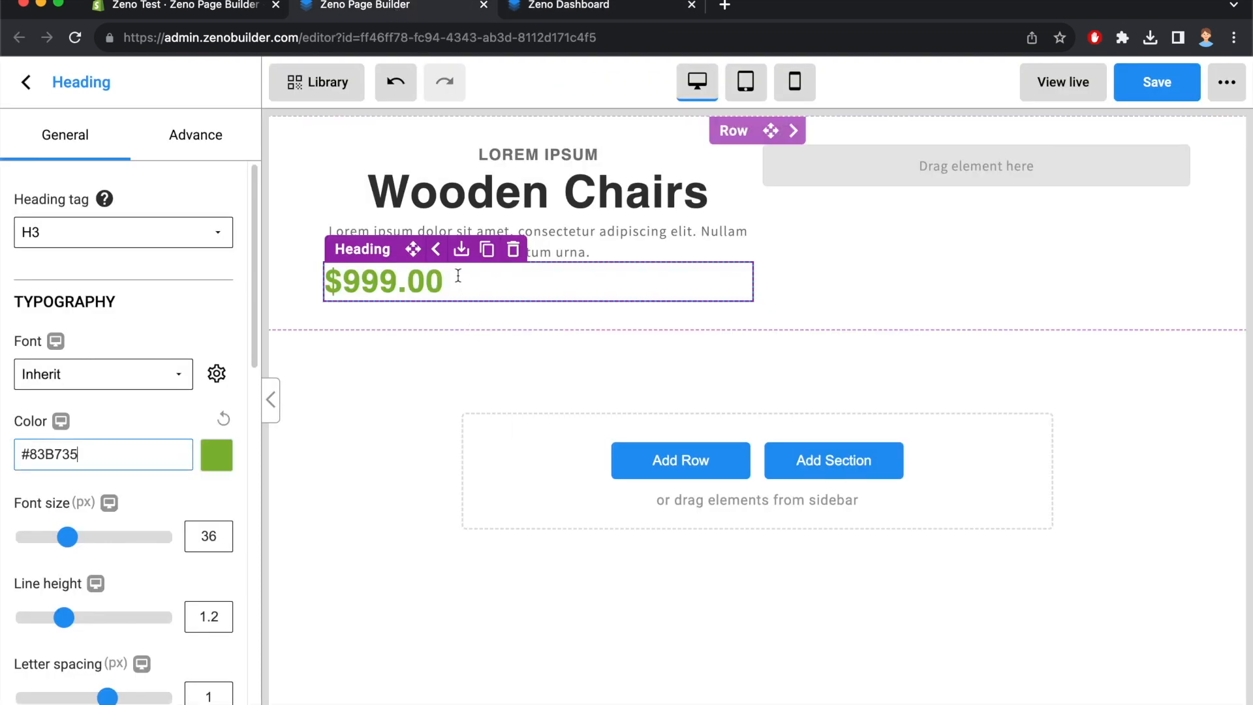
pyautogui.doubleClick(210, 536)
pyautogui.write('32')
pyautogui.scroll(-4, 154, 558)
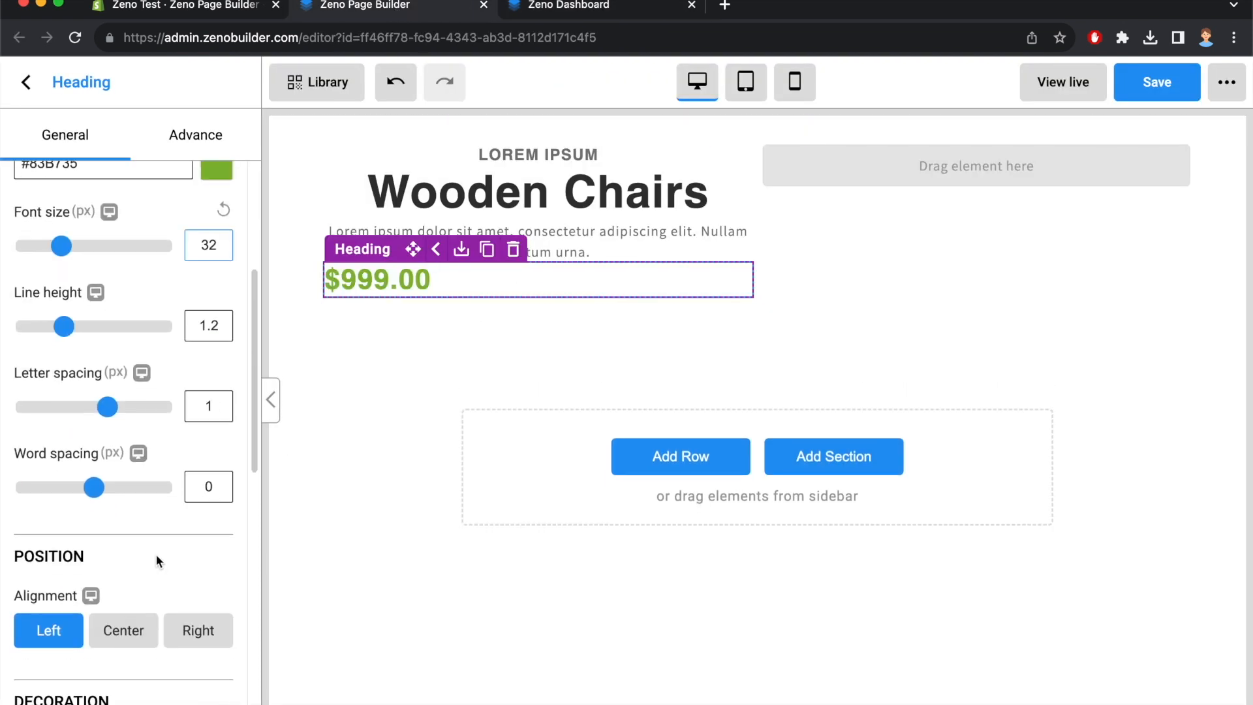
pyautogui.click(123, 630)
pyautogui.click(512, 417)
# Check the template's button and add a Button element below the price in the first column
pyautogui.click(611, 7)
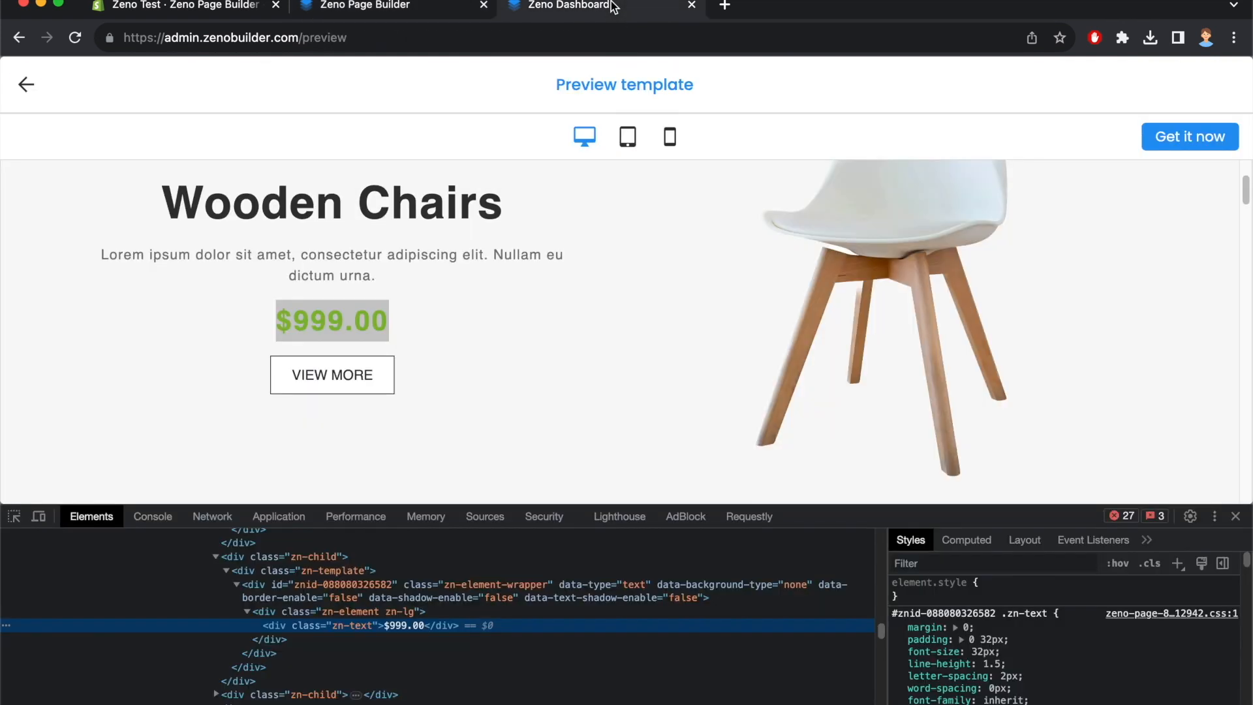
pyautogui.click(431, 8)
pyautogui.doubleClick(117, 193)
pyautogui.write('butt')
pyautogui.moveTo(78, 337); pyautogui.dragTo(552, 287)
pyautogui.hotkey('ctrl', 'Tab')
pyautogui.click(410, 10)
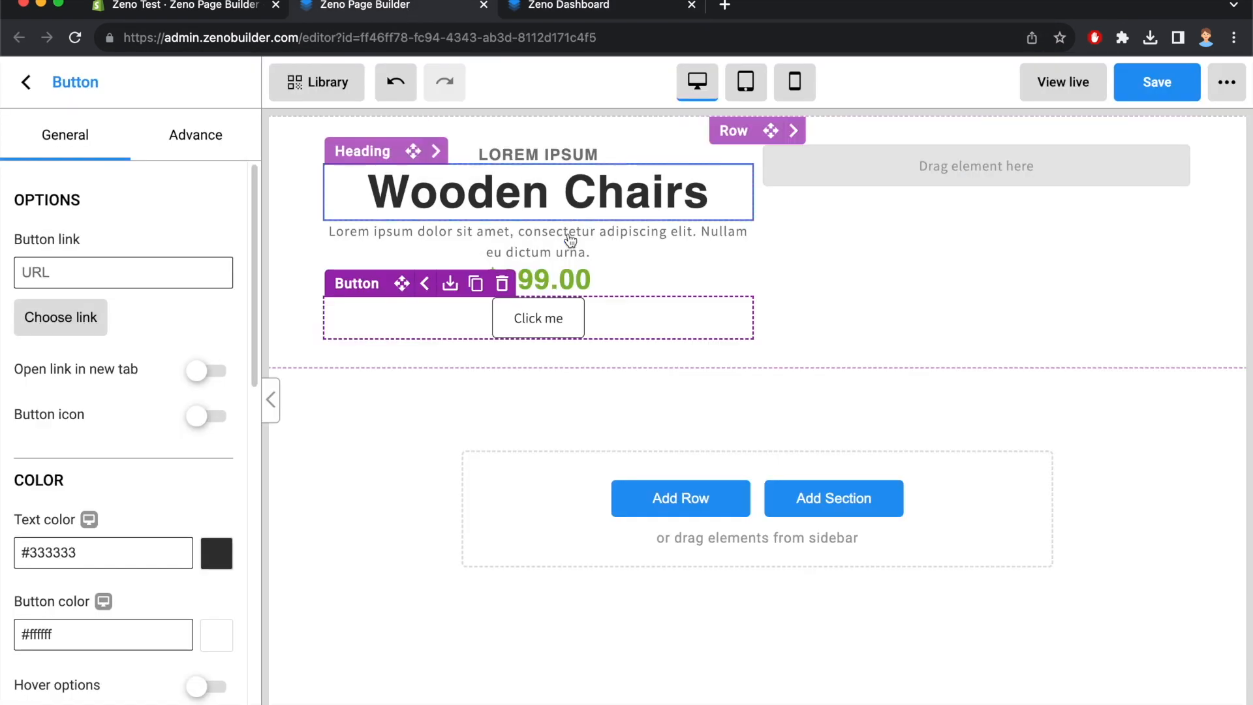
# Set the button's label to VIEW MORE and compare it with the template's button
pyautogui.doubleClick(538, 318)
pyautogui.write('VIEW MORE')
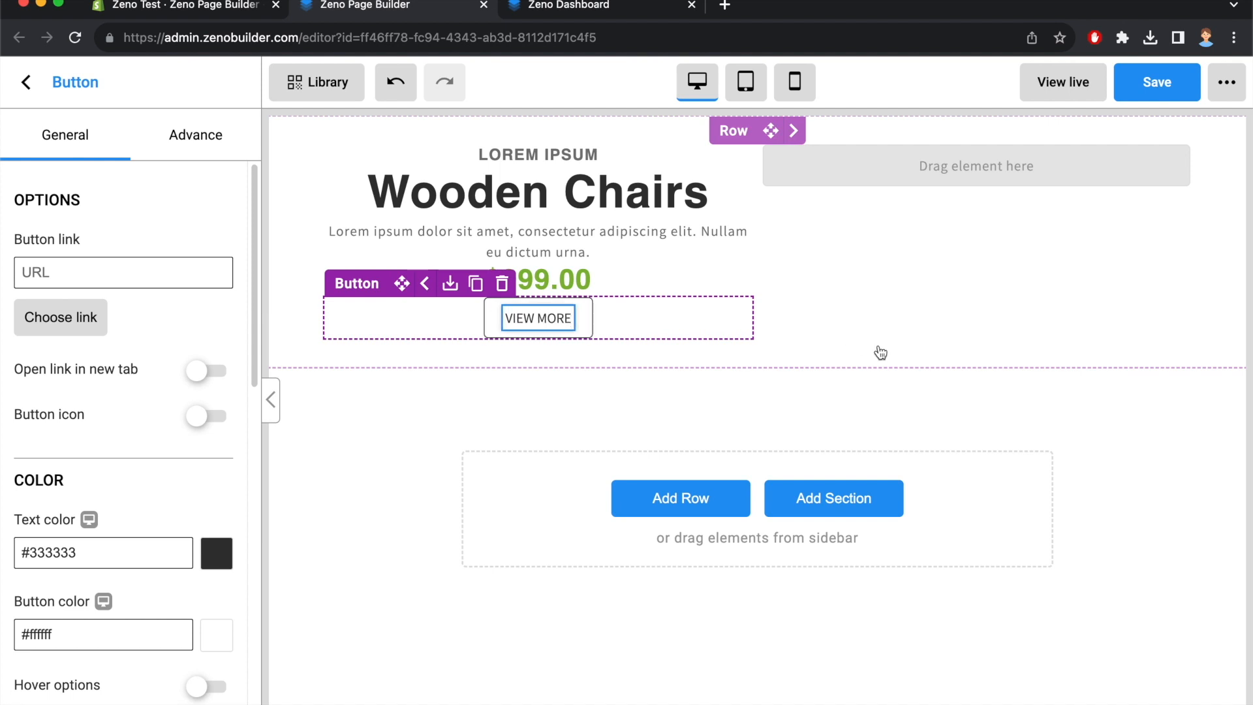
pyautogui.click(605, 20)
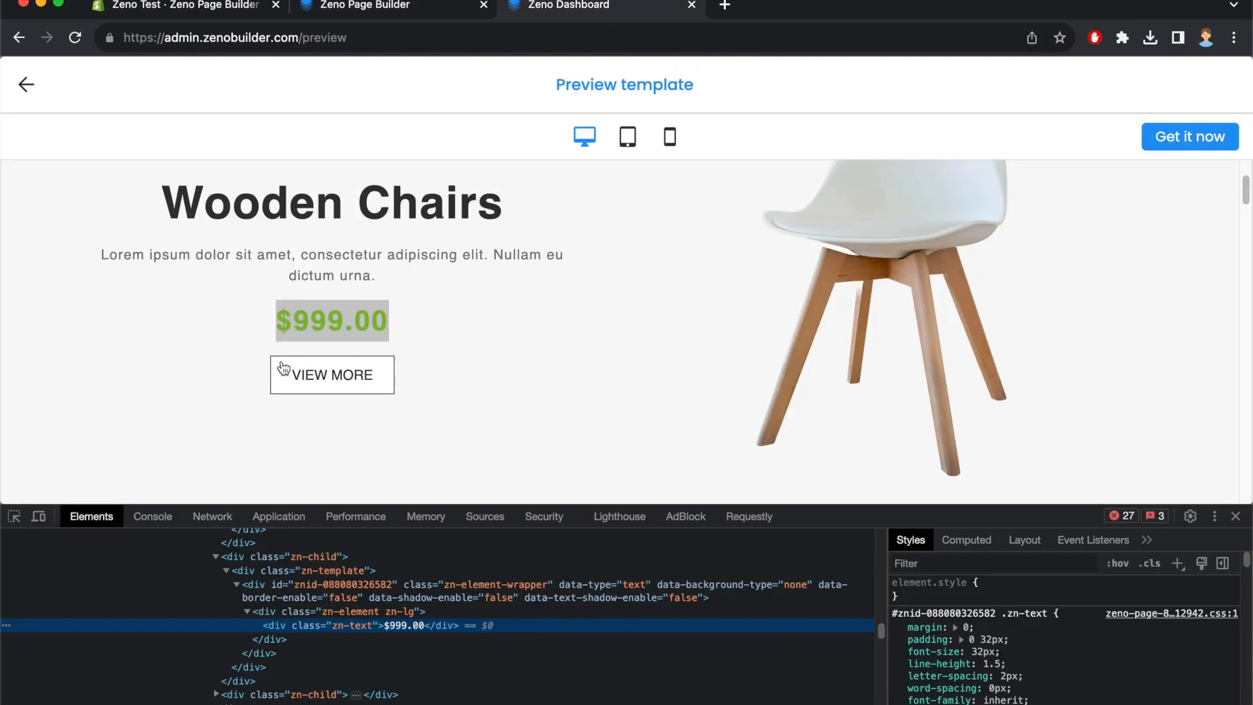
pyautogui.click(381, 17)
pyautogui.click(476, 392)
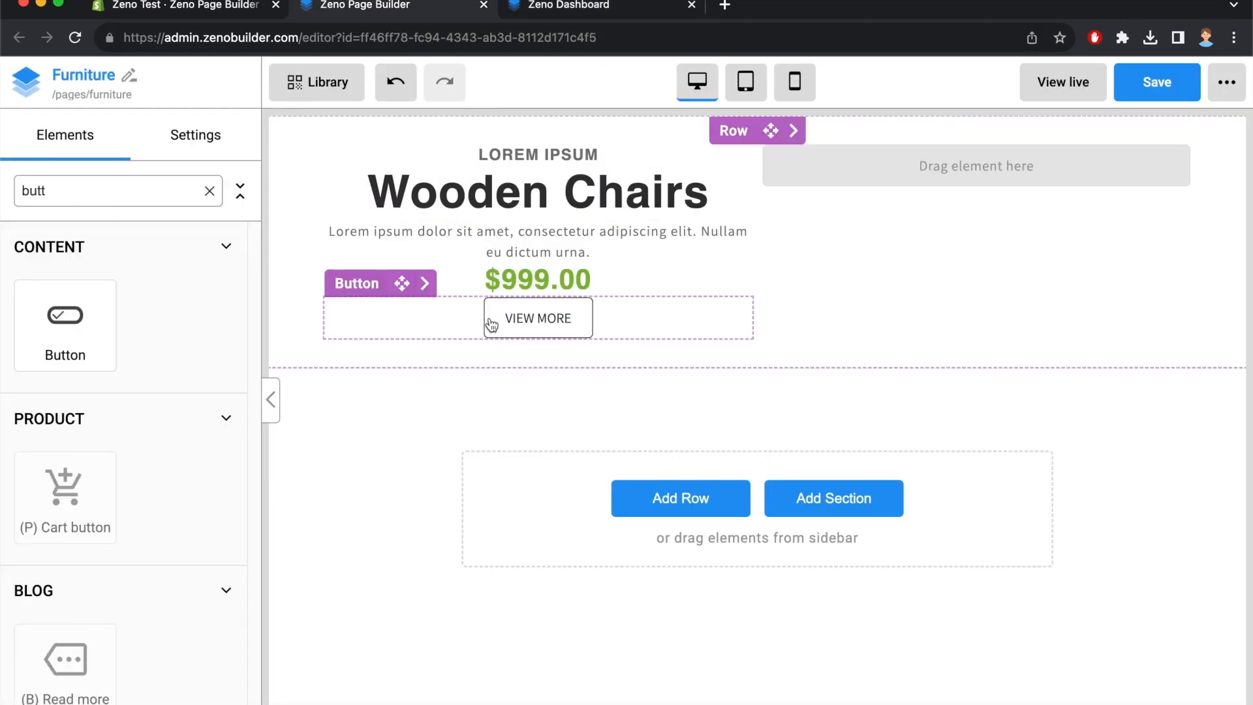
# Recheck the template's button corners and set the VIEW MORE button's border radius to 0 px
pyautogui.click(563, 14)
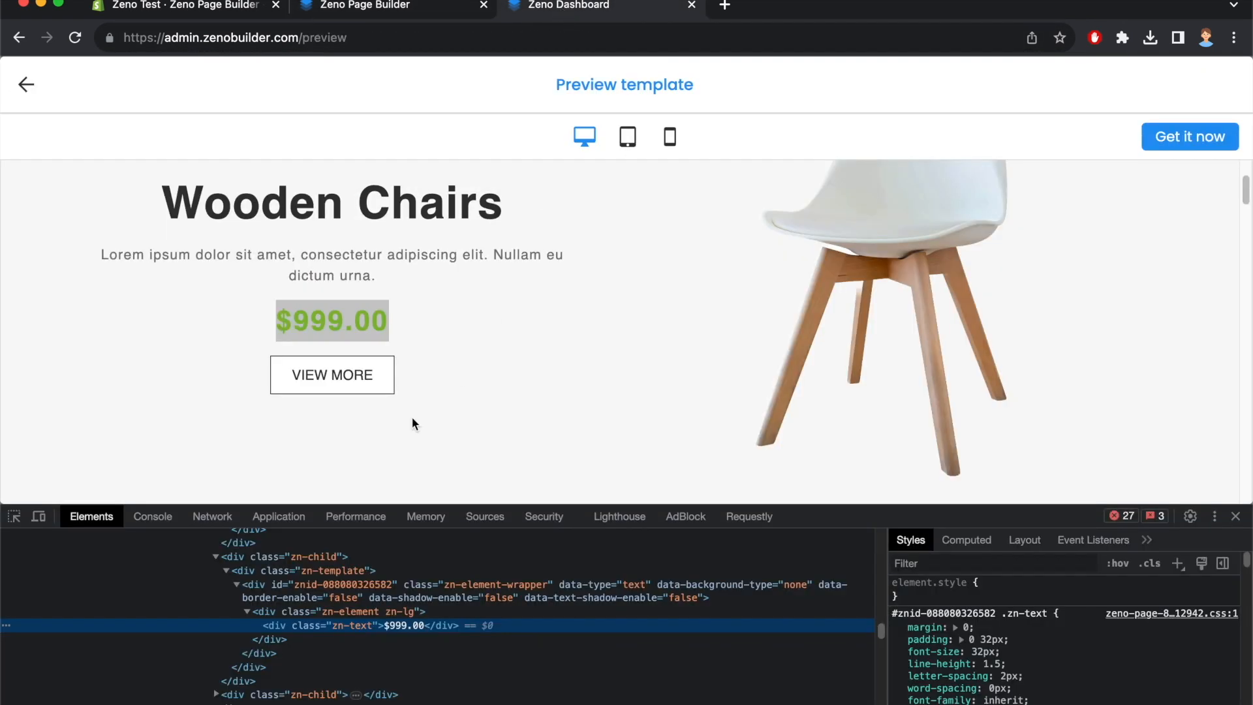
pyautogui.click(418, 9)
pyautogui.click(548, 330)
pyautogui.click(196, 141)
pyautogui.scroll(-10, 157, 419)
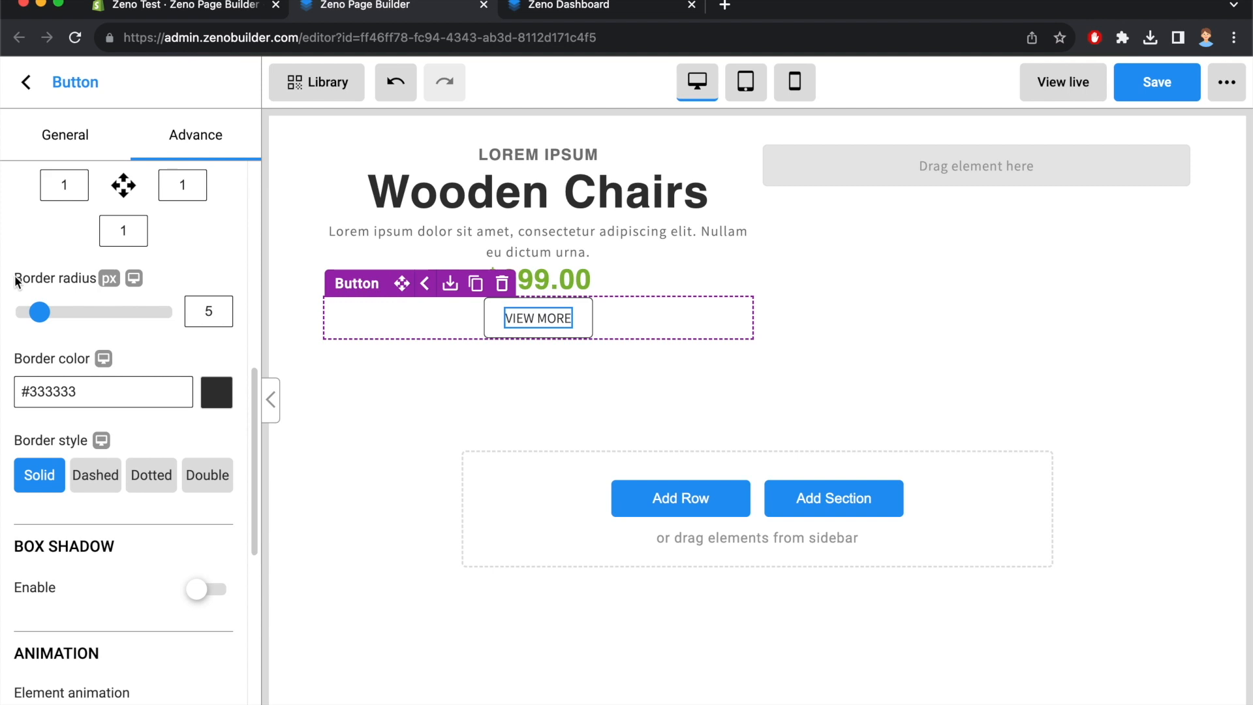
pyautogui.doubleClick(210, 313)
pyautogui.write('0')
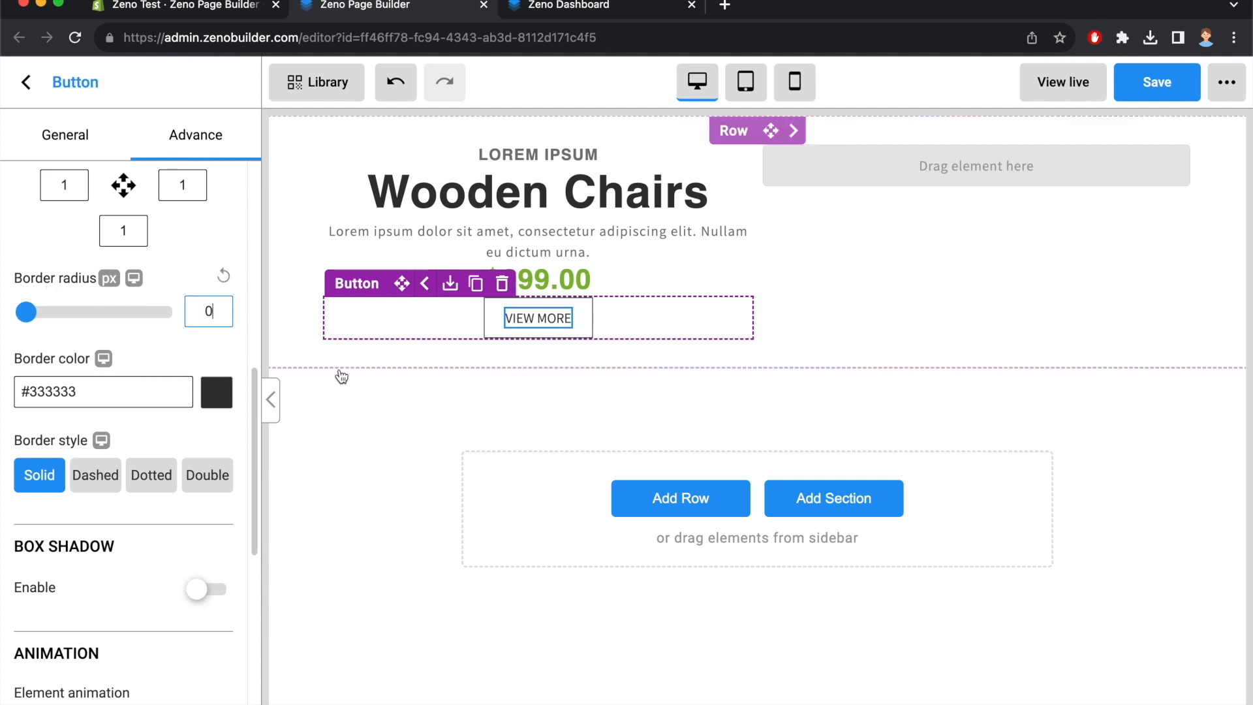
pyautogui.click(582, 375)
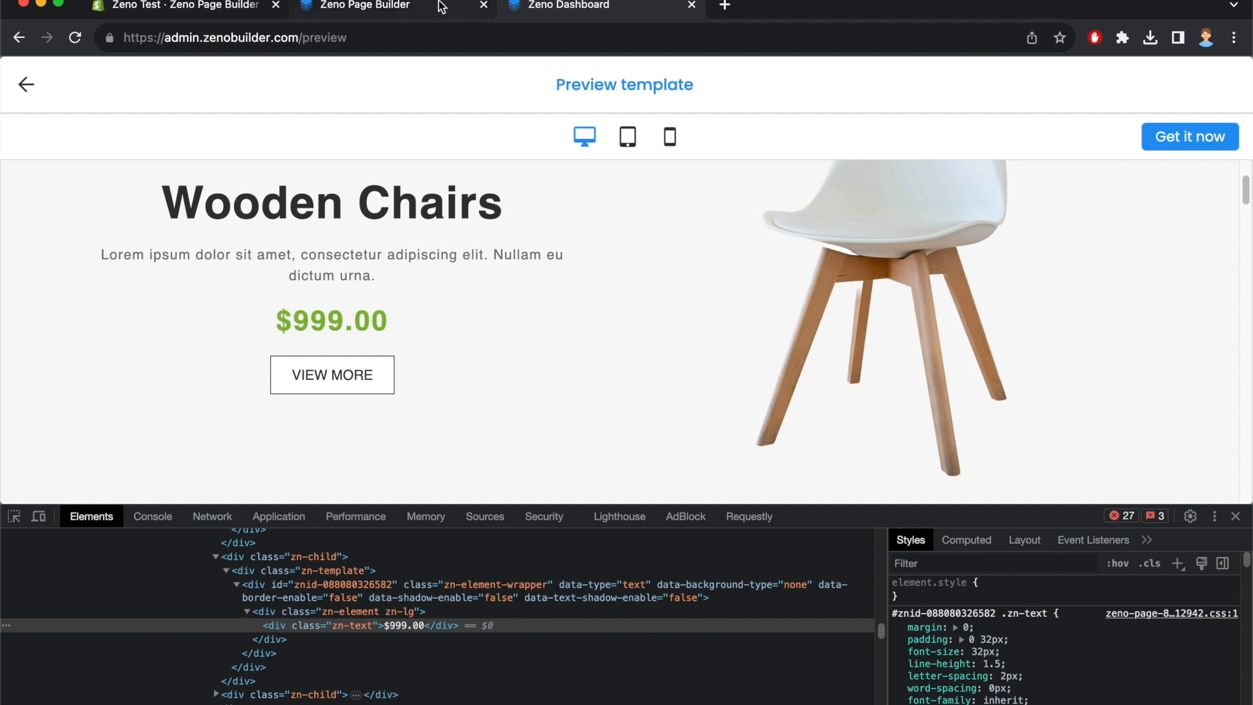
# Set the price heading's upper and lower margins to 12 px each
pyautogui.click(365, 6)
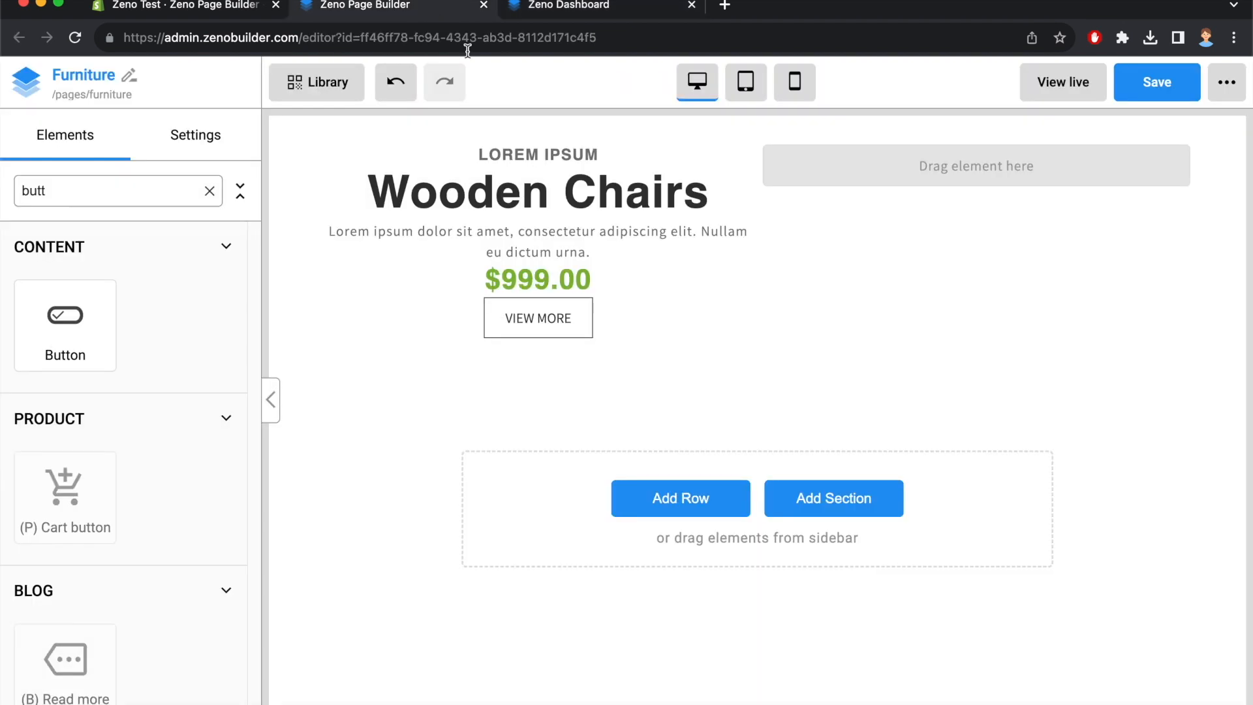
pyautogui.click(594, 280)
pyautogui.scroll(-5, 118, 522)
pyautogui.click(130, 607)
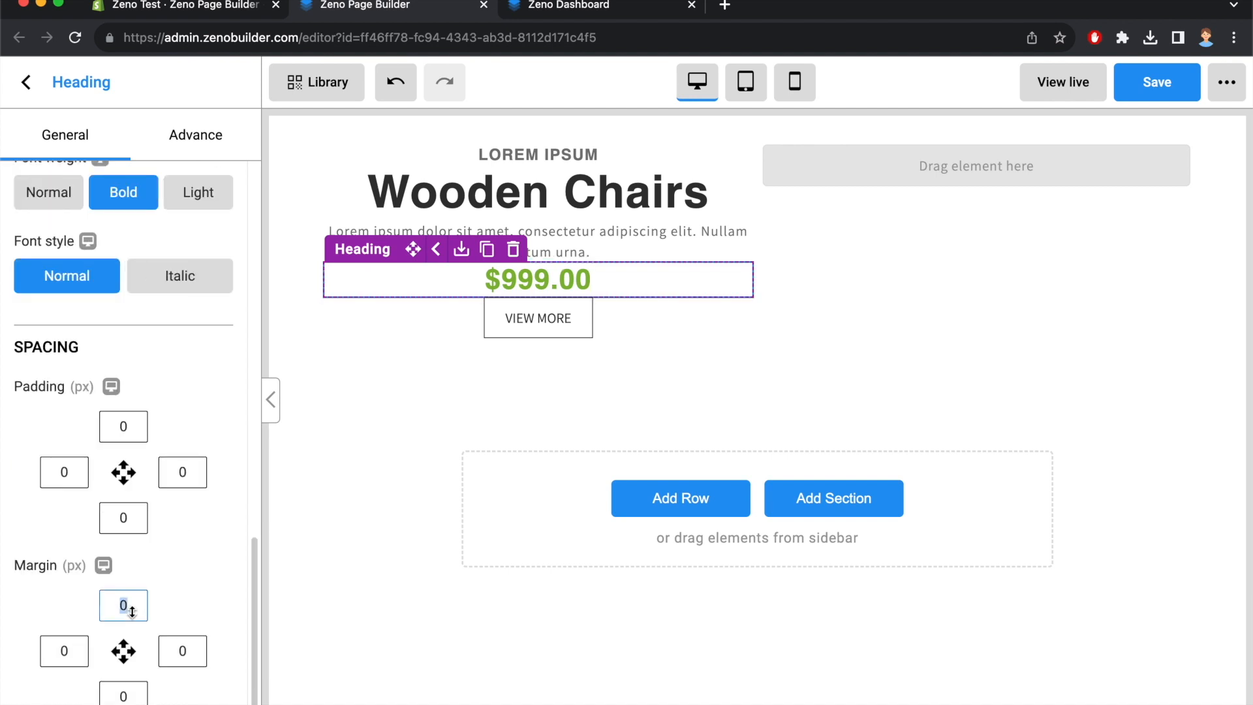
pyautogui.write('12')
pyautogui.click(134, 691)
pyautogui.write('120')
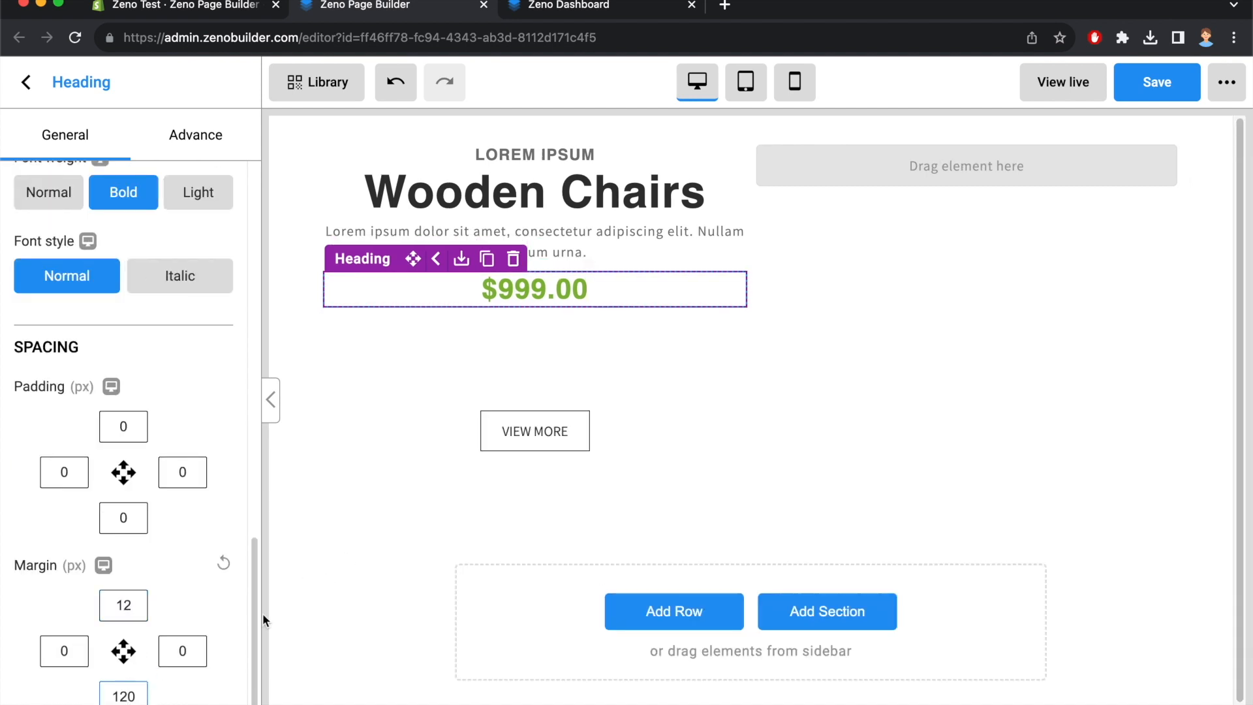
pyautogui.press('BackSpace')
pyautogui.click(406, 568)
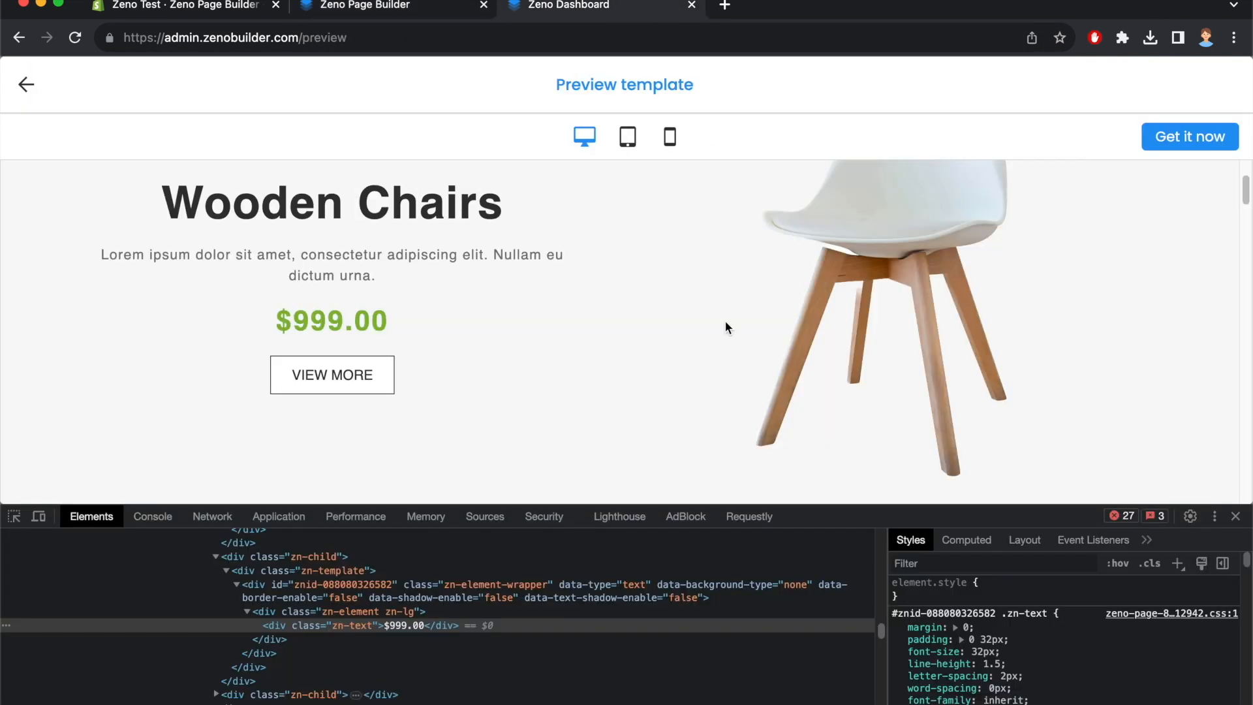
# Review the template's hero image, add an Image element to the second column and open its image chooser
pyautogui.scroll(5, 809, 235)
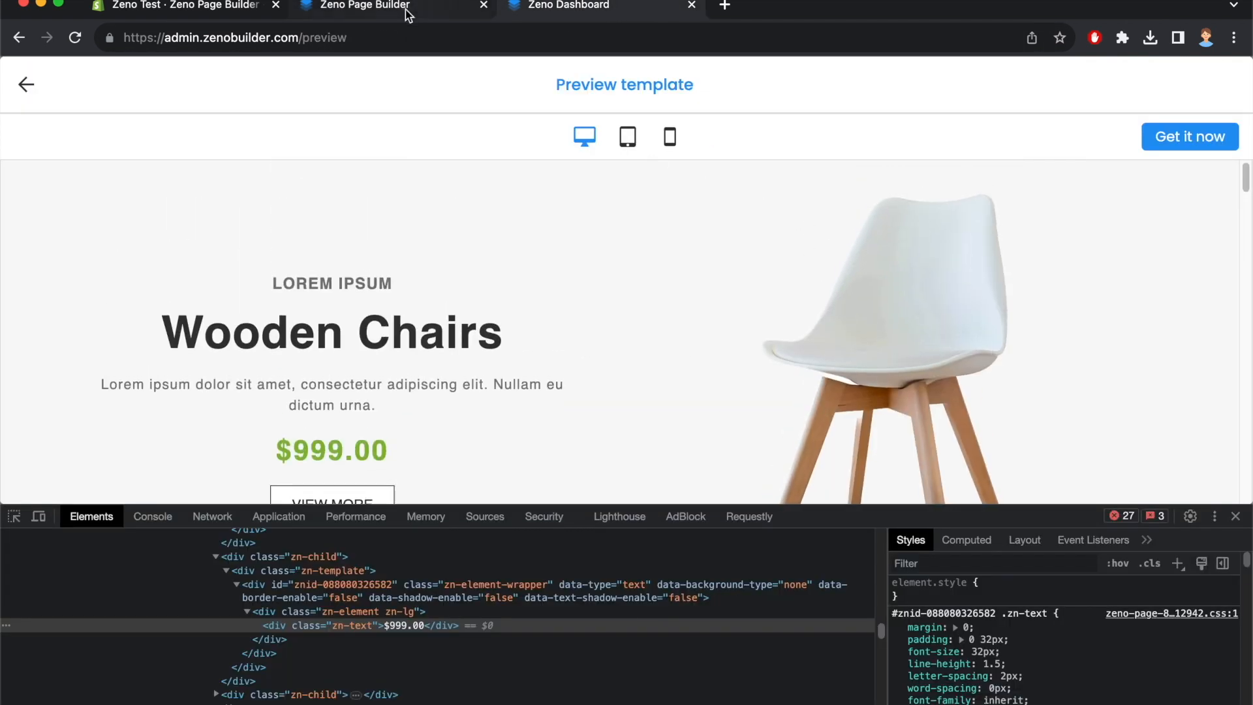
pyautogui.click(405, 8)
pyautogui.click(78, 193)
pyautogui.doubleClick(79, 194)
pyautogui.write('image')
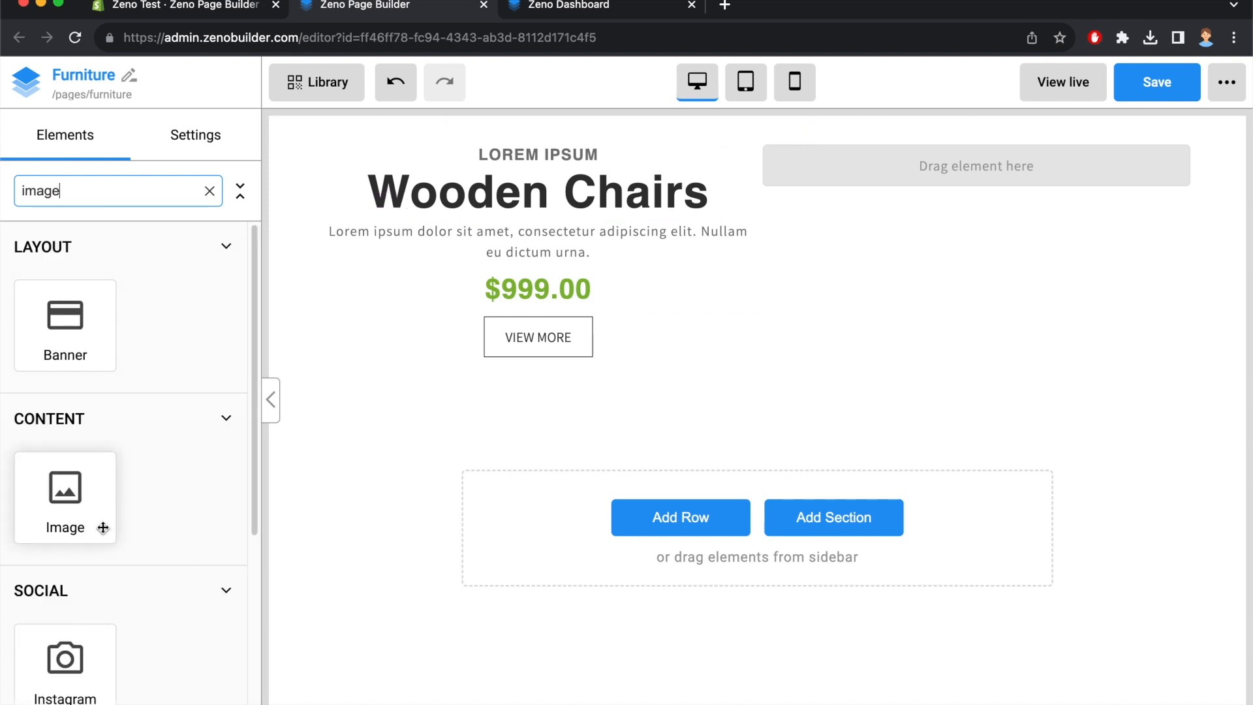
pyautogui.moveTo(98, 526); pyautogui.dragTo(953, 177)
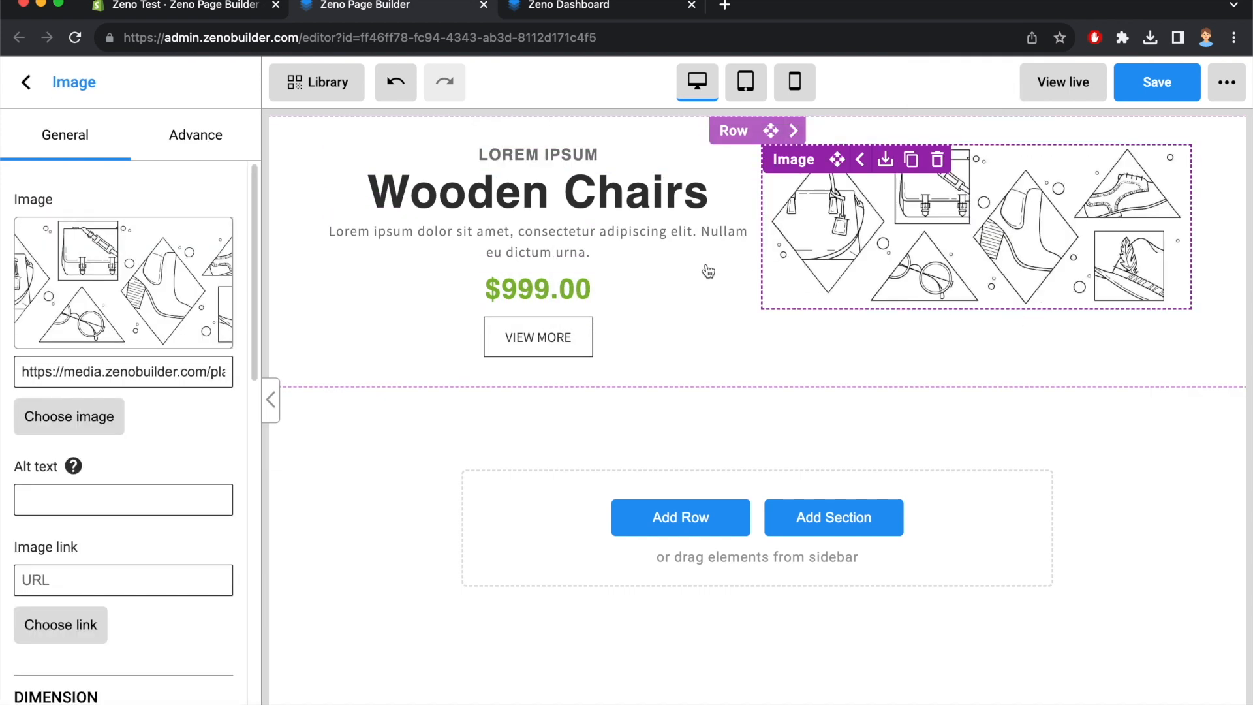
pyautogui.click(88, 429)
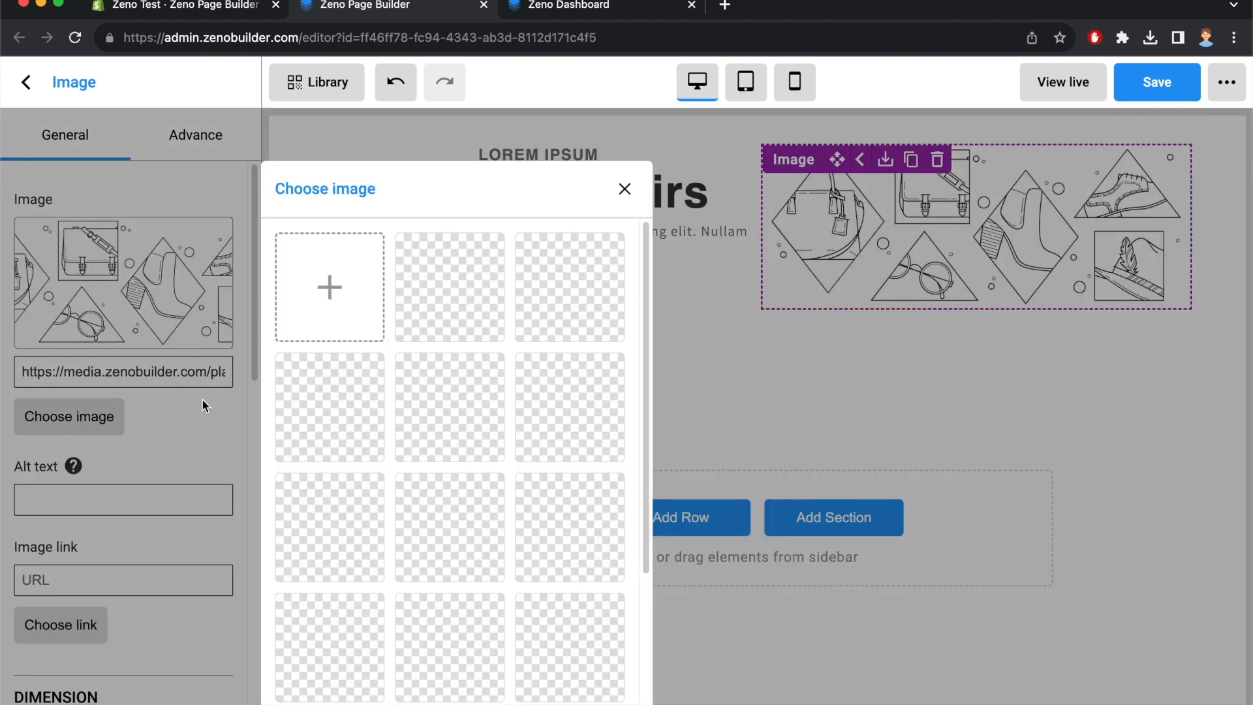
pyautogui.click(329, 289)
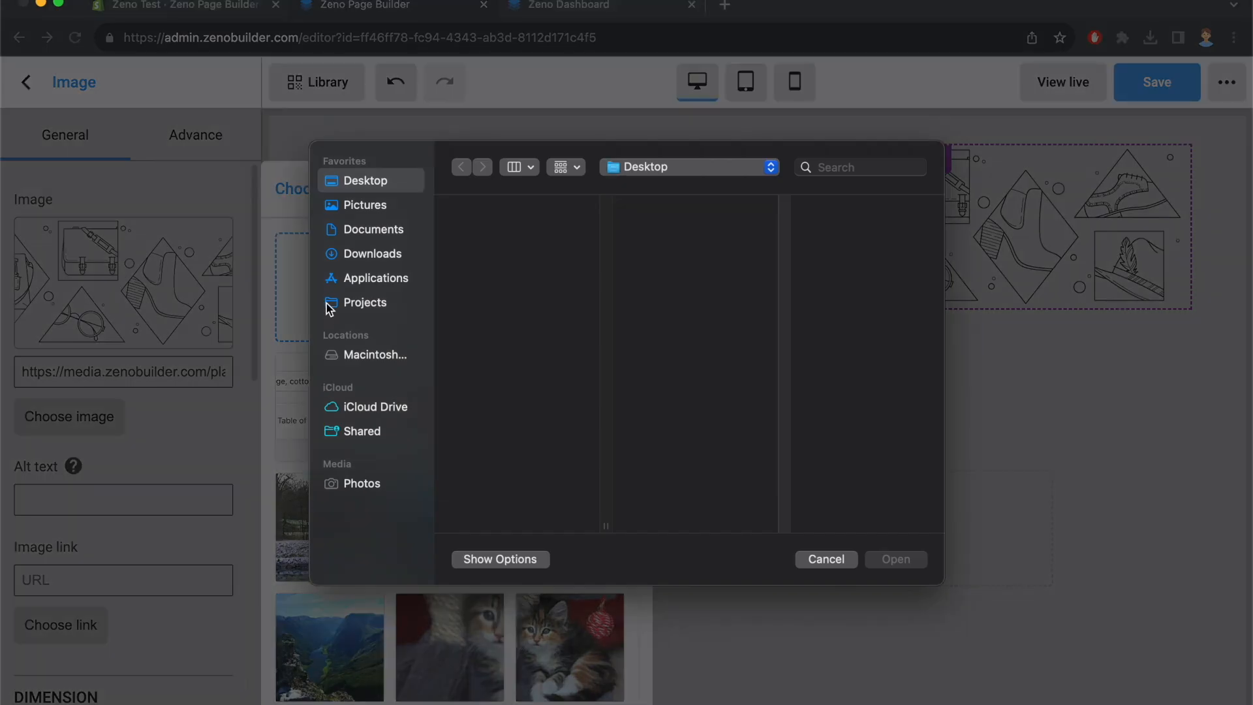
pyautogui.click(372, 254)
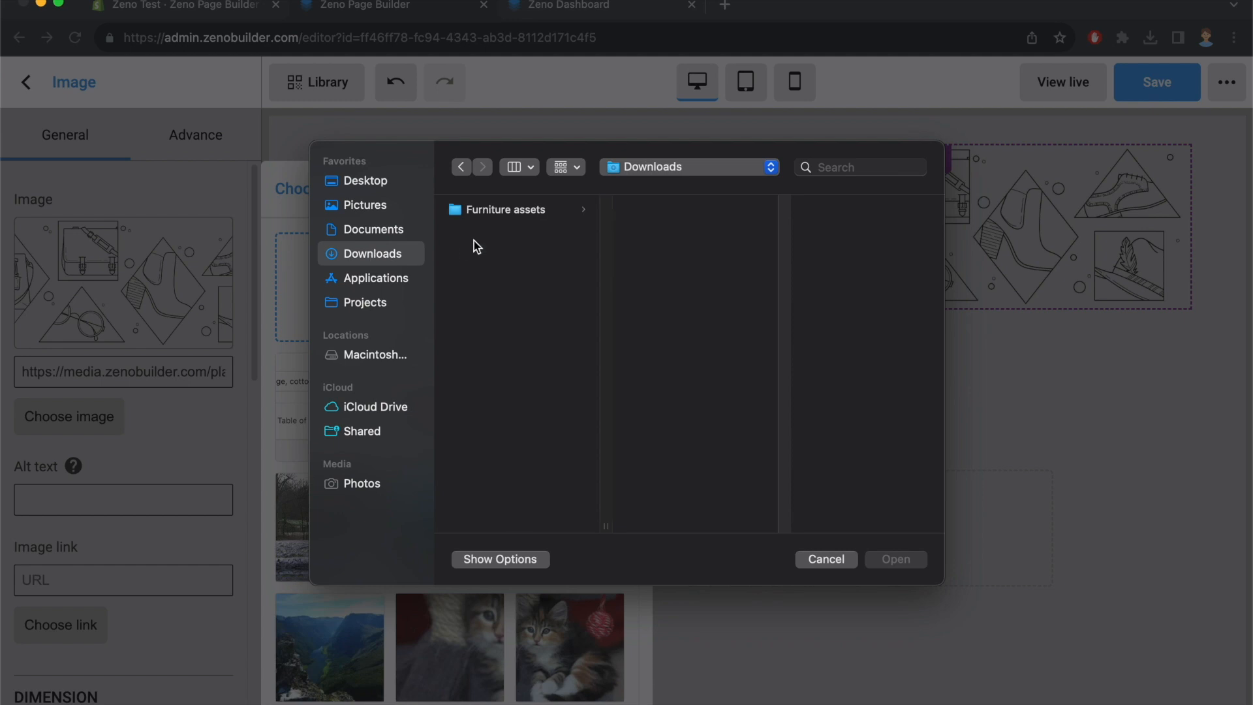
pyautogui.click(506, 213)
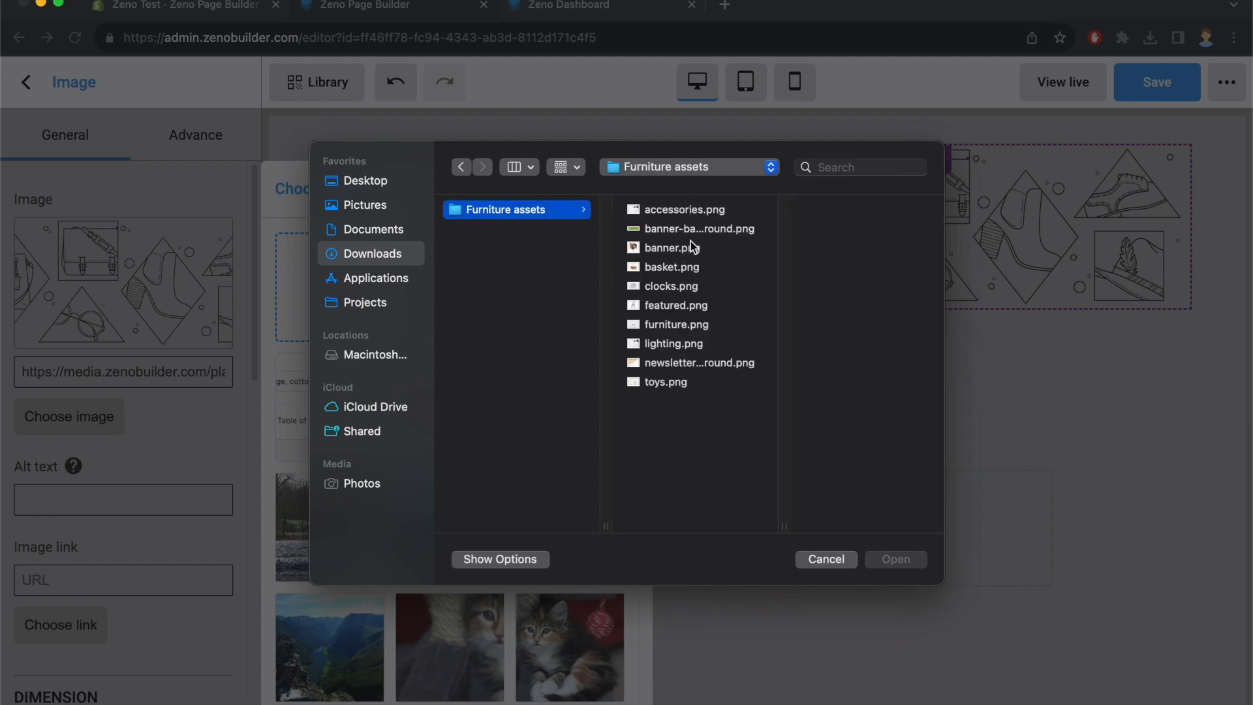
pyautogui.click(679, 307)
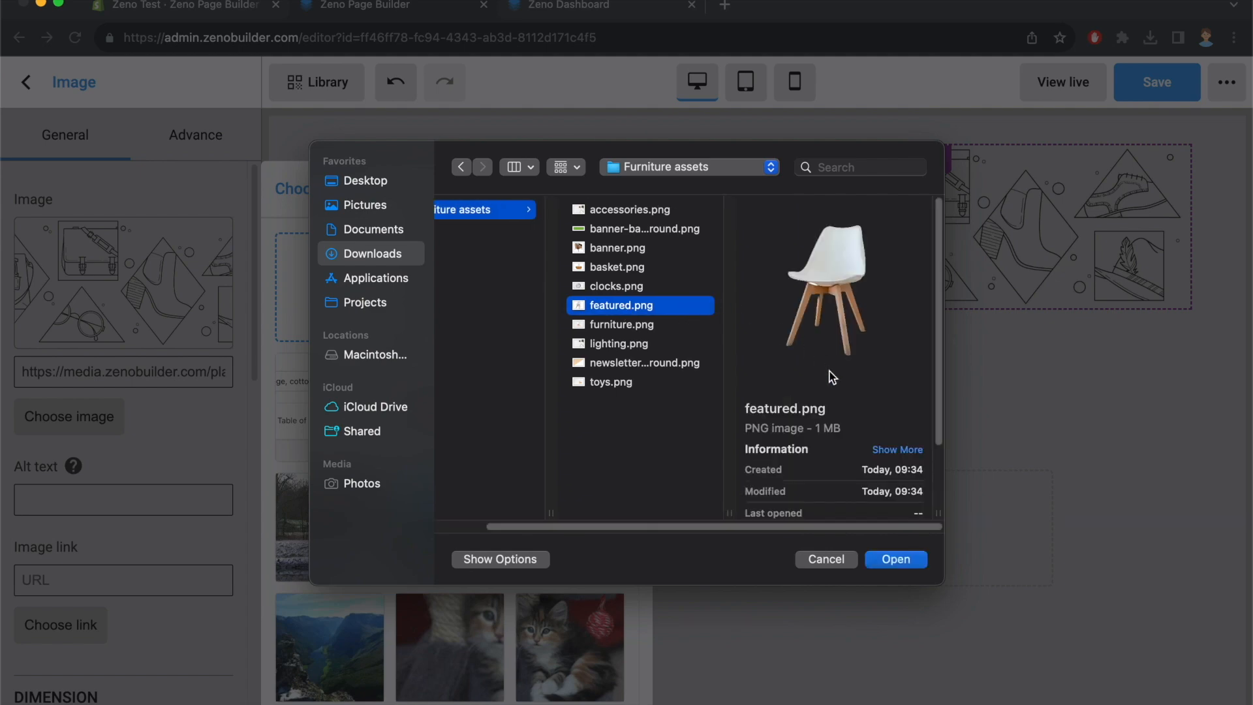
pyautogui.click(821, 563)
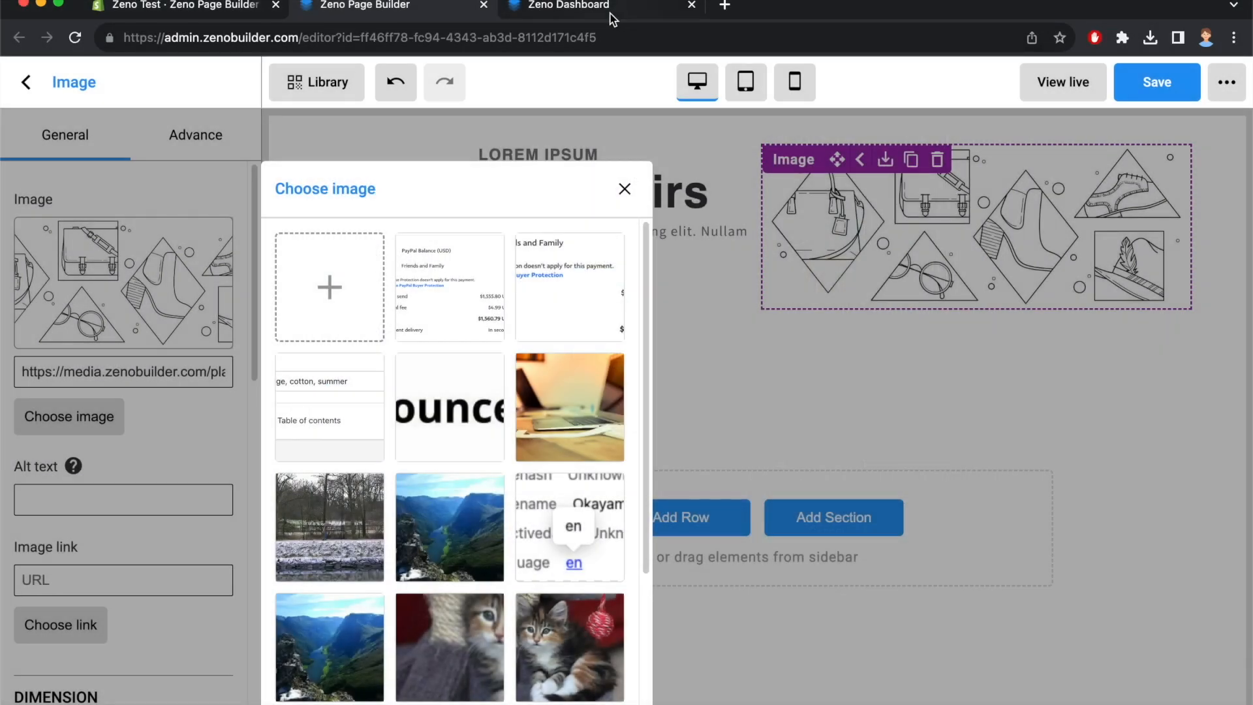
# Check the template's chair image and upload featured.png from the Furniture assets folder in Downloads
pyautogui.click(611, 11)
pyautogui.click(386, 10)
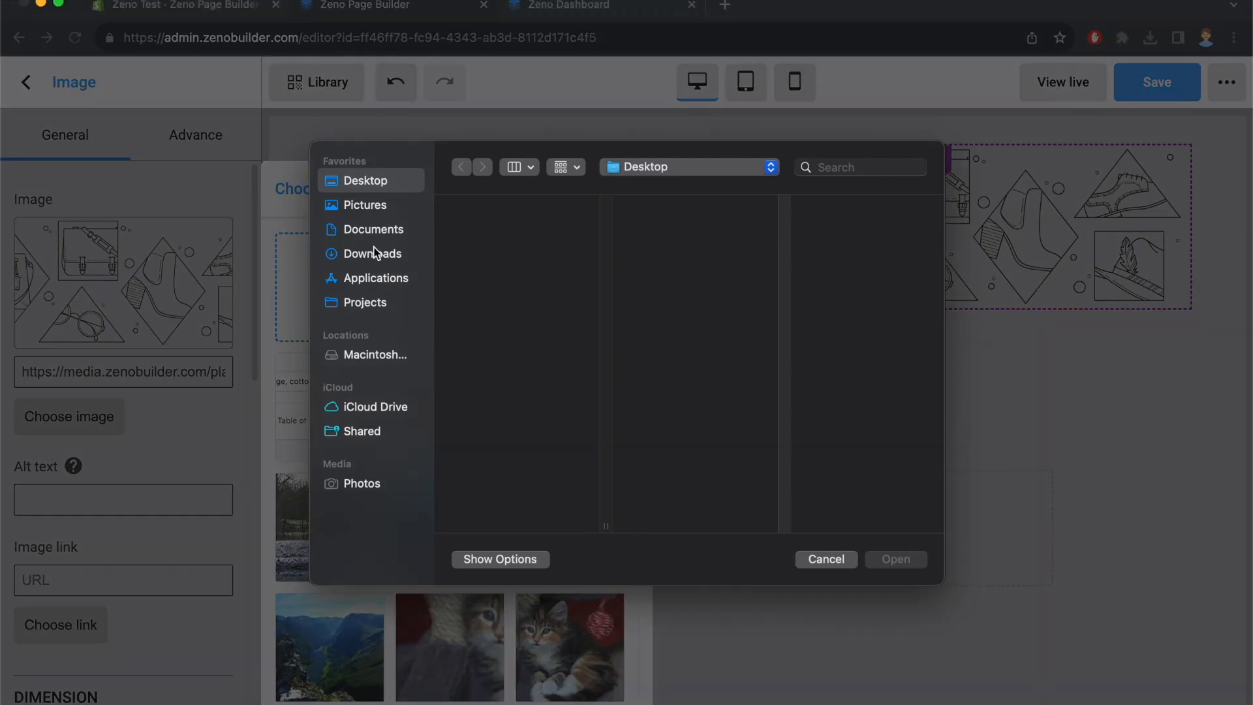
pyautogui.click(366, 254)
pyautogui.click(506, 209)
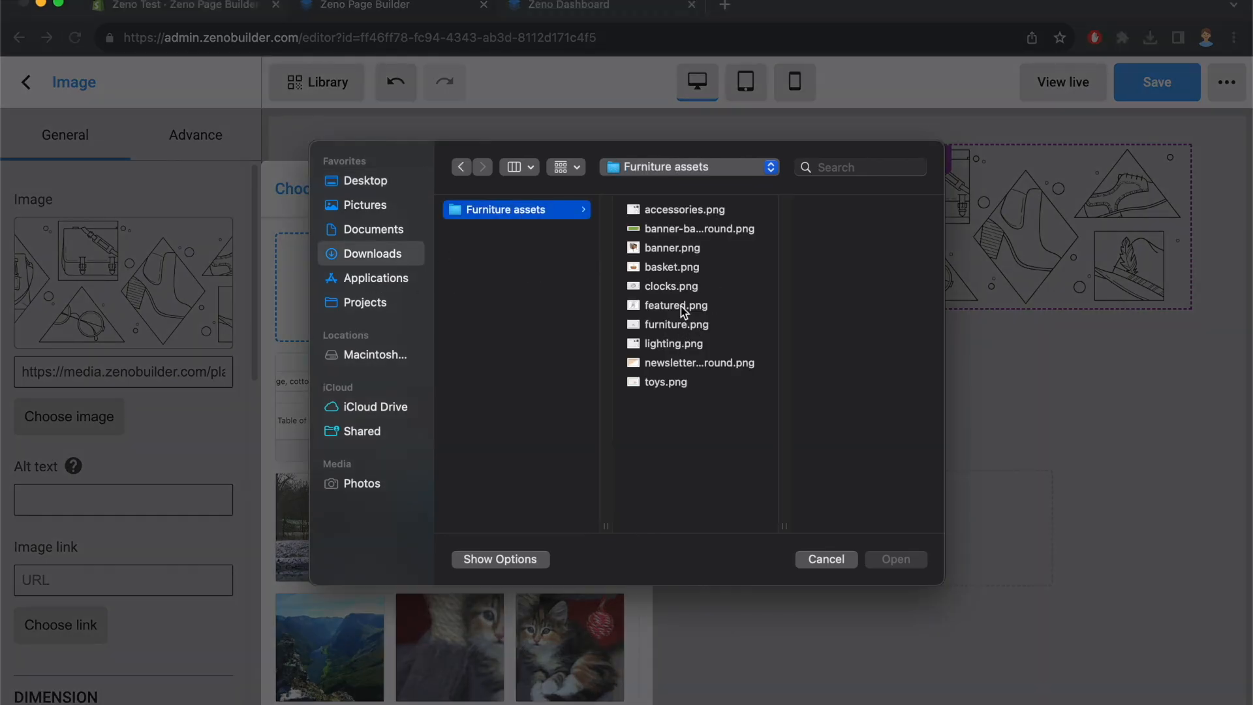
pyautogui.click(680, 307)
pyautogui.click(895, 559)
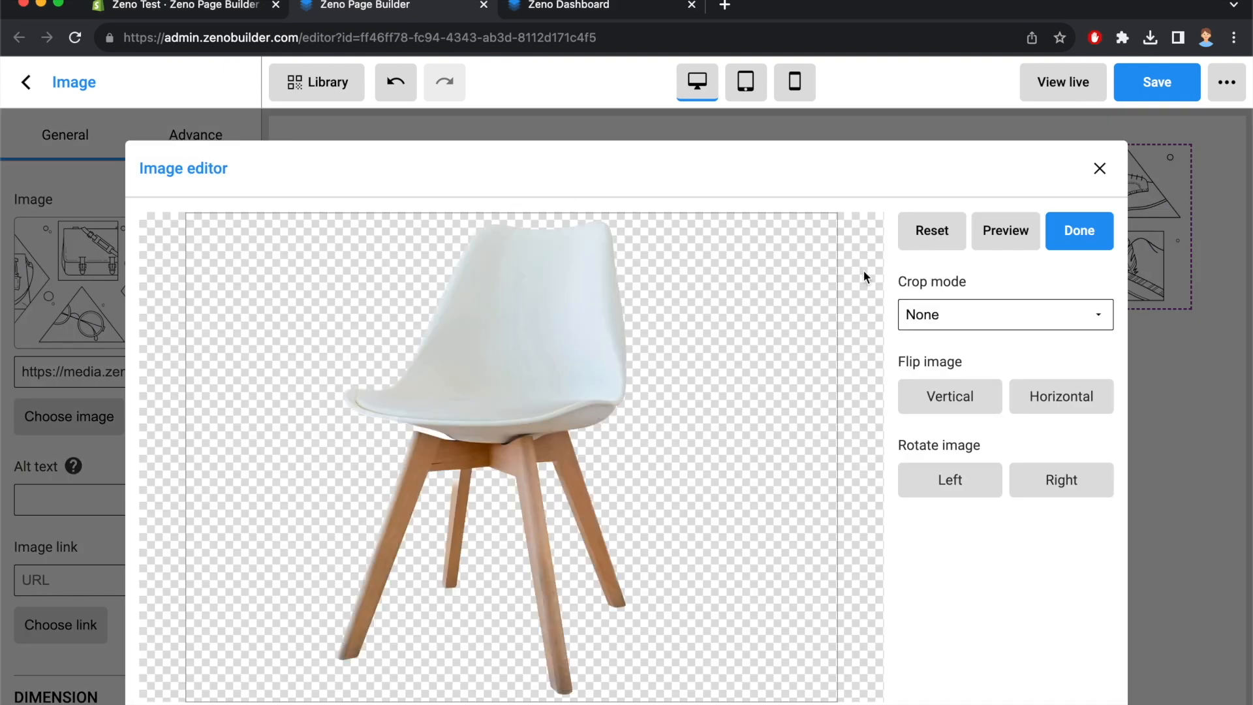
# Try the vertical flip and the left and right rotations on the chair image
pyautogui.click(962, 308)
pyautogui.click(985, 289)
pyautogui.click(962, 400)
pyautogui.click(979, 401)
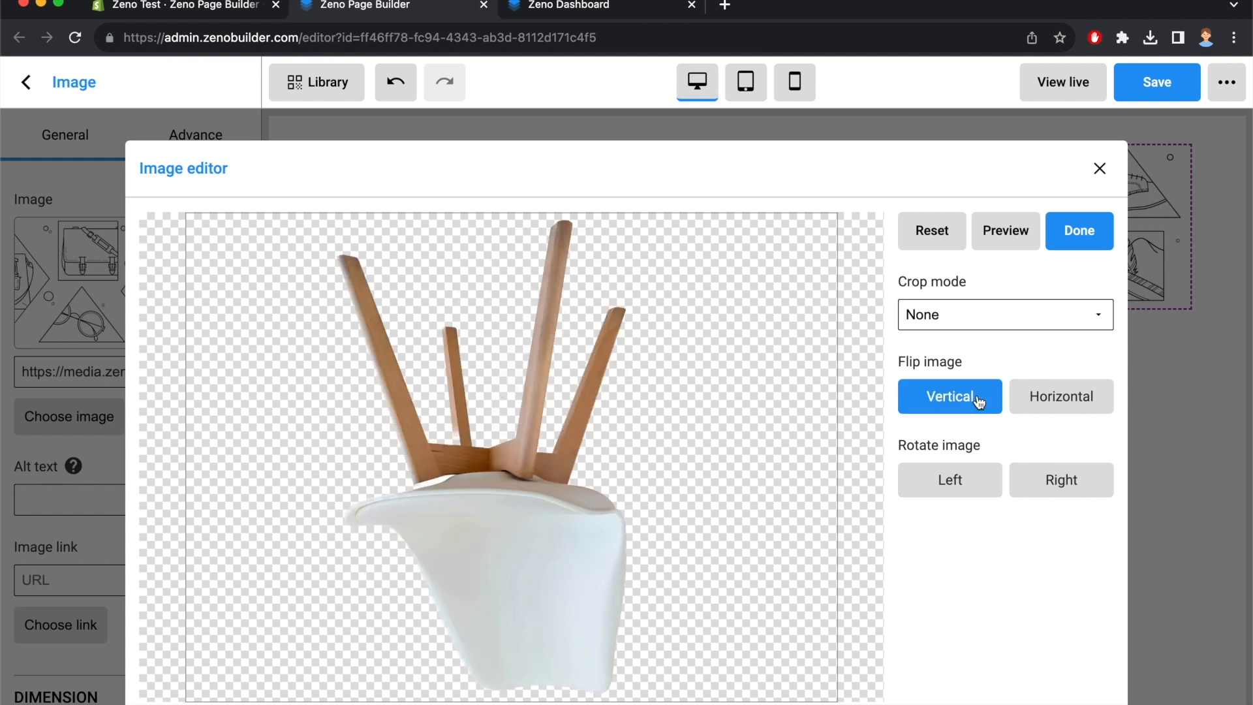
pyautogui.click(962, 485)
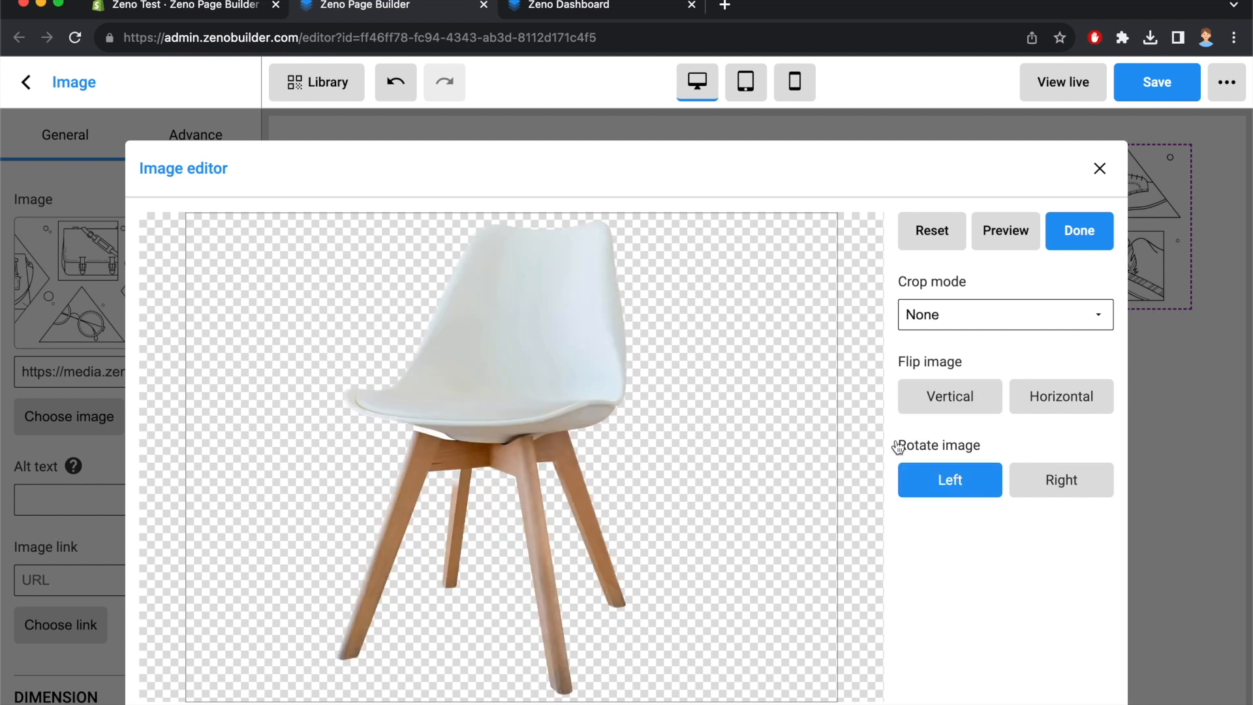
pyautogui.click(1038, 497)
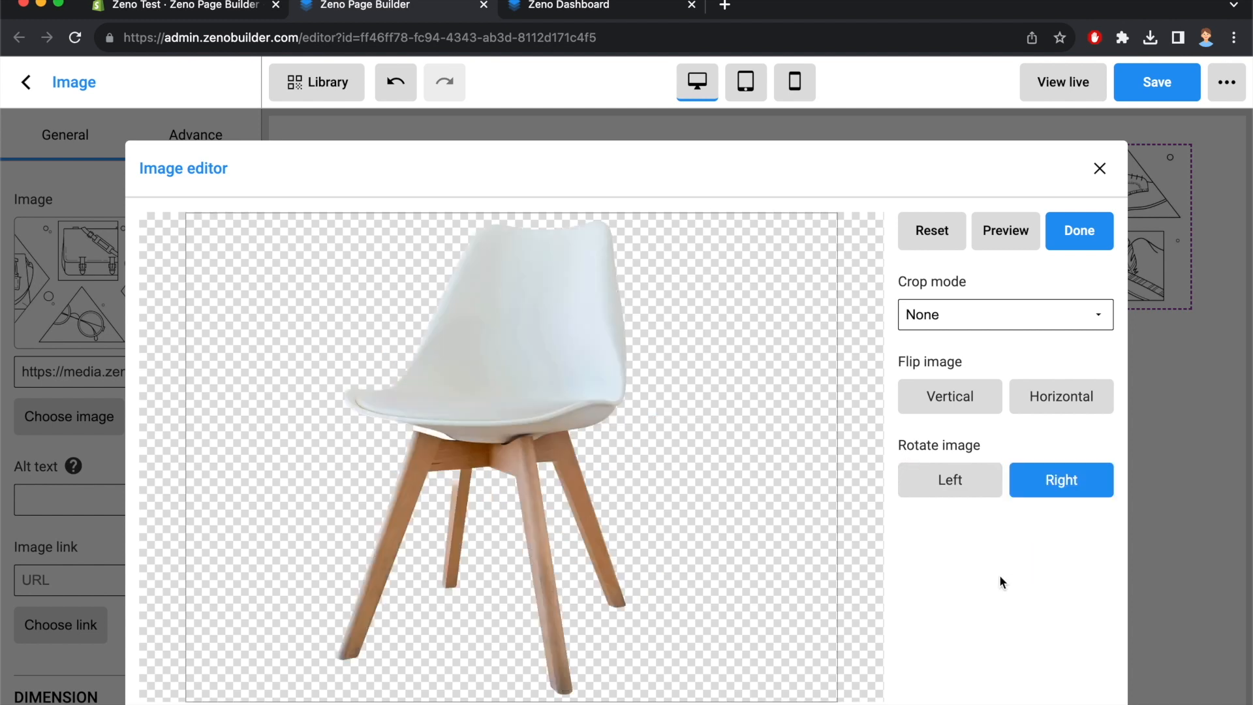
# Finish the image edit and use the uploaded chair picture for the Image element
pyautogui.click(1092, 236)
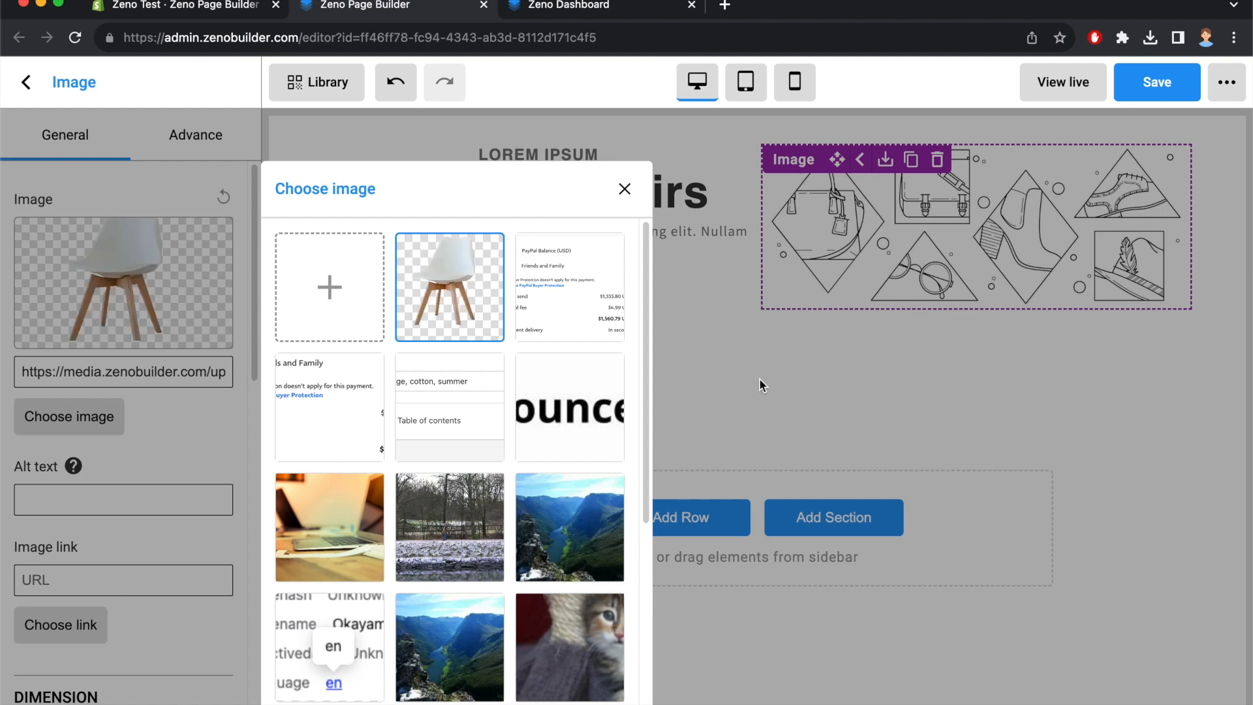
# Close the image chooser and review the hero section of the template preview for its text and chair layout
pyautogui.click(881, 551)
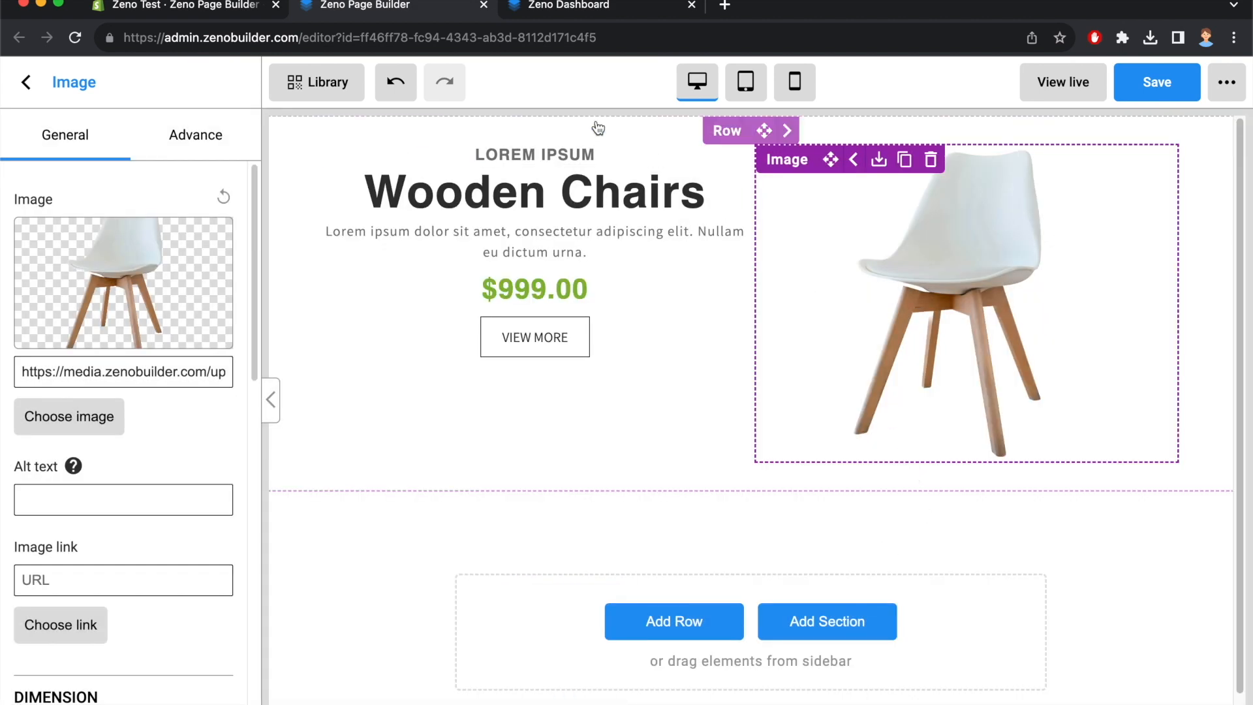
pyautogui.click(565, 12)
pyautogui.scroll(-5, 745, 342)
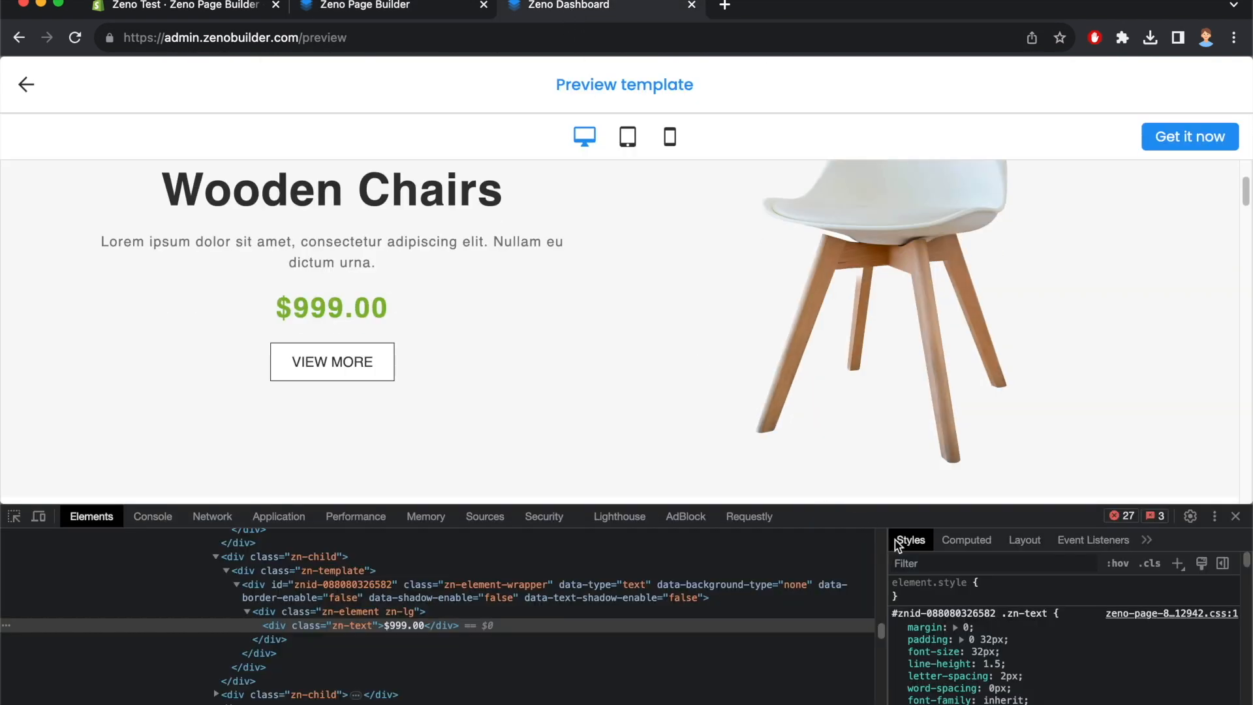
pyautogui.moveTo(914, 510); pyautogui.dragTo(903, 622)
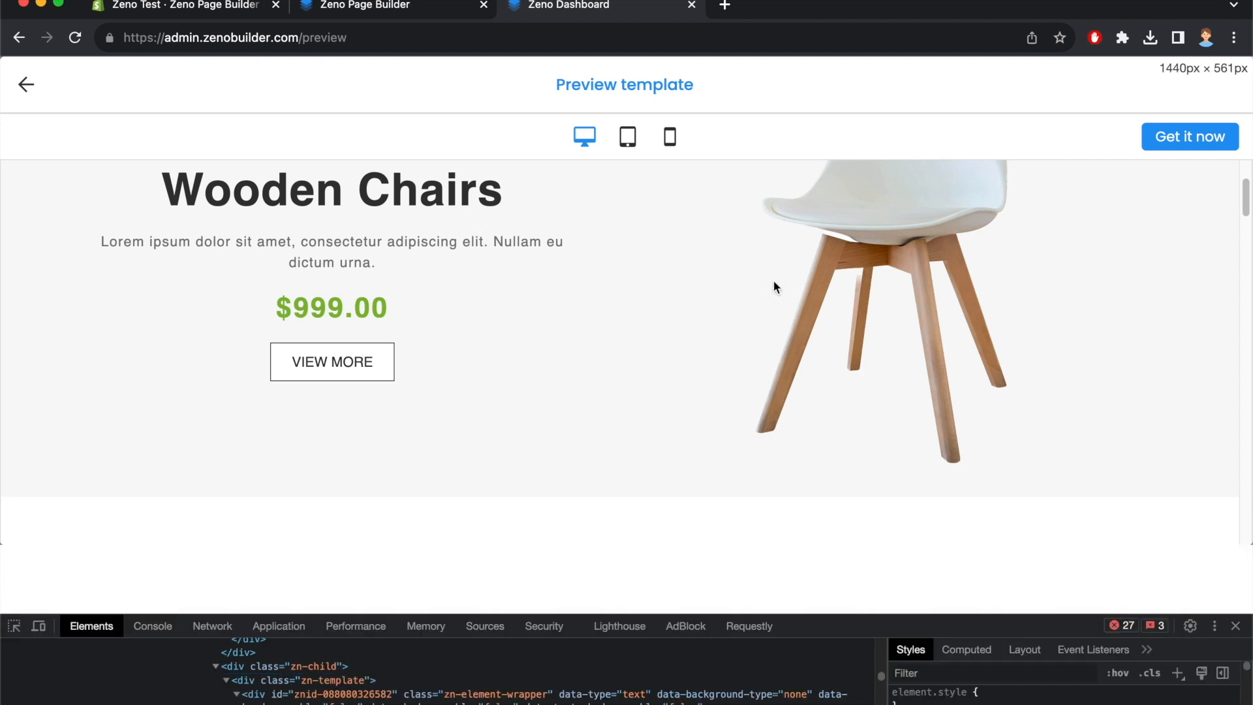
pyautogui.scroll(5, 601, 227)
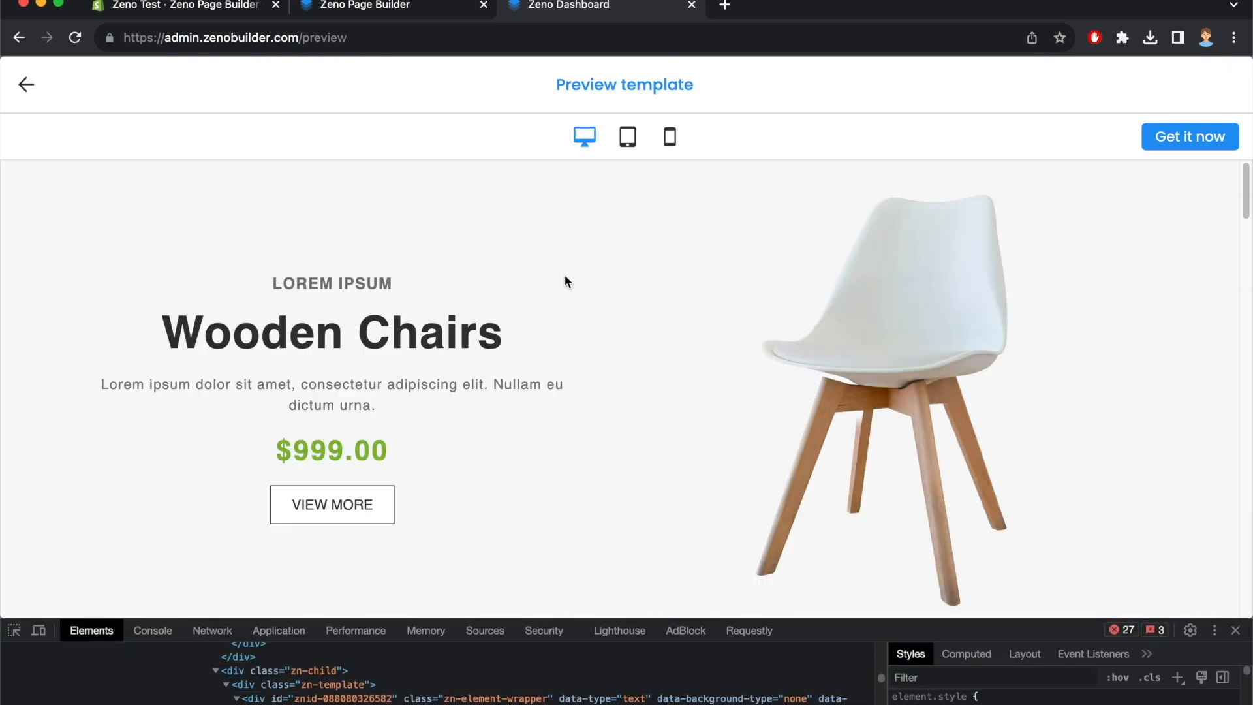
# Set the hero row's vertical alignment to Center in the page editor
pyautogui.click(380, 5)
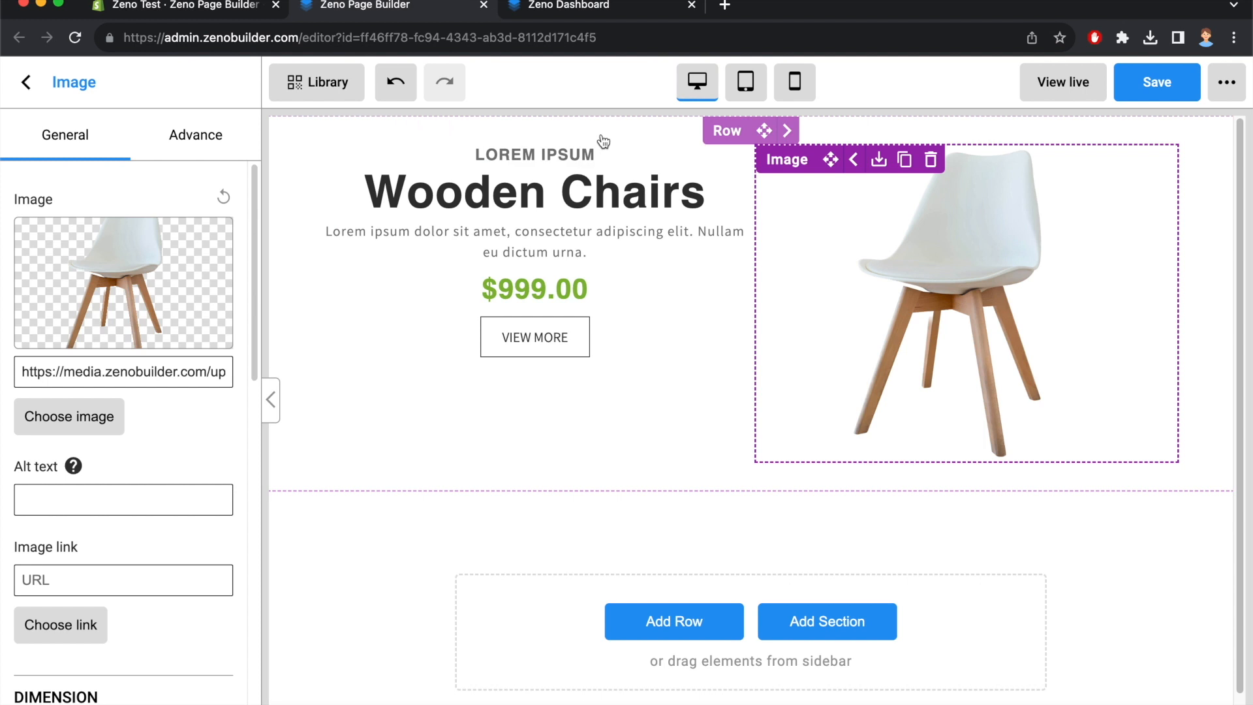
pyautogui.click(747, 142)
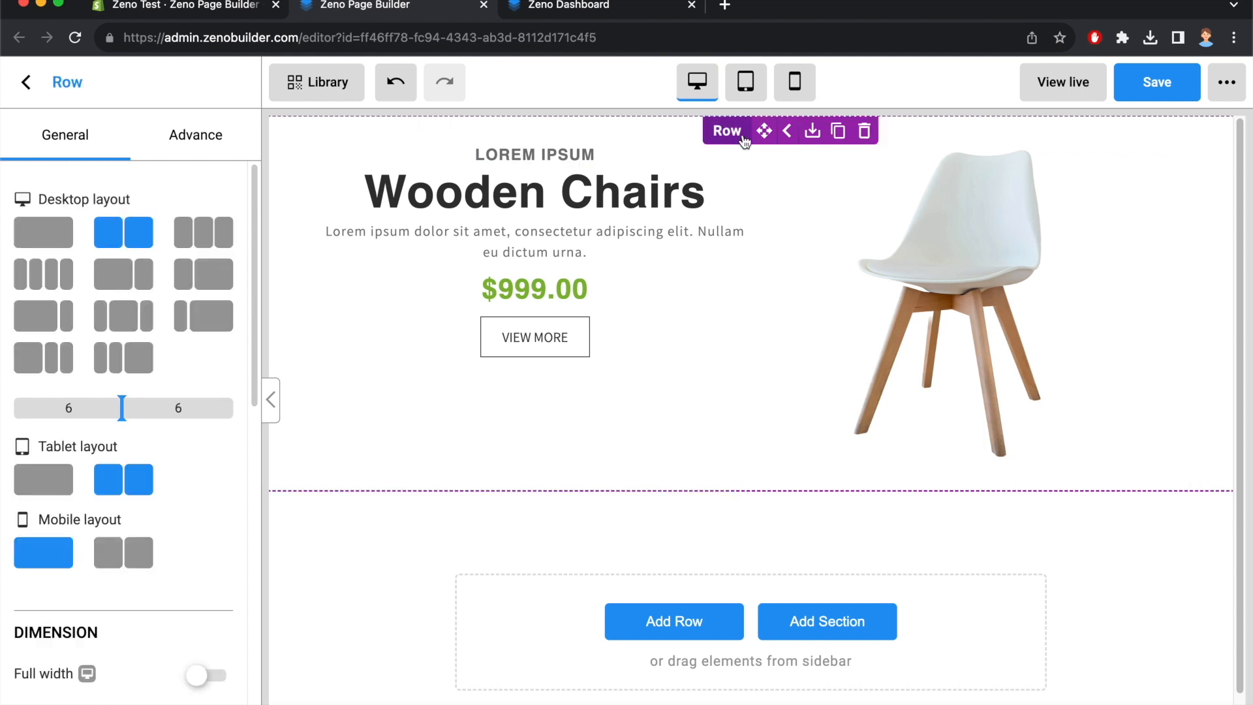
pyautogui.scroll(-7, 157, 384)
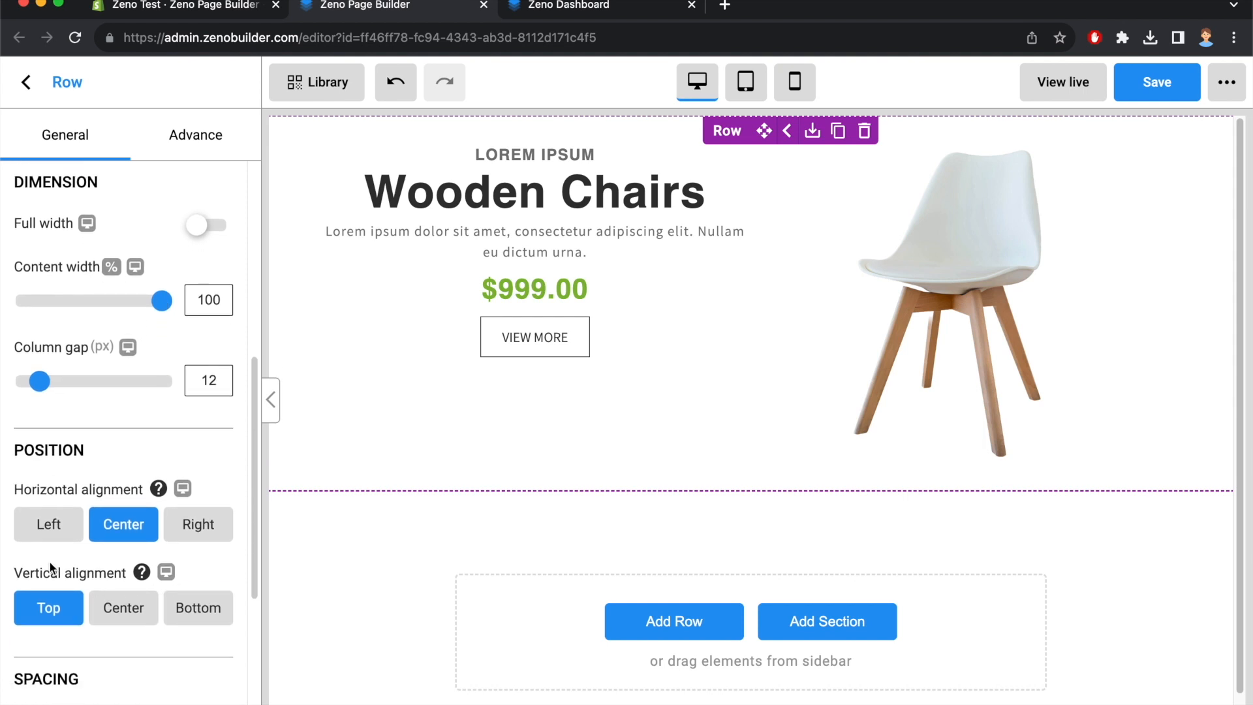
pyautogui.click(125, 610)
# Inspect the template's hero row in the developer tools and read through its style rules
pyautogui.click(570, 20)
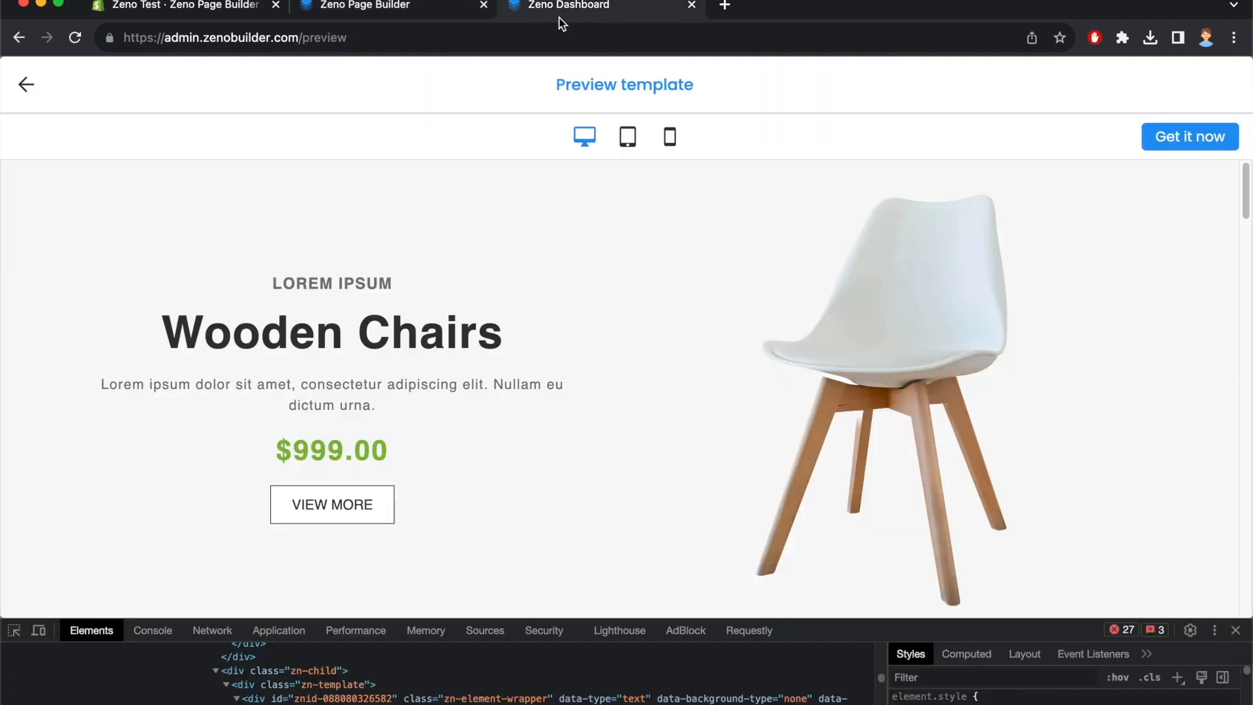
pyautogui.scroll(-2, 148, 580)
pyautogui.click(14, 632)
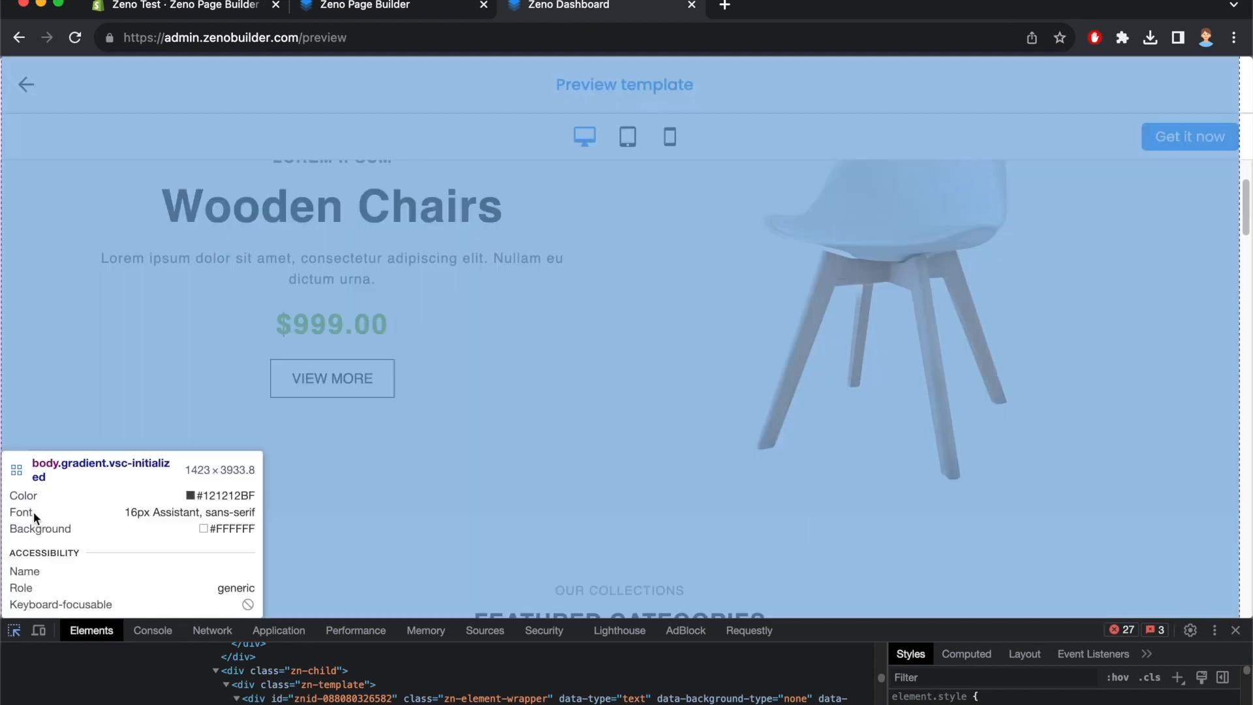
pyautogui.click(36, 452)
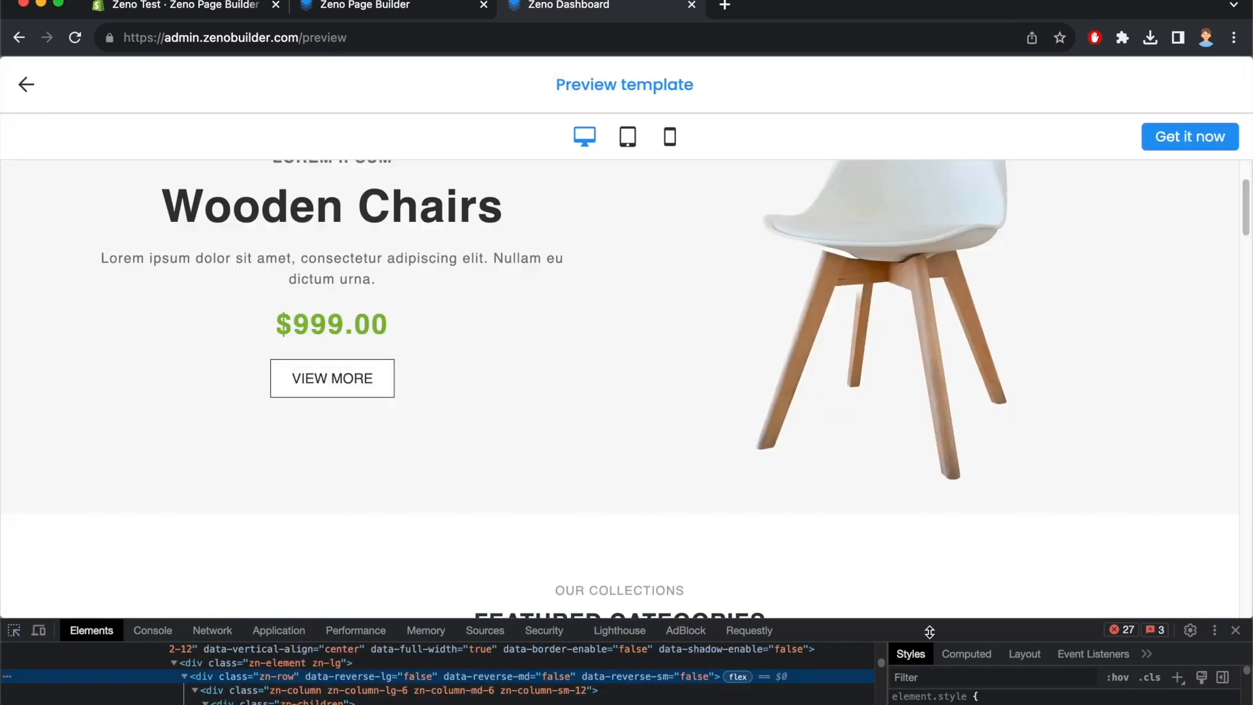
pyautogui.moveTo(731, 619); pyautogui.dragTo(732, 439)
pyautogui.scroll(-1, 1011, 587)
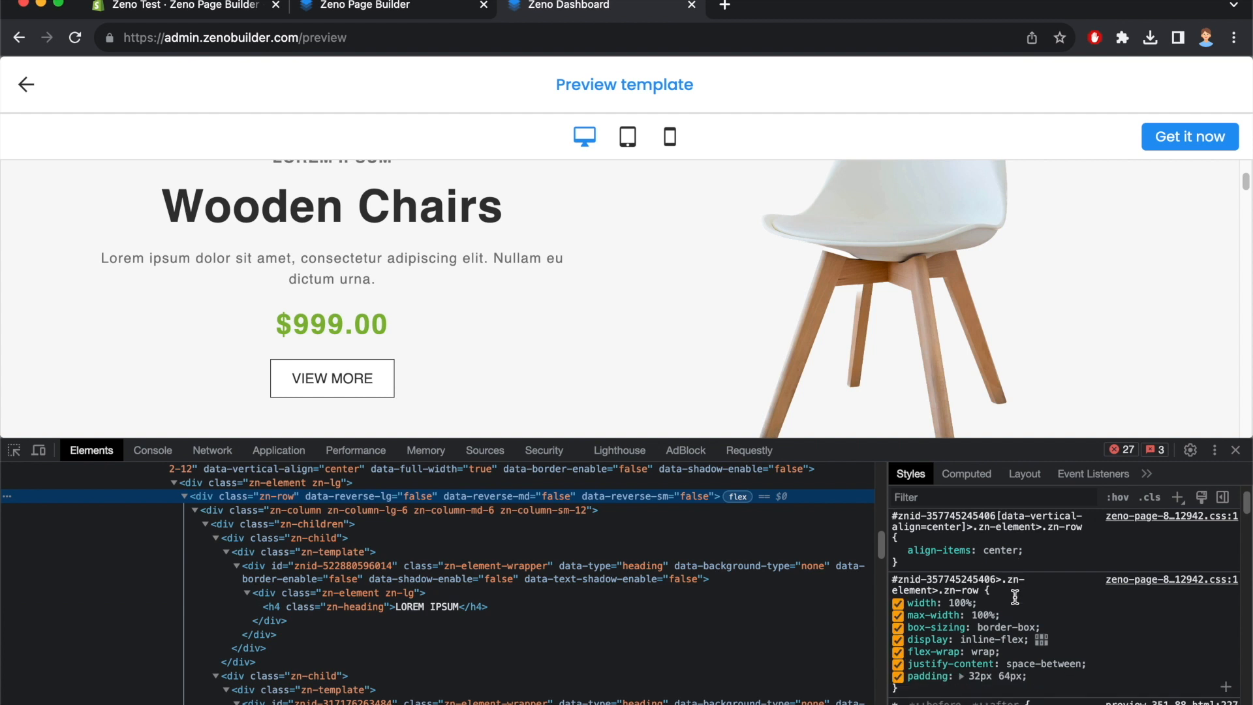
pyautogui.scroll(1, 1065, 617)
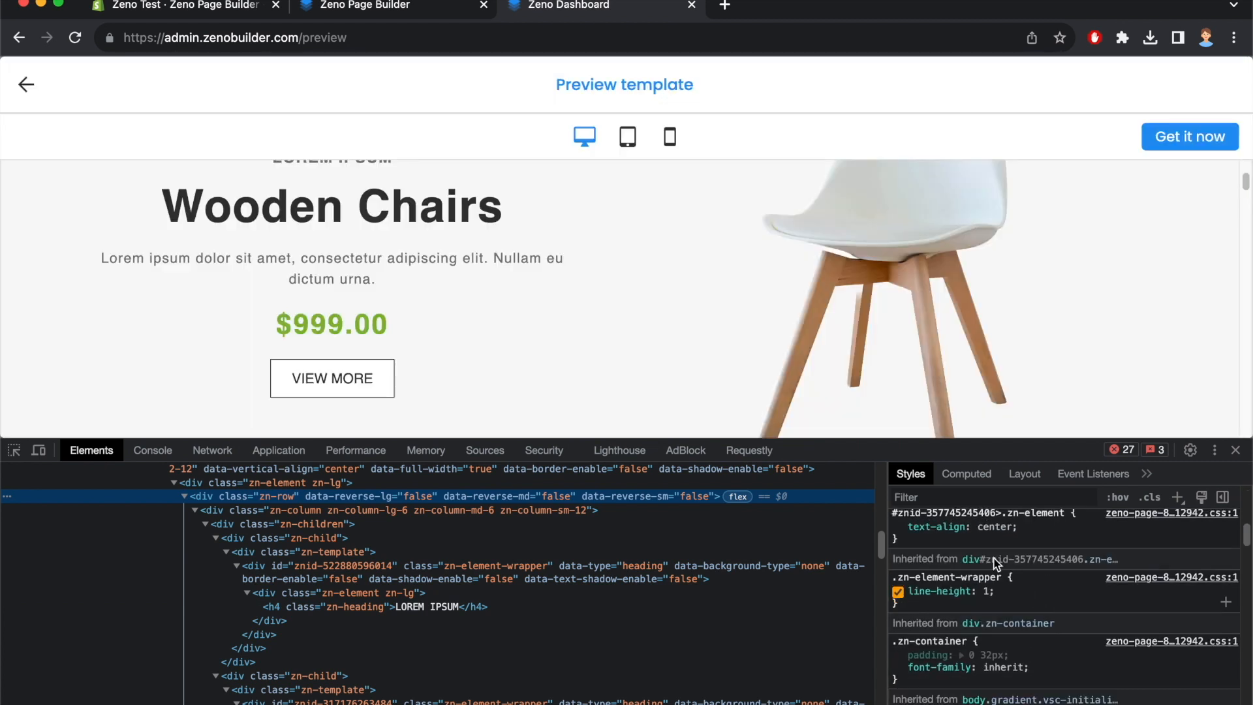
# Filter the computed styles by "backgrou" and look up the background-color rule of the hero row's outer wrapper
pyautogui.click(967, 474)
pyautogui.click(953, 662)
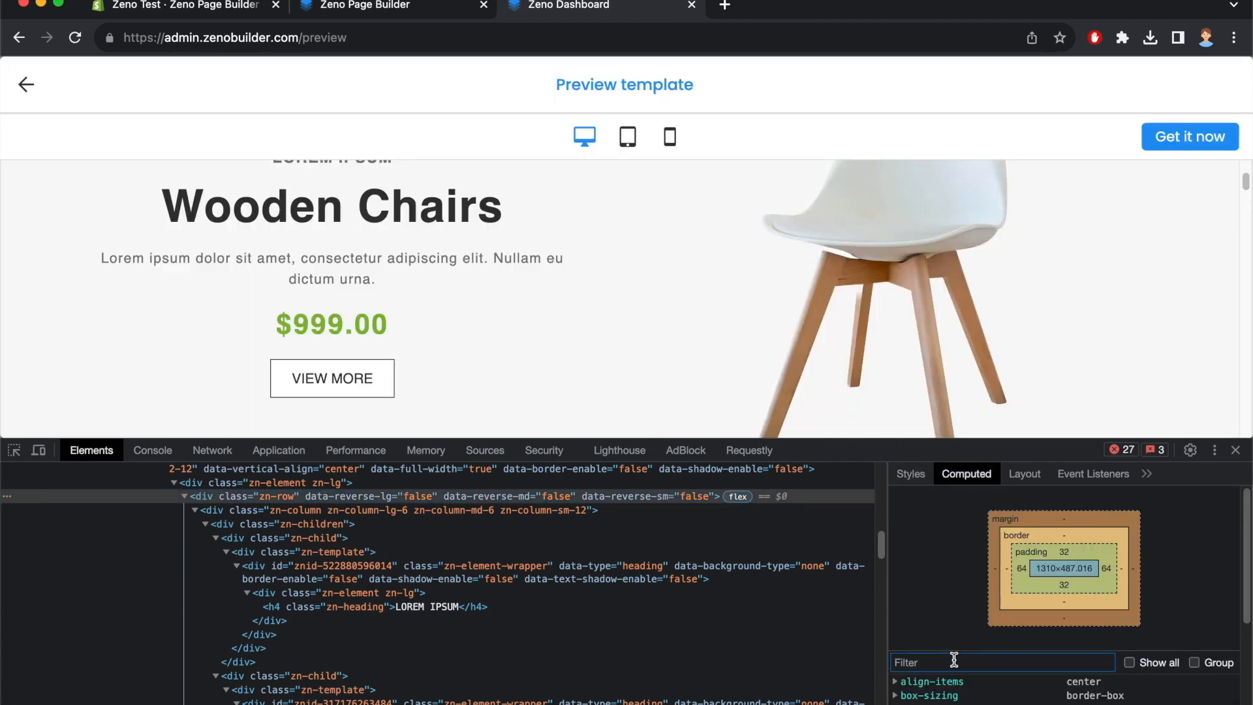
pyautogui.write('backgrou')
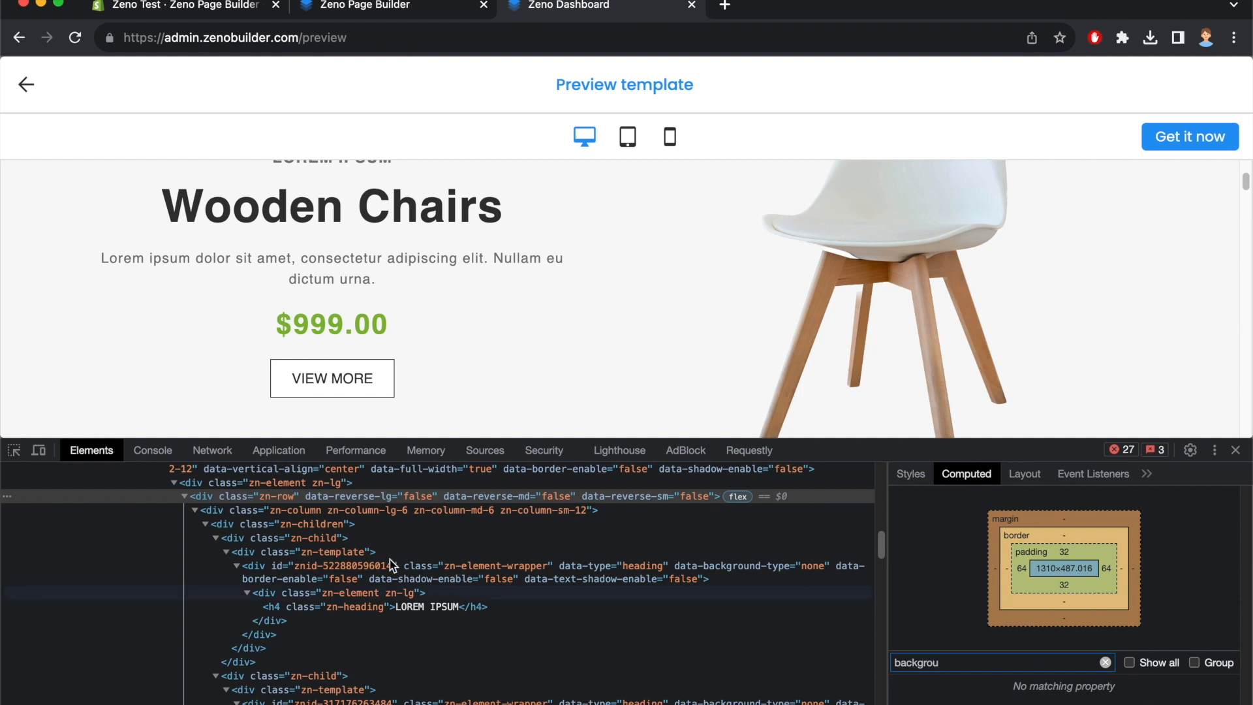
pyautogui.scroll(1, 332, 520)
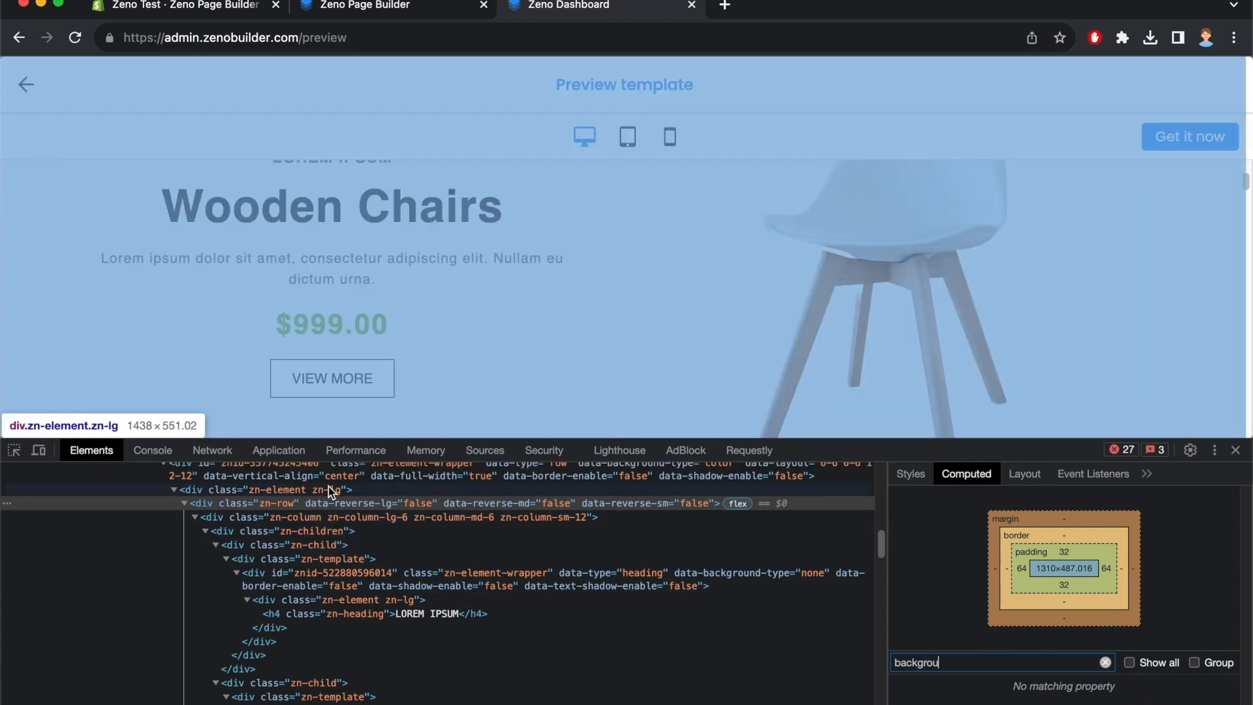
pyautogui.click(330, 471)
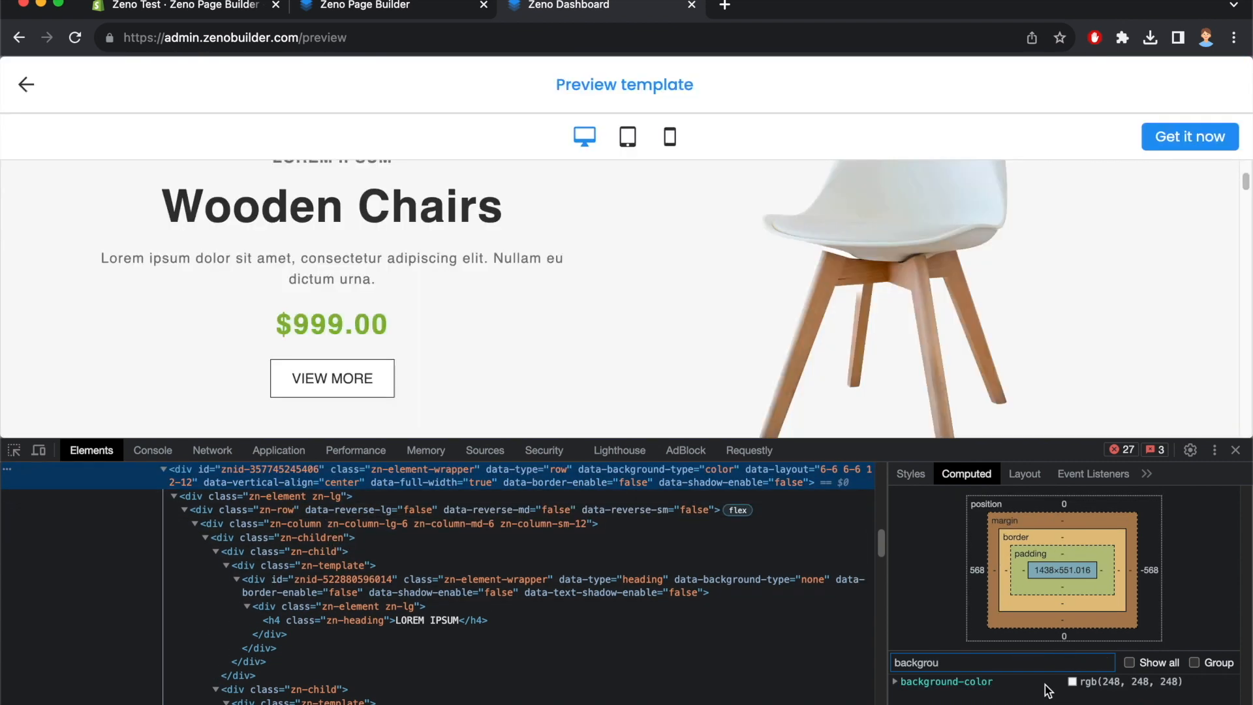
pyautogui.click(1058, 681)
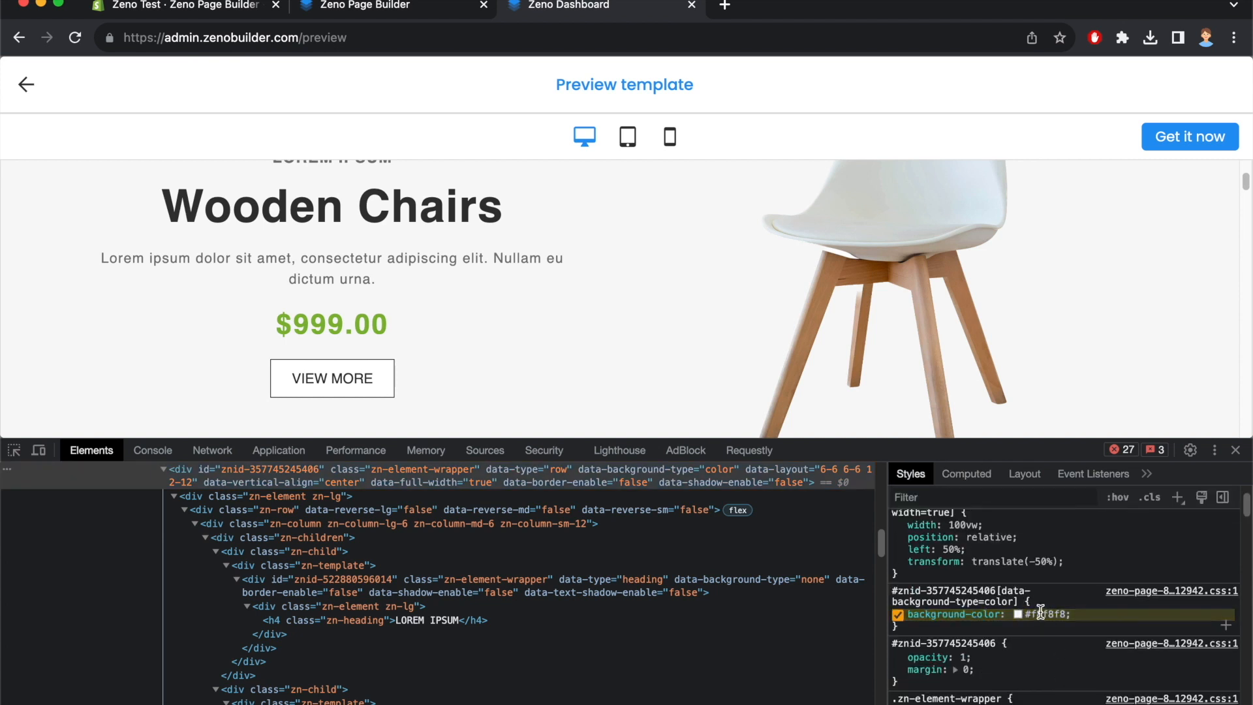
# Give the hero row in the page editor a Color background of #f8f8f8
pyautogui.click(431, 10)
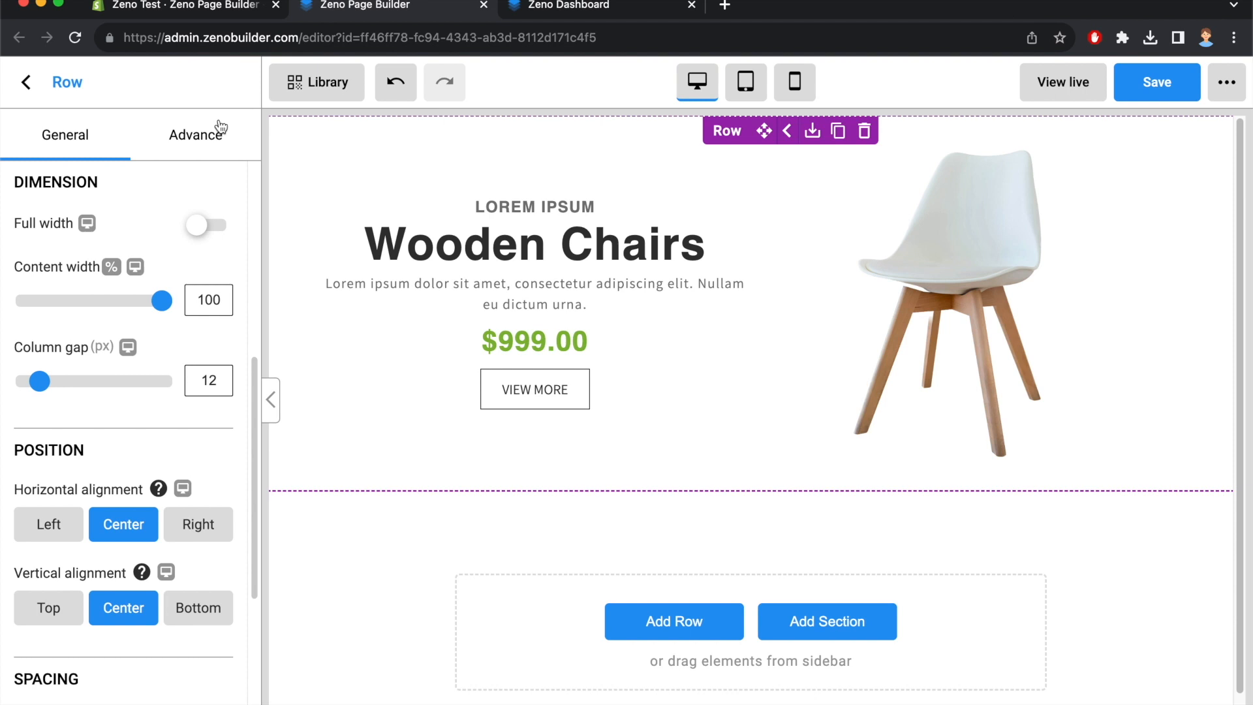
pyautogui.click(203, 134)
pyautogui.scroll(5, 157, 242)
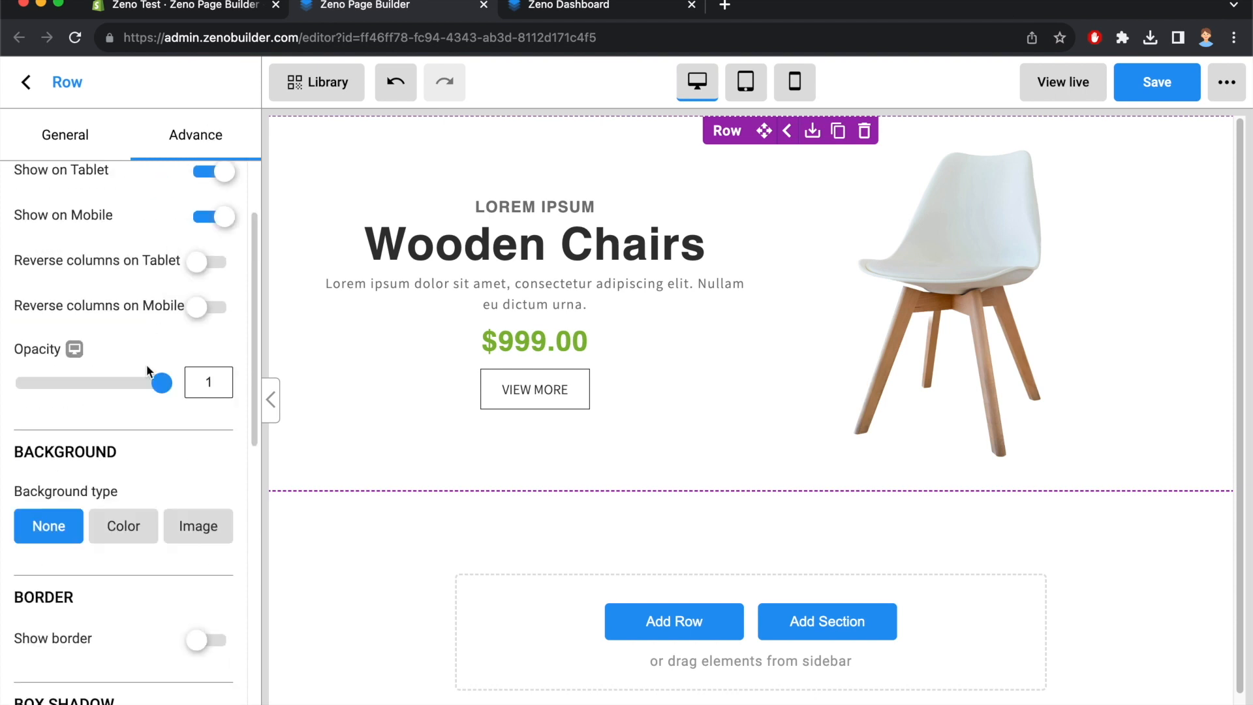
pyautogui.click(124, 534)
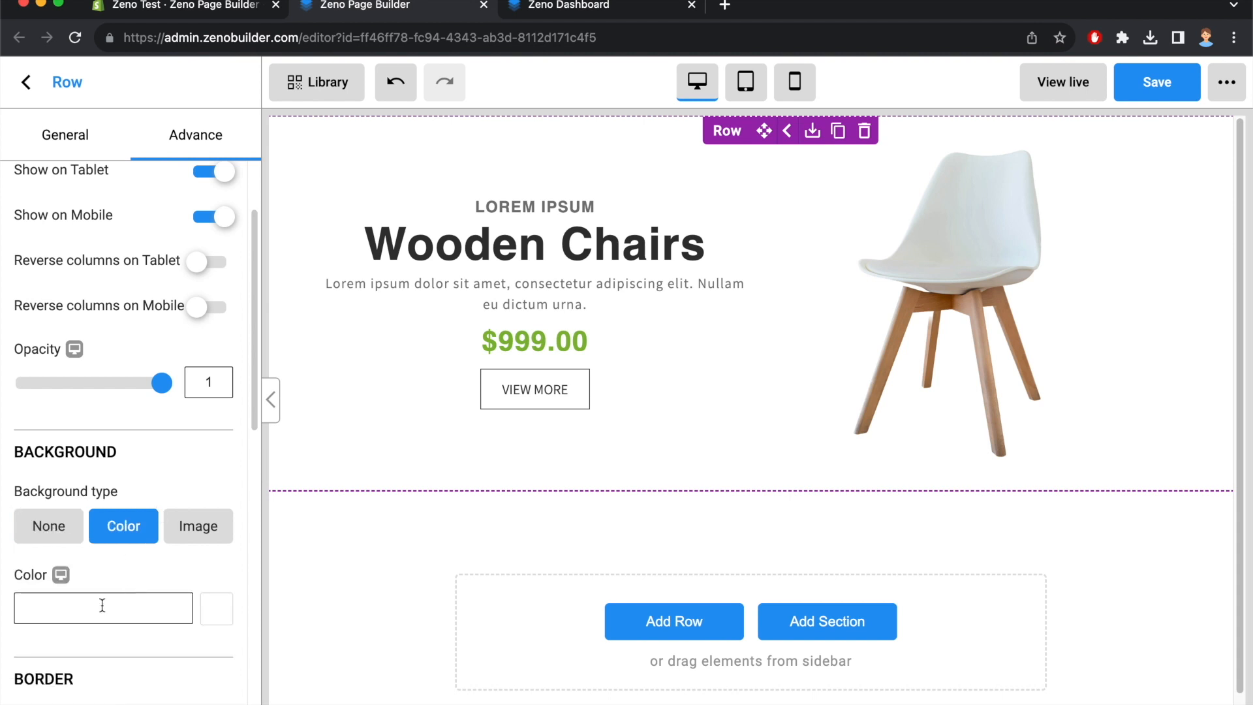
pyautogui.write('#f8f8f8')
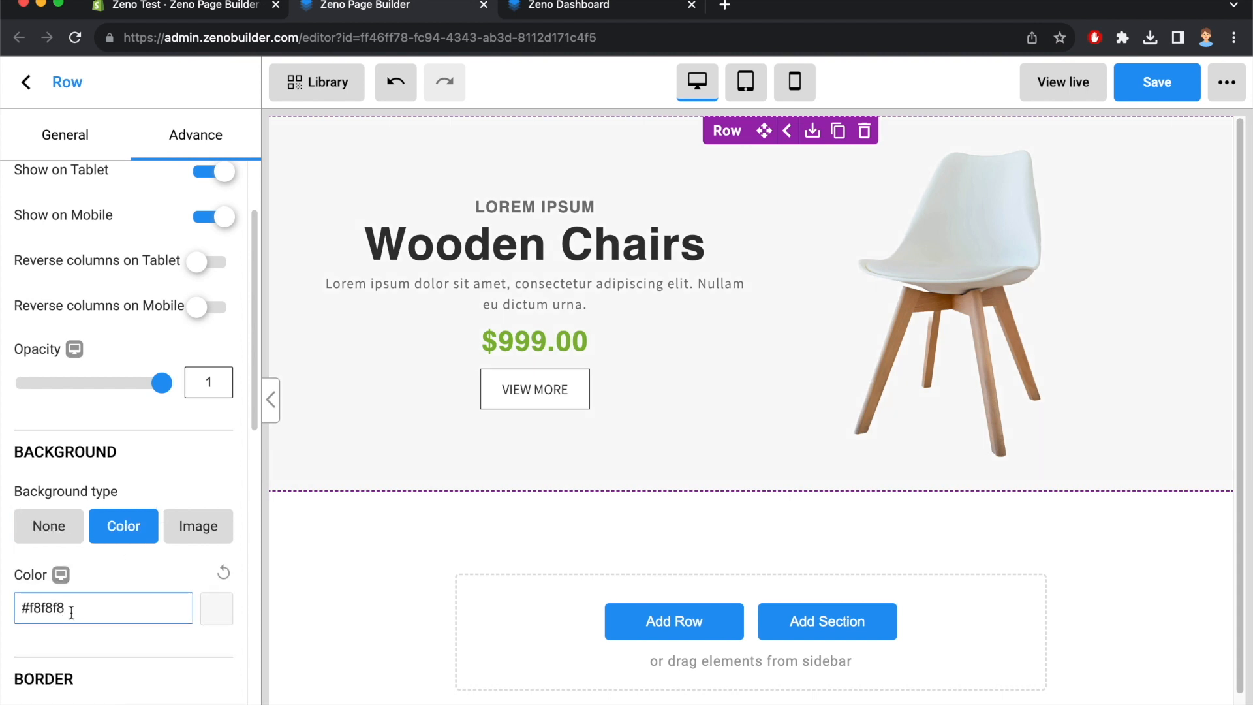
pyautogui.click(566, 527)
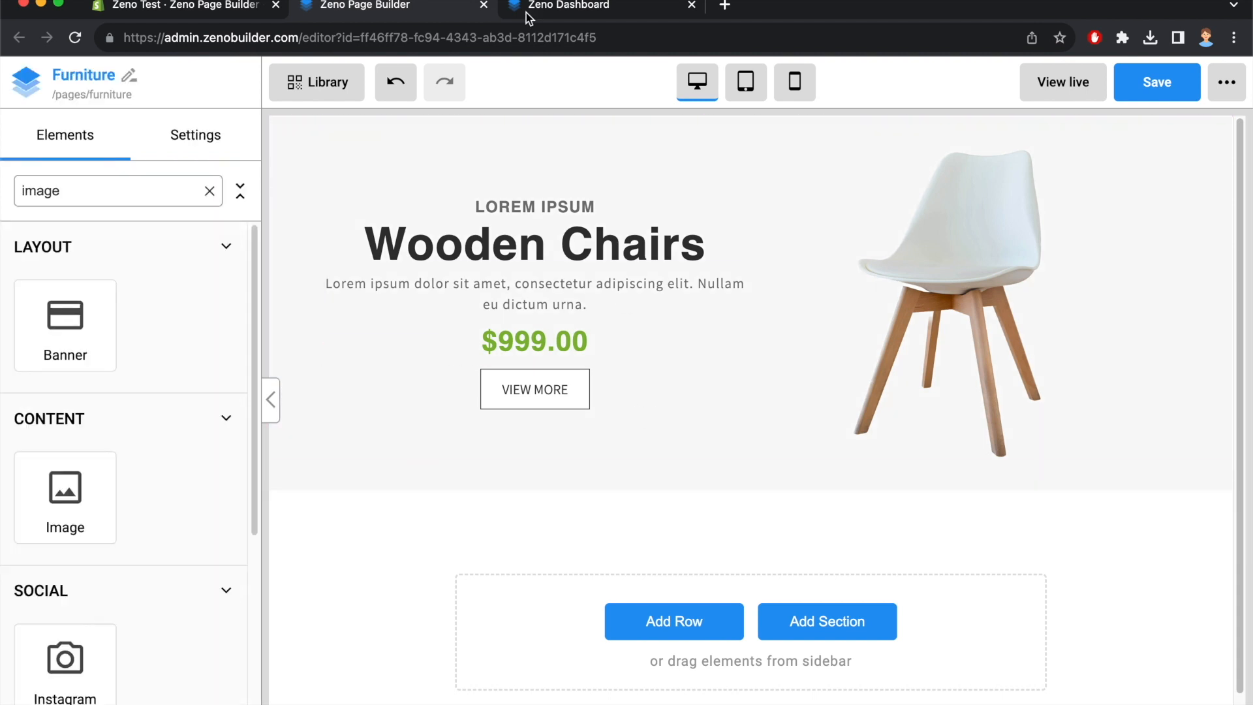
# Review the heading texts and category image grid of the template's Featured Categories section
pyautogui.click(581, 5)
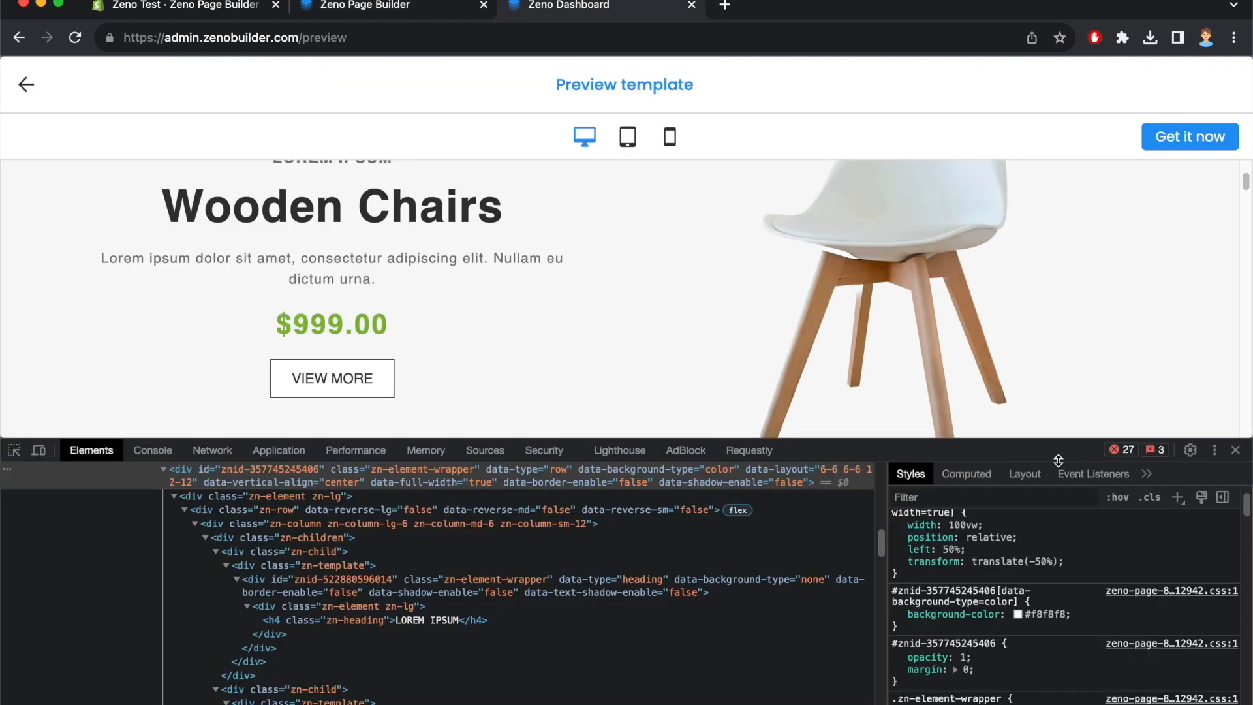
pyautogui.moveTo(1046, 446); pyautogui.dragTo(1019, 593)
pyautogui.scroll(-5, 738, 327)
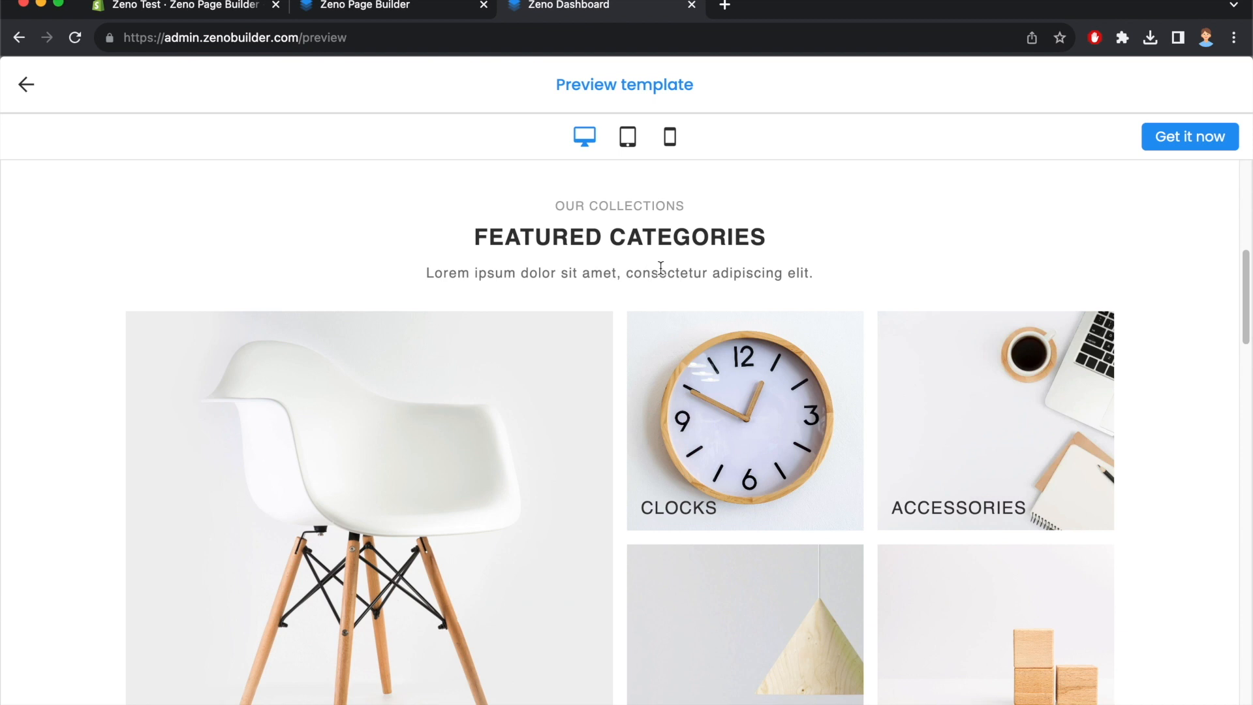
pyautogui.scroll(-1, 660, 268)
pyautogui.scroll(-3, 754, 309)
pyautogui.scroll(8, 821, 322)
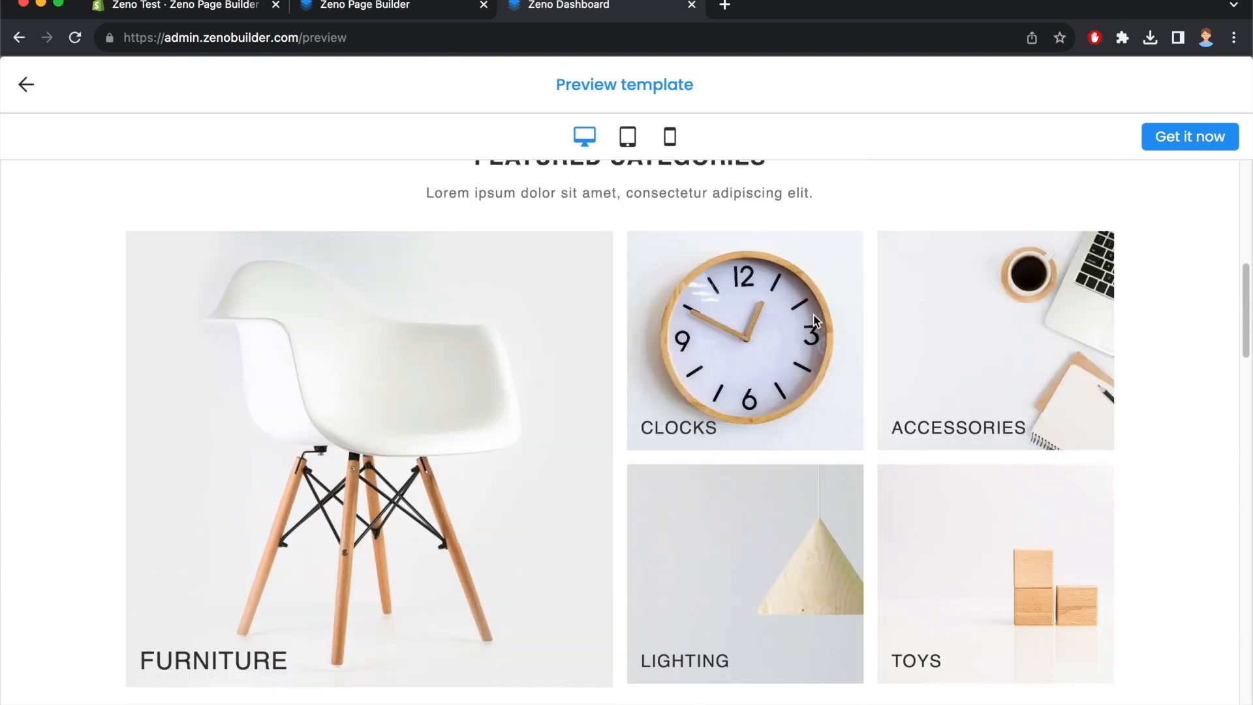
pyautogui.scroll(-4, 763, 298)
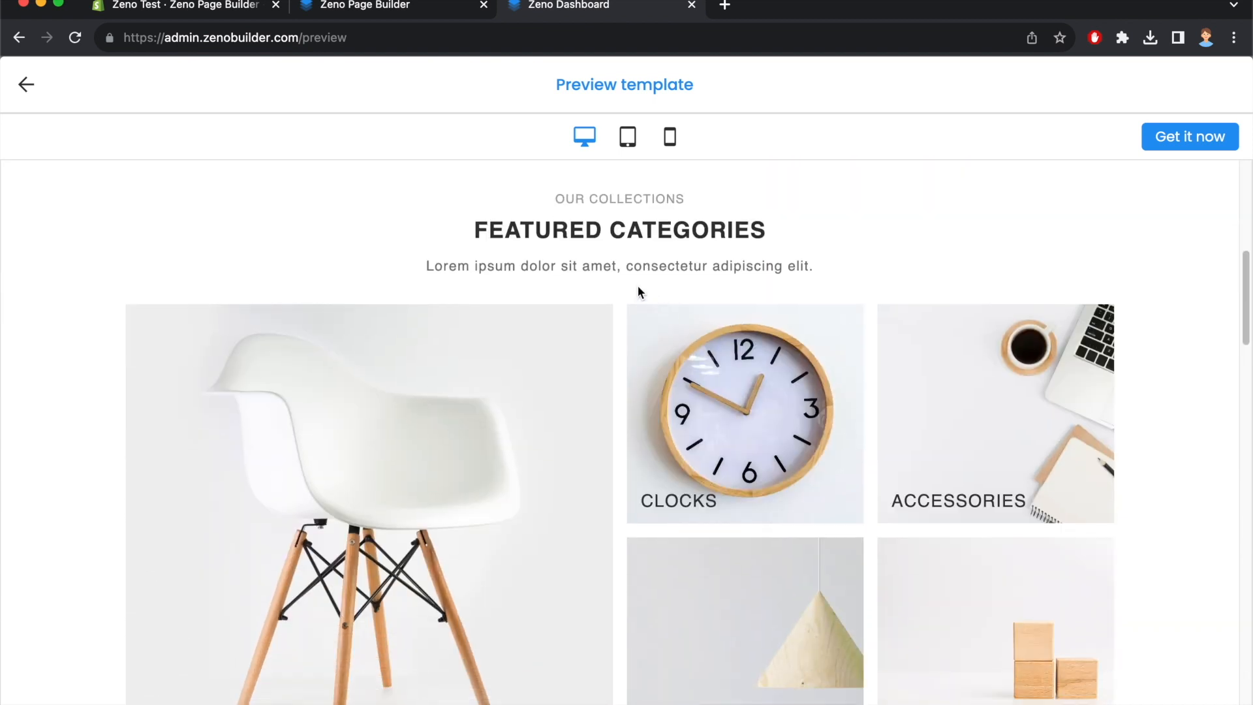
pyautogui.scroll(1, 647, 290)
# Search the editor's elements for "row" and add a Row below the hero row
pyautogui.click(402, 16)
pyautogui.doubleClick(71, 188)
pyautogui.write('row')
pyautogui.moveTo(60, 331); pyautogui.dragTo(511, 506)
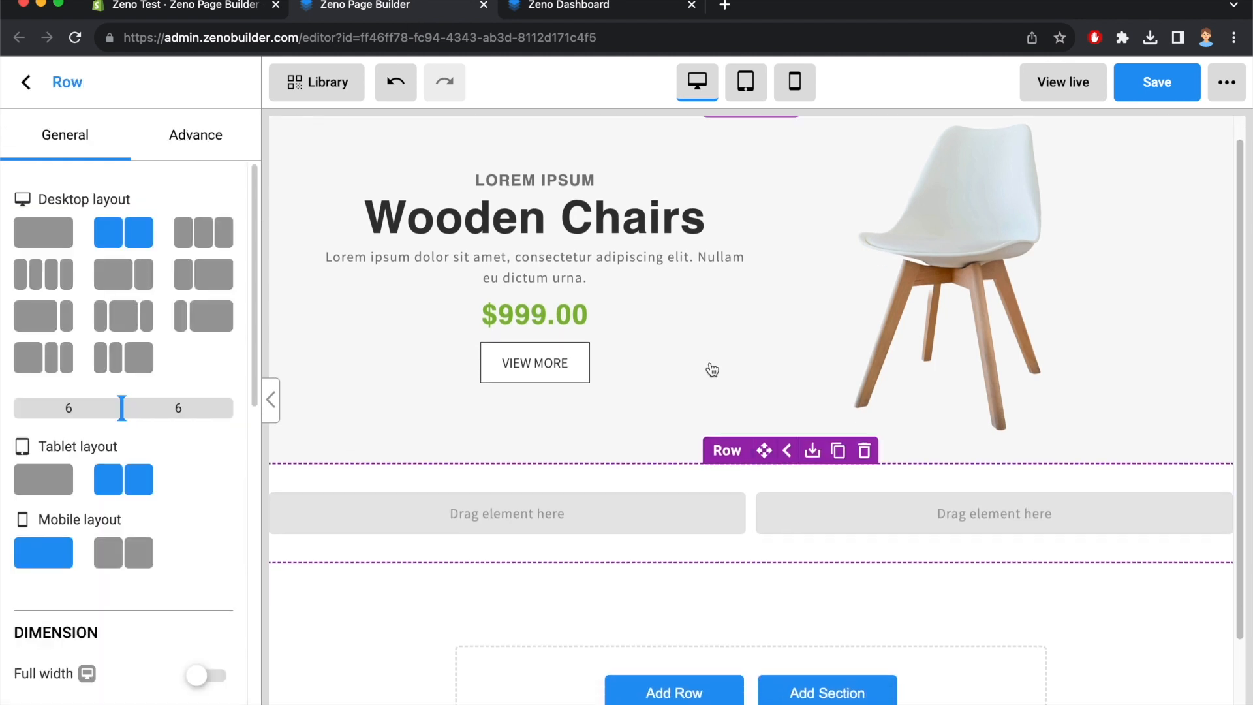
# Examine how the template's Featured Categories section splits into a heading block and a category grid, marking out both parts
pyautogui.click(591, 8)
pyautogui.scroll(-5, 698, 324)
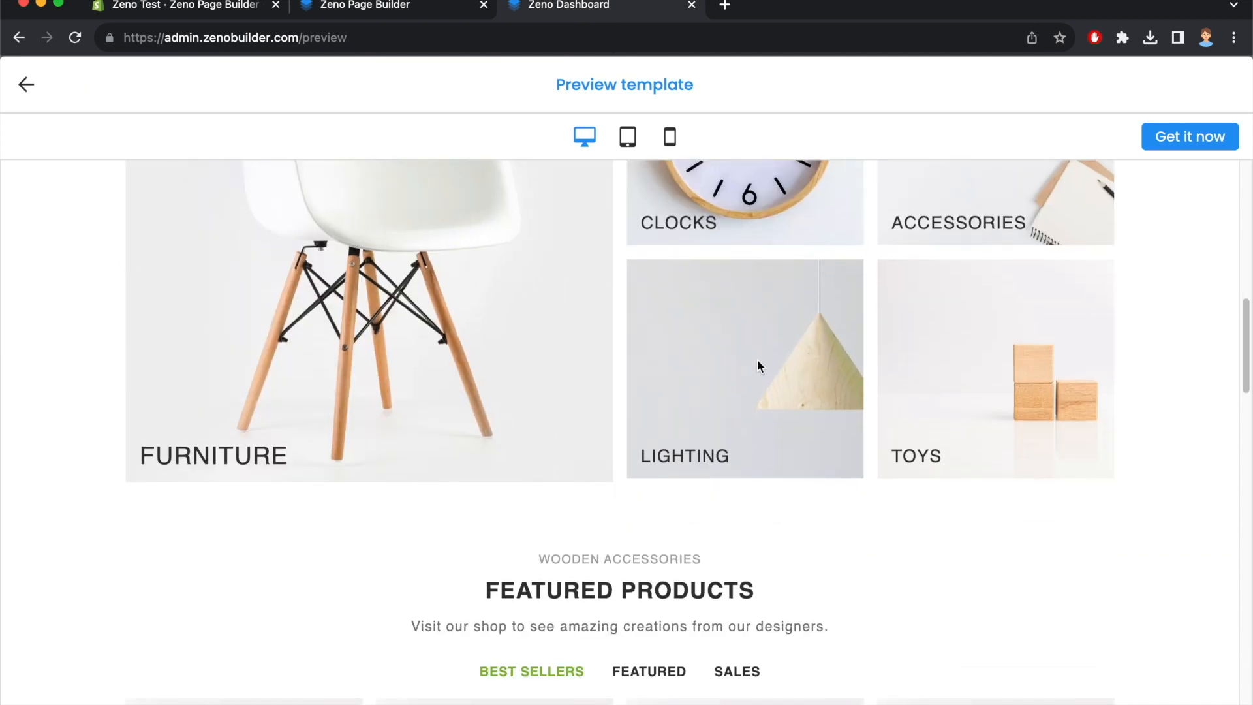
pyautogui.scroll(7, 756, 369)
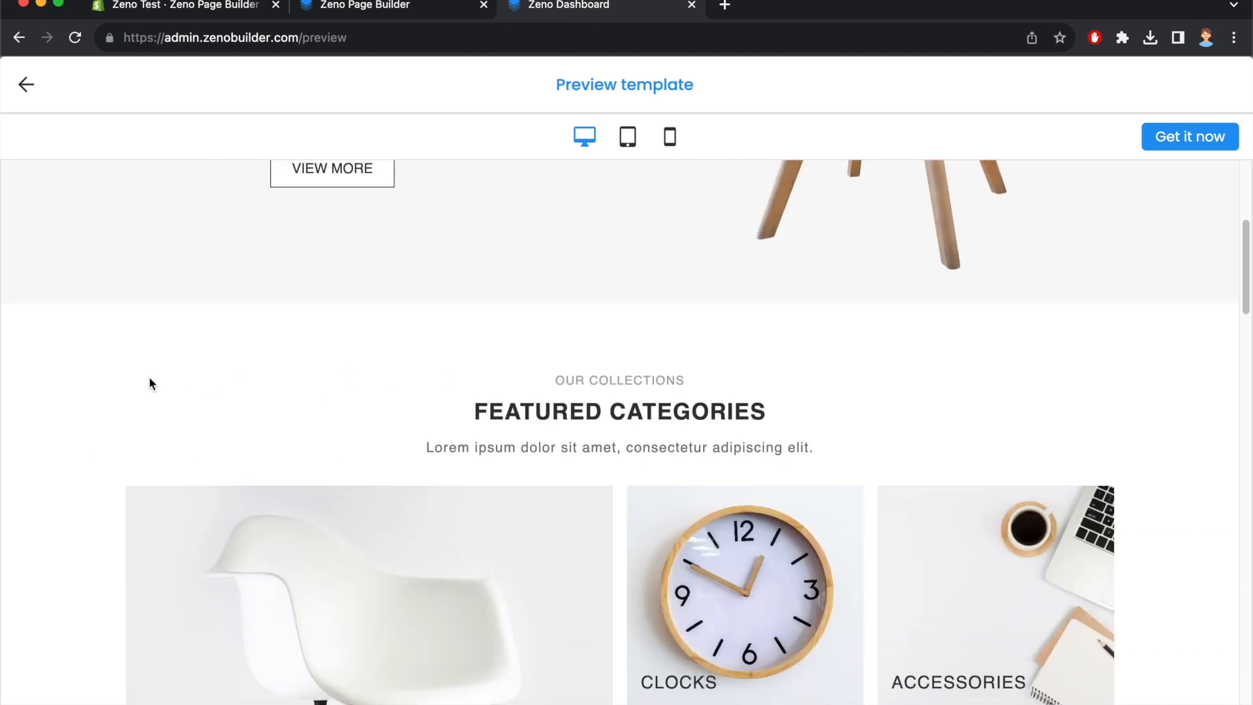
pyautogui.scroll(-1, 326, 336)
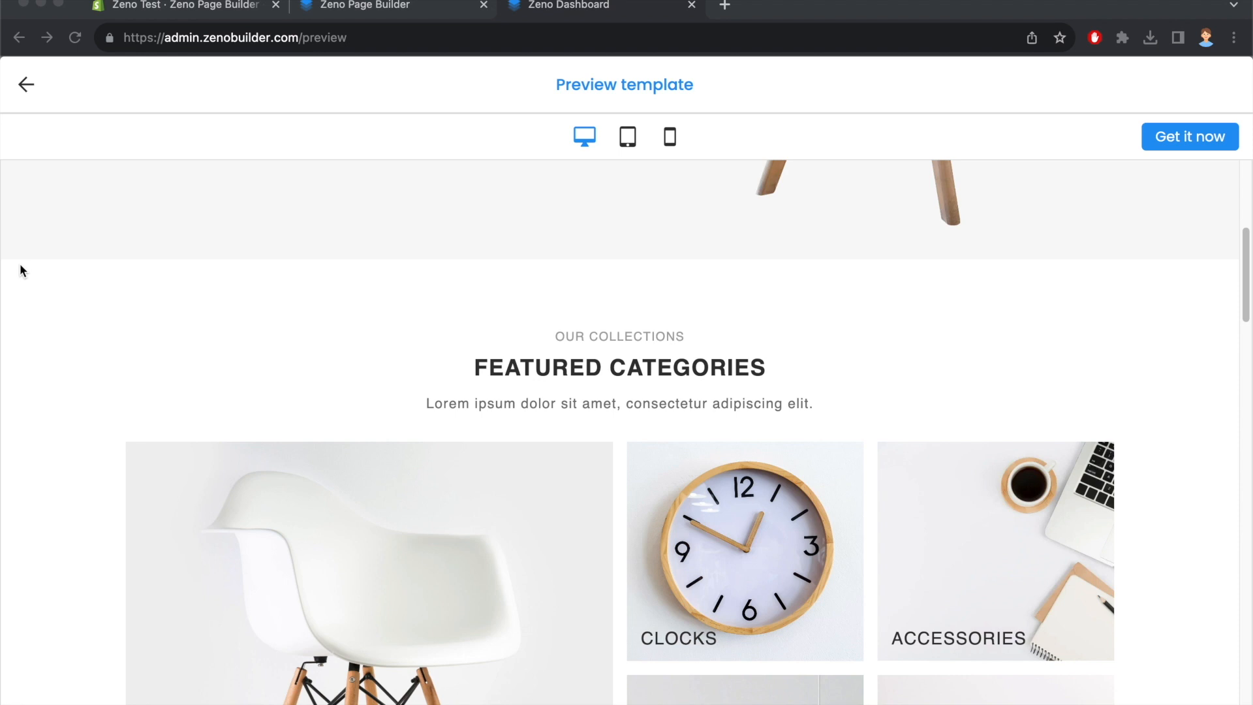
pyautogui.moveTo(5, 263)
pyautogui.mouseDown()
pyautogui.moveTo(383, 291)
pyautogui.moveTo(1164, 274)
pyautogui.moveTo(1234, 638)
pyautogui.moveTo(1219, 704)
pyautogui.moveTo(170, 688)
pyautogui.moveTo(7, 630)
pyautogui.moveTo(23, 260)
pyautogui.mouseUp()
pyautogui.moveTo(465, 344)
pyautogui.mouseDown()
pyautogui.moveTo(471, 382)
pyautogui.moveTo(765, 359)
pyautogui.moveTo(499, 386)
pyautogui.moveTo(781, 410)
pyautogui.moveTo(387, 407)
pyautogui.mouseUp()
pyautogui.moveTo(115, 437); pyautogui.dragTo(81, 704)
pyautogui.moveTo(1124, 704)
pyautogui.mouseDown()
pyautogui.moveTo(1119, 464)
pyautogui.moveTo(120, 447)
pyautogui.mouseUp()
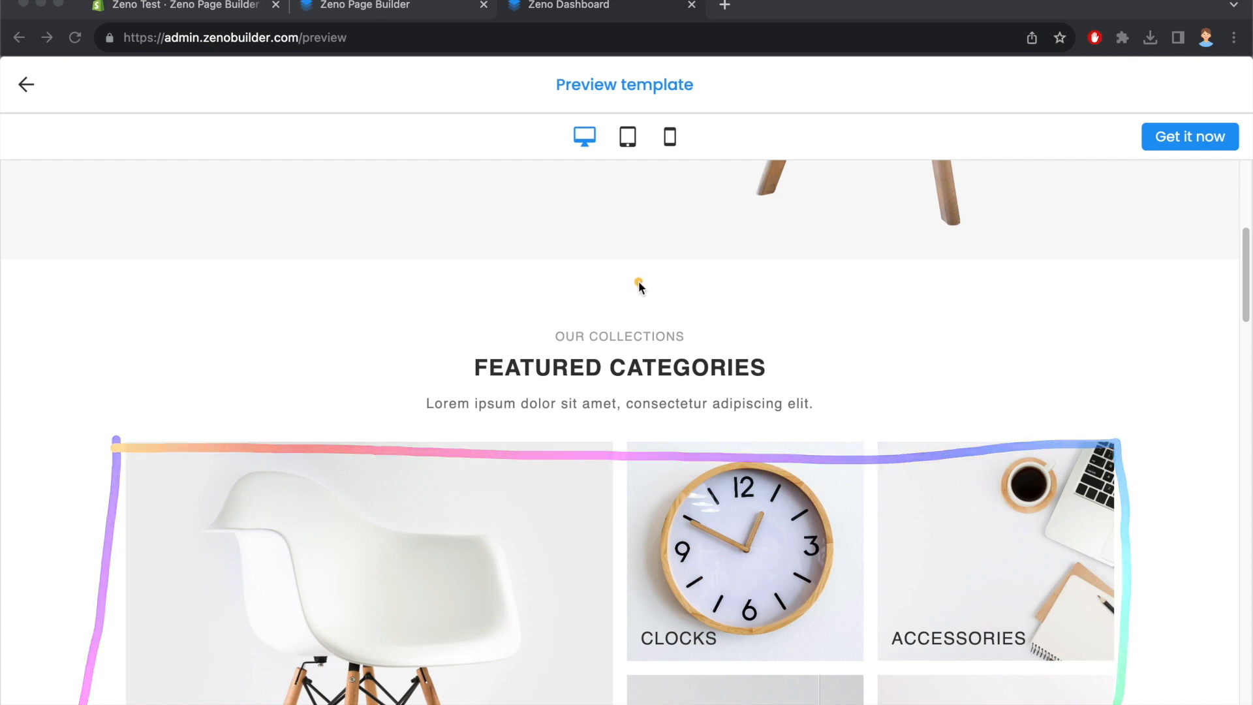
# Change the new row below the hero to a single-column desktop layout
pyautogui.click(410, 23)
pyautogui.click(350, 8)
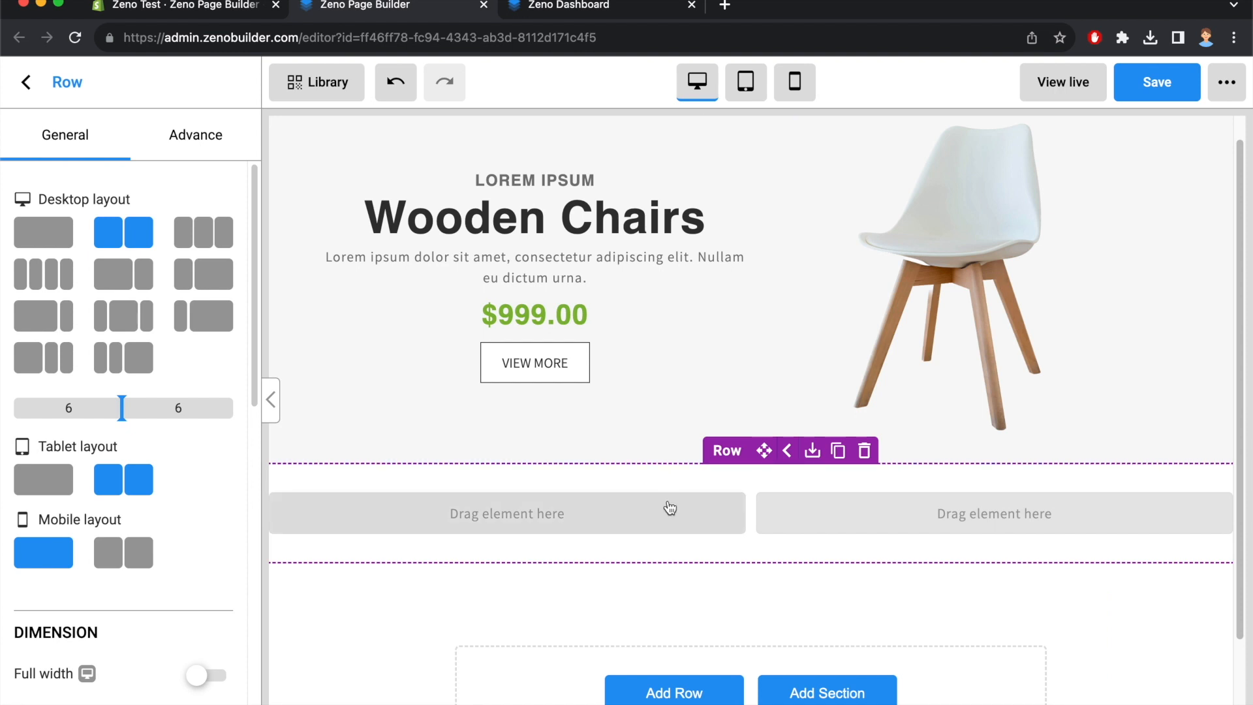
pyautogui.click(40, 234)
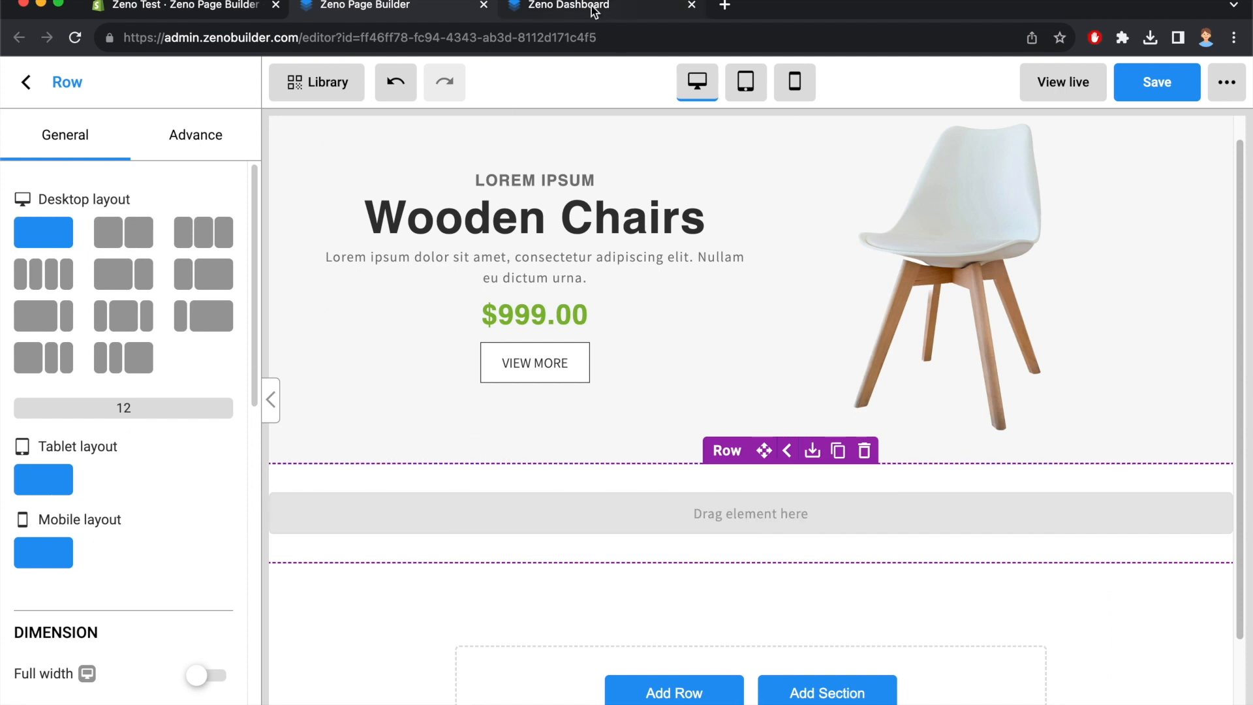
# Check the template preview's side margins and set the new row's left and right padding to 64 px
pyautogui.click(570, 6)
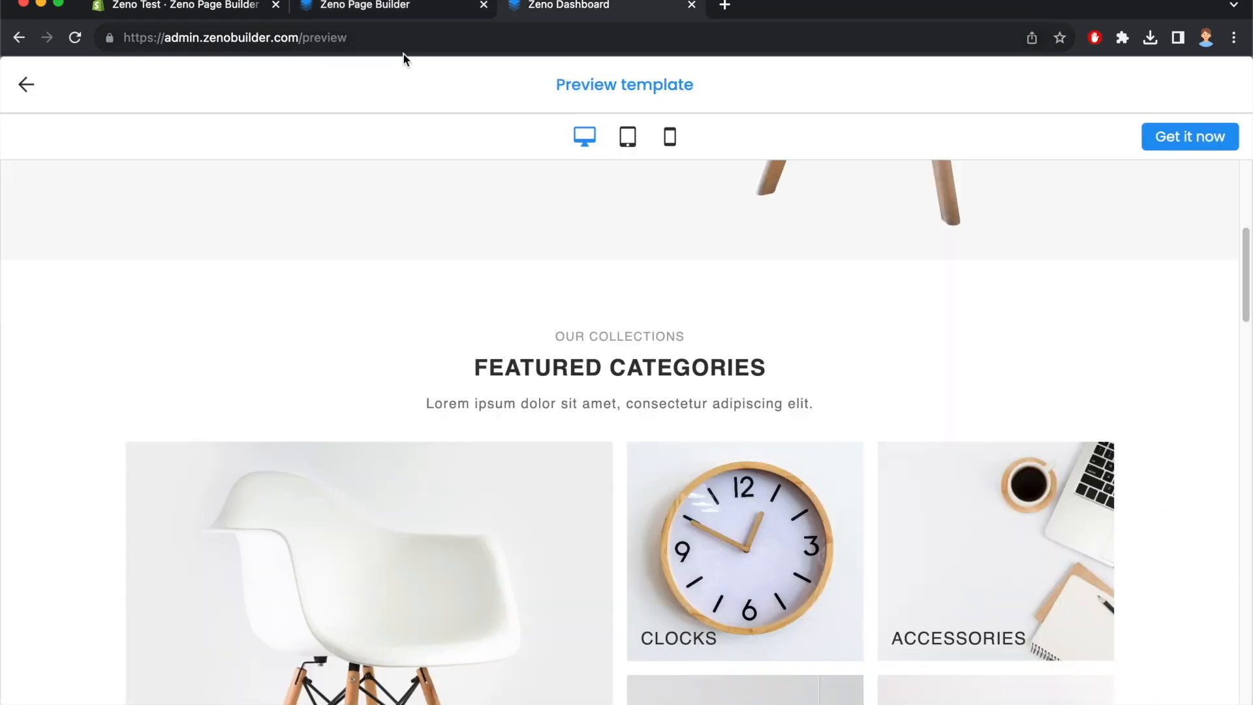
pyautogui.click(404, 8)
pyautogui.scroll(-5, 127, 536)
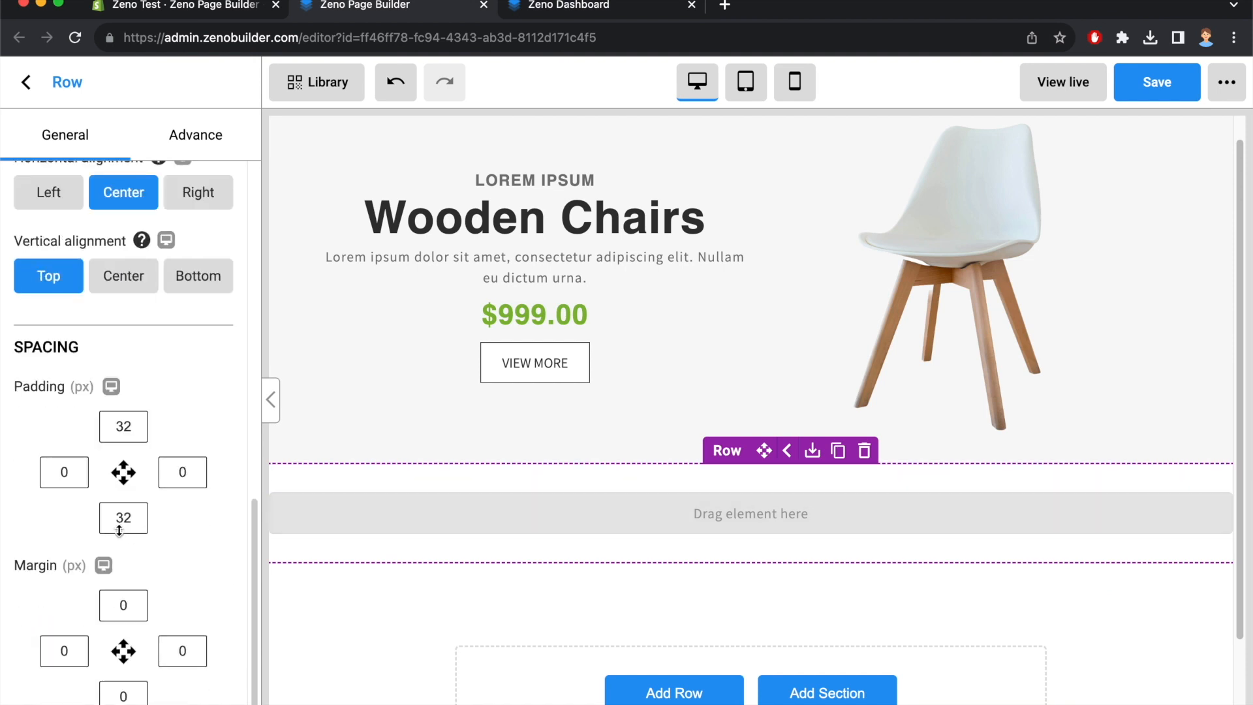
pyautogui.click(83, 470)
pyautogui.write('64')
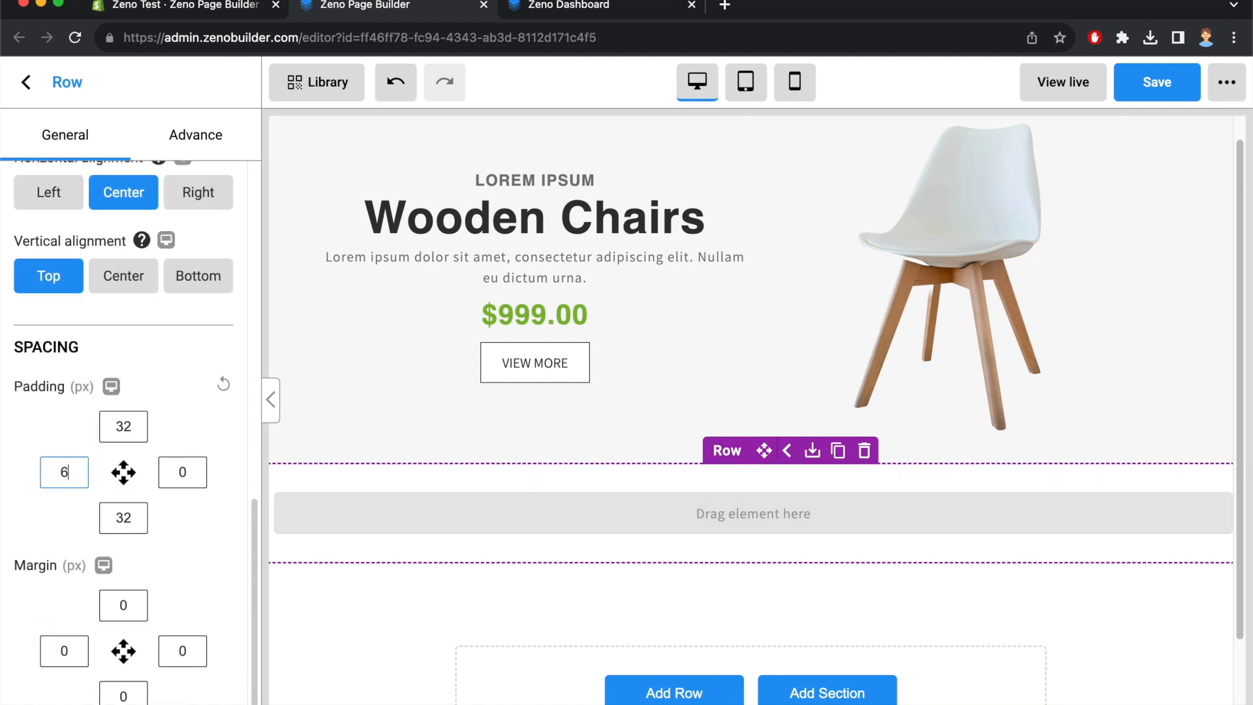
pyautogui.click(192, 467)
pyautogui.write('64')
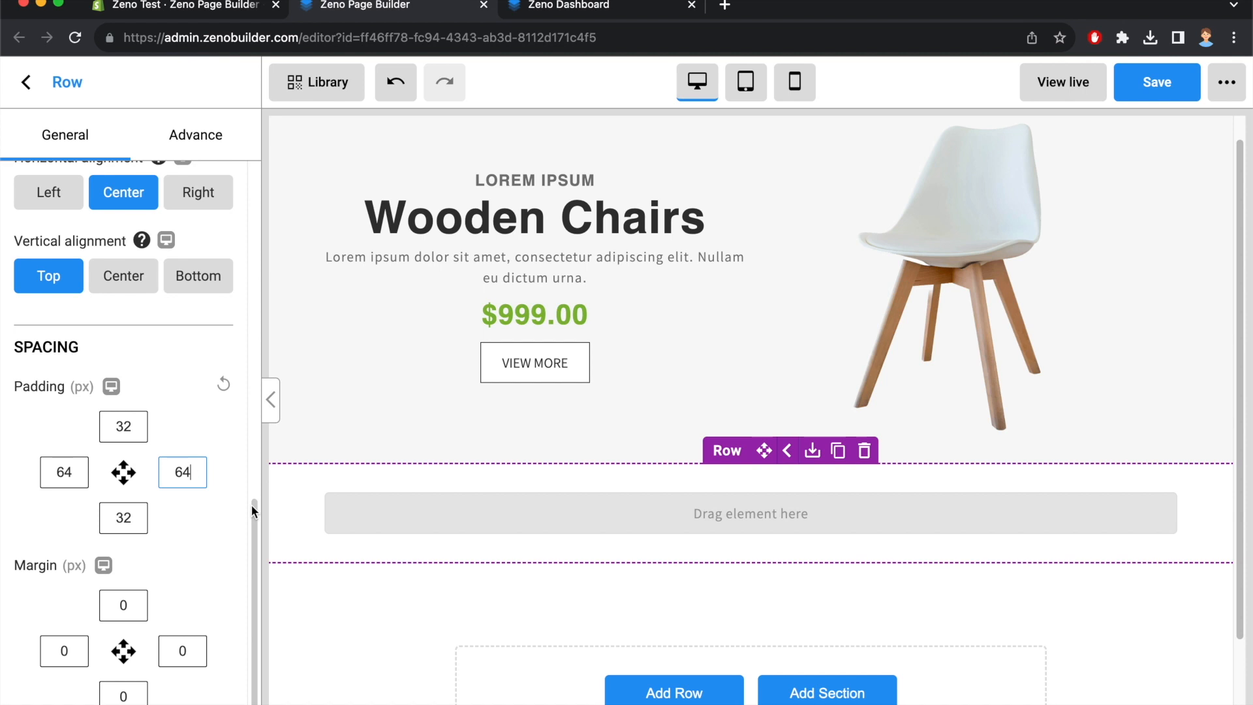
# Check the template's vertical spacing around Featured Categories and set the row's top and bottom padding to 48 px
pyautogui.click(609, 7)
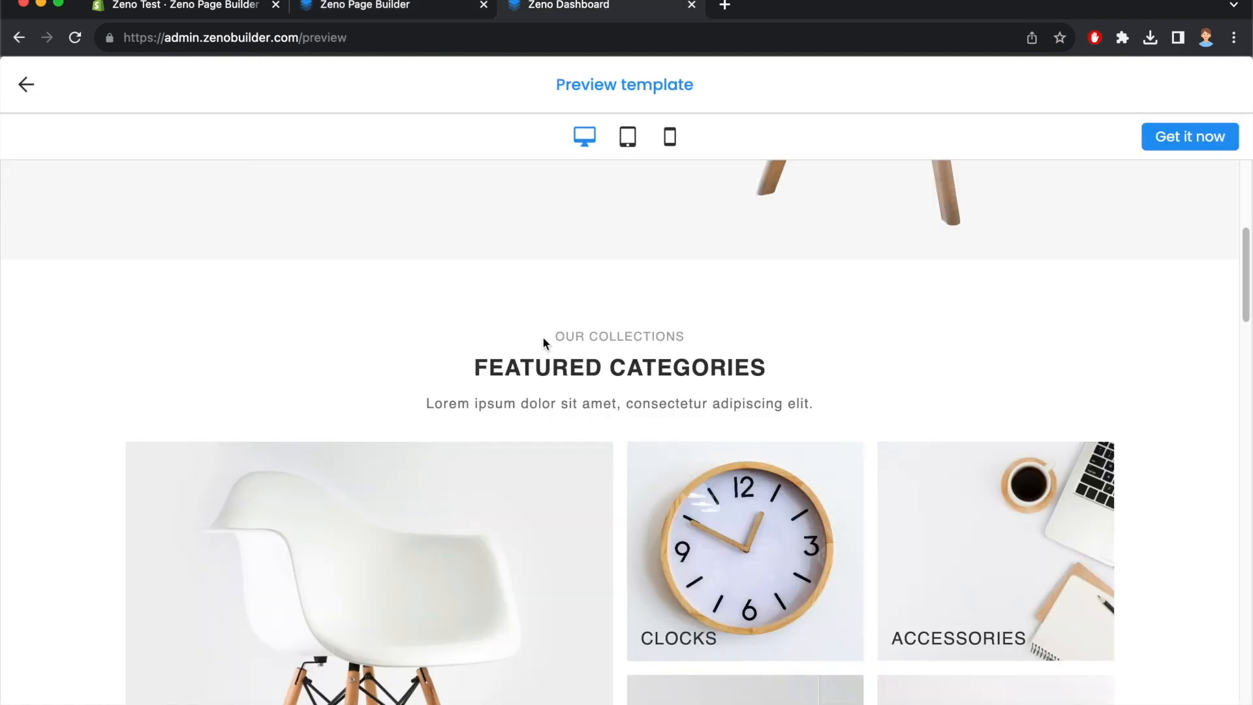
pyautogui.scroll(-8, 543, 339)
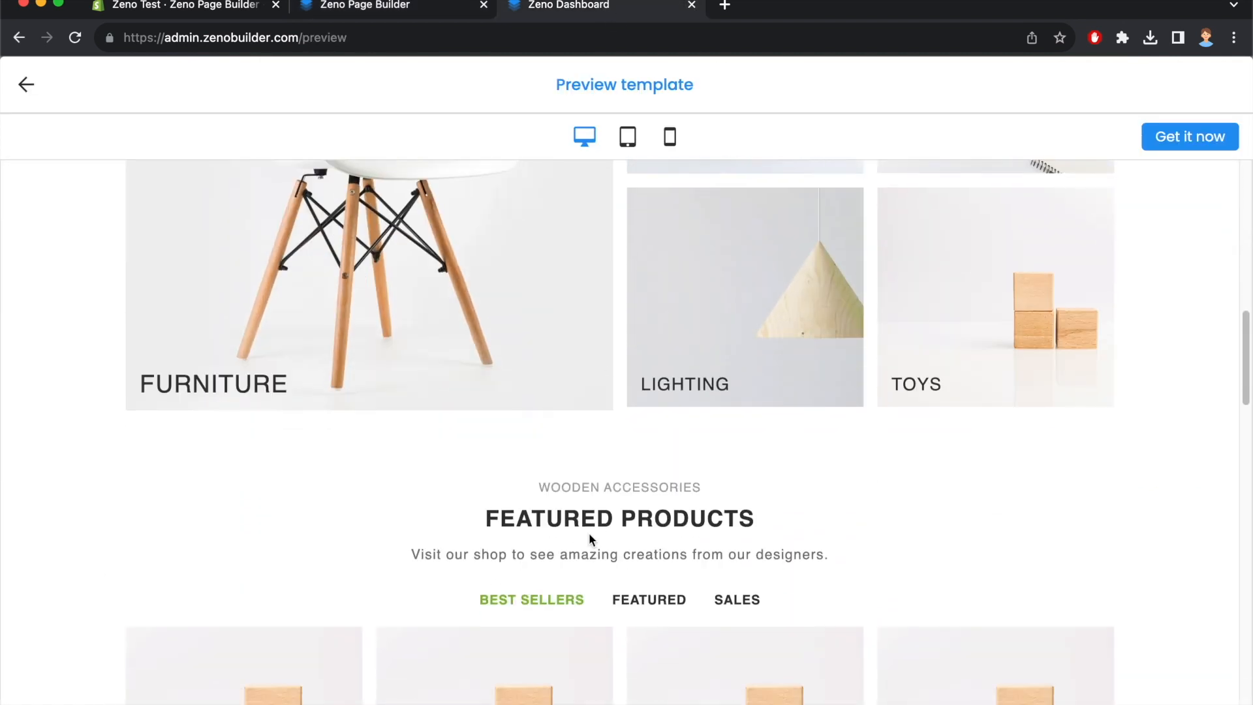
pyautogui.scroll(10, 589, 536)
pyautogui.click(418, 8)
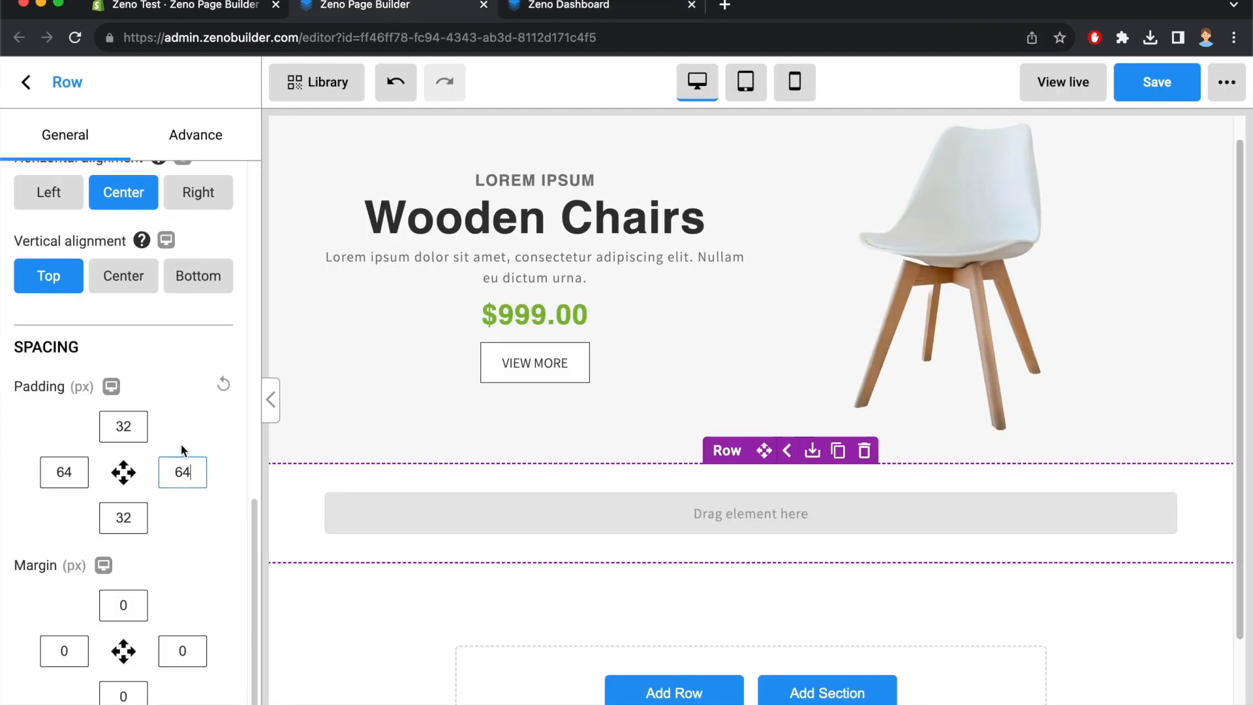
pyautogui.doubleClick(131, 427)
pyautogui.write('48')
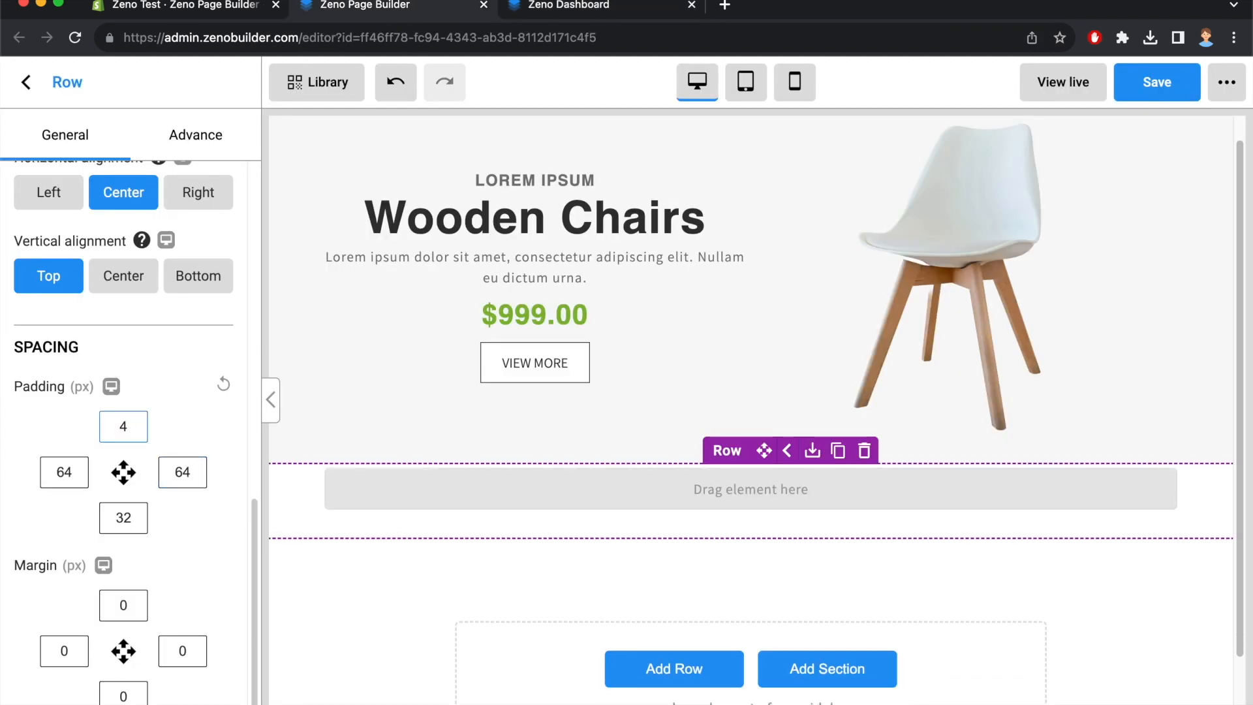
pyautogui.doubleClick(135, 517)
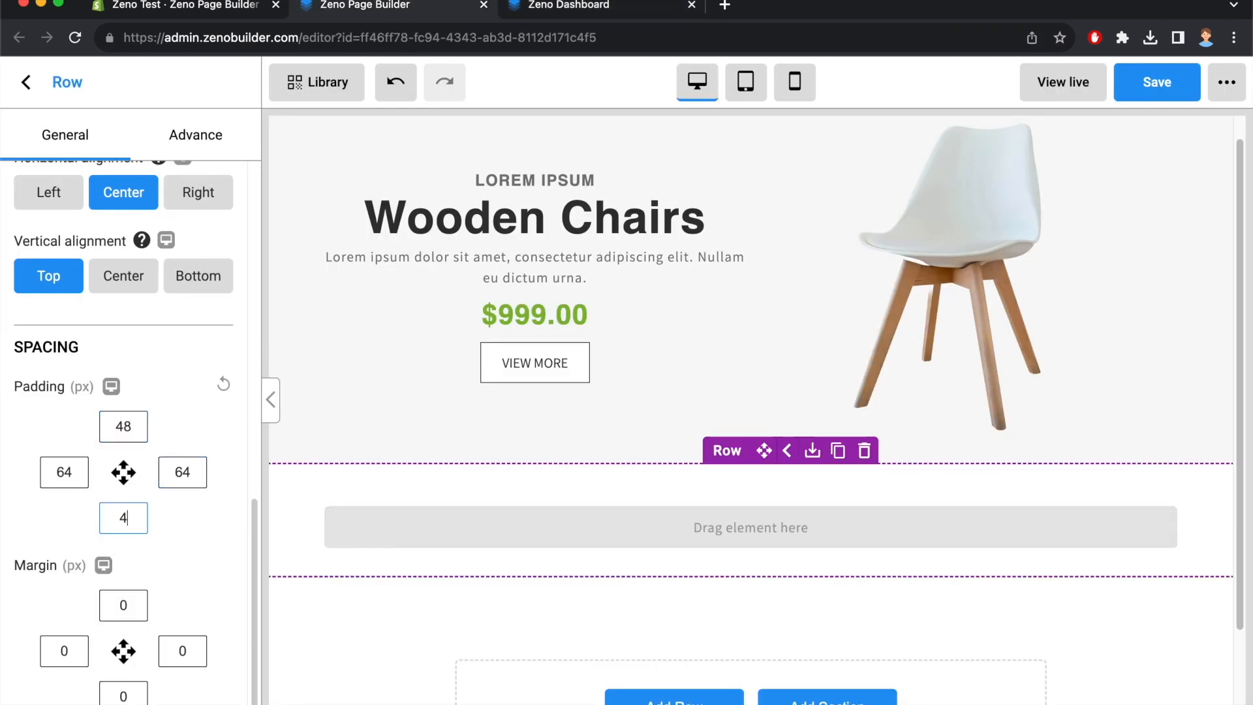
pyautogui.write('4')
pyautogui.click(570, 667)
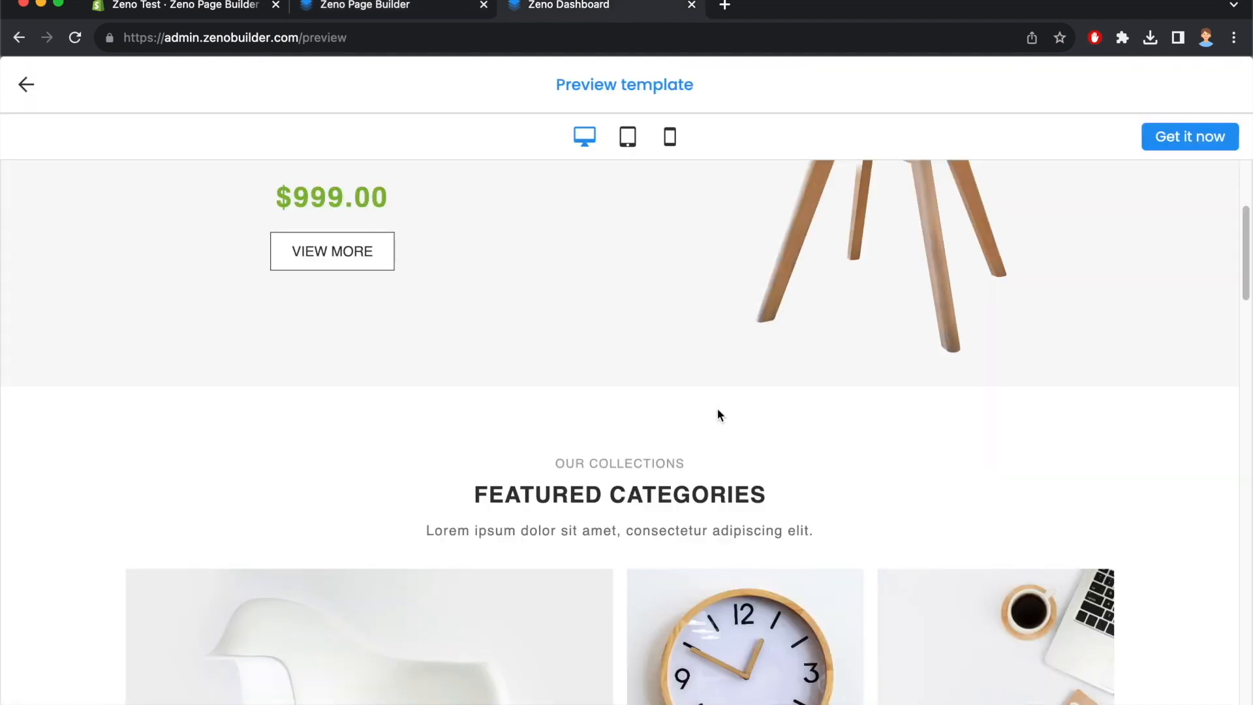
# Find the Heading element with the search term "head", add it to the empty row below the hero and center-align it
pyautogui.scroll(-3, 717, 415)
pyautogui.click(414, 6)
pyautogui.doubleClick(116, 199)
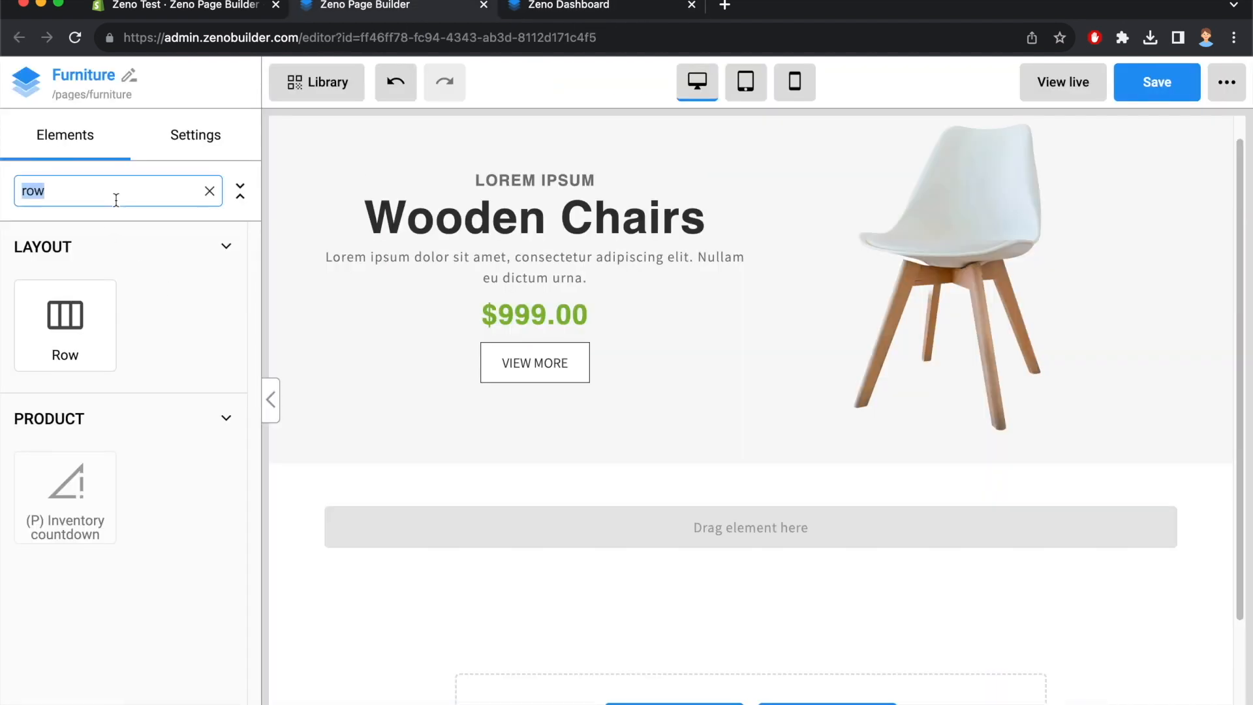
pyautogui.write('head')
pyautogui.moveTo(65, 319); pyautogui.dragTo(778, 526)
pyautogui.scroll(-5, 190, 434)
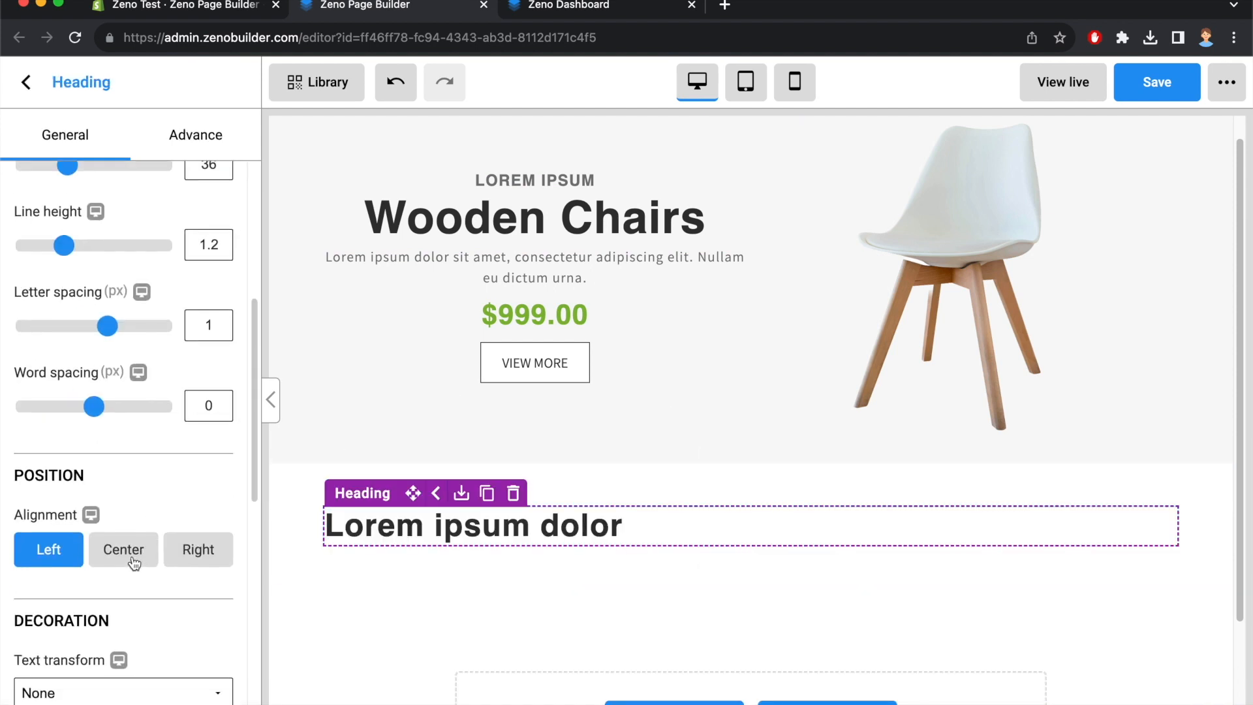
pyautogui.click(123, 549)
# Replace the new heading's placeholder text with "OUR COLLECTIONS" copied from the template preview
pyautogui.click(669, 9)
pyautogui.moveTo(554, 329); pyautogui.dragTo(685, 328)
pyautogui.hotkey('ctrl', 'c')
pyautogui.click(443, 9)
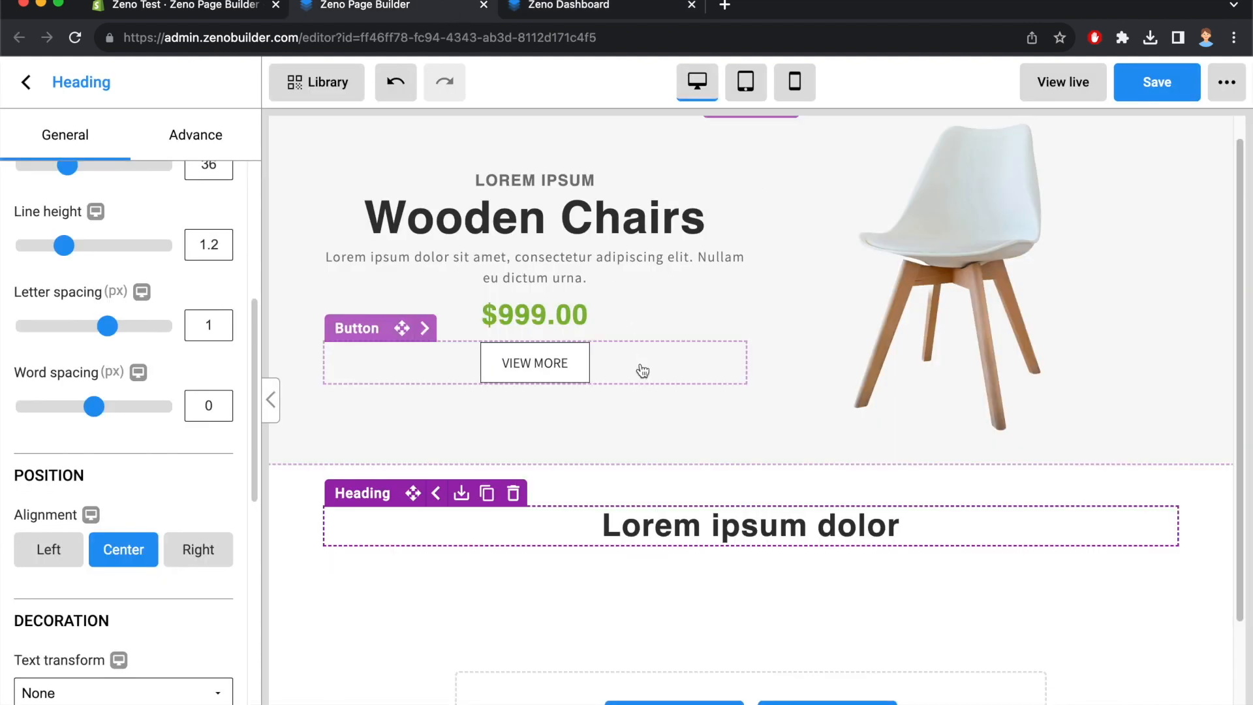
pyautogui.click(705, 526)
pyautogui.hotkey('ctrl', 'a')
pyautogui.hotkey('ctrl', 'v')
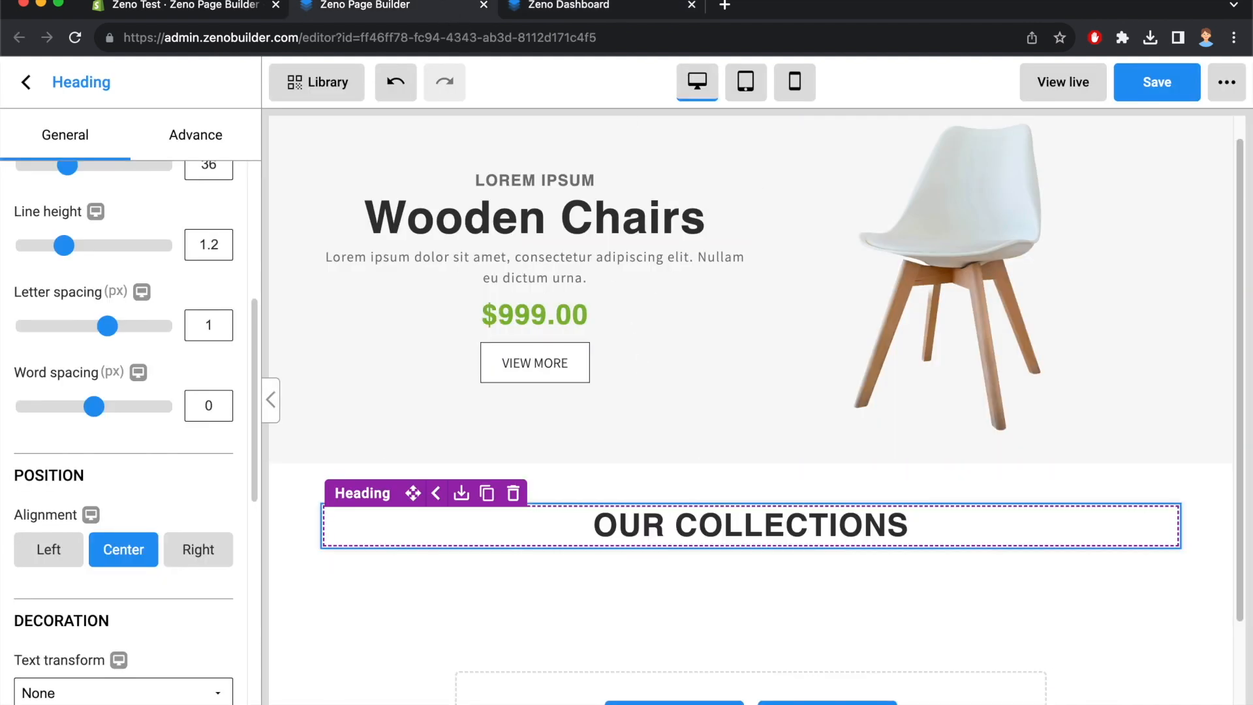
# Inspect the template's OUR COLLECTIONS heading with the browser's element inspector for its color and font size
pyautogui.click(593, 9)
pyautogui.click(451, 356)
pyautogui.rightClick(515, 323)
pyautogui.click(557, 674)
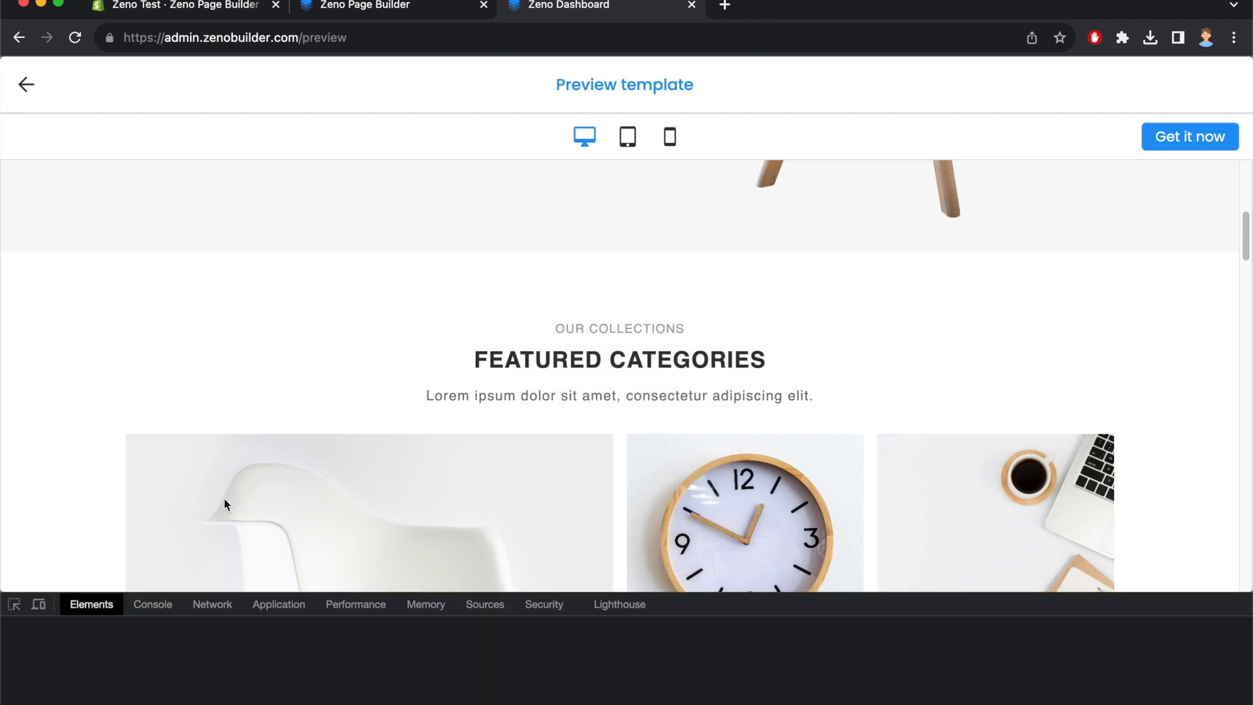
pyautogui.click(14, 605)
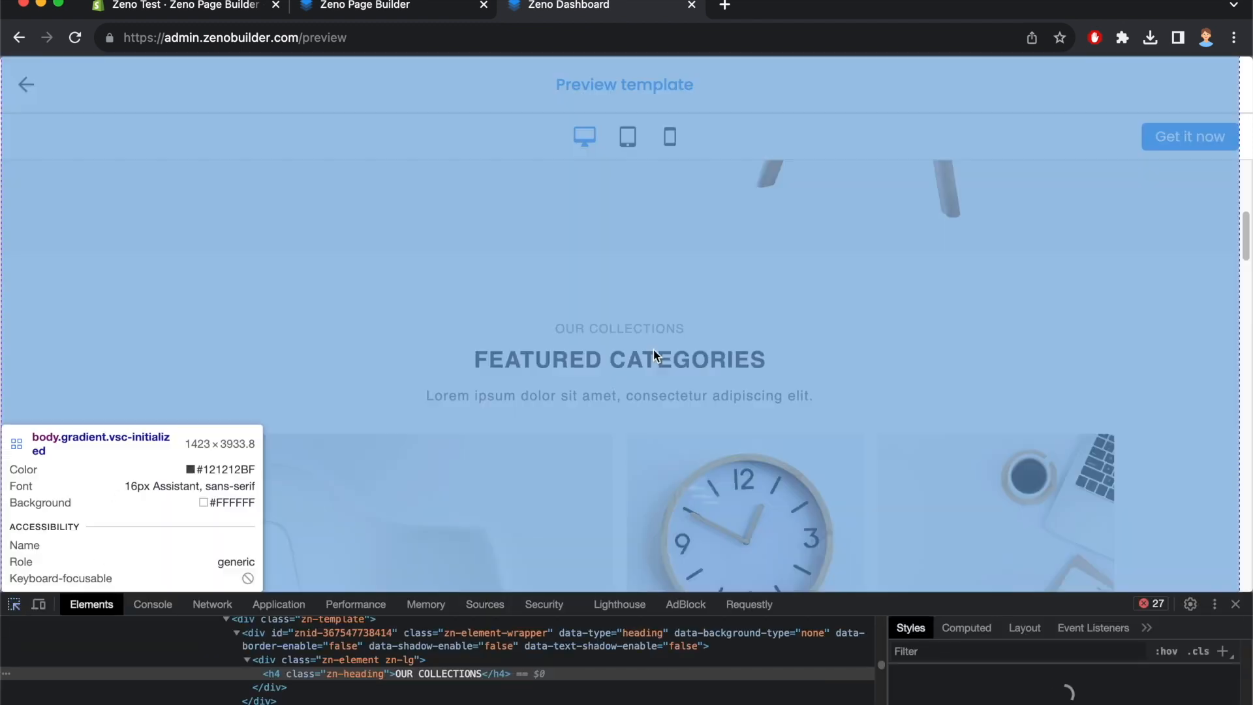
pyautogui.click(624, 326)
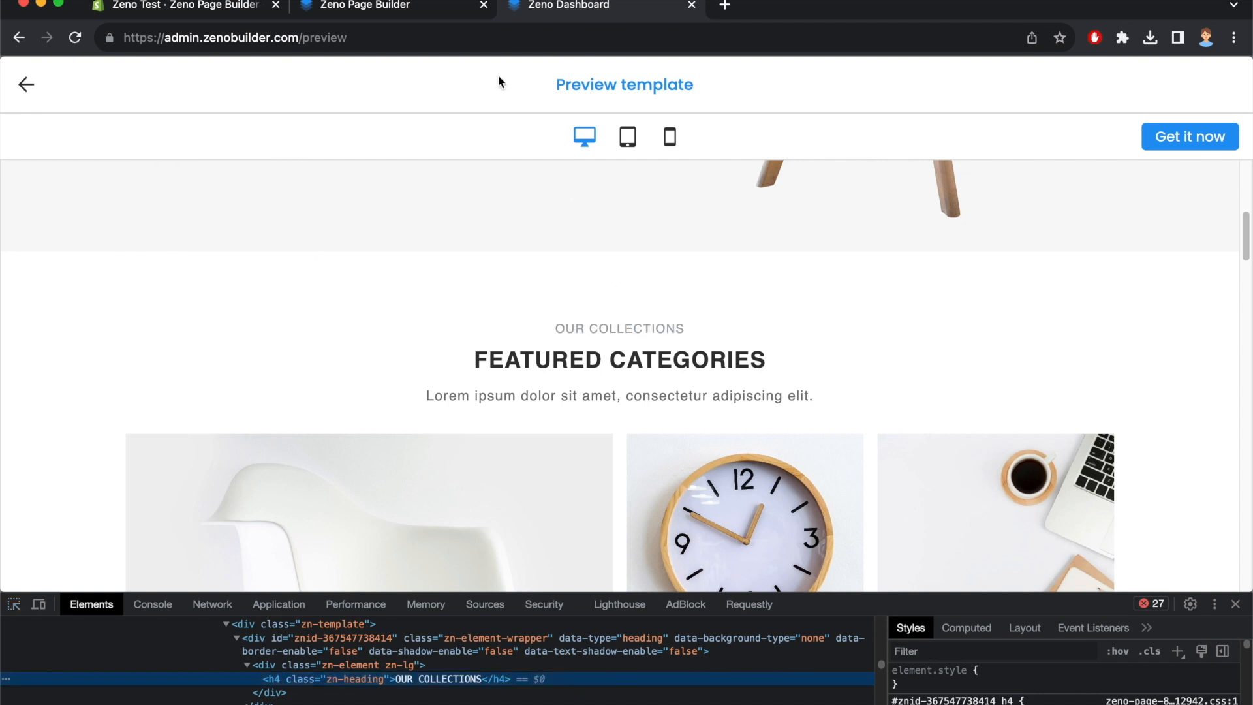
# Set the OUR COLLECTIONS heading's color to #A5A5A5 and font size to 14 px, and compare it with the template
pyautogui.click(426, 8)
pyautogui.scroll(5, 170, 392)
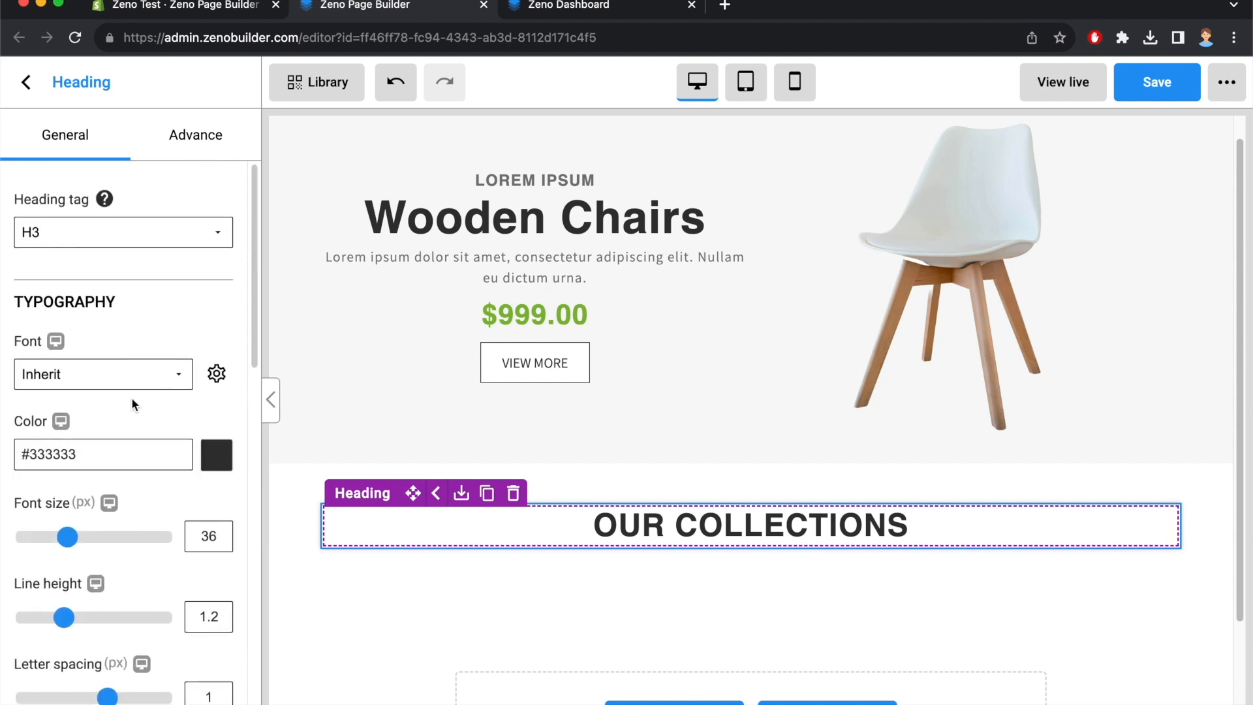
pyautogui.tripleClick(78, 452)
pyautogui.write('#A5A5A5')
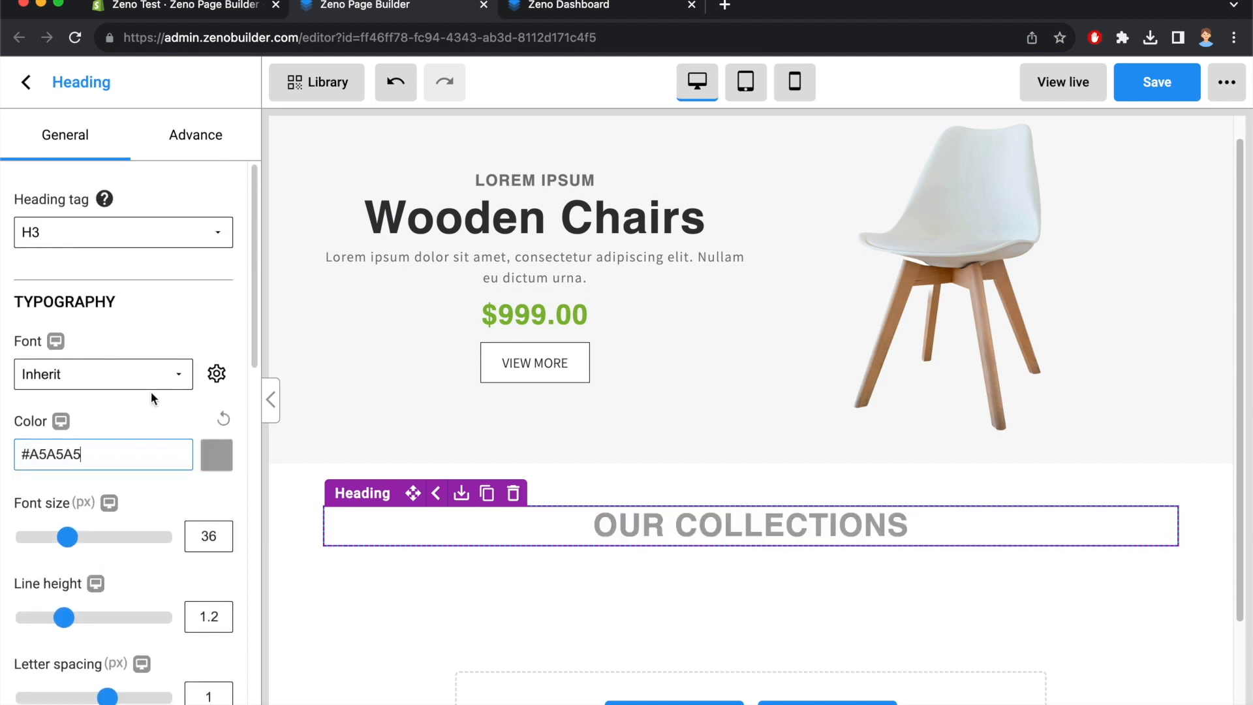
pyautogui.doubleClick(208, 534)
pyautogui.write('14')
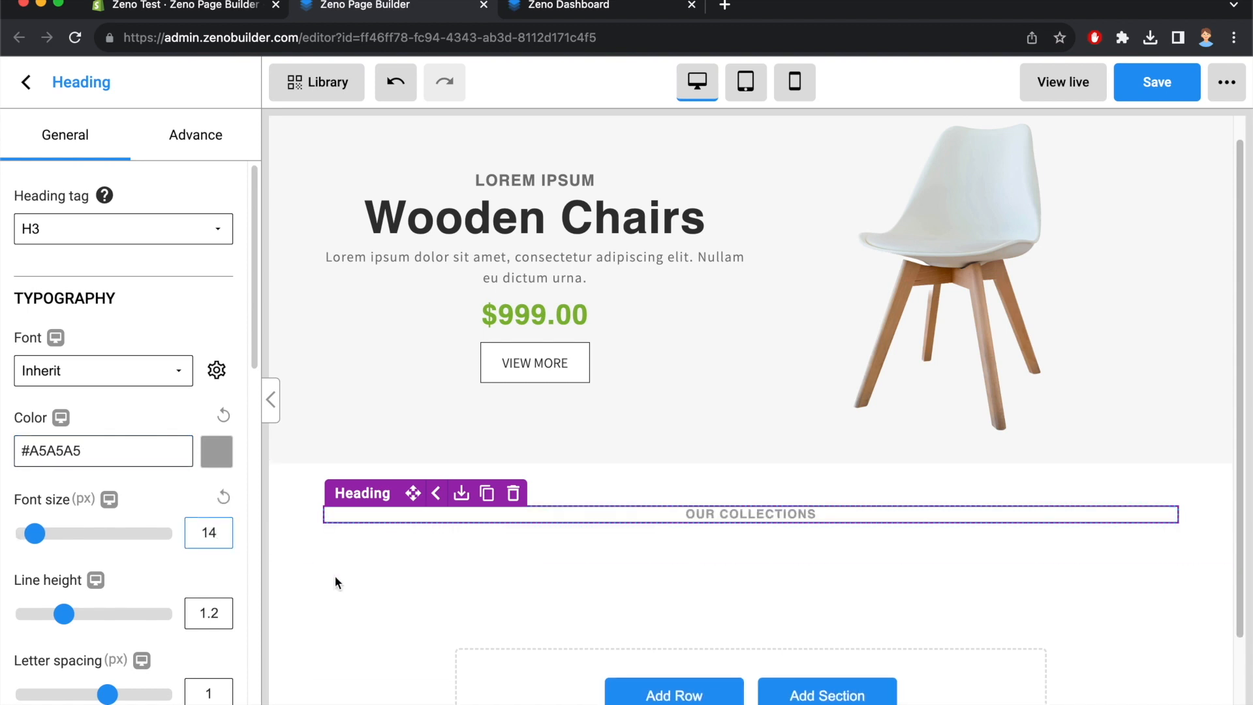
pyautogui.click(415, 569)
pyautogui.click(547, 14)
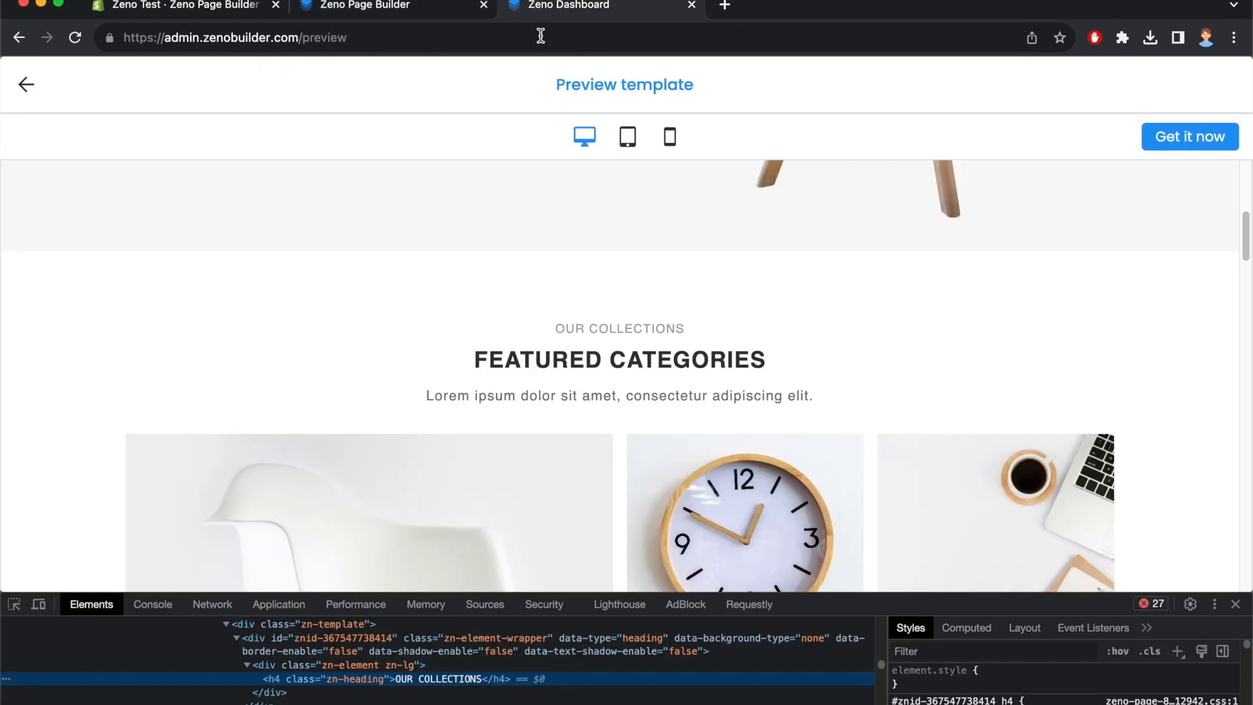
pyautogui.click(421, 7)
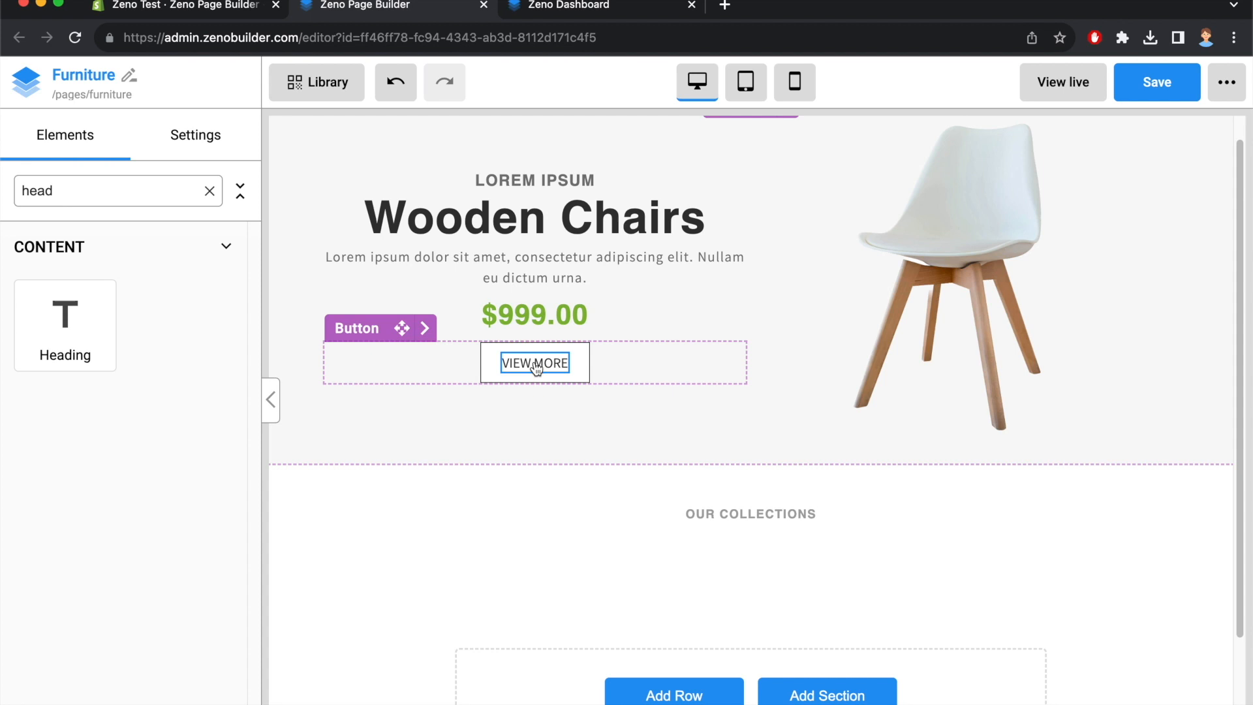
# Add a second Heading below OUR COLLECTIONS and replace its text with "FEATURED CATEGORIES" copied from the template preview
pyautogui.moveTo(105, 355); pyautogui.dragTo(770, 540)
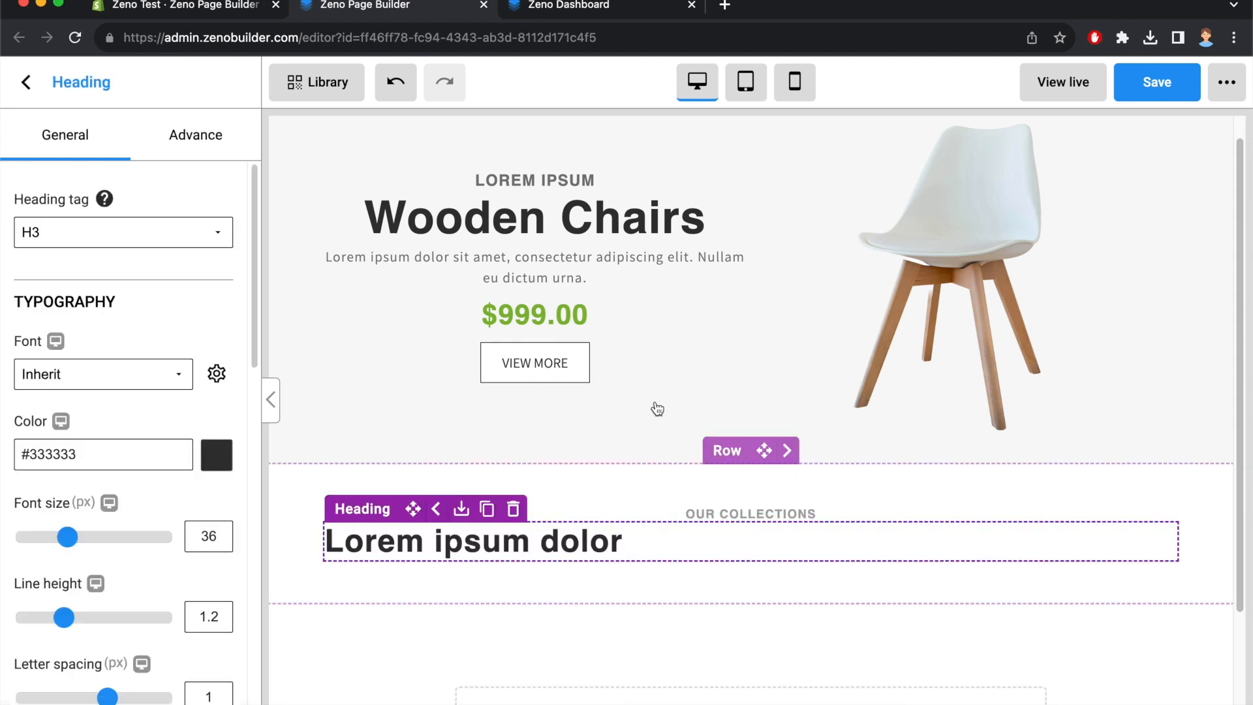
pyautogui.click(532, 13)
pyautogui.moveTo(476, 268); pyautogui.dragTo(823, 273)
pyautogui.press('super+c')
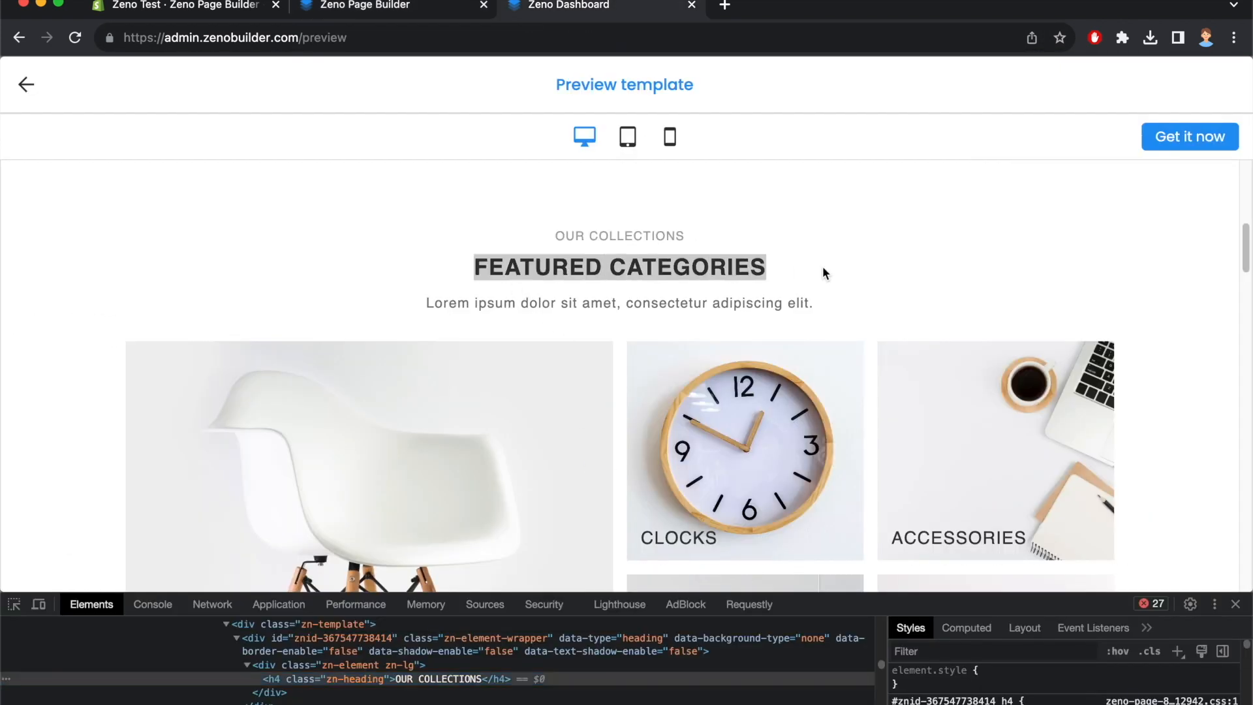
pyautogui.click(418, 7)
pyautogui.click(630, 542)
pyautogui.press('super+a')
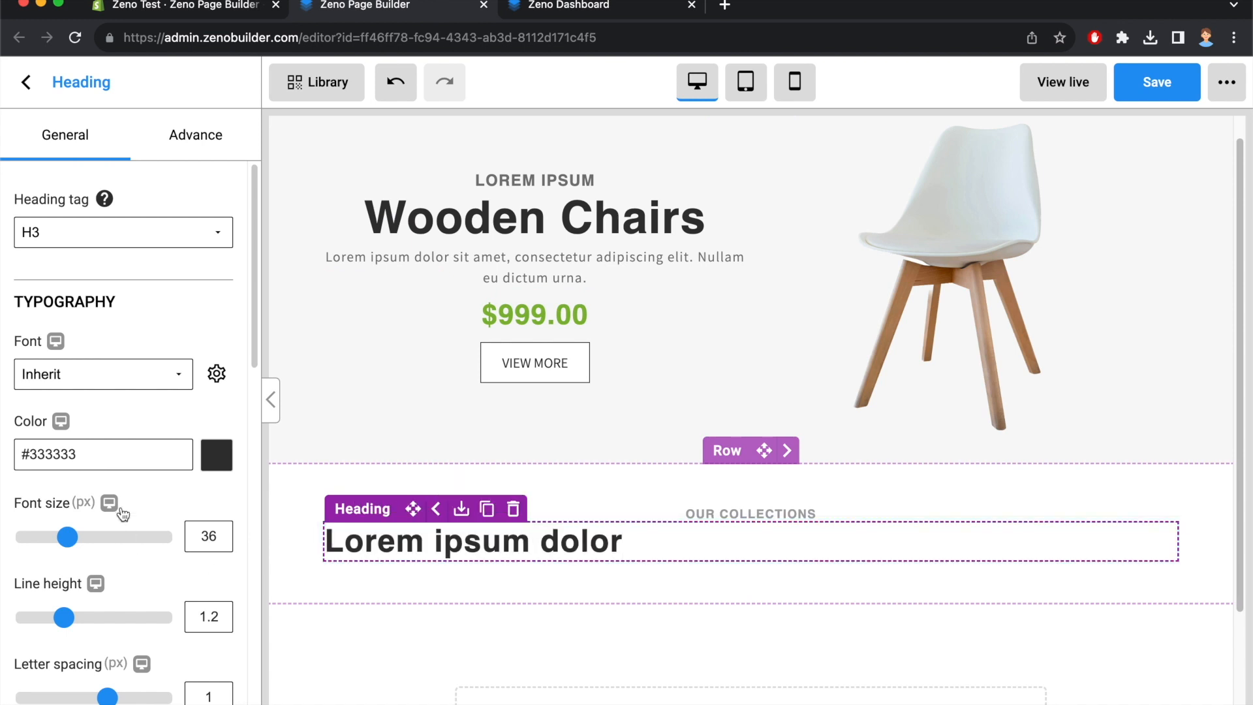
pyautogui.press('super+v')
# Center-align the FEATURED CATEGORIES heading
pyautogui.scroll(-2, 166, 504)
pyautogui.scroll(-3, 166, 499)
pyautogui.click(124, 658)
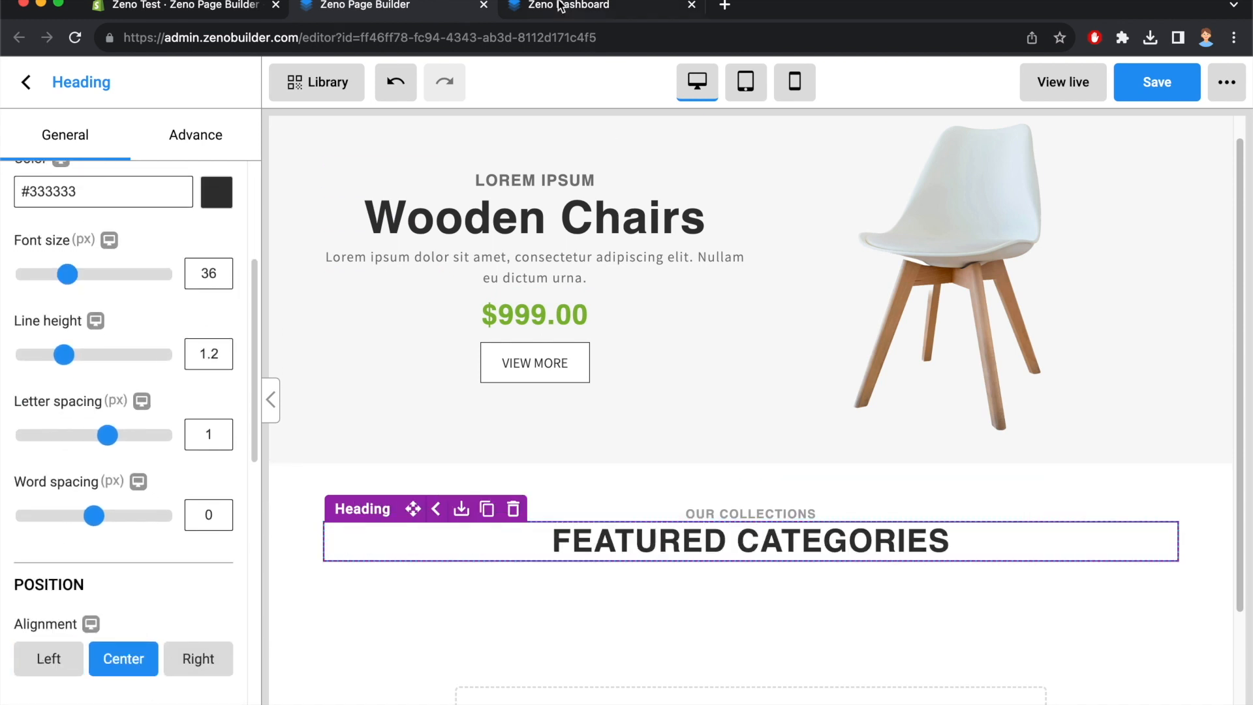
# Inspect the template's FEATURED CATEGORIES heading and set the matching heading's font size to 26 px in the editor
pyautogui.click(554, 11)
pyautogui.scroll(5, 672, 257)
pyautogui.scroll(-1, 670, 261)
pyautogui.scroll(-5, 670, 268)
pyautogui.scroll(4, 604, 294)
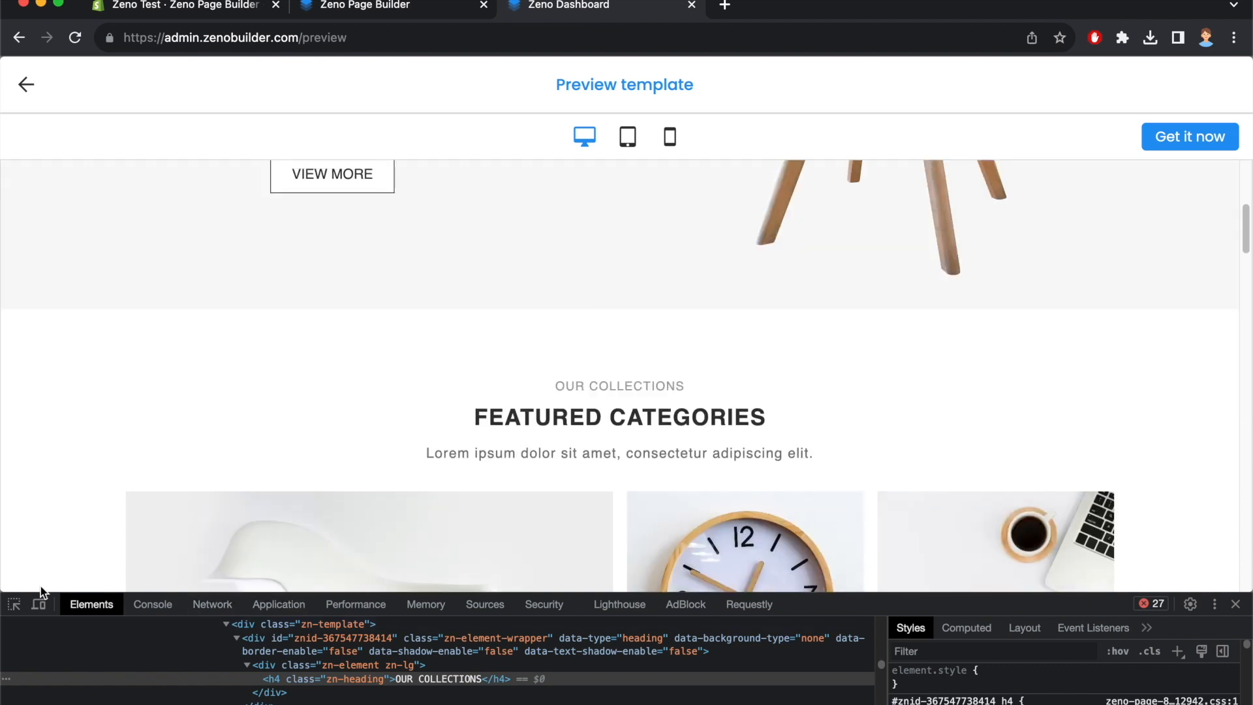
pyautogui.click(13, 604)
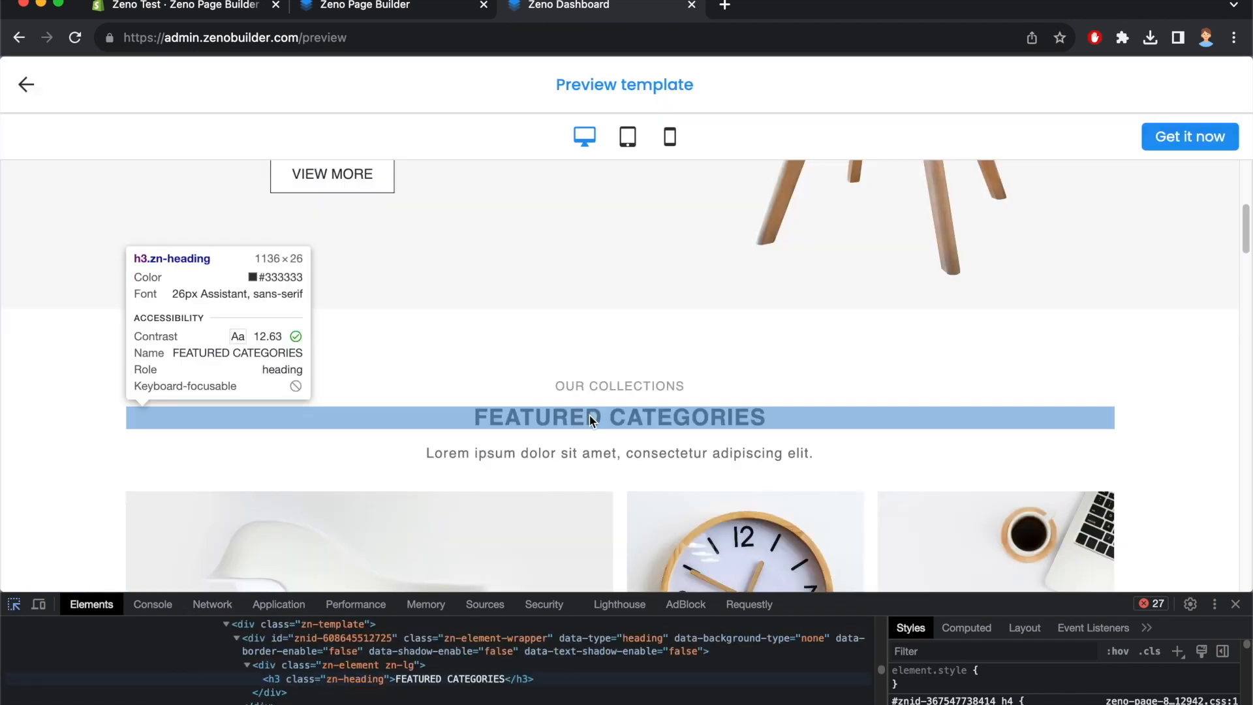
pyautogui.click(590, 415)
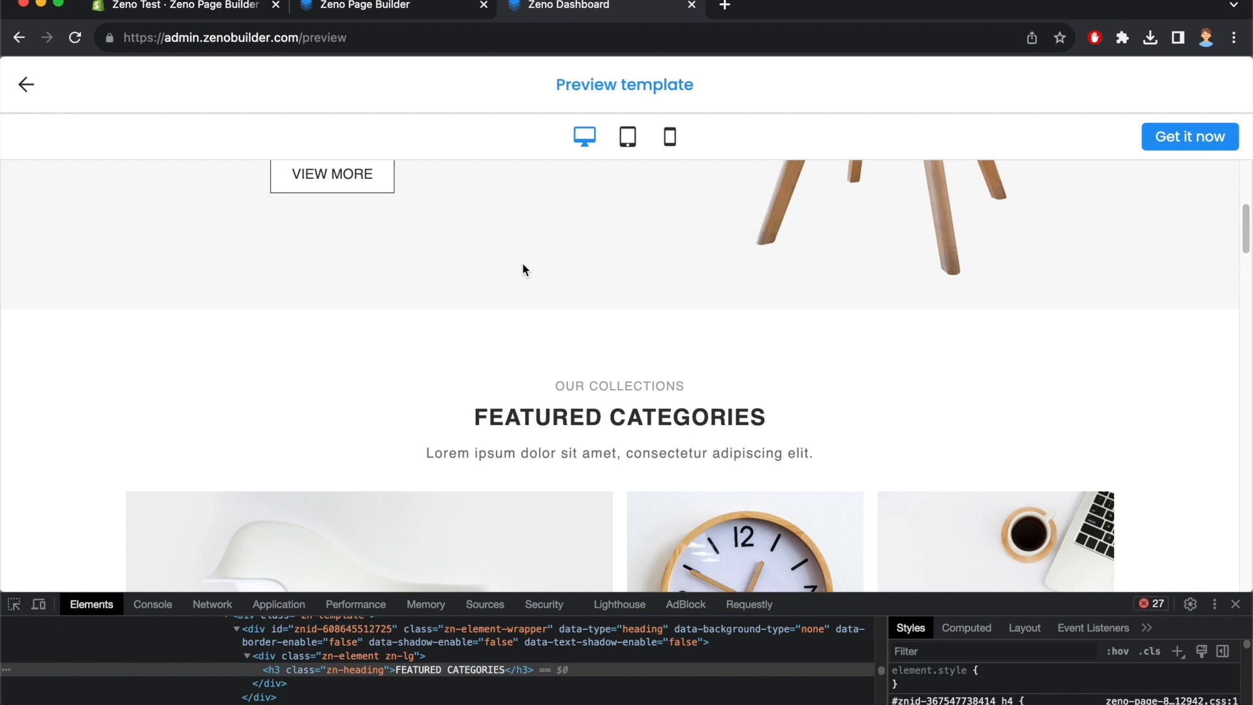
pyautogui.click(358, 14)
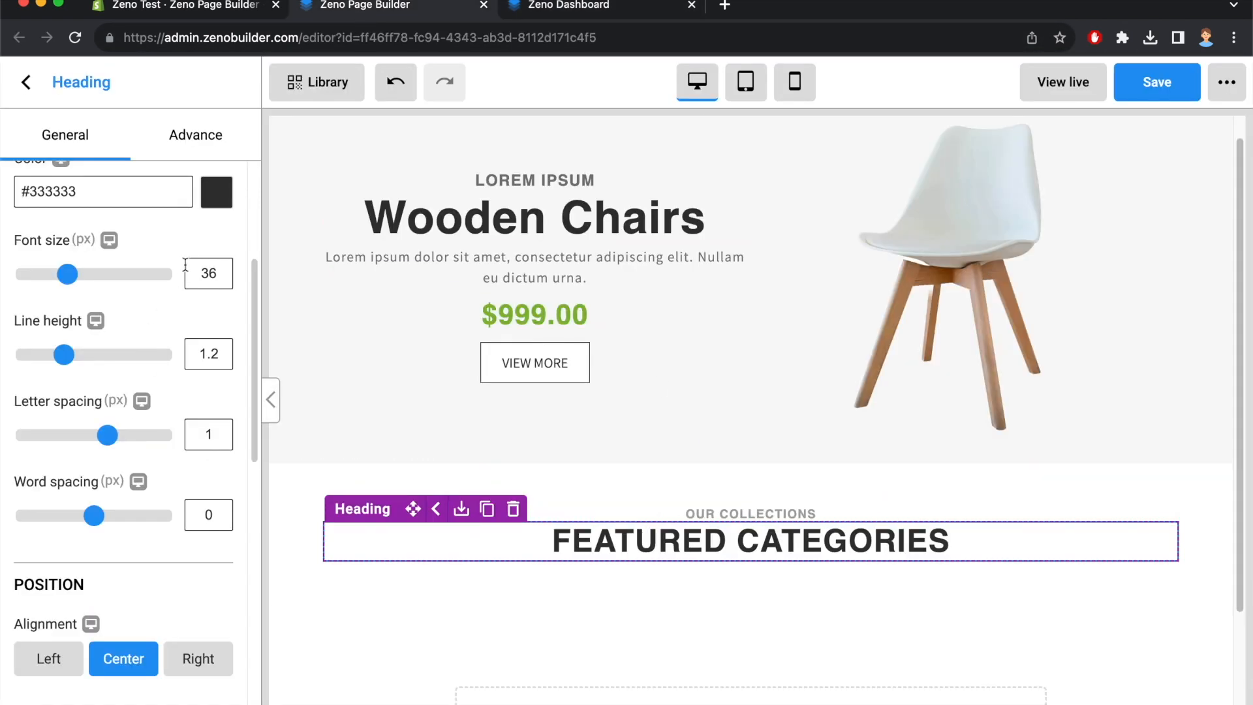
pyautogui.write('26')
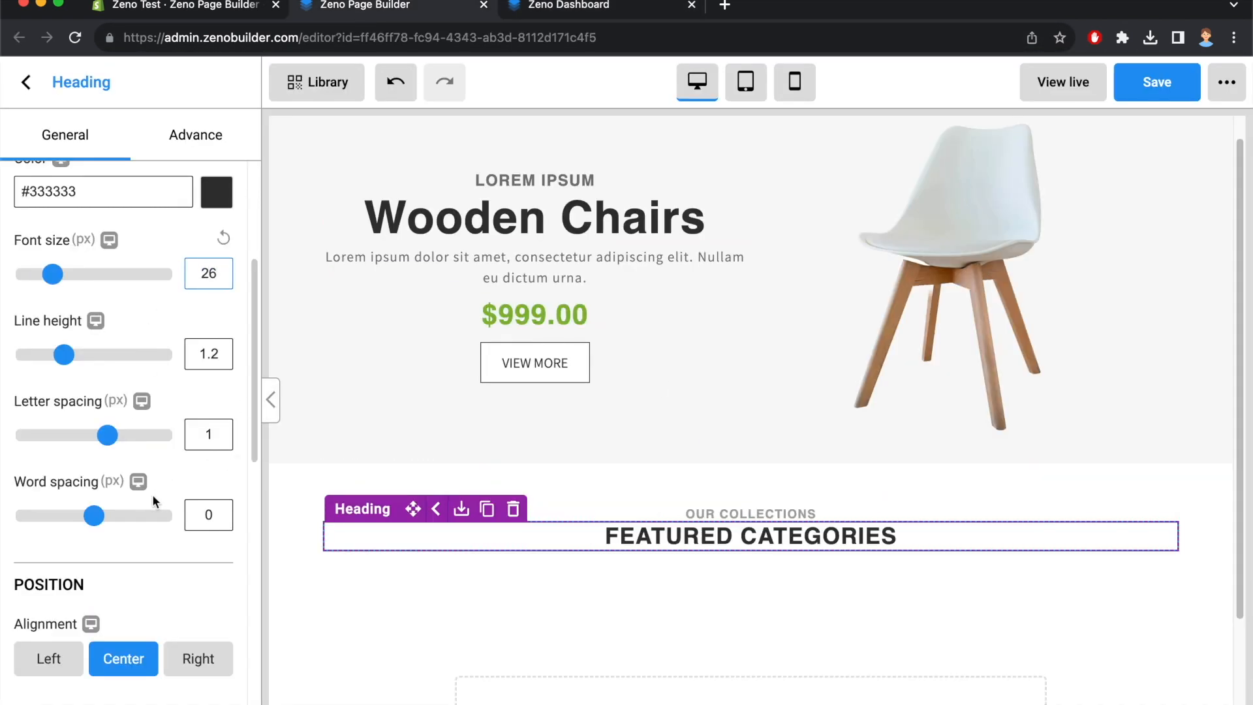
# Add a Text element below FEATURED CATEGORIES containing "Lorem ipsum dolor sit amet, consectetur adipiscing elit." copied from the template preview
pyautogui.click(566, 8)
pyautogui.scroll(-3, 681, 307)
pyautogui.moveTo(425, 341); pyautogui.dragTo(911, 342)
pyautogui.press('super+c')
pyautogui.click(423, 7)
pyautogui.click(26, 82)
pyautogui.doubleClick(135, 195)
pyautogui.write('text')
pyautogui.moveTo(181, 320); pyautogui.dragTo(737, 561)
pyautogui.click(514, 627)
pyautogui.press('super+a')
pyautogui.press('super+v')
# Center-align the description text, set its color to #777, and compare the heading block with the template preview
pyautogui.scroll(-5, 157, 515)
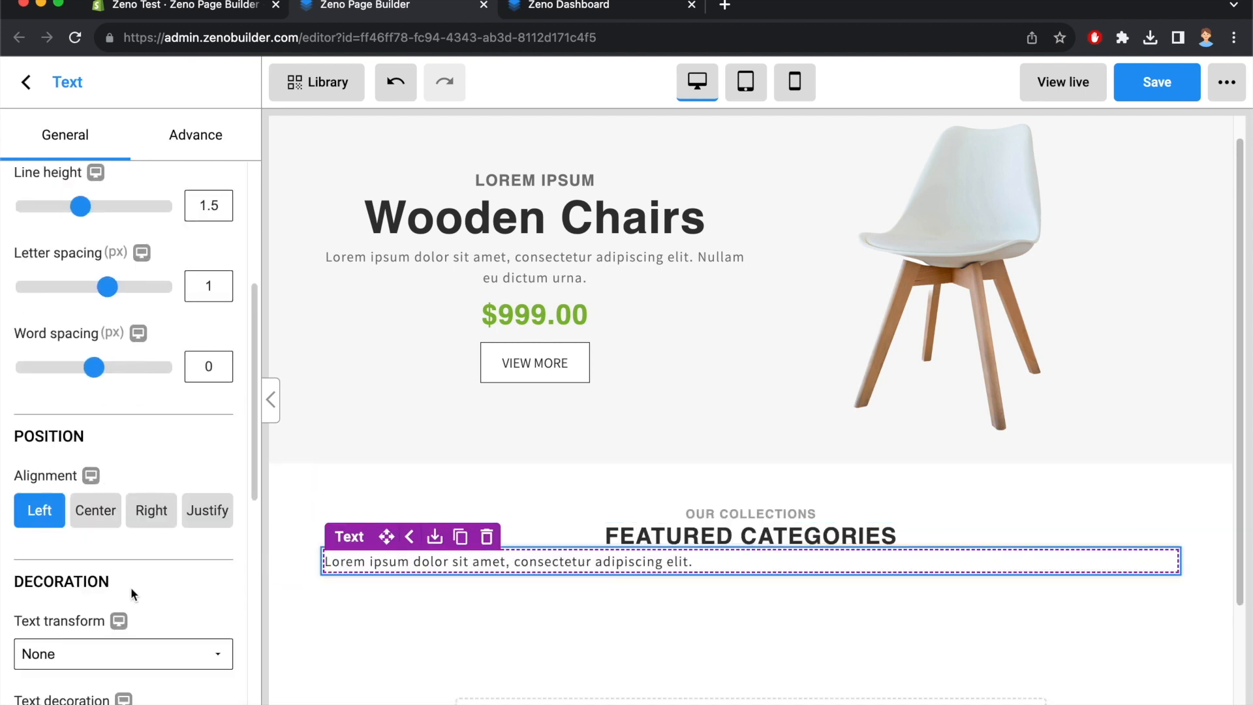
pyautogui.click(95, 509)
pyautogui.scroll(2, 184, 340)
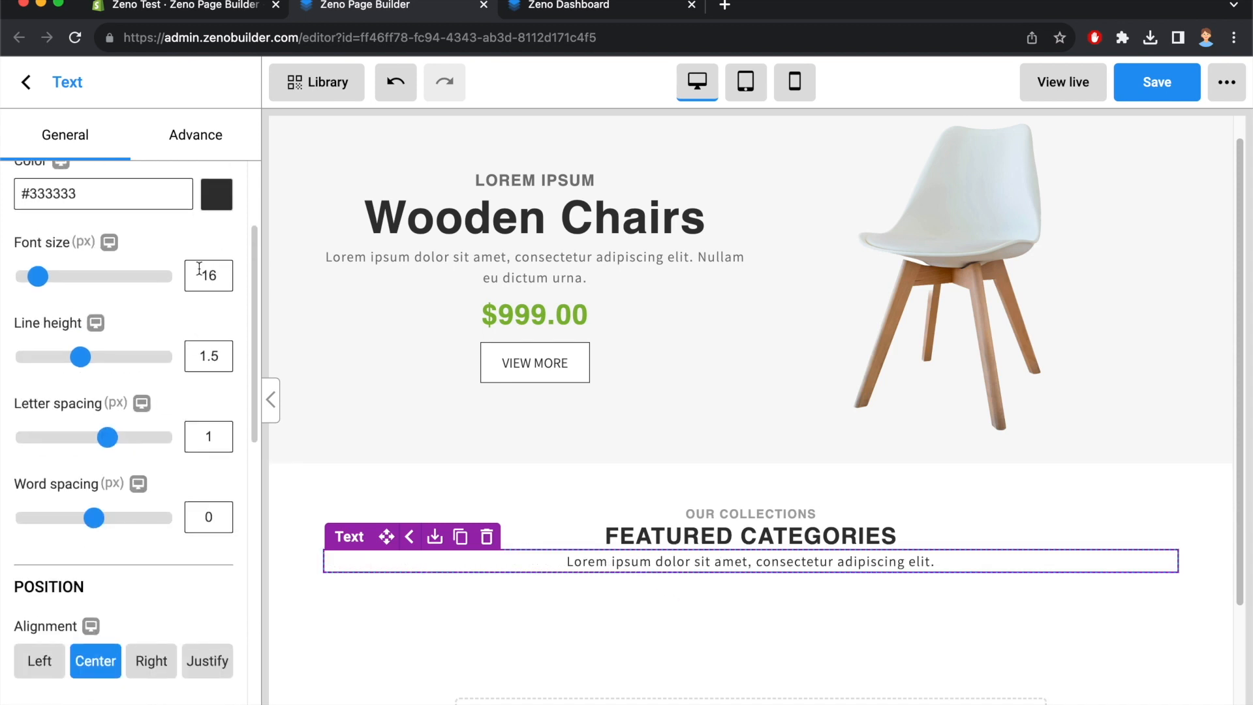
pyautogui.scroll(1, 199, 268)
pyautogui.tripleClick(52, 228)
pyautogui.write('#777')
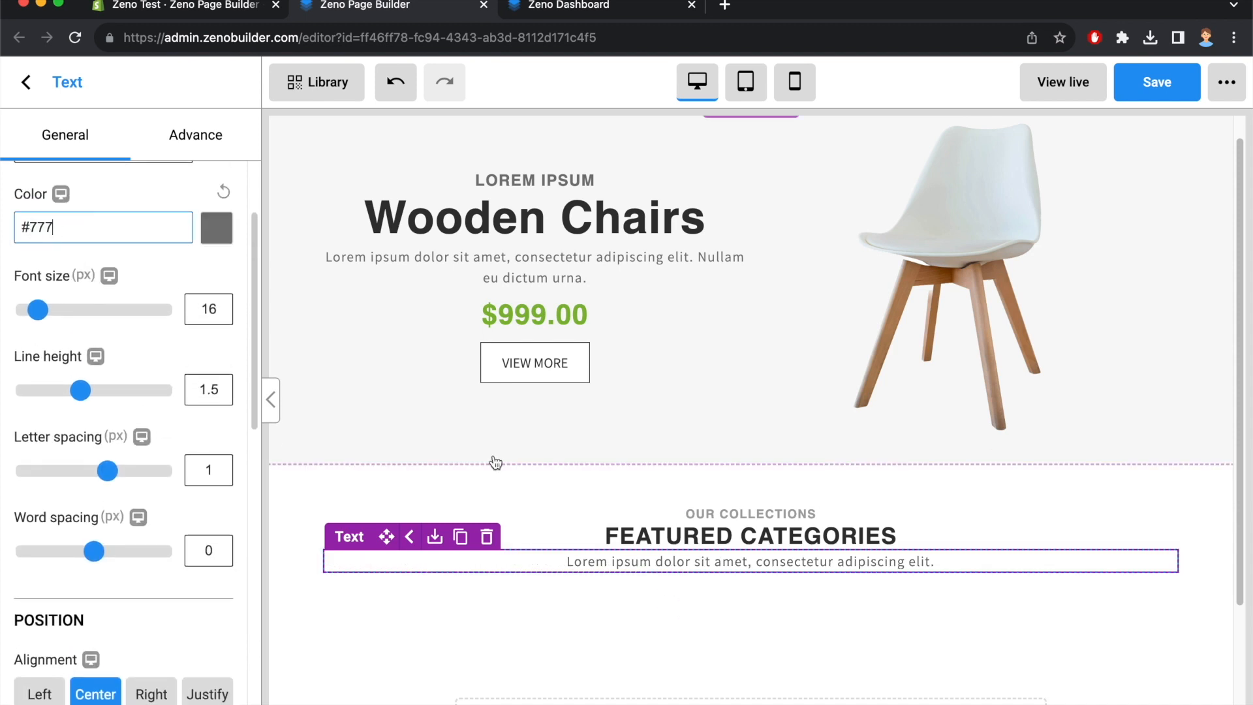
pyautogui.click(651, 656)
pyautogui.click(563, 16)
pyautogui.click(590, 354)
pyautogui.click(428, 8)
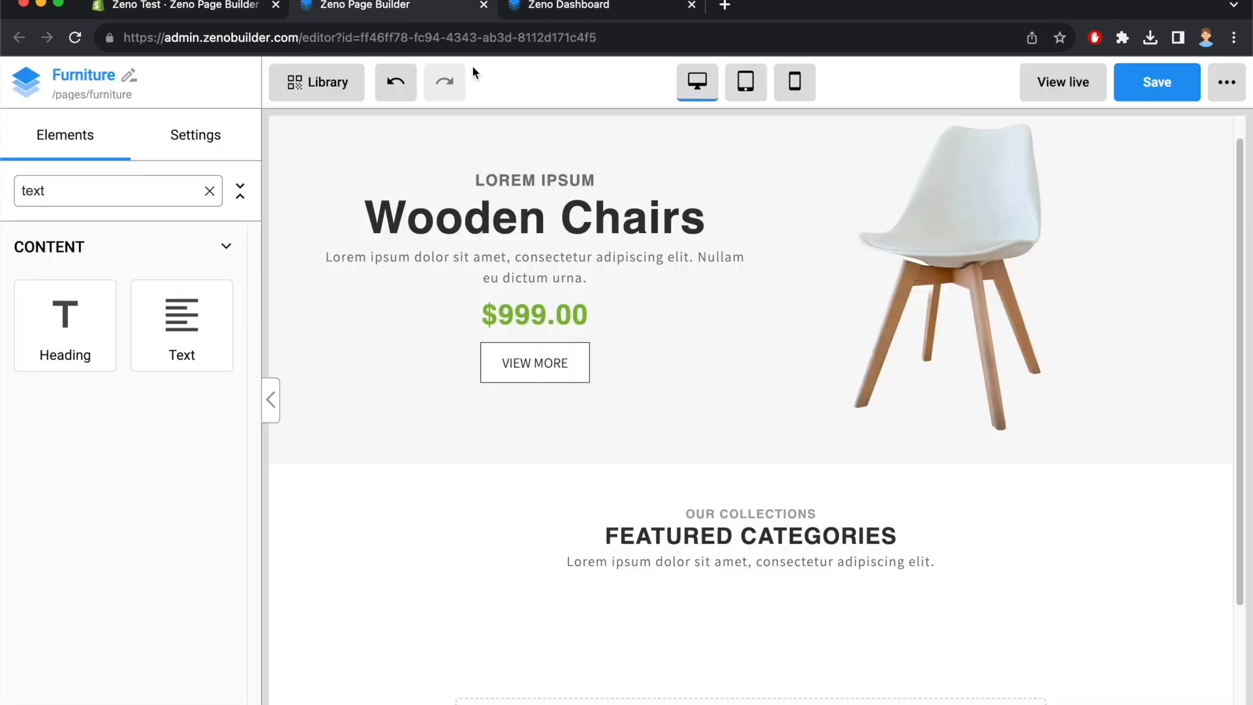
# Set the FEATURED CATEGORIES heading's top and bottom margins to 8 px and compare the spacing with the template preview
pyautogui.click(719, 532)
pyautogui.scroll(-5, 126, 514)
pyautogui.scroll(-3, 126, 514)
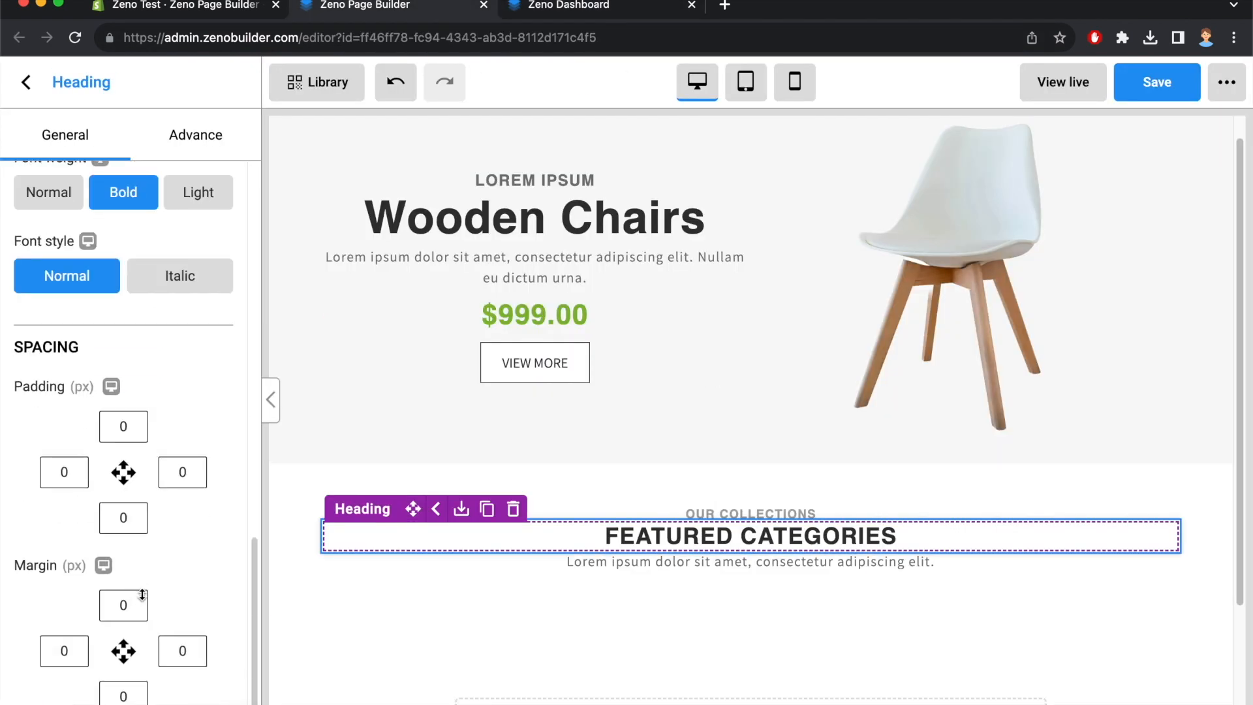
pyautogui.click(135, 612)
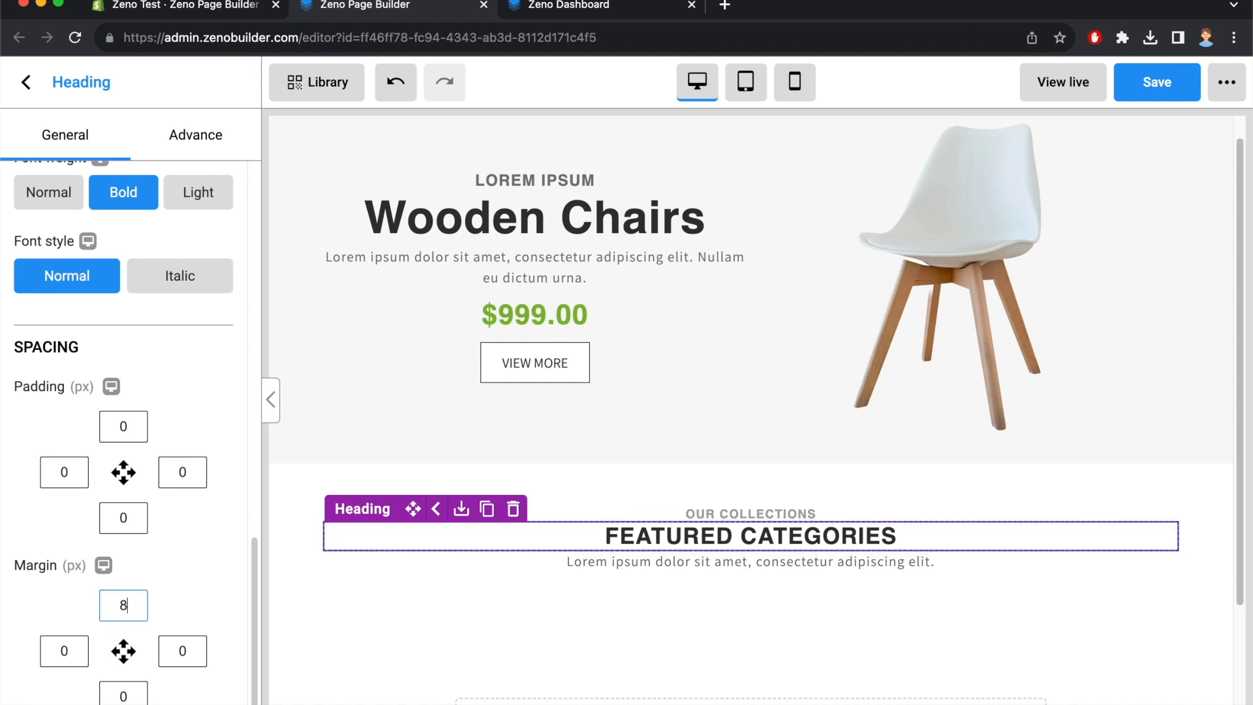
pyautogui.write('8')
pyautogui.click(130, 687)
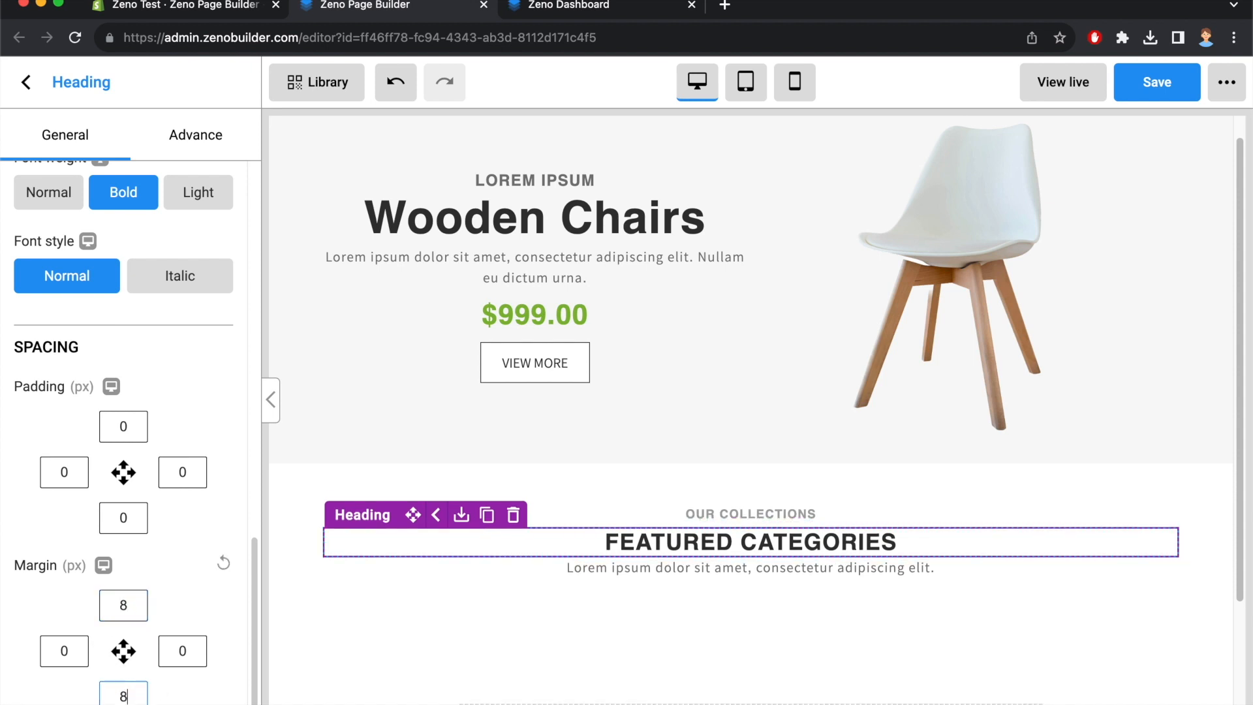
pyautogui.click(511, 634)
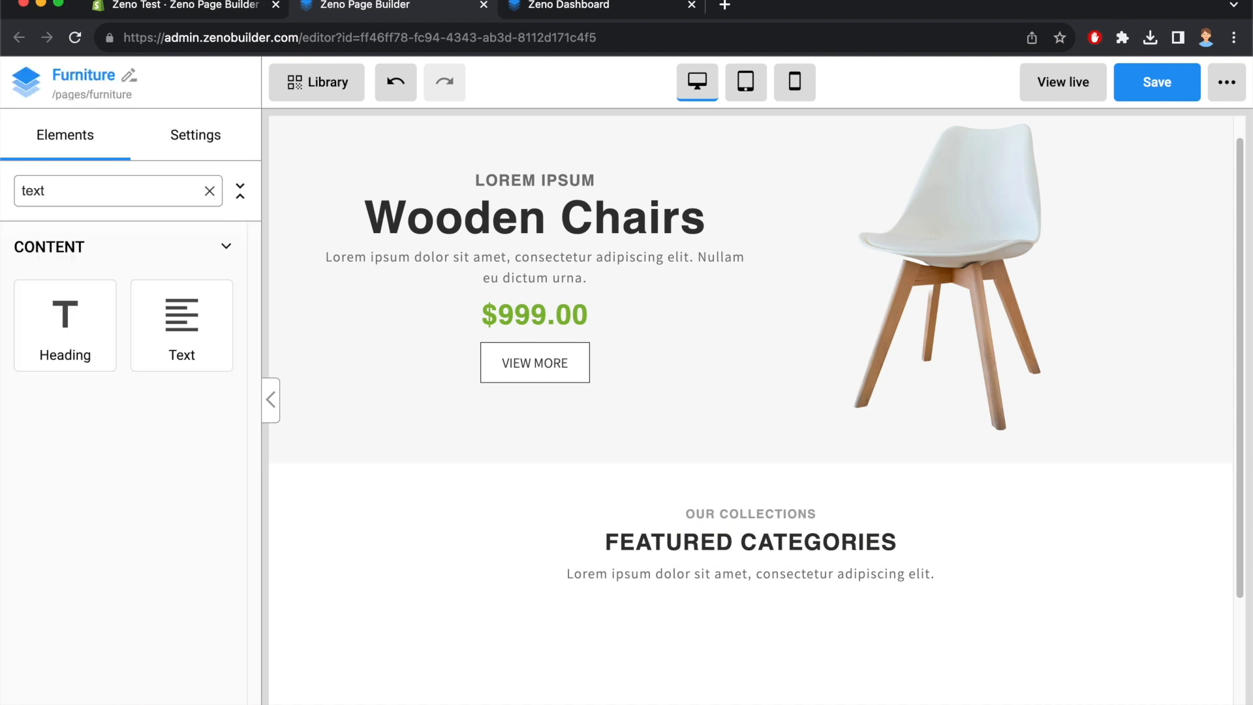
pyautogui.click(591, 11)
pyautogui.scroll(-3, 253, 315)
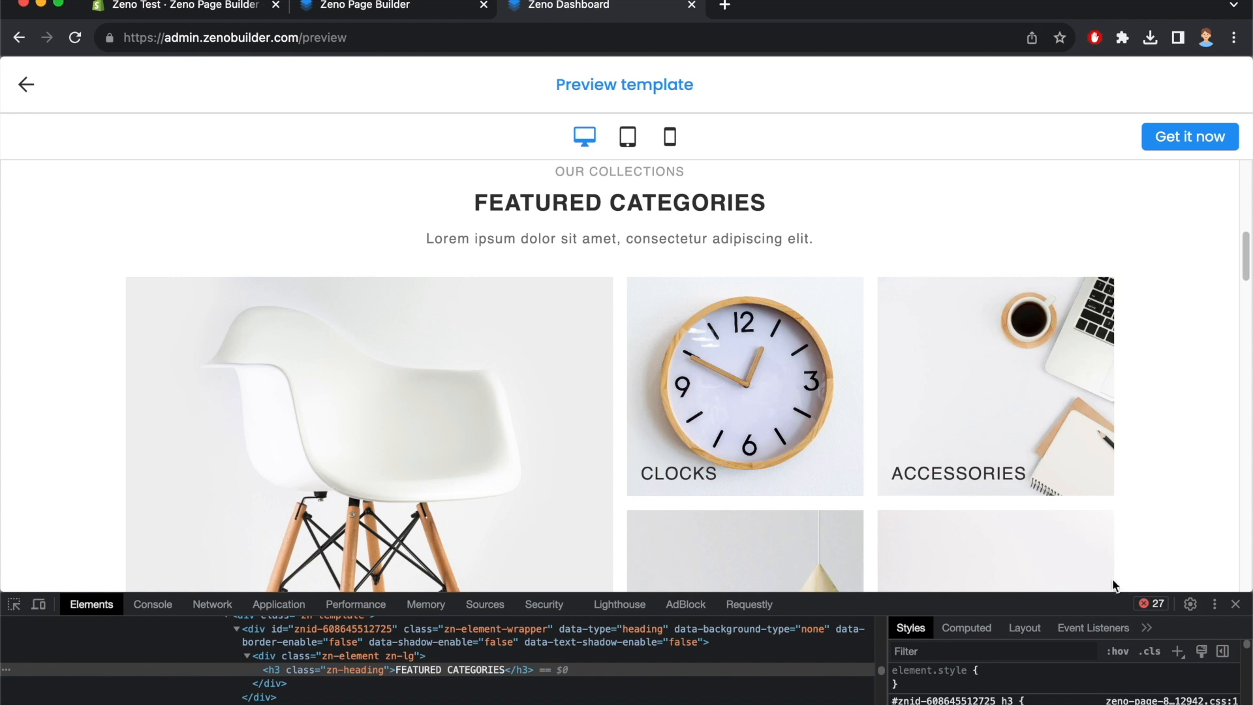
# Add a Row element directly below the description text of the FEATURED CATEGORIES block
pyautogui.click(348, 8)
pyautogui.scroll(-3, 694, 355)
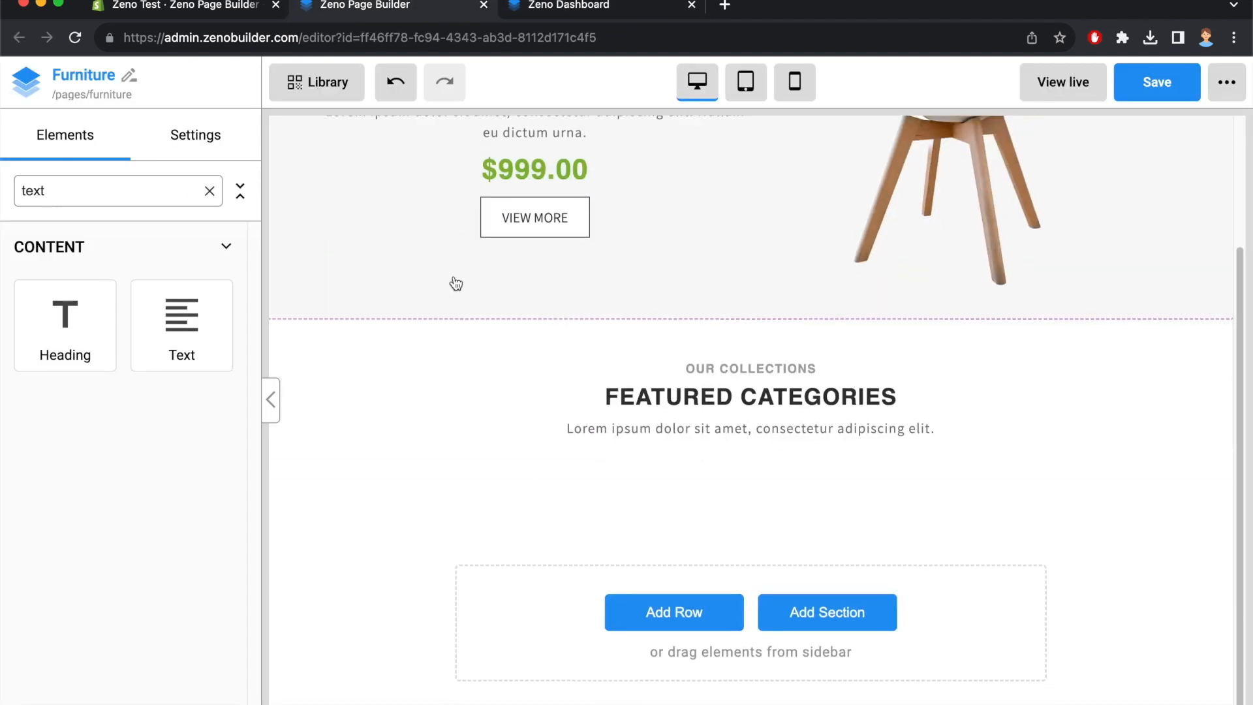
pyautogui.doubleClick(89, 188)
pyautogui.write('row')
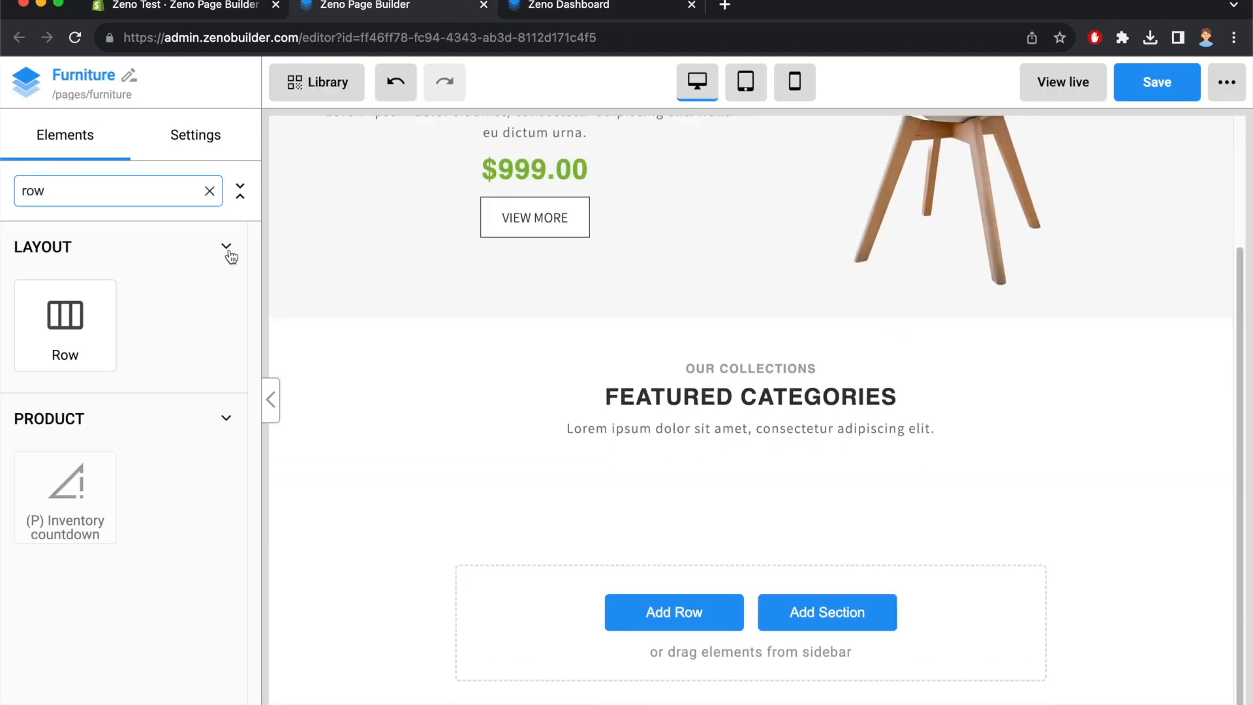
pyautogui.moveTo(65, 320); pyautogui.dragTo(769, 450)
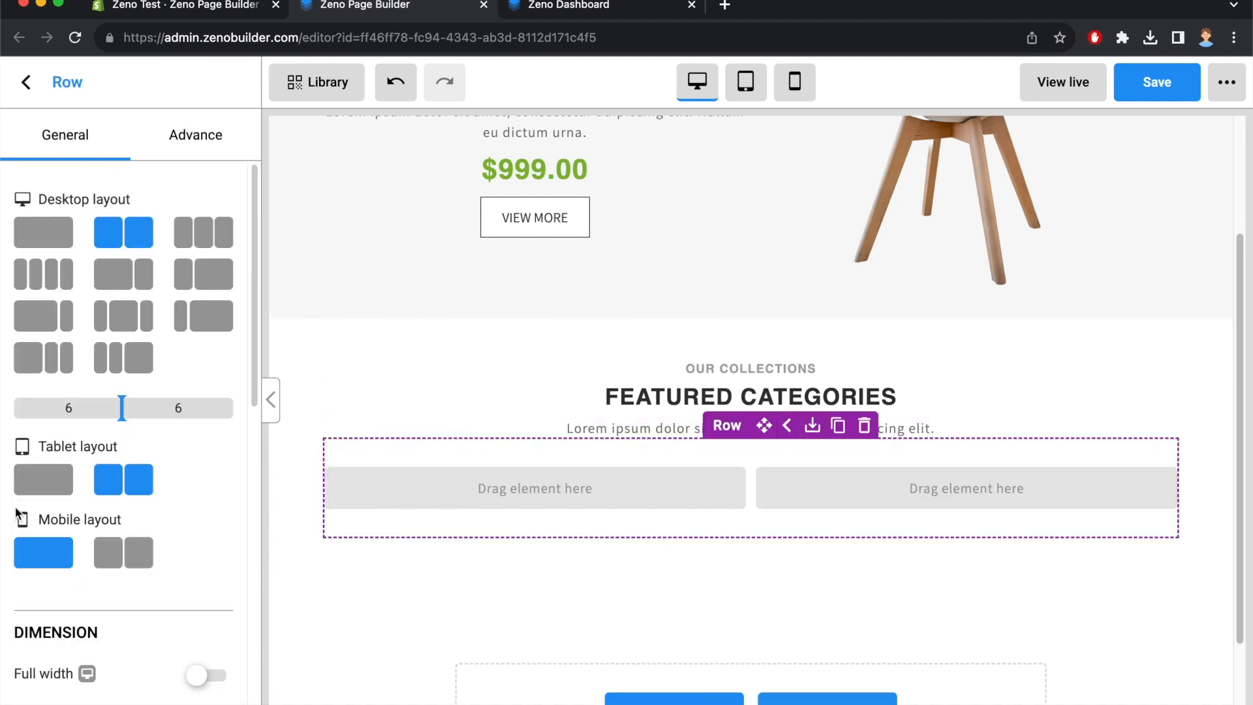
pyautogui.scroll(-1, 16, 508)
# Check the template's category grid and divide the new row into three columns with desktop widths 6, 3 and 3
pyautogui.click(558, 10)
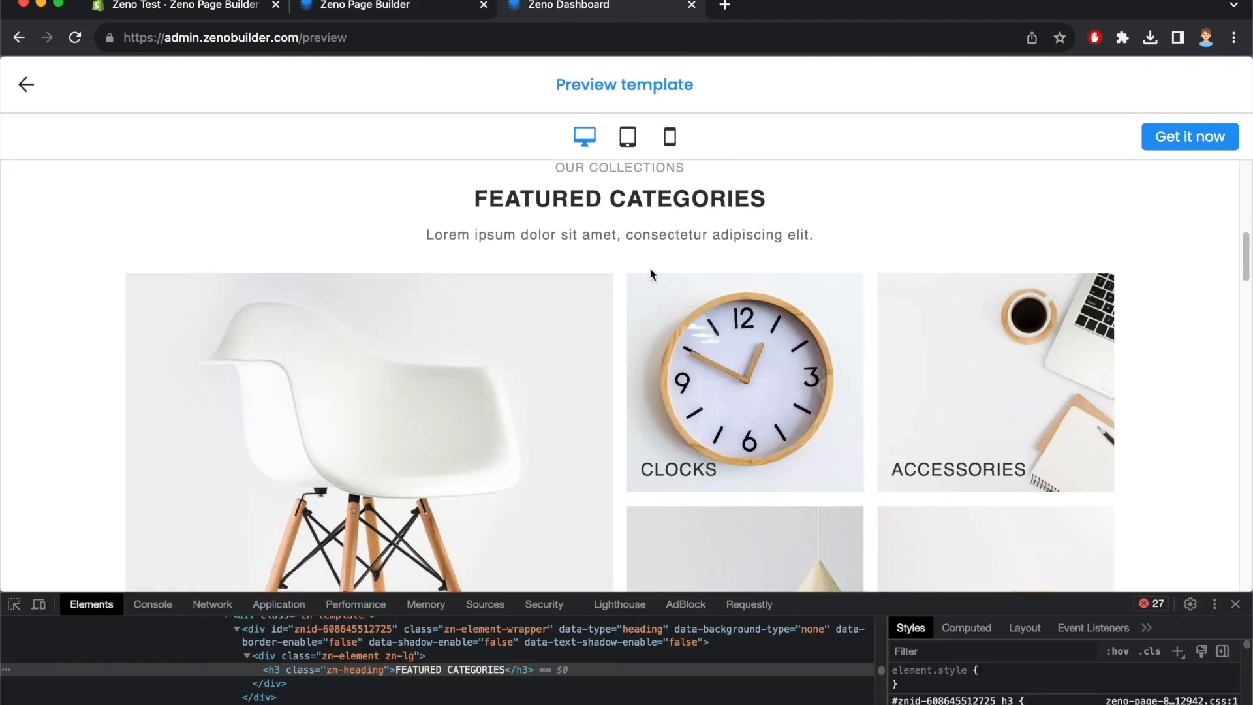
pyautogui.click(377, 9)
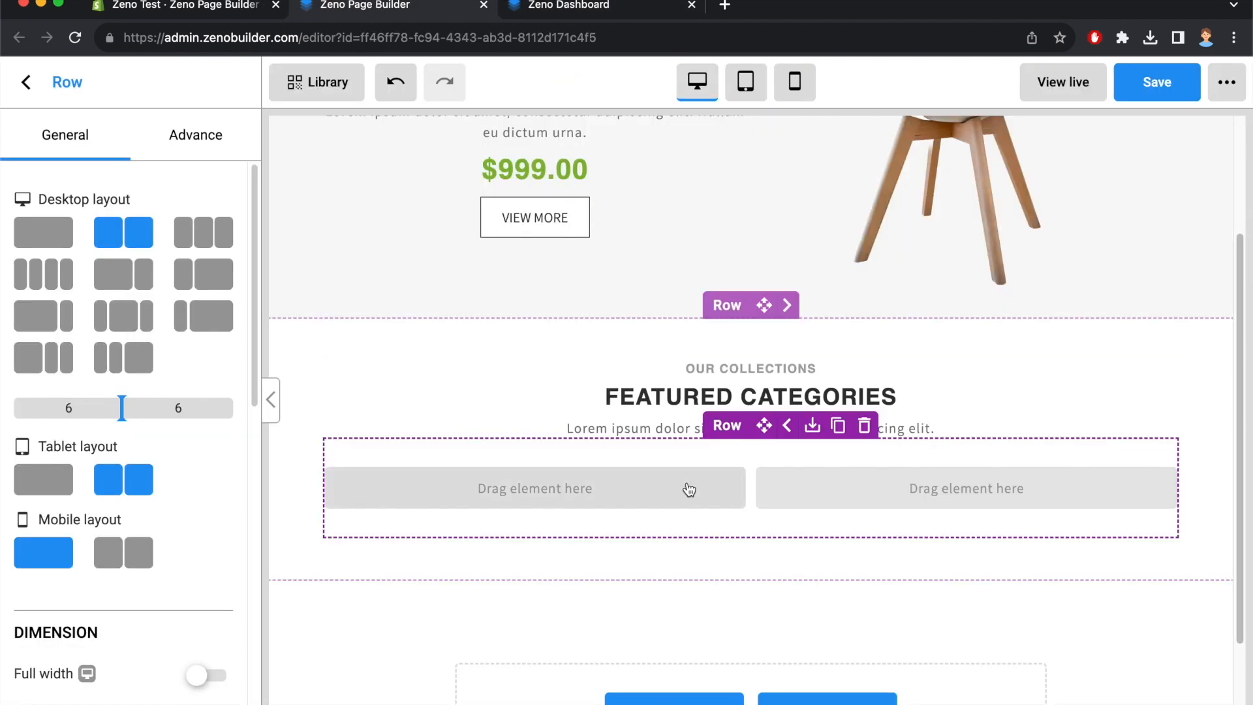
pyautogui.click(218, 241)
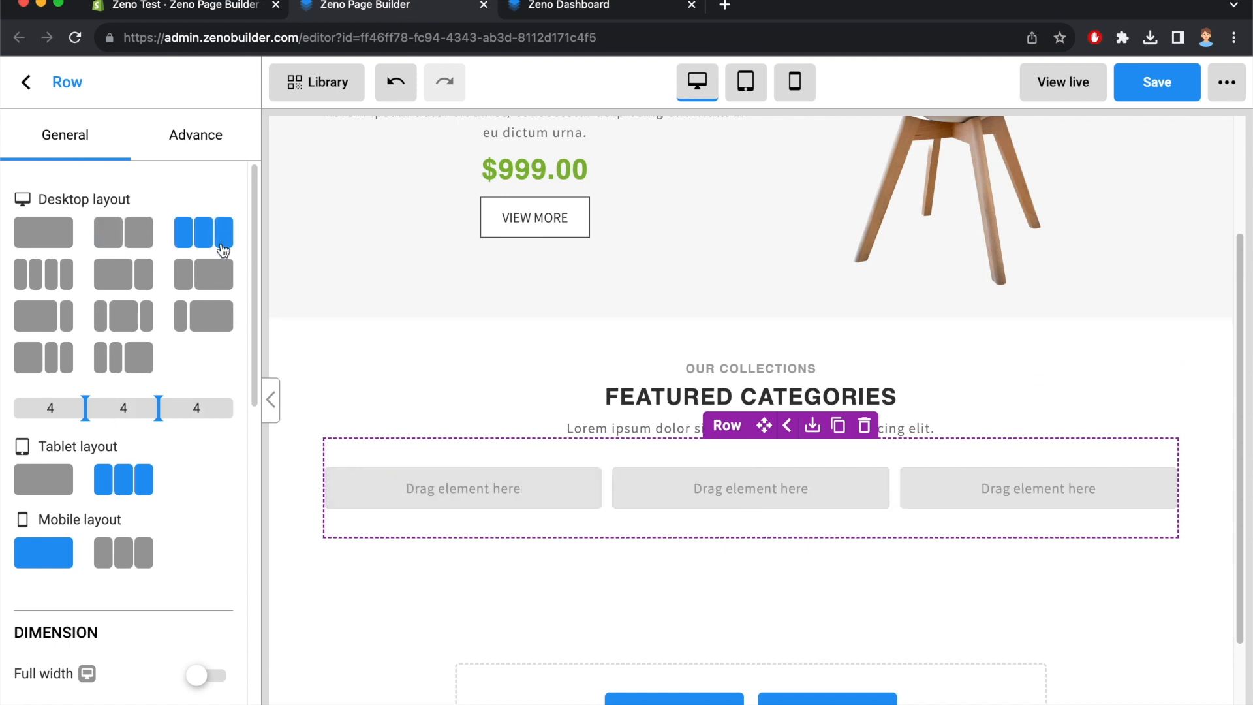
pyautogui.click(630, 16)
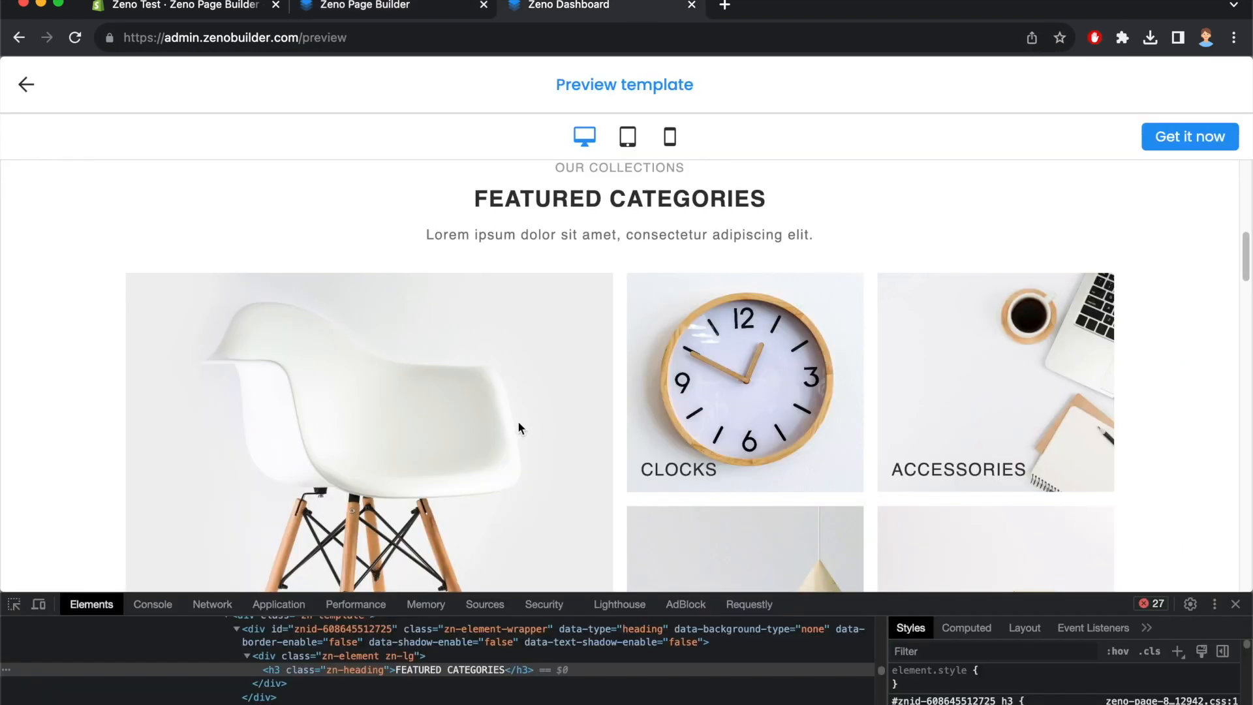
pyautogui.click(377, 9)
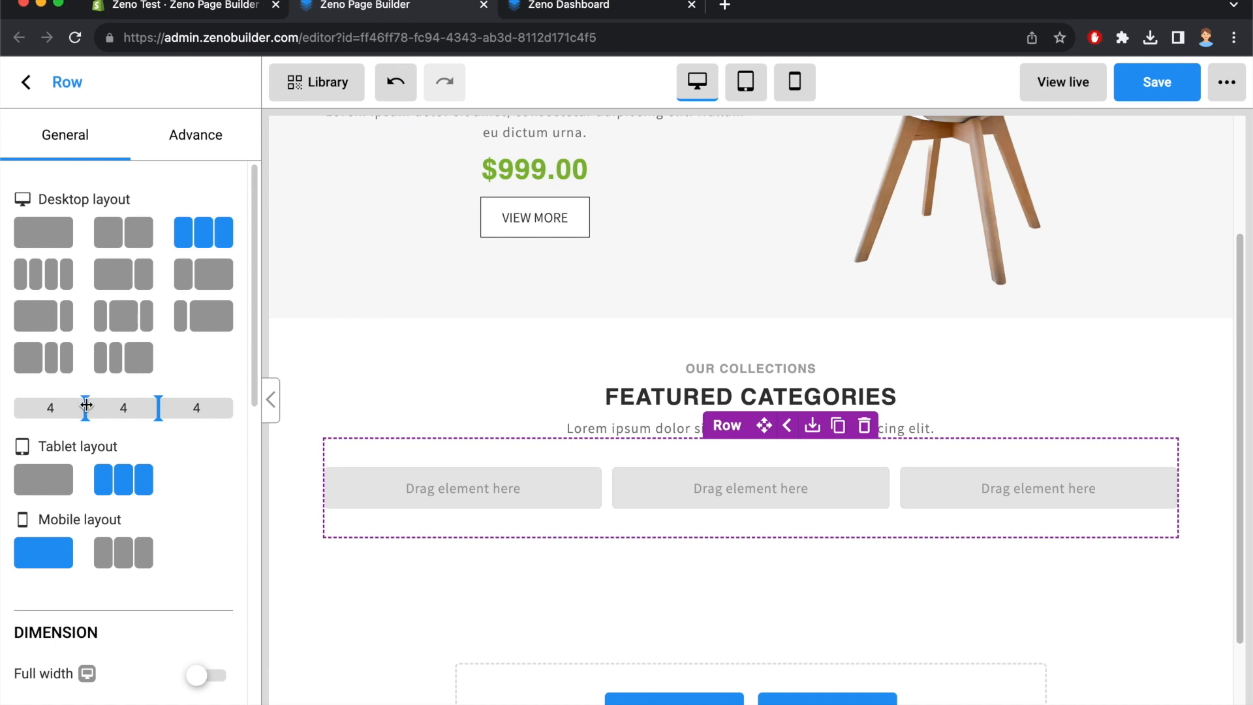
pyautogui.moveTo(109, 406); pyautogui.dragTo(118, 405)
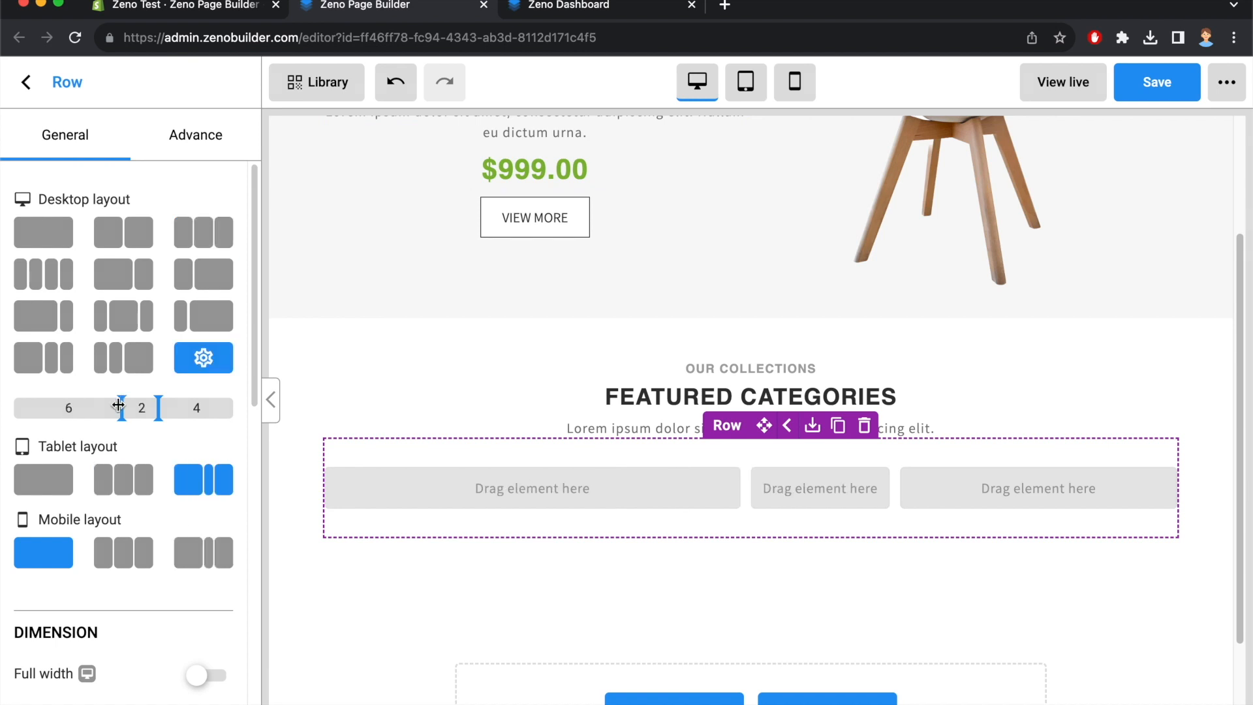
pyautogui.click(591, 12)
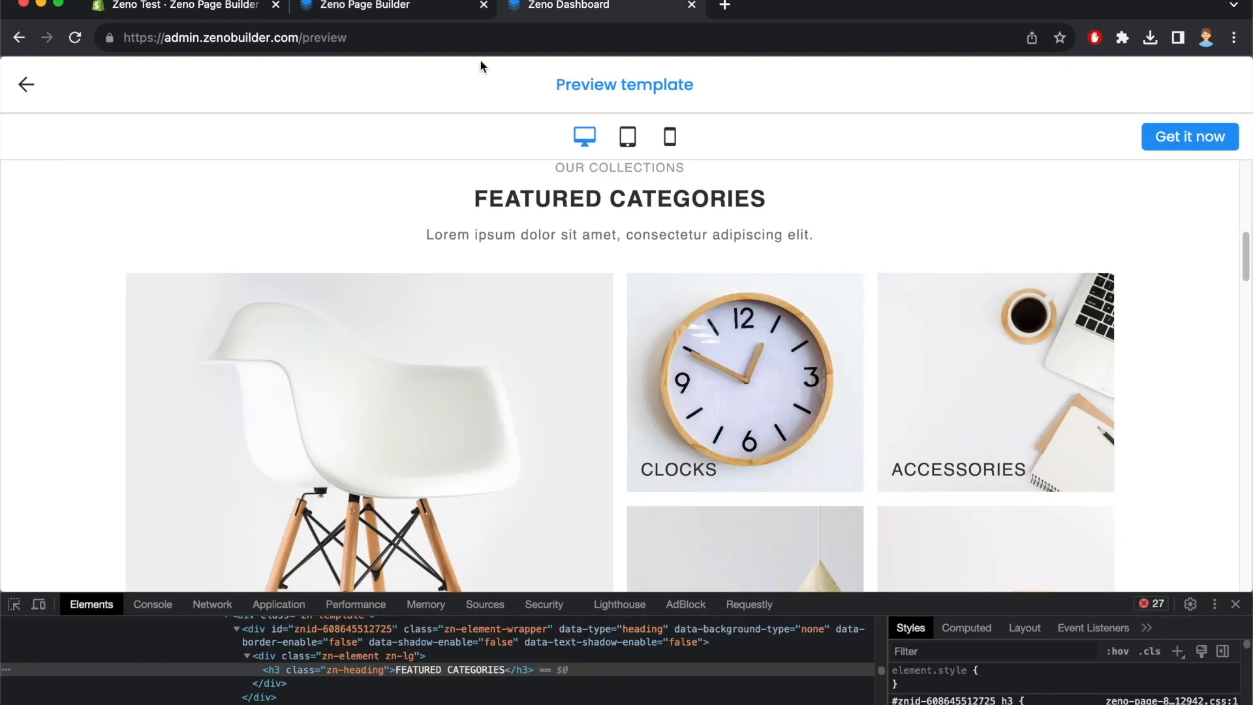
pyautogui.click(421, 12)
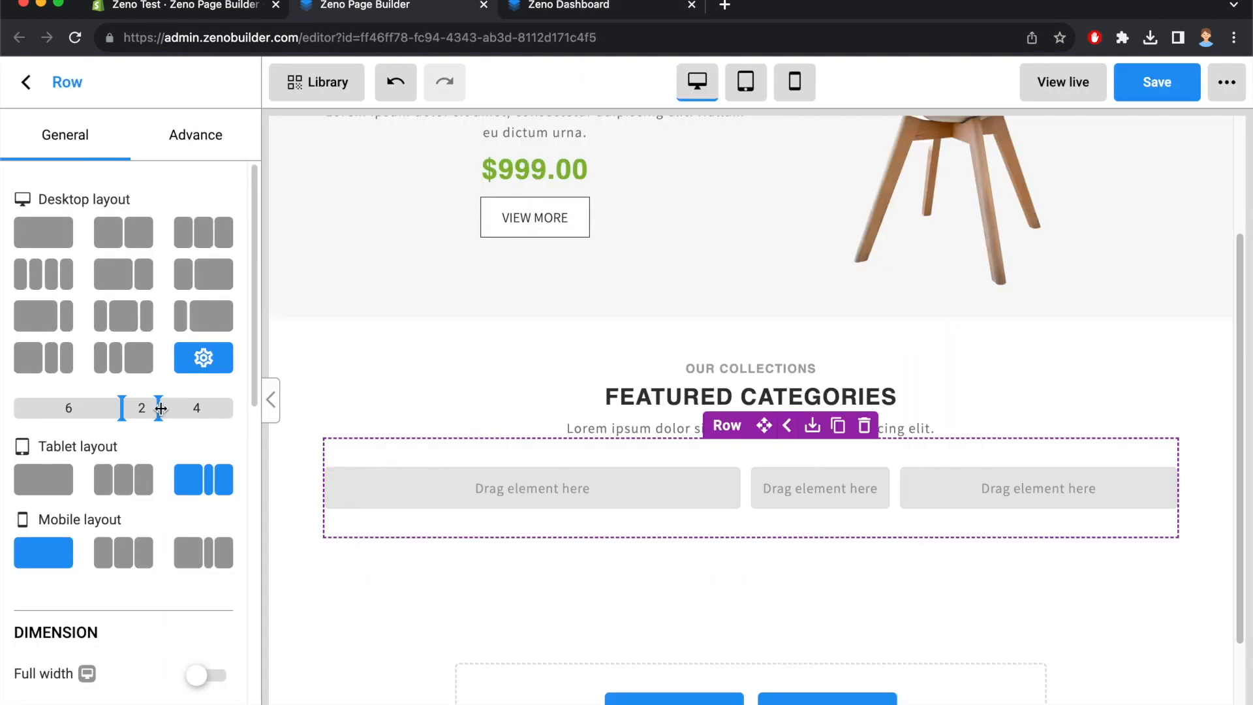
pyautogui.moveTo(170, 409); pyautogui.dragTo(178, 409)
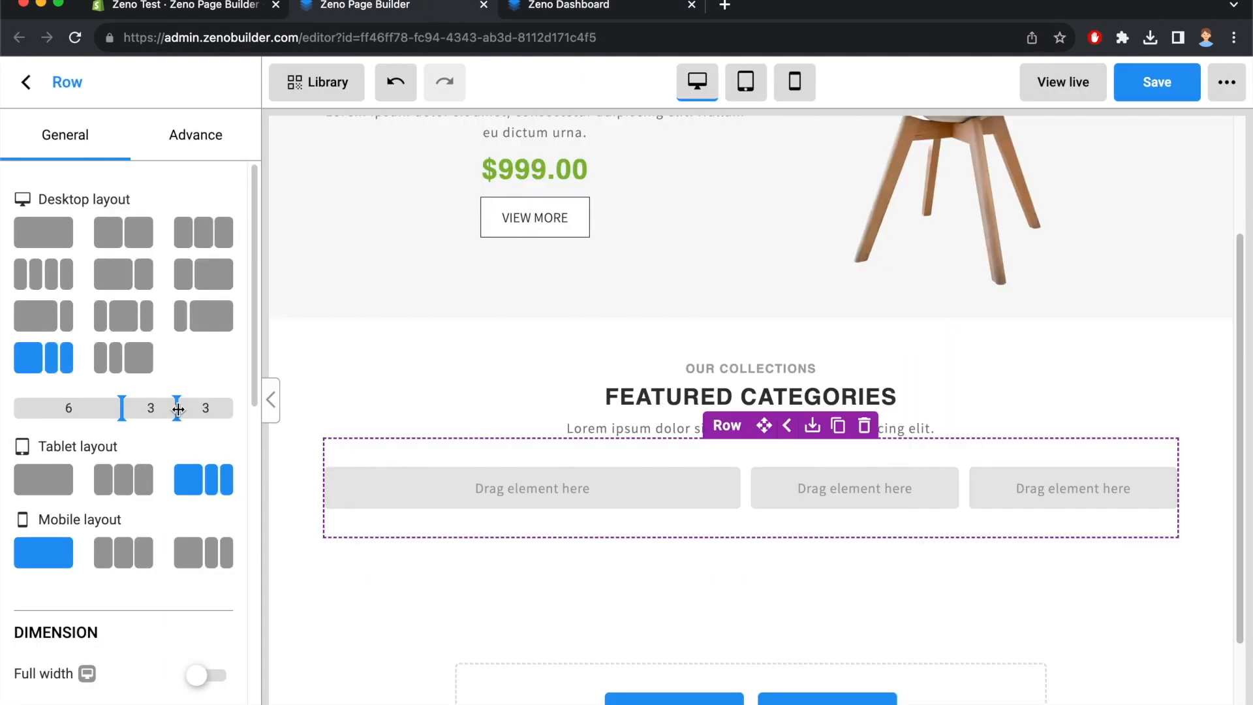
# Review the category tiles in the template preview and add an Image element to the row's widest column
pyautogui.click(653, 12)
pyautogui.scroll(-3, 742, 414)
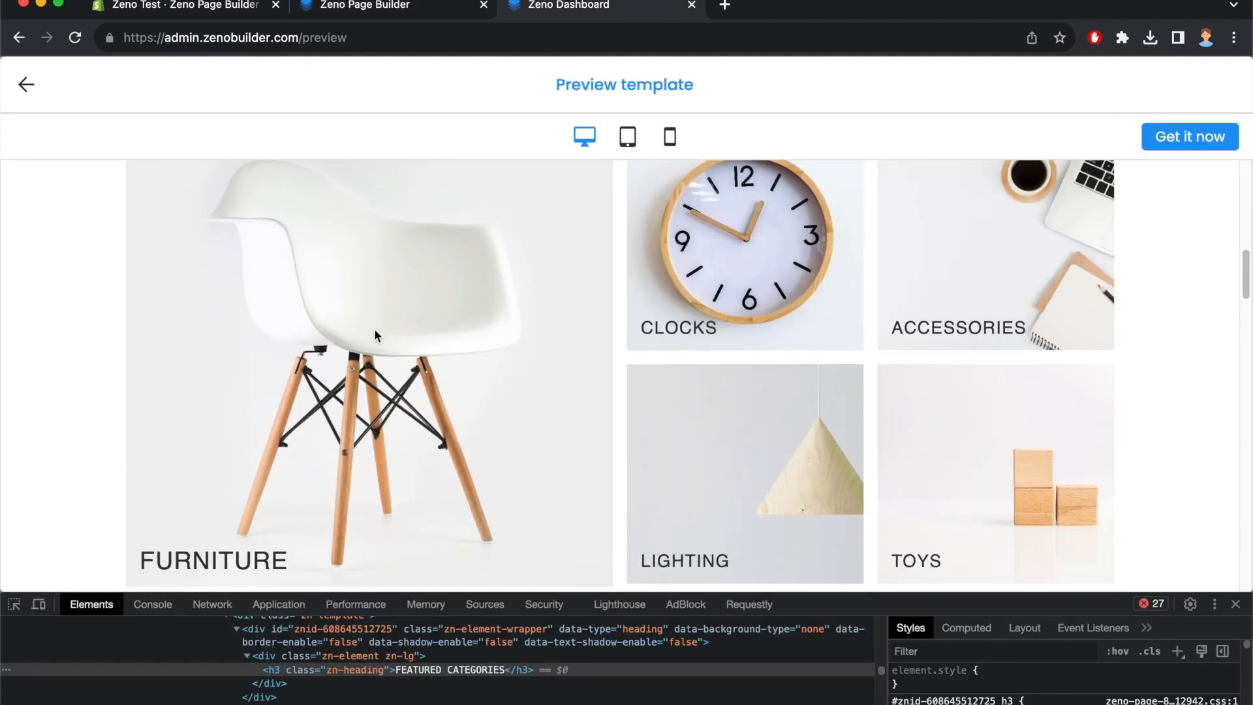
pyautogui.scroll(2, 433, 316)
pyautogui.click(421, 8)
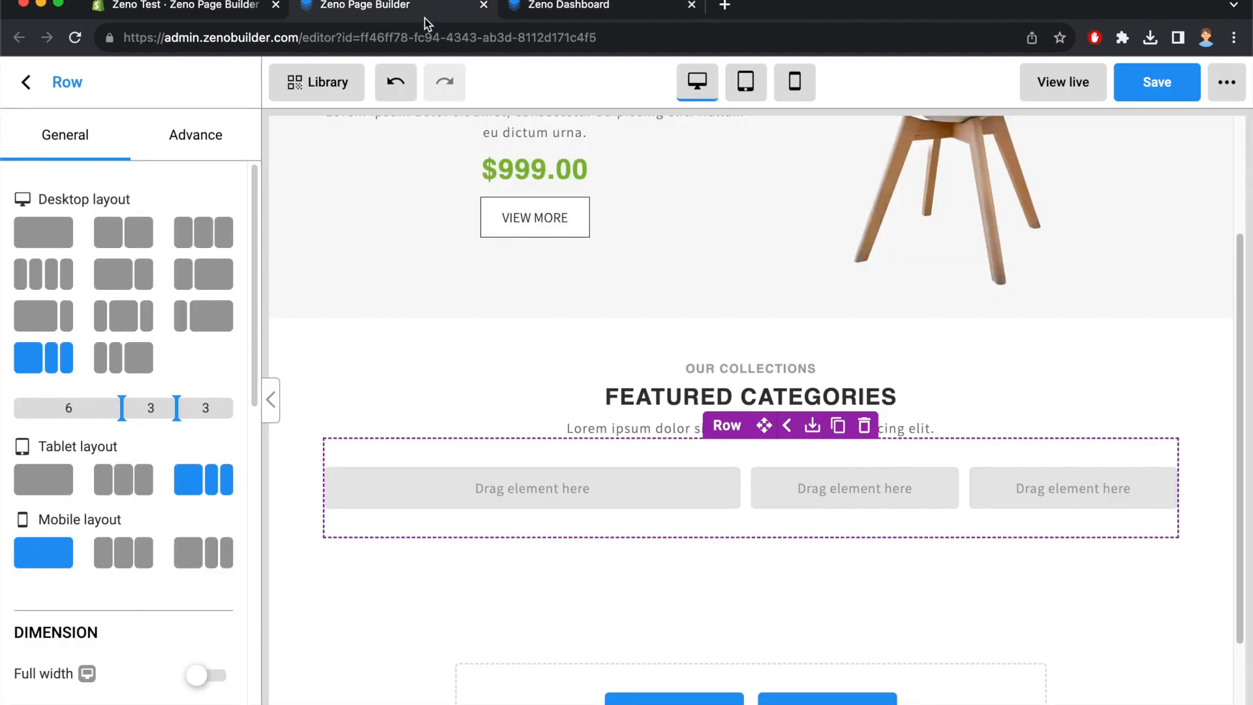
pyautogui.click(29, 86)
pyautogui.doubleClick(131, 195)
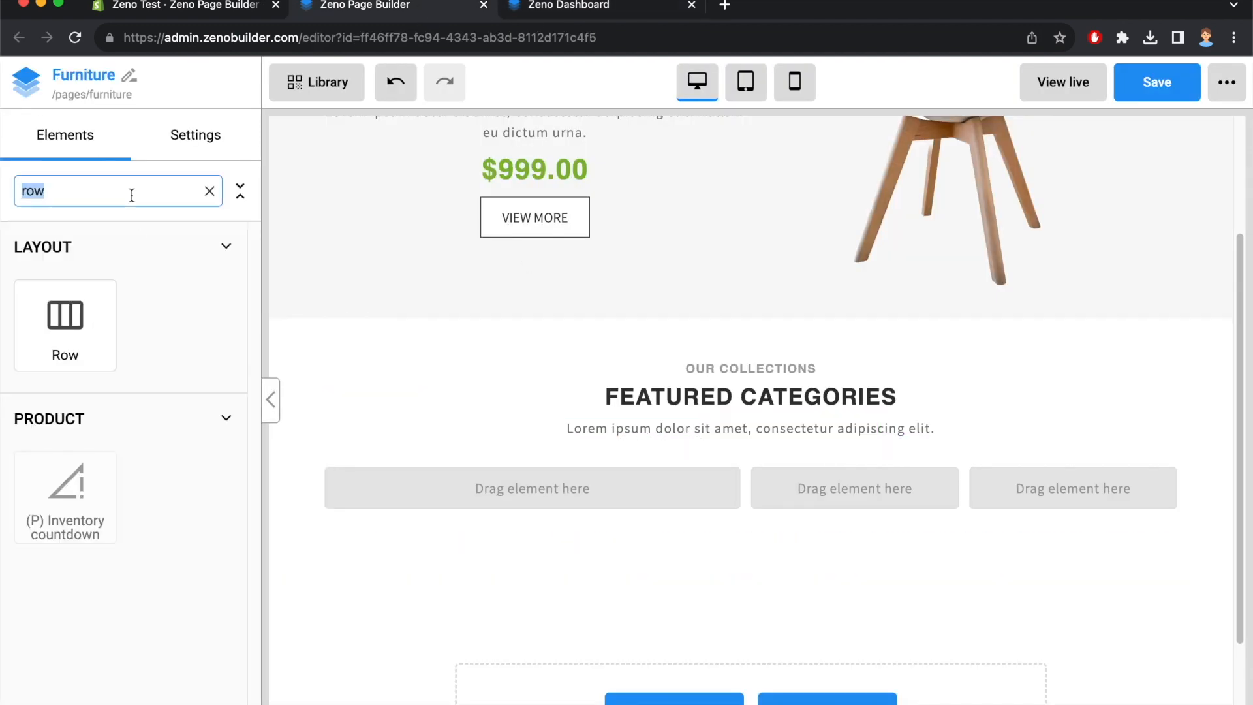
pyautogui.write('imag')
pyautogui.moveTo(135, 481); pyautogui.dragTo(522, 486)
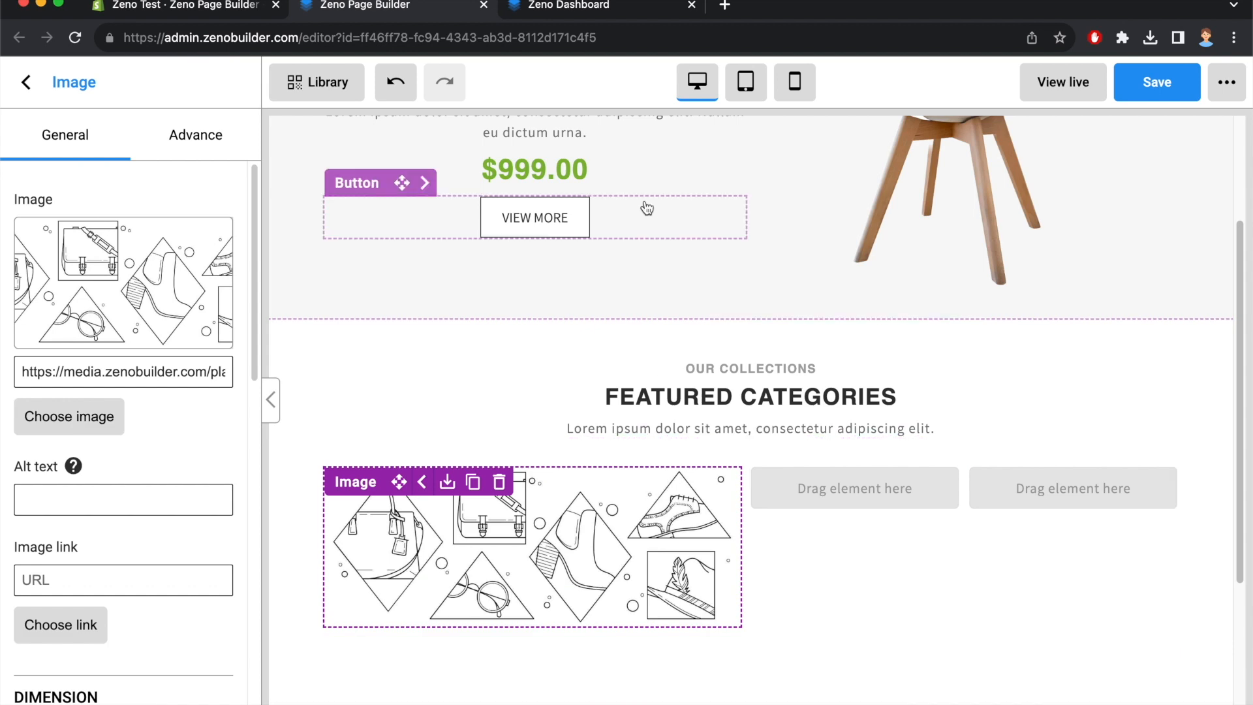
# Replace the placeholder picture with furniture.png uploaded from the Furniture assets folder
pyautogui.click(104, 417)
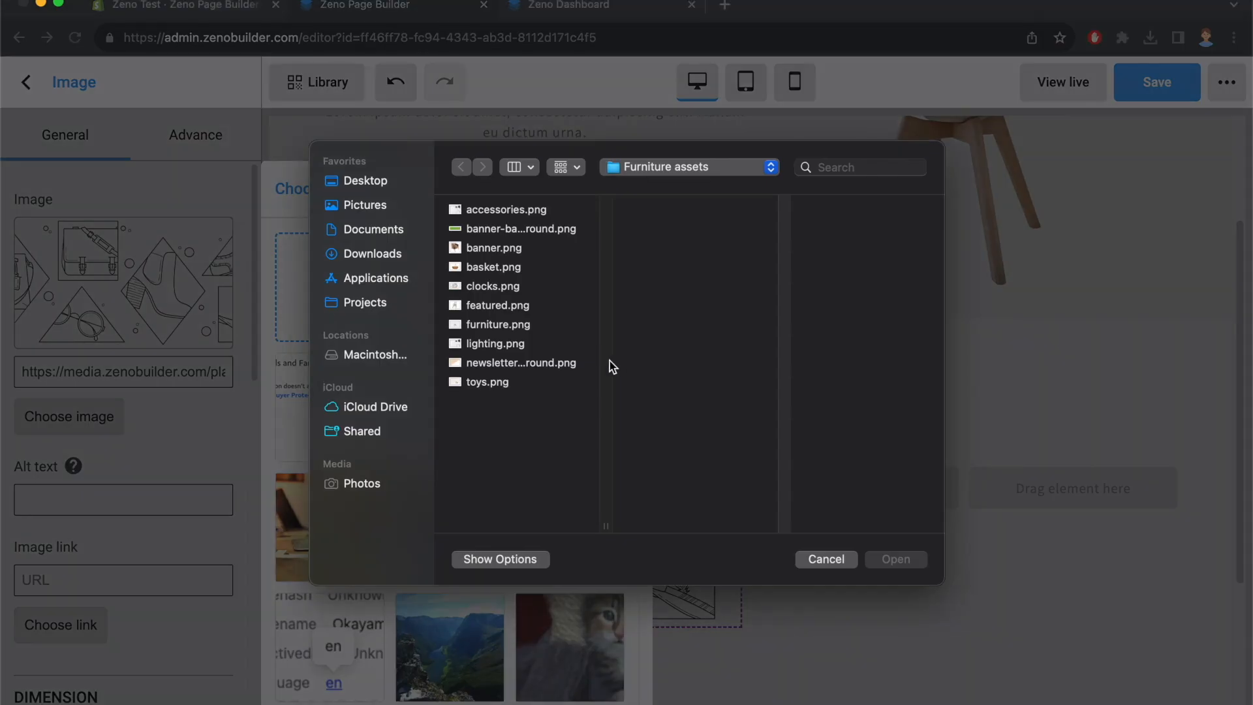
pyautogui.click(509, 210)
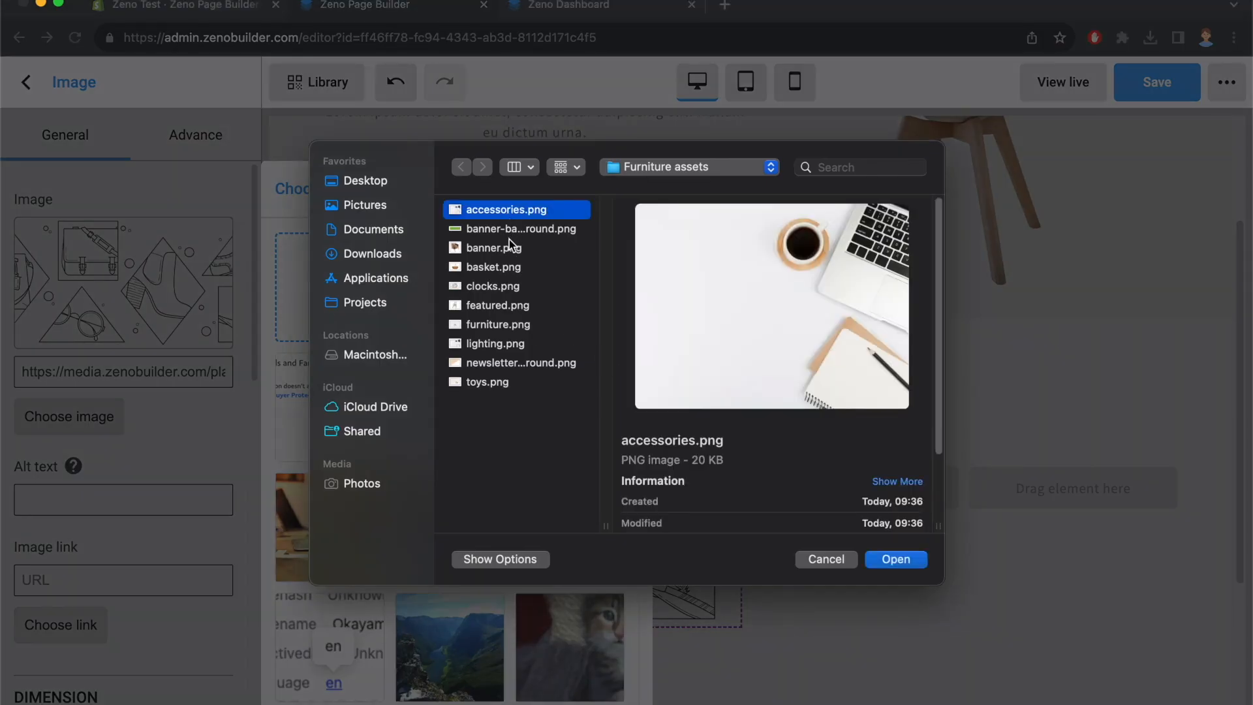
pyautogui.click(501, 305)
pyautogui.click(503, 326)
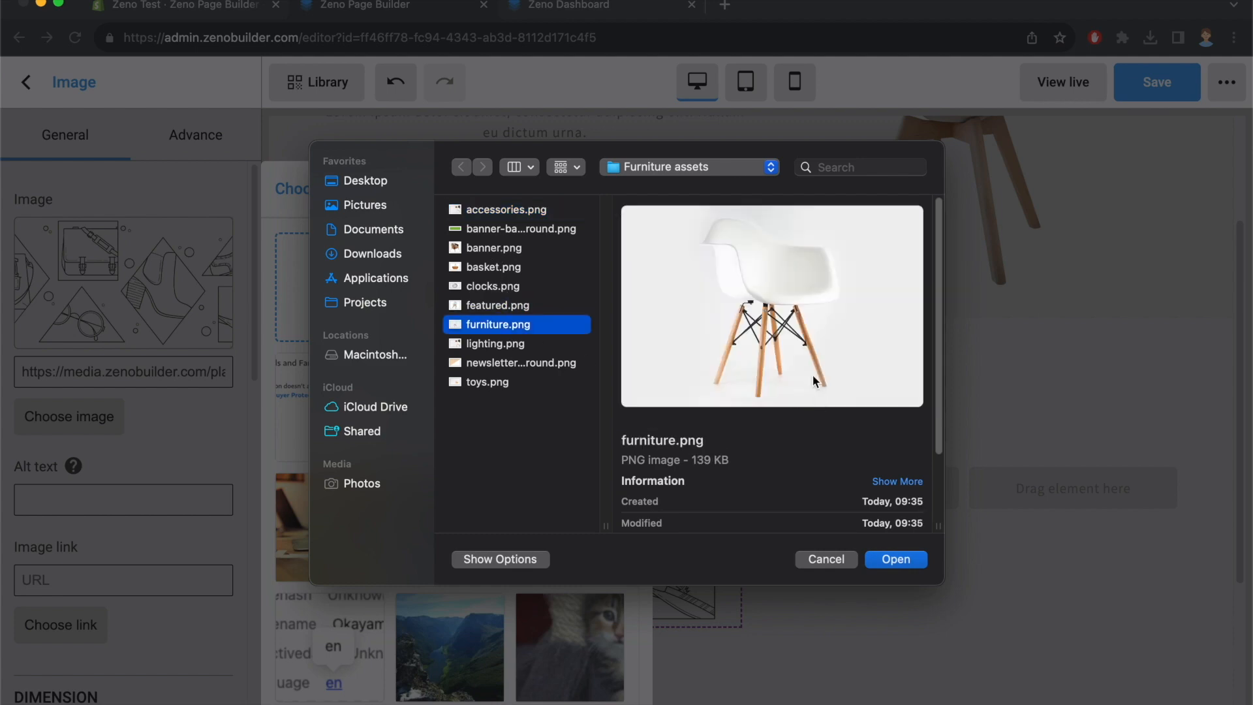
pyautogui.click(896, 560)
pyautogui.click(1077, 236)
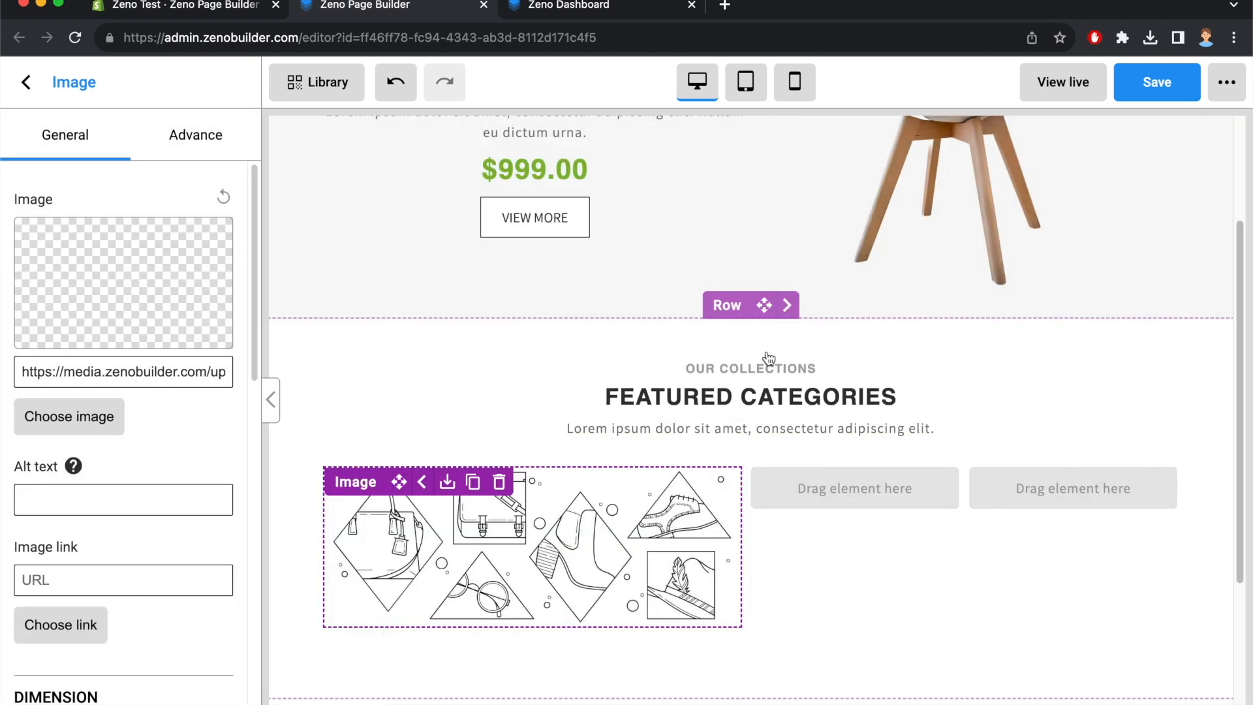
pyautogui.scroll(-5, 764, 344)
pyautogui.scroll(2, 764, 344)
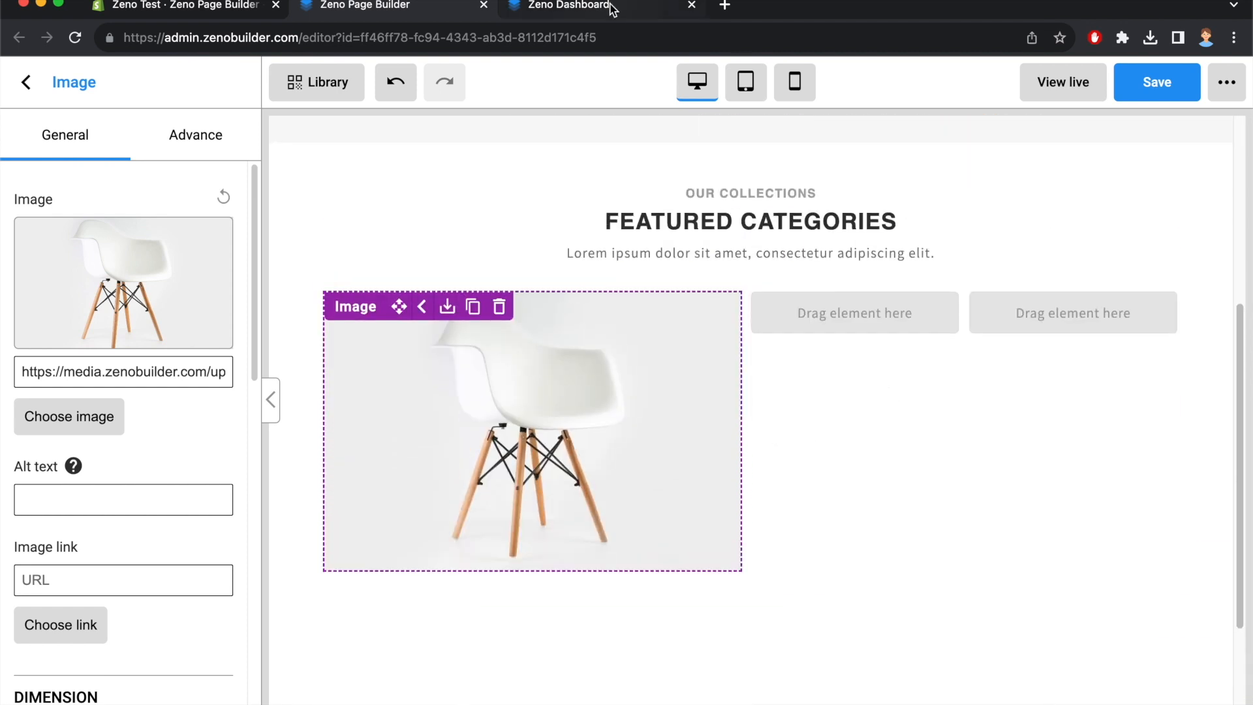
# Examine how the FURNITURE label is placed over the chair image in the template preview
pyautogui.click(568, 5)
pyautogui.scroll(-2, 430, 398)
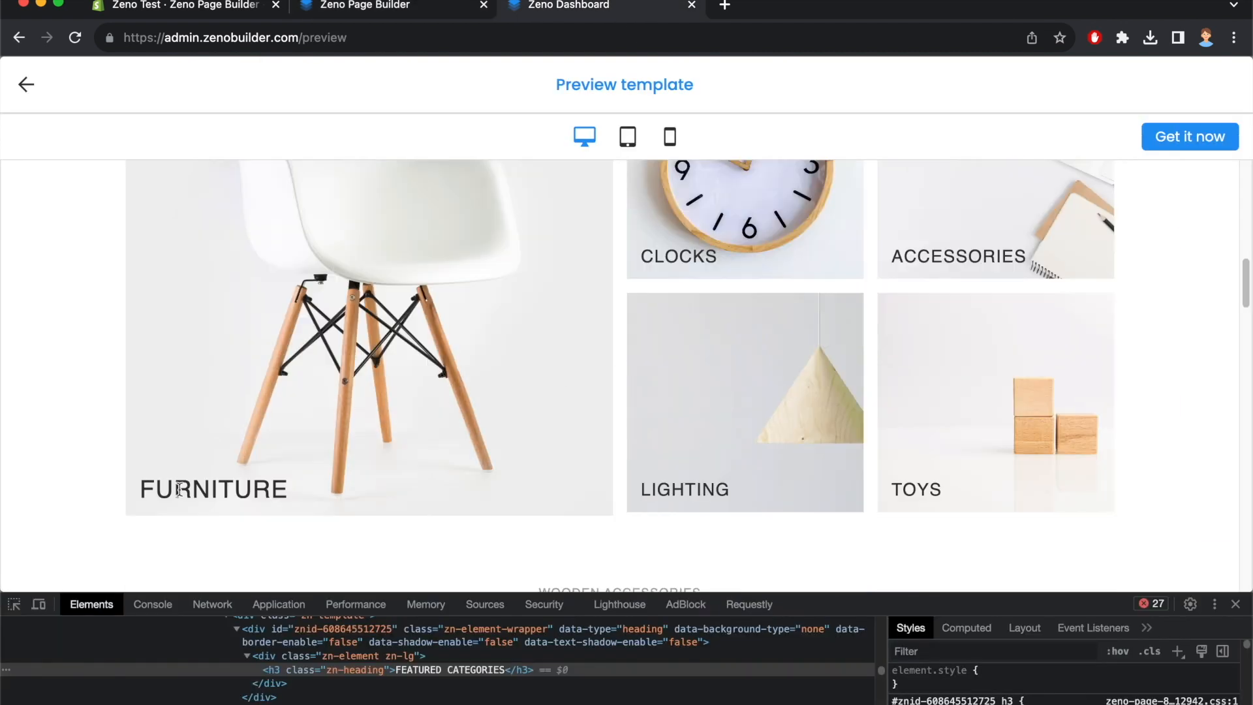
pyautogui.scroll(3, 277, 460)
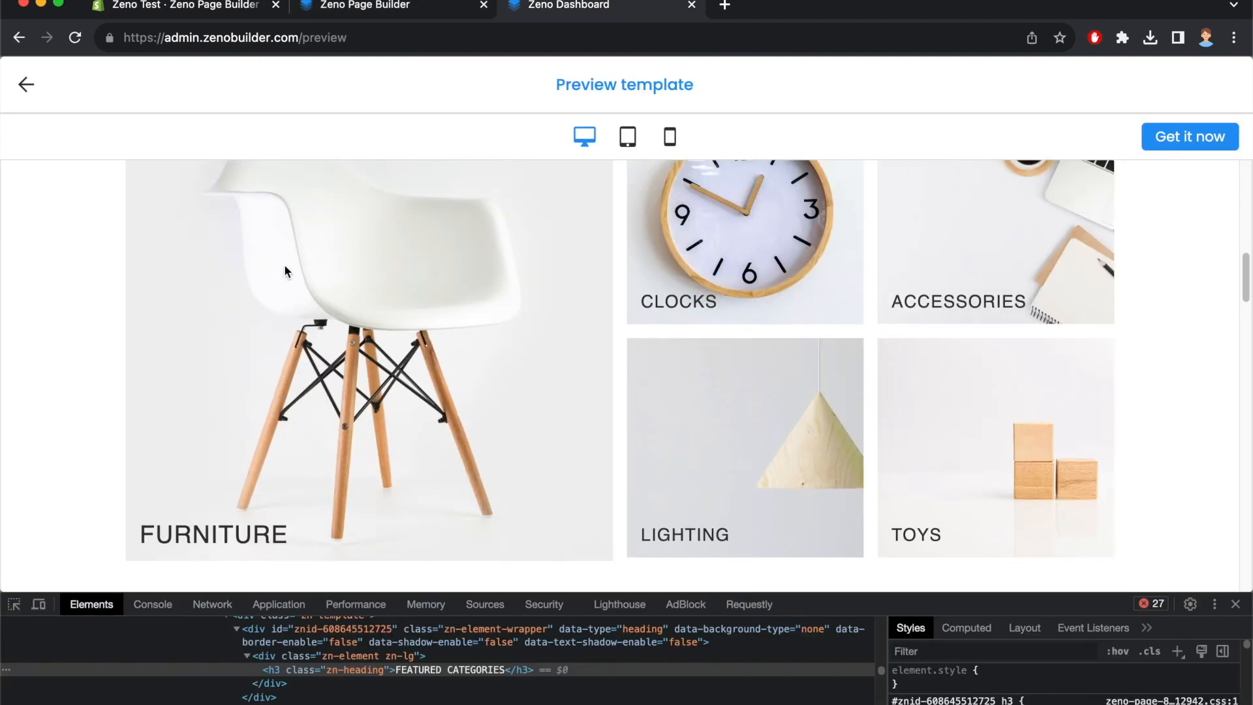
pyautogui.scroll(-3, 285, 363)
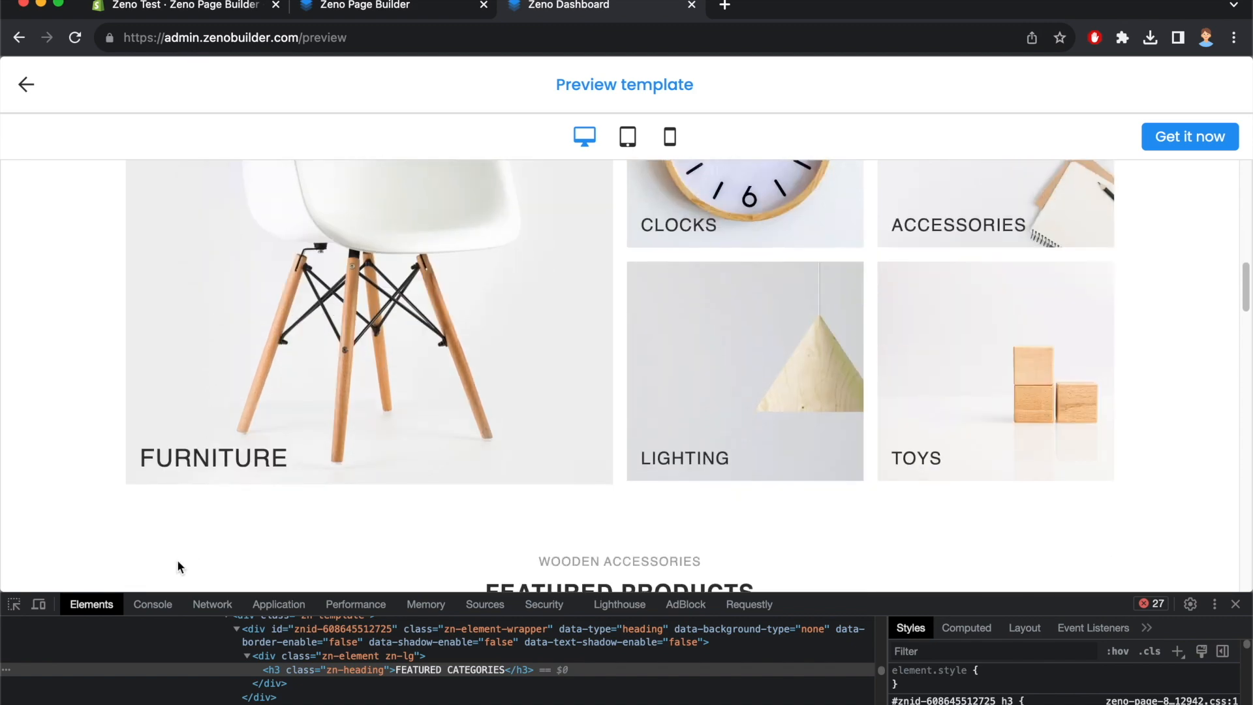
pyautogui.moveTo(141, 455); pyautogui.dragTo(266, 458)
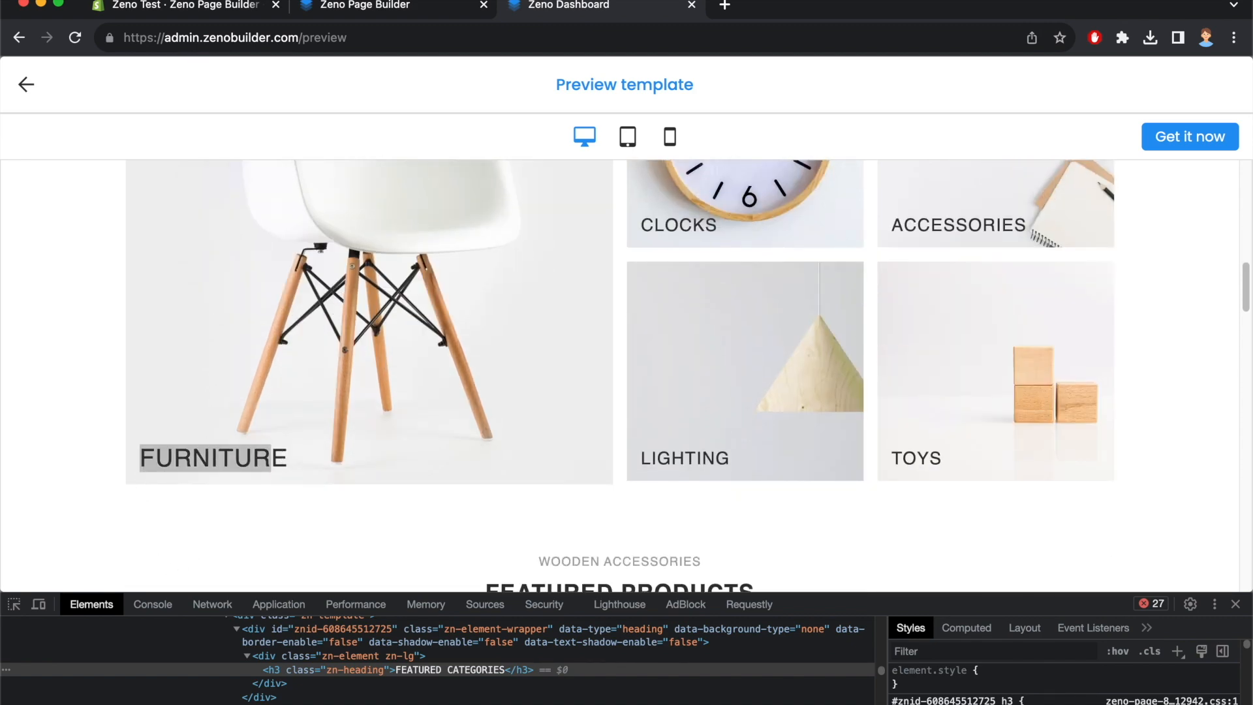
# Add a Banner element above the chair image in the row's widest column, and select the chair image below it
pyautogui.click(386, 8)
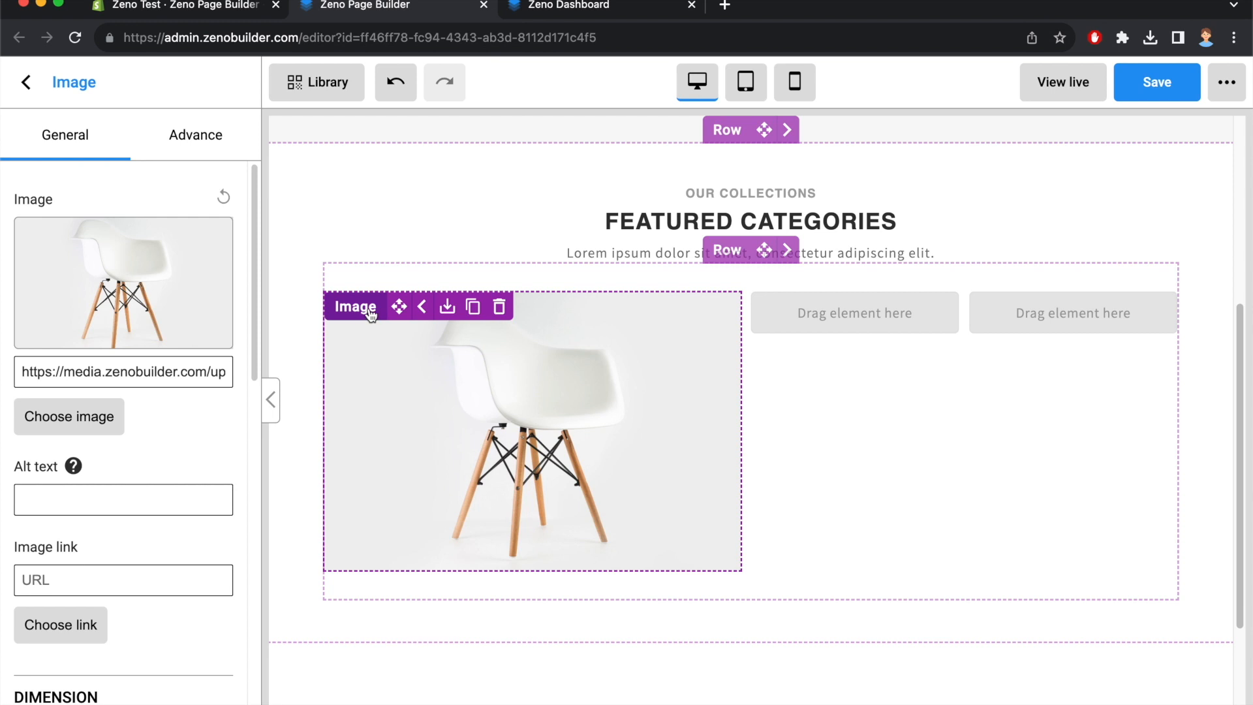
pyautogui.click(29, 84)
pyautogui.doubleClick(106, 189)
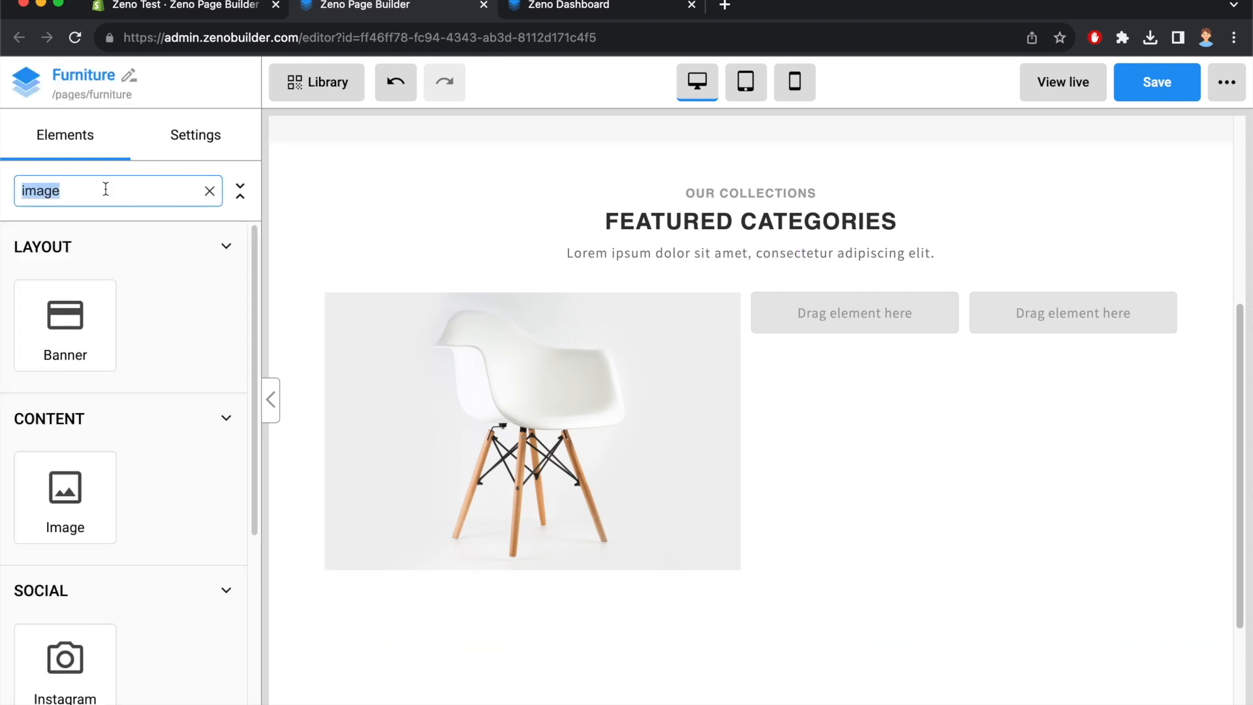
pyautogui.write('bann')
pyautogui.moveTo(55, 330); pyautogui.dragTo(565, 306)
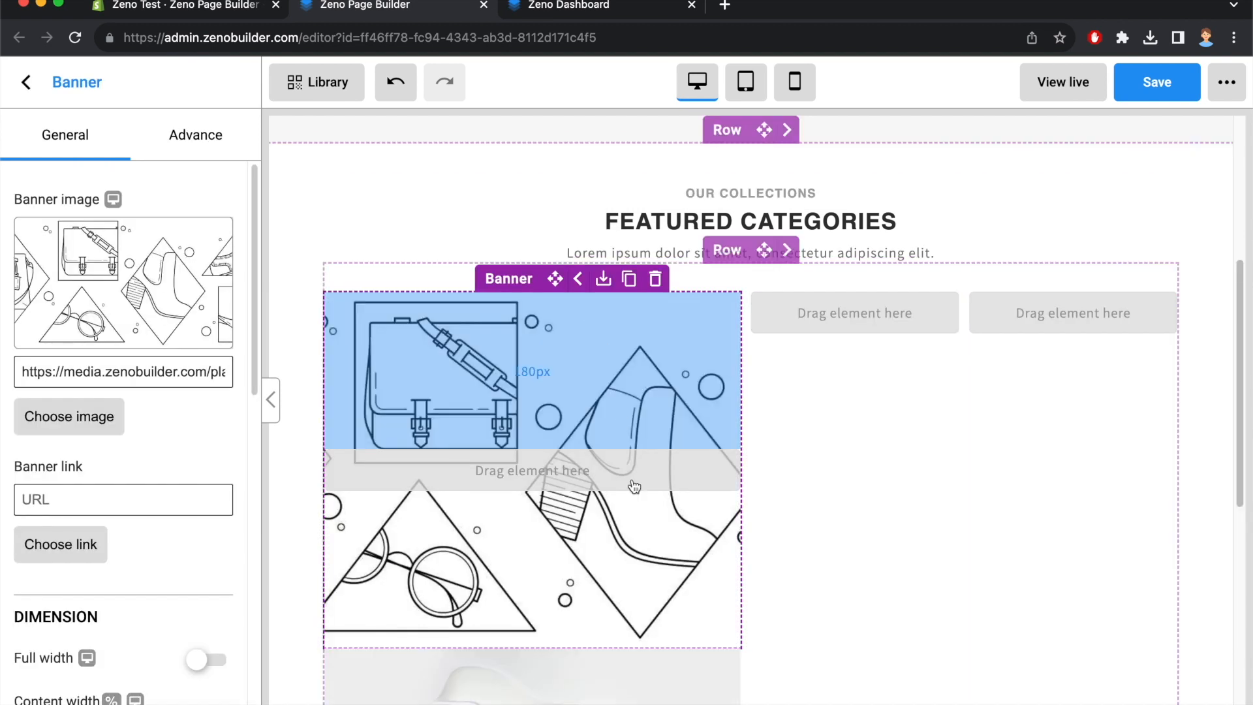
pyautogui.scroll(-3, 561, 339)
pyautogui.scroll(-3, 553, 357)
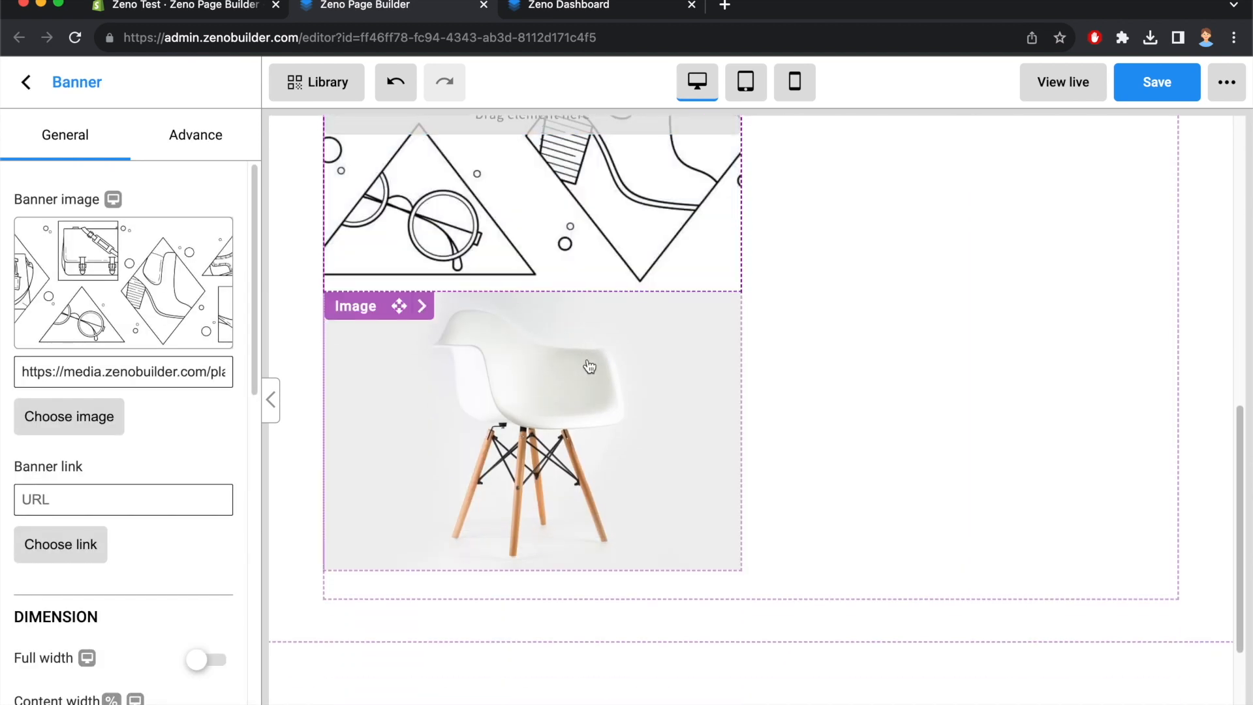
pyautogui.click(528, 381)
pyautogui.scroll(3, 532, 379)
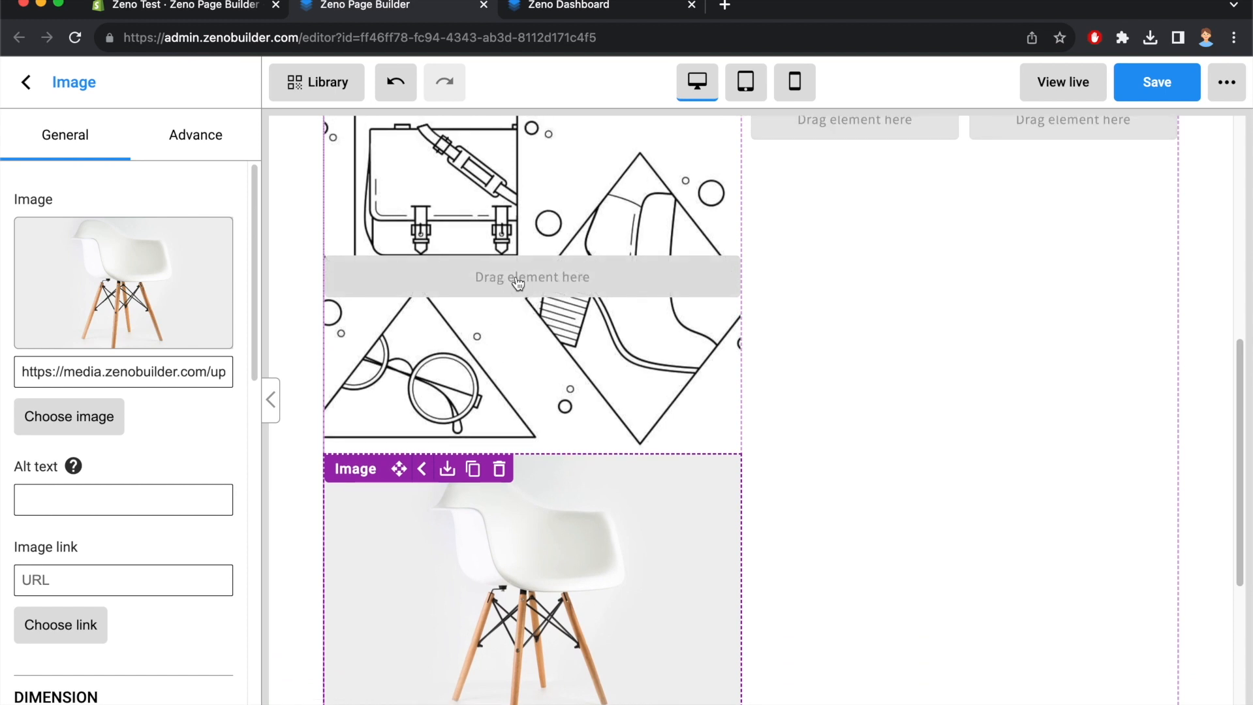
# Delete the standalone chair image below the banner in the row's widest column
pyautogui.scroll(1, 555, 265)
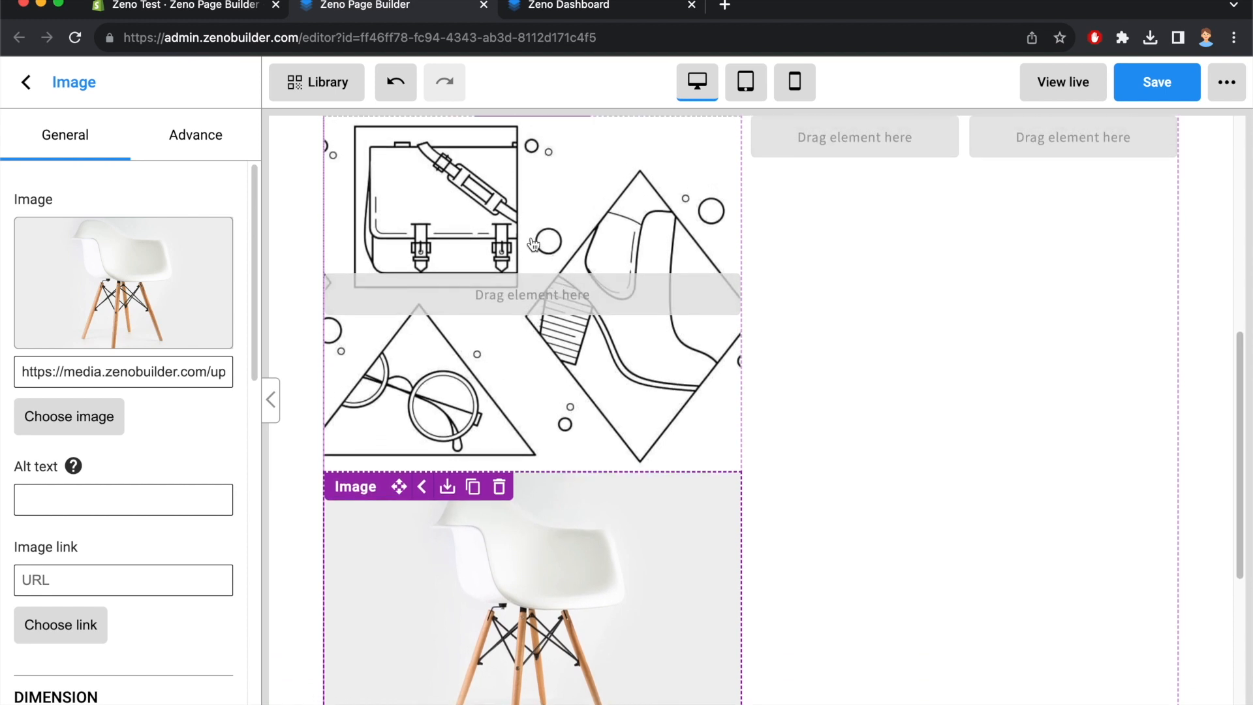
pyautogui.click(527, 326)
pyautogui.click(502, 488)
pyautogui.scroll(2, 522, 479)
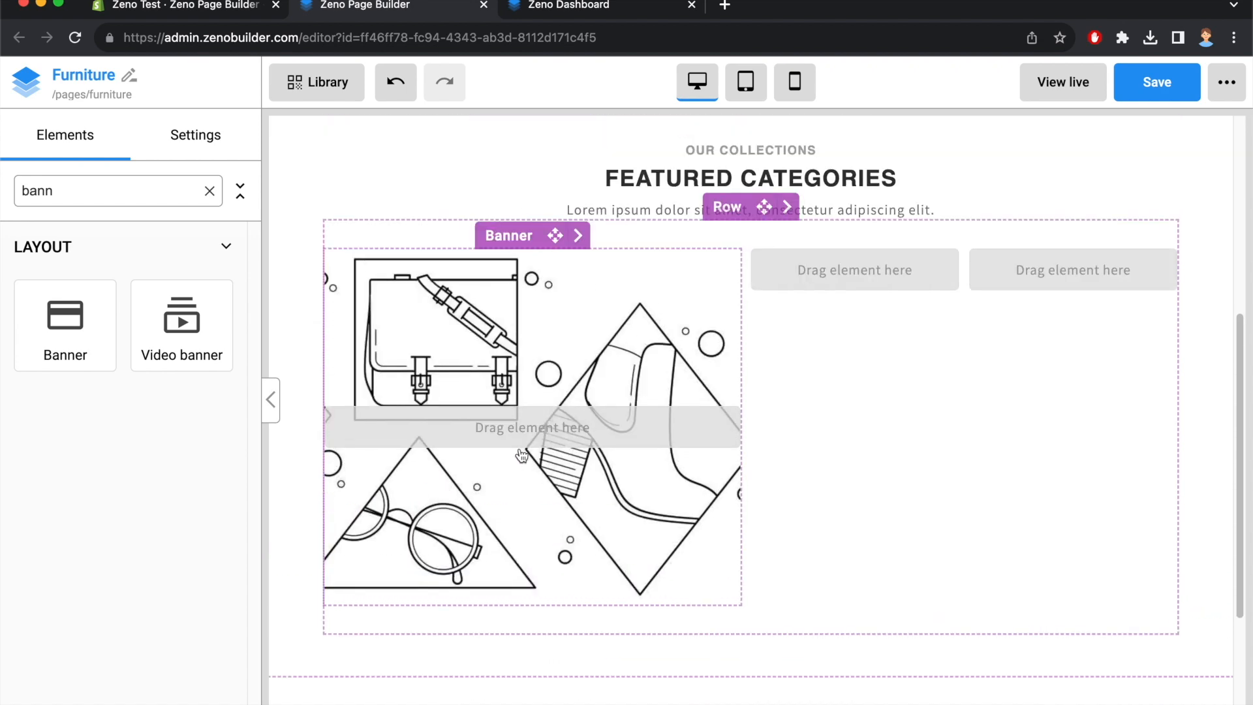
# Set the banner's image to the white chair picture already uploaded to the image library
pyautogui.click(476, 350)
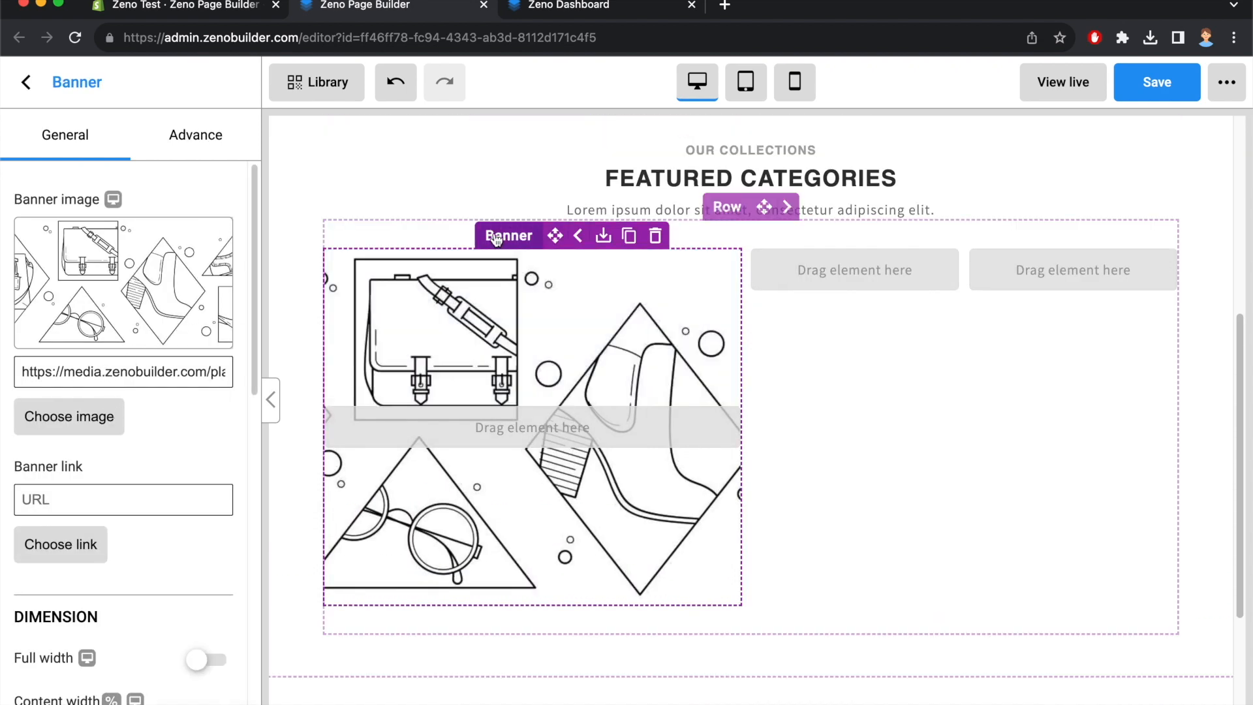
pyautogui.click(88, 421)
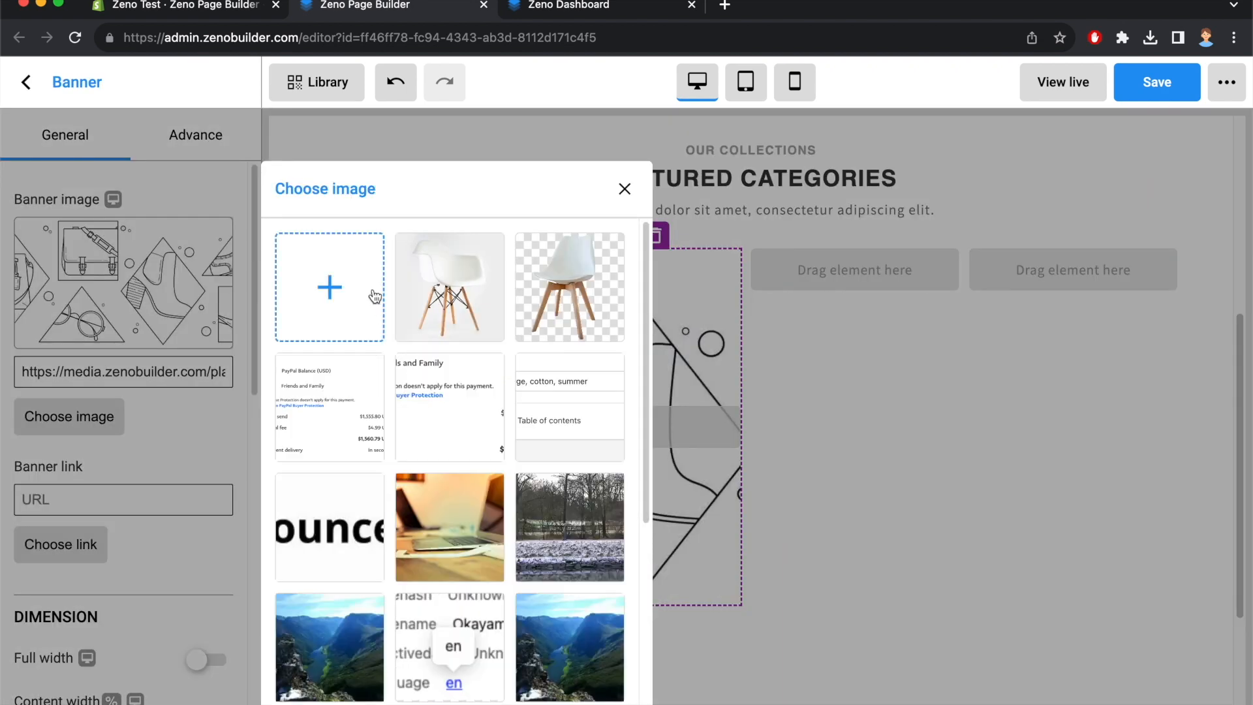
pyautogui.click(458, 301)
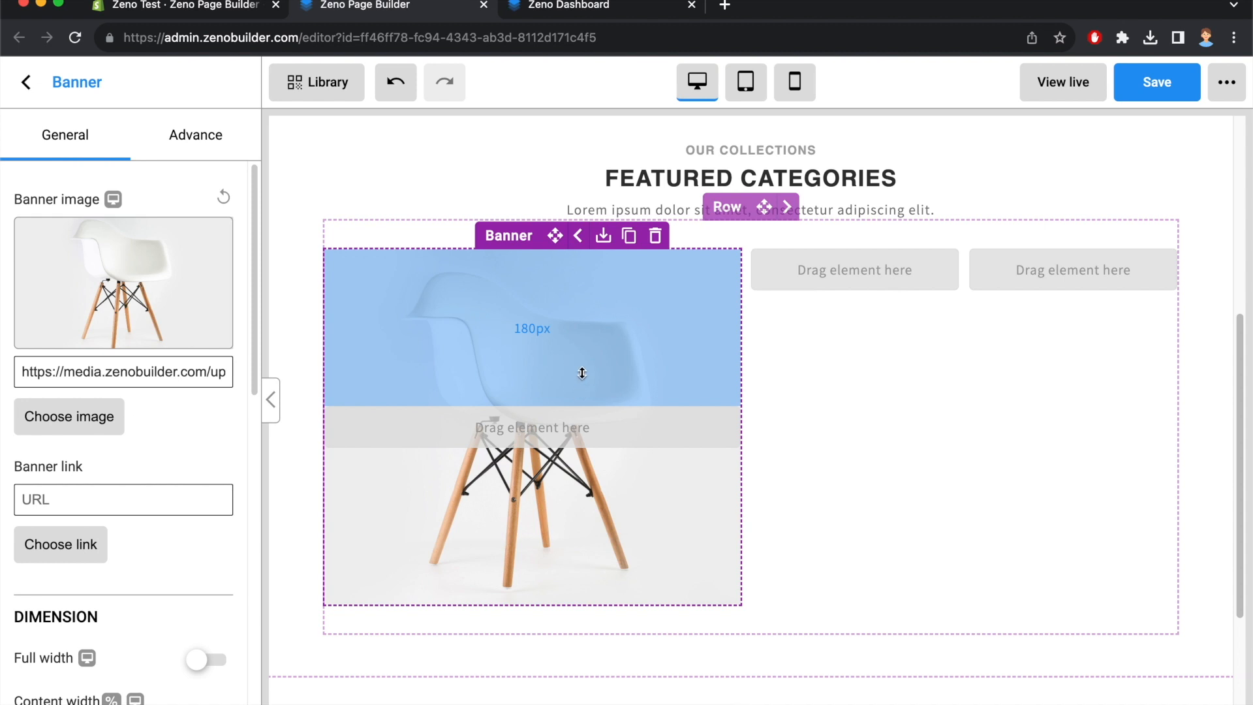
# Find the Heading element and add it inside the chair banner
pyautogui.click(27, 82)
pyautogui.doubleClick(116, 190)
pyautogui.write('head')
pyautogui.moveTo(66, 320); pyautogui.dragTo(568, 444)
# Copy the FURNITURE label from the template preview and use it as the banner heading's text
pyautogui.click(613, 13)
pyautogui.doubleClick(256, 453)
pyautogui.hotkey('ctrl', 'c')
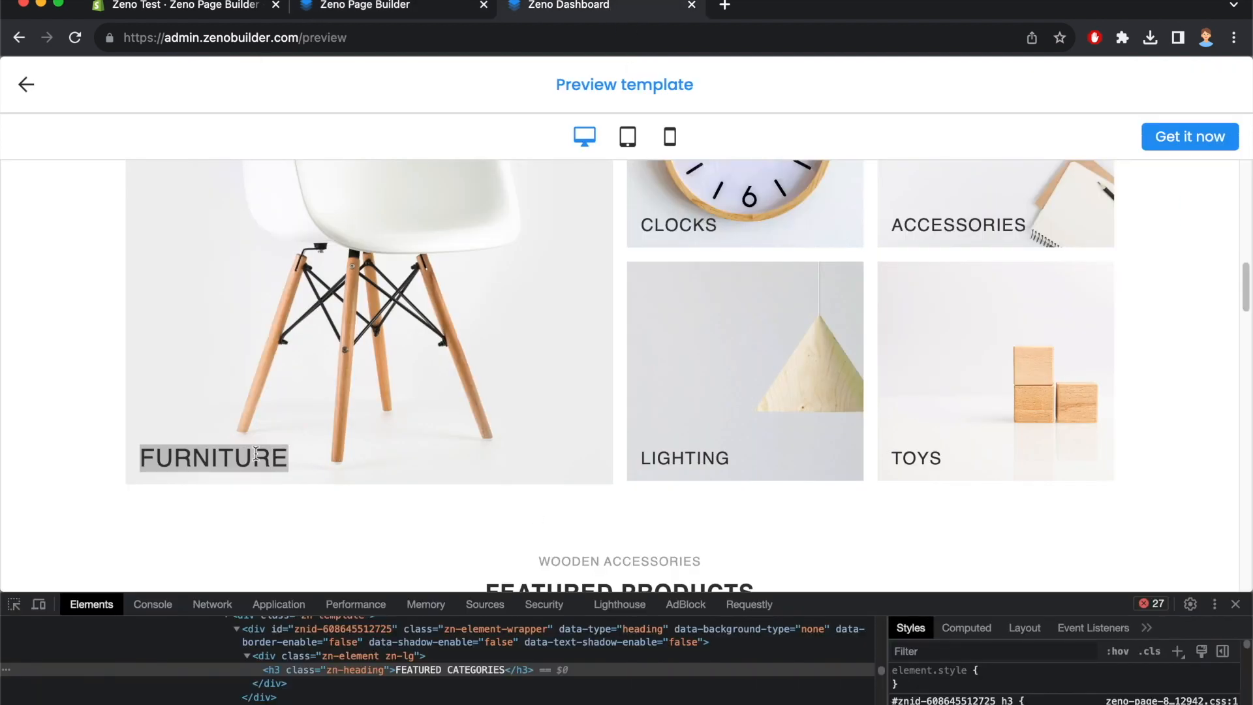
pyautogui.click(415, 13)
pyautogui.click(520, 428)
pyautogui.hotkey('ctrl', 'a')
pyautogui.hotkey('ctrl', 'v')
# Set the chair banner's top padding to 240 px and its bottom padding to 16 px
pyautogui.click(501, 326)
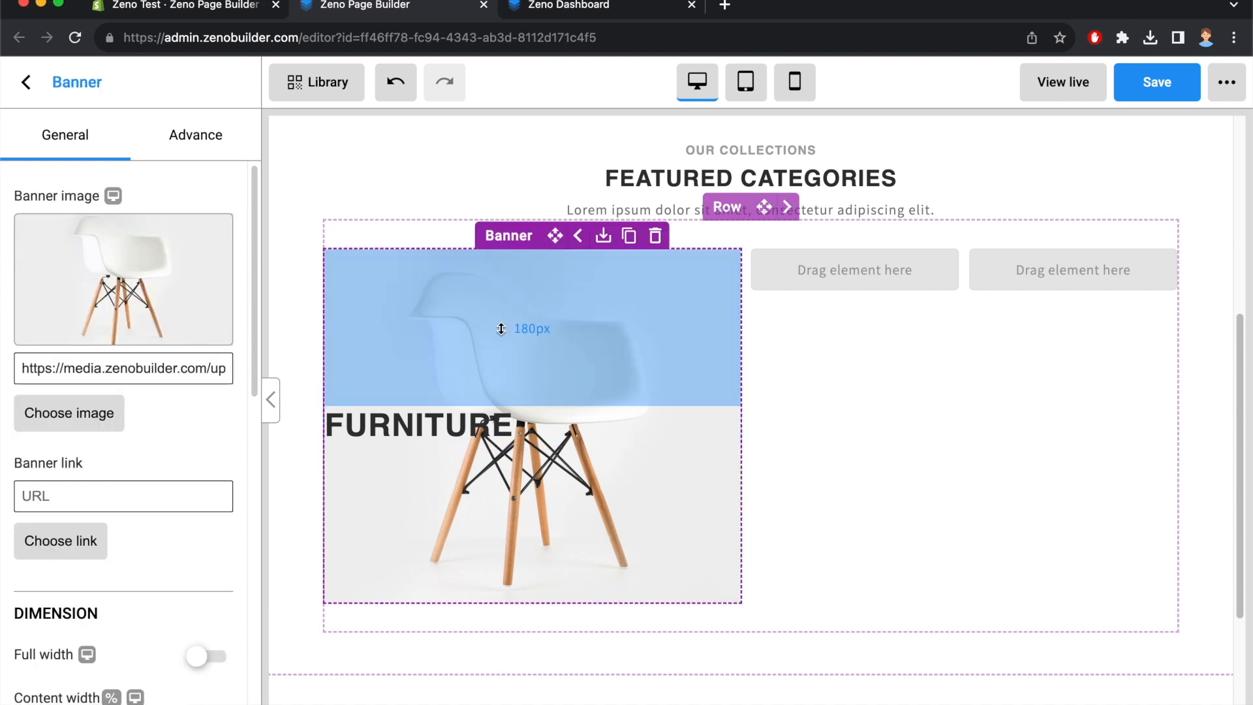
pyautogui.moveTo(517, 367); pyautogui.dragTo(526, 301)
pyautogui.moveTo(528, 483); pyautogui.dragTo(531, 425)
pyautogui.scroll(-10, 130, 425)
pyautogui.doubleClick(132, 426)
pyautogui.write('160')
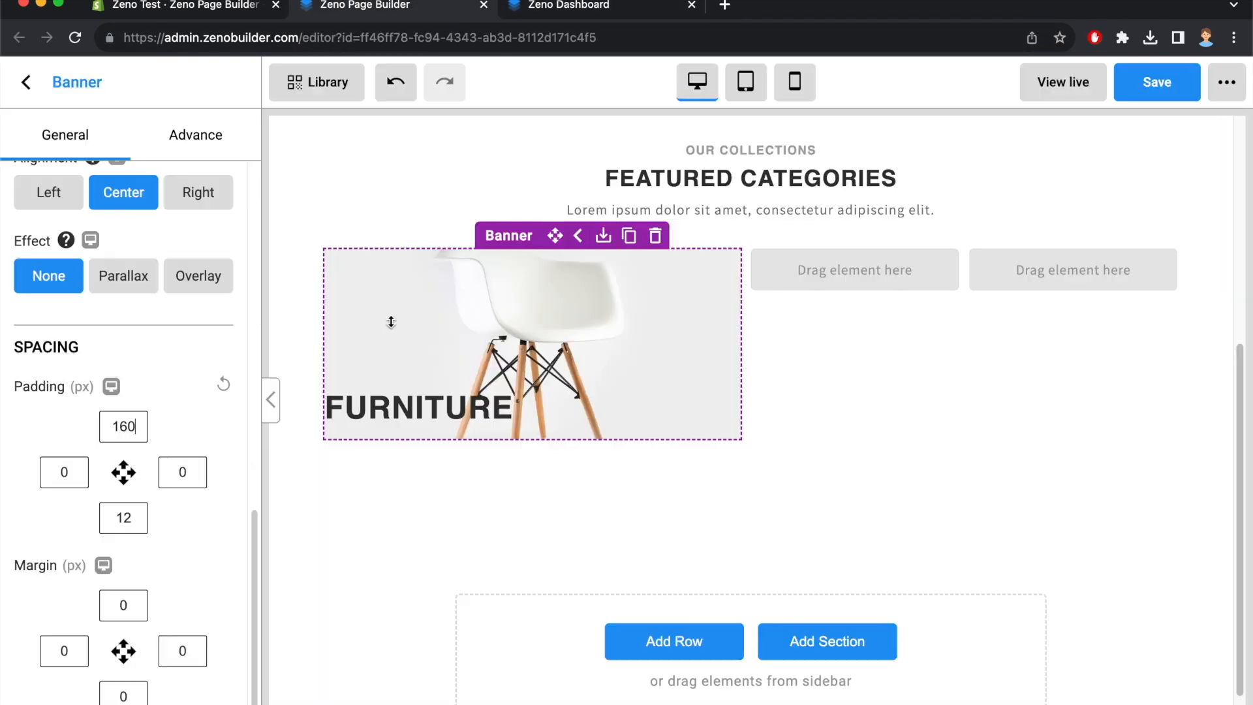
pyautogui.doubleClick(120, 427)
pyautogui.write('240')
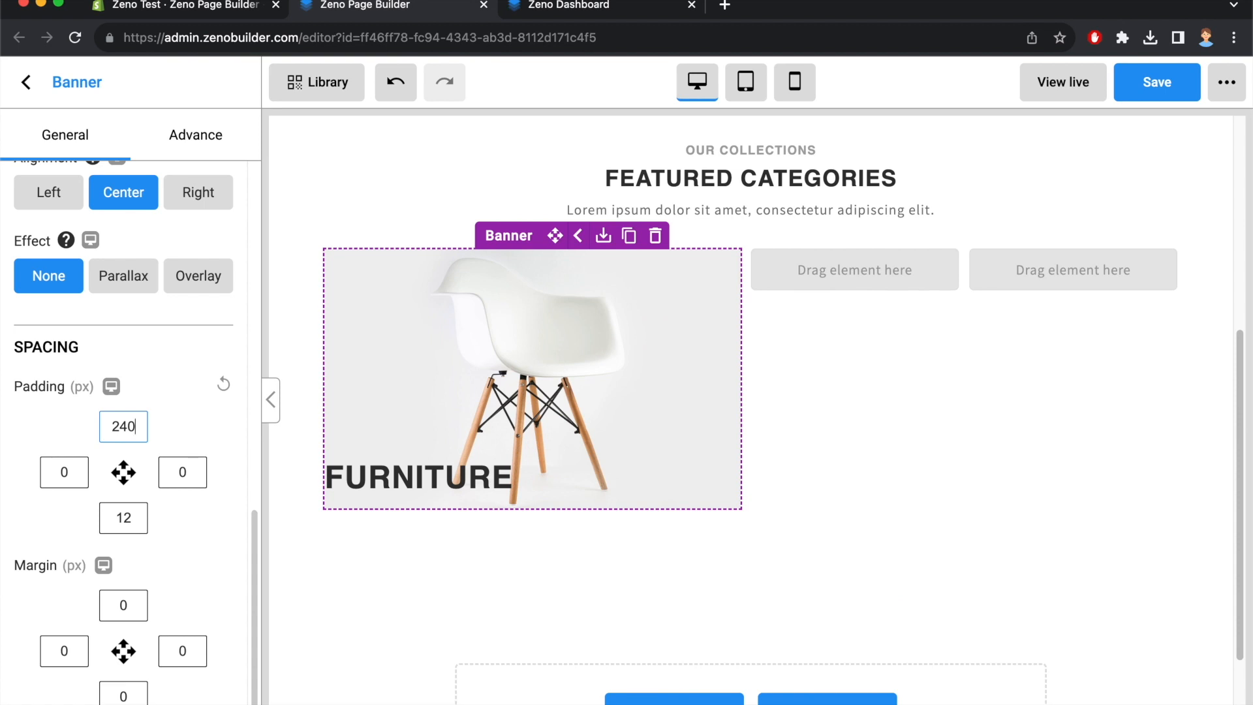
pyautogui.doubleClick(132, 518)
pyautogui.write('16')
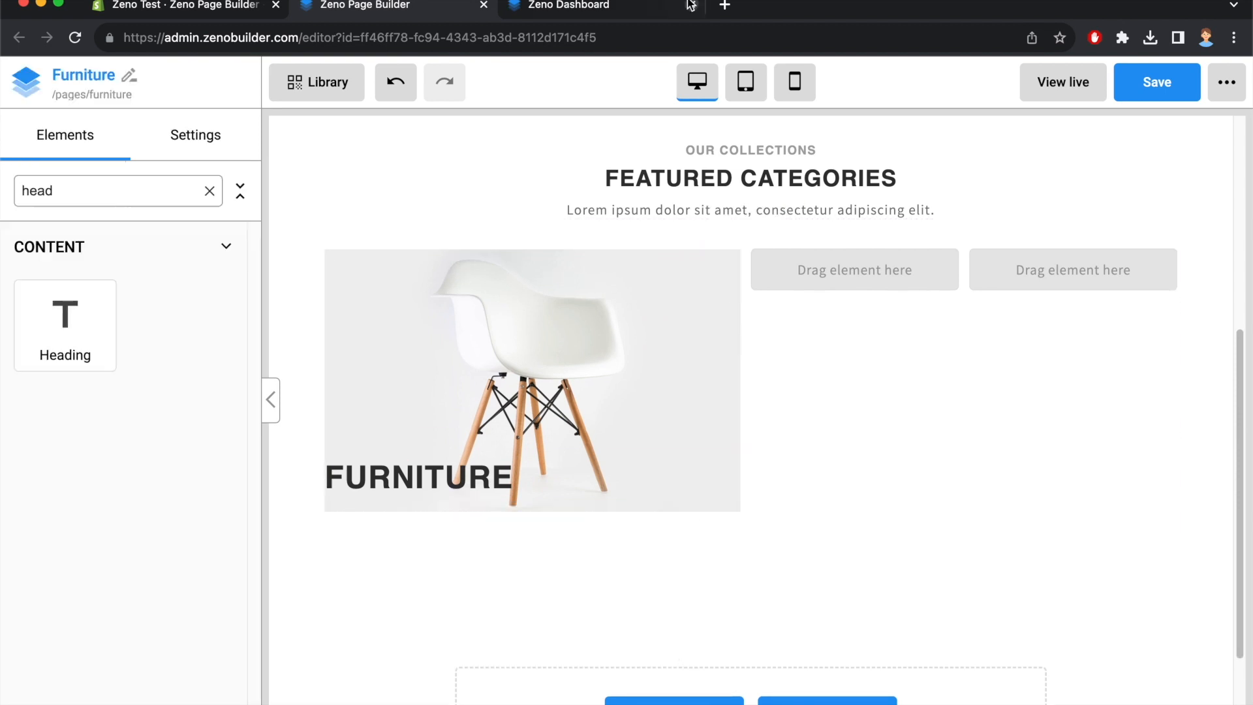
# Compare the chair tile's height with the template preview and set the banner's top padding to 320 px
pyautogui.click(591, 7)
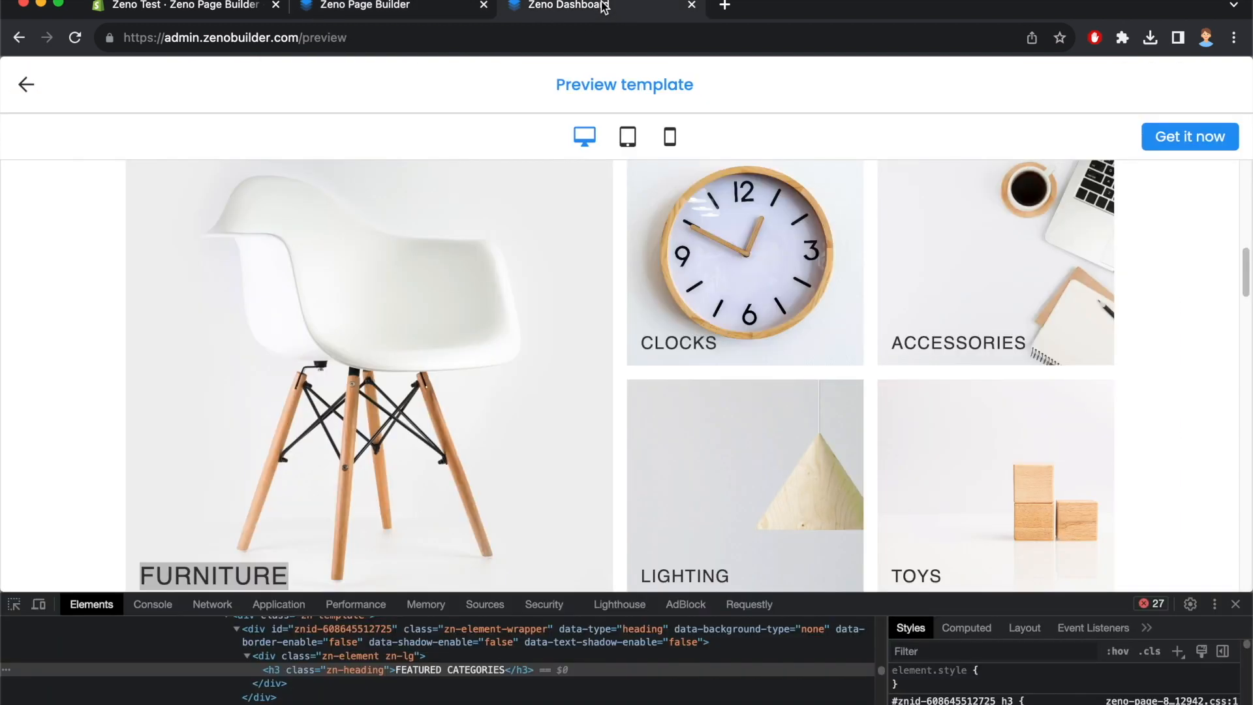
pyautogui.scroll(-1, 501, 236)
pyautogui.scroll(3, 501, 236)
pyautogui.click(428, 10)
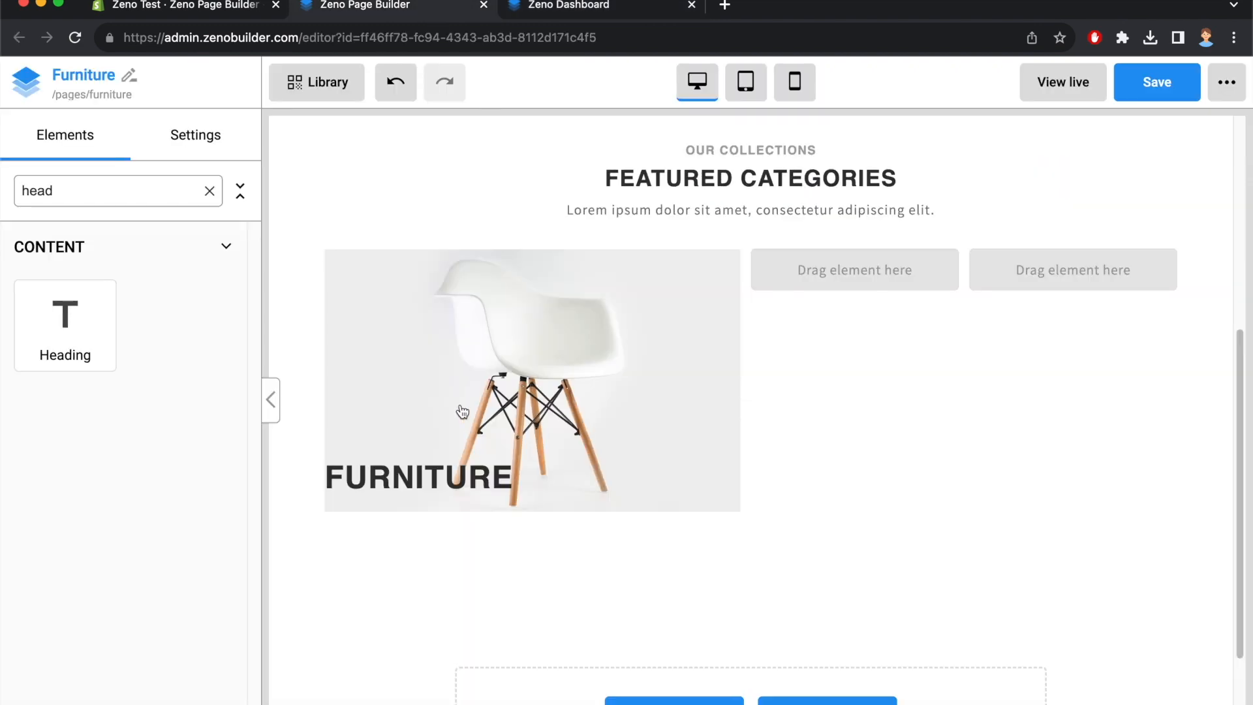
pyautogui.click(491, 331)
pyautogui.scroll(-10, 131, 544)
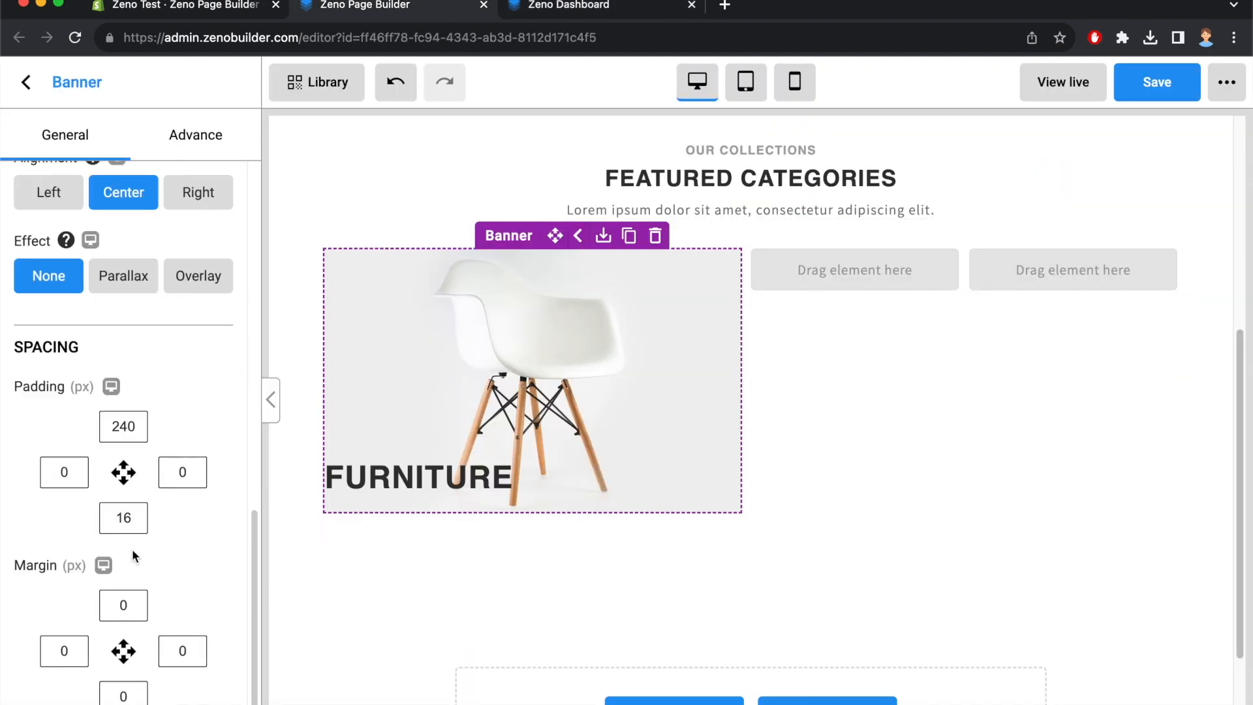
pyautogui.doubleClick(133, 427)
pyautogui.write('320')
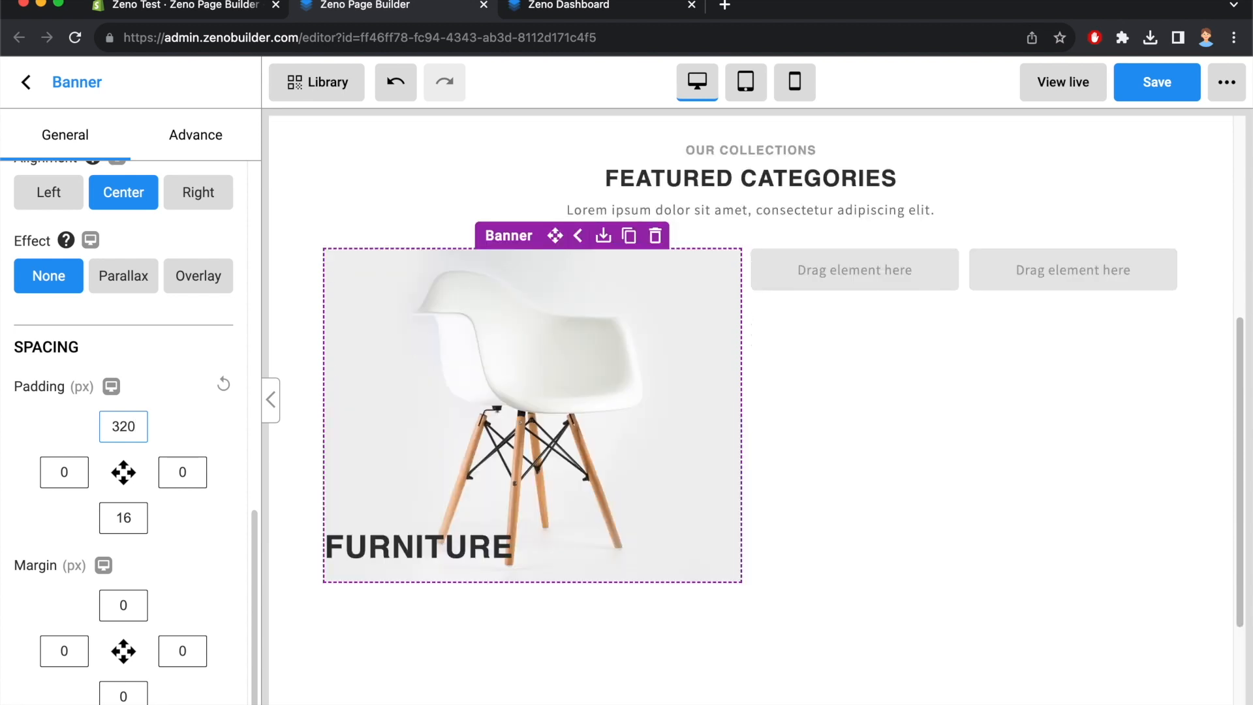
pyautogui.click(1031, 455)
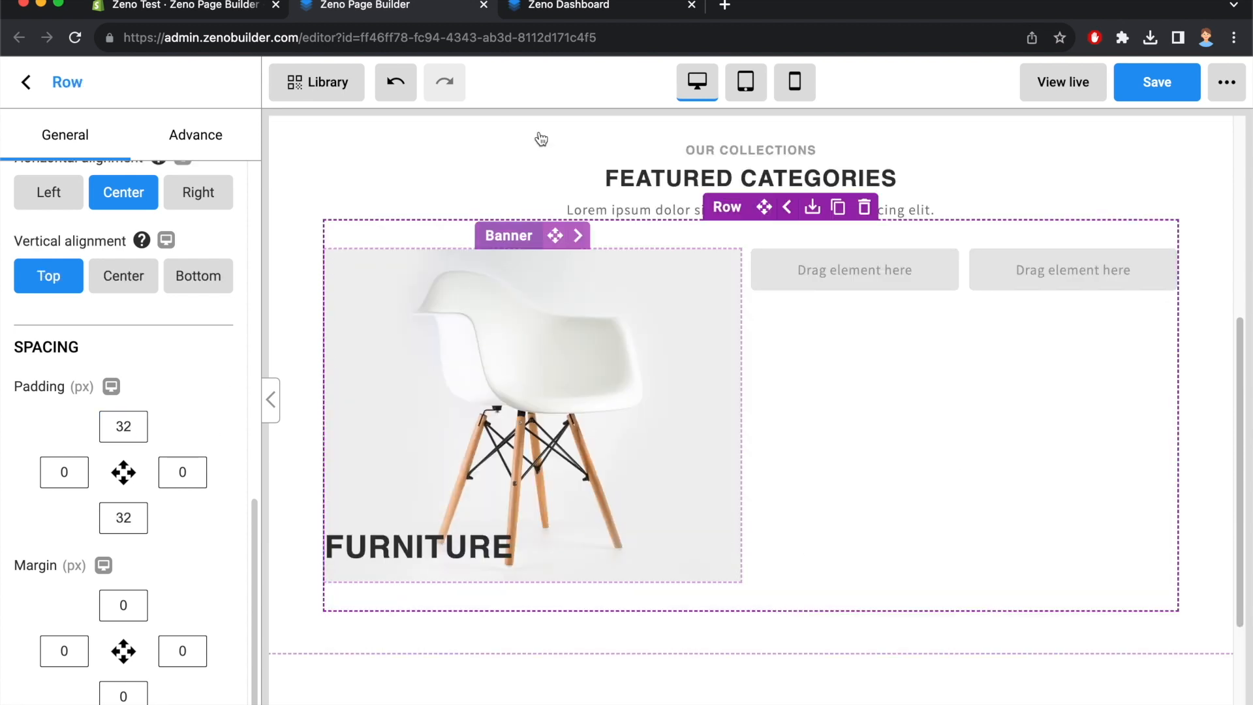
# Inspect the FURNITURE label in the template preview and set the banner heading's font size to 28 px
pyautogui.click(601, 8)
pyautogui.scroll(-6, 495, 426)
pyautogui.click(14, 604)
pyautogui.click(192, 295)
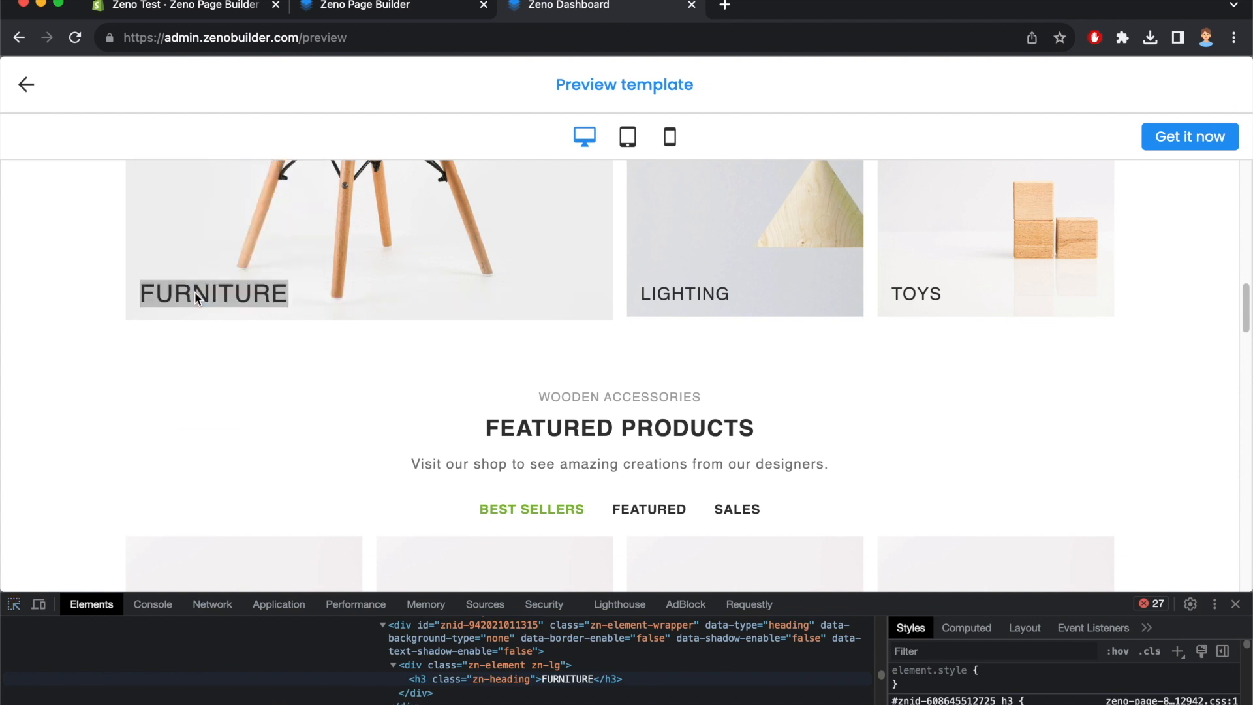
pyautogui.click(402, 7)
pyautogui.click(468, 547)
pyautogui.scroll(5, 139, 519)
pyautogui.doubleClick(214, 319)
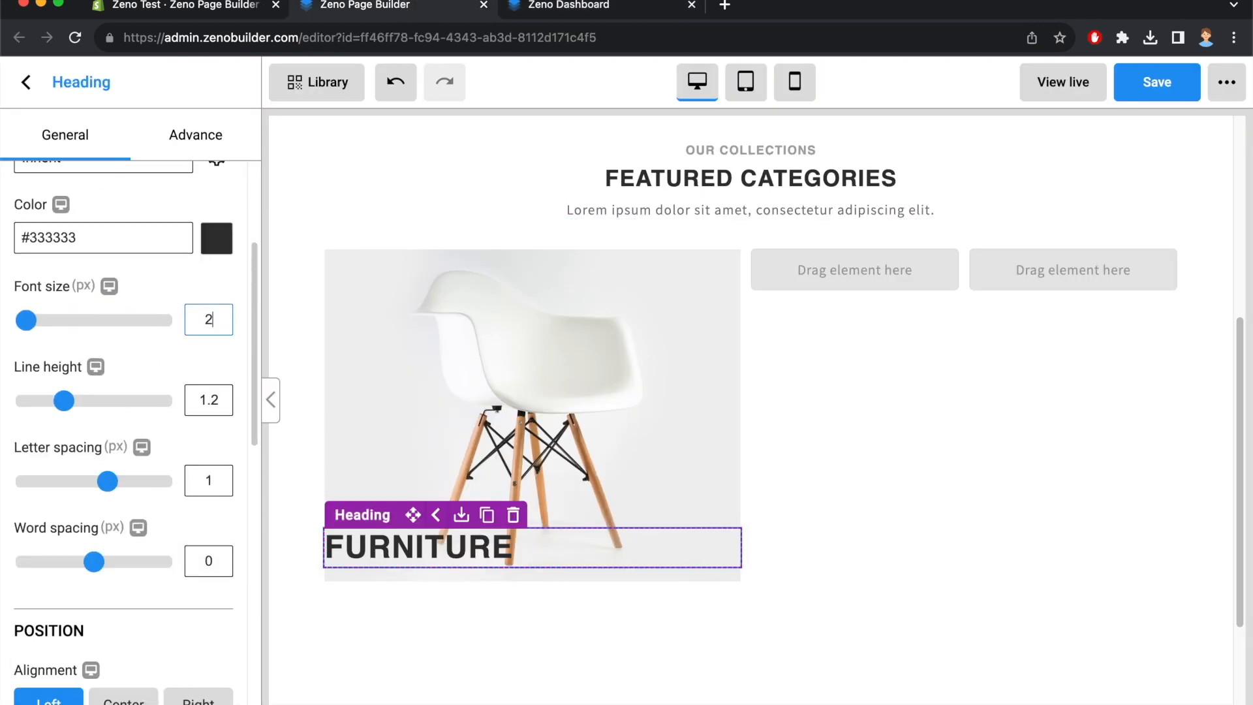
pyautogui.write('28')
# Set the FURNITURE heading's left margin to 16 px
pyautogui.scroll(-8, 131, 510)
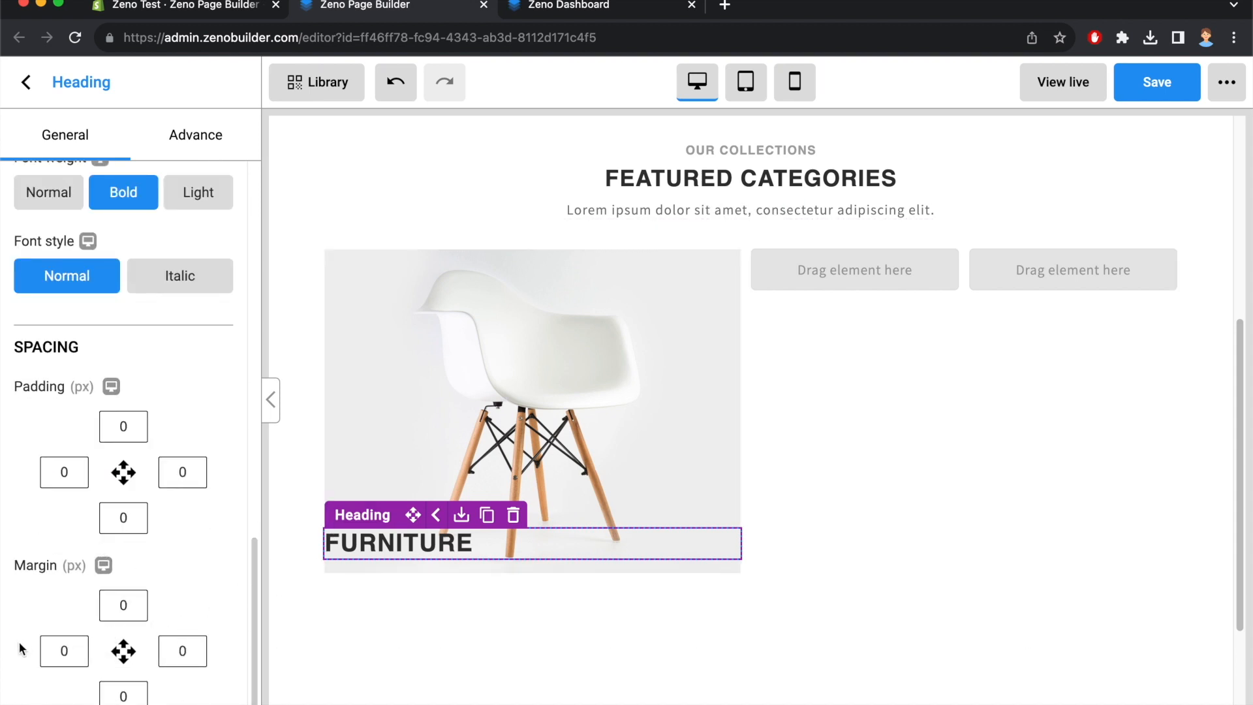
pyautogui.click(64, 649)
pyautogui.write('16')
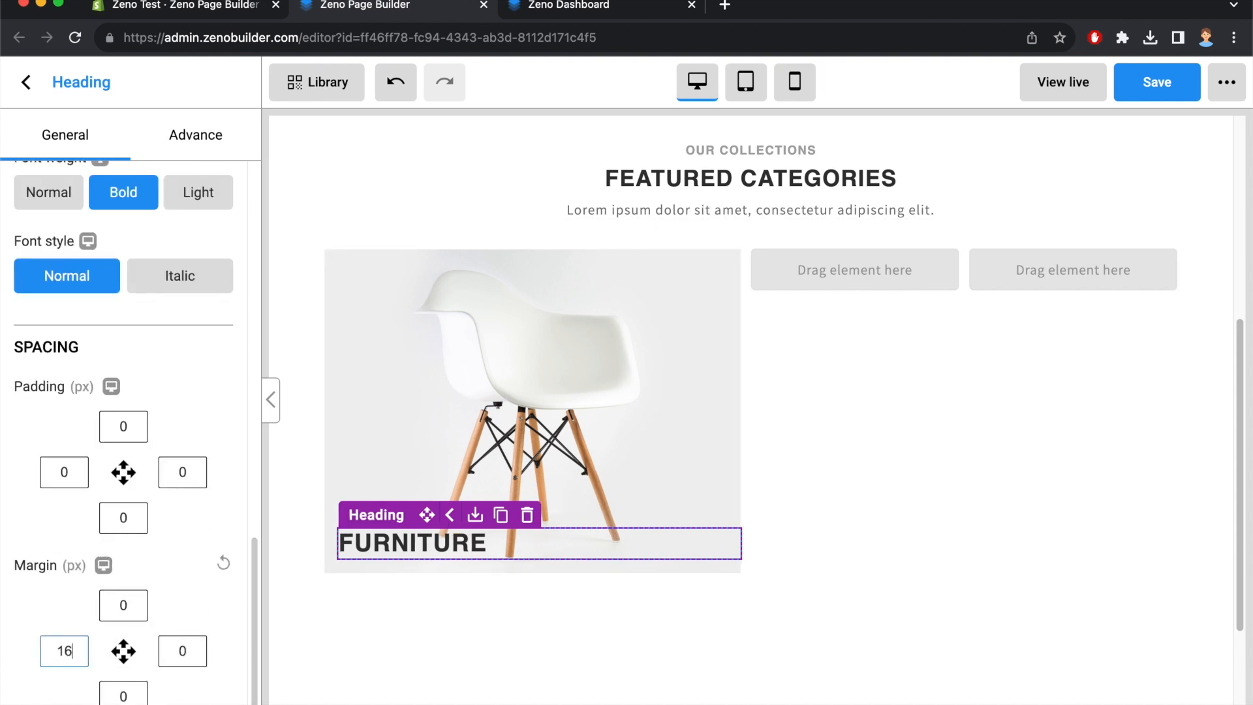
pyautogui.click(308, 460)
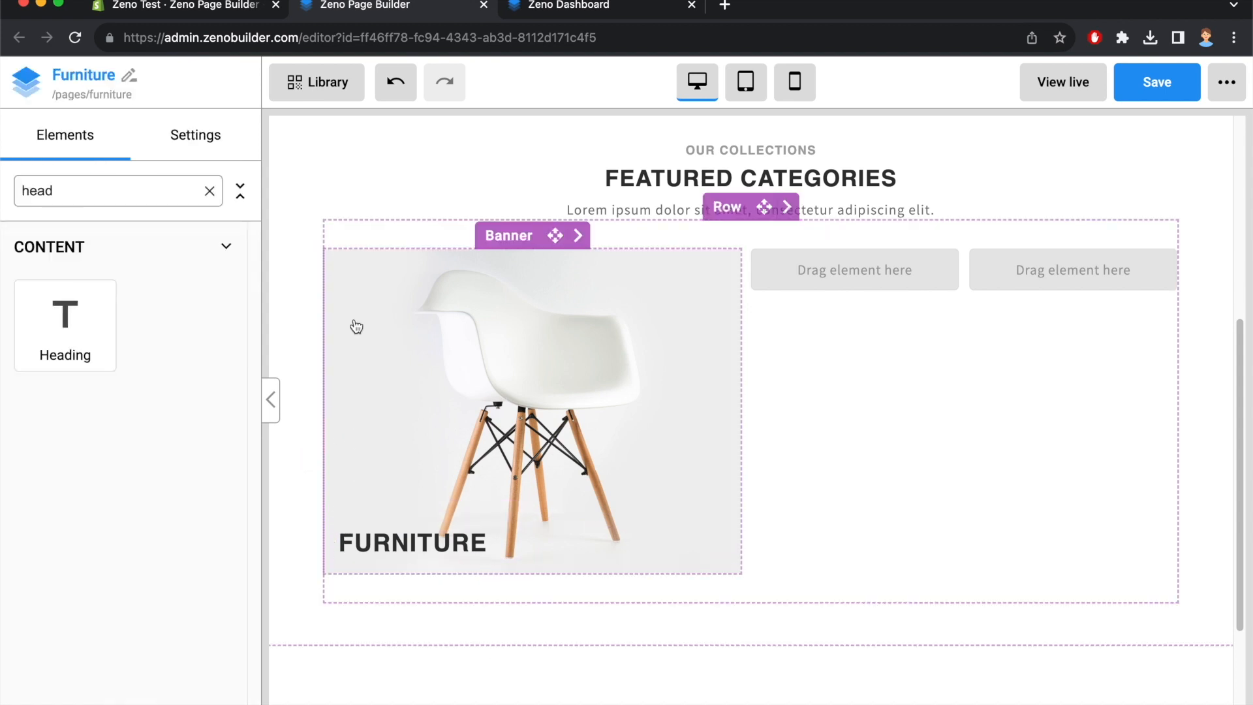
# Review the category tiles in the template preview and place one duplicate of the FURNITURE banner in the row's middle column
pyautogui.click(901, 475)
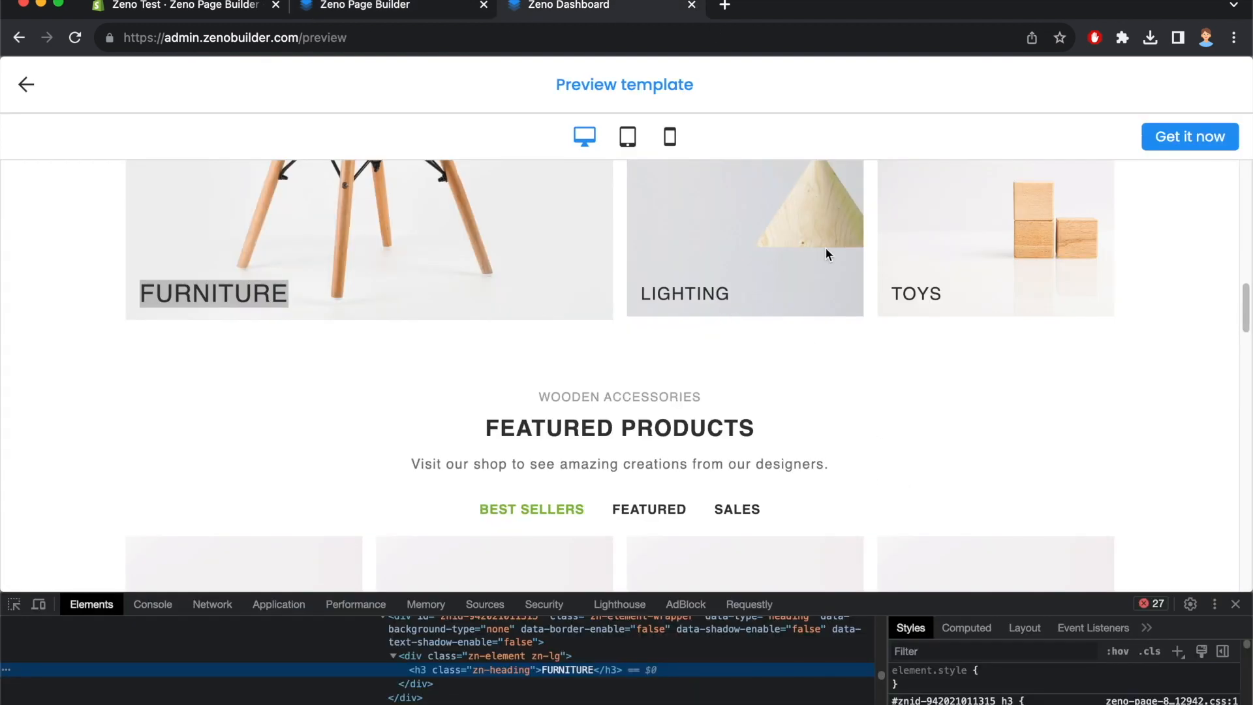
pyautogui.scroll(5, 825, 253)
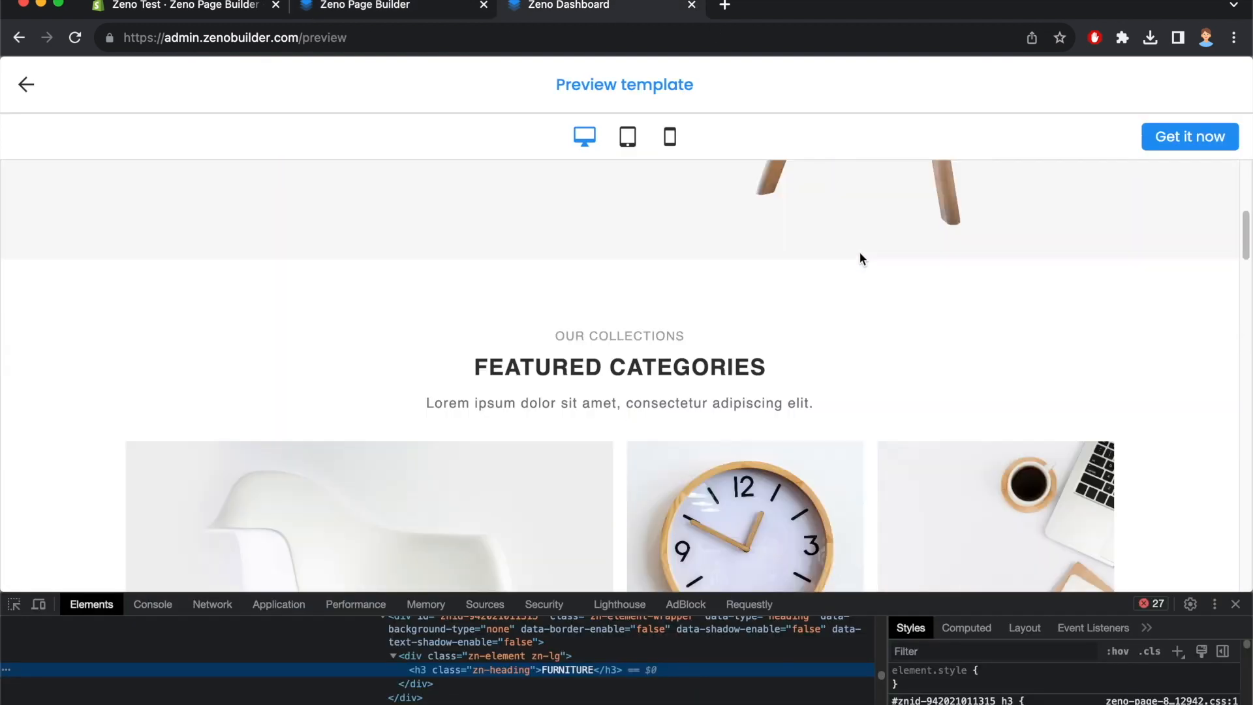
pyautogui.scroll(-3, 859, 257)
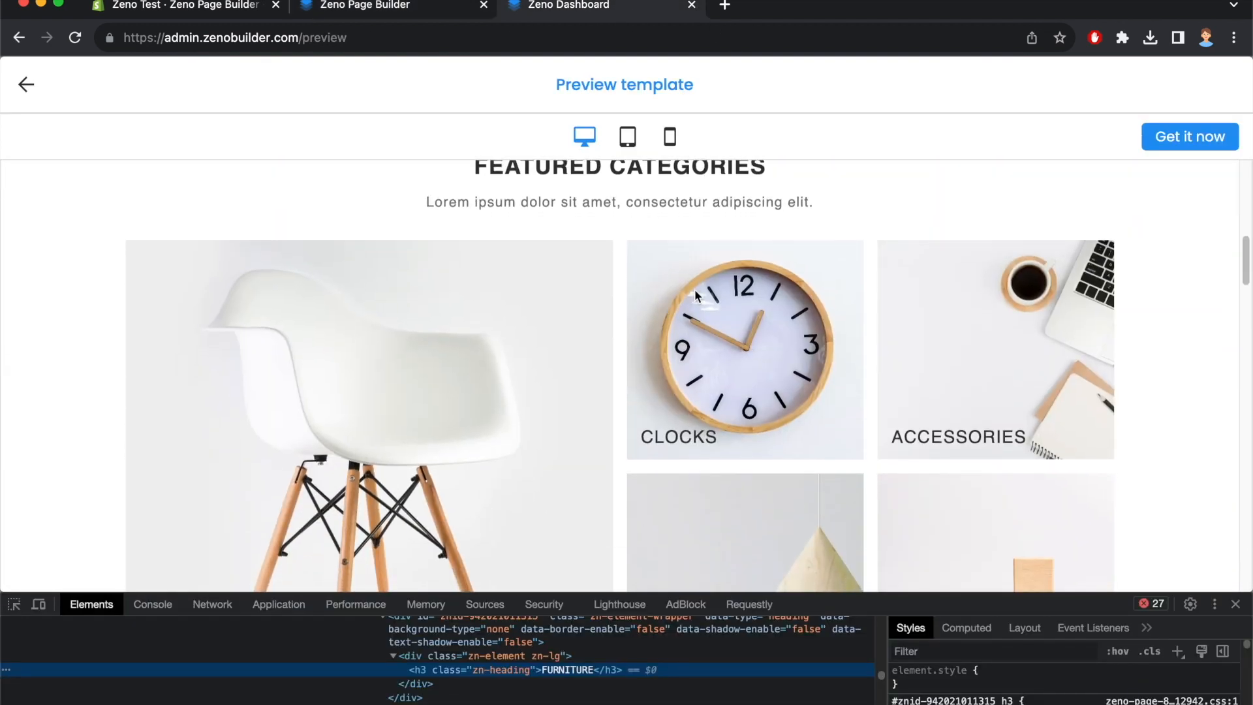
pyautogui.scroll(-1, 740, 301)
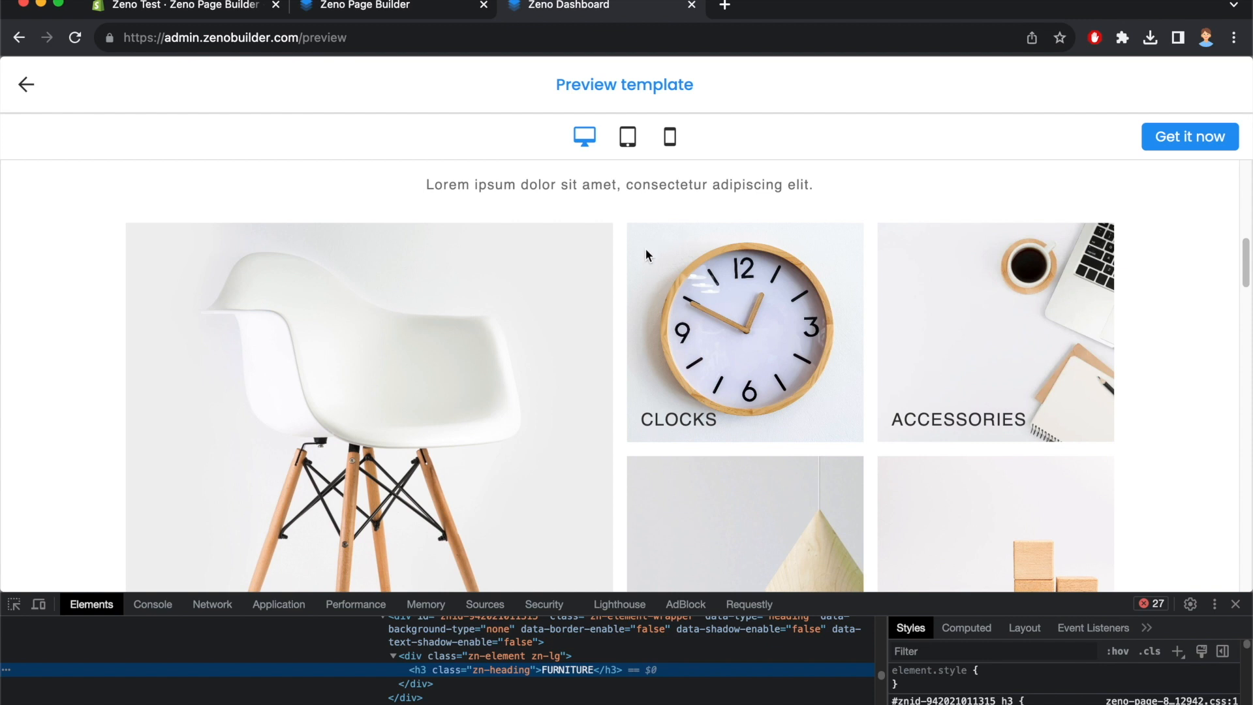
pyautogui.scroll(-1, 648, 246)
pyautogui.click(433, 13)
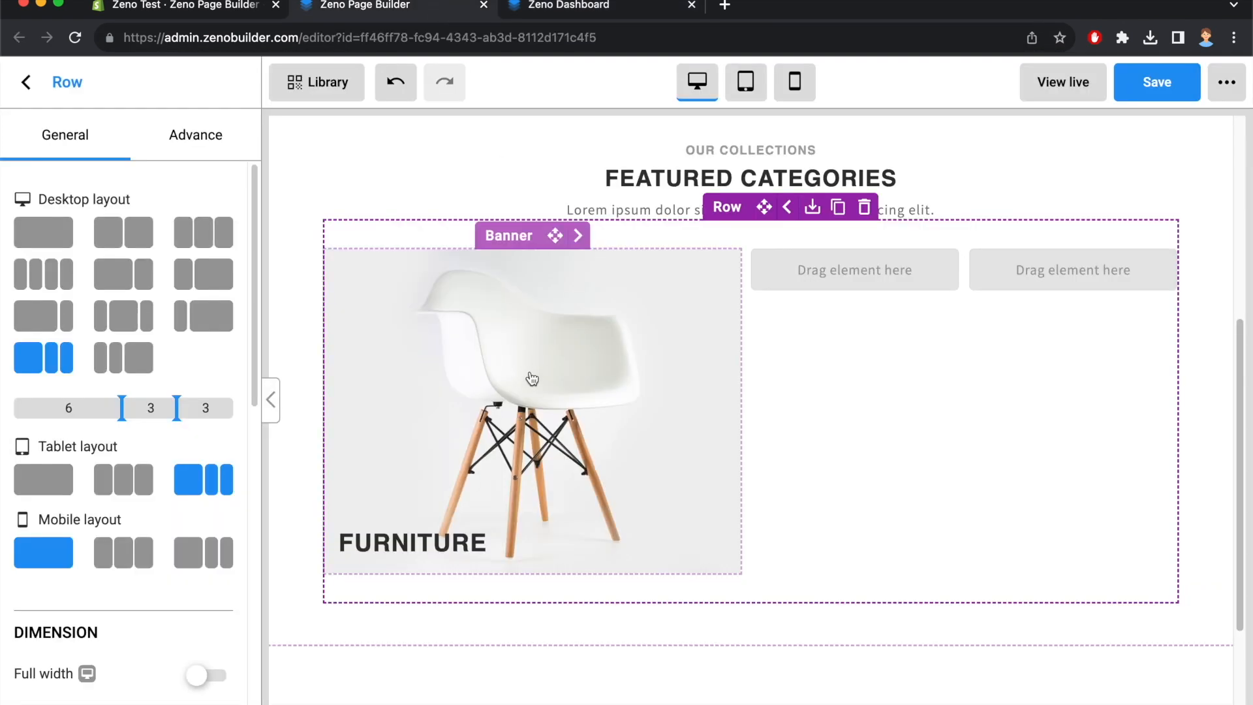
pyautogui.click(628, 236)
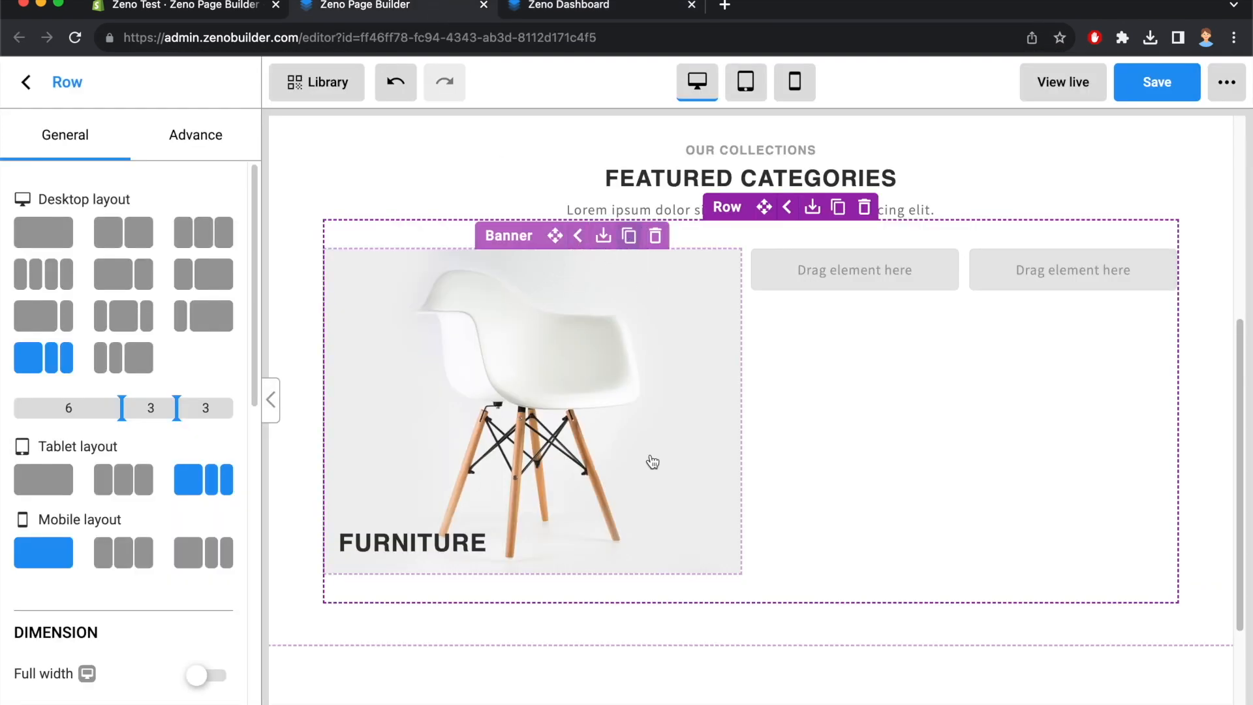
pyautogui.moveTo(555, 560); pyautogui.dragTo(883, 287)
pyautogui.click(955, 237)
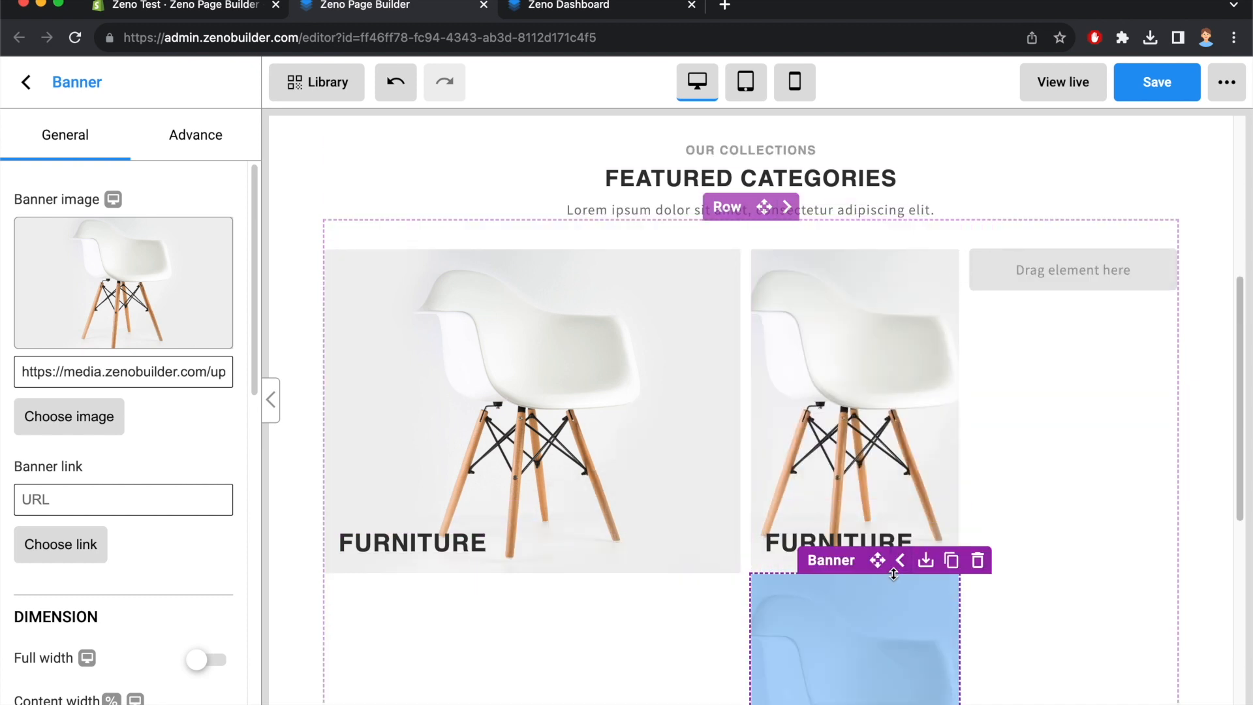
pyautogui.click(979, 560)
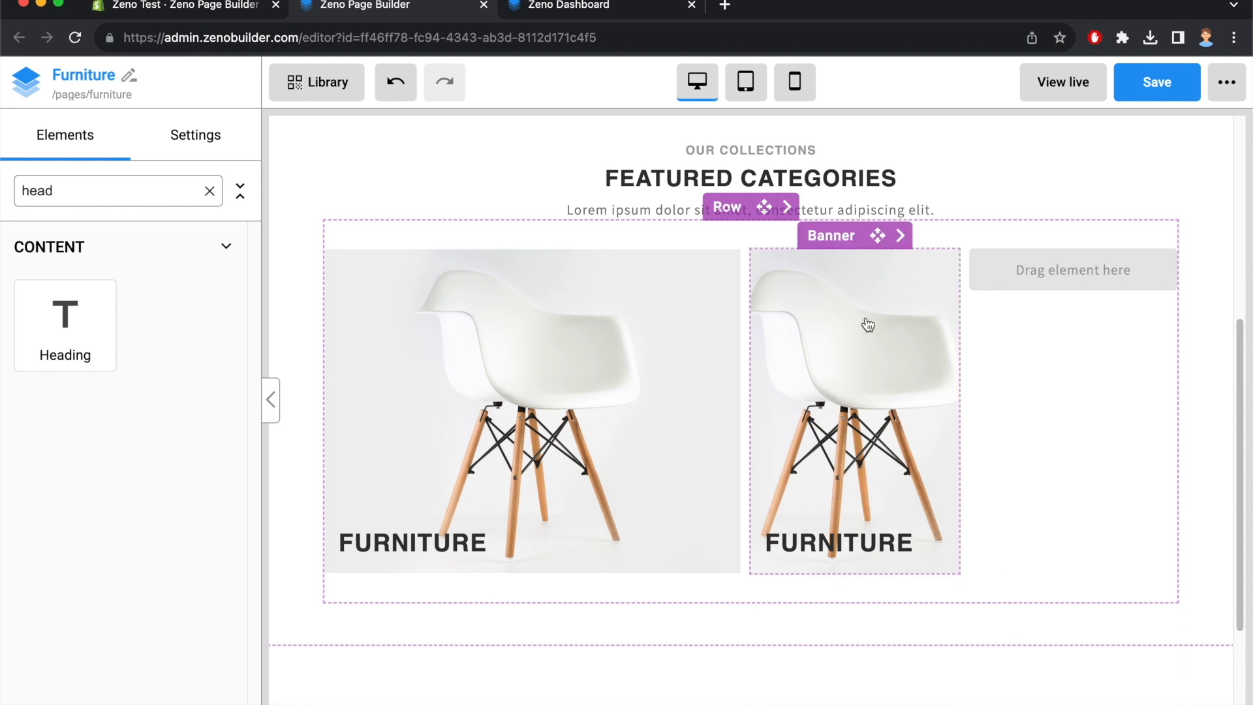
# Replace the middle column banner's image with clocks.png uploaded from the Furniture assets folder
pyautogui.click(862, 288)
pyautogui.click(609, 7)
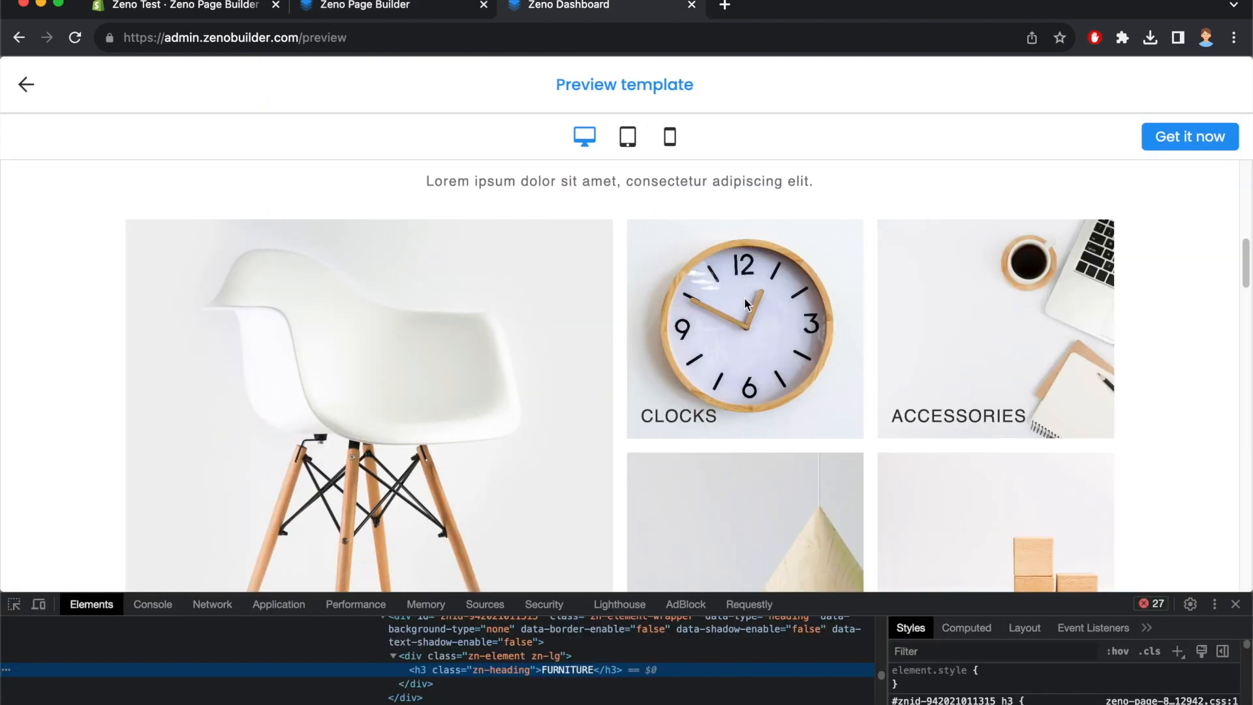
pyautogui.click(418, 7)
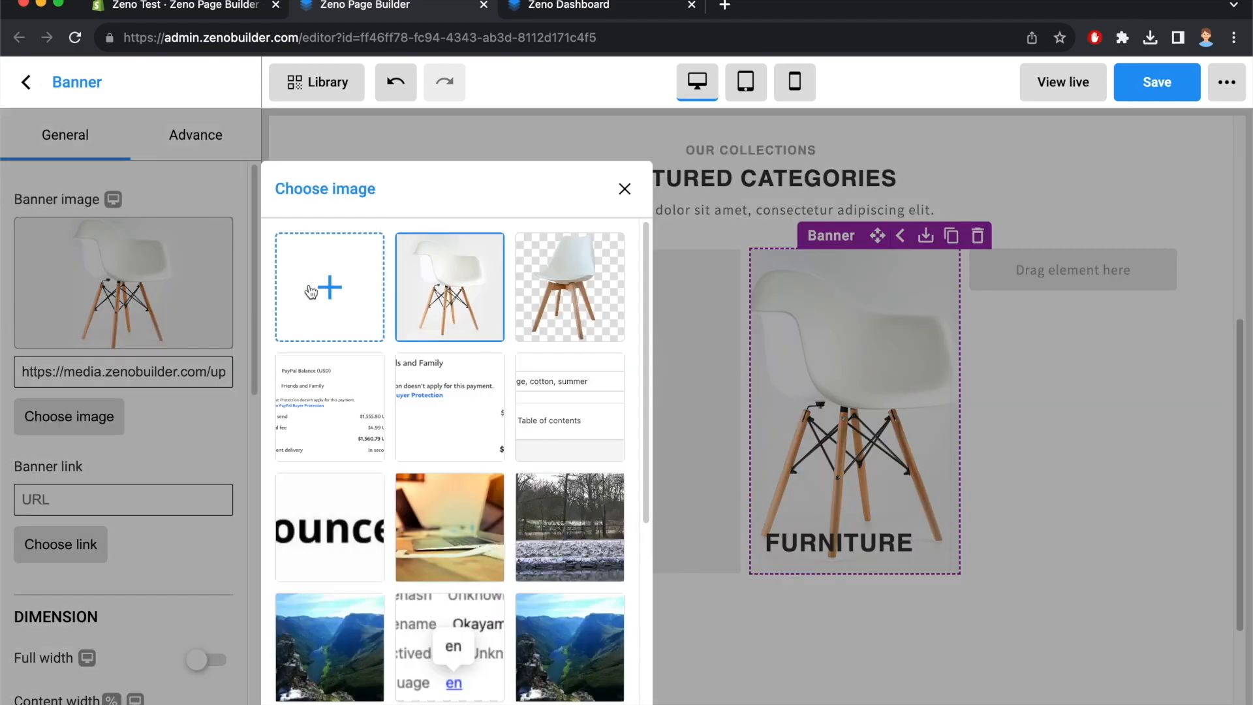
pyautogui.click(311, 291)
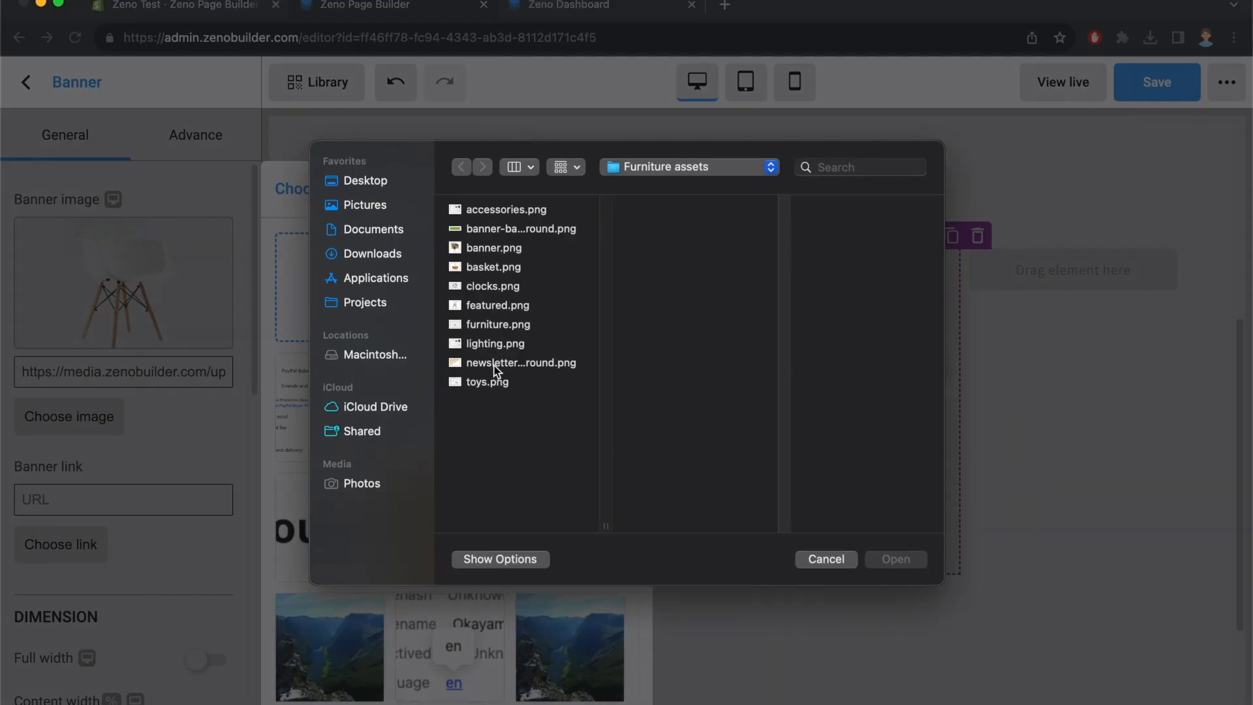
pyautogui.click(497, 286)
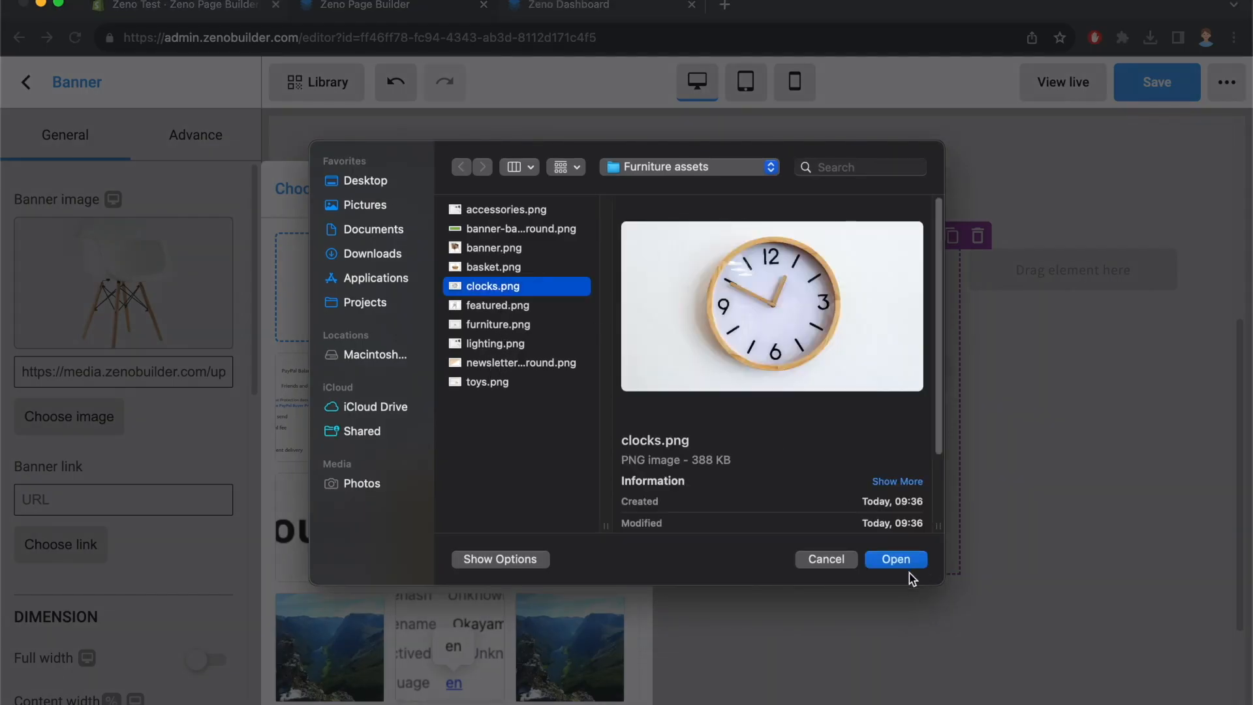
pyautogui.click(901, 562)
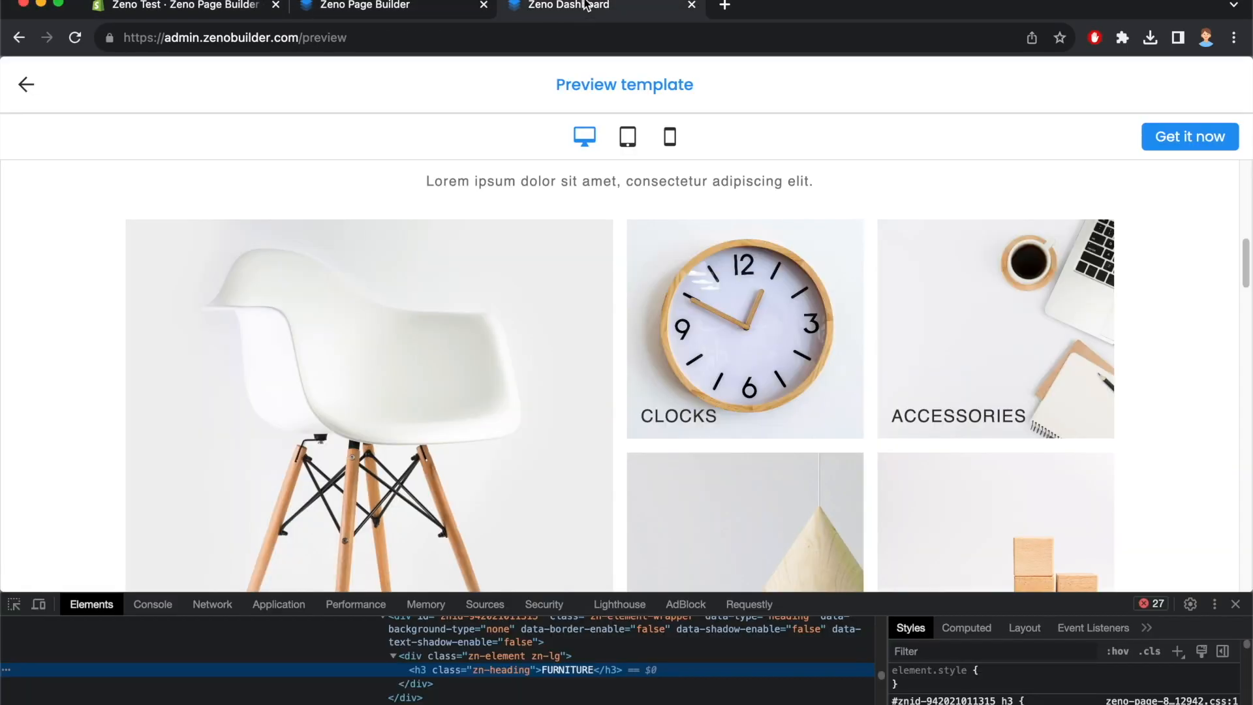
# Copy the CLOCKS label from the template preview and use it as the middle banner's heading text
pyautogui.doubleClick(670, 418)
pyautogui.press('super+c')
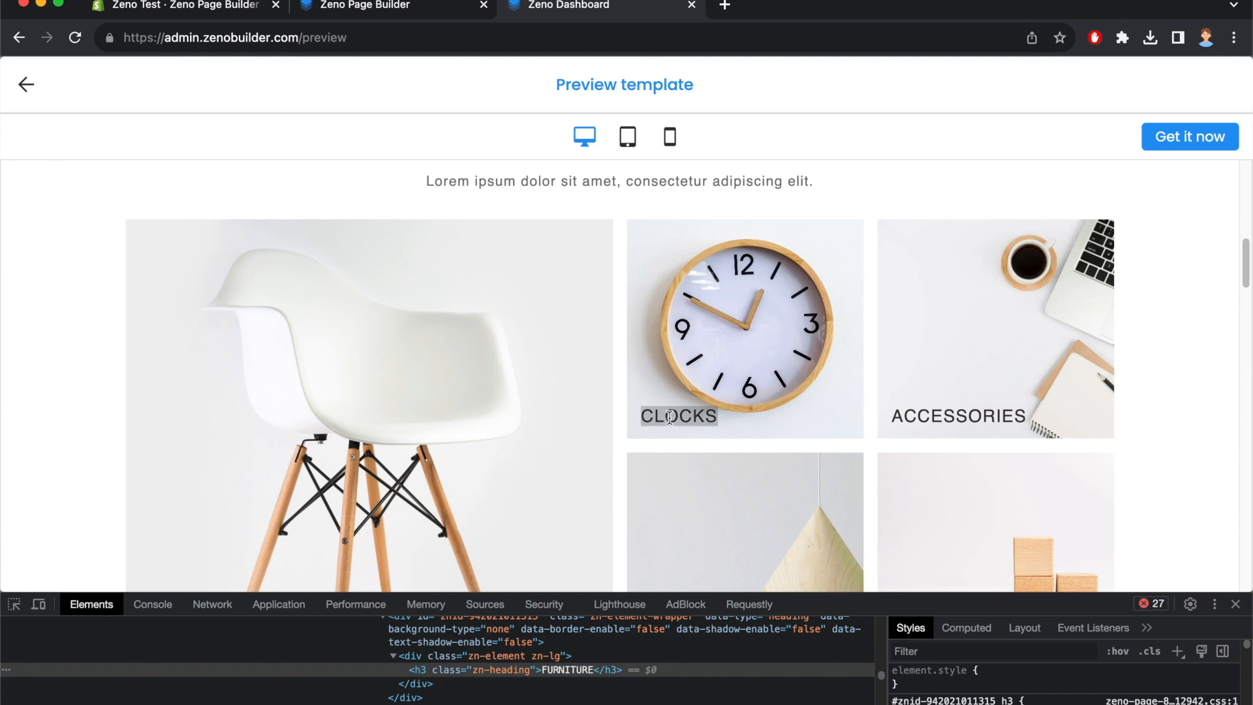
pyautogui.click(440, 9)
pyautogui.click(853, 542)
pyautogui.doubleClick(857, 540)
pyautogui.press('super+v')
# Inspect the CLOCKS heading's font size in the template preview and set the middle banner's CLOCKS heading to 20 px
pyautogui.click(622, 13)
pyautogui.scroll(-5, 597, 300)
pyautogui.scroll(2, 601, 290)
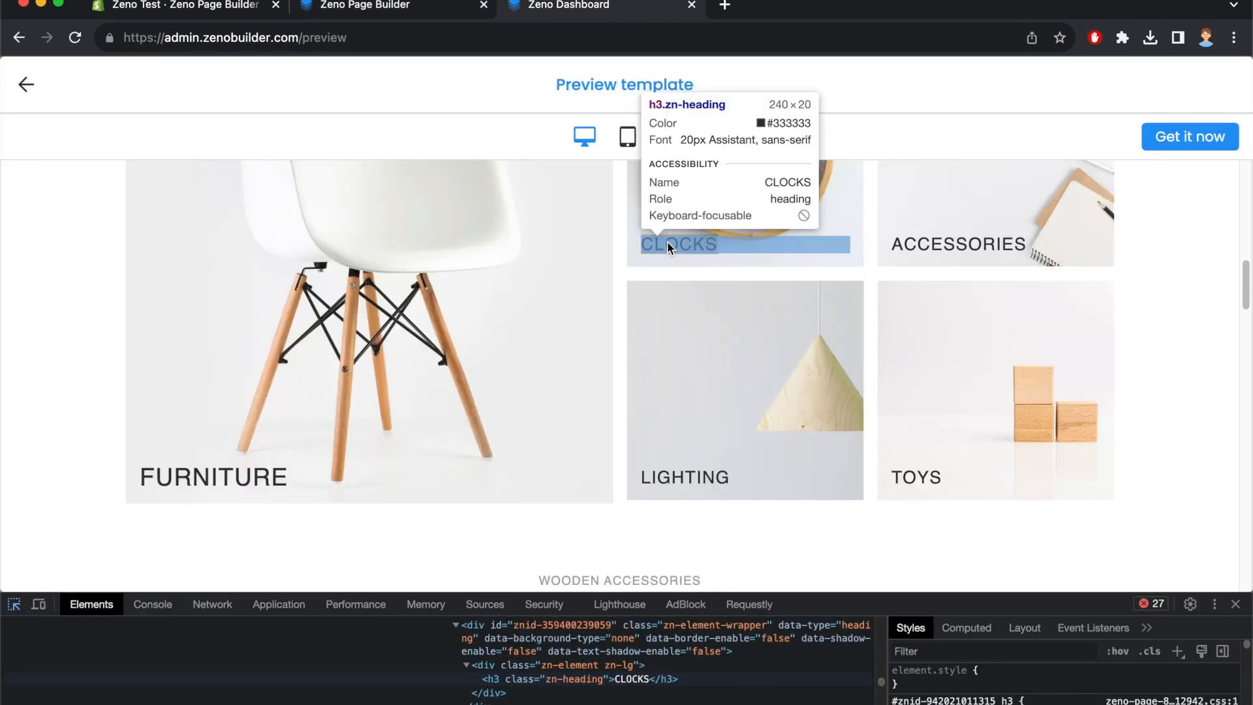
pyautogui.click(667, 242)
pyautogui.click(418, 8)
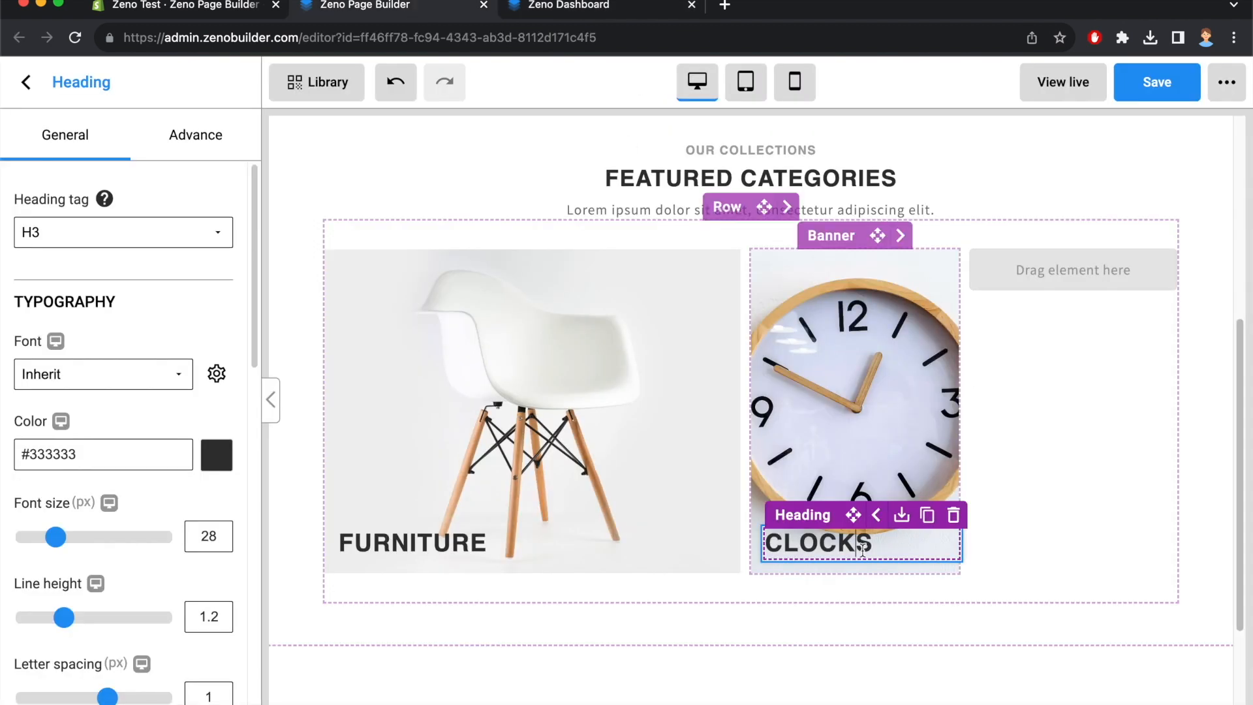
pyautogui.doubleClick(210, 536)
pyautogui.write('20')
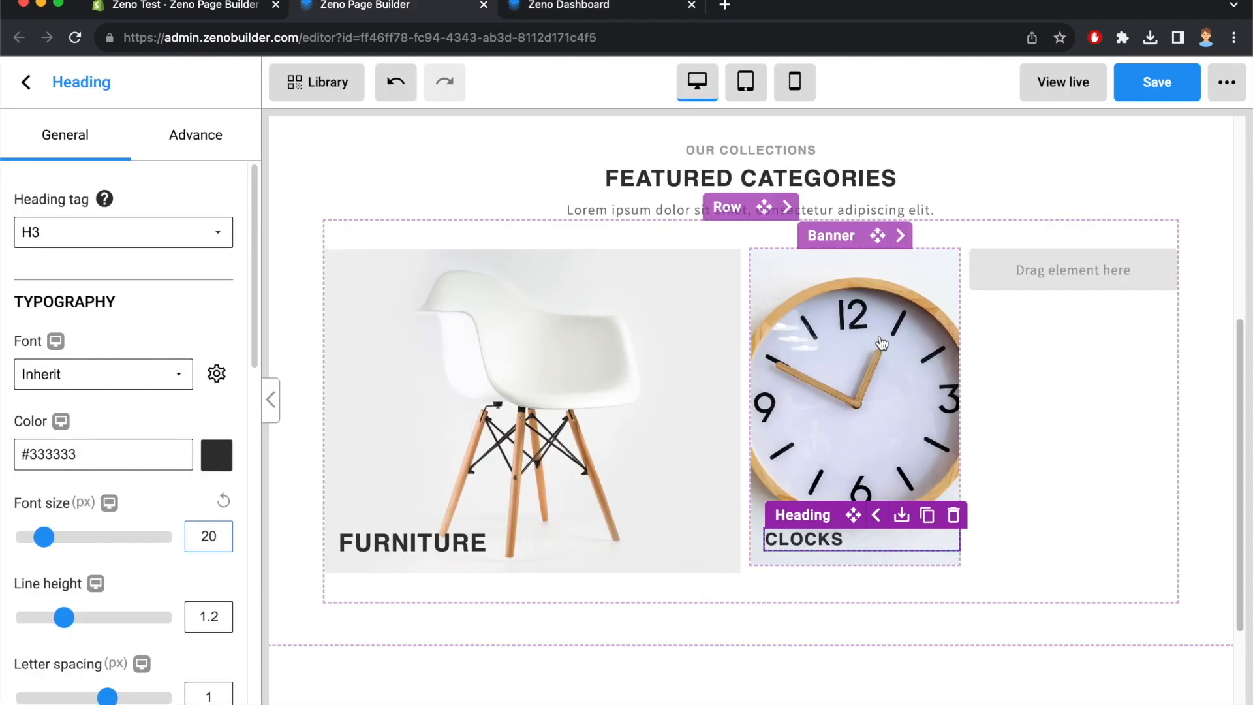
# Reduce the CLOCKS banner's top padding to 132 px
pyautogui.click(836, 370)
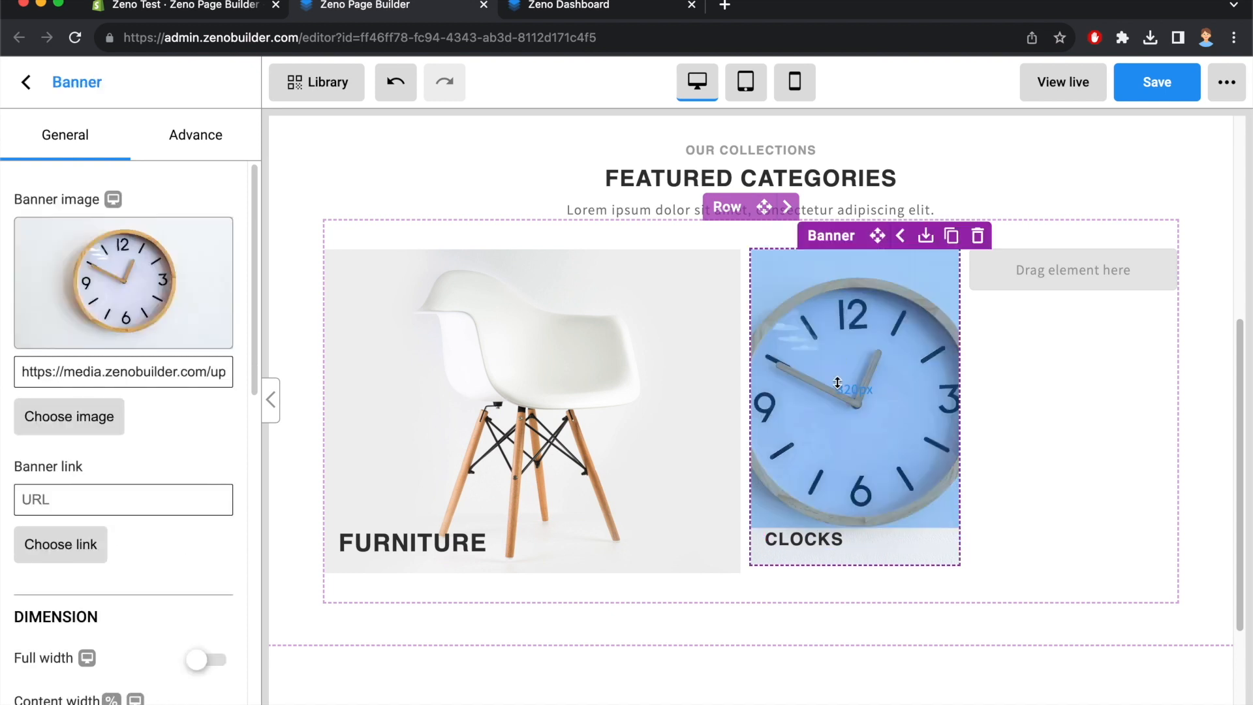
pyautogui.moveTo(864, 454); pyautogui.dragTo(862, 320)
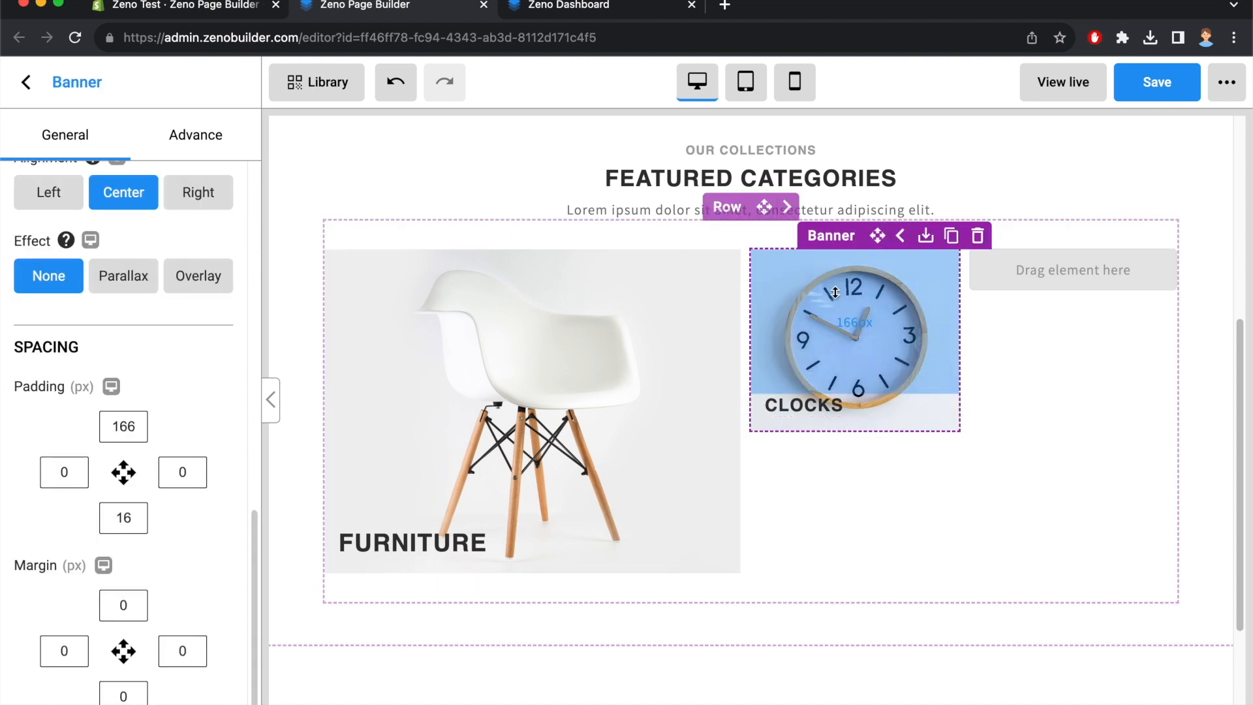
pyautogui.moveTo(833, 356); pyautogui.dragTo(843, 329)
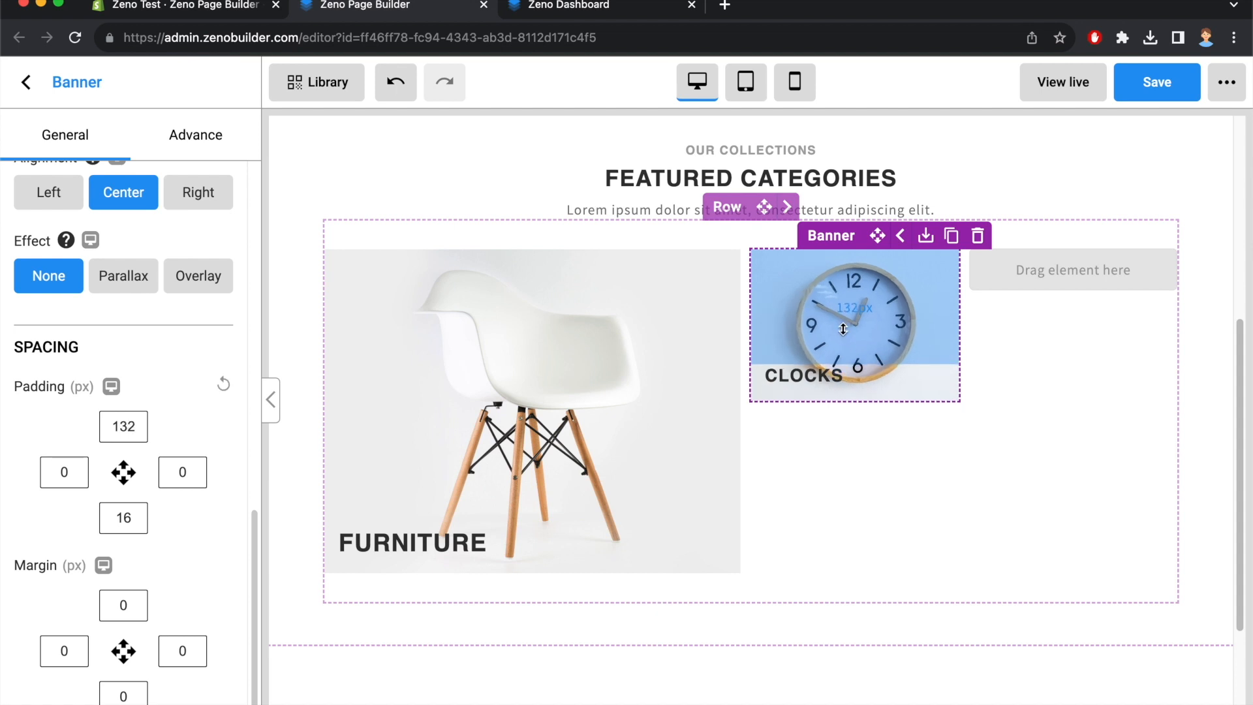
# Duplicate the CLOCKS banner within the middle column and give the copy a 16 px top margin
pyautogui.click(952, 237)
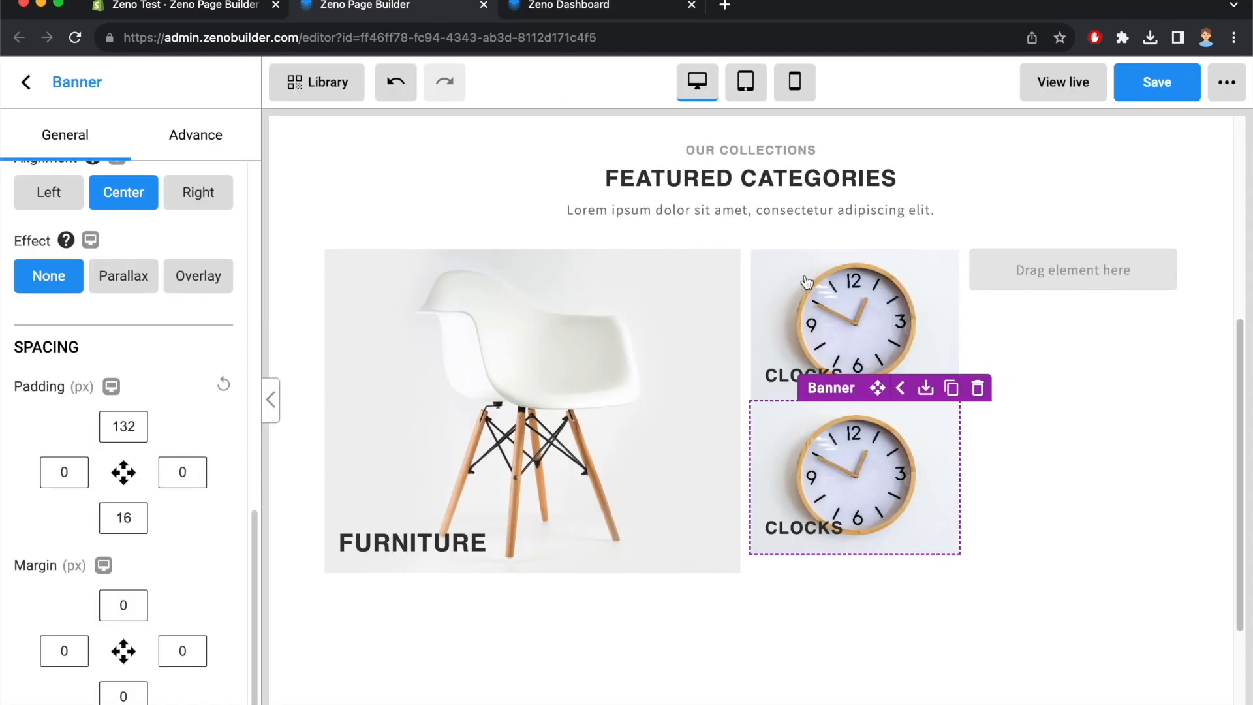
pyautogui.click(125, 605)
pyautogui.write('16')
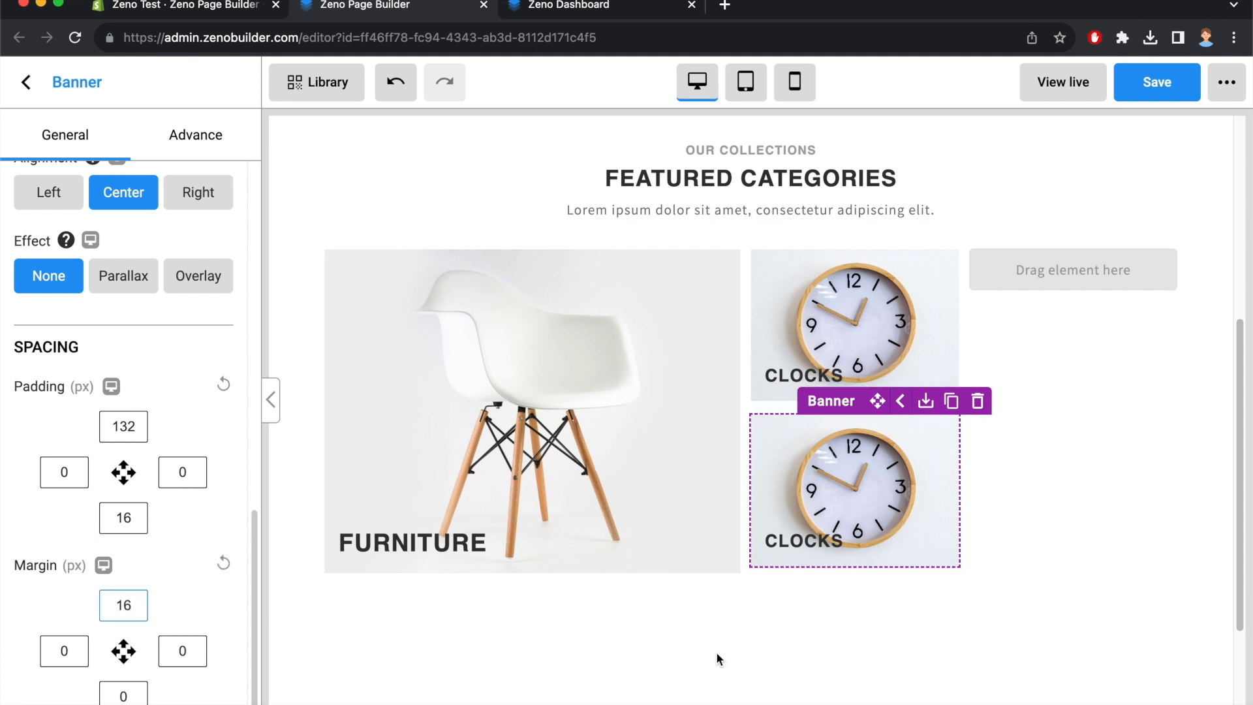
pyautogui.click(749, 656)
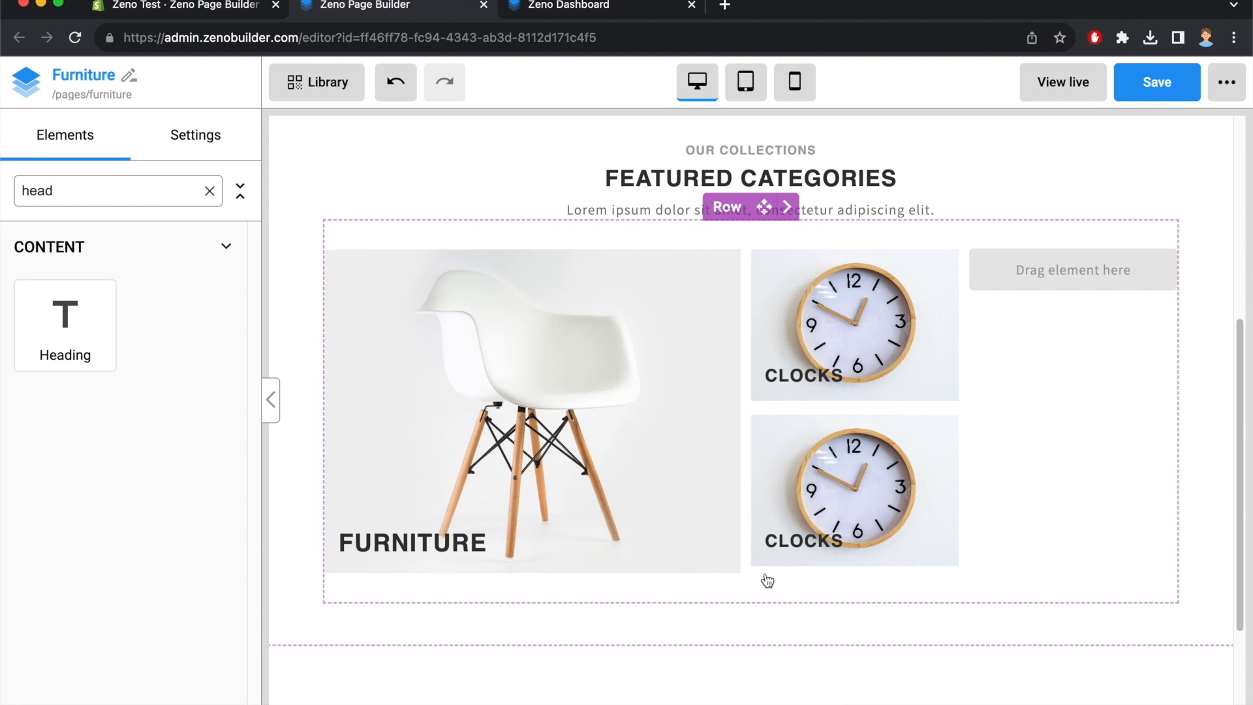
# Set the top padding of both stacked CLOCKS banners to 134 px
pyautogui.click(833, 287)
pyautogui.scroll(-10, 118, 565)
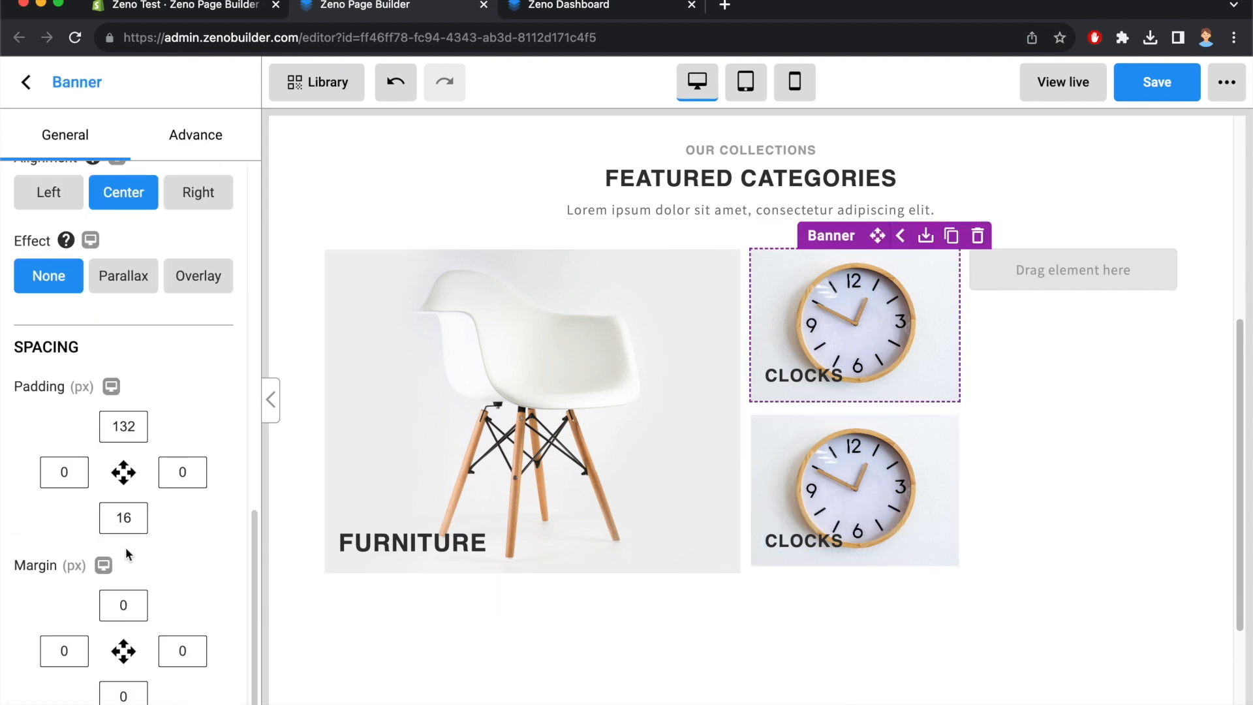
pyautogui.press('BackSpace')
pyautogui.write('4')
pyautogui.click(861, 474)
pyautogui.click(135, 428)
pyautogui.press('BackSpace')
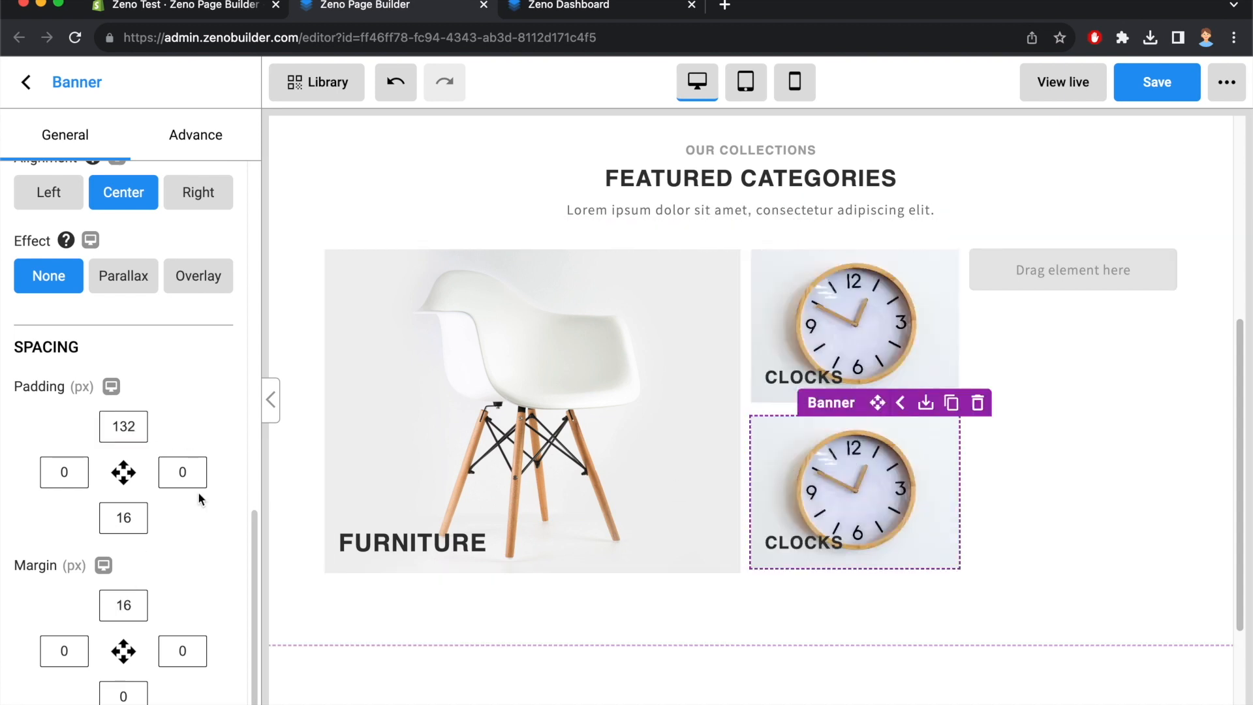
pyautogui.write('4')
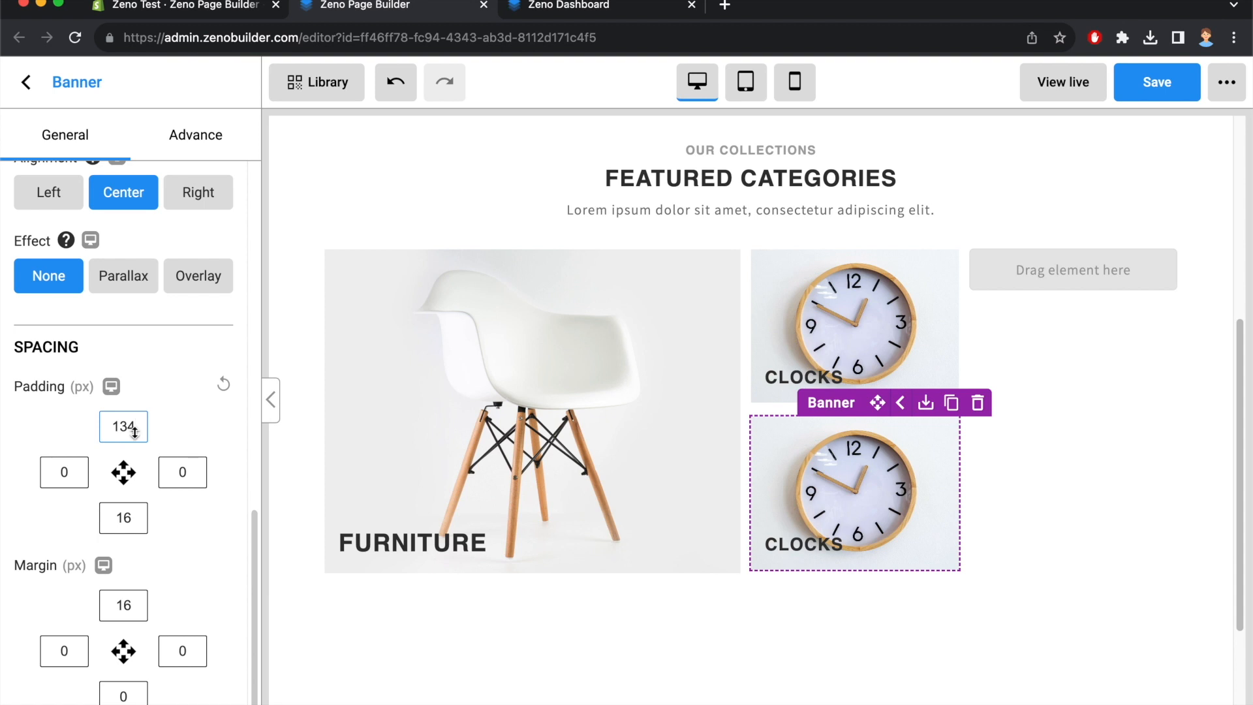
pyautogui.click(679, 646)
# Set the top padding of both stacked CLOCKS banners to 135 px
pyautogui.click(781, 288)
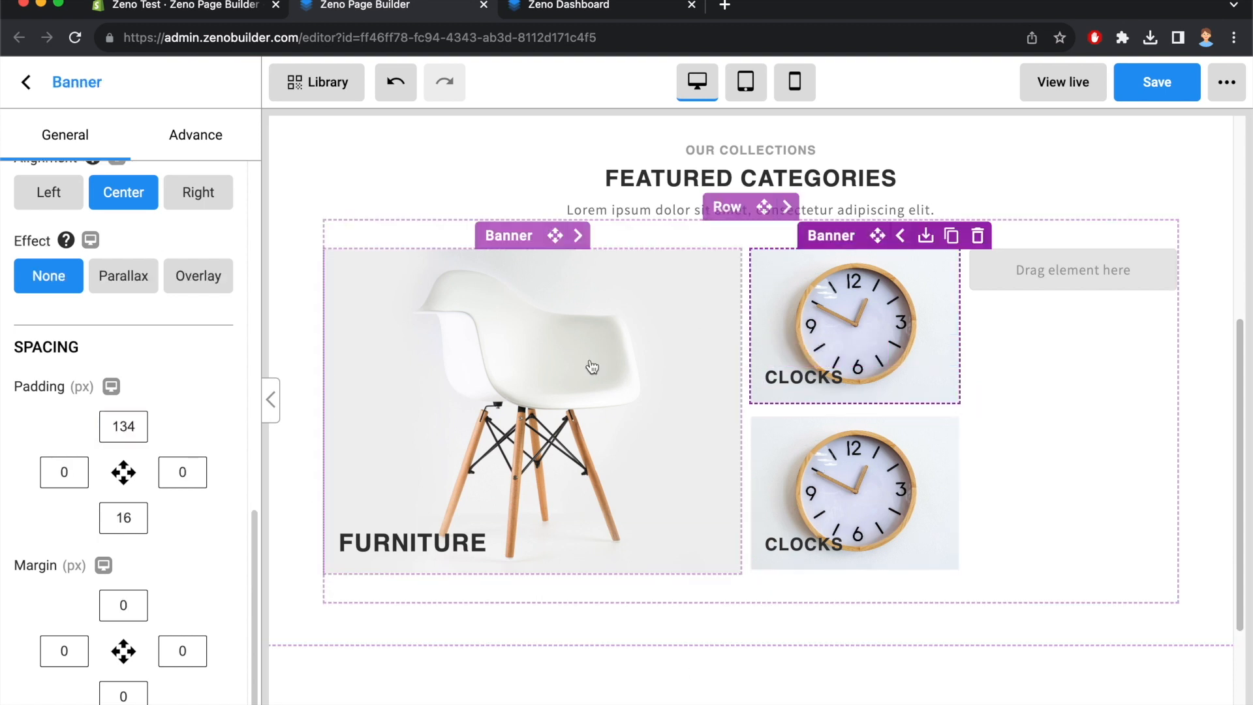
pyautogui.click(135, 426)
pyautogui.press('BackSpace')
pyautogui.write('5')
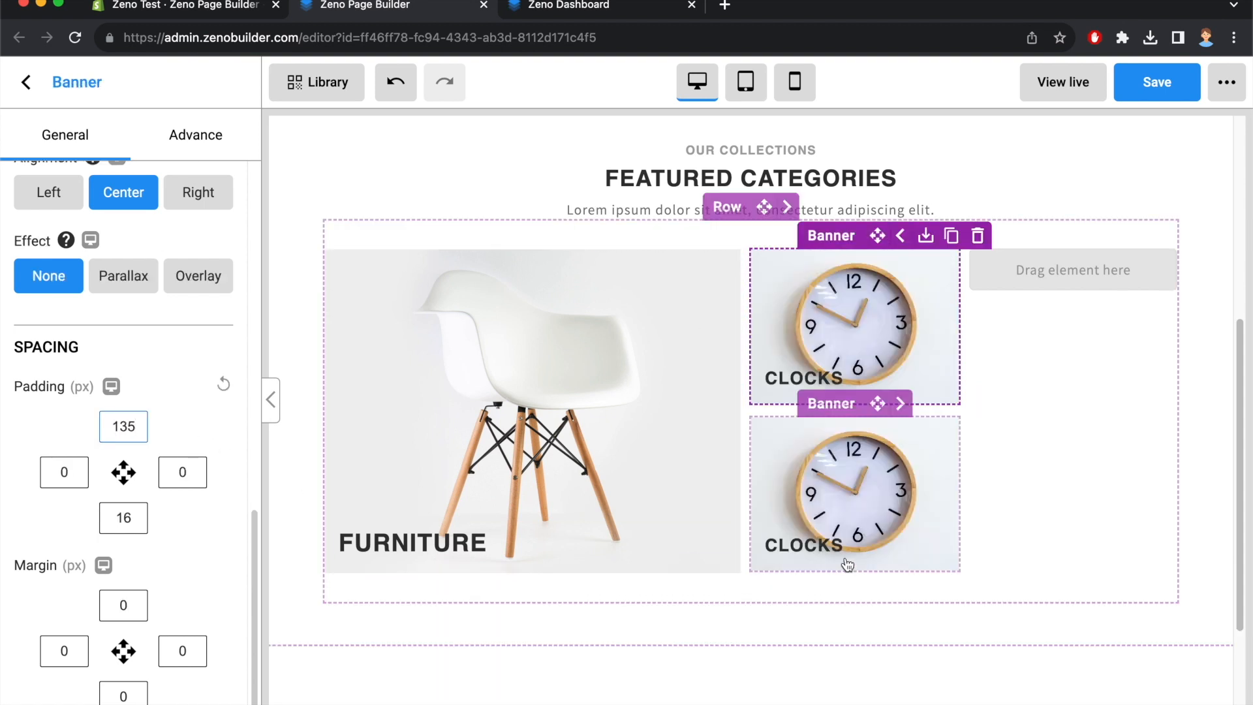
pyautogui.click(834, 504)
pyautogui.click(134, 428)
pyautogui.press('BackSpace')
pyautogui.write('4')
pyautogui.press('BackSpace')
pyautogui.write('5')
pyautogui.click(606, 702)
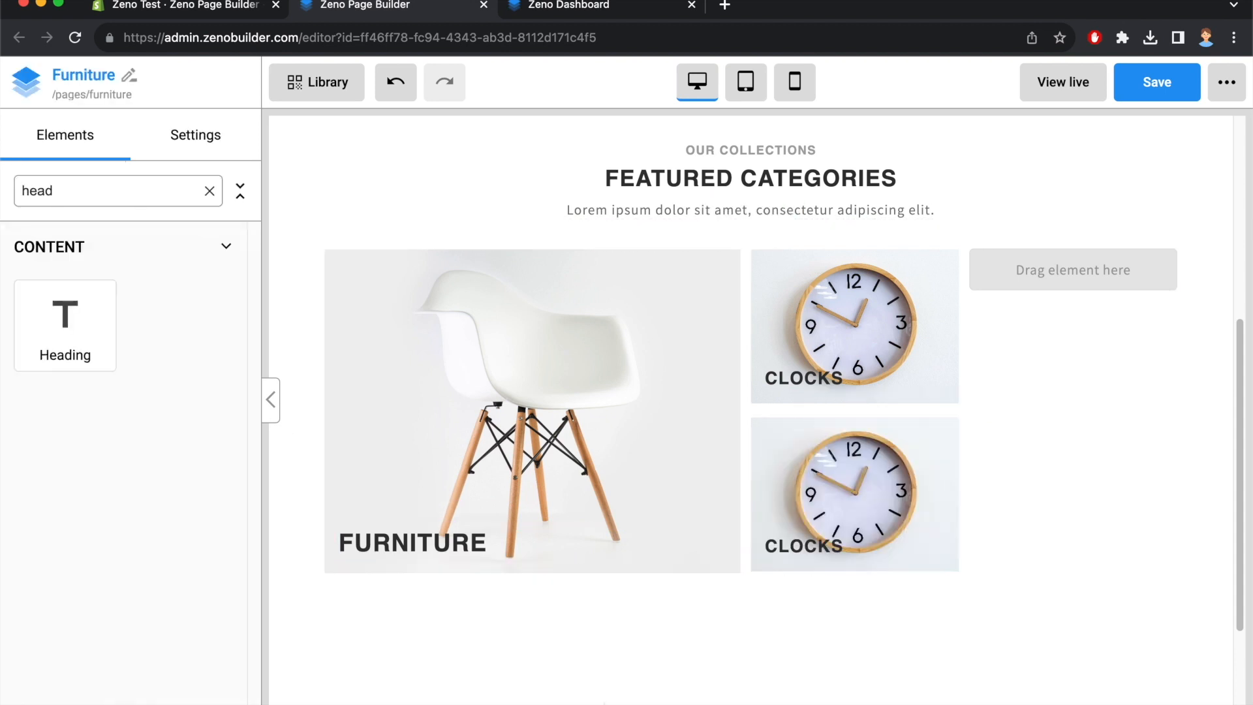
# Duplicate the upper CLOCKS banner and place a single copy in the row's empty third column
pyautogui.moveTo(872, 280)
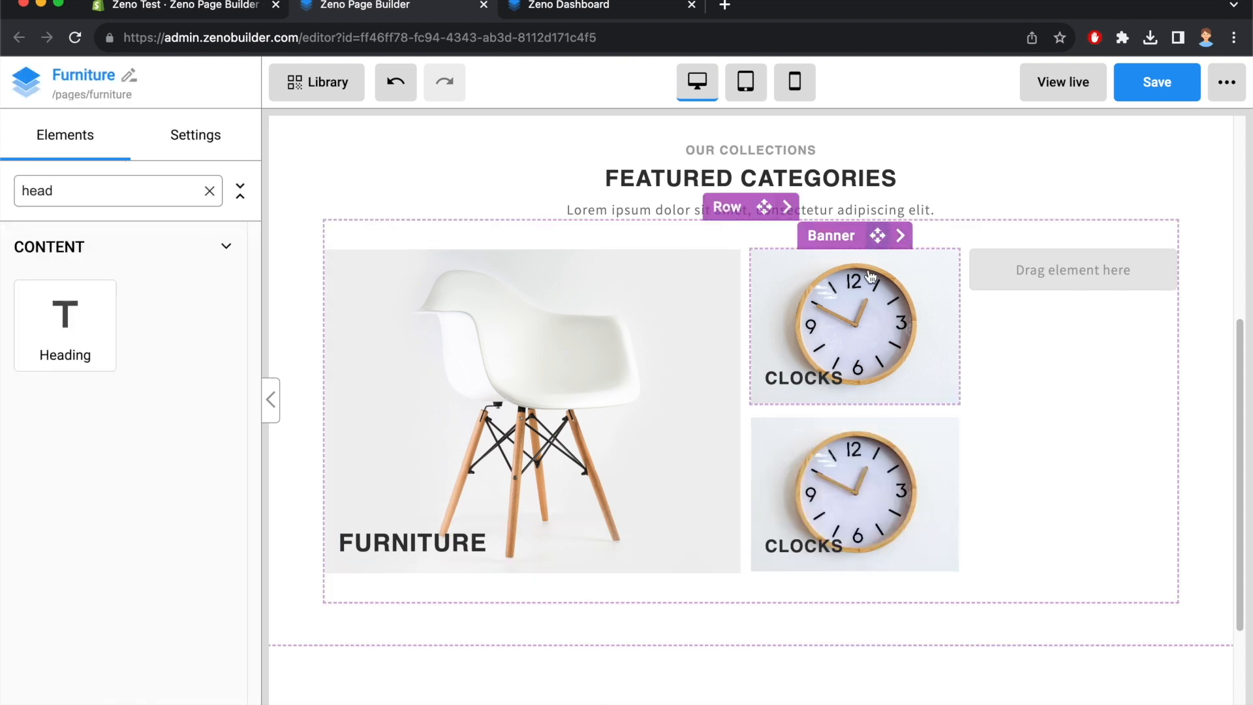
pyautogui.click(902, 240)
pyautogui.click(950, 236)
pyautogui.moveTo(885, 390); pyautogui.dragTo(1074, 268)
pyautogui.click(1171, 236)
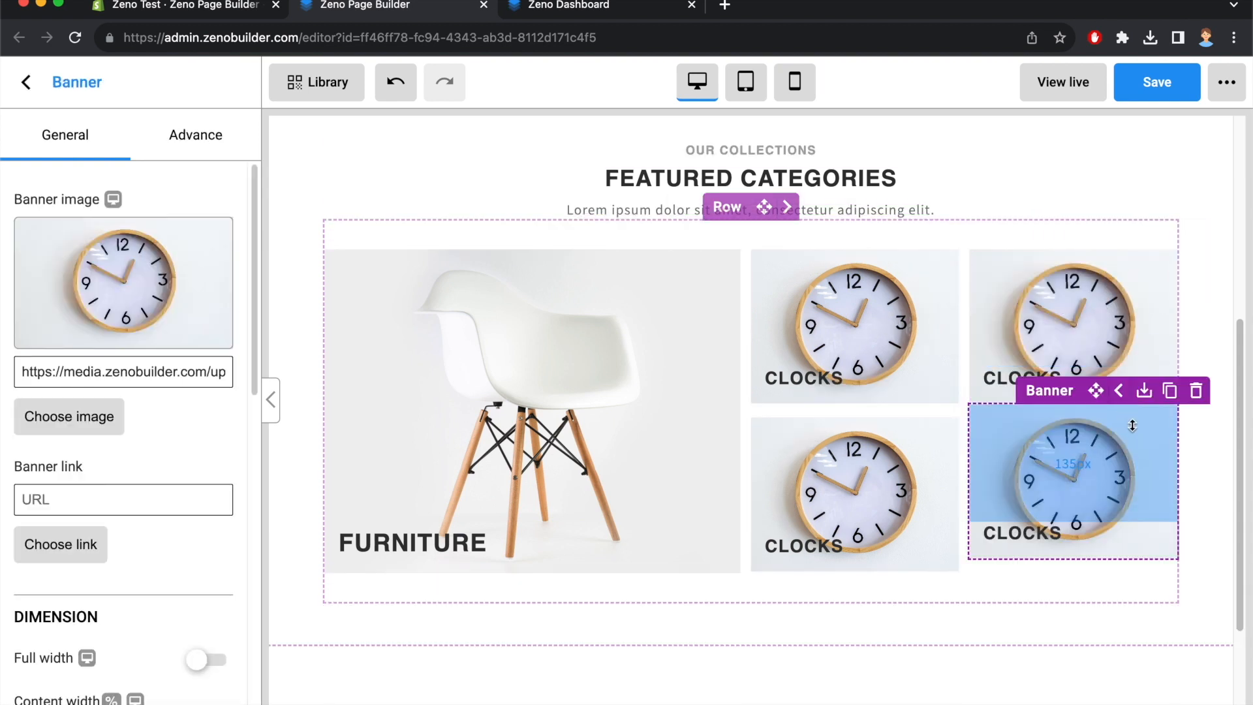
pyautogui.click(1196, 392)
# Duplicate the lower CLOCKS banner and place the copy beneath the banner in the third column
pyautogui.click(871, 470)
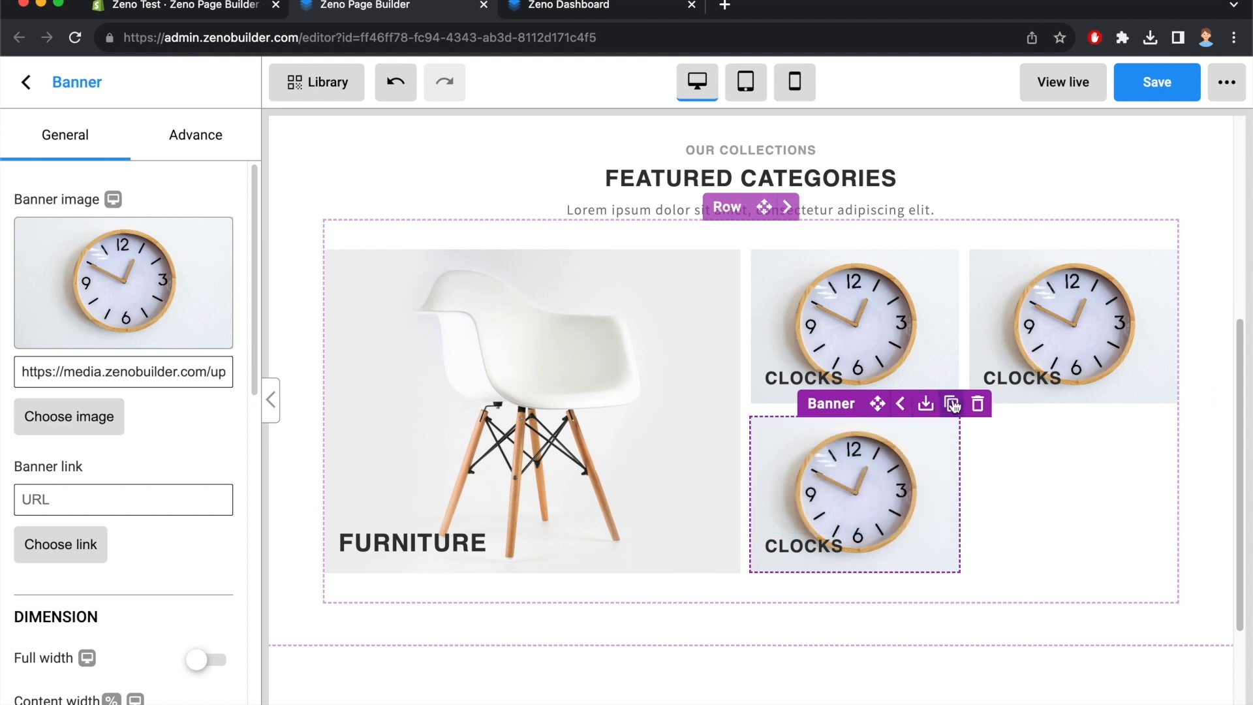
pyautogui.click(953, 403)
pyautogui.moveTo(879, 572); pyautogui.dragTo(1071, 437)
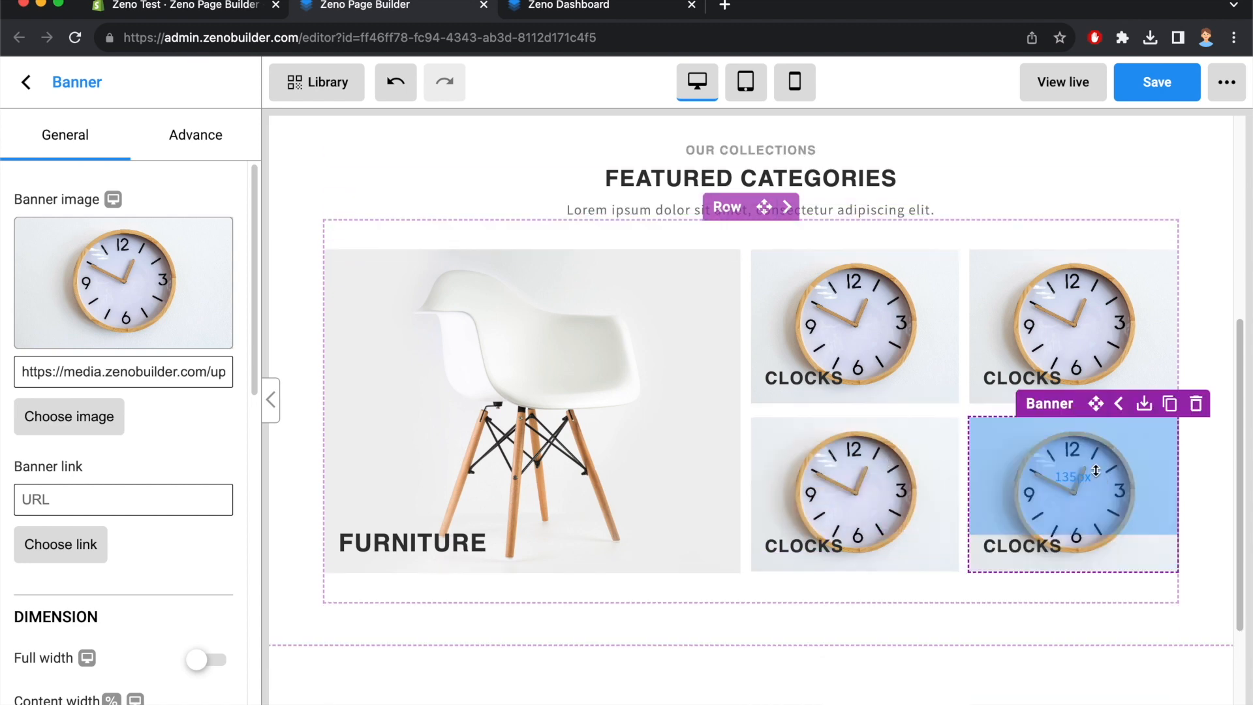
pyautogui.click(969, 238)
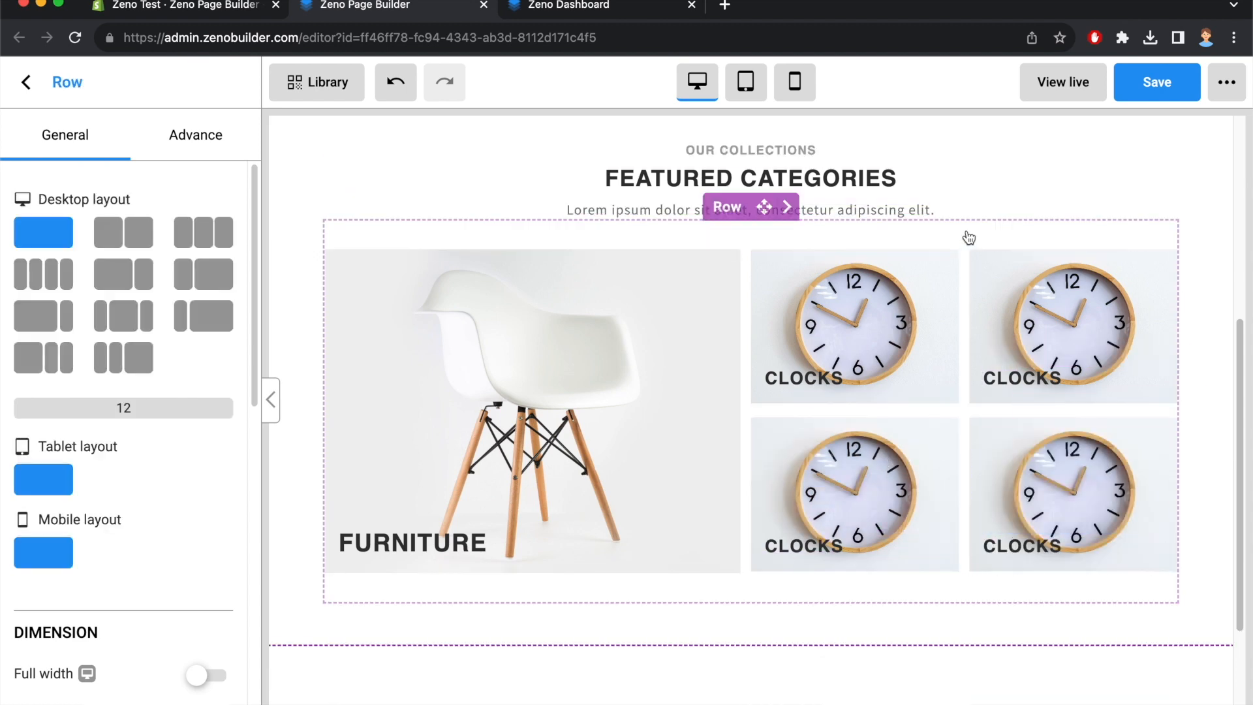
# Copy the LIGHTING label from the template preview and use it as the lower middle banner's heading text
pyautogui.click(610, 8)
pyautogui.doubleClick(703, 481)
pyautogui.hotkey('ctrl', 'c')
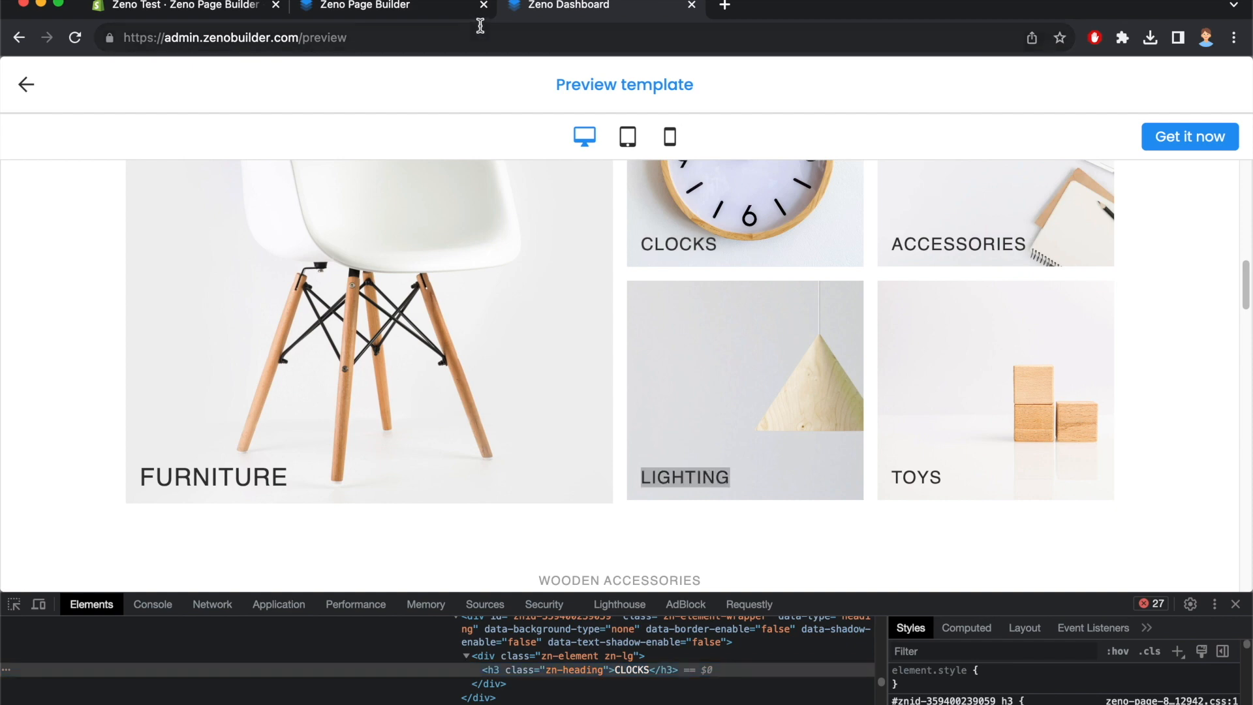
pyautogui.click(444, 8)
pyautogui.doubleClick(803, 546)
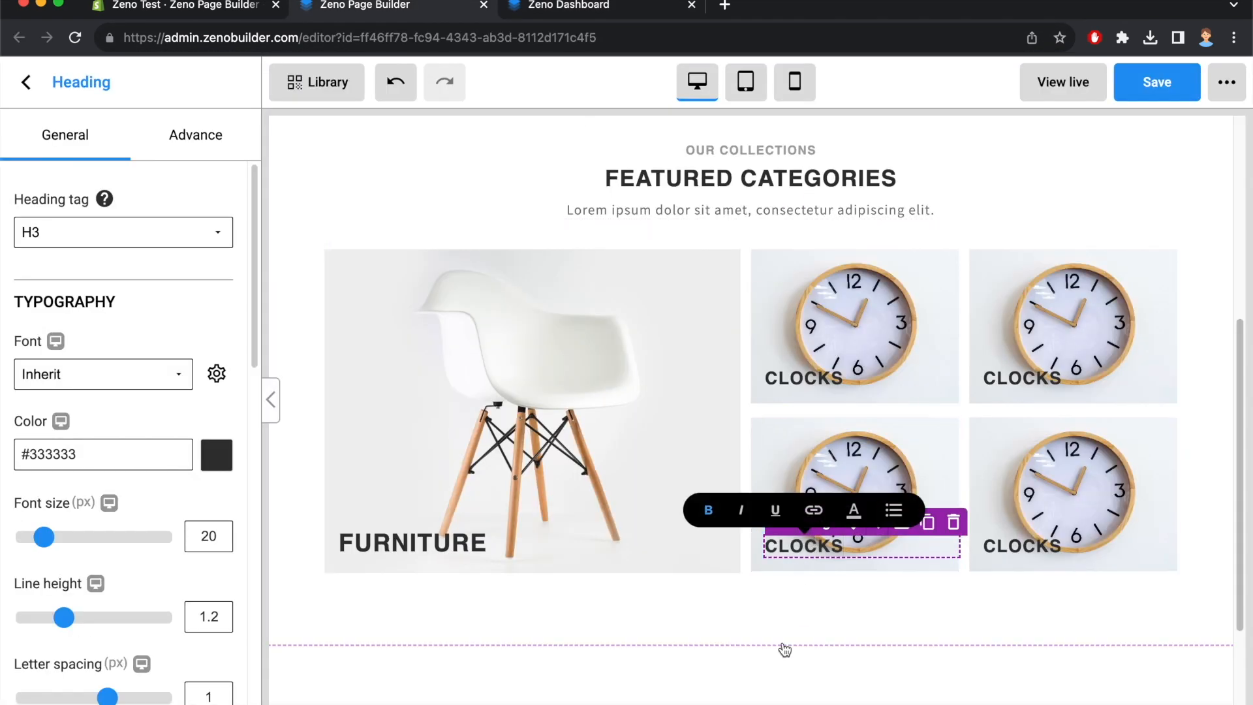
pyautogui.hotkey('ctrl', 'v')
pyautogui.click(771, 654)
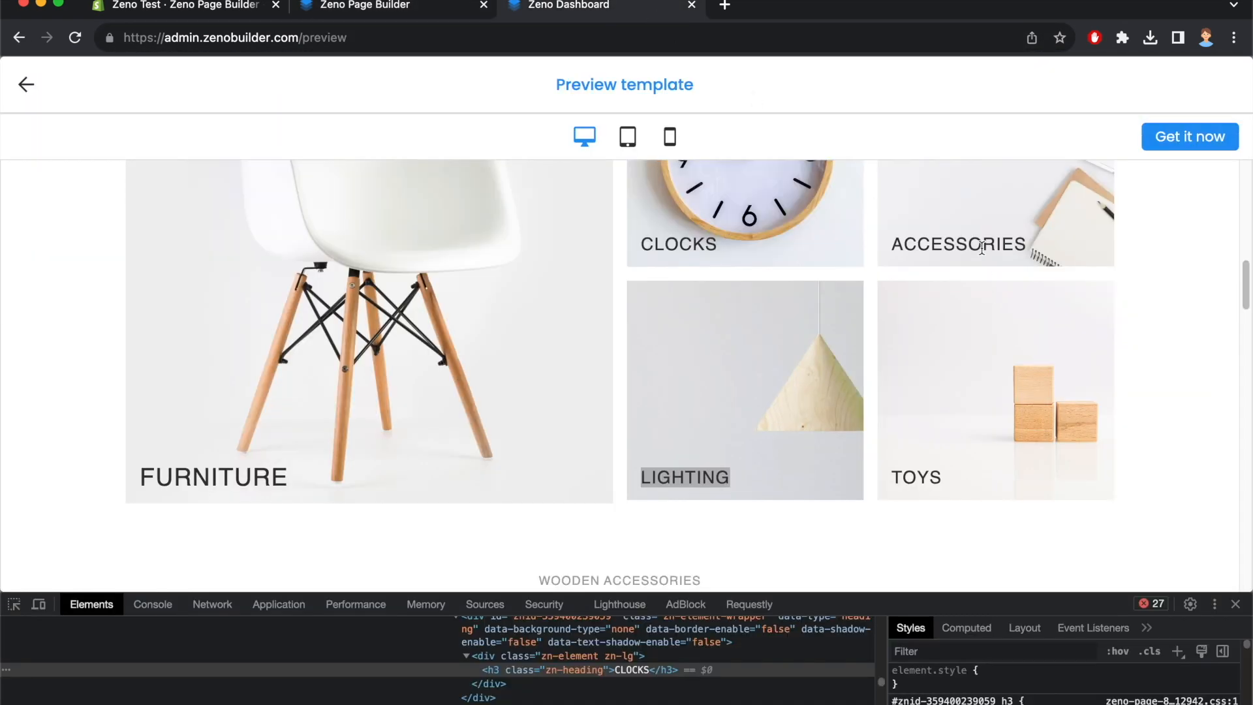
# Copy the ACCESSORIES and TOYS labels from the template preview into the third column's upper and lower banner headings
pyautogui.doubleClick(982, 247)
pyautogui.click(400, 12)
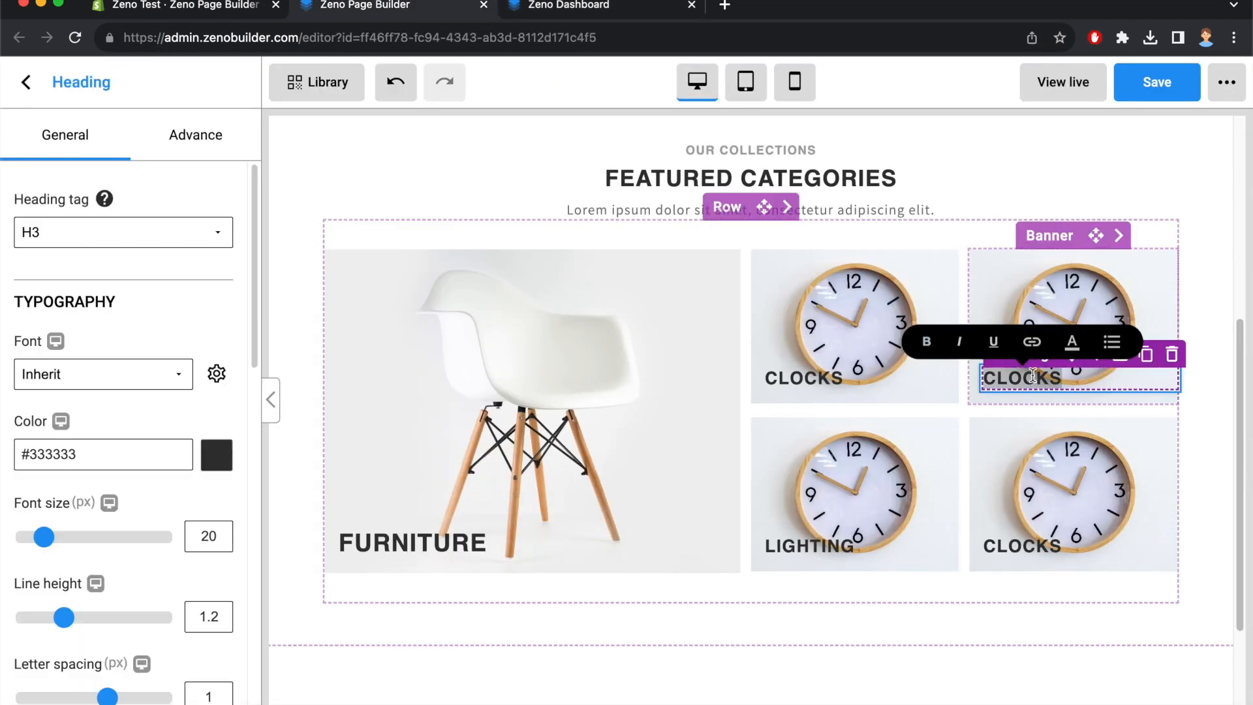
pyautogui.click(542, 11)
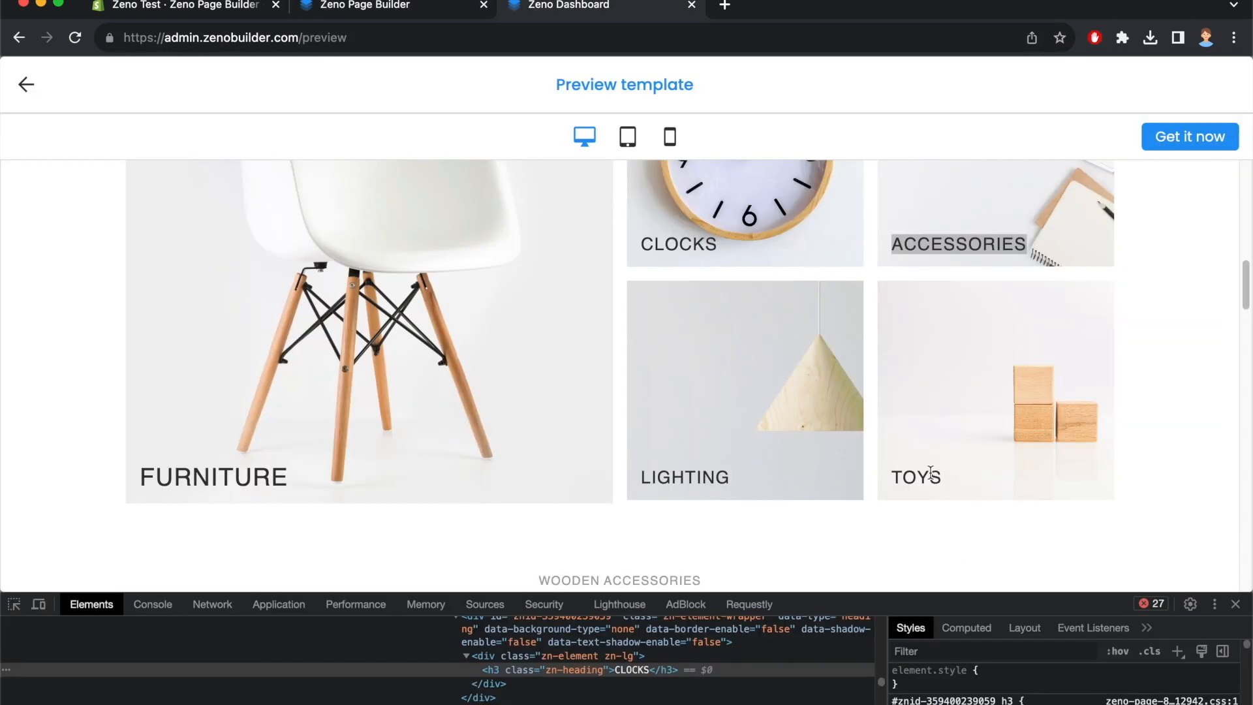
pyautogui.doubleClick(924, 474)
pyautogui.press('super+c')
pyautogui.click(383, 12)
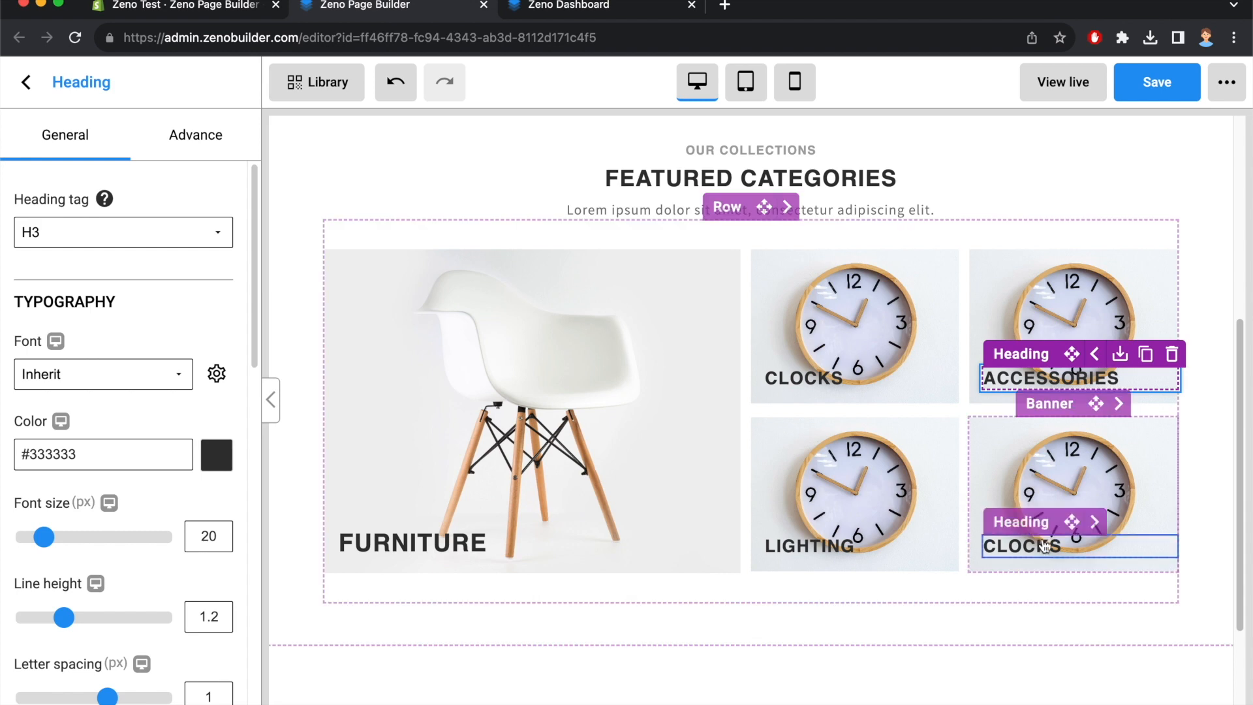
pyautogui.doubleClick(1048, 545)
pyautogui.press('super+v')
pyautogui.click(958, 645)
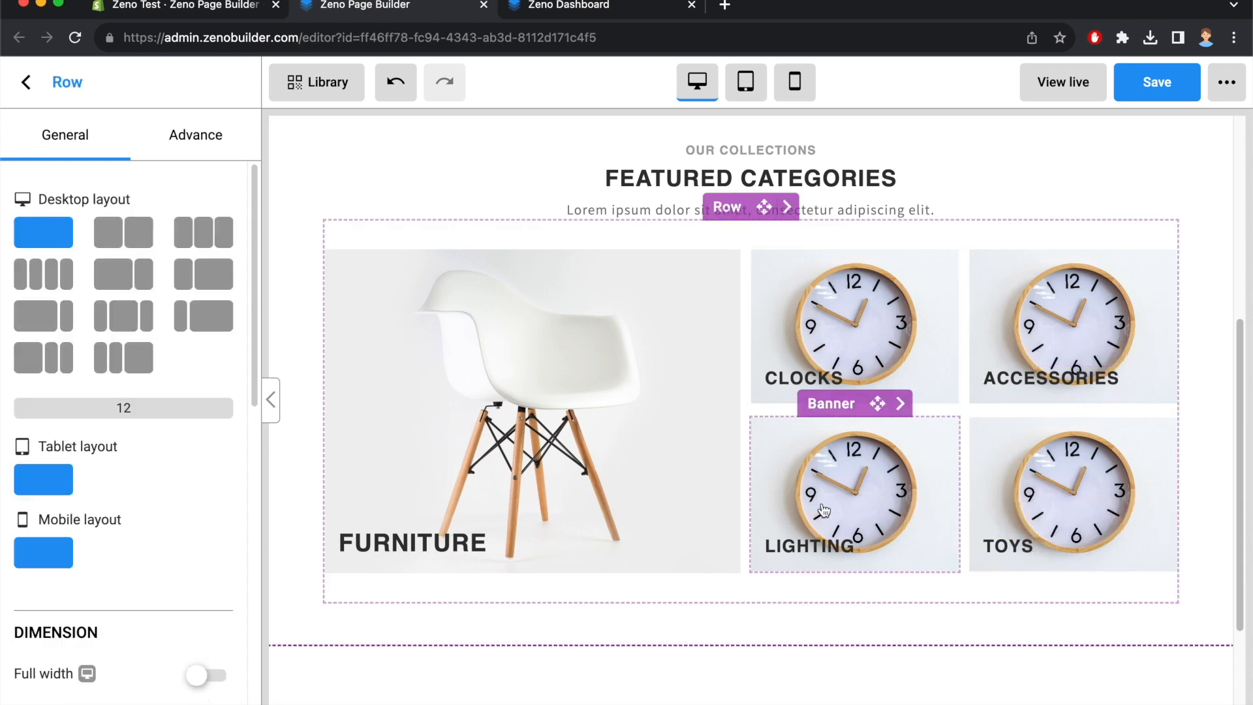
# Replace the LIGHTING banner's image with lighting.png uploaded from the Furniture assets folder
pyautogui.click(803, 446)
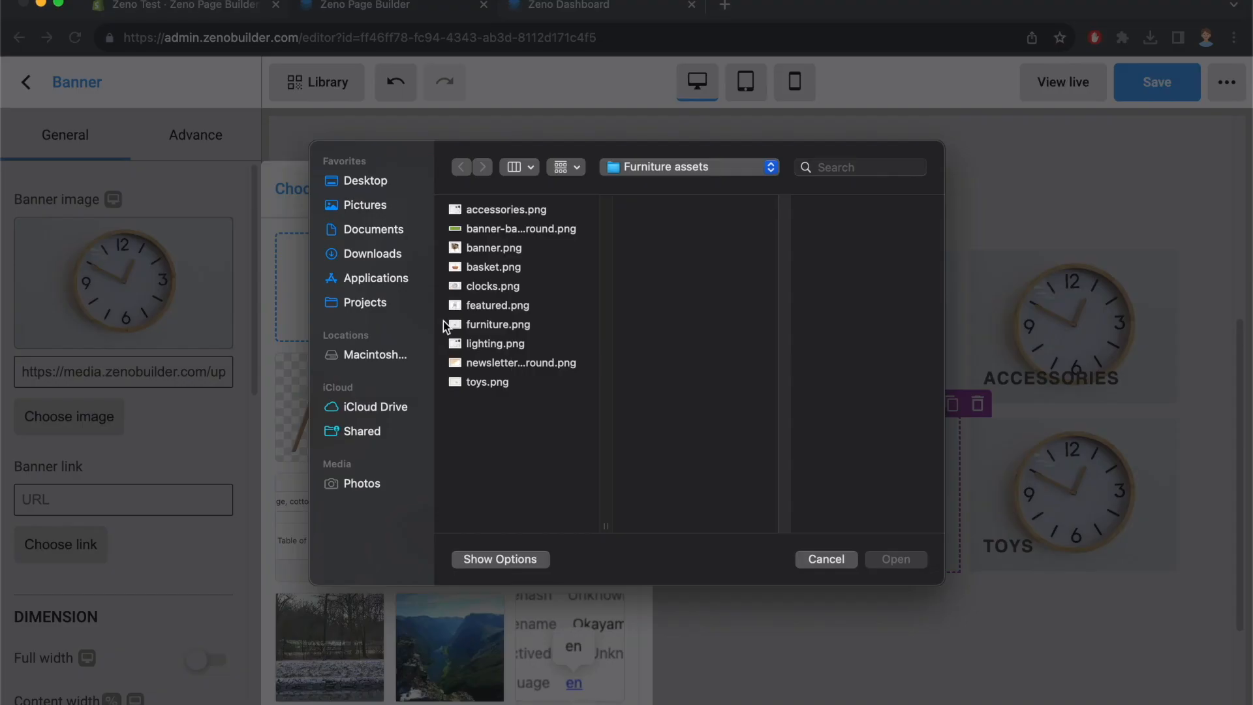
pyautogui.click(502, 345)
pyautogui.click(896, 558)
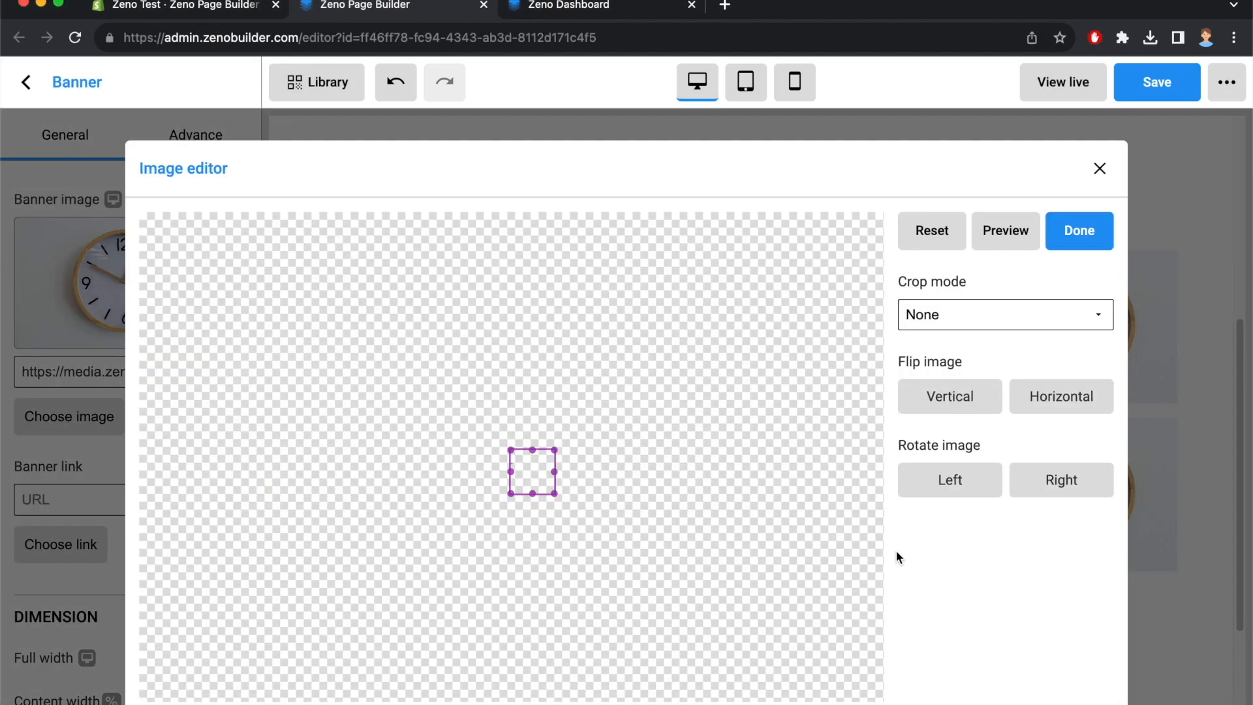
pyautogui.click(1093, 229)
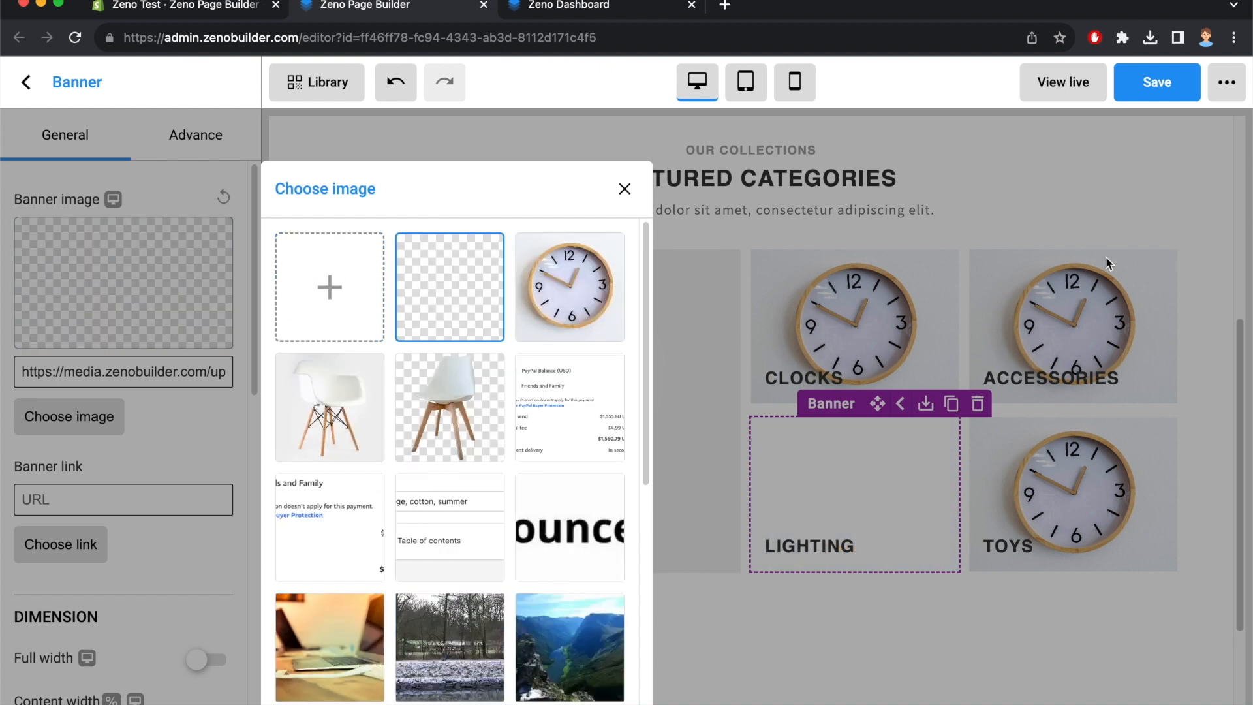
pyautogui.click(1045, 296)
# Replace the ACCESSORIES banner's image with accessories.png uploaded from the Furniture assets folder
pyautogui.click(1047, 297)
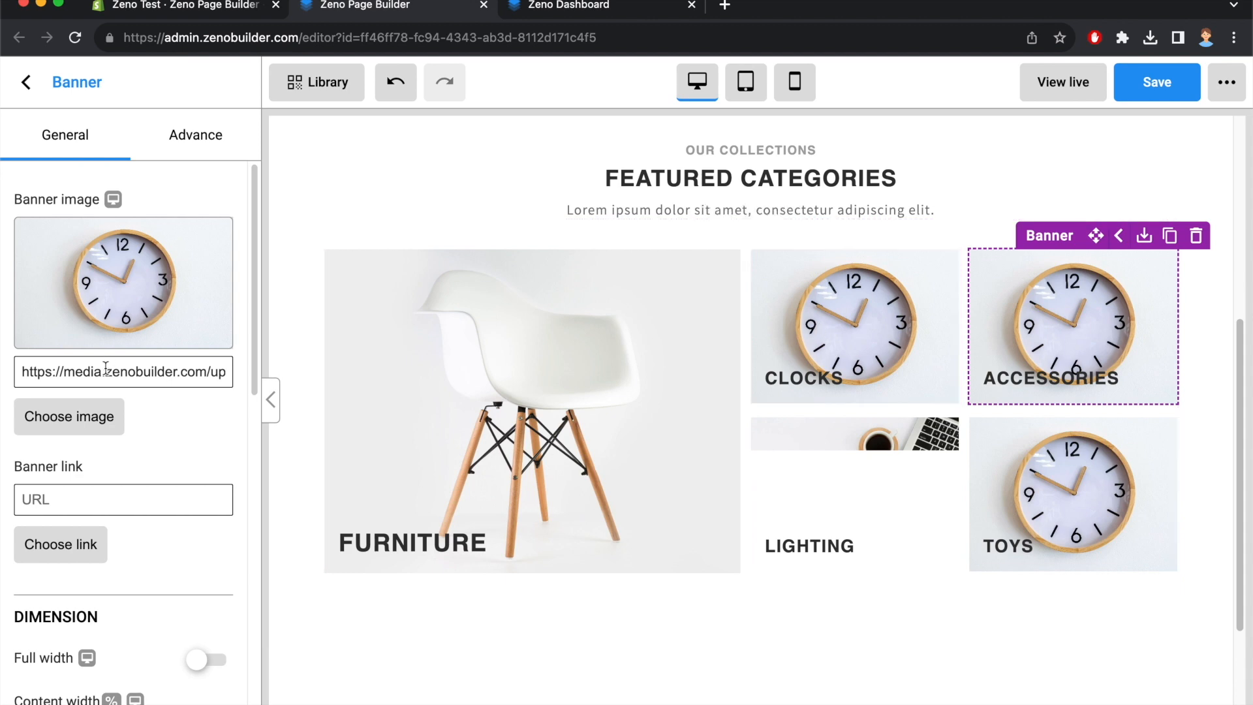
pyautogui.click(98, 428)
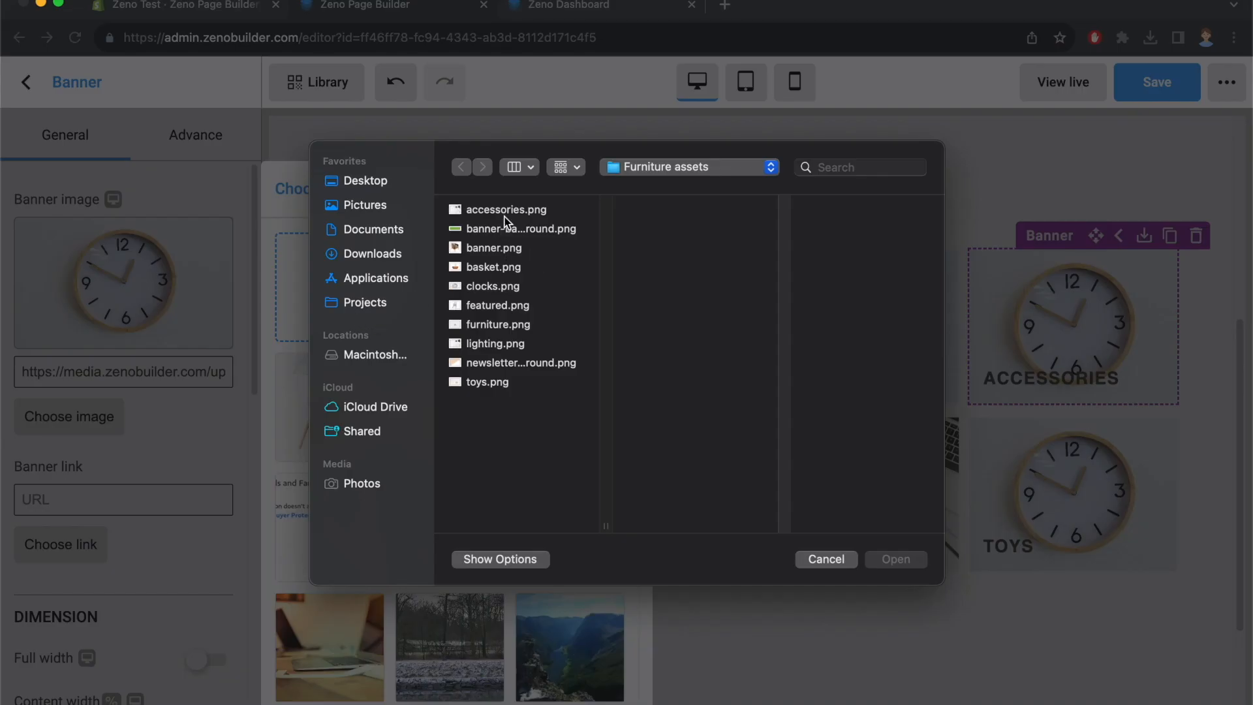
pyautogui.click(506, 210)
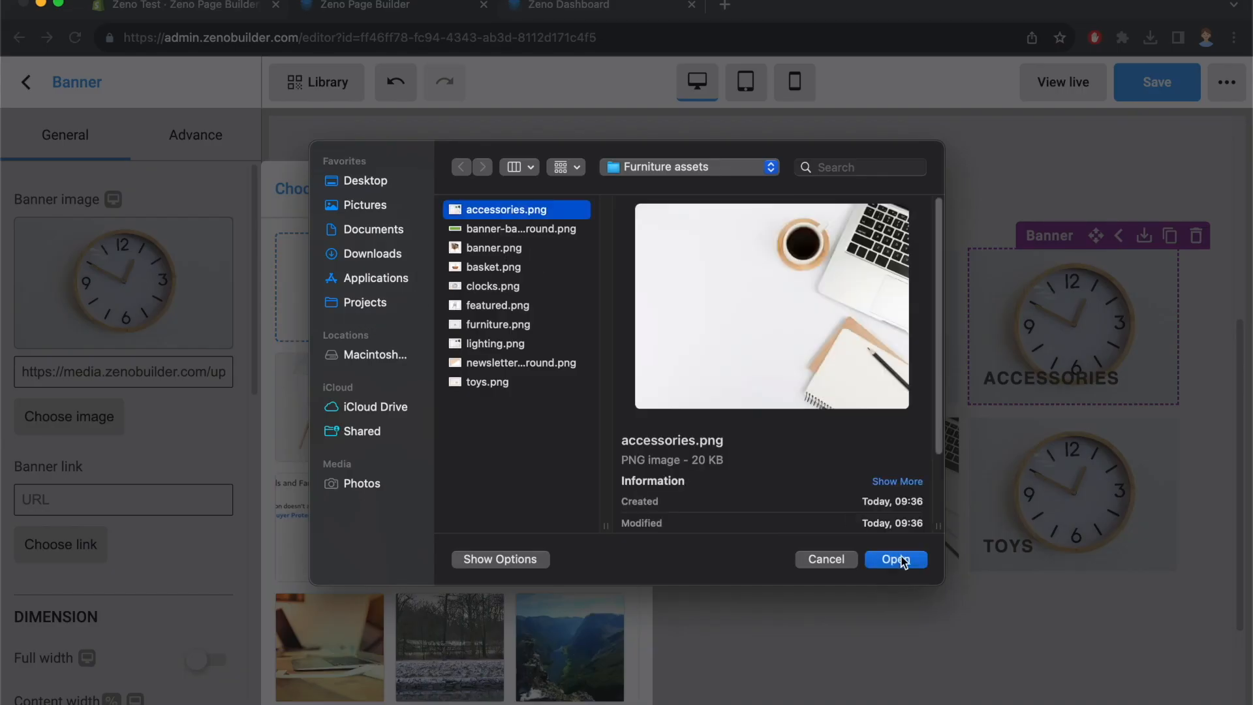
pyautogui.click(895, 560)
pyautogui.click(1077, 232)
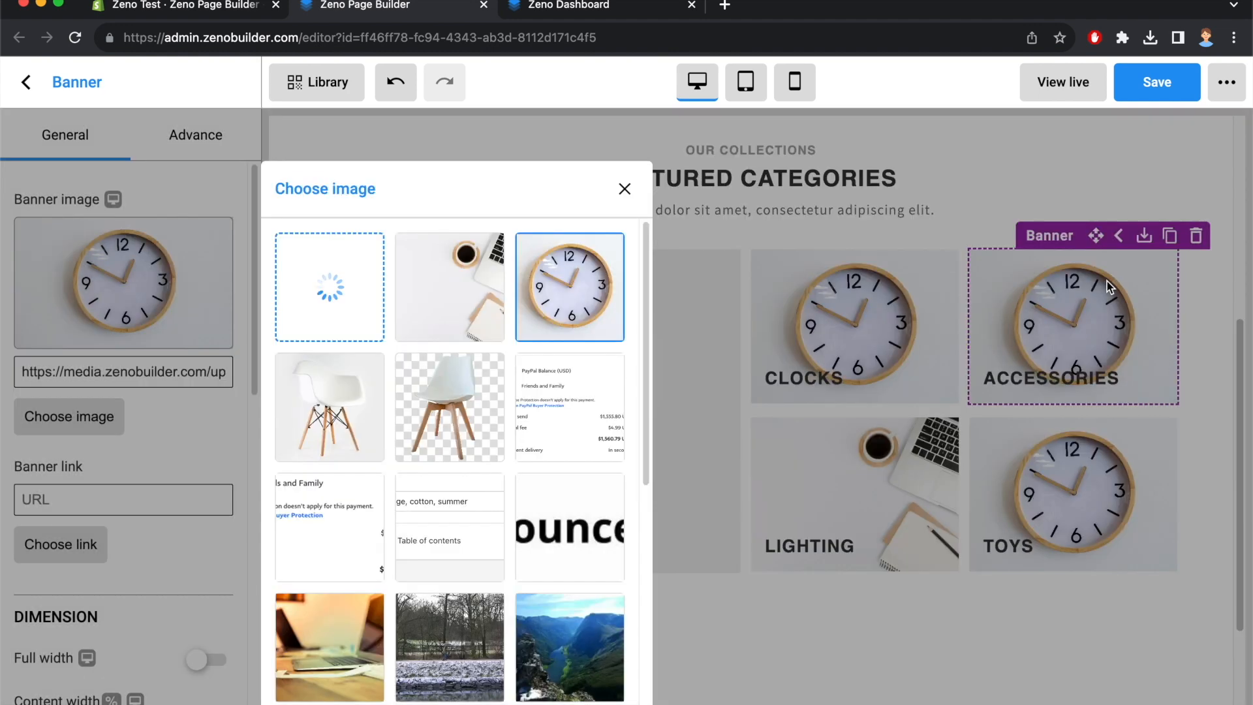
pyautogui.click(1214, 349)
# Replace the TOYS banner's image with toys.png uploaded from the Furniture assets folder
pyautogui.click(1104, 459)
pyautogui.click(97, 417)
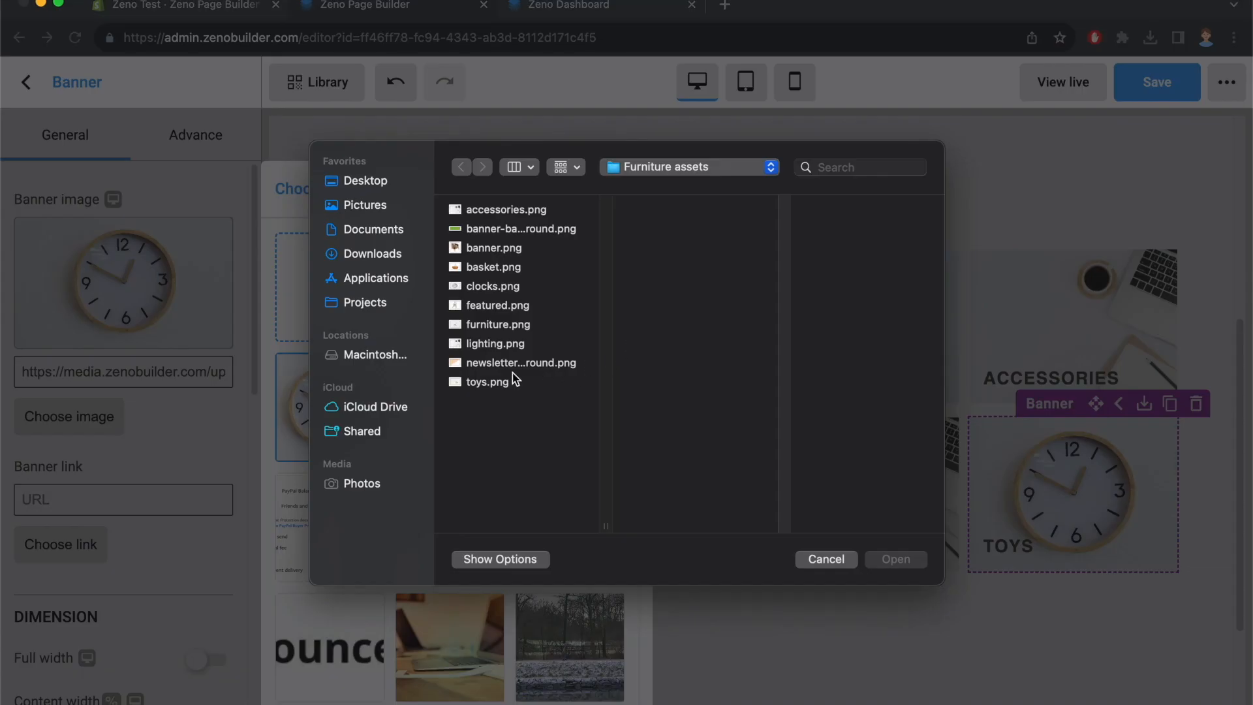
pyautogui.click(512, 379)
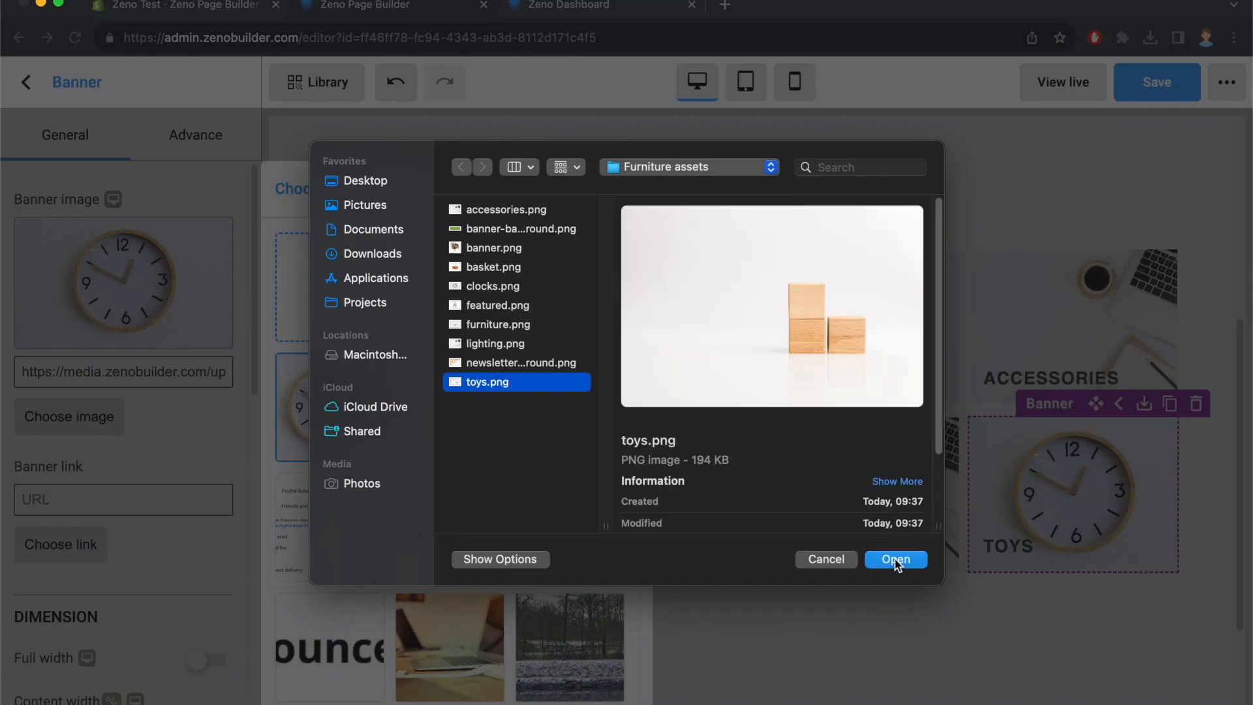
pyautogui.click(895, 559)
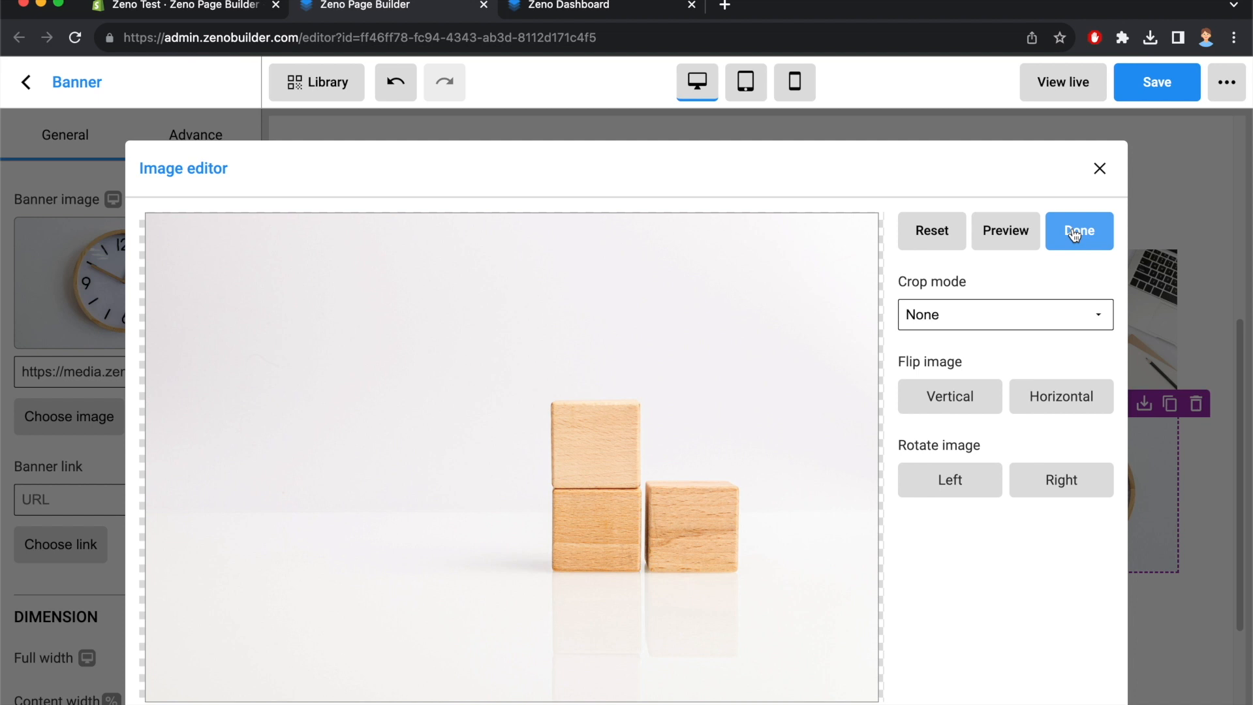
pyautogui.click(1075, 233)
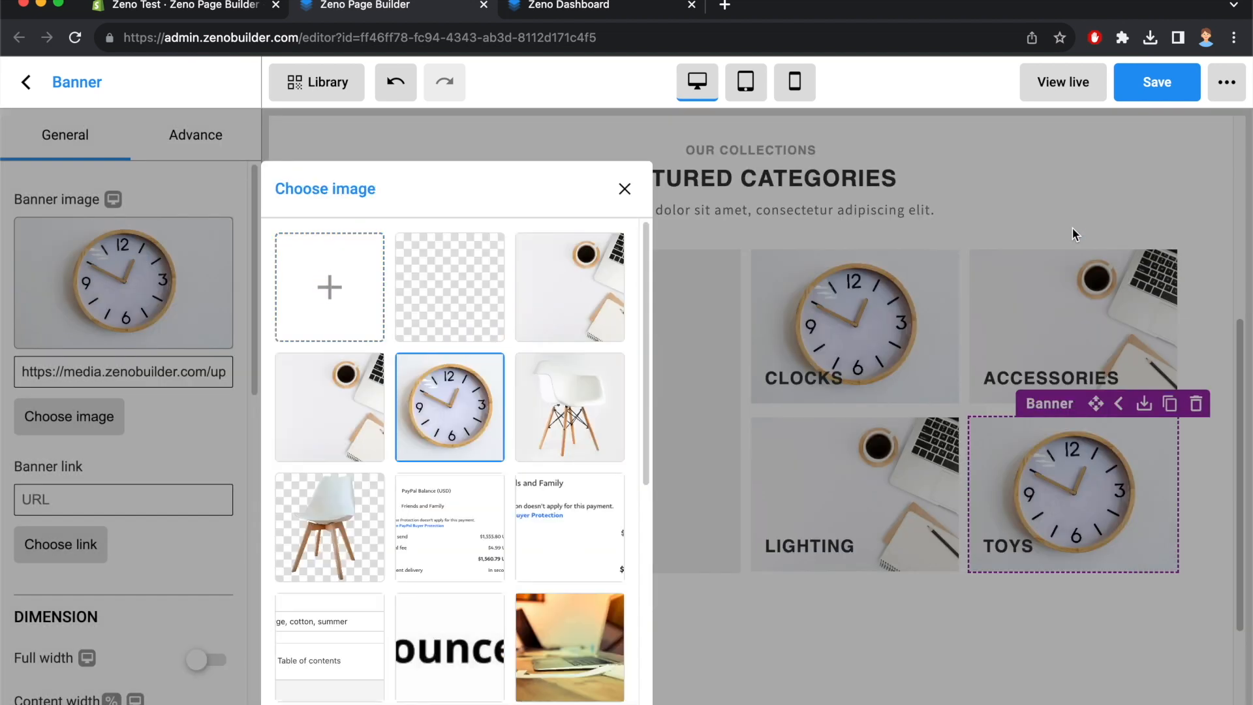
pyautogui.click(1191, 171)
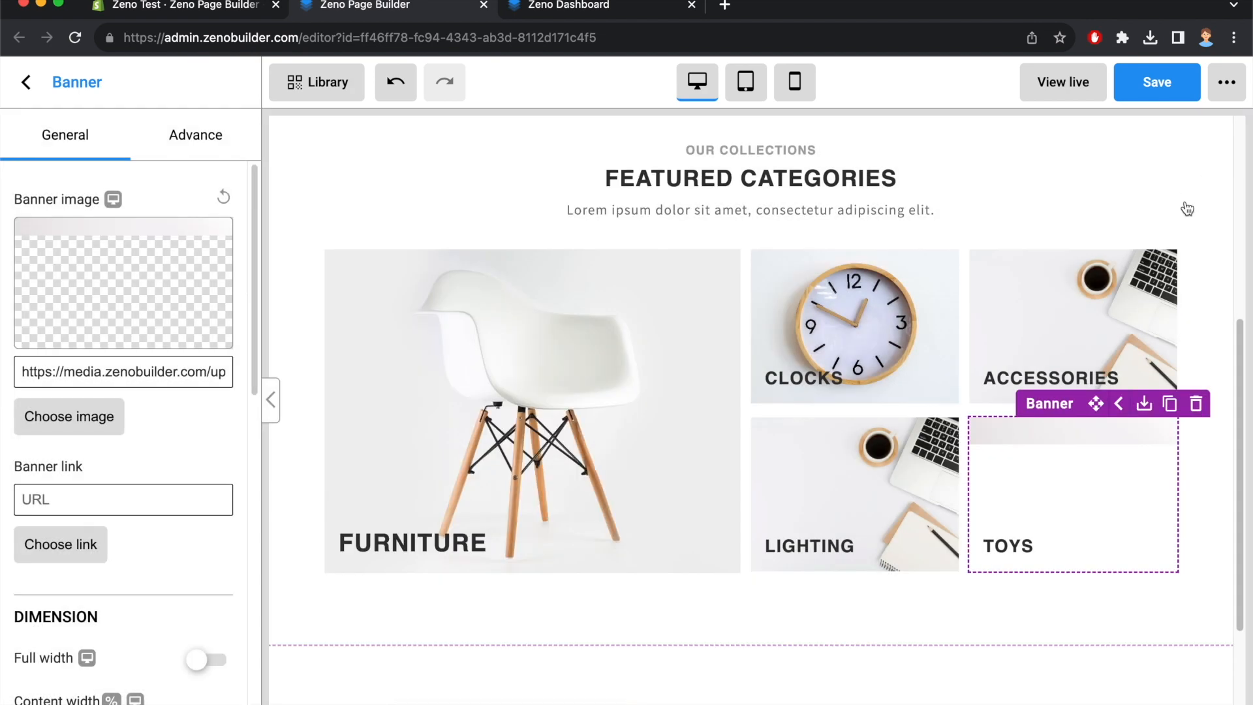
pyautogui.scroll(5, 961, 245)
pyautogui.scroll(-7, 957, 252)
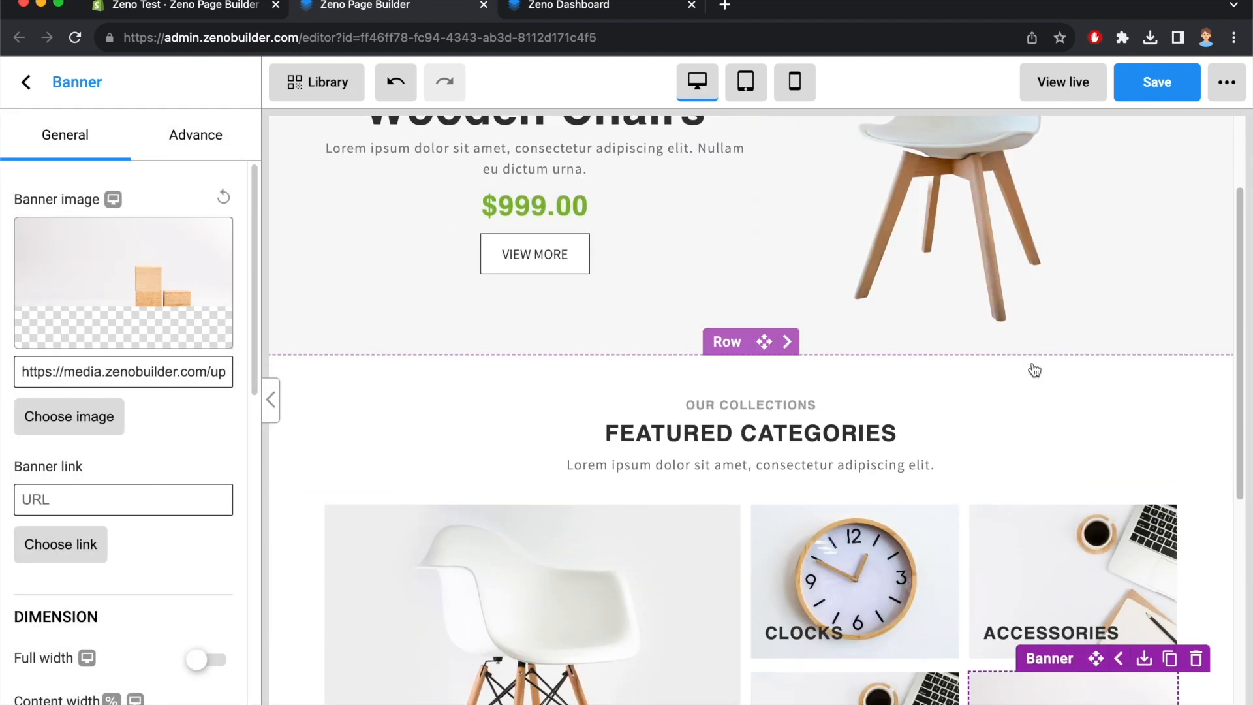
pyautogui.scroll(1, 1035, 344)
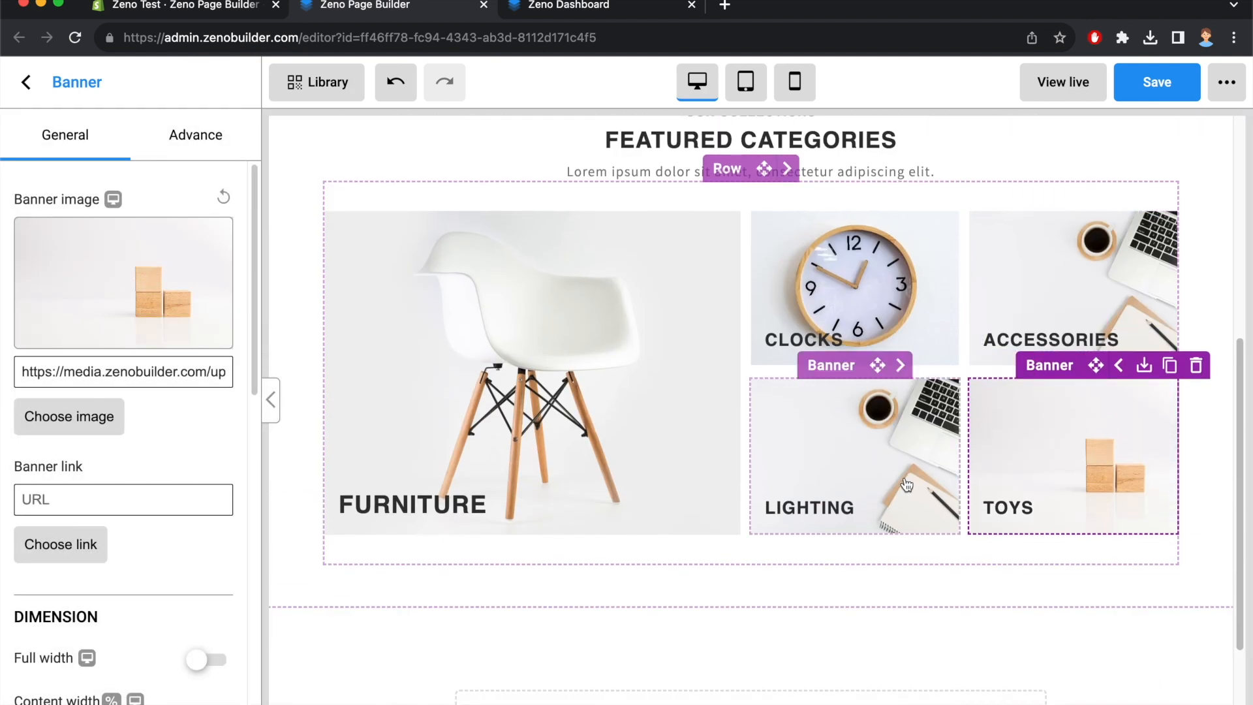
# Check the FURNITURE label in the template preview and set the FURNITURE banner heading's font weight to Light
pyautogui.click(569, 9)
pyautogui.moveTo(145, 477); pyautogui.dragTo(295, 469)
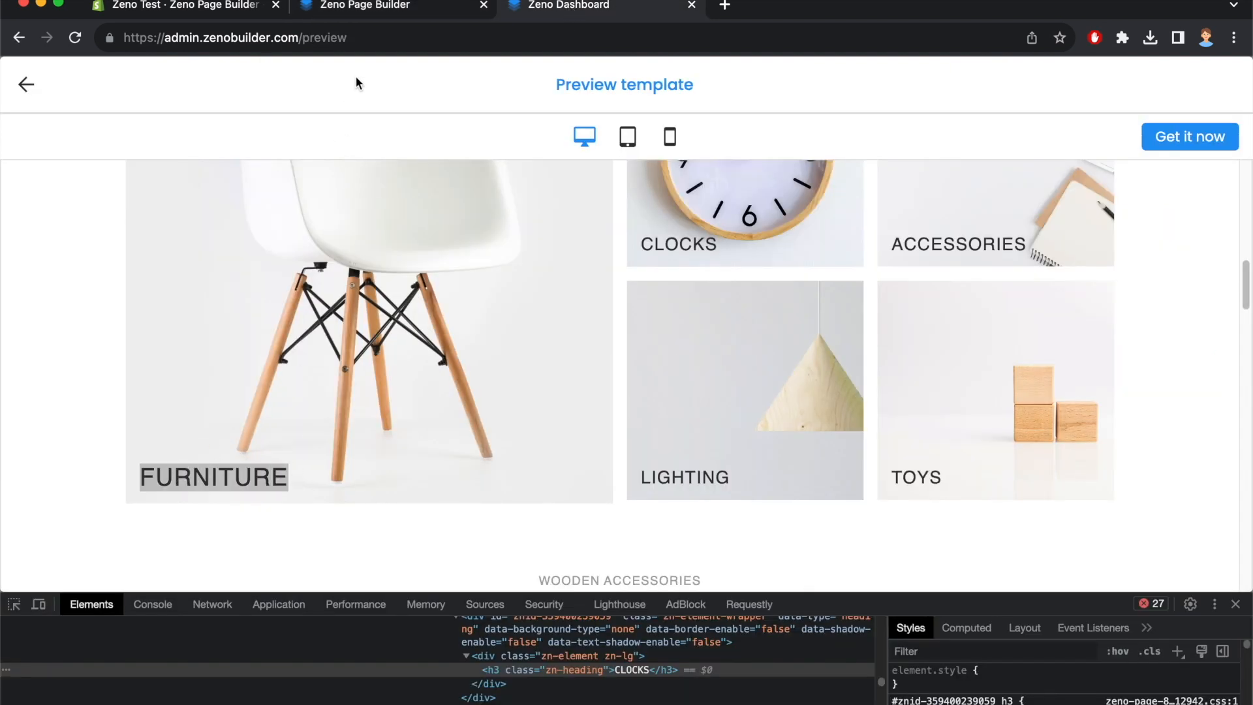
pyautogui.click(411, 15)
pyautogui.click(480, 506)
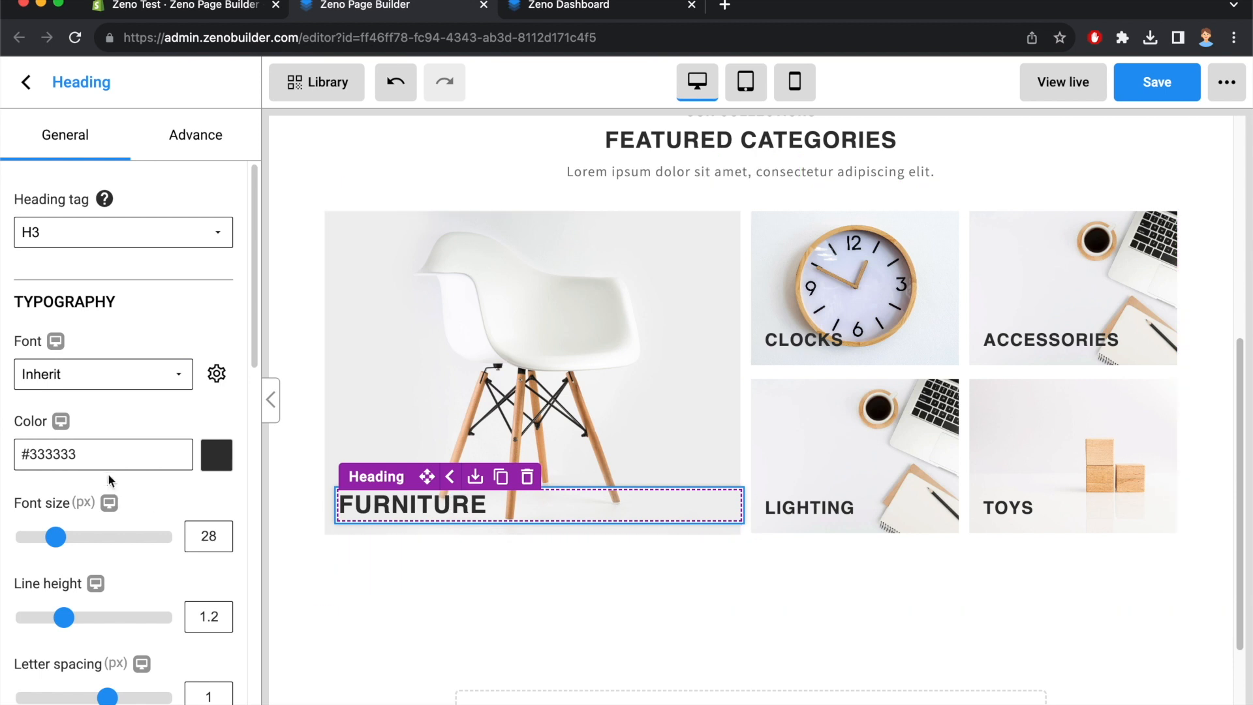
pyautogui.scroll(-10, 95, 379)
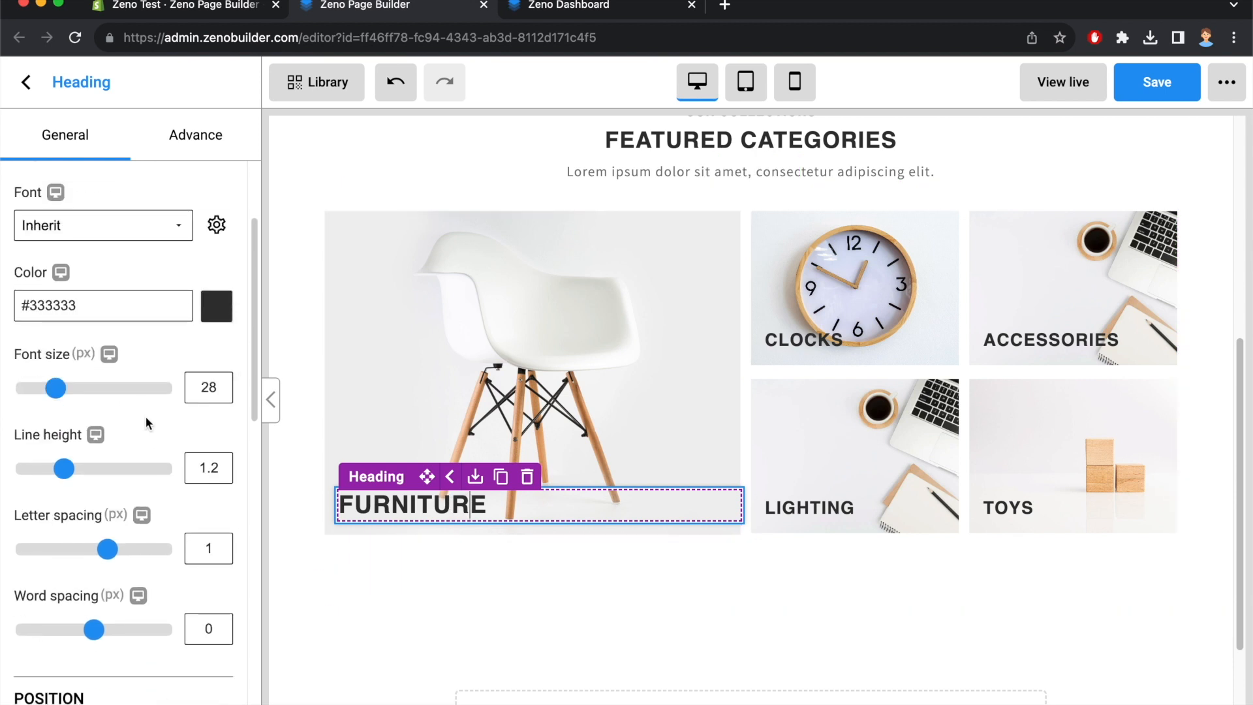
pyautogui.scroll(8, 146, 478)
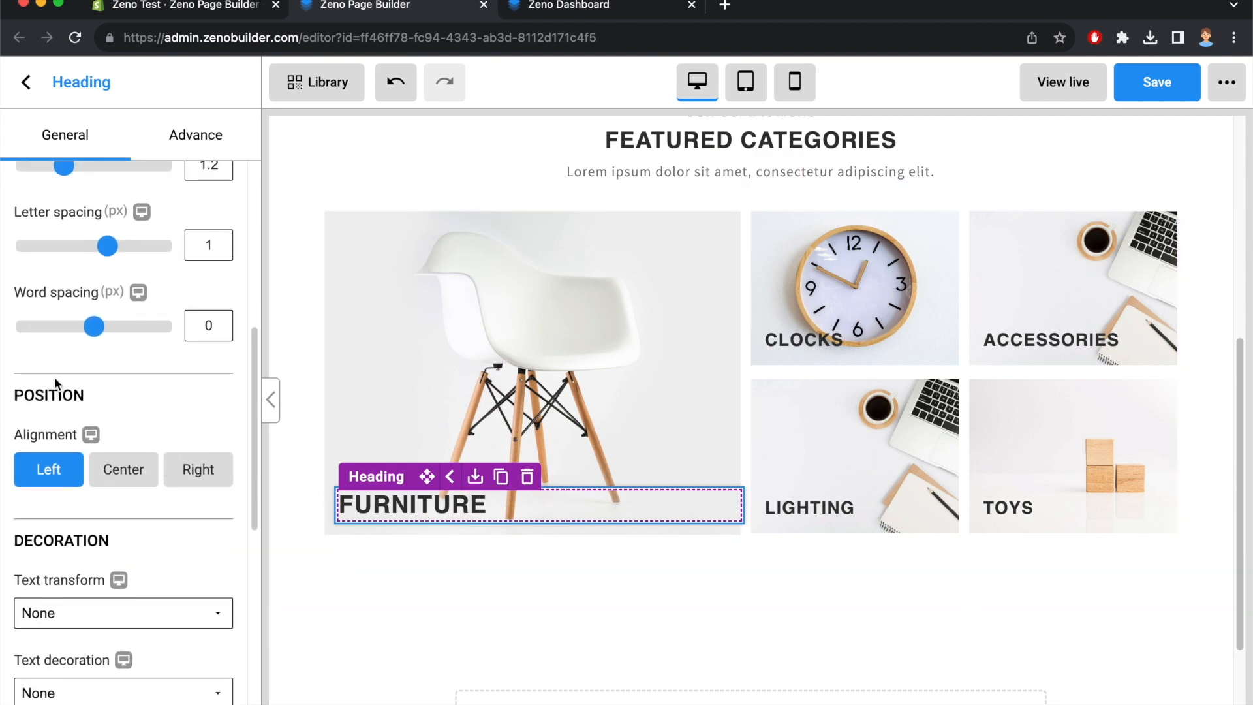
pyautogui.scroll(-10, 90, 370)
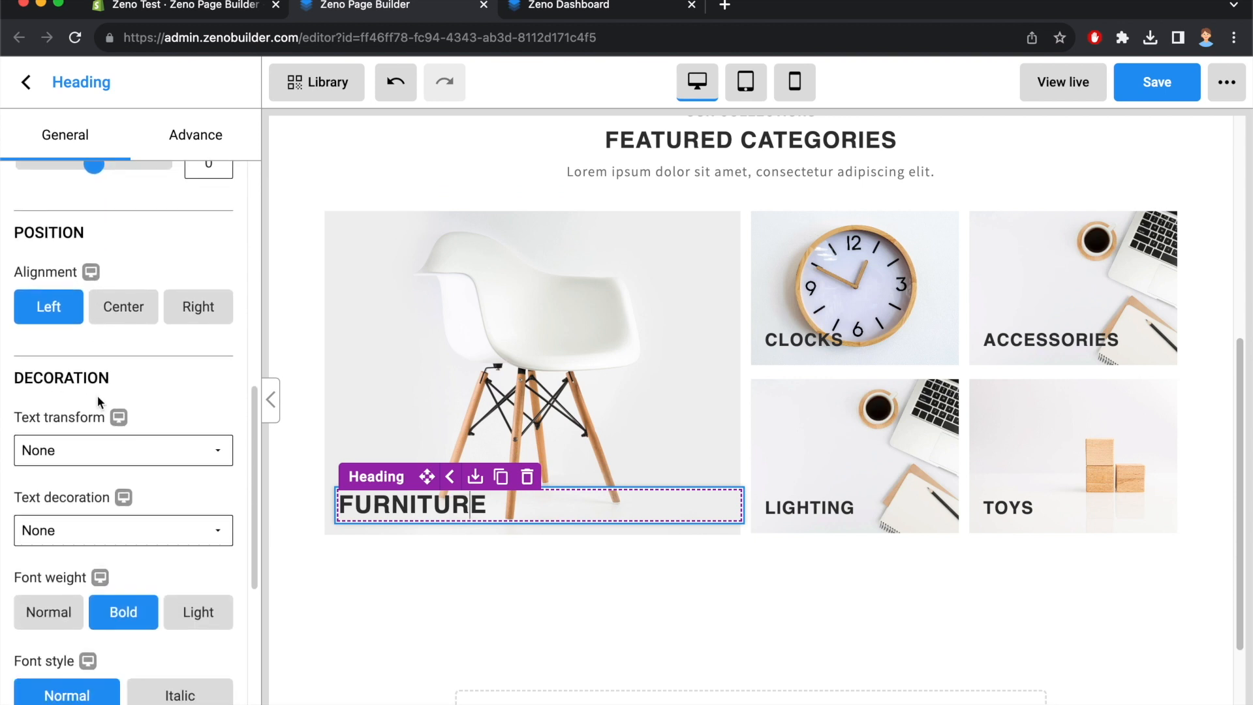
pyautogui.scroll(-5, 100, 409)
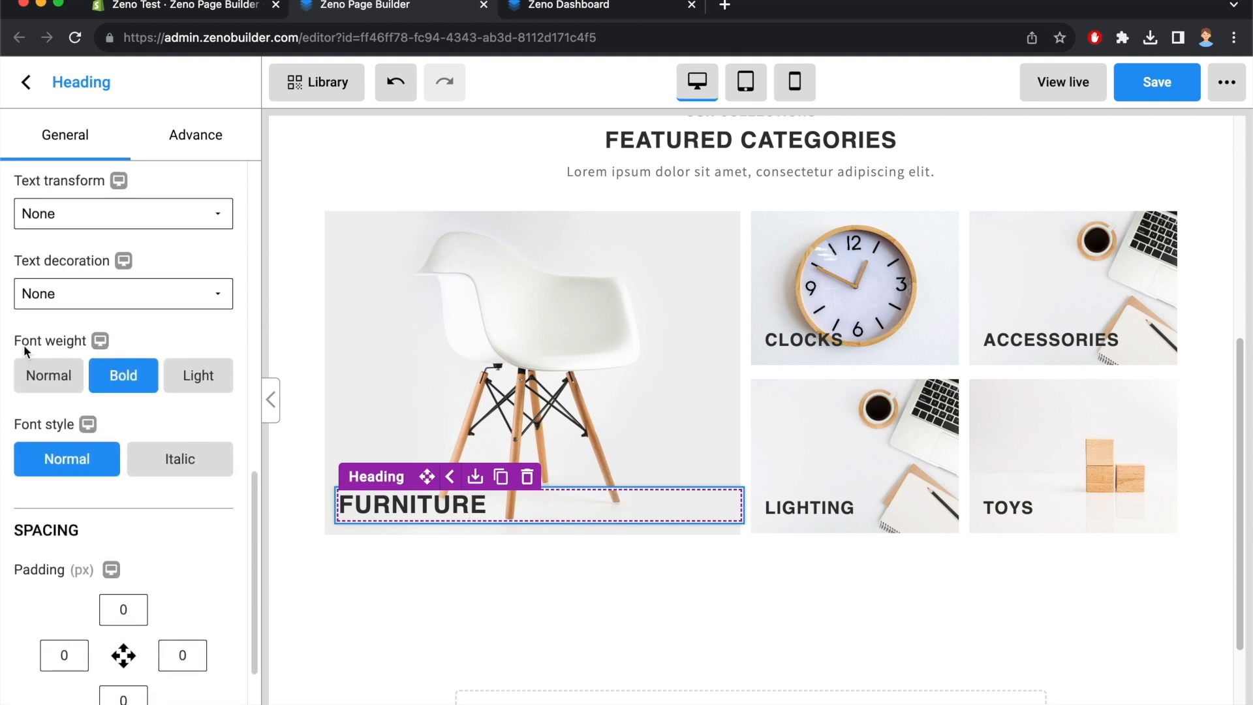
pyautogui.click(182, 381)
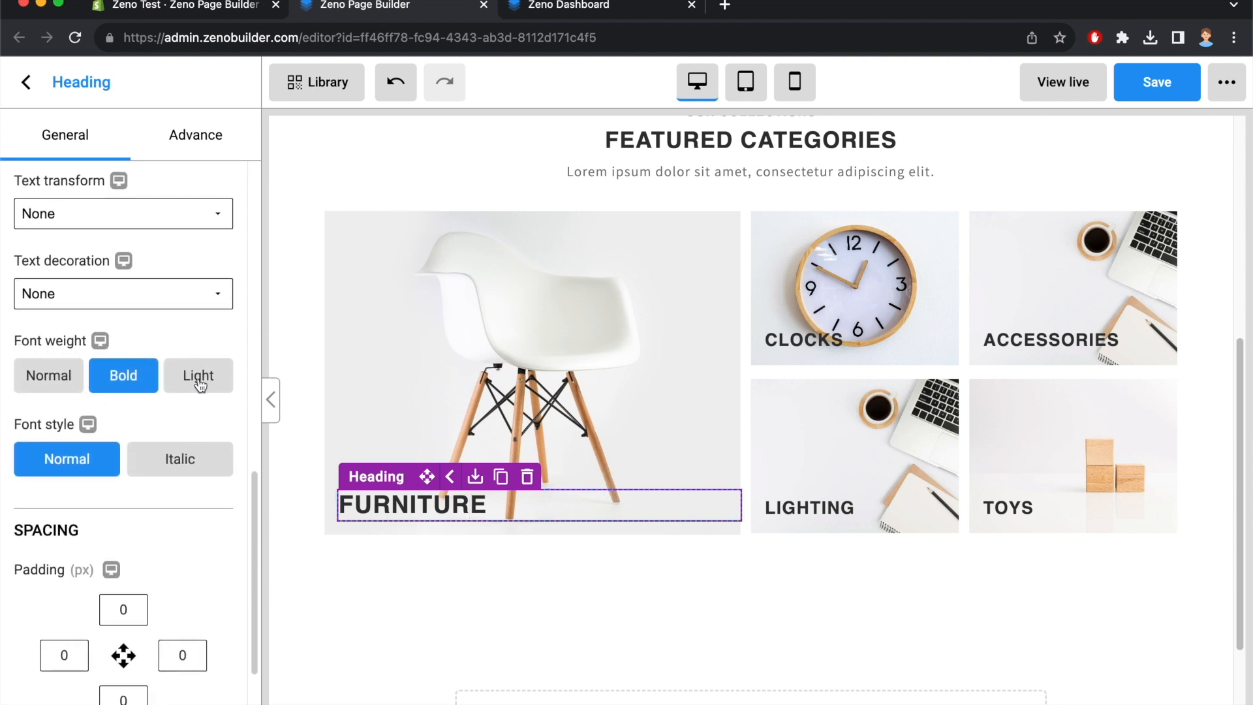
# Set the font weight of the CLOCKS, LIGHTING, ACCESSORIES and TOYS banner headings to Light
pyautogui.click(817, 339)
pyautogui.scroll(-1, 146, 398)
pyautogui.click(197, 351)
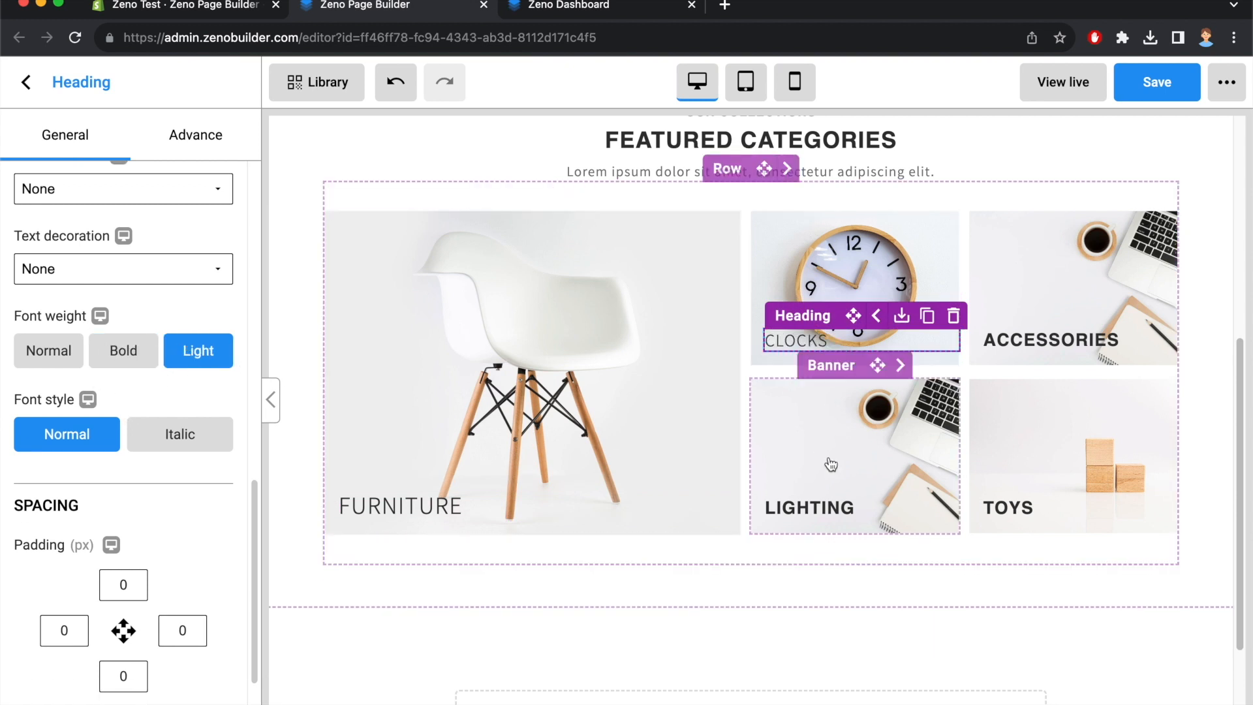
pyautogui.click(834, 515)
pyautogui.click(198, 351)
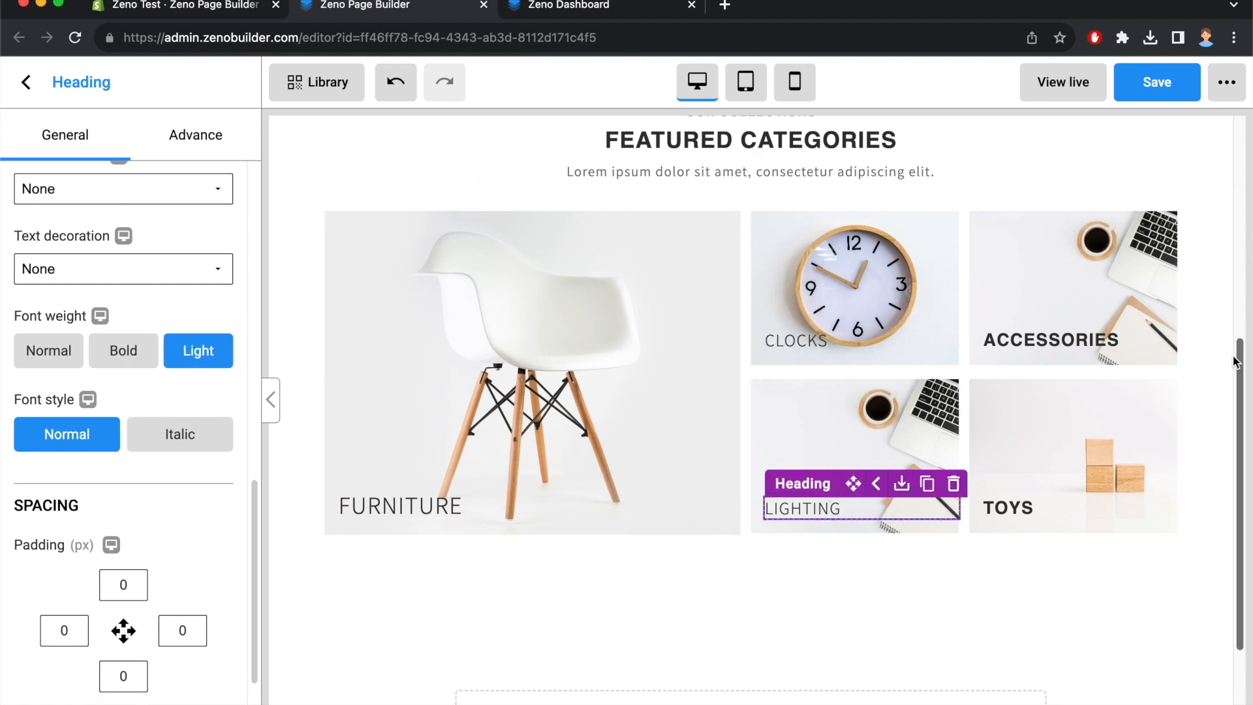
pyautogui.click(1058, 339)
pyautogui.click(198, 351)
pyautogui.click(1084, 510)
pyautogui.click(198, 350)
pyautogui.click(696, 671)
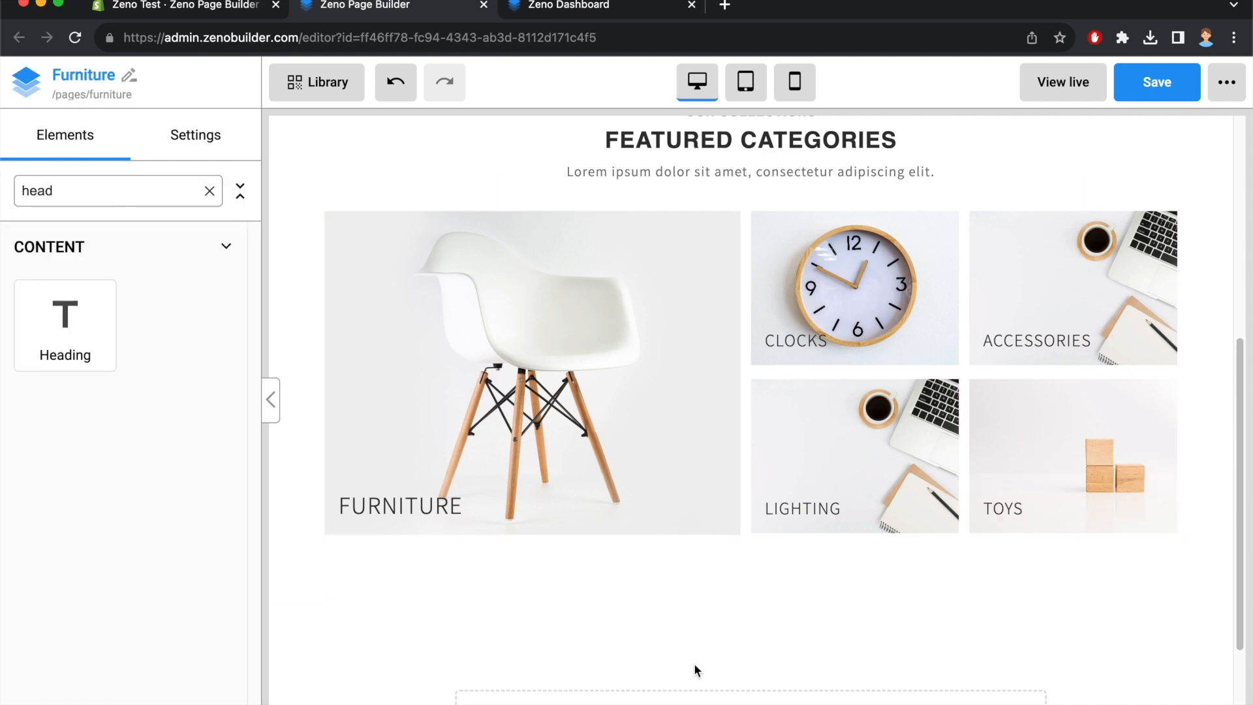
# Examine the template's Featured Products section and compare its heading block with the one in Featured Categories
pyautogui.click(572, 9)
pyautogui.click(461, 268)
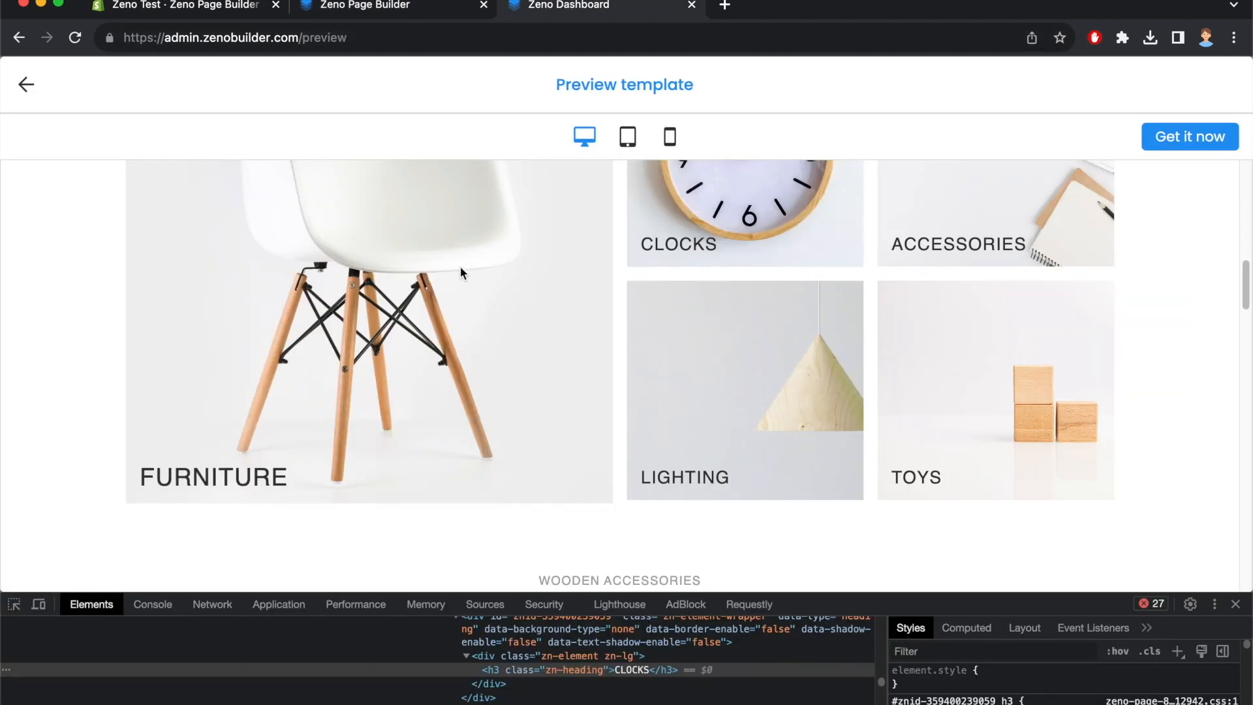
pyautogui.click(444, 5)
pyautogui.scroll(-1, 601, 620)
pyautogui.click(581, 12)
pyautogui.scroll(-5, 731, 389)
pyautogui.moveTo(940, 601); pyautogui.dragTo(940, 613)
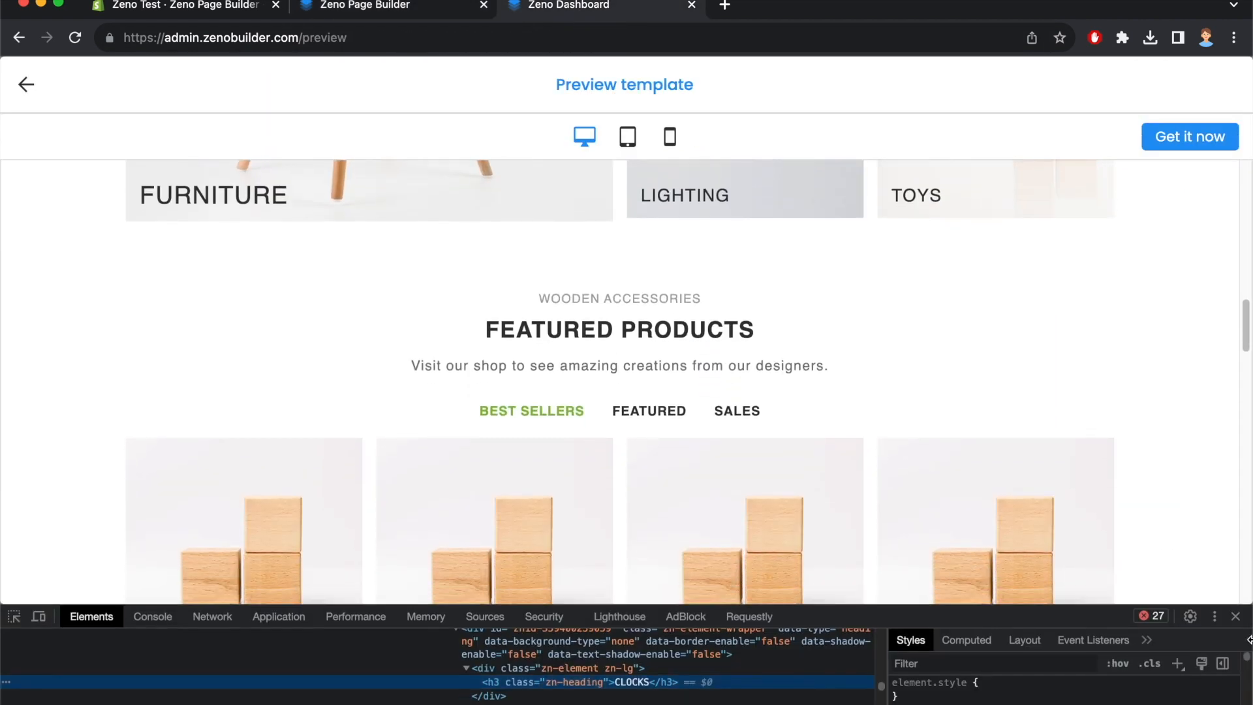
pyautogui.scroll(-2, 868, 405)
pyautogui.scroll(1, 778, 310)
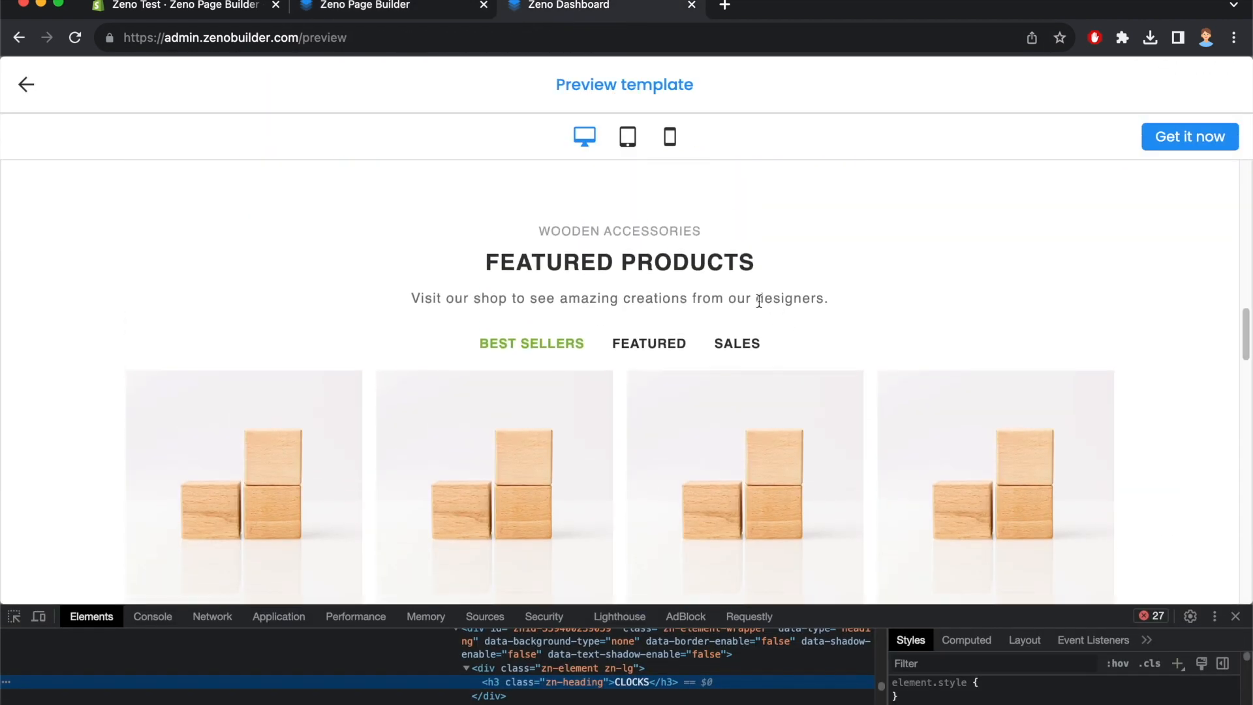
pyautogui.moveTo(498, 210); pyautogui.dragTo(863, 326)
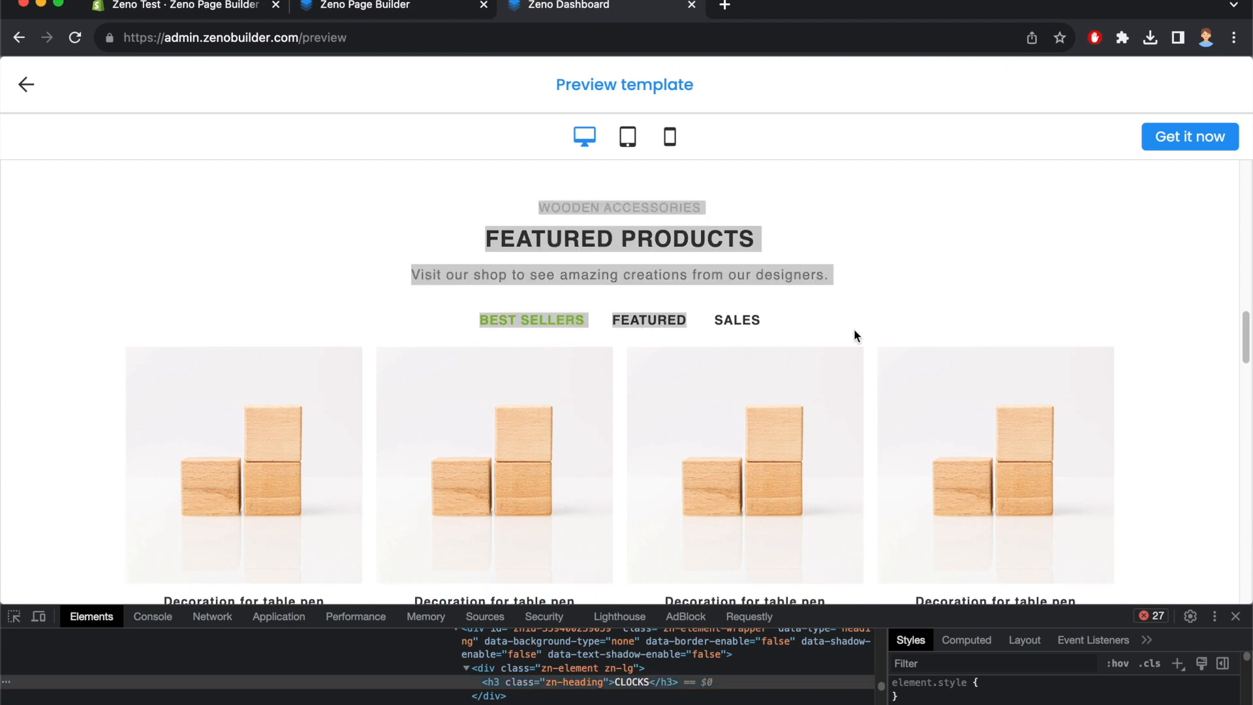
pyautogui.scroll(-4, 287, 312)
pyautogui.scroll(12, 485, 298)
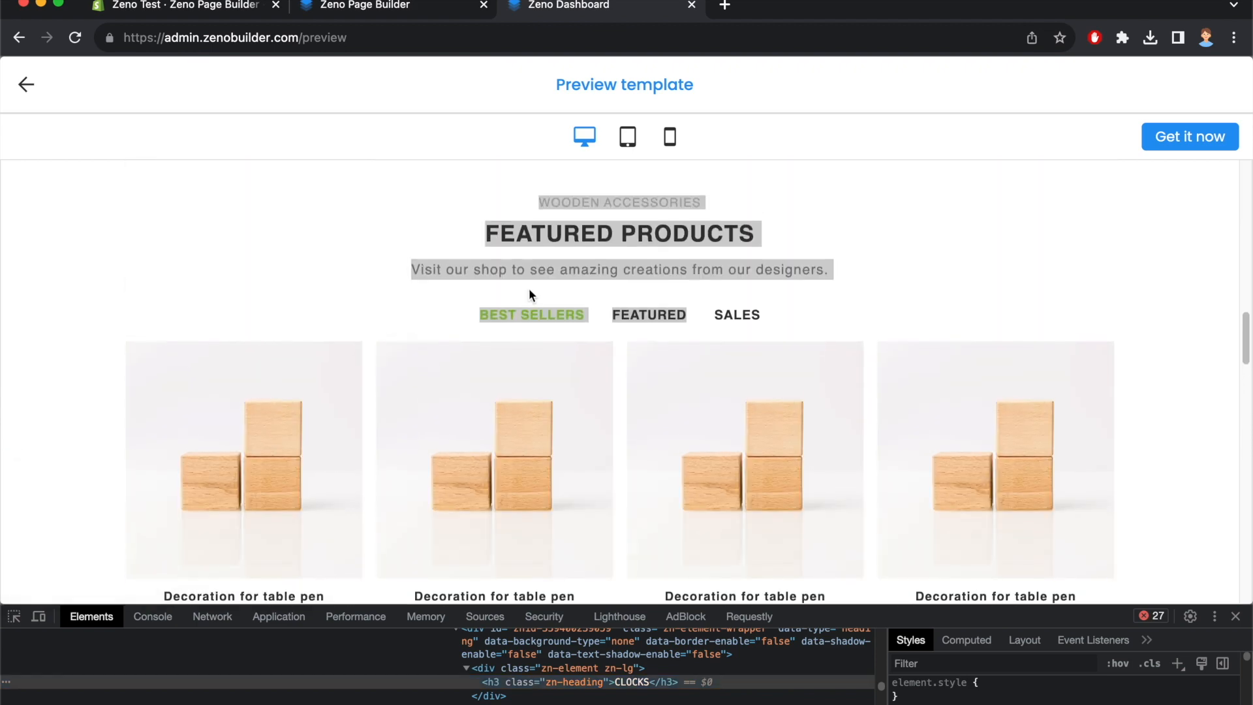
pyautogui.scroll(-4, 585, 288)
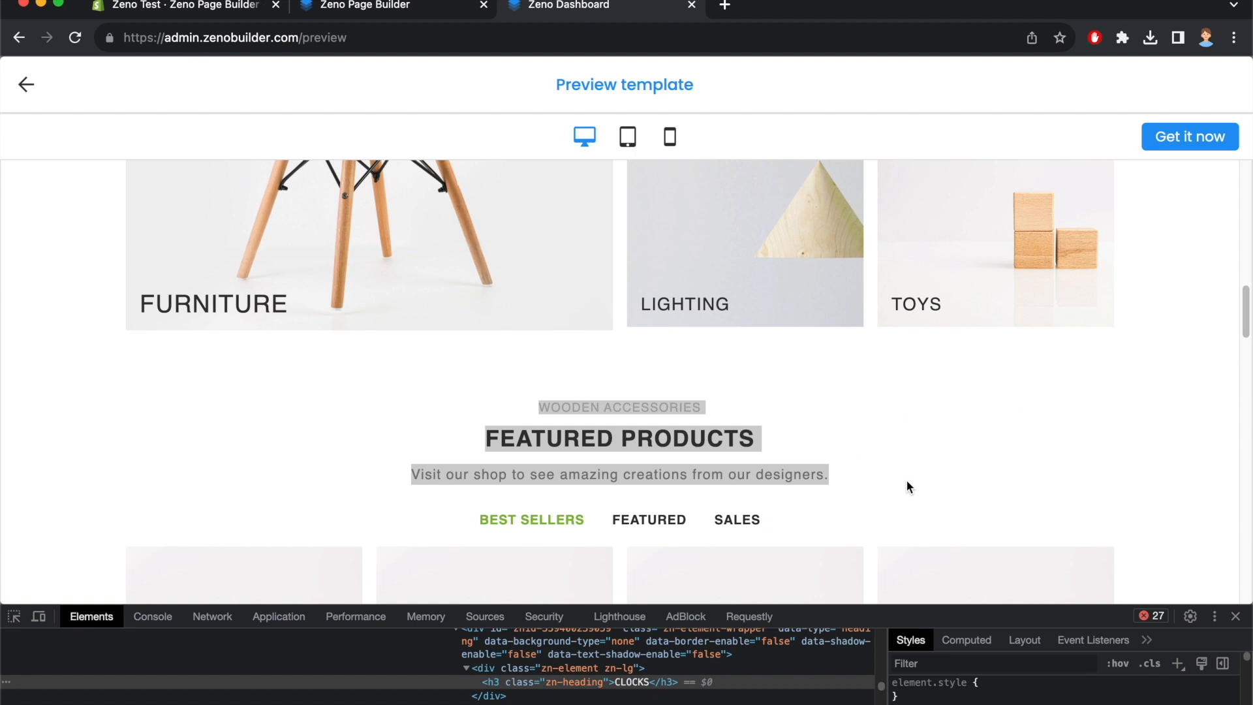
pyautogui.scroll(7, 731, 385)
pyautogui.scroll(3, 731, 385)
pyautogui.moveTo(481, 347); pyautogui.dragTo(934, 475)
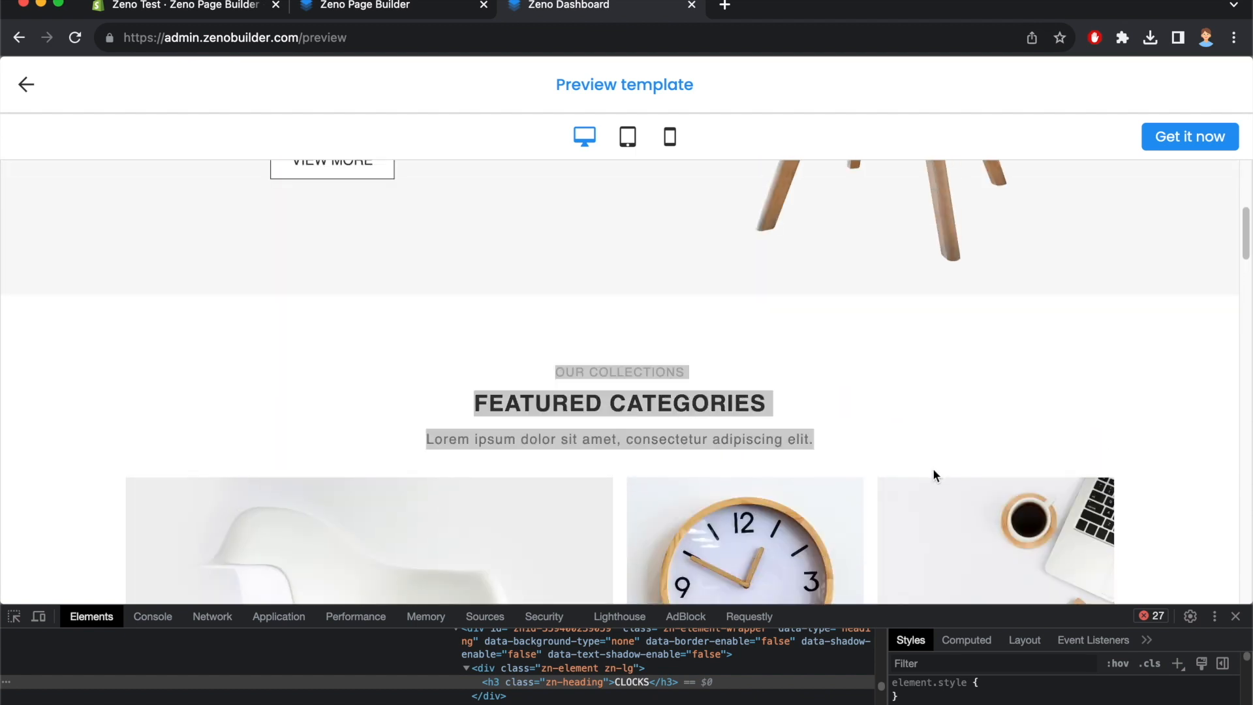
# Duplicate the outer row holding the Featured Categories section
pyautogui.click(400, 11)
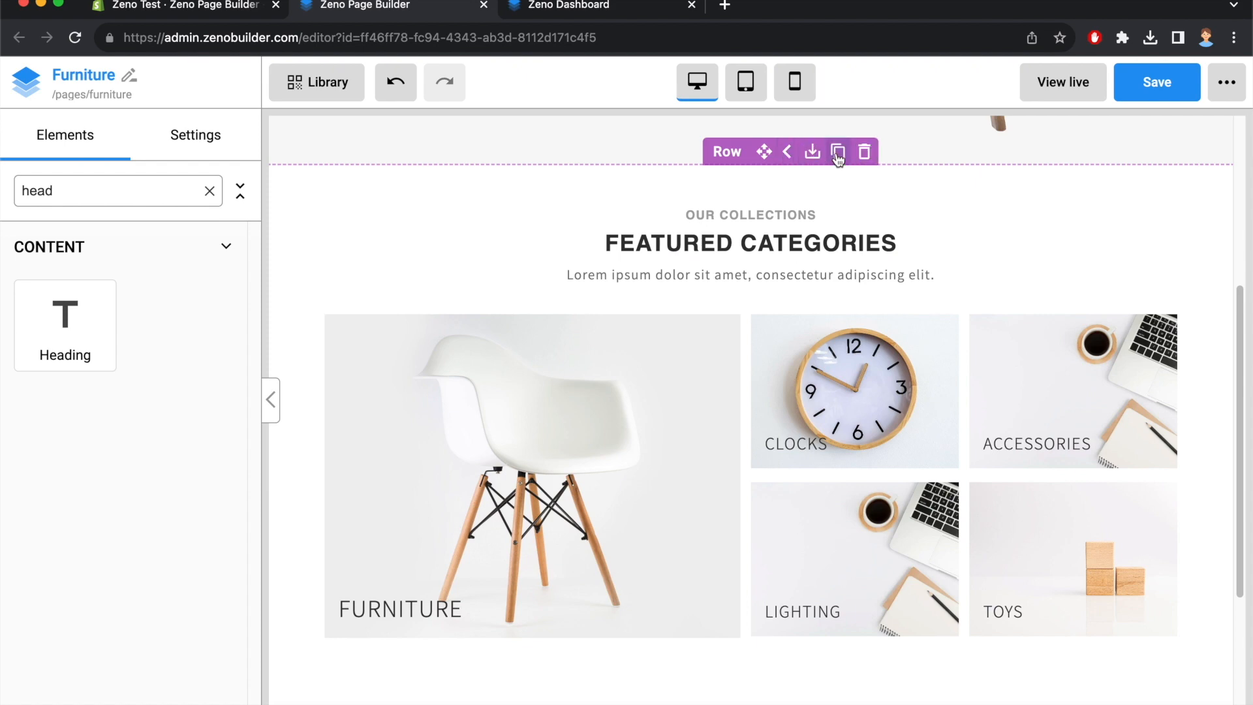
pyautogui.click(838, 152)
pyautogui.scroll(-2, 761, 483)
pyautogui.scroll(-4, 760, 483)
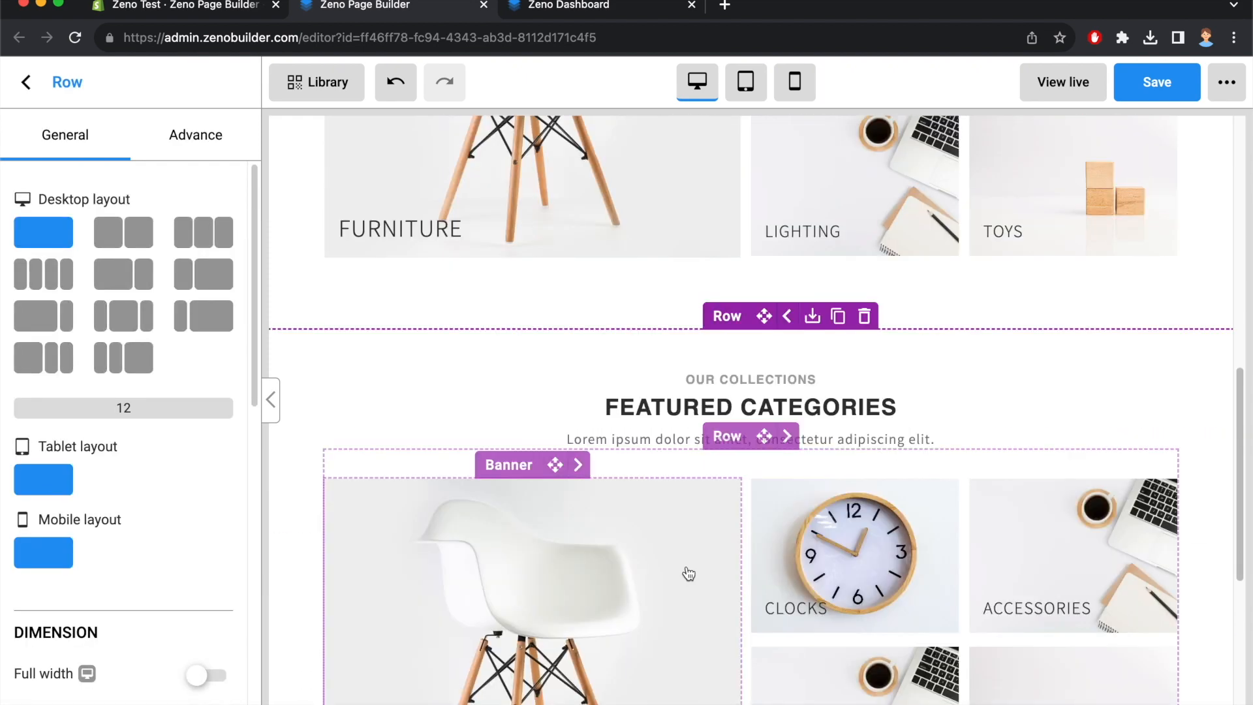
# Copy WOODEN ACCESSORIES from the template preview and use it as the duplicated row's small heading in place of OUR COLLECTIONS
pyautogui.click(562, 4)
pyautogui.doubleClick(636, 371)
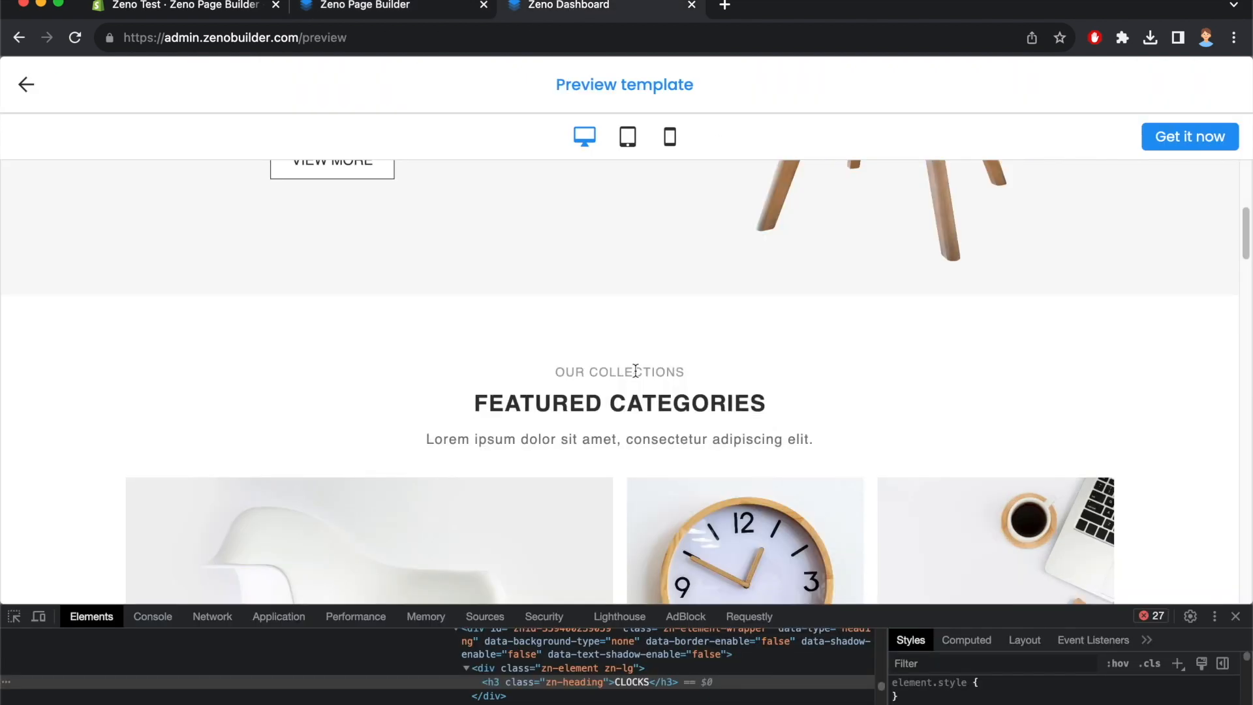
pyautogui.click(636, 371)
pyautogui.scroll(-8, 710, 356)
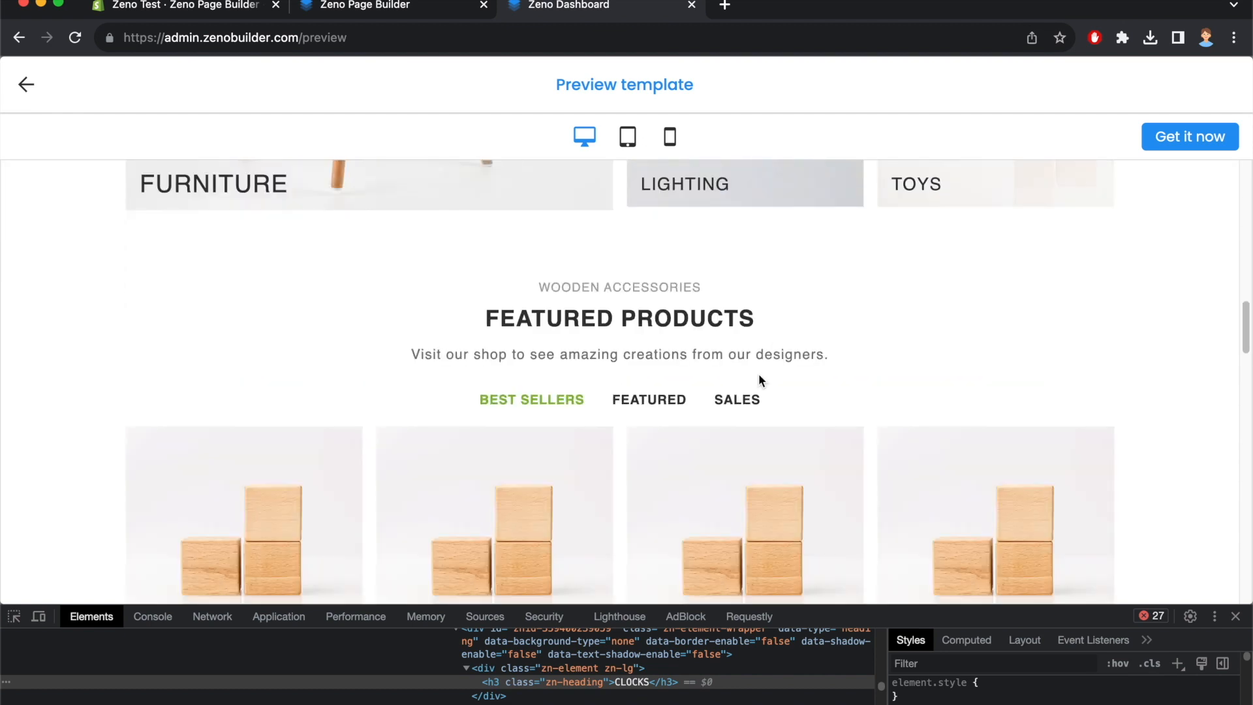
pyautogui.tripleClick(611, 288)
pyautogui.hotkey('ctrl', 'c')
pyautogui.click(439, 10)
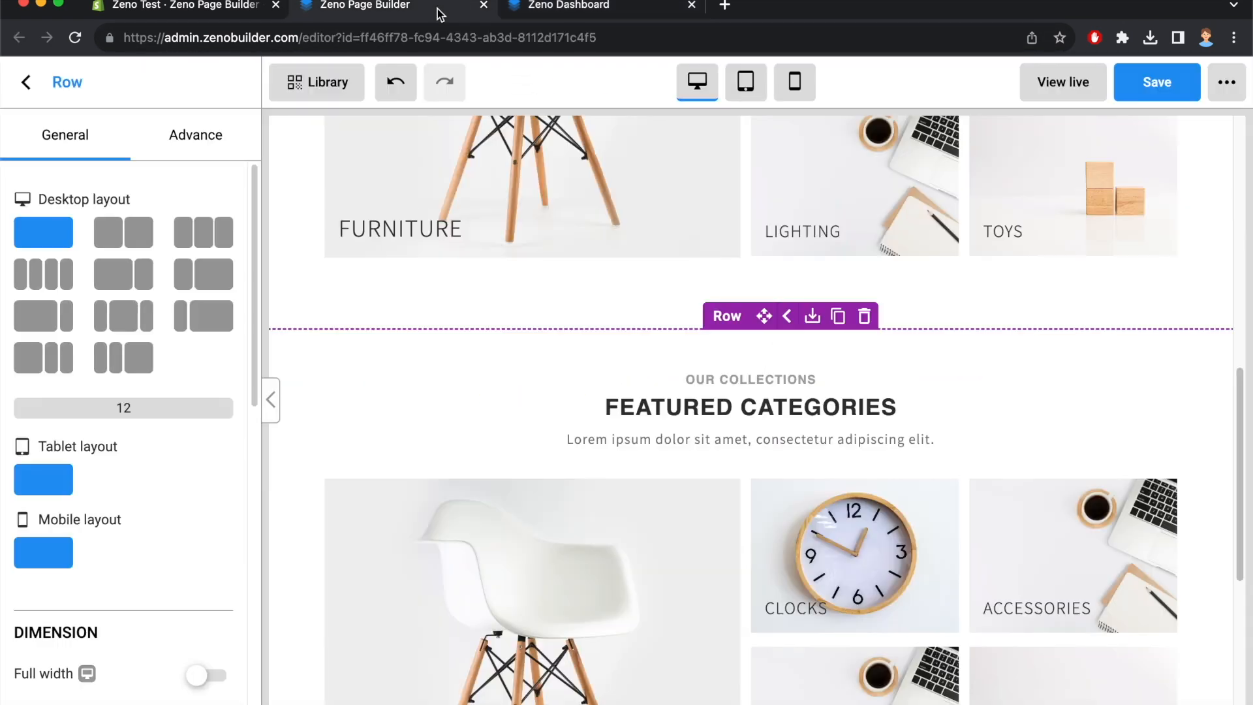
pyautogui.click(740, 381)
pyautogui.hotkey('ctrl', 'a')
pyautogui.hotkey('ctrl', 'v')
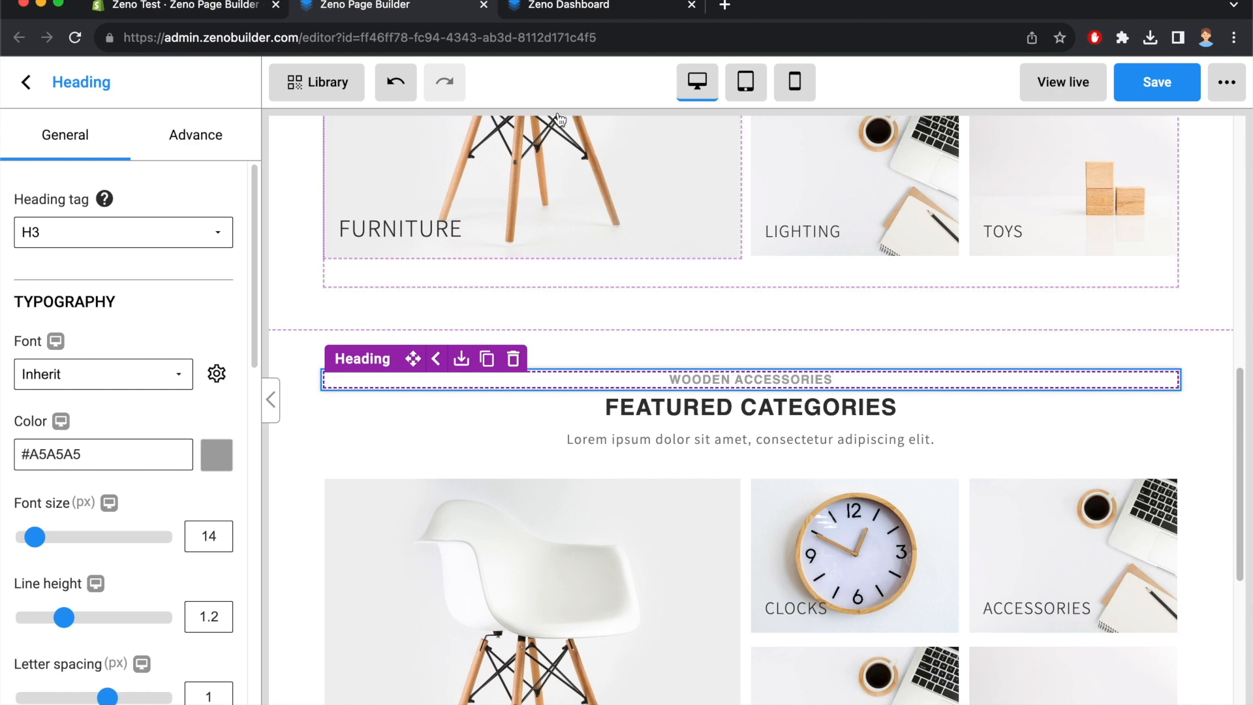
# Copy FEATURED PRODUCTS from the template preview and use it as the duplicated row's main heading
pyautogui.click(568, 8)
pyautogui.tripleClick(638, 323)
pyautogui.hotkey('ctrl', 'c')
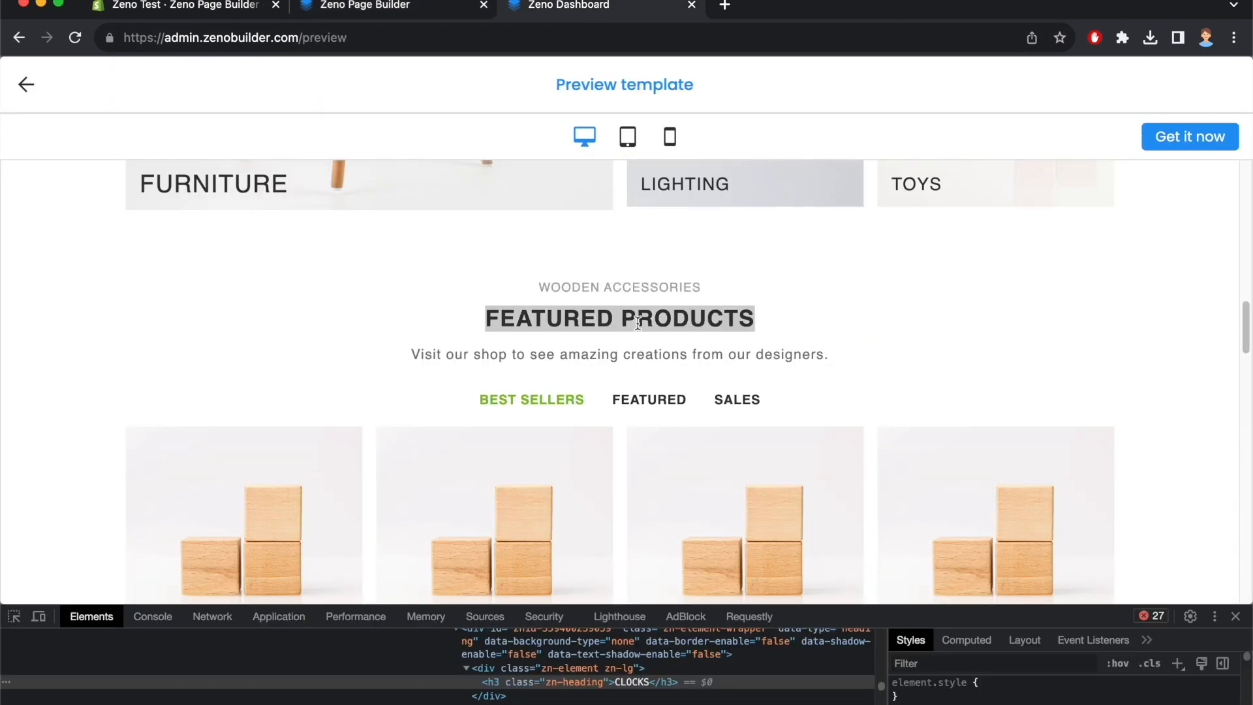
pyautogui.click(431, 7)
pyautogui.click(740, 397)
pyautogui.hotkey('ctrl', 'a')
pyautogui.hotkey('ctrl', 'v')
# Replace the duplicated row's description with "Visit our shop to see amazing creations from our designers." copied from the template preview
pyautogui.click(544, 6)
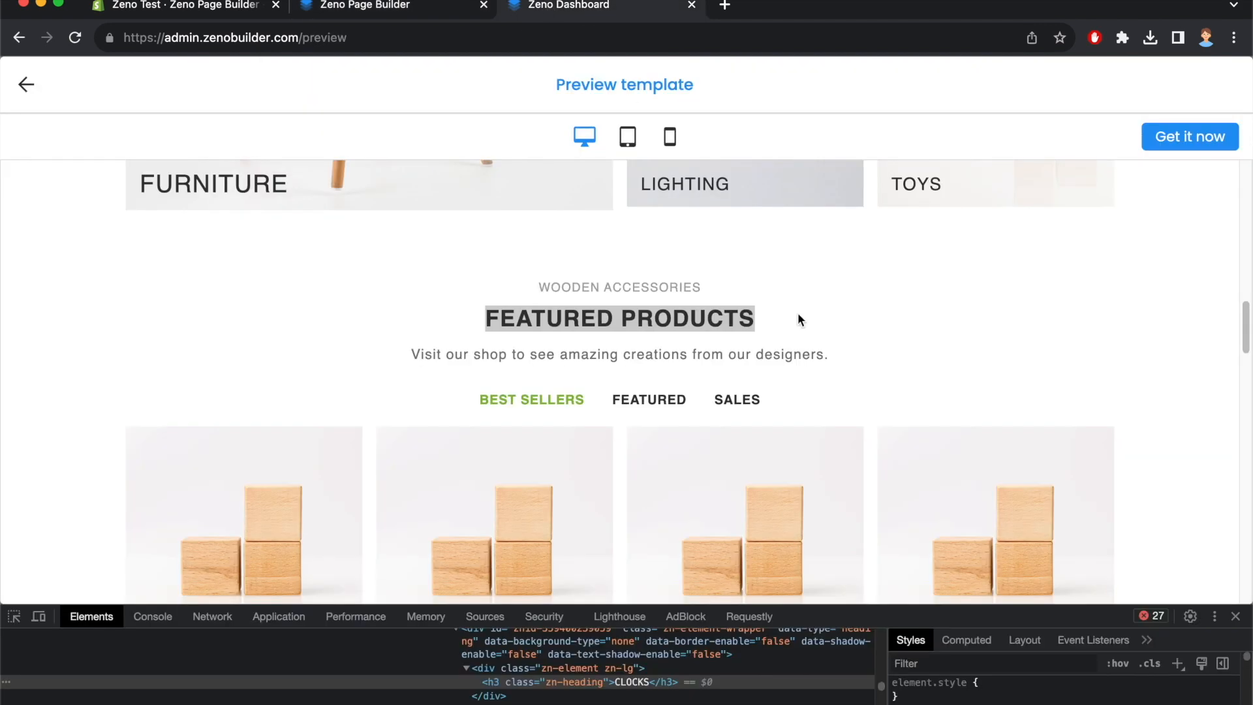
pyautogui.tripleClick(642, 353)
pyautogui.hotkey('ctrl', 'c')
pyautogui.click(463, 9)
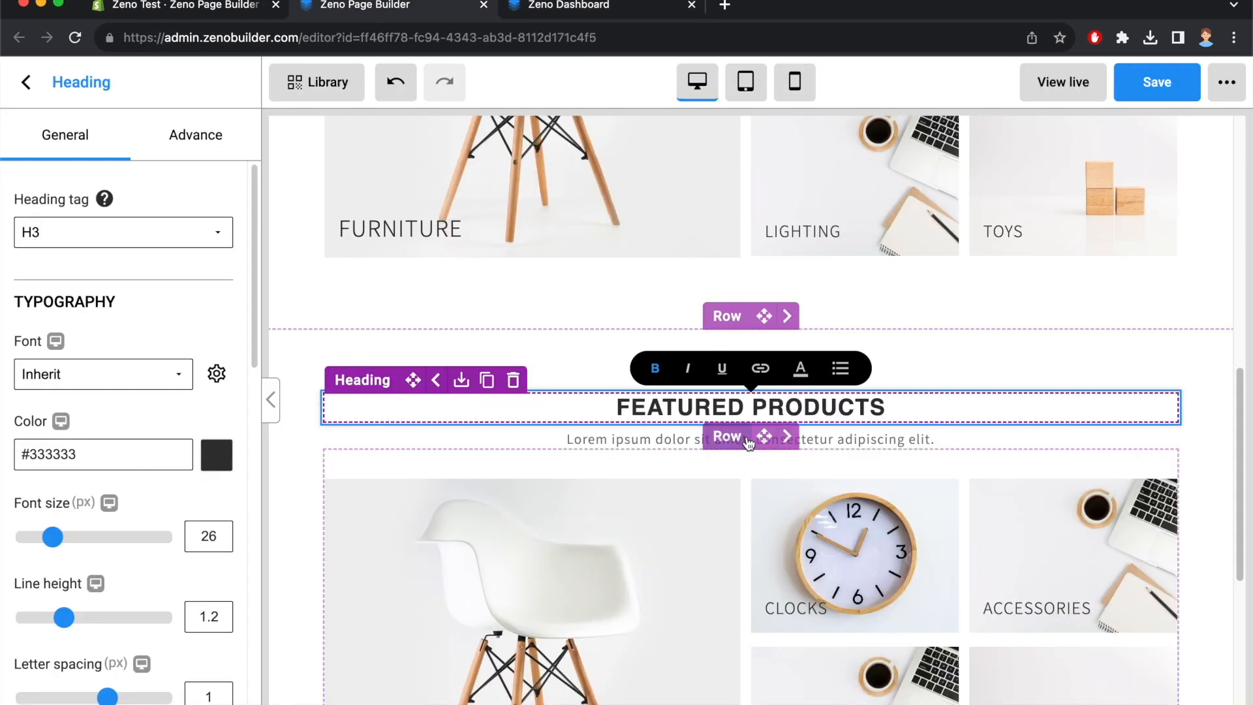
pyautogui.click(652, 442)
pyautogui.hotkey('ctrl', 'a')
pyautogui.hotkey('ctrl', 'v')
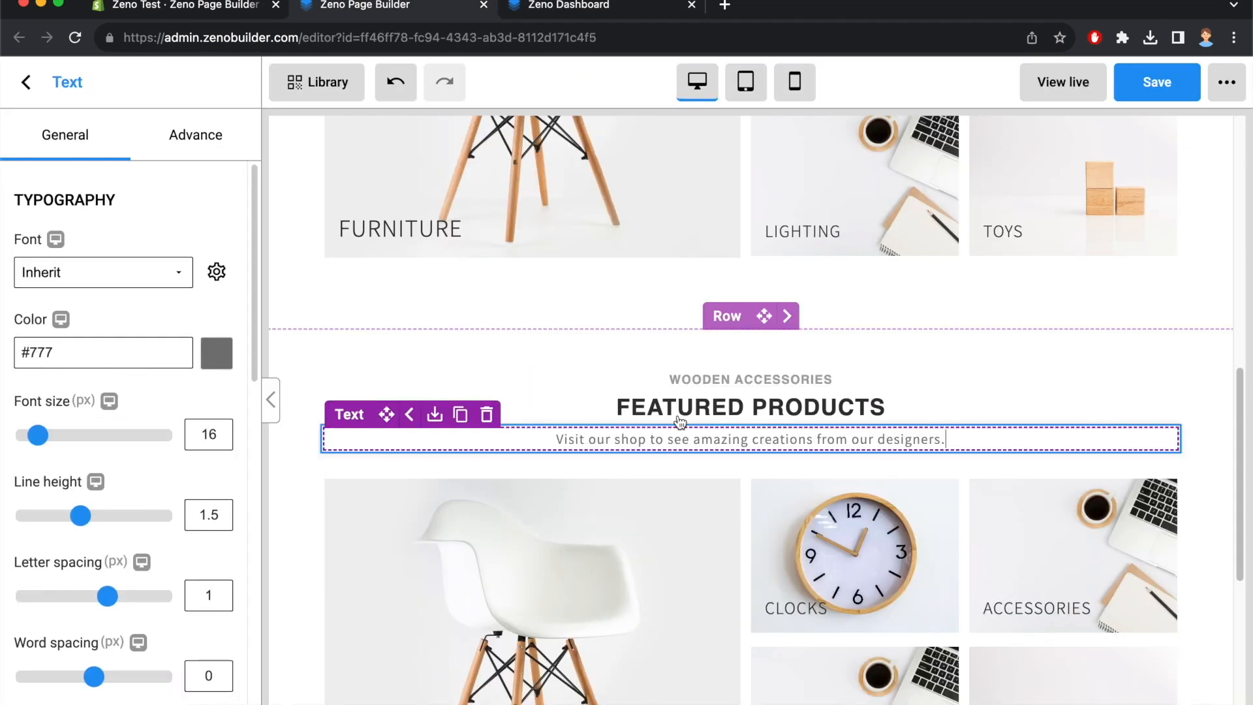
# Examine the BEST SELLERS, FEATURED and SALES tabs and their product grids under Featured Products in the template preview
pyautogui.click(588, 6)
pyautogui.scroll(-3, 712, 287)
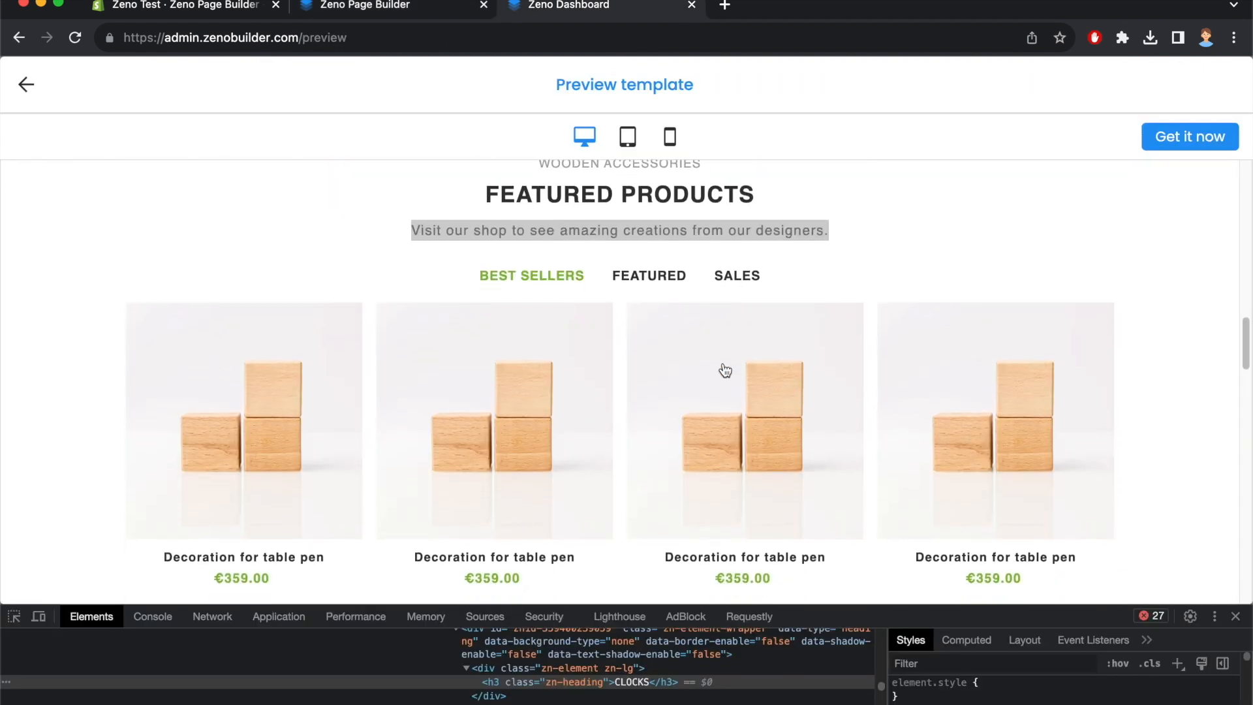
pyautogui.click(644, 267)
pyautogui.click(734, 268)
pyautogui.click(646, 268)
pyautogui.click(575, 266)
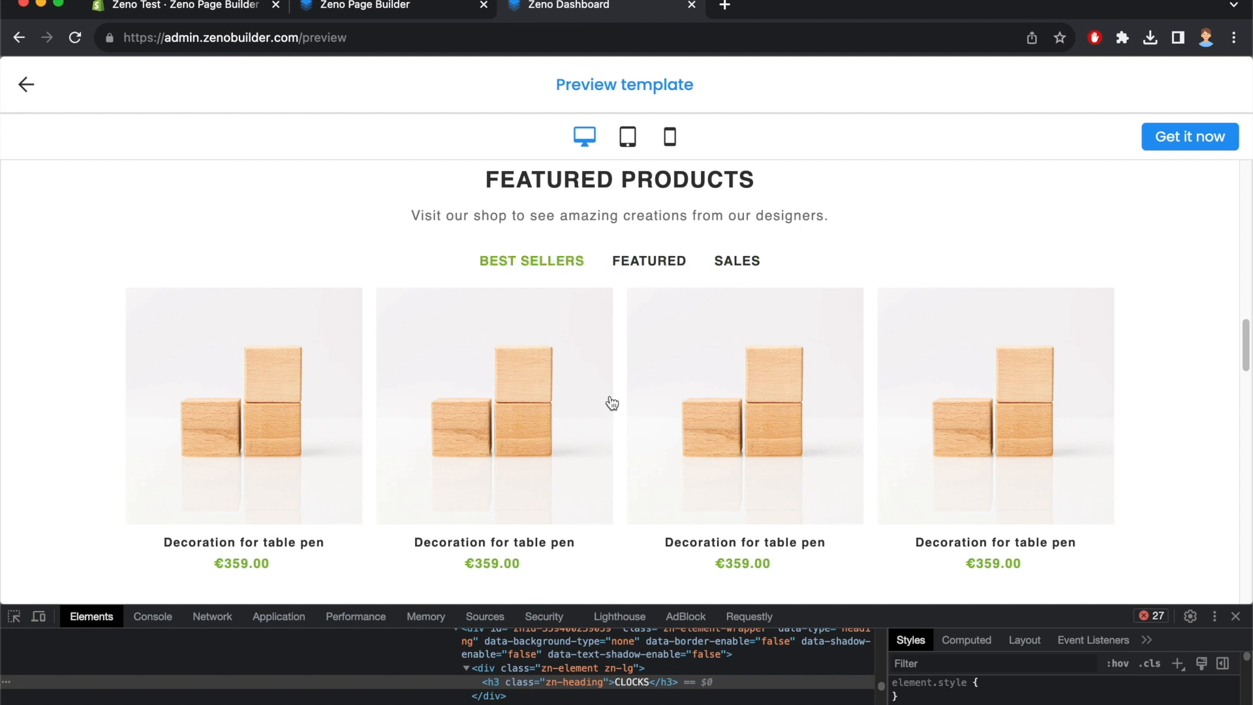
pyautogui.click(649, 267)
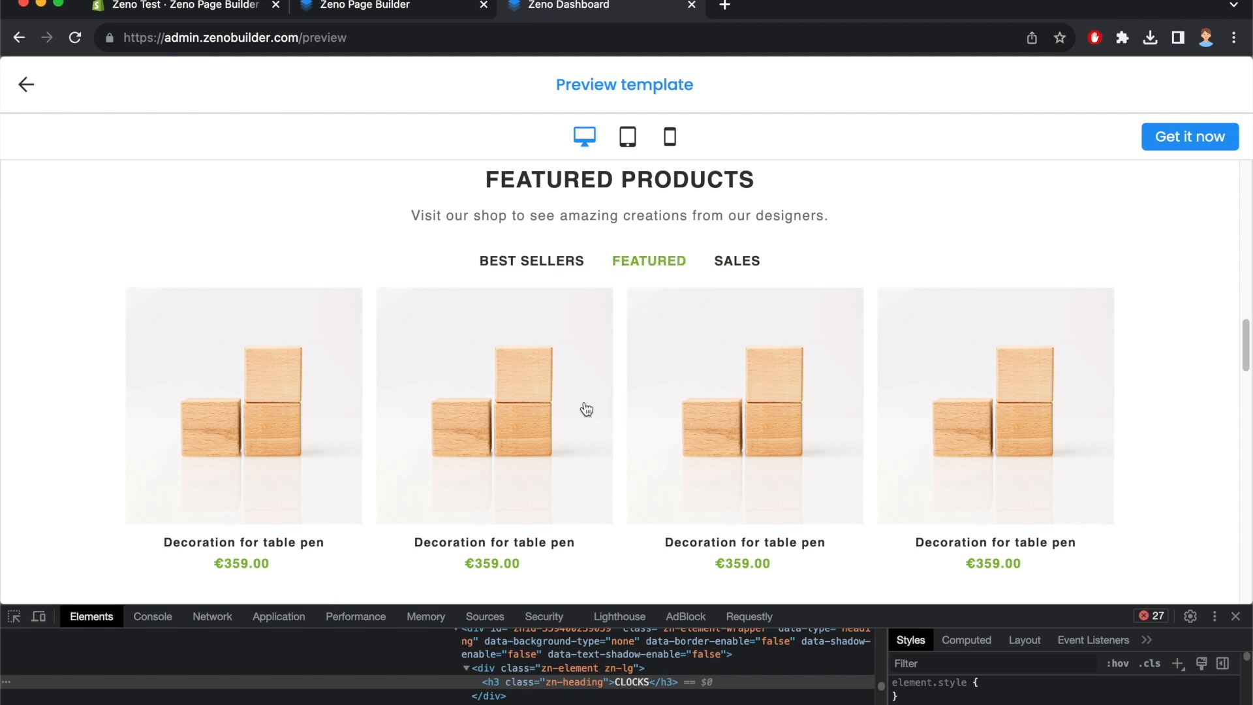
pyautogui.click(739, 268)
pyautogui.click(642, 269)
pyautogui.click(561, 267)
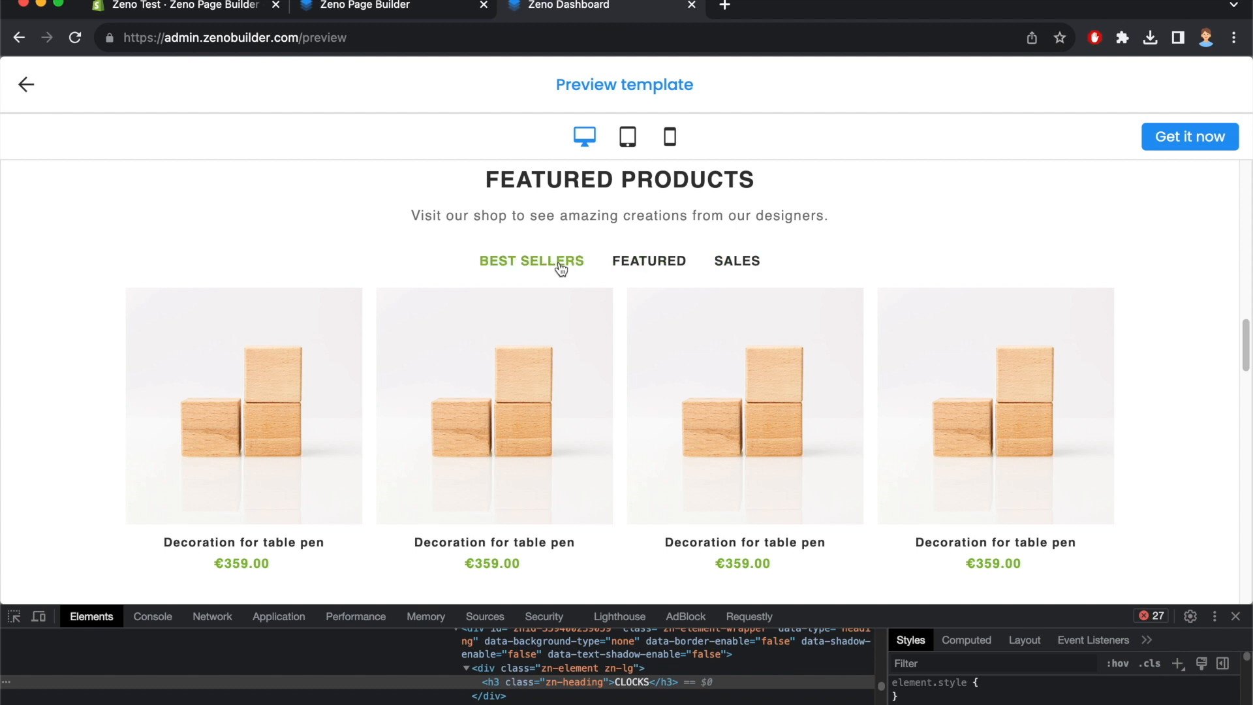
pyautogui.click(672, 271)
pyautogui.click(740, 263)
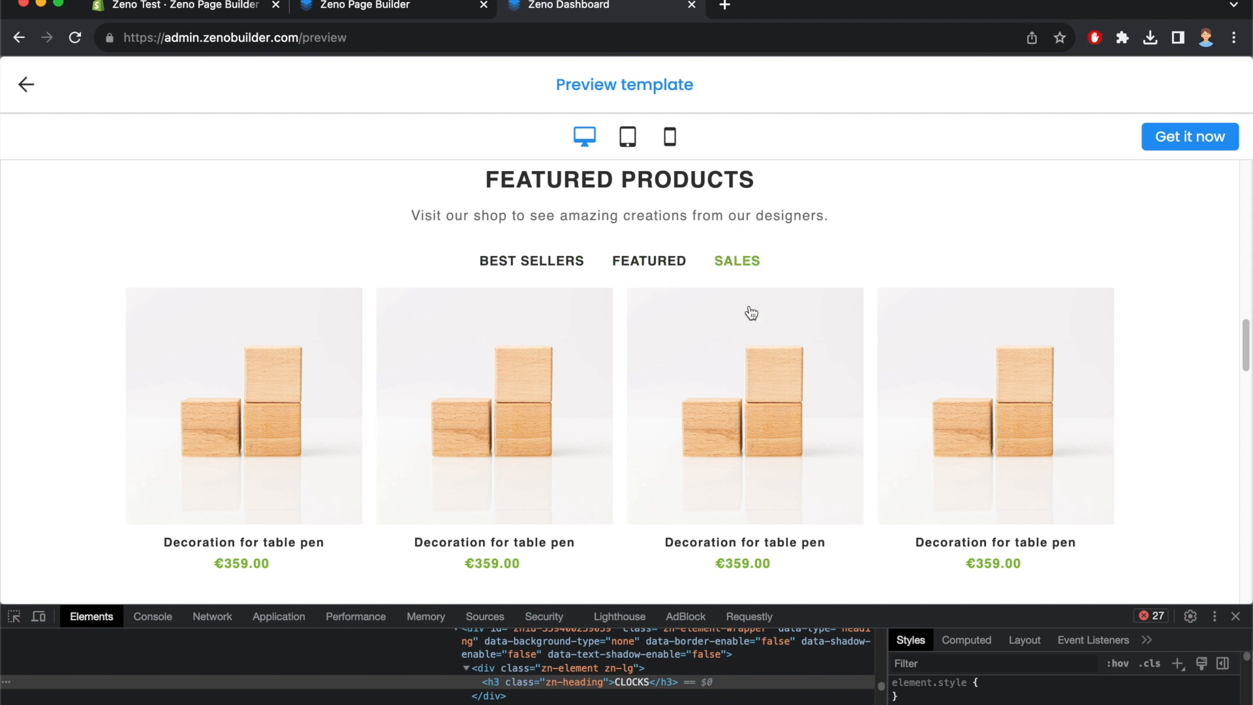
pyautogui.scroll(-5, 645, 368)
pyautogui.scroll(5, 683, 313)
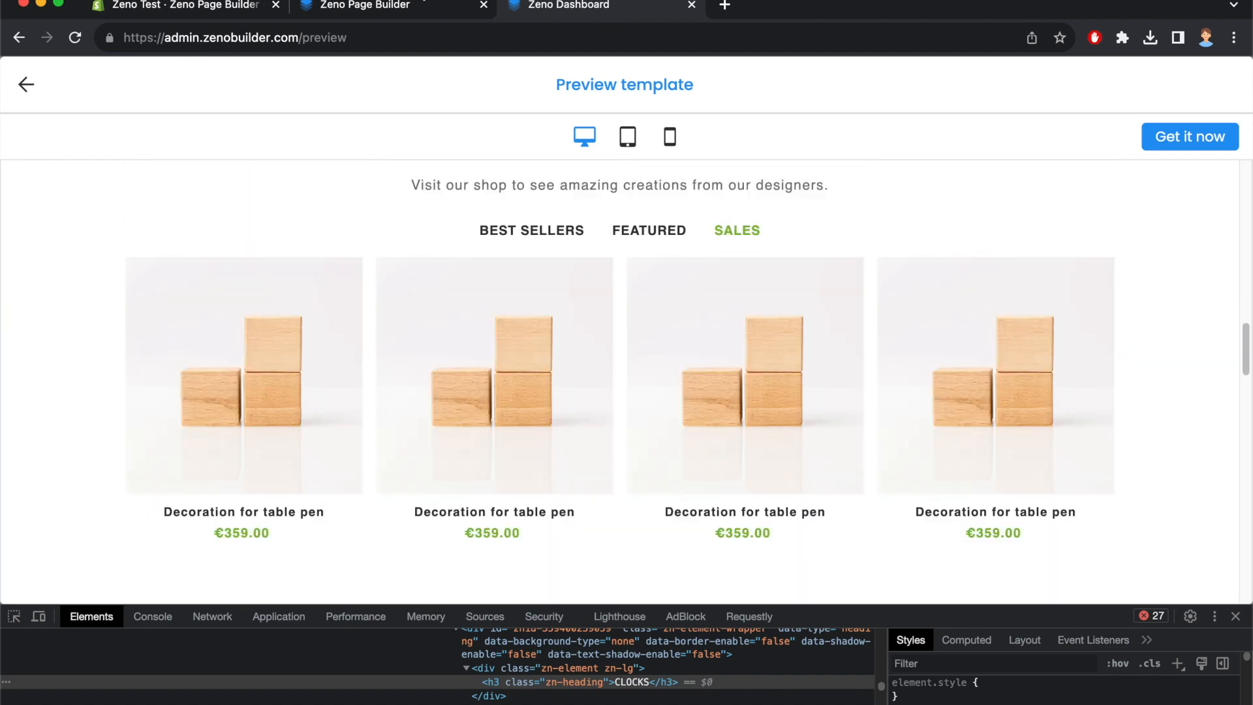
# Return to the page editor and delete the category image grid row from the duplicated Featured Products section
pyautogui.click(404, 6)
pyautogui.scroll(-1, 811, 470)
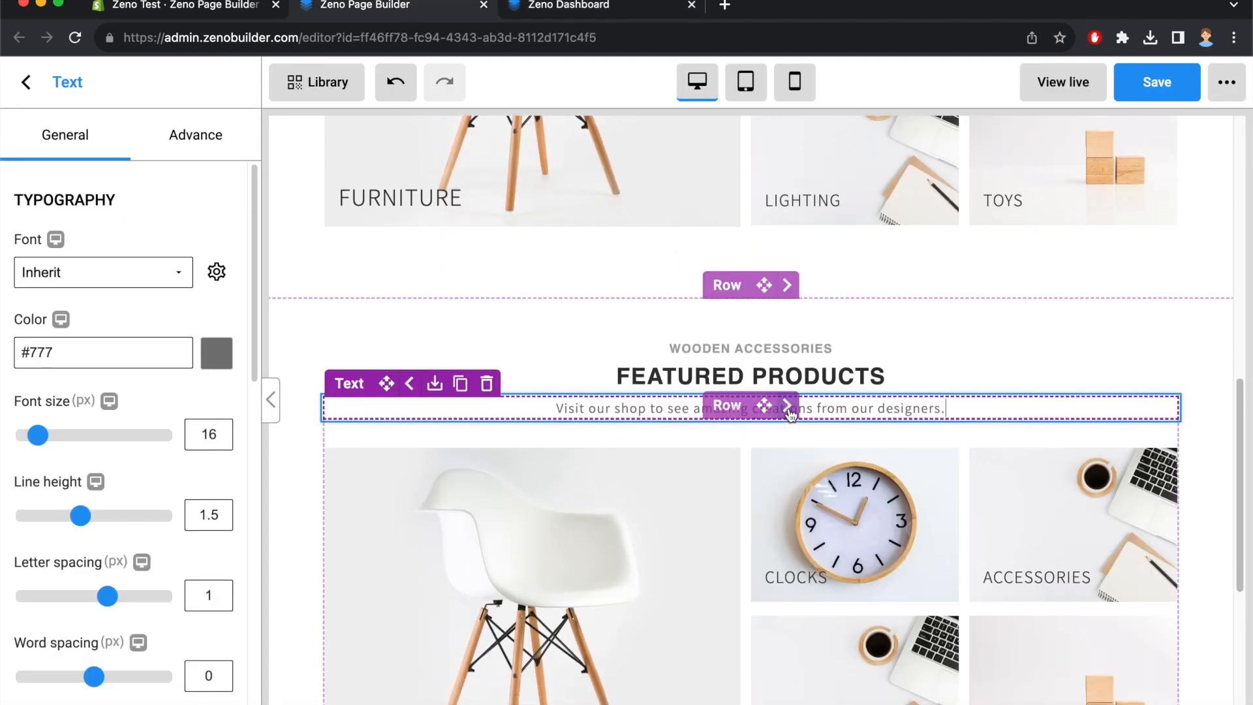
pyautogui.click(854, 406)
# Search the elements for "tab" and place a Tab element directly below the Featured Products description
pyautogui.doubleClick(67, 189)
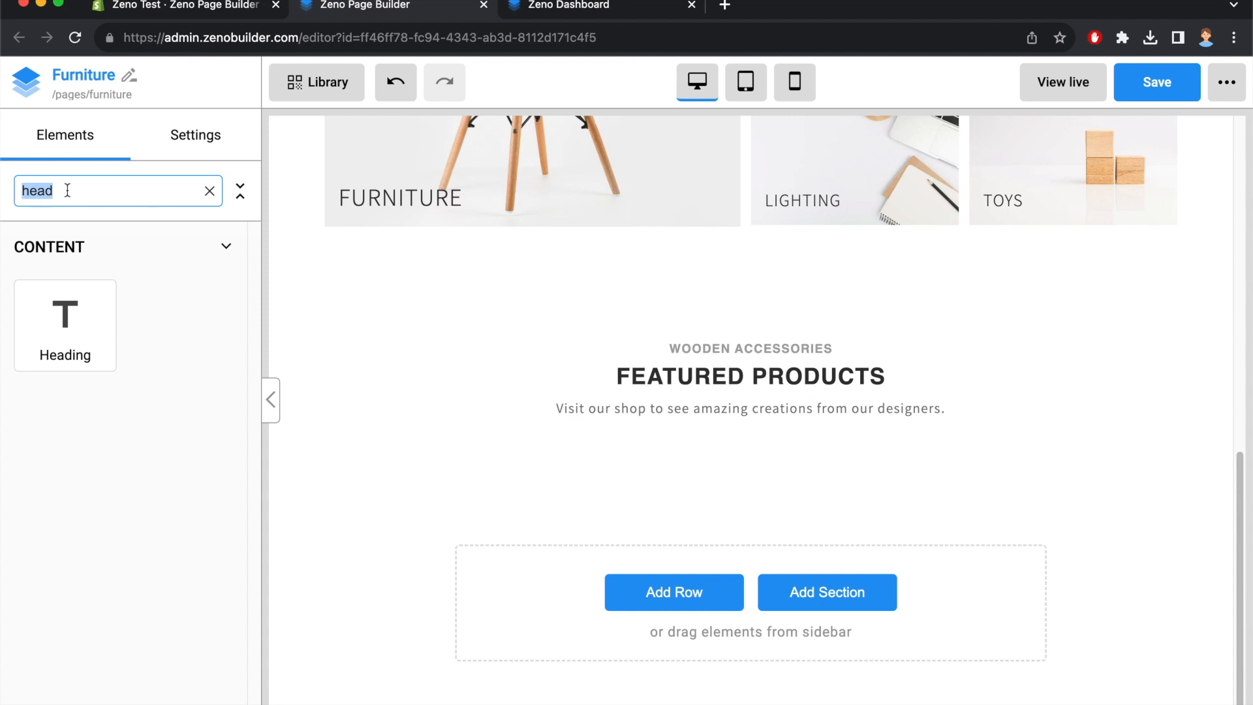
pyautogui.write('tab')
pyautogui.moveTo(65, 320); pyautogui.dragTo(725, 431)
# Set the Tab element's top margin to 32 px
pyautogui.scroll(-10, 159, 476)
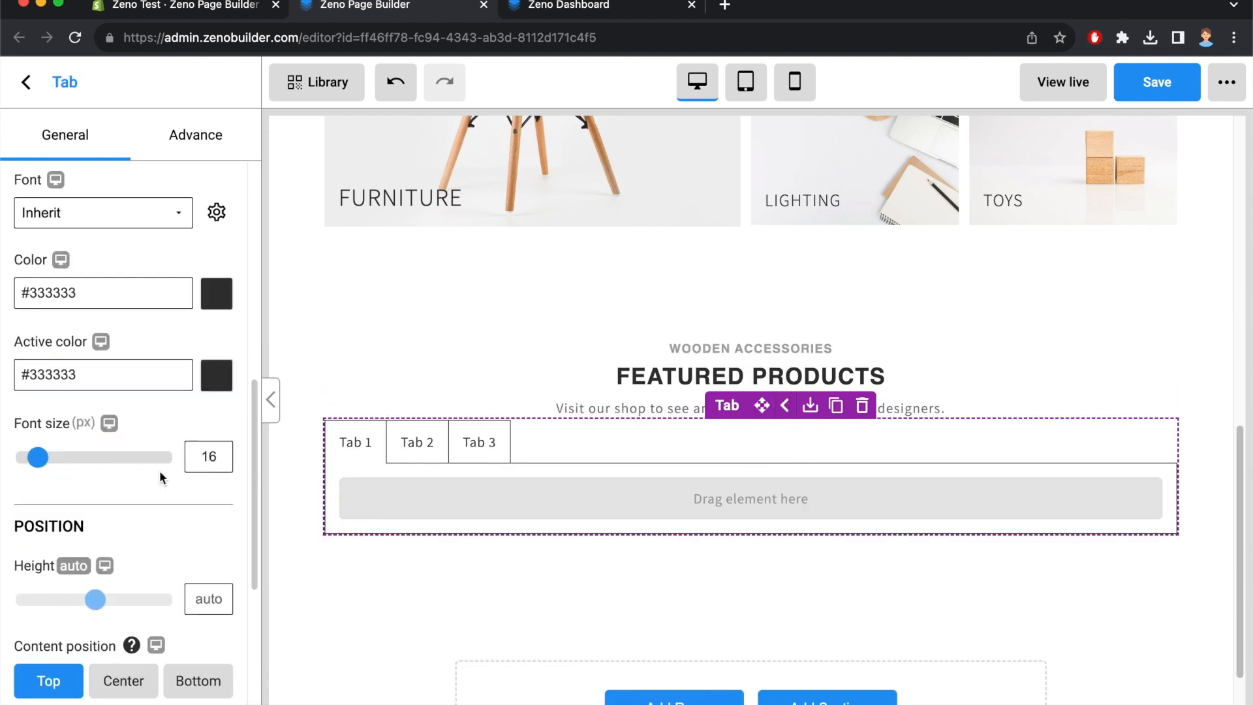
pyautogui.write('1')
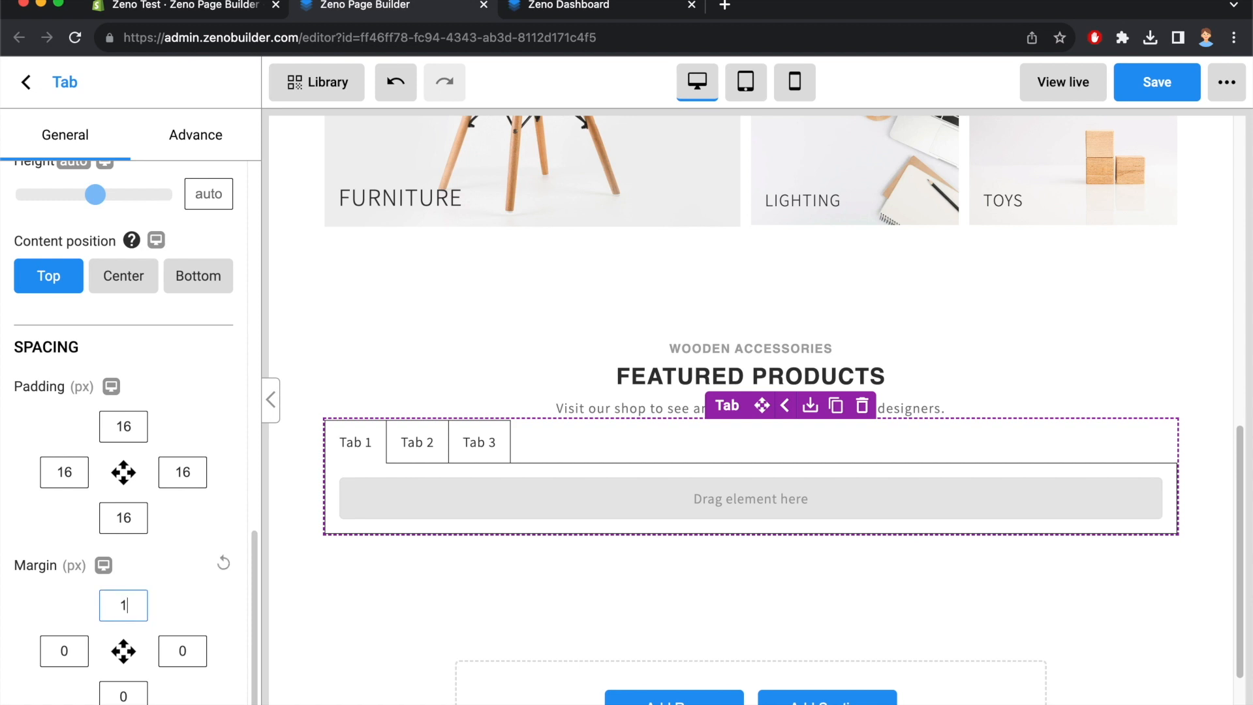
pyautogui.write('6')
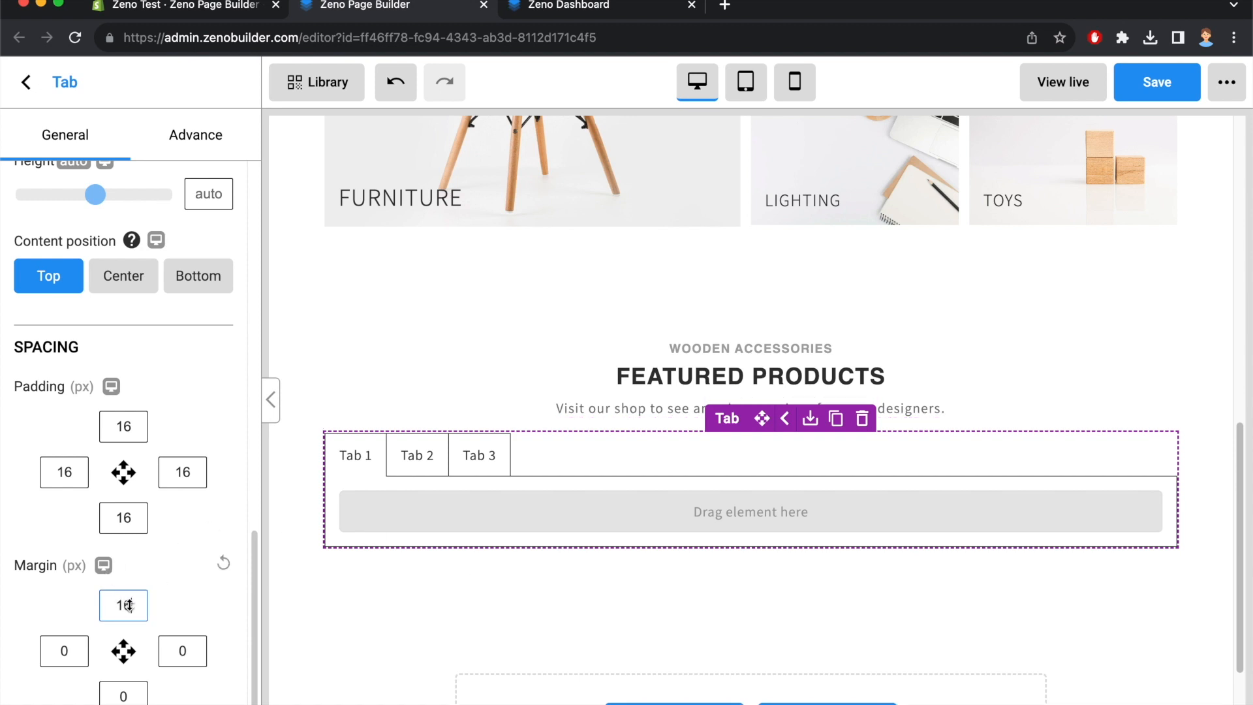
pyautogui.write('32')
pyautogui.click(562, 610)
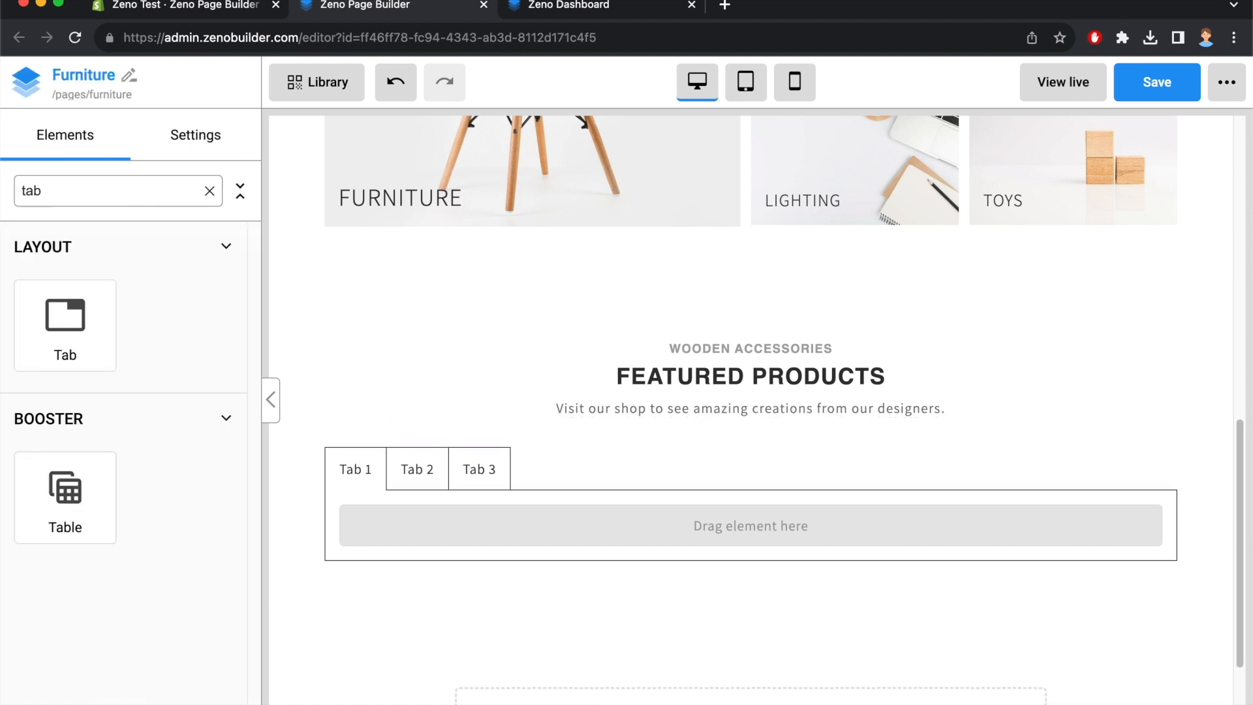
# Check the first tab's label in the template preview and rename Tab 1 as BEST SELLER in the page editor
pyautogui.click(573, 9)
pyautogui.moveTo(521, 242); pyautogui.dragTo(589, 252)
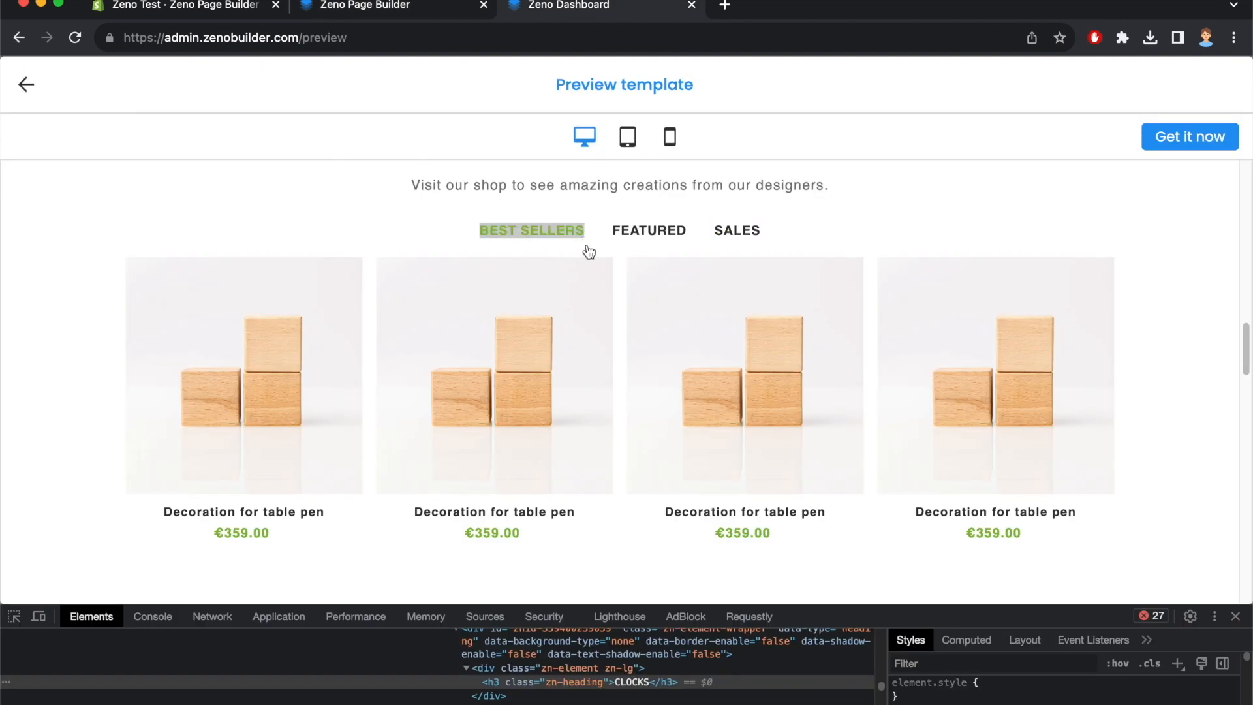
pyautogui.click(466, 11)
pyautogui.click(357, 469)
pyautogui.press('BackSpace')
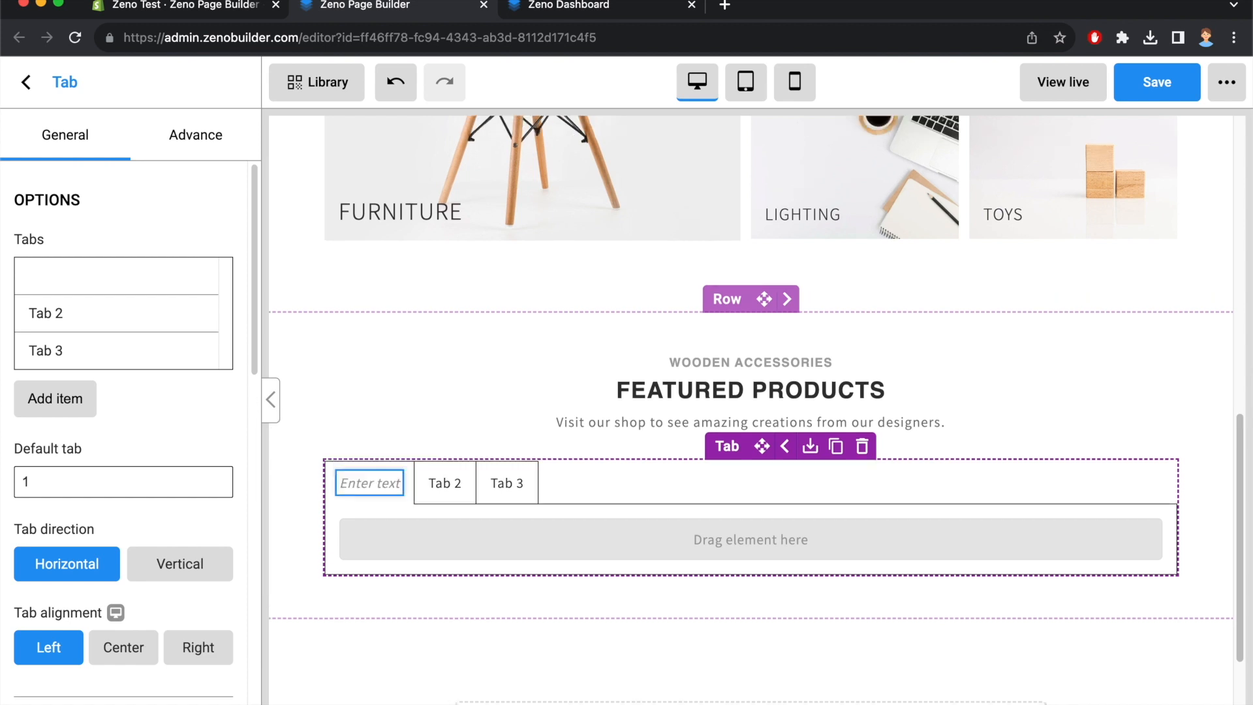
pyautogui.write('BEST SELLER')
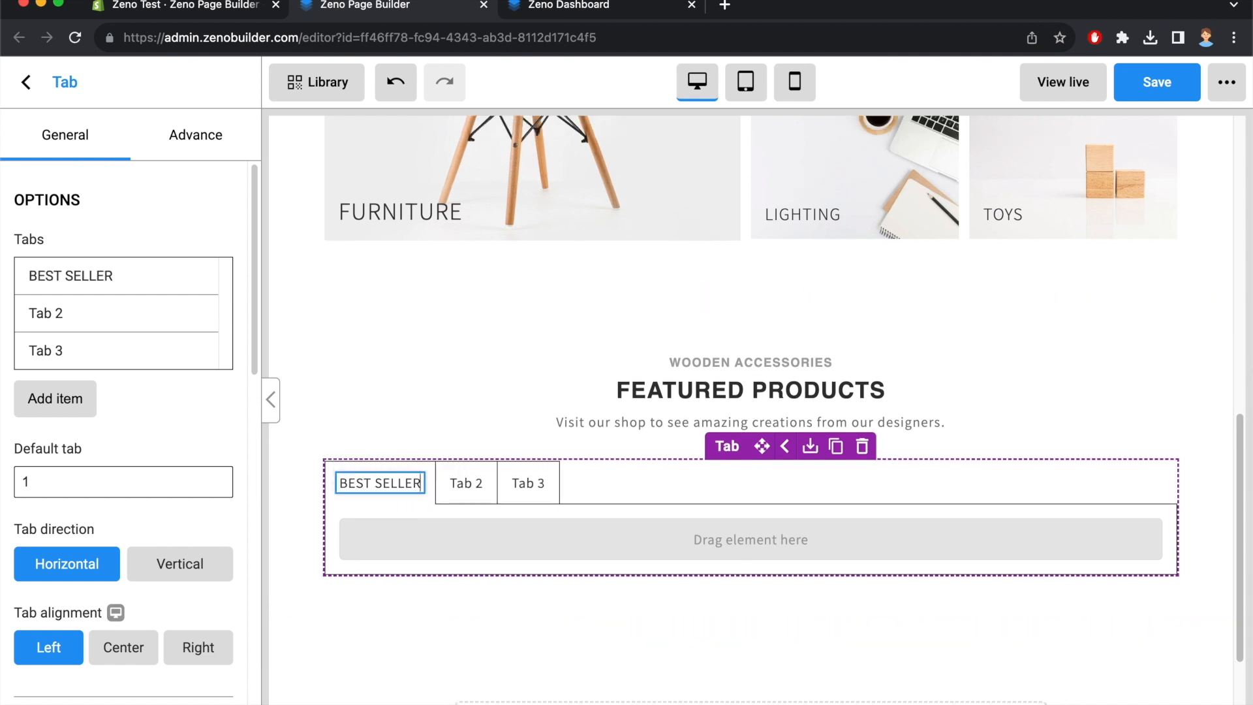
# Check the second tab's label in the template preview and rename Tab 2 as FEATURED in the page editor
pyautogui.click(570, 9)
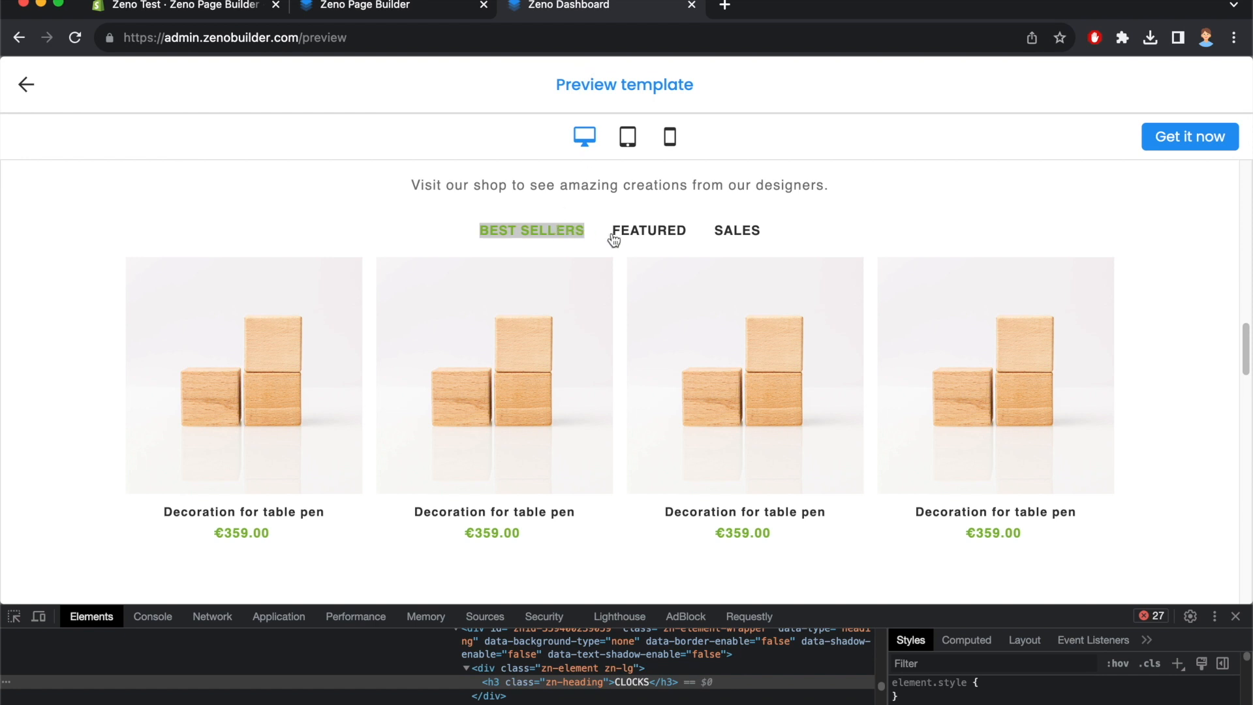
pyautogui.click(430, 19)
pyautogui.click(465, 483)
pyautogui.click(466, 483)
pyautogui.write('FEATURED')
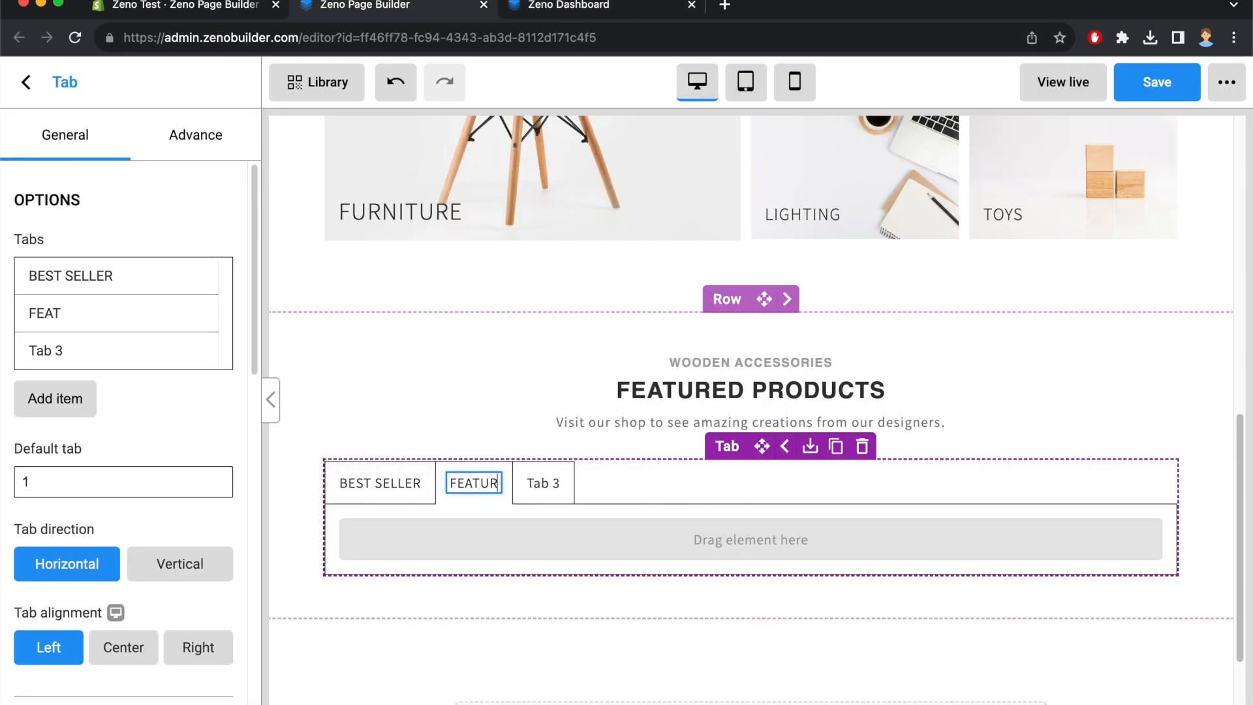
# Check the third tab's label in the template preview
pyautogui.click(583, 8)
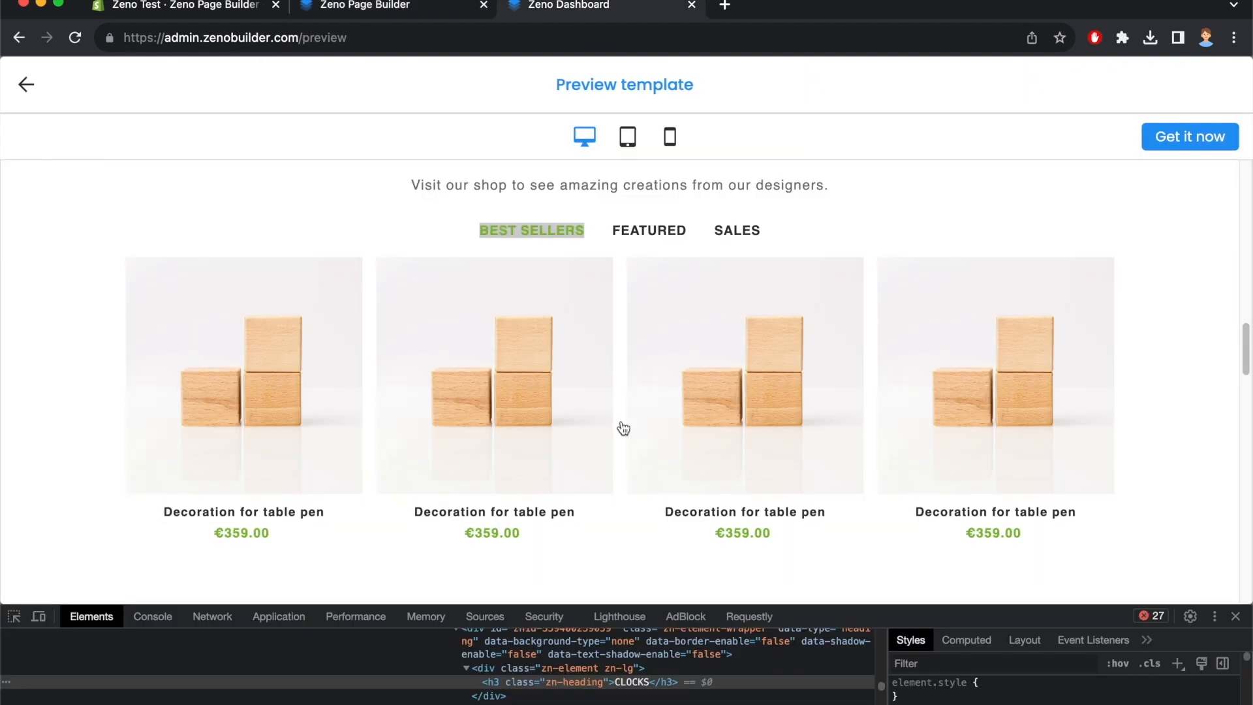
# Return to the page editor and rename the third tab of the Featured Products section as SALES
pyautogui.click(462, 9)
pyautogui.doubleClick(555, 483)
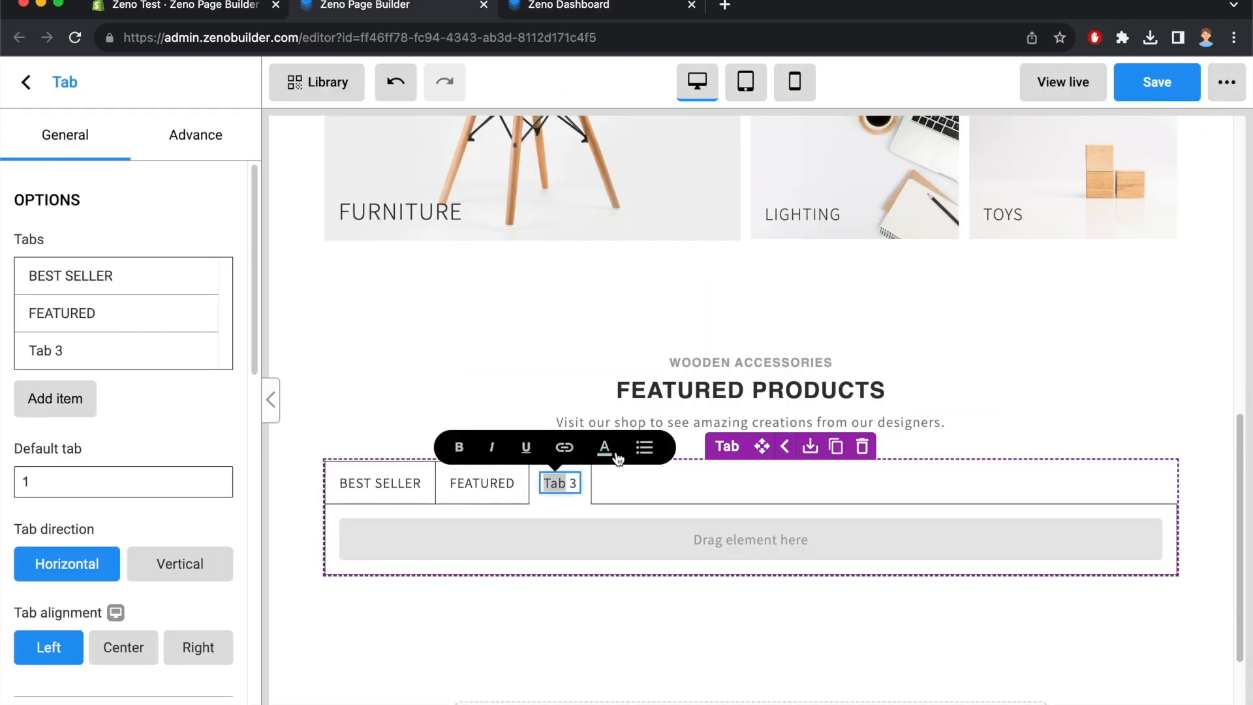
pyautogui.tripleClick(568, 483)
pyautogui.write('SALES')
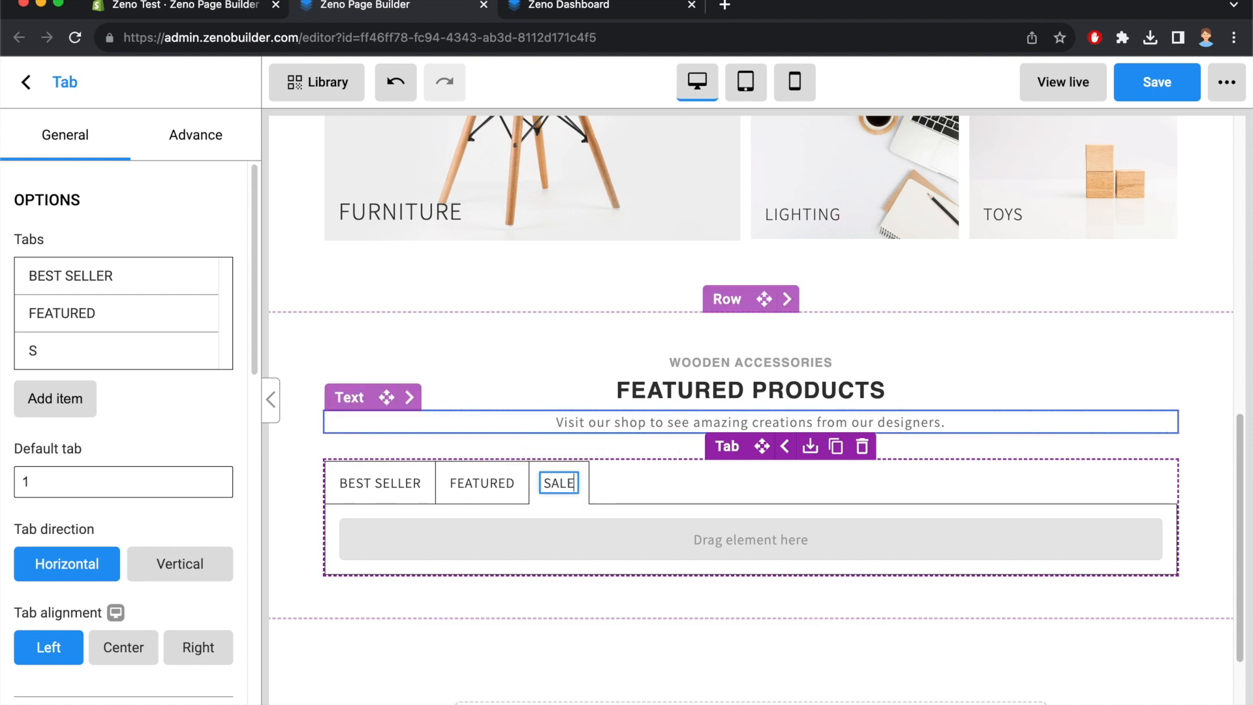
# Make the SALES, FEATURED and BEST SELLER tab labels bold
pyautogui.doubleClick(562, 473)
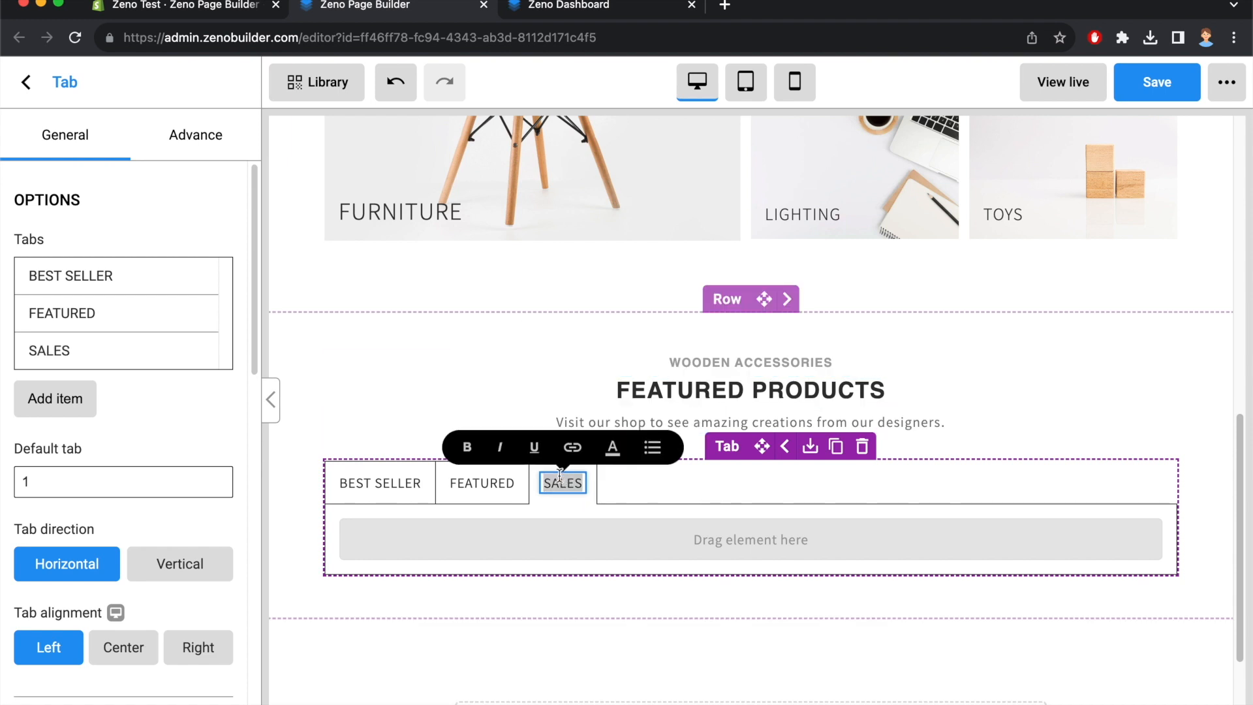
pyautogui.click(470, 445)
pyautogui.doubleClick(483, 486)
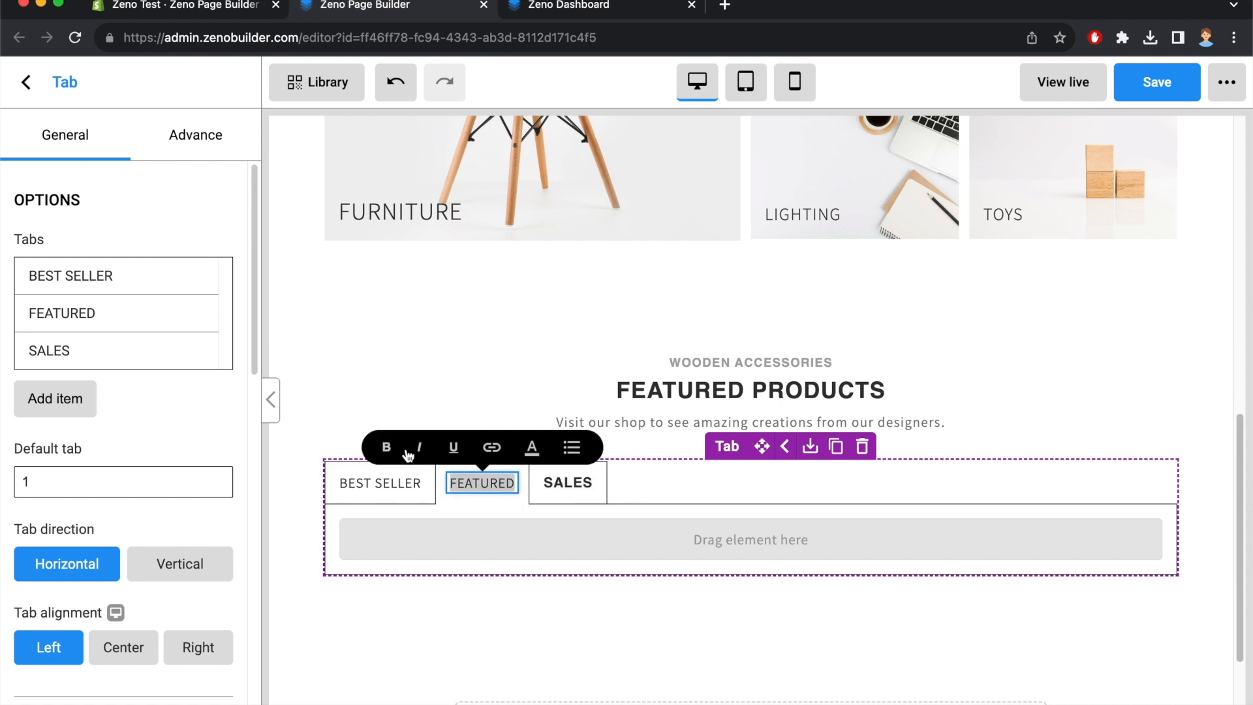
pyautogui.click(386, 448)
pyautogui.doubleClick(379, 483)
pyautogui.tripleClick(379, 484)
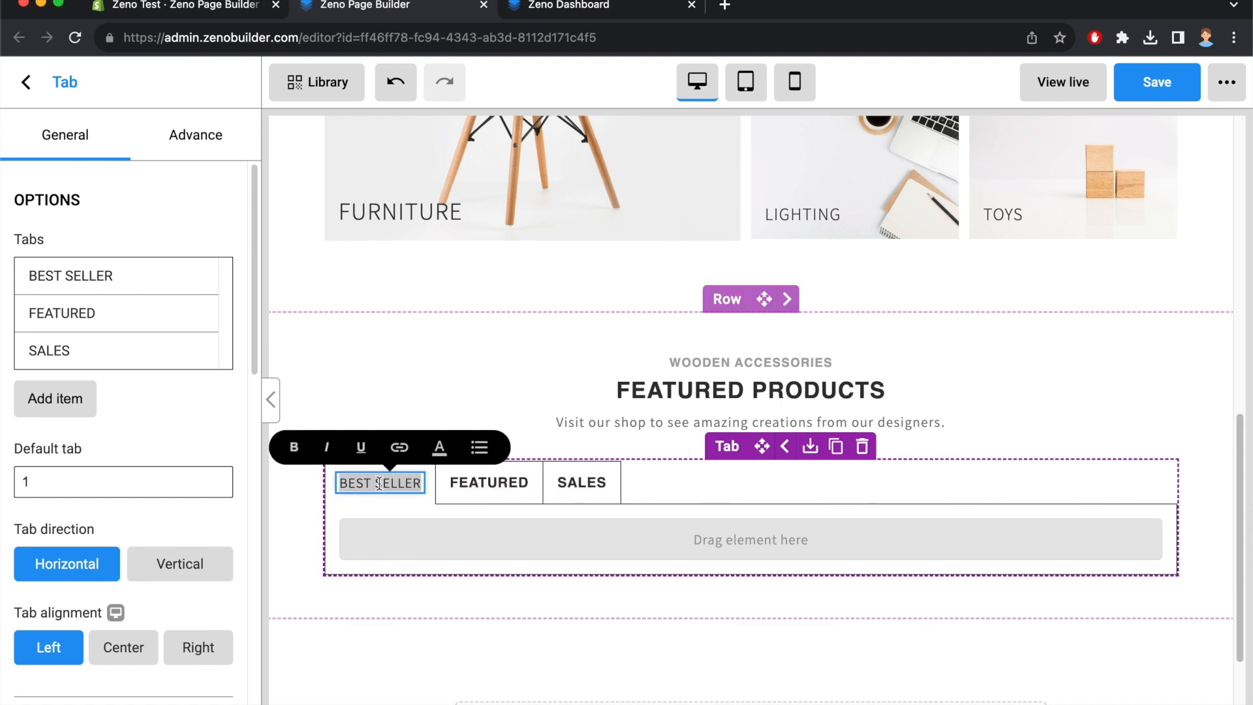
pyautogui.click(295, 449)
# Rename the first tab as BEST SELLERS
pyautogui.click(433, 484)
pyautogui.click(483, 486)
pyautogui.click(437, 483)
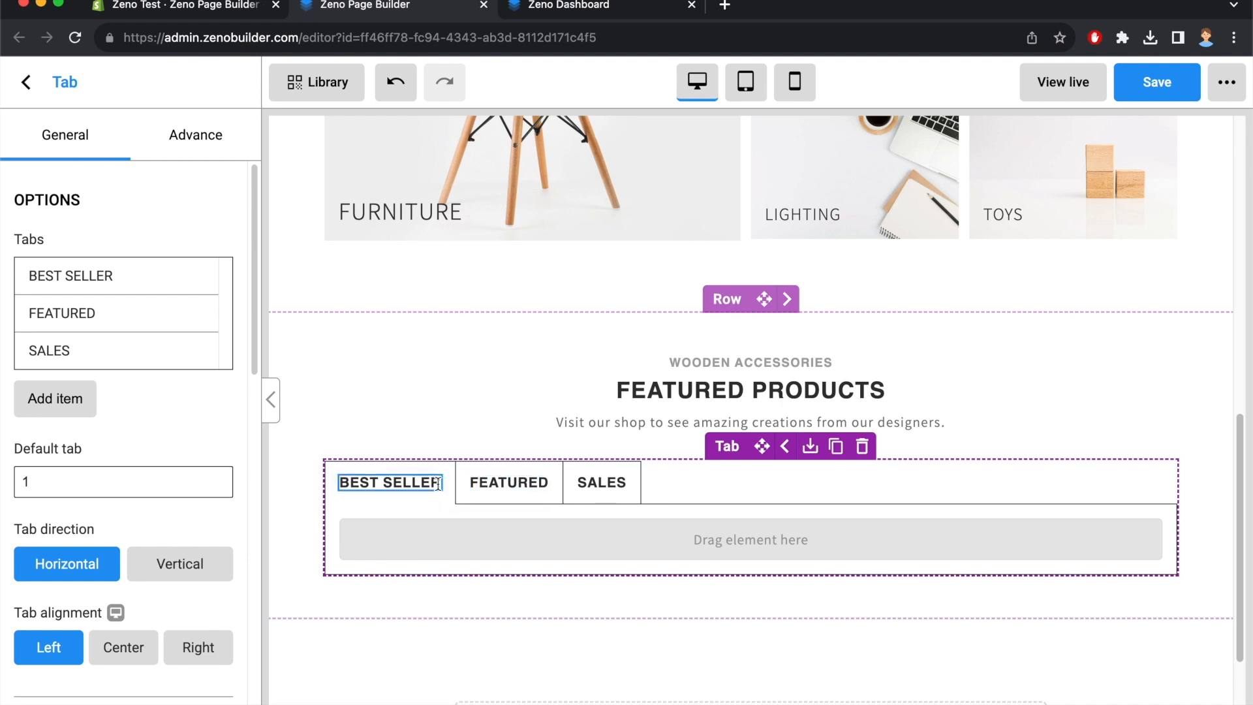
pyautogui.tripleClick(432, 483)
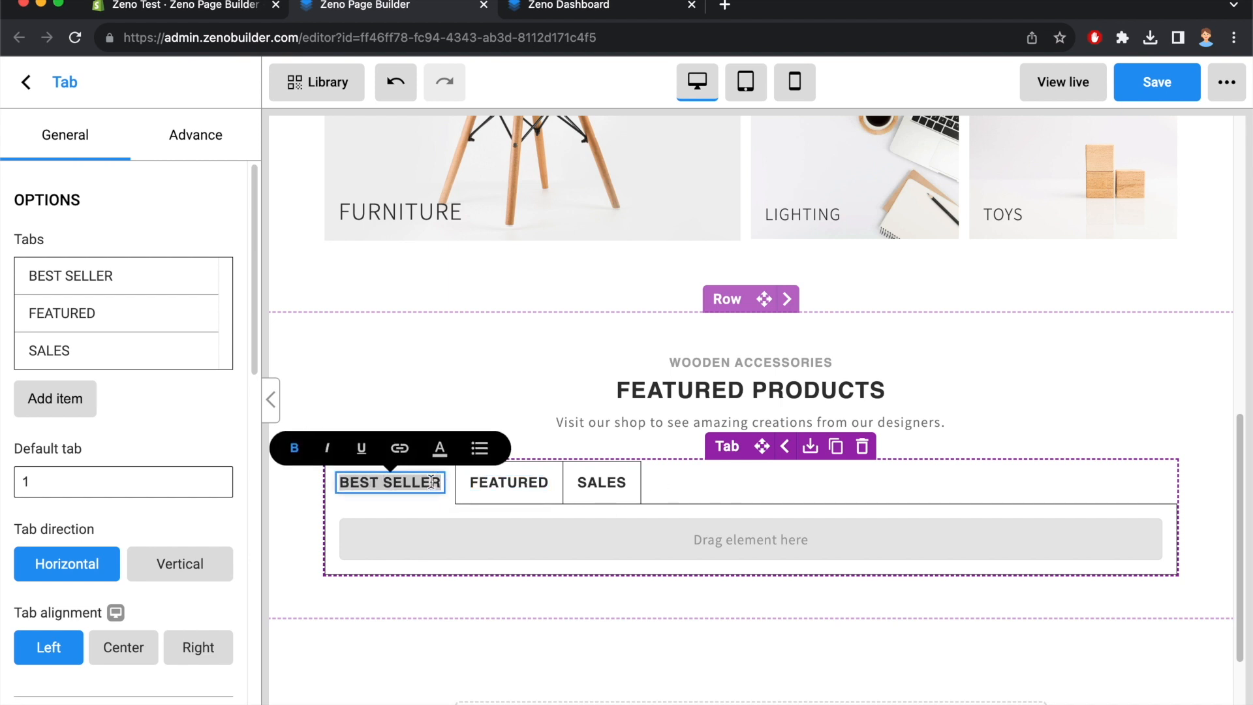
pyautogui.write('BEST SELLERS')
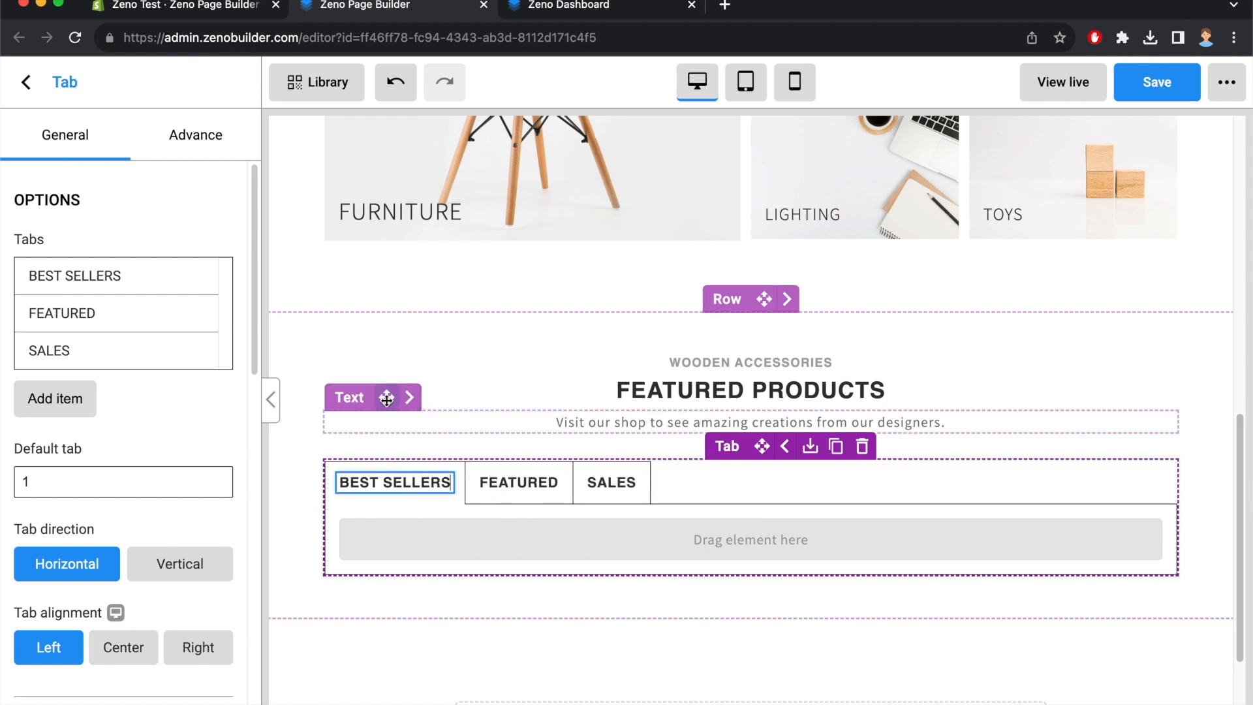
pyautogui.click(476, 333)
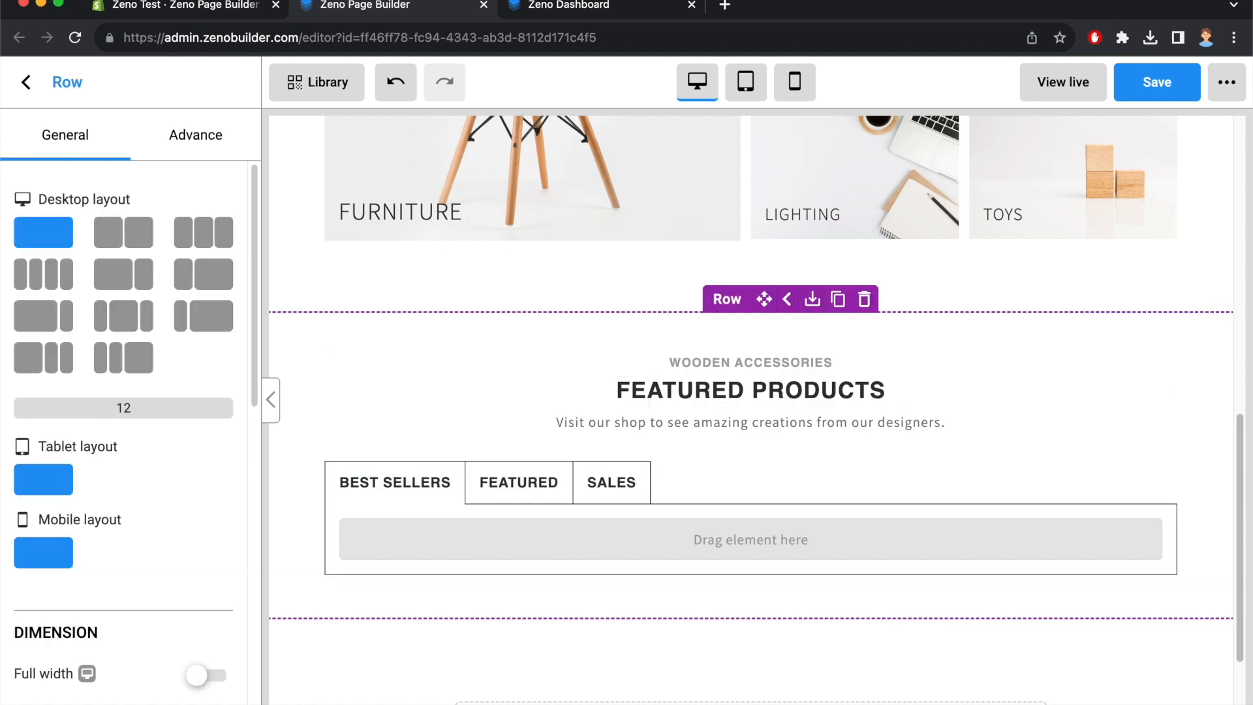
# Check the product layout in the template preview and add a four-column row inside the BEST SELLERS tab
pyautogui.click(570, 5)
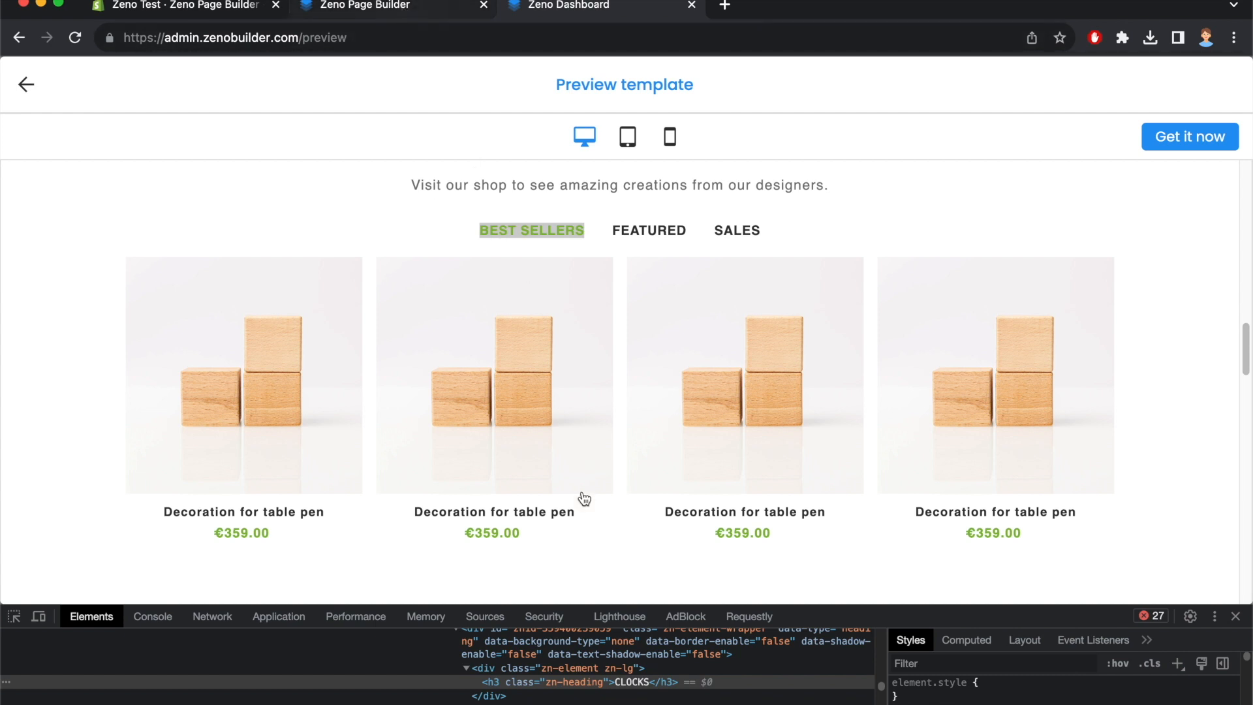
pyautogui.scroll(-1, 718, 379)
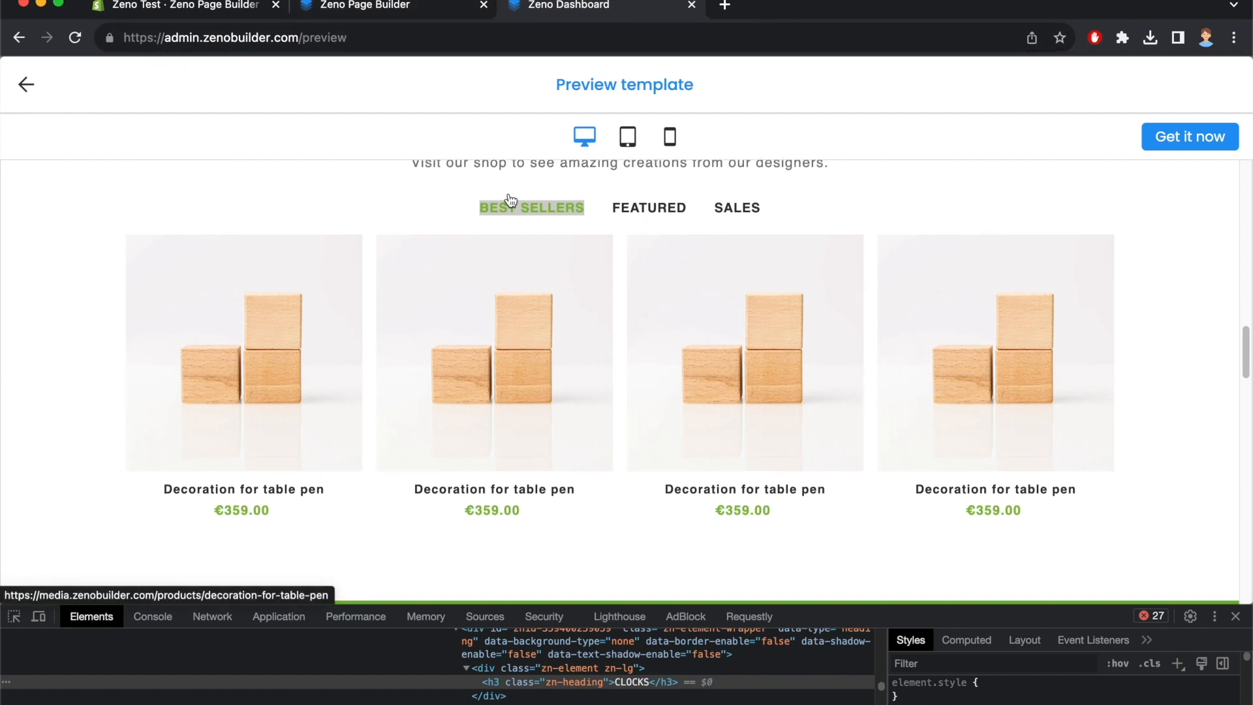
pyautogui.hotkey('ctrl', 'shift', 'Tab')
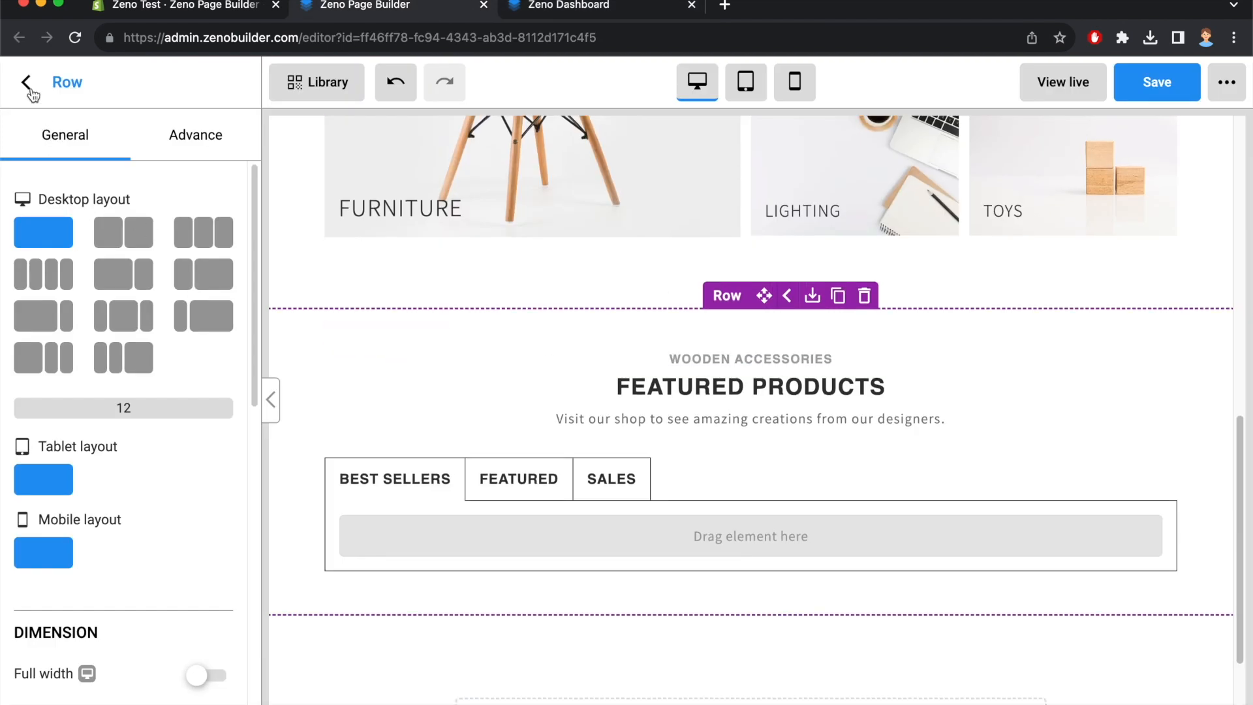
pyautogui.click(28, 83)
pyautogui.write('row')
pyautogui.moveTo(59, 323); pyautogui.dragTo(607, 528)
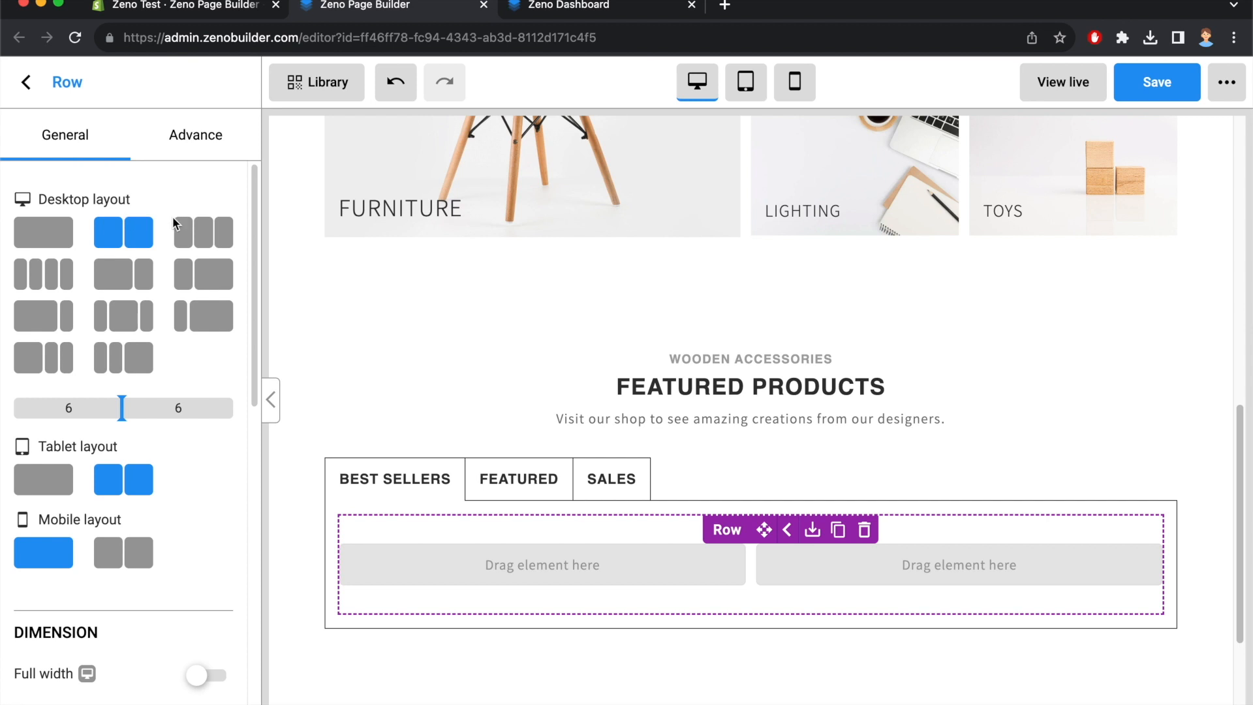
pyautogui.click(204, 232)
# Find the Product element and place it in the first column of the tab's row
pyautogui.click(28, 83)
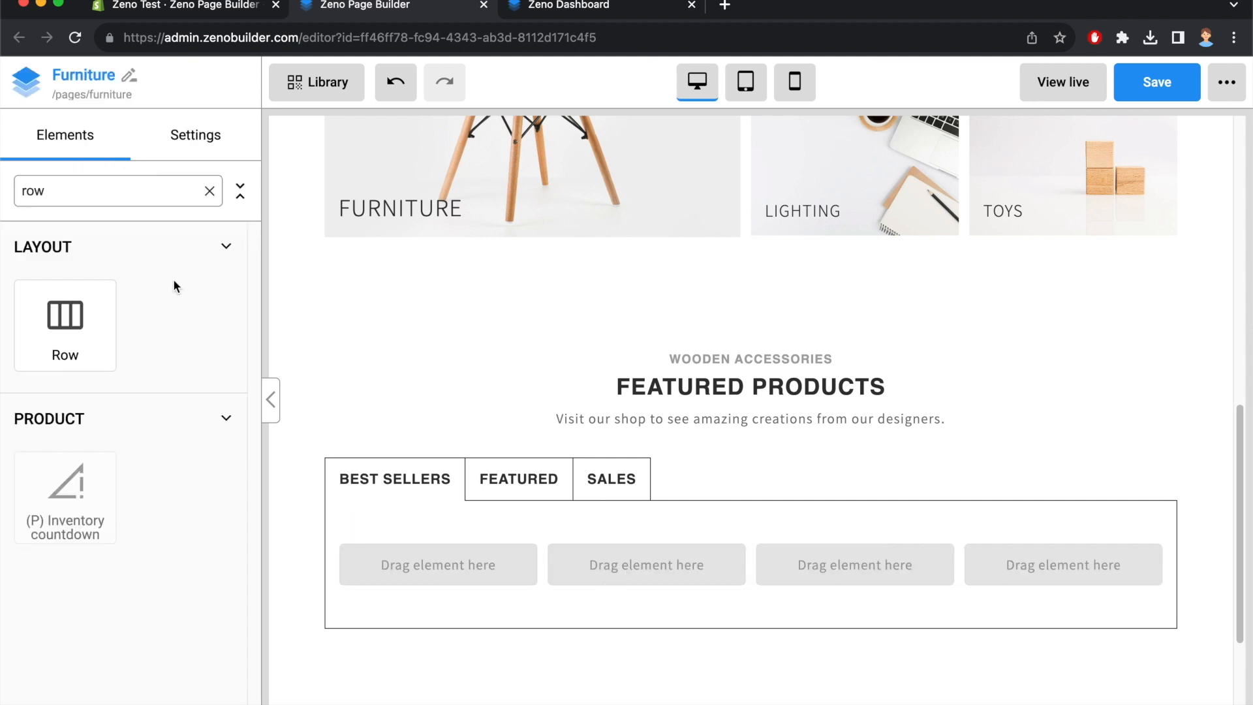
pyautogui.click(93, 188)
pyautogui.write('prod')
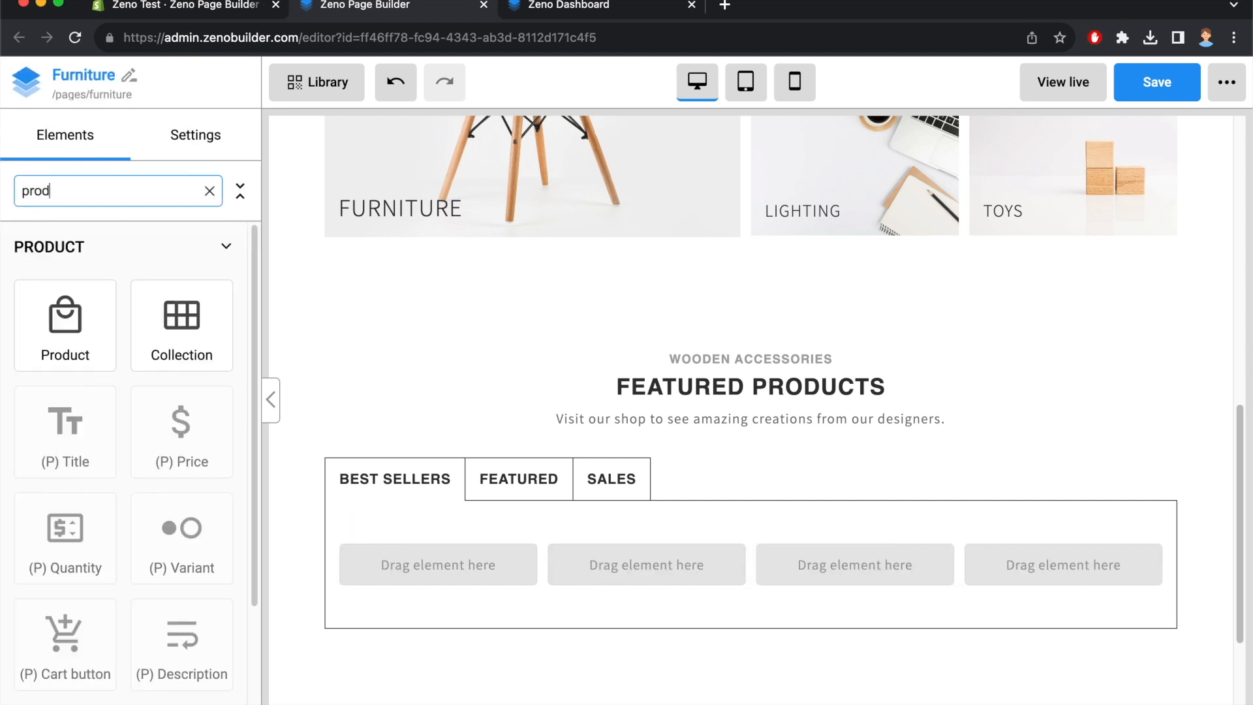
pyautogui.moveTo(65, 316); pyautogui.dragTo(461, 568)
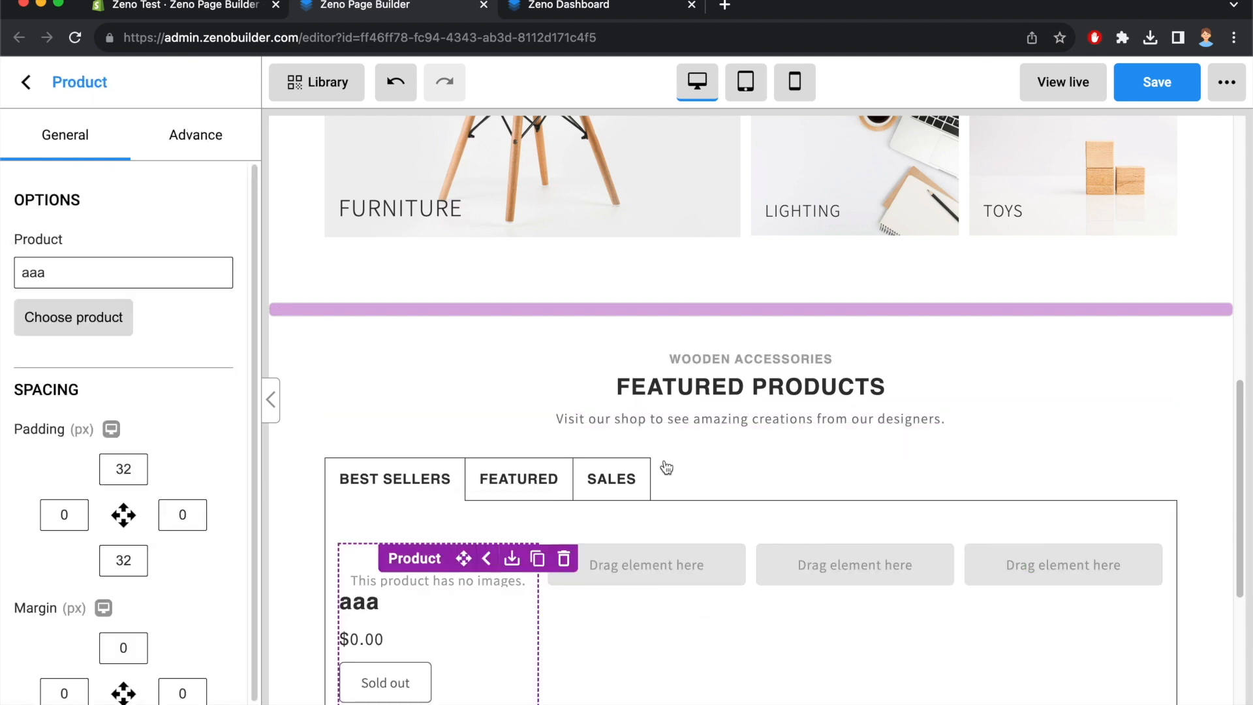
# Assign the product "Decoration for table pen" to the new Product element
pyautogui.scroll(-2, 585, 372)
pyautogui.click(59, 319)
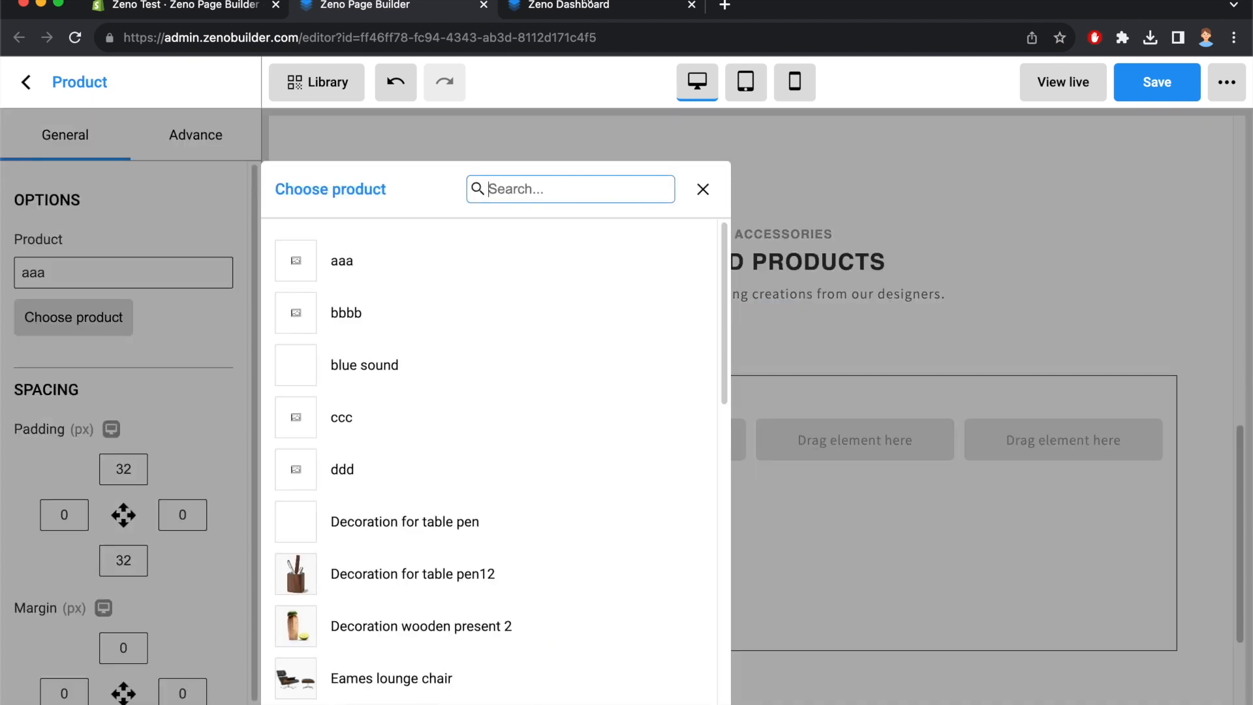
pyautogui.click(563, 7)
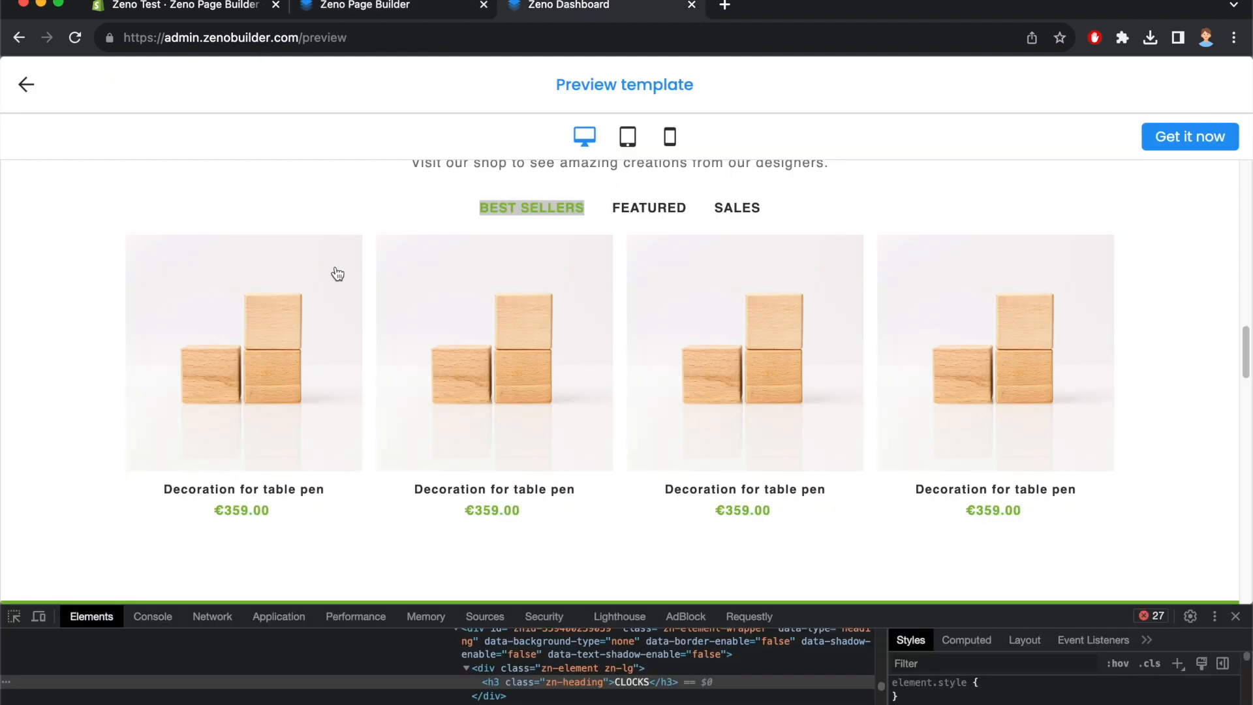
pyautogui.click(382, 8)
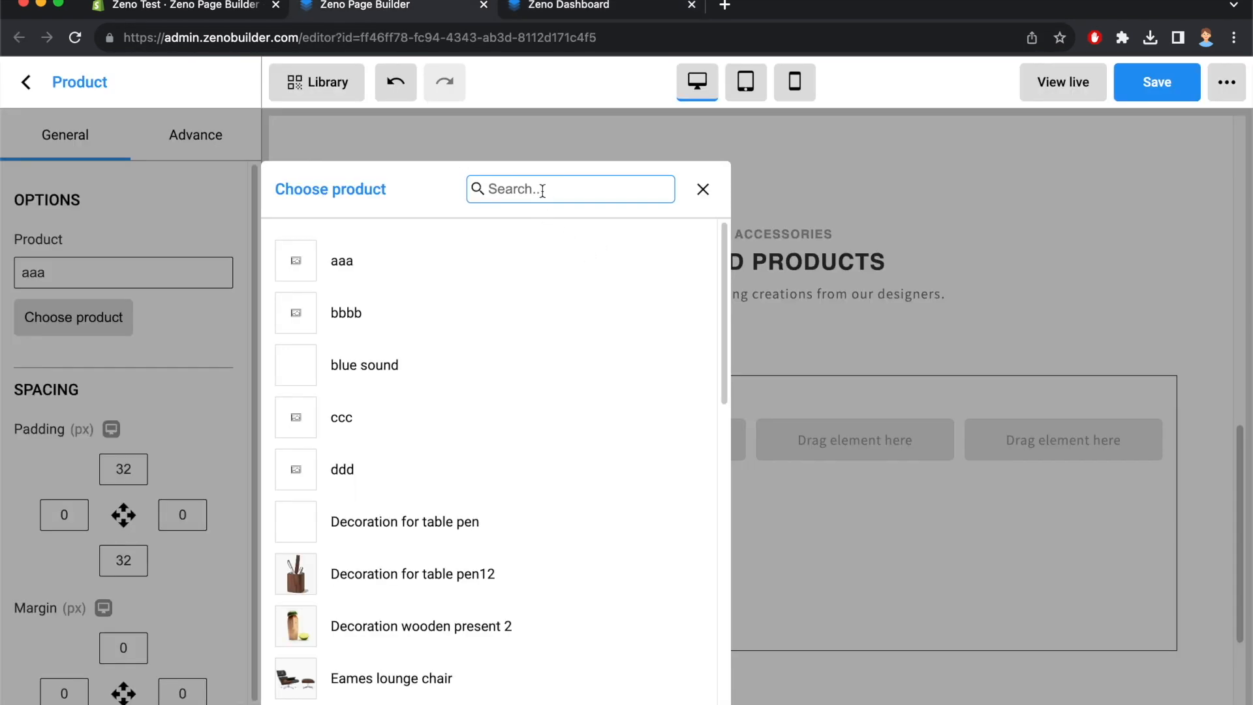
pyautogui.write('dec')
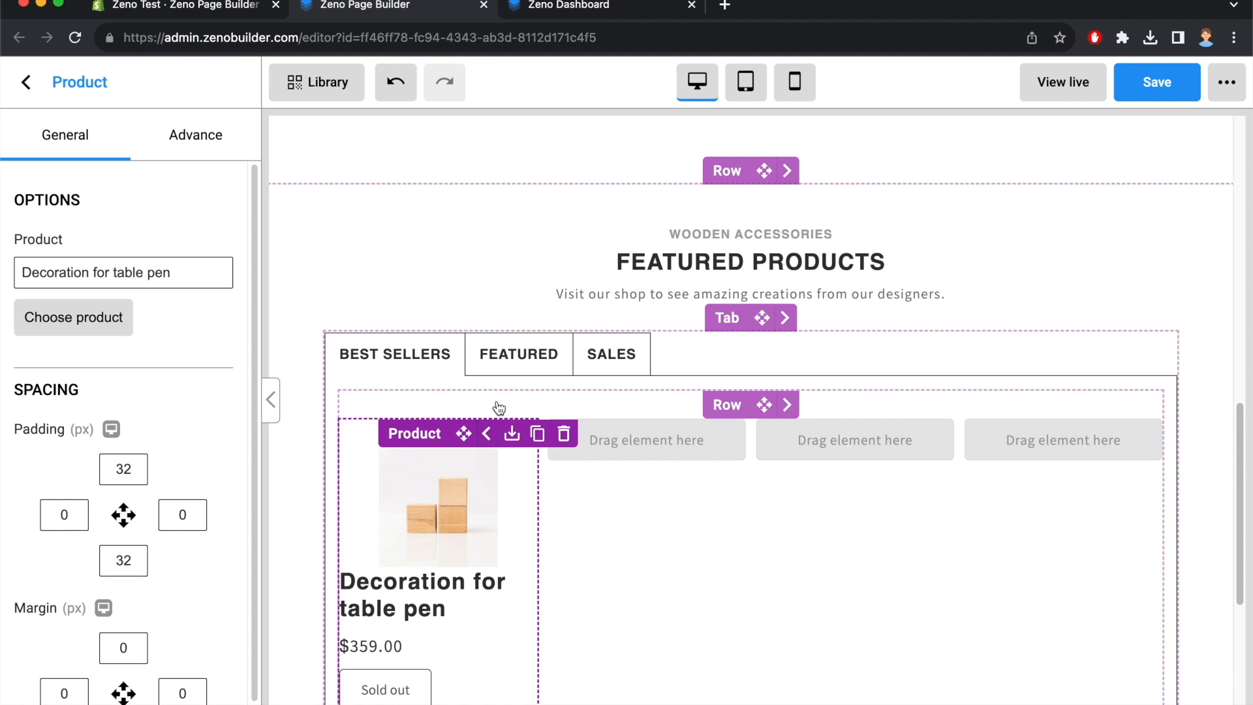
# Compare with the template preview and set the product image's width to 100%
pyautogui.scroll(-1, 489, 428)
pyautogui.click(553, 9)
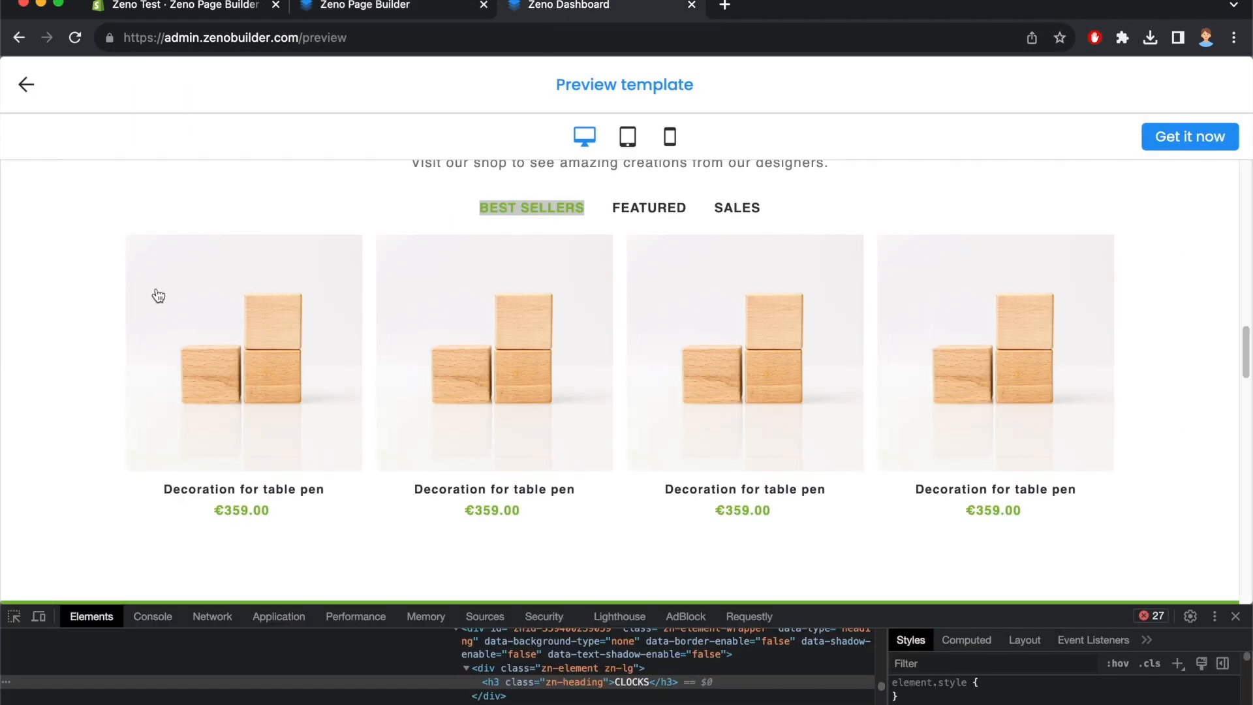
pyautogui.click(424, 11)
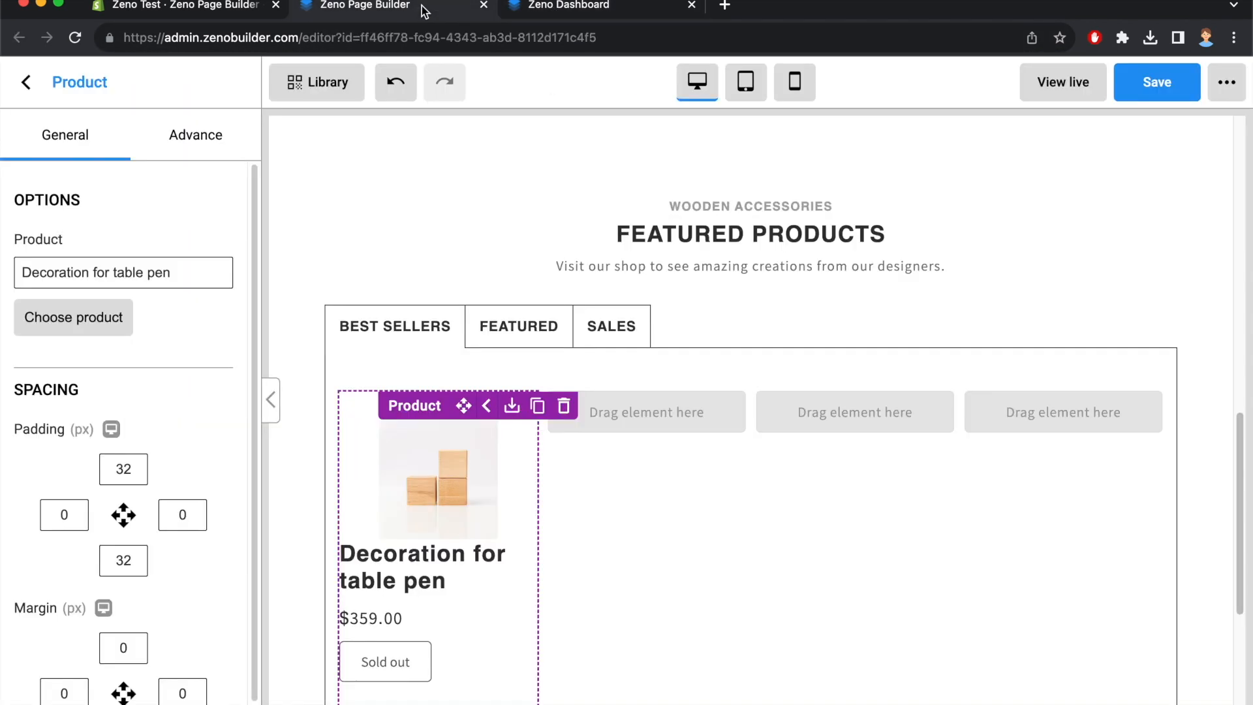
pyautogui.click(437, 483)
pyautogui.scroll(-4, 119, 467)
pyautogui.scroll(1, 119, 465)
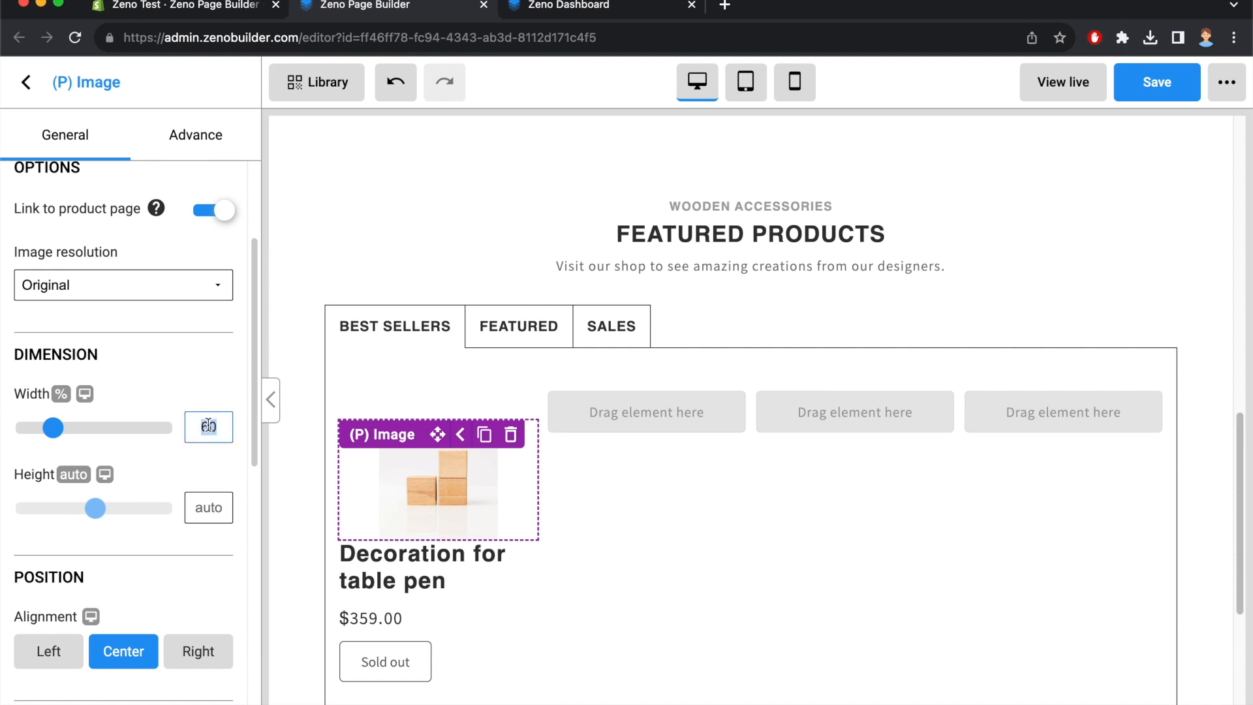
pyautogui.write('100')
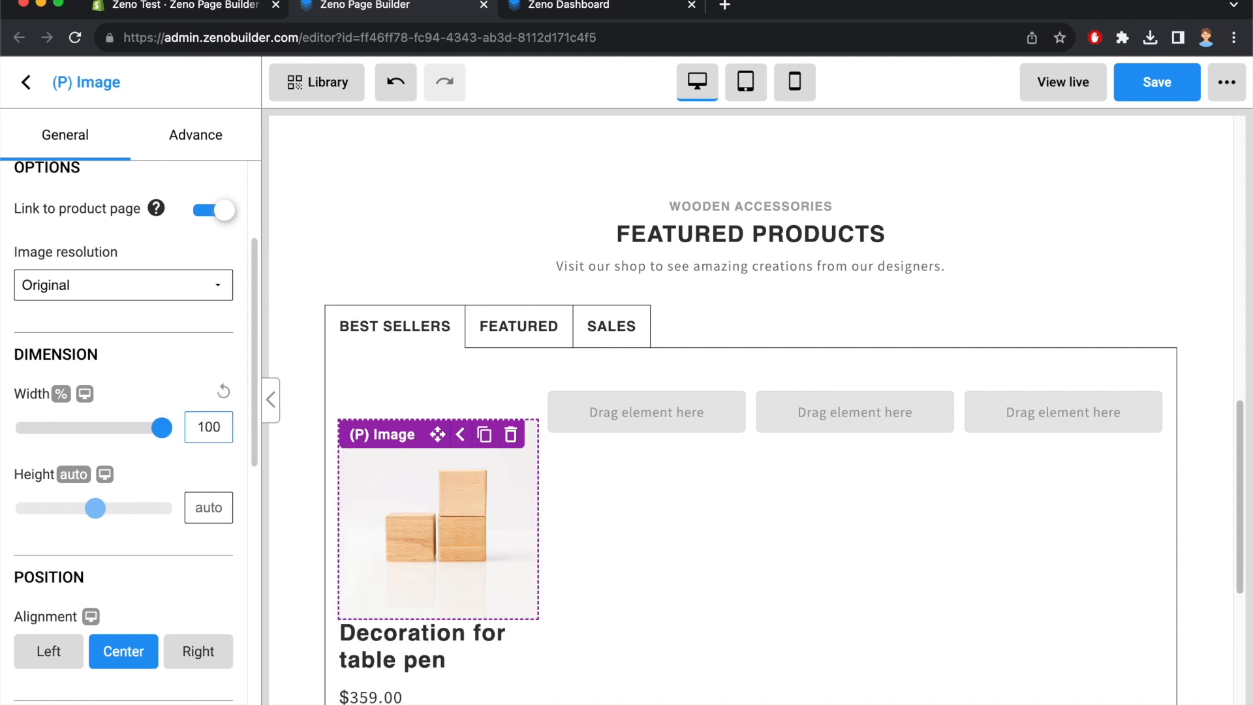
# Inspect the product title in the template preview, and give the editor's product title a 14 px font size and centre alignment
pyautogui.click(540, 8)
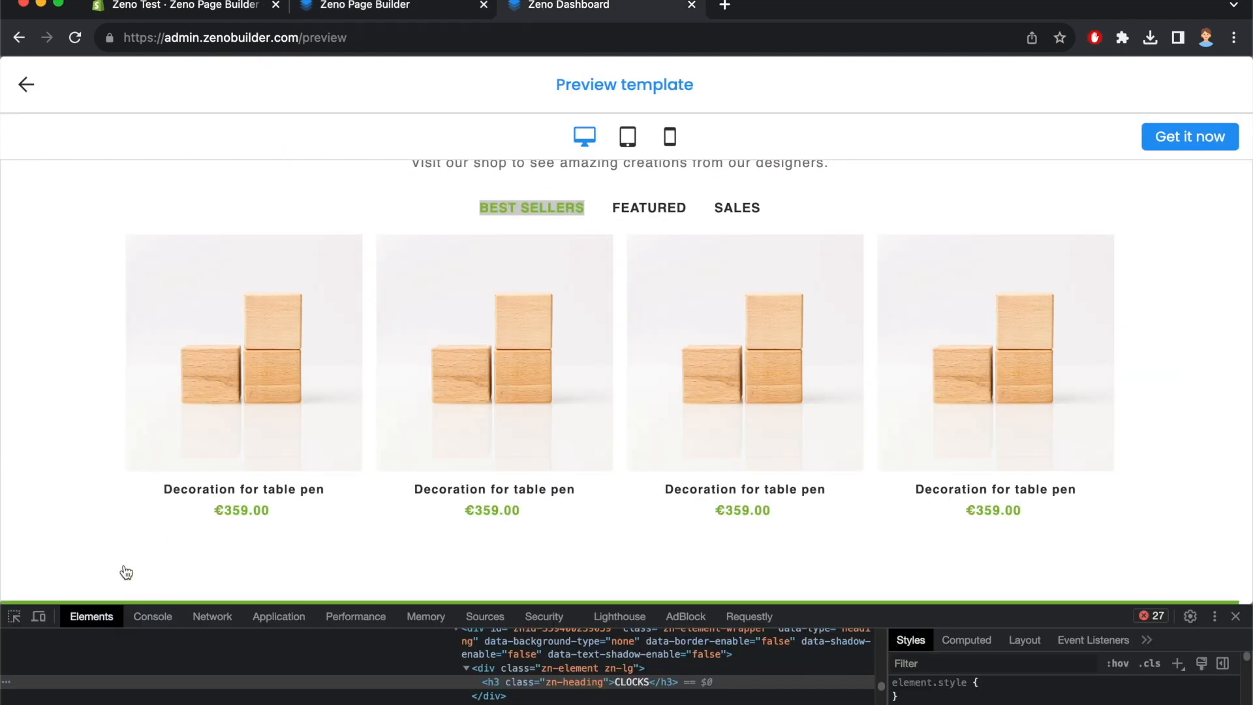
pyautogui.click(216, 489)
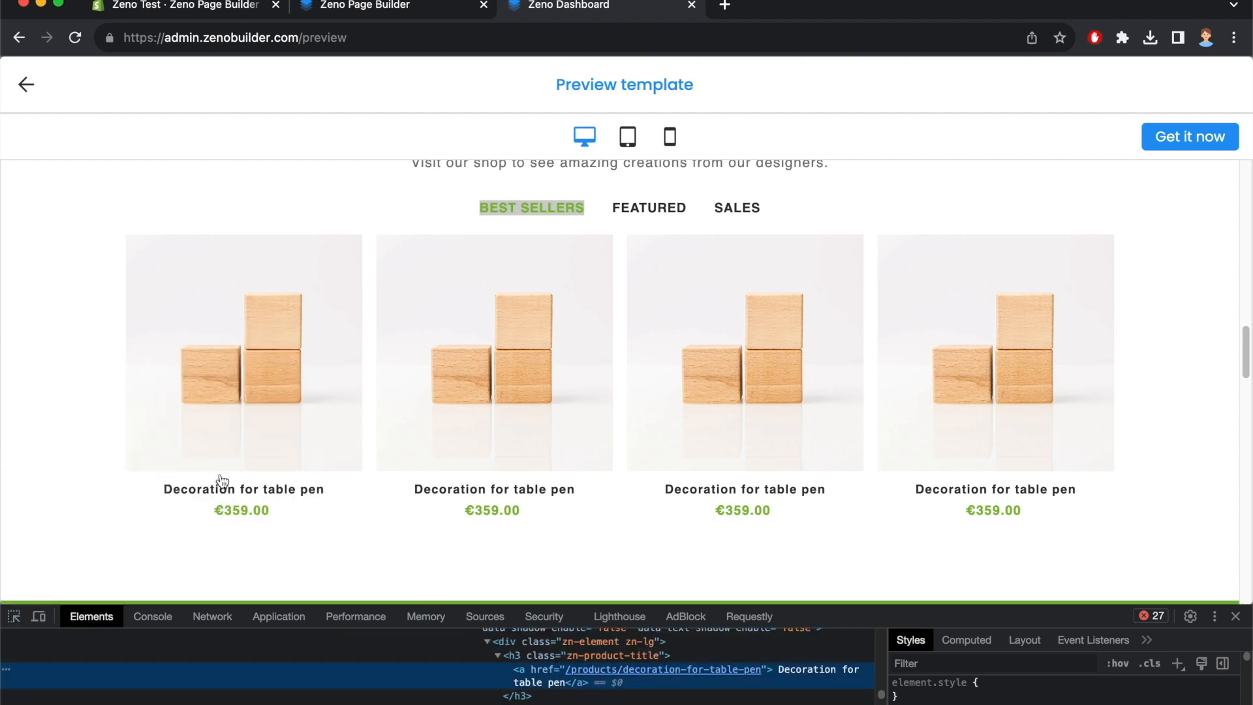
pyautogui.click(397, 9)
pyautogui.click(408, 624)
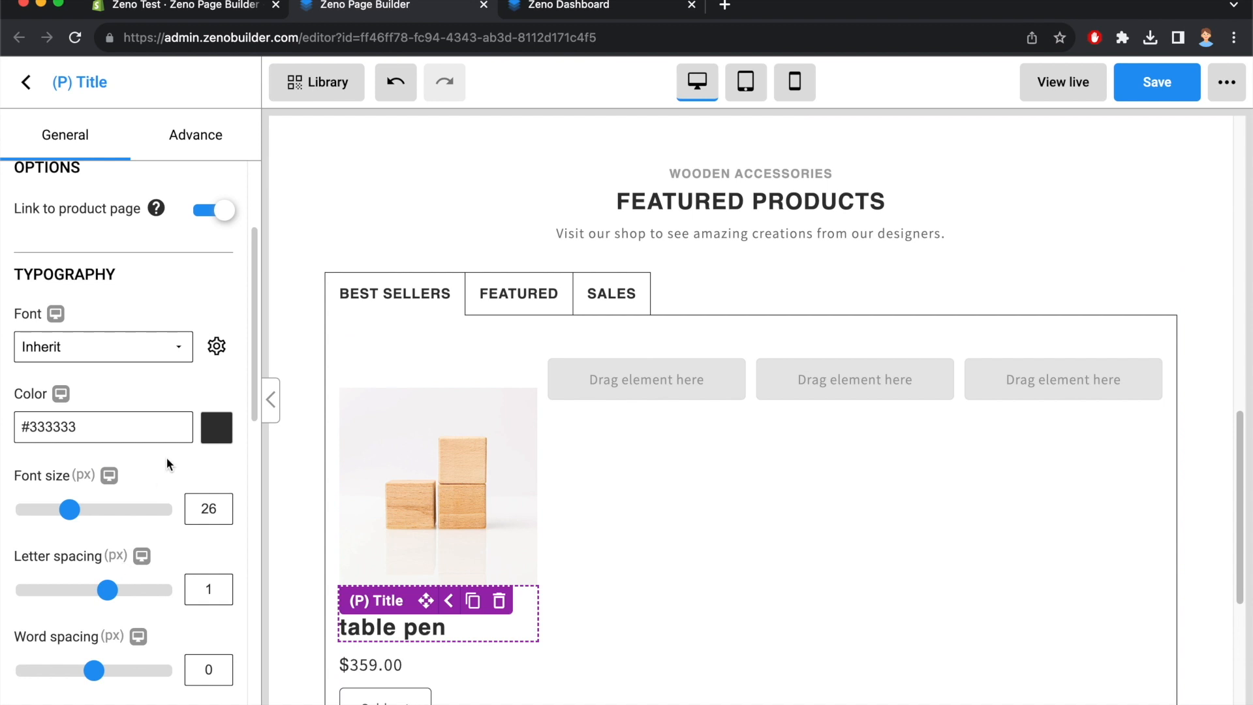
pyautogui.write('14')
pyautogui.scroll(-5, 151, 537)
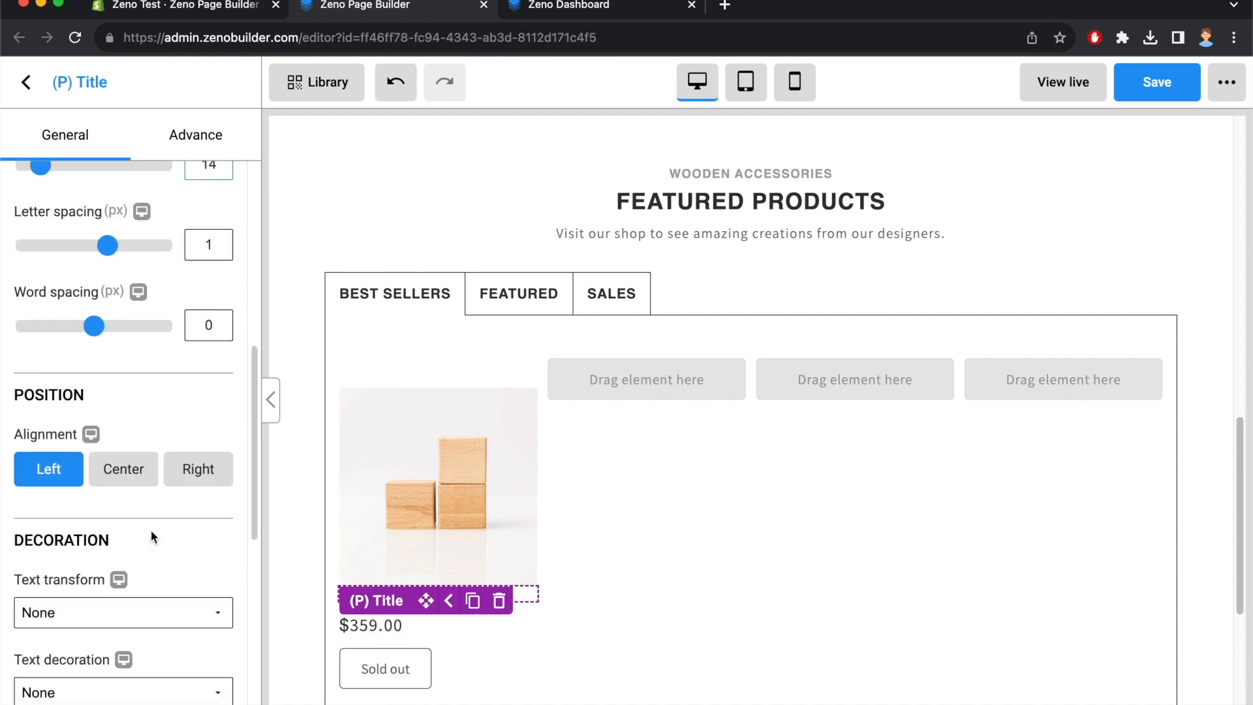
pyautogui.click(138, 479)
# Compare with the template preview and delete the cart button from the product
pyautogui.click(613, 625)
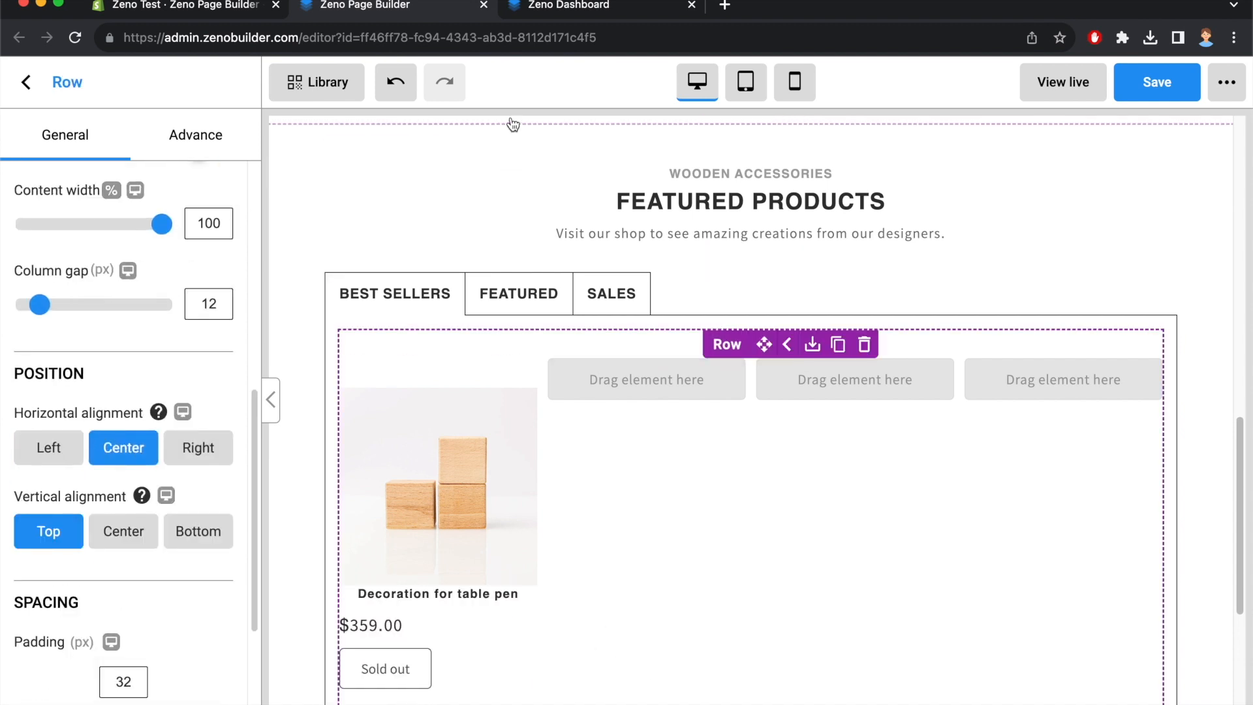
pyautogui.click(595, 10)
pyautogui.scroll(-1, 275, 509)
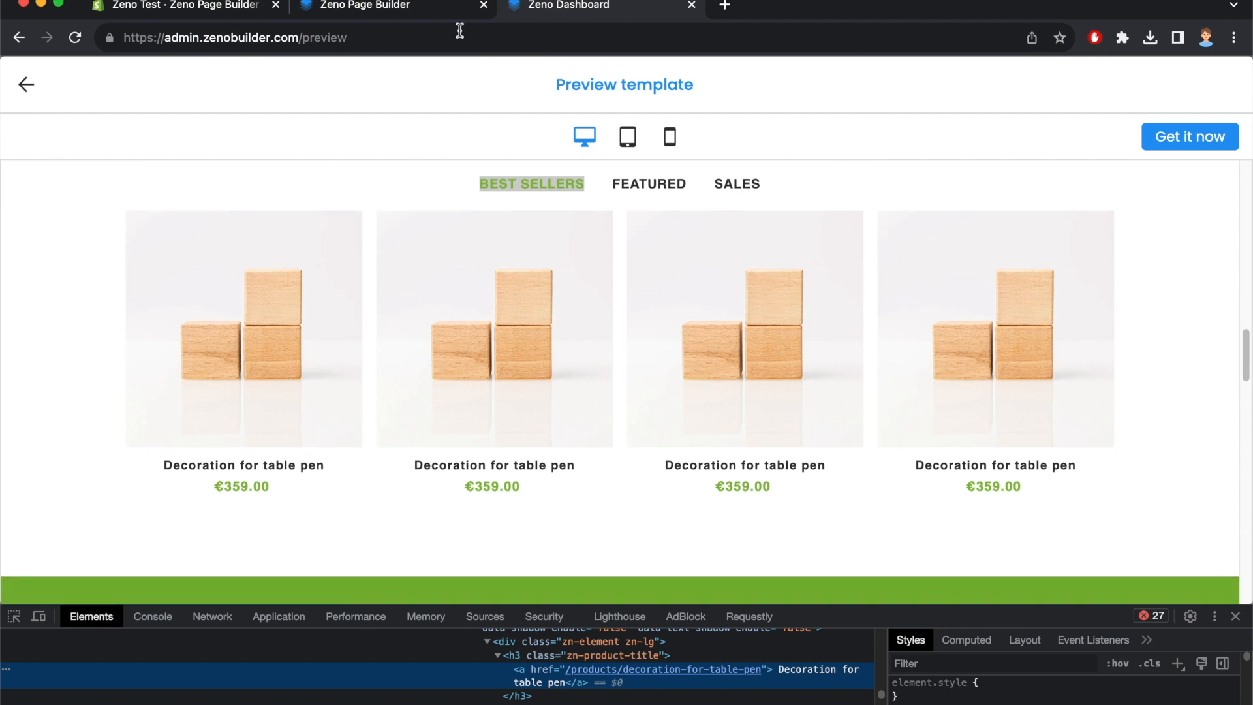
pyautogui.click(449, 10)
pyautogui.click(436, 675)
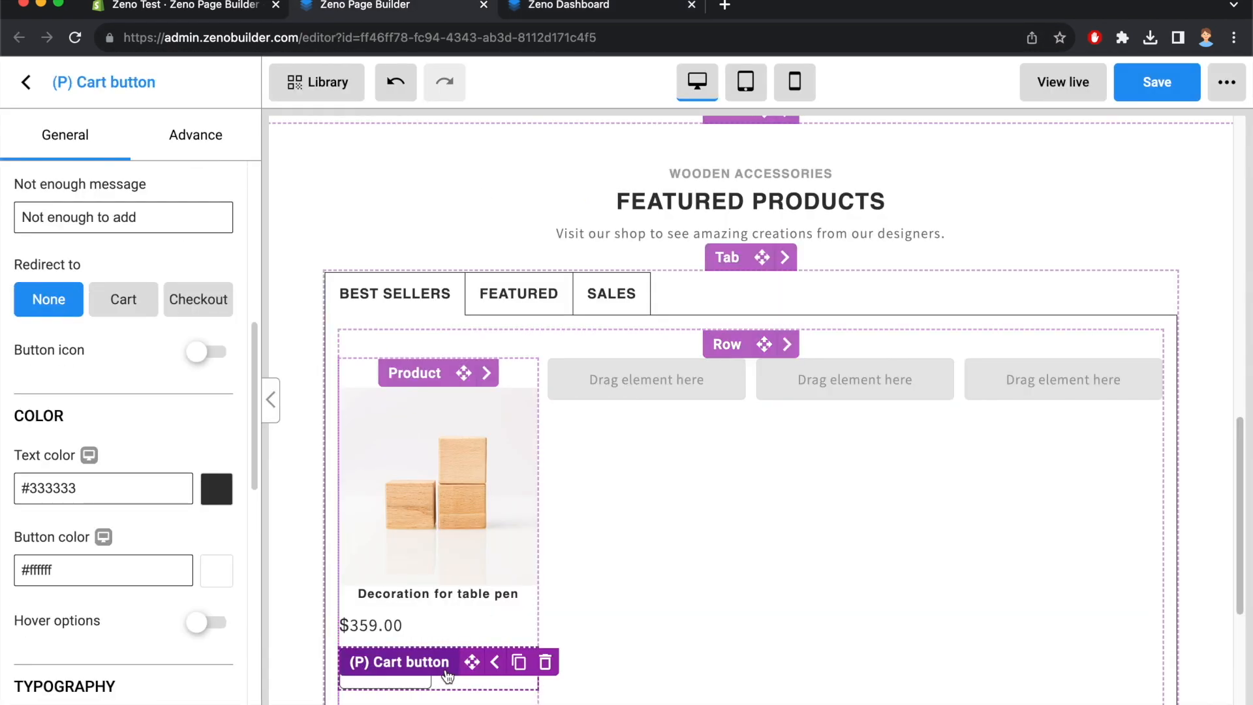
pyautogui.click(539, 677)
# Inspect the product price in the template preview, and set the editor's product price size to 15 px
pyautogui.click(595, 8)
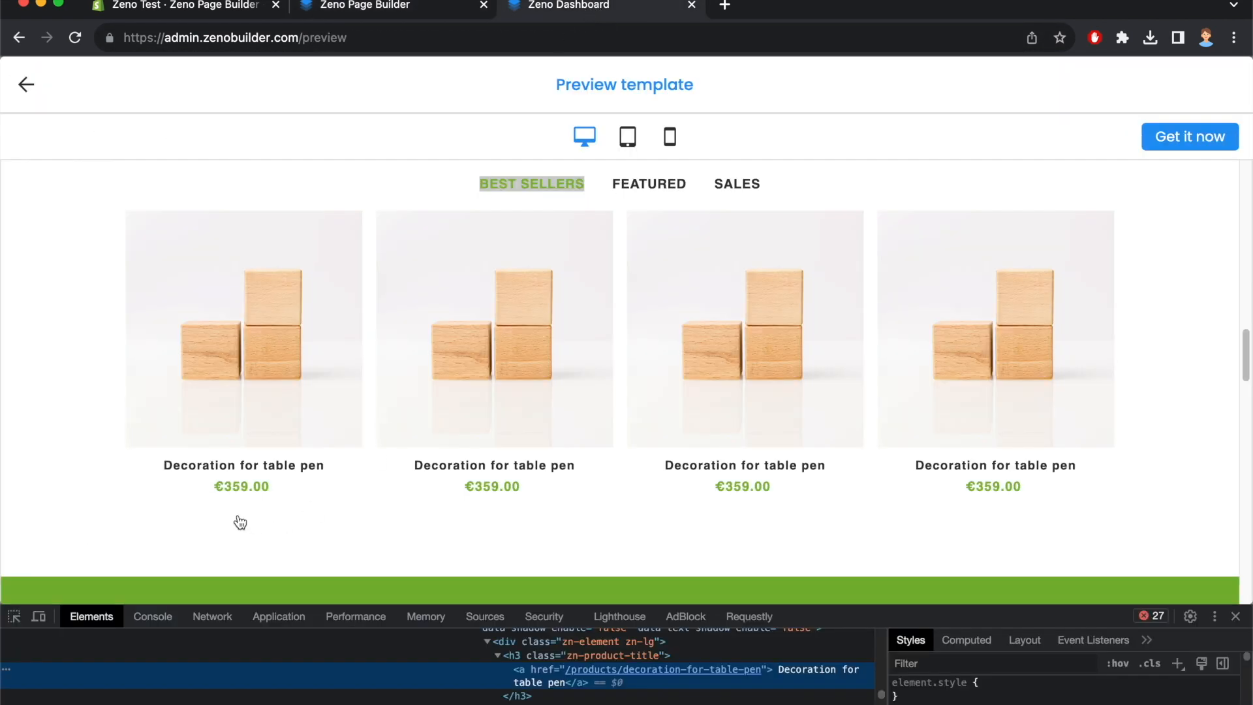
pyautogui.click(14, 617)
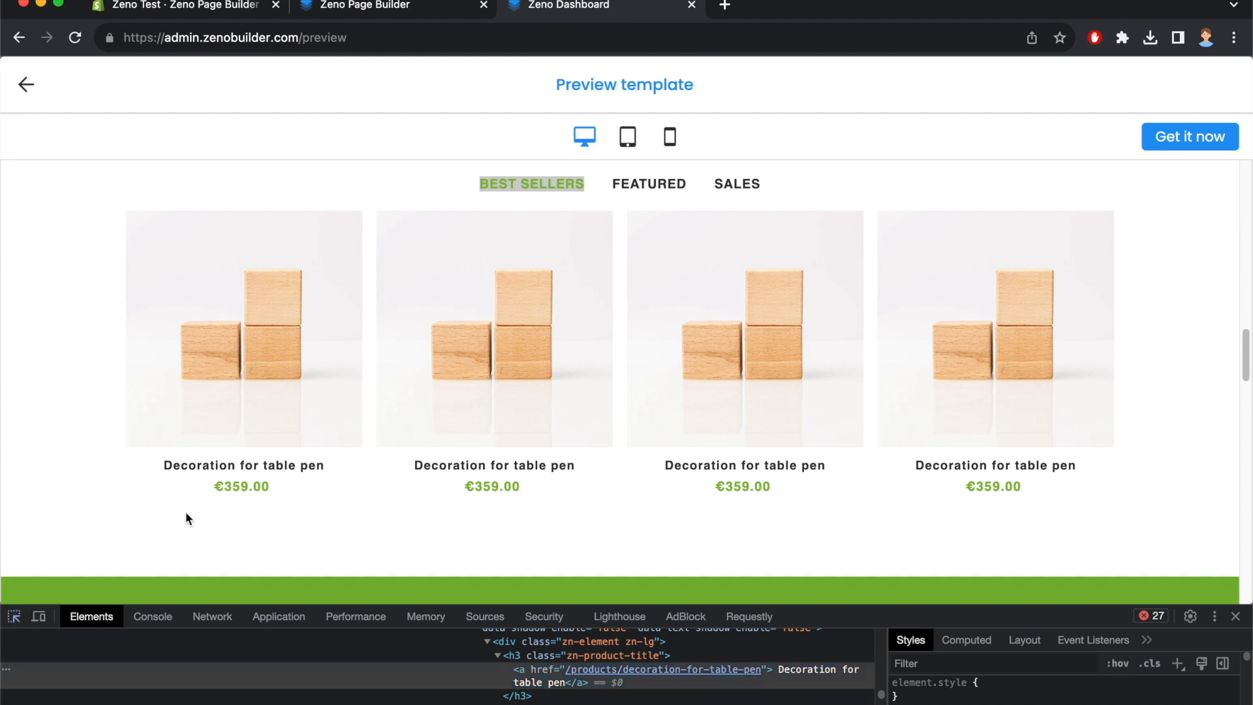
pyautogui.click(230, 487)
pyautogui.click(418, 13)
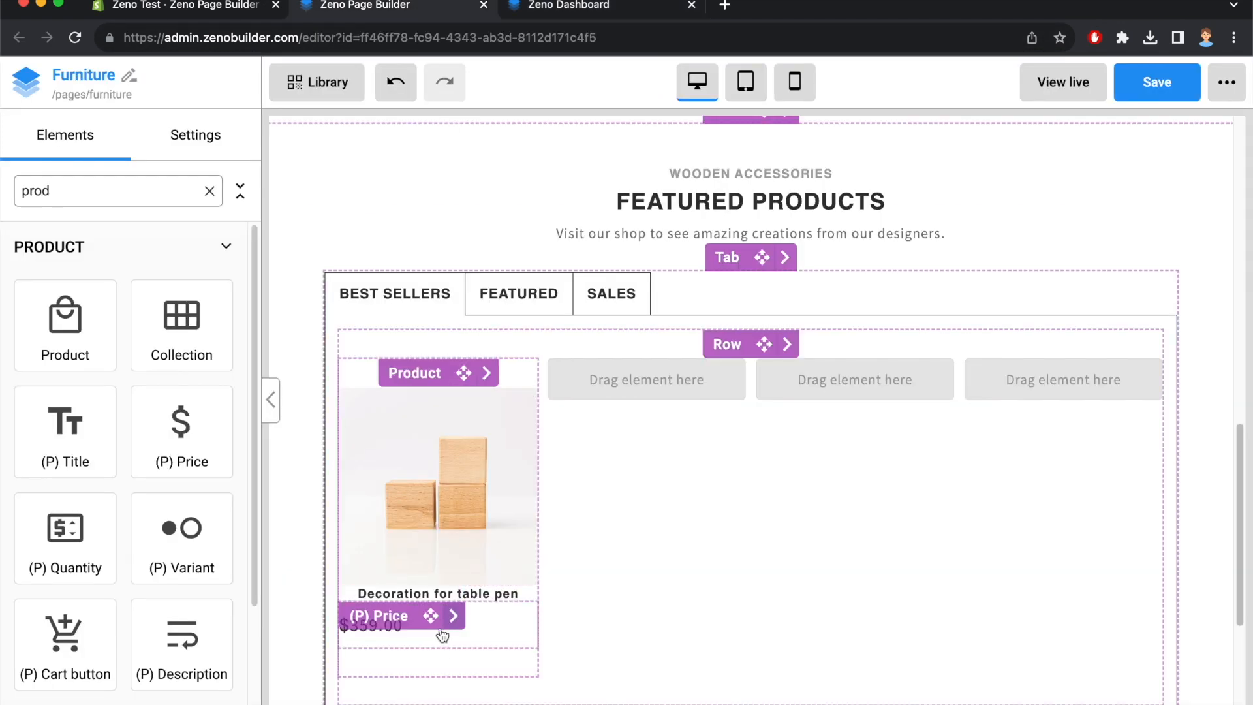
pyautogui.click(491, 631)
pyautogui.scroll(-3, 176, 588)
pyautogui.scroll(3, 189, 496)
pyautogui.scroll(-2, 163, 444)
pyautogui.scroll(-12, 162, 441)
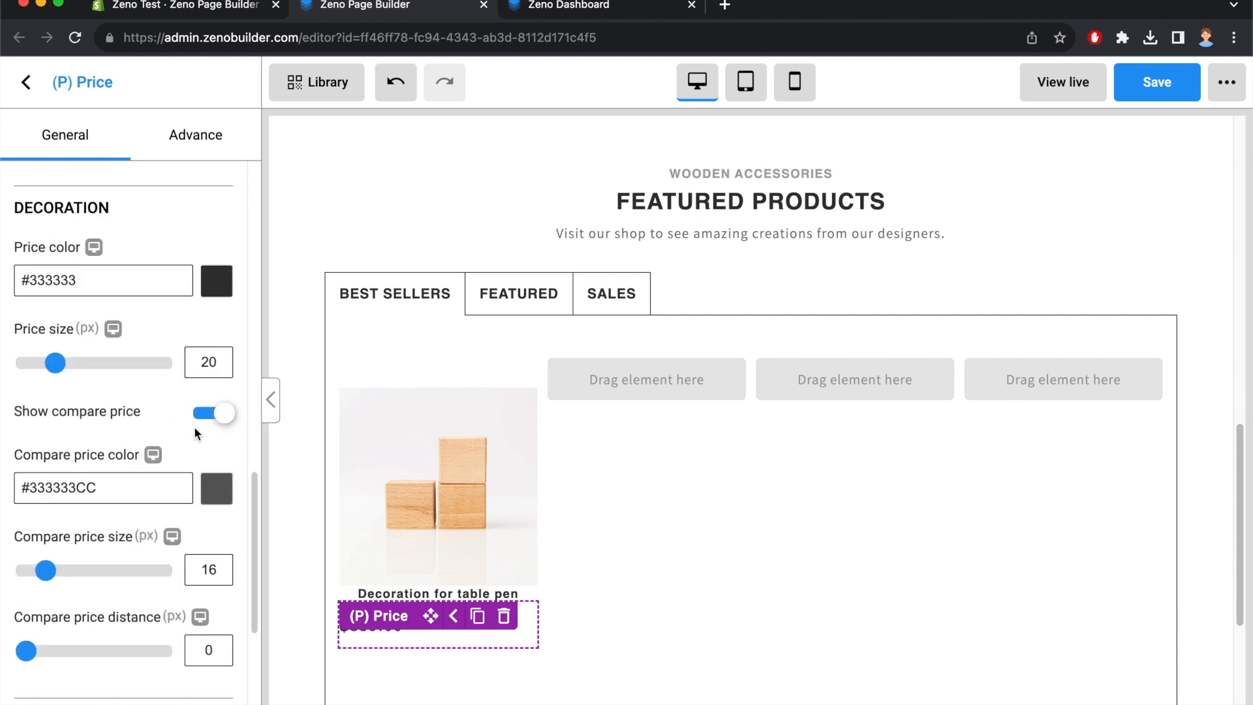
pyautogui.write('15')
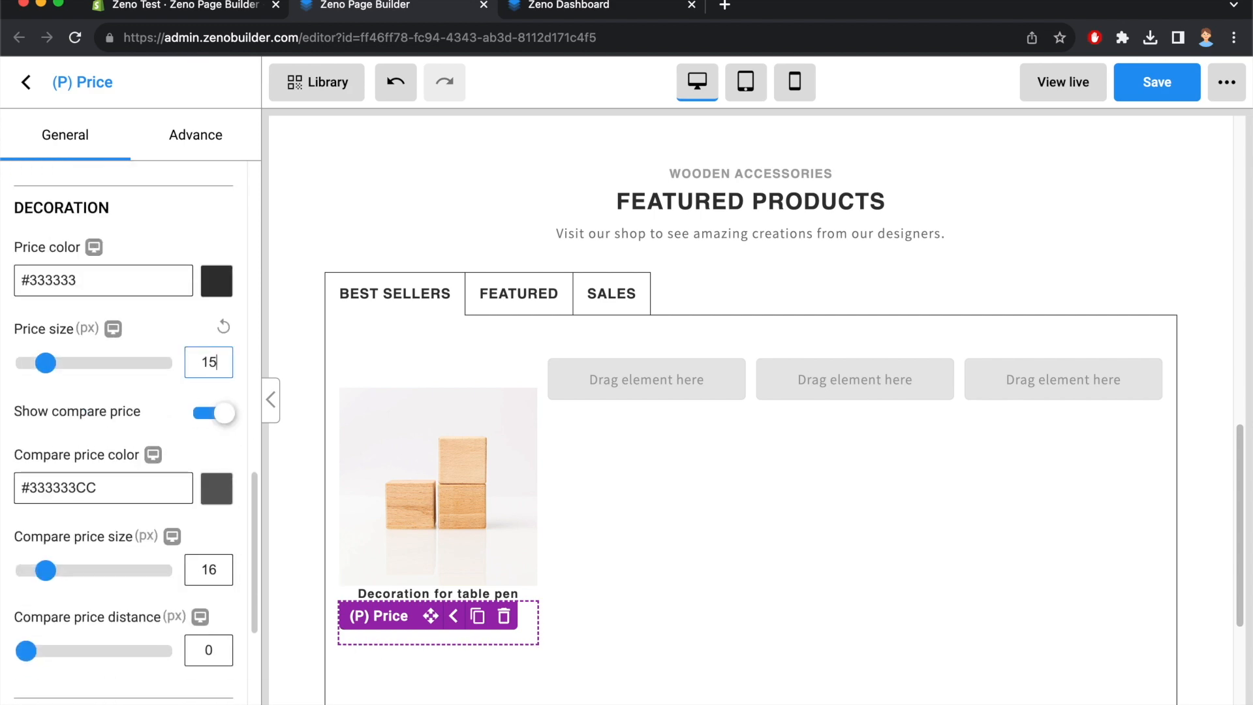
pyautogui.click(580, 682)
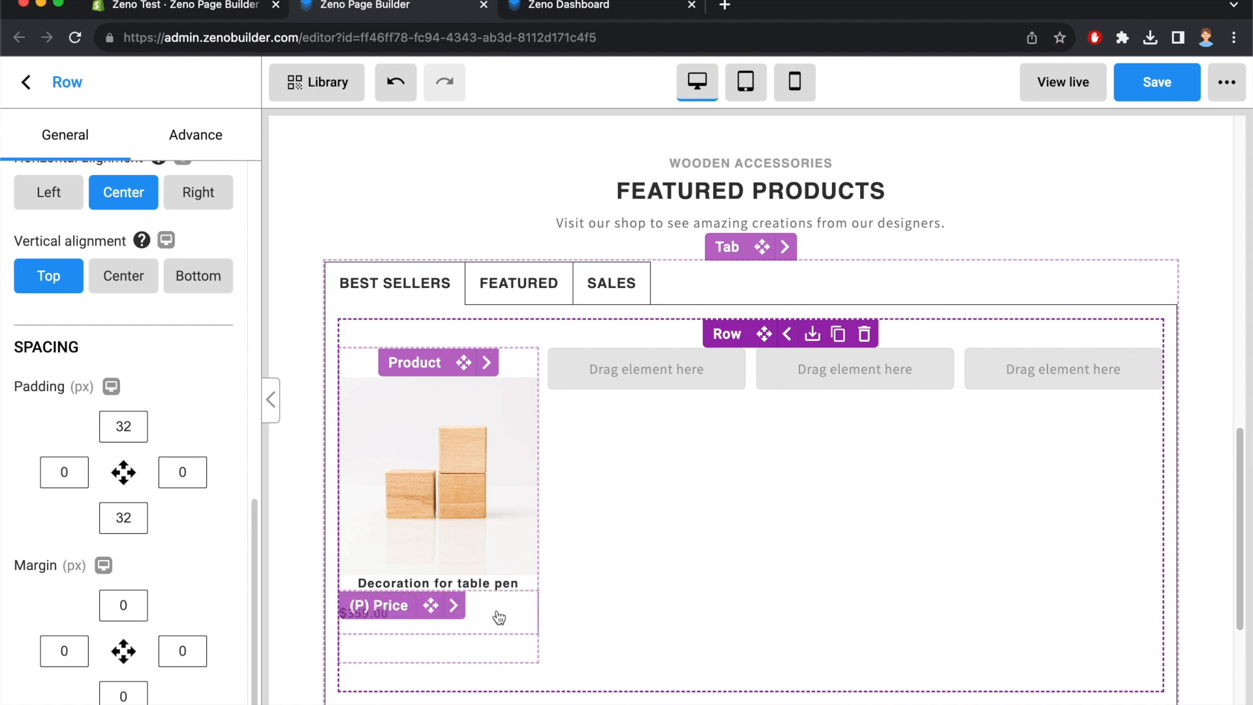
# Set the font weight of the product's price to bold
pyautogui.click(495, 616)
pyautogui.scroll(-5, 179, 448)
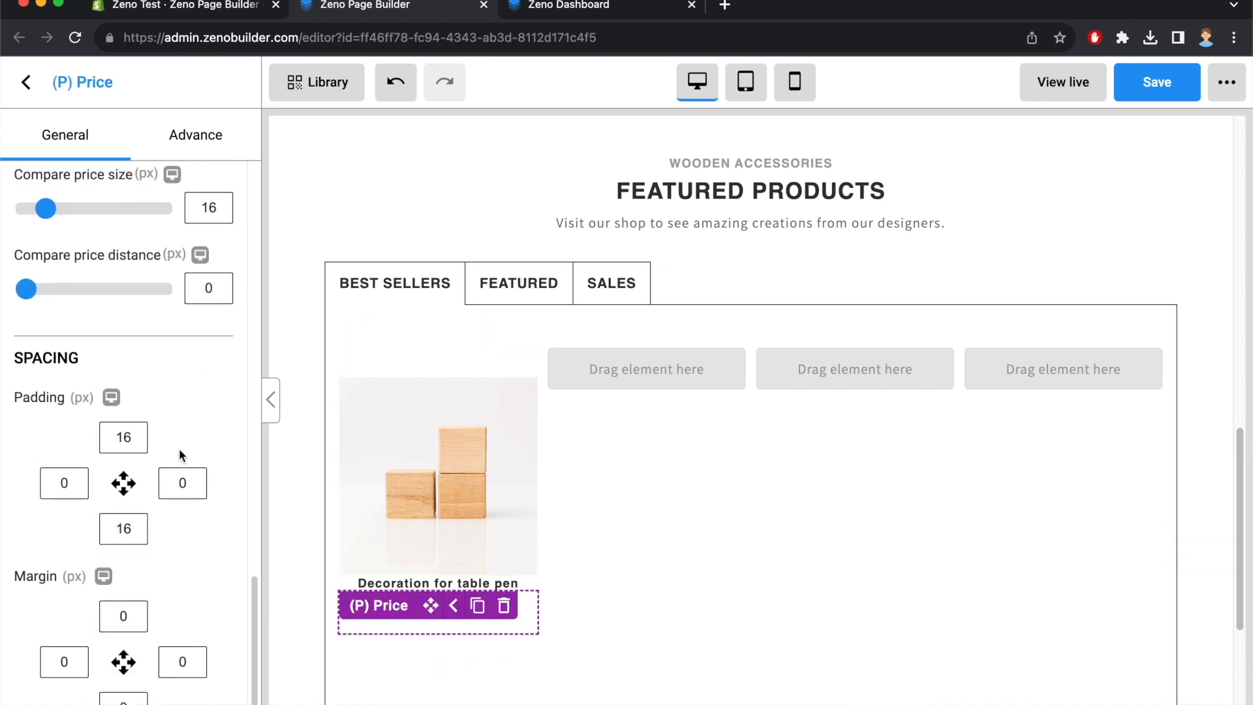
pyautogui.scroll(6, 179, 448)
pyautogui.scroll(5, 180, 452)
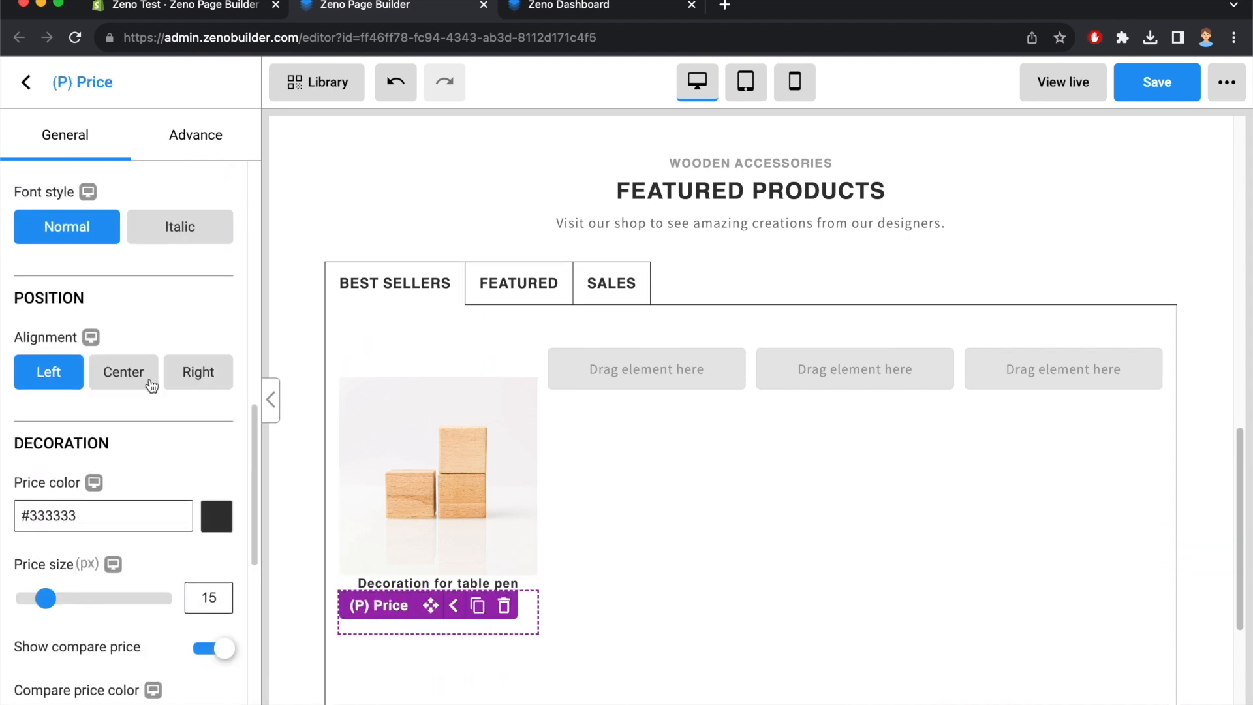
pyautogui.click(130, 303)
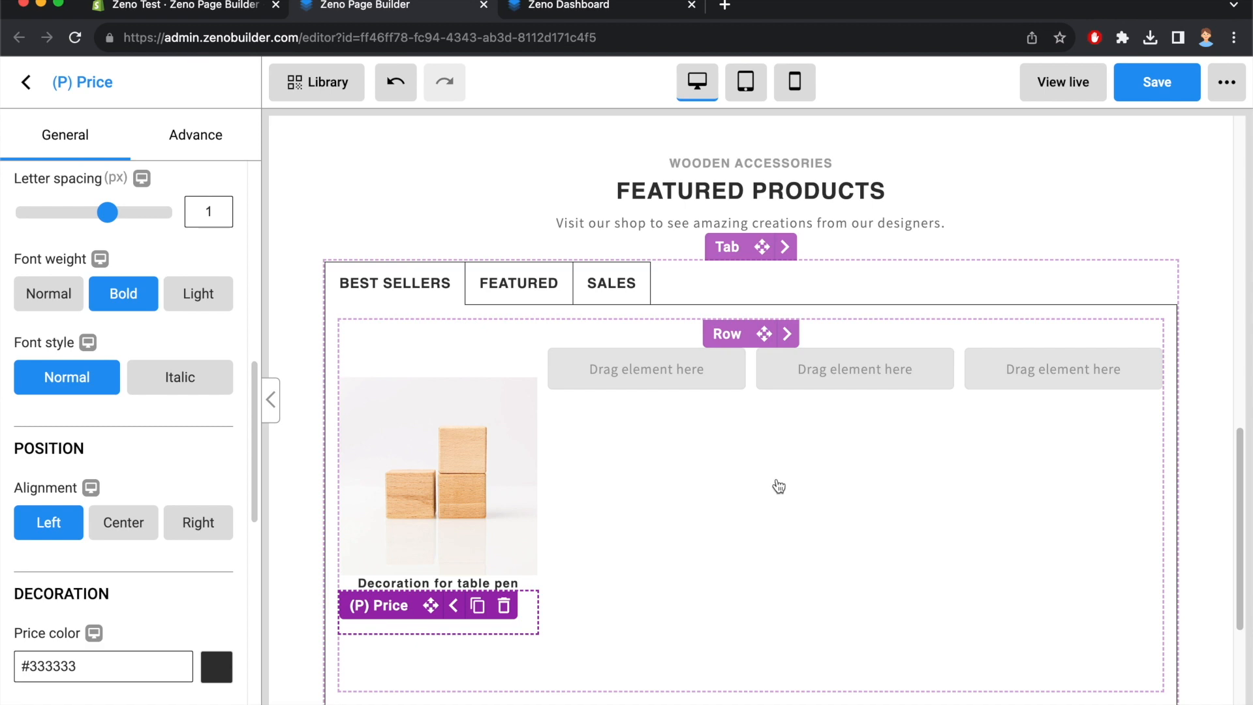
# Look up the colour code of the green price heading in the Wooden Chairs section
pyautogui.click(777, 483)
pyautogui.scroll(10, 626, 415)
pyautogui.click(562, 340)
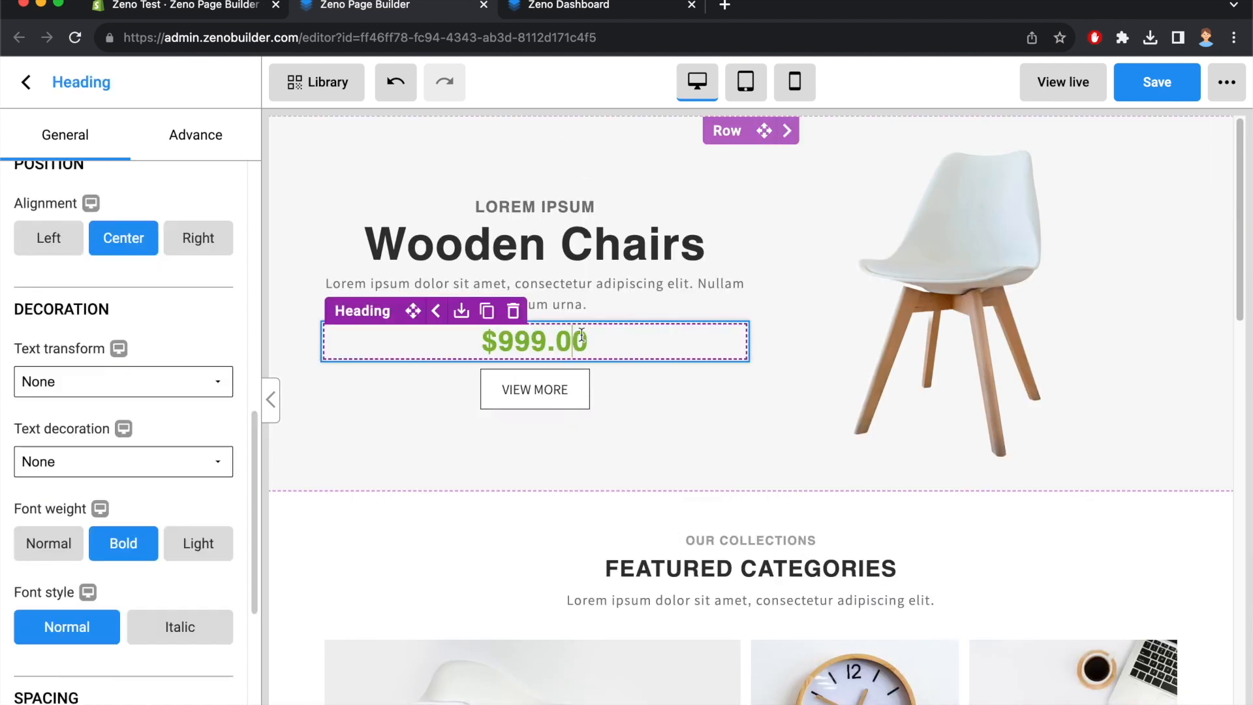
pyautogui.scroll(5, 131, 392)
pyautogui.tripleClick(77, 452)
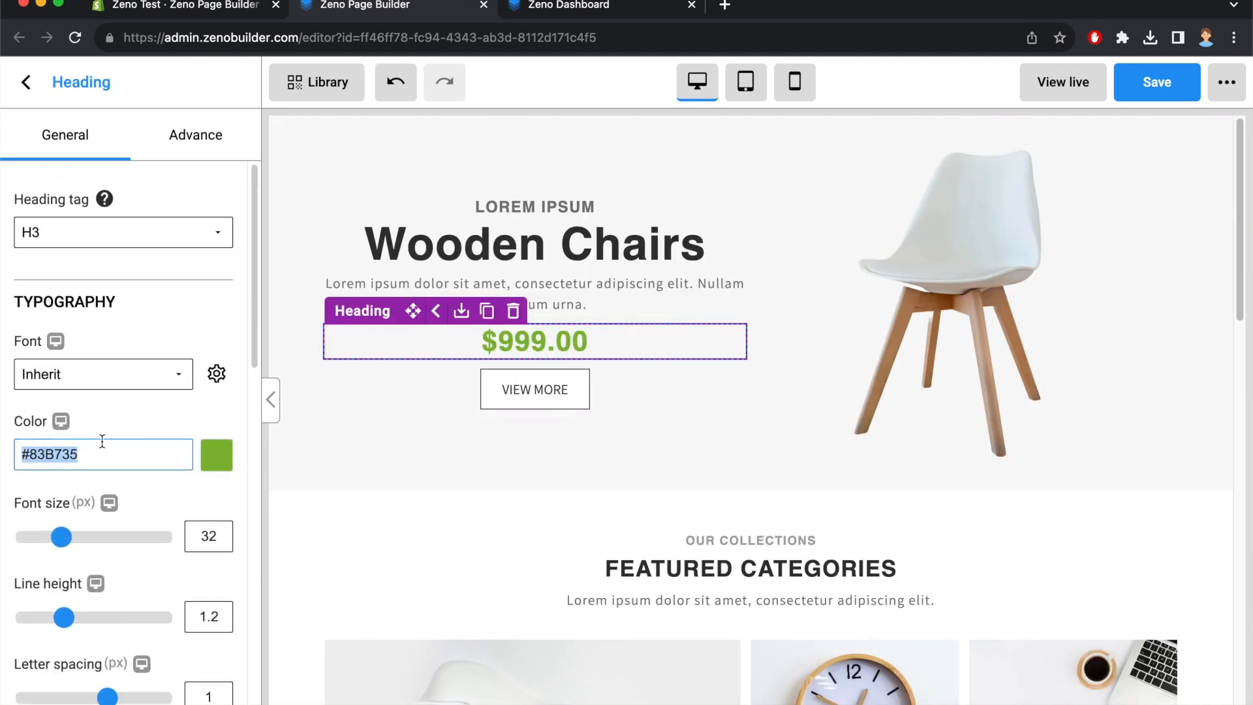
# Set the product's price colour to the green #83B735
pyautogui.scroll(-15, 663, 303)
pyautogui.click(462, 330)
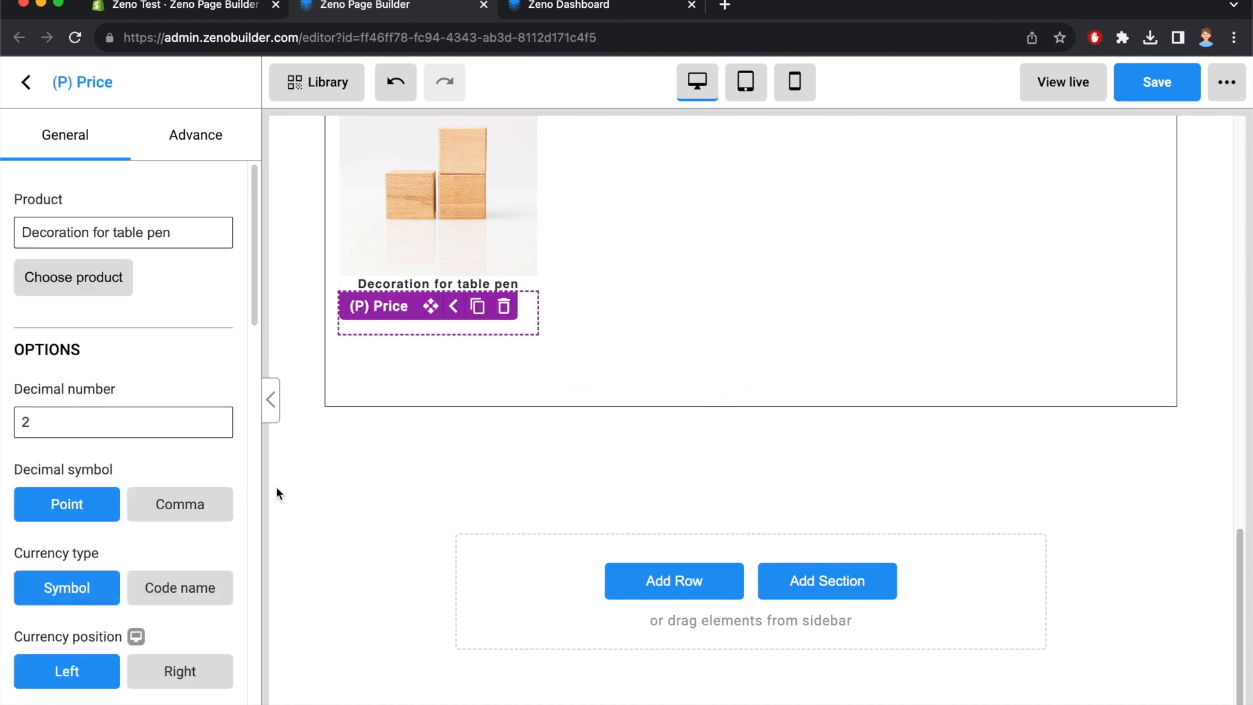
pyautogui.scroll(-10, 181, 392)
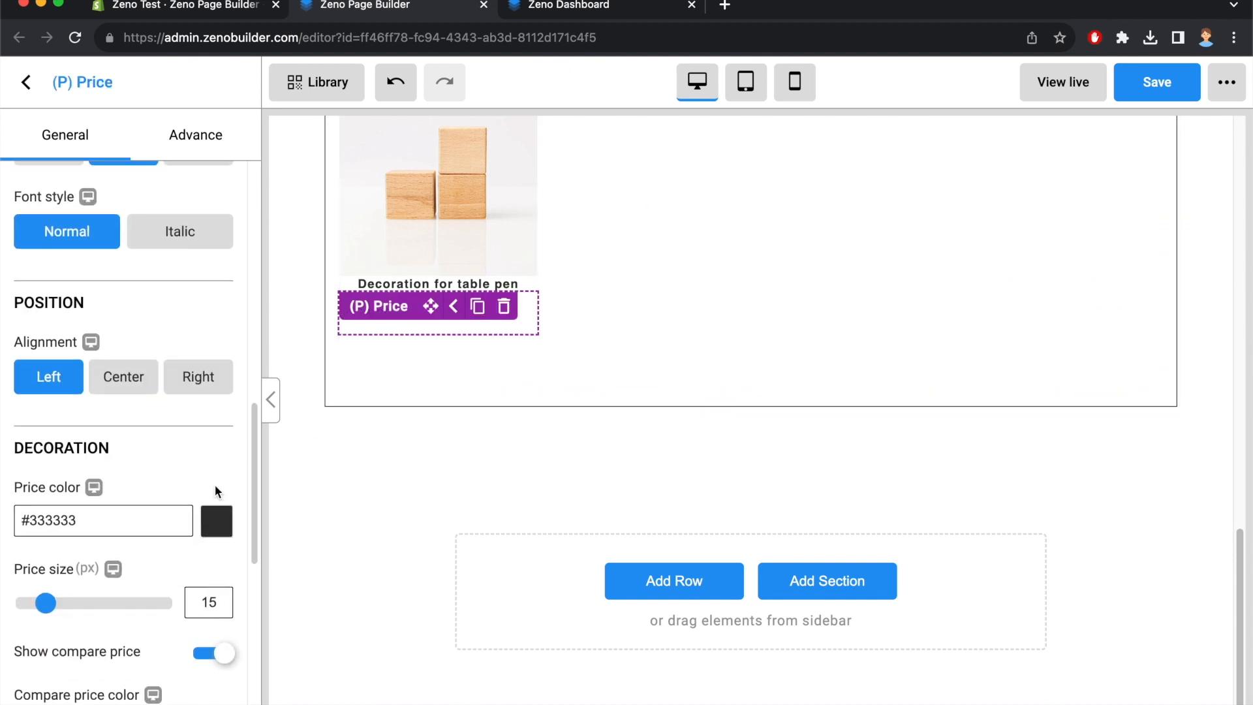
pyautogui.click(215, 525)
pyautogui.scroll(-3, 196, 544)
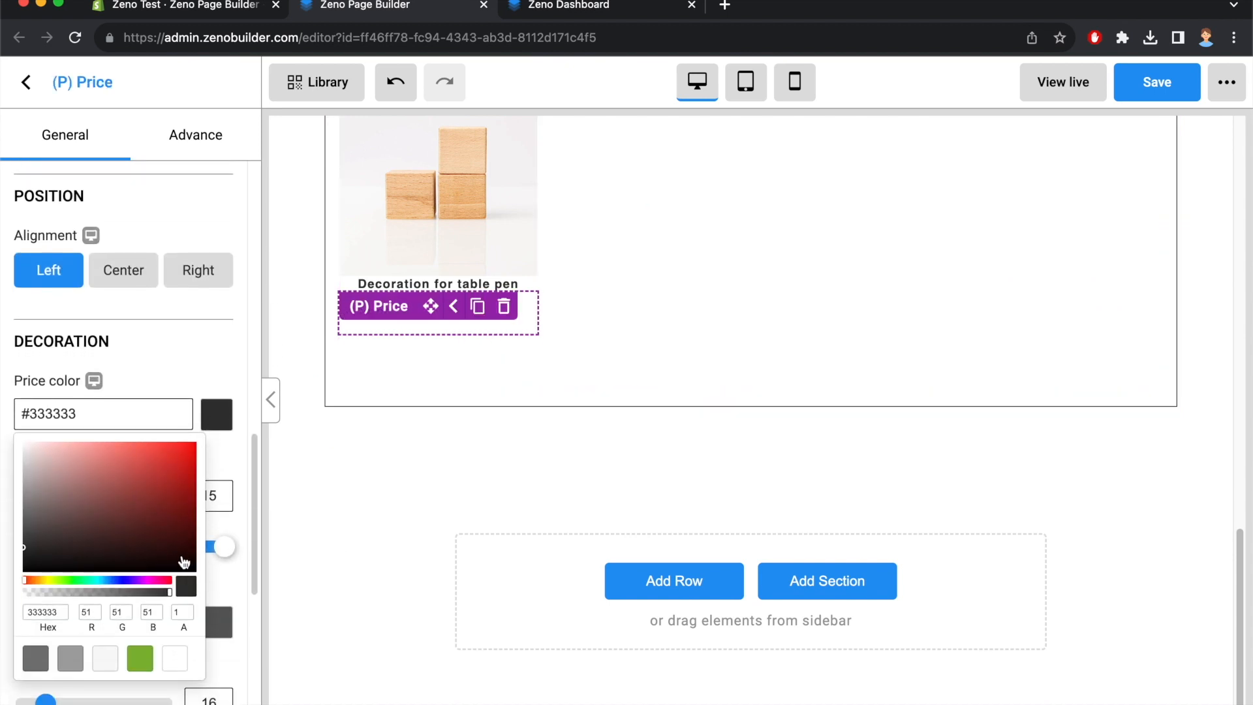
pyautogui.click(141, 660)
pyautogui.click(190, 381)
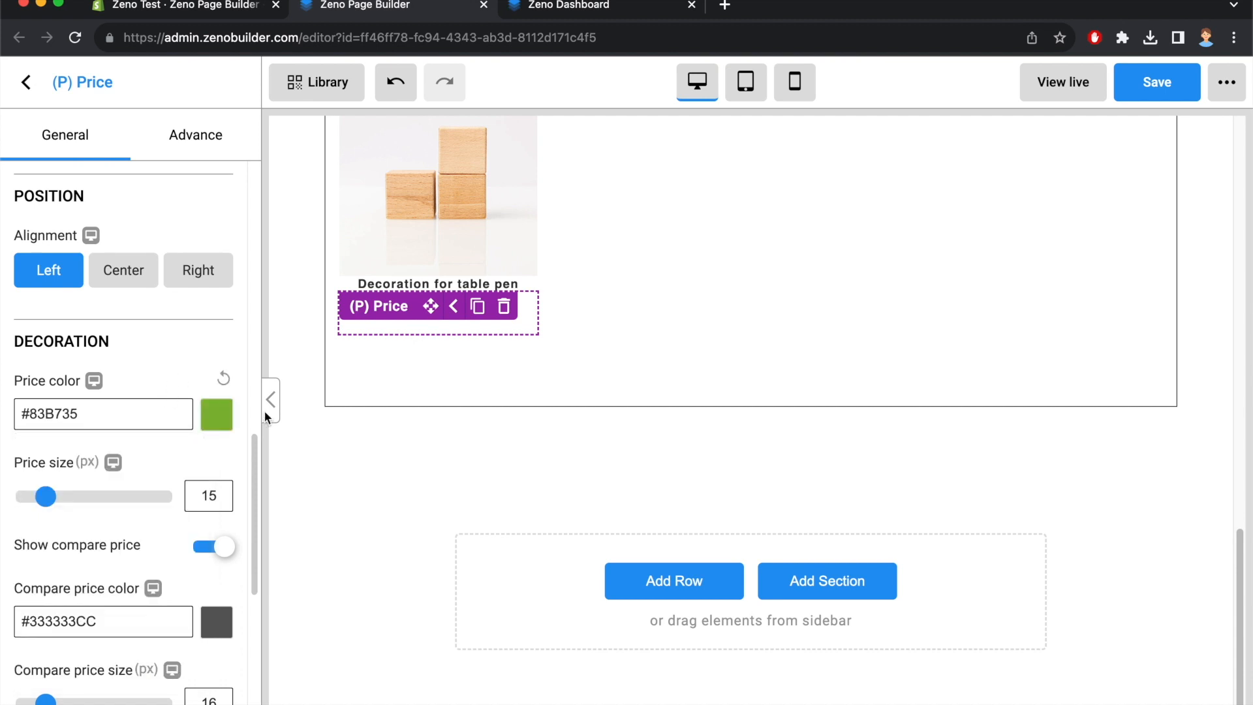
# Centre-align the product's price
pyautogui.click(489, 367)
pyautogui.click(484, 331)
pyautogui.scroll(-20, 143, 464)
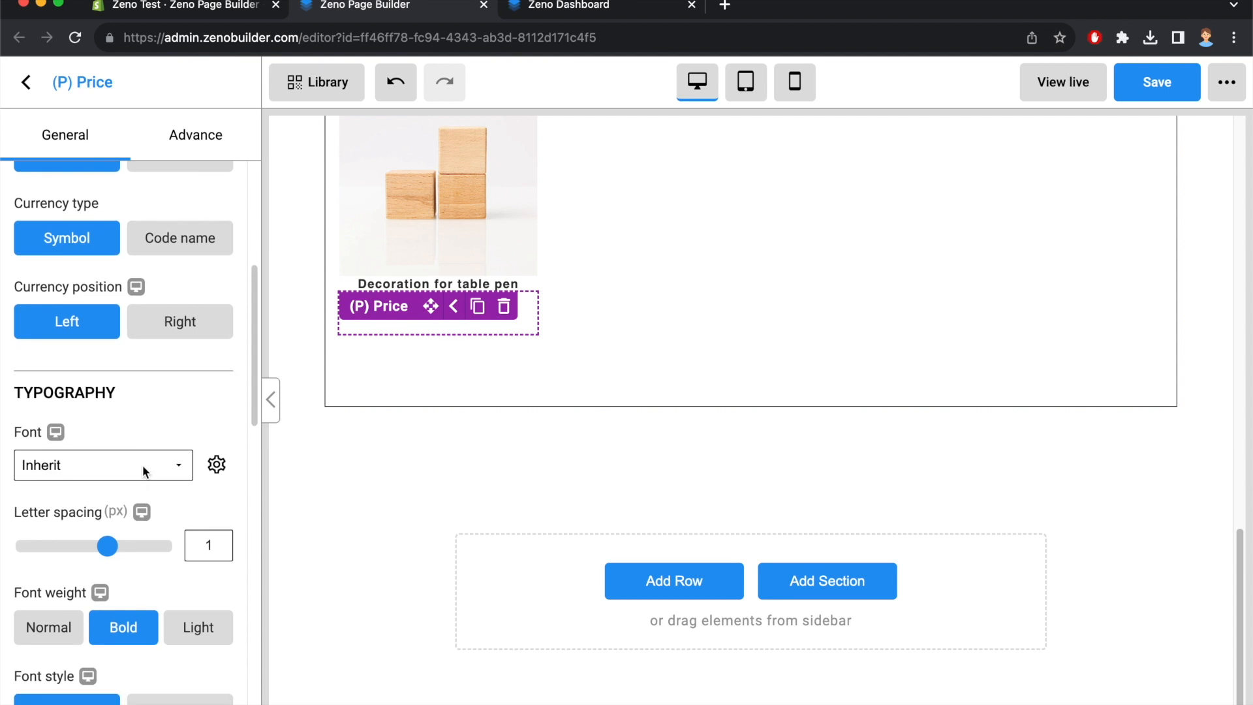
pyautogui.click(128, 583)
pyautogui.click(531, 510)
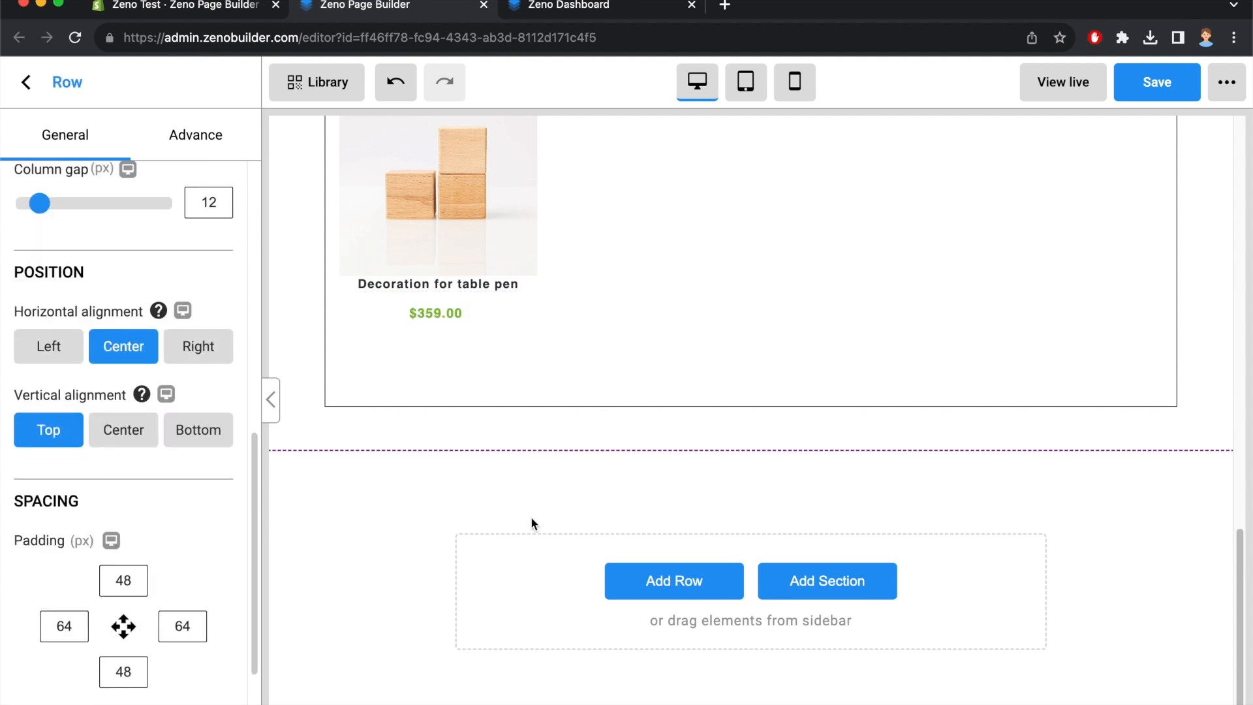
# Set the Product element's upper and lower padding to 0 px
pyautogui.scroll(5, 789, 398)
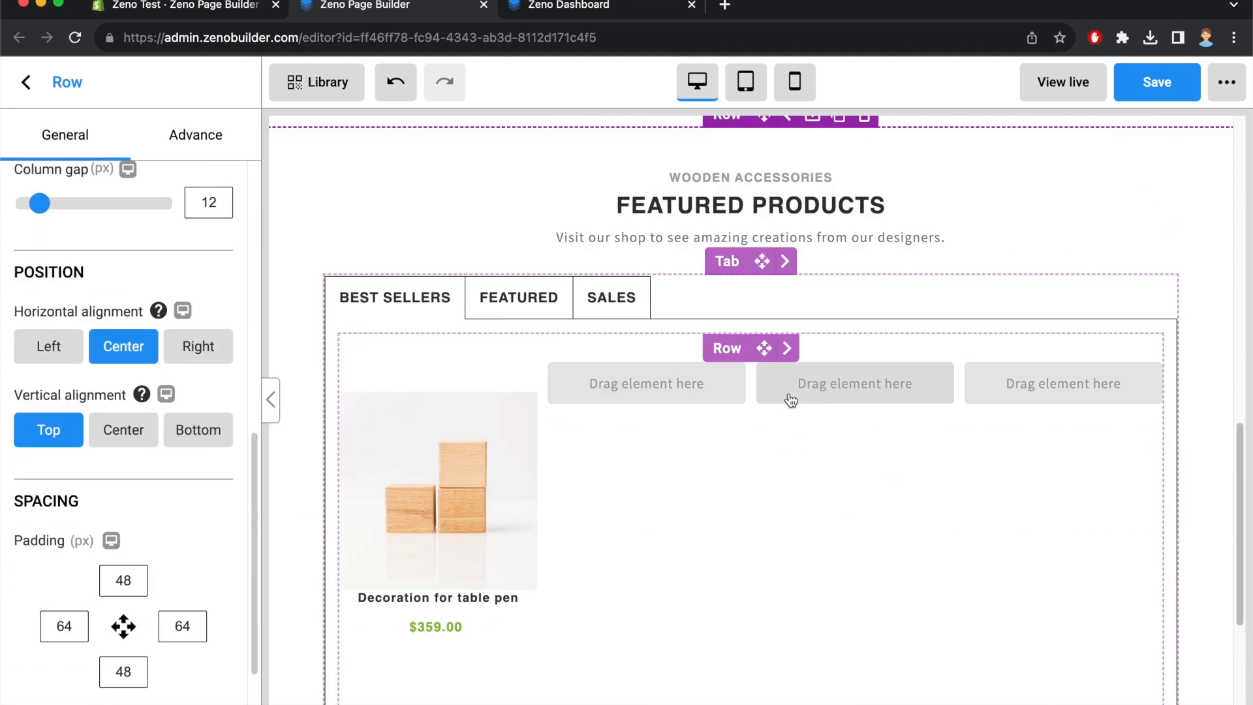
pyautogui.click(496, 404)
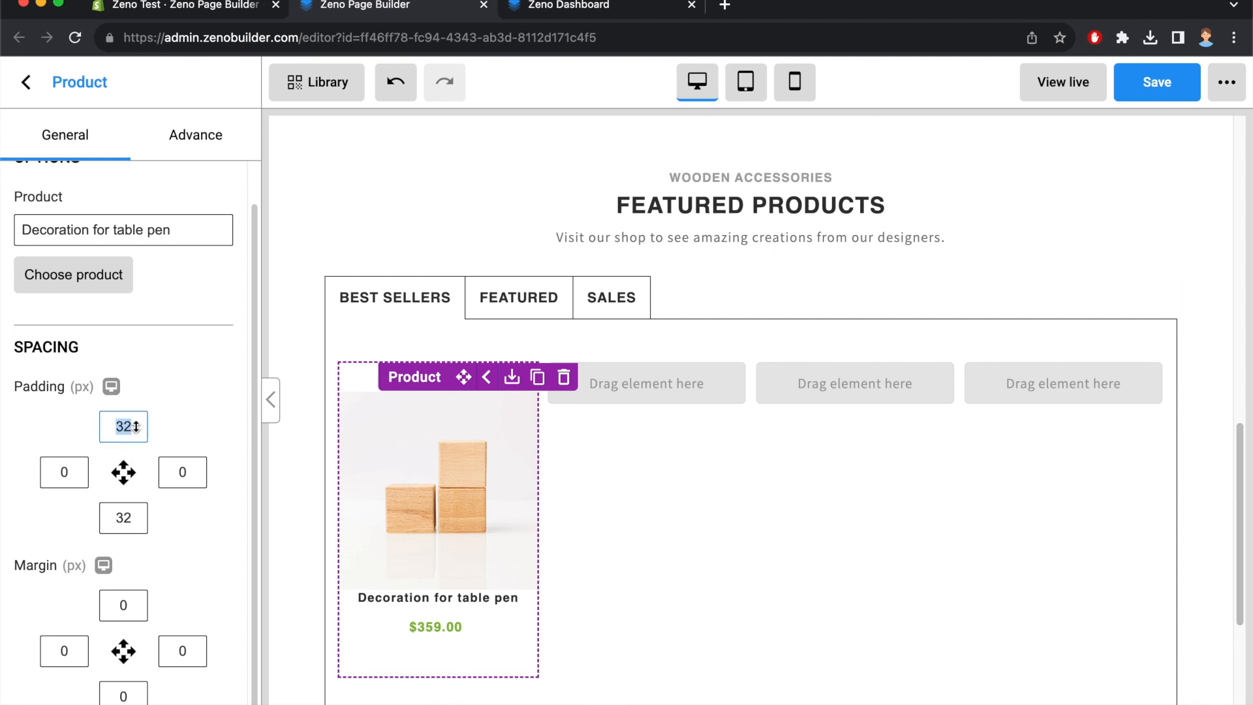
pyautogui.write('0')
pyautogui.doubleClick(138, 520)
pyautogui.write('0')
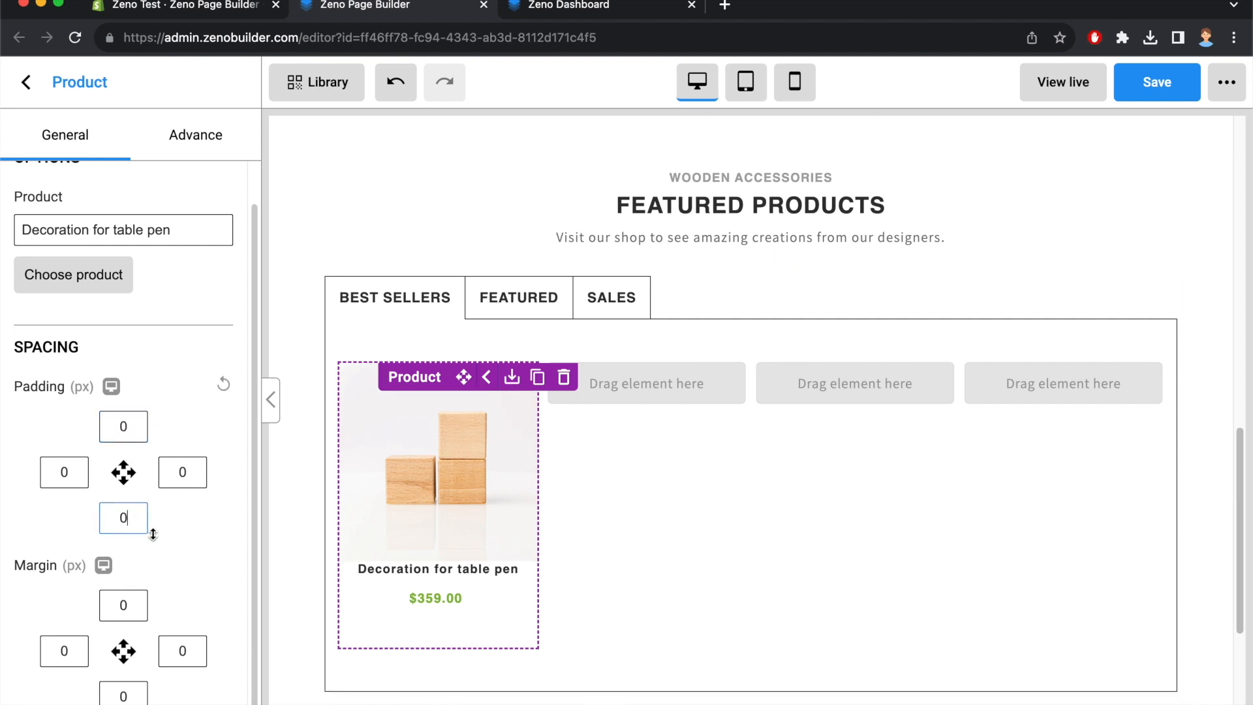
pyautogui.click(577, 596)
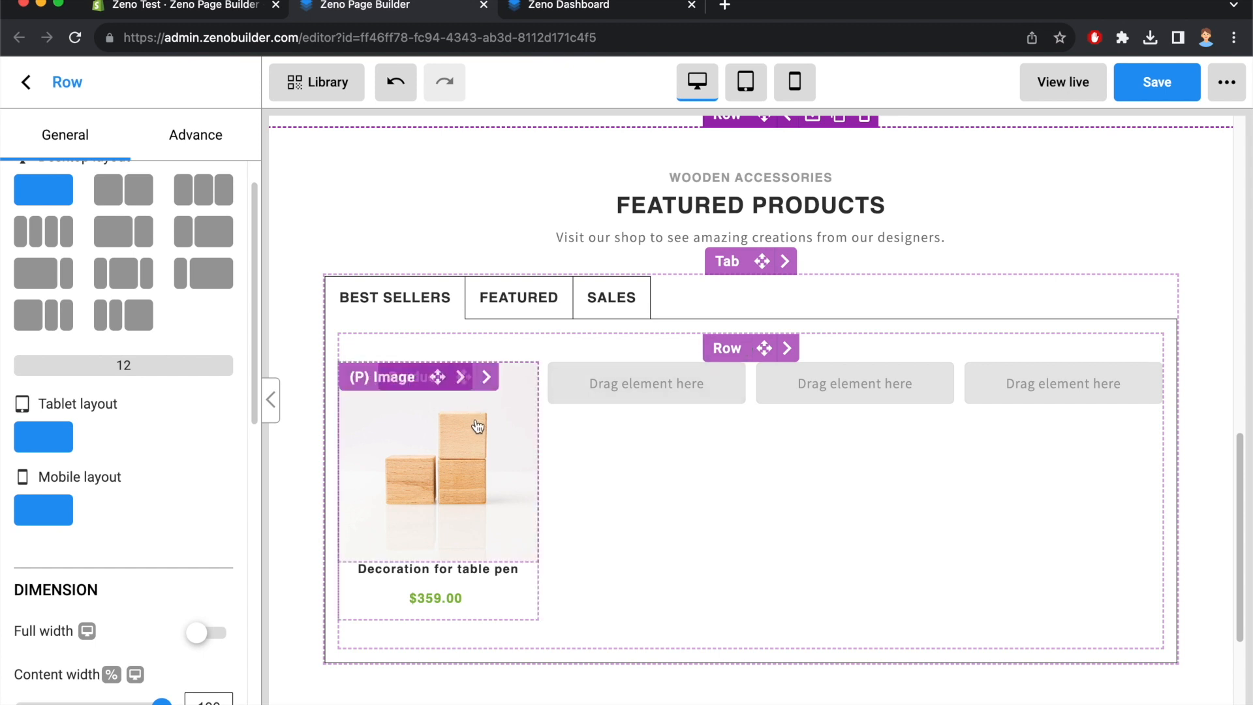
# Duplicate the styled product three times and place one copy in each of the row's remaining empty columns
pyautogui.rightClick(447, 397)
pyautogui.click(450, 394)
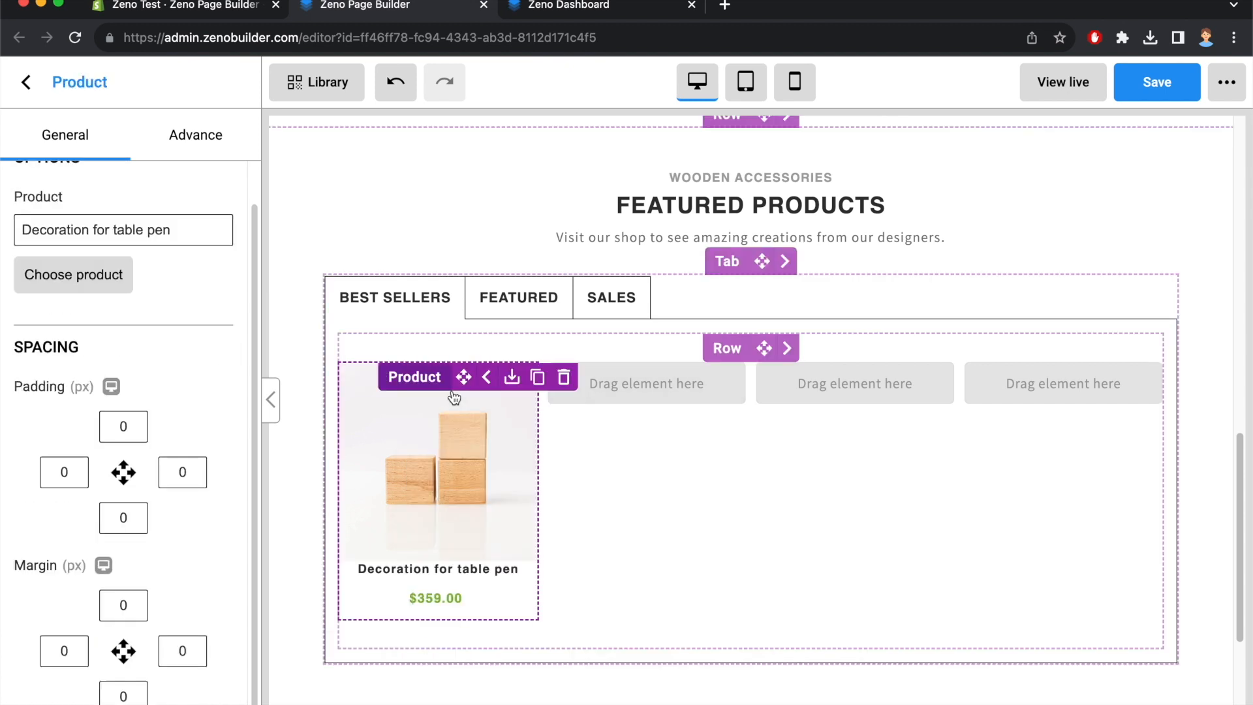
pyautogui.click(538, 378)
pyautogui.moveTo(464, 634); pyautogui.dragTo(638, 393)
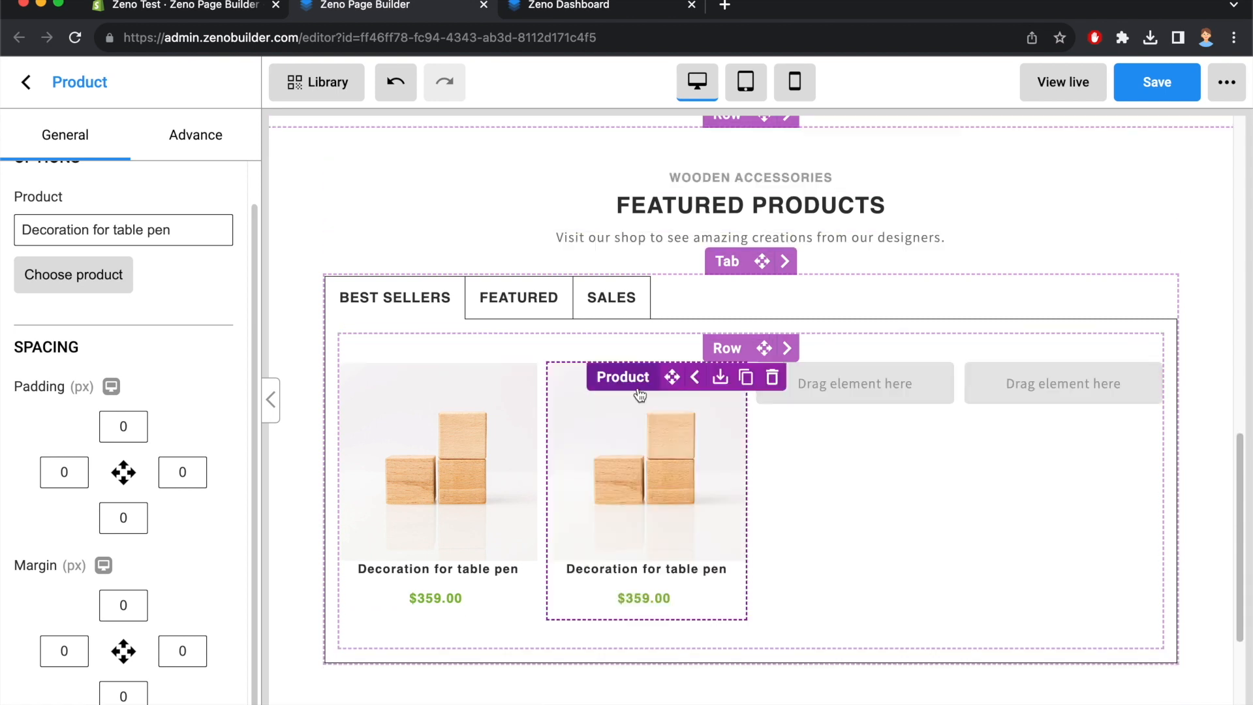
pyautogui.click(748, 381)
pyautogui.moveTo(672, 632); pyautogui.dragTo(881, 395)
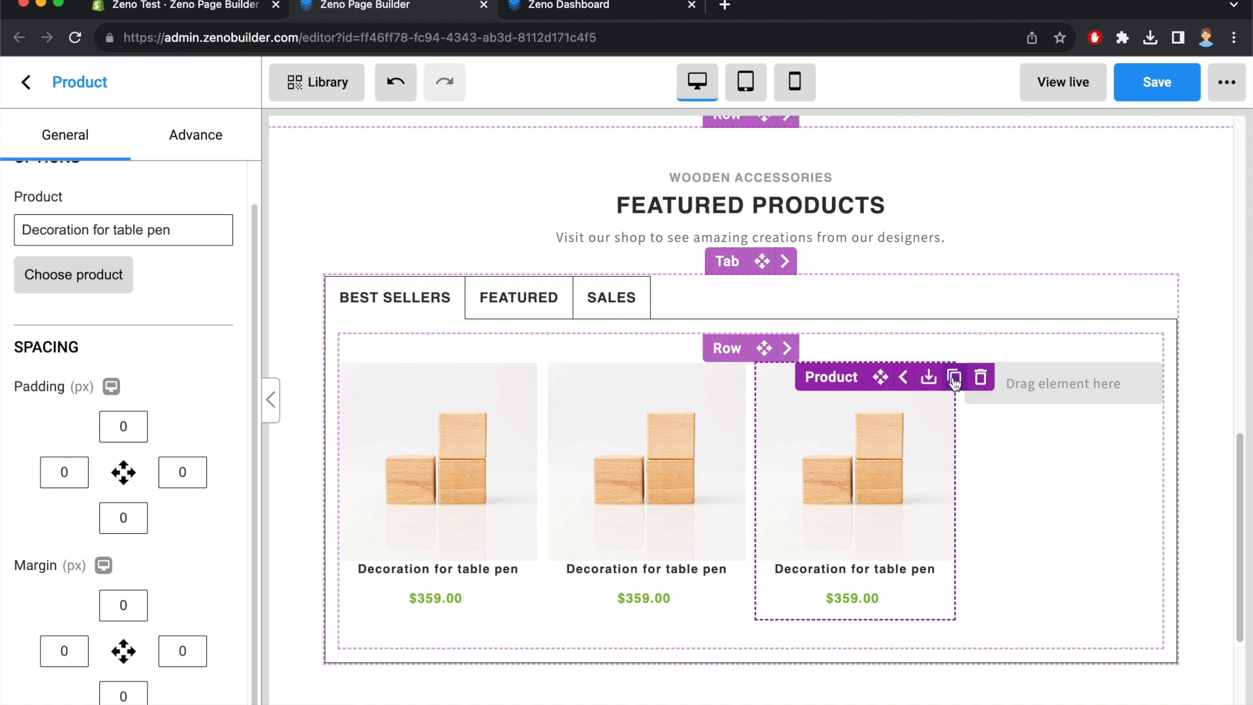
pyautogui.click(955, 378)
pyautogui.moveTo(881, 633); pyautogui.dragTo(1114, 464)
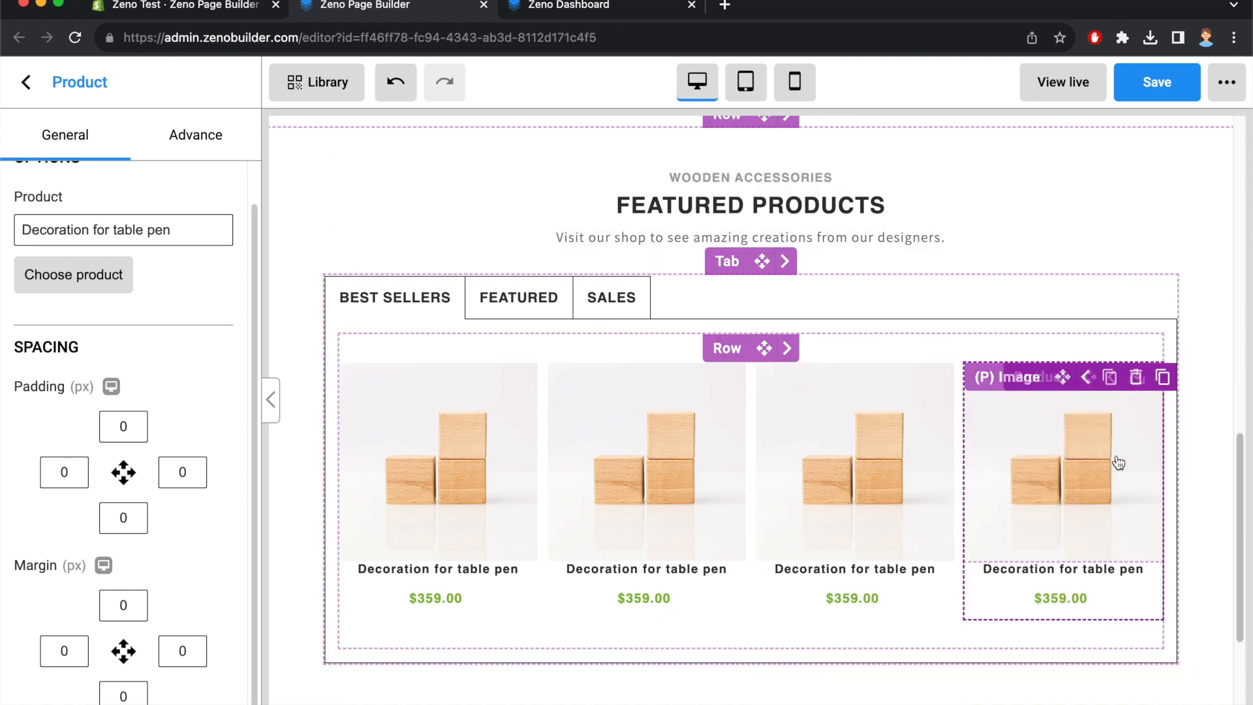
pyautogui.click(1214, 272)
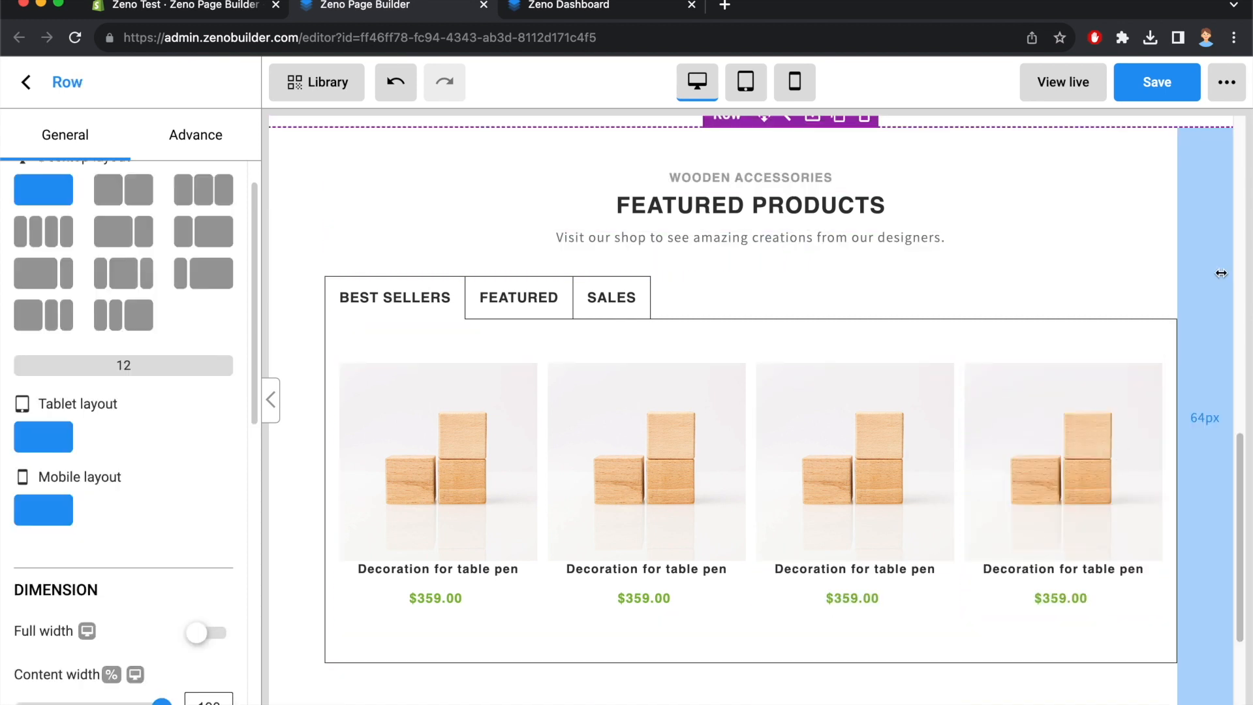
# Check the contents of the Featured and Sales tabs, and duplicate the four-column product row in the Best Sellers tab
pyautogui.click(543, 317)
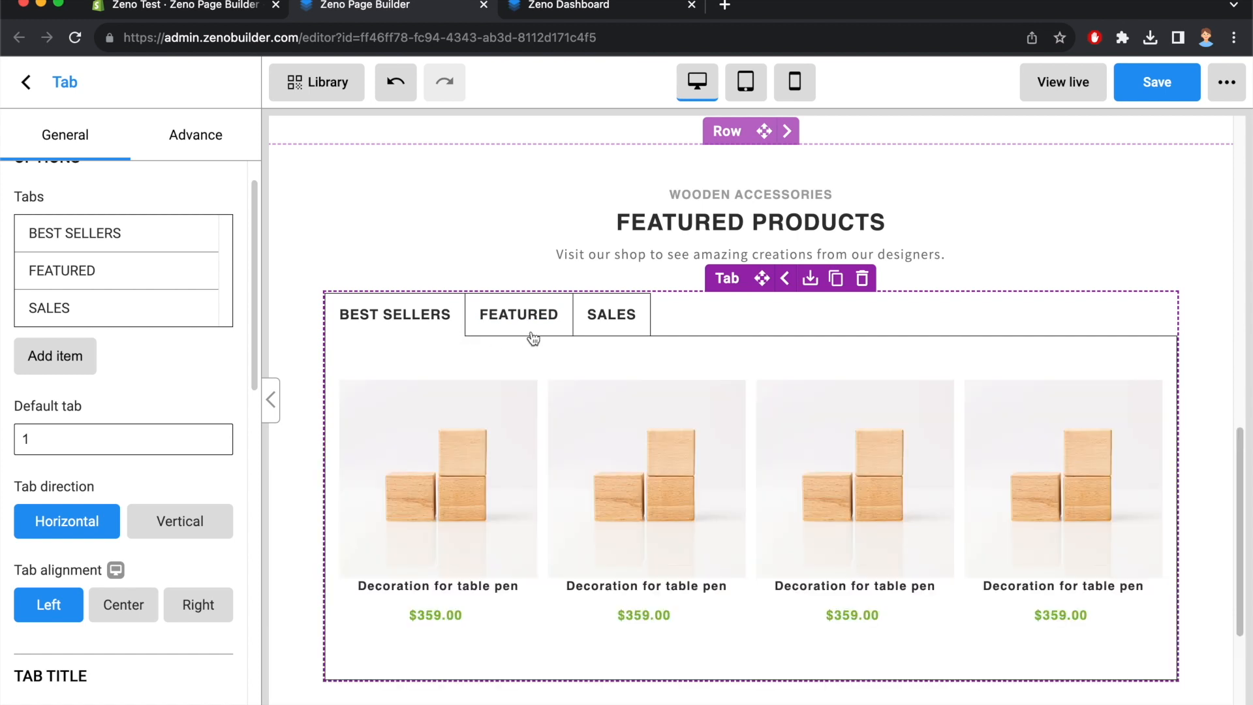
pyautogui.click(539, 334)
pyautogui.click(600, 336)
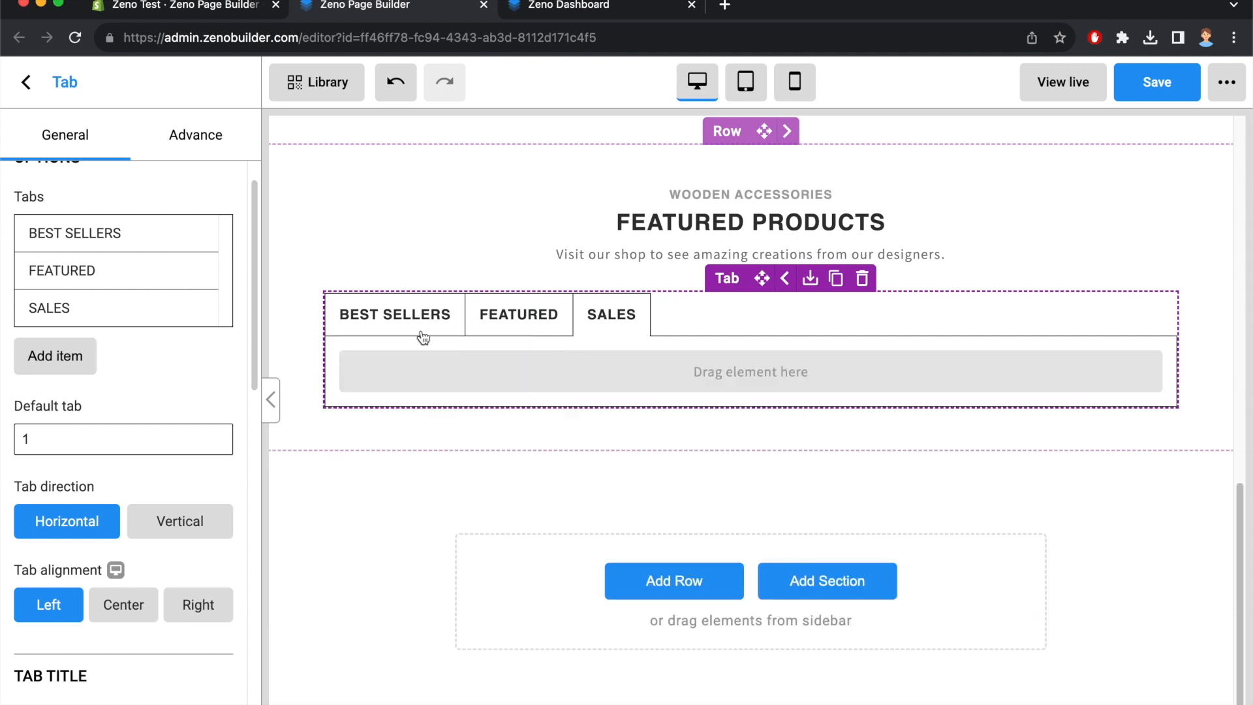
pyautogui.click(425, 335)
pyautogui.scroll(-1, 653, 291)
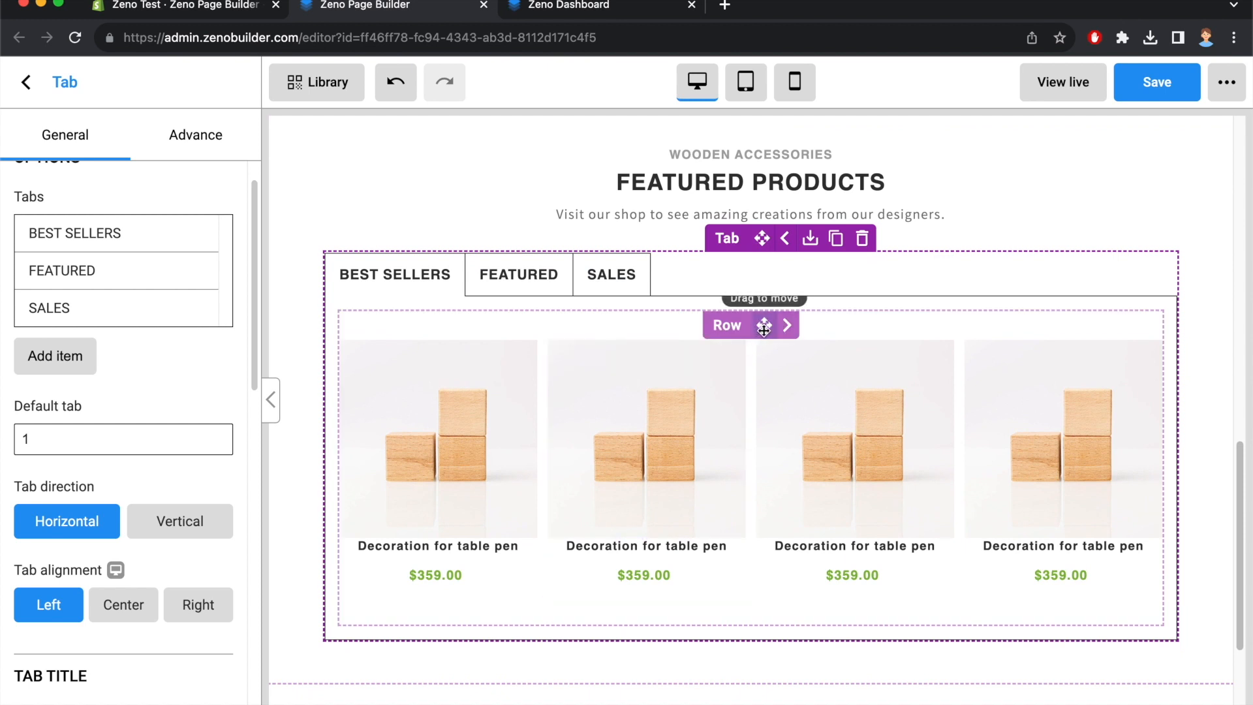
pyautogui.click(789, 329)
pyautogui.scroll(-1, 798, 413)
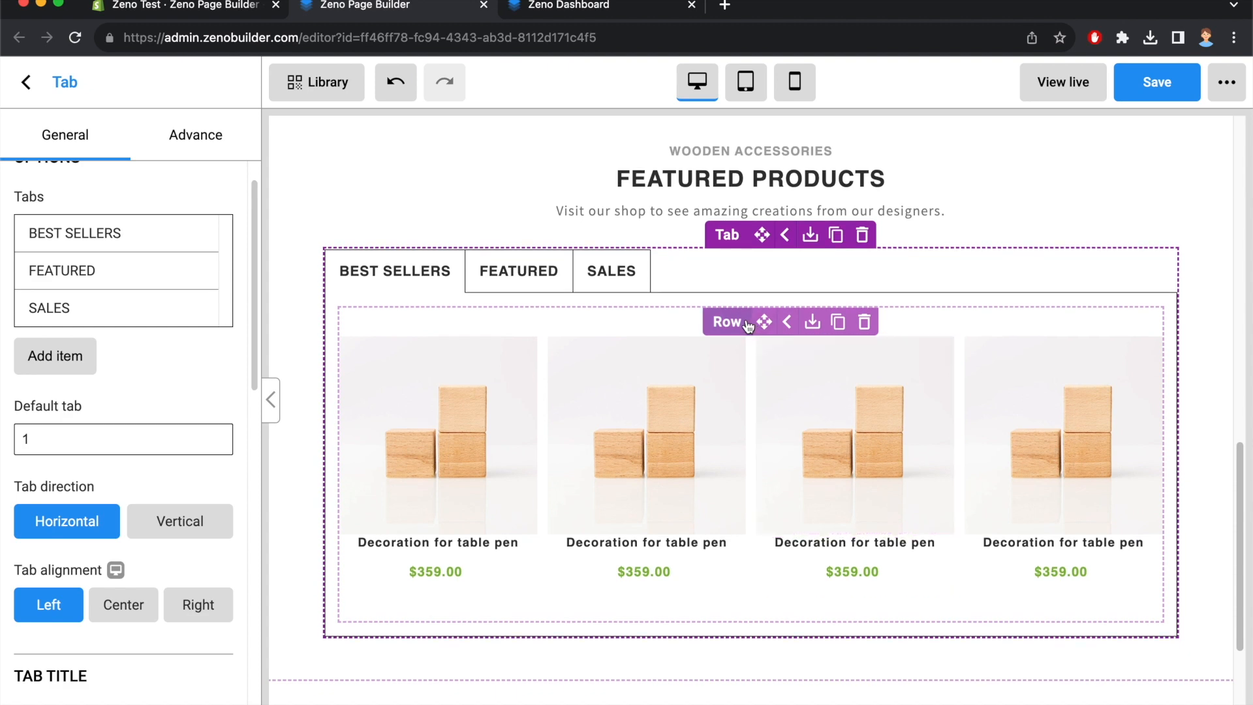
pyautogui.scroll(-1, 751, 318)
pyautogui.click(838, 293)
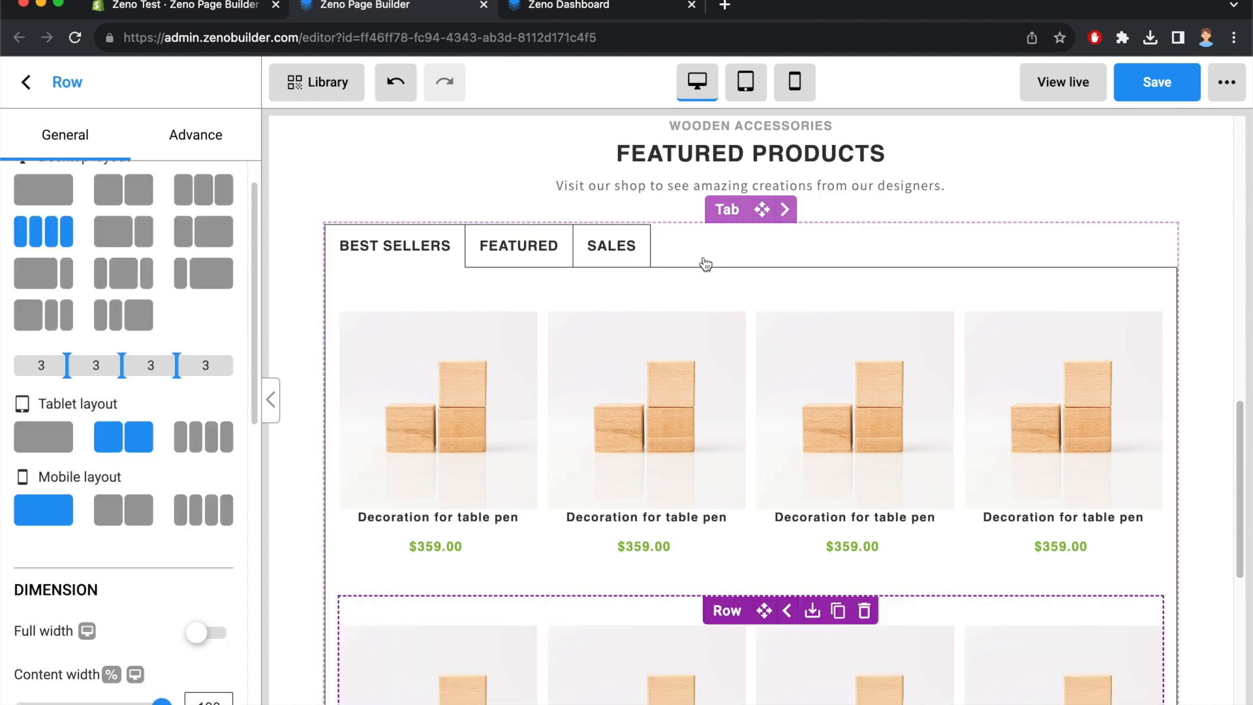
# Move the duplicated product row out of the Best Sellers tab and into the Featured tab
pyautogui.scroll(-3, 784, 281)
pyautogui.scroll(-3, 760, 272)
pyautogui.moveTo(764, 345); pyautogui.dragTo(691, 683)
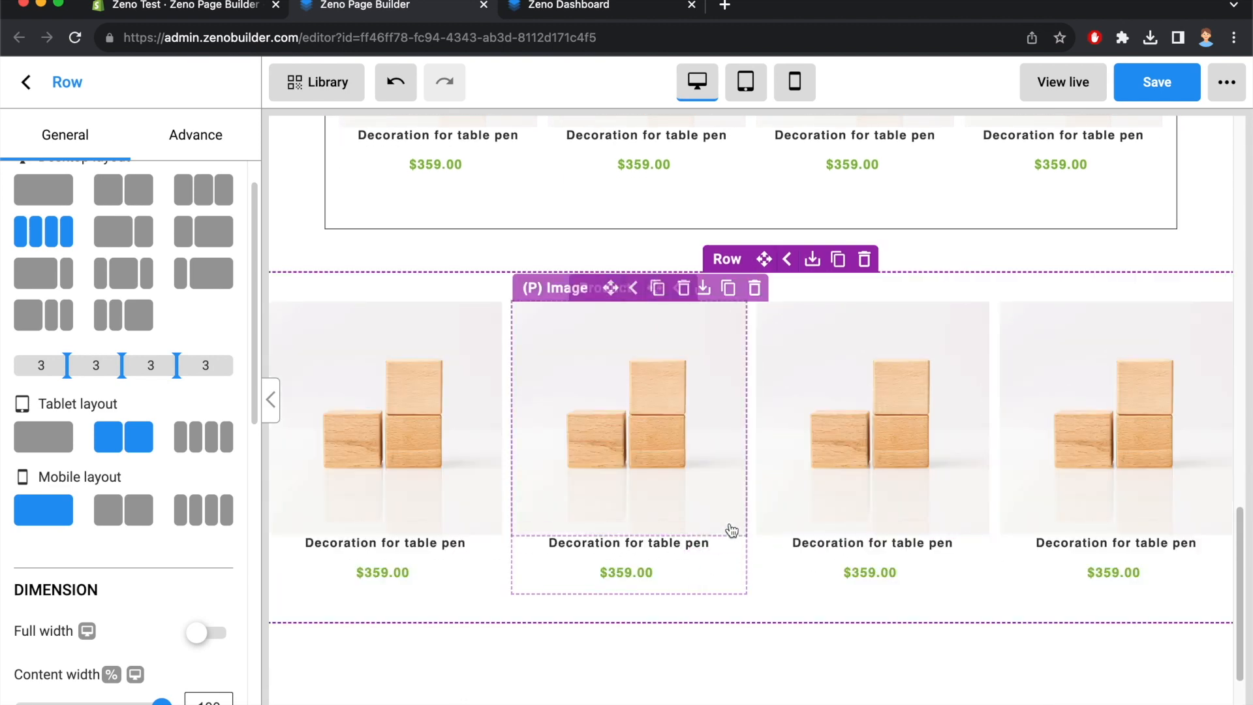
pyautogui.scroll(5, 723, 470)
pyautogui.click(544, 261)
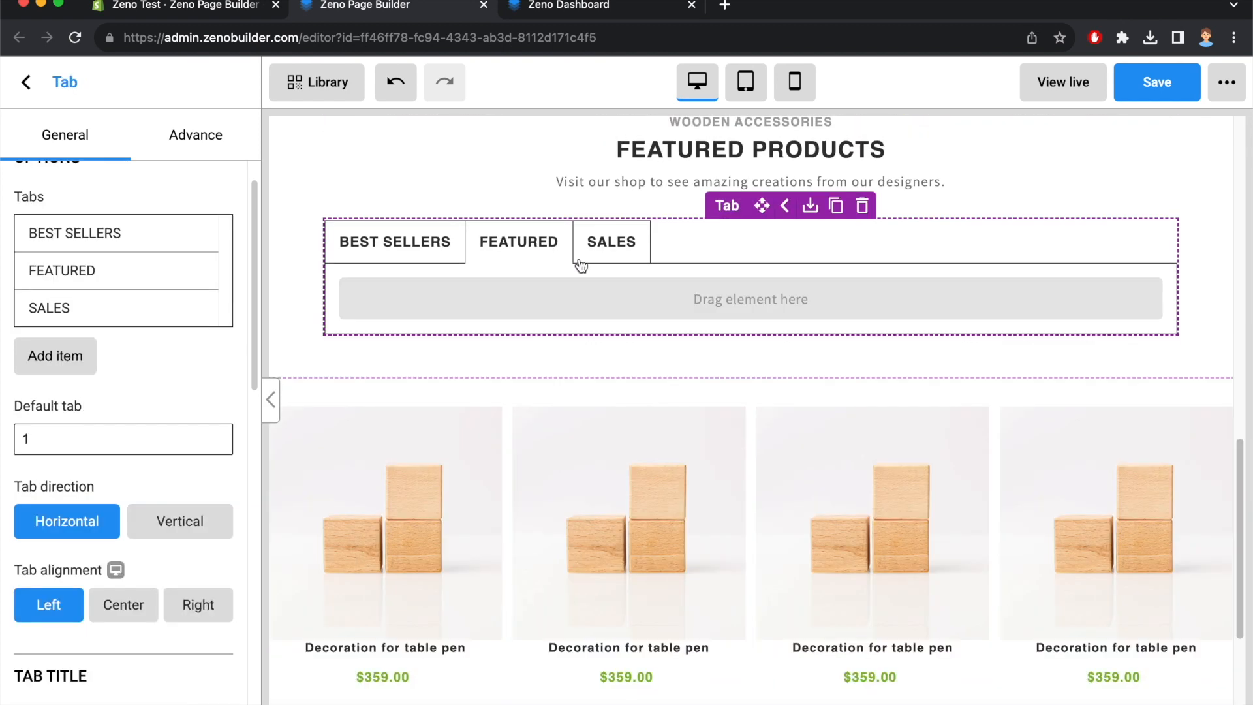
pyautogui.scroll(-1, 747, 453)
pyautogui.moveTo(759, 285); pyautogui.dragTo(679, 225)
pyautogui.click(498, 200)
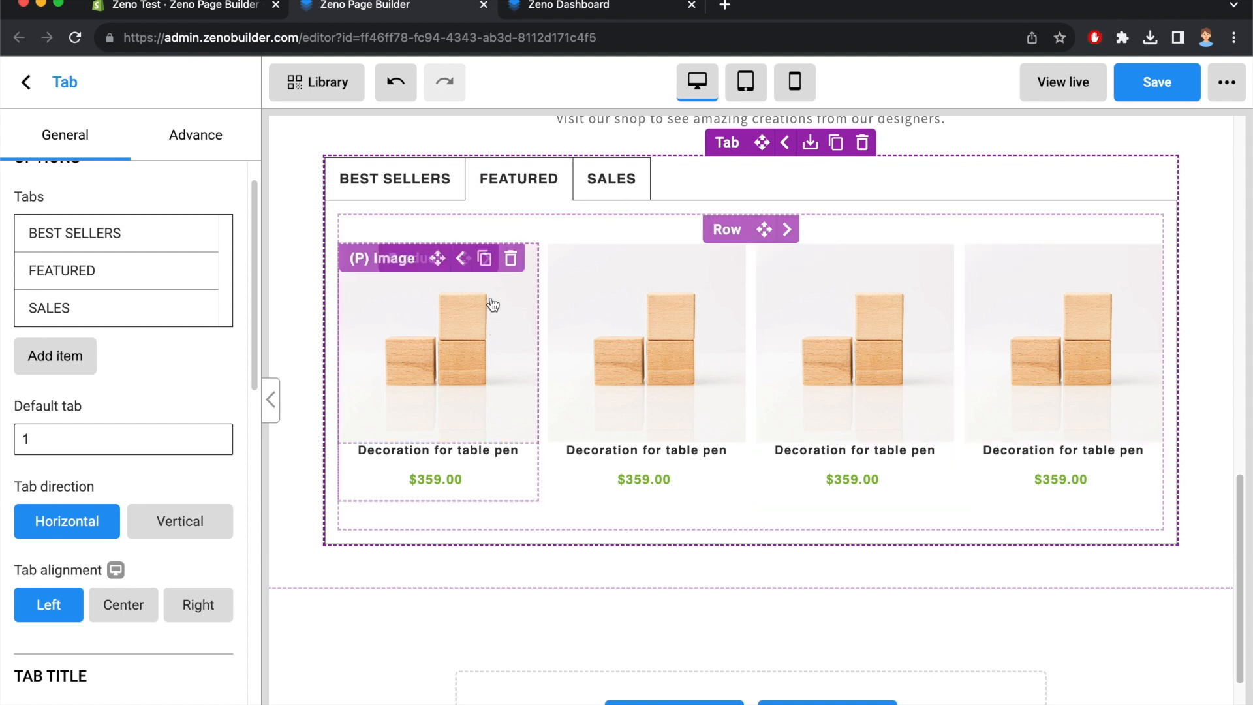
# Remove the empty Sales tab from the Tab element and duplicate the Featured tab in its place
pyautogui.scroll(1, 588, 225)
pyautogui.click(602, 215)
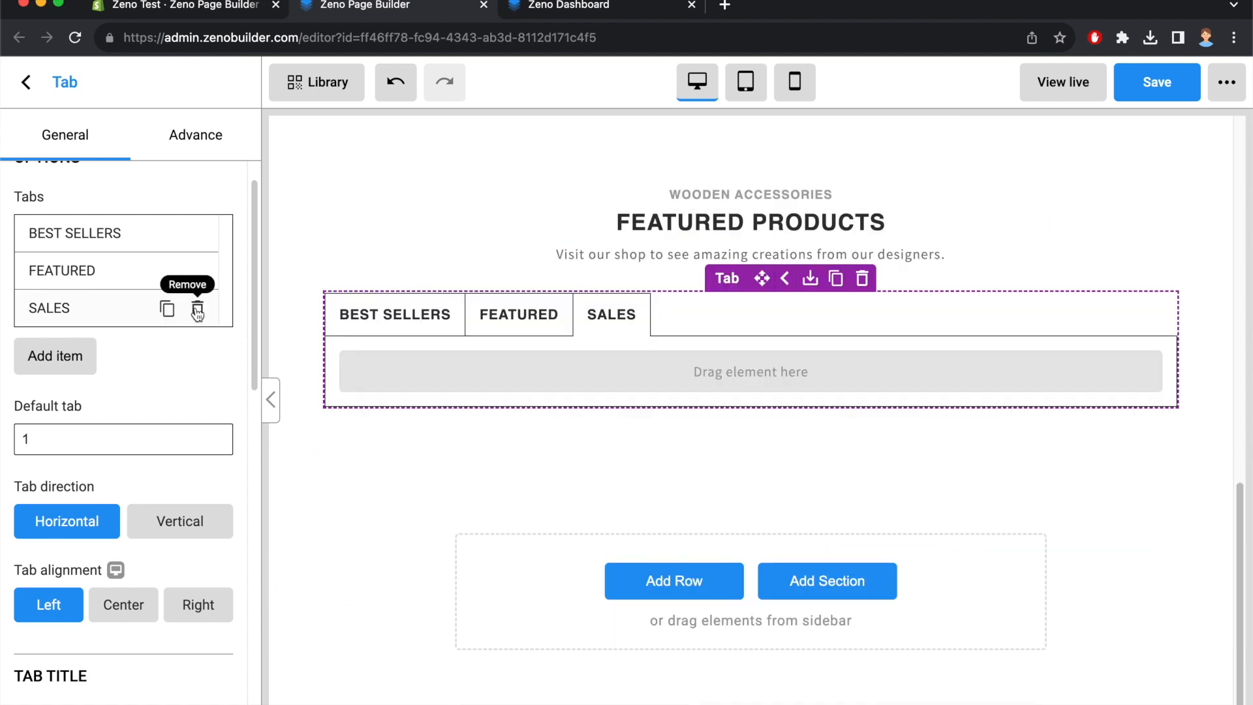
pyautogui.click(197, 309)
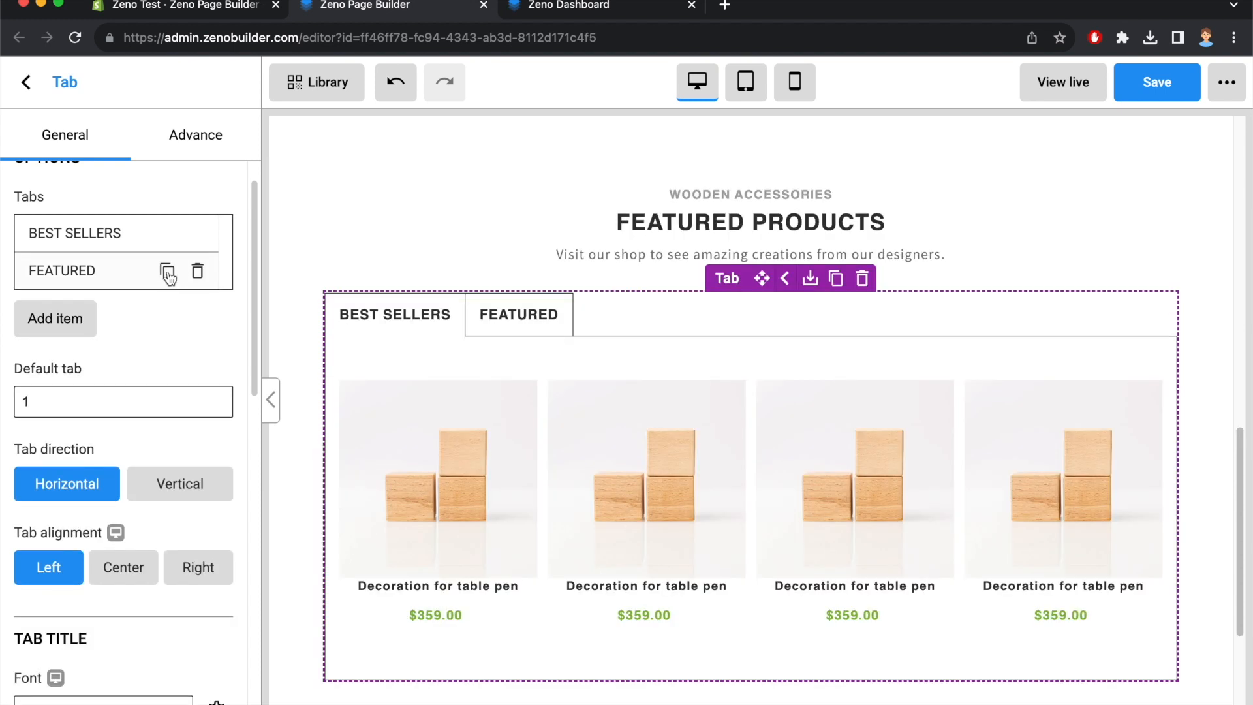
pyautogui.click(167, 274)
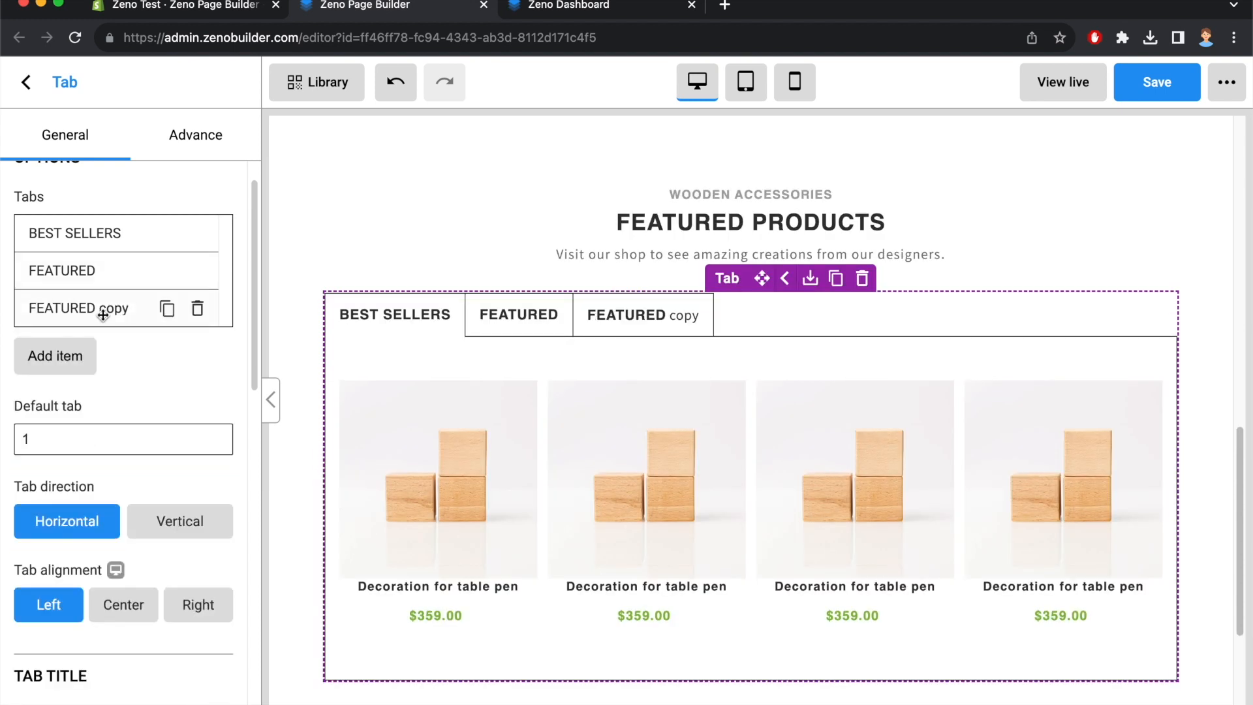
# Rename the copied Featured tab as SALES and check the contents of the tabs
pyautogui.tripleClick(654, 314)
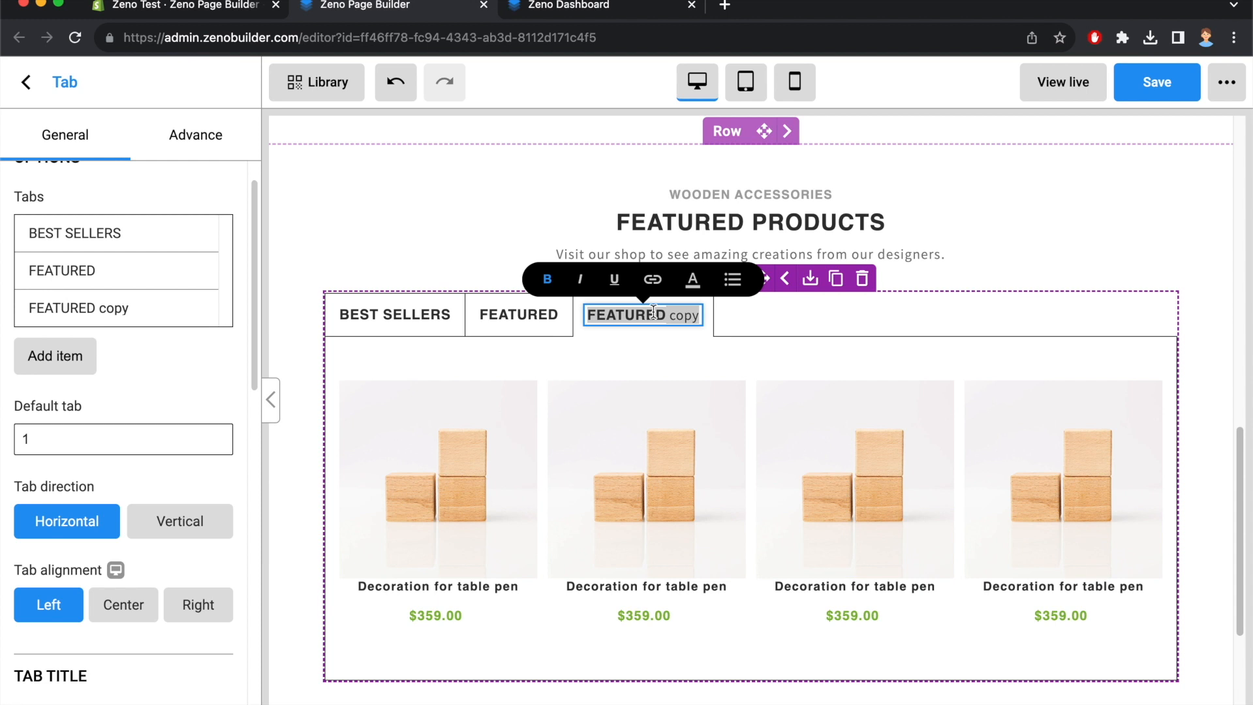
pyautogui.write('SALES')
pyautogui.click(553, 334)
pyautogui.click(601, 336)
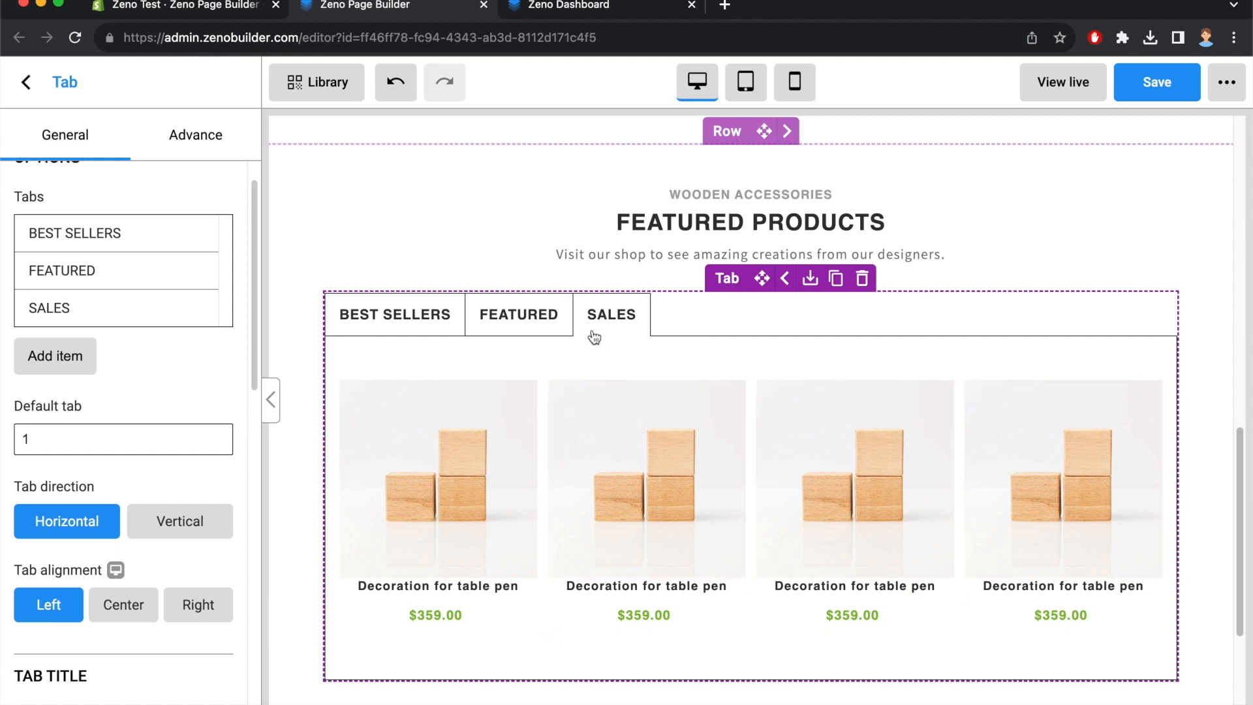
pyautogui.click(425, 331)
# Compare the tabs with the template, set the tab titles' active color to green #83B735, and check it on each tab
pyautogui.click(592, 15)
pyautogui.scroll(3, 607, 275)
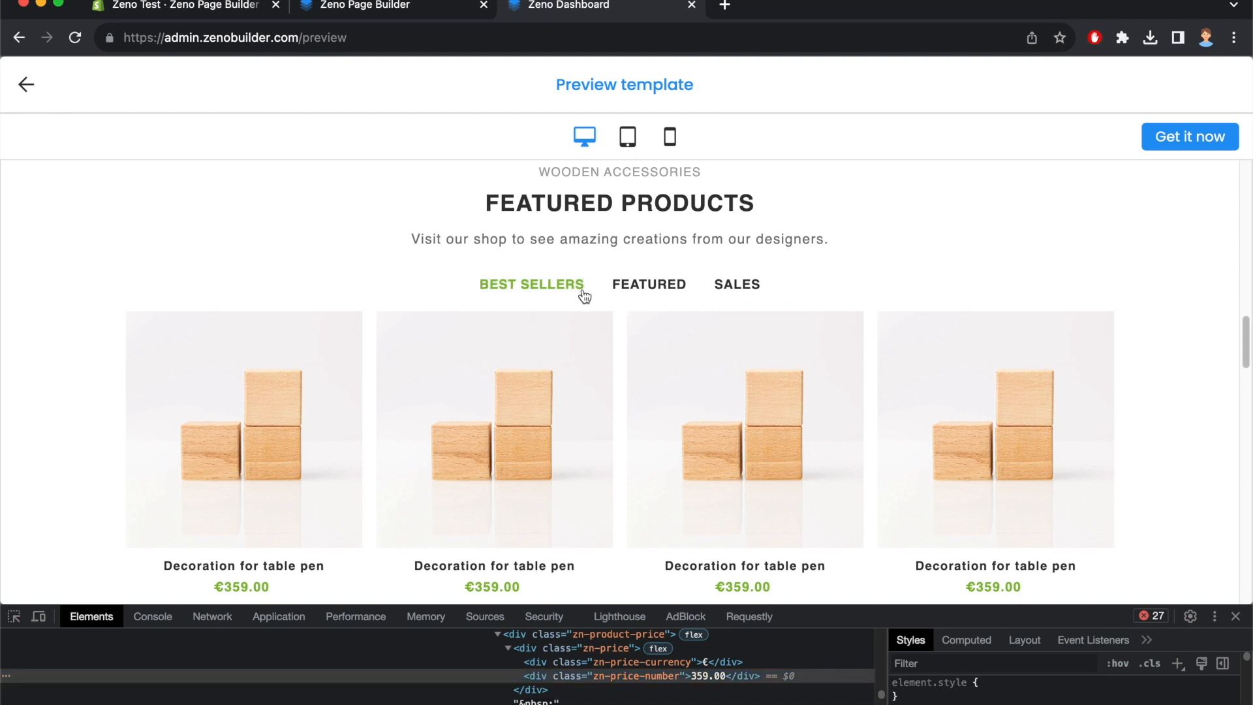
pyautogui.click(465, 17)
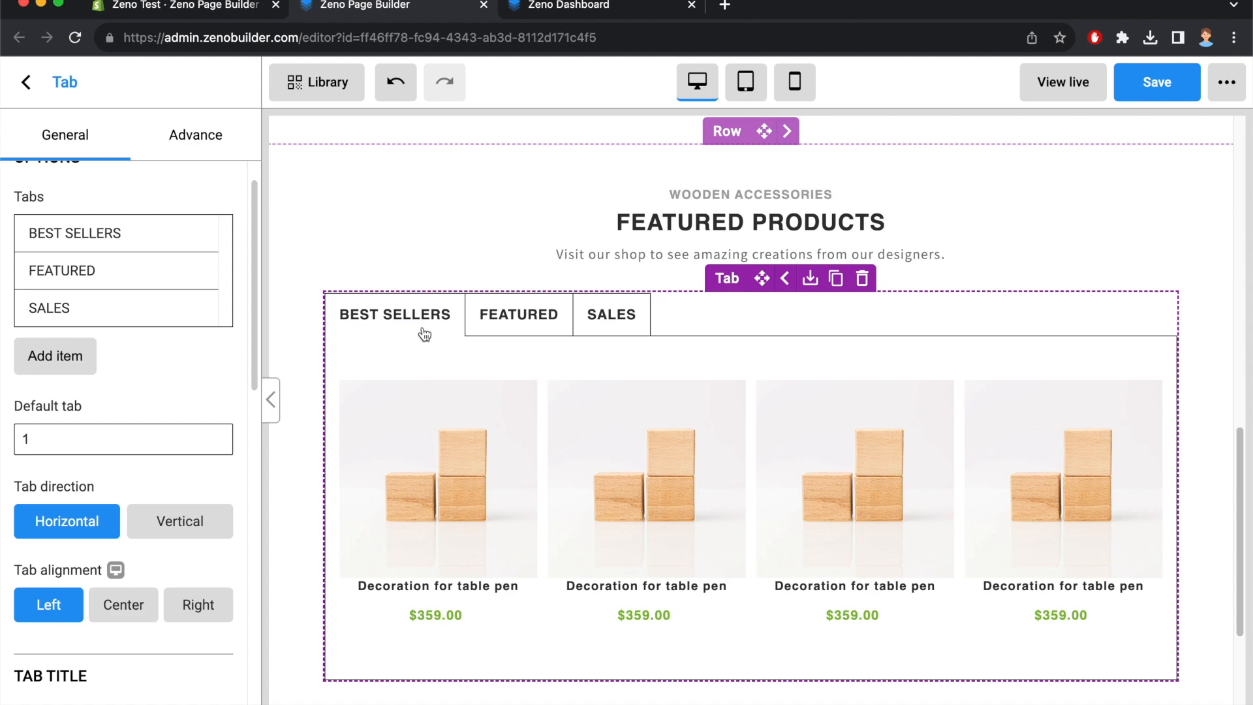
pyautogui.click(561, 16)
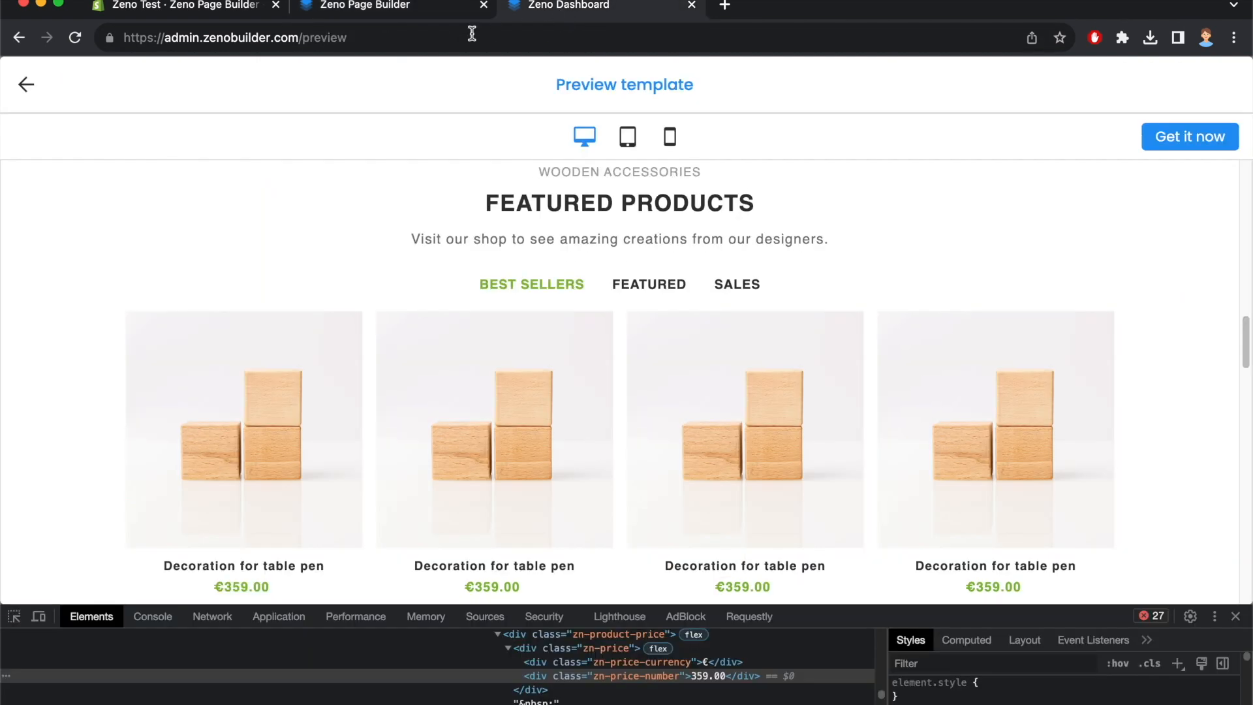
pyautogui.click(425, 10)
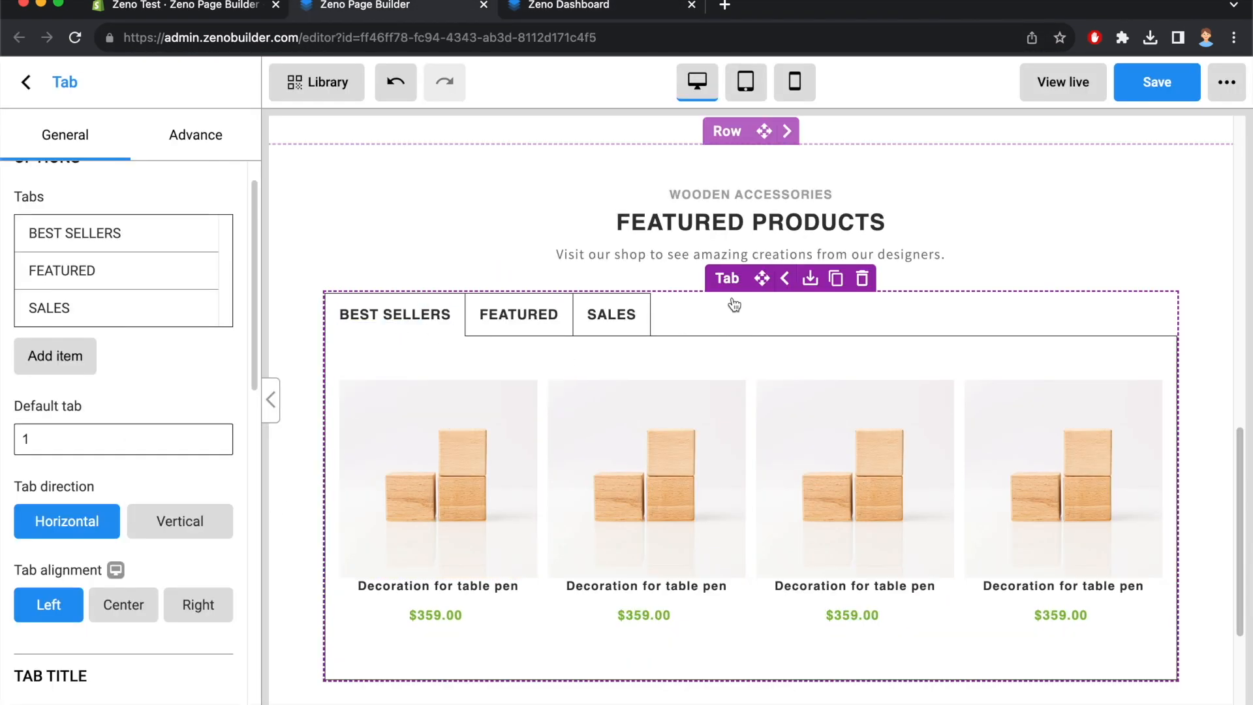
pyautogui.scroll(-10, 130, 424)
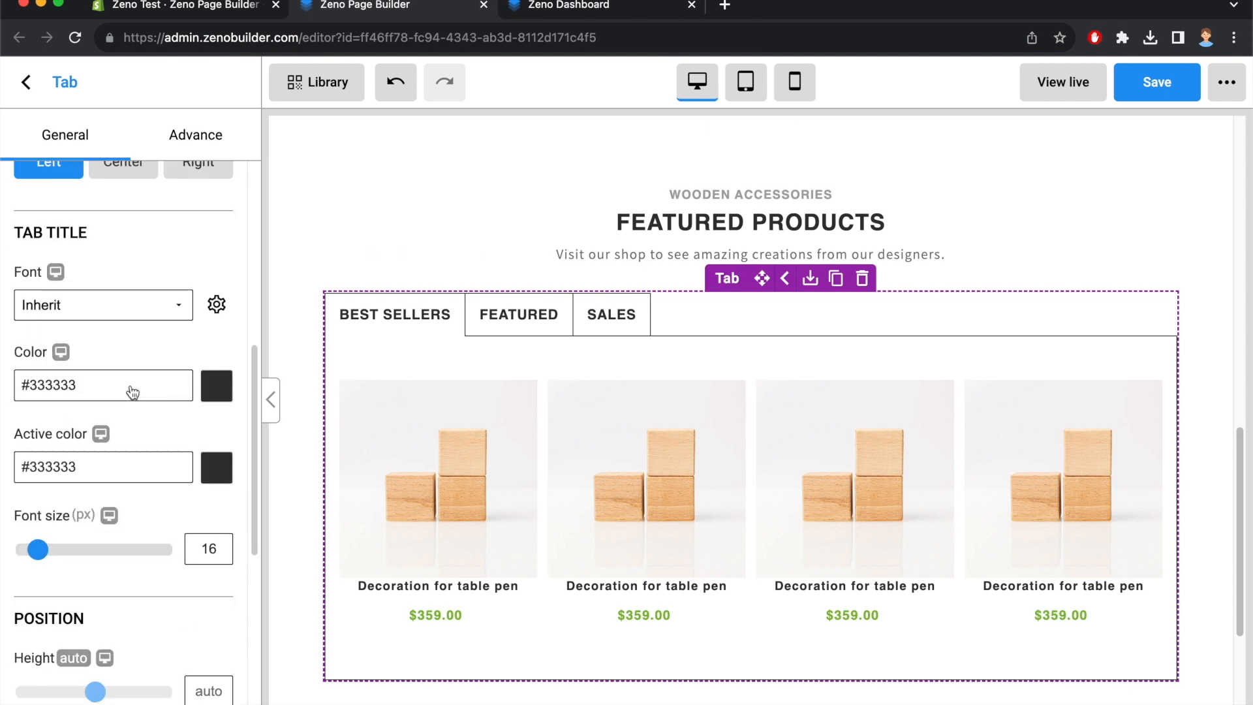
pyautogui.click(216, 468)
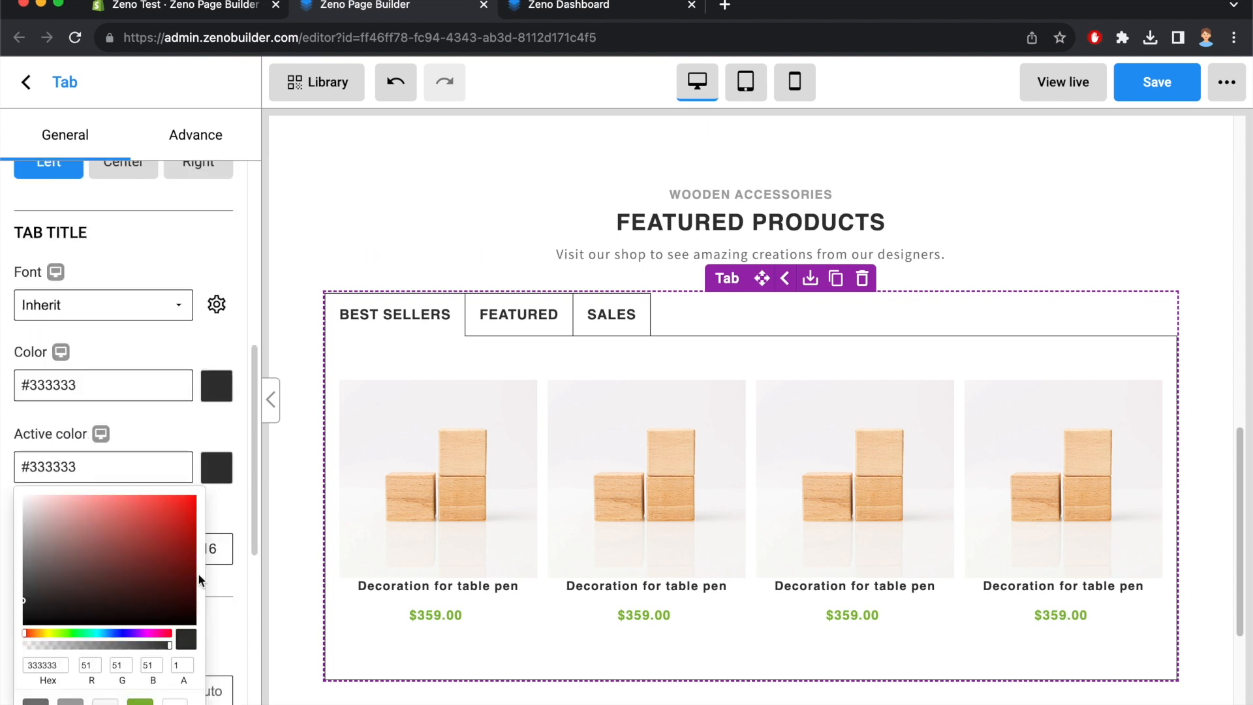
pyautogui.click(140, 702)
pyautogui.click(159, 436)
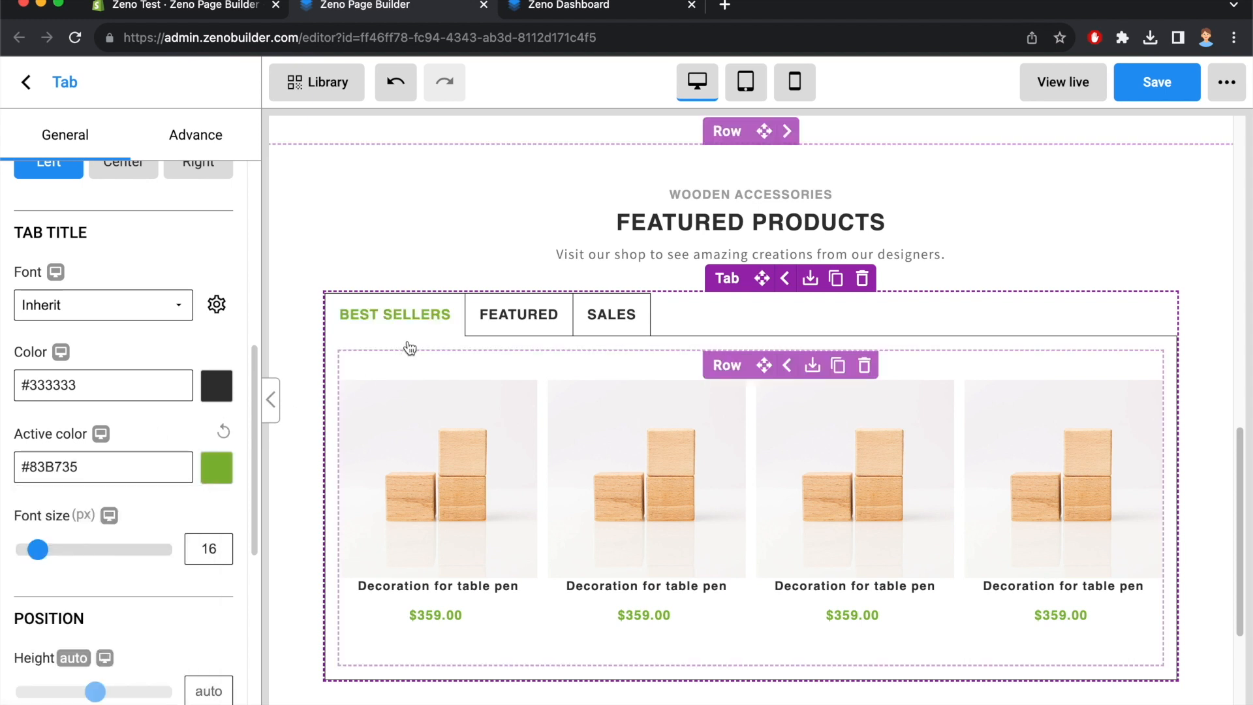
pyautogui.click(491, 326)
pyautogui.click(608, 336)
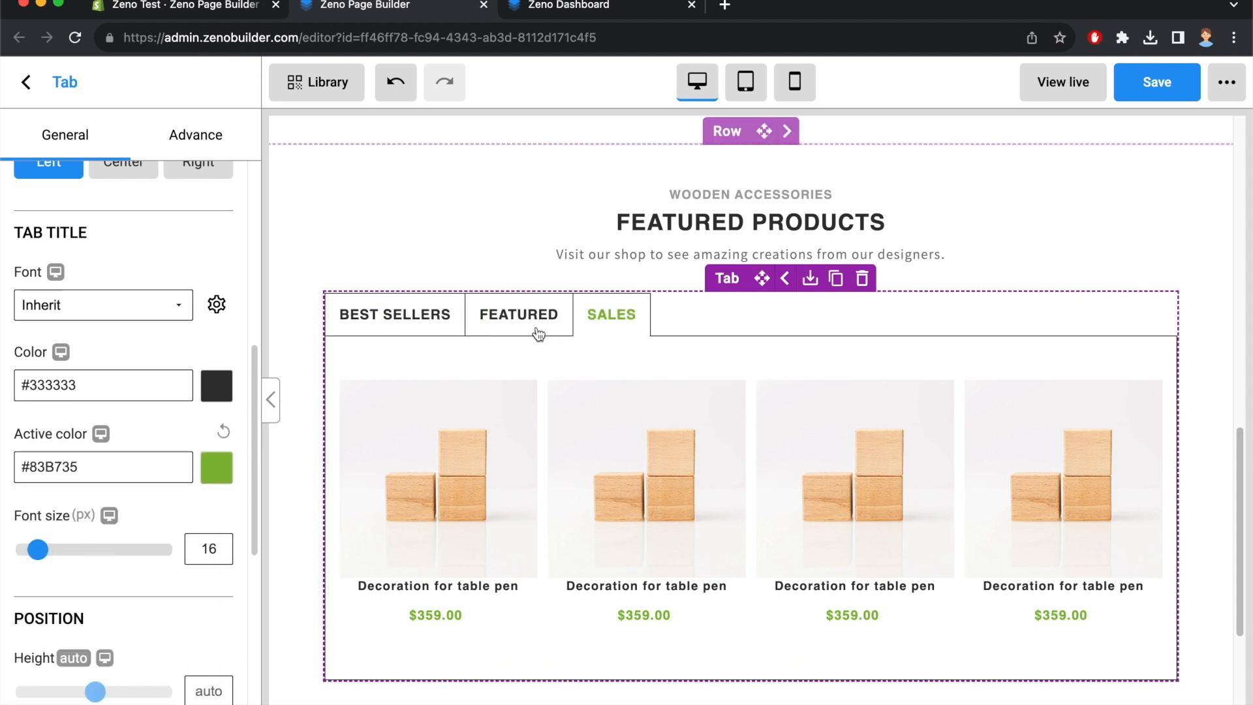
pyautogui.click(449, 333)
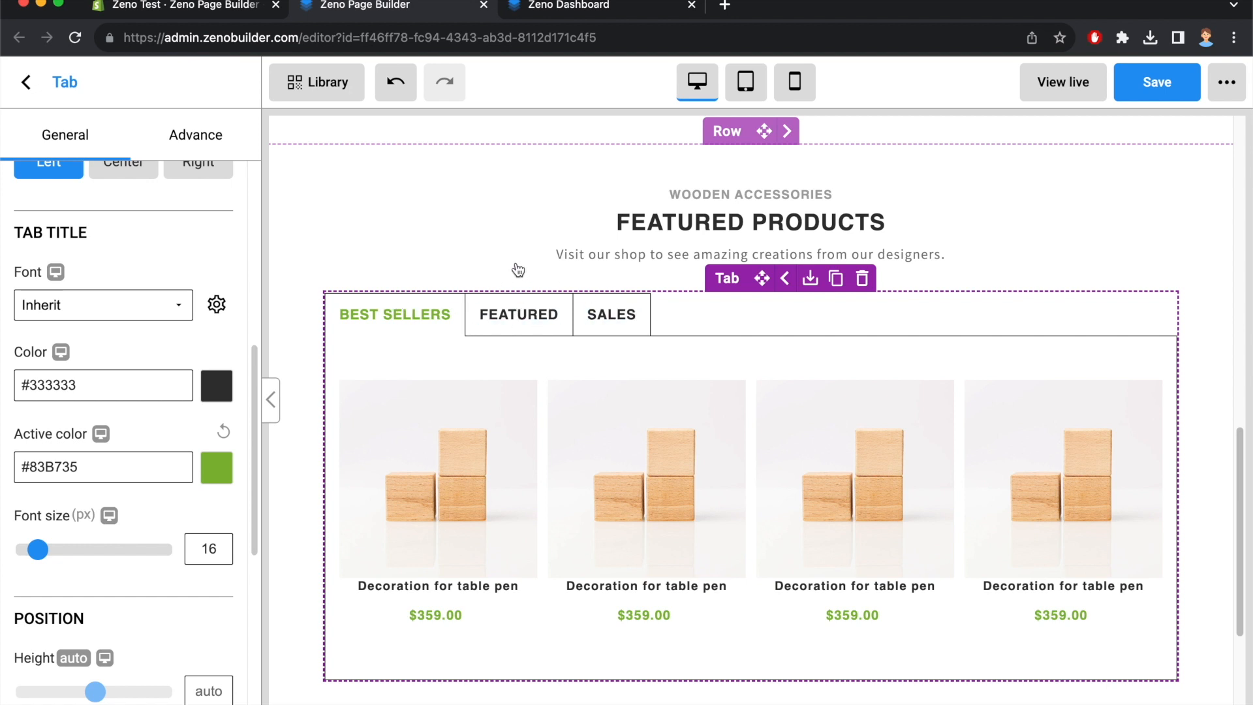
# Turn off the Tab element's border
pyautogui.click(154, 136)
pyautogui.scroll(-3, 142, 271)
pyautogui.scroll(5, 156, 260)
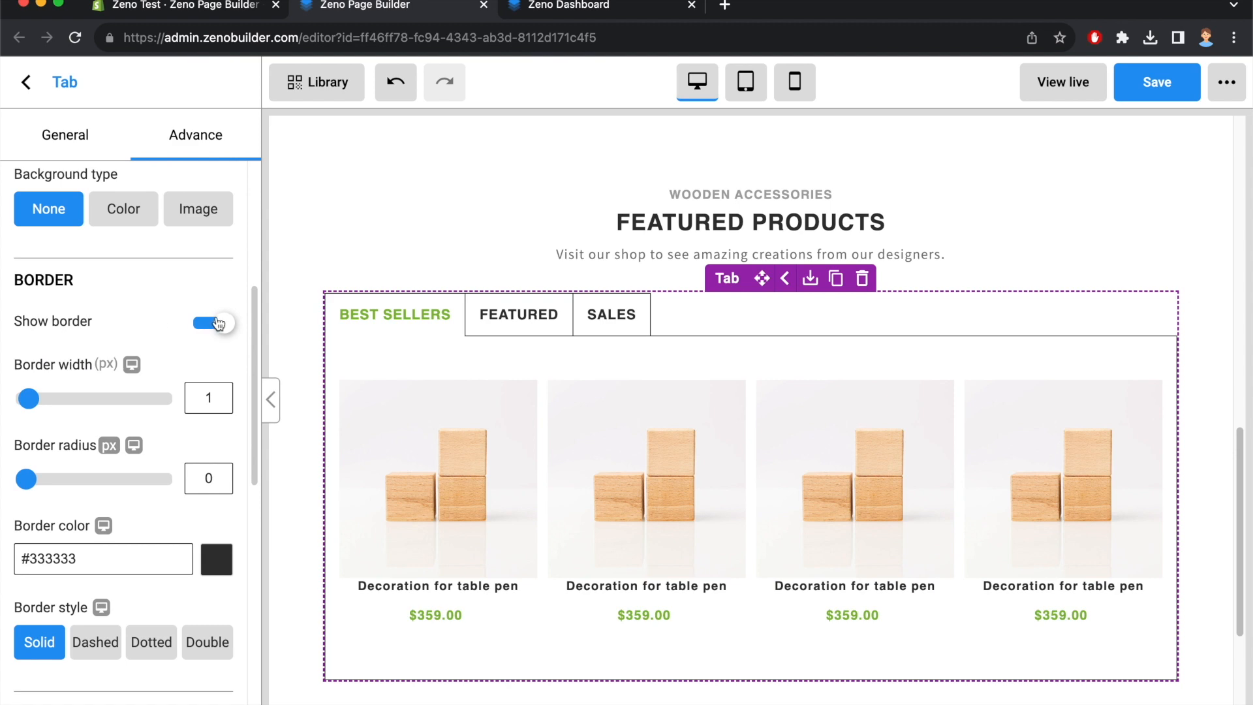
pyautogui.click(220, 324)
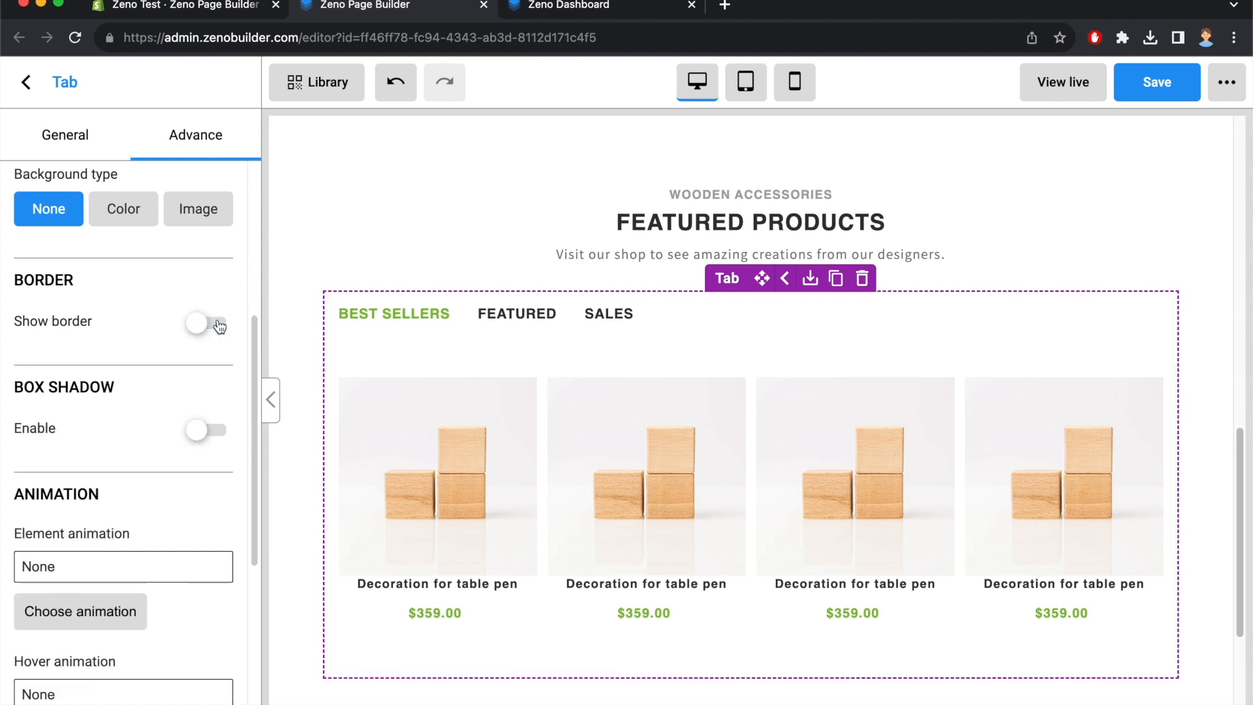
# Compare the tab placement with the template and set the Tab element's tab alignment to Center
pyautogui.click(560, 7)
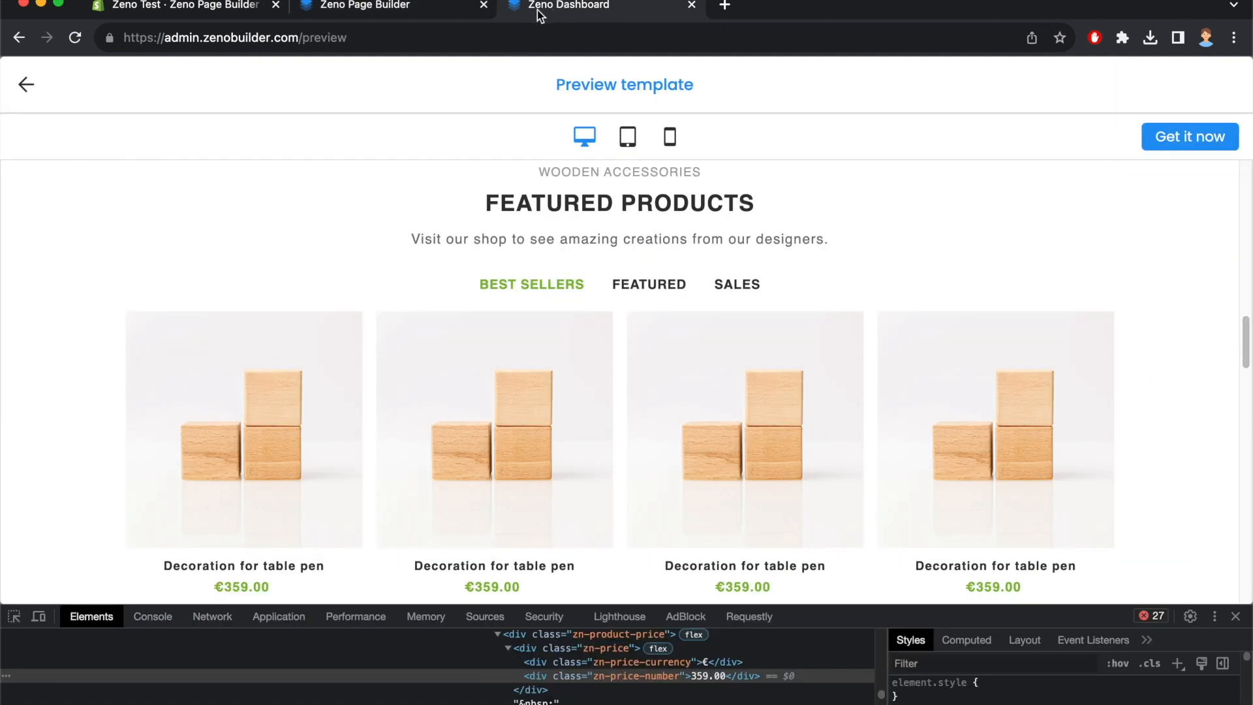
pyautogui.click(397, 8)
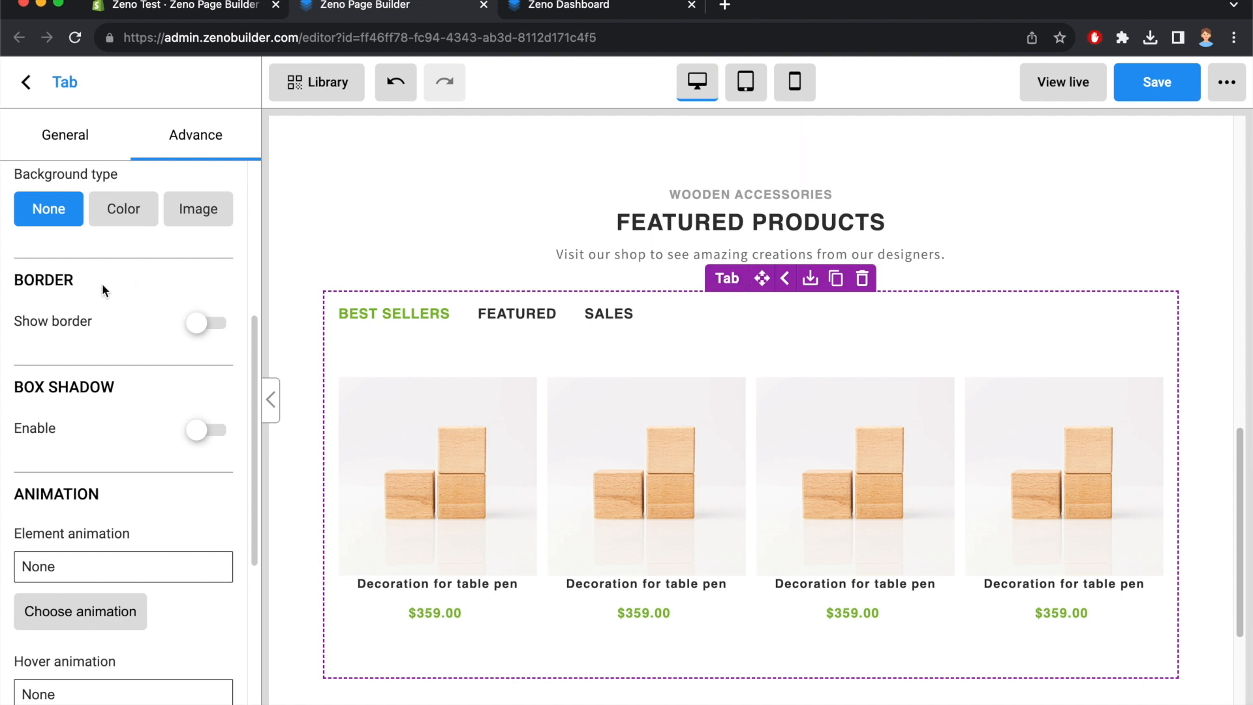
pyautogui.click(558, 8)
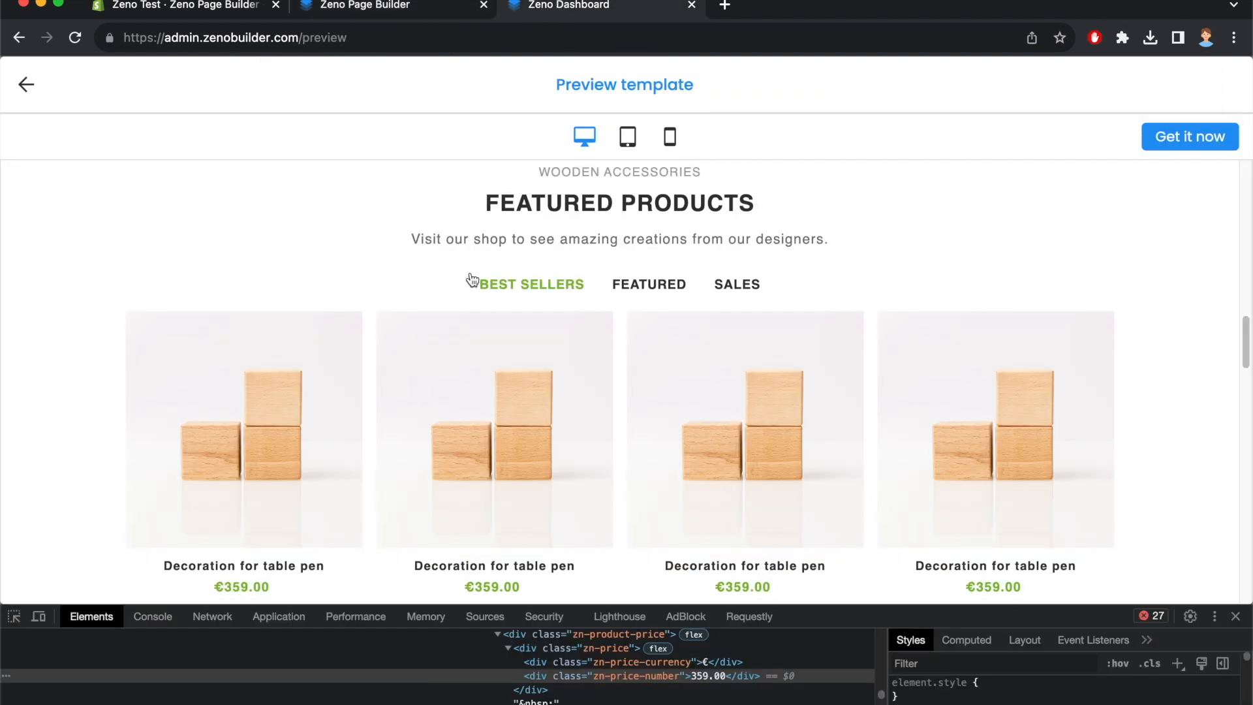
pyautogui.click(396, 5)
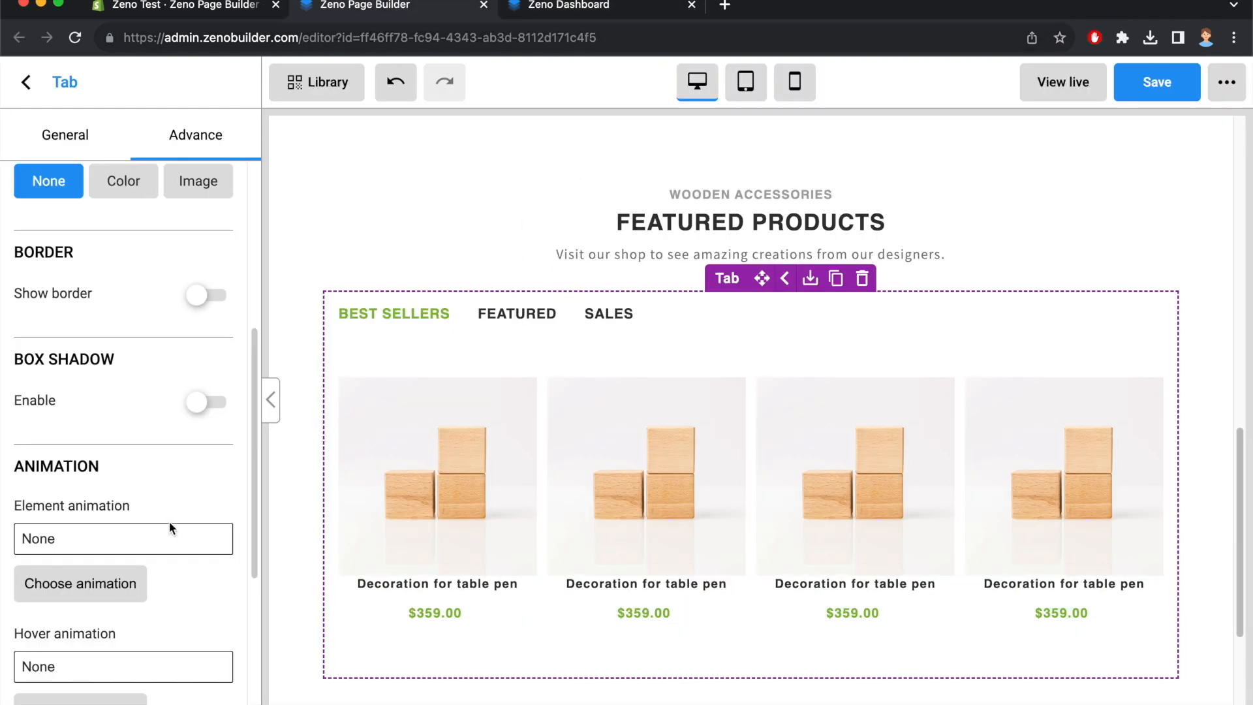
pyautogui.scroll(-5, 147, 451)
pyautogui.scroll(10, 148, 442)
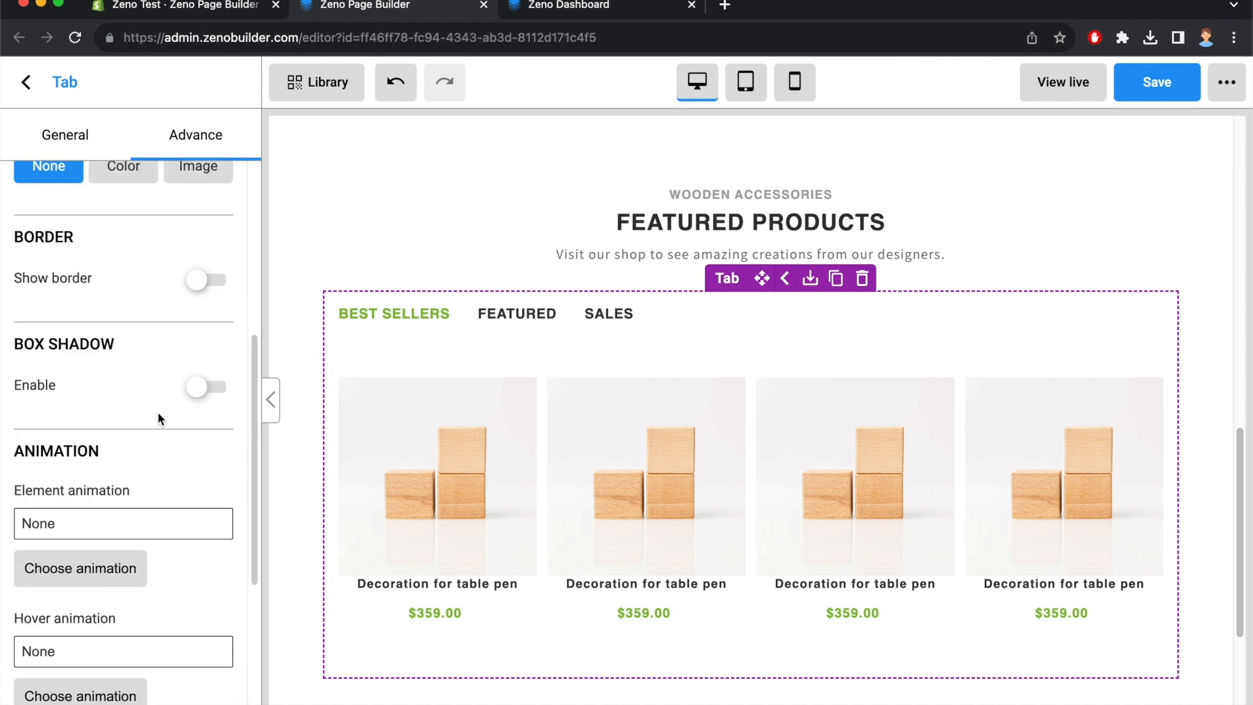
pyautogui.click(105, 130)
pyautogui.scroll(-3, 136, 244)
pyautogui.scroll(-1, 150, 392)
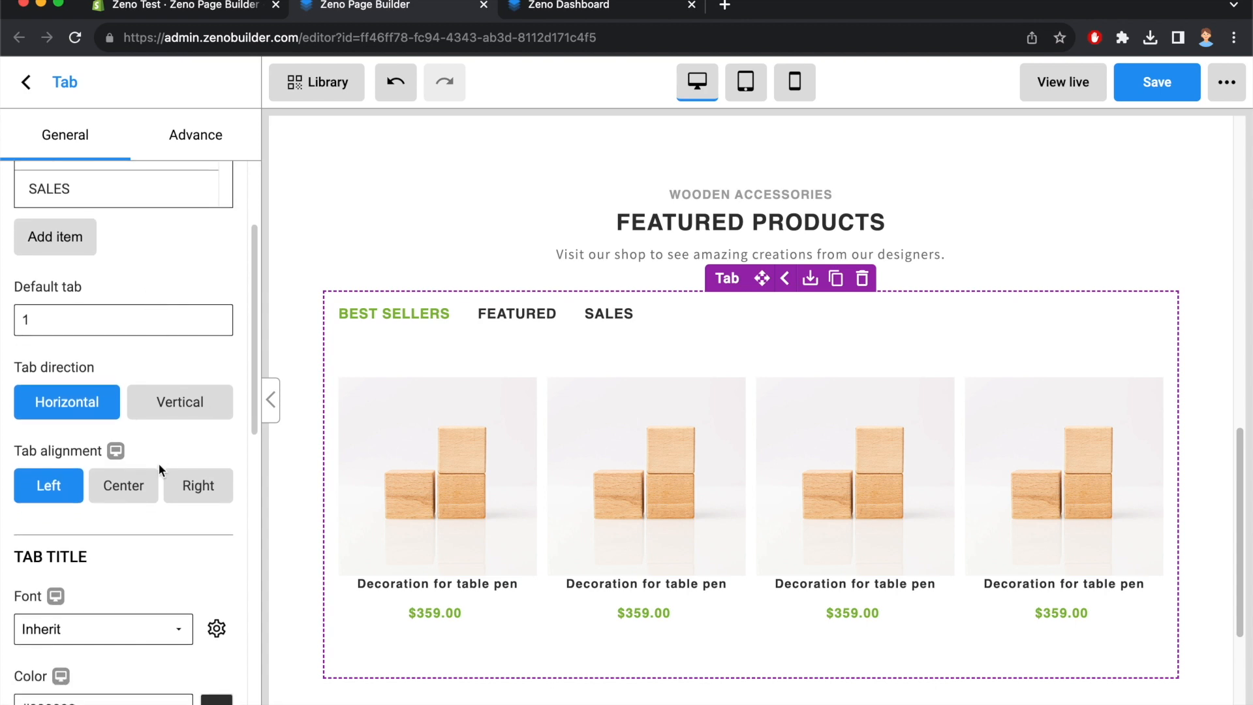
pyautogui.click(121, 491)
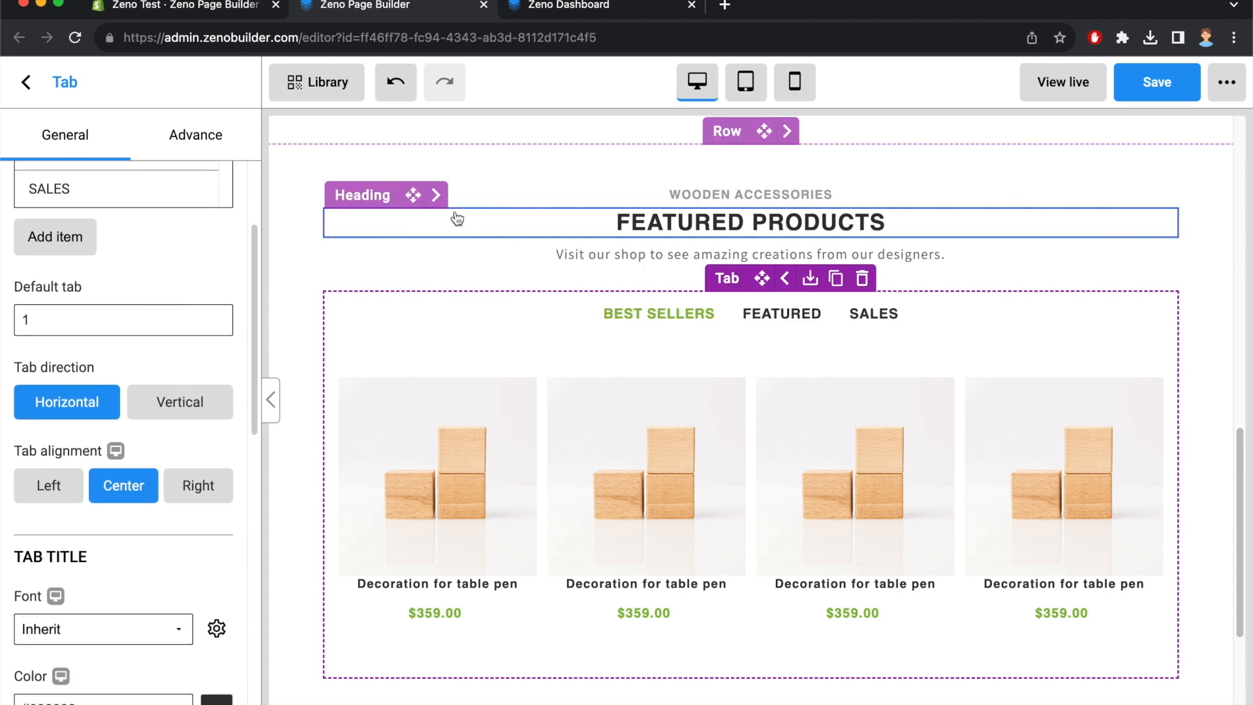
# Set the upper and lower padding of the product row in the Best Sellers tab to 0 px
pyautogui.click(603, 271)
pyautogui.scroll(5, 745, 281)
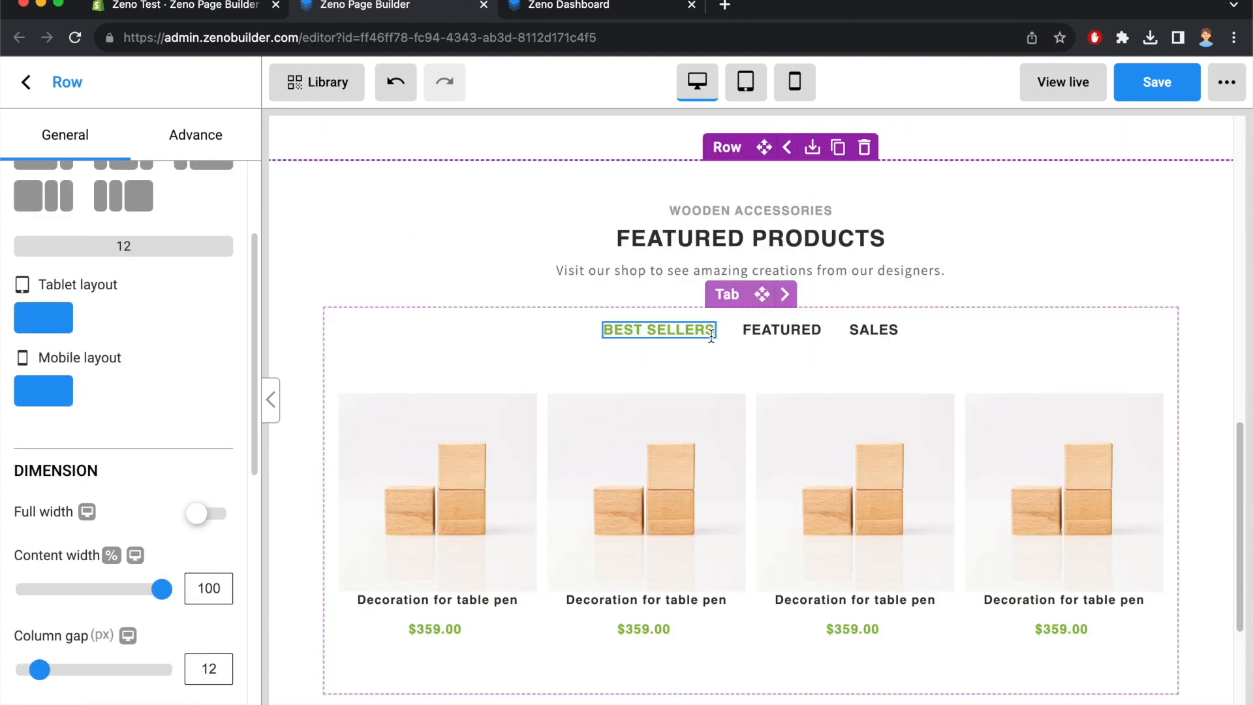
pyautogui.click(732, 379)
pyautogui.scroll(-10, 136, 491)
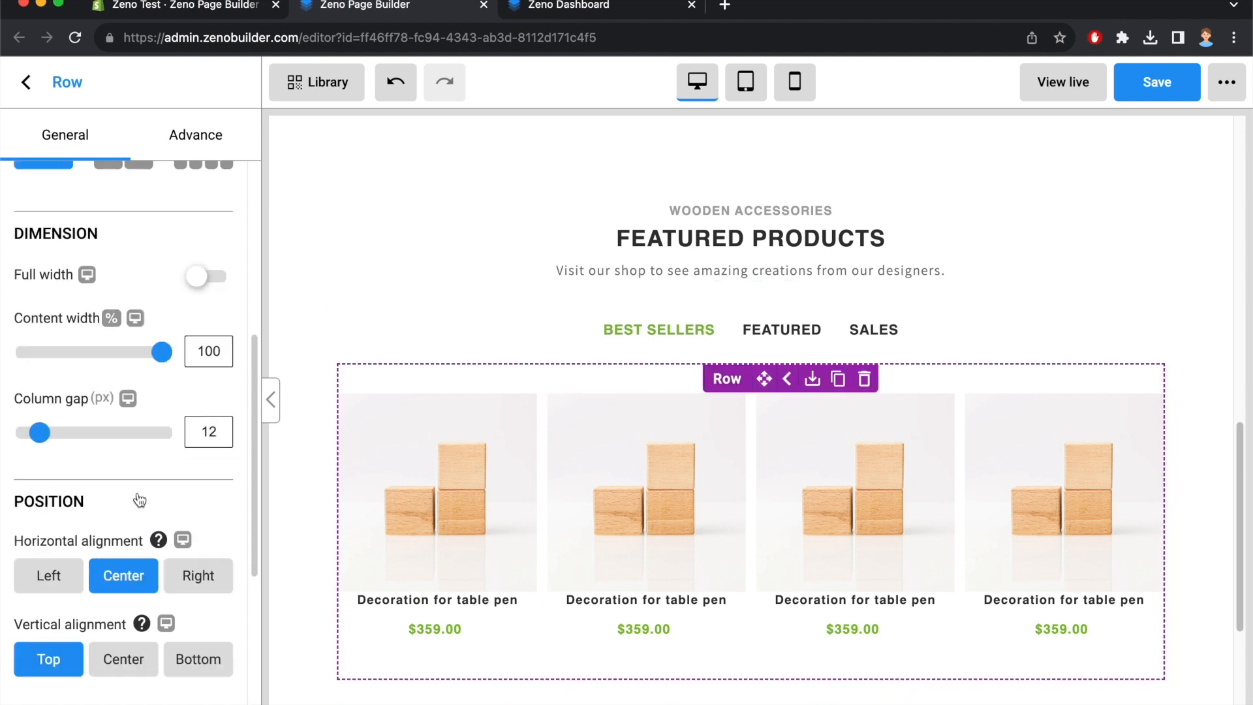
pyautogui.doubleClick(128, 433)
pyautogui.write('0')
pyautogui.doubleClick(131, 517)
pyautogui.write('0')
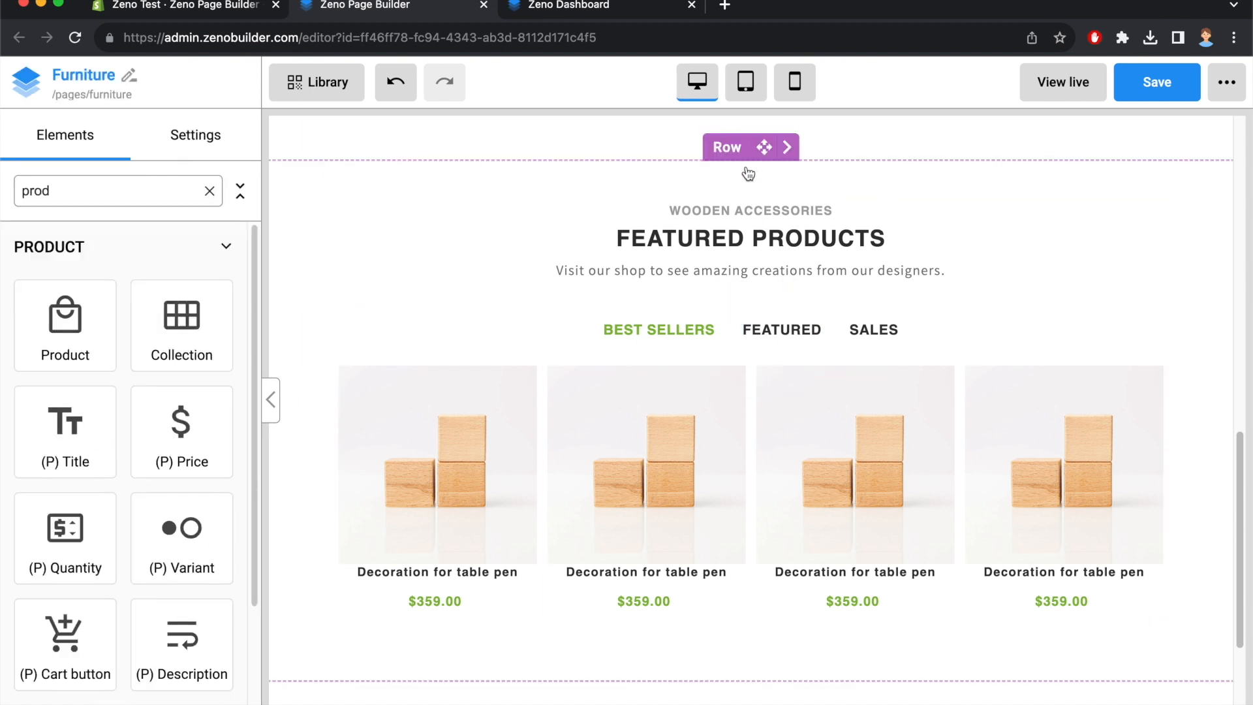
# Check the Sales tab and the template's next section, and add a two-column row below the Featured Products row
pyautogui.click(741, 153)
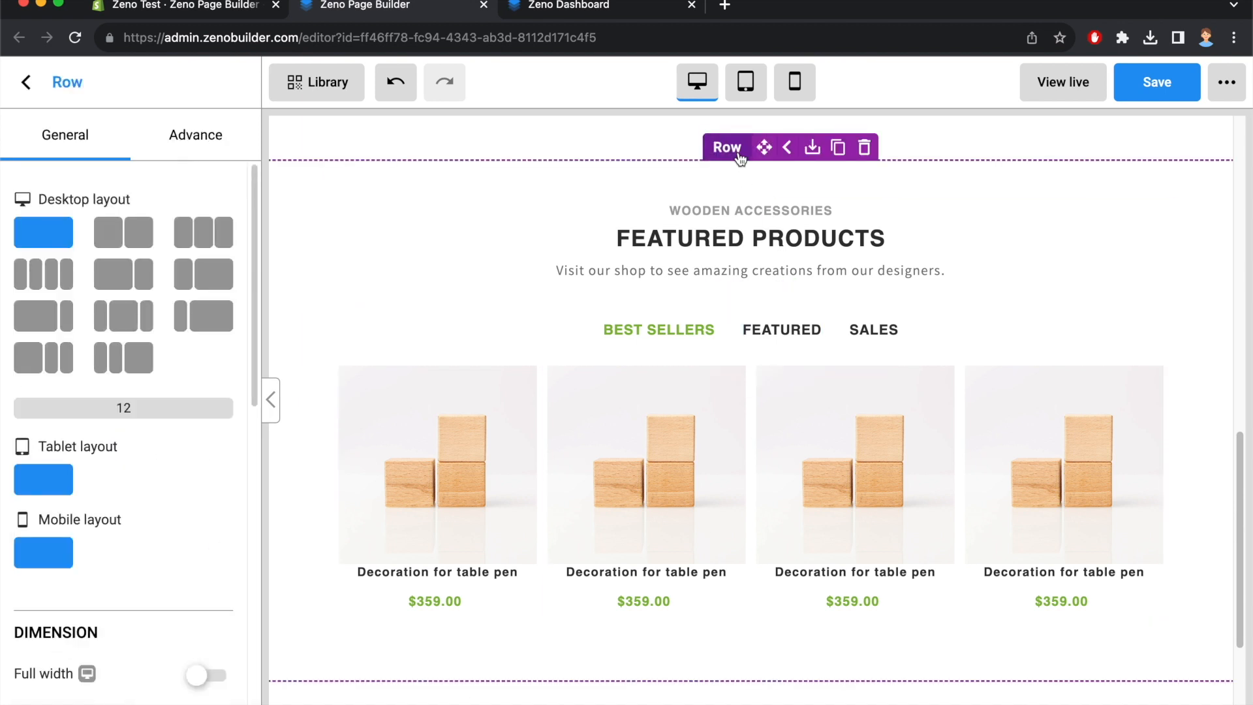
pyautogui.click(873, 329)
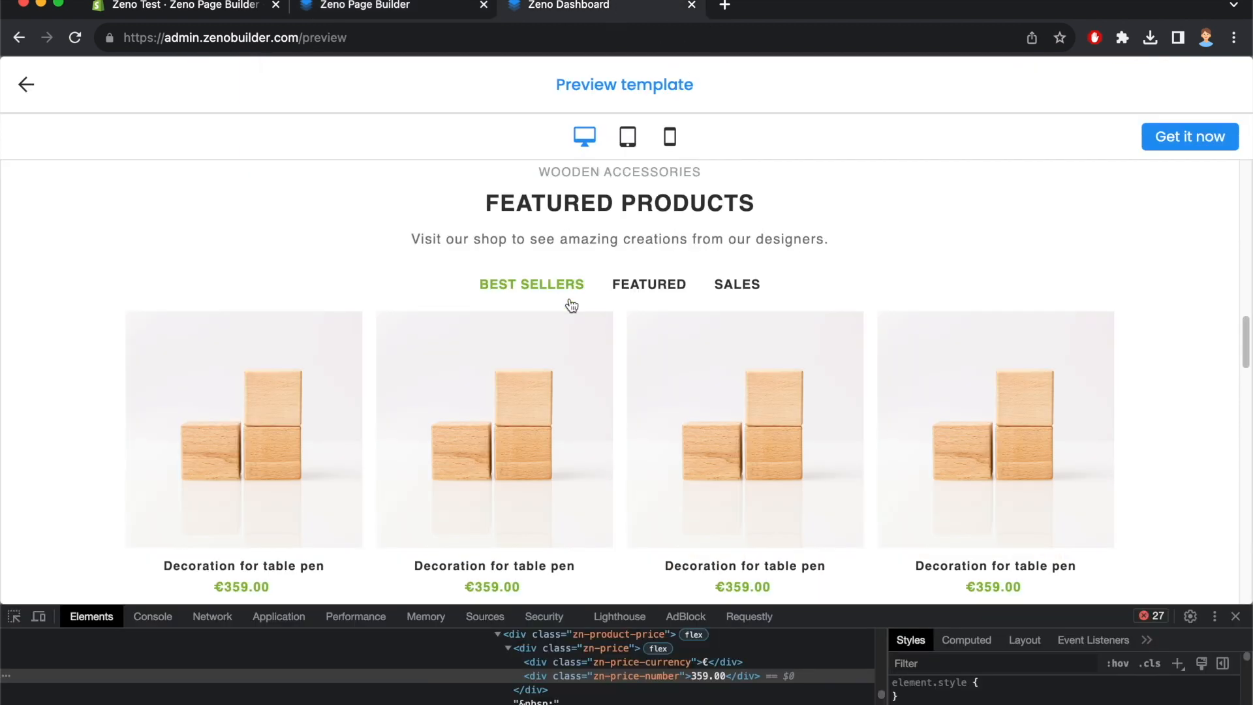
pyautogui.scroll(-5, 624, 288)
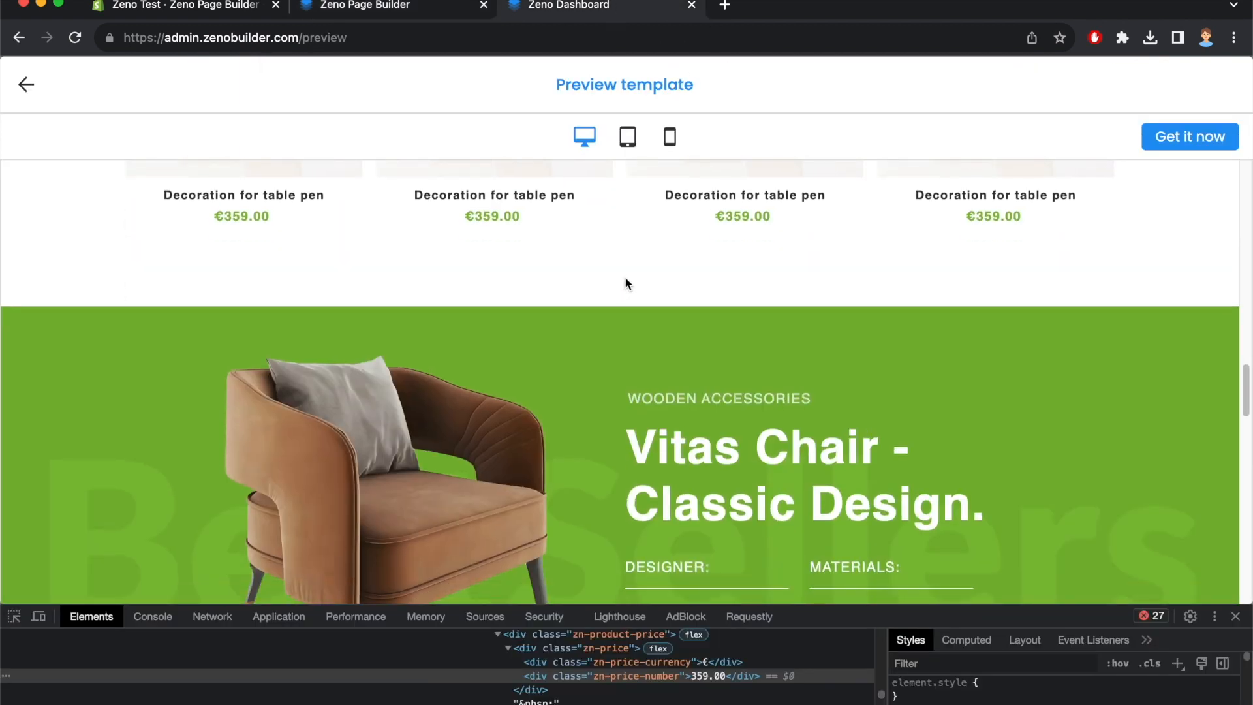
pyautogui.scroll(-3, 624, 284)
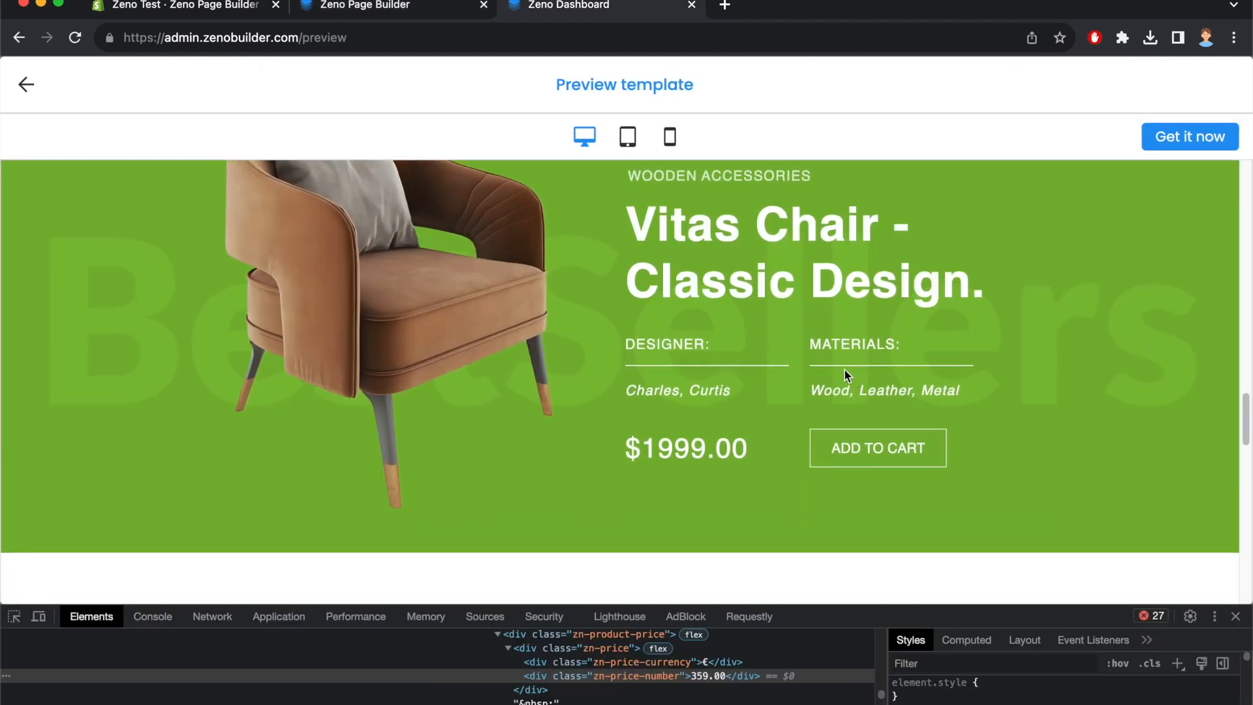
pyautogui.scroll(1, 847, 371)
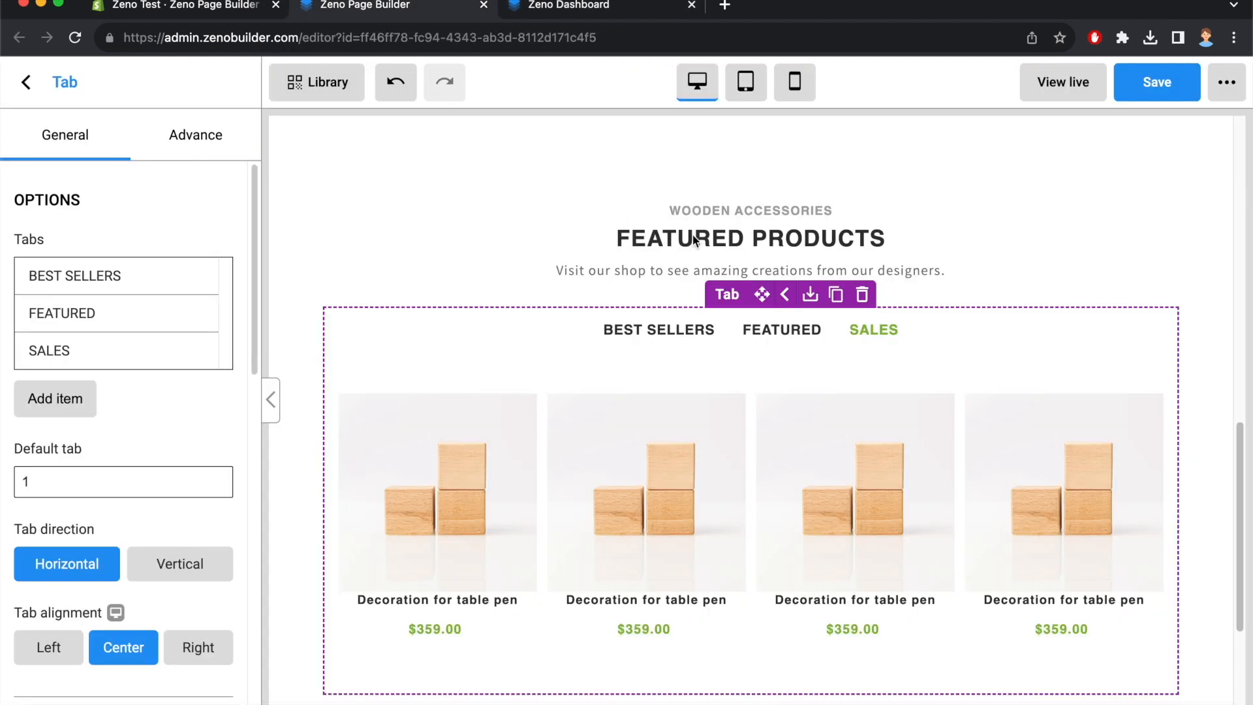
pyautogui.scroll(-3, 392, 519)
pyautogui.click(426, 617)
pyautogui.doubleClick(67, 190)
pyautogui.write('row')
pyautogui.moveTo(58, 346); pyautogui.dragTo(668, 601)
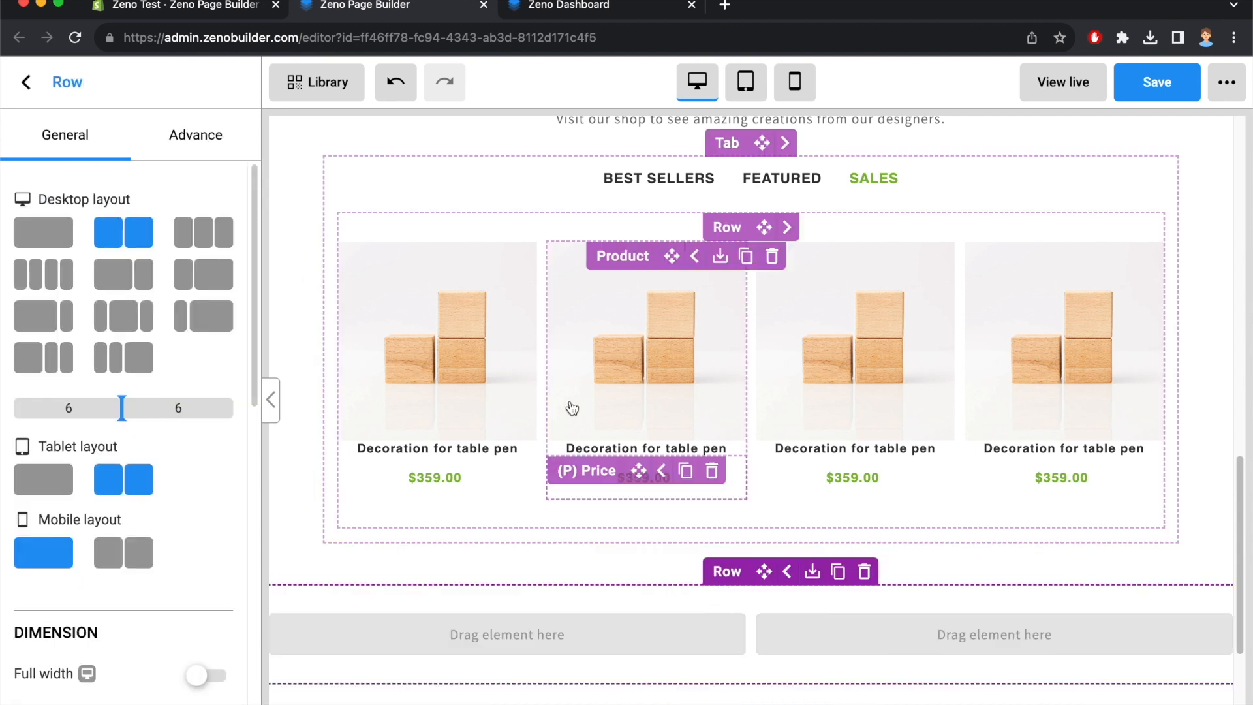
# Examine the layout, background and text elements of the template's green Vitas Chair section
pyautogui.click(597, 13)
pyautogui.scroll(1, 476, 372)
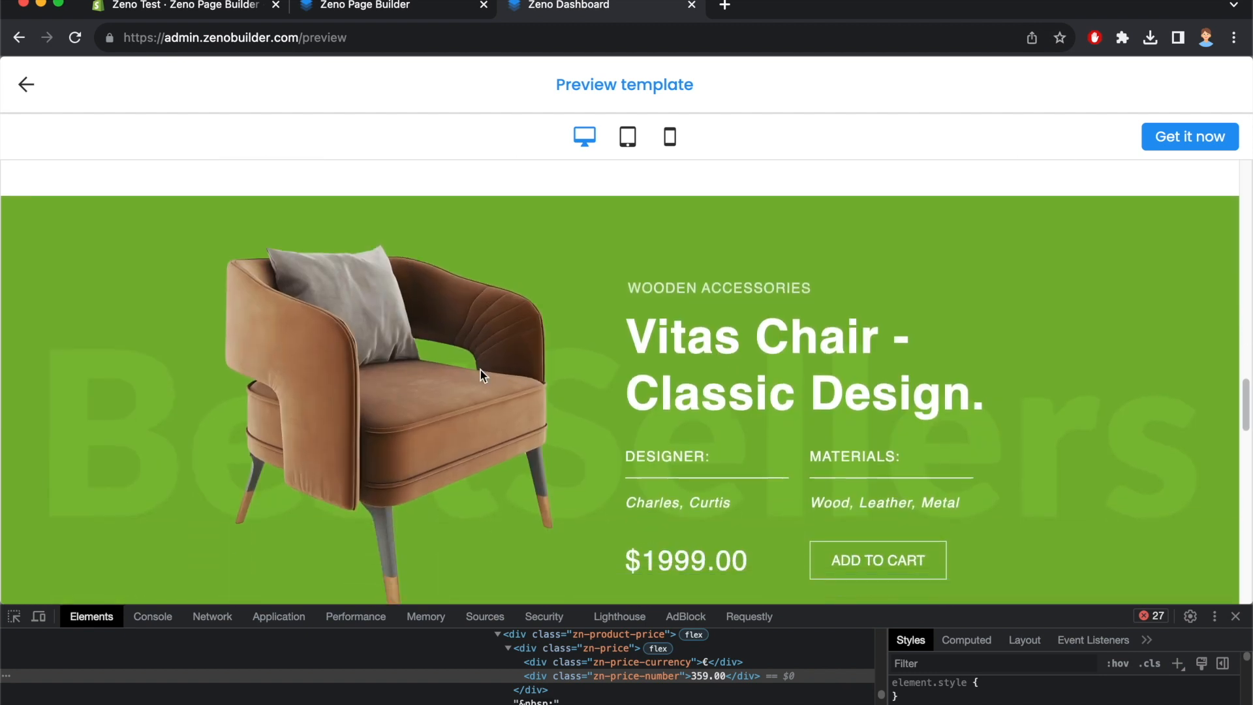
pyautogui.scroll(-2, 127, 248)
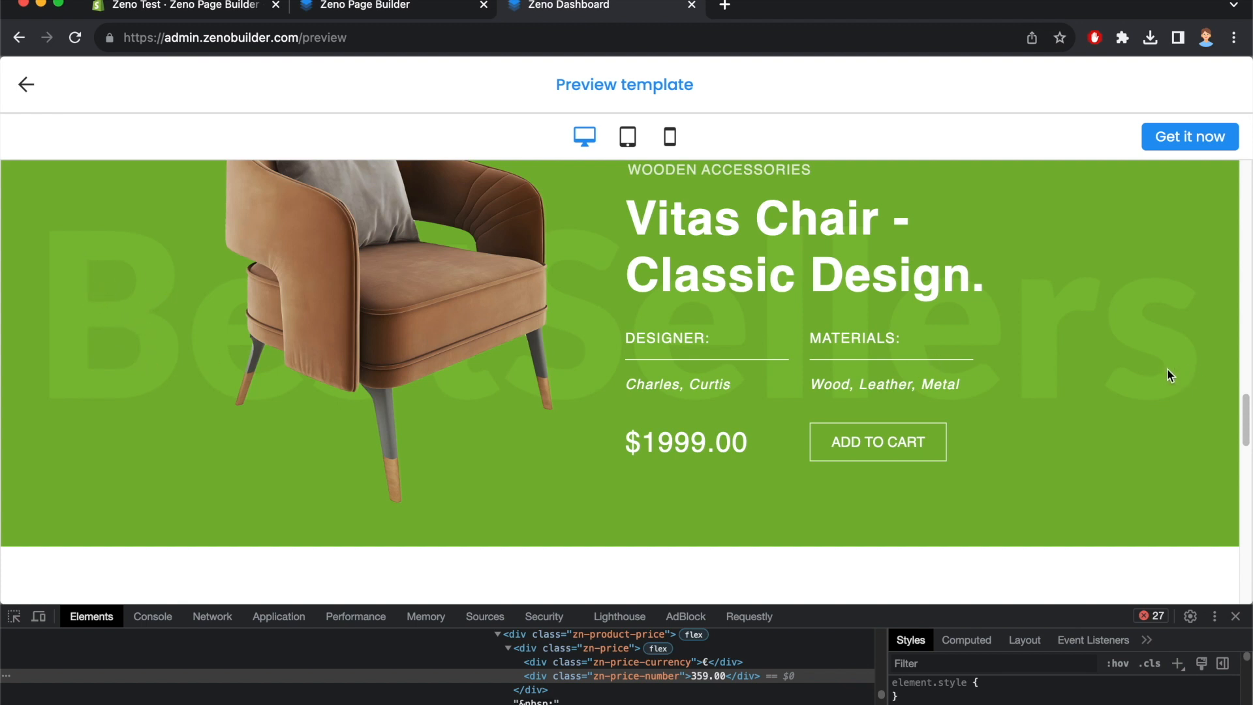
pyautogui.scroll(1, 481, 316)
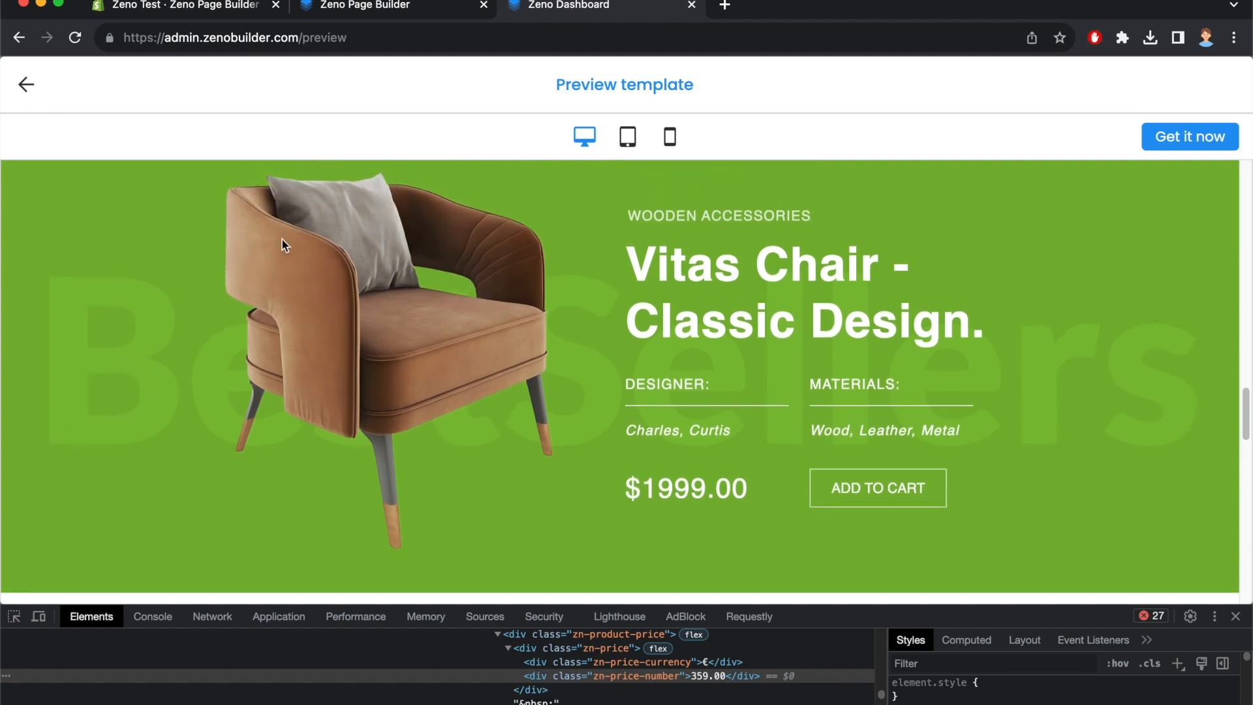
pyautogui.moveTo(204, 158)
pyautogui.mouseDown()
pyautogui.moveTo(876, 197)
pyautogui.moveTo(1135, 449)
pyautogui.moveTo(890, 538)
pyautogui.moveTo(361, 514)
pyautogui.mouseUp()
pyautogui.moveTo(202, 421)
pyautogui.mouseDown()
pyautogui.moveTo(212, 174)
pyautogui.moveTo(195, 438)
pyautogui.moveTo(439, 523)
pyautogui.moveTo(646, 209)
pyautogui.moveTo(218, 168)
pyautogui.moveTo(656, 184)
pyautogui.moveTo(644, 194)
pyautogui.moveTo(747, 210)
pyautogui.mouseUp()
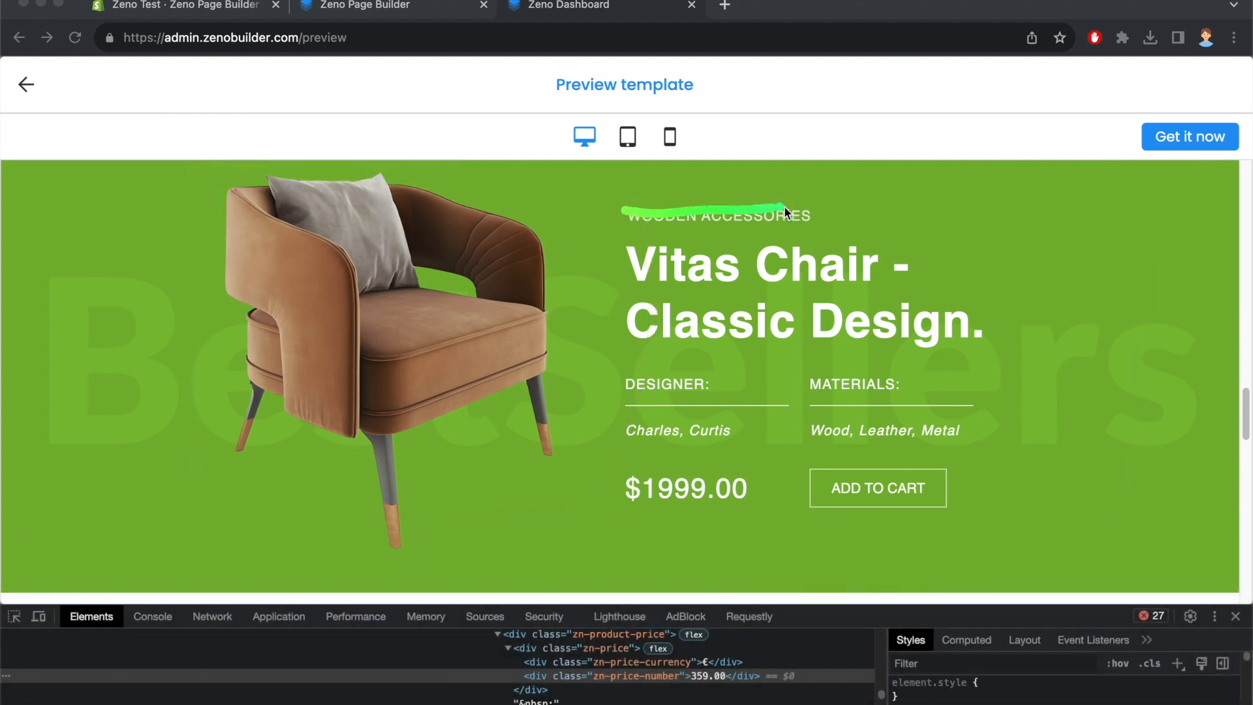
pyautogui.moveTo(615, 308)
pyautogui.mouseDown()
pyautogui.moveTo(979, 303)
pyautogui.moveTo(543, 222)
pyautogui.mouseUp()
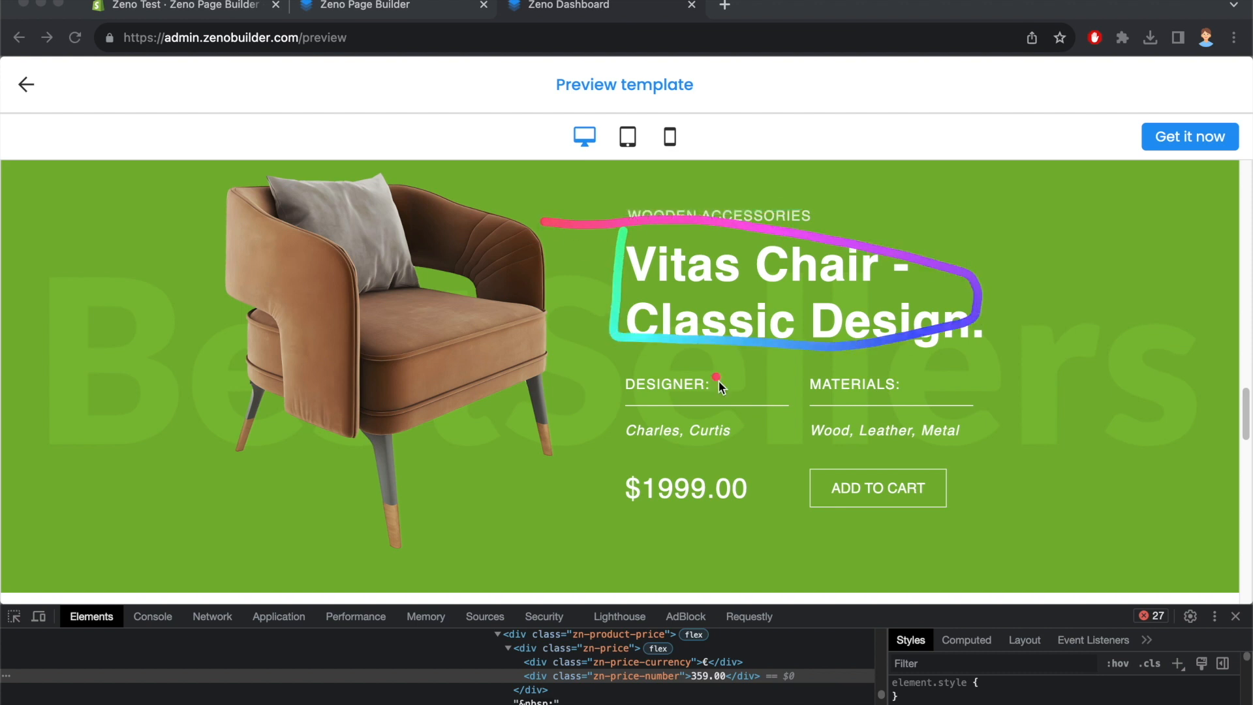
pyautogui.moveTo(609, 358)
pyautogui.mouseDown()
pyautogui.moveTo(654, 457)
pyautogui.moveTo(1005, 410)
pyautogui.moveTo(582, 351)
pyautogui.mouseUp()
pyautogui.moveTo(605, 468)
pyautogui.mouseDown()
pyautogui.moveTo(613, 533)
pyautogui.moveTo(1020, 487)
pyautogui.moveTo(710, 448)
pyautogui.moveTo(610, 508)
pyautogui.moveTo(747, 507)
pyautogui.mouseUp()
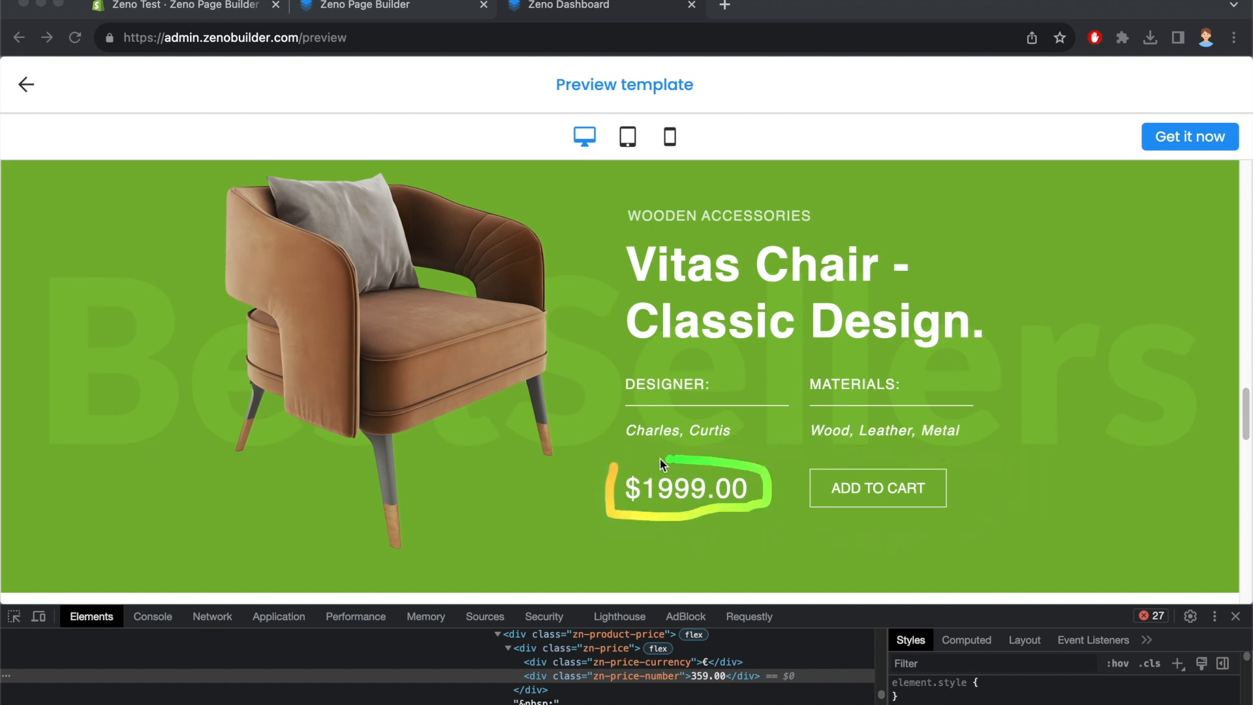
pyautogui.moveTo(793, 456)
pyautogui.mouseDown()
pyautogui.moveTo(794, 469)
pyautogui.moveTo(937, 515)
pyautogui.mouseUp()
pyautogui.moveTo(865, 449); pyautogui.dragTo(773, 450)
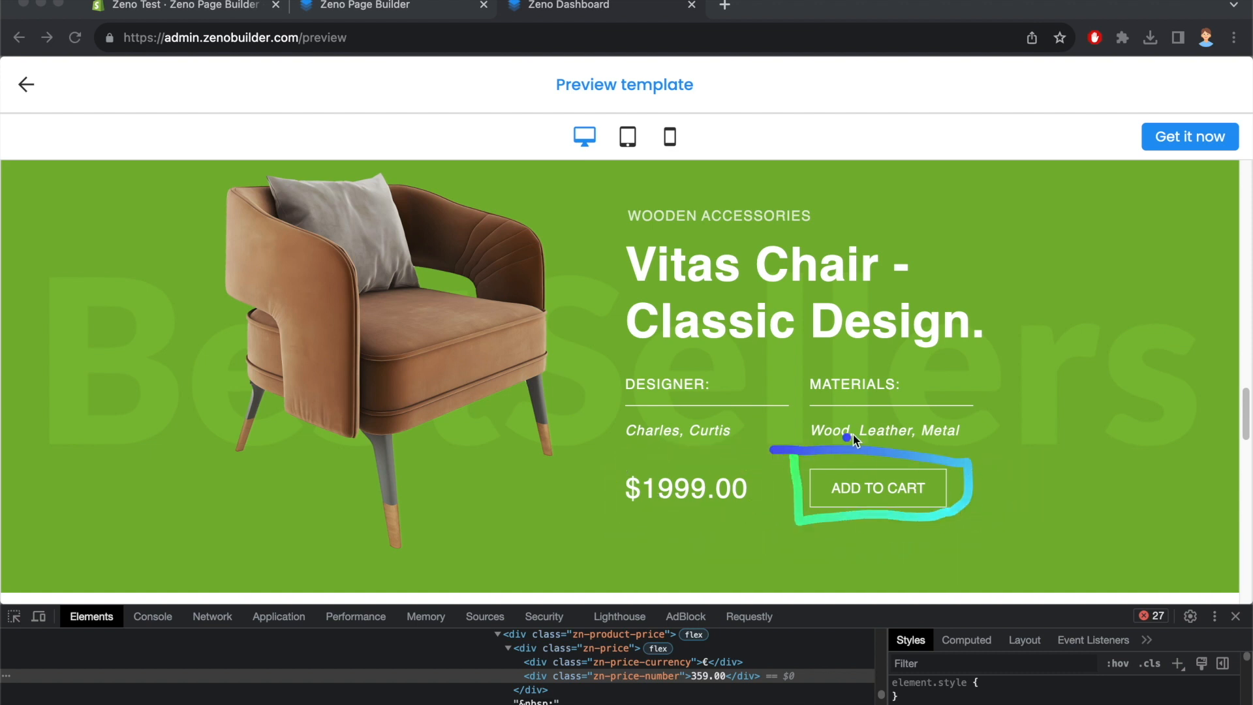
# Set the new row's background type to Image and upload banner-background.png from the Furniture assets folder as its background
pyautogui.click(340, 7)
pyautogui.click(184, 135)
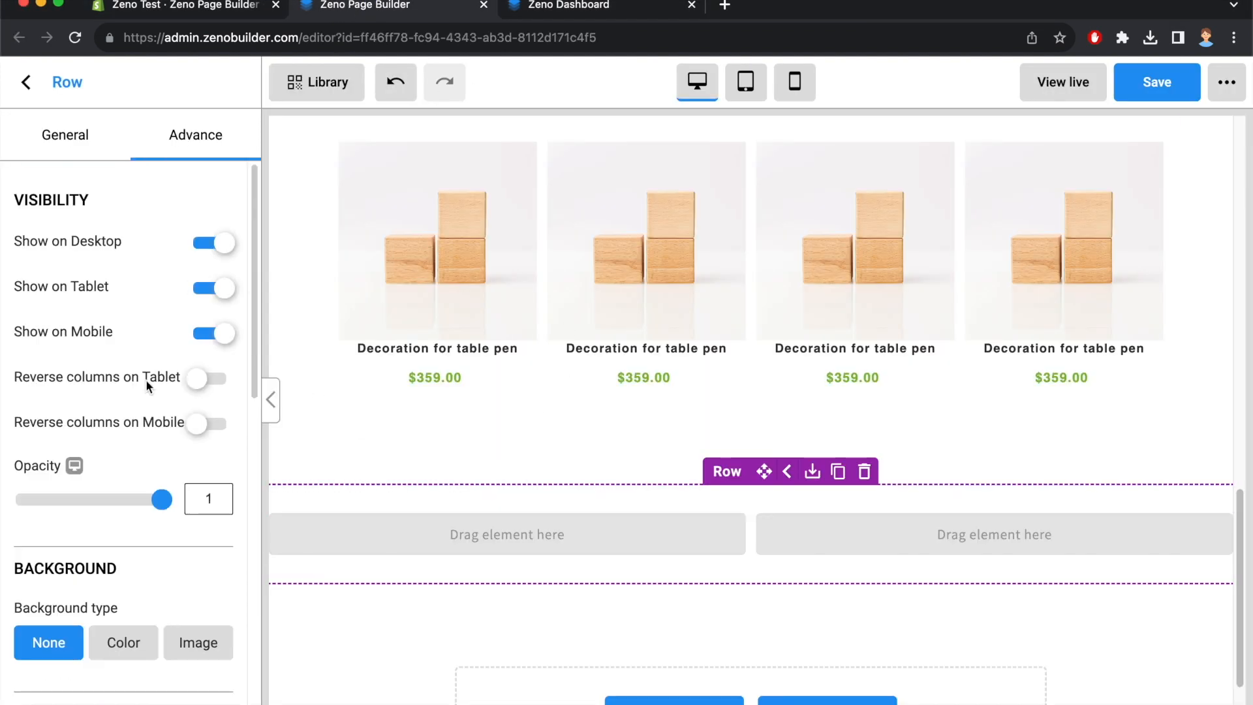
pyautogui.scroll(-4, 149, 366)
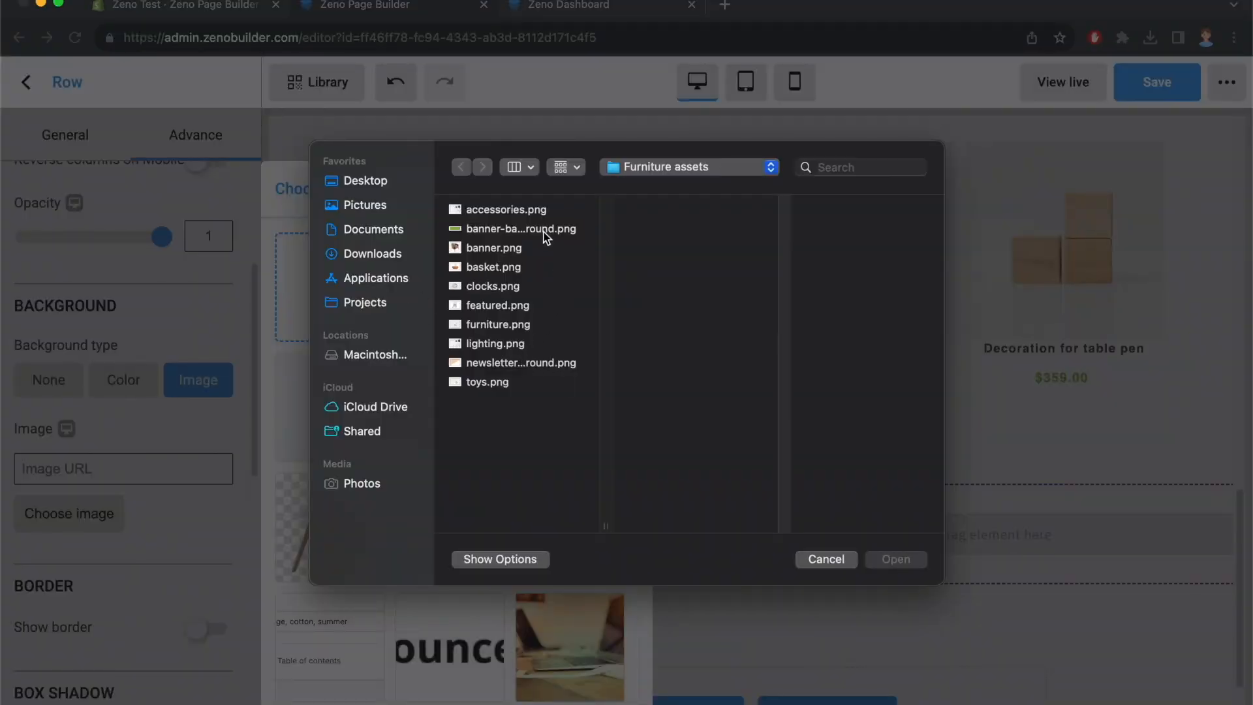
pyautogui.click(546, 235)
pyautogui.click(922, 566)
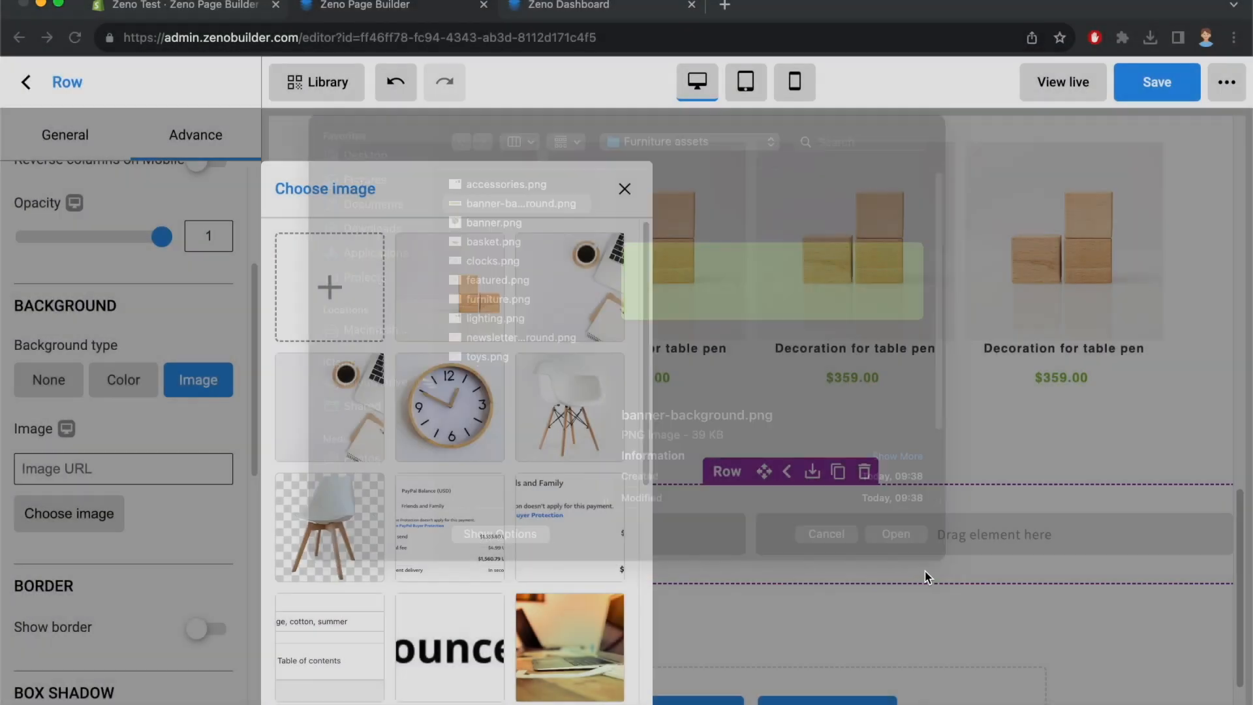
pyautogui.click(1081, 243)
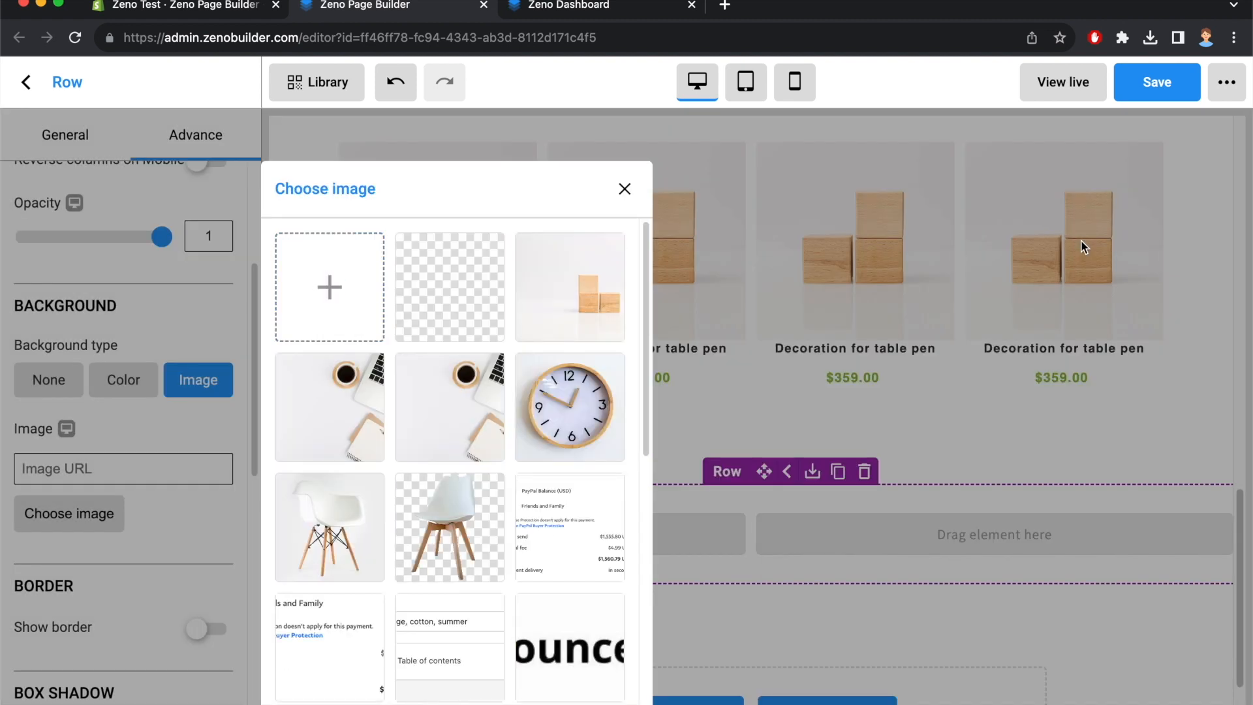
pyautogui.click(625, 189)
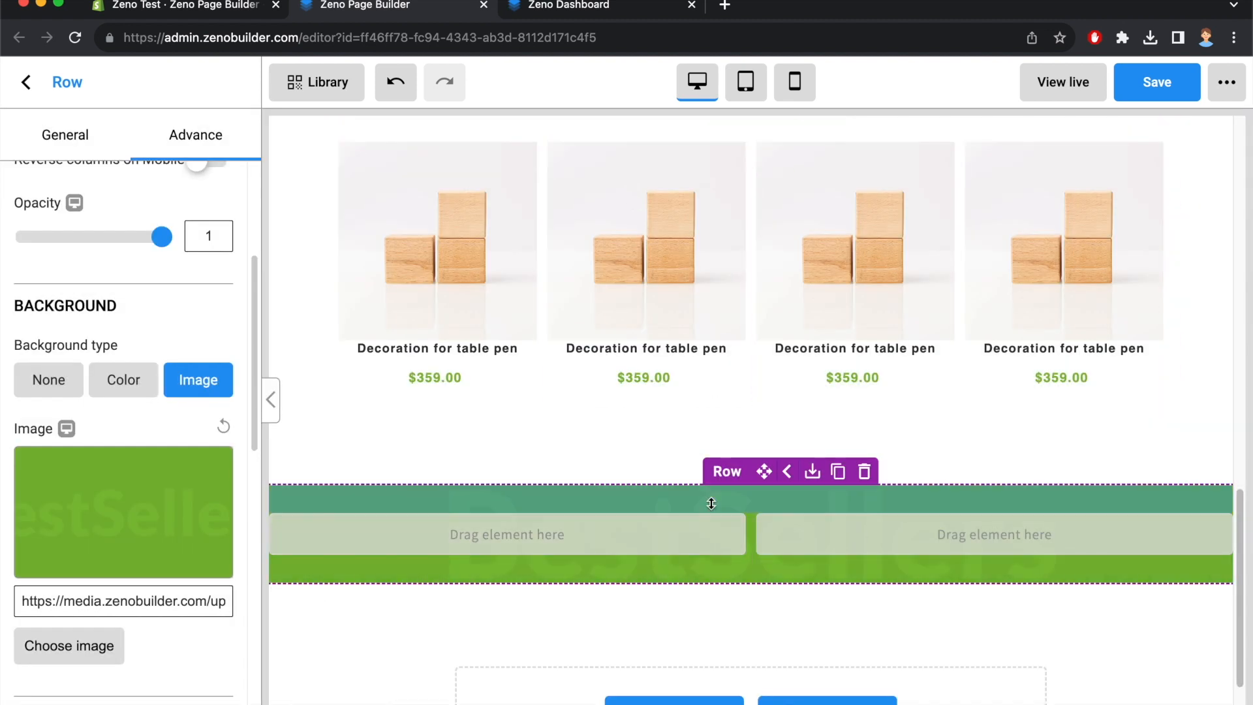
# Enlarge the green row's upper and lower padding and compare its height with the template's Vitas Chair section
pyautogui.scroll(-2, 751, 536)
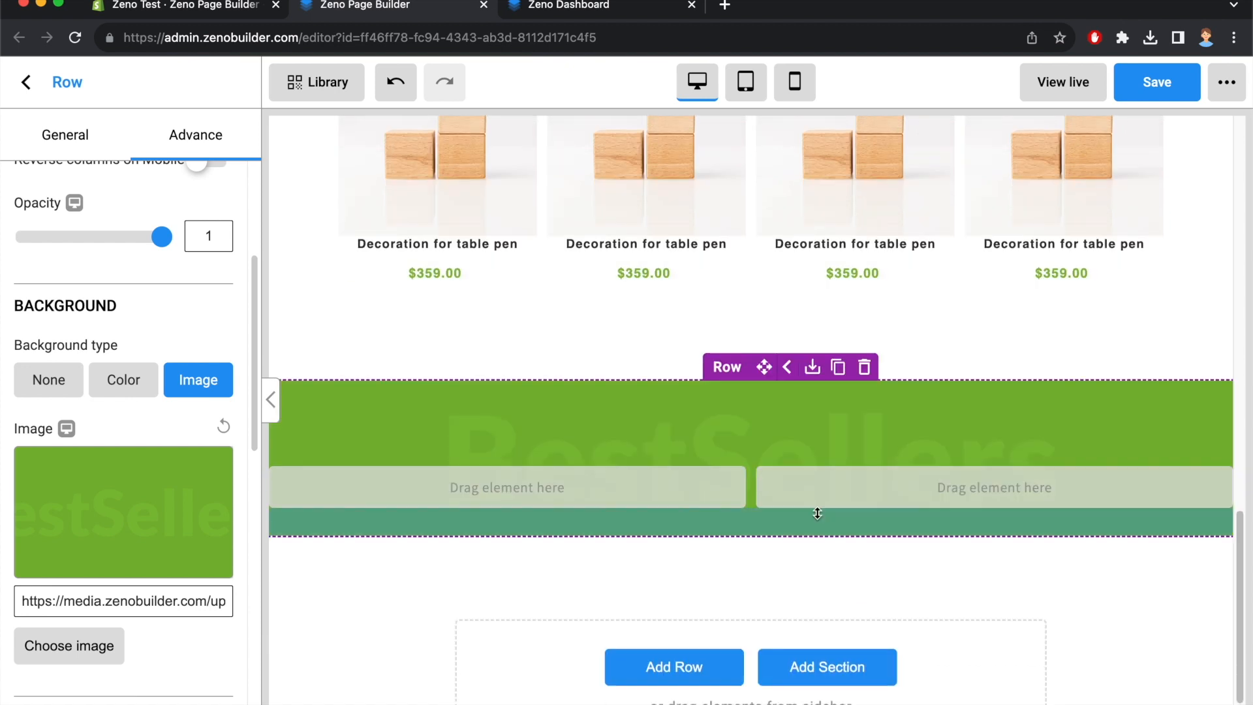
pyautogui.moveTo(758, 528); pyautogui.dragTo(759, 620)
pyautogui.click(566, 14)
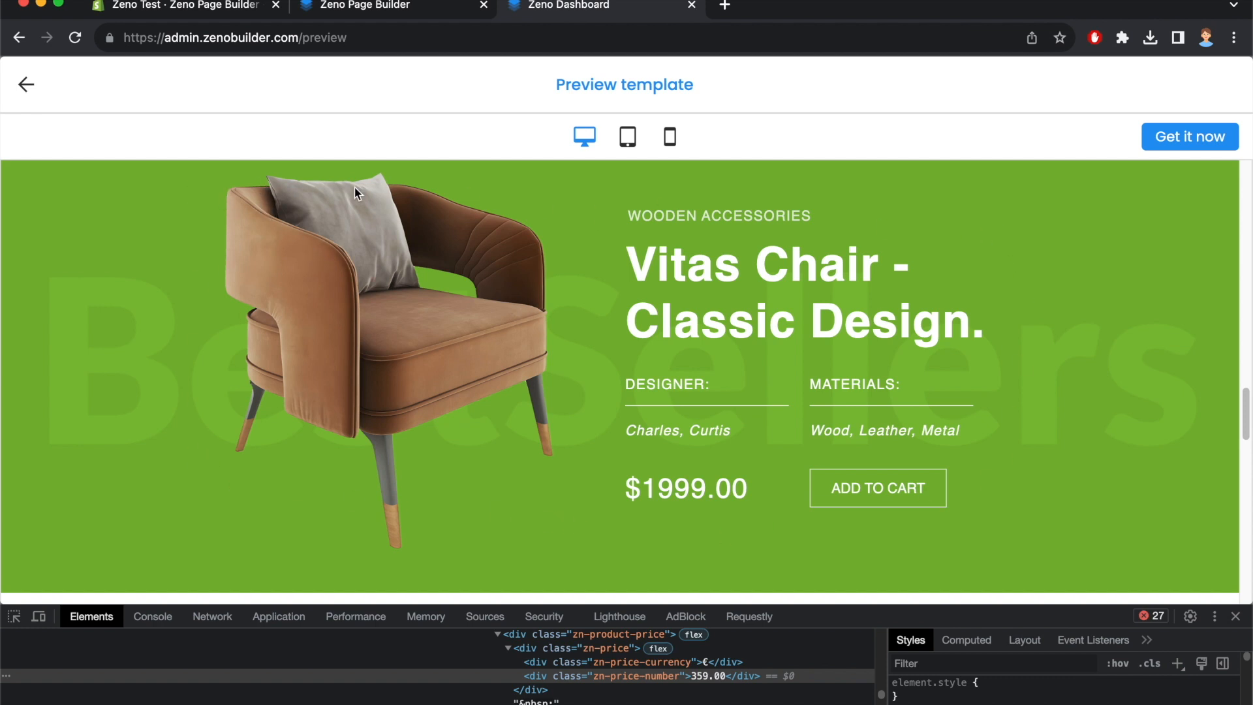
pyautogui.click(410, 15)
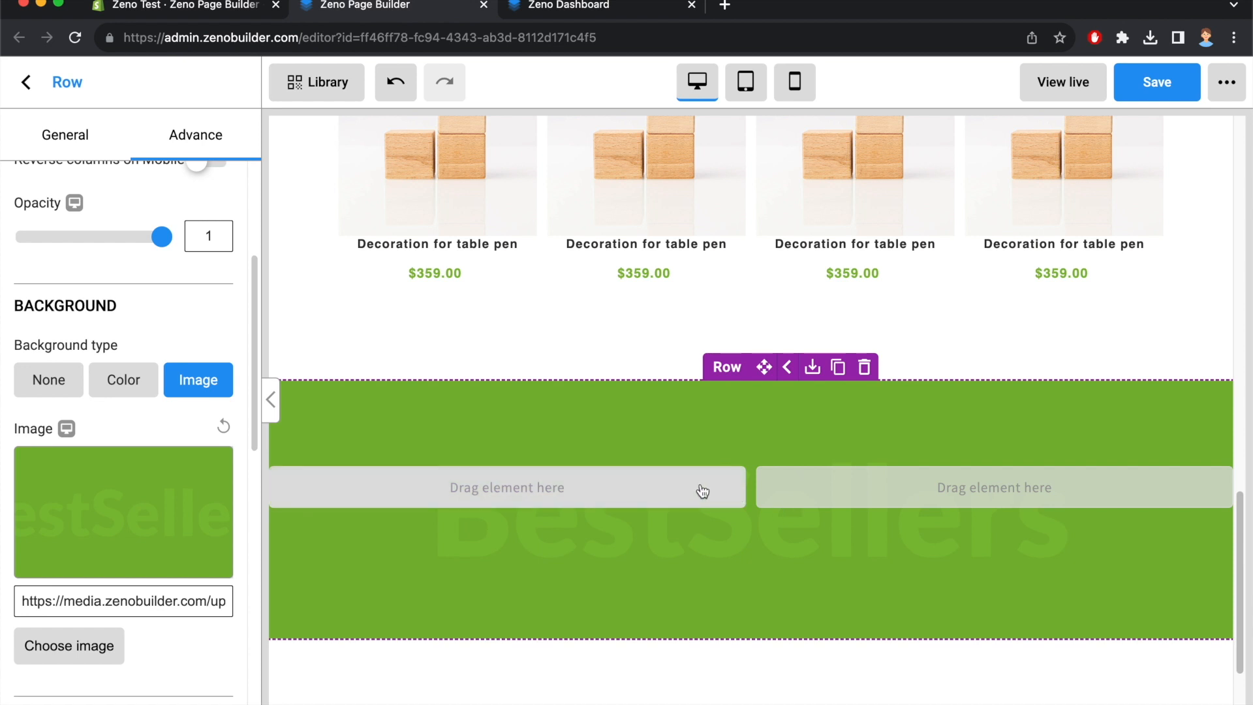
# Change the green row's desktop layout to a single column
pyautogui.scroll(3, 143, 275)
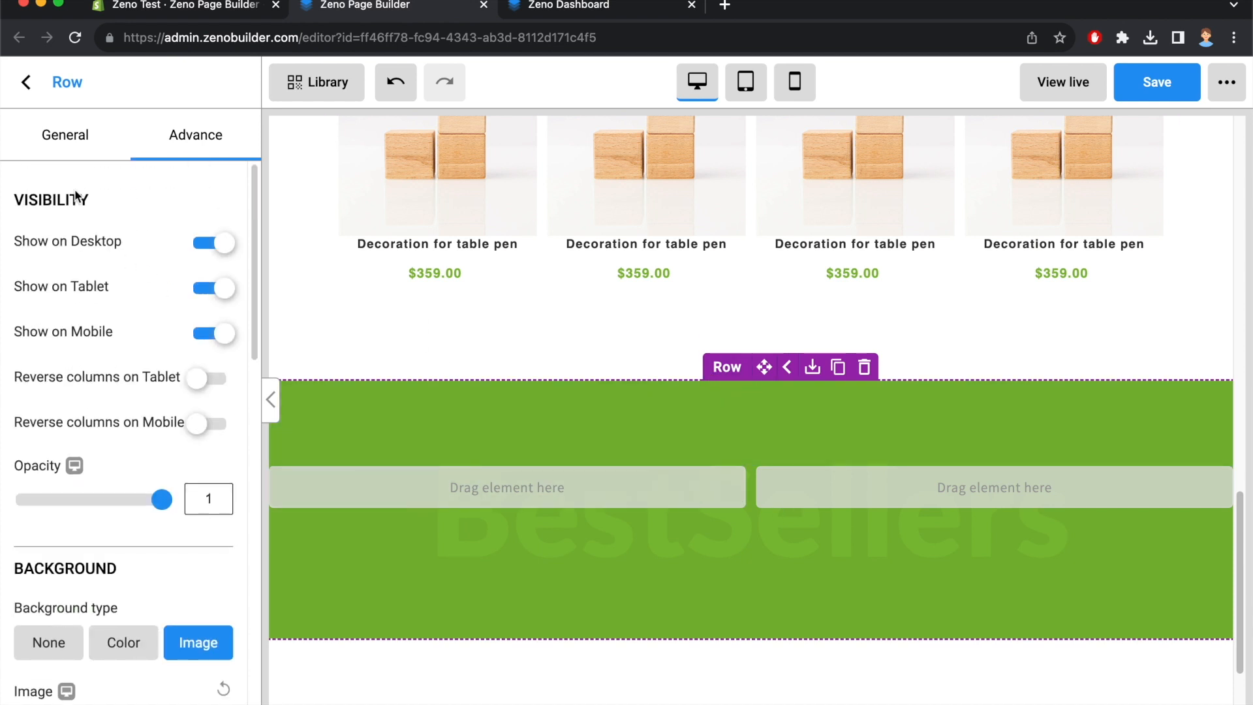
pyautogui.click(66, 139)
pyautogui.click(55, 232)
# Insert a two-column row inside the green row's column and compare it with the template's section
pyautogui.click(28, 83)
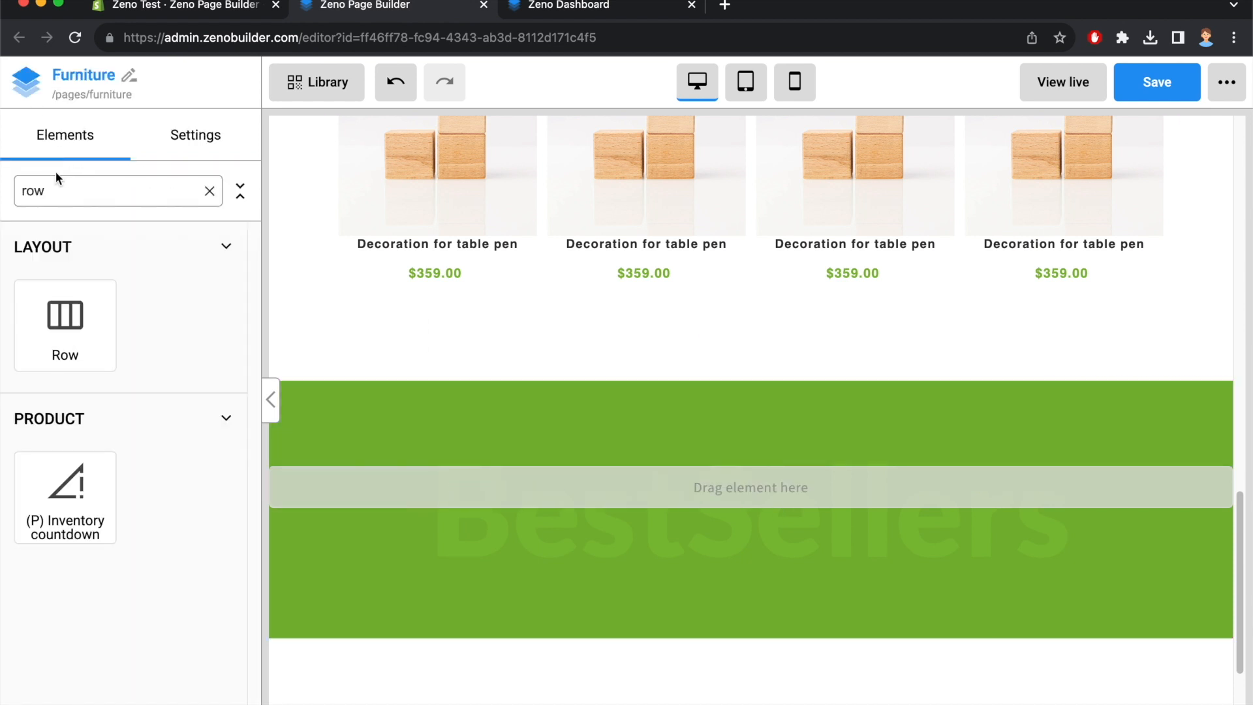
pyautogui.moveTo(65, 327); pyautogui.dragTo(660, 492)
pyautogui.click(566, 8)
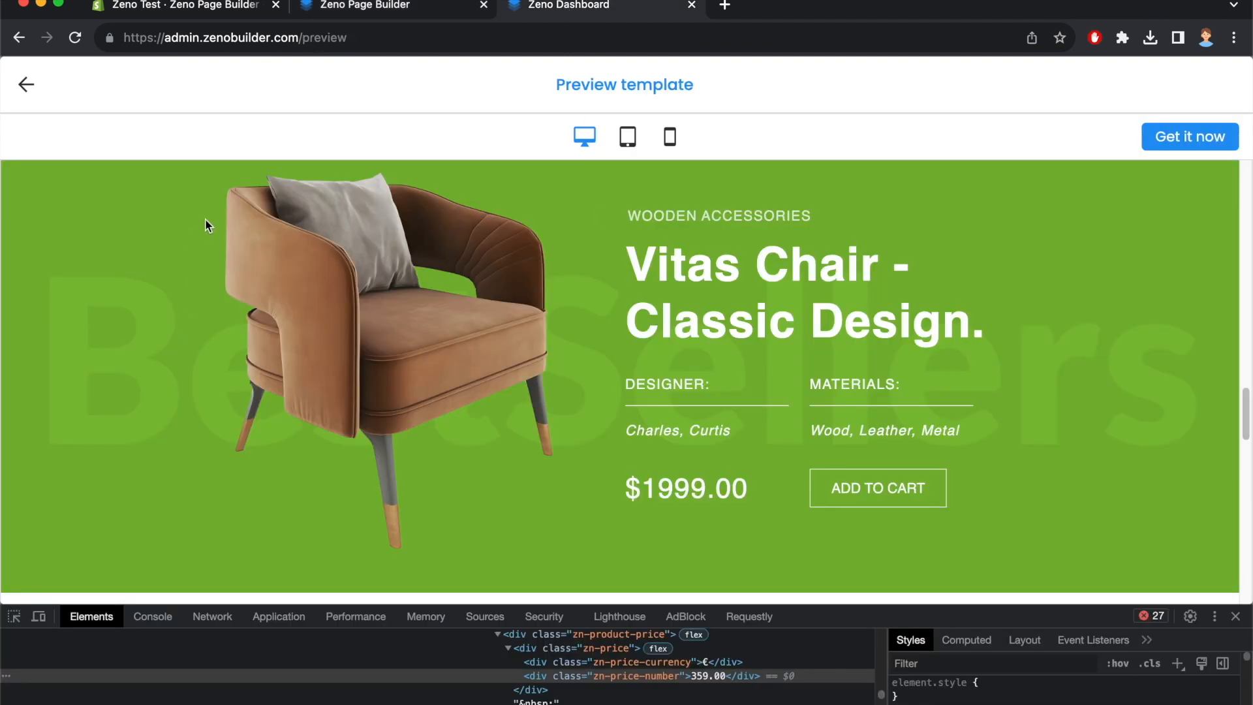
pyautogui.click(441, 7)
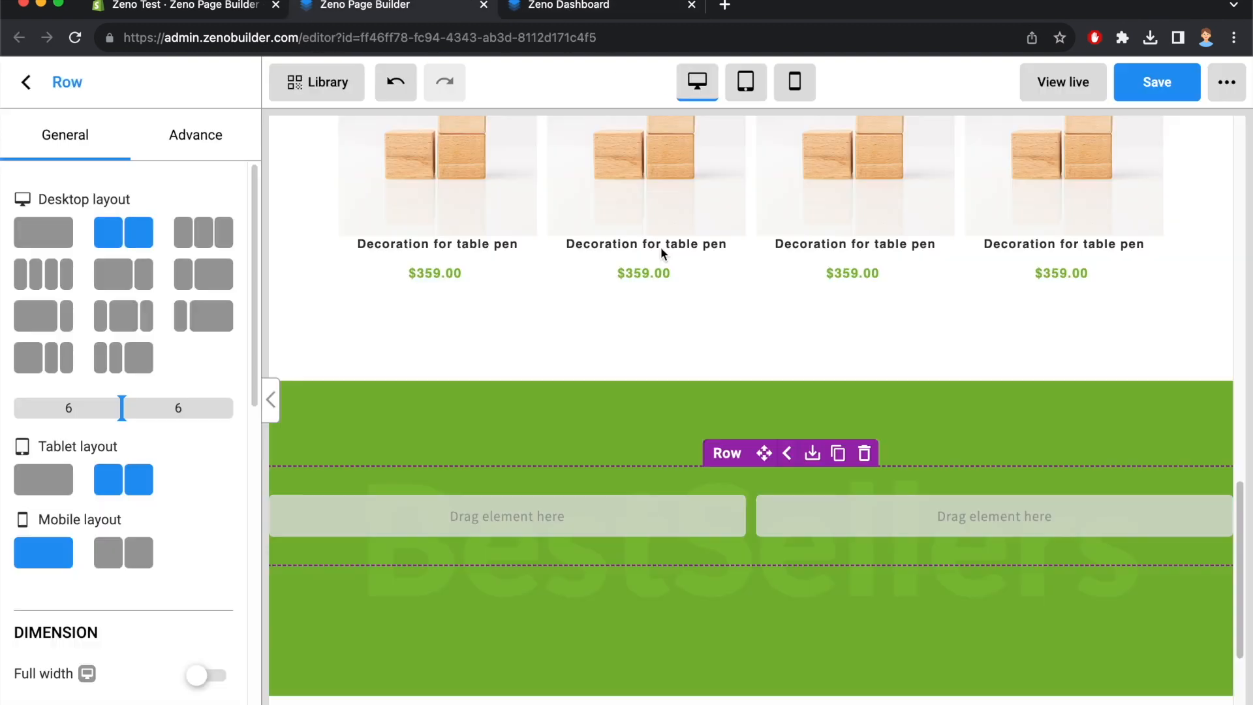
# Set the inner two-column row's left and right spacing to 64 px and check the template's side offsets
pyautogui.scroll(-10, 65, 516)
pyautogui.click(85, 468)
pyautogui.write('64')
pyautogui.click(183, 473)
pyautogui.write('64')
pyautogui.click(545, 9)
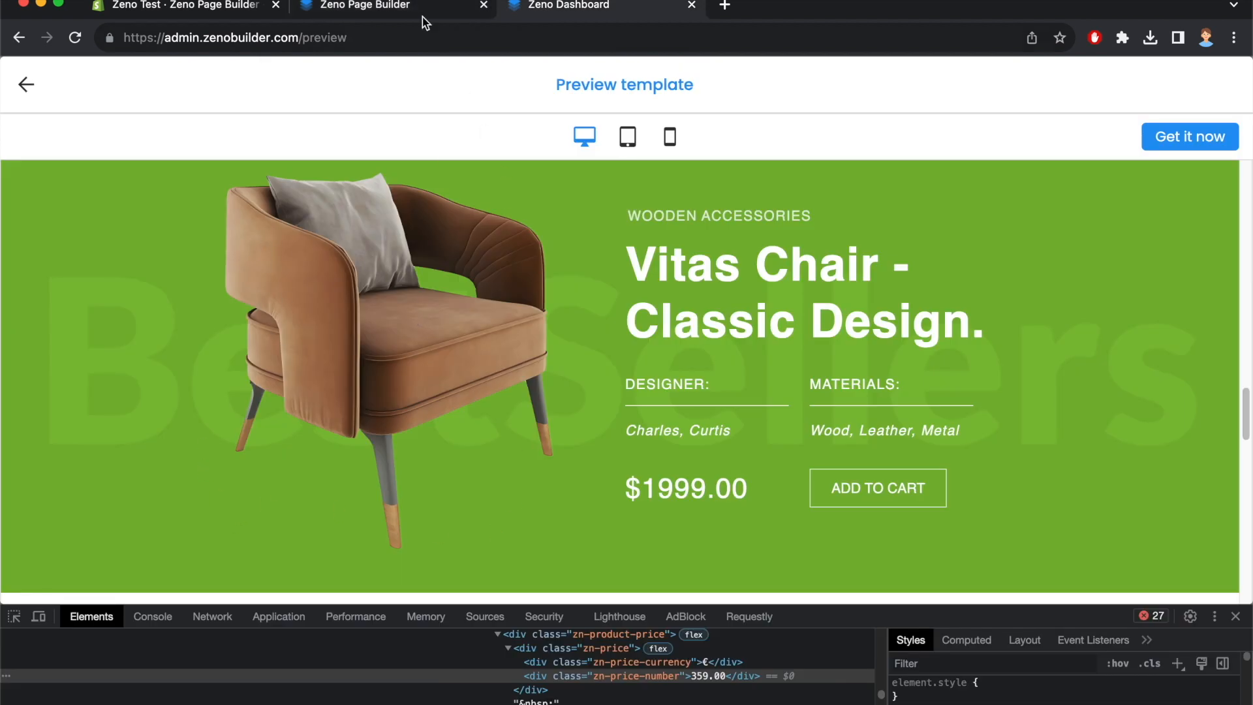
pyautogui.click(424, 18)
# Find the Image element and place it in the first column of the inner row
pyautogui.click(26, 84)
pyautogui.doubleClick(84, 186)
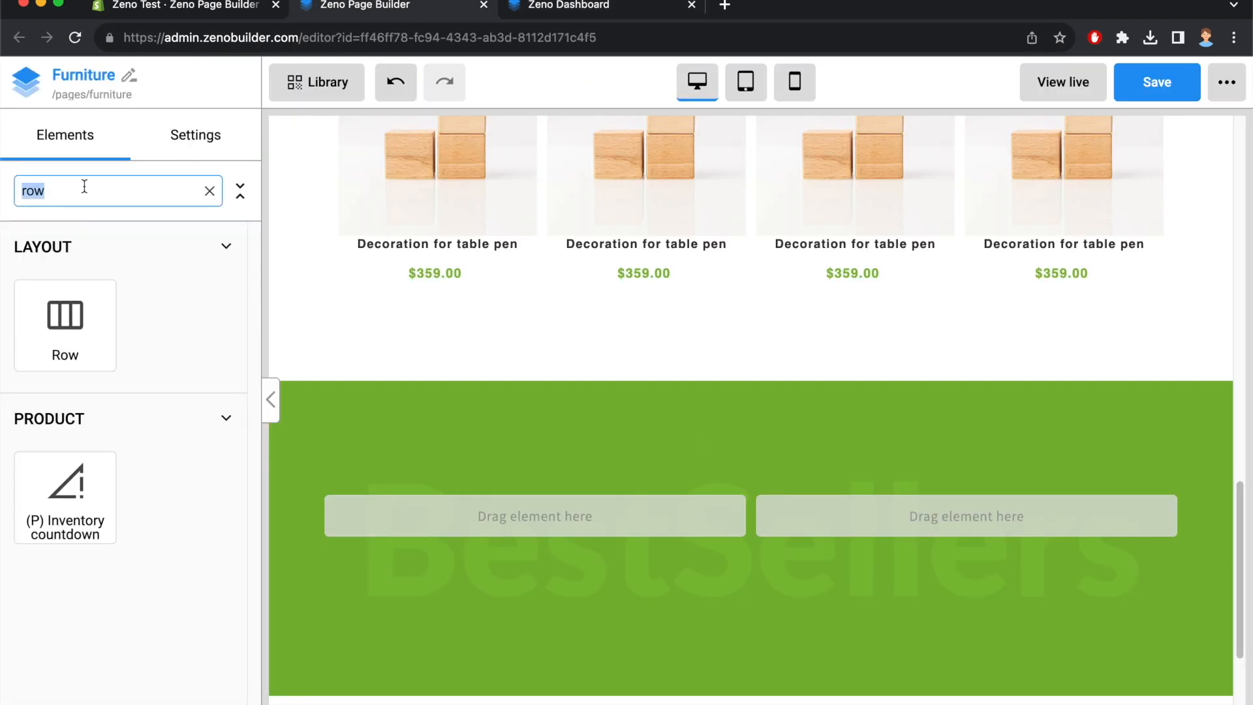
pyautogui.write('image')
pyautogui.moveTo(52, 463); pyautogui.dragTo(503, 515)
# Upload banner.png from the Furniture assets folder uncropped and use it as the picture of the new Image element
pyautogui.click(124, 419)
pyautogui.click(354, 275)
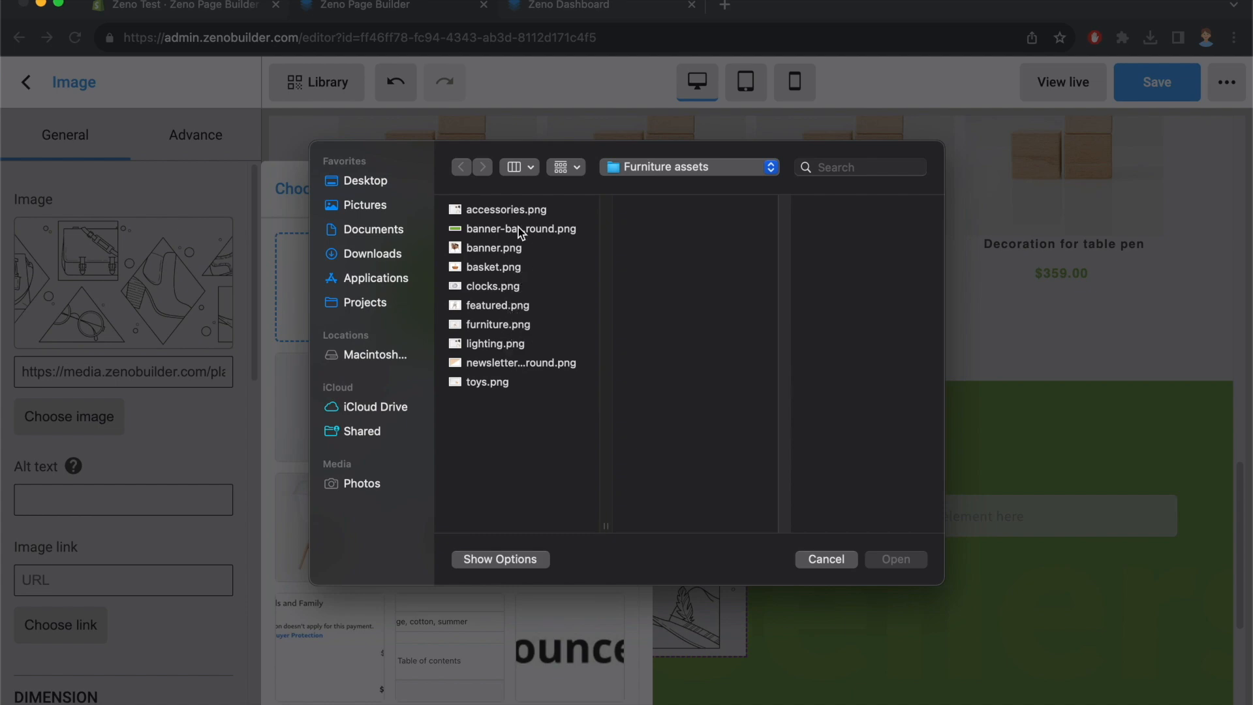
pyautogui.click(494, 248)
pyautogui.click(893, 559)
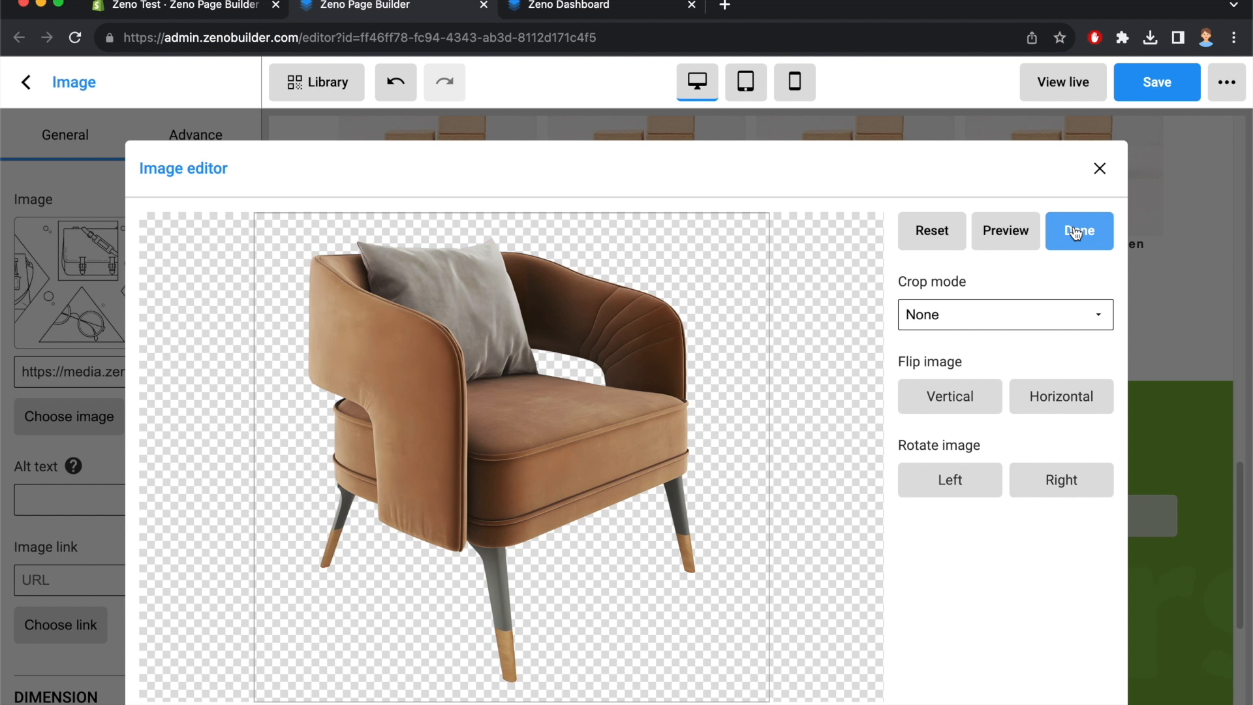
pyautogui.click(1076, 234)
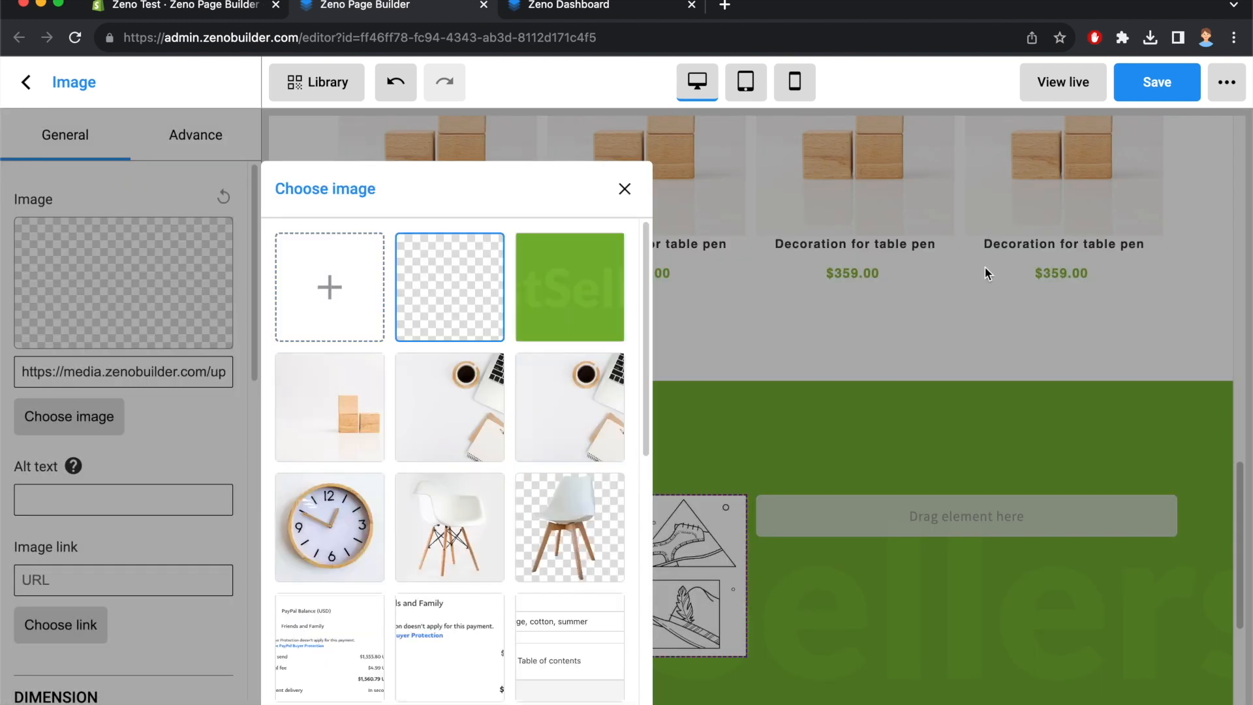
pyautogui.click(625, 189)
pyautogui.scroll(-3, 789, 420)
# Check the small title in the template's Vitas Chair section and place a Heading element in the inner row's second column
pyautogui.click(557, 6)
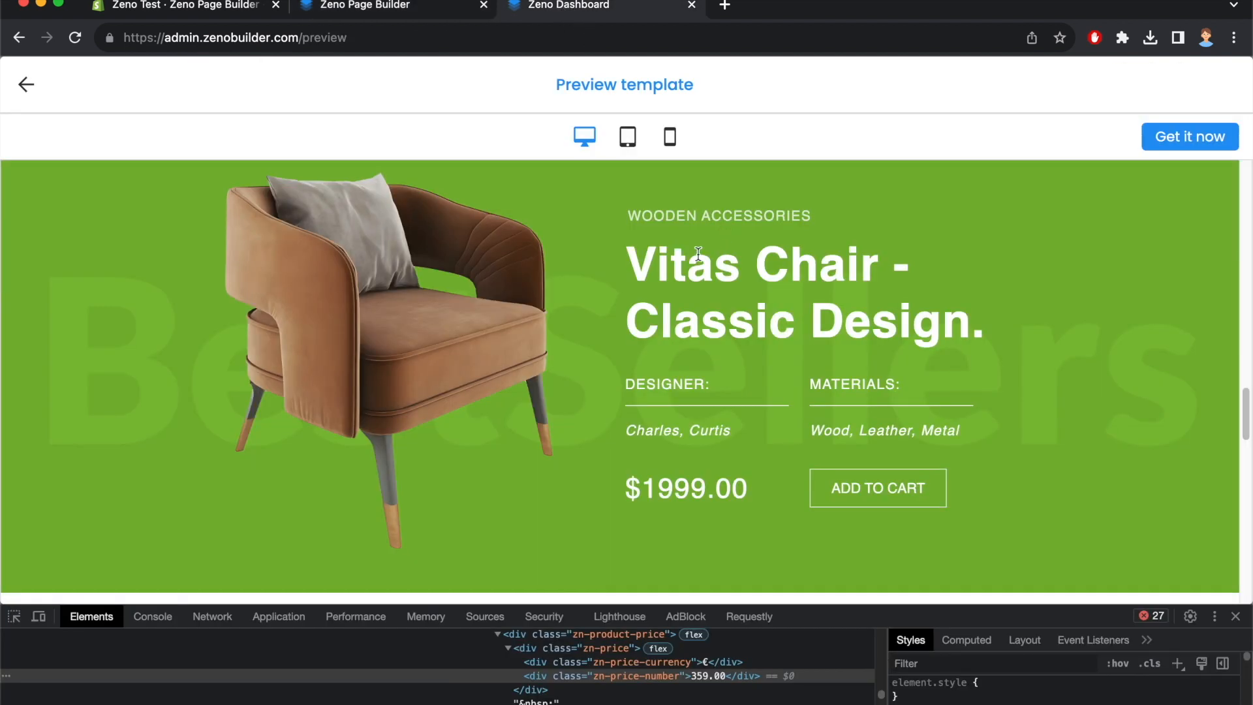
pyautogui.moveTo(626, 220); pyautogui.dragTo(779, 217)
pyautogui.click(712, 216)
pyautogui.click(444, 10)
pyautogui.click(25, 83)
pyautogui.doubleClick(83, 191)
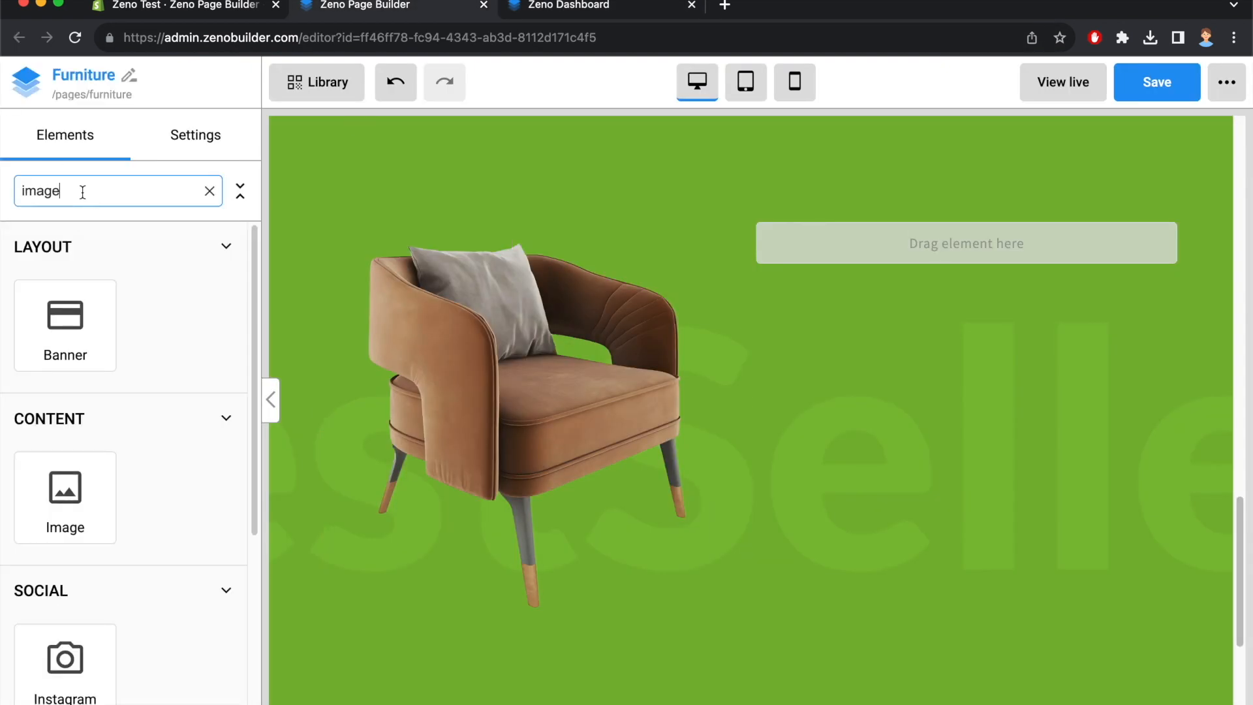
pyautogui.write('head')
pyautogui.moveTo(65, 325); pyautogui.dragTo(931, 249)
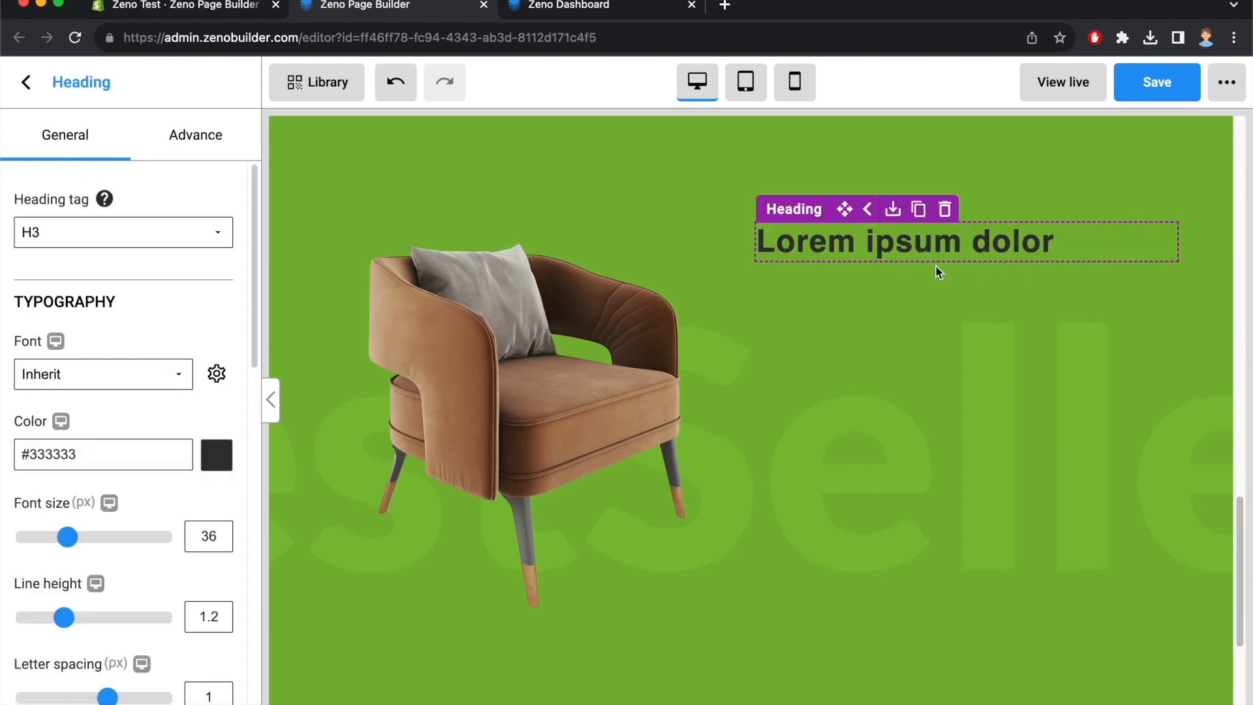
# Replace the new heading's text with "WOODEN ACCESSORIES" copied from the template
pyautogui.click(666, 13)
pyautogui.moveTo(627, 216); pyautogui.dragTo(817, 218)
pyautogui.press('super+c')
pyautogui.click(408, 8)
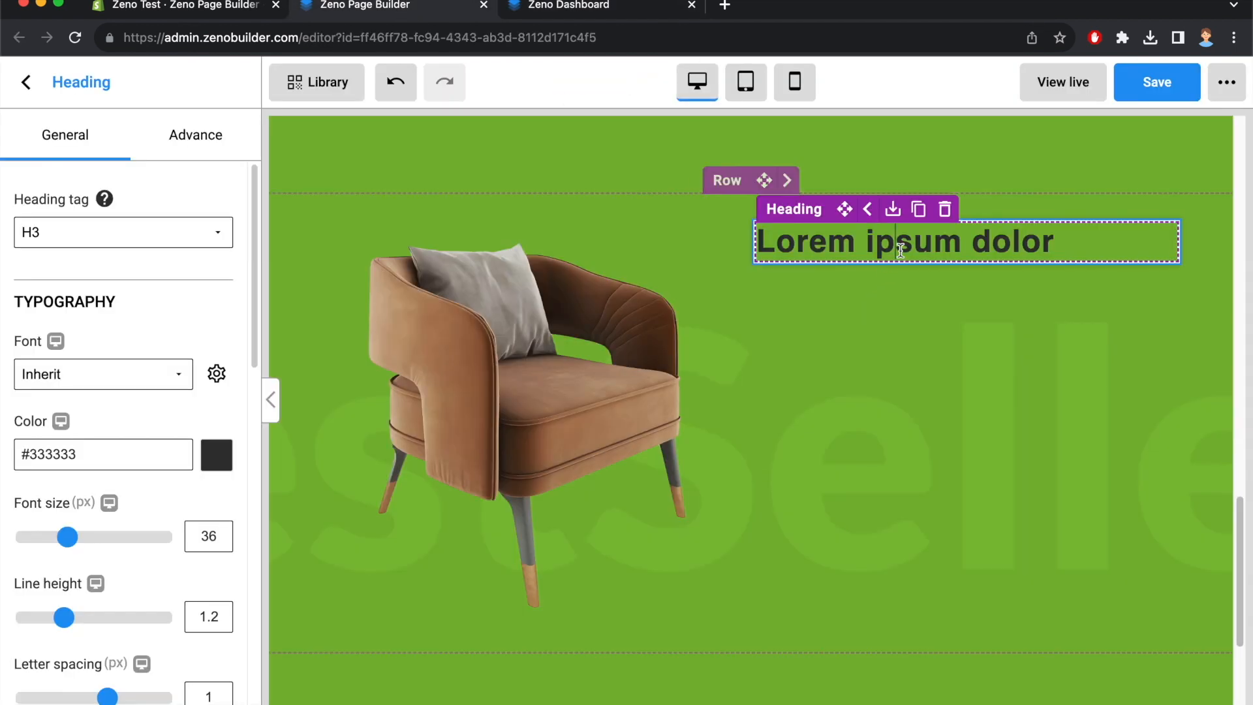
pyautogui.tripleClick(914, 242)
pyautogui.press('super+v')
# Inspect the template's WOODEN ACCESSORIES heading and set the matching heading's font size to 16 px and color to #FFF
pyautogui.click(524, 18)
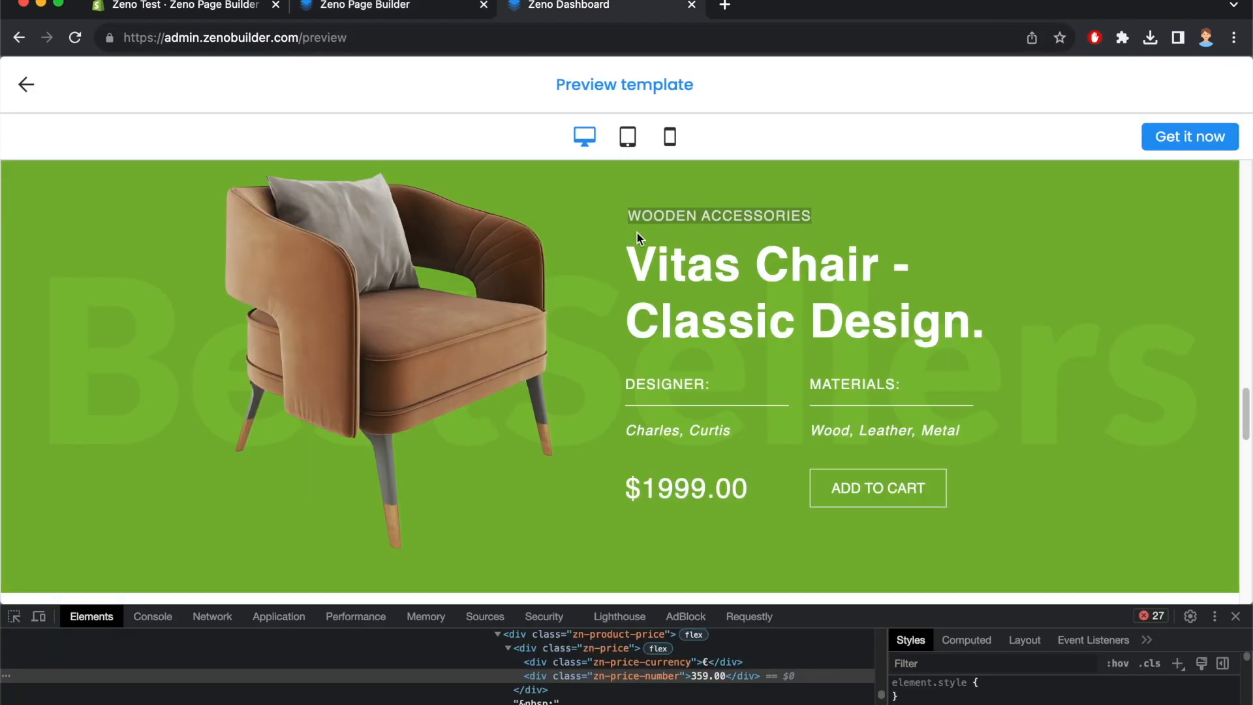
pyautogui.click(13, 617)
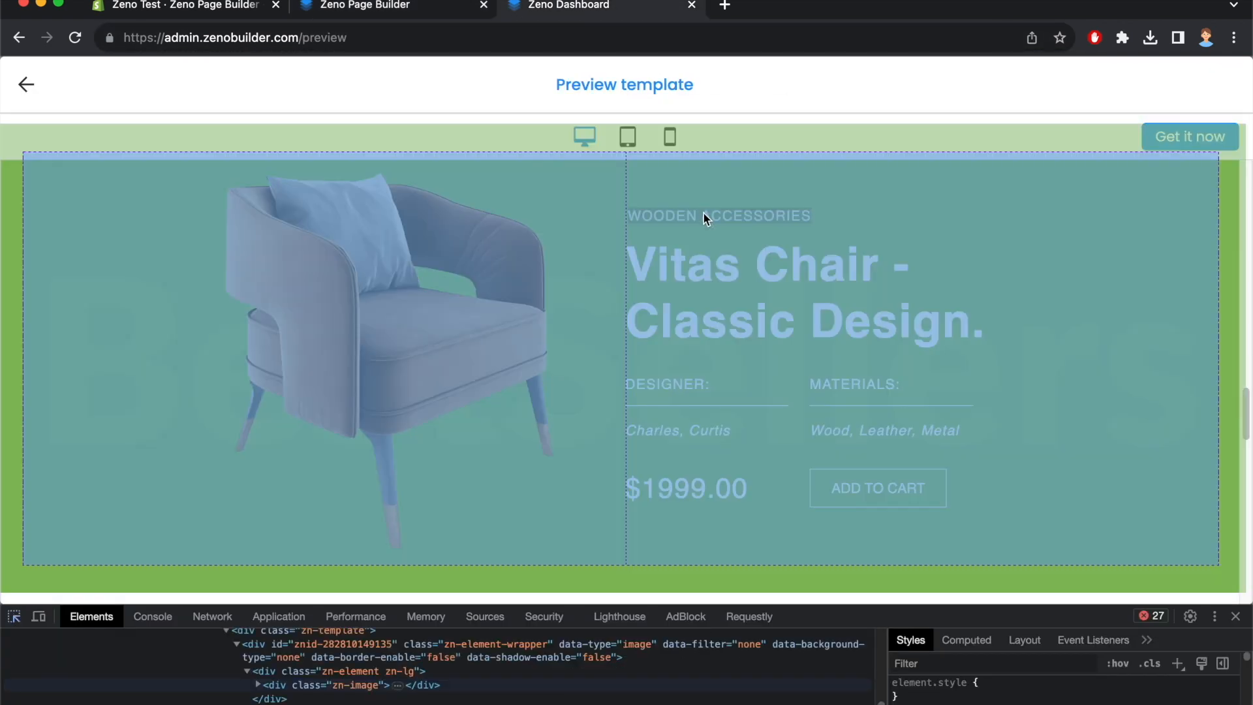
pyautogui.click(699, 218)
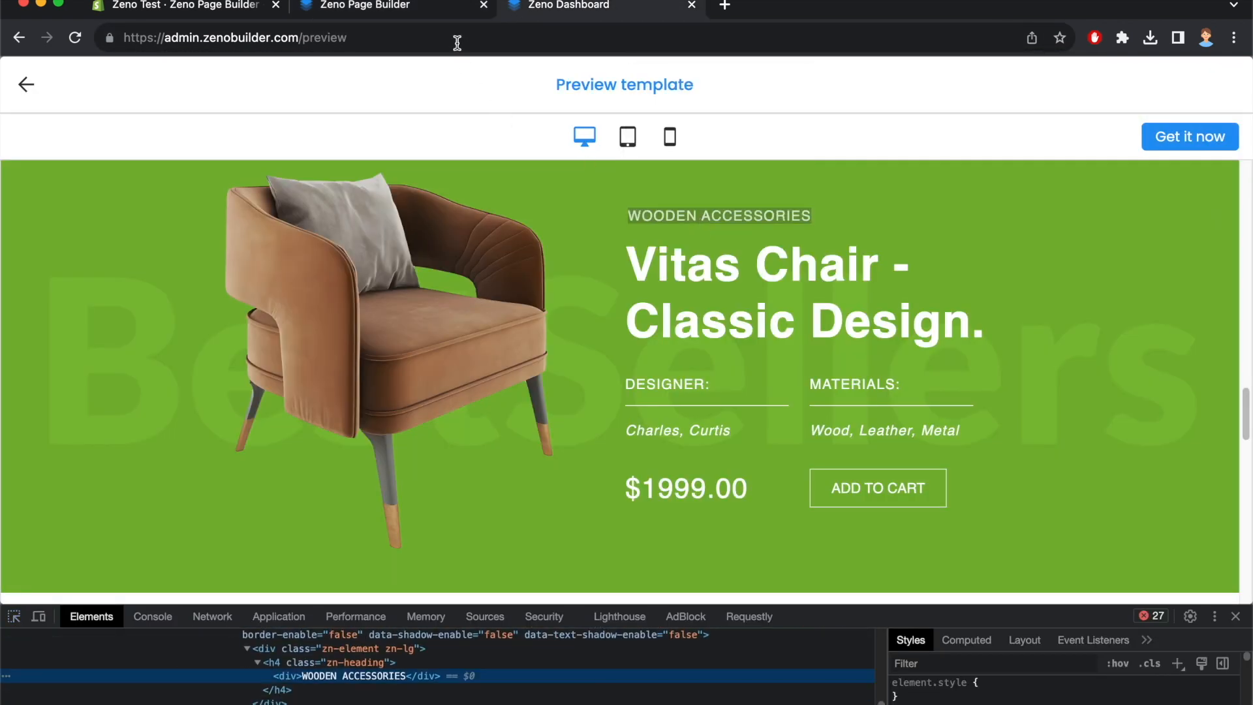
pyautogui.click(442, 8)
pyautogui.doubleClick(209, 543)
pyautogui.write('16')
pyautogui.doubleClick(139, 461)
pyautogui.write('FFF')
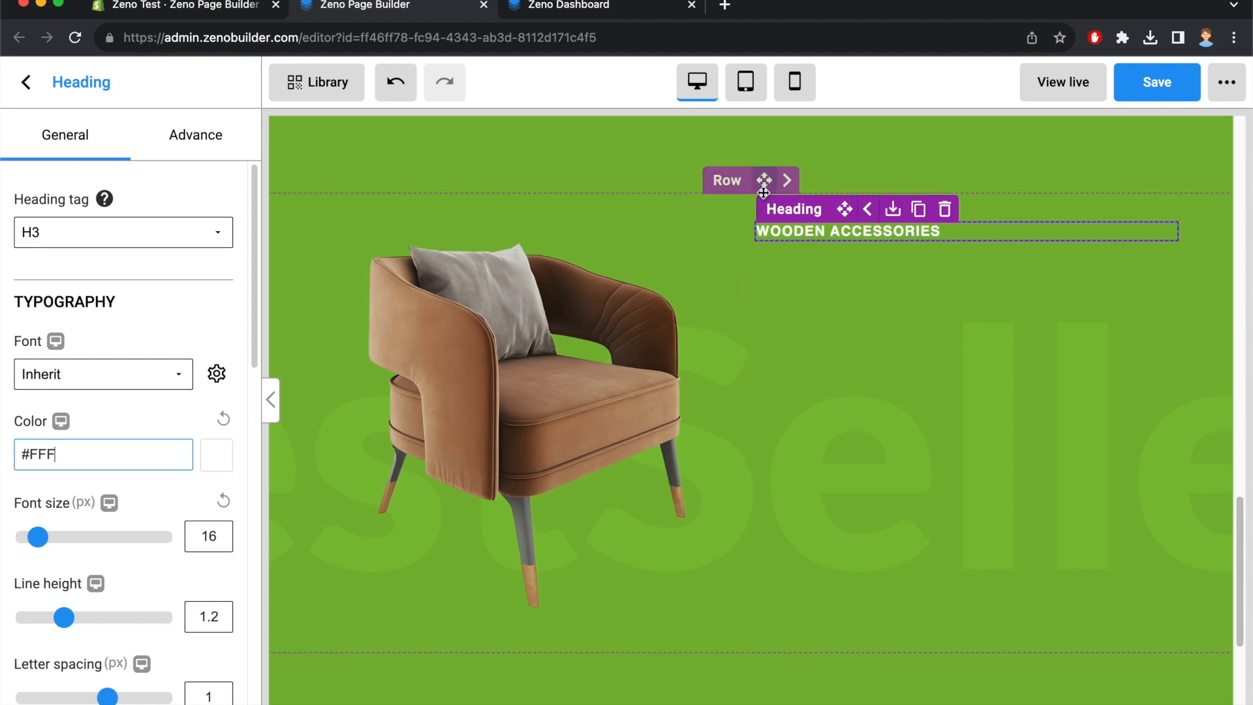
pyautogui.click(541, 13)
pyautogui.click(418, 9)
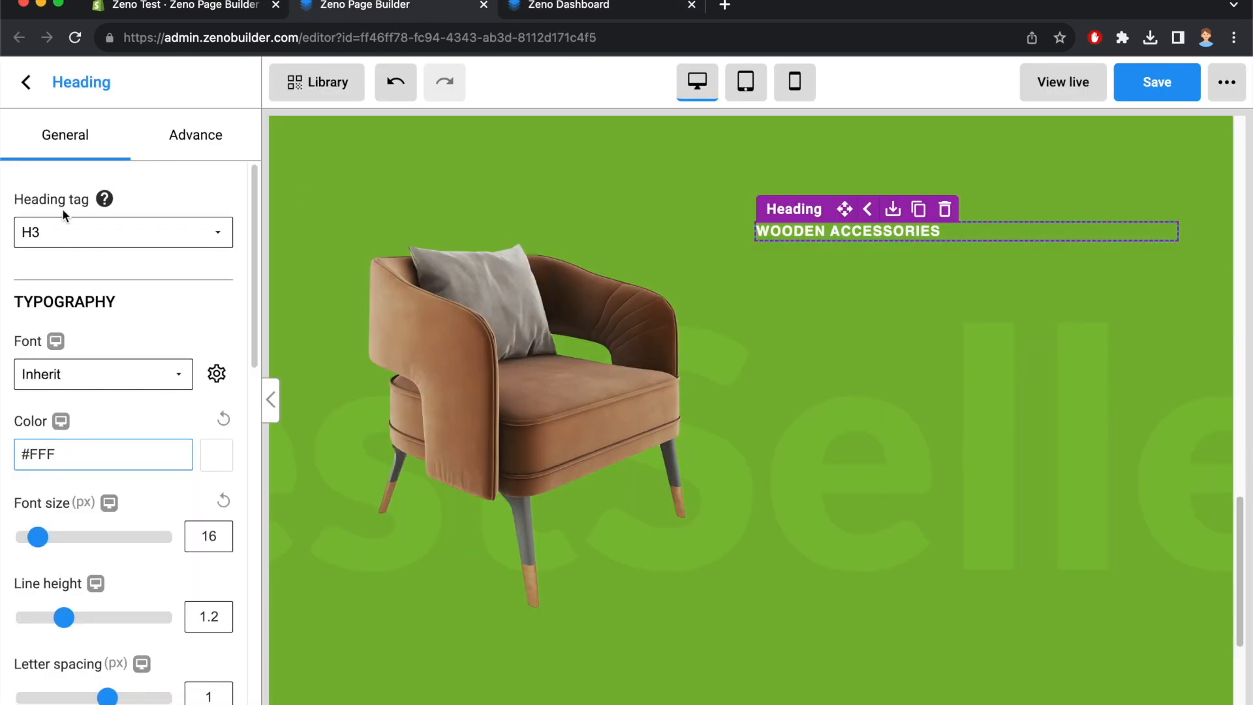
# Place a second Heading element below WOODEN ACCESSORIES and copy the title "Vitas Chair - Classic Design." from the template
pyautogui.click(27, 85)
pyautogui.moveTo(92, 290); pyautogui.dragTo(881, 239)
pyautogui.click(627, 6)
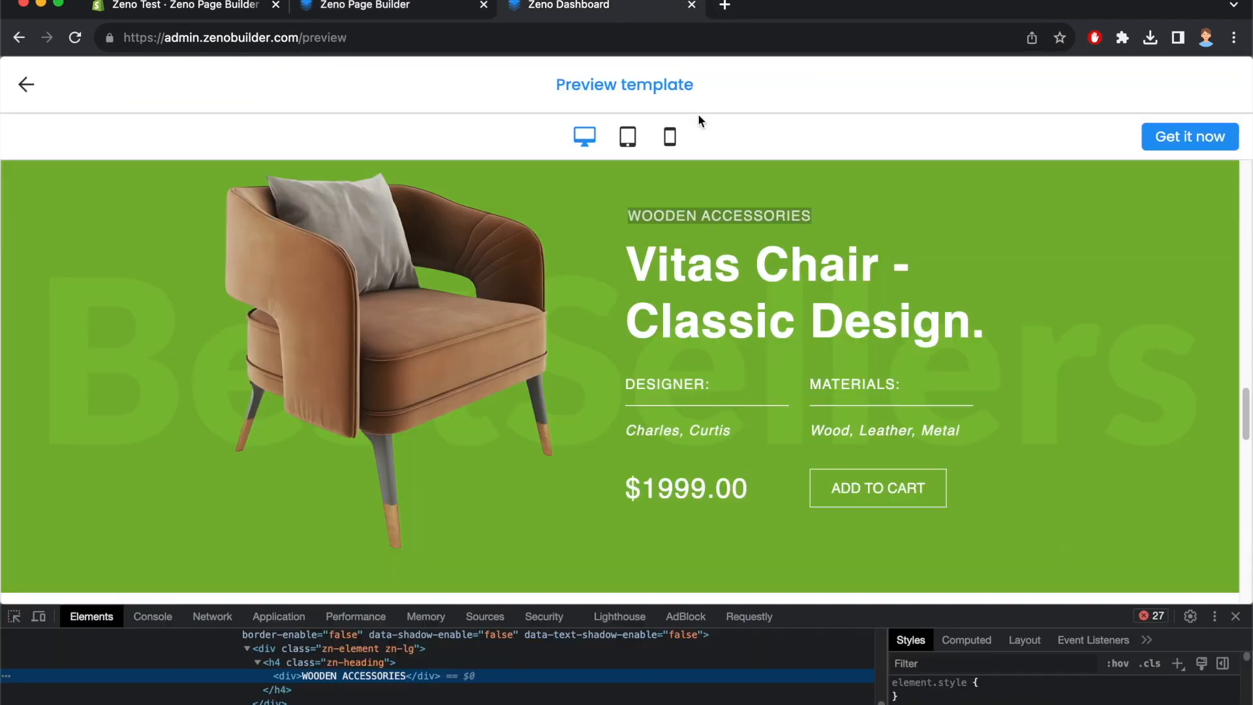
pyautogui.moveTo(629, 264); pyautogui.dragTo(1062, 373)
pyautogui.hotkey('ctrl', 'c')
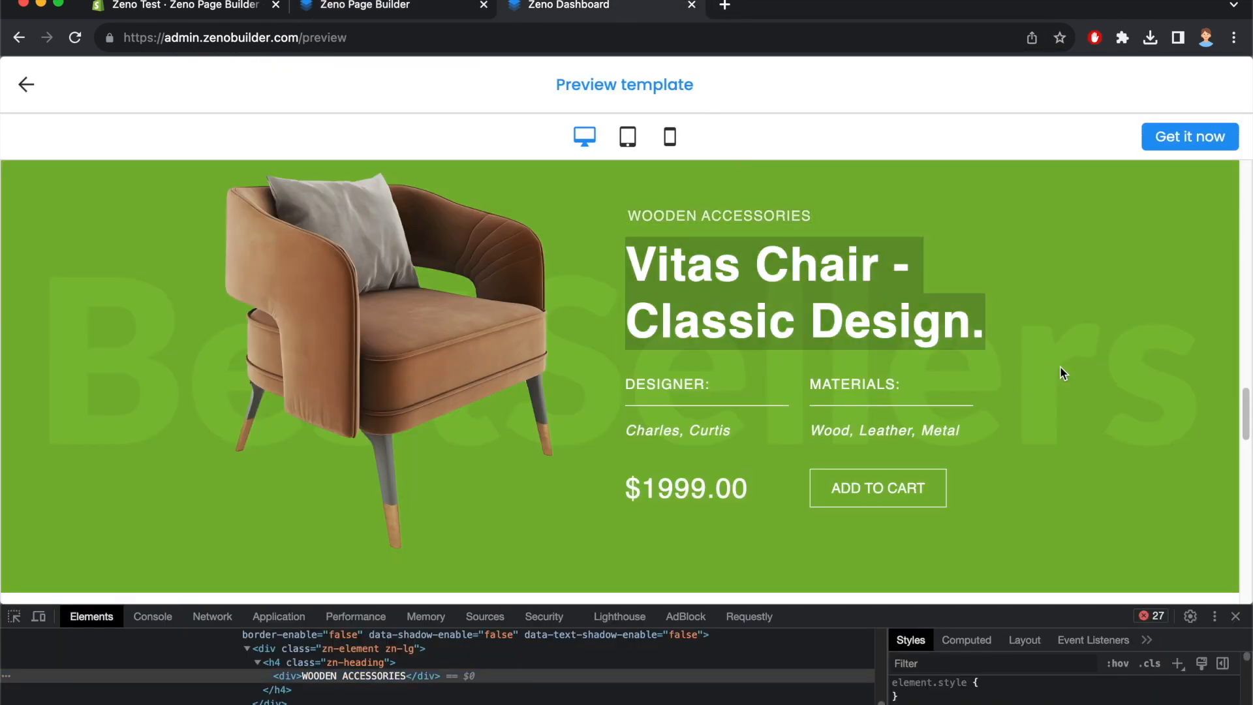
# Replace the second heading's placeholder text with "Vitas Chair - Classic Design." and set its color to #FFF
pyautogui.click(460, 18)
pyautogui.click(816, 259)
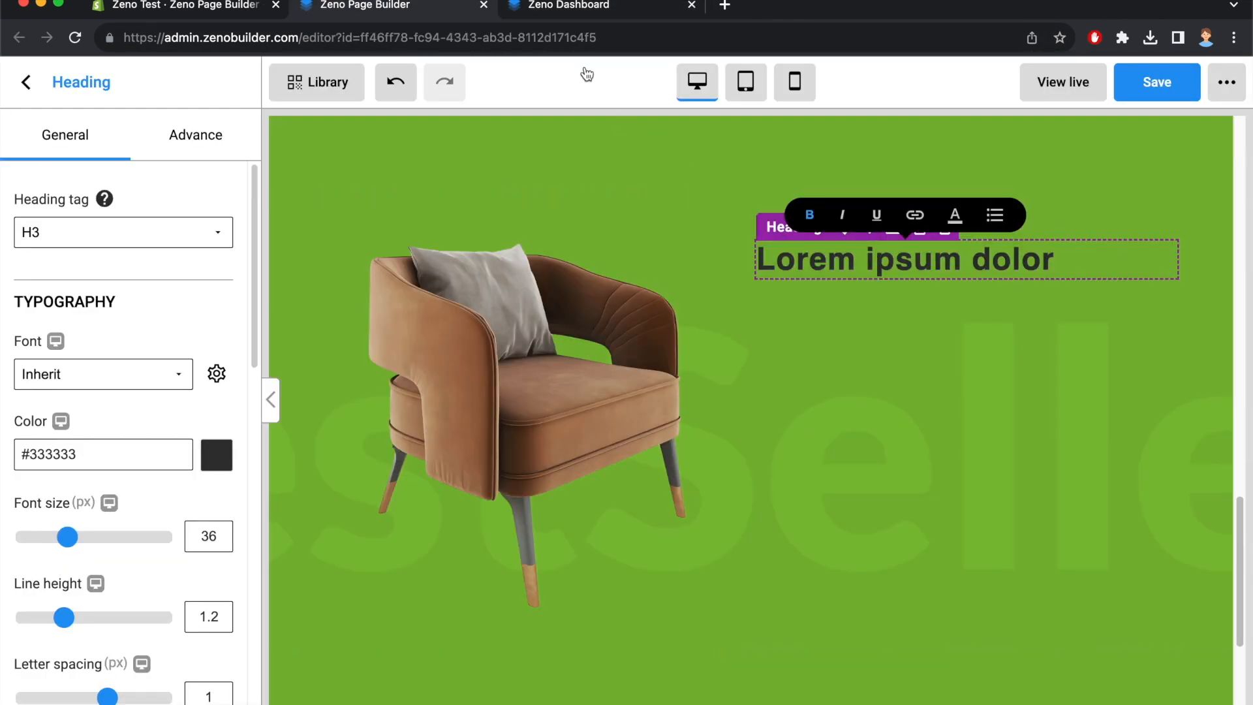
pyautogui.hotkey('ctrl', 'a')
pyautogui.hotkey('ctrl', 'v')
pyautogui.doubleClick(69, 454)
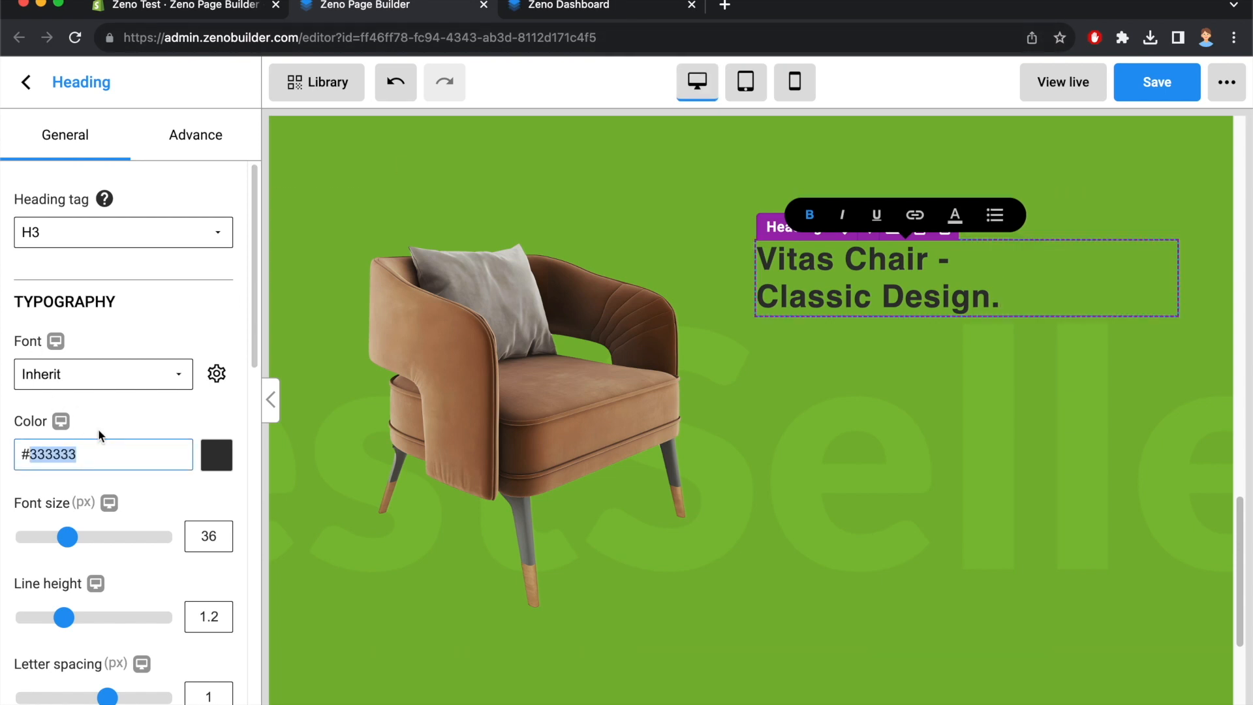
pyautogui.write('FFF')
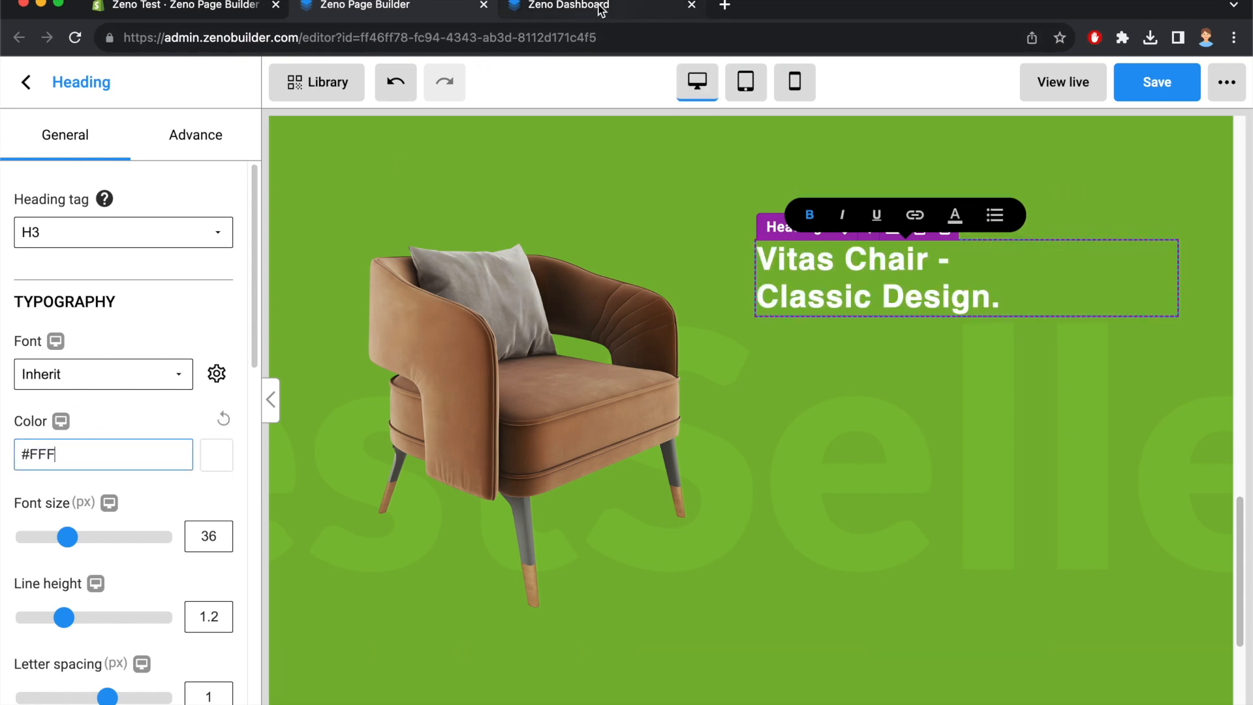
# Inspect the template's Vitas Chair title and set the matching heading's font size to 54 px
pyautogui.click(601, 7)
pyautogui.click(14, 617)
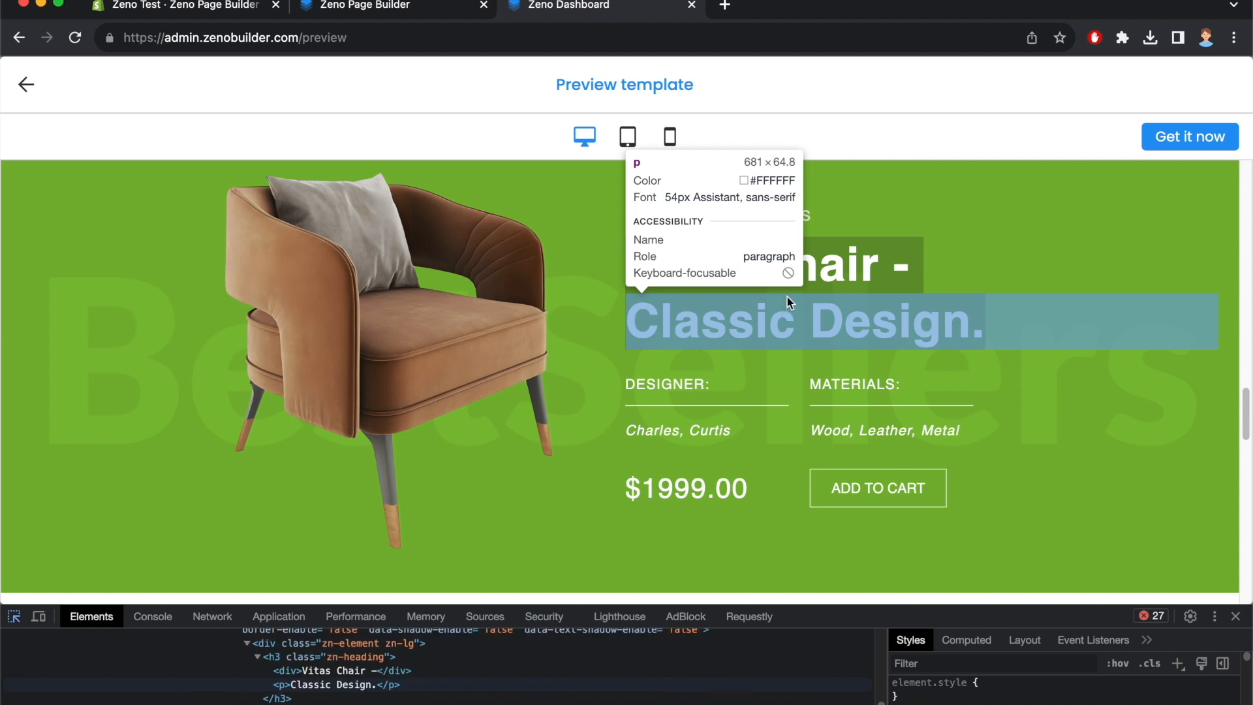
pyautogui.click(787, 296)
pyautogui.click(444, 8)
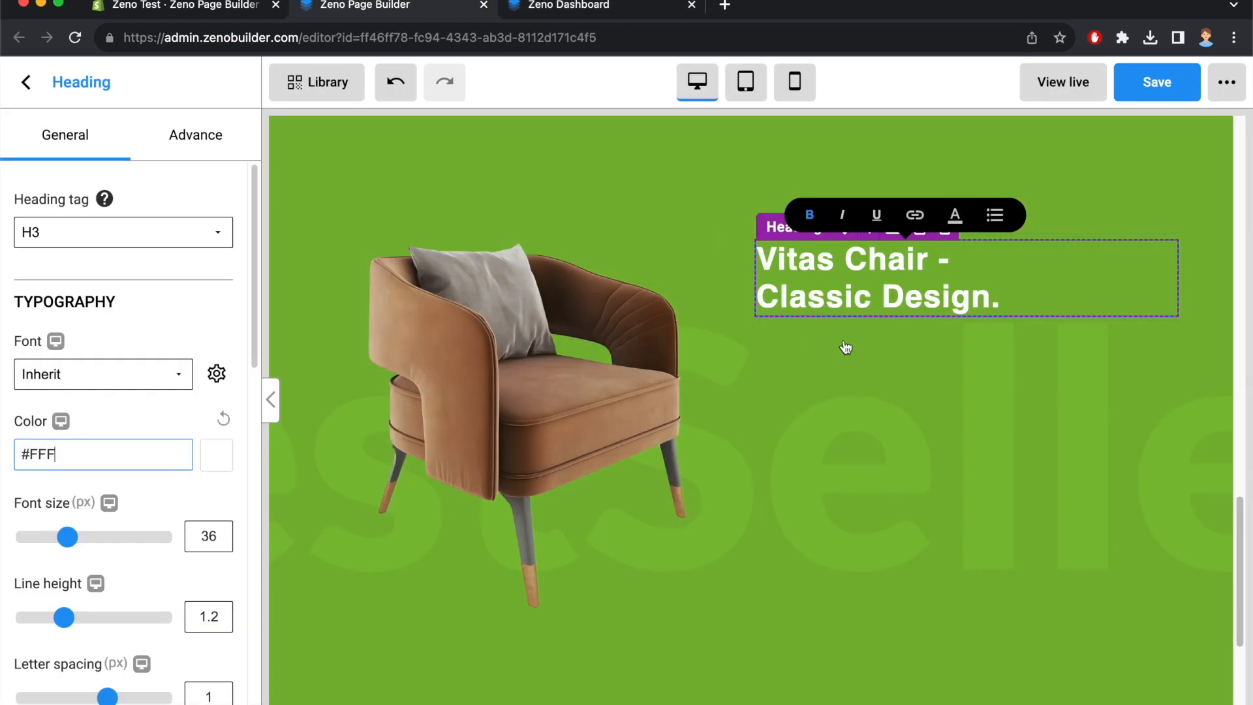
pyautogui.doubleClick(209, 536)
pyautogui.write('54')
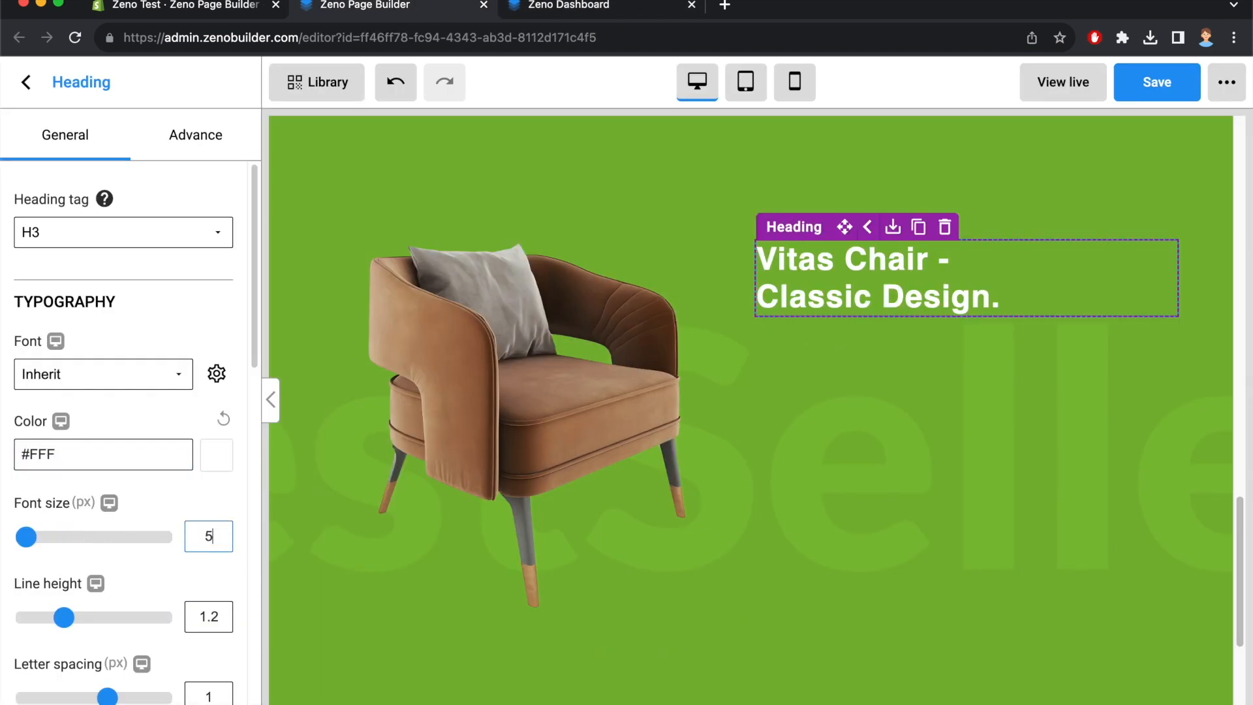
pyautogui.click(961, 537)
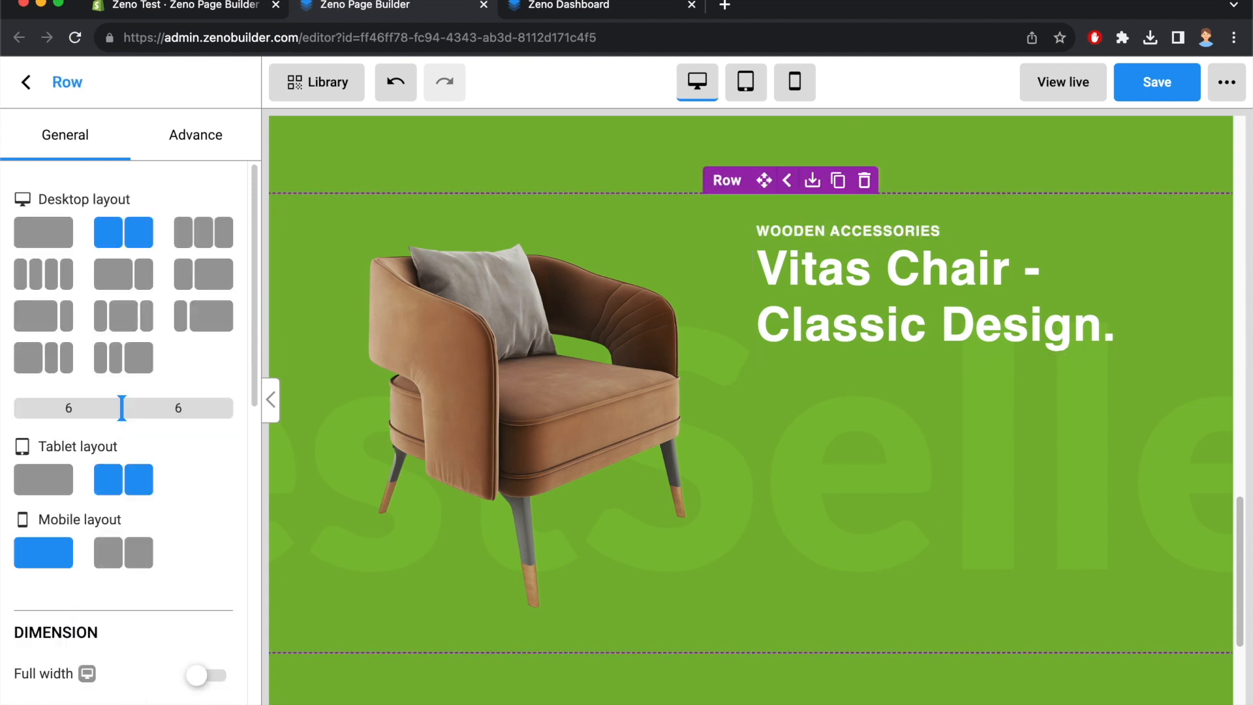
# Check the template's layout under the title and place a two-column Row element below the "Vitas Chair - Classic Design." heading
pyautogui.click(647, 7)
pyautogui.scroll(-1, 683, 385)
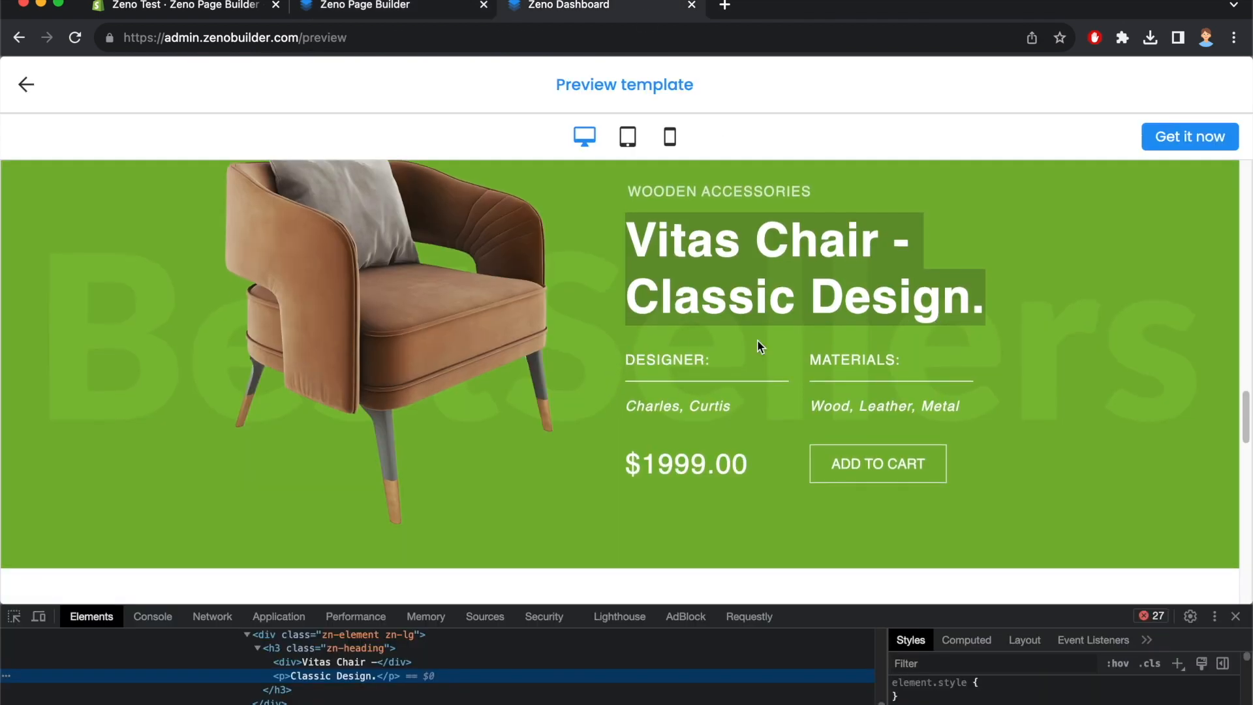
pyautogui.click(353, 8)
pyautogui.click(29, 91)
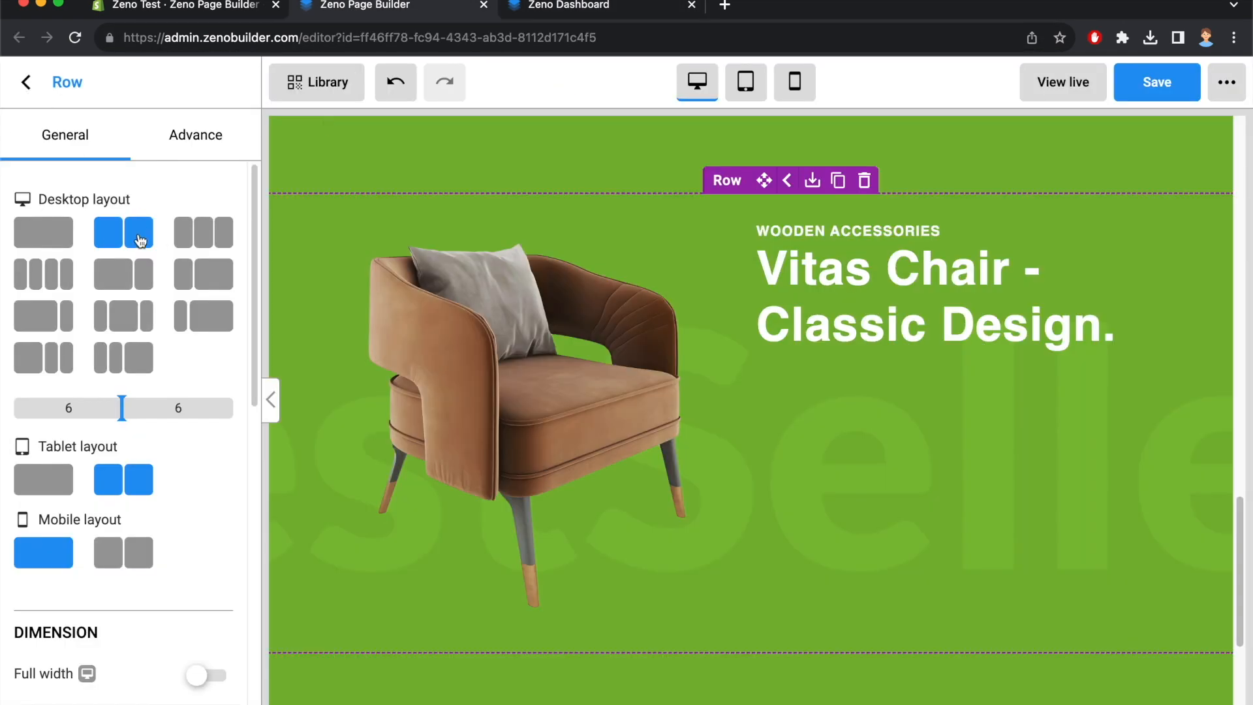
pyautogui.doubleClick(95, 197)
pyautogui.write('row')
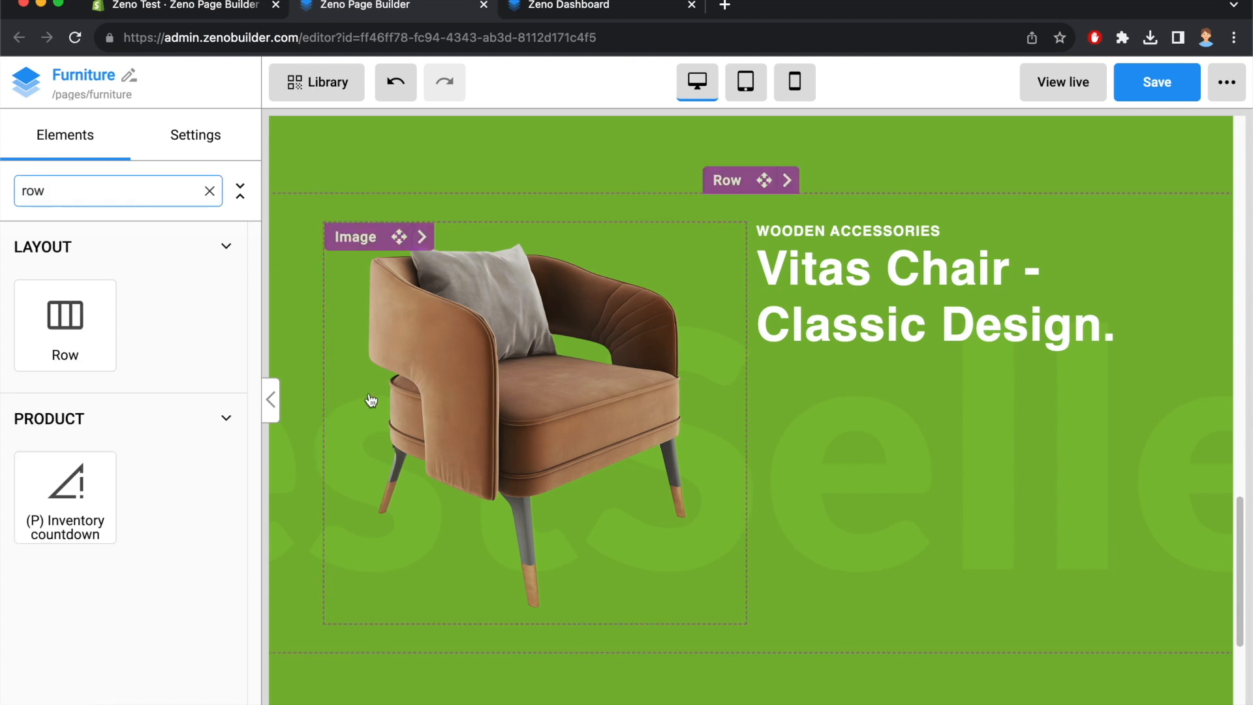
pyautogui.moveTo(62, 315); pyautogui.dragTo(938, 369)
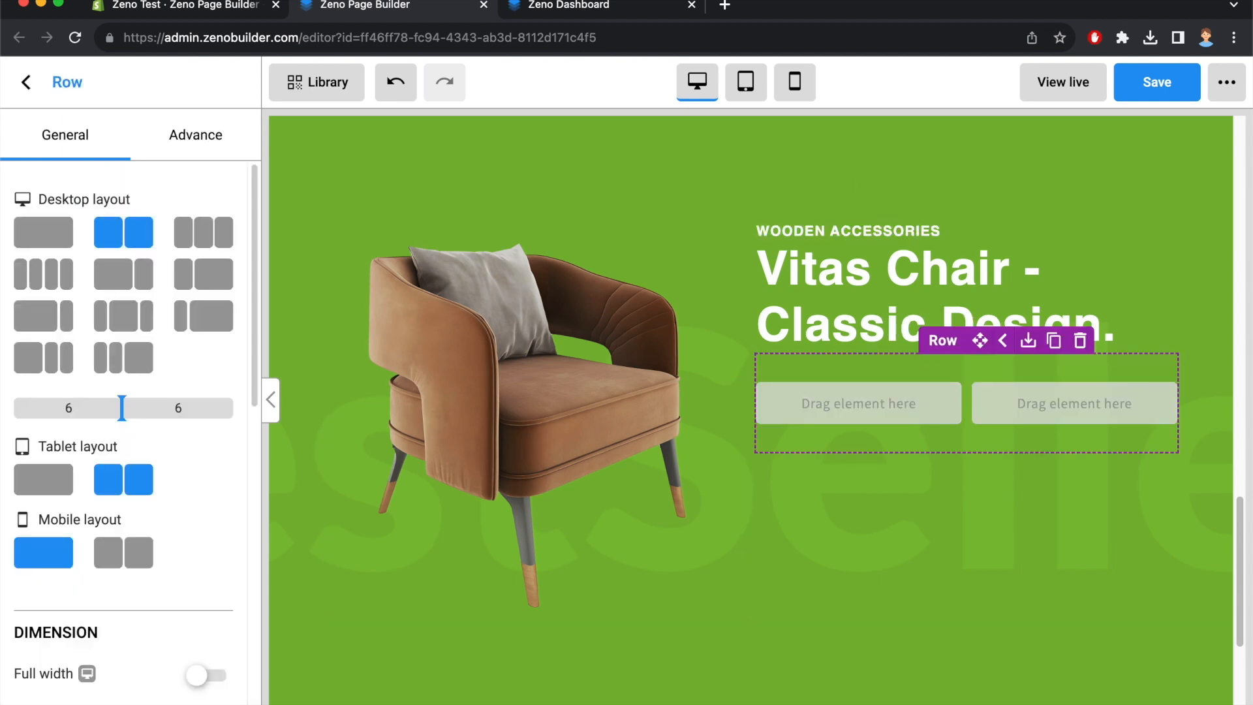
# Copy "DESIGNER:" from the template and place a Heading element in the first column of the new row
pyautogui.click(568, 7)
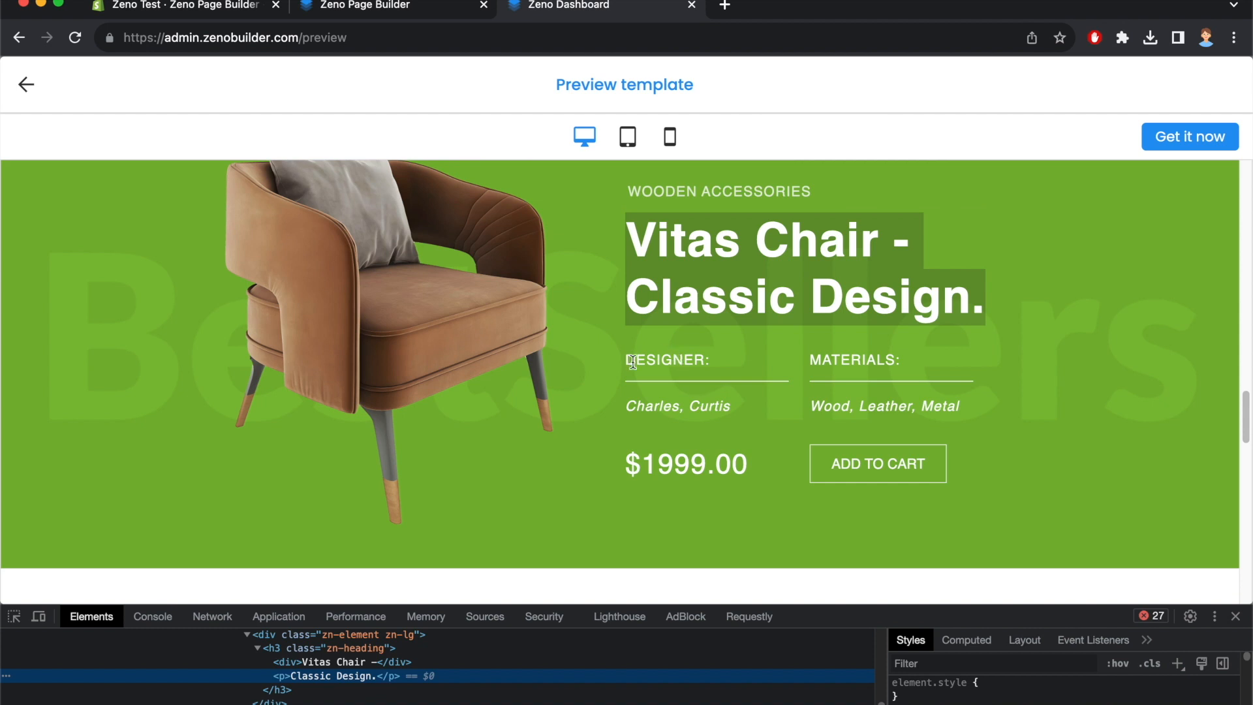
pyautogui.moveTo(632, 362); pyautogui.dragTo(710, 363)
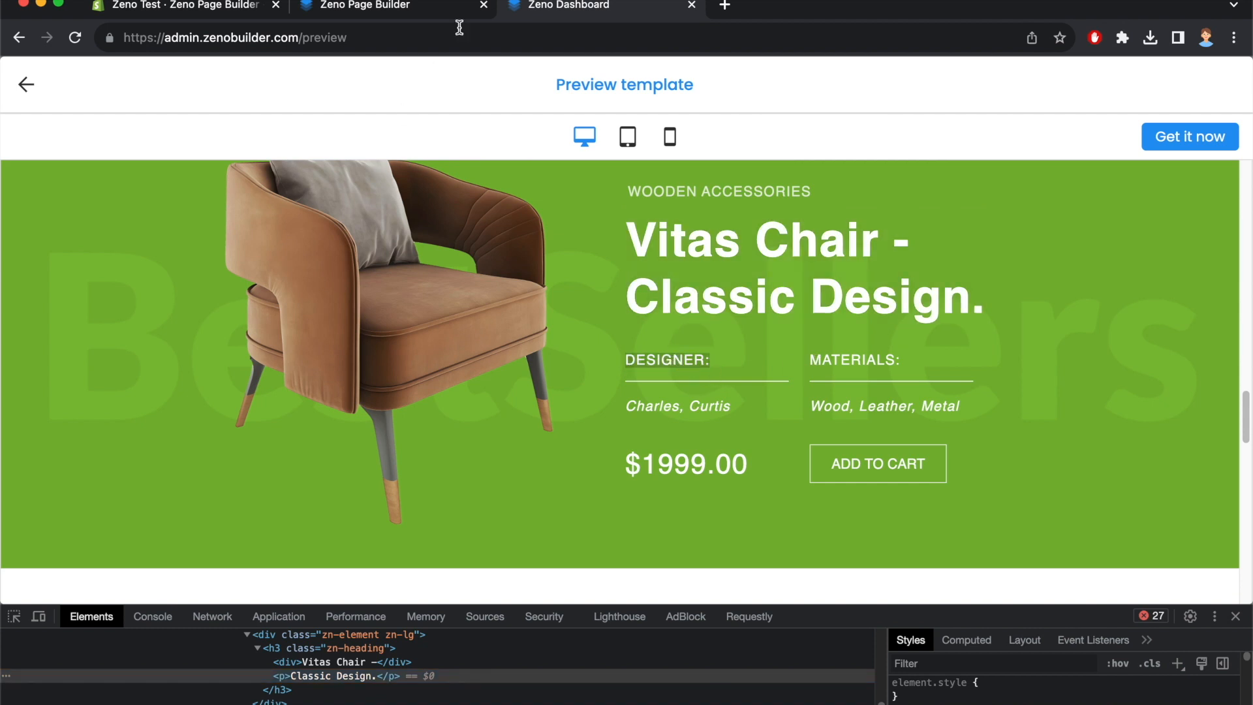
pyautogui.click(382, 6)
pyautogui.click(36, 79)
pyautogui.doubleClick(112, 183)
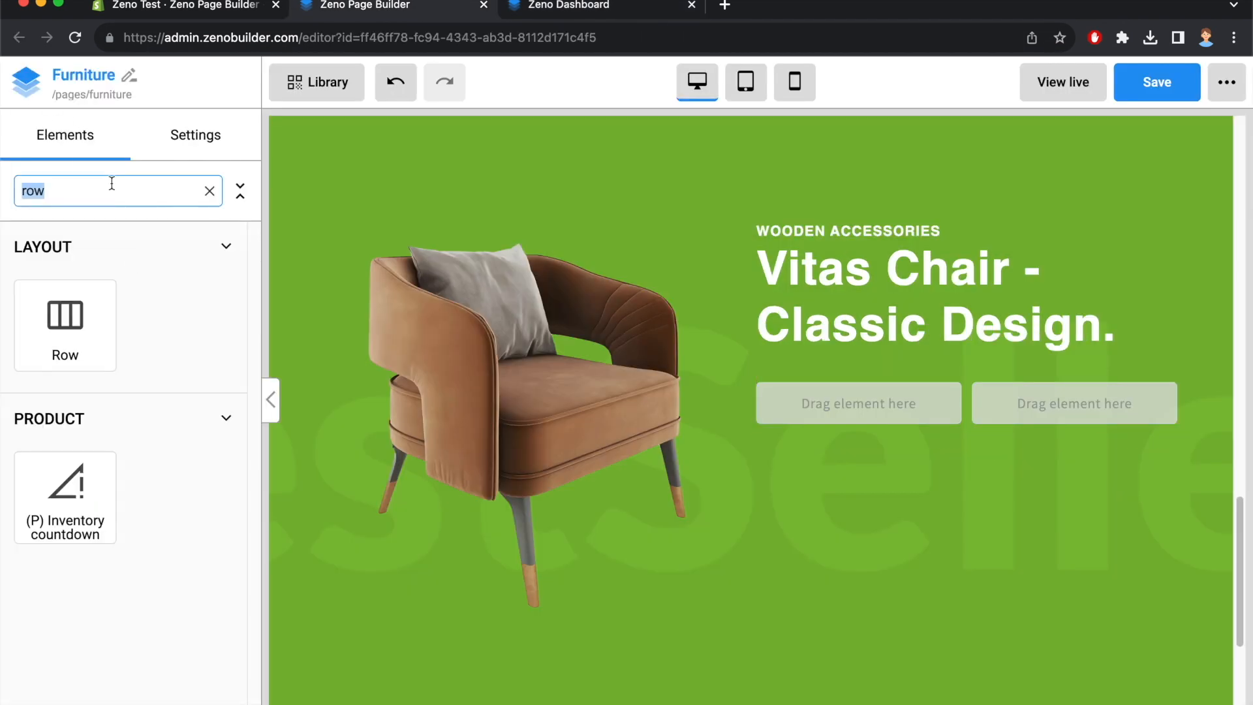
pyautogui.write('head')
pyautogui.moveTo(64, 319); pyautogui.dragTo(849, 402)
# Replace the new heading's placeholder text with "DESIGNER:" and set its color to #FFF
pyautogui.click(626, 7)
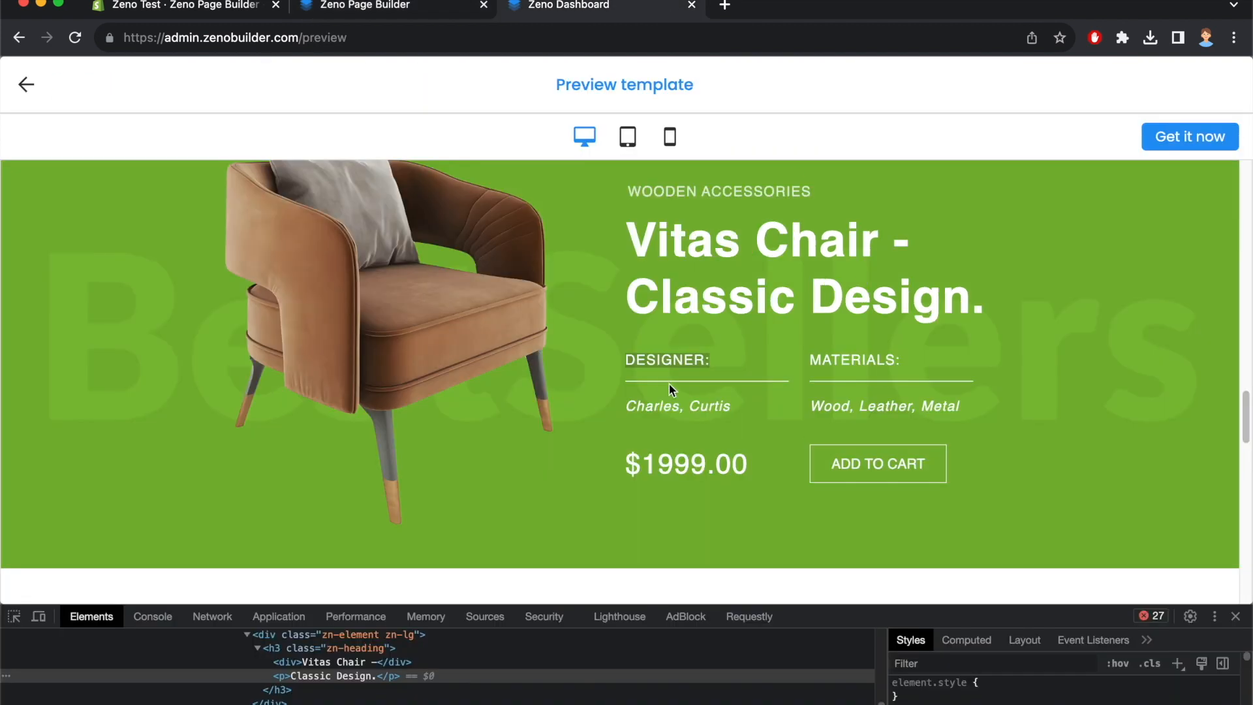
pyautogui.click(430, 7)
pyautogui.tripleClick(807, 406)
pyautogui.write('DESIGNER:')
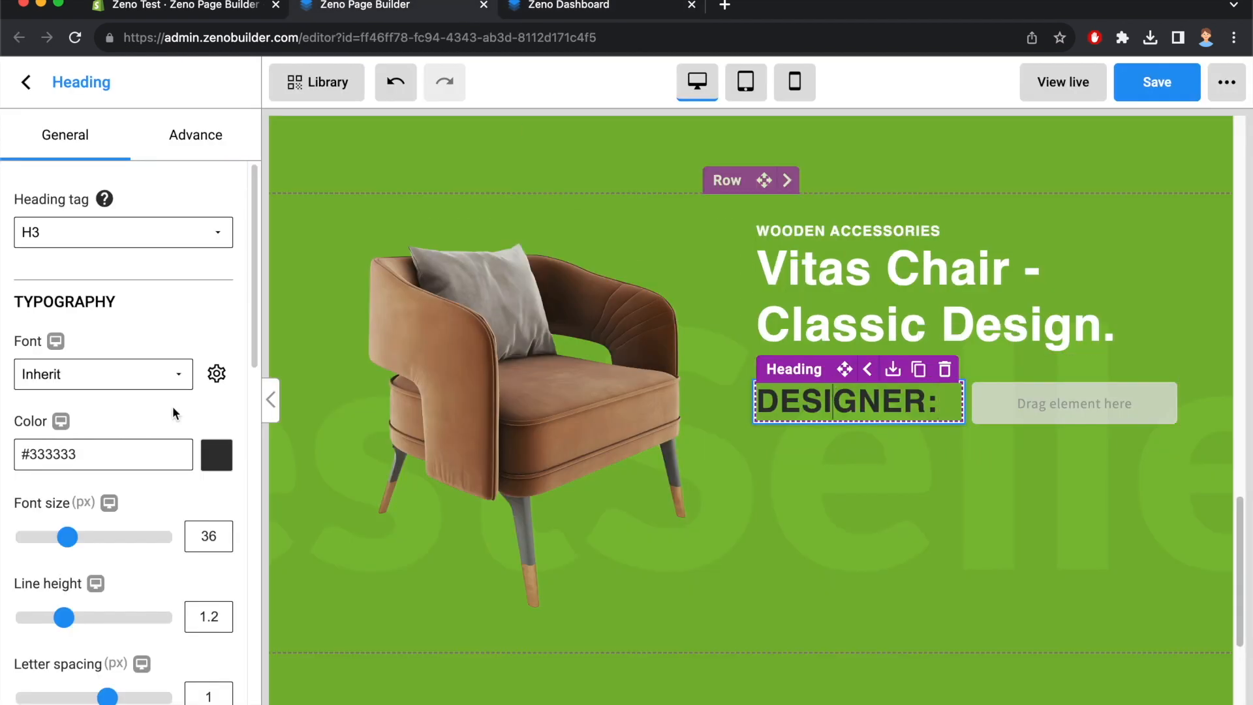
pyautogui.click(80, 453)
pyautogui.doubleClick(67, 453)
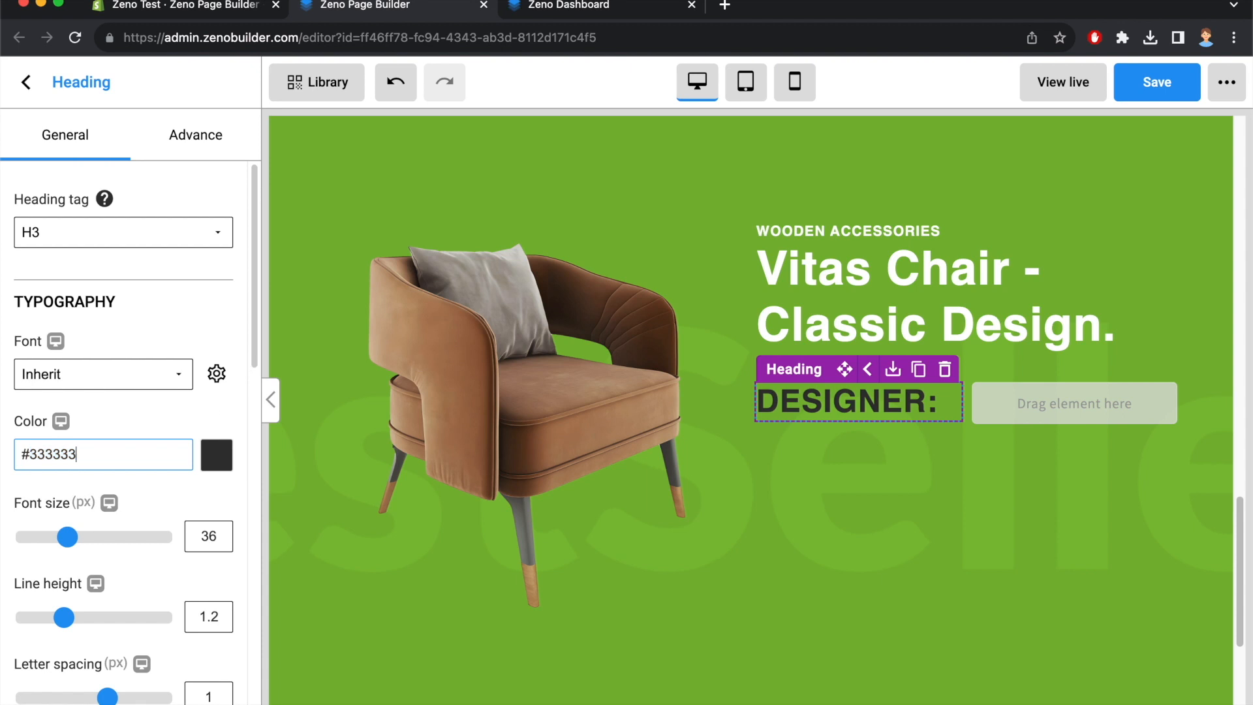
pyautogui.write('FFF')
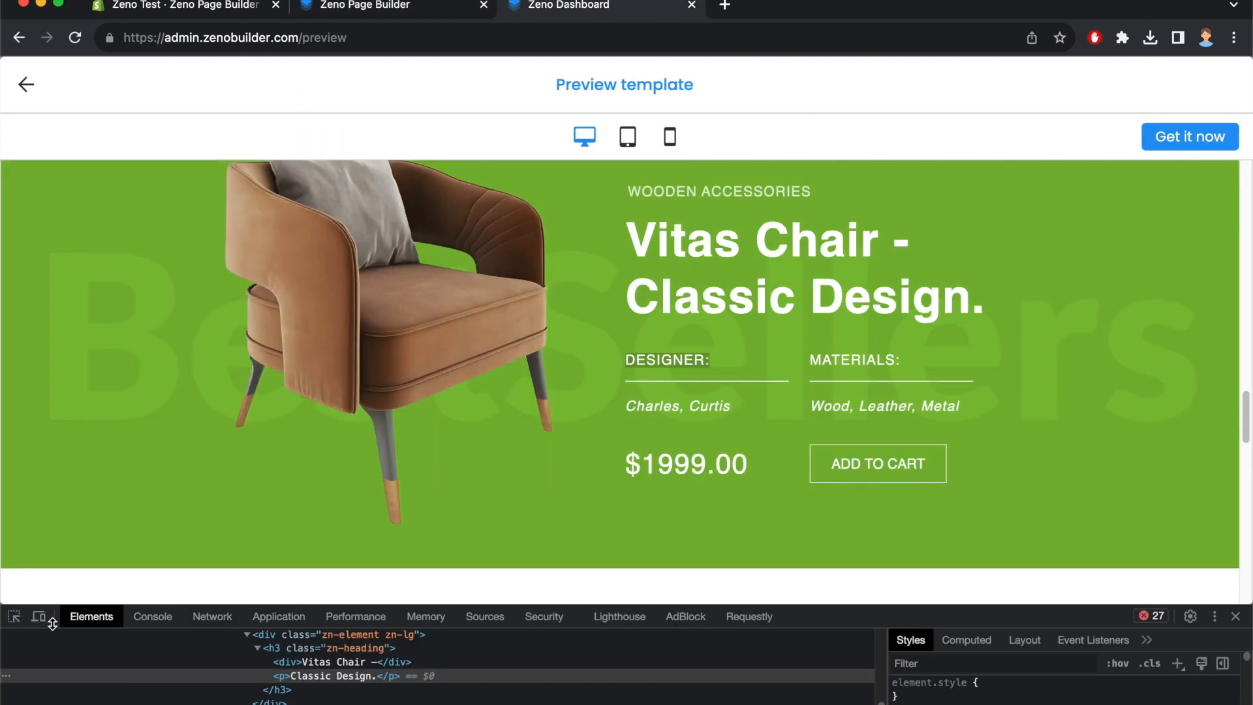
# Inspect the template's designer block and set the DESIGNER: heading's font size to 16 px
pyautogui.click(14, 616)
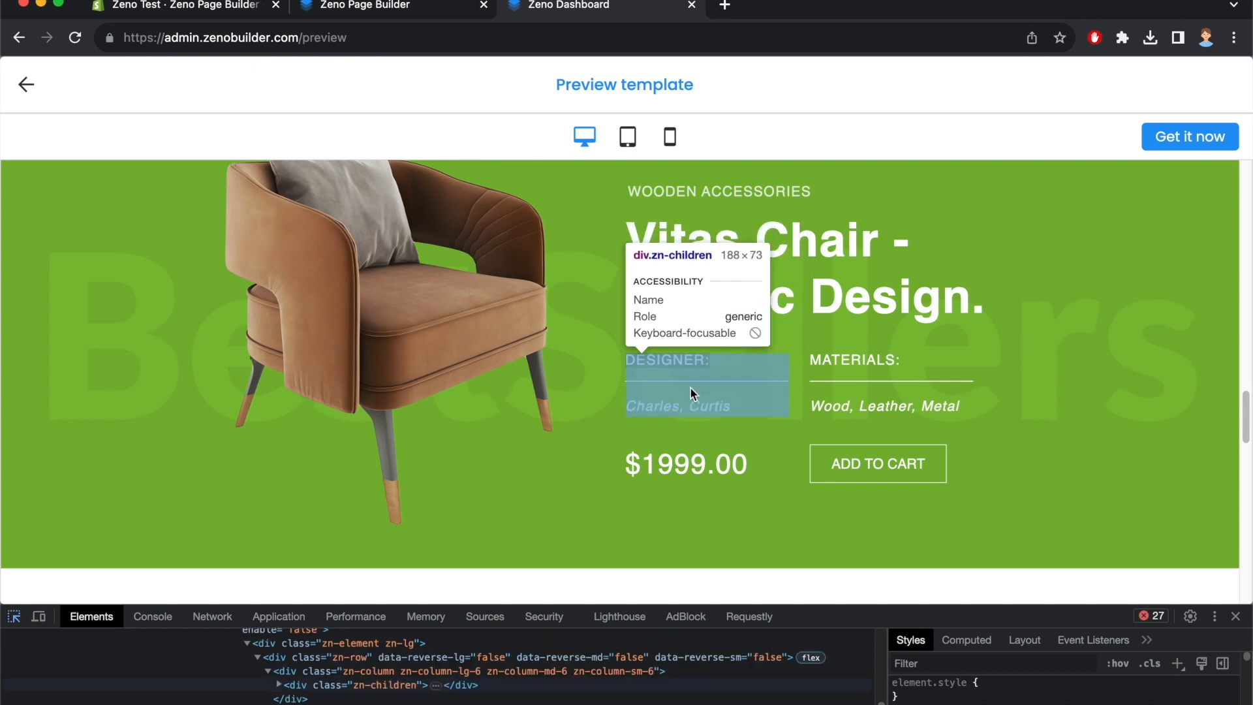
pyautogui.click(695, 384)
pyautogui.click(441, 9)
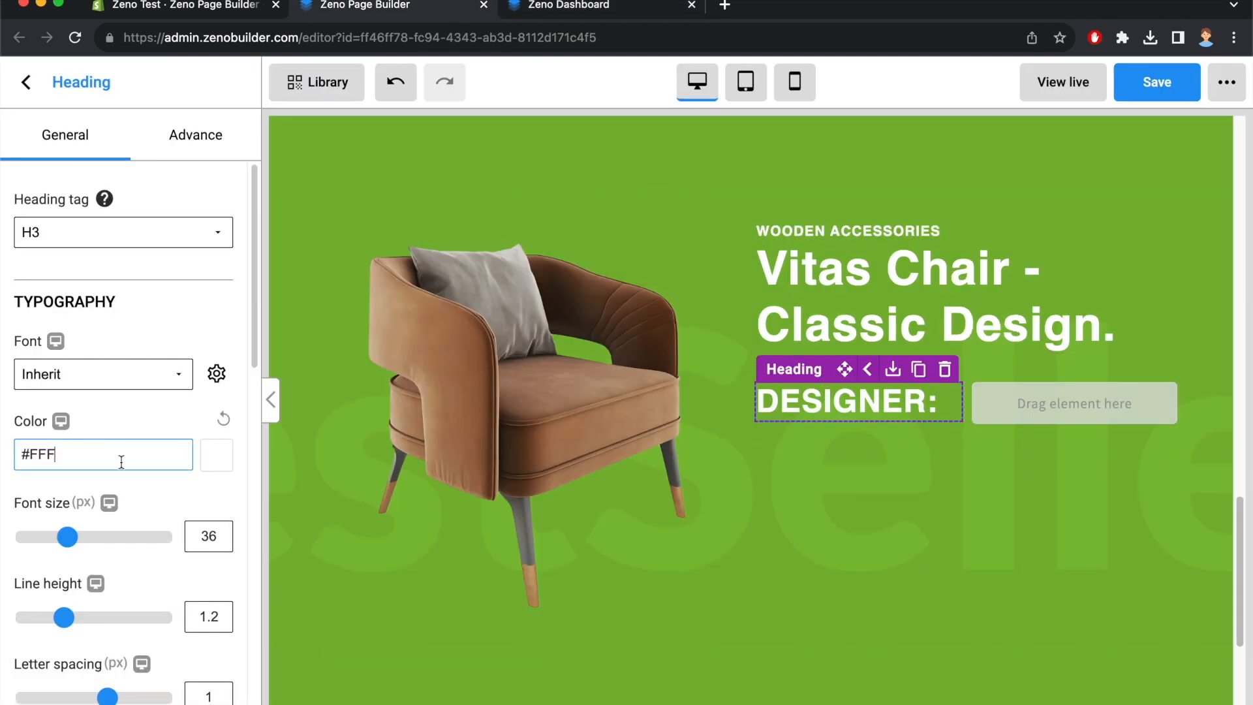
pyautogui.doubleClick(213, 534)
pyautogui.write('16')
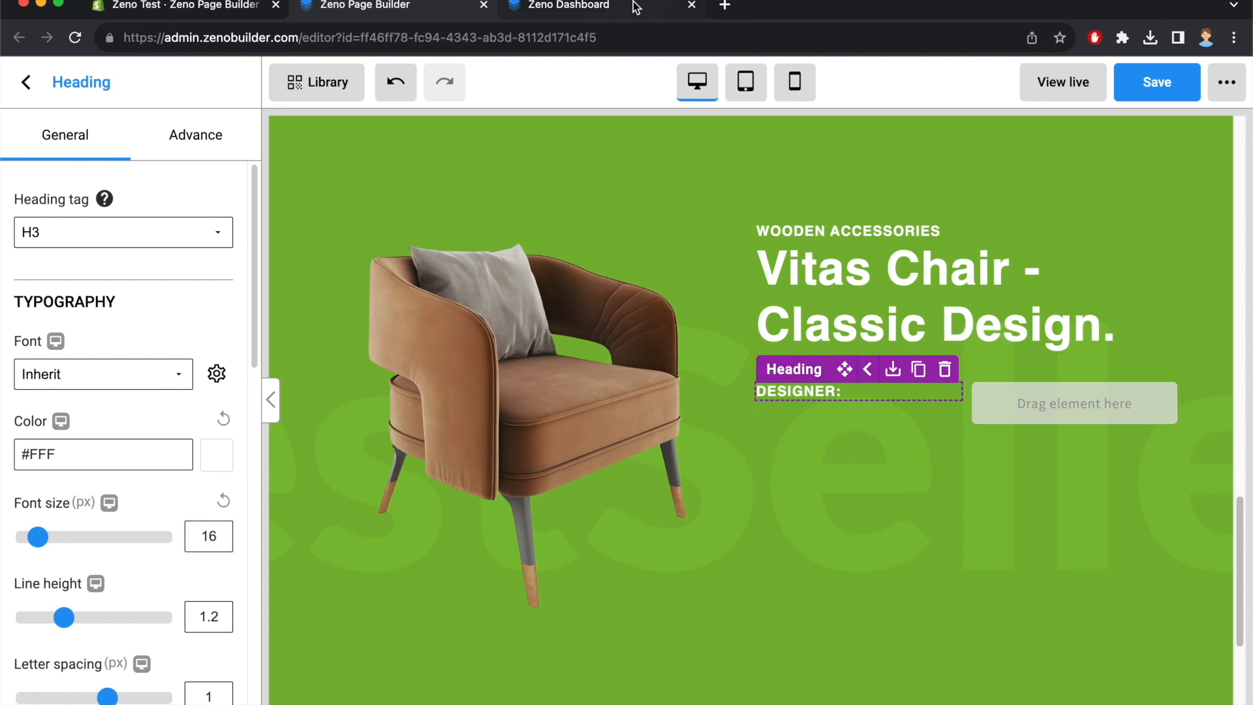
# Check the divider in the template and place a Horizontal line element below the DESIGNER: heading
pyautogui.click(614, 8)
pyautogui.rightClick(700, 382)
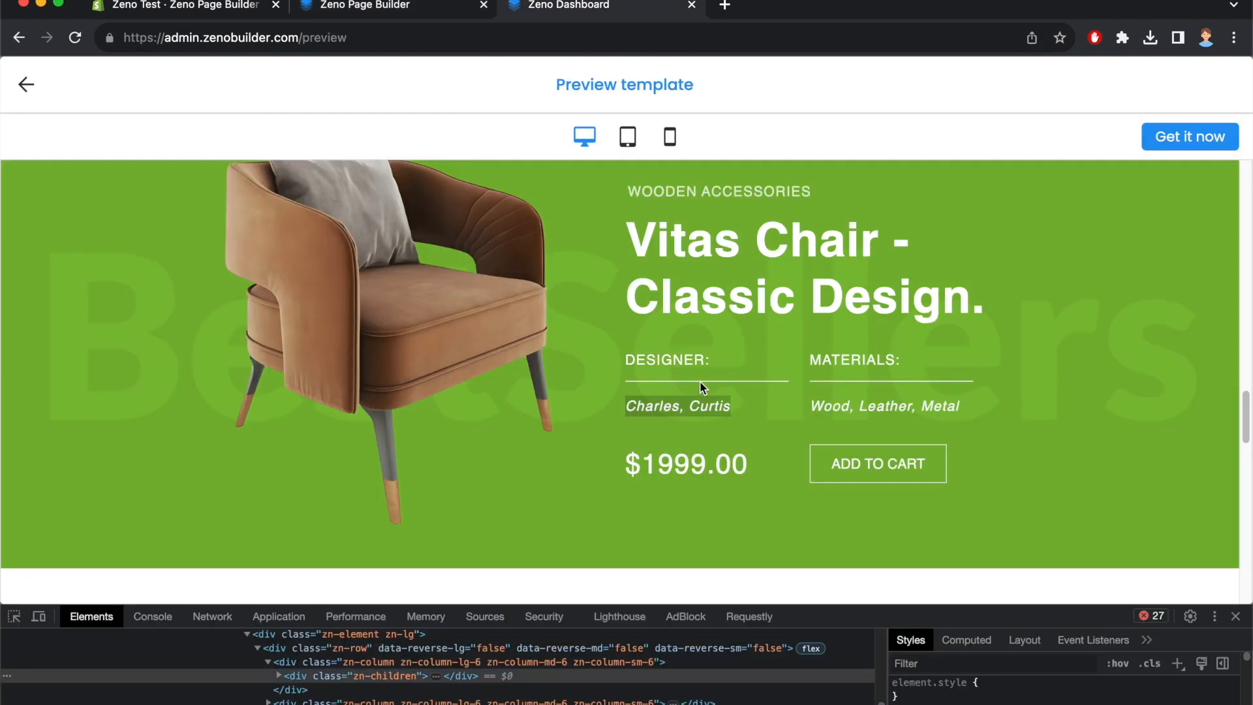
pyautogui.click(417, 7)
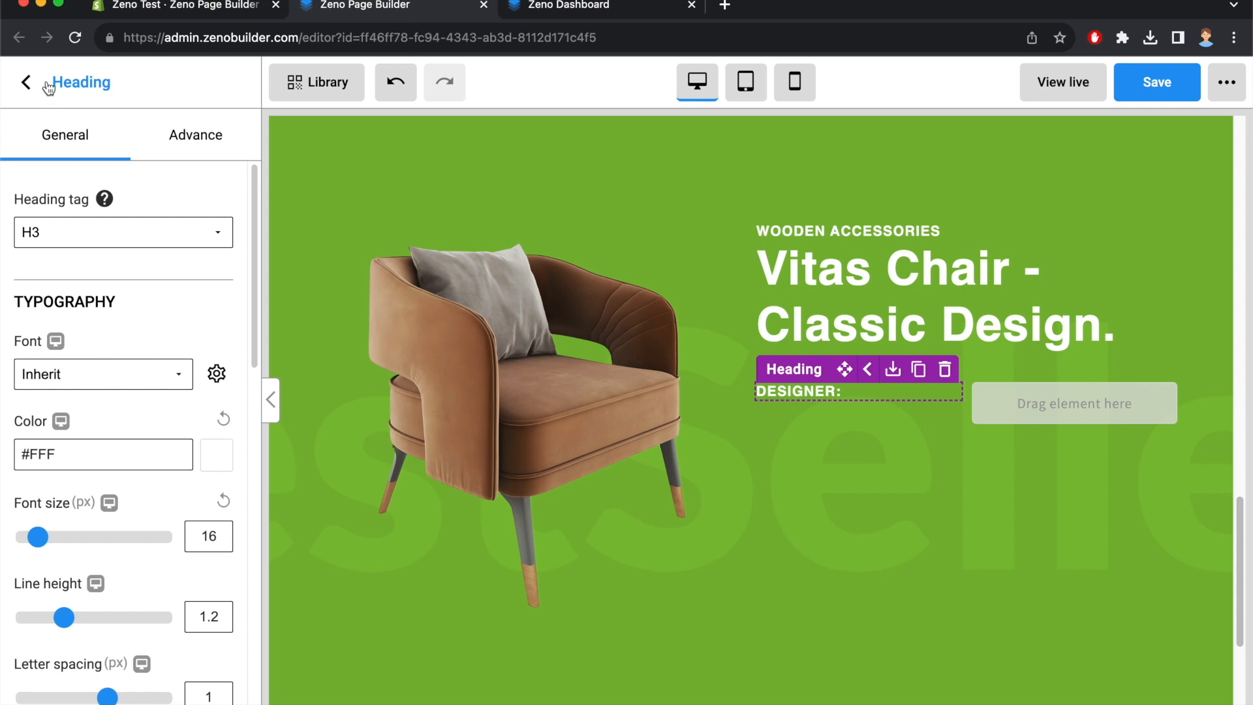
pyautogui.press('Escape')
pyautogui.doubleClick(136, 193)
pyautogui.write('hor')
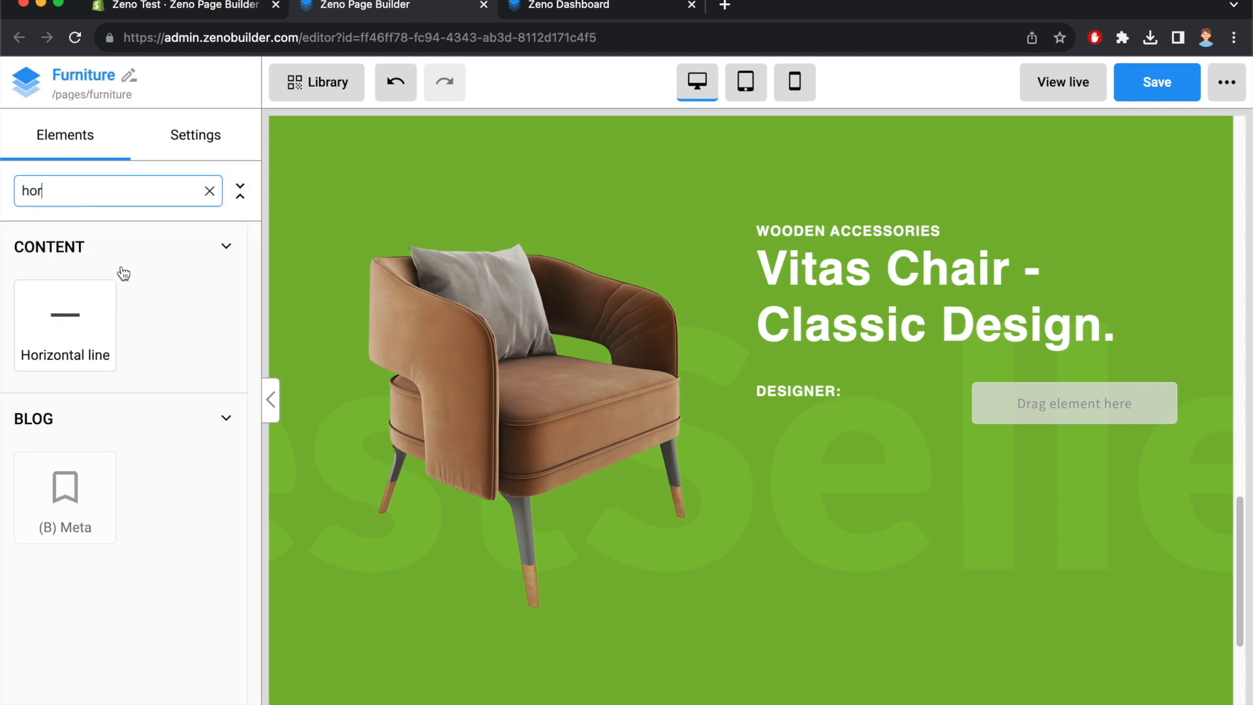
pyautogui.moveTo(356, 330); pyautogui.dragTo(883, 414)
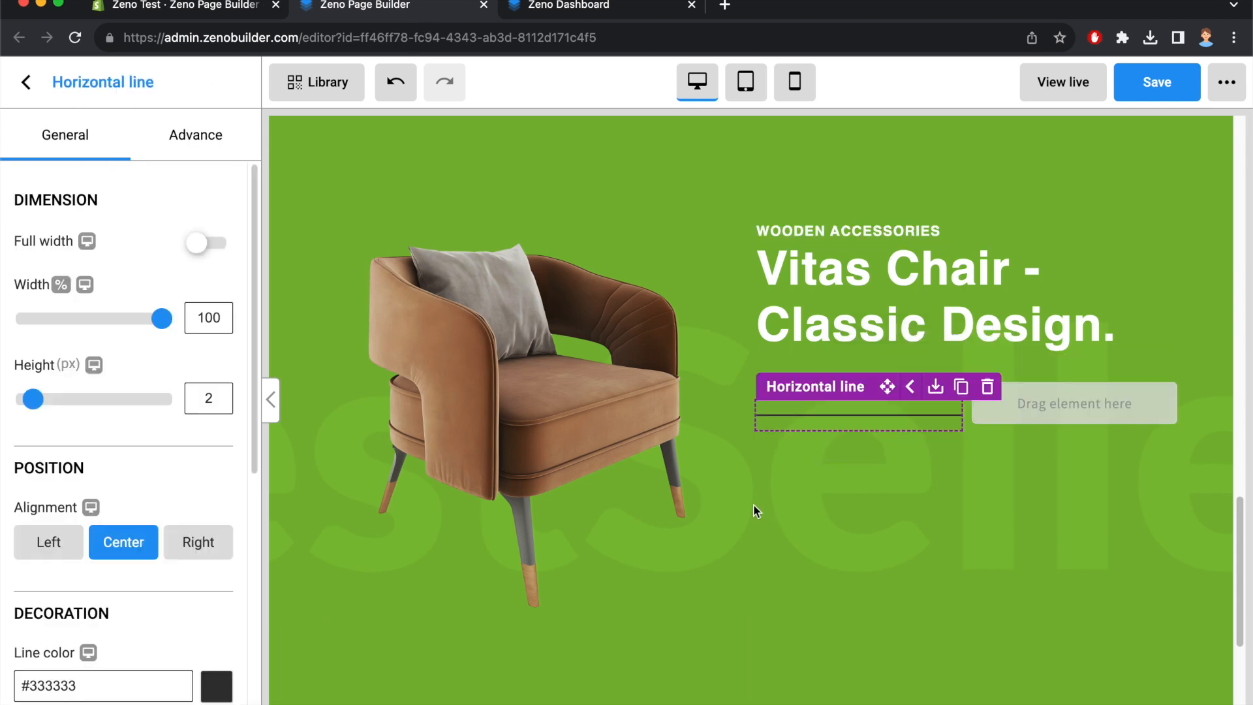
# Set the horizontal line's color to #FFF
pyautogui.scroll(-5, 164, 403)
pyautogui.doubleClick(46, 399)
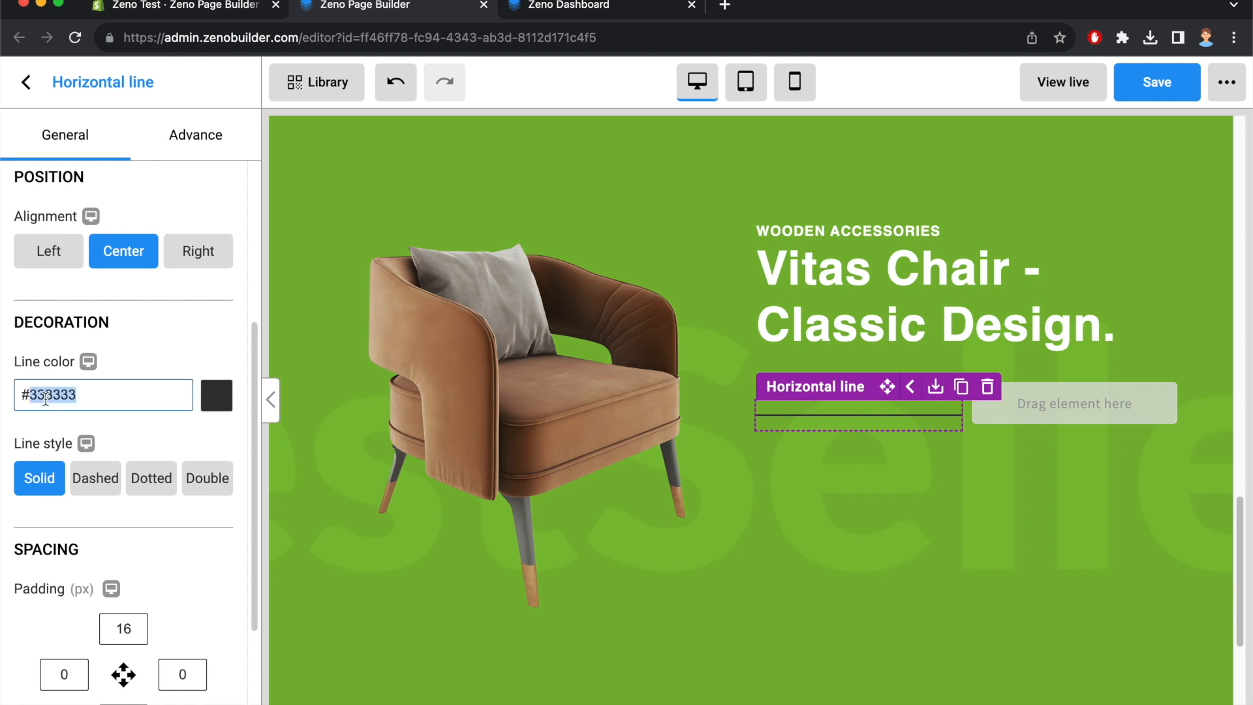
pyautogui.write('fff')
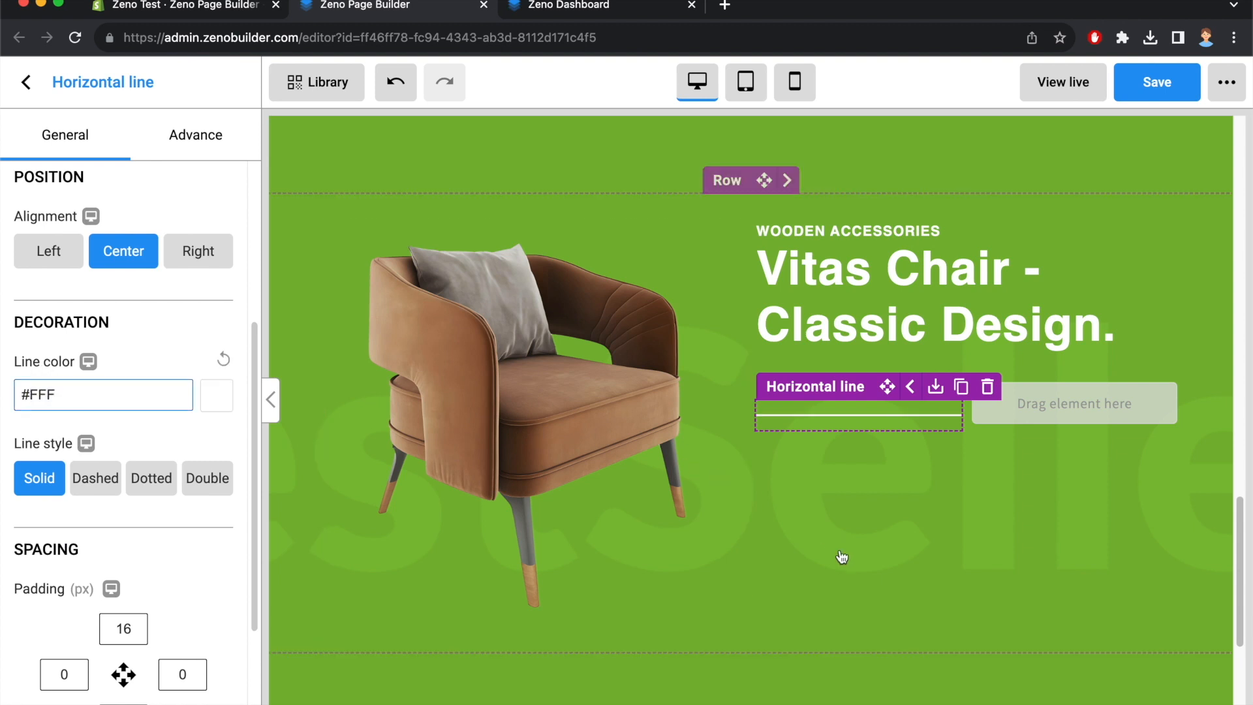
pyautogui.click(862, 620)
# Place a Text element below the horizontal line in the designer column
pyautogui.click(26, 84)
pyautogui.click(92, 196)
pyautogui.doubleClick(92, 193)
pyautogui.write('text')
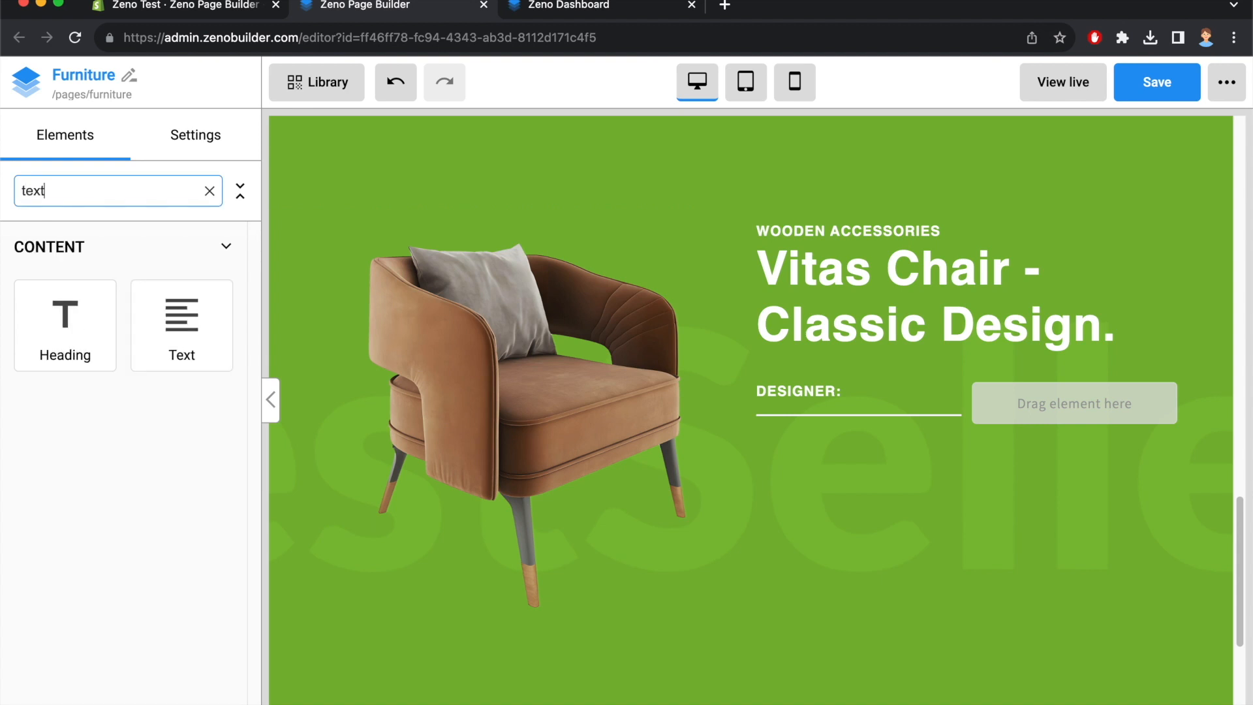
pyautogui.moveTo(181, 320); pyautogui.dragTo(803, 428)
# Copy the designer names from the template and replace the new Text element's placeholder with them
pyautogui.click(632, 7)
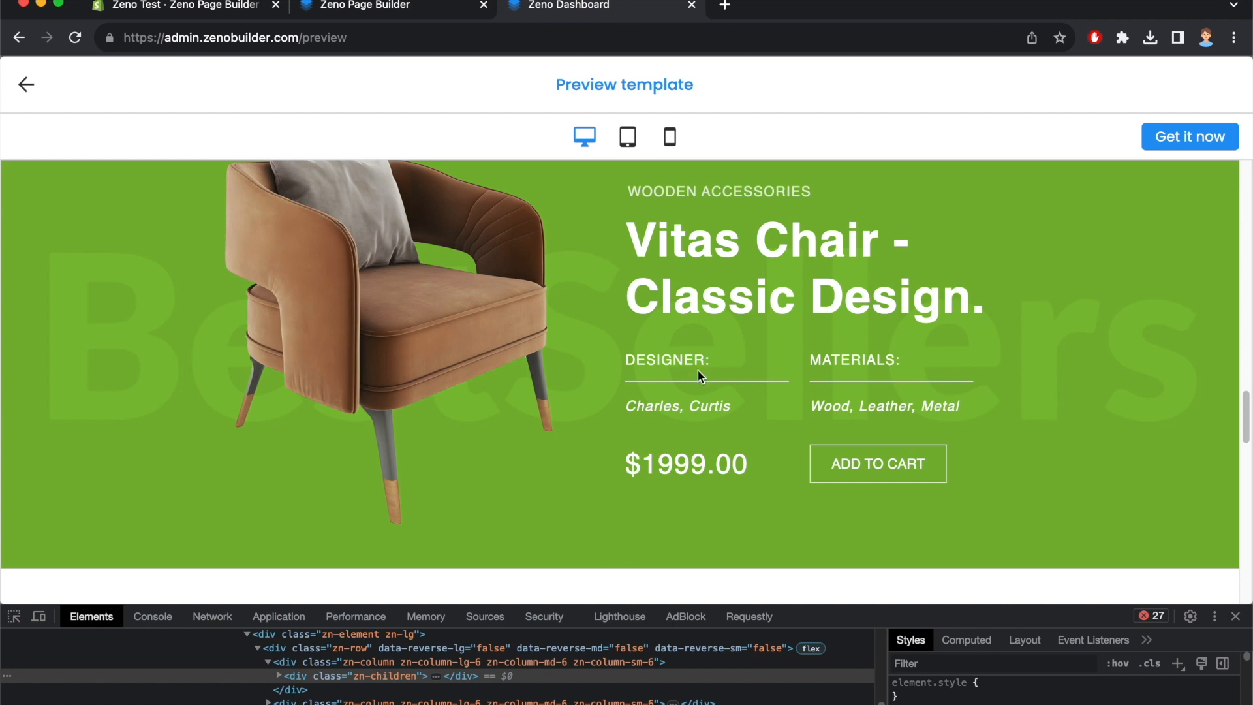
pyautogui.tripleClick(664, 409)
pyautogui.hotkey('ctrl', 'c')
pyautogui.click(418, 19)
pyautogui.doubleClick(930, 525)
pyautogui.hotkey('ctrl', 'a')
pyautogui.hotkey('ctrl', 'v')
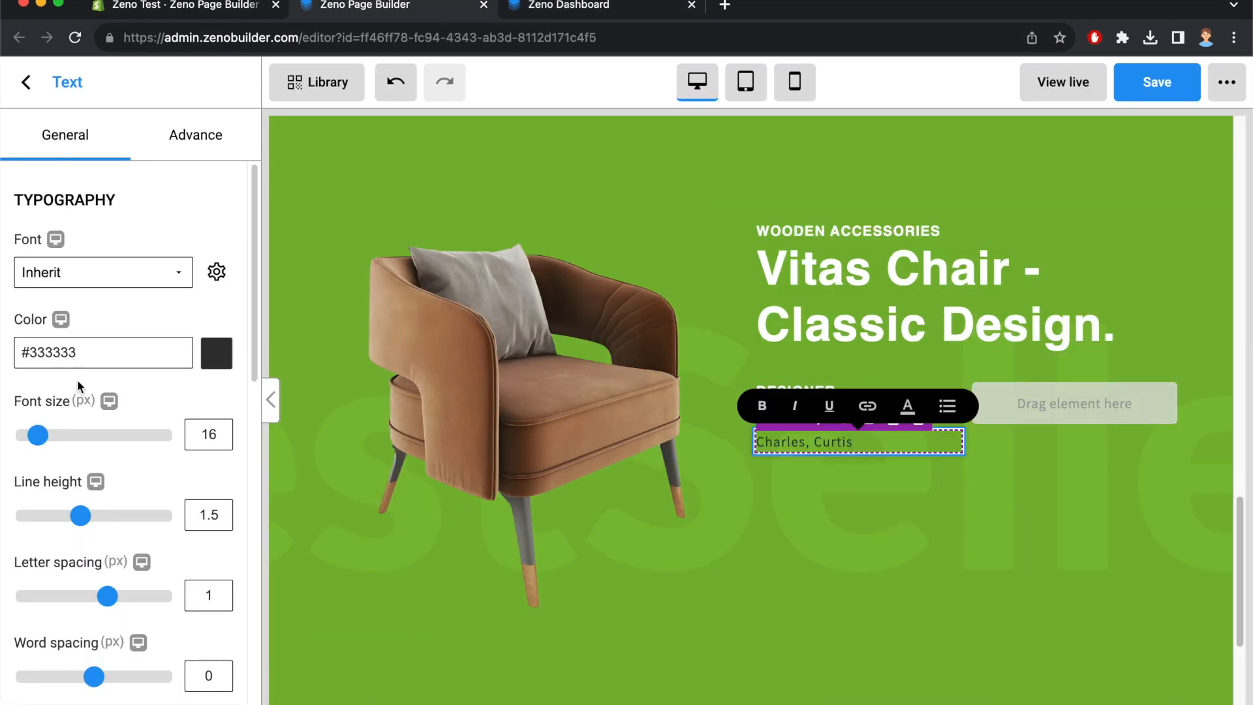
# Set the designer names text color to #FFF
pyautogui.doubleClick(73, 351)
pyautogui.write('FFF')
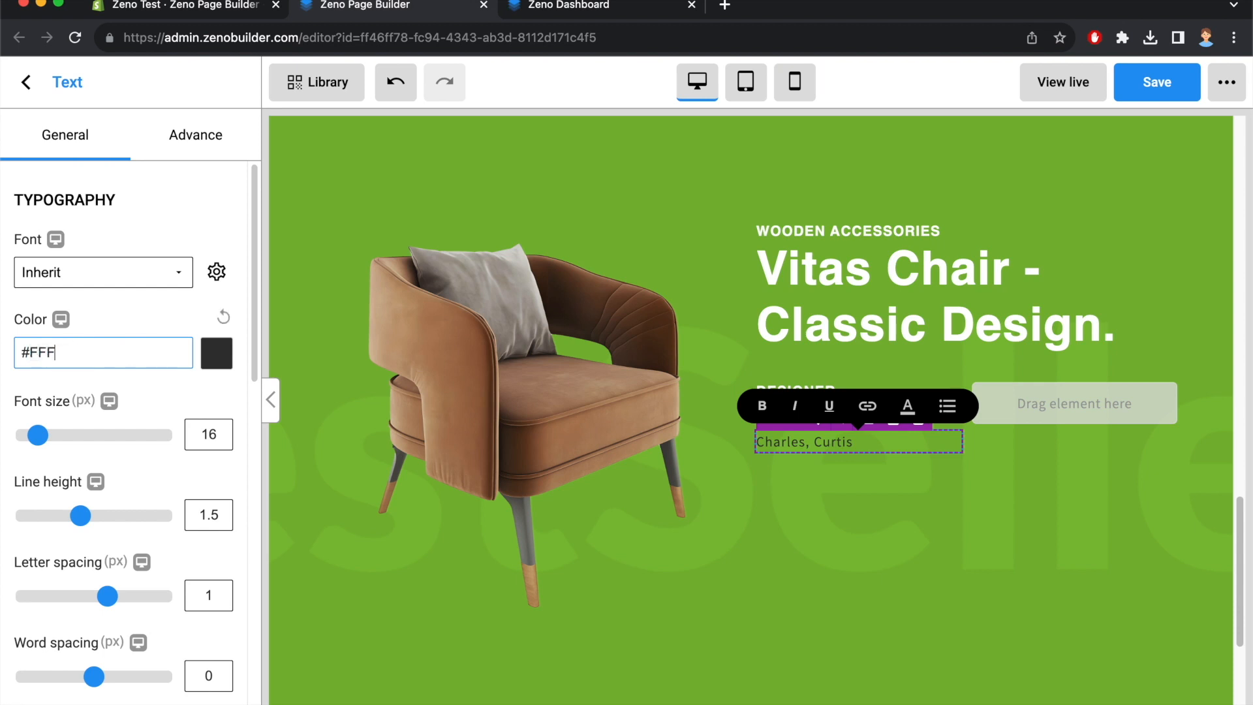
pyautogui.click(801, 338)
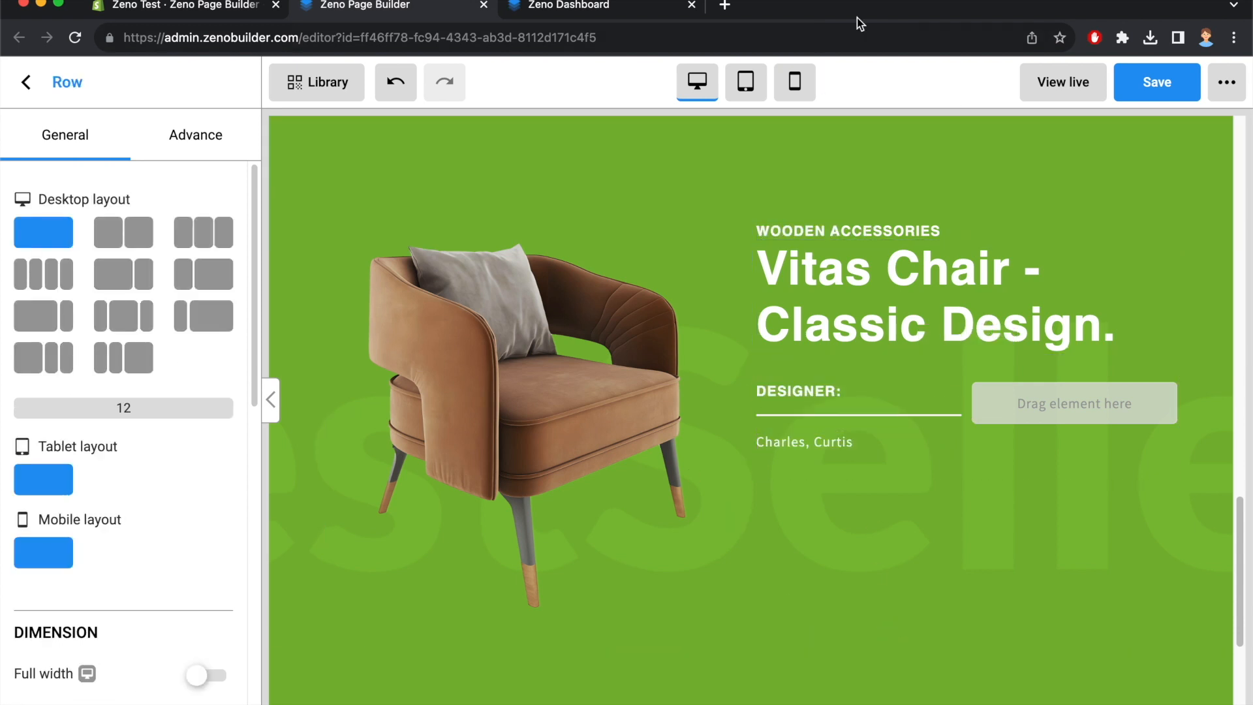
# Check the template's MATERIALS: column, duplicate the DESIGNER: heading and move the copy into the row's empty second column
pyautogui.click(651, 9)
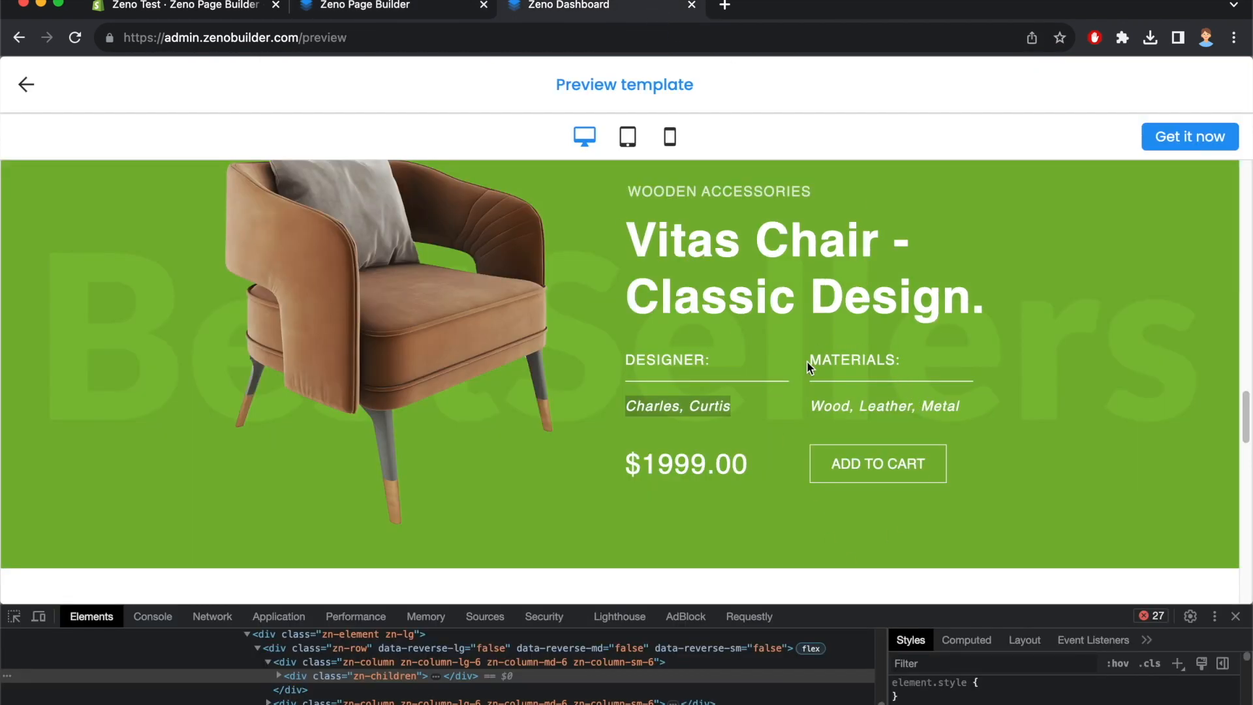
pyautogui.moveTo(810, 368); pyautogui.dragTo(872, 398)
pyautogui.click(637, 350)
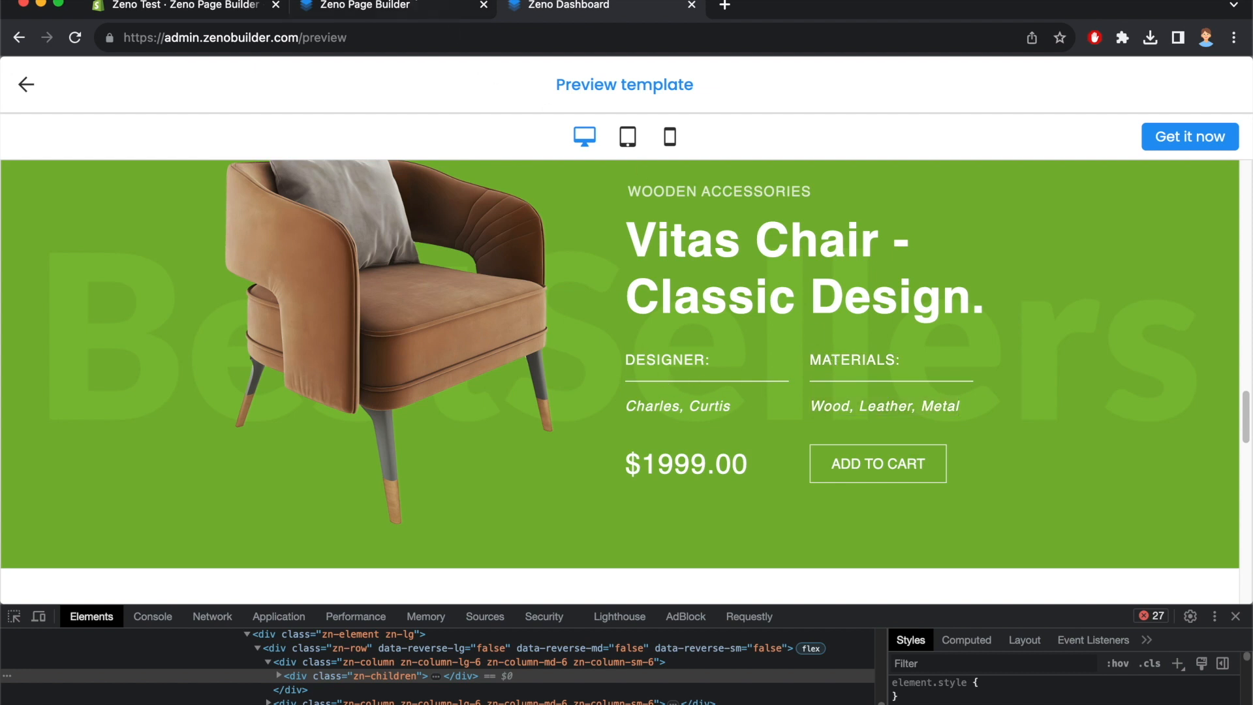
pyautogui.click(418, 7)
pyautogui.click(876, 391)
pyautogui.click(919, 370)
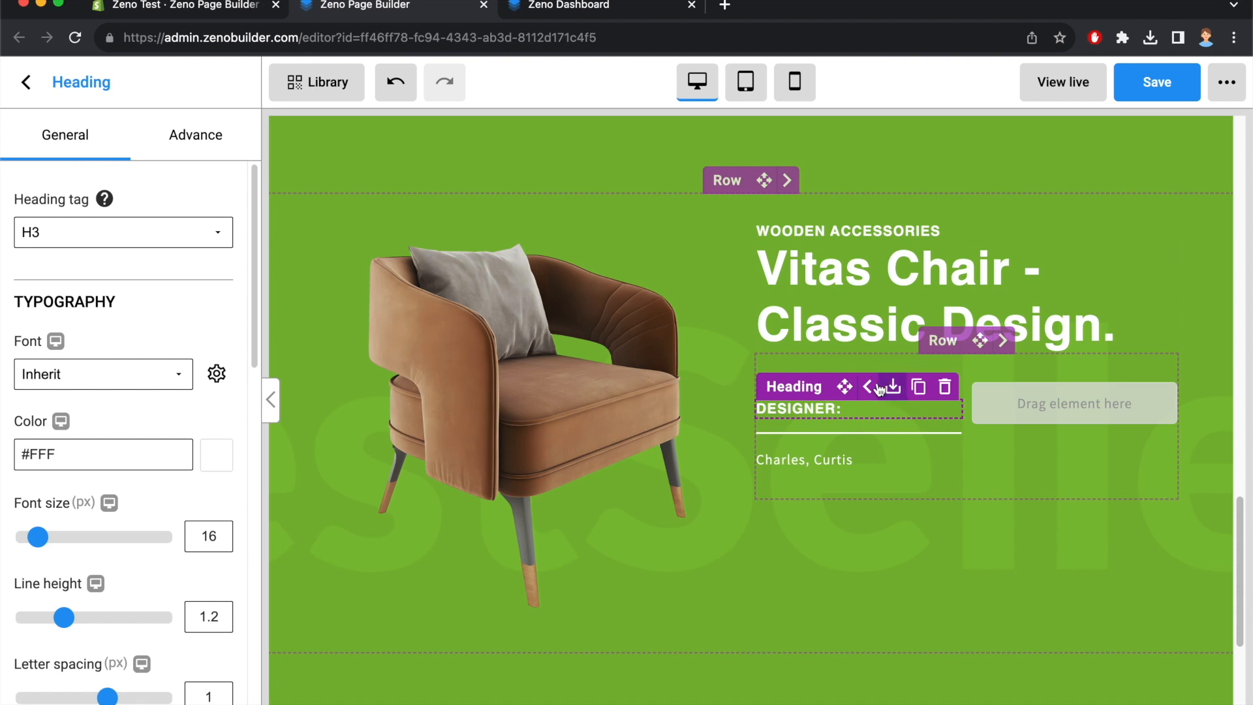
pyautogui.moveTo(844, 387); pyautogui.dragTo(1052, 400)
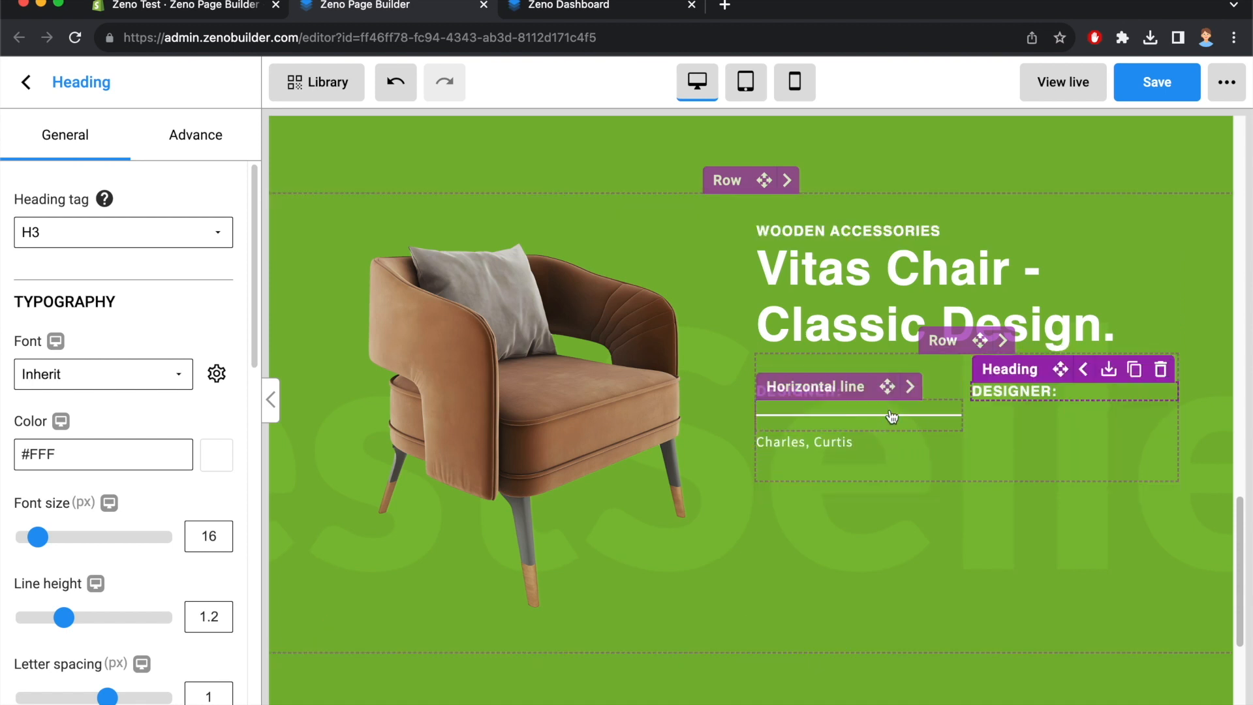
# Duplicate the horizontal line and move the copy below the heading in the second column
pyautogui.click(894, 414)
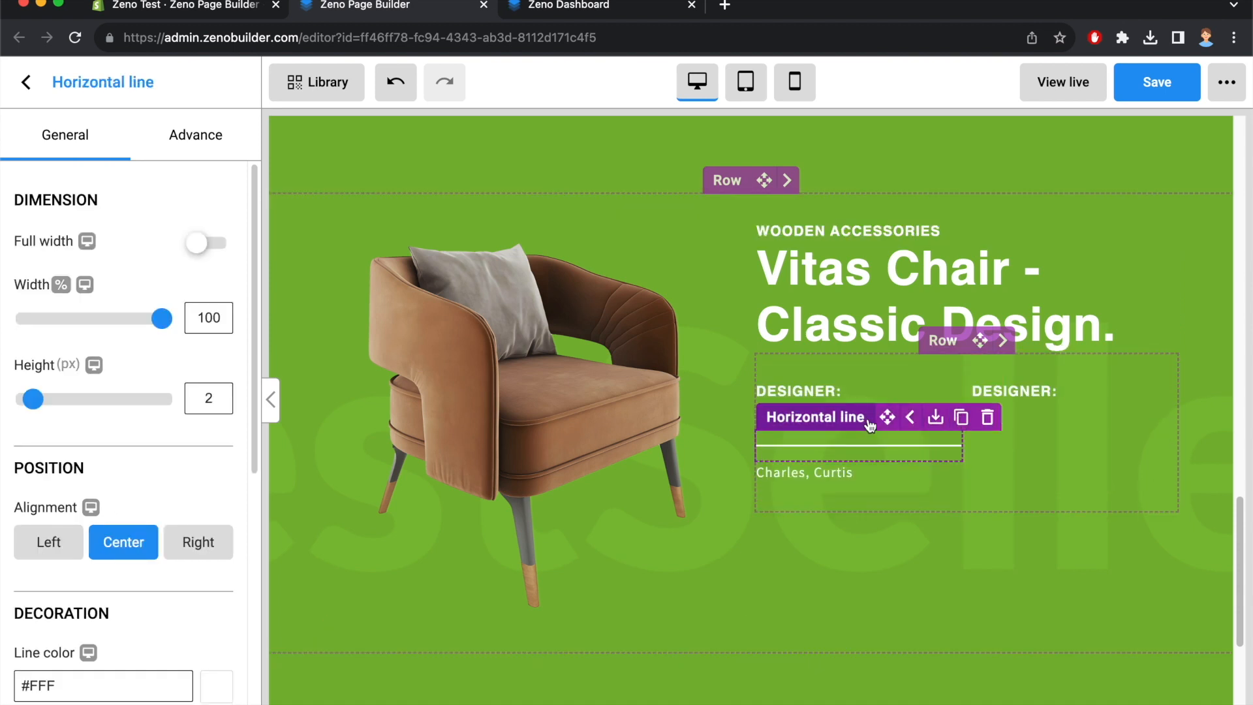
pyautogui.moveTo(887, 417); pyautogui.dragTo(1034, 444)
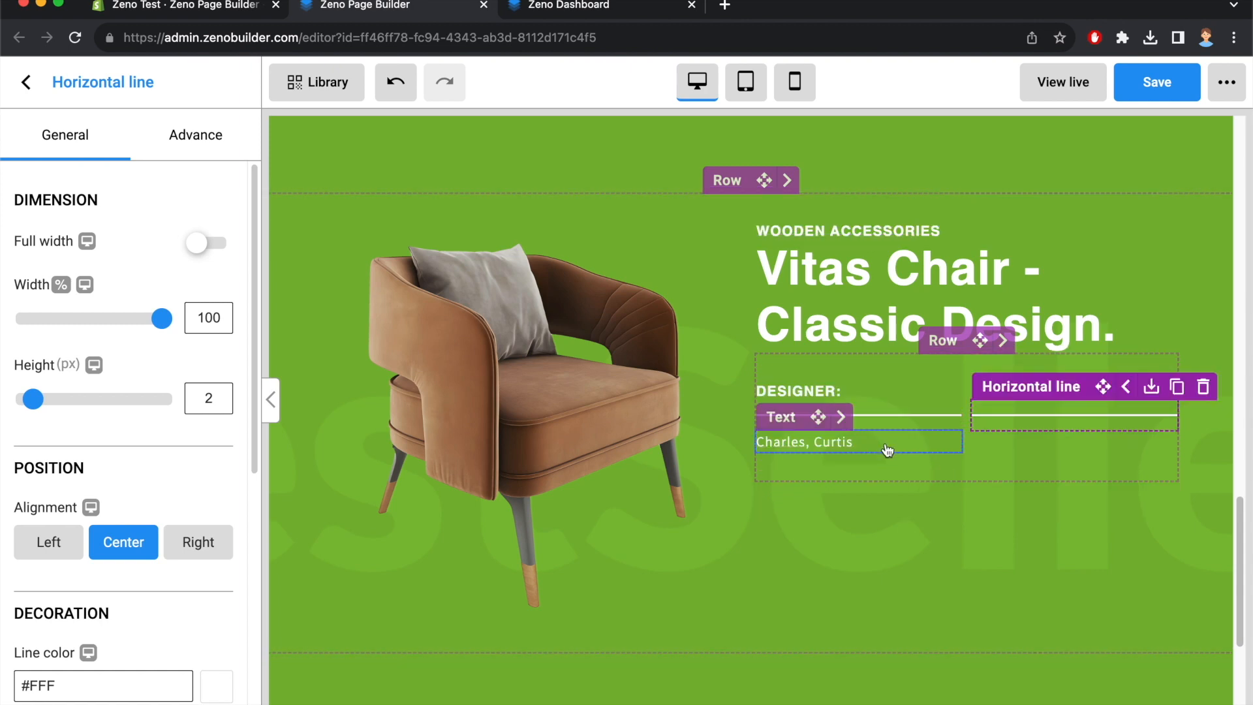
# Duplicate the designer names text below the second column's line and replace that column's heading with MATERIALS: from the template
pyautogui.click(880, 441)
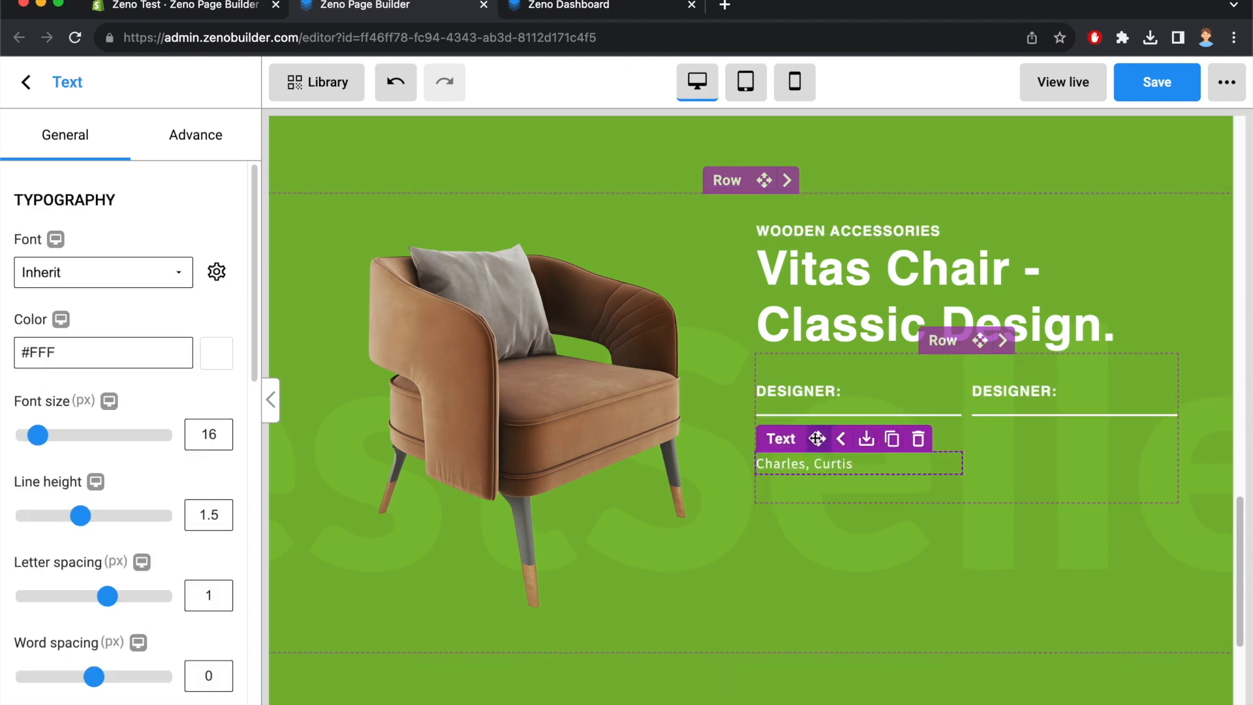
pyautogui.moveTo(1056, 434); pyautogui.dragTo(1085, 434)
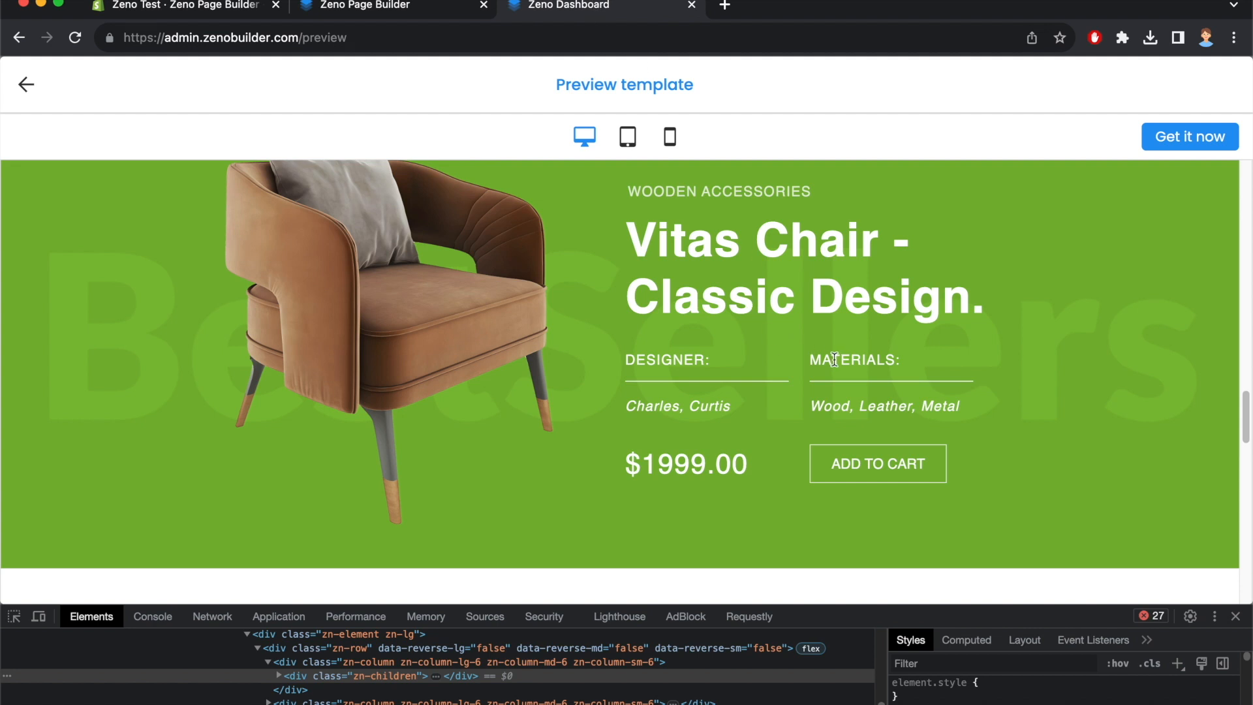
pyautogui.tripleClick(834, 359)
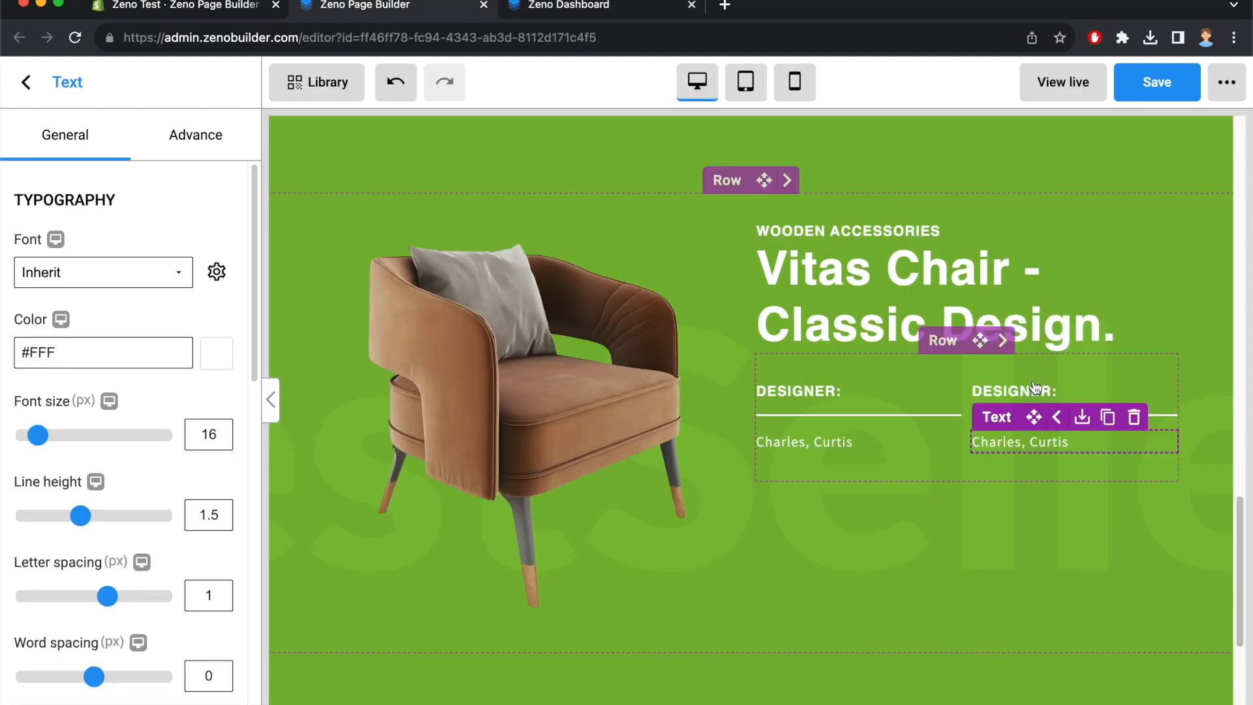
pyautogui.click(1058, 417)
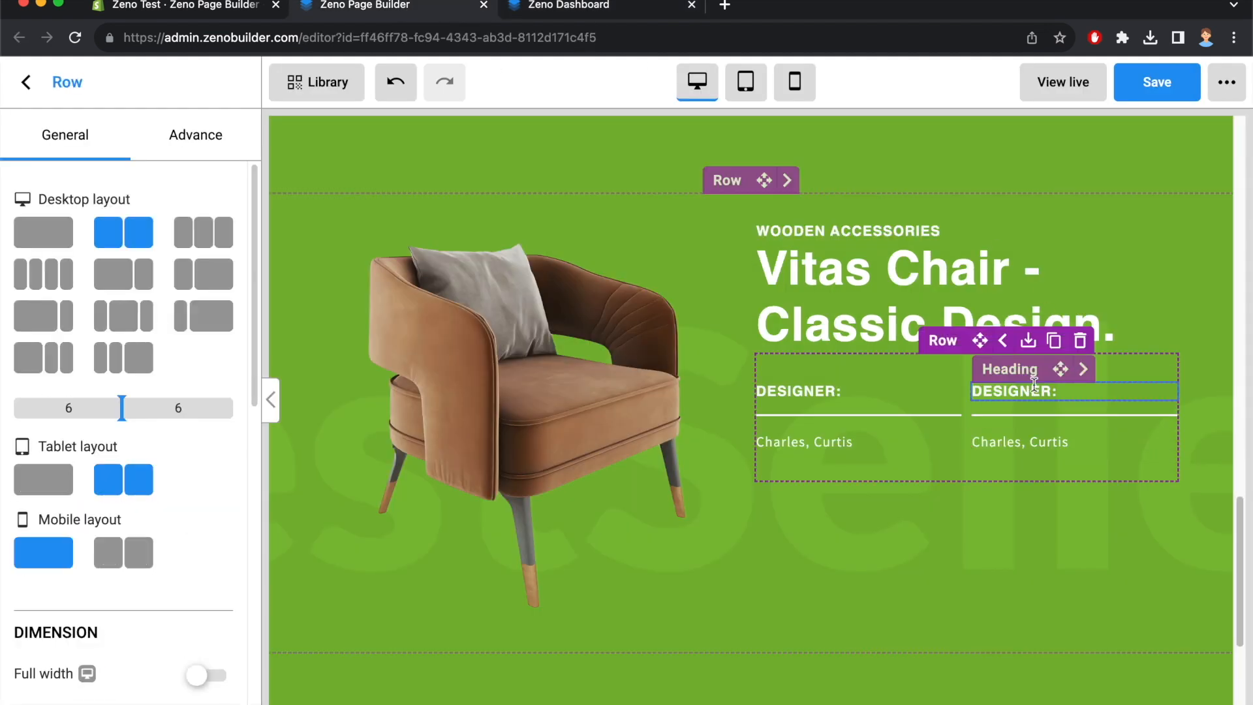
pyautogui.click(1018, 392)
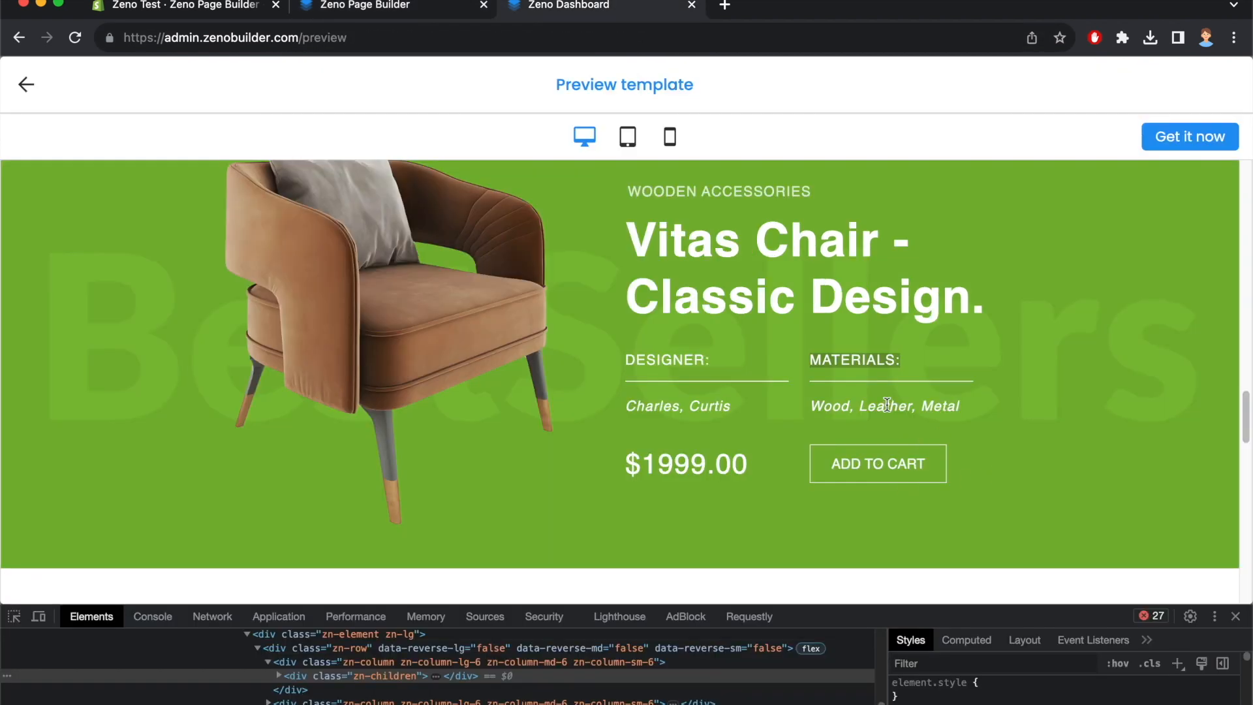
# Copy "Wood, Leather, Metal" from the template and replace the text below the MATERIALS: line with it
pyautogui.tripleClick(887, 405)
pyautogui.press('super+c')
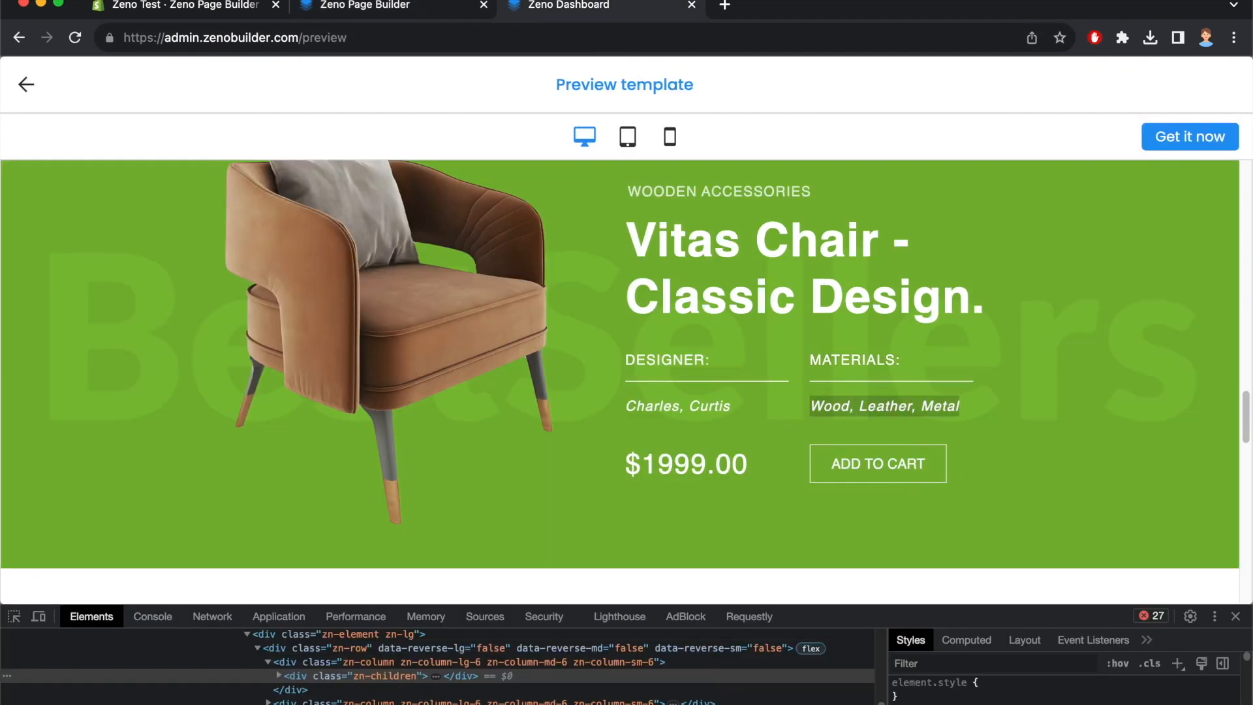
pyautogui.click(434, 6)
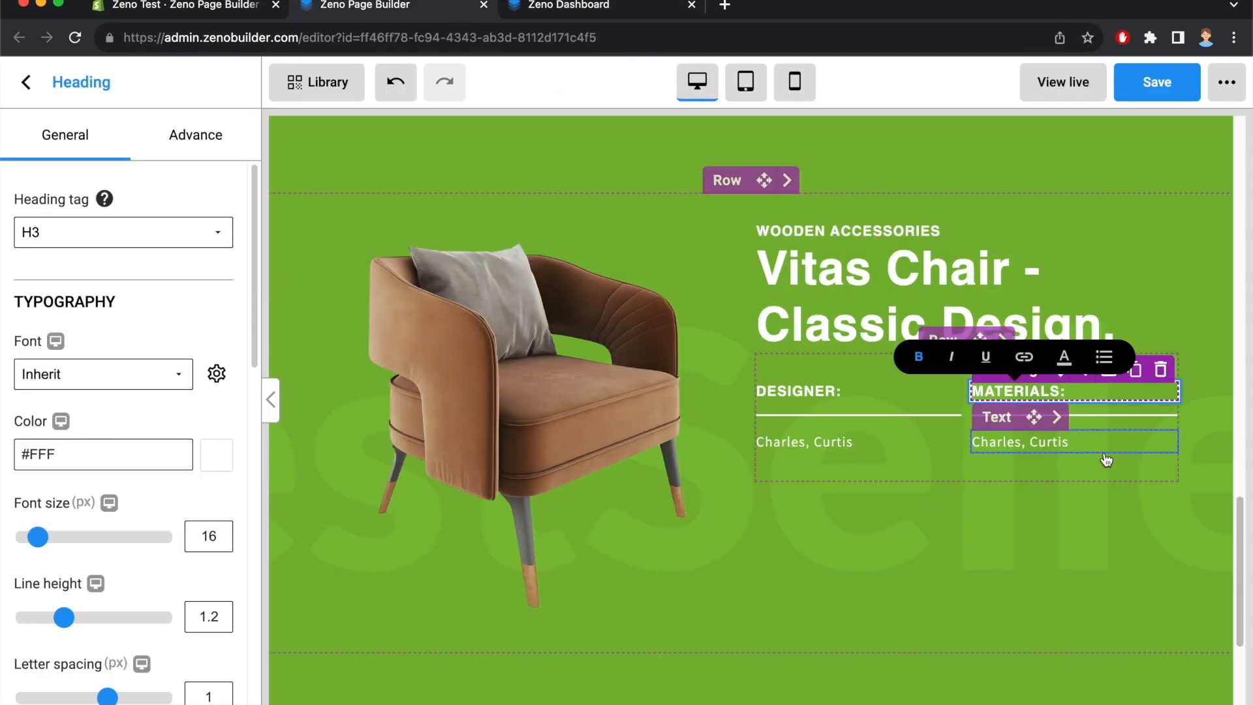
pyautogui.tripleClick(980, 441)
pyautogui.press('super+v')
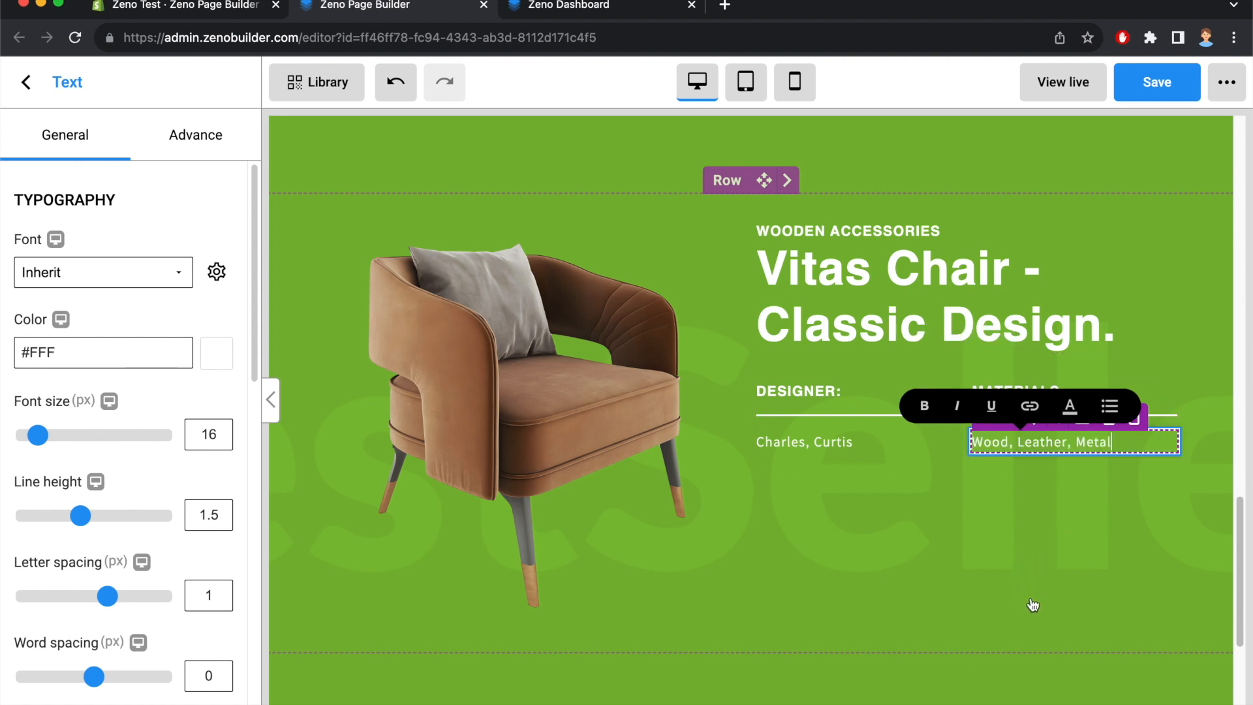
pyautogui.click(940, 559)
# Check the template's layout and add a two-column Row below the designer and materials row
pyautogui.click(568, 5)
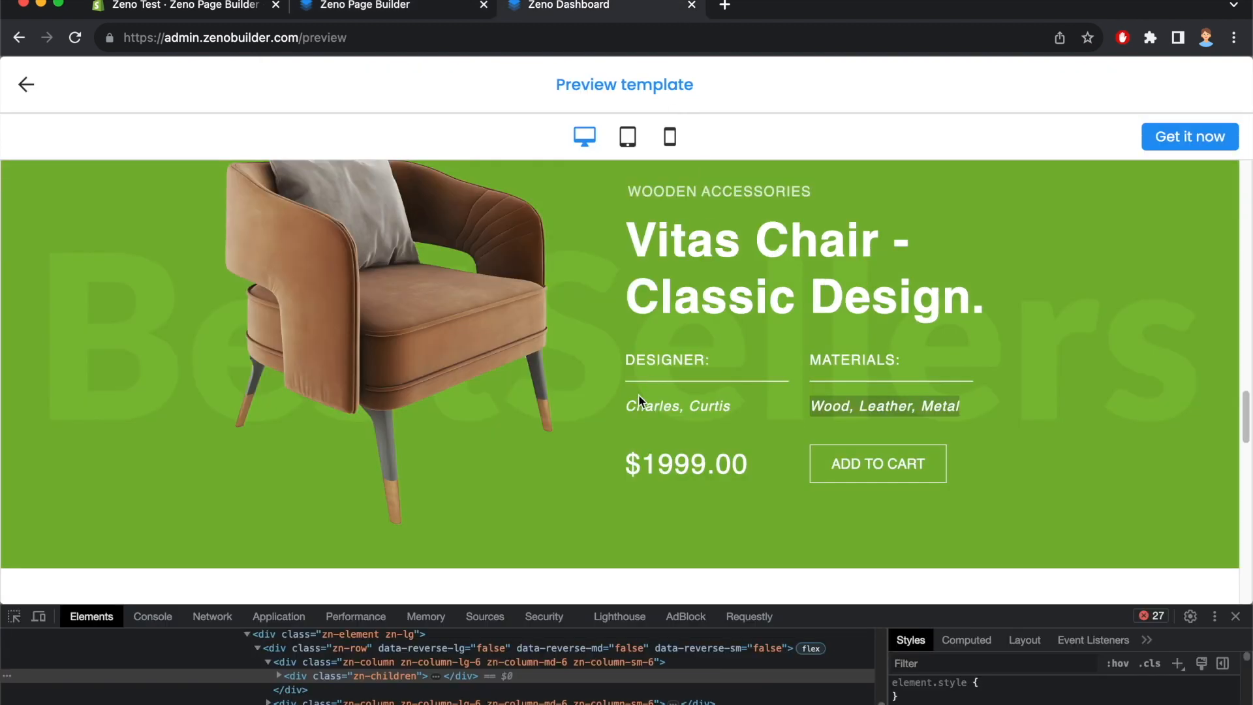
pyautogui.click(356, 8)
pyautogui.click(28, 85)
pyautogui.doubleClick(96, 189)
pyautogui.write('row')
pyautogui.moveTo(82, 333); pyautogui.dragTo(857, 450)
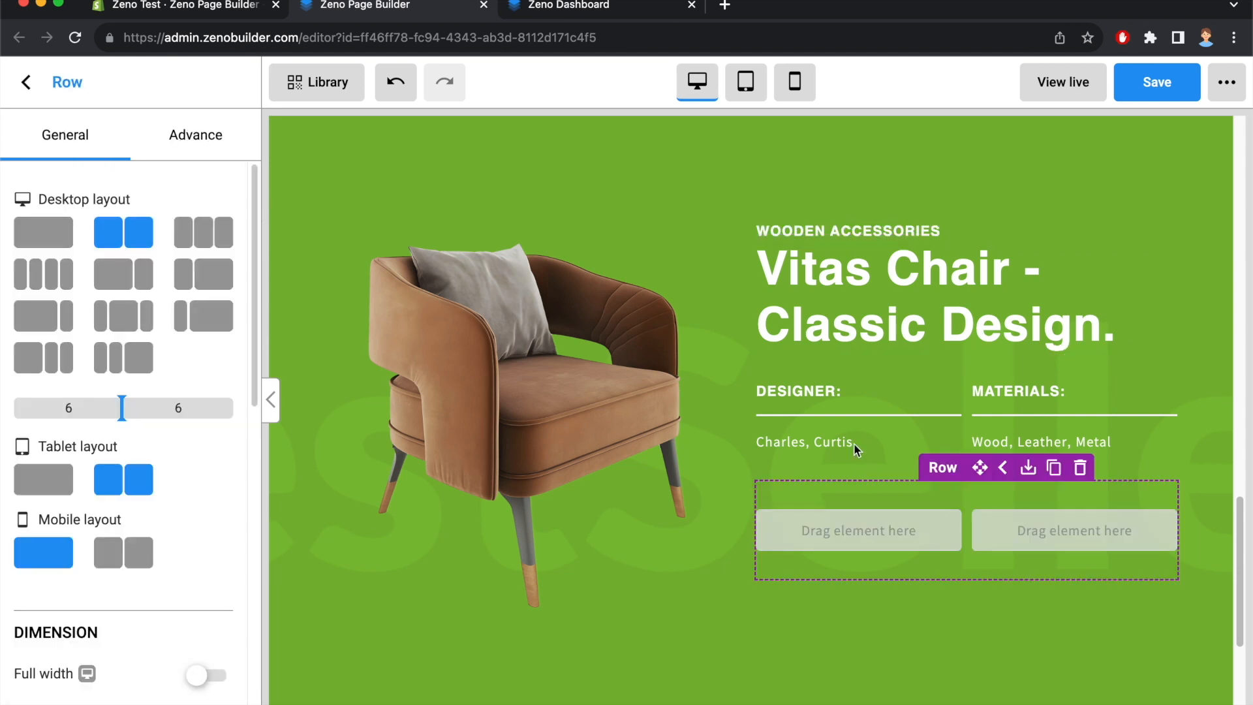
# Copy $1999.00 from the template and put it in a new Heading element in the new row's first column
pyautogui.click(578, 6)
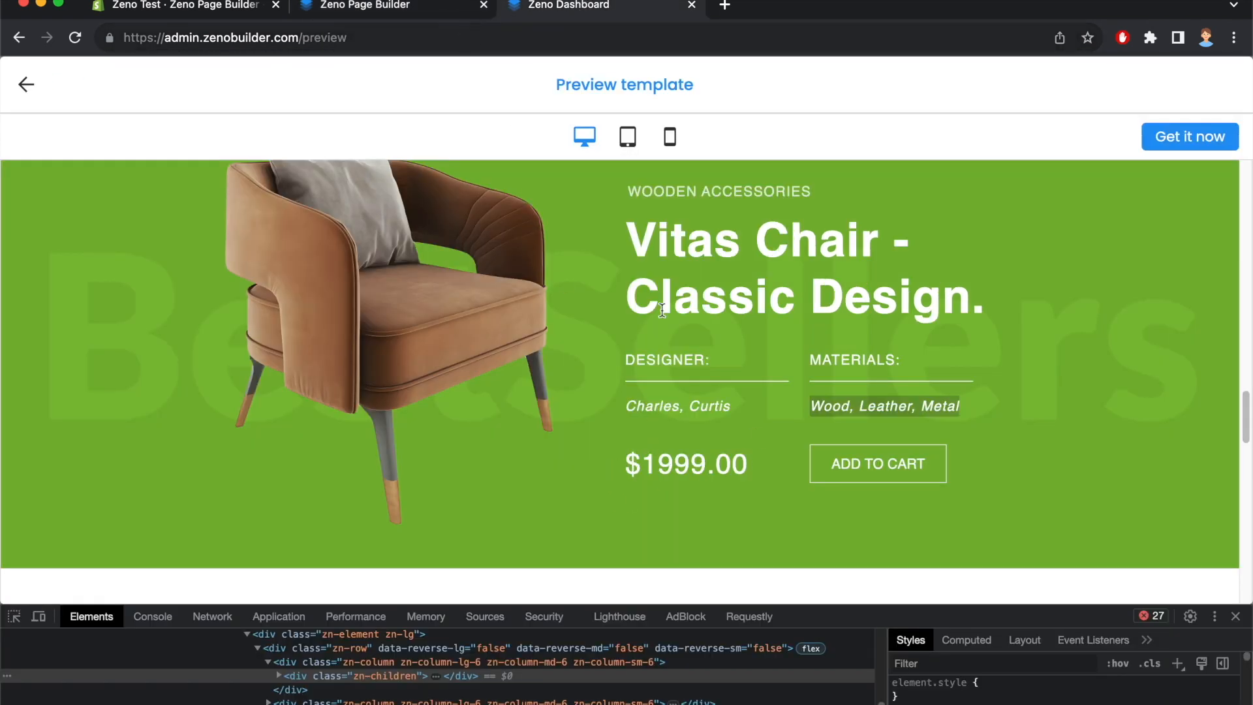
pyautogui.moveTo(635, 474); pyautogui.dragTo(730, 466)
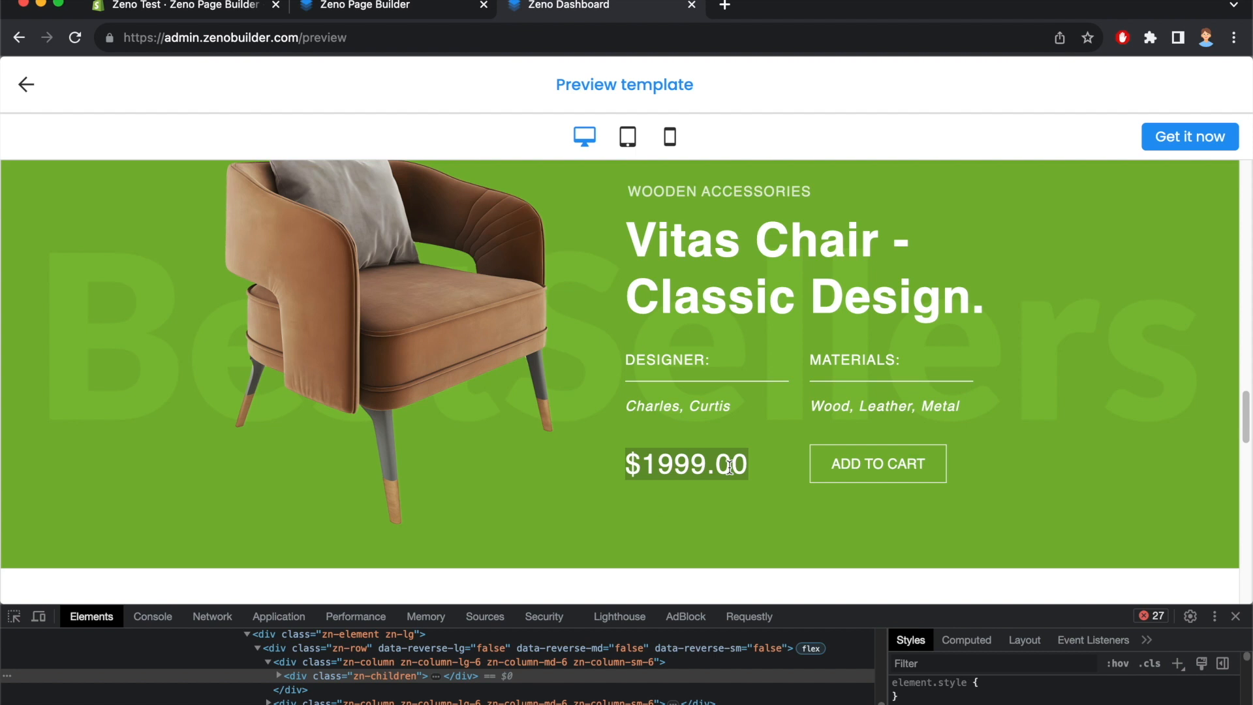
pyautogui.click(418, 8)
pyautogui.click(27, 84)
pyautogui.doubleClick(126, 188)
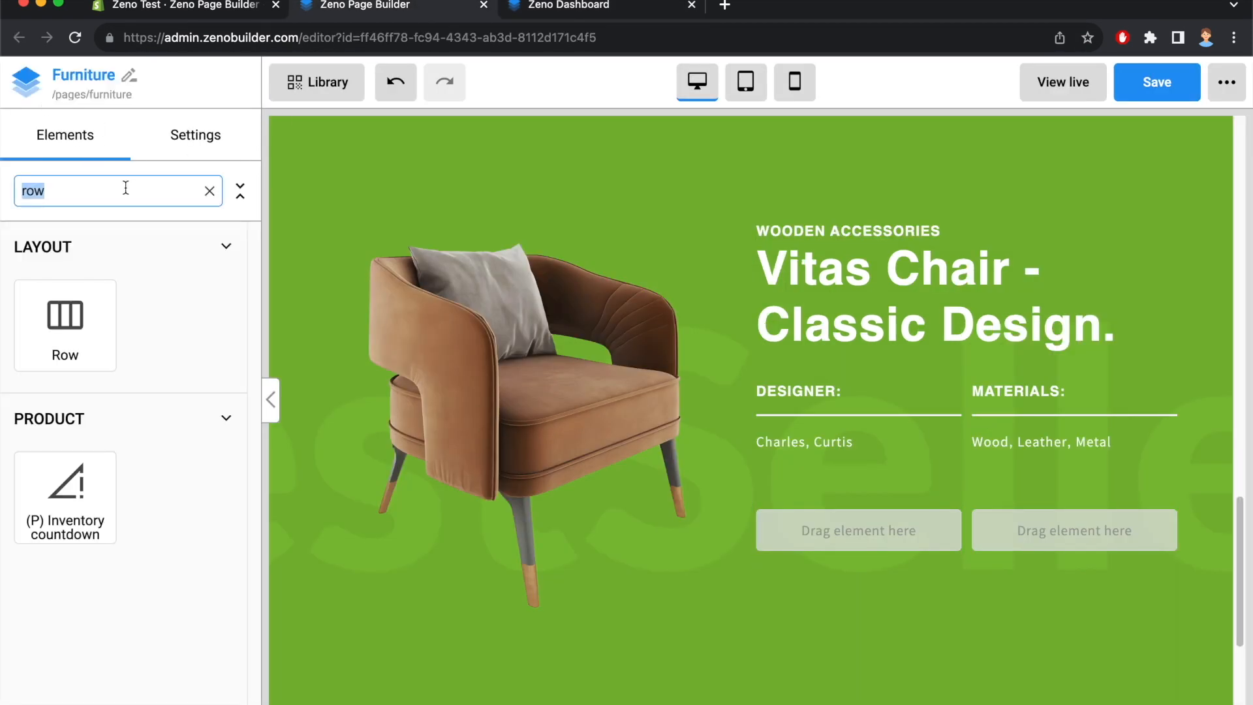
pyautogui.write('head')
pyautogui.moveTo(67, 364); pyautogui.dragTo(914, 546)
pyautogui.click(878, 542)
pyautogui.press('super+a')
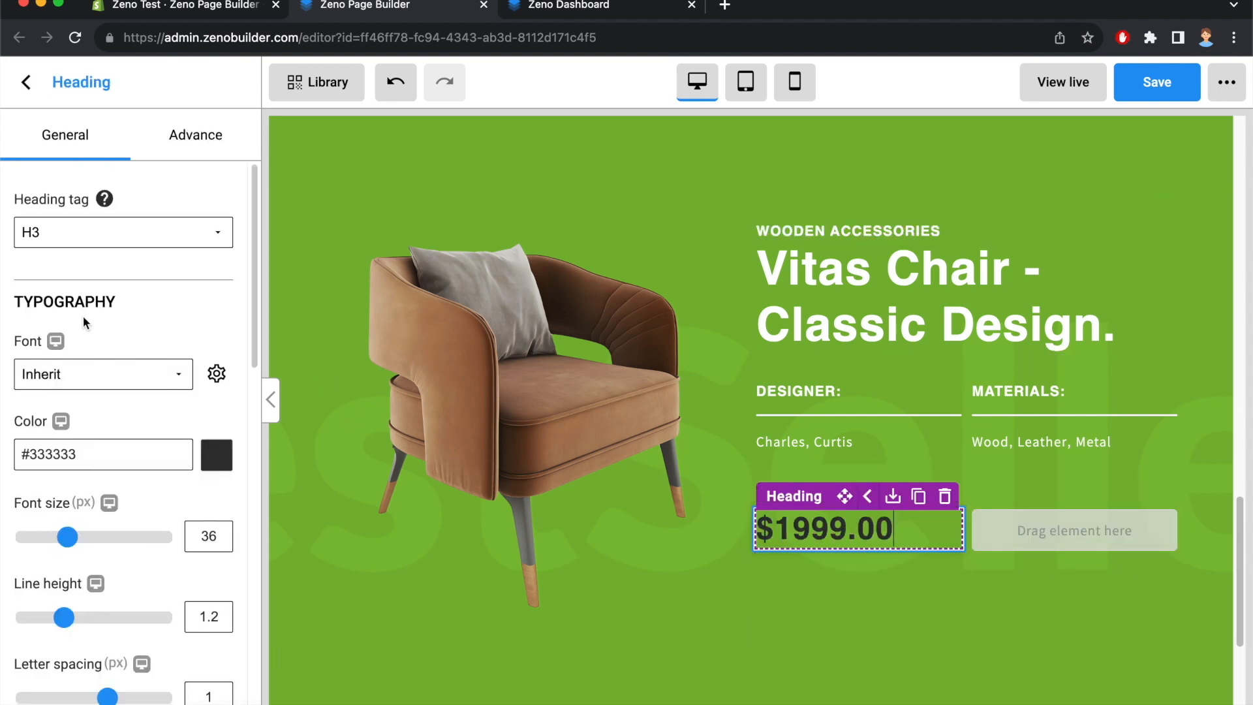
# Set the price heading's color to #FFF and, after inspecting the template's price, its font size to 32 px
pyautogui.doubleClick(57, 453)
pyautogui.write('FF')
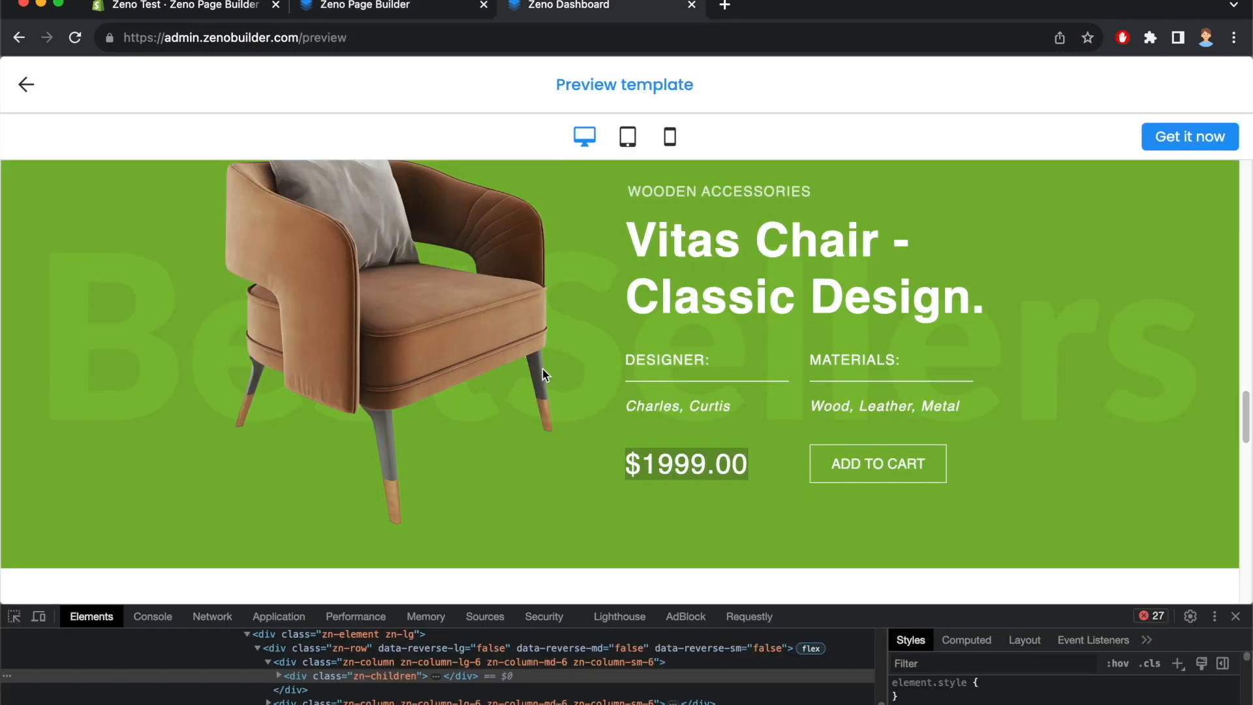
pyautogui.click(14, 618)
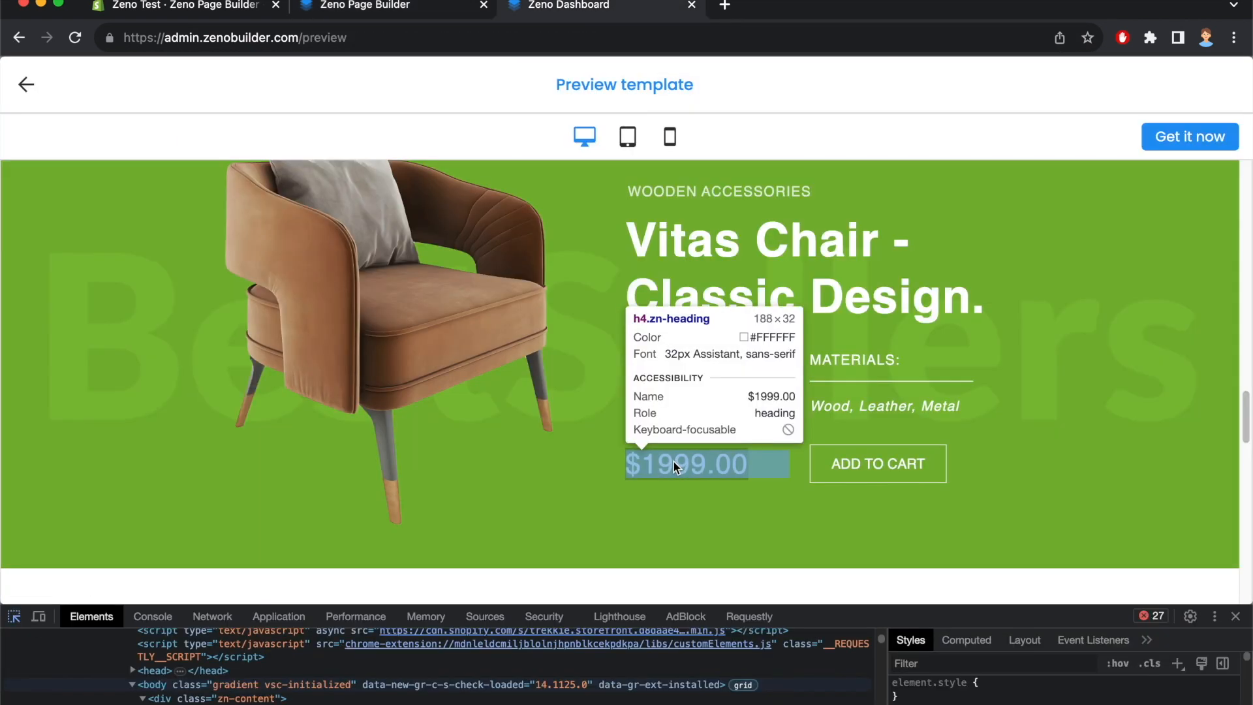
pyautogui.click(674, 461)
pyautogui.click(431, 6)
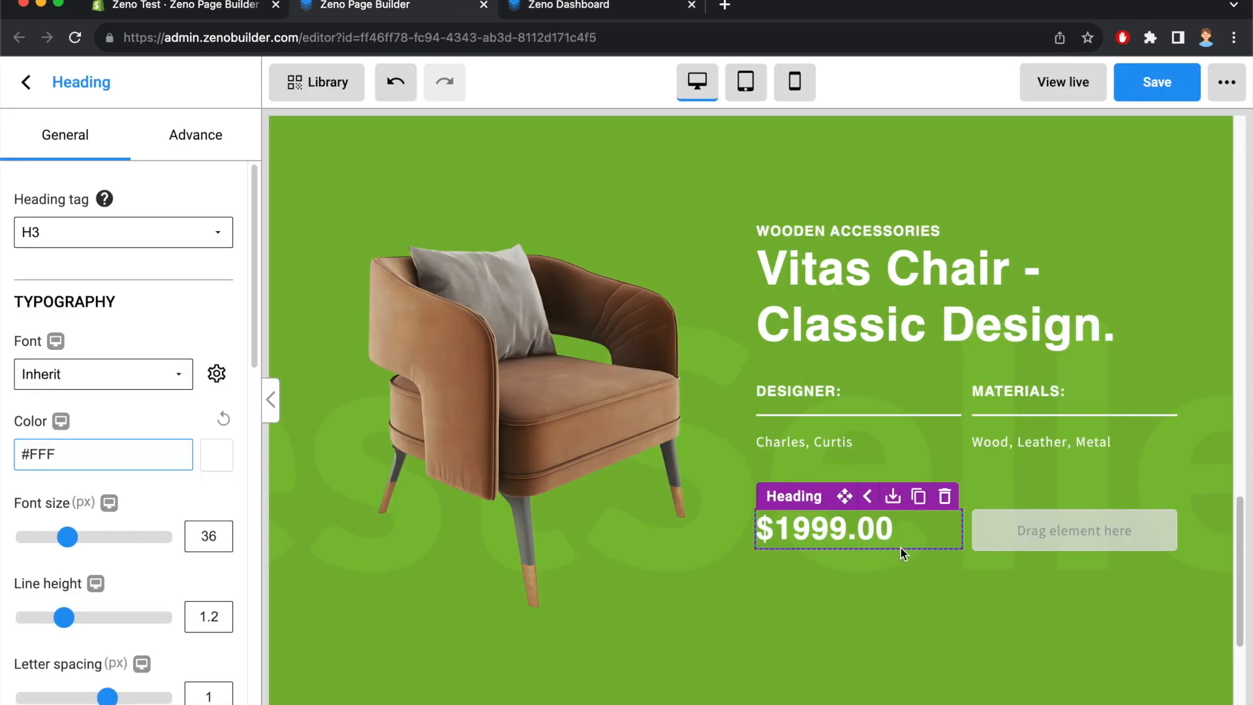
pyautogui.doubleClick(209, 536)
pyautogui.write('3')
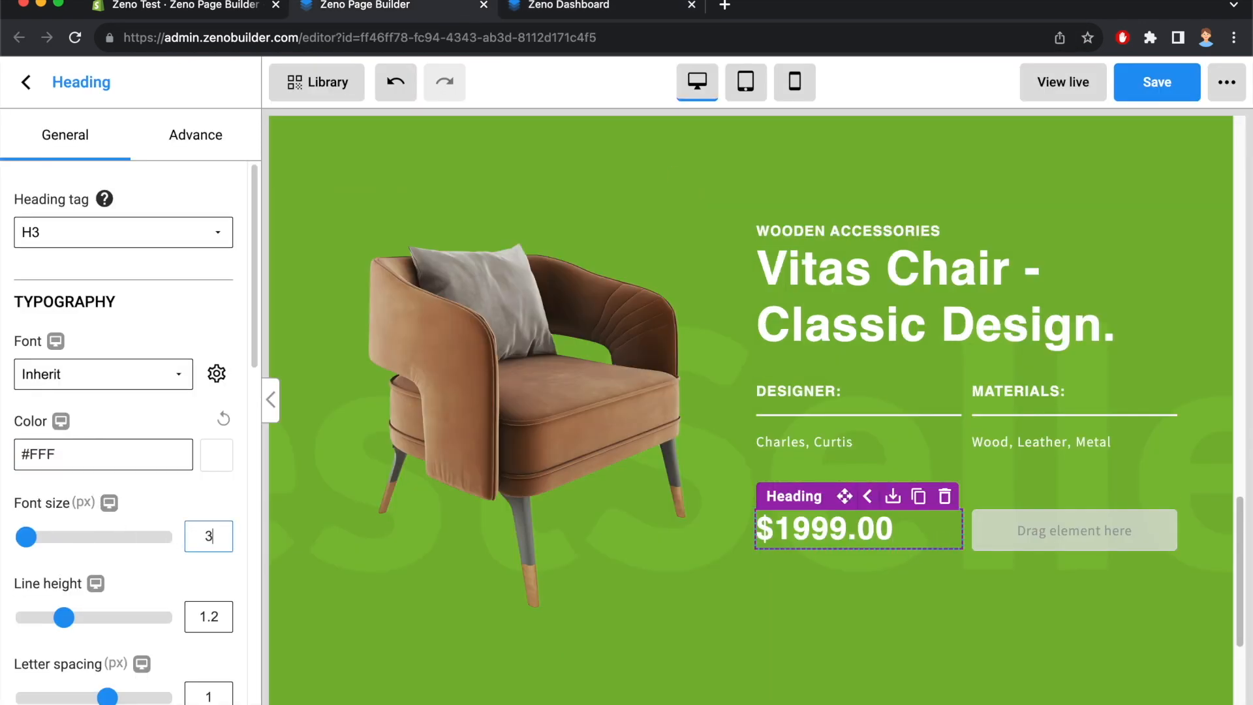
pyautogui.write('2')
pyautogui.click(26, 82)
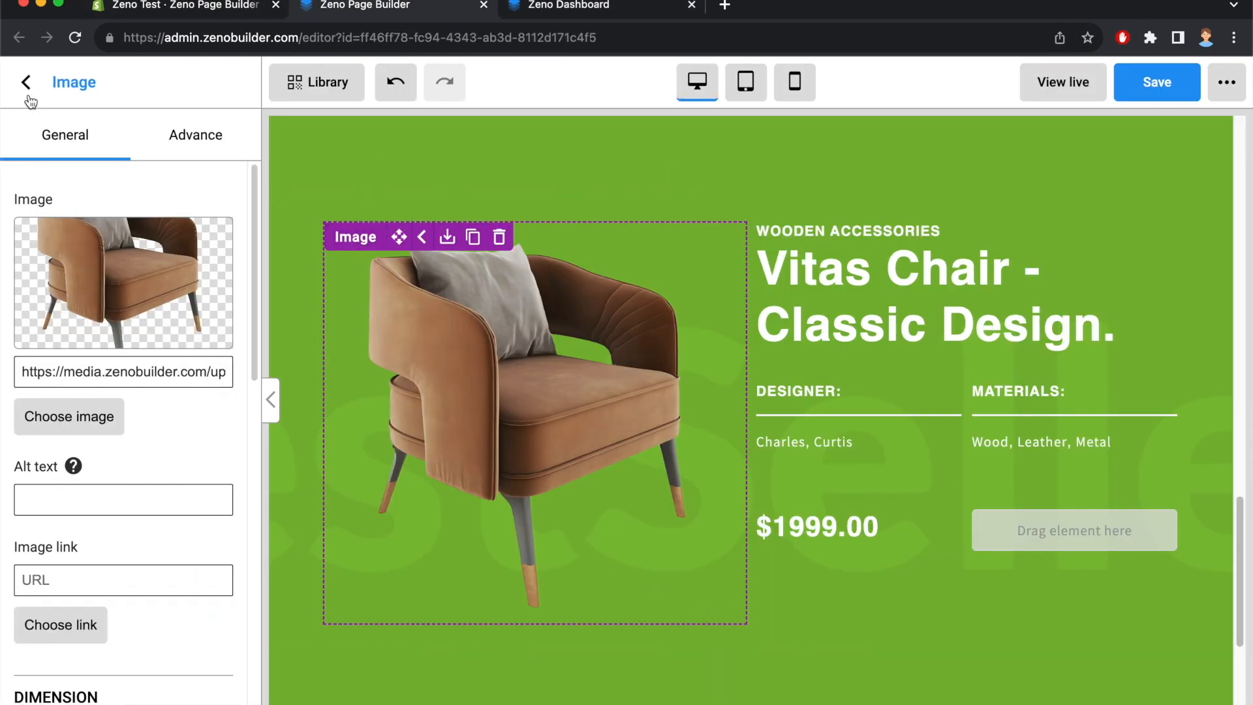
# Check the template's ADD TO CART button and add a Button element to the price row's empty second column
pyautogui.click(551, 6)
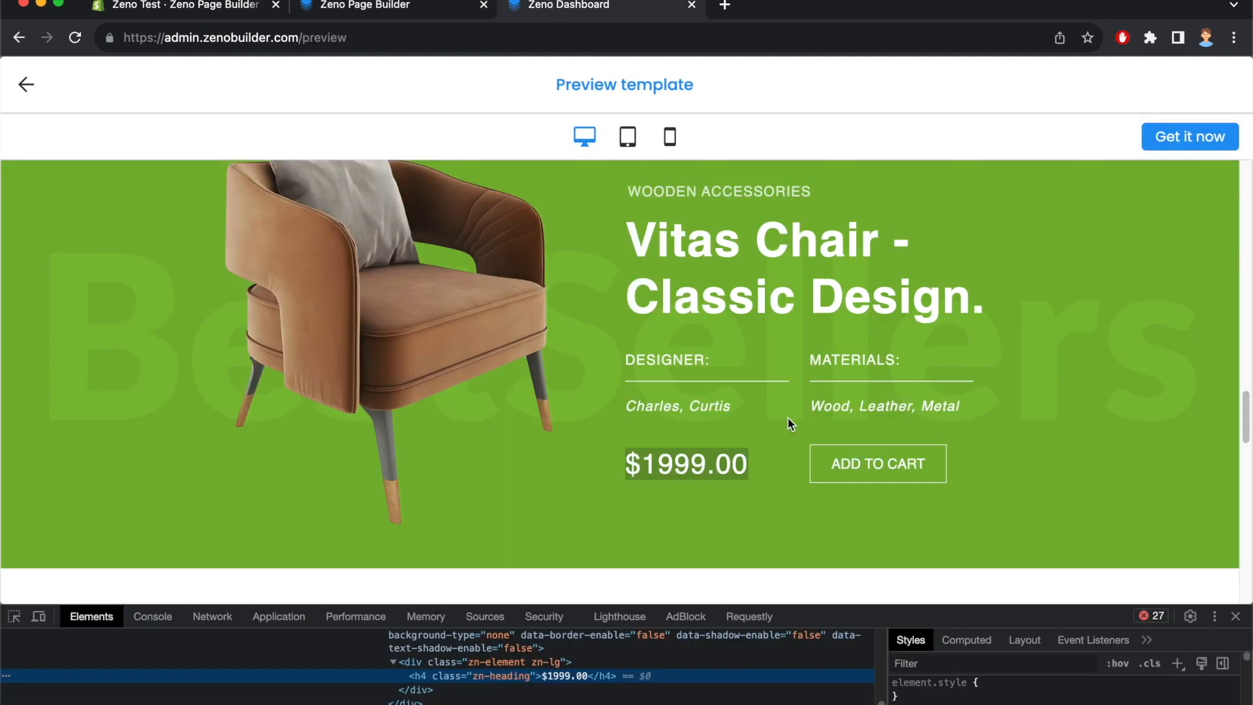
pyautogui.click(790, 437)
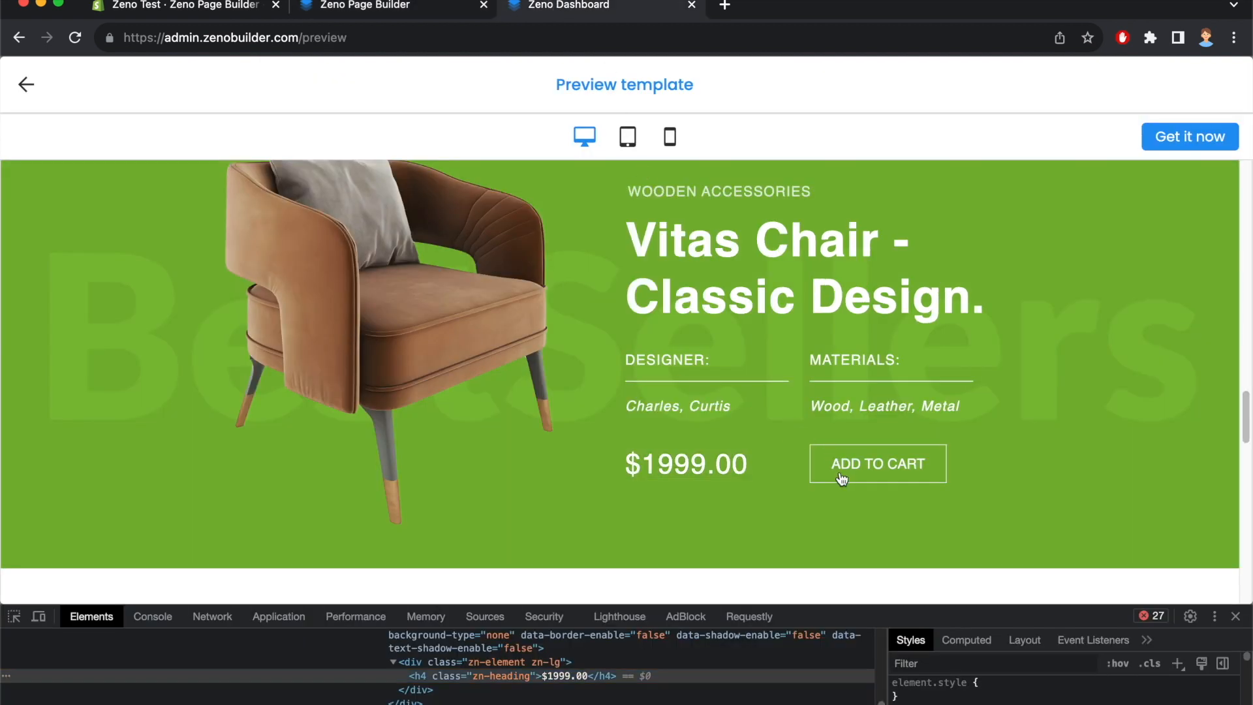
pyautogui.click(451, 8)
pyautogui.click(34, 88)
pyautogui.doubleClick(93, 191)
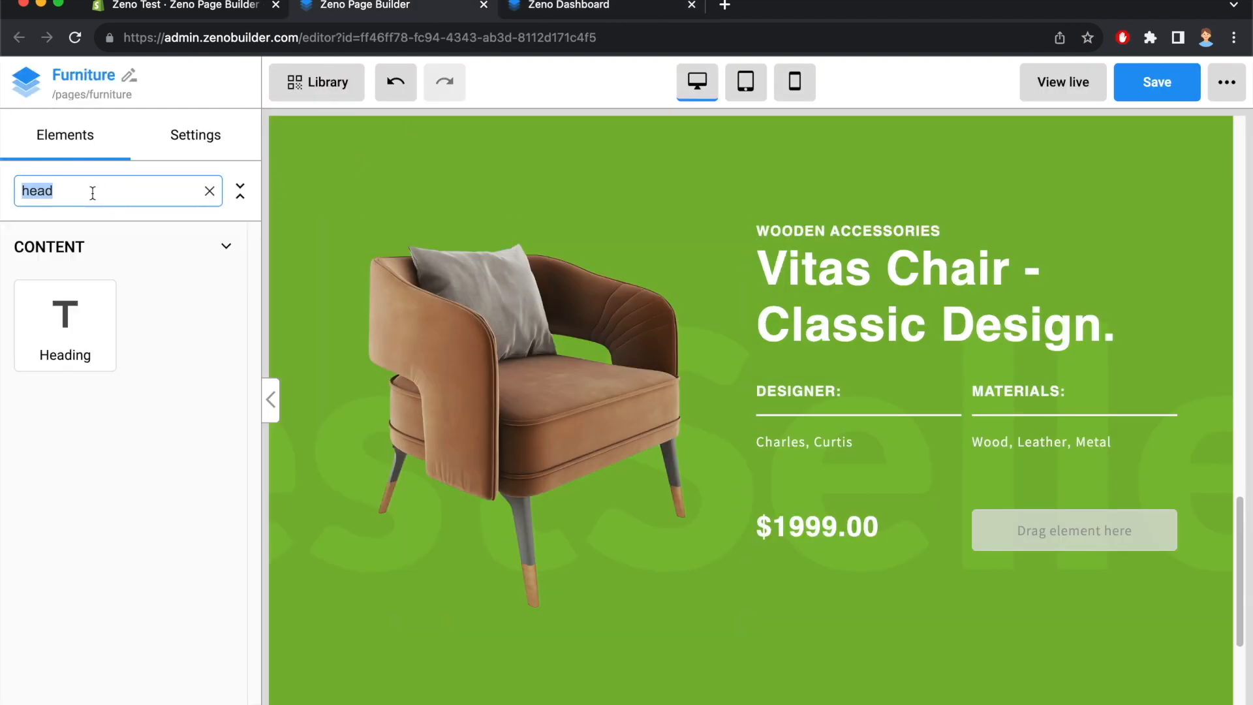
pyautogui.write('but')
pyautogui.moveTo(65, 325); pyautogui.dragTo(1103, 525)
pyautogui.click(1076, 533)
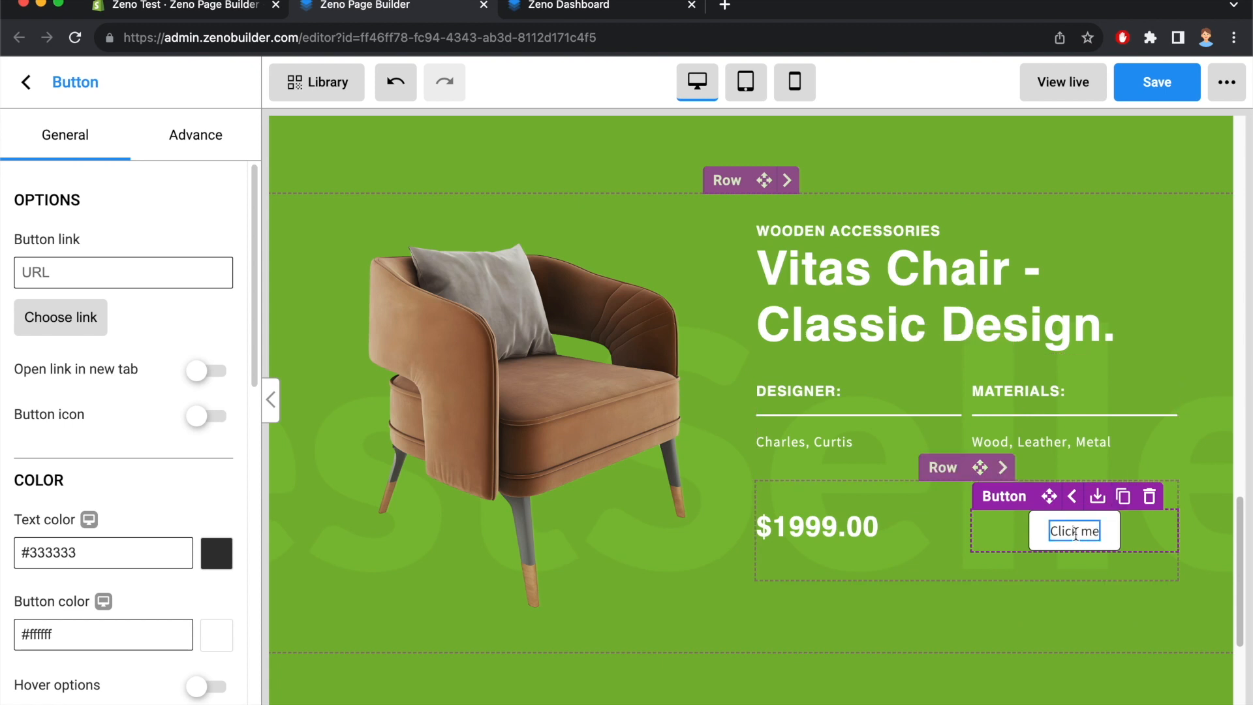
# Recheck the template's button, search the elements for "cart", and delete the Button beside the price
pyautogui.click(617, 7)
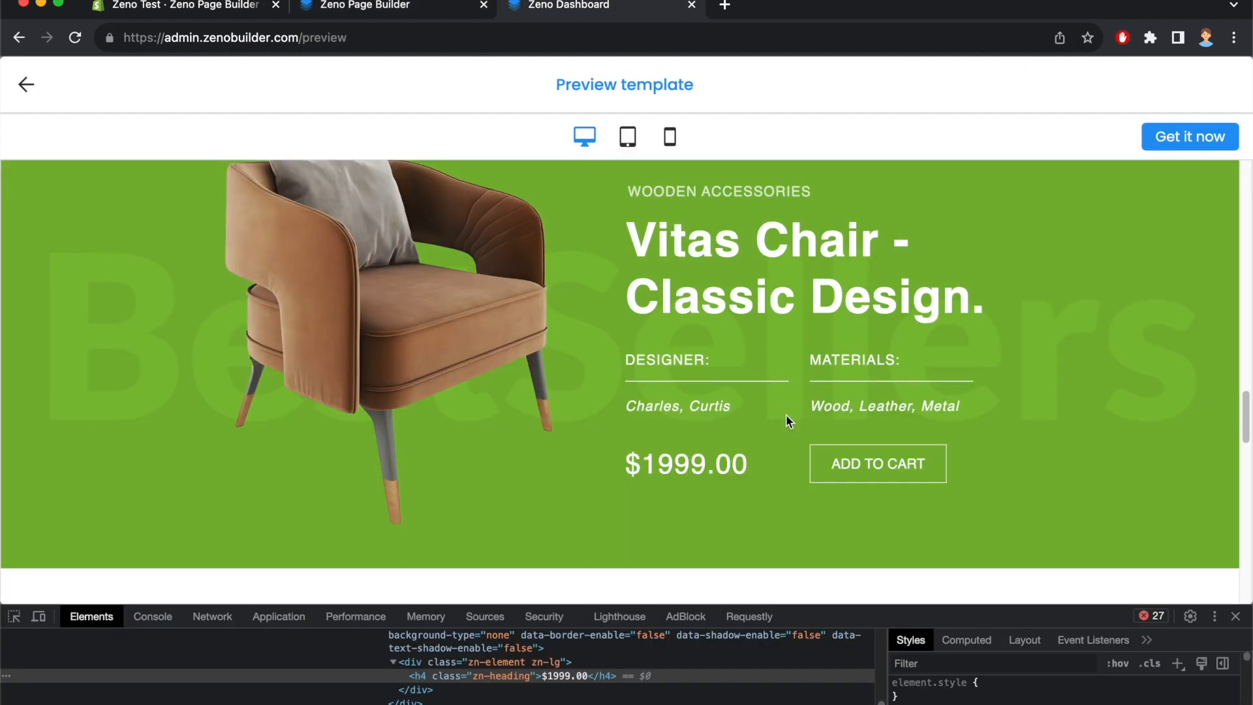
pyautogui.click(431, 19)
pyautogui.click(26, 82)
pyautogui.doubleClick(118, 190)
pyautogui.write('cart')
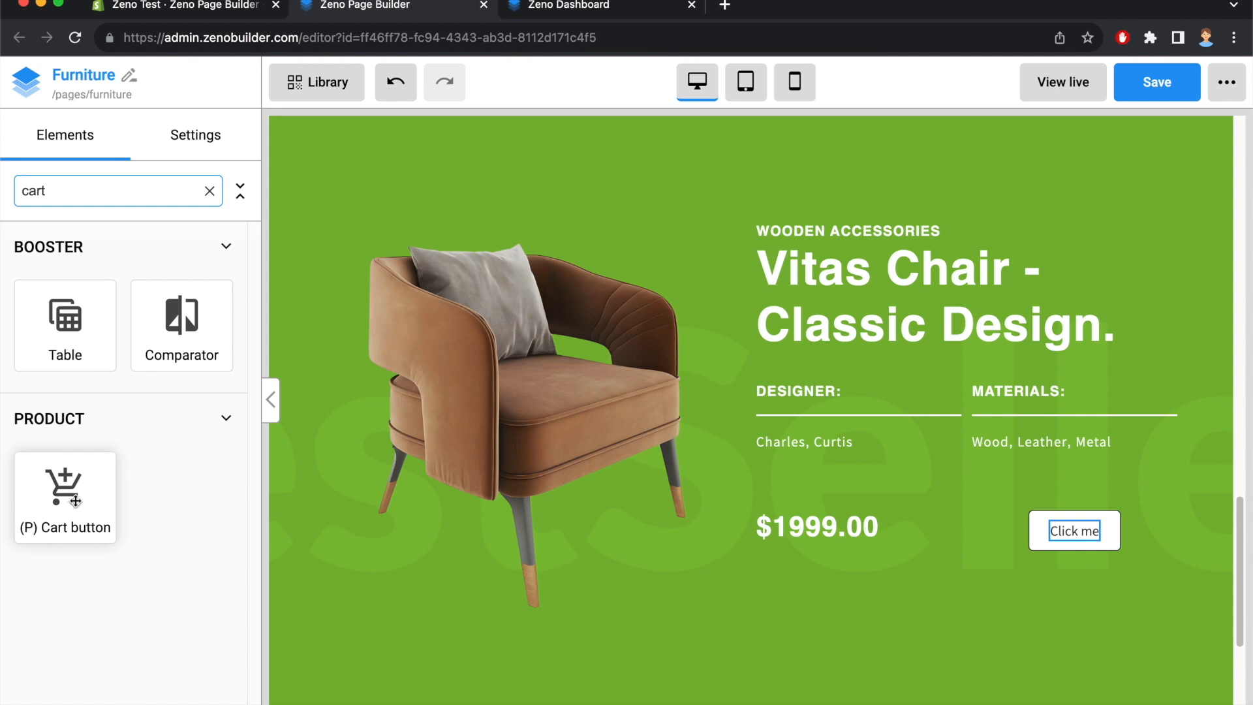
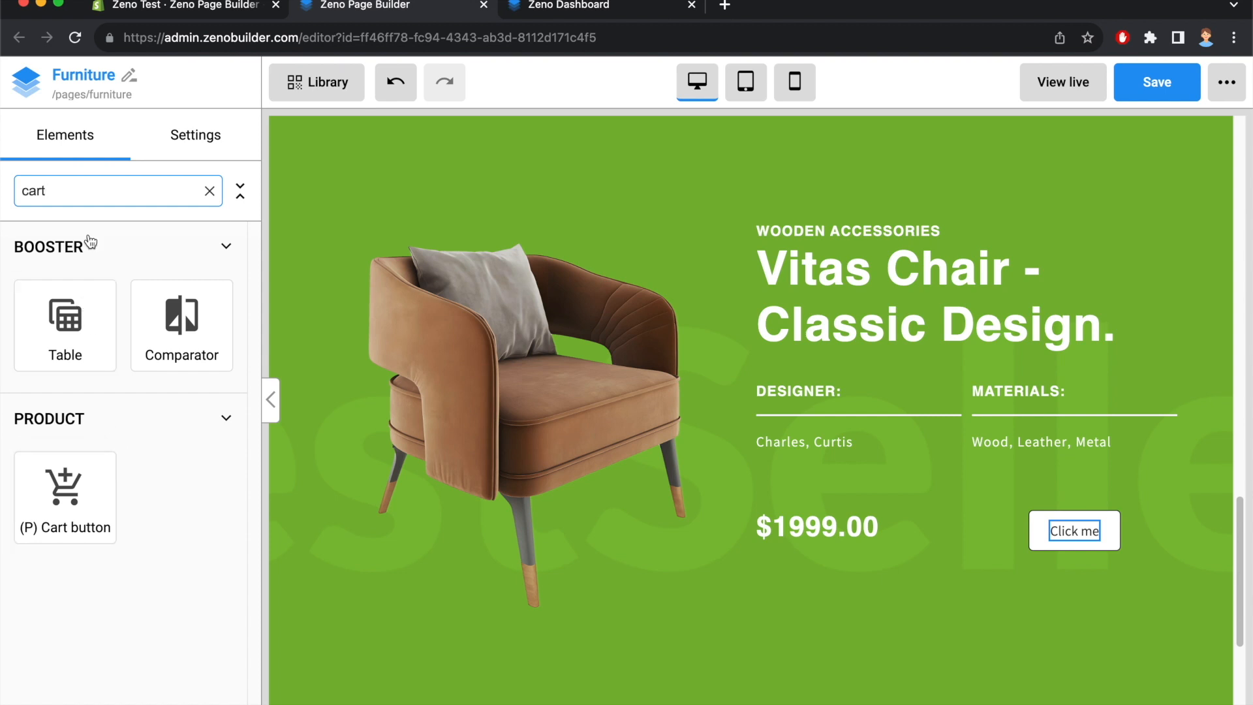
pyautogui.doubleClick(73, 184)
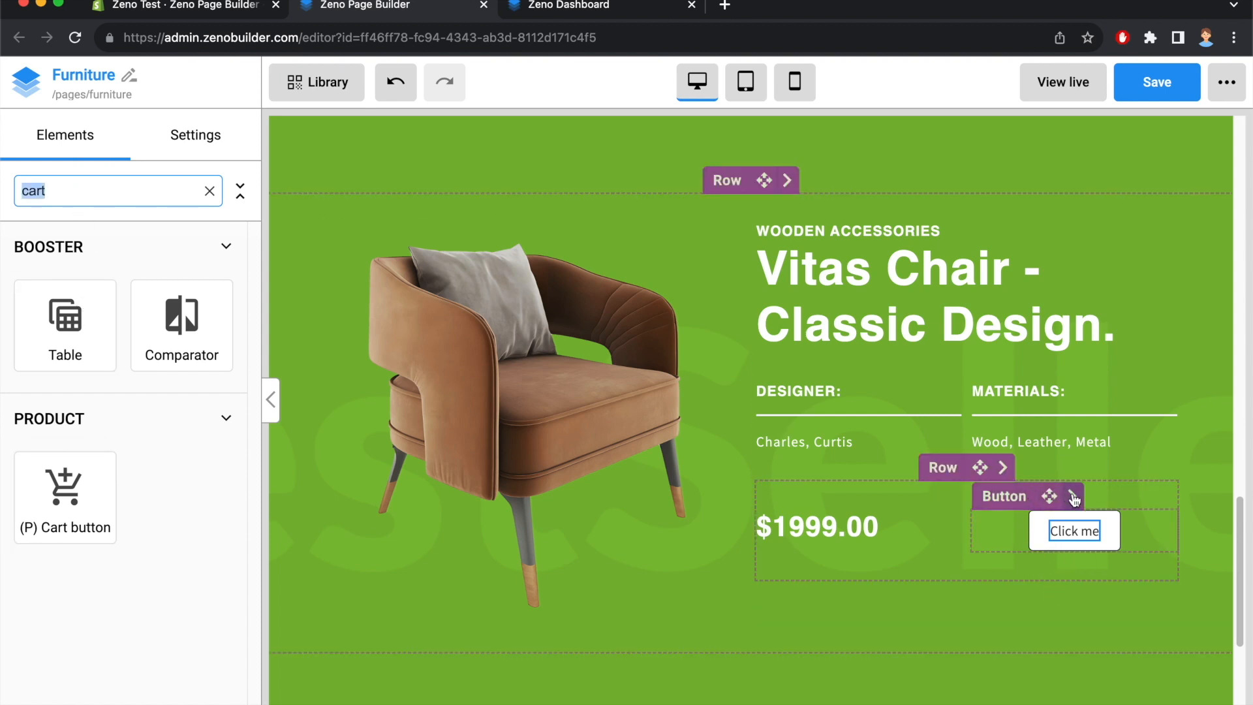
pyautogui.click(1074, 527)
pyautogui.click(1149, 497)
# Add a Product element to the column beside the price and delete its title and price
pyautogui.doubleClick(124, 191)
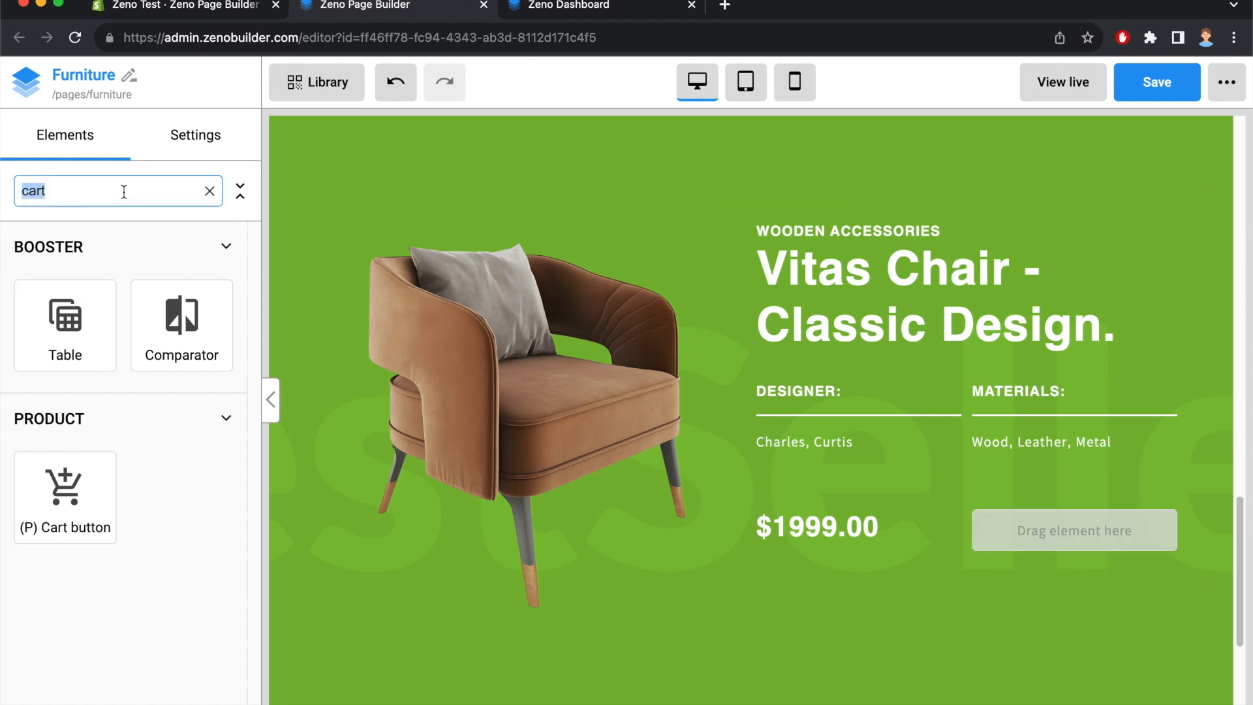
pyautogui.write('prod')
pyautogui.moveTo(65, 320); pyautogui.dragTo(1076, 513)
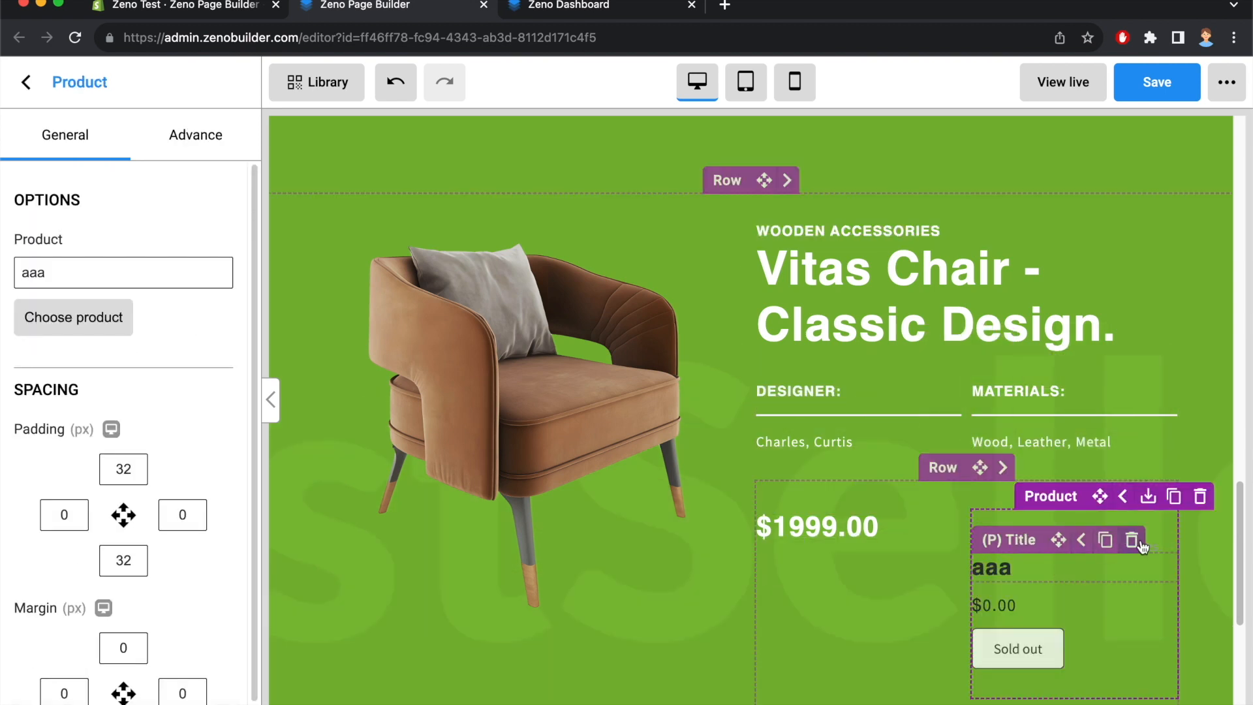
pyautogui.click(1130, 541)
pyautogui.click(1133, 540)
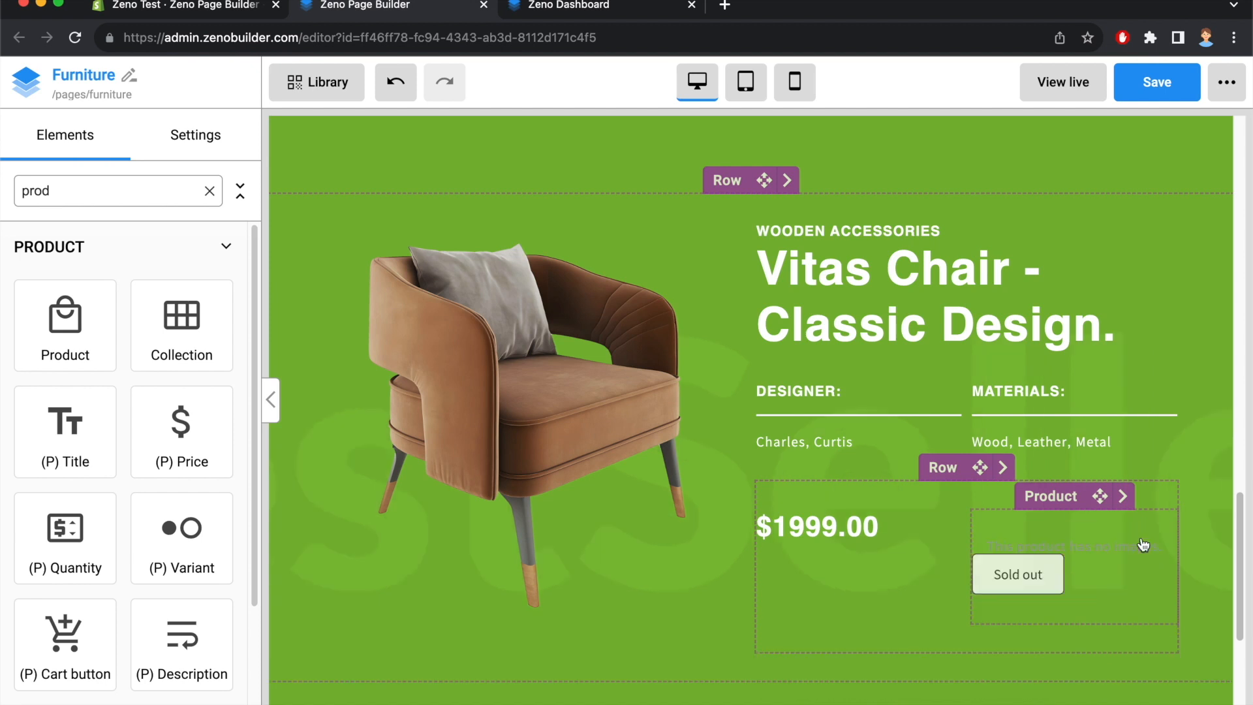
# Choose Eames lounge chair as the Product element's product and delete its product image
pyautogui.click(1088, 580)
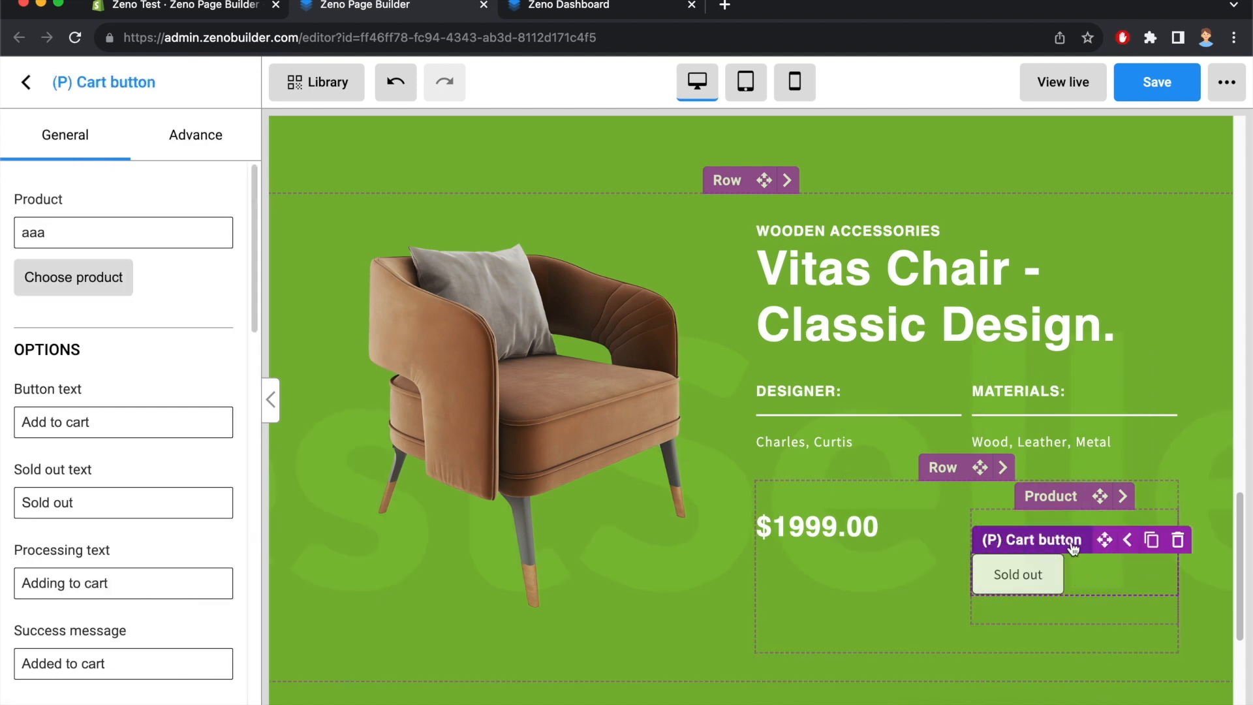
pyautogui.click(1057, 496)
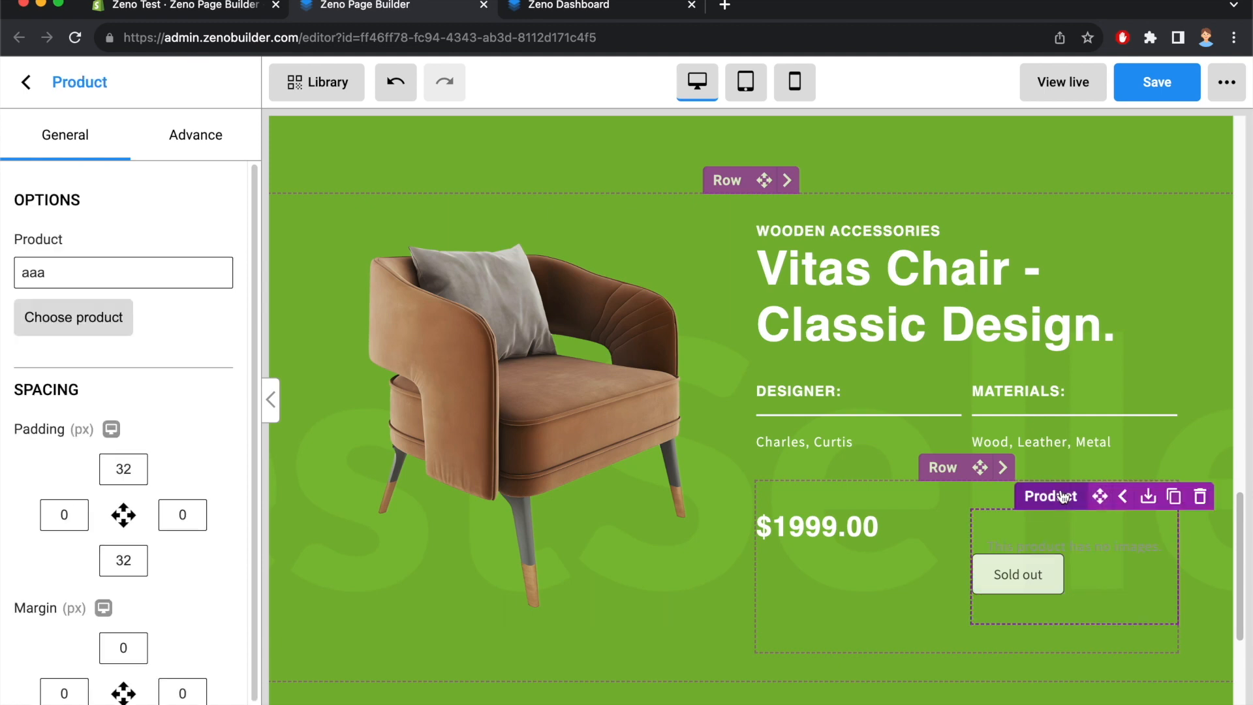
pyautogui.click(73, 316)
pyautogui.scroll(-2, 449, 462)
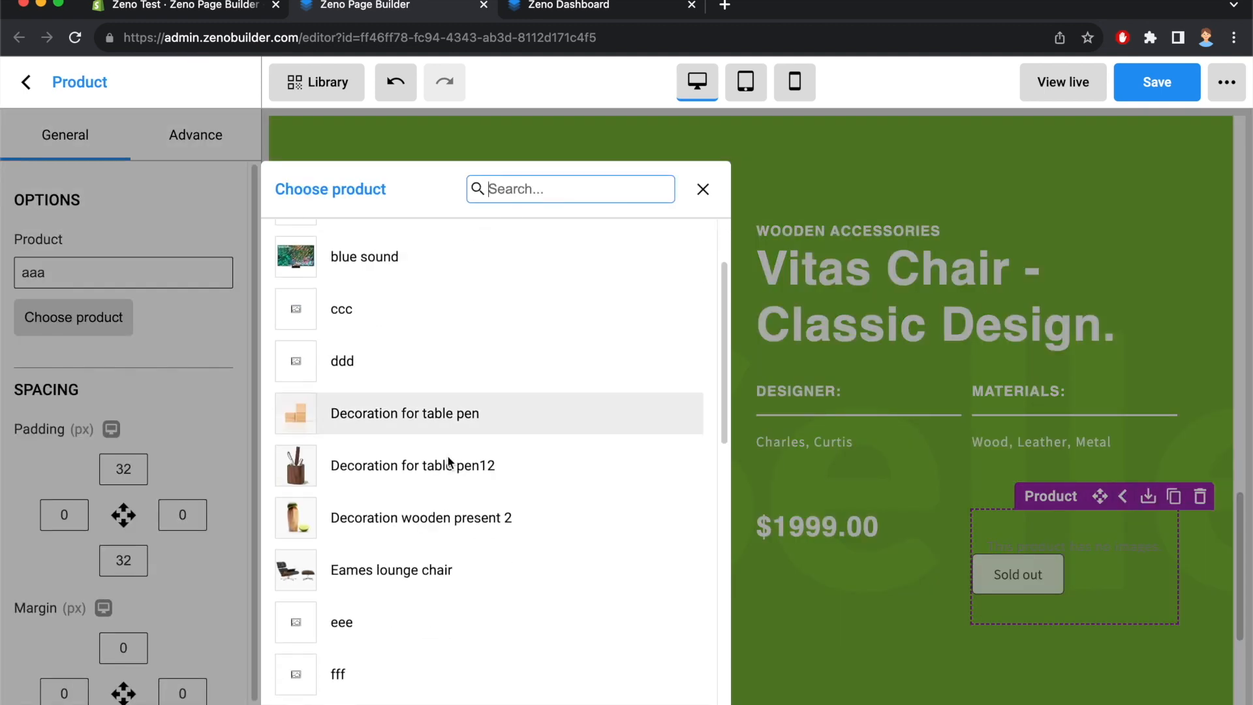
pyautogui.click(432, 565)
pyautogui.scroll(-2, 567, 528)
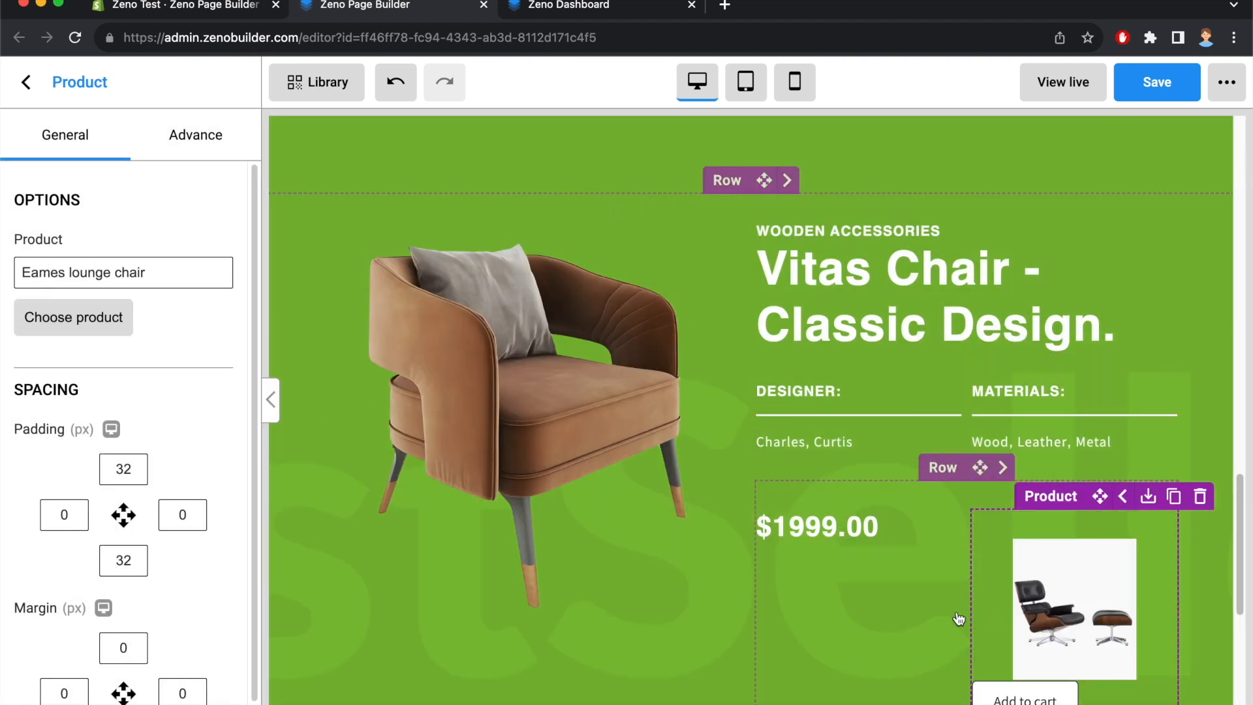
pyautogui.click(1079, 576)
pyautogui.click(1146, 527)
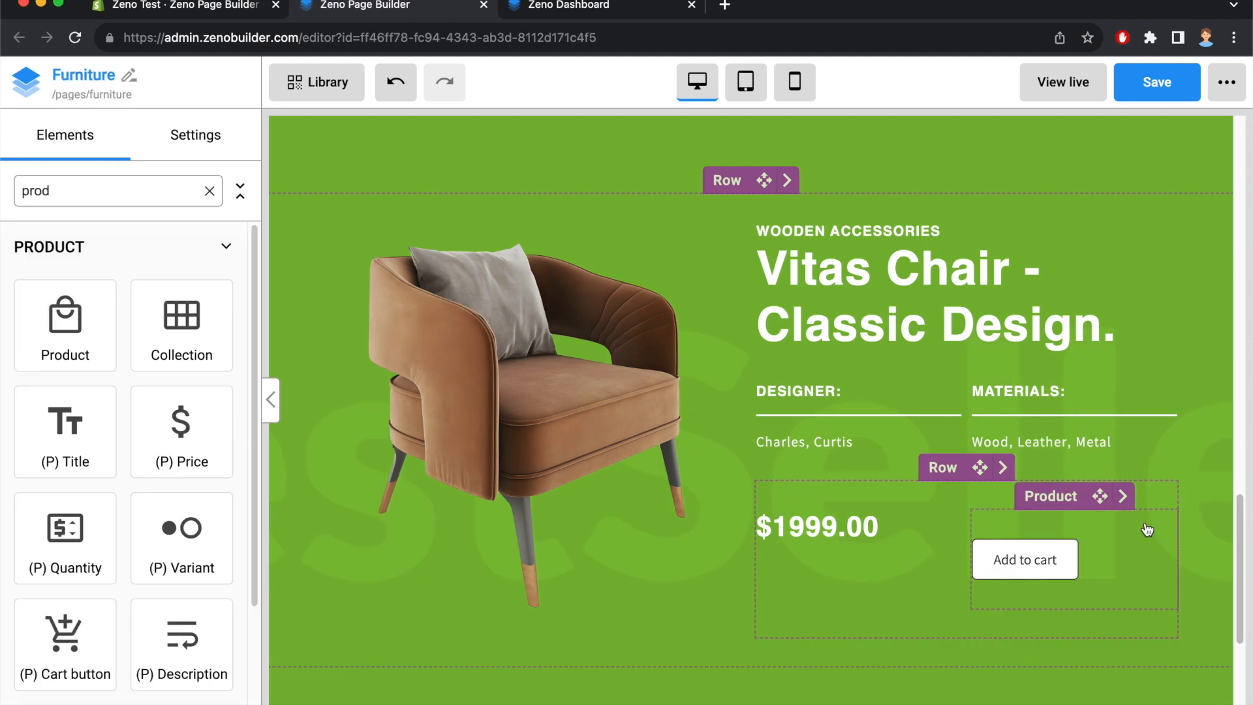
# Set the top padding of the Product element beside the price to 0 px
pyautogui.click(1071, 502)
pyautogui.scroll(-1, 163, 520)
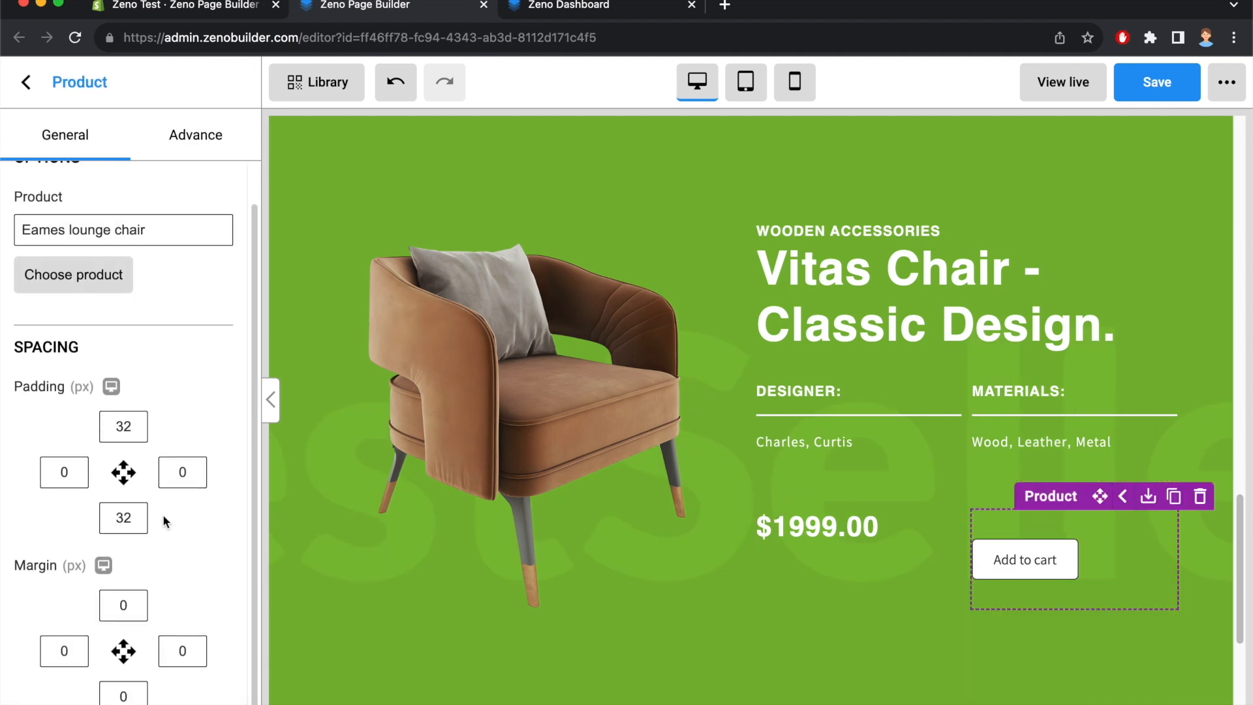
pyautogui.doubleClick(124, 425)
pyautogui.write('0')
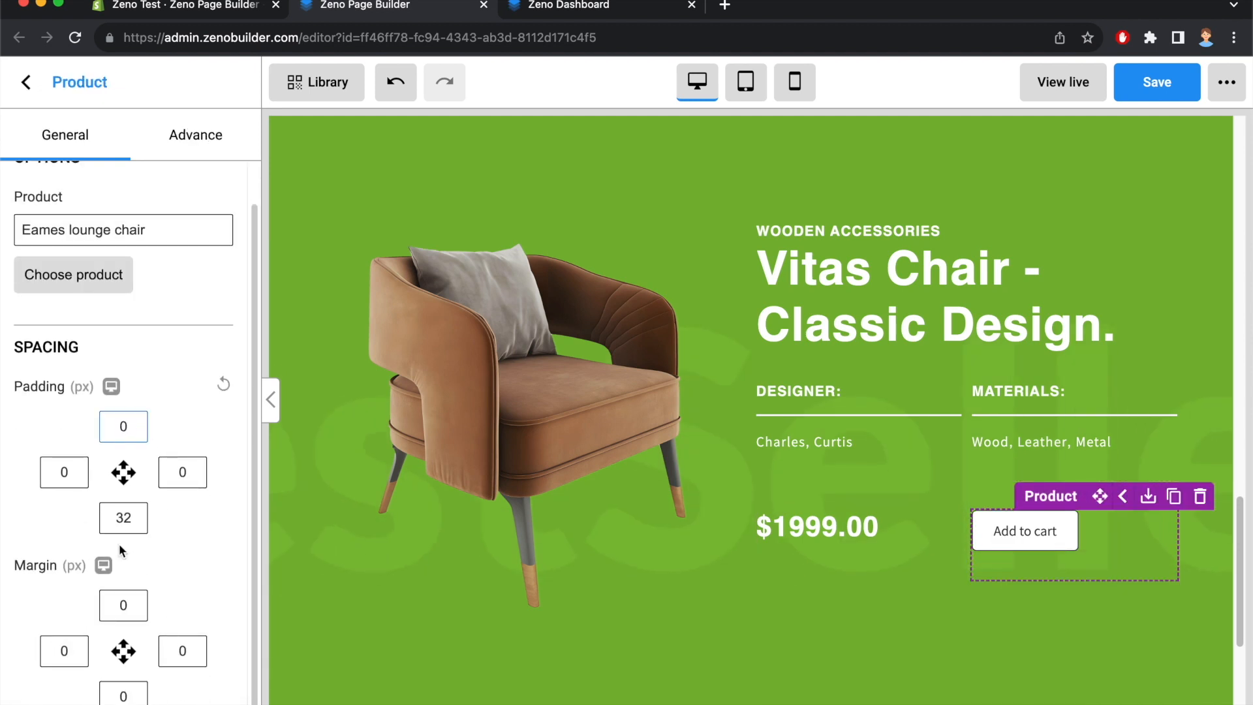
# Set the cart button's text color to #FFF
pyautogui.click(1110, 532)
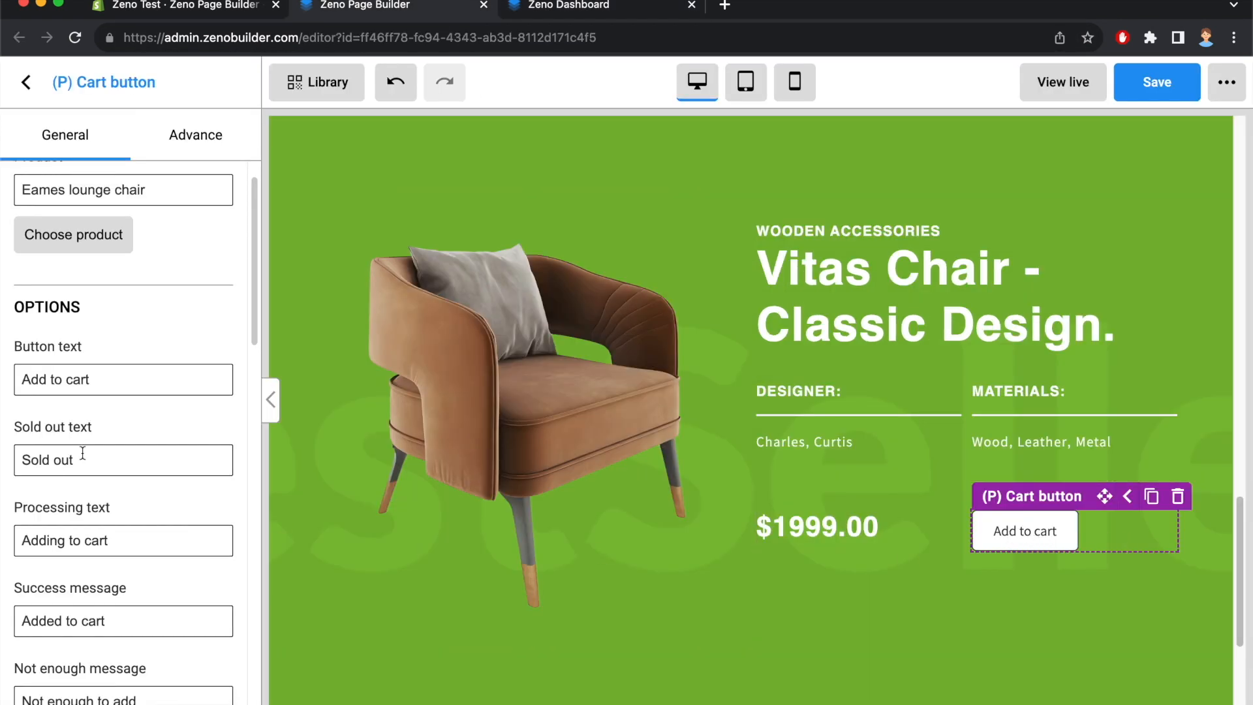
pyautogui.scroll(-2, 99, 444)
pyautogui.scroll(-10, 100, 444)
pyautogui.doubleClick(53, 295)
pyautogui.write('FFF')
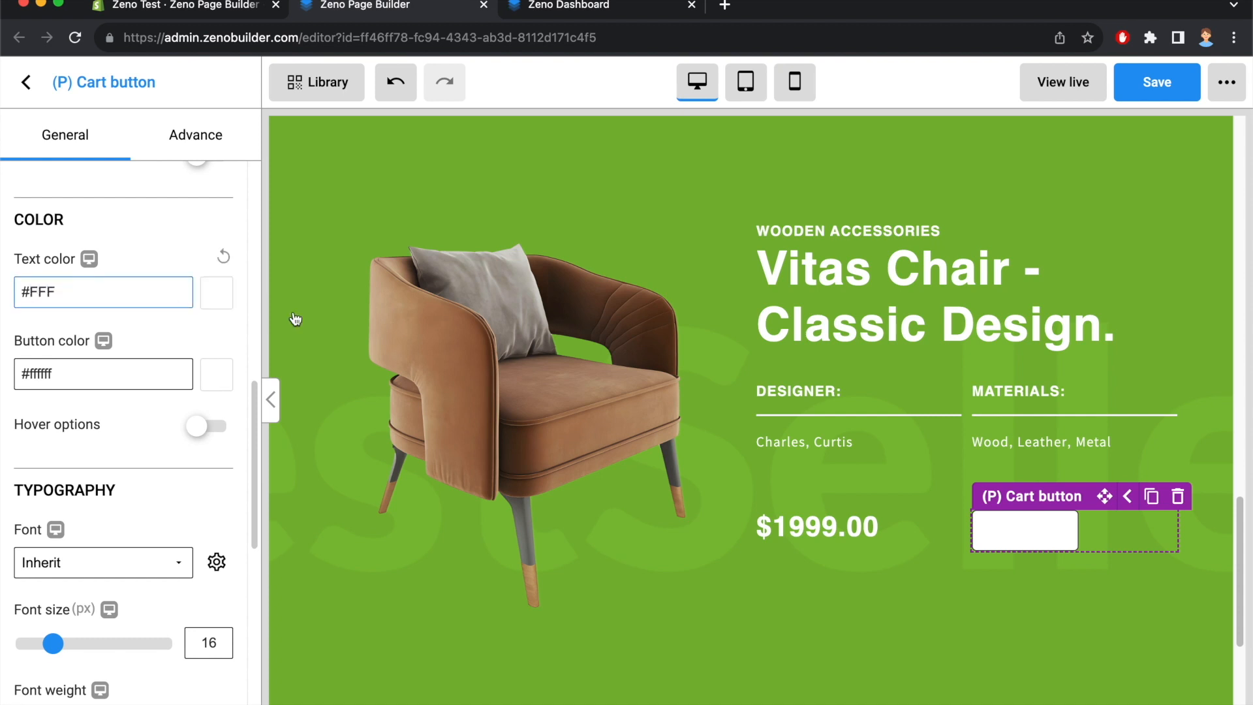
# Check the template's ADD TO CART button and make the cart button's fill transparent with color #ffffff00
pyautogui.click(542, 14)
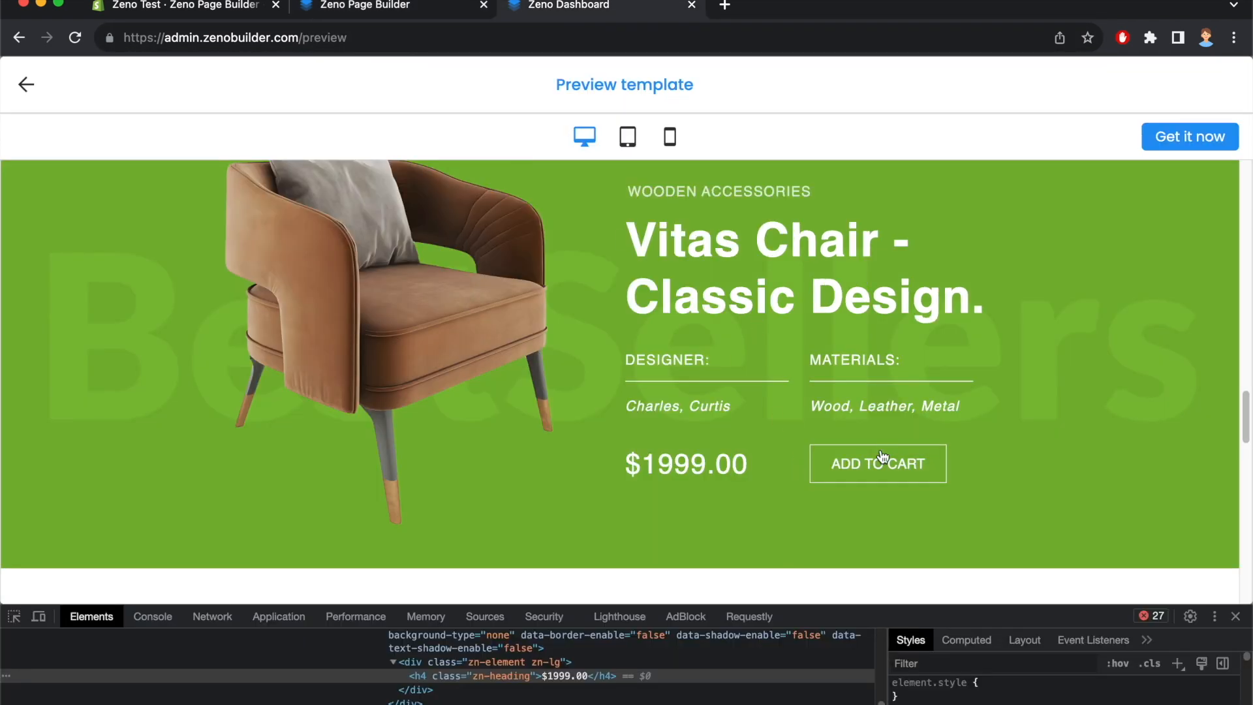
pyautogui.click(417, 8)
pyautogui.click(98, 369)
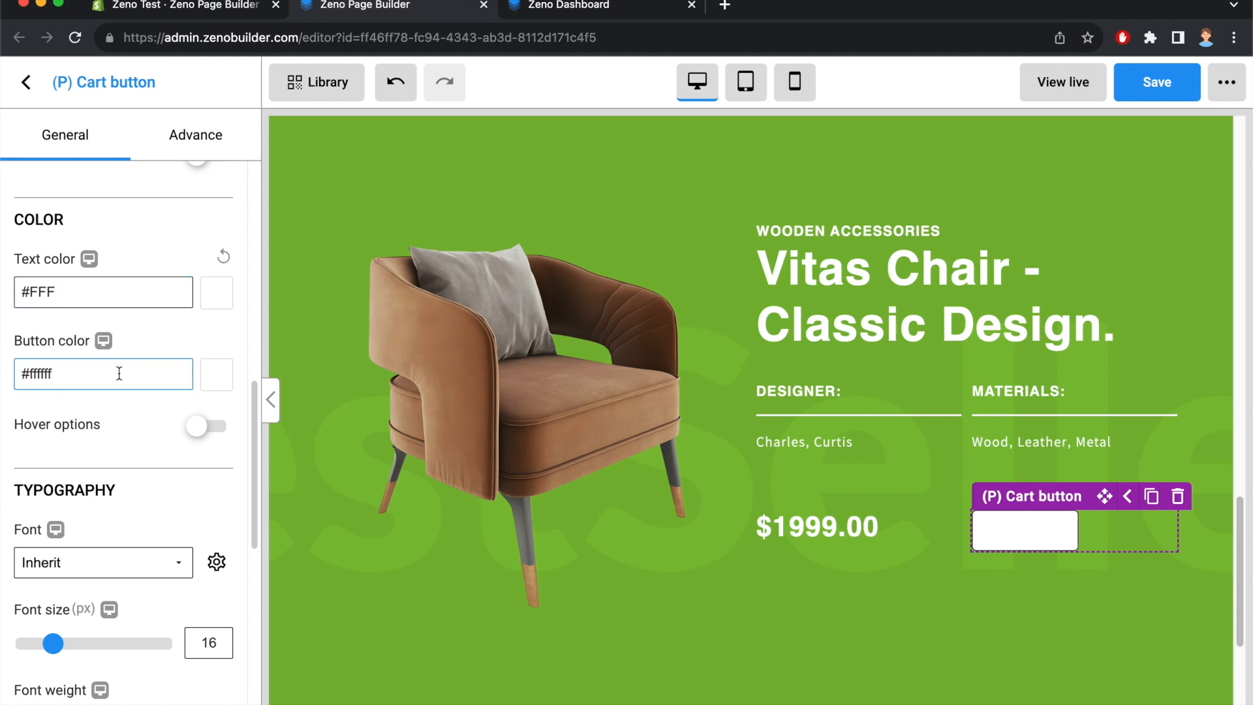
pyautogui.write('00')
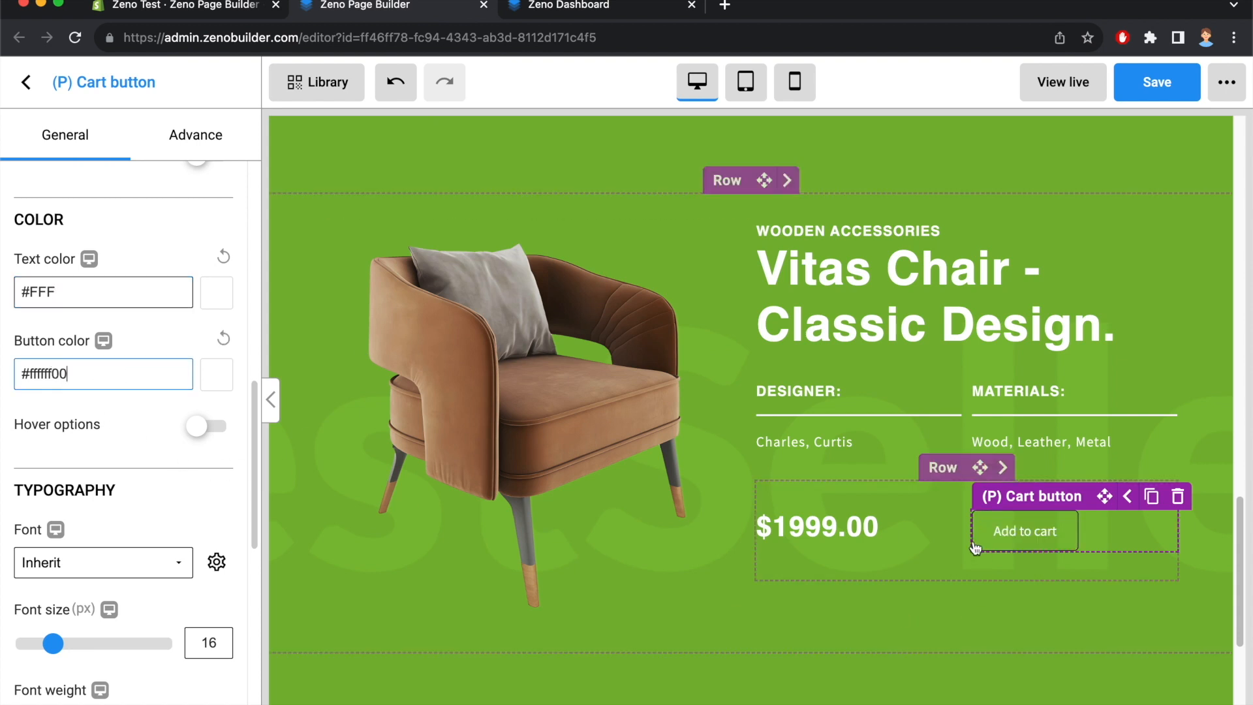
pyautogui.click(211, 160)
pyautogui.scroll(5, 225, 194)
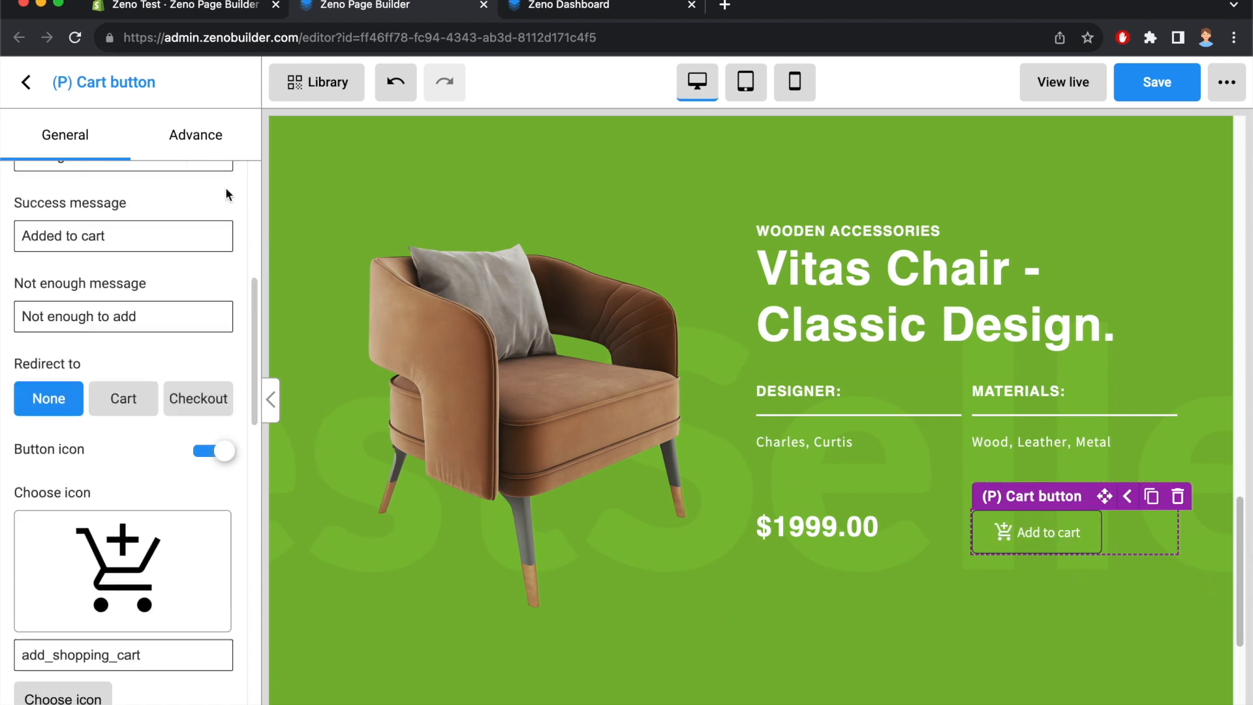
pyautogui.click(208, 450)
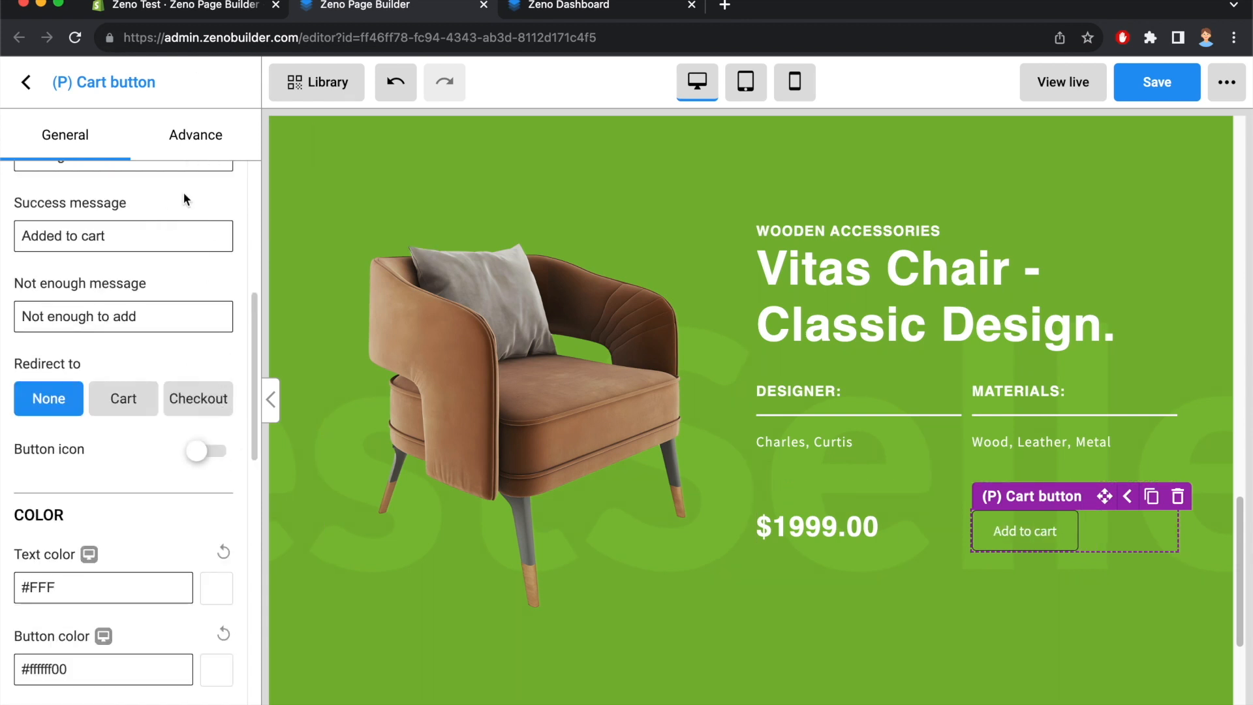
# Set the cart button's border color to #FFF
pyautogui.click(196, 133)
pyautogui.scroll(-2, 166, 467)
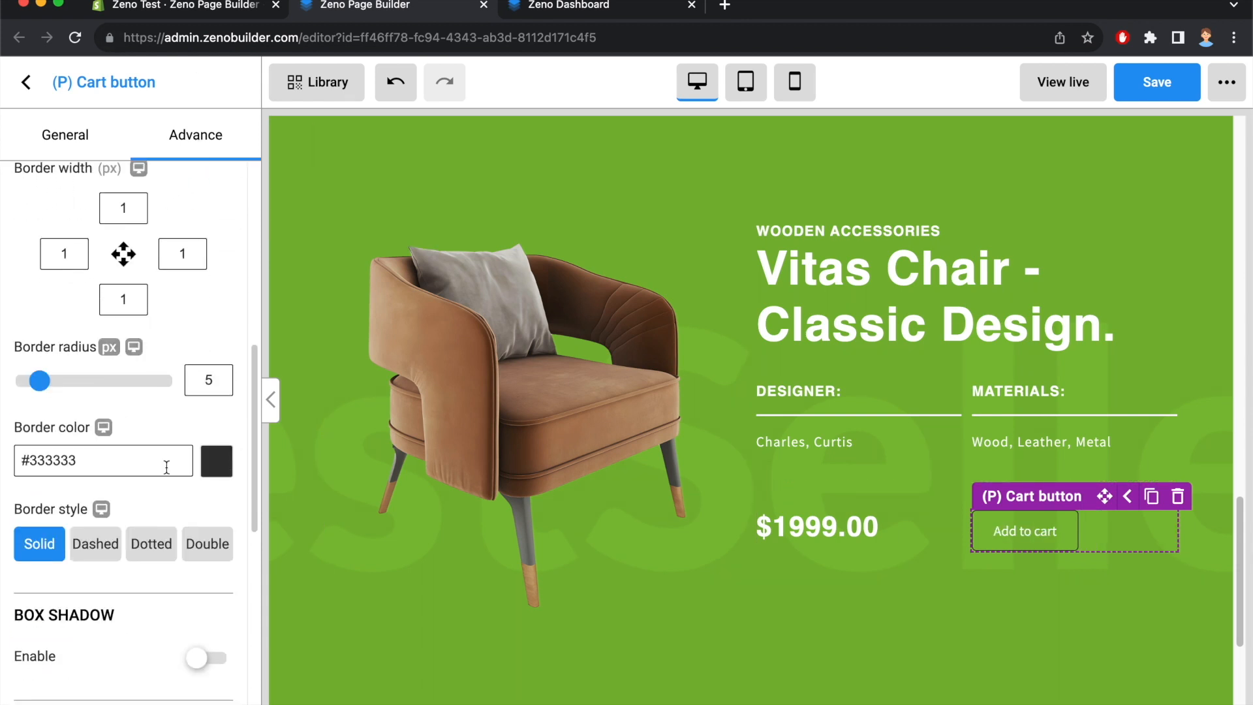
pyautogui.doubleClick(65, 452)
pyautogui.write('FFF')
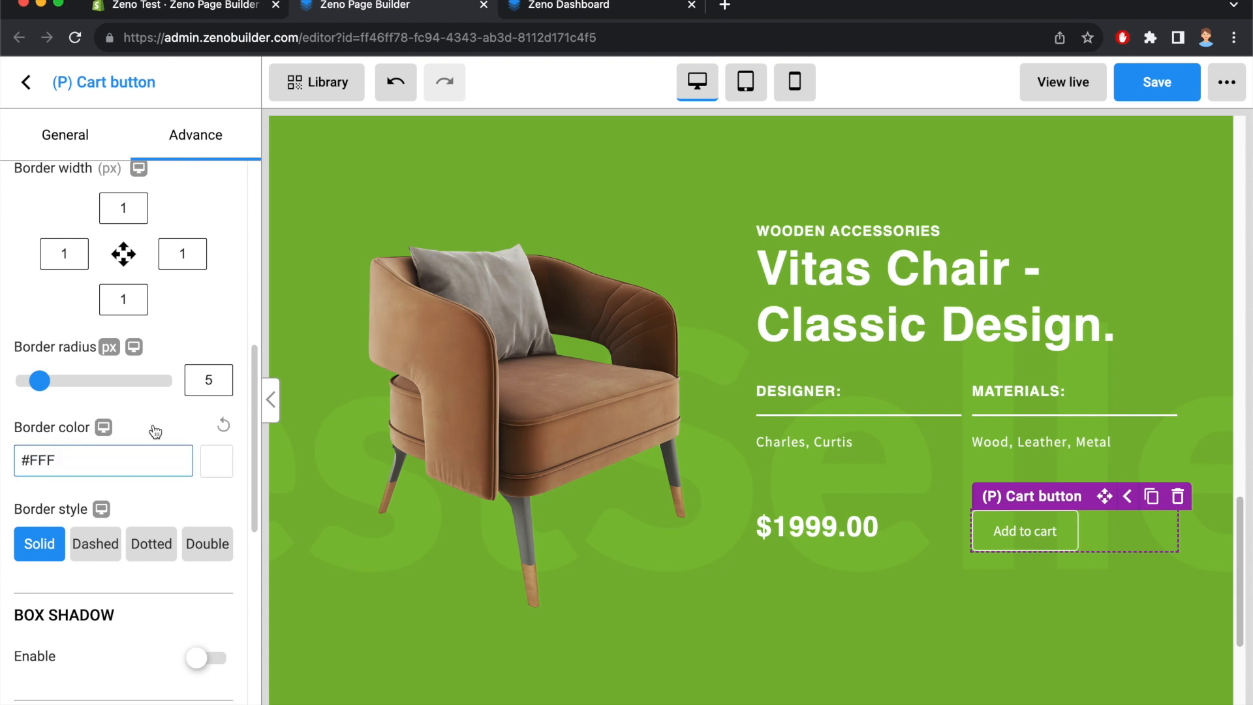
# Recheck the template's button and change the cart button's text to the uppercase ADD TO CART
pyautogui.click(631, 12)
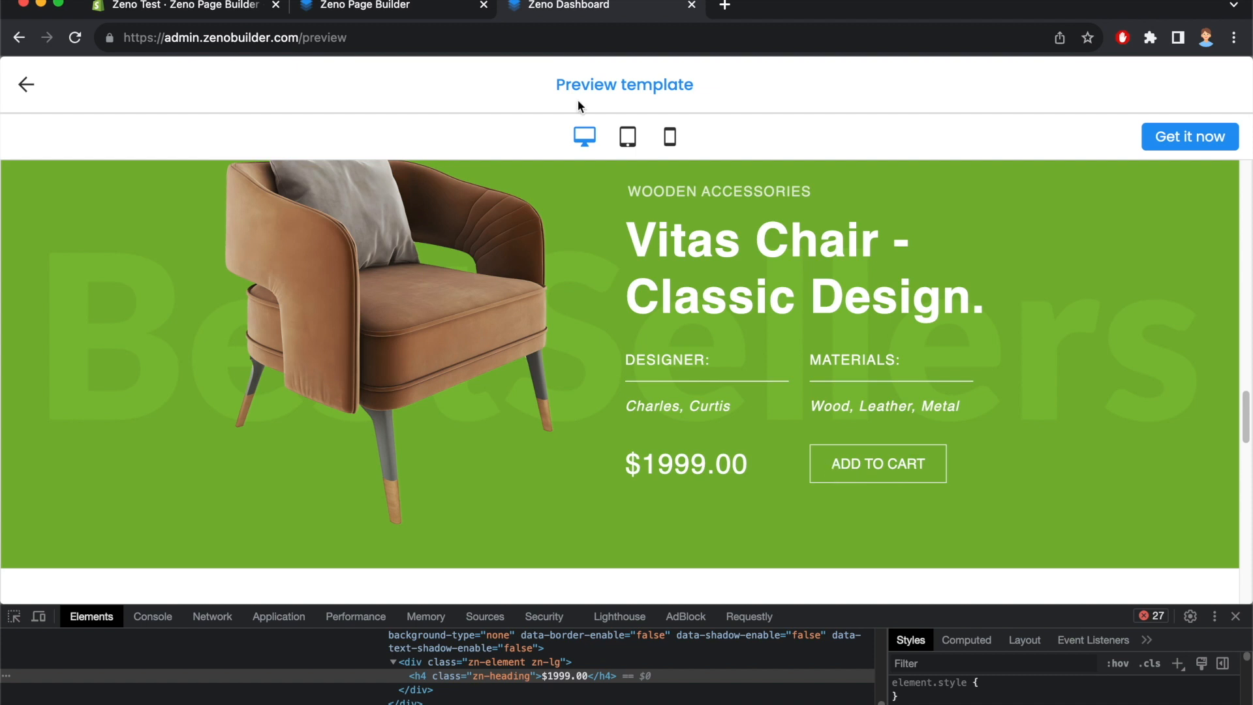
pyautogui.click(437, 9)
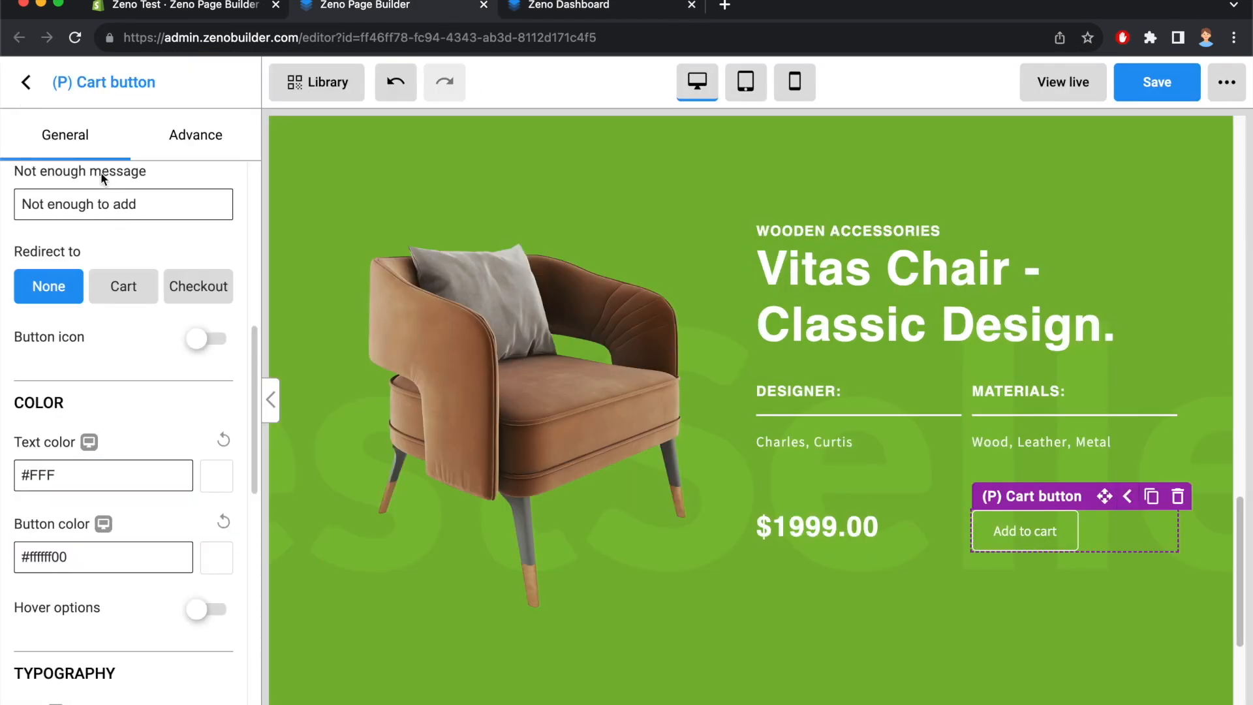
pyautogui.scroll(5, 124, 294)
pyautogui.scroll(4, 118, 346)
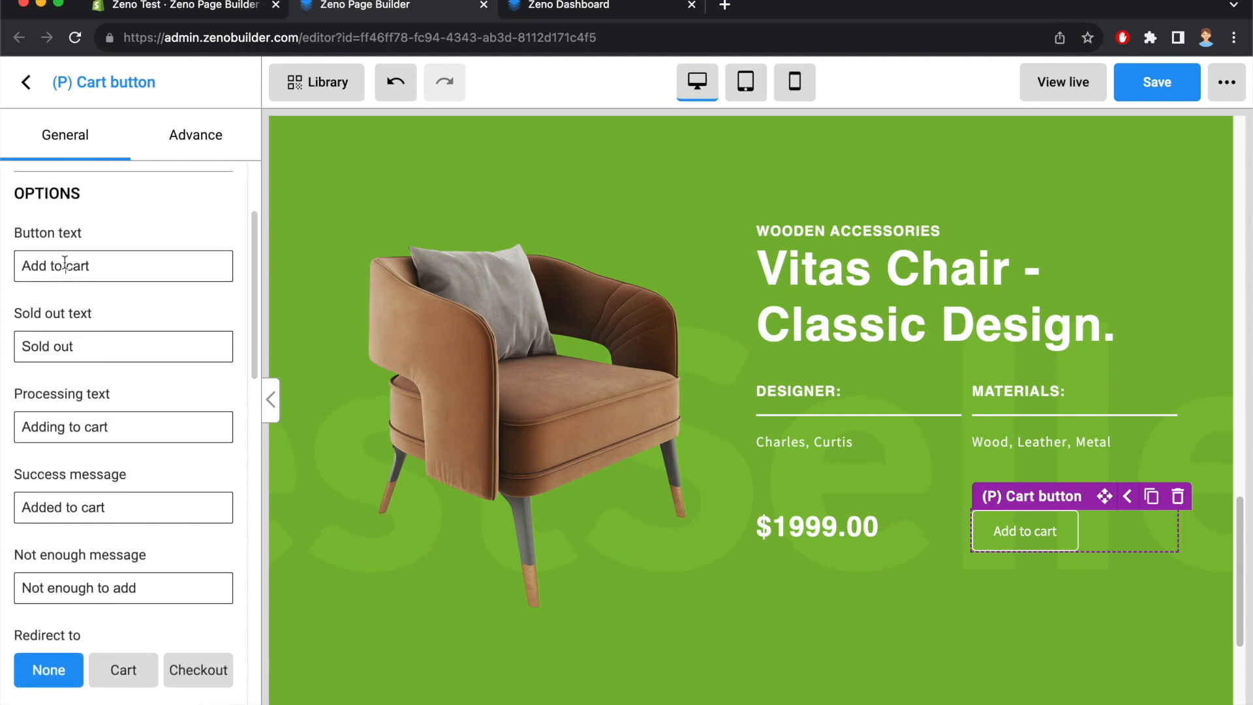
pyautogui.tripleClick(64, 265)
pyautogui.press('Right')
pyautogui.write('add')
pyautogui.press('super+a')
pyautogui.write('ADD T')
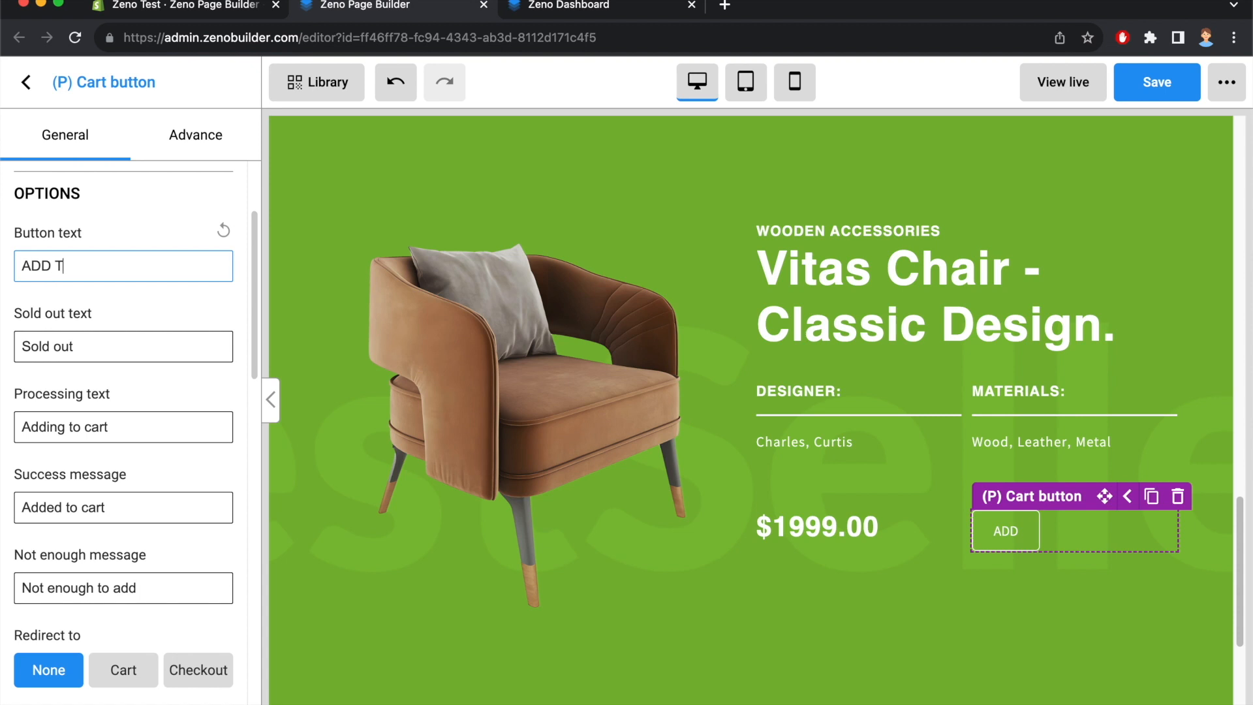
pyautogui.write('O CART')
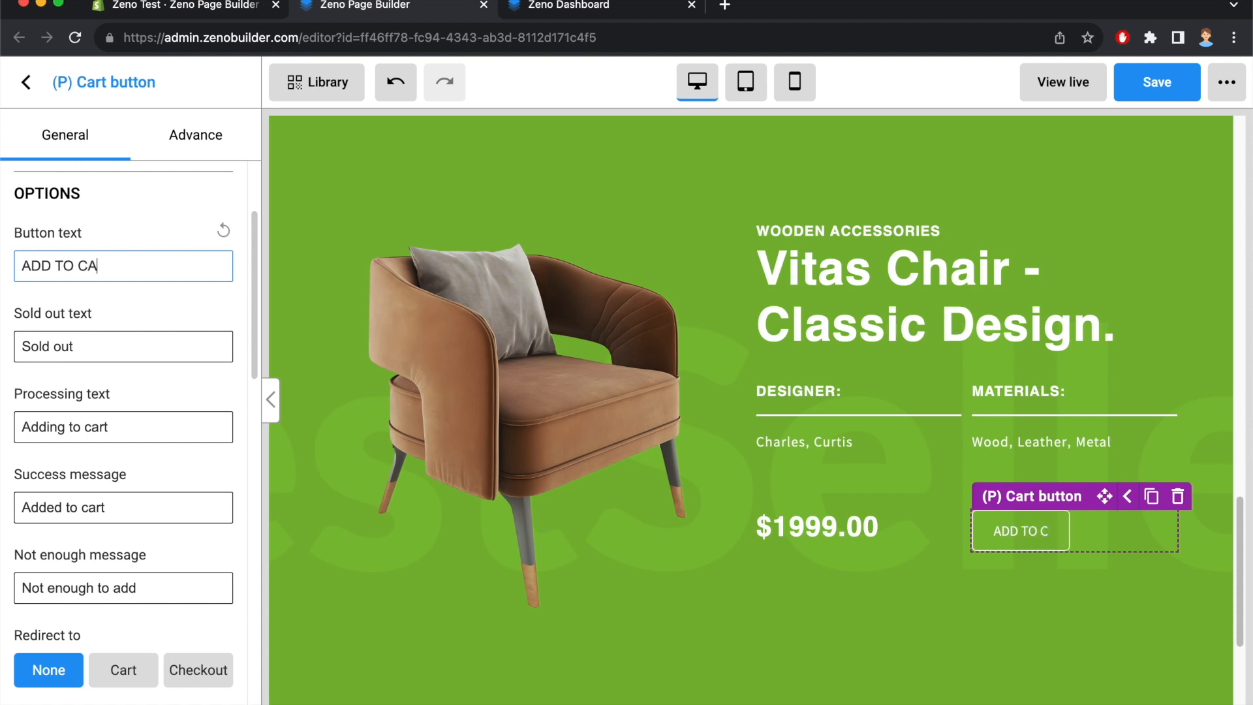
# Change the cart button's sold out text to SOLD OUT and its processing text to ADDING TO CART
pyautogui.doubleClick(99, 342)
pyautogui.tripleClick(99, 342)
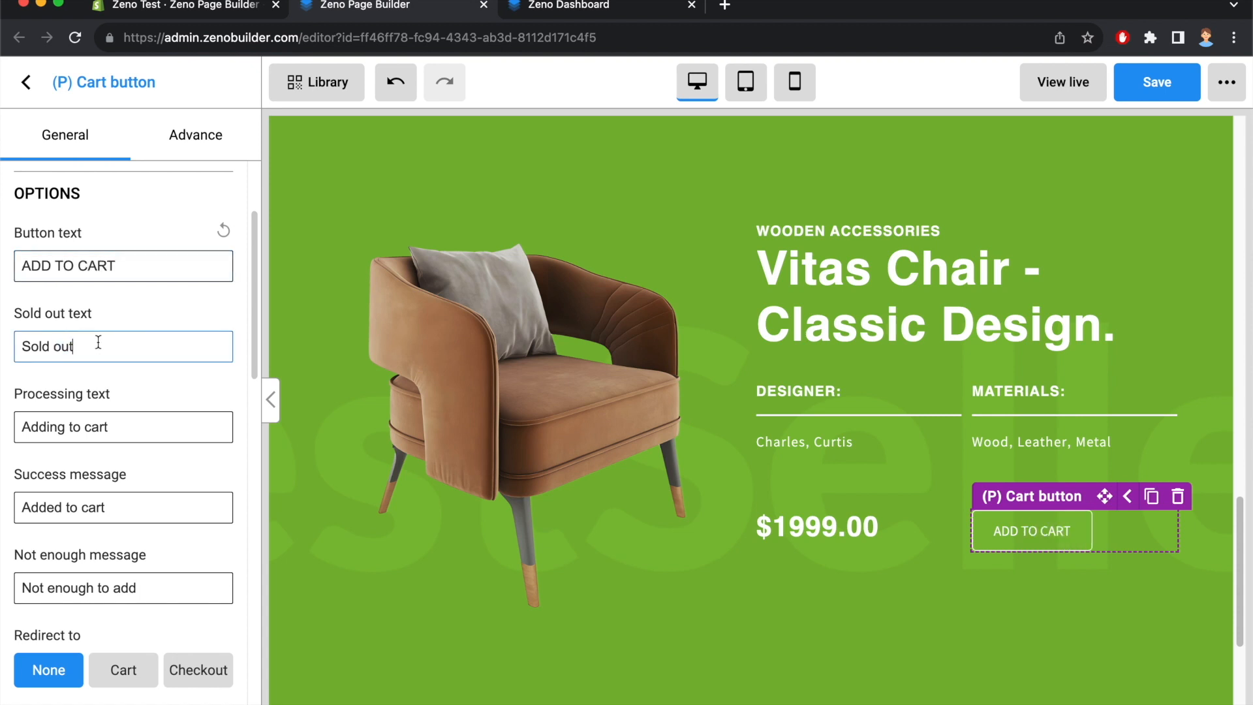
pyautogui.write('SOLD OUT')
pyautogui.tripleClick(136, 428)
pyautogui.write('ADDING TO CART')
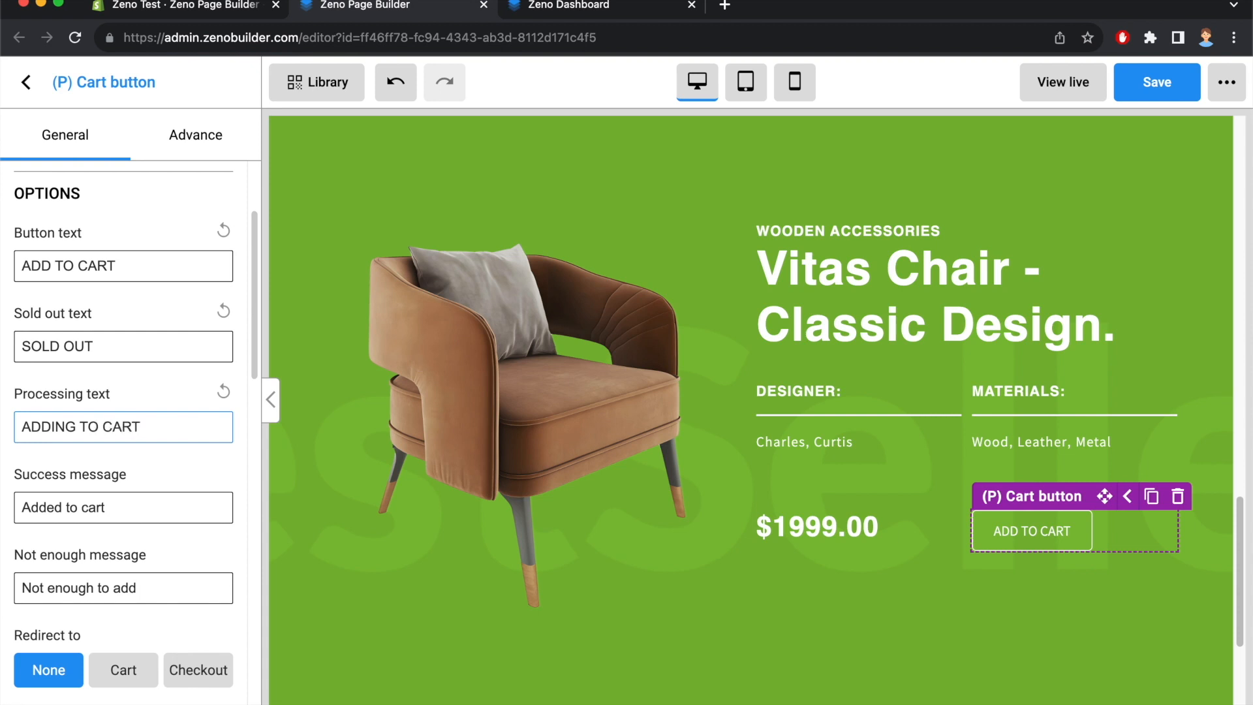
# Change the cart button's success message to ADDED TO CART and its not enough message to NOT ENOUGH TO ADD
pyautogui.tripleClick(93, 503)
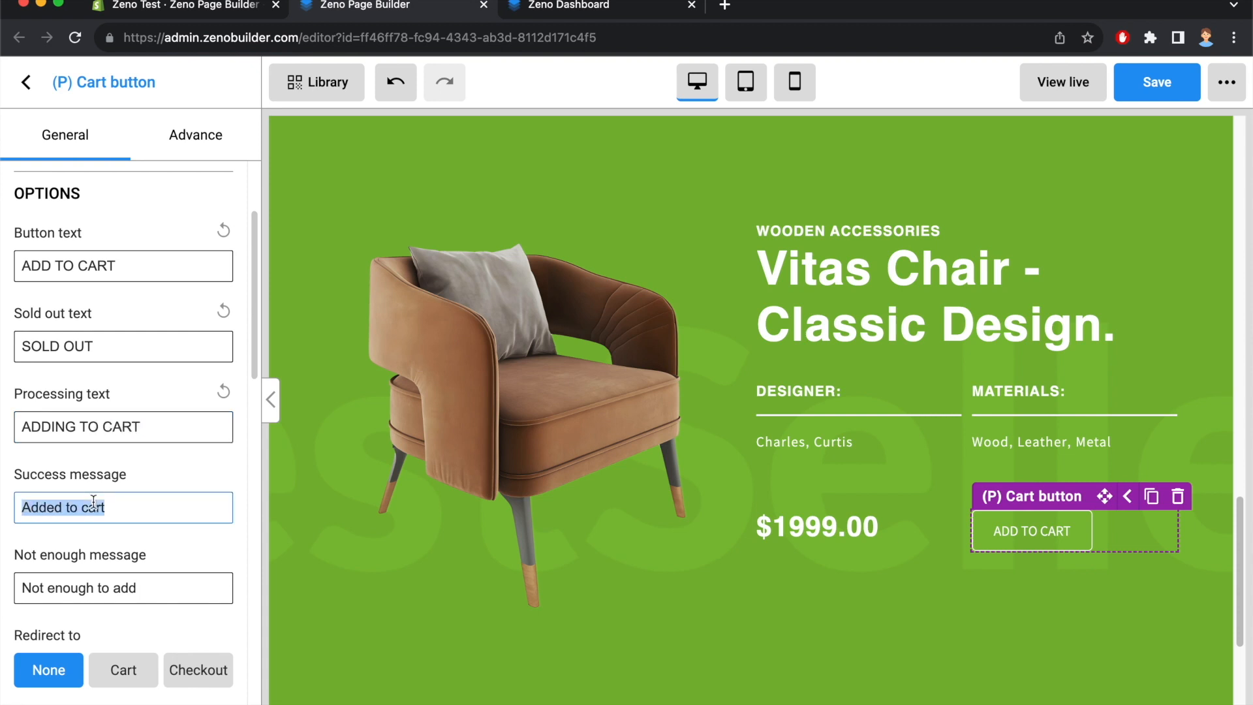
pyautogui.write('ADDED TO CART')
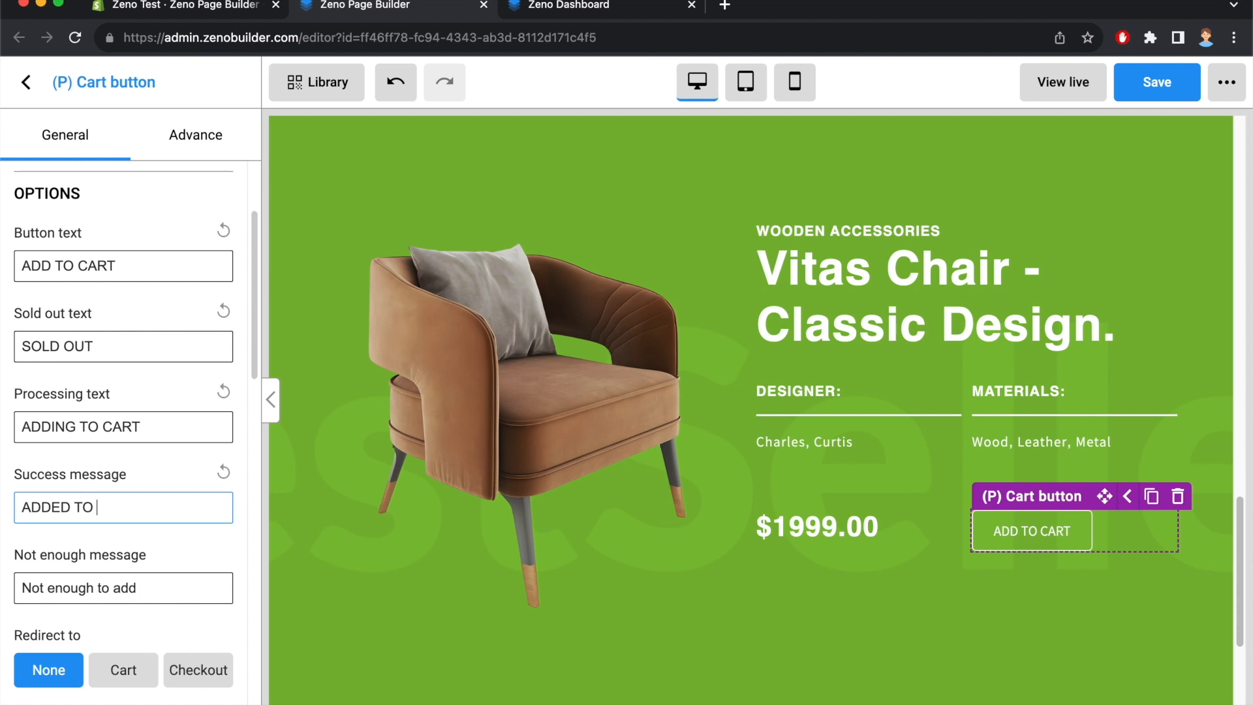
pyautogui.tripleClick(117, 586)
pyautogui.write('NOT ENOUGH TO ADD')
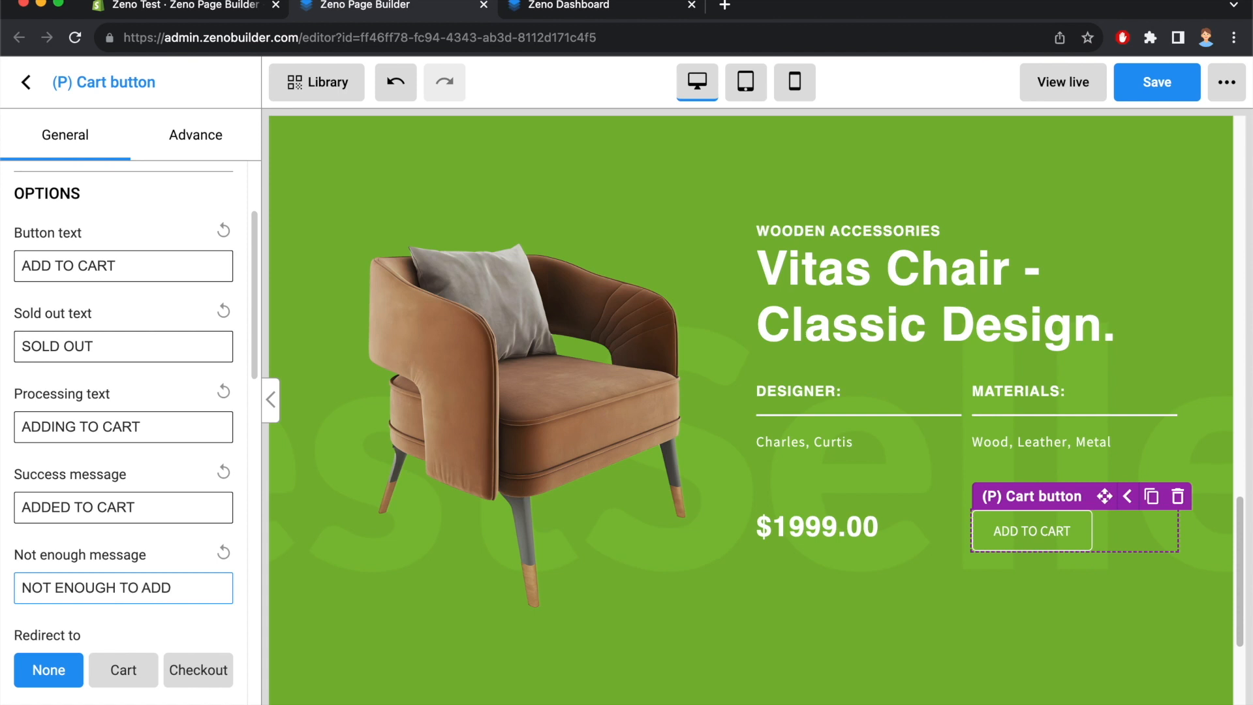
# Compare with the template and set the top and bottom padding of the price and button row to 0 px
pyautogui.click(1006, 653)
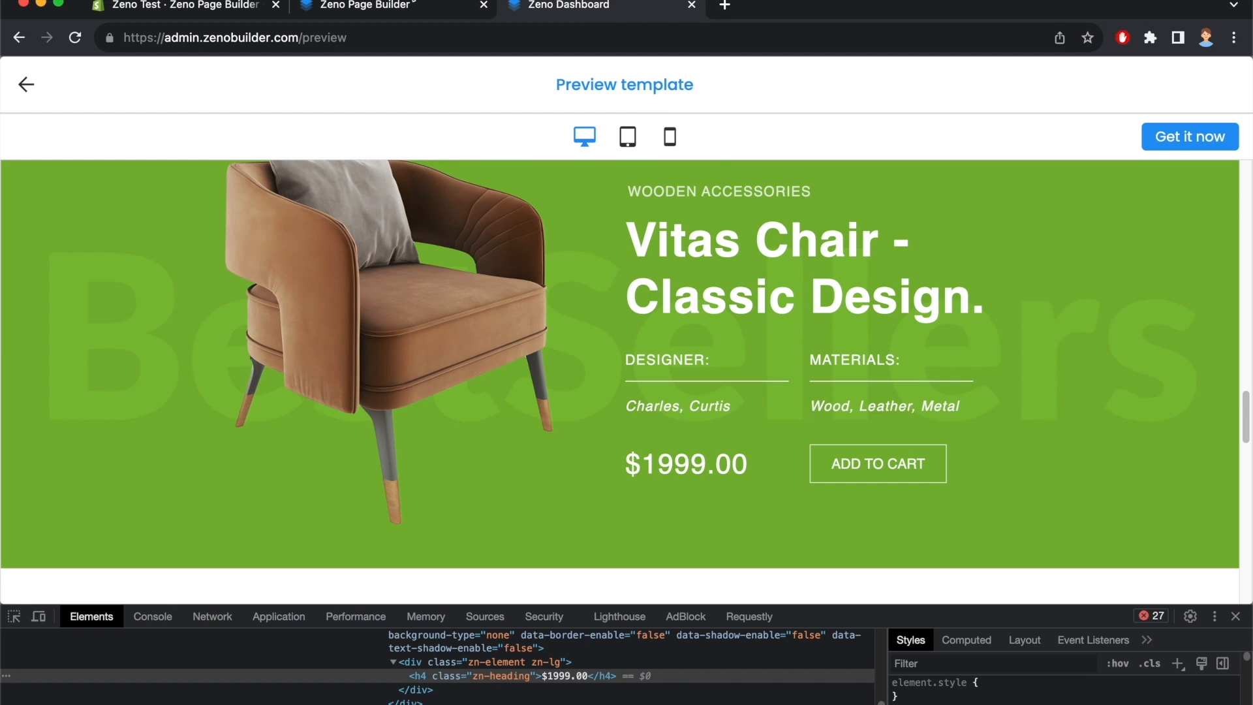
pyautogui.click(411, 5)
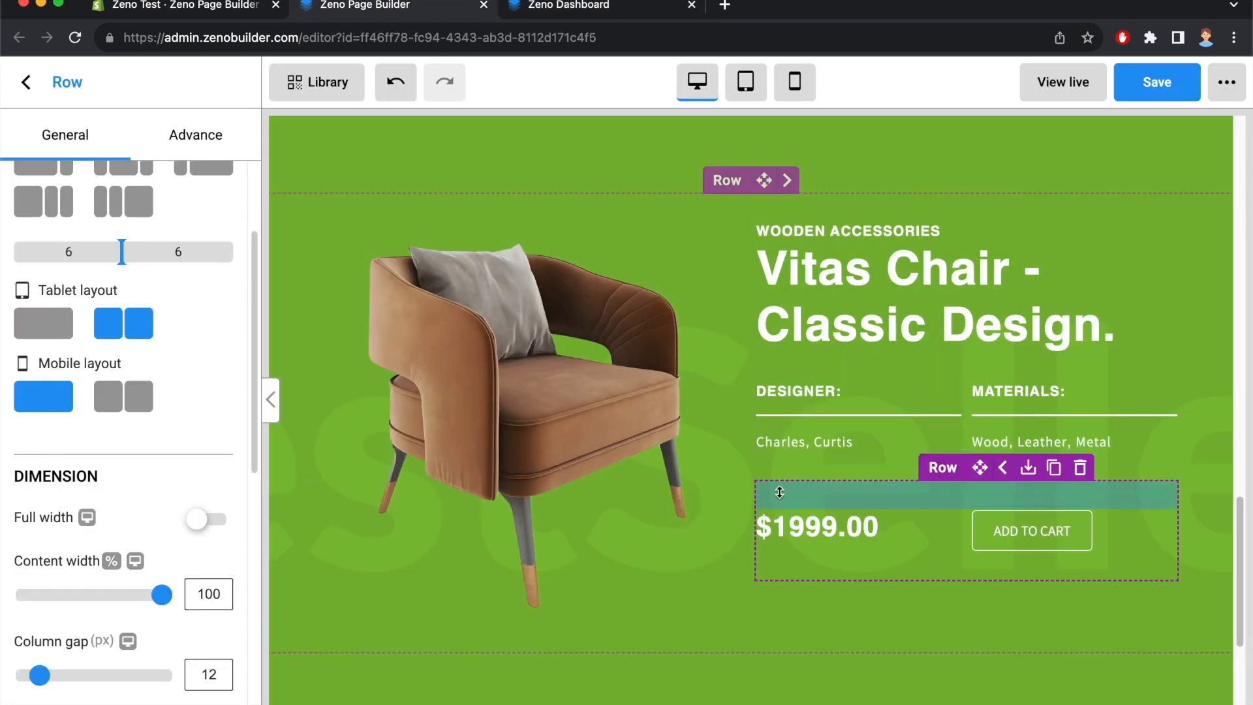
pyautogui.scroll(-6, 163, 508)
pyautogui.doubleClick(136, 433)
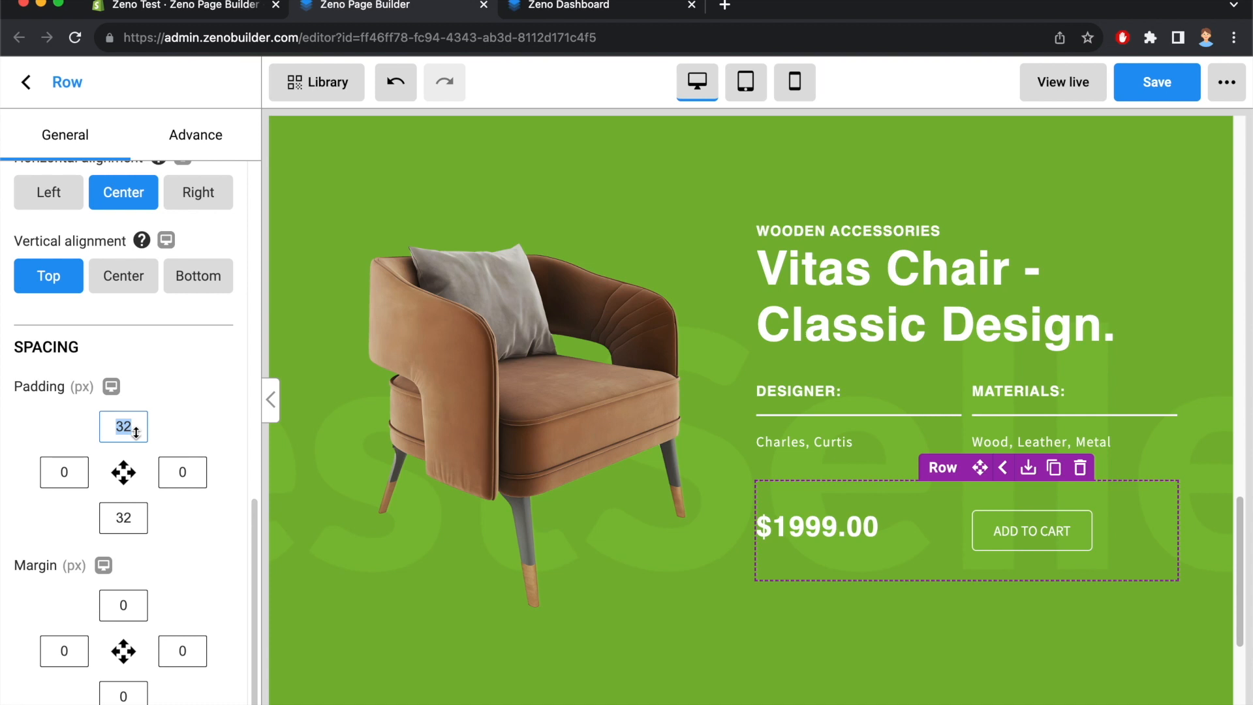
pyautogui.write('0')
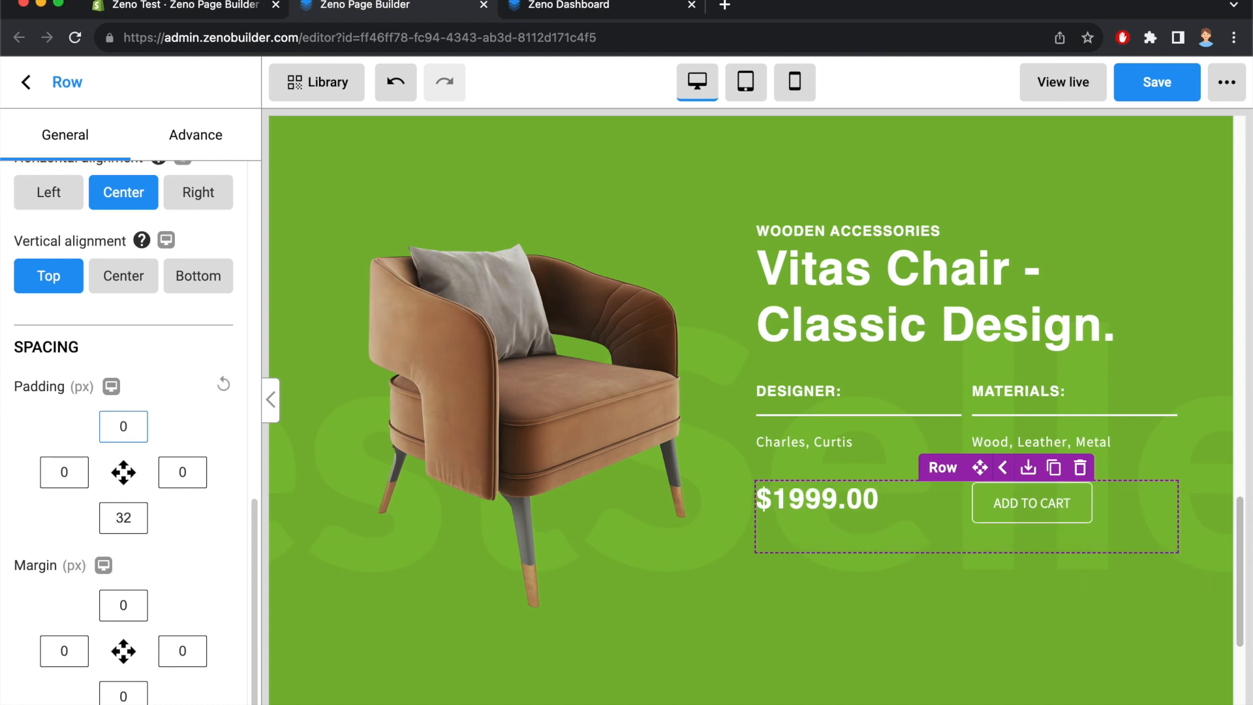
pyautogui.doubleClick(126, 516)
pyautogui.write('0')
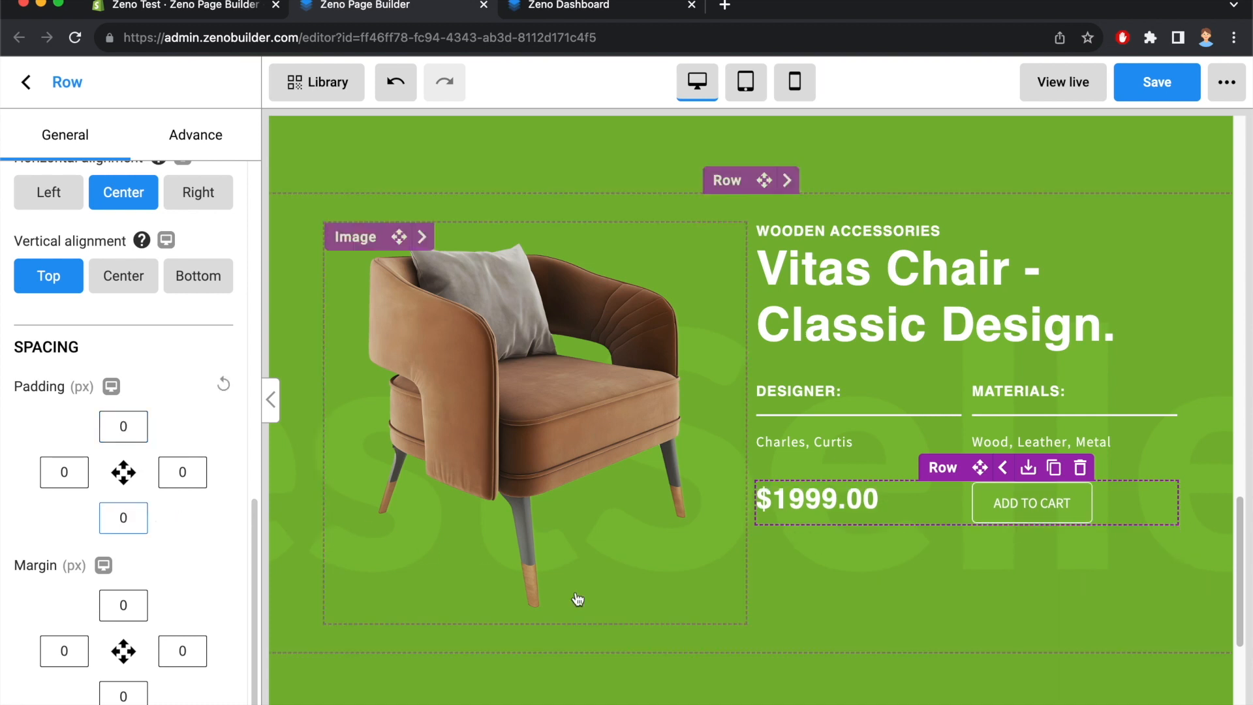
# Set the vertical alignment of the inner row holding the chair image and text to Center
pyautogui.click(671, 700)
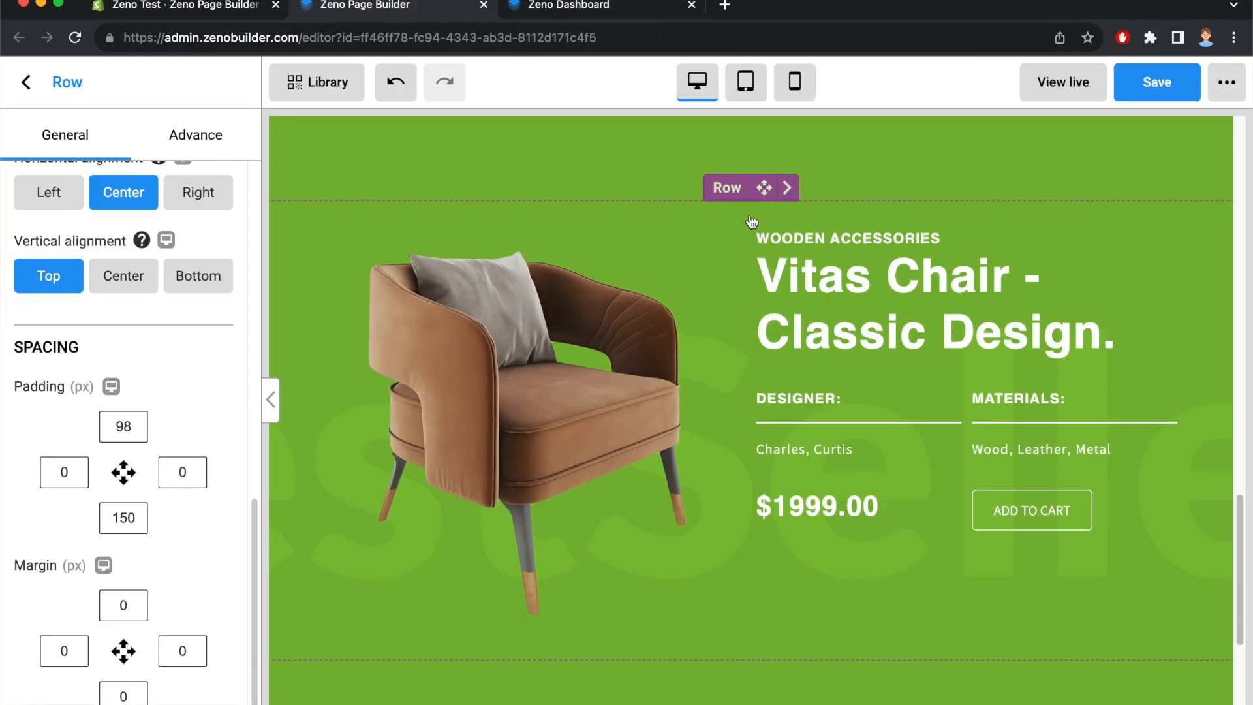
pyautogui.click(729, 203)
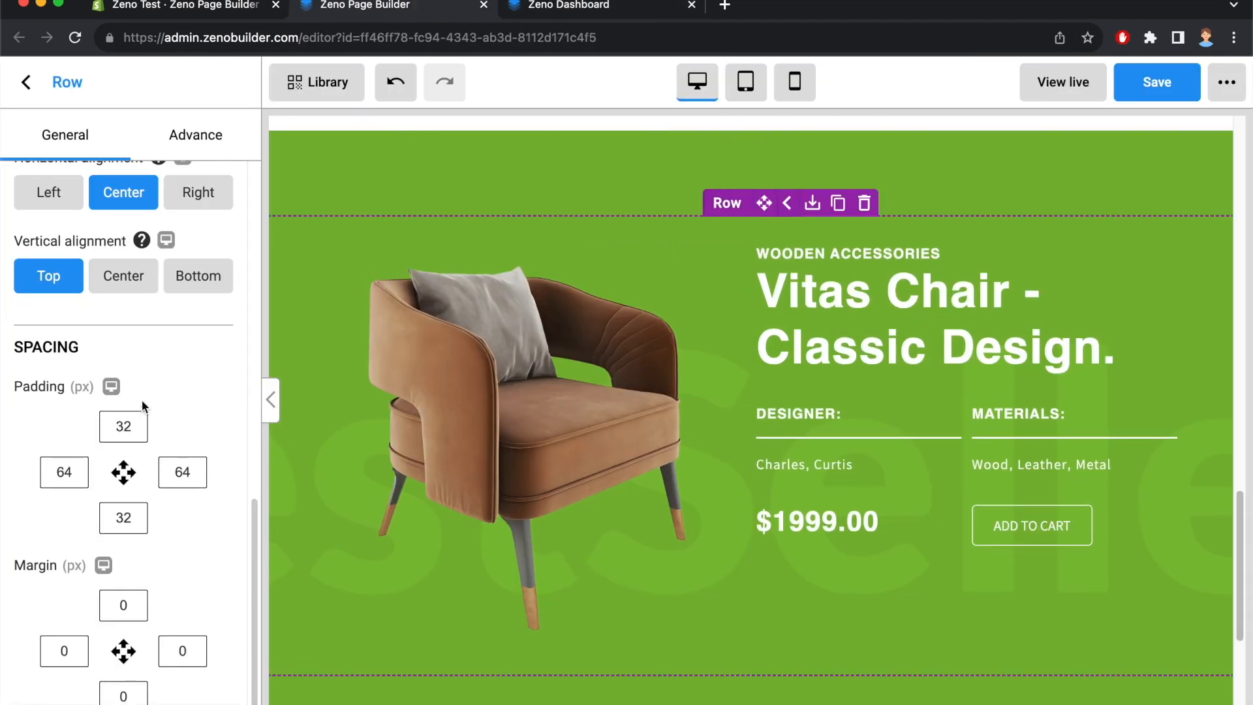
pyautogui.scroll(2, 143, 401)
pyautogui.click(132, 352)
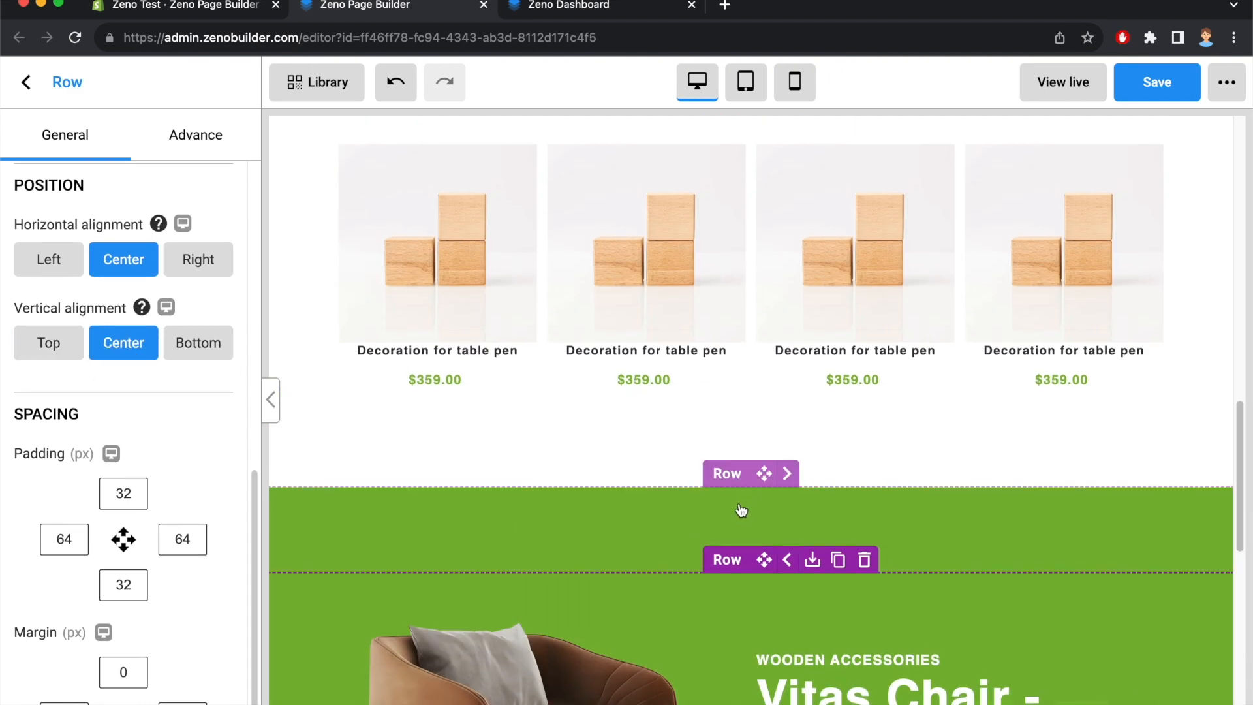
# Set the top and bottom padding of the outer green row to 32 px
pyautogui.scroll(-2, 738, 512)
pyautogui.press('super+z')
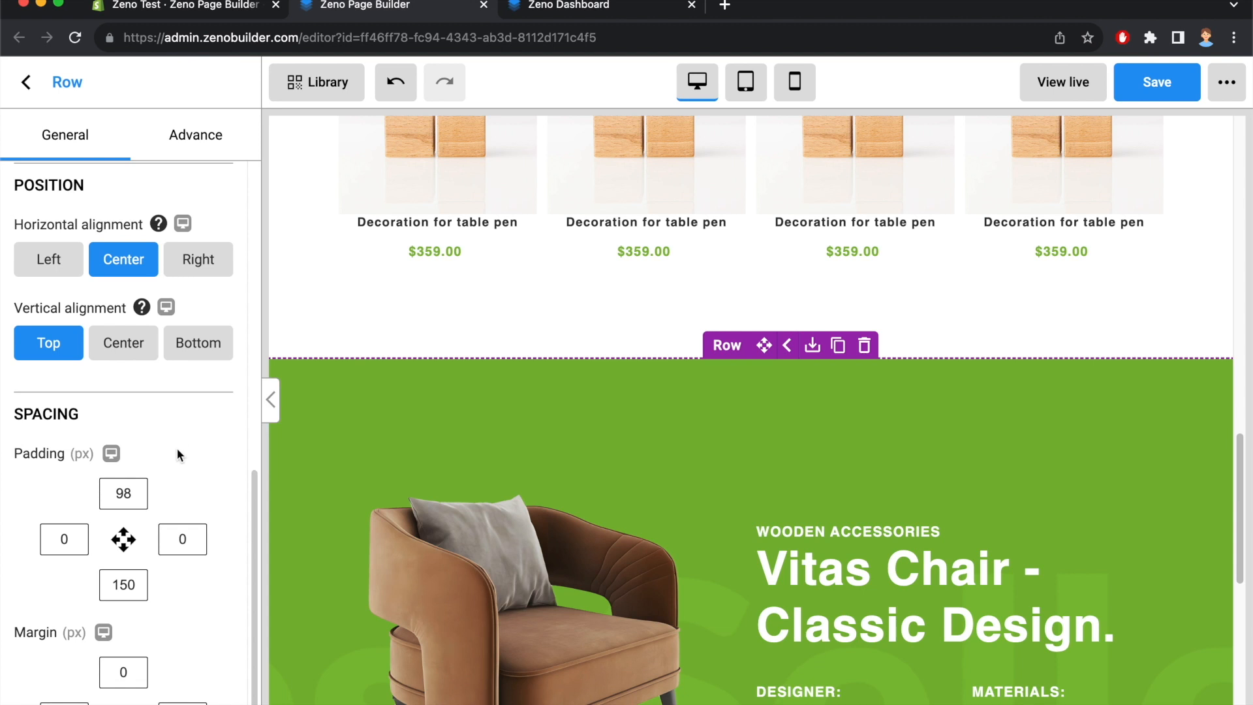
pyautogui.scroll(-2, 178, 447)
pyautogui.doubleClick(124, 425)
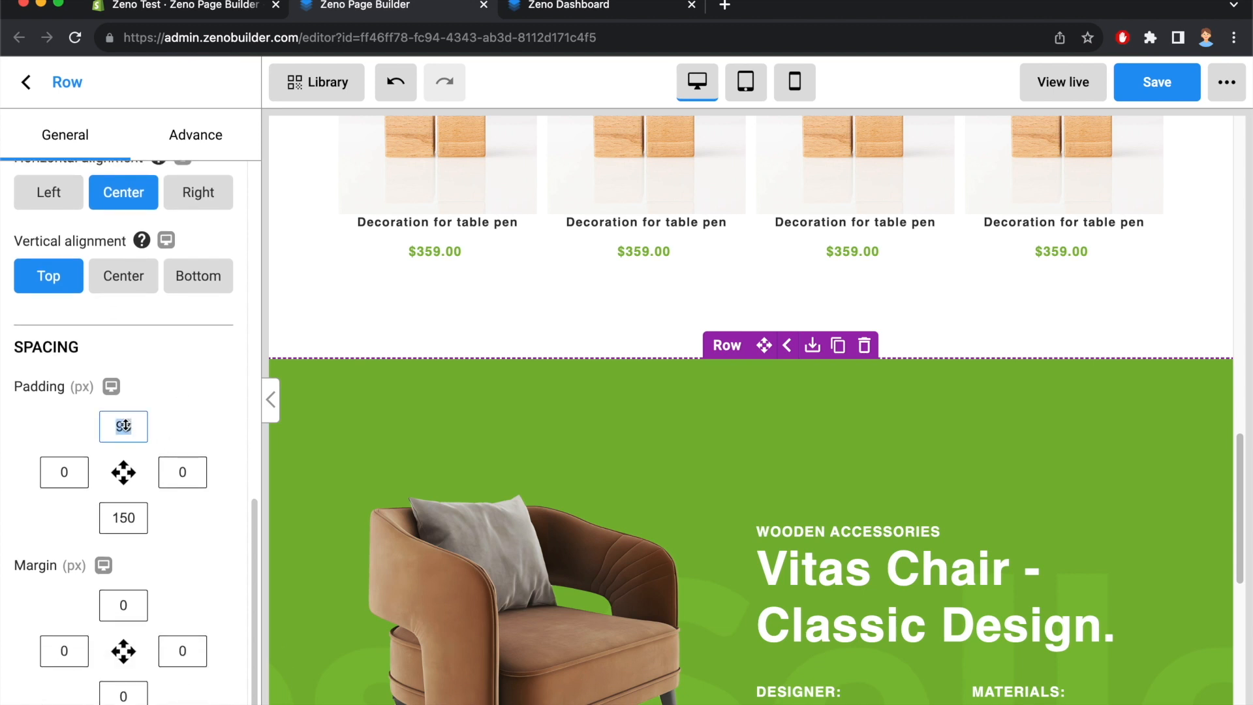
pyautogui.write('32')
pyautogui.doubleClick(123, 518)
pyautogui.write('32')
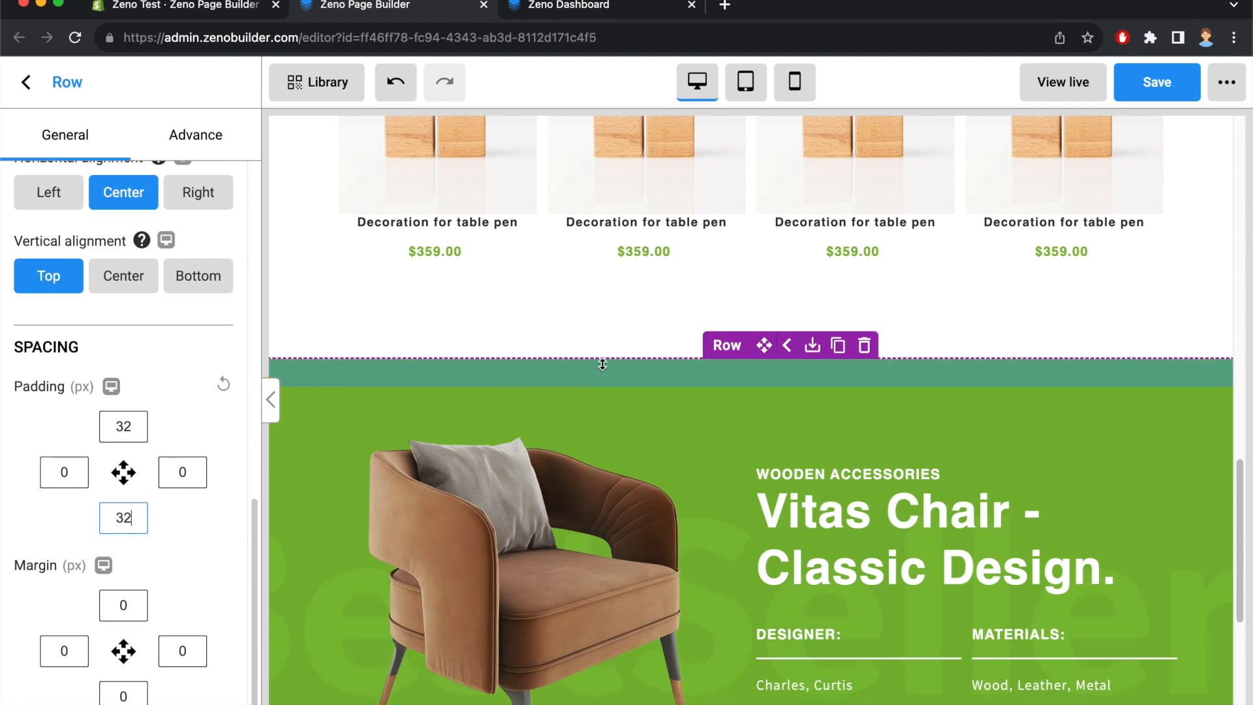
# Review the finished green section and examine the template's next section with the basket image, text and two buttons
pyautogui.scroll(-4, 546, 324)
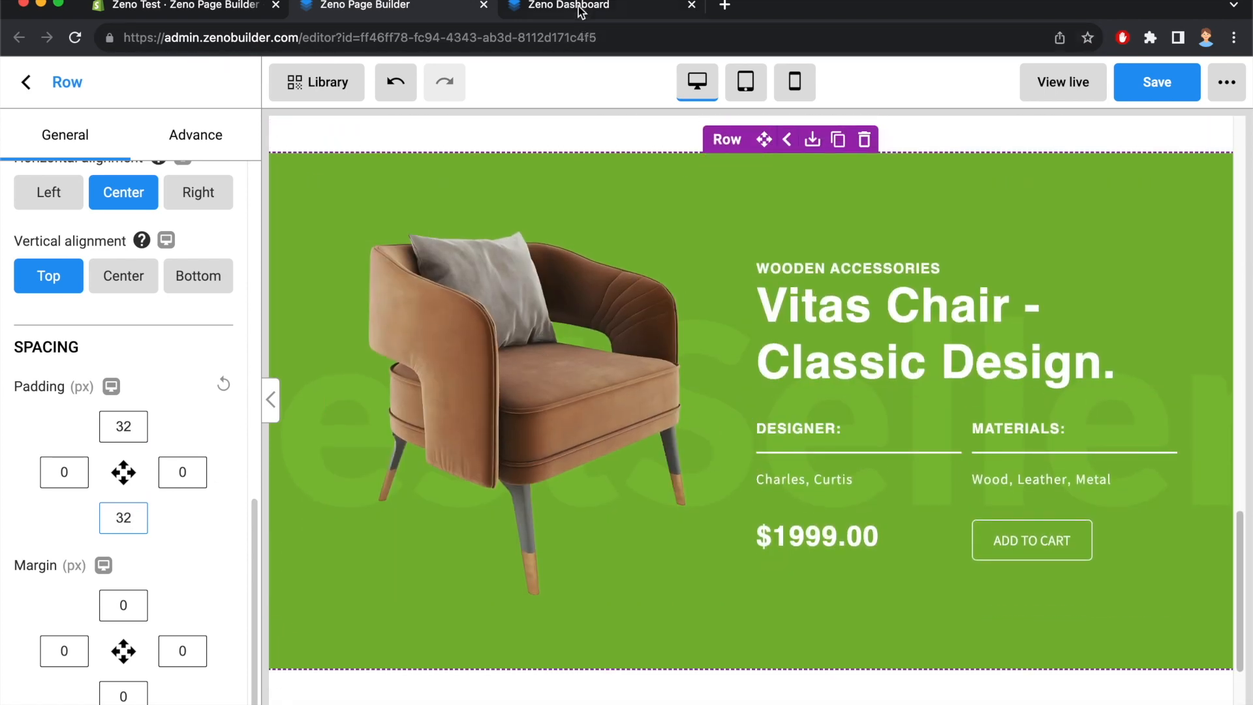
pyautogui.click(575, 8)
pyautogui.scroll(-8, 620, 291)
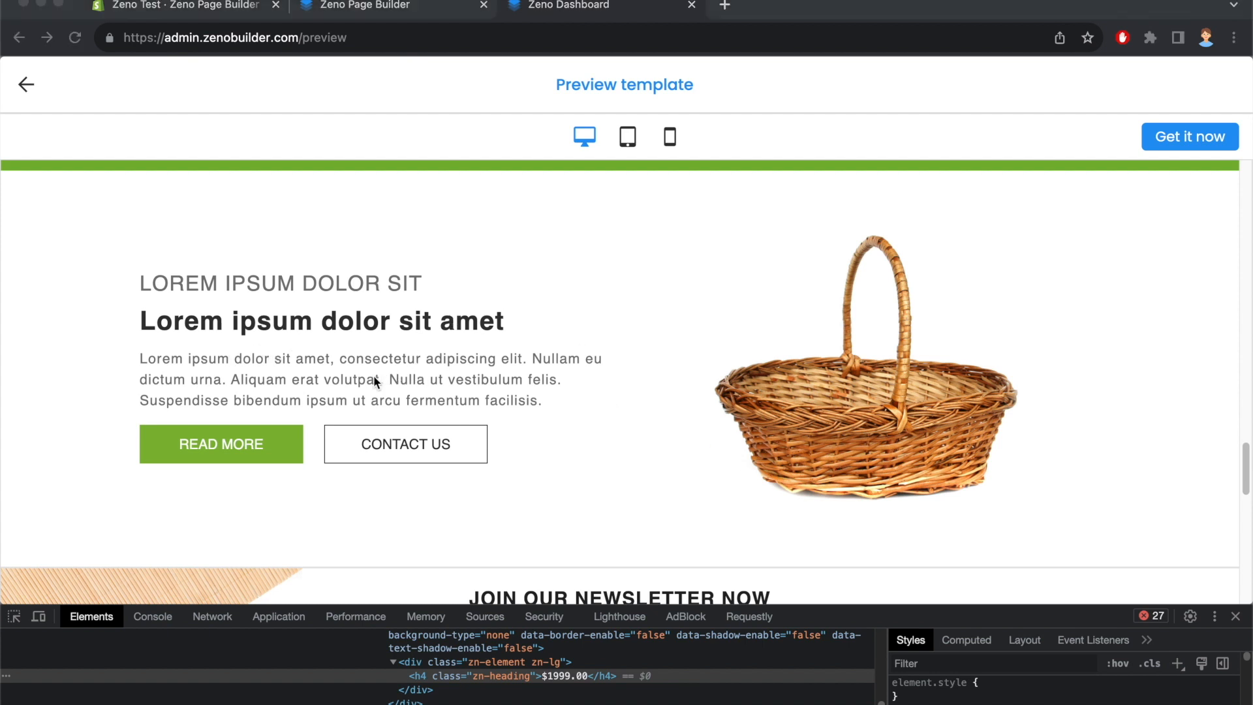
pyautogui.moveTo(303, 243); pyautogui.dragTo(1070, 490)
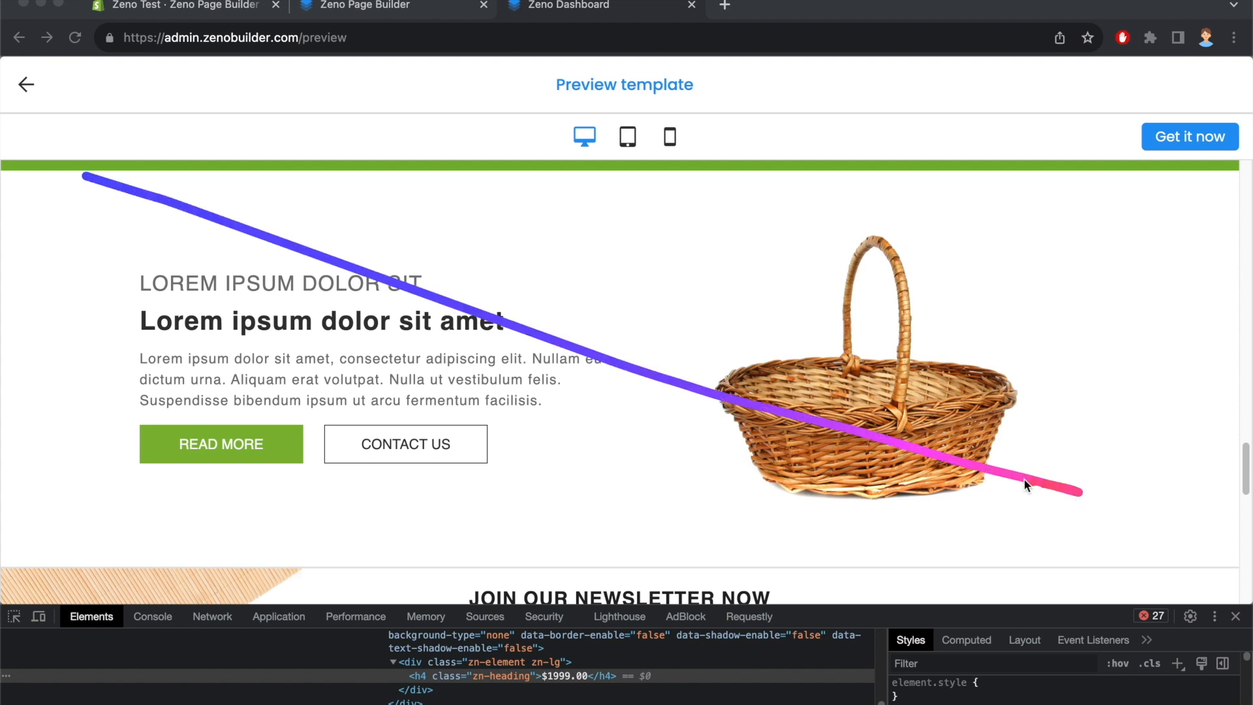
pyautogui.moveTo(120, 191)
pyautogui.mouseDown()
pyautogui.moveTo(1010, 210)
pyautogui.moveTo(1169, 582)
pyautogui.moveTo(148, 515)
pyautogui.moveTo(69, 206)
pyautogui.moveTo(78, 183)
pyautogui.mouseUp()
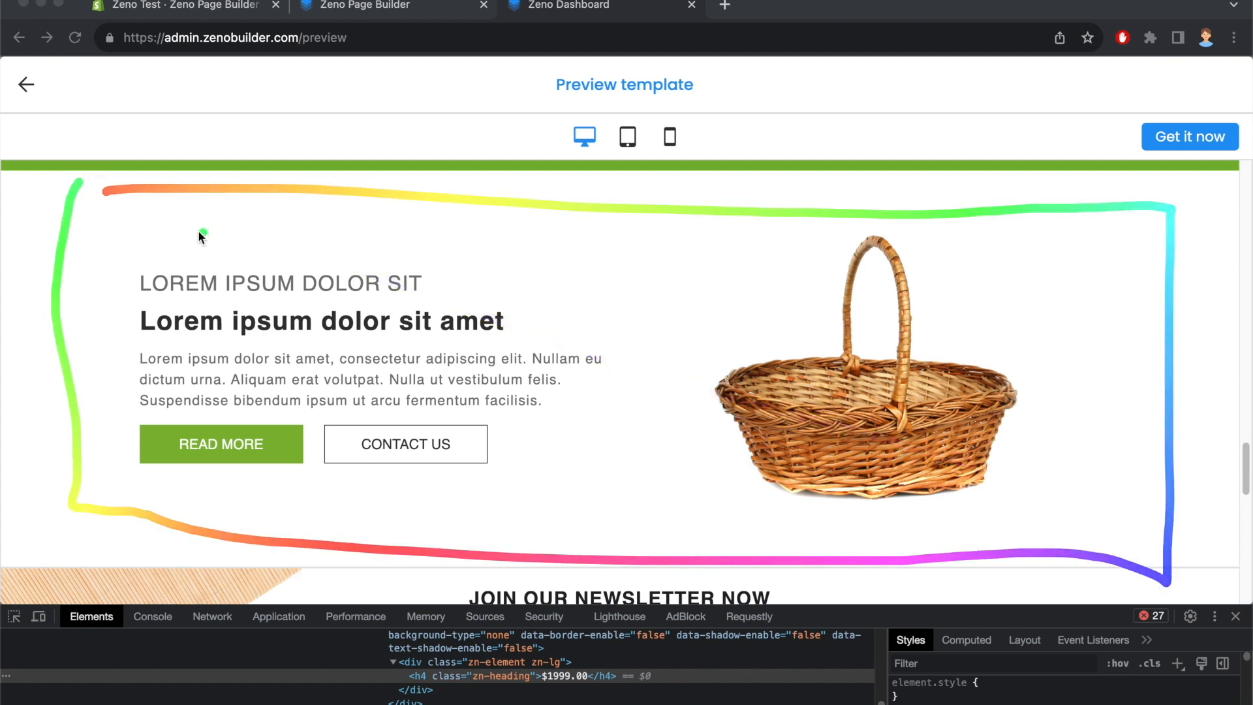
pyautogui.moveTo(141, 283); pyautogui.dragTo(427, 280)
pyautogui.moveTo(143, 320); pyautogui.dragTo(552, 313)
pyautogui.moveTo(169, 360); pyautogui.dragTo(615, 359)
pyautogui.moveTo(140, 416)
pyautogui.mouseDown()
pyautogui.moveTo(525, 421)
pyautogui.moveTo(147, 452)
pyautogui.mouseUp()
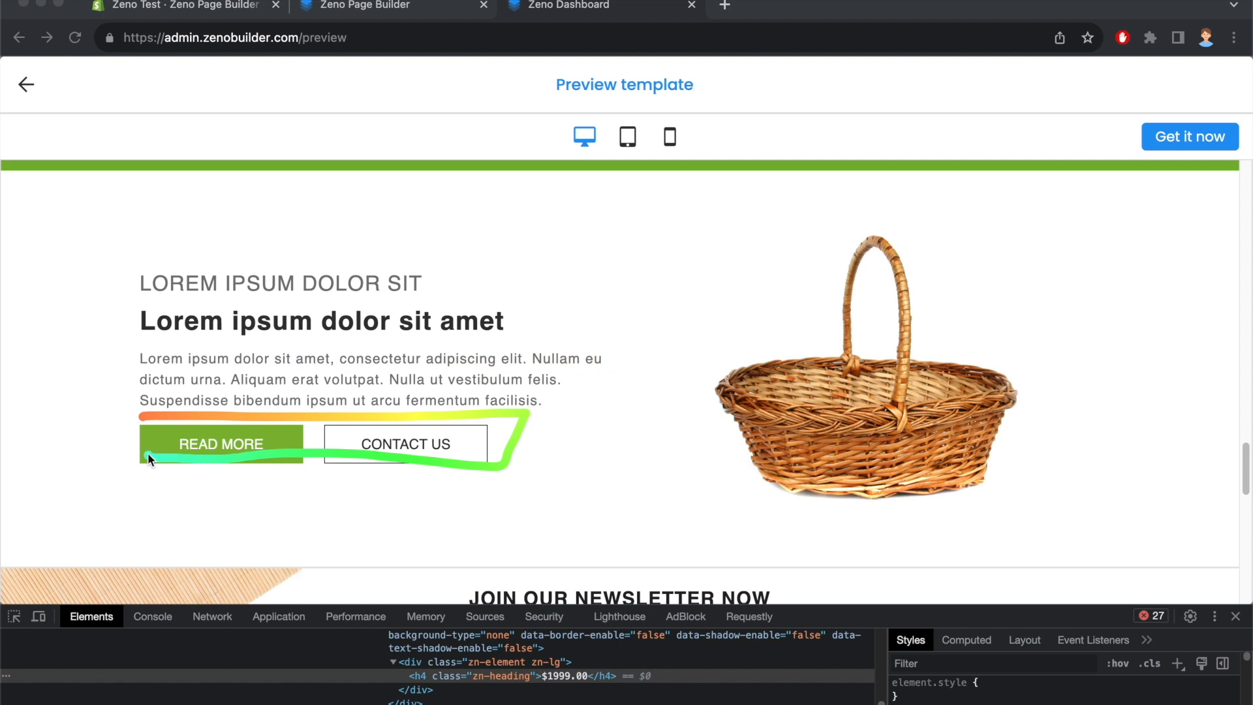
pyautogui.moveTo(719, 236)
pyautogui.mouseDown()
pyautogui.moveTo(727, 478)
pyautogui.moveTo(1064, 335)
pyautogui.moveTo(697, 272)
pyautogui.moveTo(746, 283)
pyautogui.mouseUp()
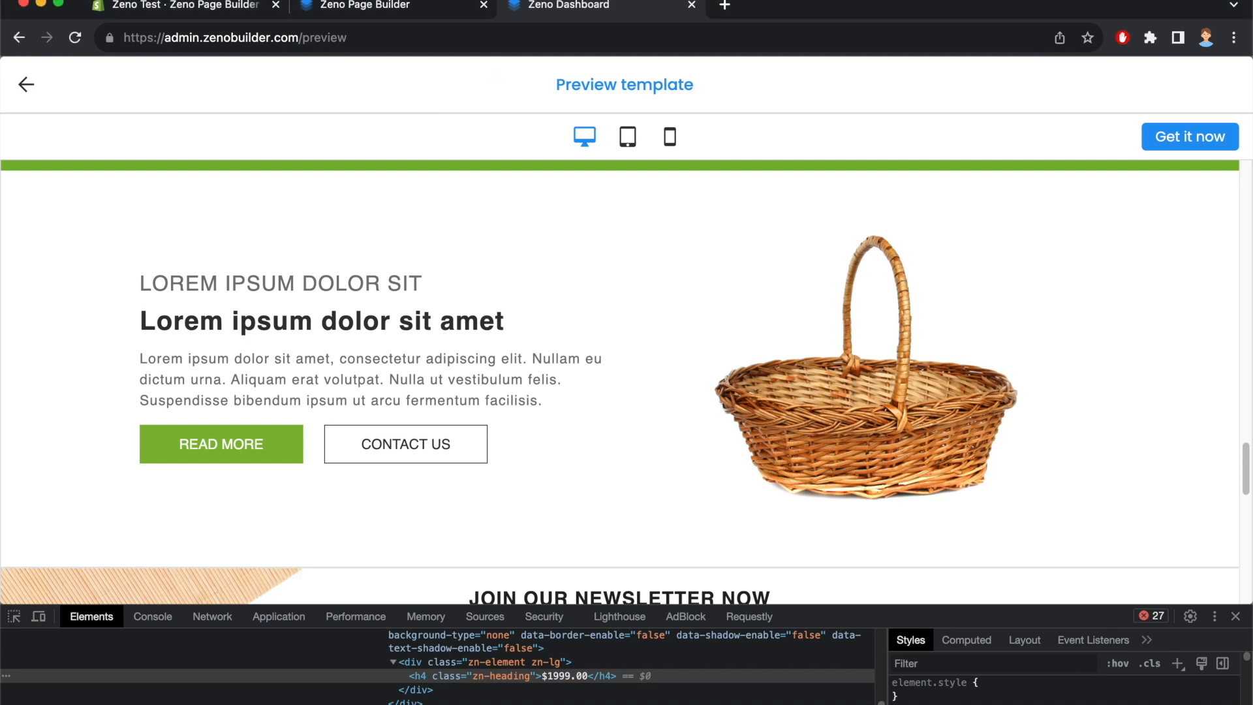
# Add a two-column row below the green Vitas Chair section for the template's basket section
pyautogui.click(337, 8)
pyautogui.scroll(-2, 618, 391)
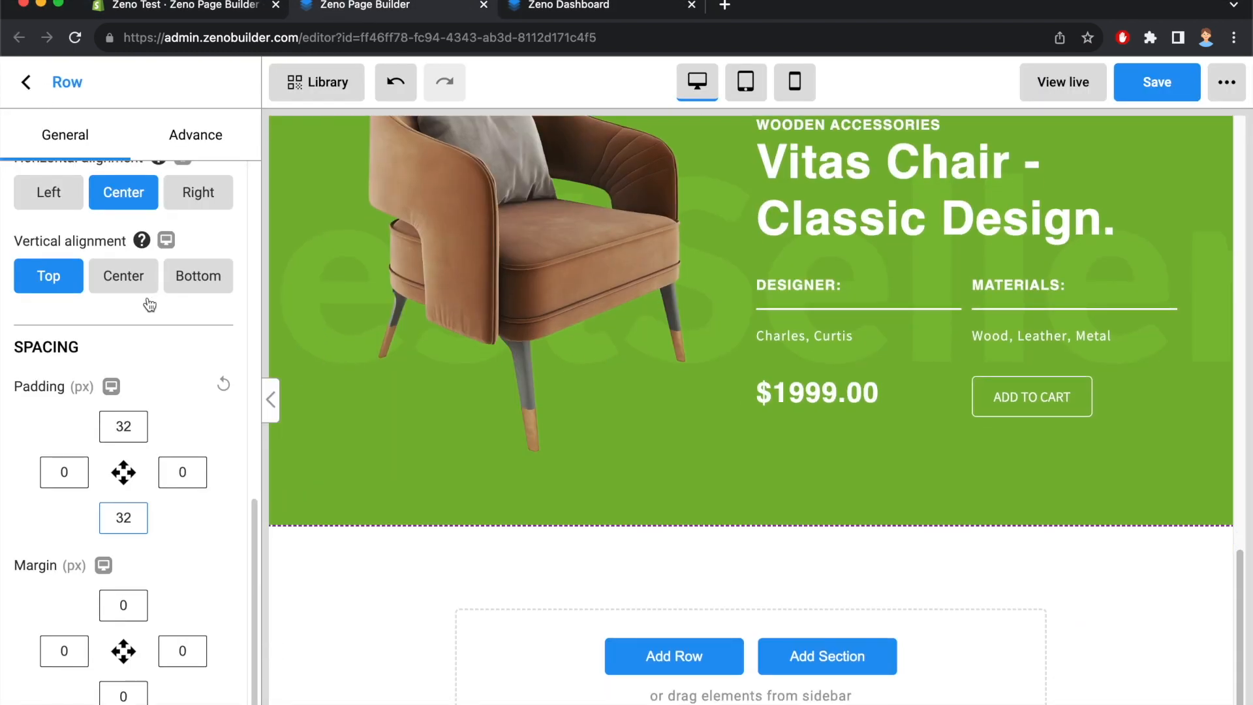
pyautogui.click(28, 83)
pyautogui.doubleClick(156, 190)
pyautogui.write('row')
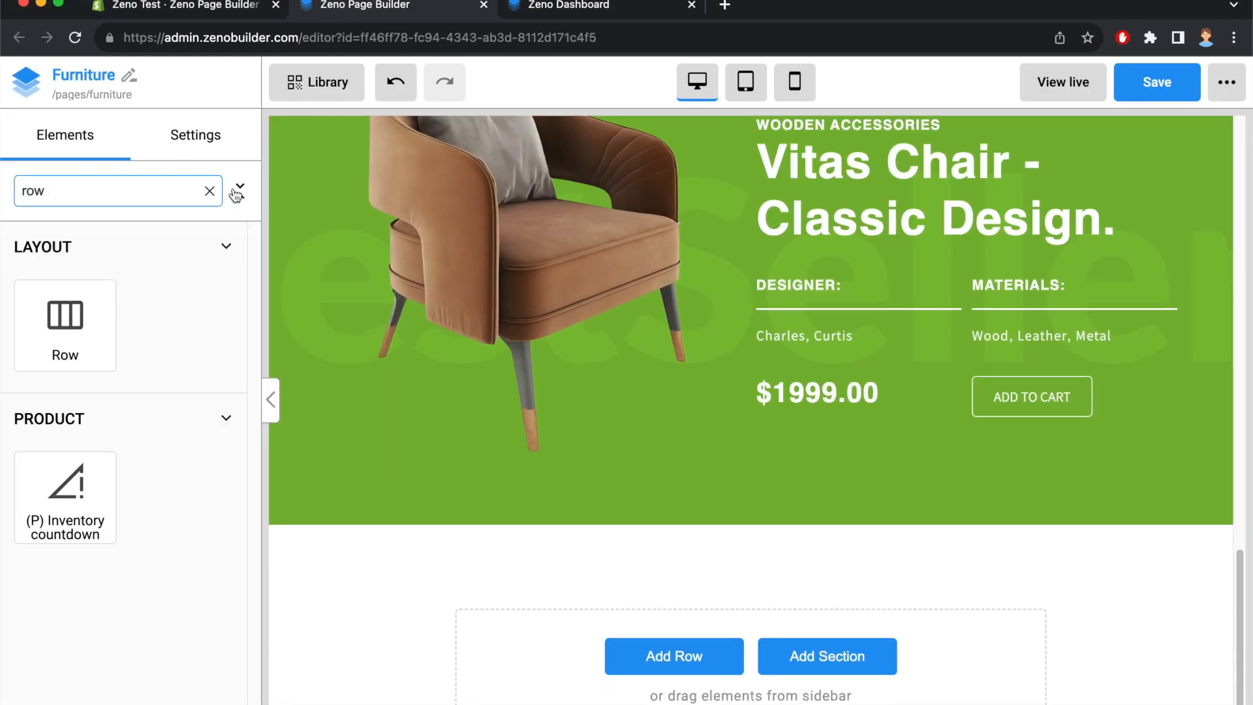
pyautogui.moveTo(65, 320); pyautogui.dragTo(680, 577)
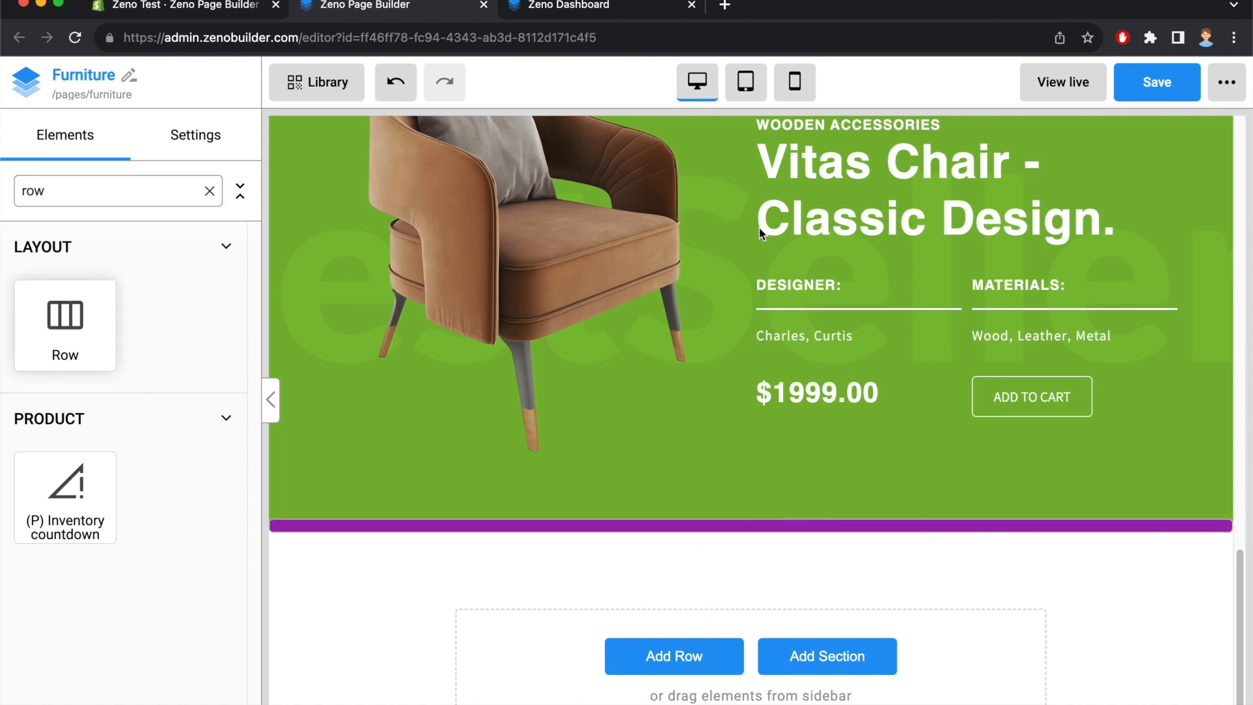
pyautogui.click(624, 6)
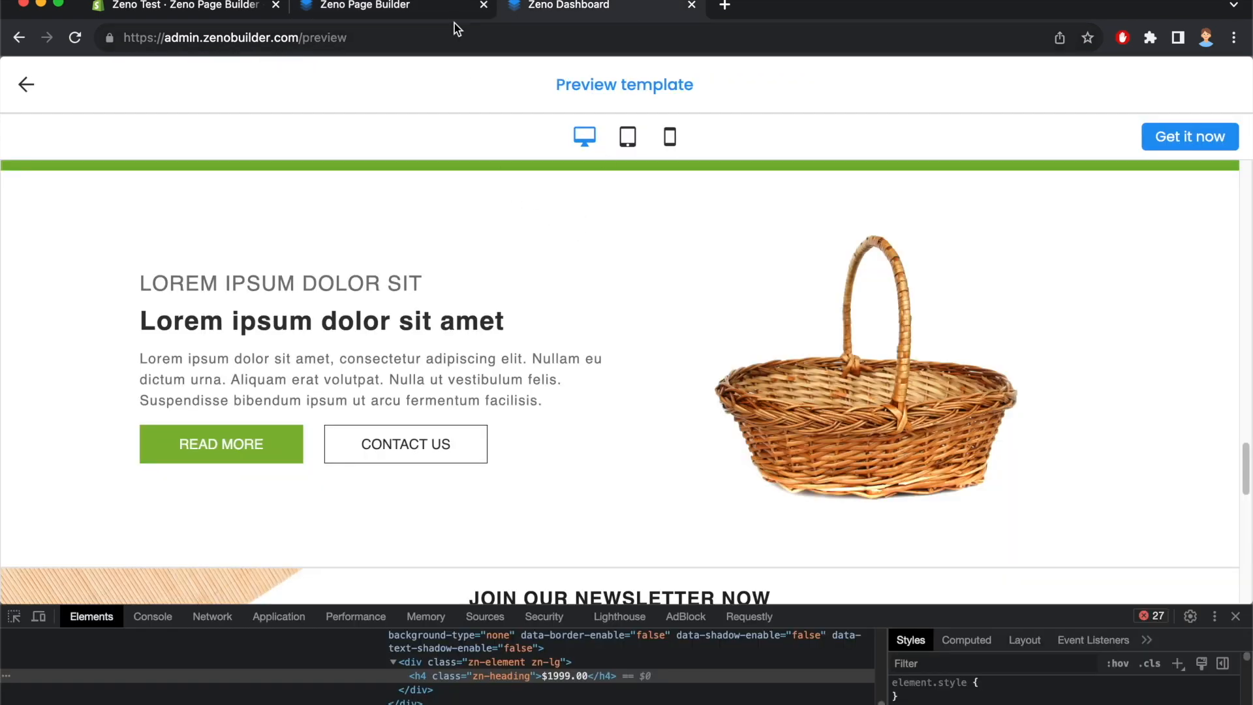
pyautogui.click(417, 9)
pyautogui.scroll(-4, 705, 531)
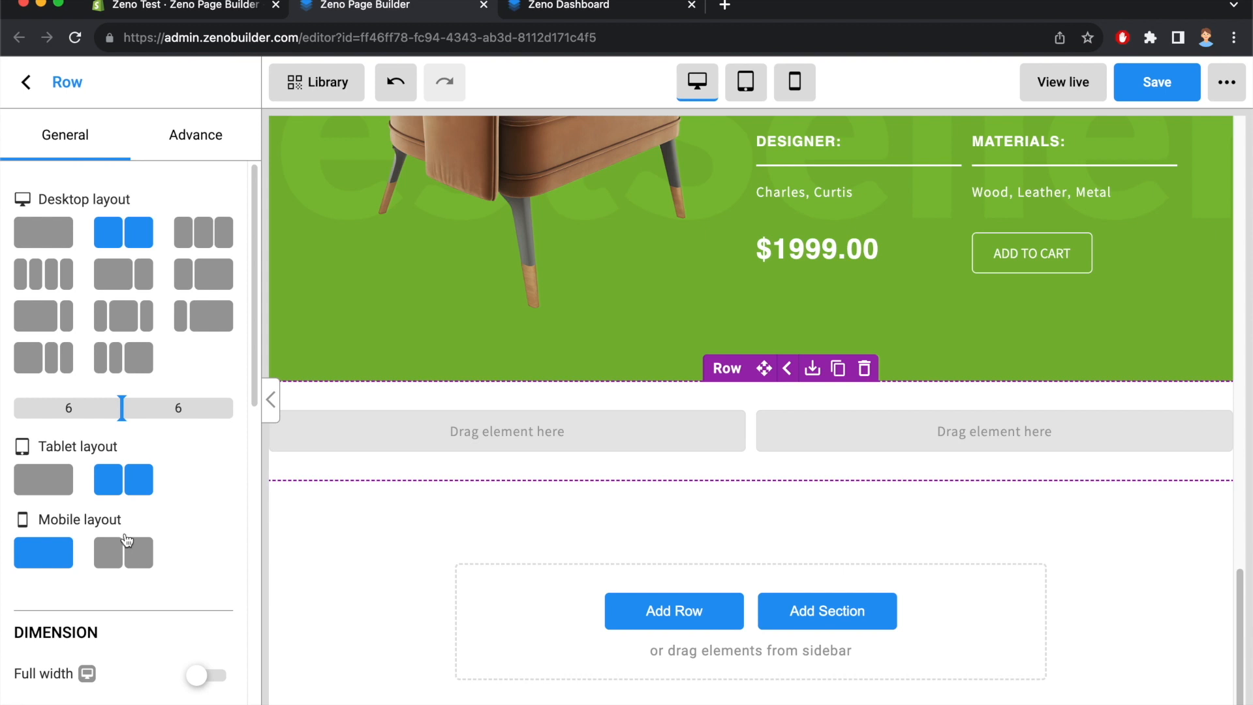
# Set the left and right padding of the new two-column row to 64 px
pyautogui.scroll(-8, 130, 548)
pyautogui.doubleClick(88, 485)
pyautogui.write('64')
pyautogui.doubleClick(197, 472)
pyautogui.write('64')
pyautogui.click(453, 544)
# Add a heading to the new row's first column with the text "LOREM IPSUM DOLOR SIT" copied from the template
pyautogui.click(607, 6)
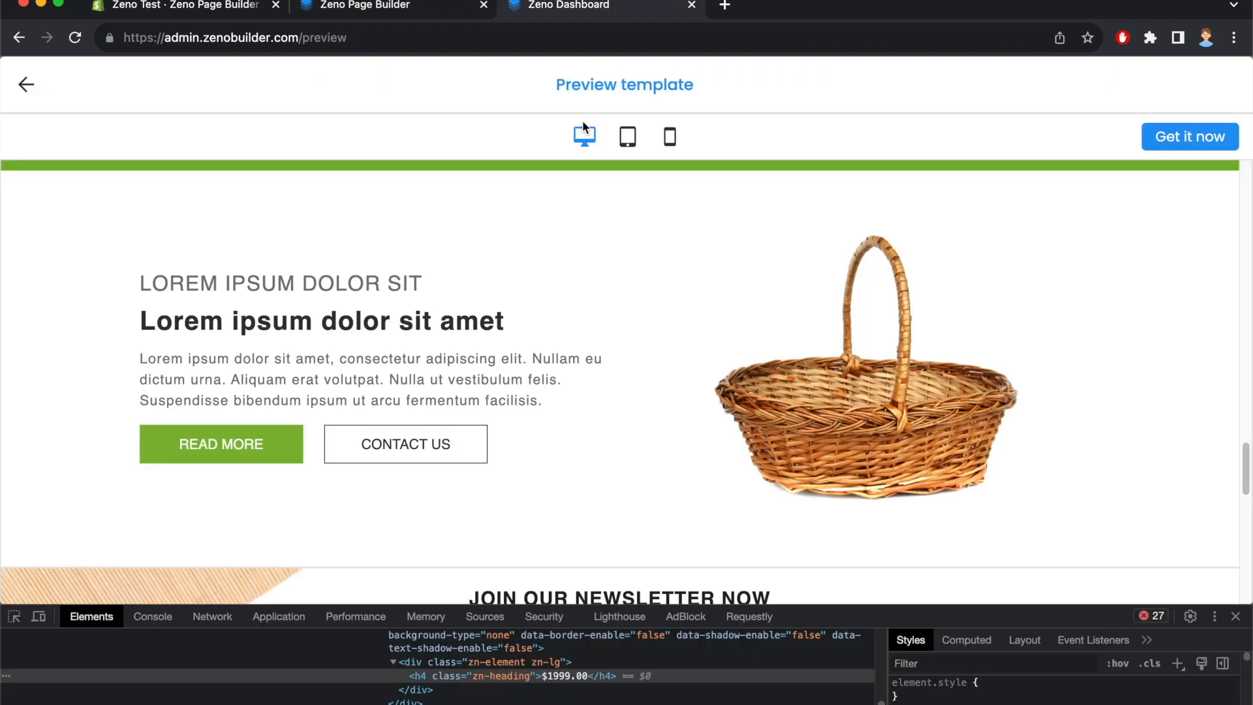
pyautogui.moveTo(140, 280); pyautogui.dragTo(429, 287)
pyautogui.press('super+c')
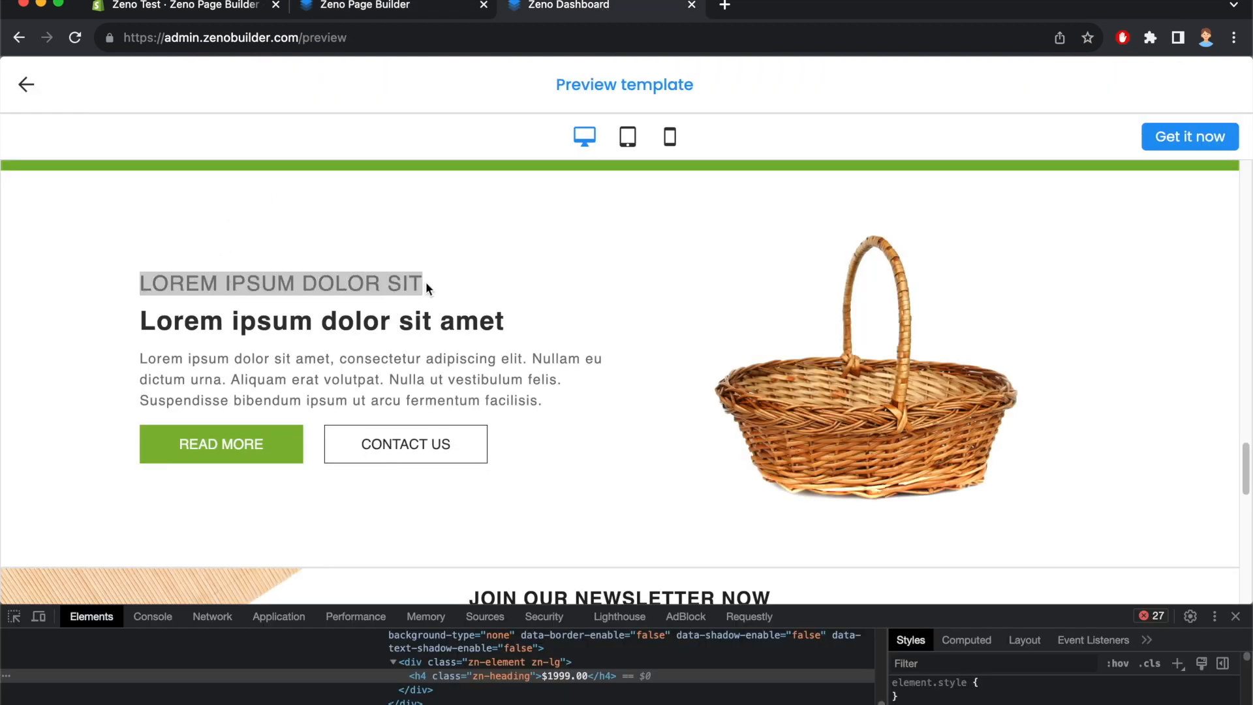
pyautogui.click(356, 6)
pyautogui.doubleClick(72, 186)
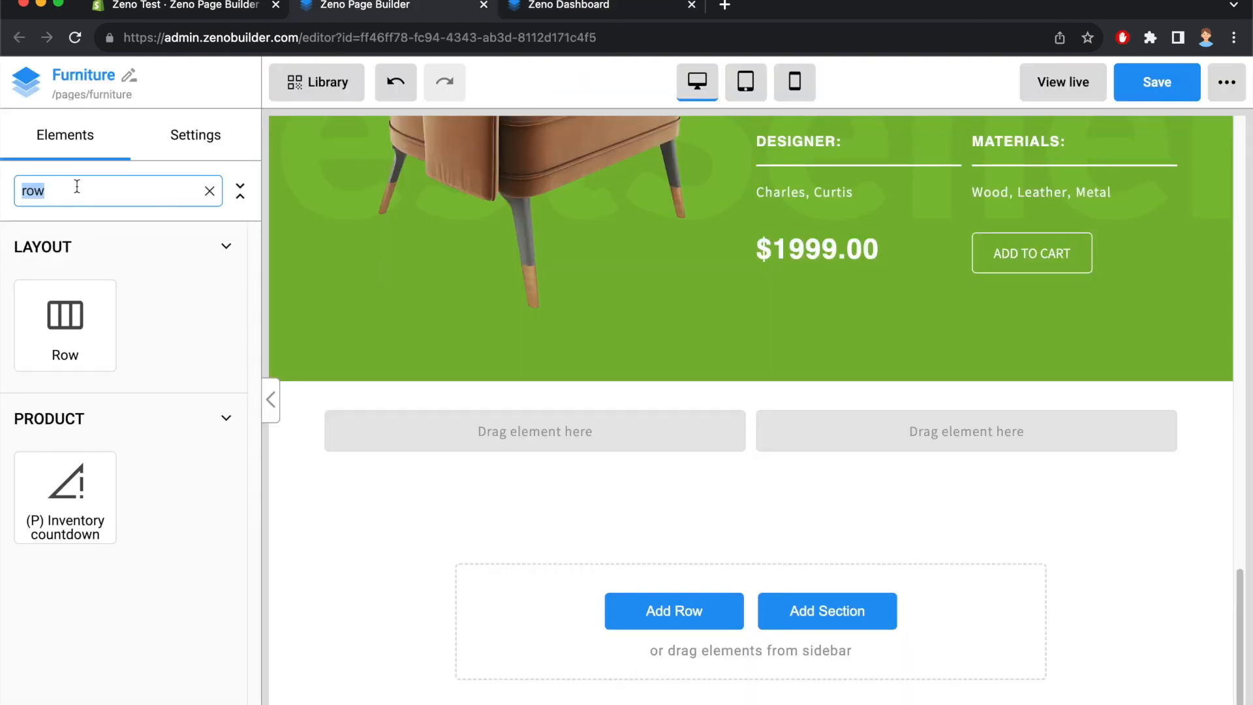
pyautogui.write('head')
pyautogui.moveTo(346, 375); pyautogui.dragTo(509, 426)
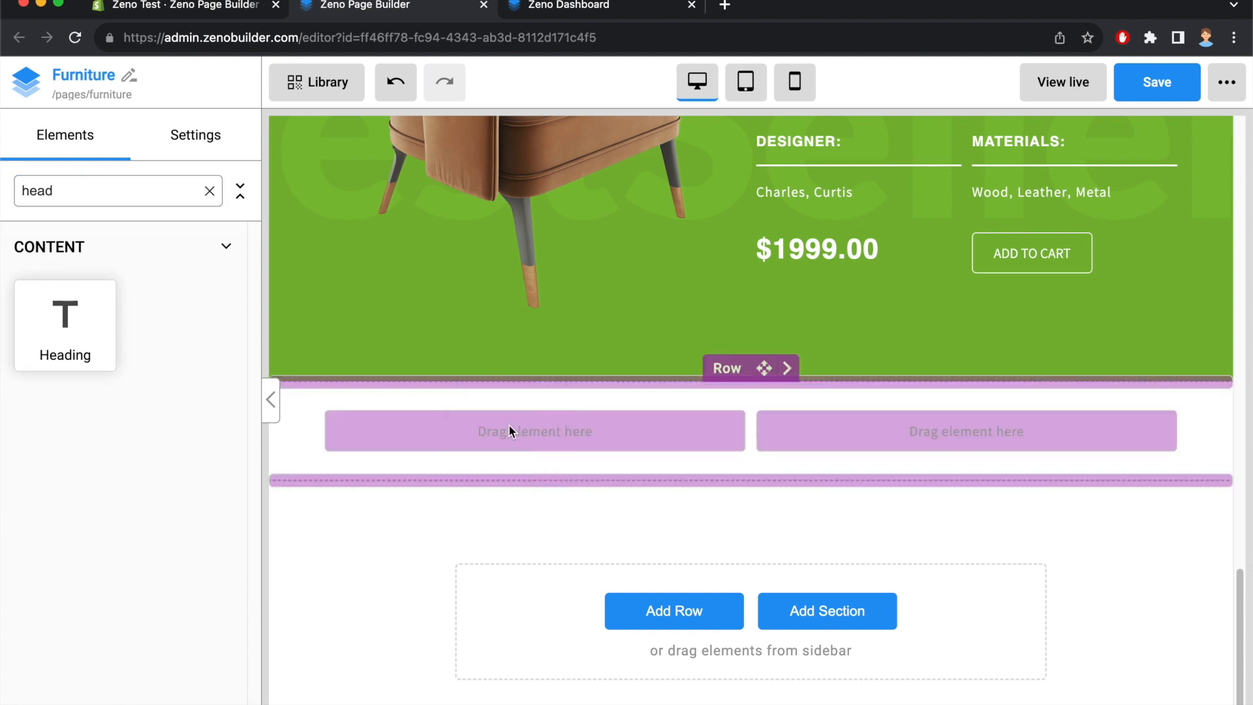
pyautogui.click(599, 16)
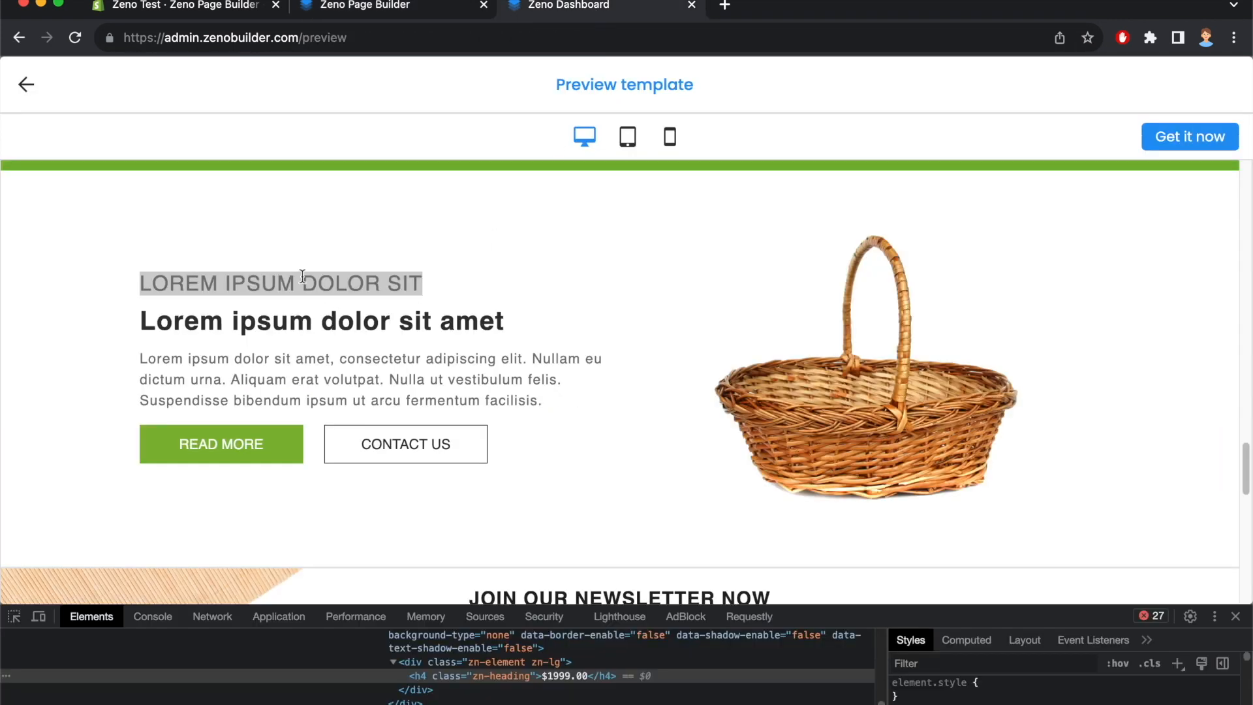
pyautogui.click(408, 8)
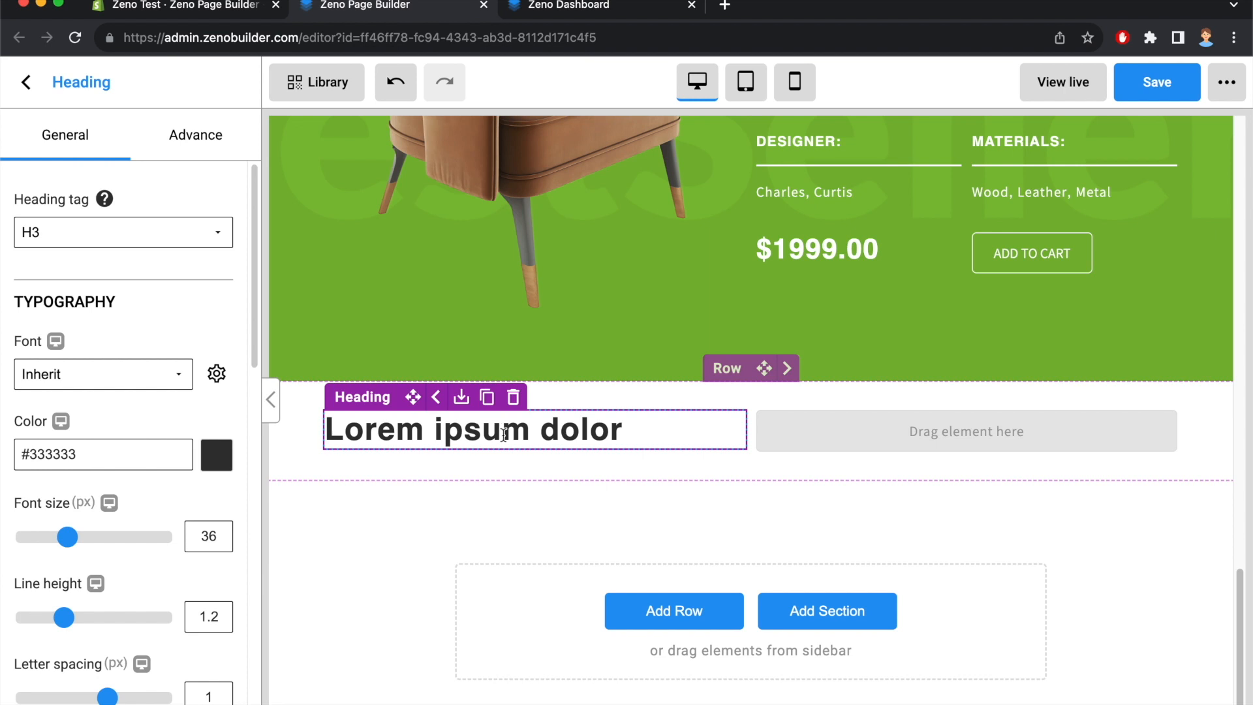
pyautogui.tripleClick(503, 435)
pyautogui.press('super+v')
# Inspect the template's small heading, then set the new heading's font size to 24 px and its color to #777
pyautogui.click(535, 8)
pyautogui.click(14, 617)
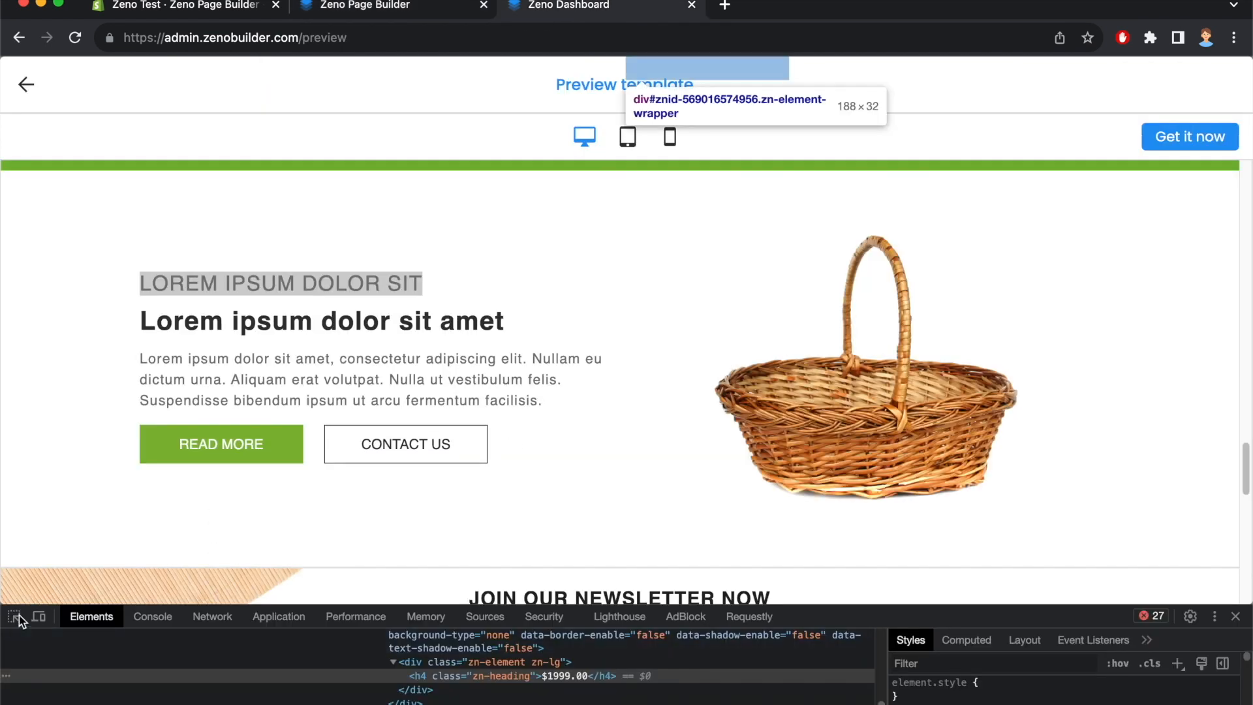
pyautogui.click(274, 283)
pyautogui.click(439, 9)
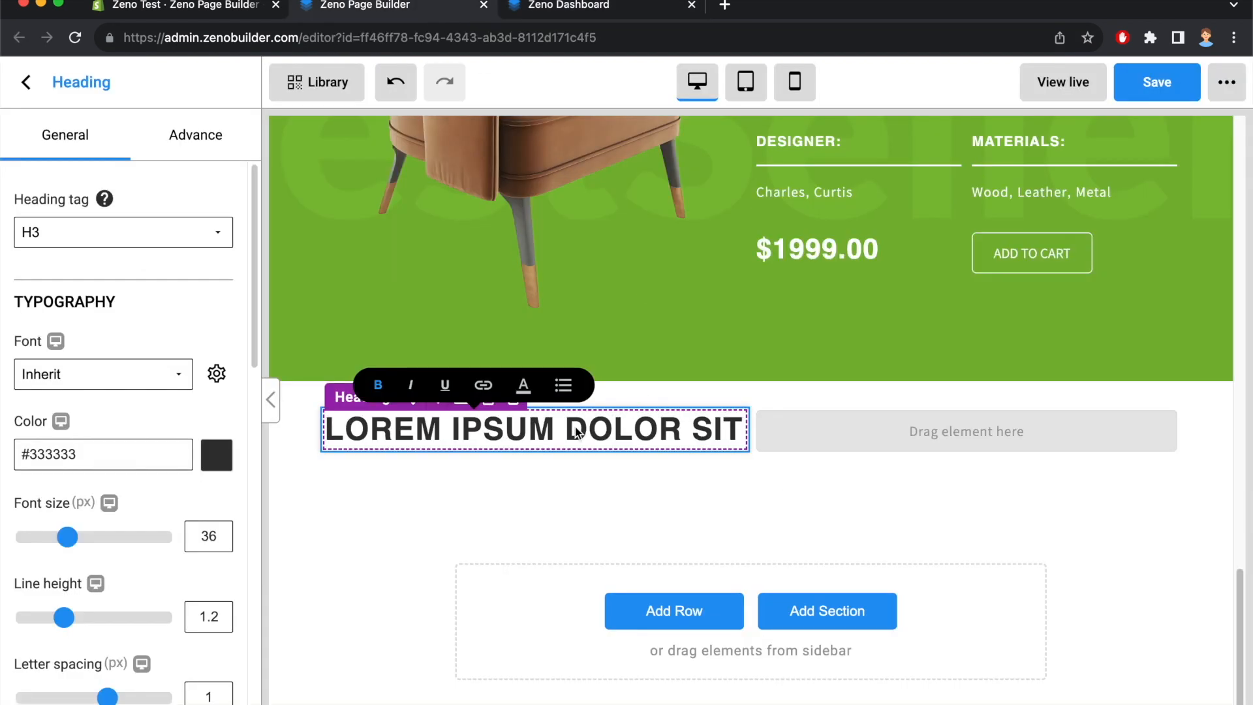
pyautogui.doubleClick(209, 536)
pyautogui.write('24')
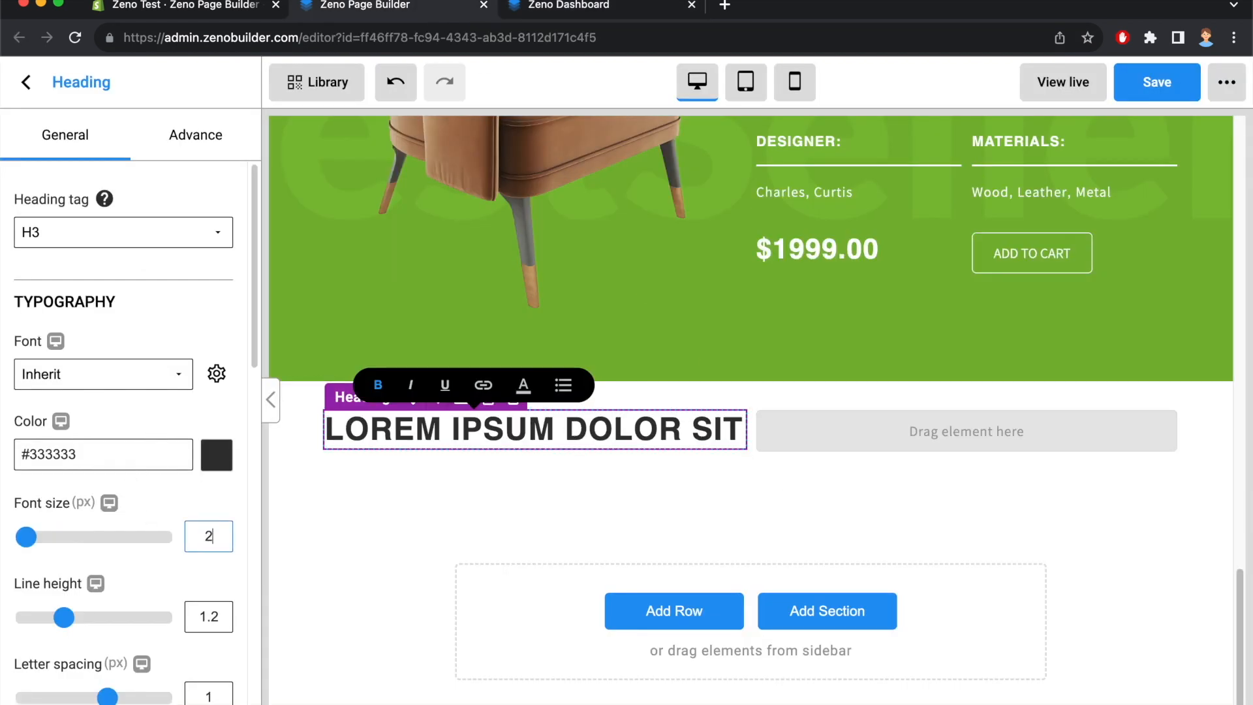
pyautogui.doubleClick(62, 460)
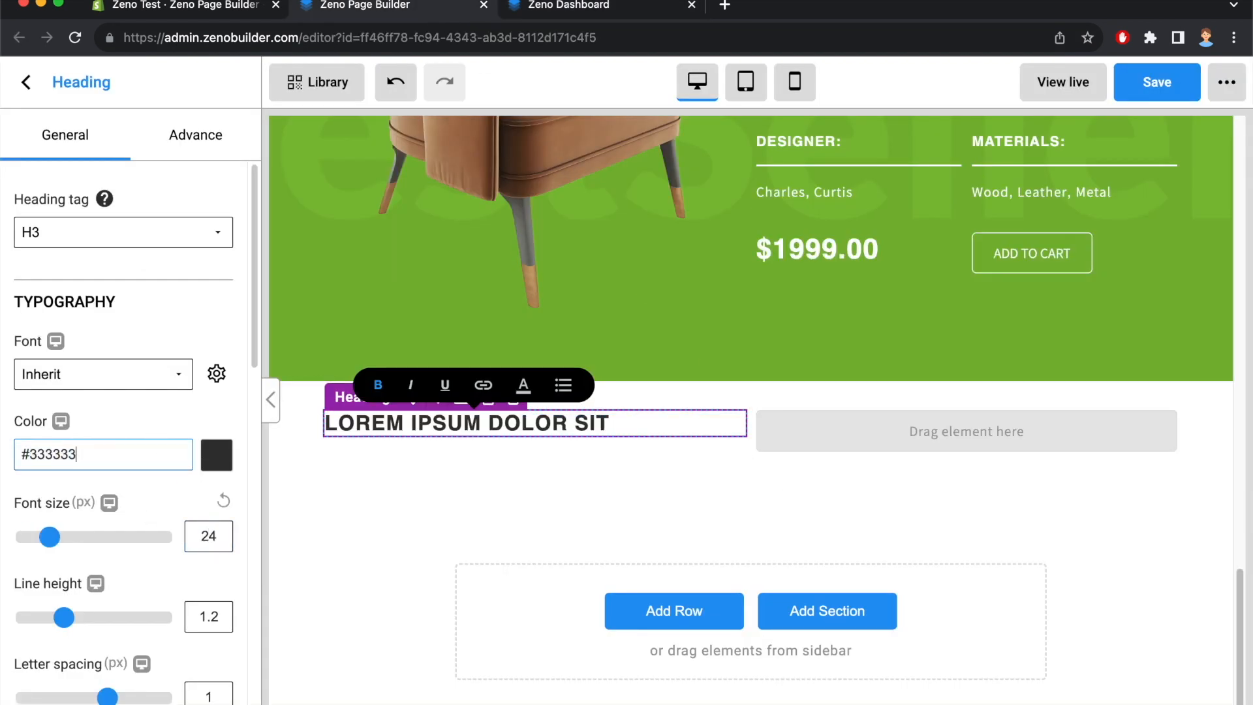
pyautogui.write('777')
pyautogui.click(491, 474)
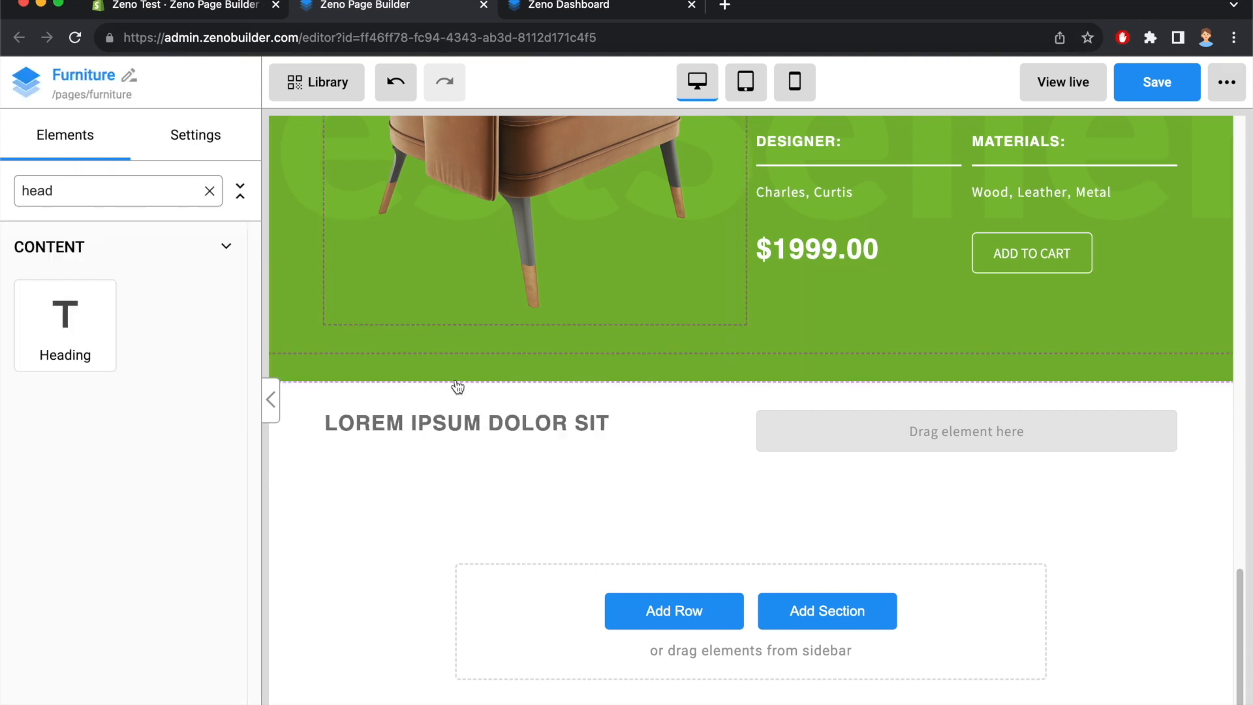
pyautogui.click(484, 432)
# Add a second heading below the first one with the text "Lorem ipsum dolor sit amet" copied from the template
pyautogui.click(544, 8)
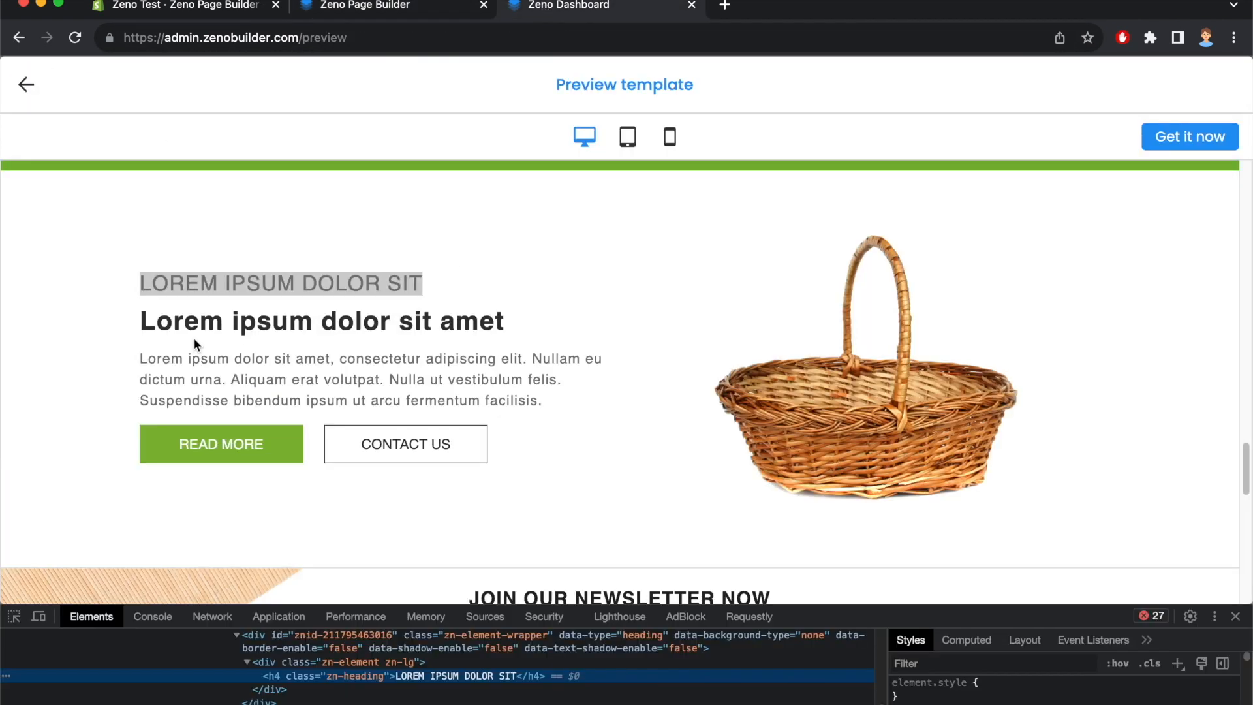
pyautogui.moveTo(141, 327); pyautogui.dragTo(511, 326)
pyautogui.click(306, 9)
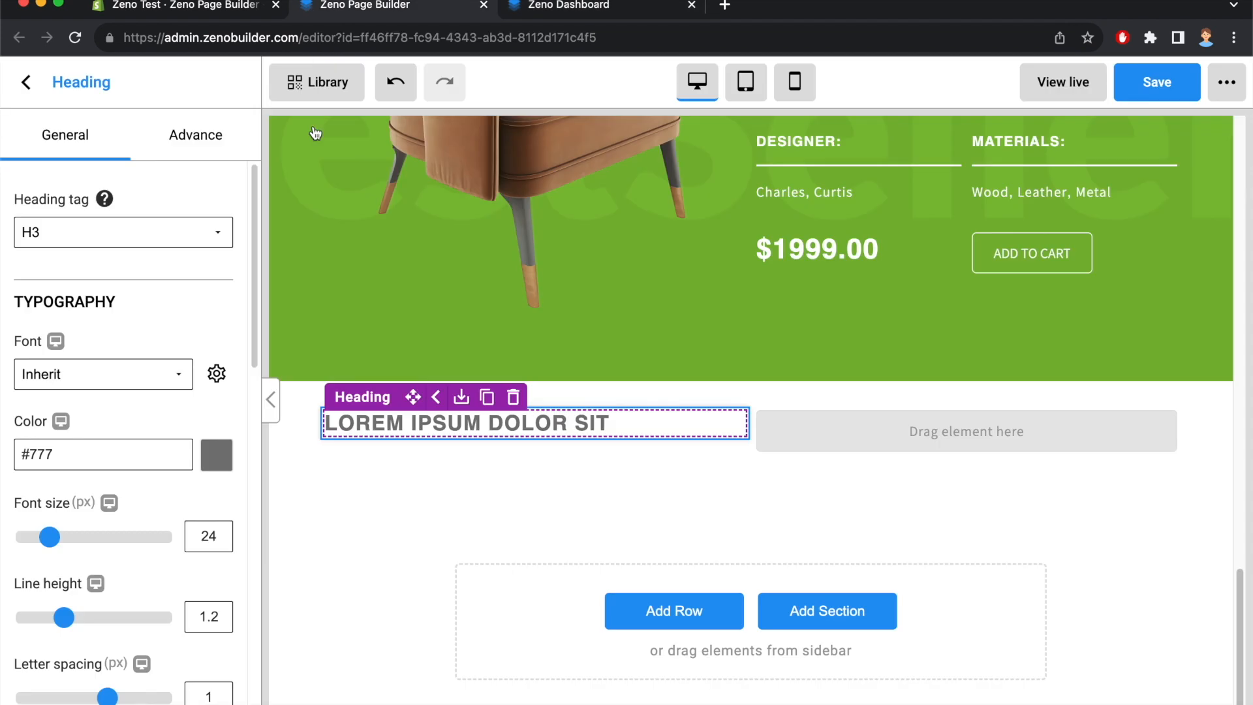
pyautogui.click(20, 92)
pyautogui.moveTo(78, 356); pyautogui.dragTo(483, 435)
pyautogui.click(535, 8)
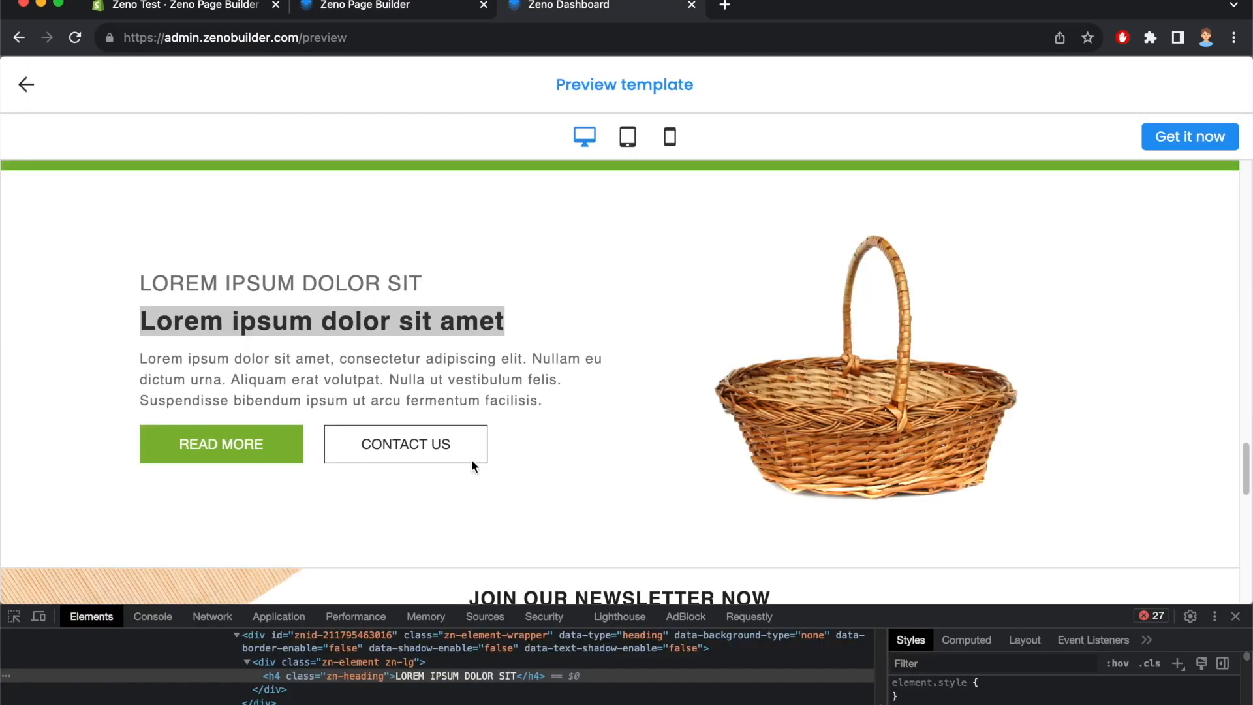
pyautogui.tripleClick(187, 321)
pyautogui.click(373, 8)
pyautogui.tripleClick(573, 462)
pyautogui.press('super+v')
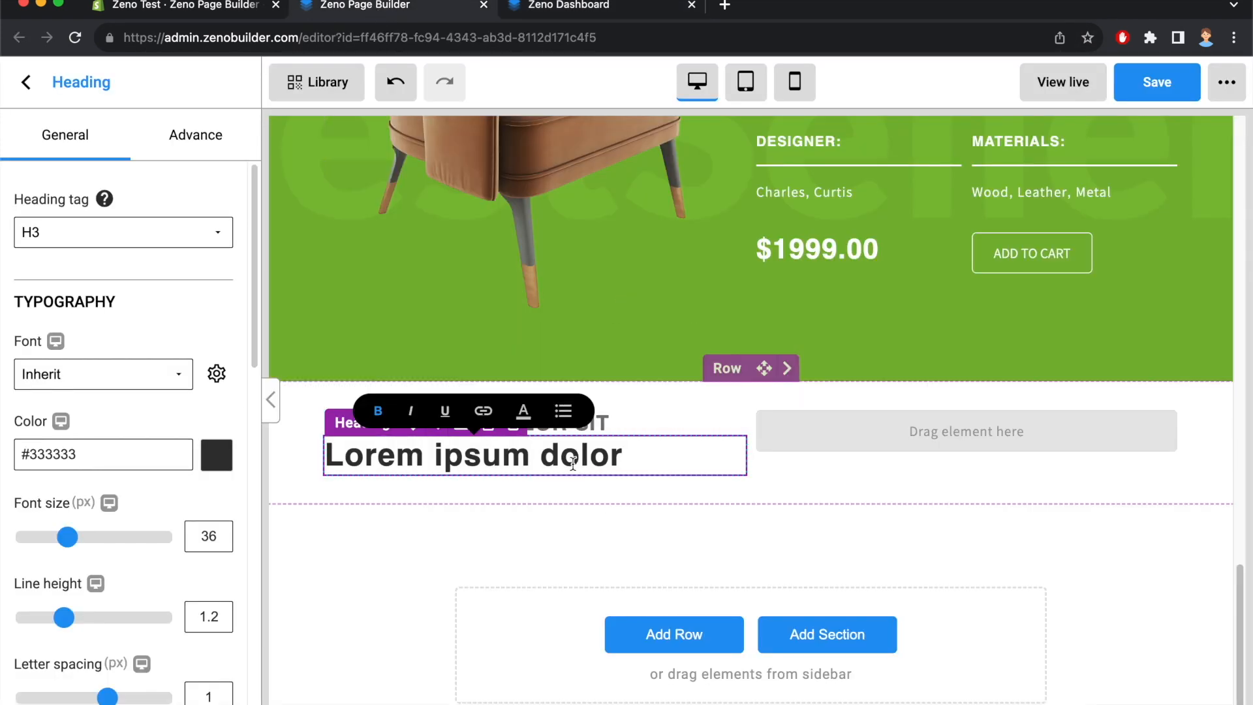
# Inspect the template's bold heading and set the second heading's font size to 30 px
pyautogui.click(542, 9)
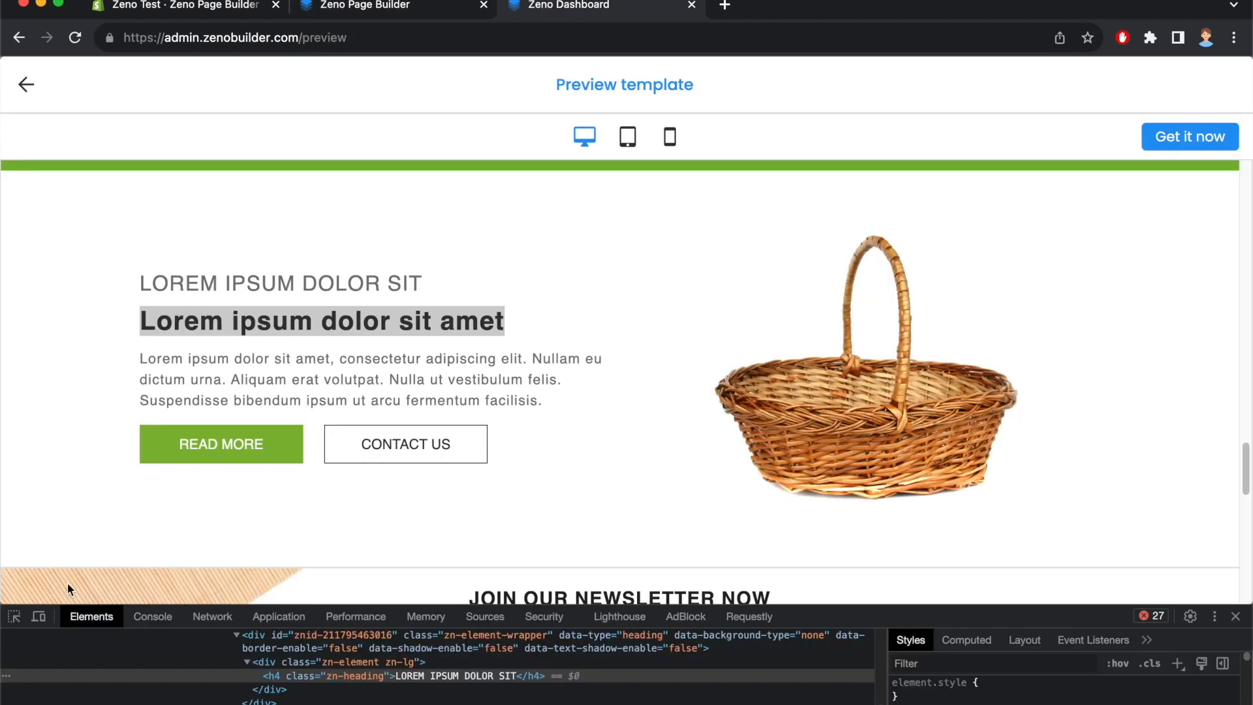
pyautogui.click(13, 616)
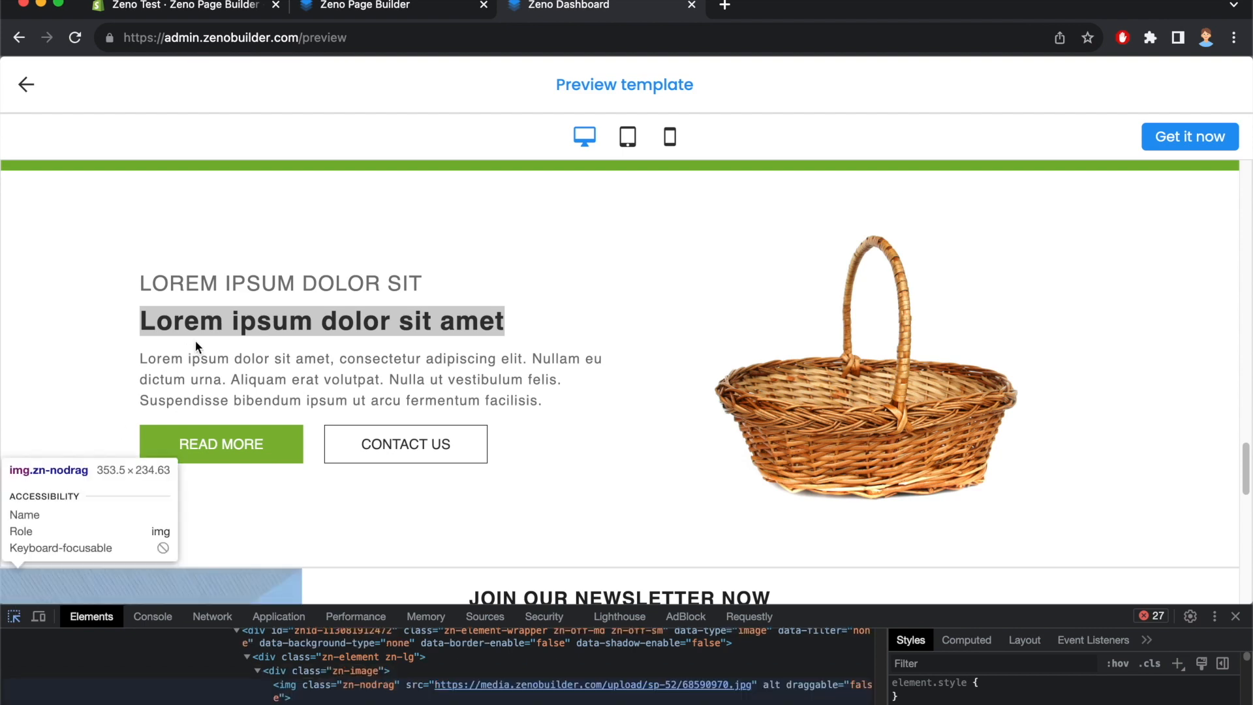
pyautogui.click(222, 321)
pyautogui.click(389, 9)
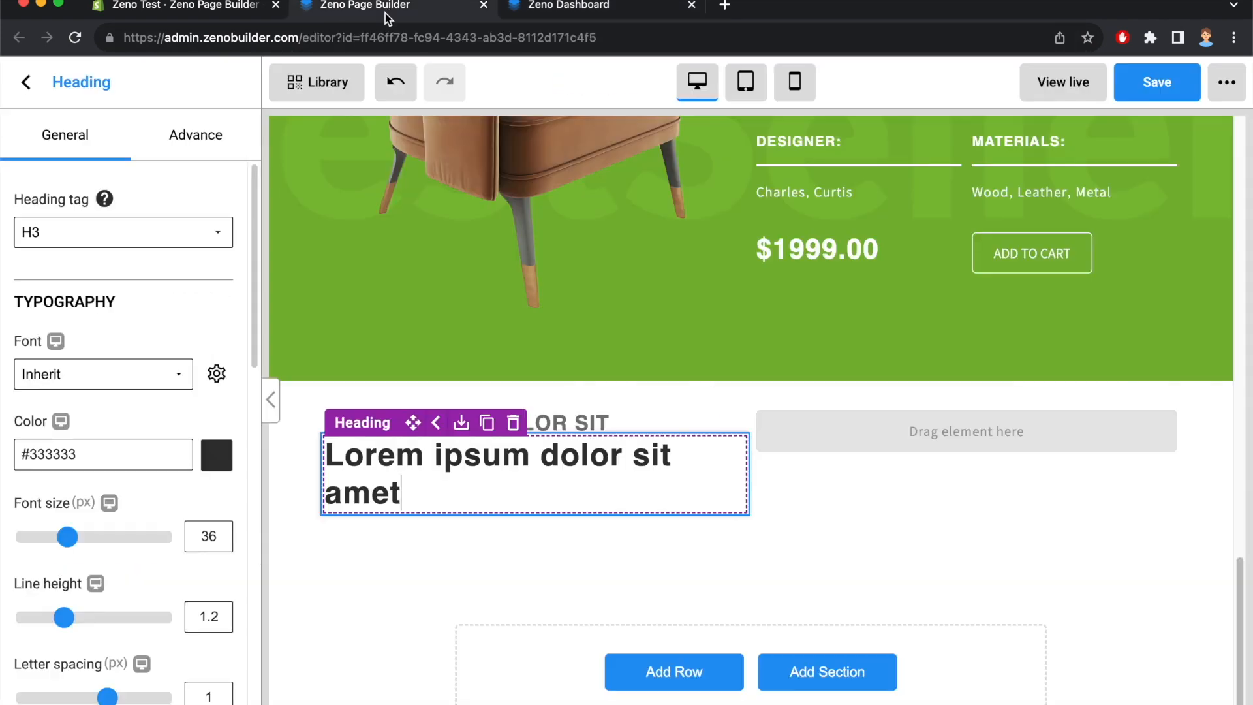
pyautogui.click(216, 539)
pyautogui.write('30')
pyautogui.click(377, 648)
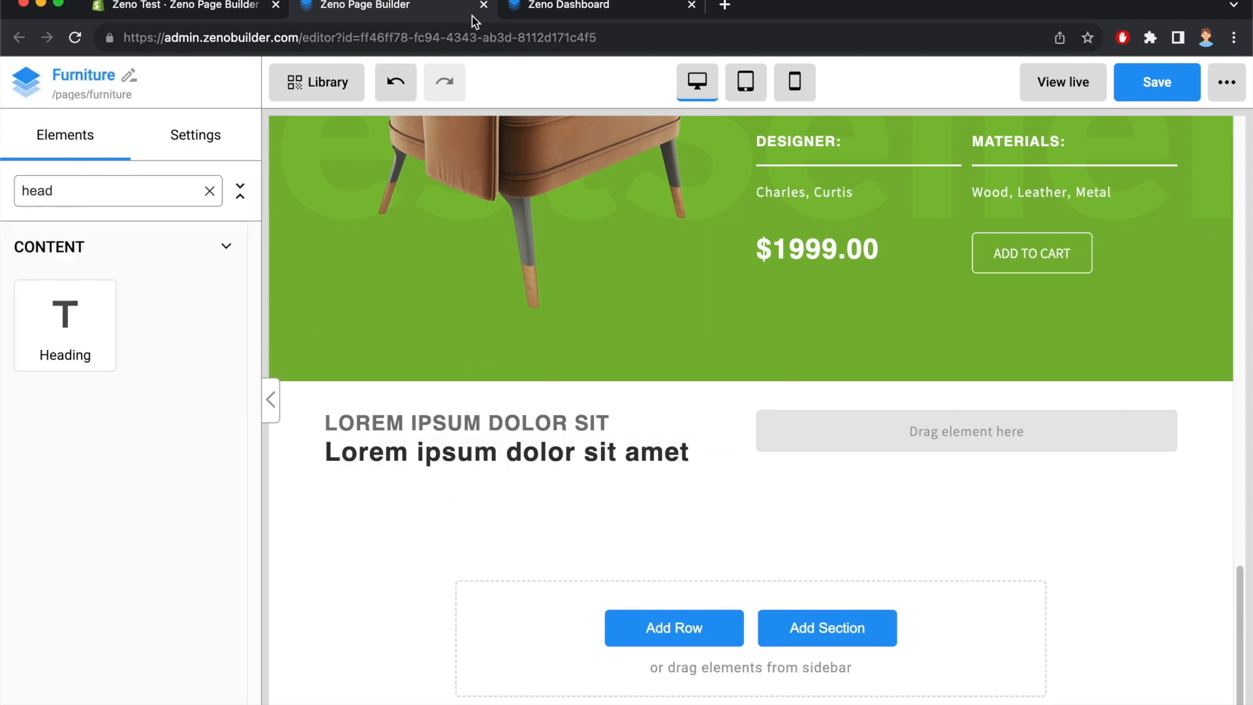
# Add a Text element below the two headings for the template's paragraph
pyautogui.click(530, 11)
pyautogui.tripleClick(353, 382)
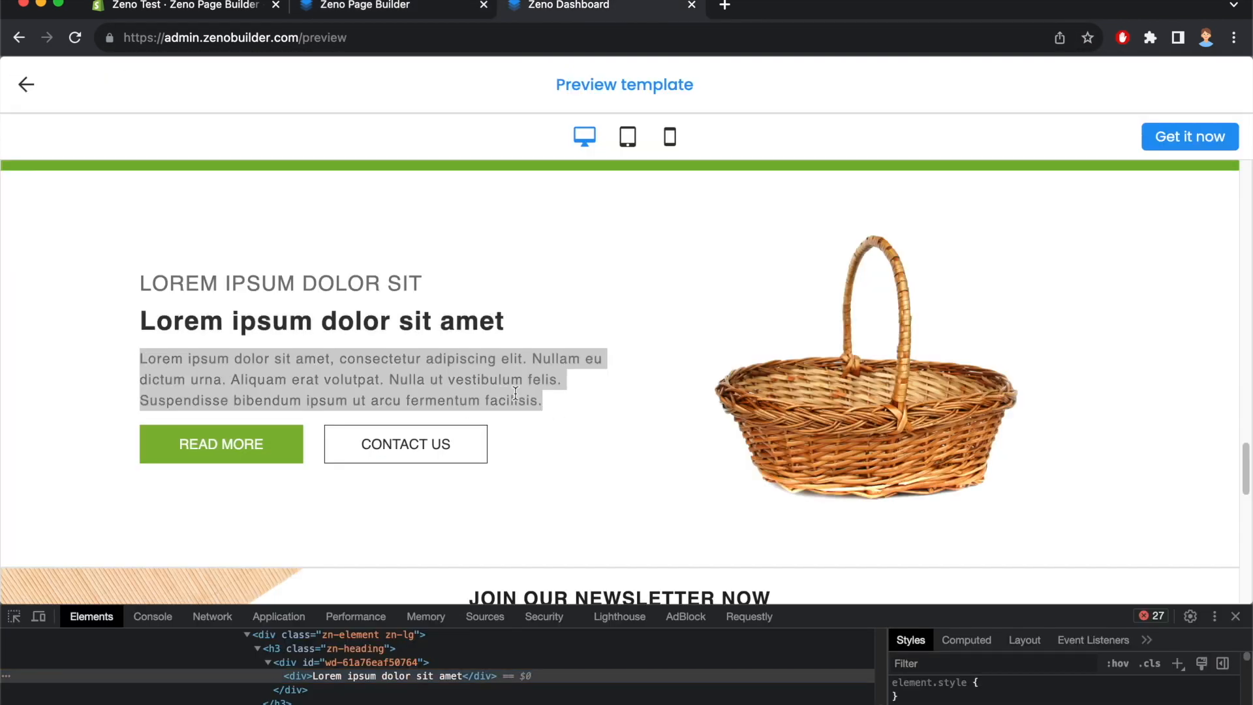
pyautogui.click(386, 10)
pyautogui.press('super+a')
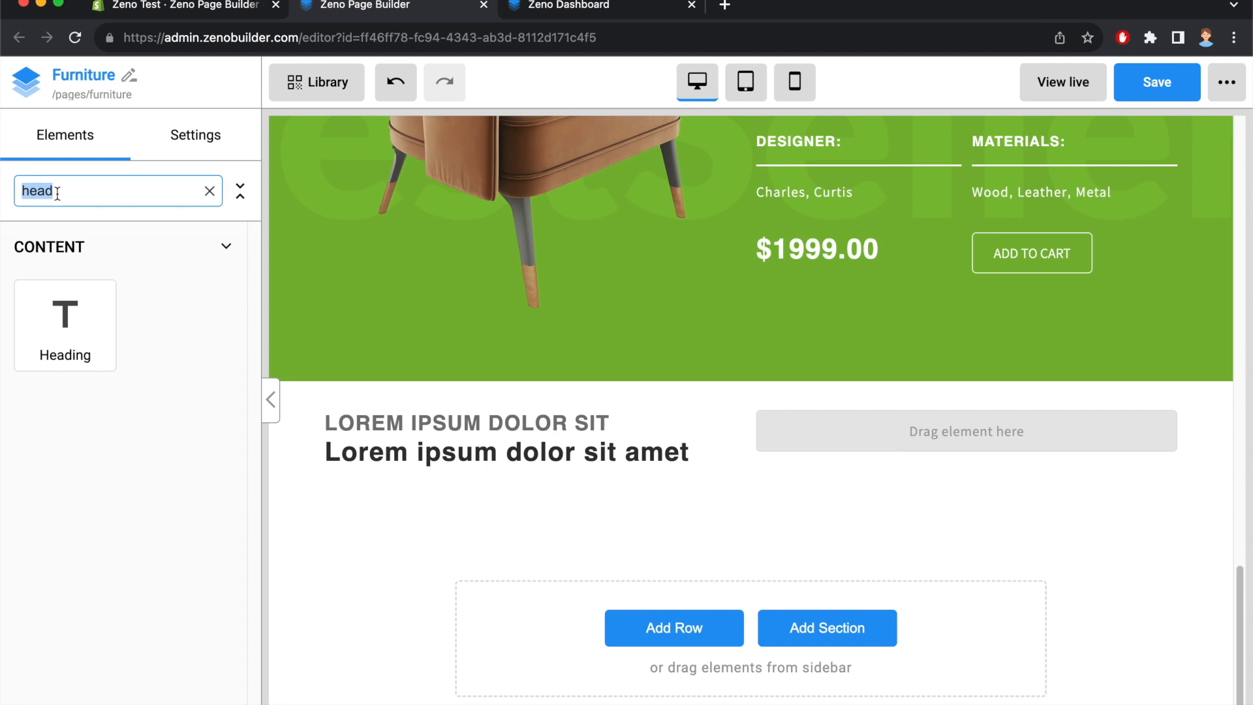
pyautogui.write('text')
pyautogui.moveTo(181, 325); pyautogui.dragTo(534, 485)
# Replace the Text element's placeholder with the three-line Lorem ipsum paragraph copied from the template's basket section
pyautogui.click(596, 13)
pyautogui.click(188, 373)
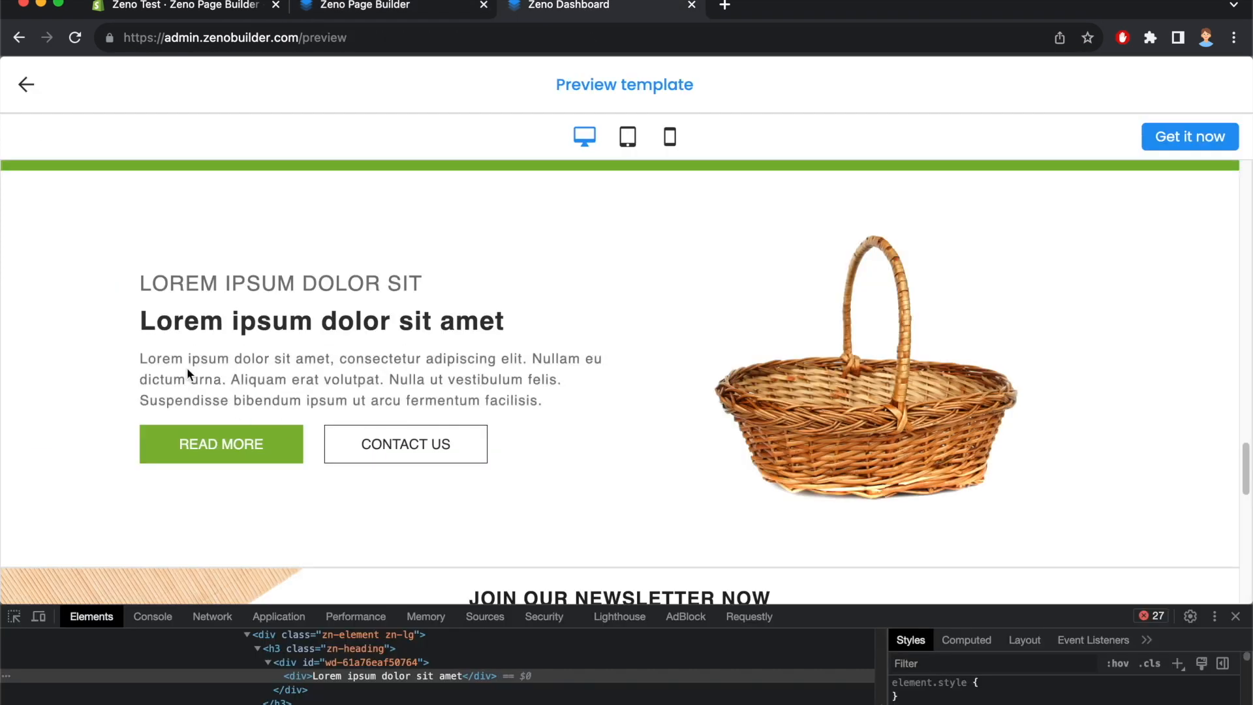
pyautogui.moveTo(134, 356); pyautogui.dragTo(550, 406)
pyautogui.press('super+c')
pyautogui.click(385, 7)
pyautogui.click(548, 486)
pyautogui.press('super+a')
pyautogui.press('super+v')
pyautogui.click(500, 615)
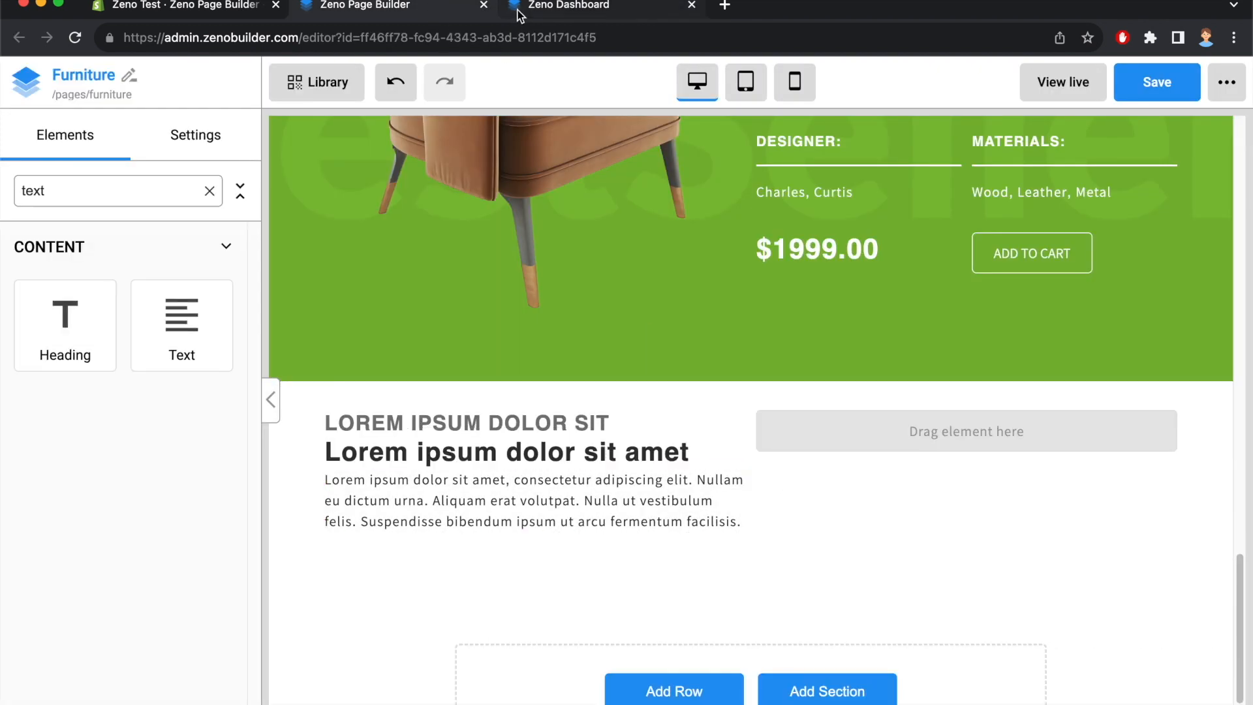
# Add a nested two-column row below the paragraph to hold the section's two buttons
pyautogui.click(513, 18)
pyautogui.click(402, 10)
pyautogui.click(76, 186)
pyautogui.press('super+a')
pyautogui.write('row')
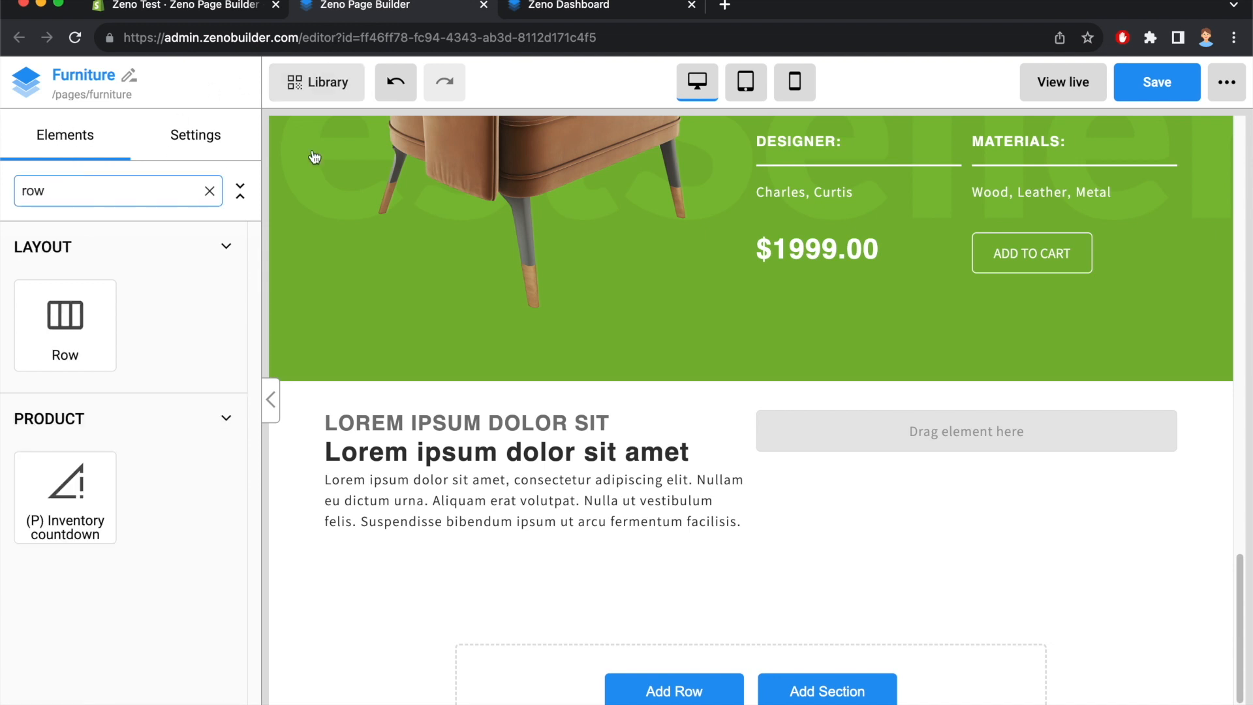
pyautogui.moveTo(88, 324); pyautogui.dragTo(500, 527)
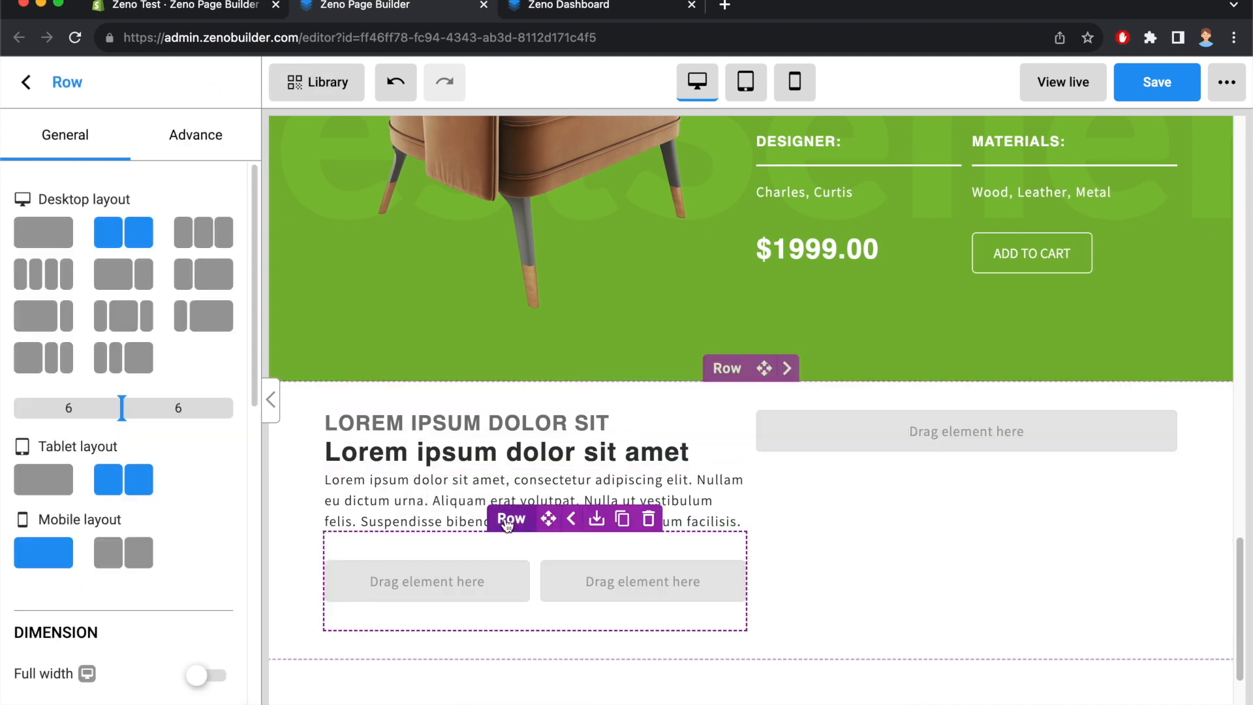
pyautogui.scroll(-1, 509, 522)
# Add a Button element to the first column of the nested row below the paragraph
pyautogui.click(31, 85)
pyautogui.click(87, 191)
pyautogui.press('super+a')
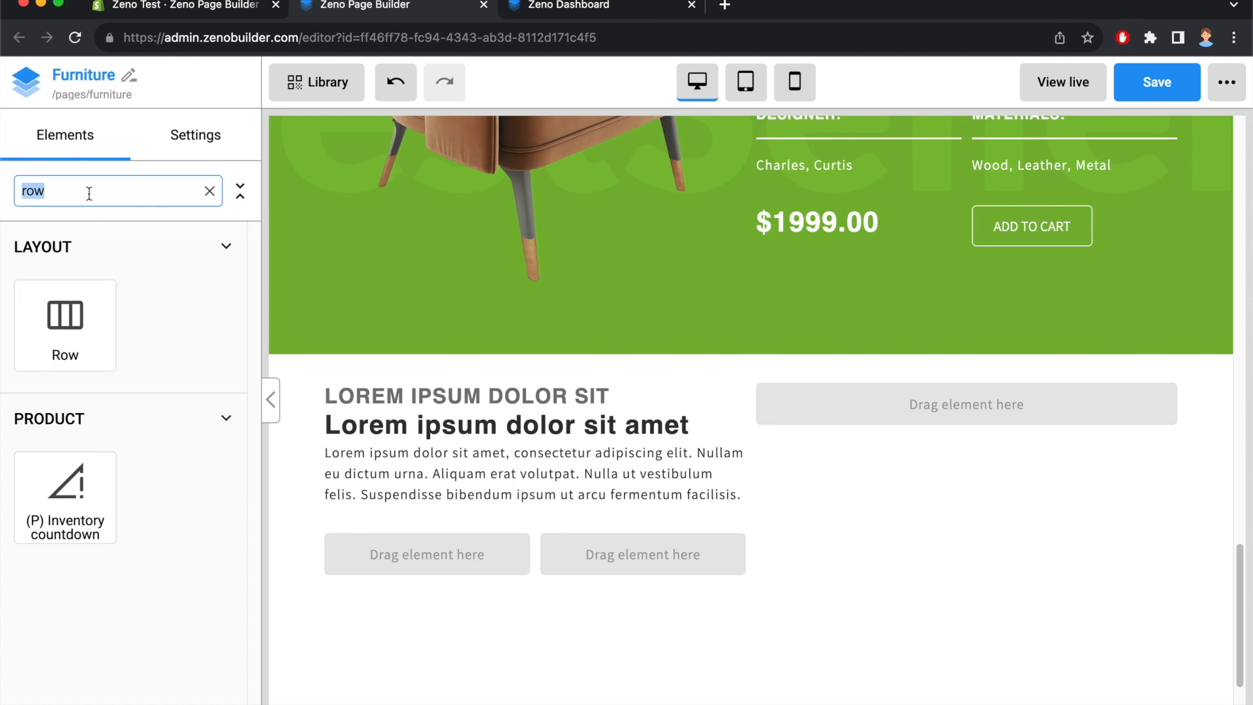
pyautogui.write('button')
pyautogui.moveTo(92, 326); pyautogui.dragTo(503, 566)
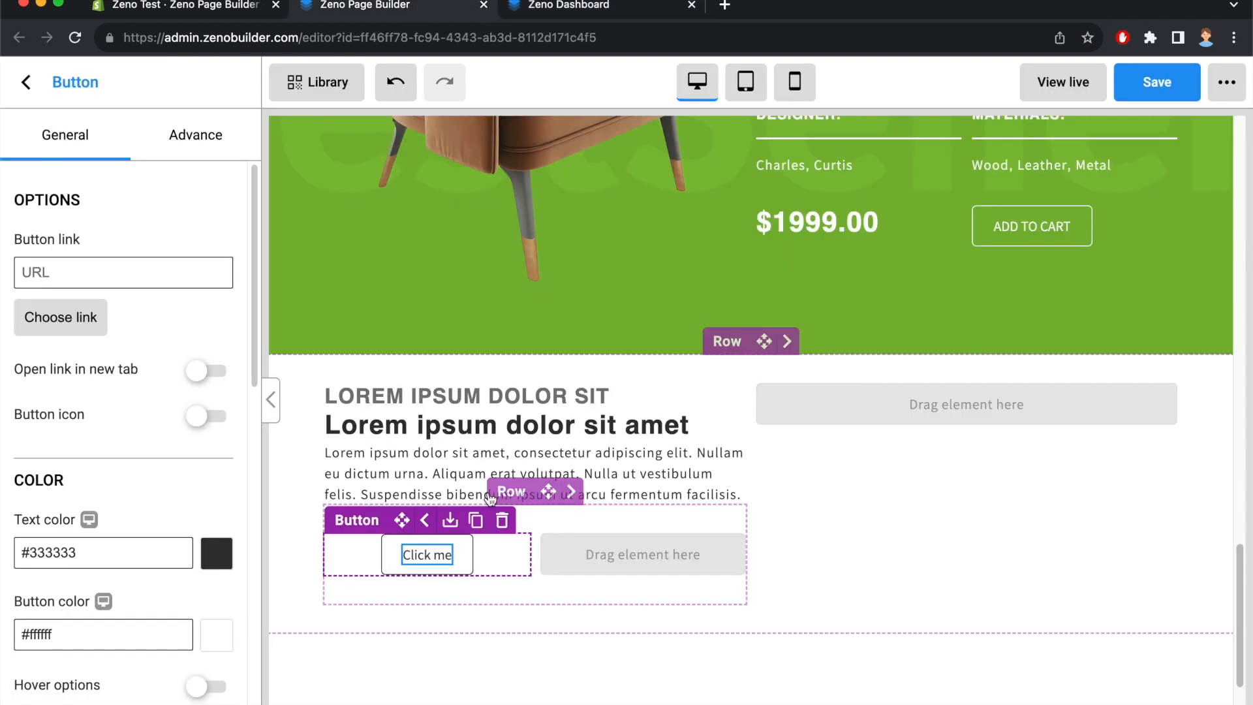
# Replace the new button's placeholder label with READ MORE and compare the button with the template's
pyautogui.tripleClick(436, 556)
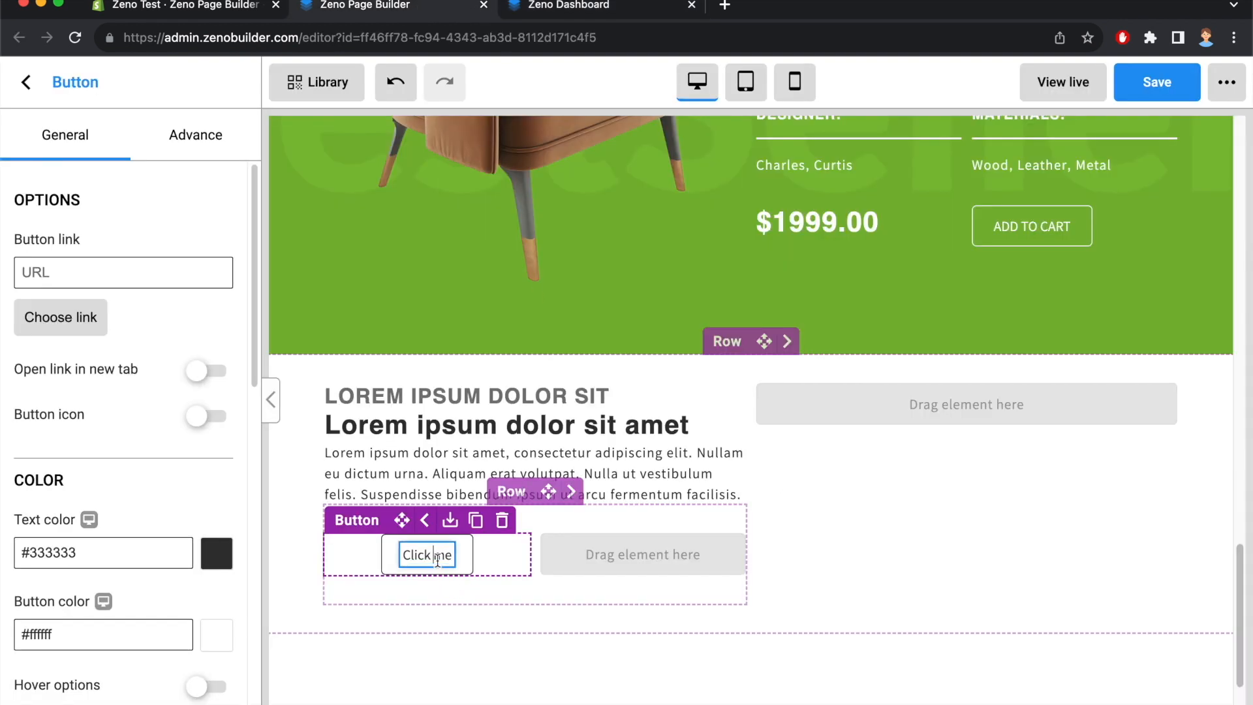
pyautogui.write('READ MORE')
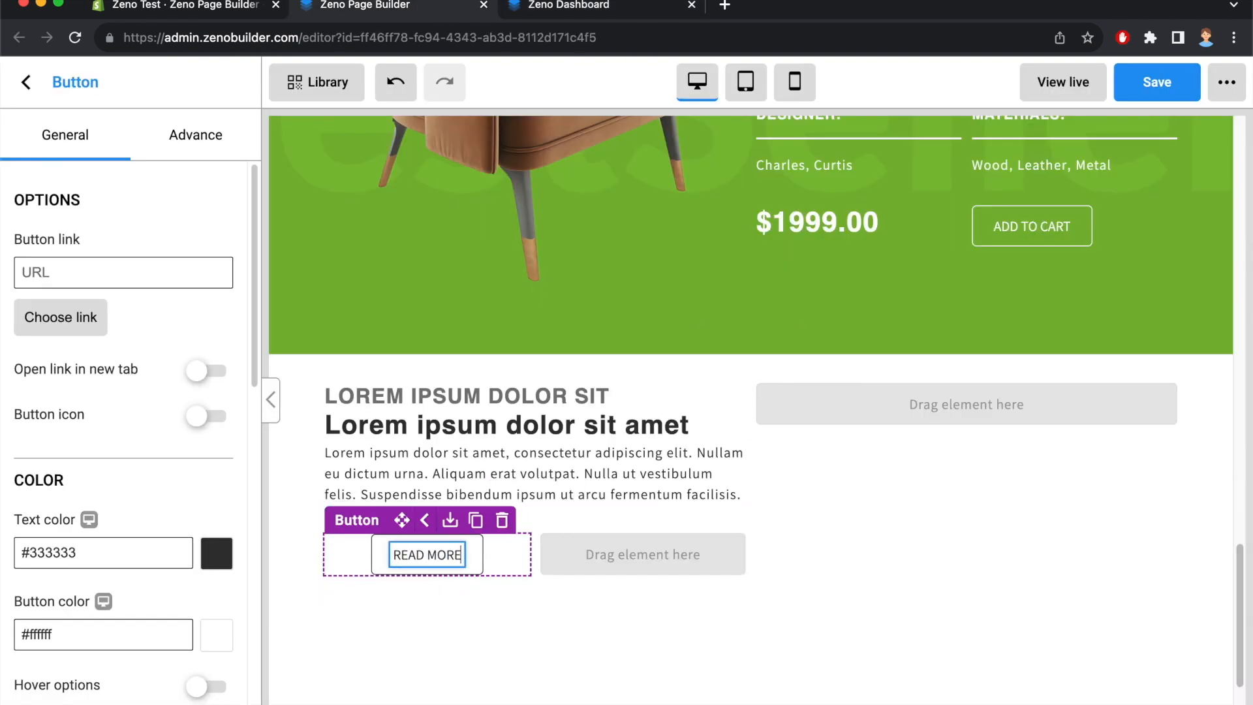
pyautogui.click(586, 7)
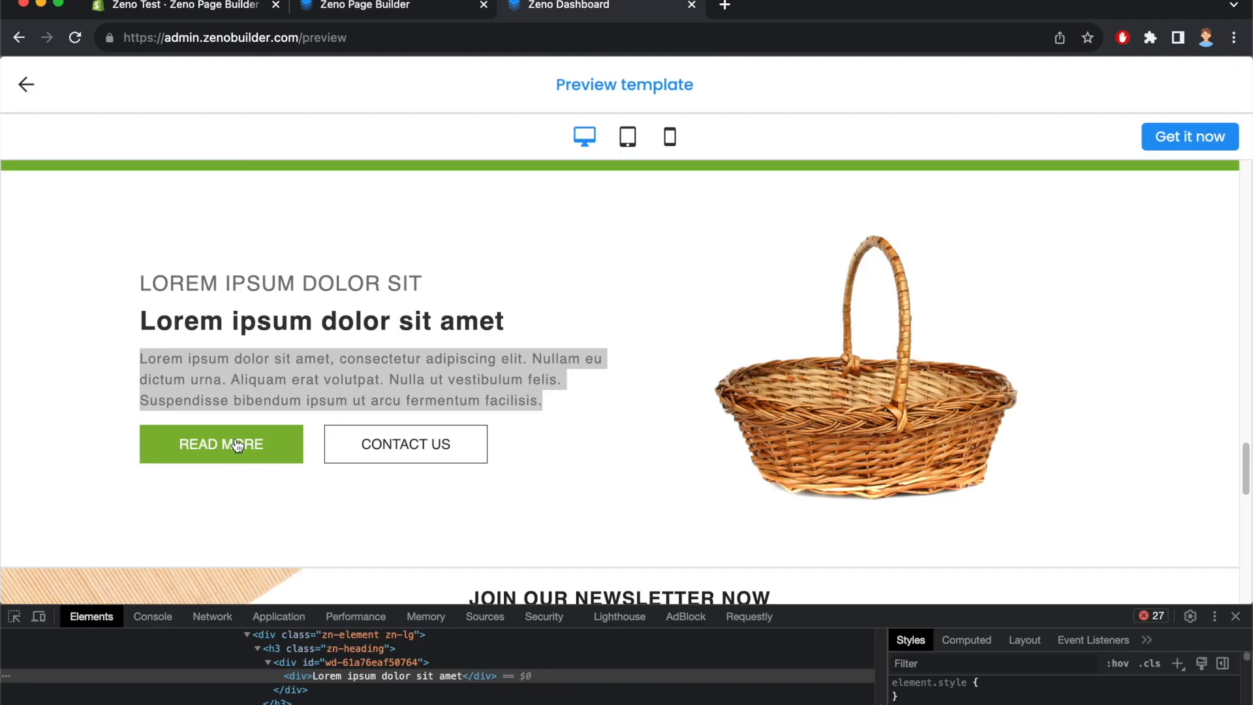
pyautogui.click(427, 5)
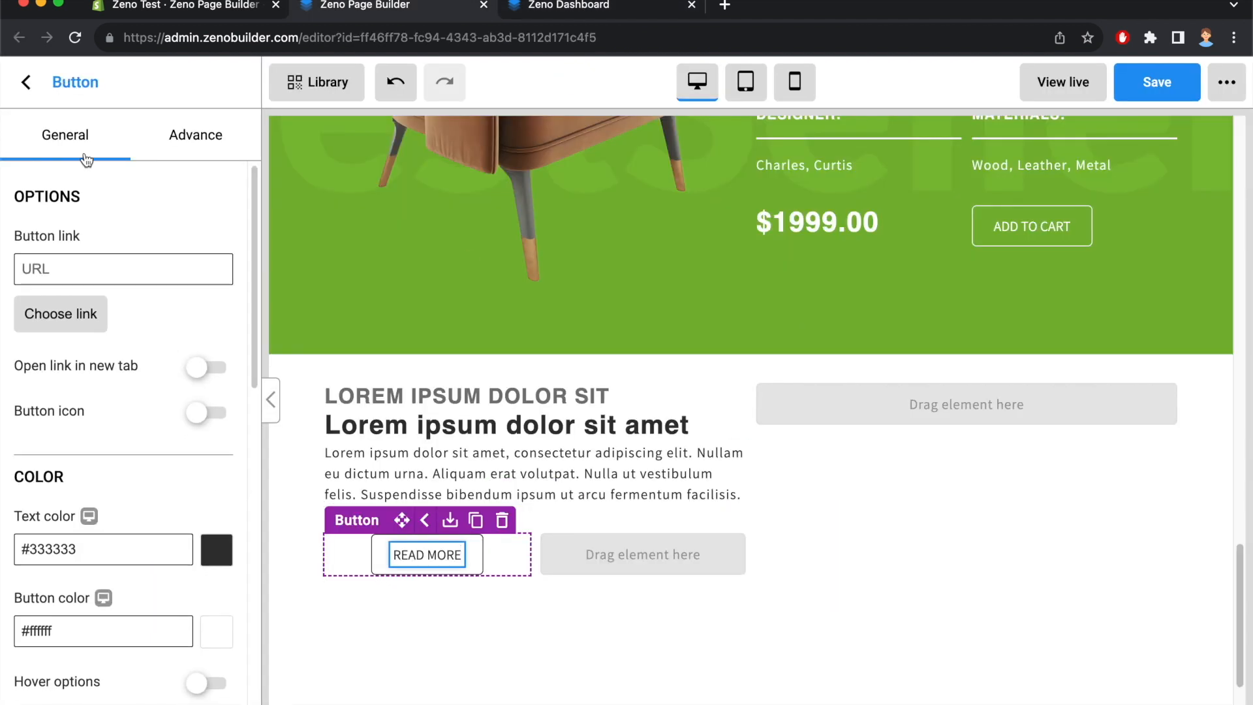
# Set the READ MORE button's text color to #FFF
pyautogui.scroll(-10, 143, 383)
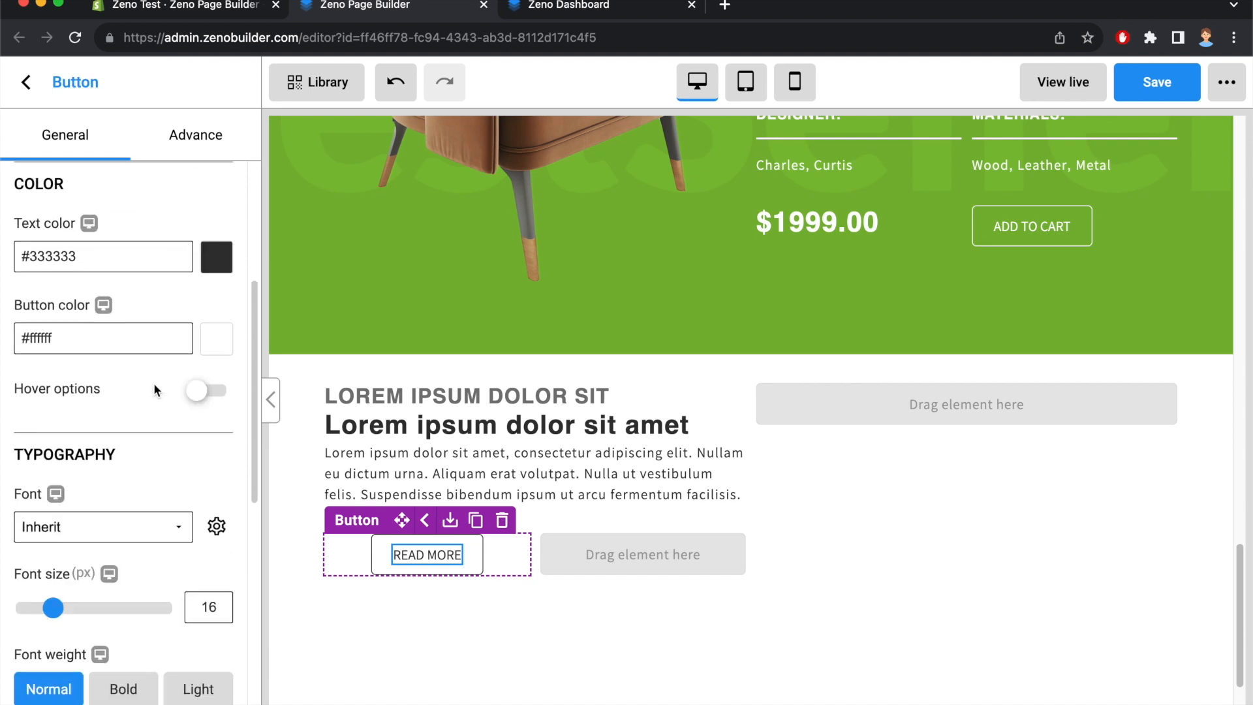
pyautogui.scroll(-4, 151, 389)
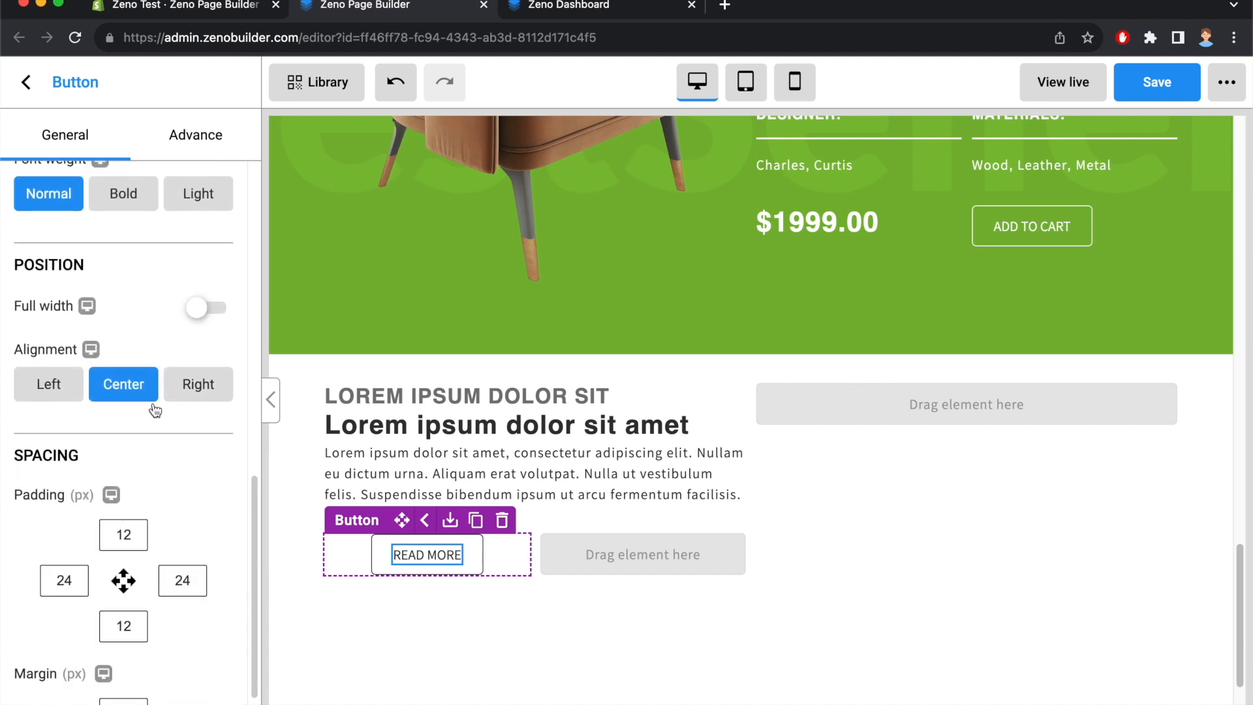
pyautogui.scroll(10, 152, 392)
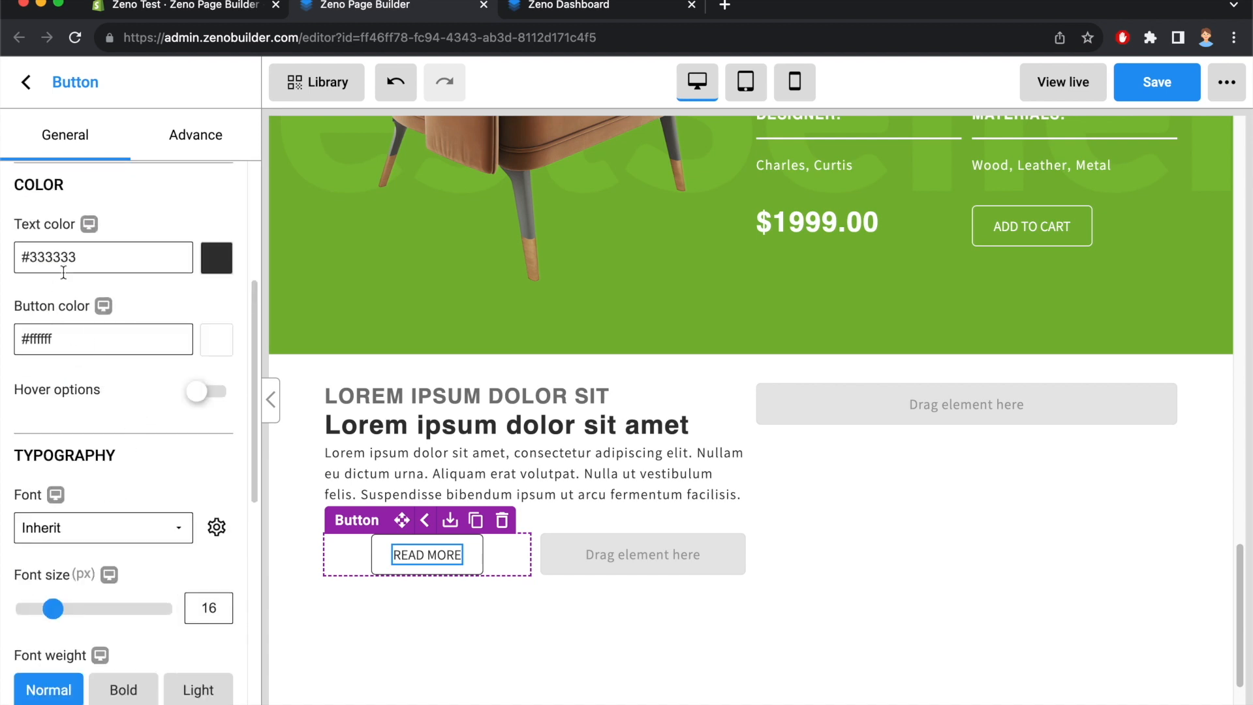
pyautogui.doubleClick(66, 258)
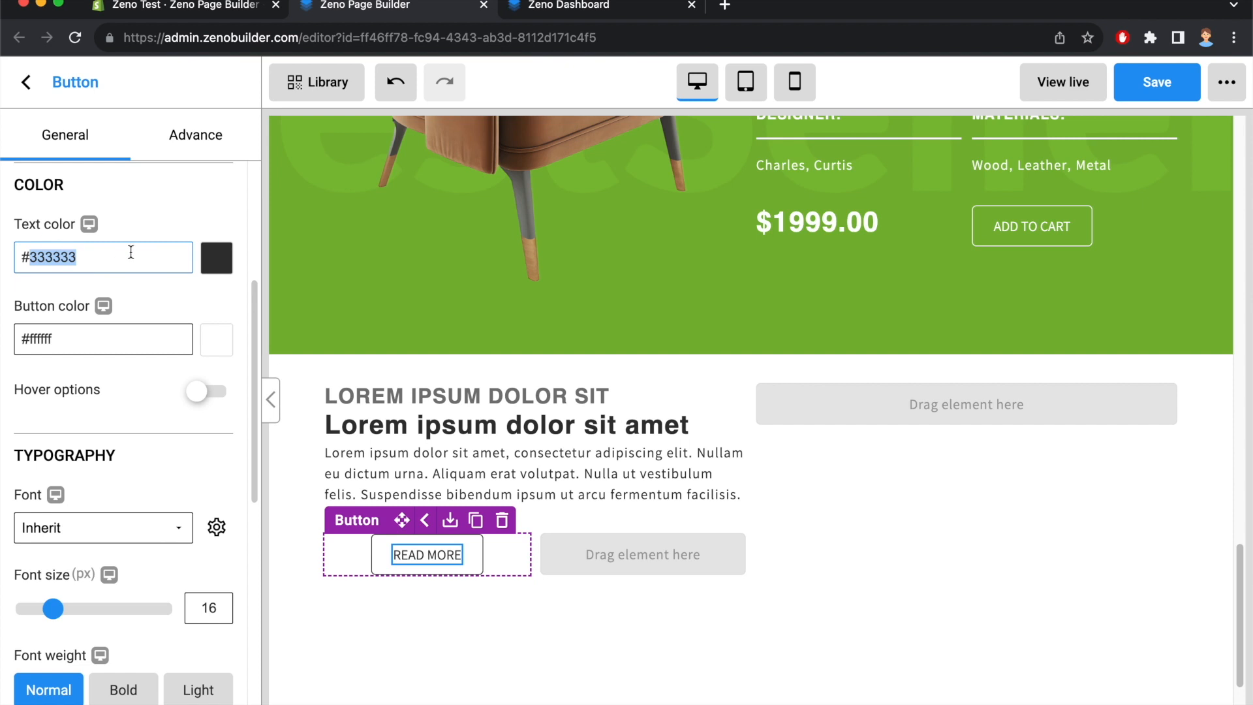
pyautogui.write('FFF')
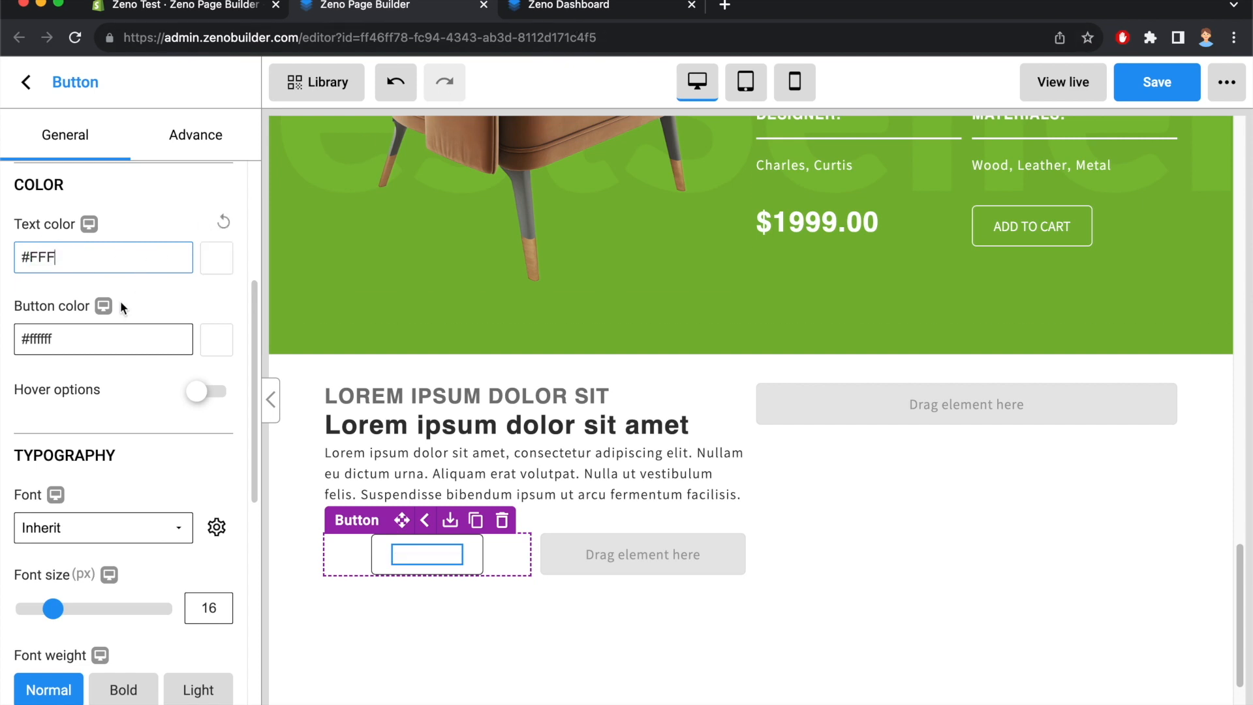
# Copy the green color code #83B735 from the $999.00 price heading in the Wooden Chairs section
pyautogui.click(218, 340)
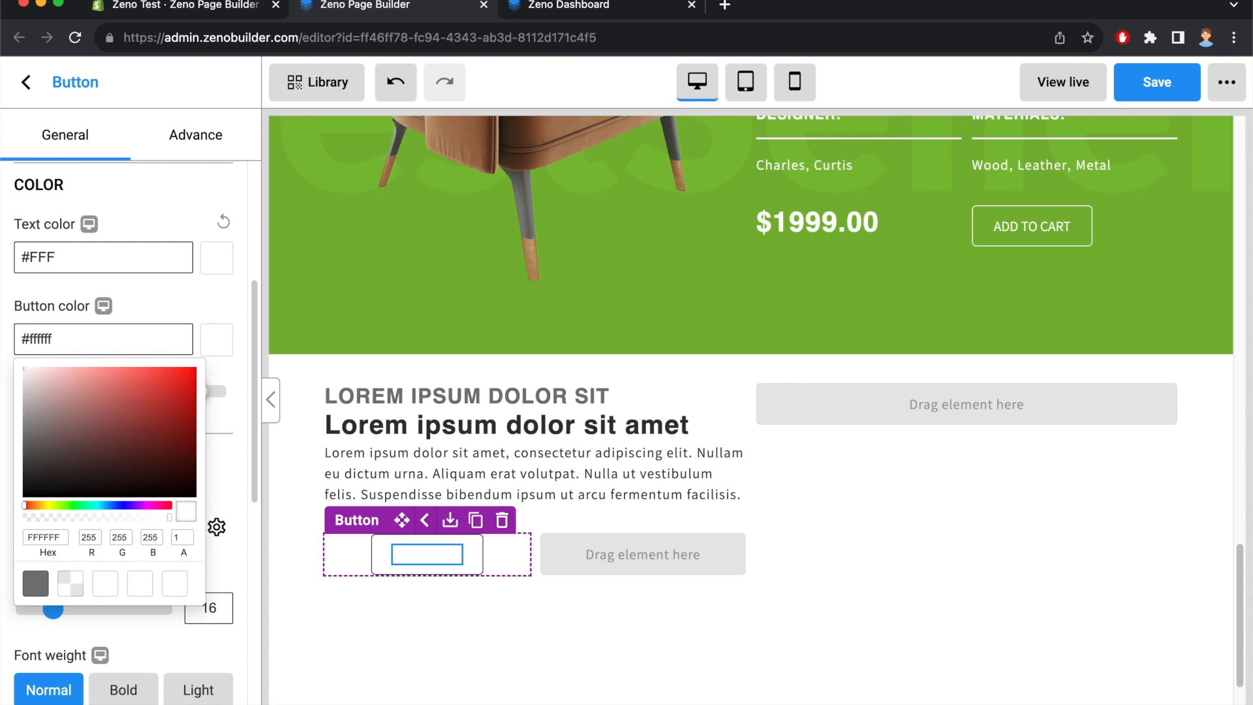
pyautogui.click(563, 7)
pyautogui.click(371, 16)
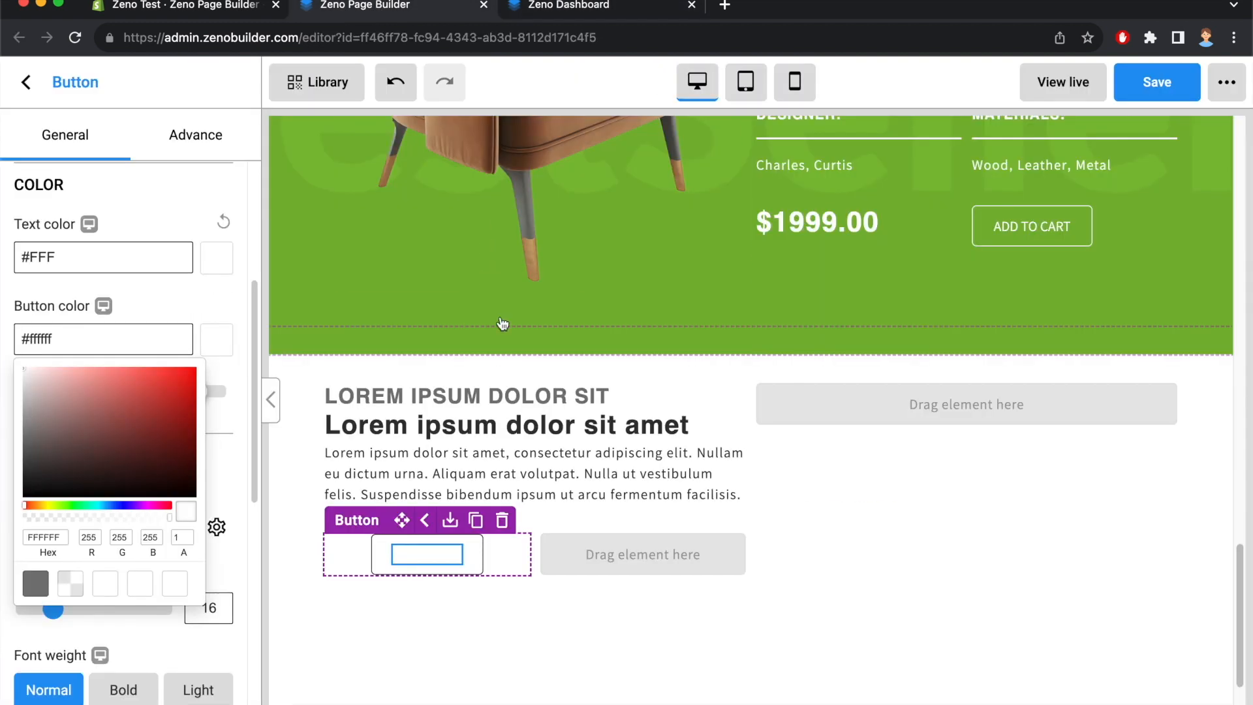
pyautogui.scroll(5, 666, 303)
pyautogui.scroll(5, 674, 308)
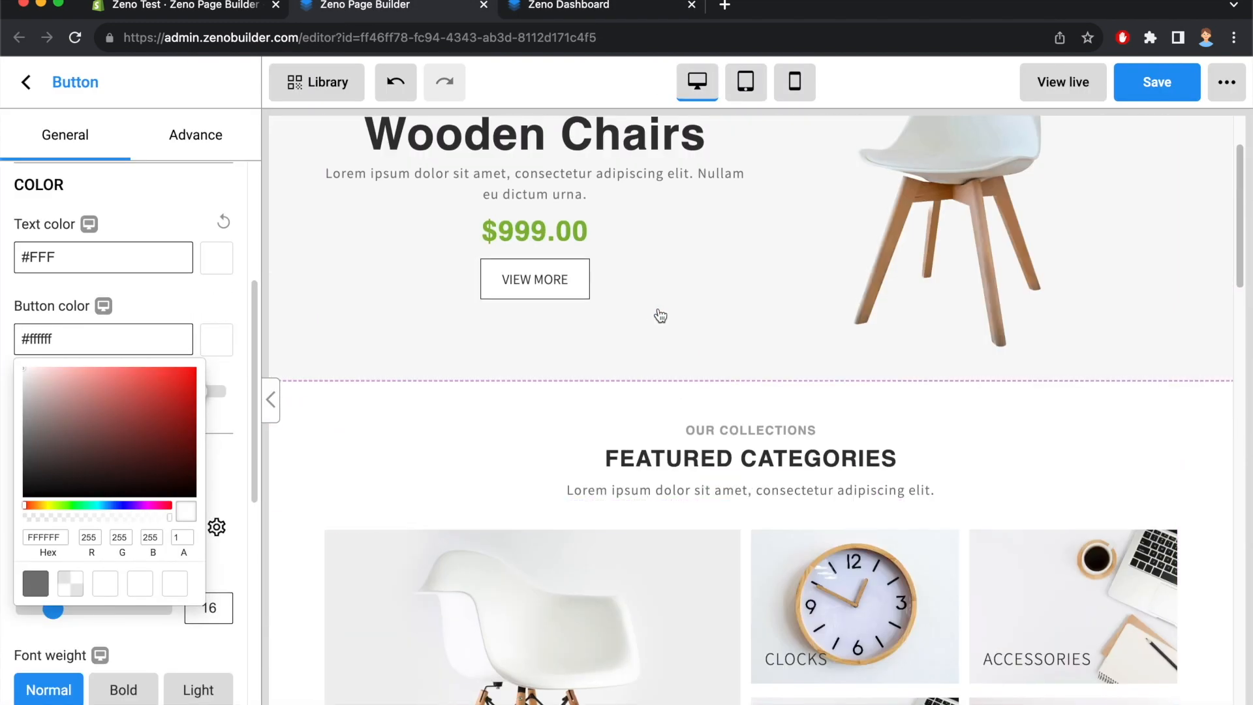
pyautogui.click(578, 241)
pyautogui.scroll(-5, 190, 304)
pyautogui.scroll(3, 190, 304)
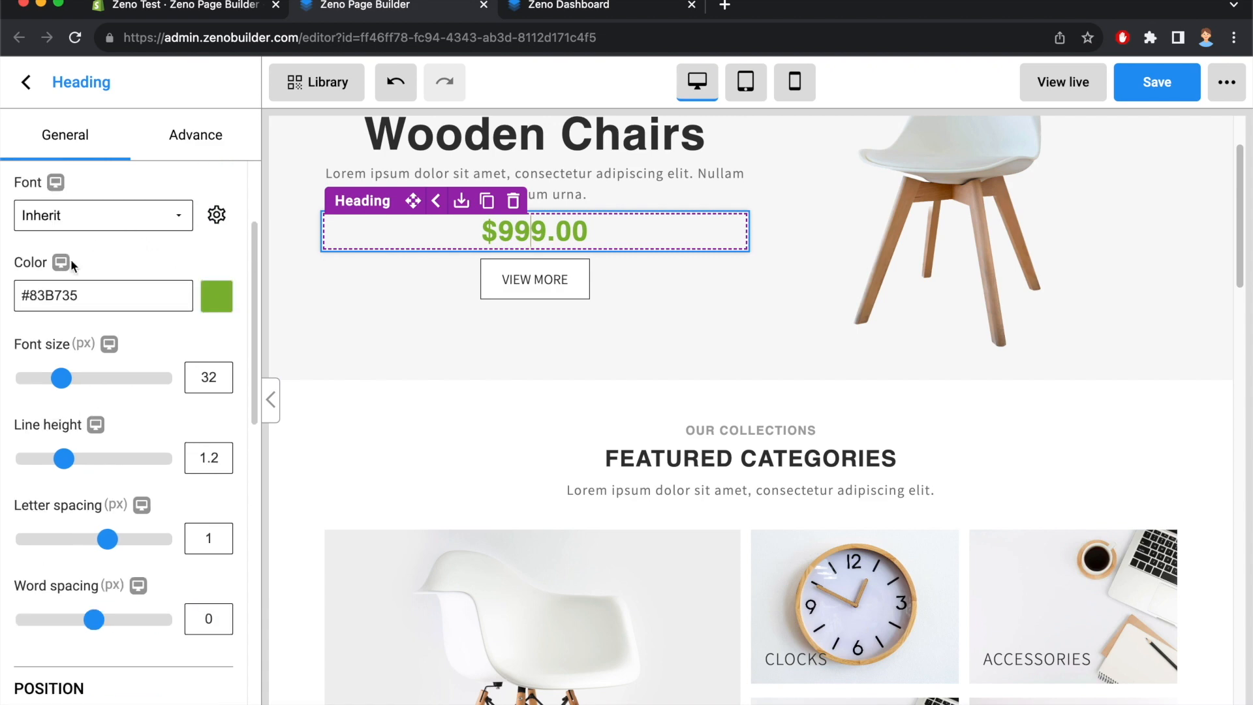
pyautogui.moveTo(81, 295); pyautogui.dragTo(19, 295)
pyautogui.press('super+c')
# Apply the copied green #83B735 as the READ MORE button's background color
pyautogui.scroll(-15, 764, 356)
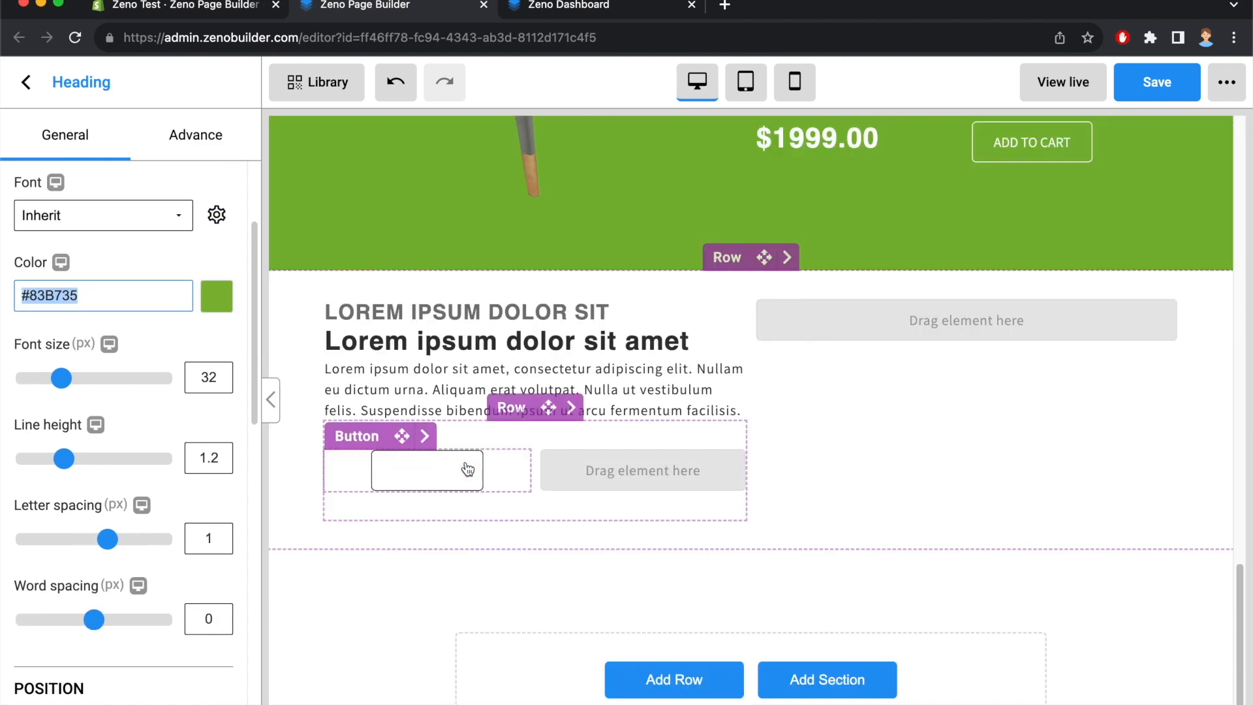
pyautogui.click(468, 469)
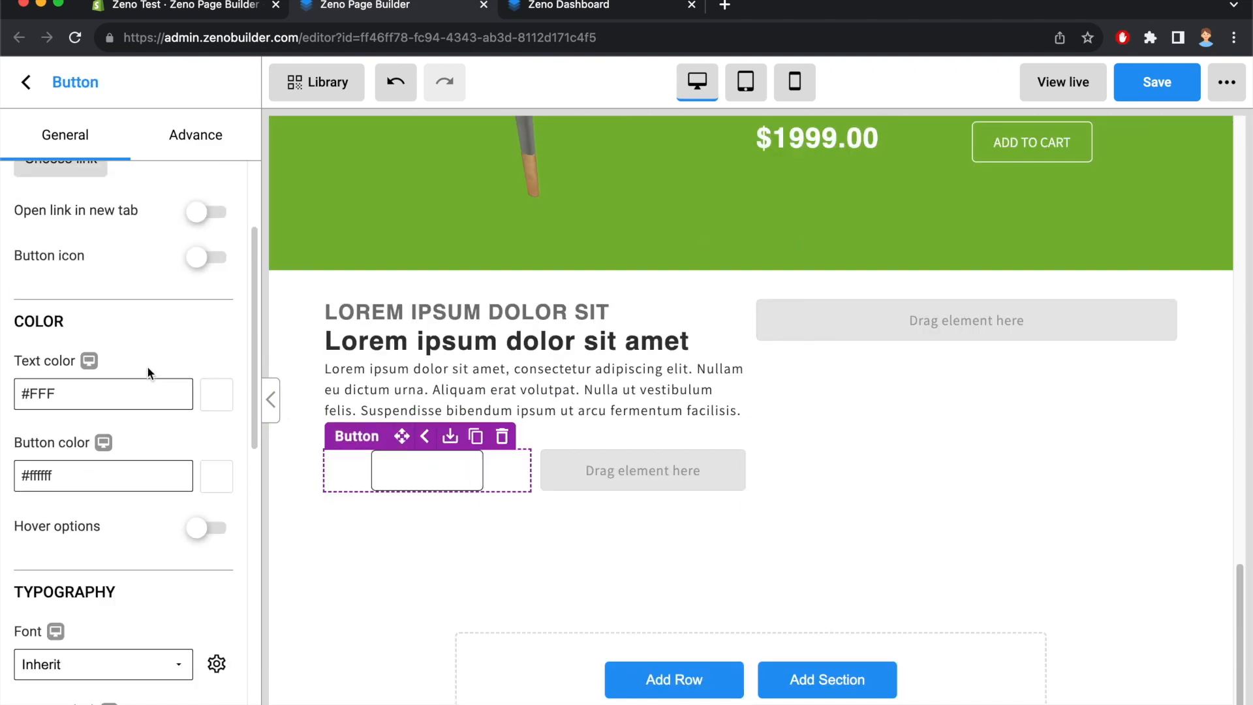
pyautogui.scroll(3, 183, 427)
pyautogui.scroll(-5, 186, 389)
pyautogui.scroll(-7, 176, 457)
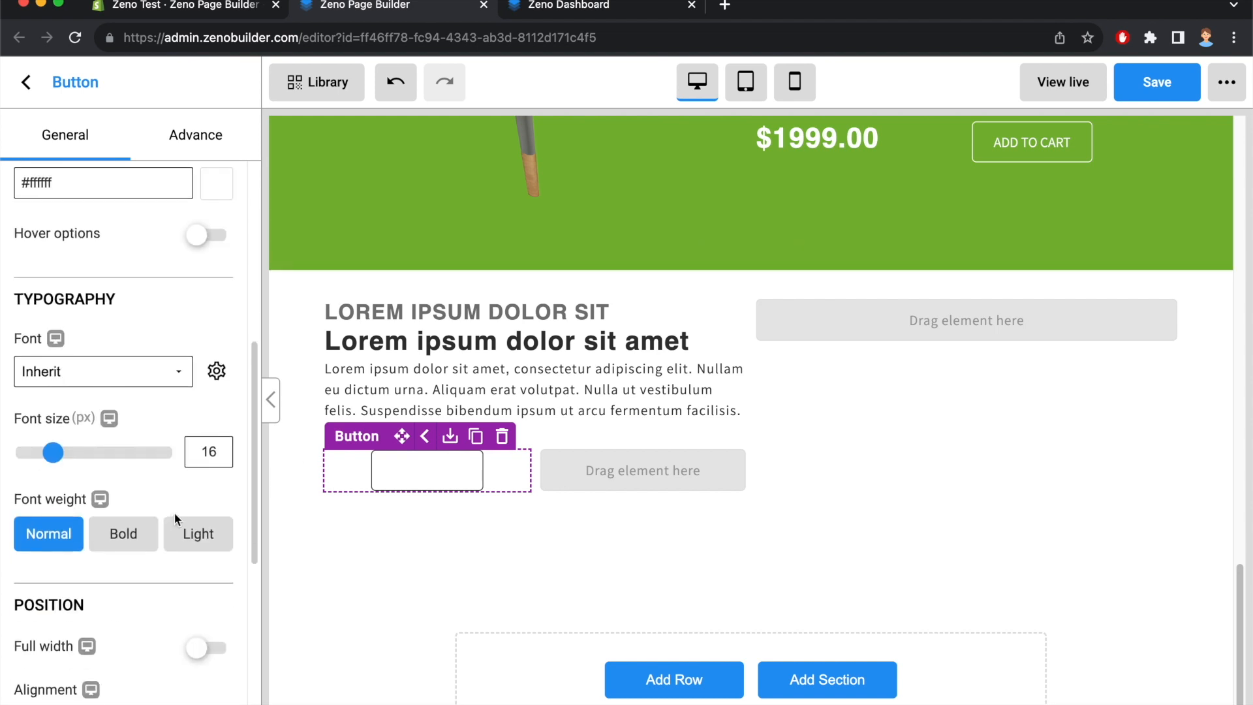
pyautogui.scroll(5, 175, 508)
pyautogui.click(70, 195)
pyautogui.press('super+a')
pyautogui.press('super+v')
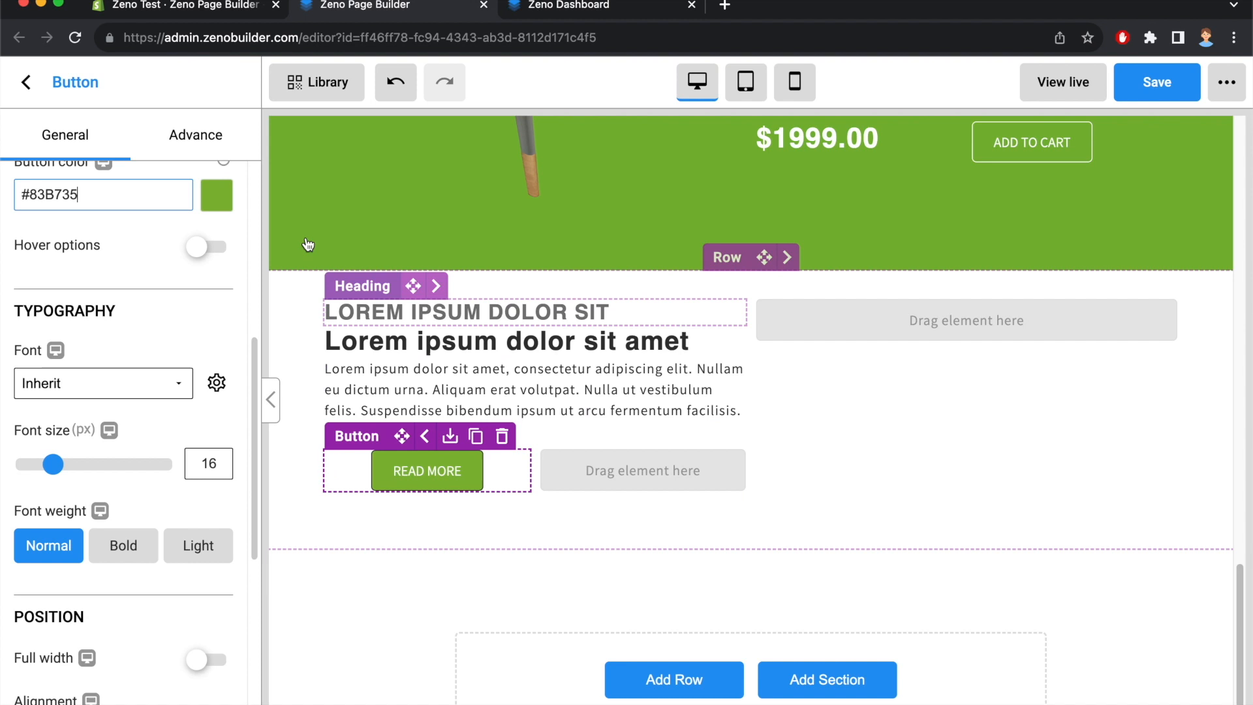
# Give the READ MORE button a border radius of 0 px and the border color #83B735
pyautogui.click(183, 133)
pyautogui.scroll(-1, 162, 408)
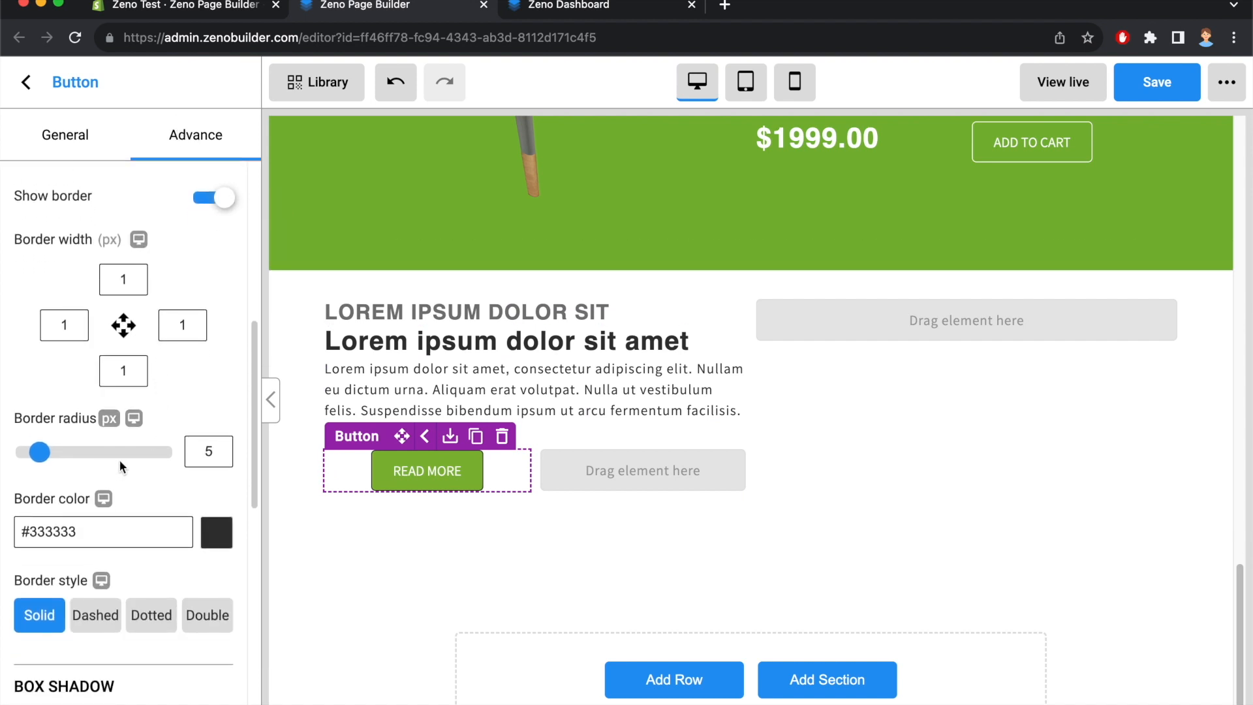
pyautogui.doubleClick(210, 451)
pyautogui.write('0')
pyautogui.click(92, 531)
pyautogui.press('super+a')
pyautogui.press('super+v')
pyautogui.click(405, 589)
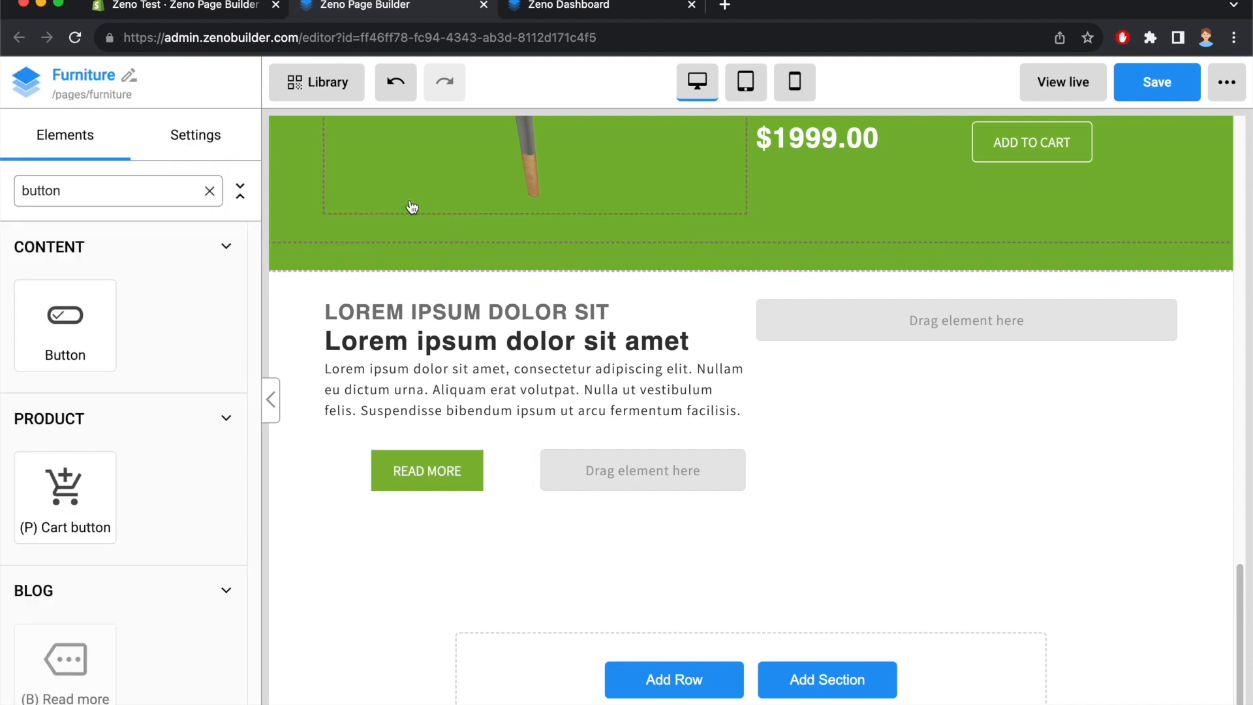
# Compare the READ MORE button with the template and make it fill its column's full width
pyautogui.click(553, 13)
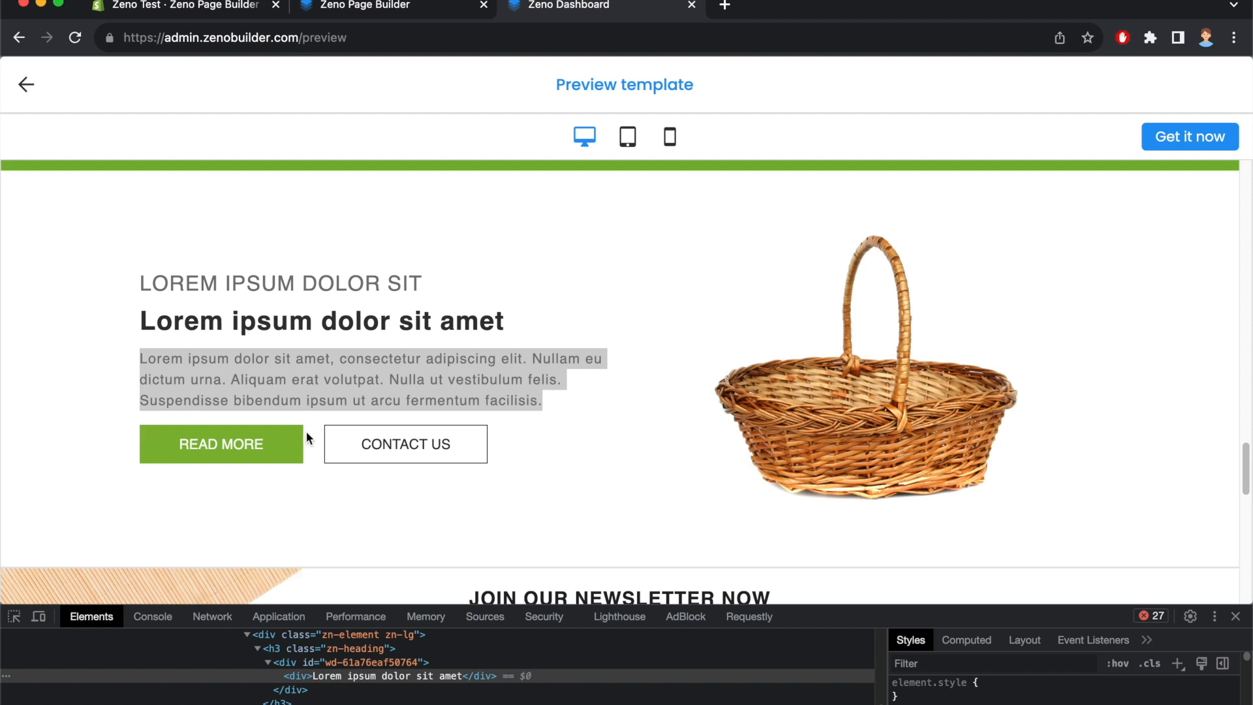
pyautogui.click(450, 6)
pyautogui.scroll(-5, 107, 303)
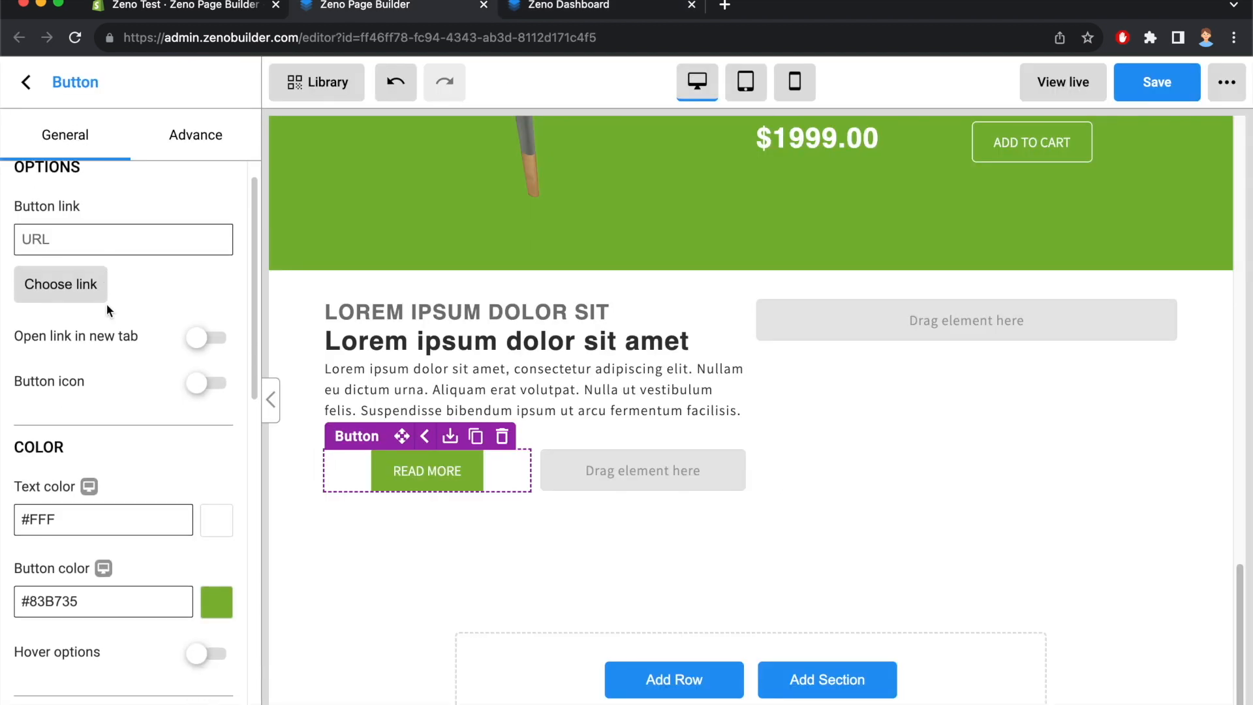
pyautogui.scroll(-5, 111, 369)
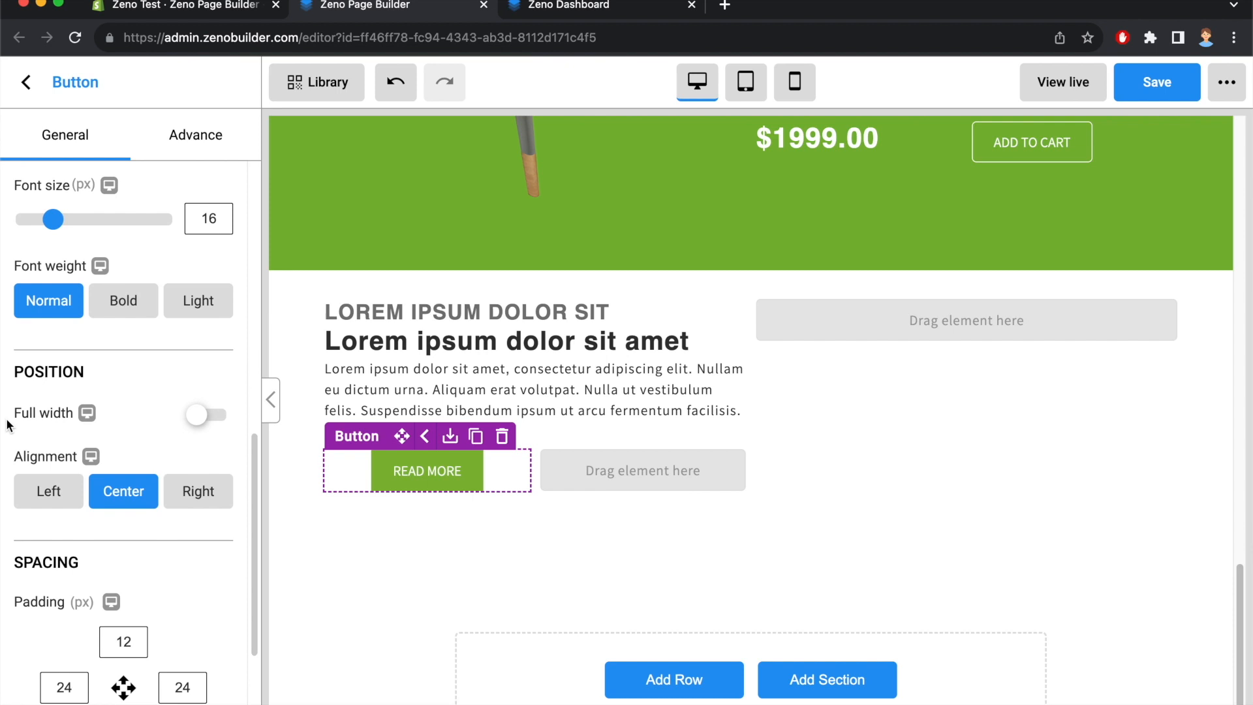
pyautogui.click(206, 420)
pyautogui.click(453, 488)
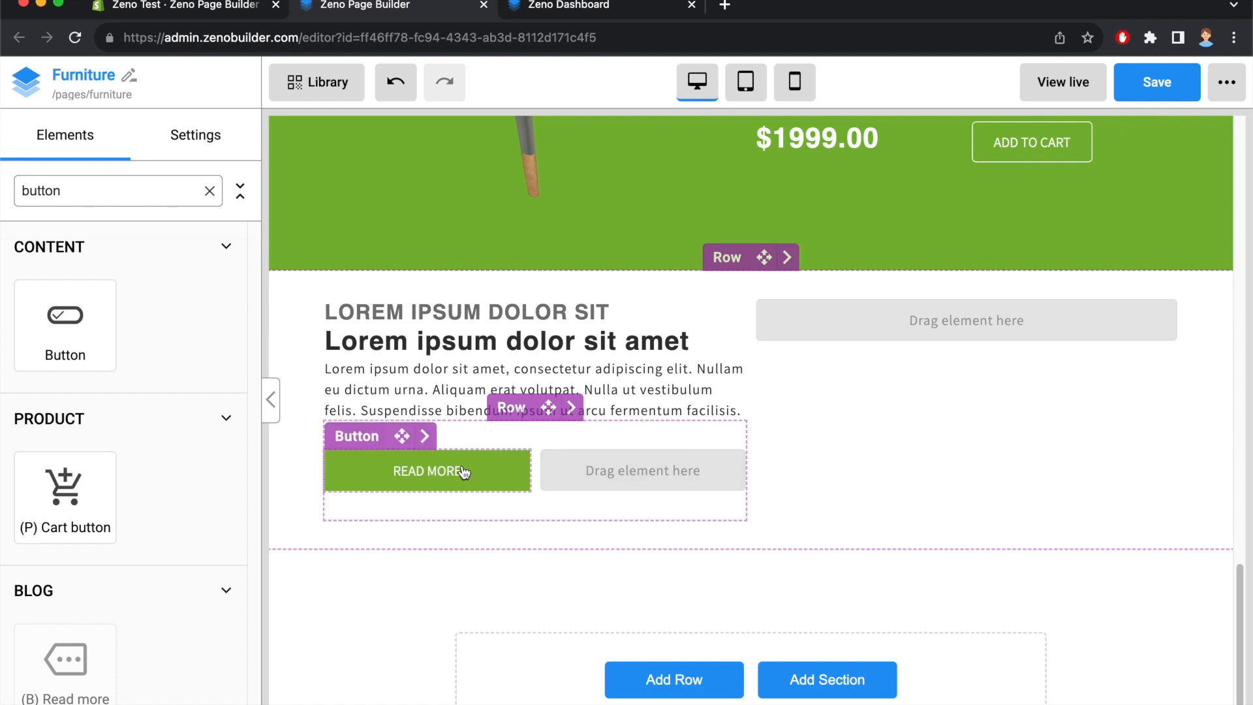
# Duplicate the READ MORE button into the nested row's second column and label the copy CONTACT US
pyautogui.click(444, 460)
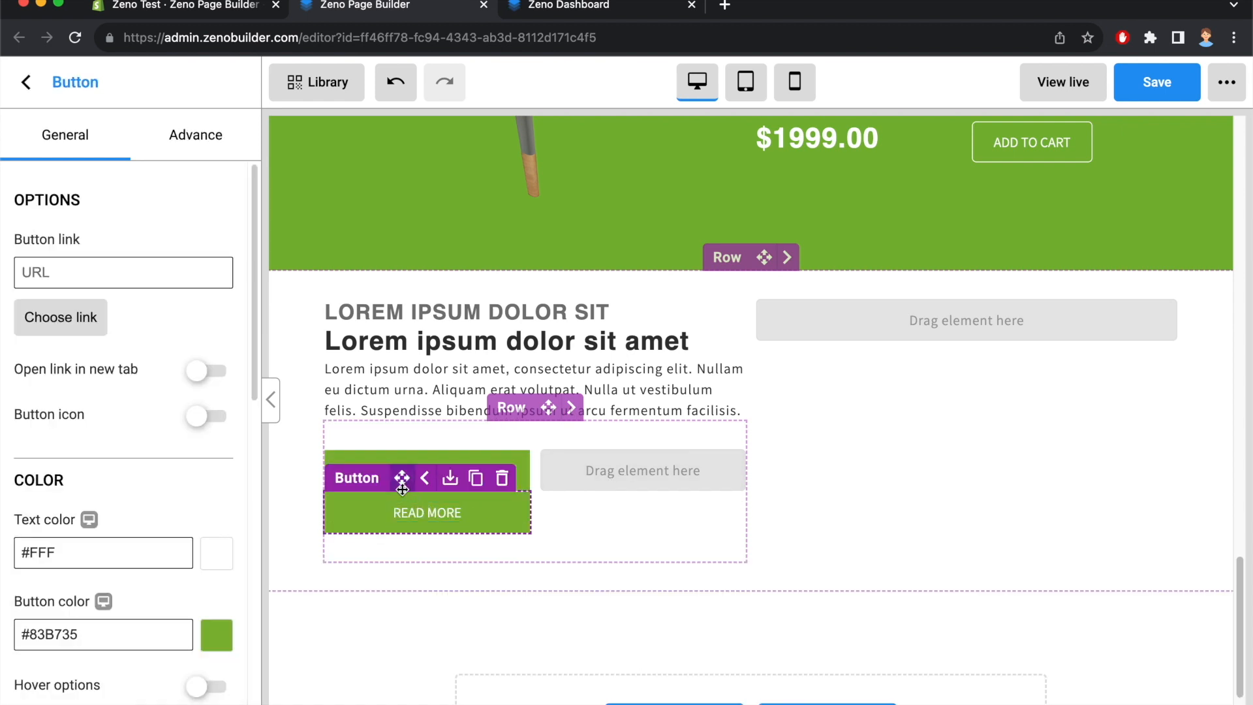
pyautogui.moveTo(575, 474); pyautogui.dragTo(633, 492)
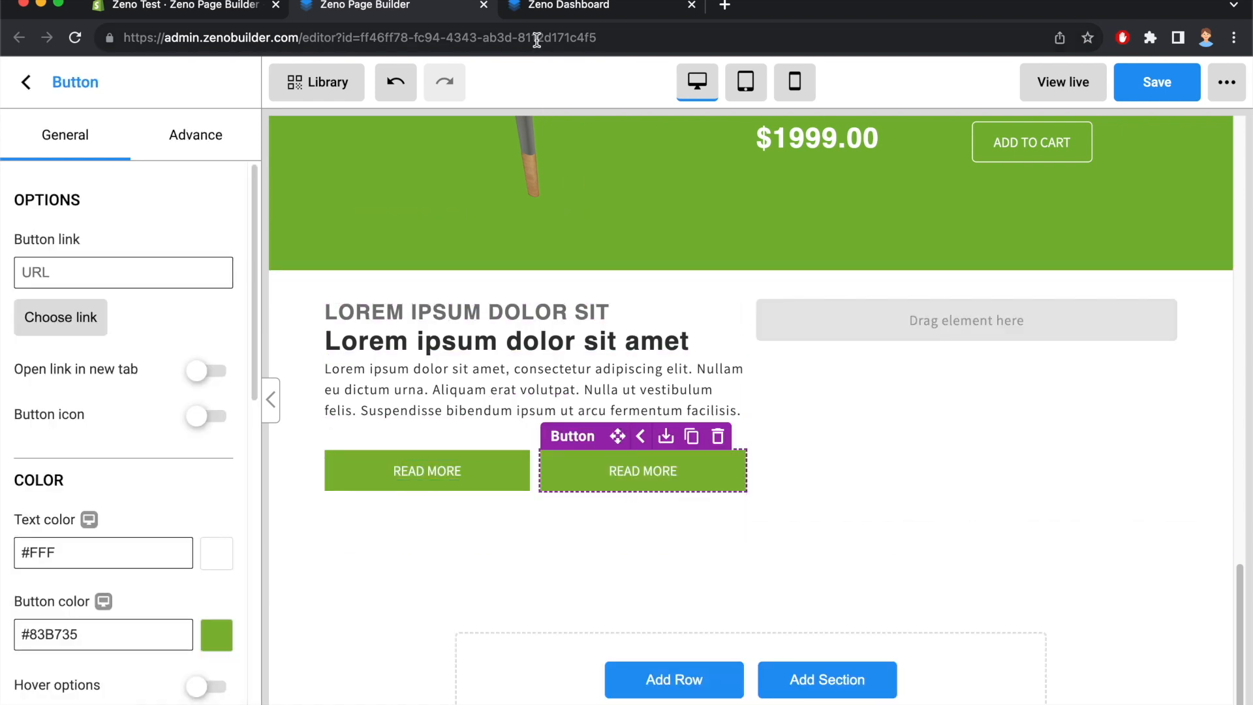
pyautogui.click(547, 19)
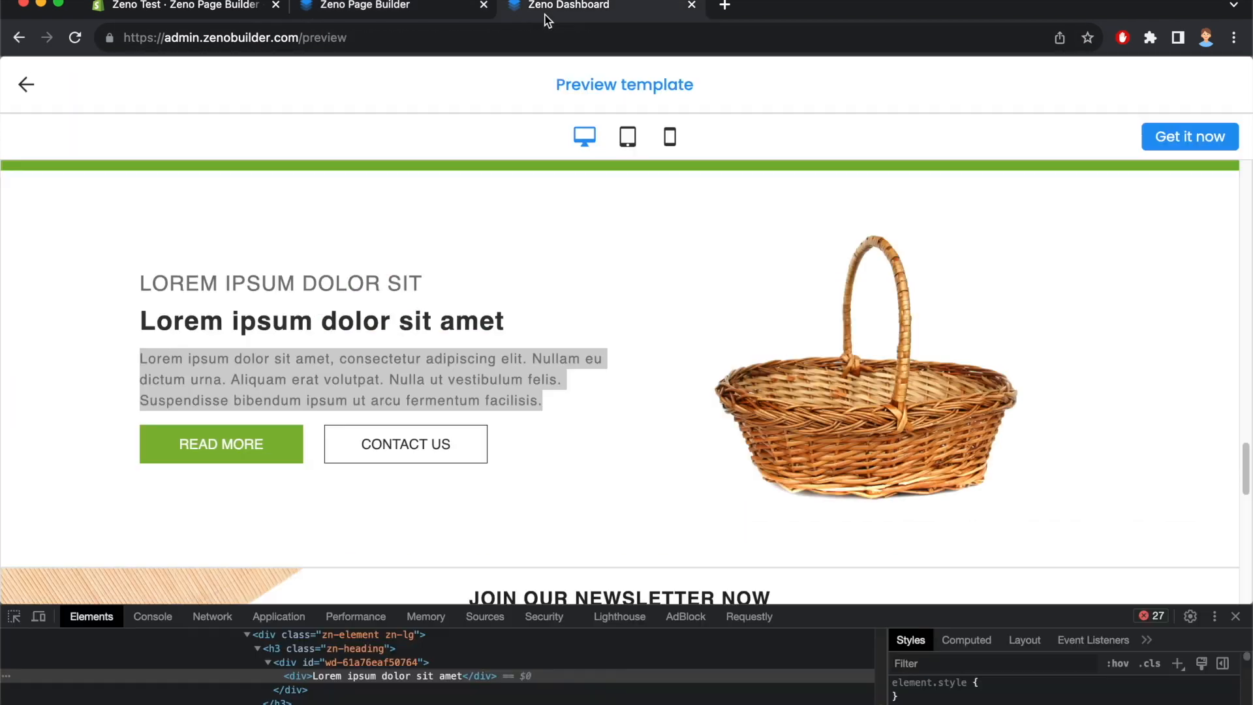
pyautogui.click(411, 20)
pyautogui.tripleClick(640, 481)
pyautogui.write('contact us')
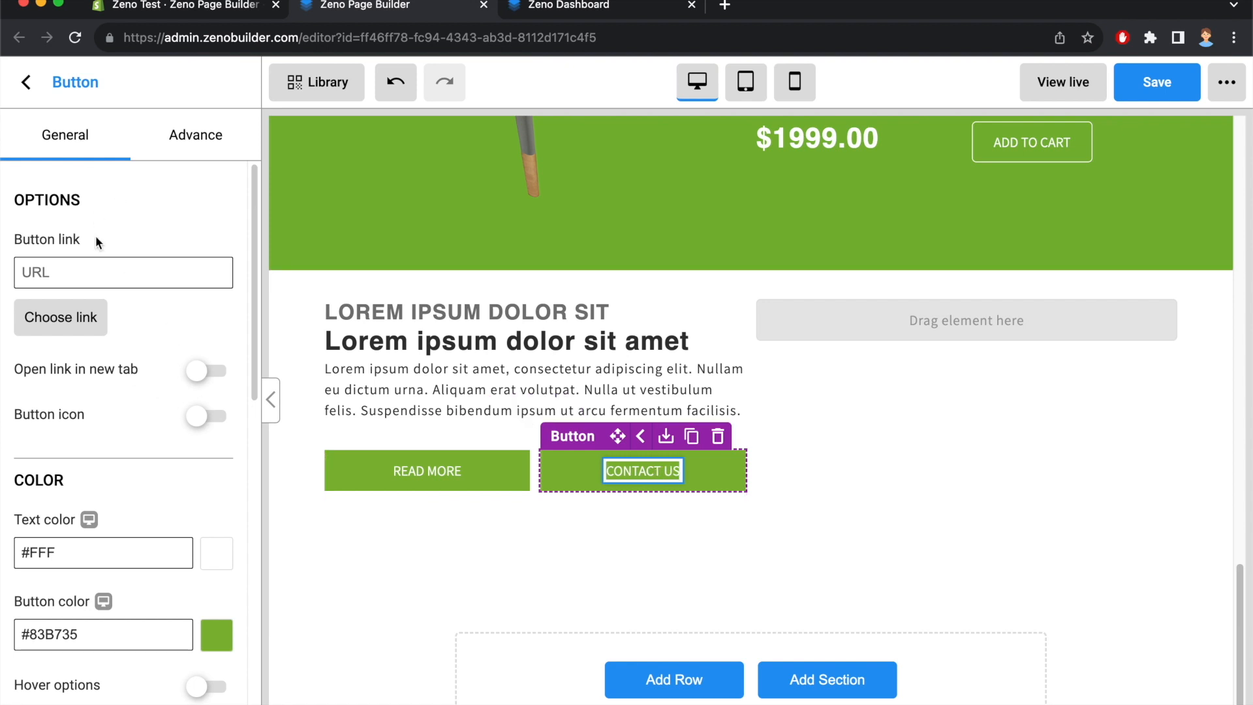
# Set the CONTACT US button's text color to #333 and its button color to #FFF
pyautogui.scroll(-2, 131, 340)
pyautogui.doubleClick(47, 397)
pyautogui.press('Right')
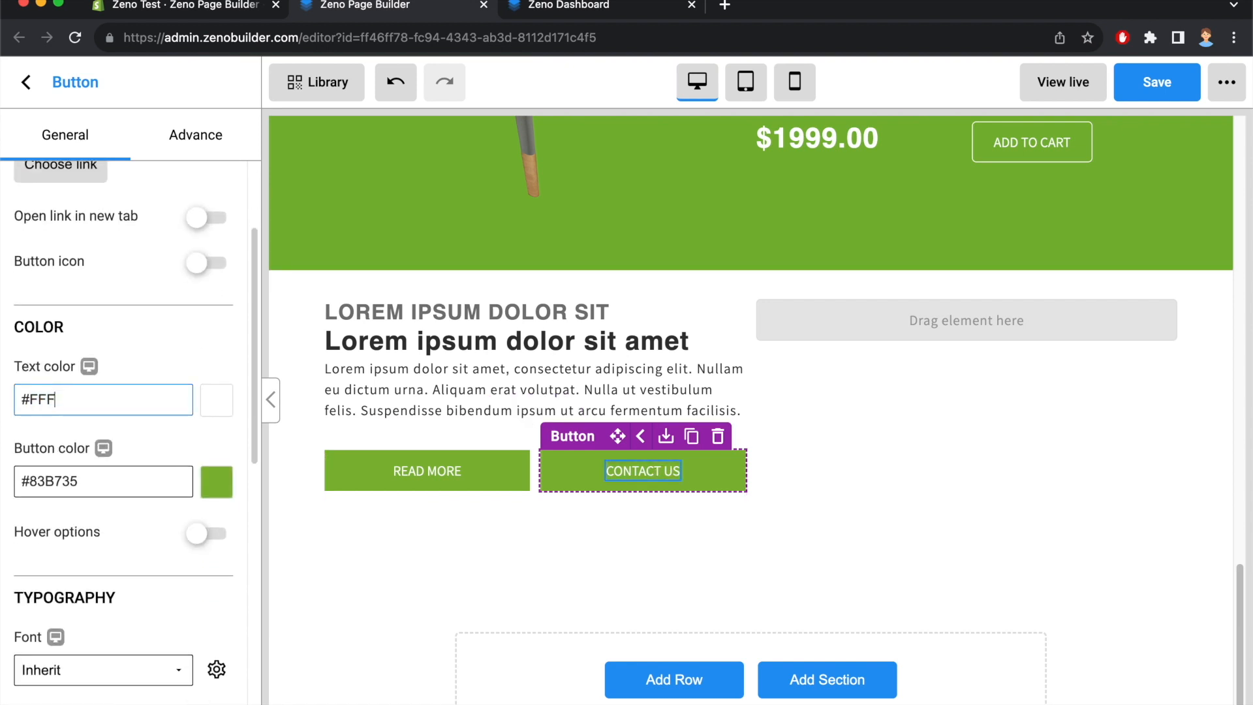
pyautogui.press('BackSpace')
pyautogui.press('BackSpace')
pyautogui.press('BackSpace')
pyautogui.write('333')
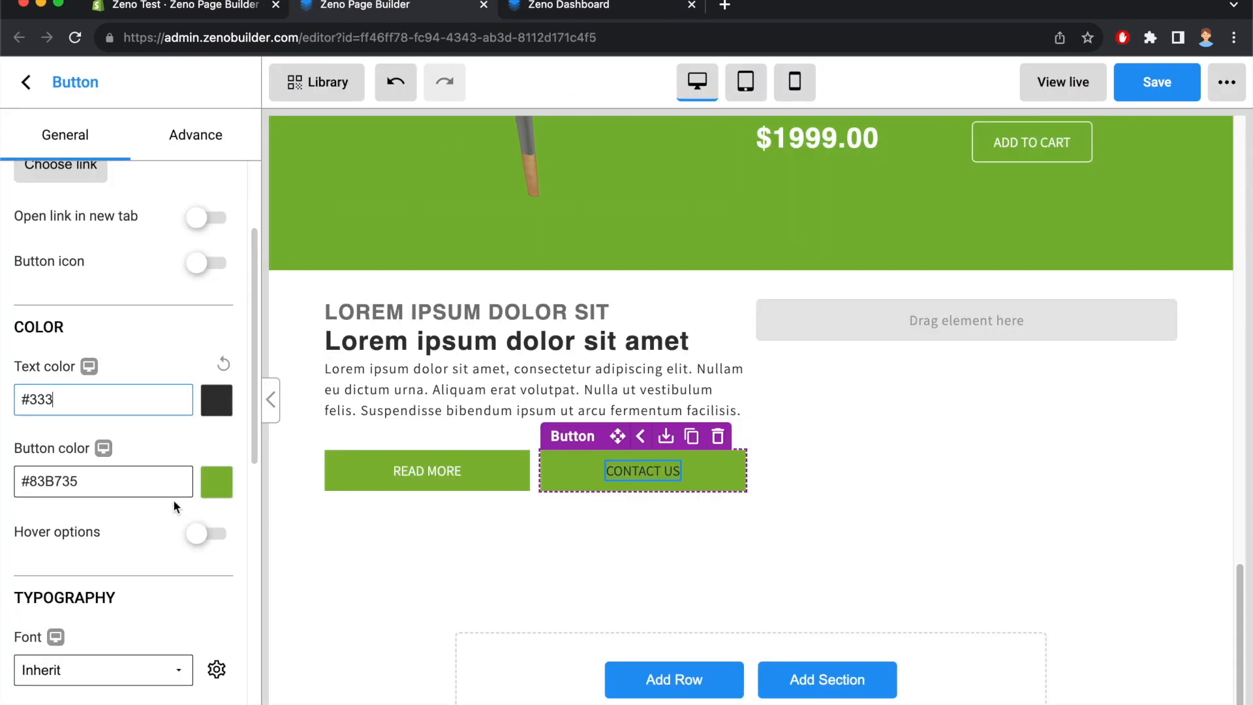
pyautogui.tripleClick(62, 481)
pyautogui.write('#FFF')
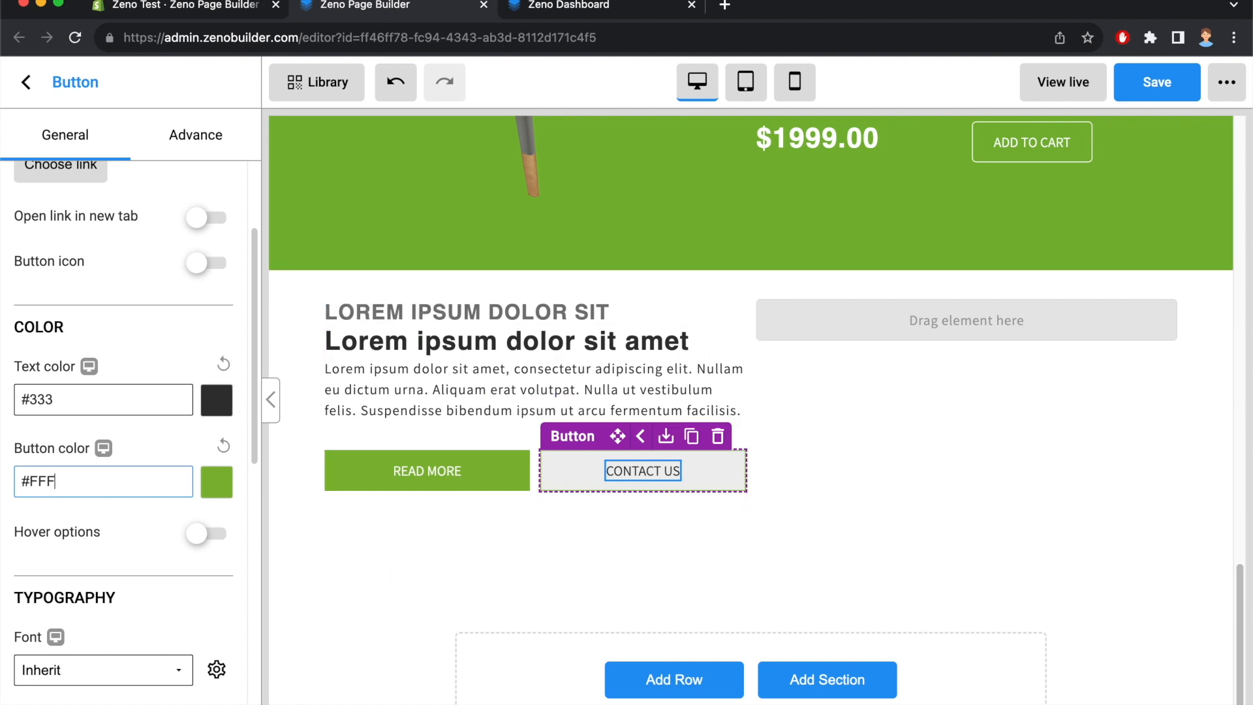
# Set the CONTACT US button's border color to #333
pyautogui.click(195, 134)
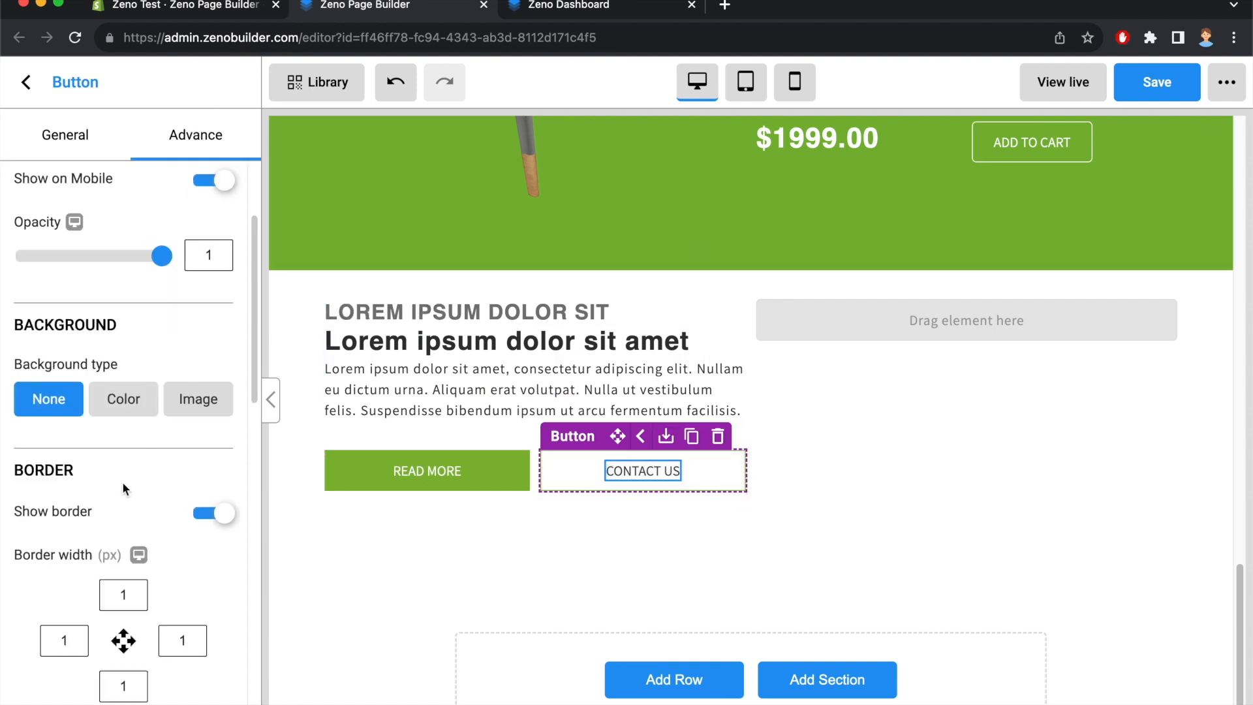
pyautogui.scroll(1, 153, 331)
pyautogui.scroll(-6, 176, 372)
pyautogui.doubleClick(72, 603)
pyautogui.write('333')
pyautogui.click(796, 505)
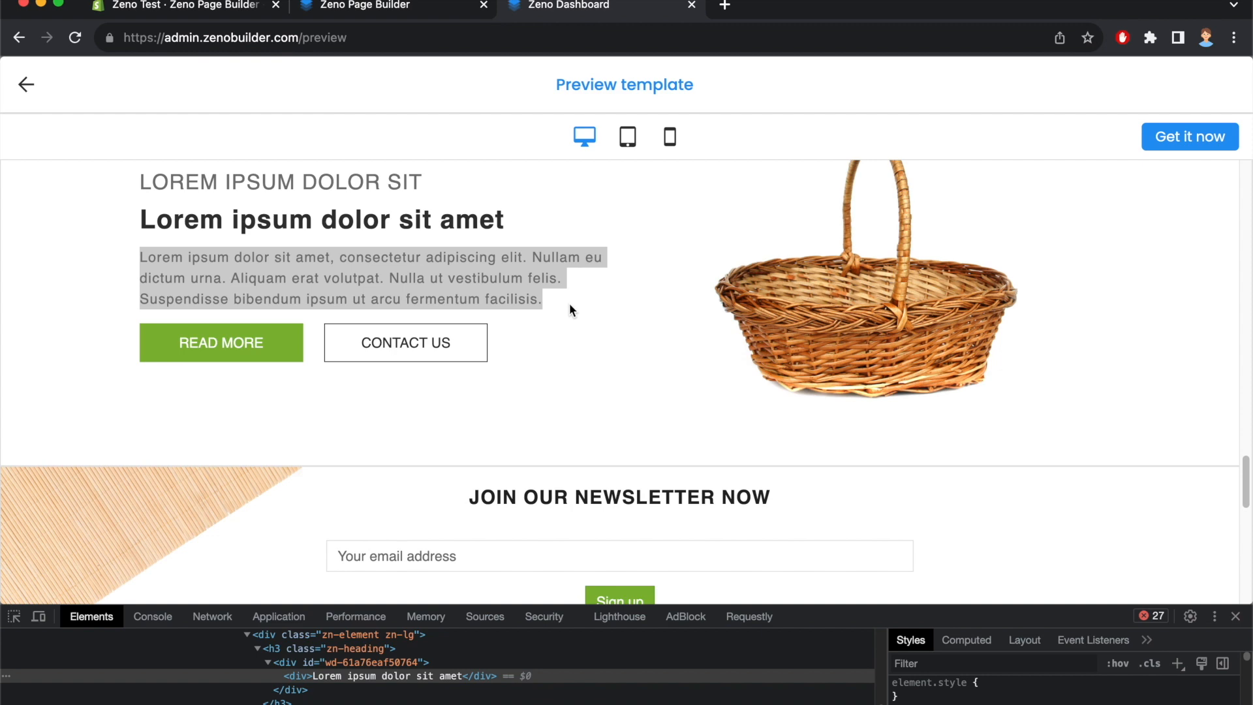
# Compare the heading spacing with the template and set the second heading's top margin to 8 px
pyautogui.scroll(2, 568, 307)
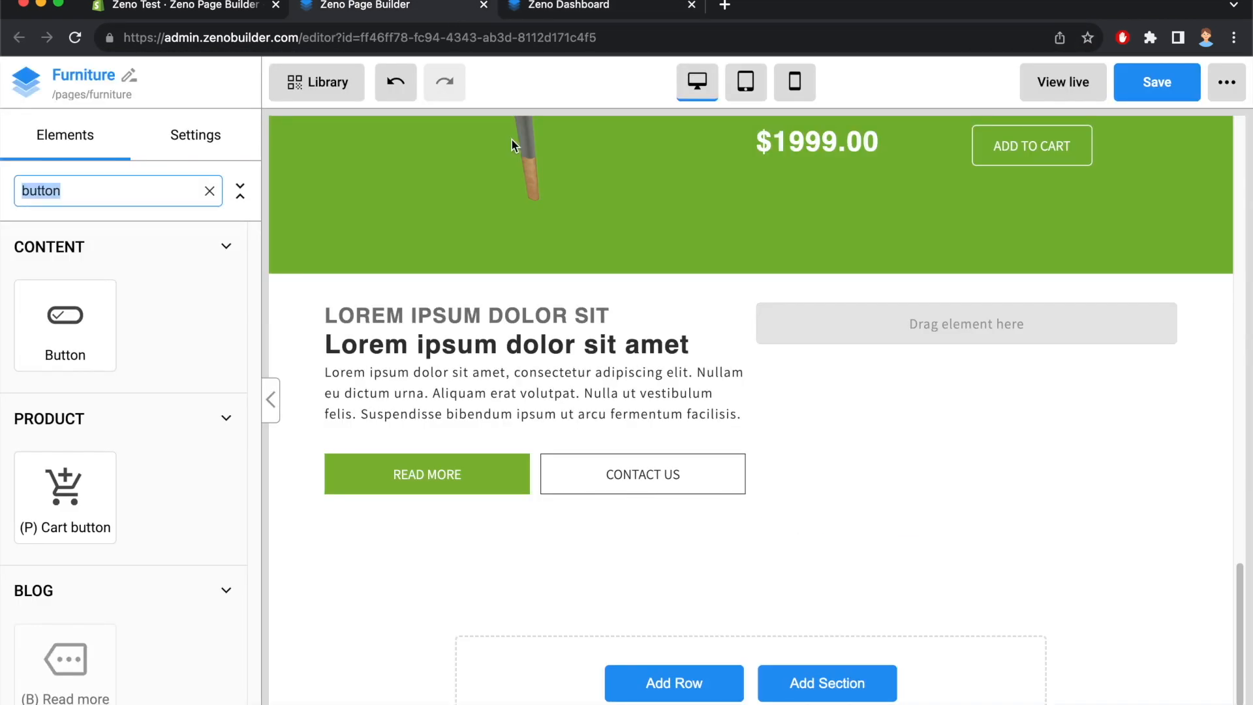
pyautogui.click(506, 344)
pyautogui.scroll(-15, 132, 378)
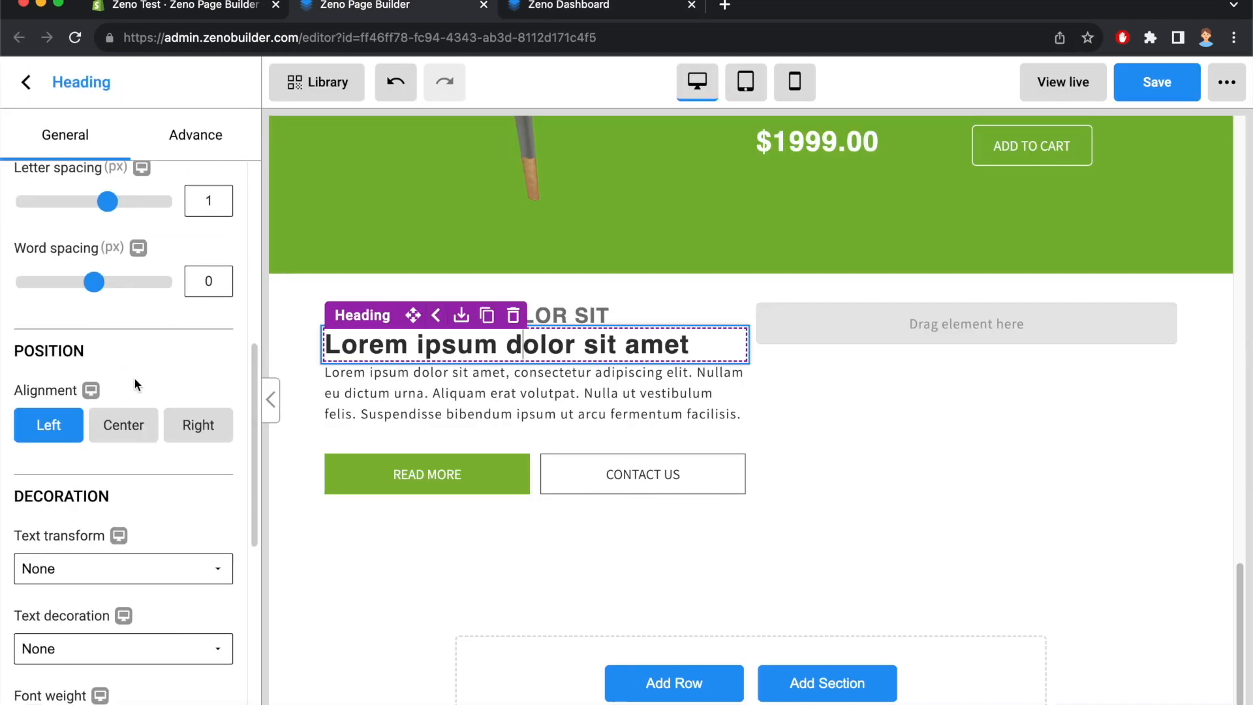
pyautogui.doubleClick(114, 604)
pyautogui.write('8')
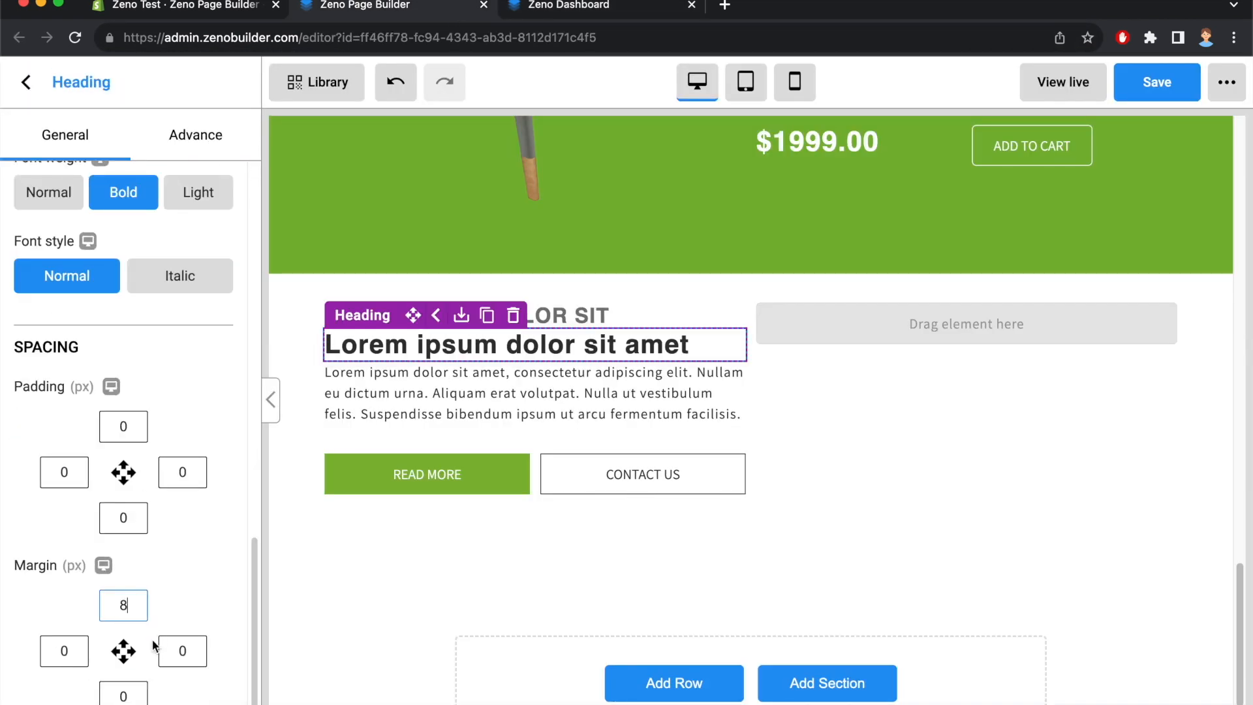
# Set the second heading's bottom margin to 8 px and deselect the heading
pyautogui.doubleClick(131, 692)
pyautogui.write('8')
pyautogui.click(439, 600)
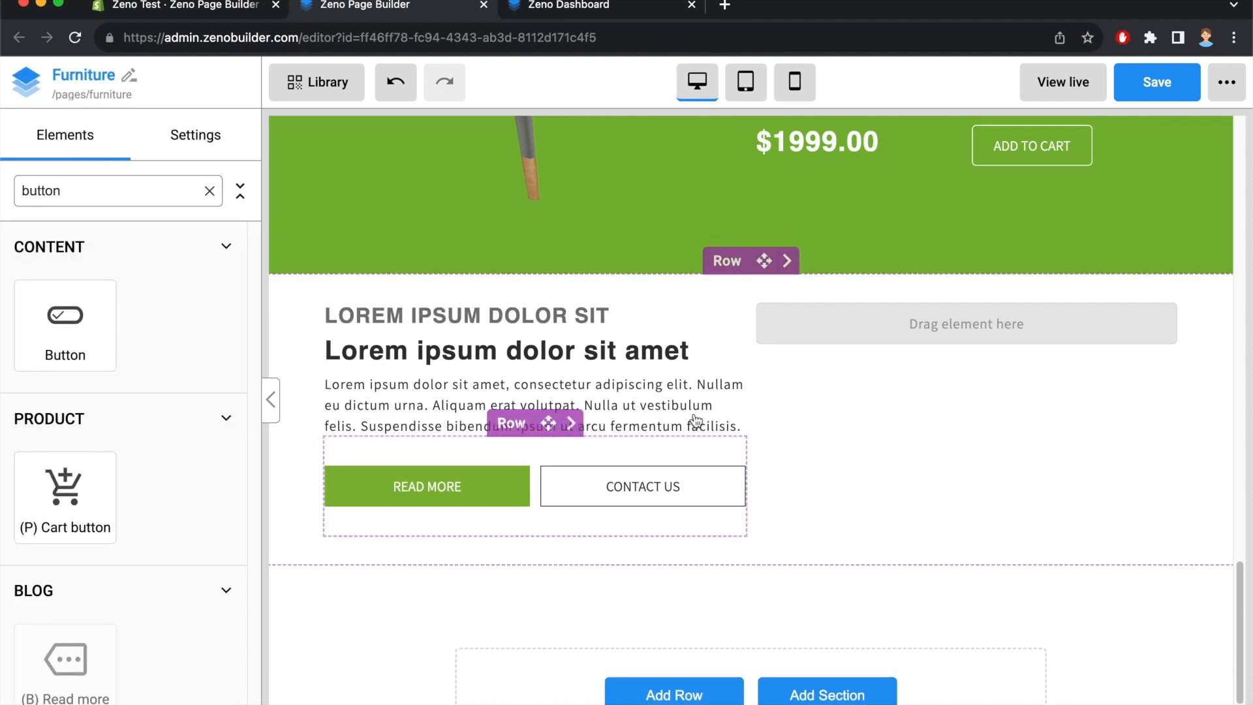
# Find the Image element and place it in the empty second column beside the heading text
pyautogui.doubleClick(87, 191)
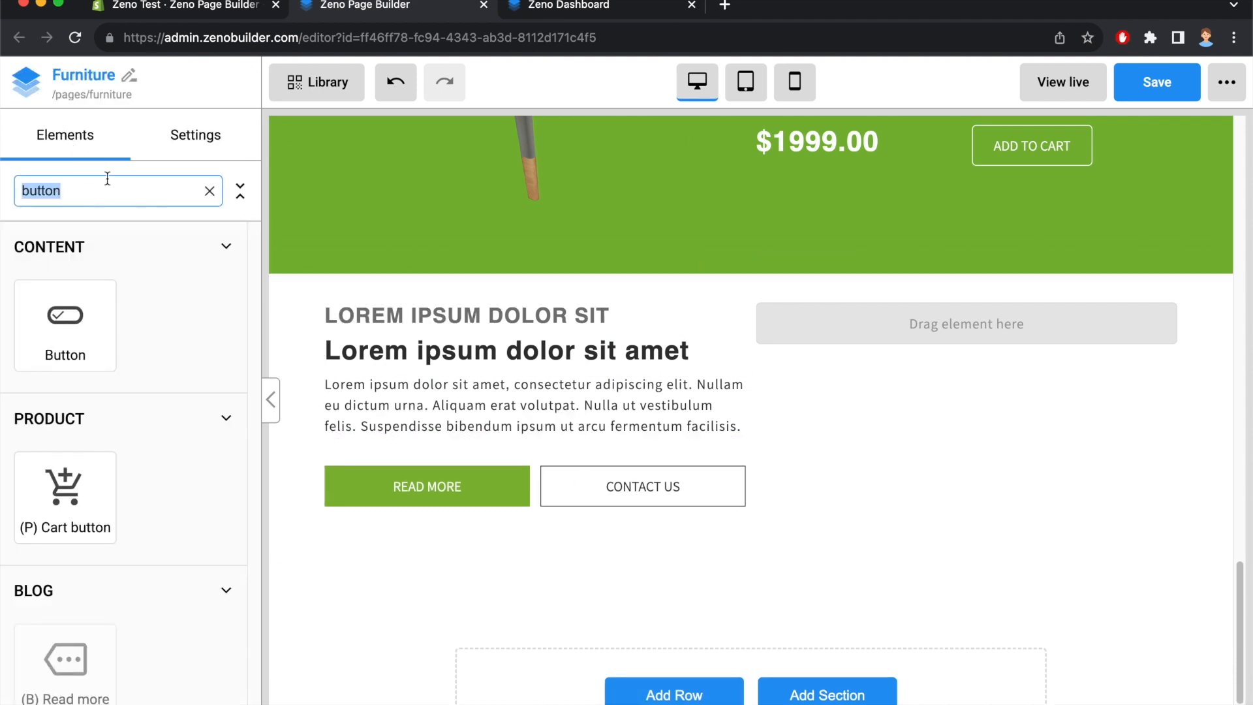
pyautogui.write('image')
pyautogui.moveTo(65, 497); pyautogui.dragTo(927, 323)
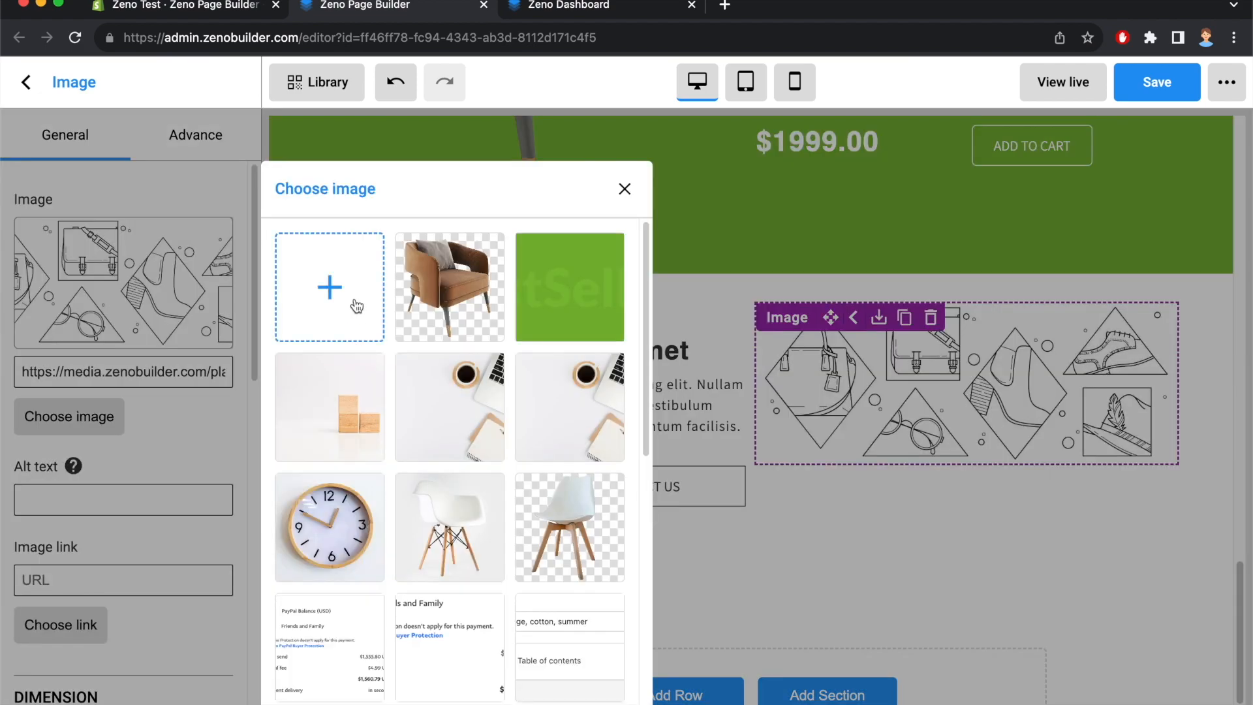
# Upload basket.png from the Furniture assets folder as the new element's image, accepting it uncropped in the image editor
pyautogui.click(356, 305)
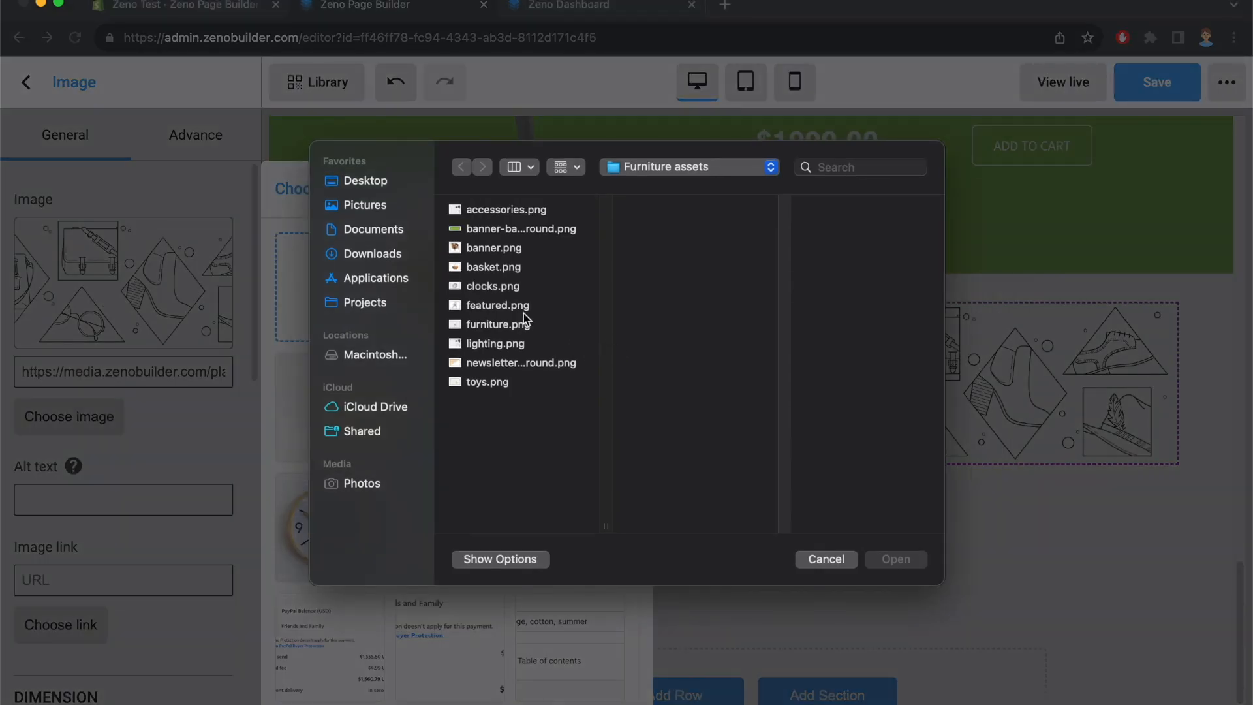
pyautogui.click(507, 225)
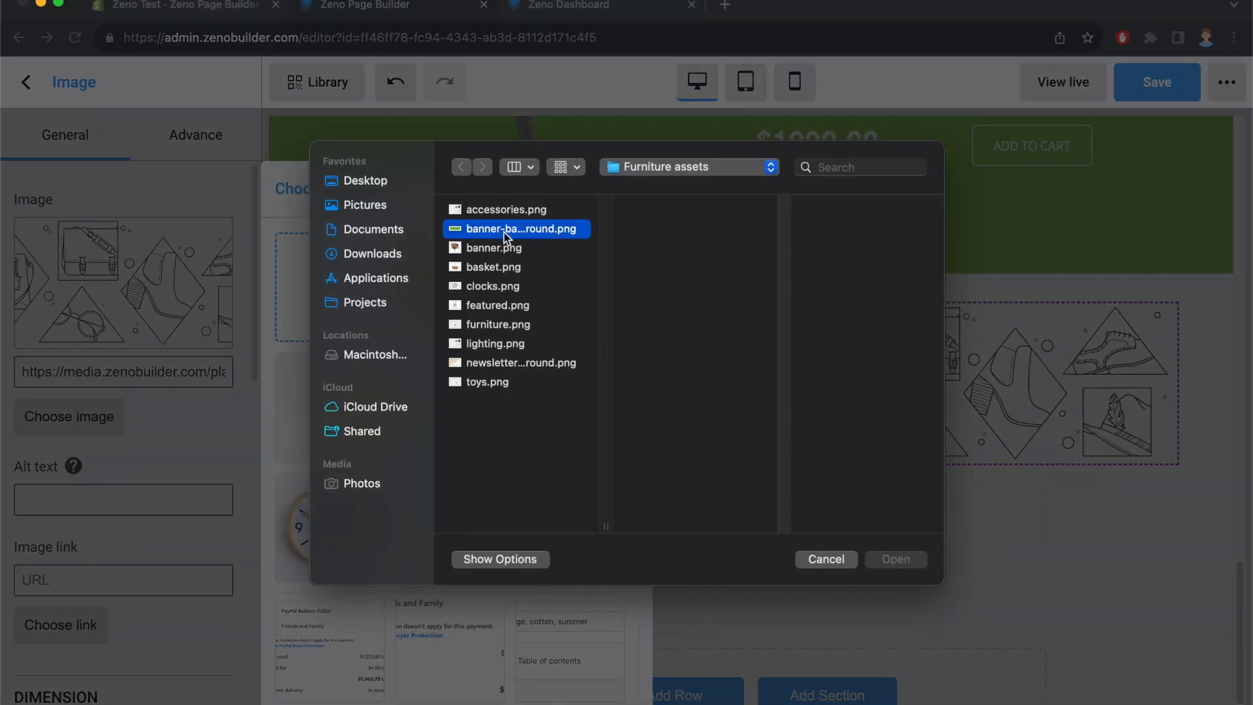
pyautogui.click(495, 249)
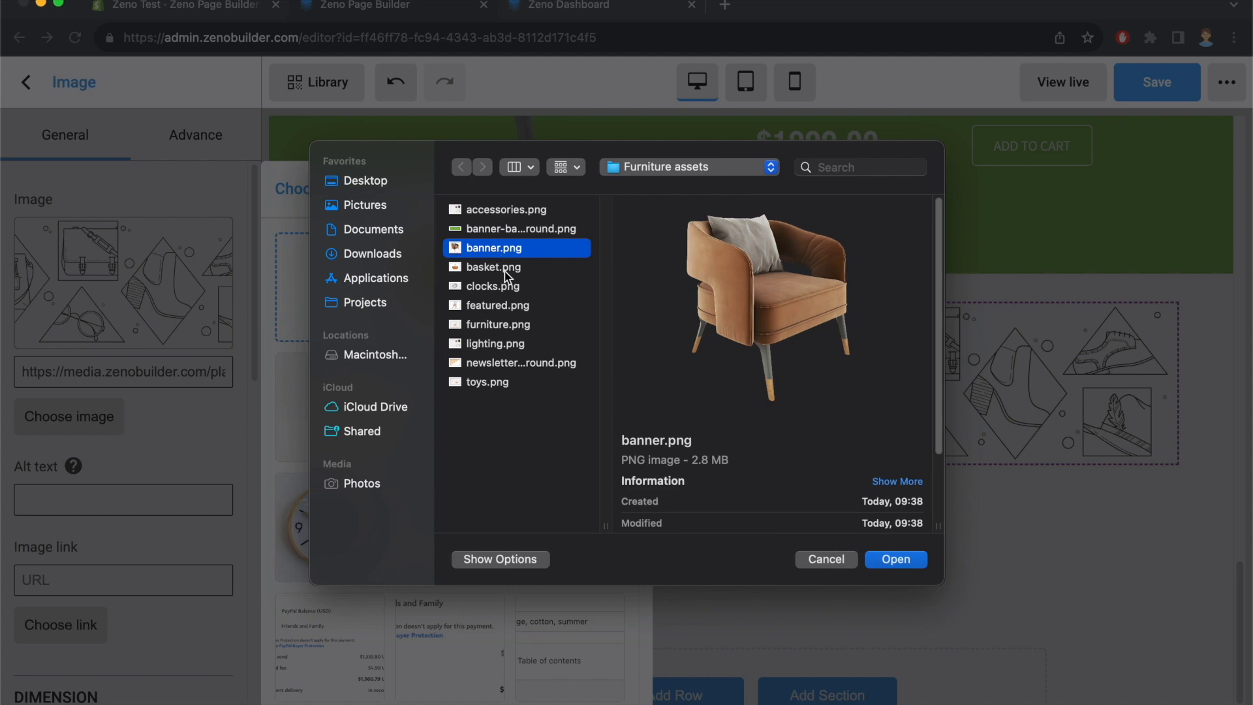
pyautogui.click(504, 269)
pyautogui.click(893, 560)
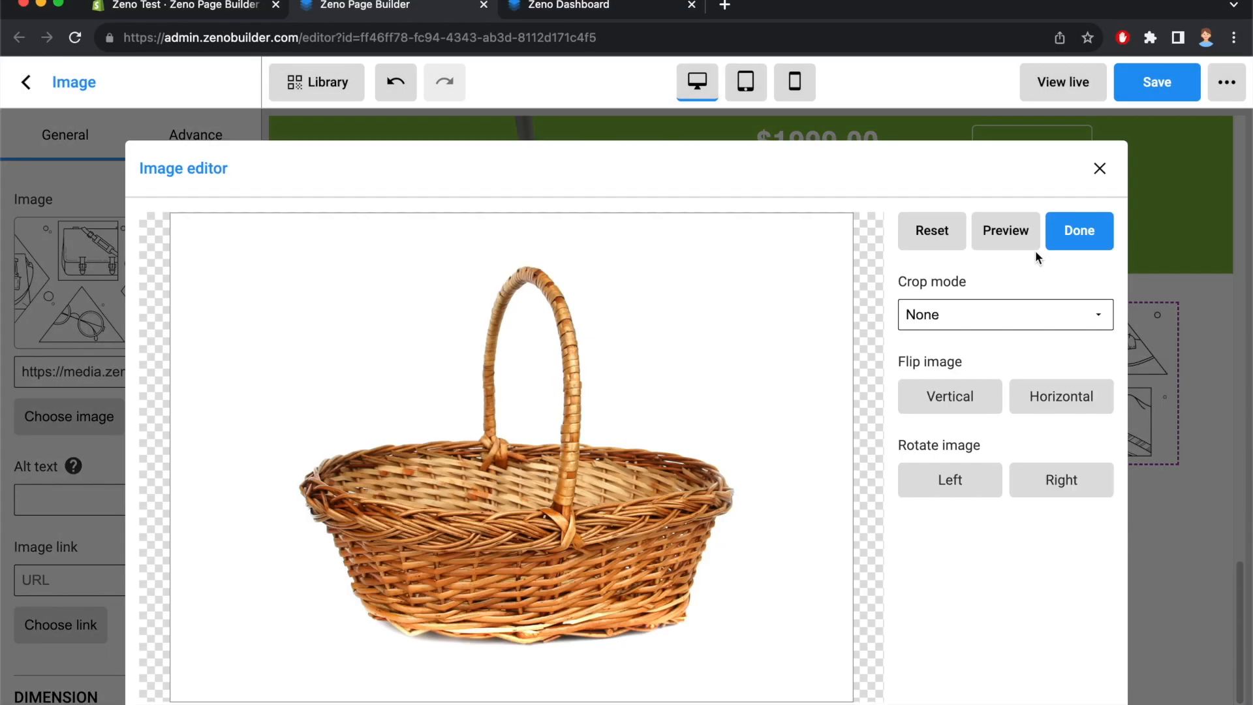
pyautogui.click(1075, 230)
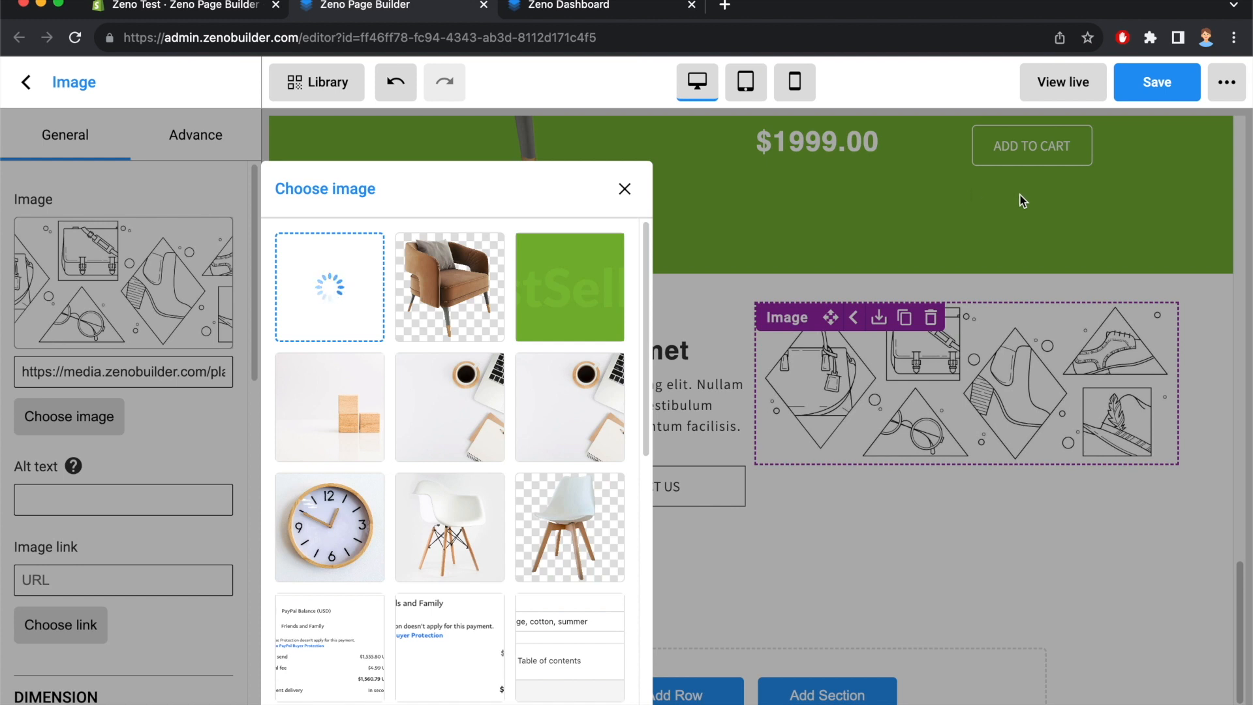
# Check the basket section's layout in the template preview, and return to the page editor to close the image chooser
pyautogui.click(626, 8)
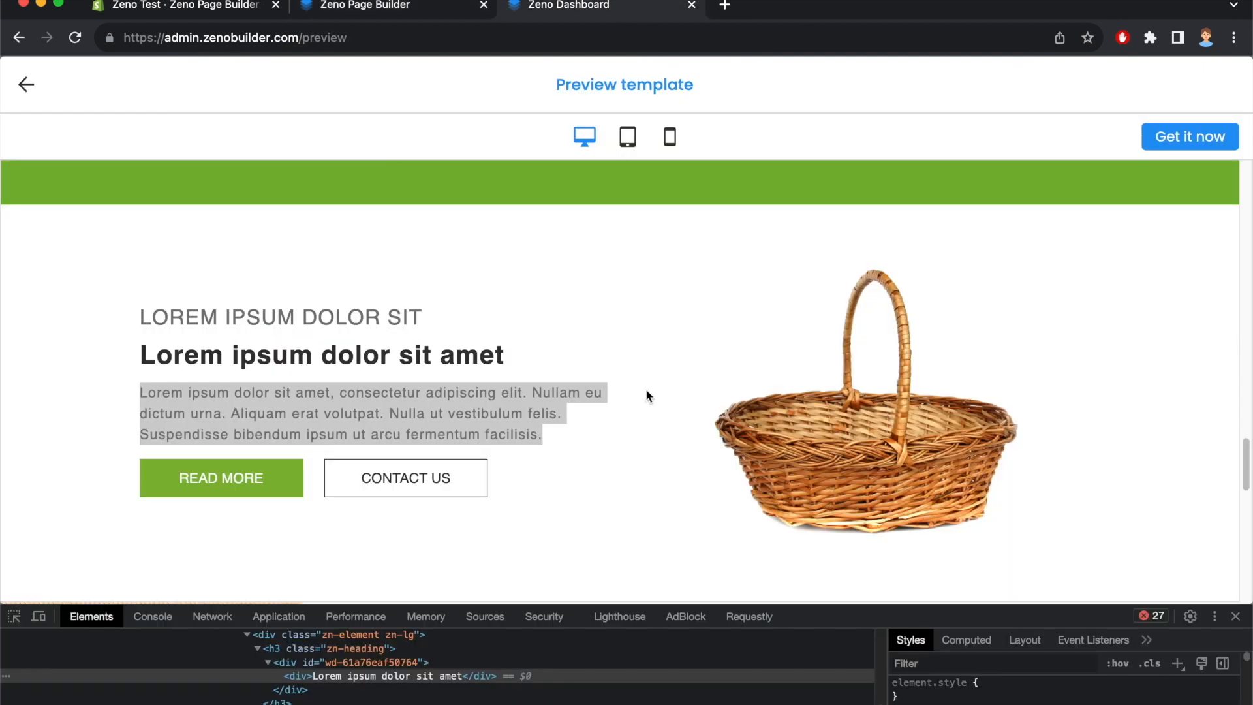
pyautogui.click(614, 396)
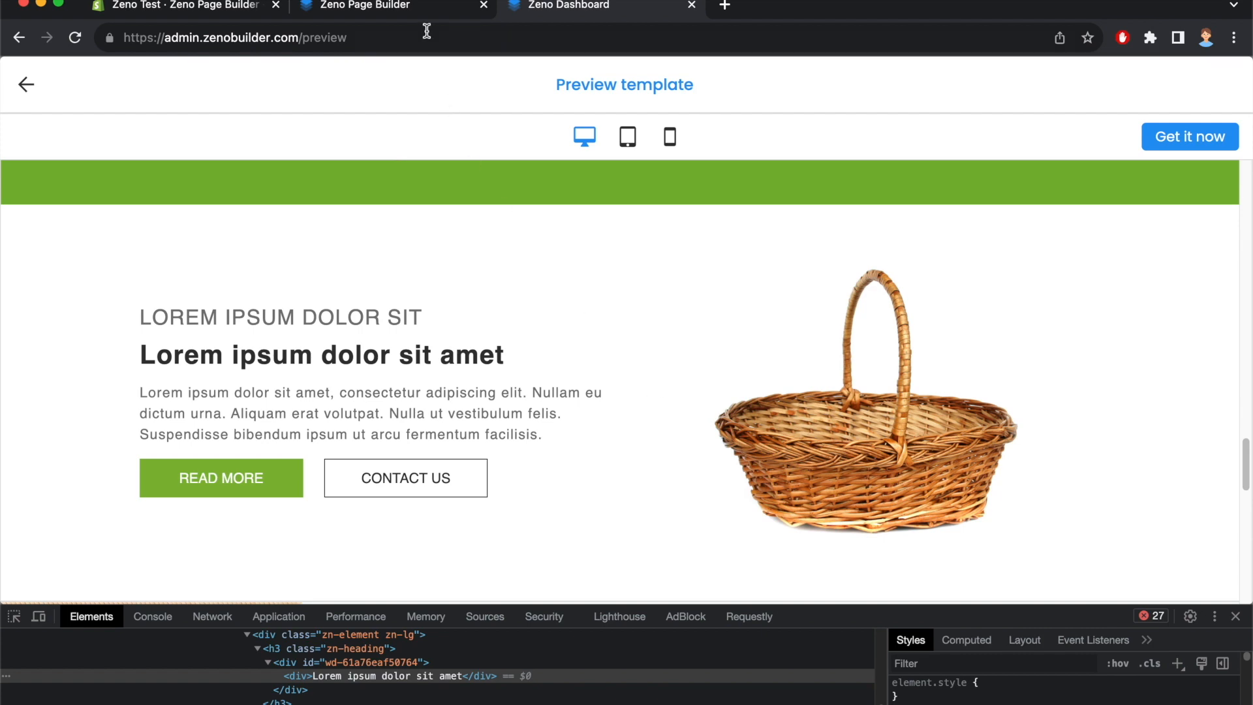
pyautogui.click(433, 8)
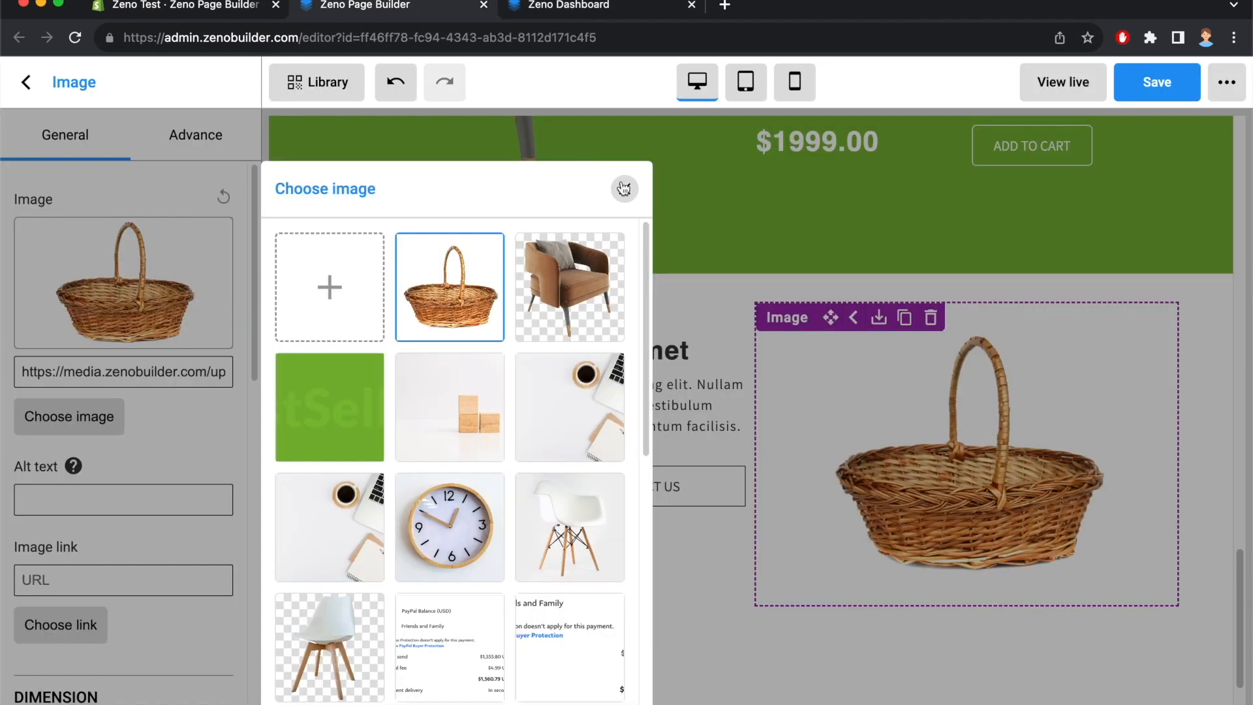
pyautogui.click(625, 189)
# Open the position settings of the outer row holding the basket image and text
pyautogui.click(731, 263)
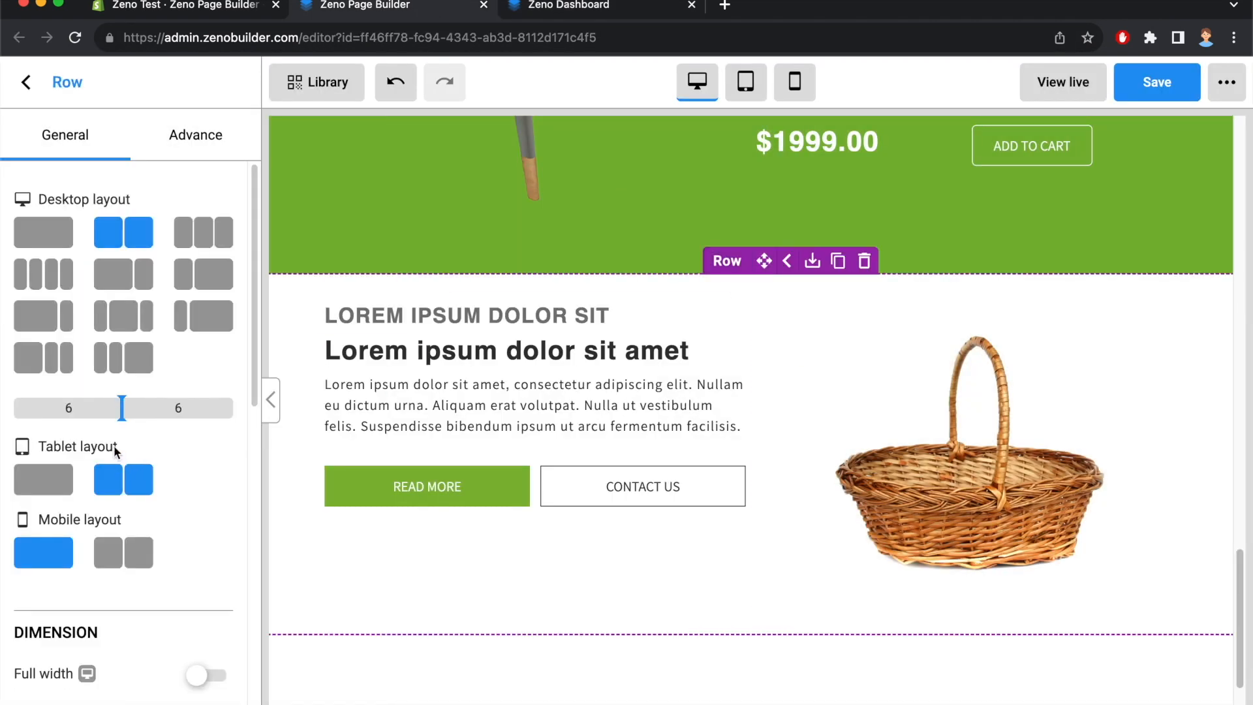
pyautogui.scroll(-5, 114, 448)
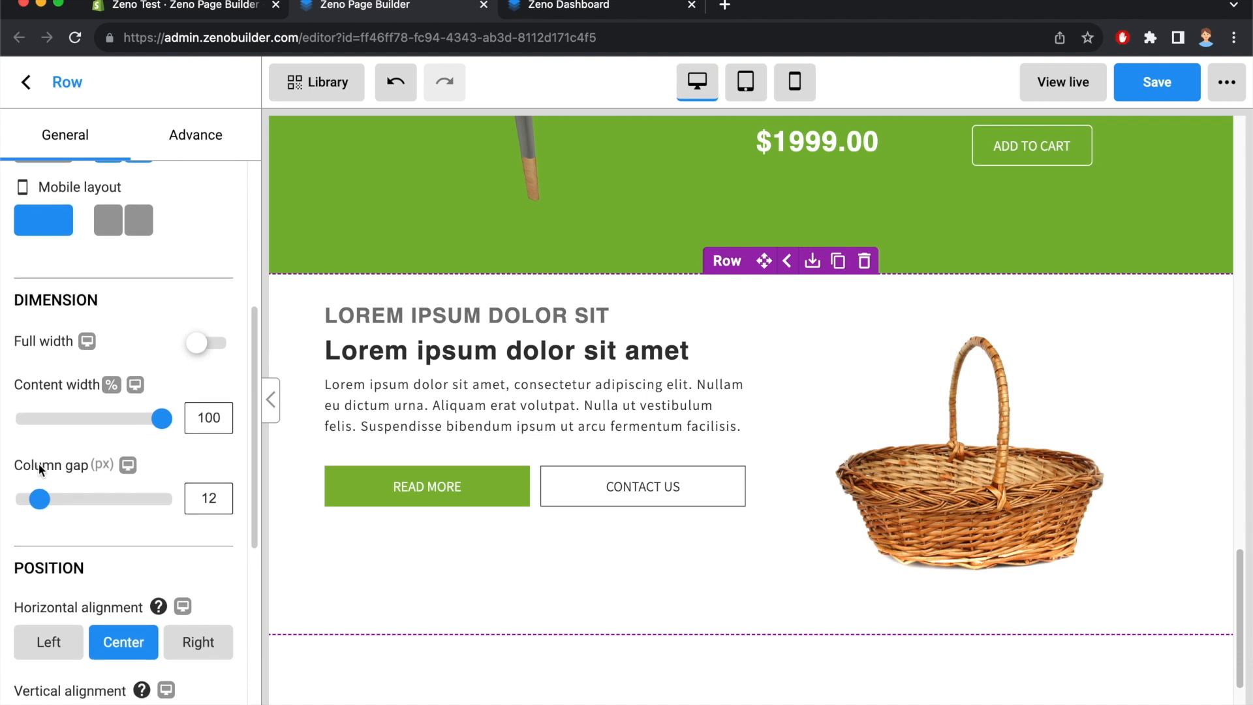
# Set the column gap of the basket row to 32 px
pyautogui.doubleClick(213, 494)
pyautogui.write('3')
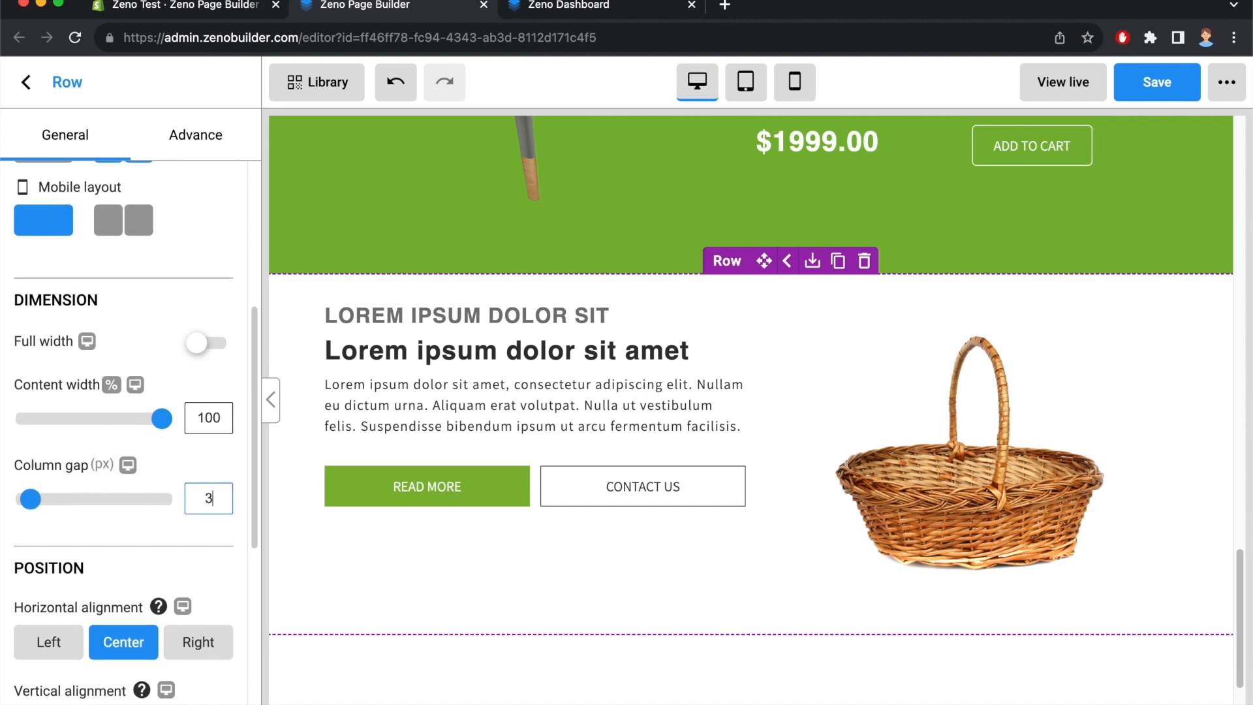
pyautogui.write('2')
pyautogui.click(712, 660)
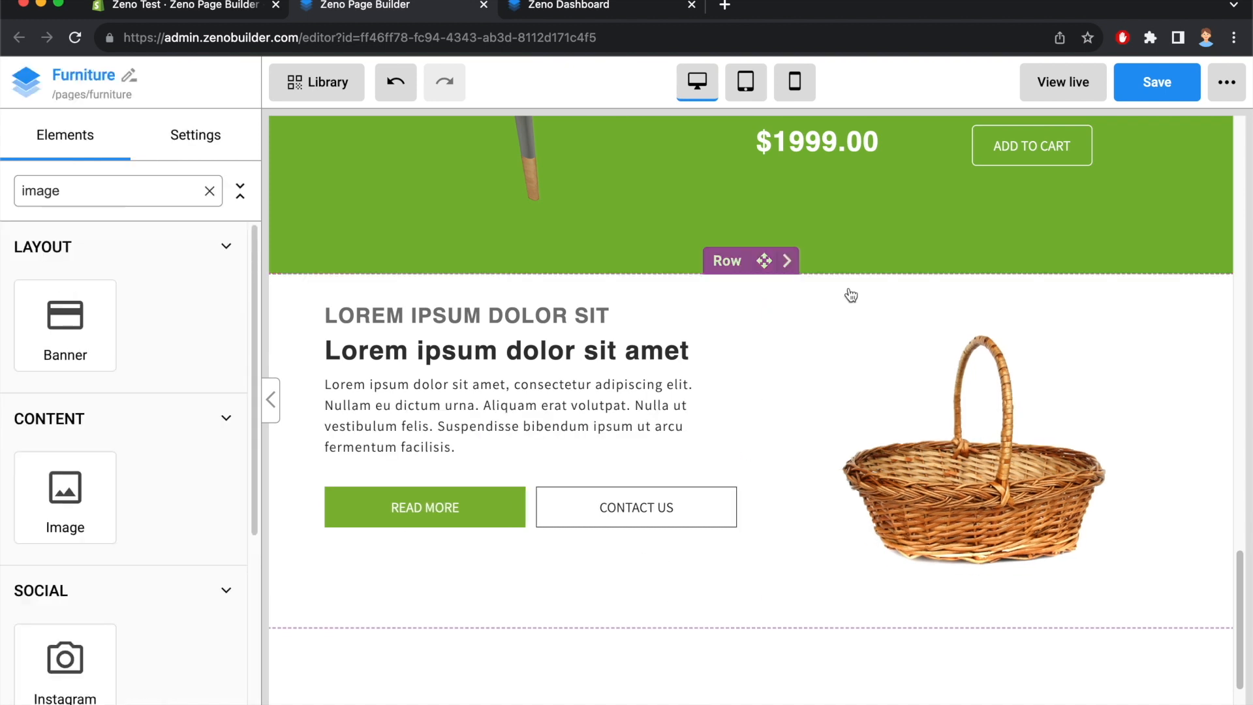
# Set the vertical alignment of the basket row to Center
pyautogui.click(652, 8)
pyautogui.click(454, 14)
pyautogui.click(726, 261)
pyautogui.scroll(-6, 130, 455)
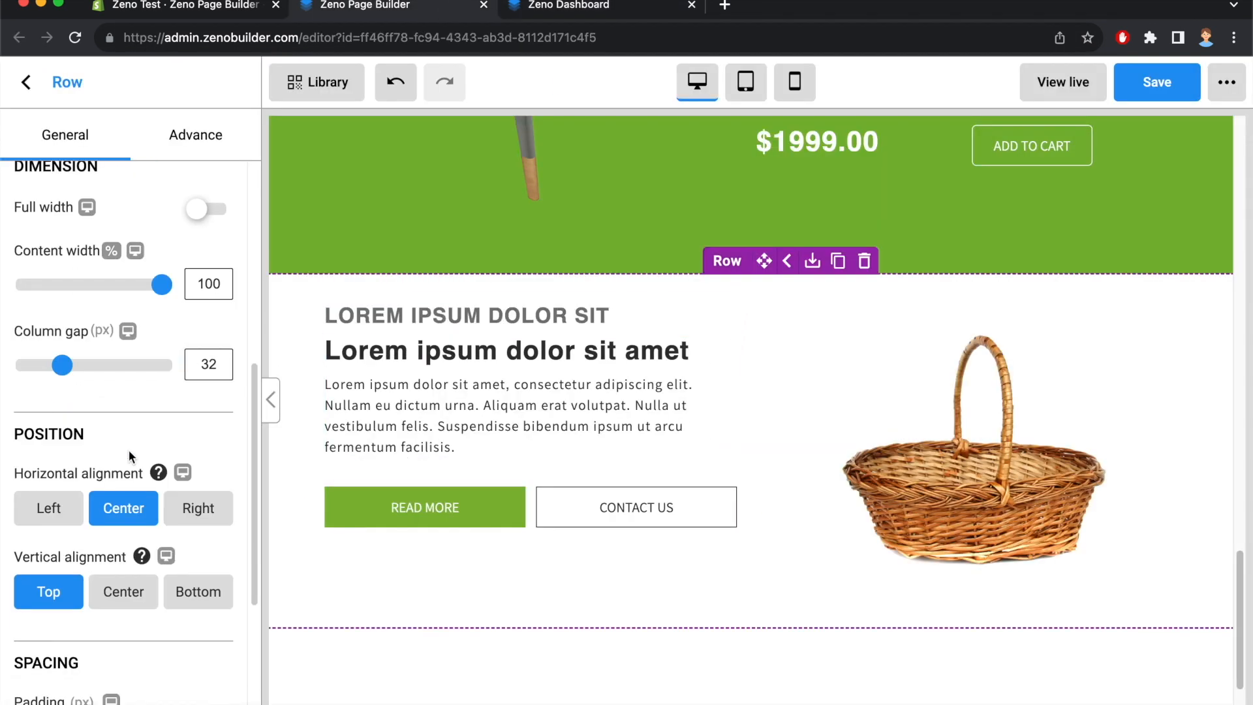
pyautogui.click(114, 598)
pyautogui.click(629, 686)
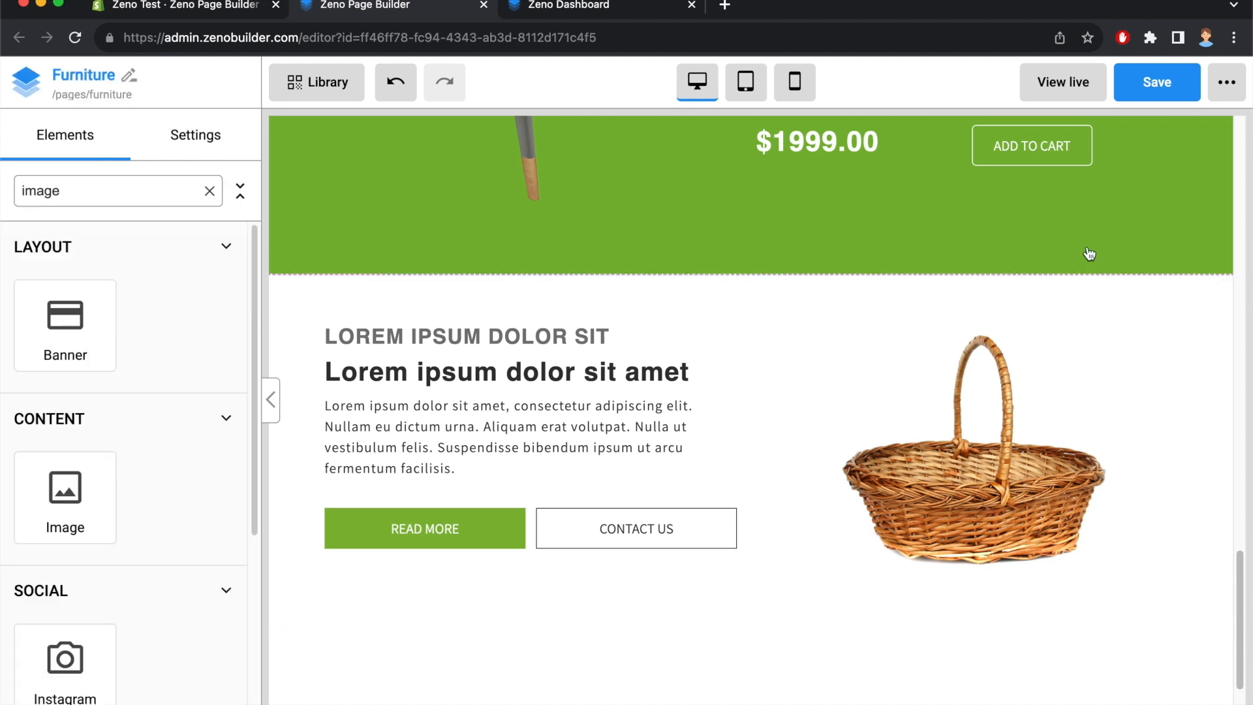
# Check the newsletter section in the template preview and add a new row below the basket row
pyautogui.click(546, 6)
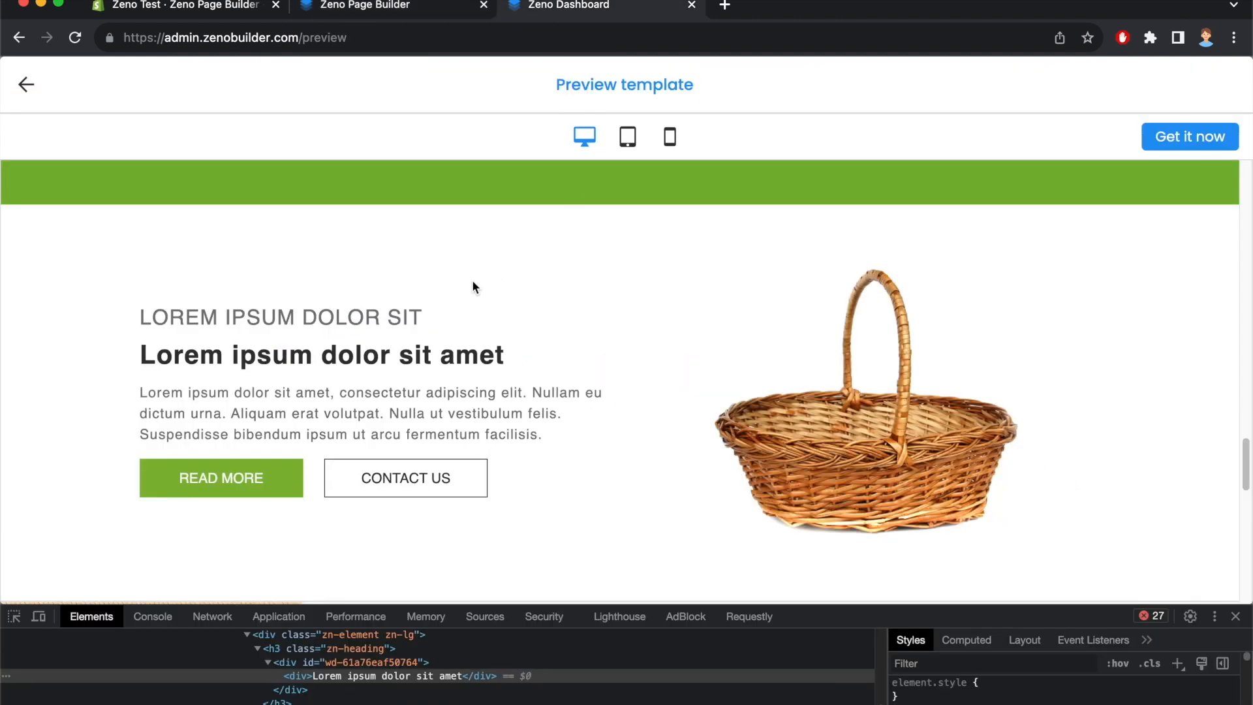
pyautogui.scroll(-2, 510, 281)
pyautogui.scroll(-4, 551, 280)
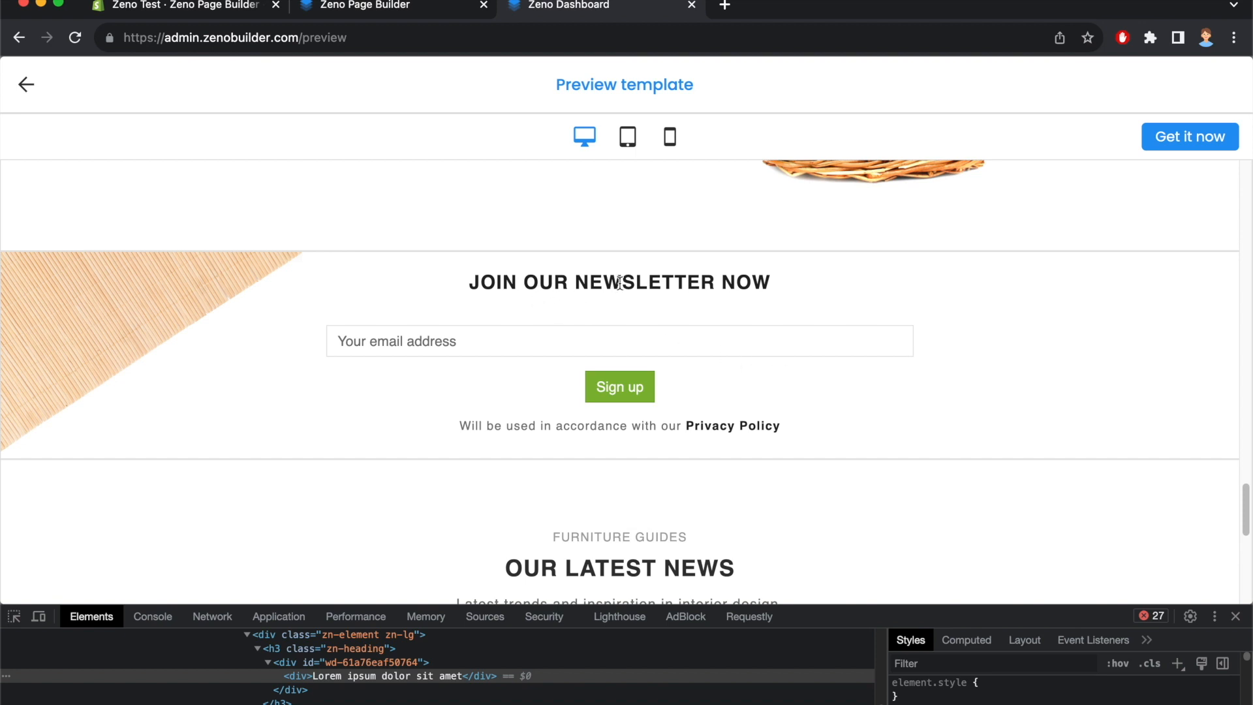
pyautogui.click(431, 7)
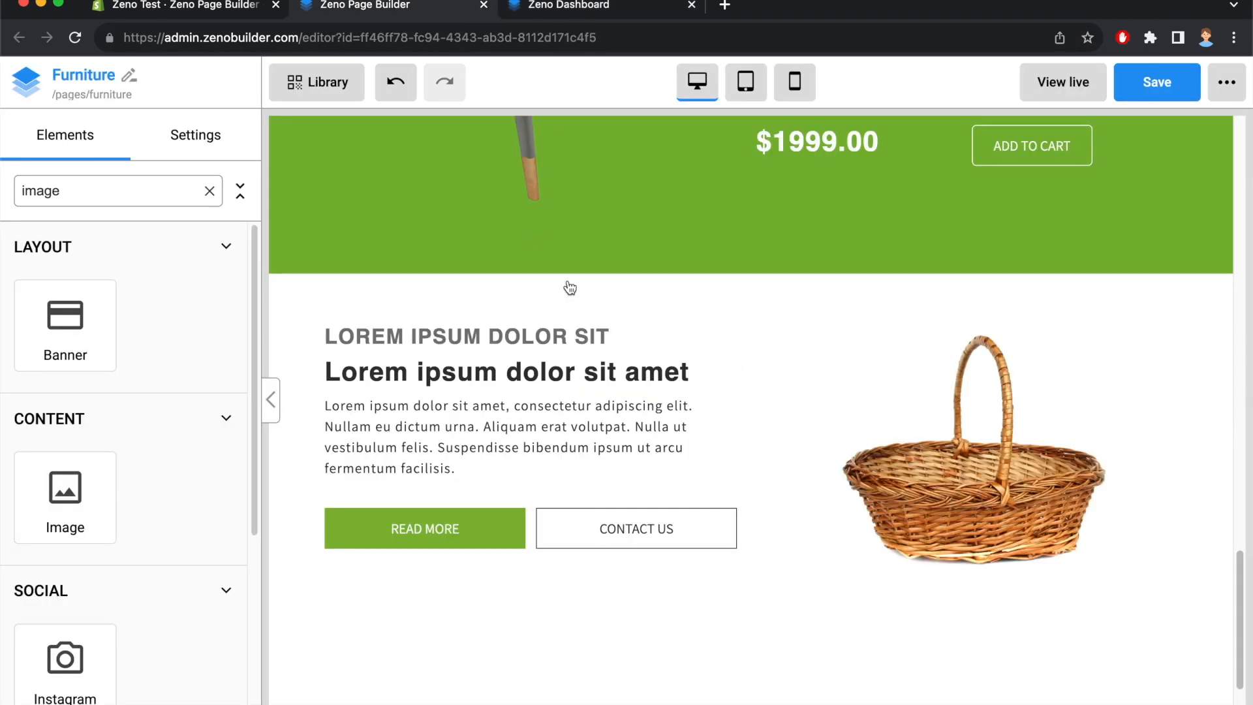
pyautogui.click(560, 7)
pyautogui.click(440, 11)
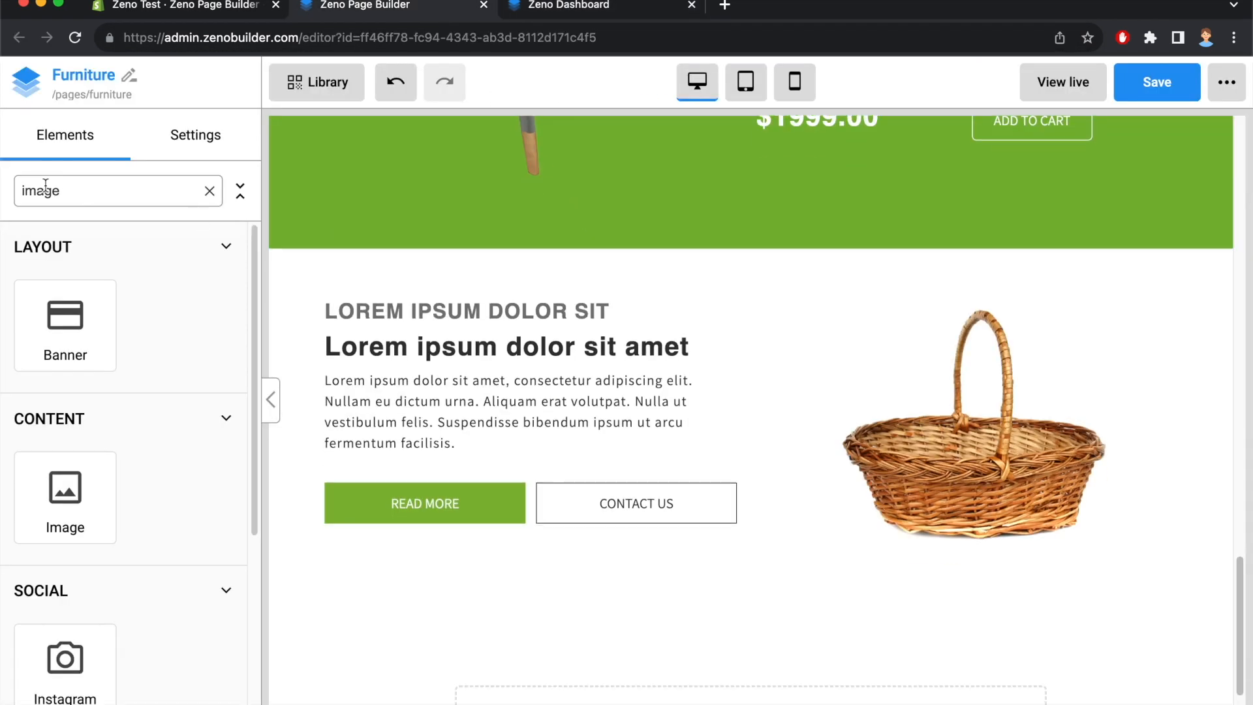
pyautogui.doubleClick(65, 196)
pyautogui.write('row')
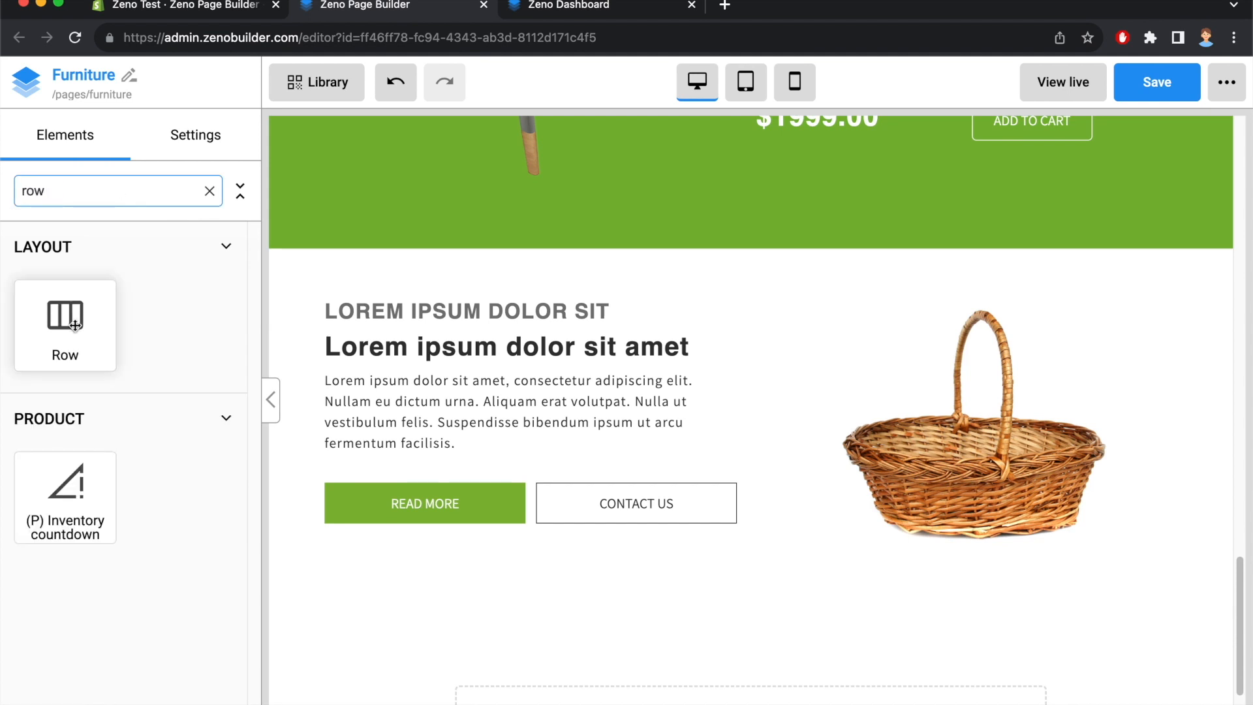
pyautogui.moveTo(66, 326); pyautogui.dragTo(756, 581)
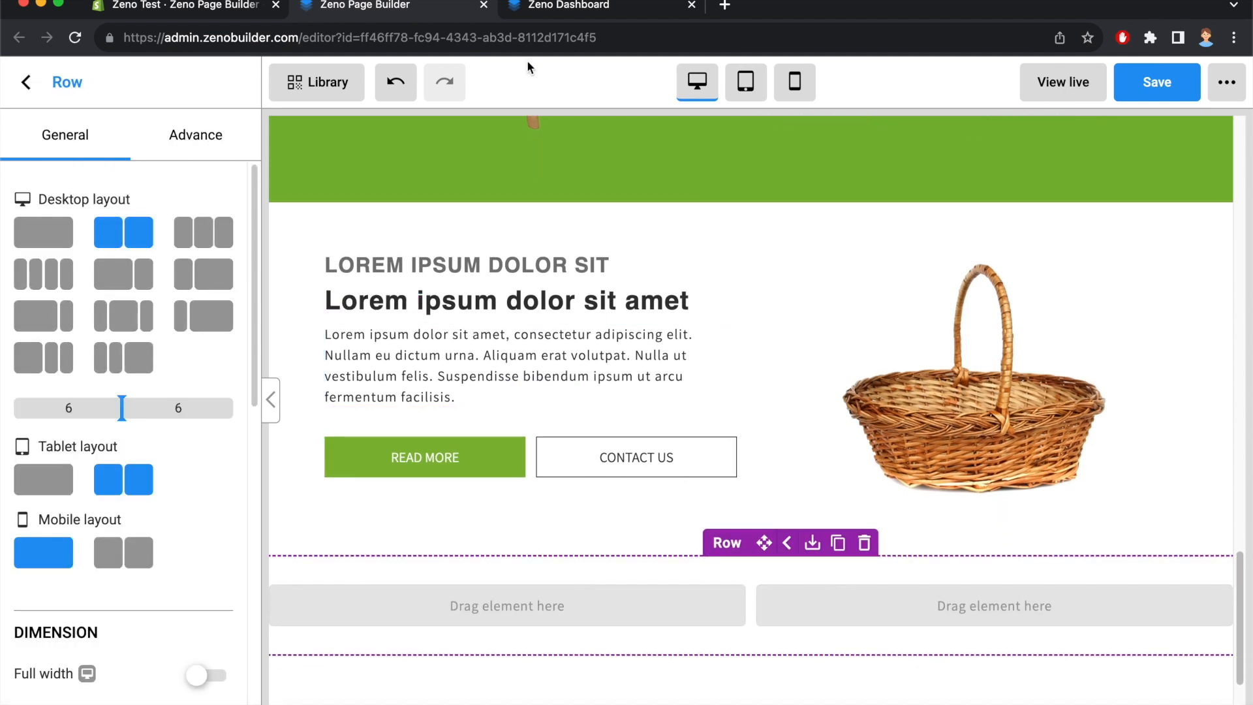
# Set the background type of the new empty row to Image
pyautogui.click(560, 8)
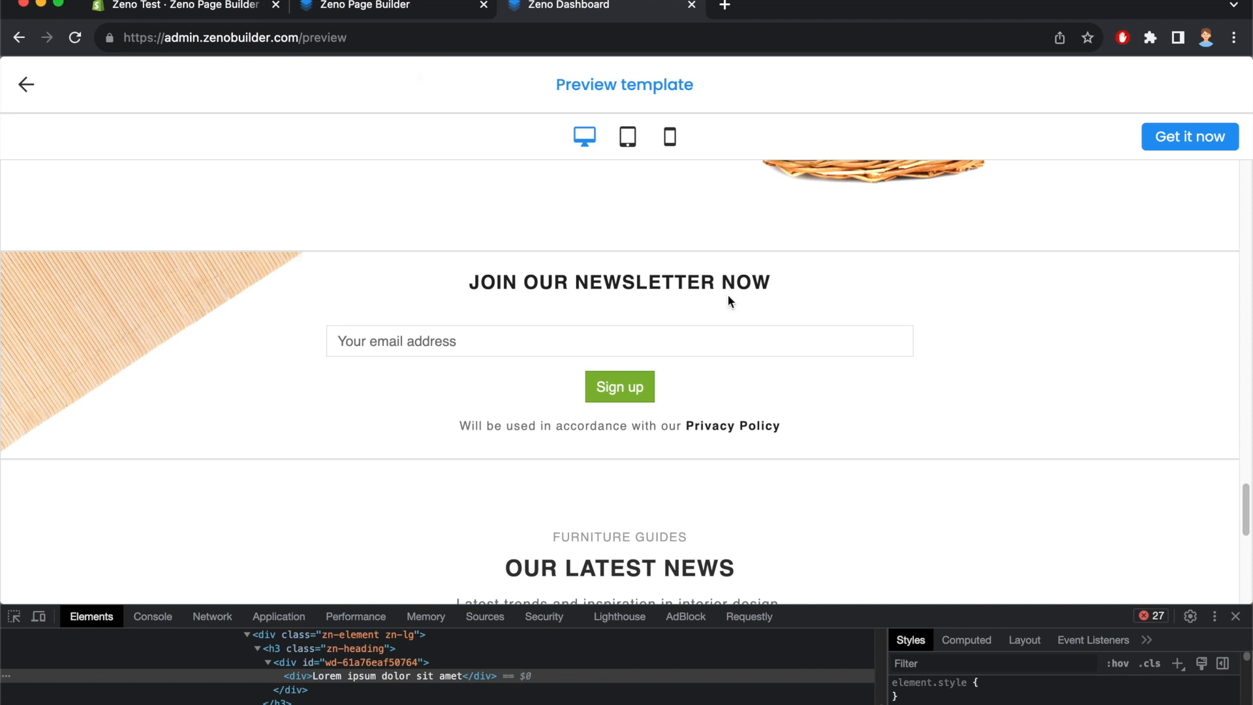
pyautogui.click(428, 6)
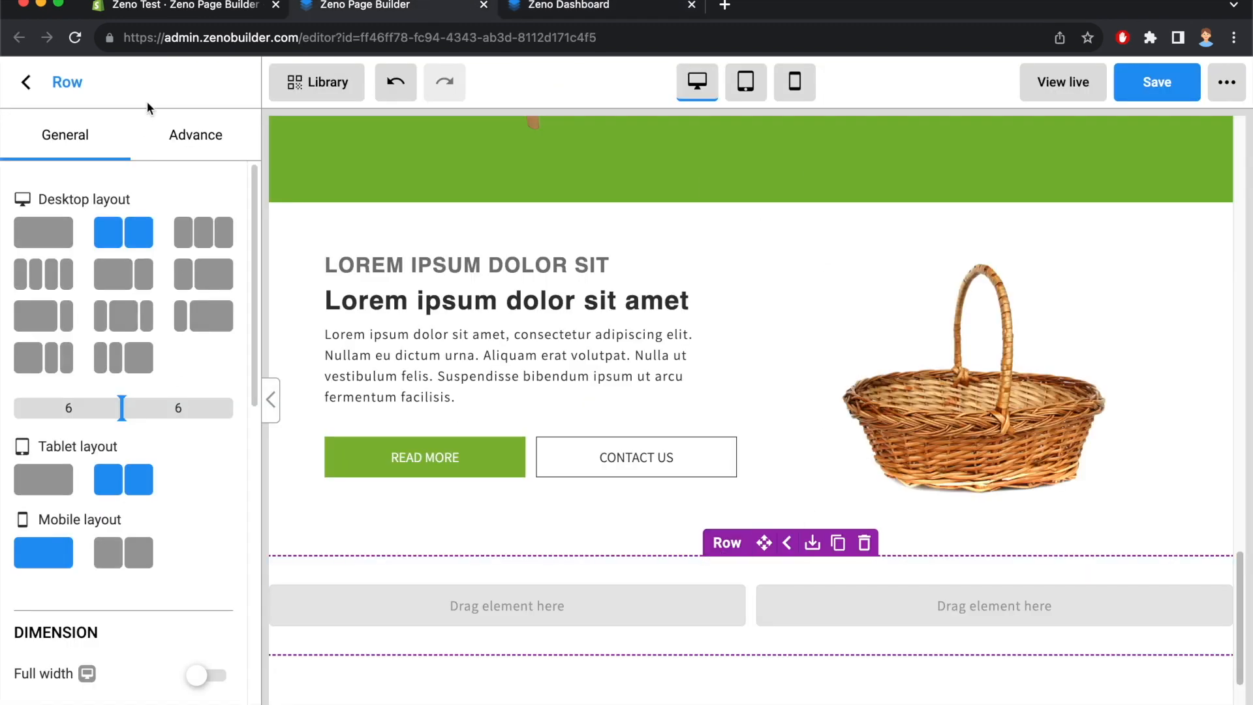
pyautogui.click(194, 137)
pyautogui.scroll(-3, 119, 380)
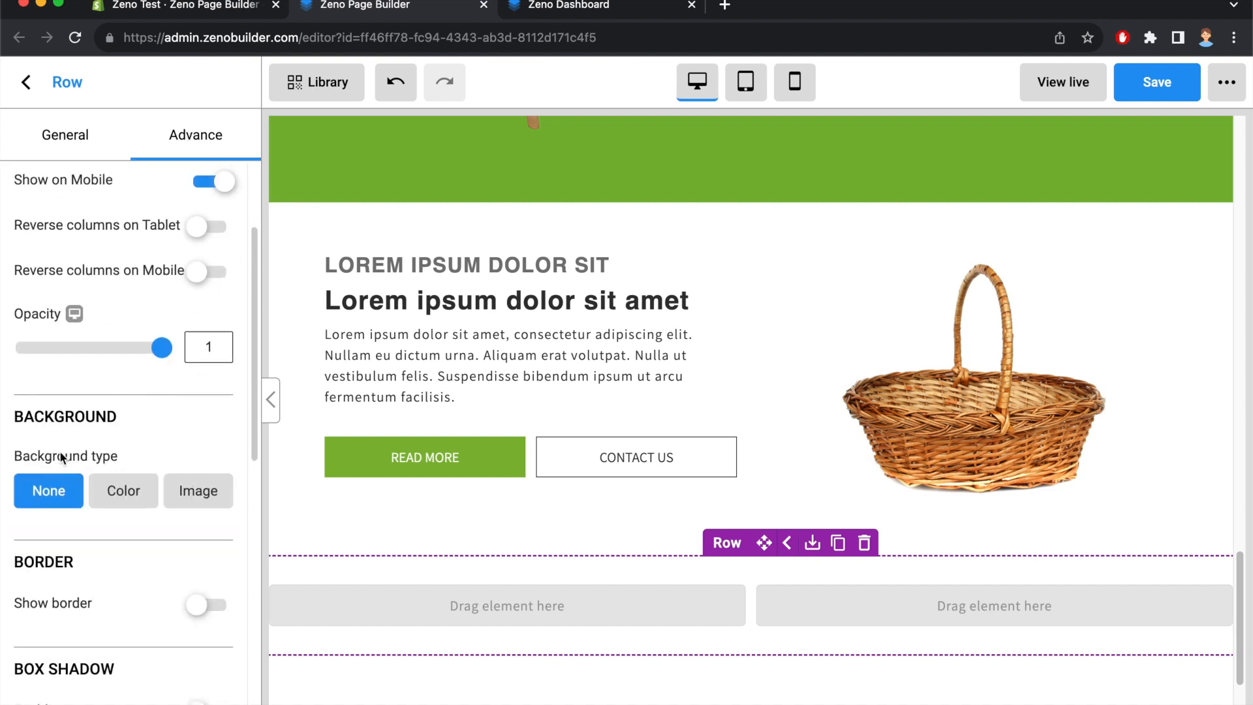
pyautogui.click(197, 491)
pyautogui.scroll(-2, 115, 486)
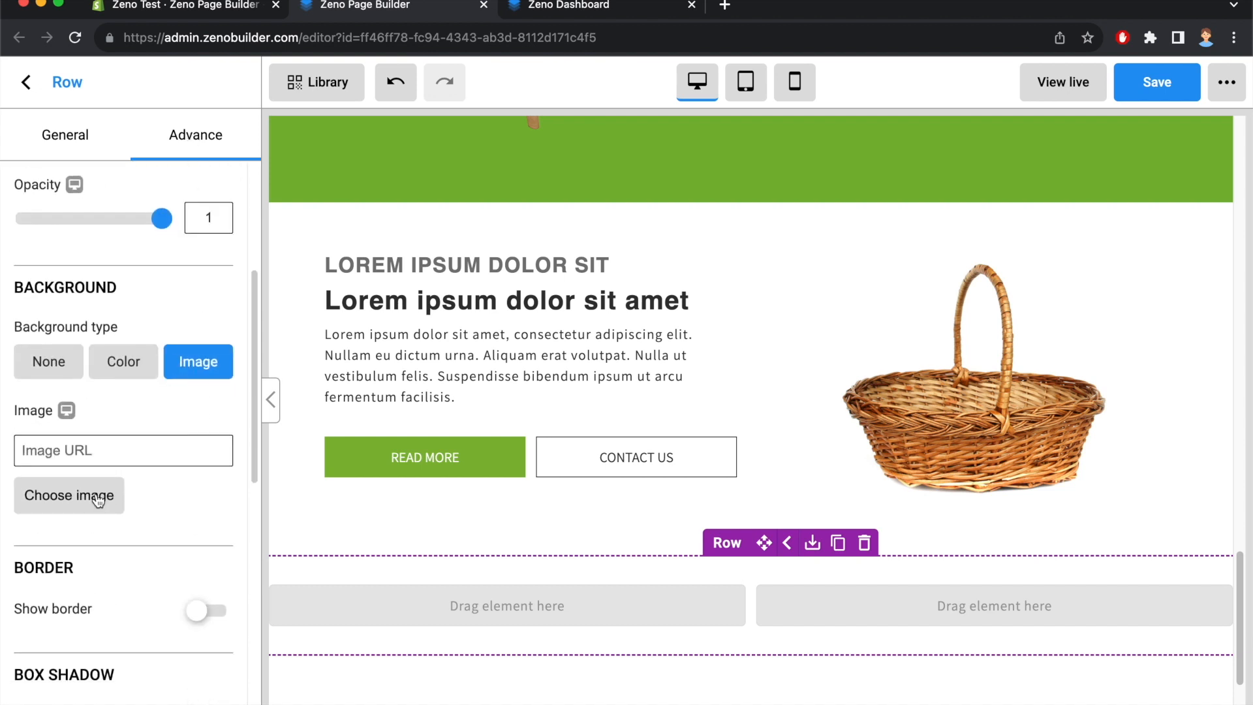
# Upload the newsletter background PNG from the Furniture assets folder and apply it unedited as the new row's background
pyautogui.click(107, 498)
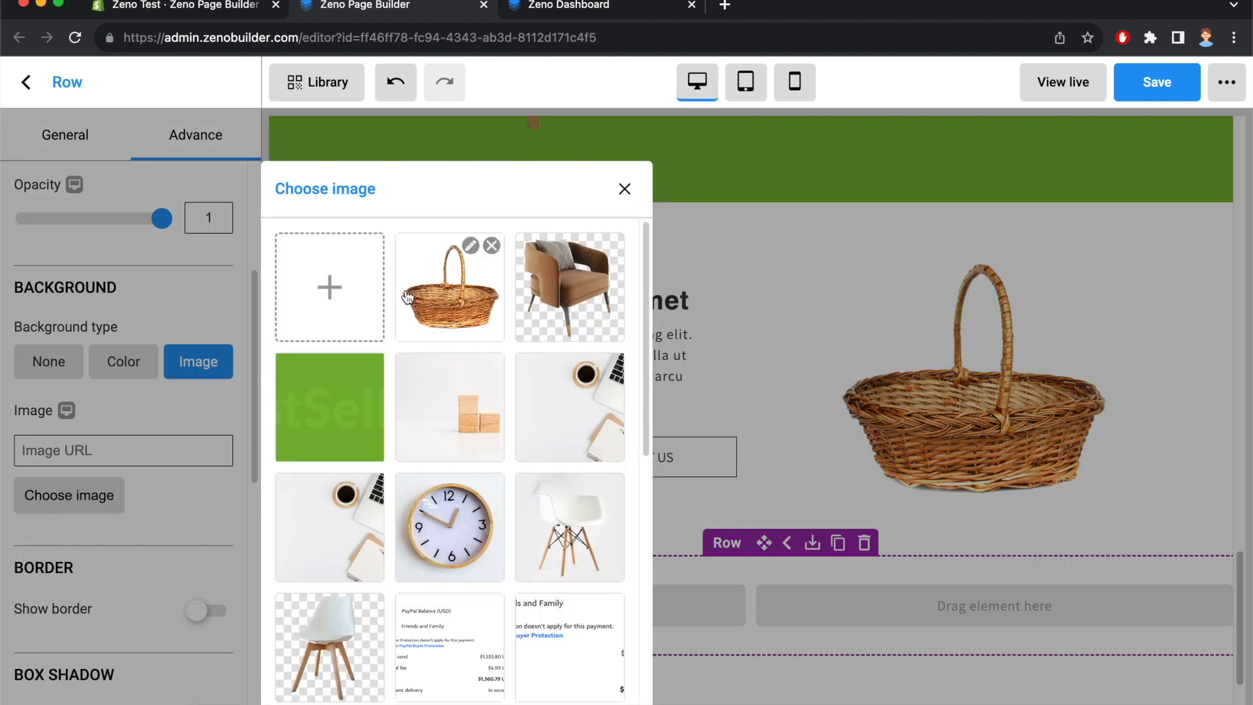
pyautogui.click(352, 273)
pyautogui.click(555, 363)
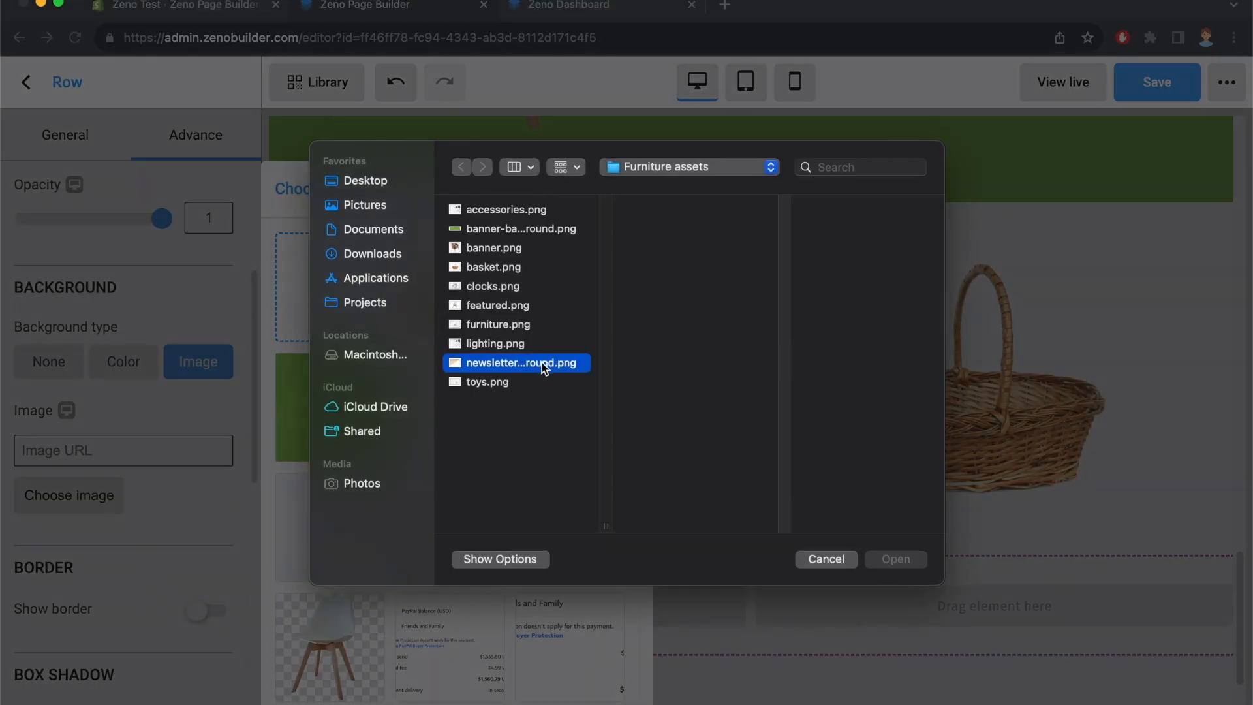
pyautogui.click(898, 560)
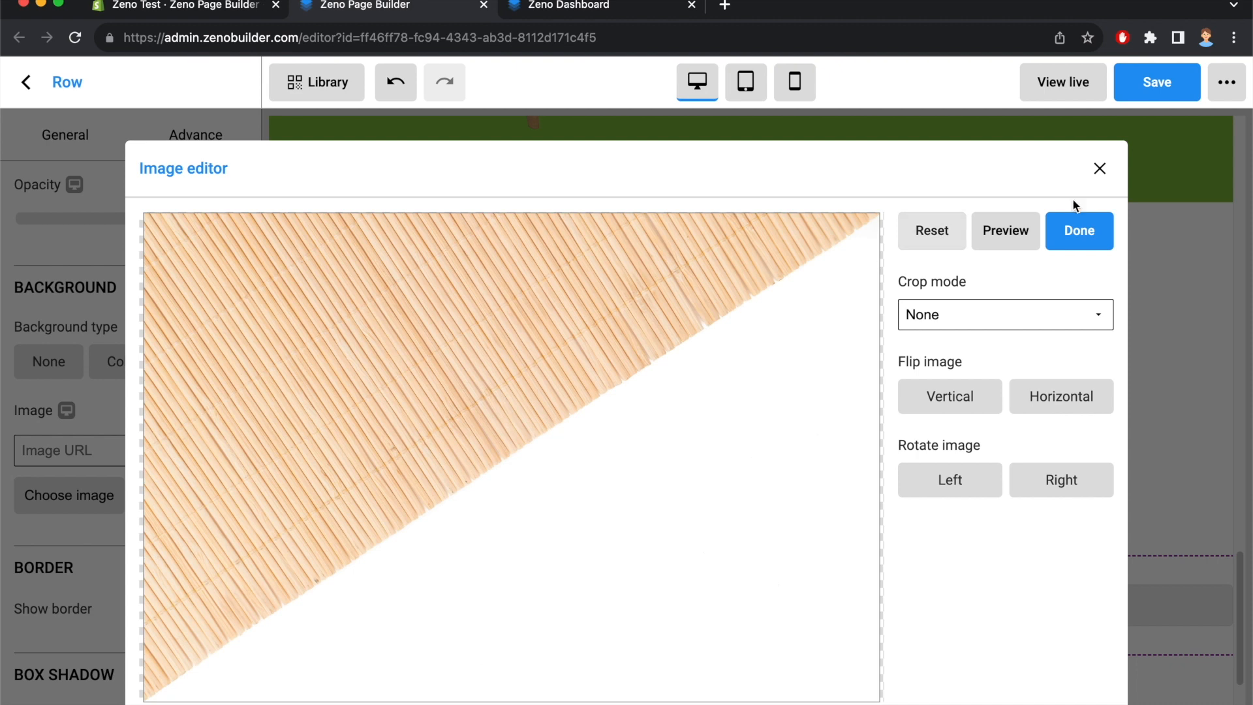
pyautogui.click(1089, 242)
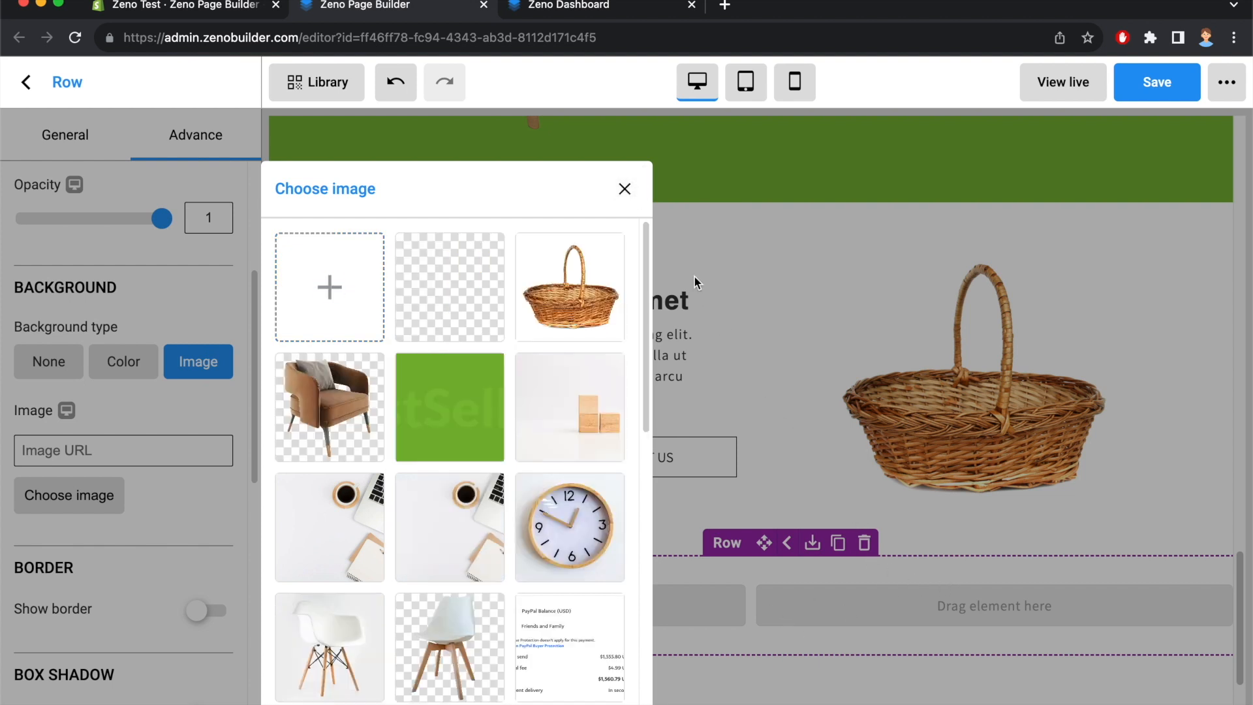
pyautogui.click(625, 190)
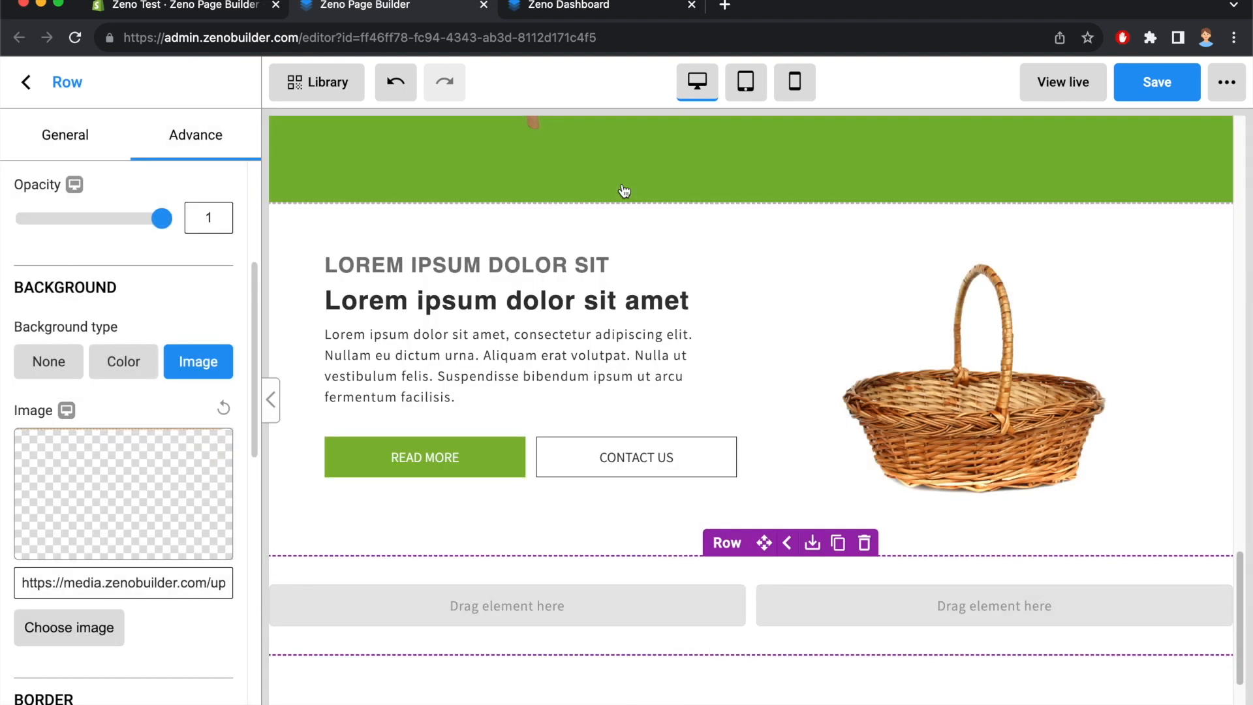
# Enlarge the new row's padding to about 252 px above and about 178 px below the columns
pyautogui.scroll(-3, 784, 425)
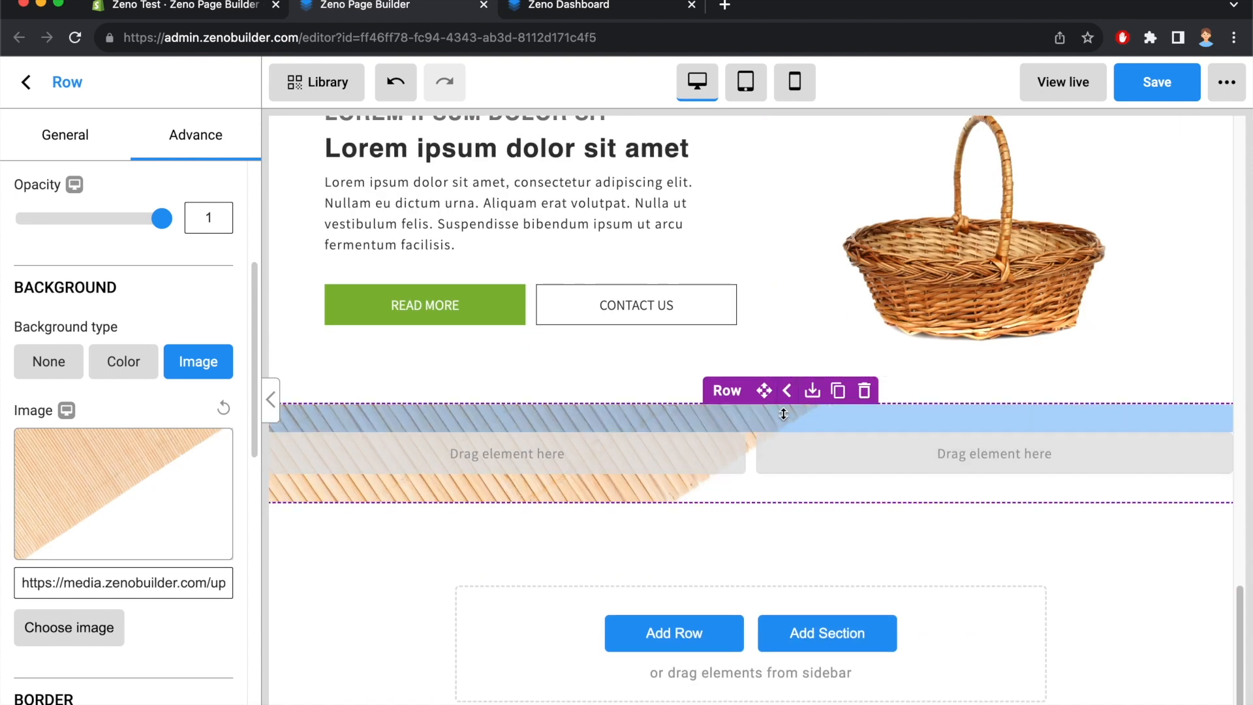
pyautogui.moveTo(759, 512); pyautogui.dragTo(782, 606)
pyautogui.scroll(-2, 782, 604)
pyautogui.moveTo(770, 428); pyautogui.dragTo(753, 545)
pyautogui.moveTo(756, 597); pyautogui.dragTo(752, 679)
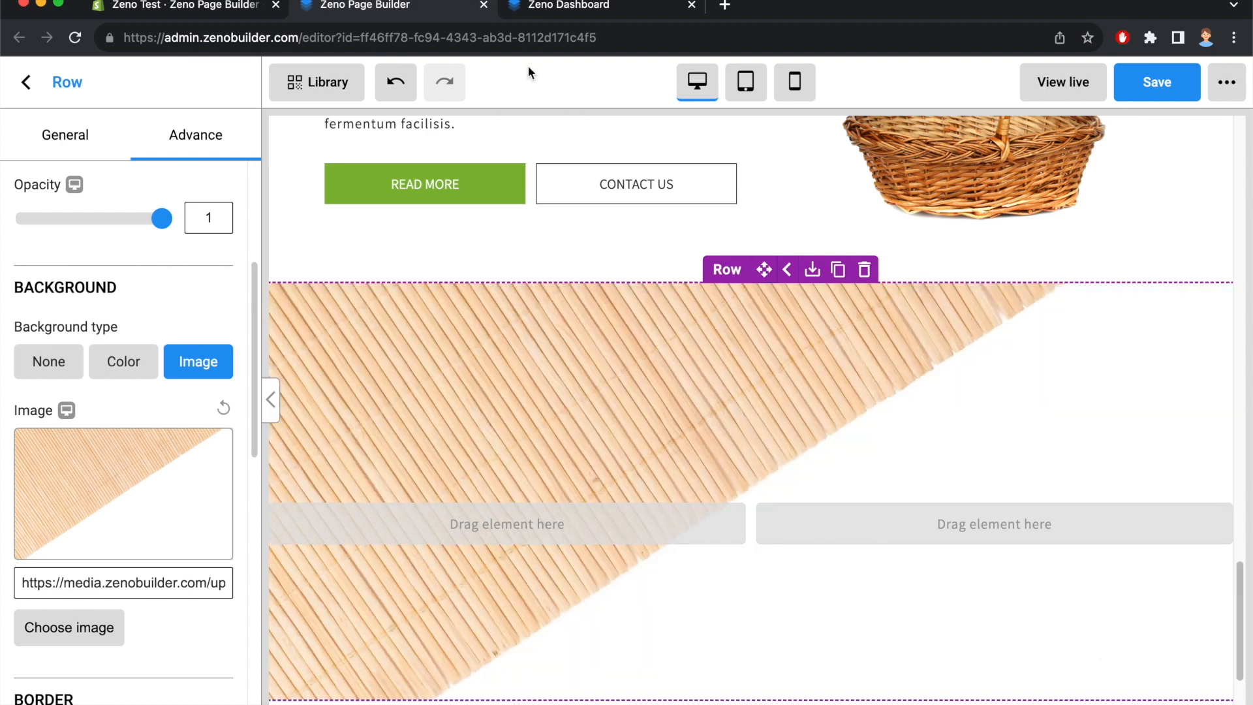
# Examine the column layout and image placement of the newsletter section in the template preview
pyautogui.click(547, 9)
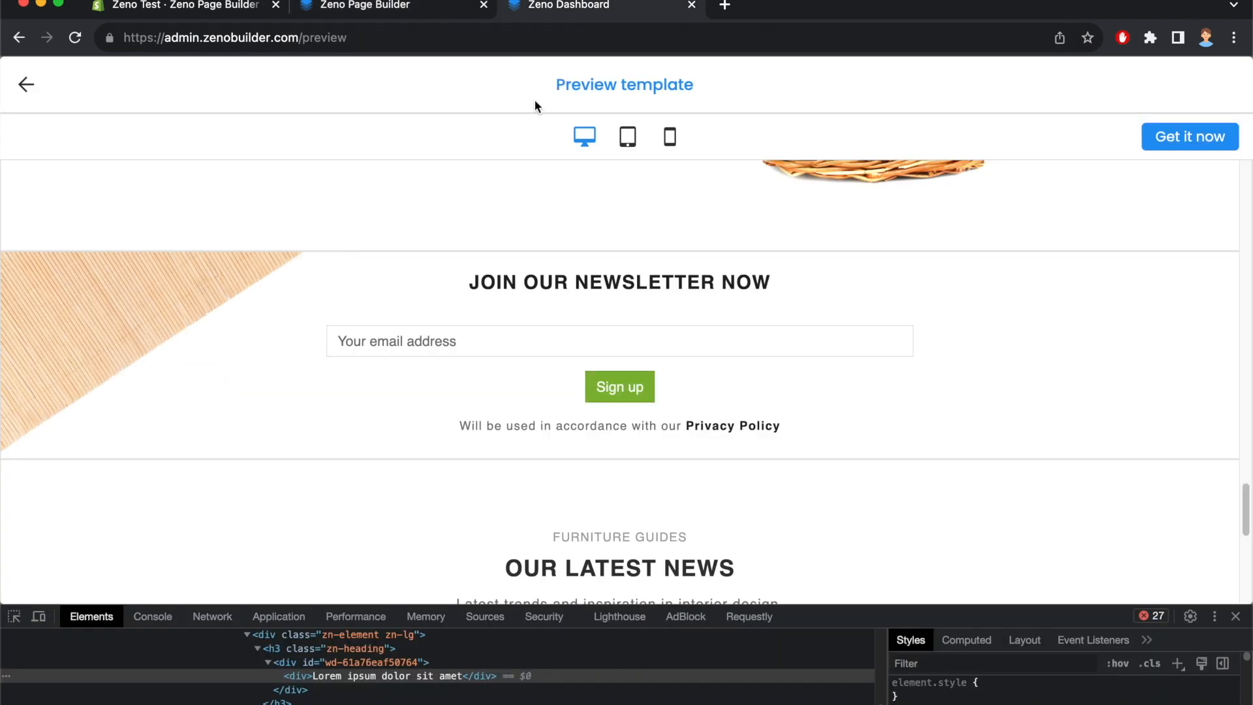
pyautogui.moveTo(1, 248)
pyautogui.mouseDown()
pyautogui.moveTo(1167, 226)
pyautogui.moveTo(1250, 543)
pyautogui.moveTo(155, 431)
pyautogui.moveTo(26, 307)
pyautogui.moveTo(30, 280)
pyautogui.mouseUp()
pyautogui.click(322, 279)
pyautogui.moveTo(323, 259)
pyautogui.mouseDown()
pyautogui.moveTo(319, 457)
pyautogui.moveTo(38, 437)
pyautogui.moveTo(26, 269)
pyautogui.moveTo(254, 245)
pyautogui.moveTo(325, 257)
pyautogui.moveTo(347, 447)
pyautogui.moveTo(827, 431)
pyautogui.moveTo(929, 277)
pyautogui.moveTo(279, 268)
pyautogui.mouseUp()
pyautogui.moveTo(956, 260)
pyautogui.mouseDown()
pyautogui.moveTo(1021, 433)
pyautogui.moveTo(1235, 290)
pyautogui.moveTo(936, 256)
pyautogui.mouseUp()
pyautogui.moveTo(299, 251)
pyautogui.mouseDown()
pyautogui.moveTo(110, 359)
pyautogui.moveTo(13, 287)
pyautogui.moveTo(18, 239)
pyautogui.moveTo(323, 249)
pyautogui.moveTo(329, 415)
pyautogui.moveTo(757, 423)
pyautogui.moveTo(647, 270)
pyautogui.moveTo(342, 270)
pyautogui.mouseUp()
pyautogui.moveTo(984, 258)
pyautogui.mouseDown()
pyautogui.moveTo(1013, 436)
pyautogui.moveTo(1241, 292)
pyautogui.moveTo(978, 288)
pyautogui.mouseUp()
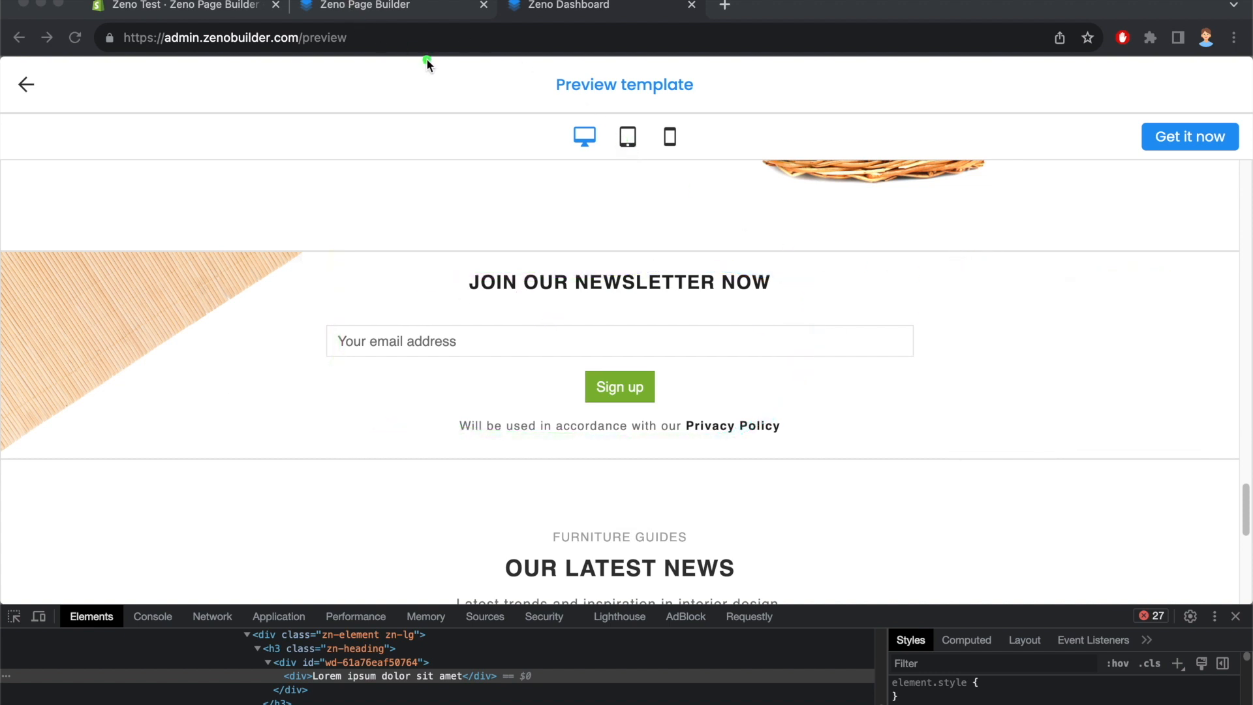
pyautogui.click(362, 5)
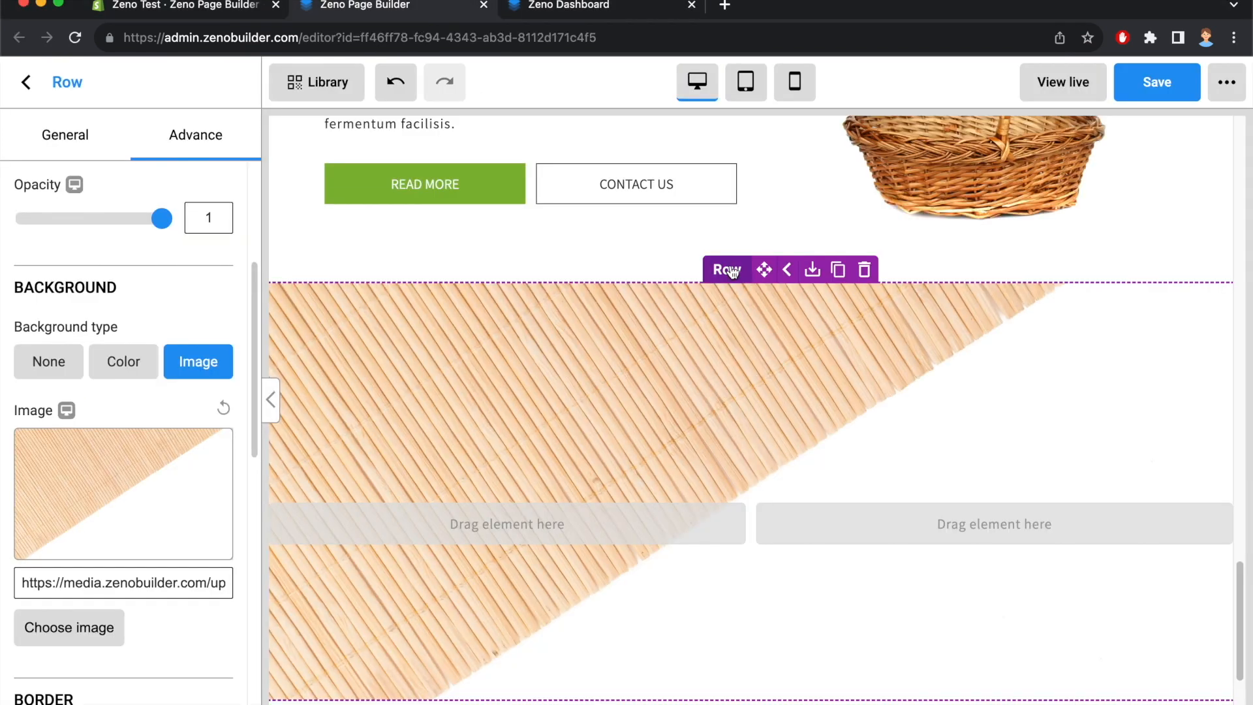
# Switch the new row to three equal desktop columns and set its background type to None
pyautogui.scroll(5, 104, 230)
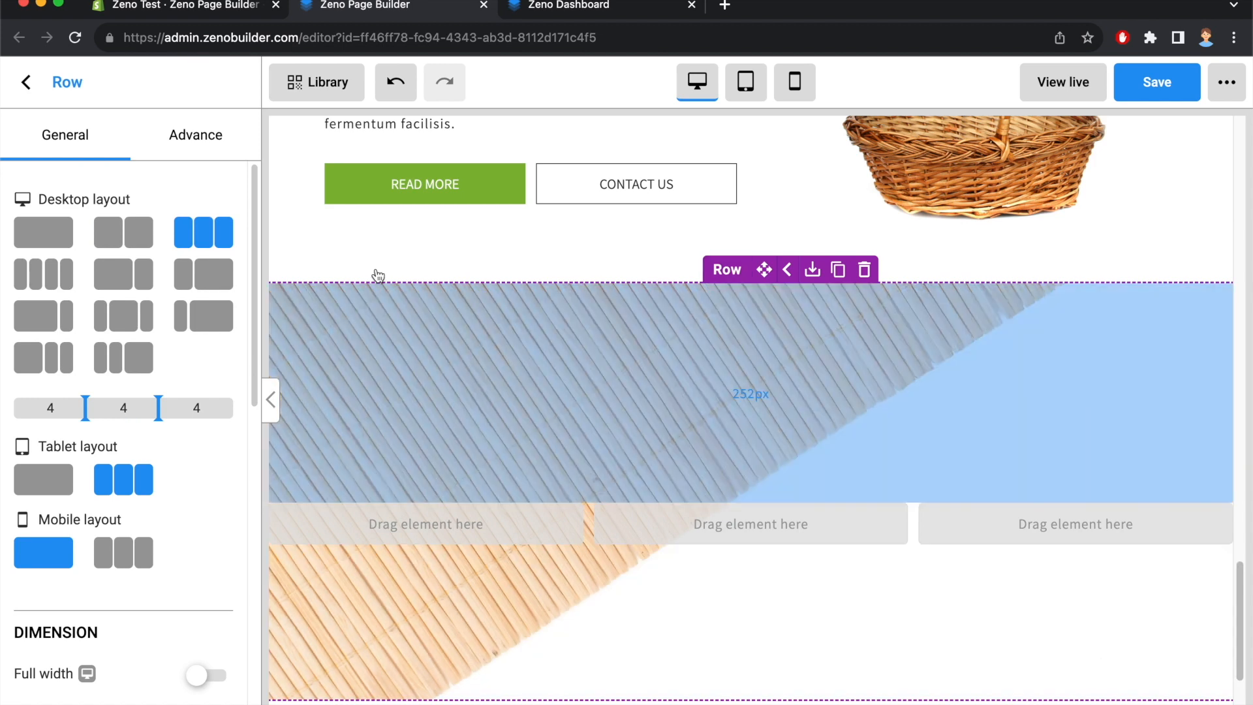
pyautogui.click(214, 153)
pyautogui.scroll(-3, 33, 474)
pyautogui.click(56, 515)
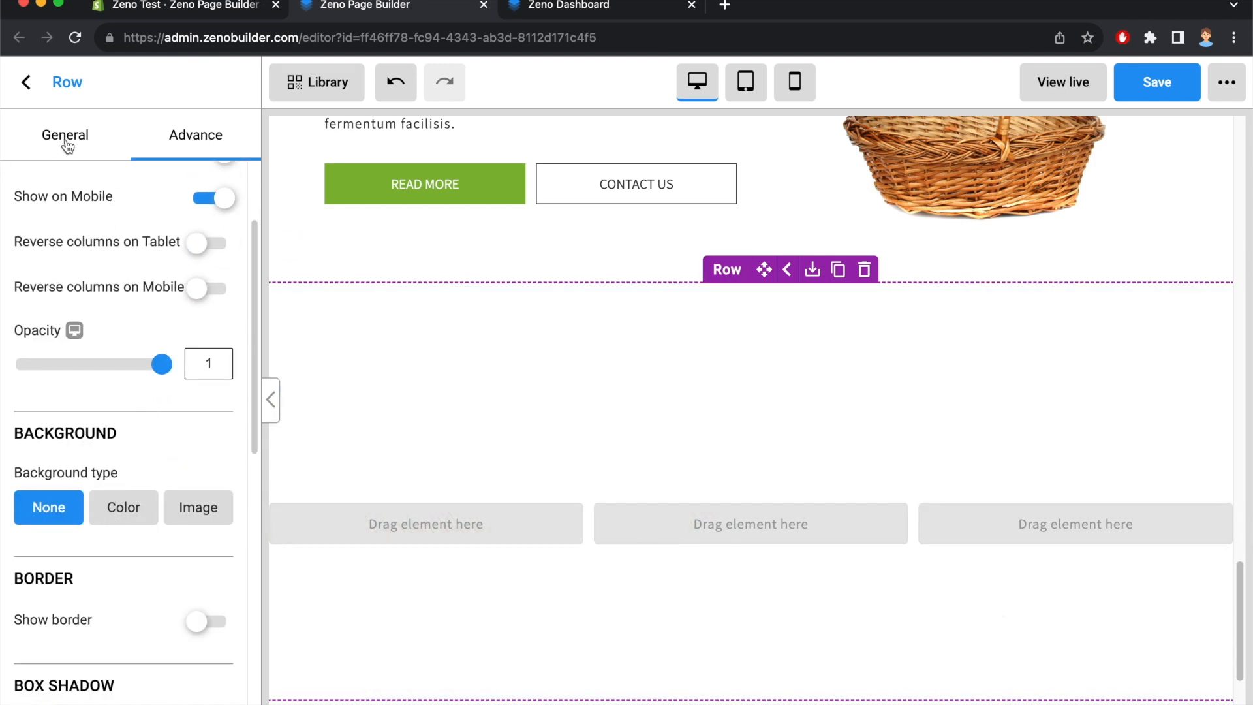
# Reduce the new row's top padding to about 126 px and place an Image element in its first column
pyautogui.click(66, 141)
pyautogui.moveTo(573, 402); pyautogui.dragTo(601, 330)
pyautogui.click(27, 84)
pyautogui.doubleClick(65, 187)
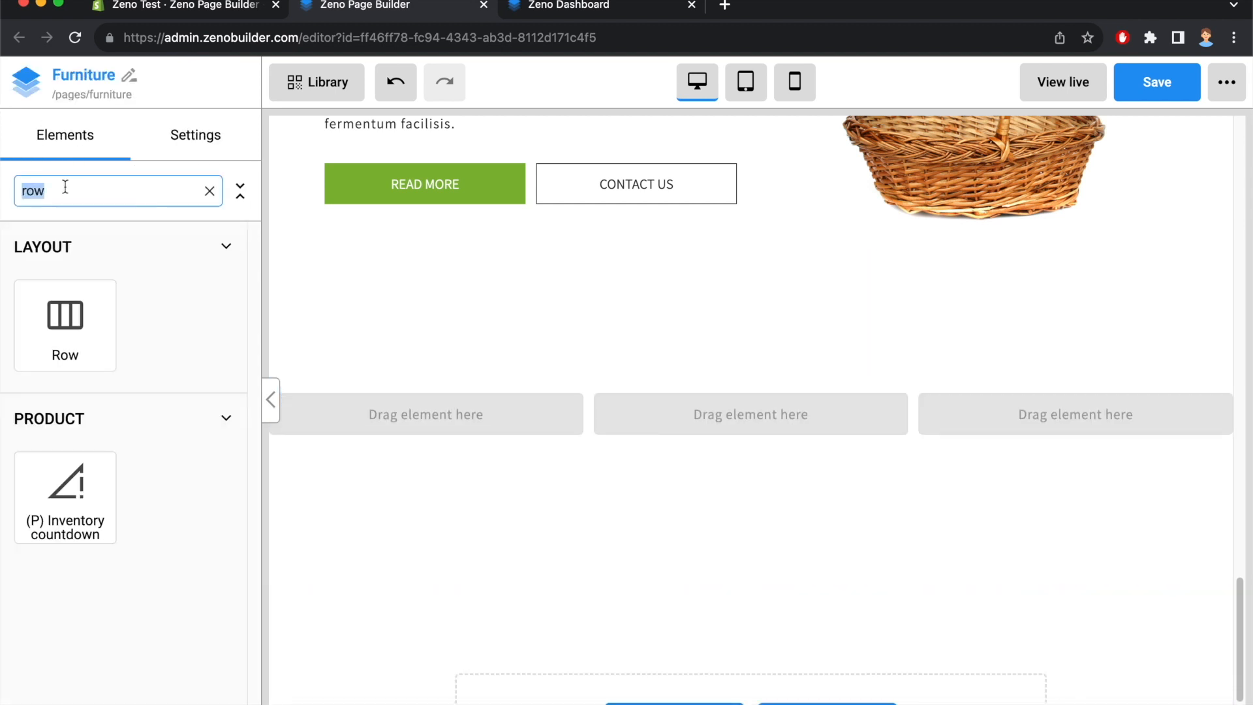
pyautogui.write('image')
pyautogui.moveTo(76, 524); pyautogui.dragTo(448, 415)
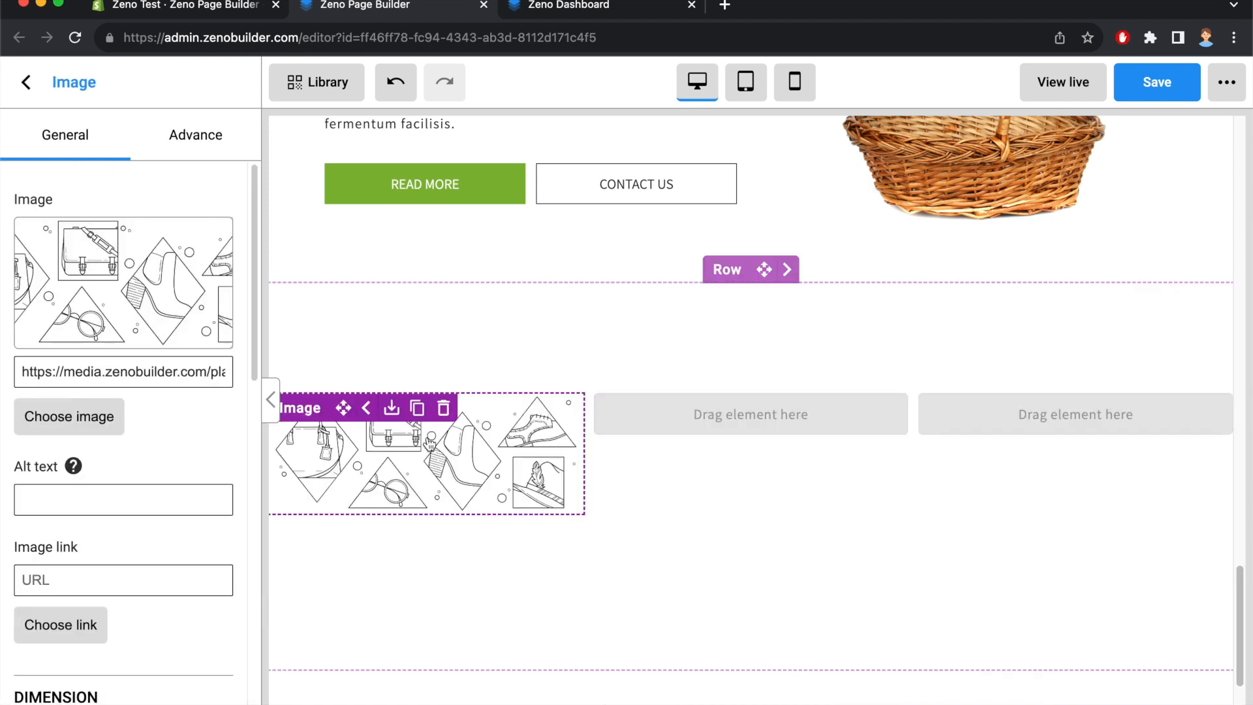
# Replace the placeholder in the new Image element with the uploaded newsletter background image and compare it with the template preview
pyautogui.click(69, 417)
pyautogui.click(459, 281)
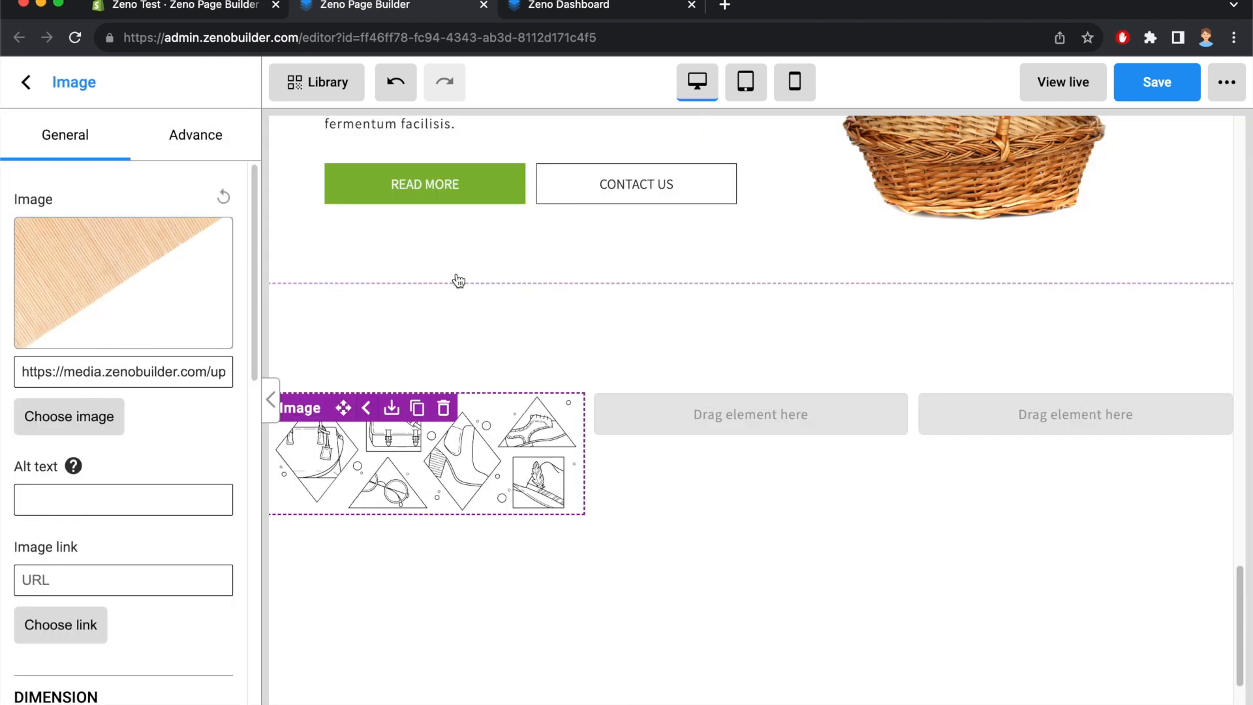
pyautogui.click(516, 9)
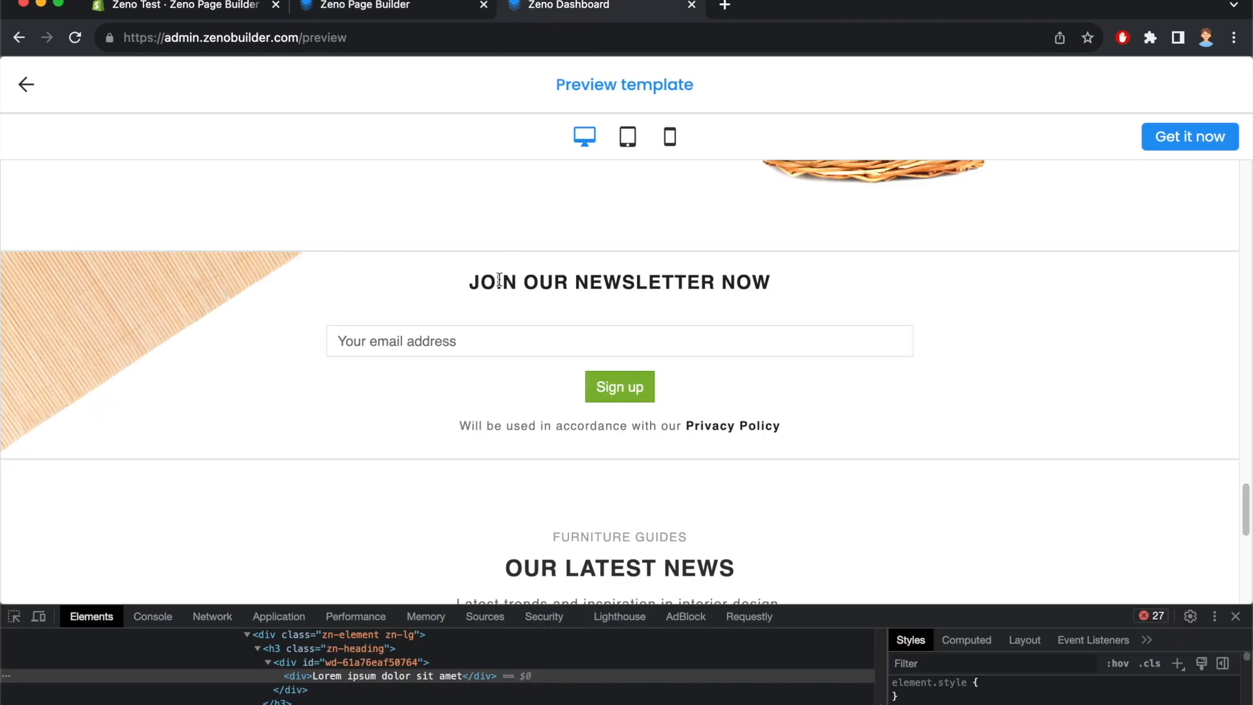
pyautogui.click(392, 10)
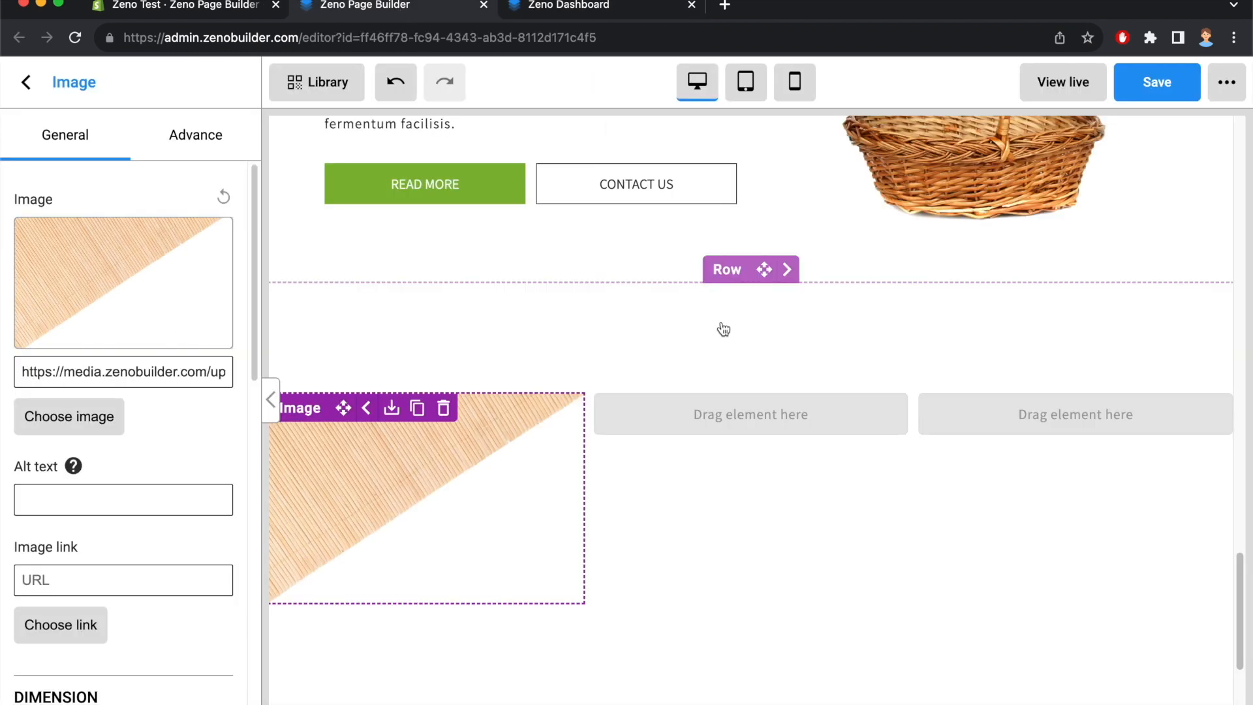
# Set the top and bottom padding of the three-column row to 0 px and compare it with the template preview
pyautogui.click(702, 336)
pyautogui.scroll(-10, 148, 434)
pyautogui.doubleClick(119, 426)
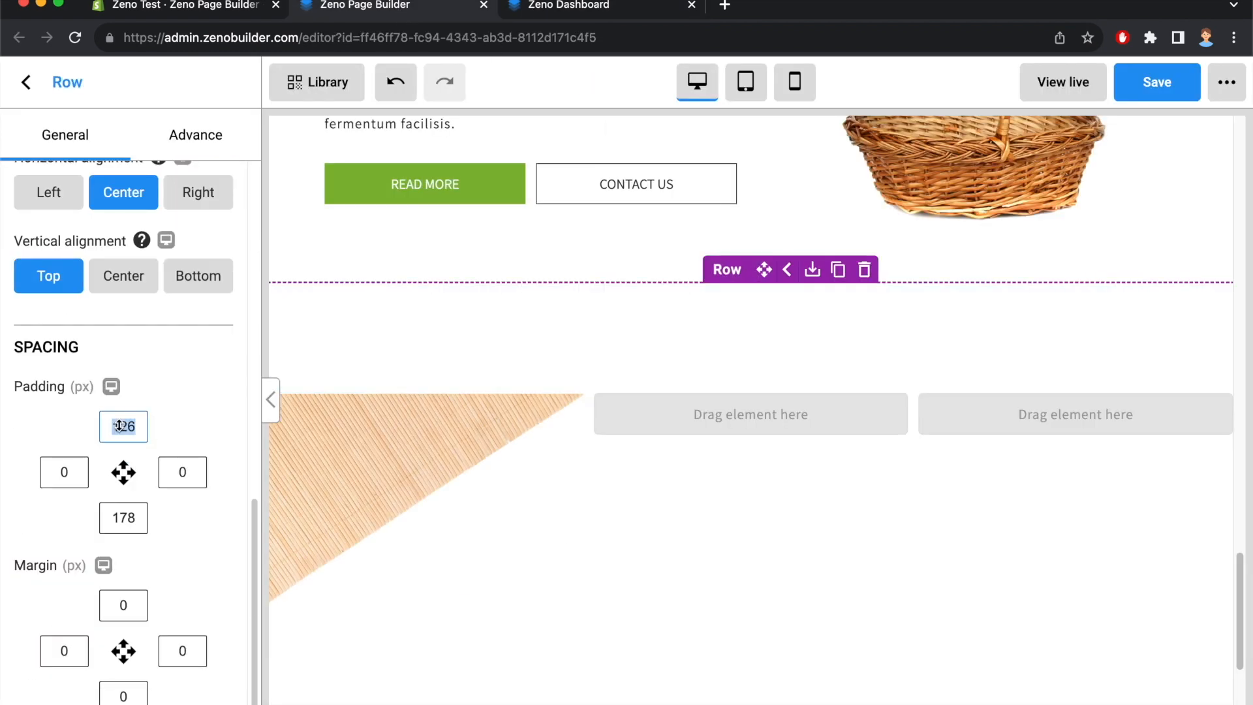
pyautogui.write('0')
pyautogui.doubleClick(129, 517)
pyautogui.write('0')
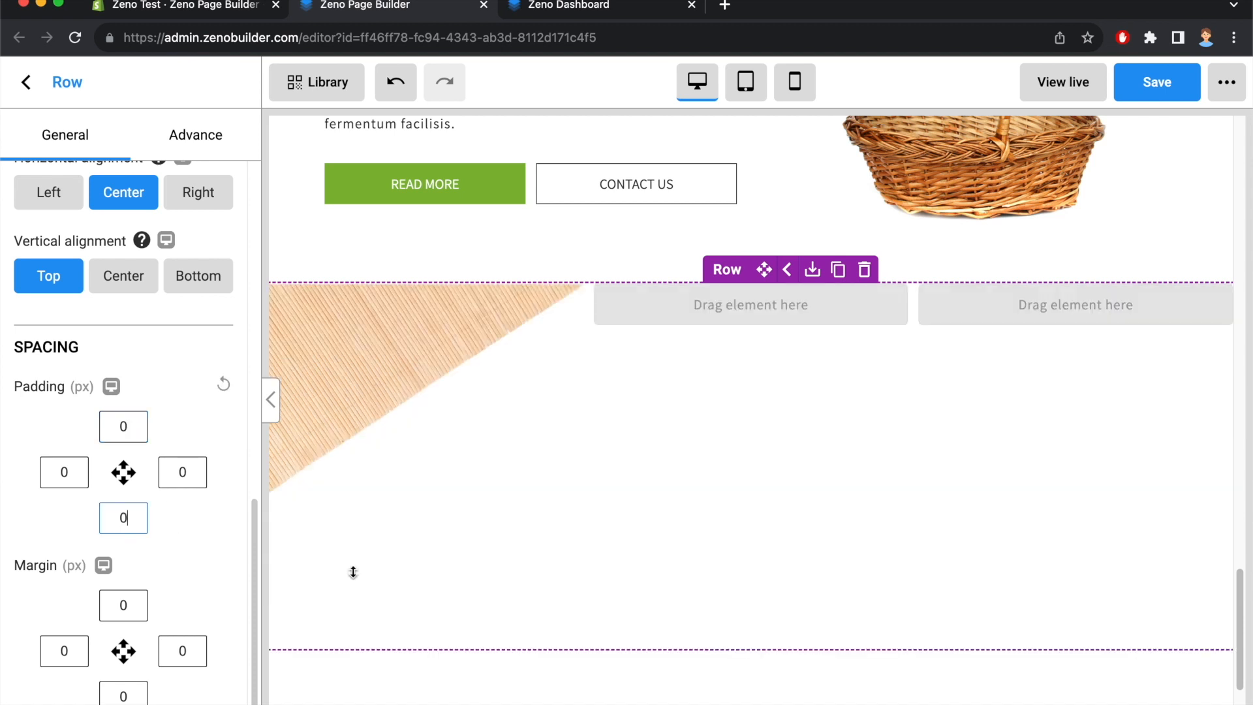
pyautogui.click(499, 648)
pyautogui.click(515, 13)
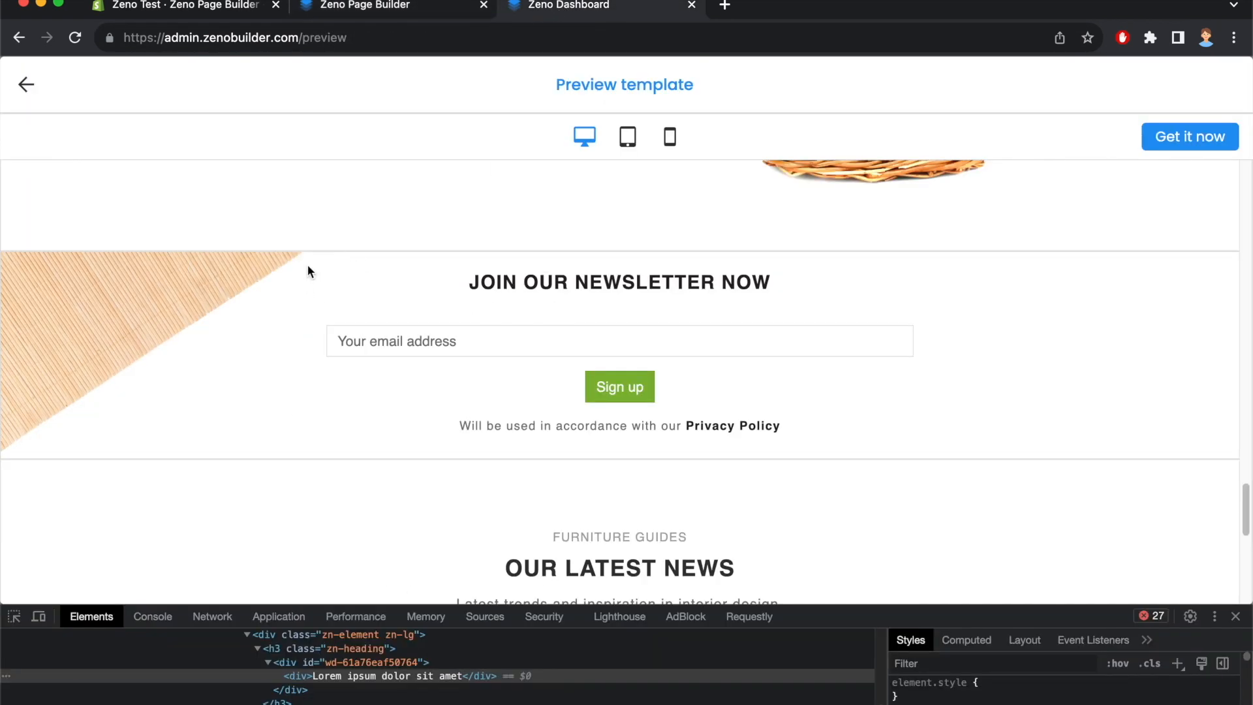
pyautogui.click(411, 8)
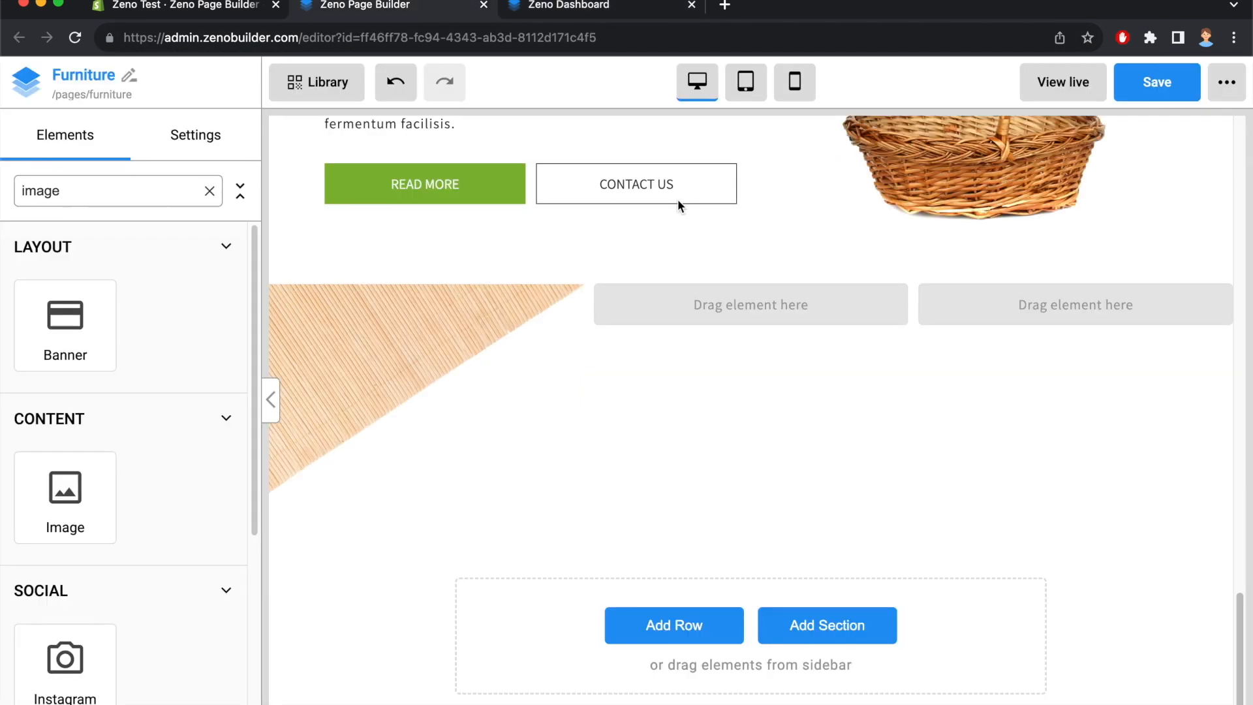
# Change the newsletter row's desktop layout to three columns in a 3-6-3 ratio
pyautogui.click(692, 391)
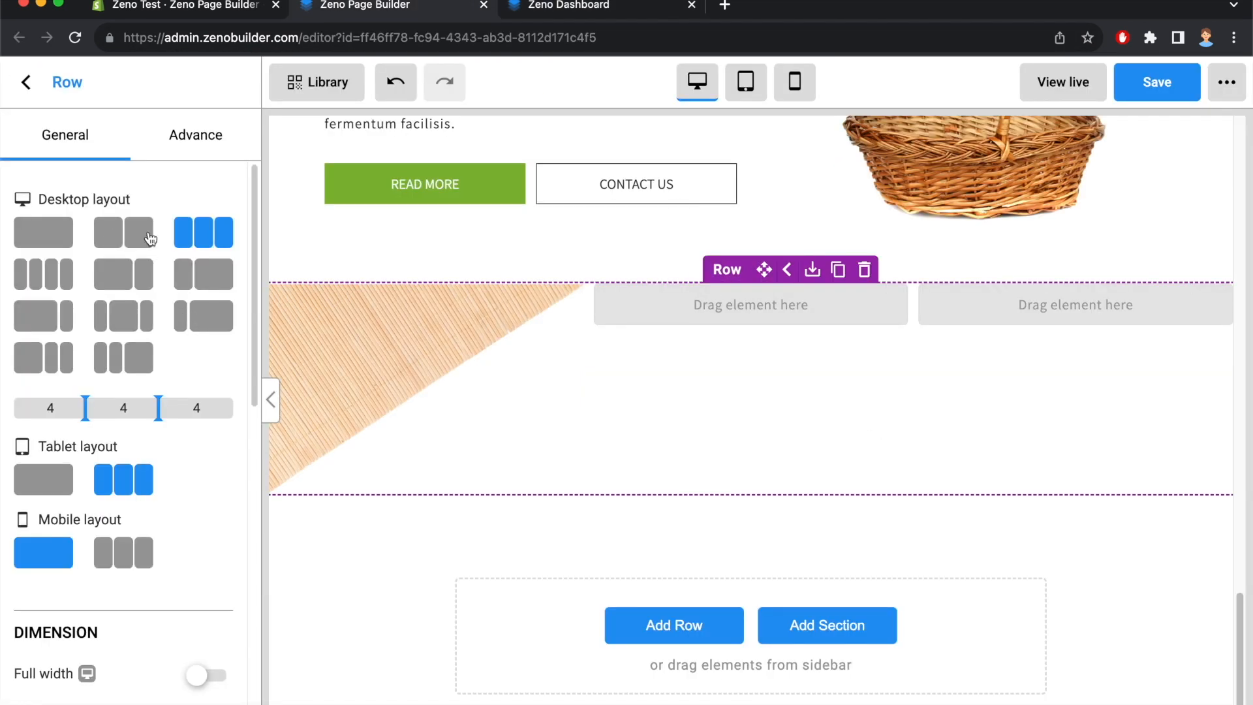
pyautogui.click(129, 318)
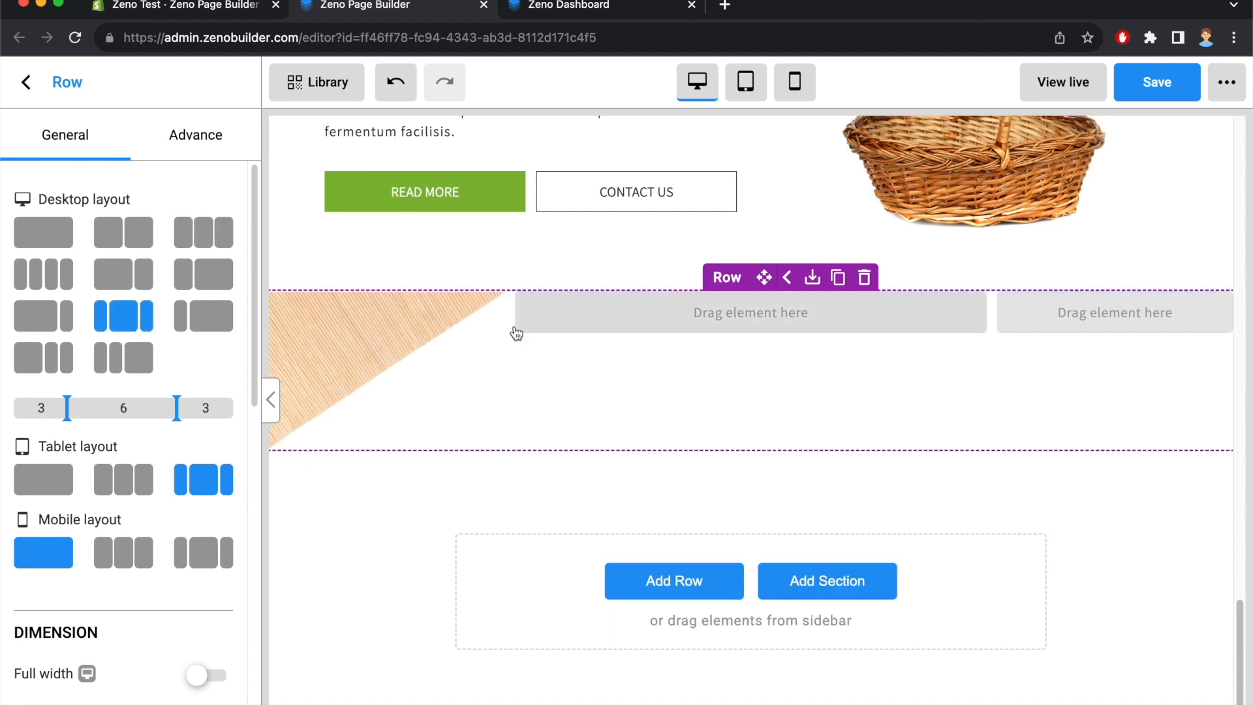
pyautogui.click(26, 84)
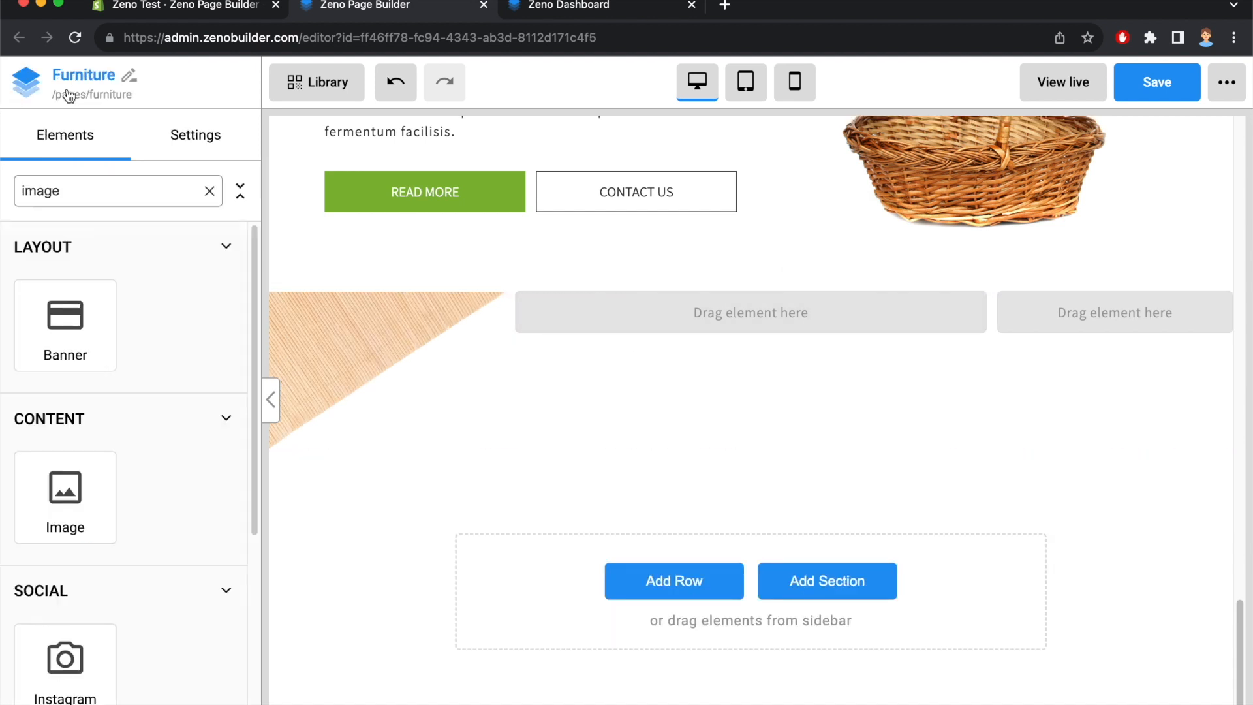
# Check the template preview and place a Heading element in the newsletter row's middle column
pyautogui.click(563, 10)
pyautogui.click(385, 6)
pyautogui.doubleClick(120, 187)
pyautogui.write('head')
pyautogui.moveTo(65, 320); pyautogui.dragTo(679, 321)
# Replace the new heading's text with "JOIN OUR NEWSLETTER NOW" copied from the template preview
pyautogui.click(607, 16)
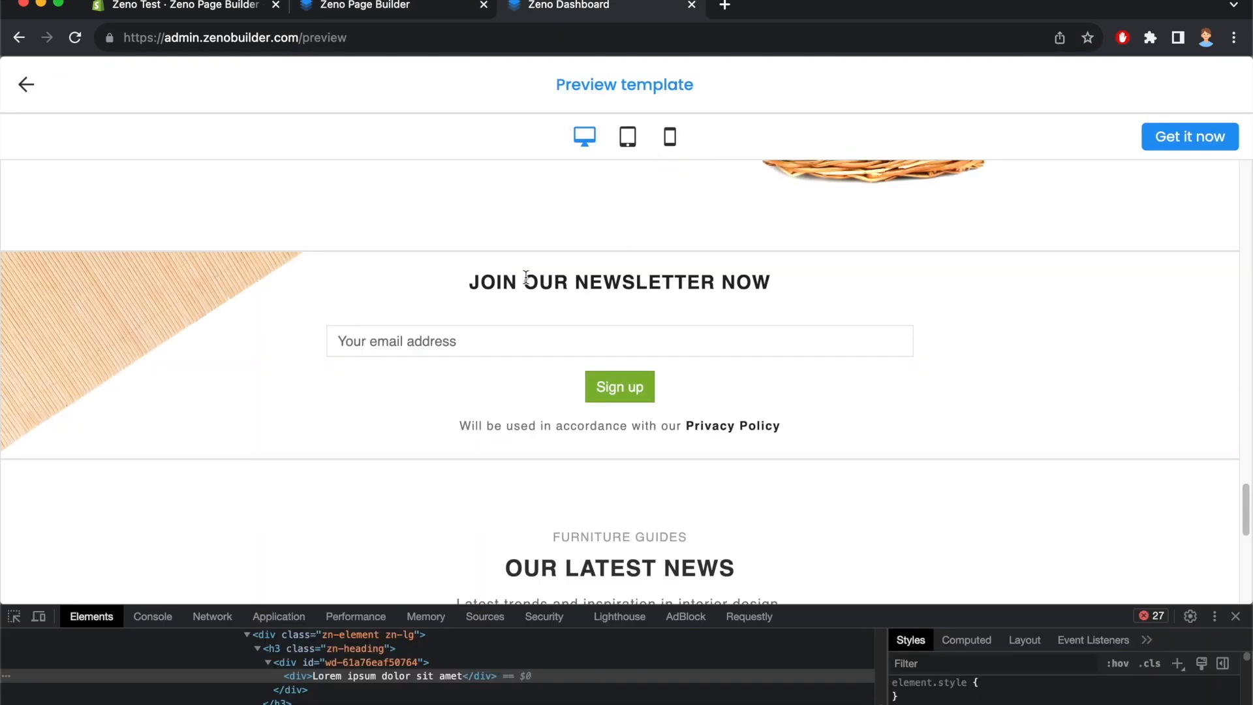
pyautogui.tripleClick(526, 277)
pyautogui.press('super+c')
pyautogui.click(391, 8)
pyautogui.tripleClick(685, 310)
pyautogui.press('super+v')
# Inspect the newsletter heading in the template preview and set the new heading's font size to 22 px
pyautogui.click(598, 8)
pyautogui.click(13, 616)
pyautogui.click(507, 282)
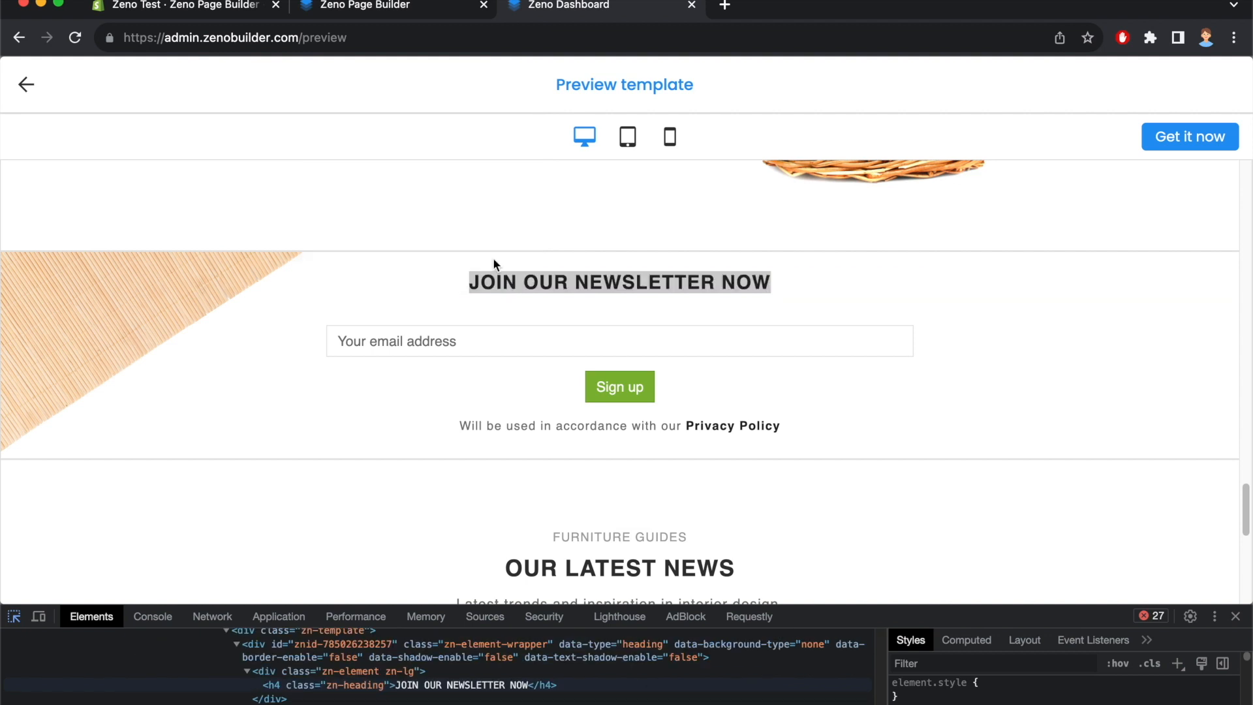
pyautogui.click(425, 6)
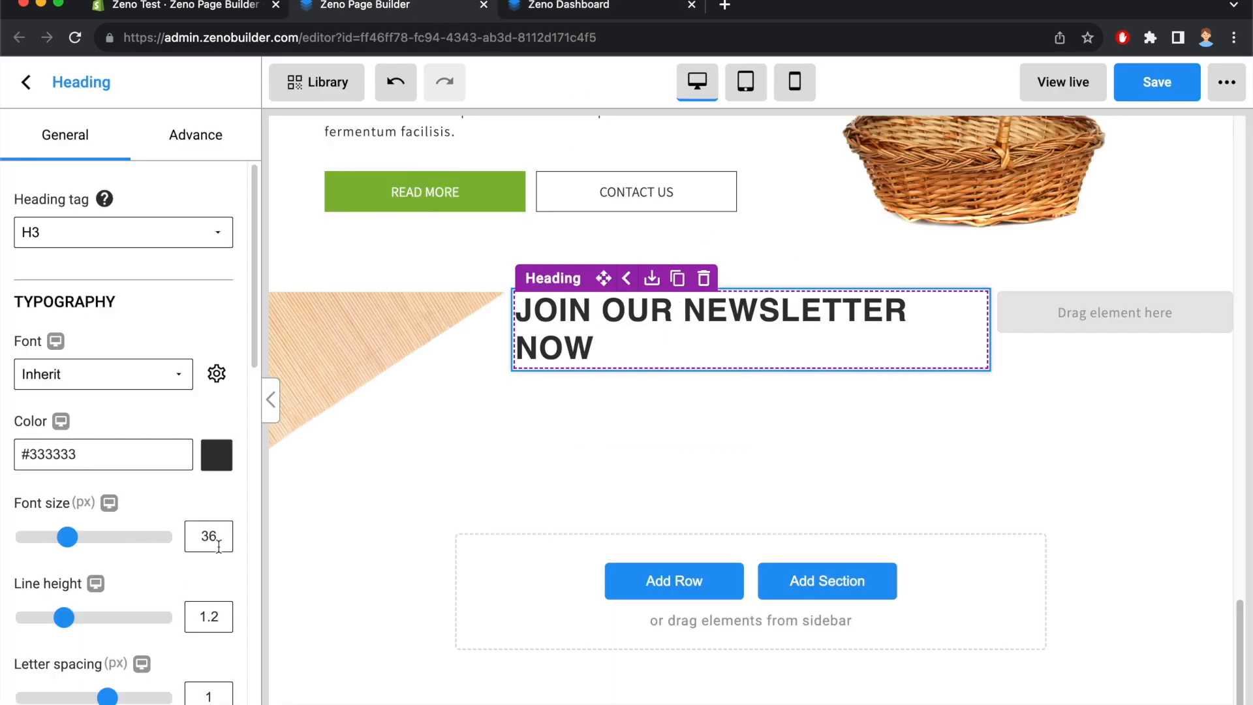
pyautogui.doubleClick(218, 538)
pyautogui.write('22')
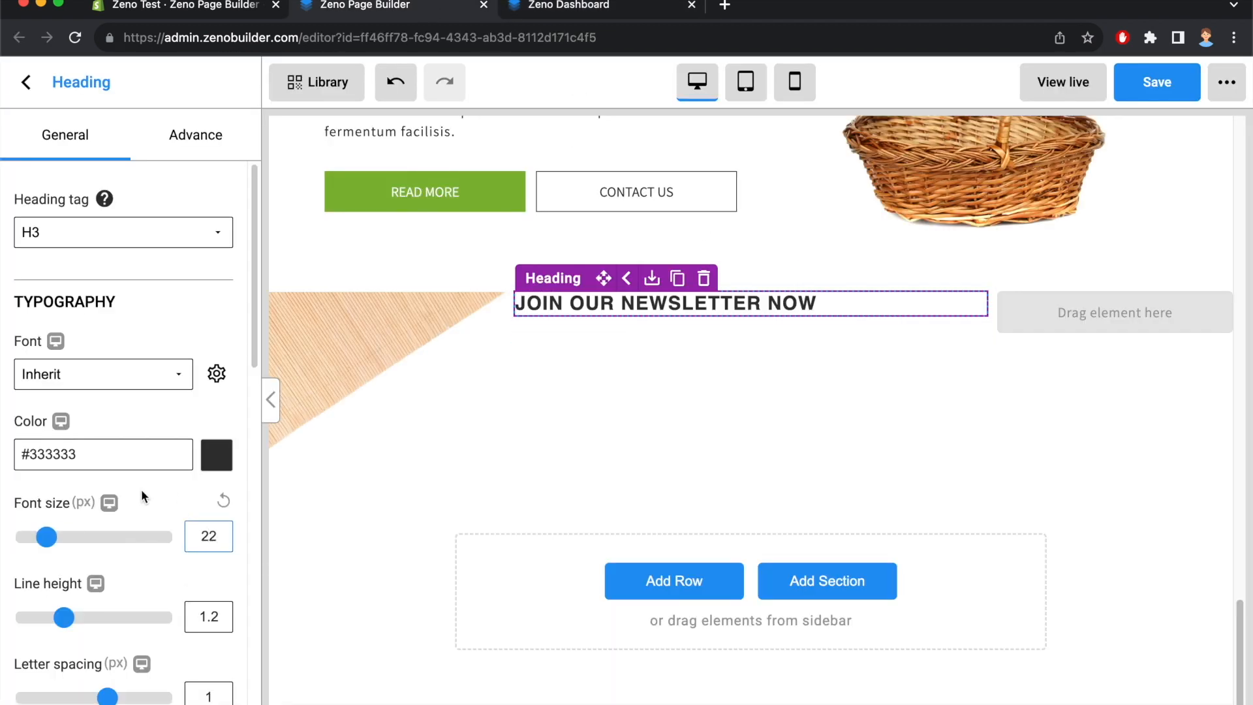
# Center the newsletter heading and increase its top margin
pyautogui.scroll(-7, 143, 515)
pyautogui.click(123, 487)
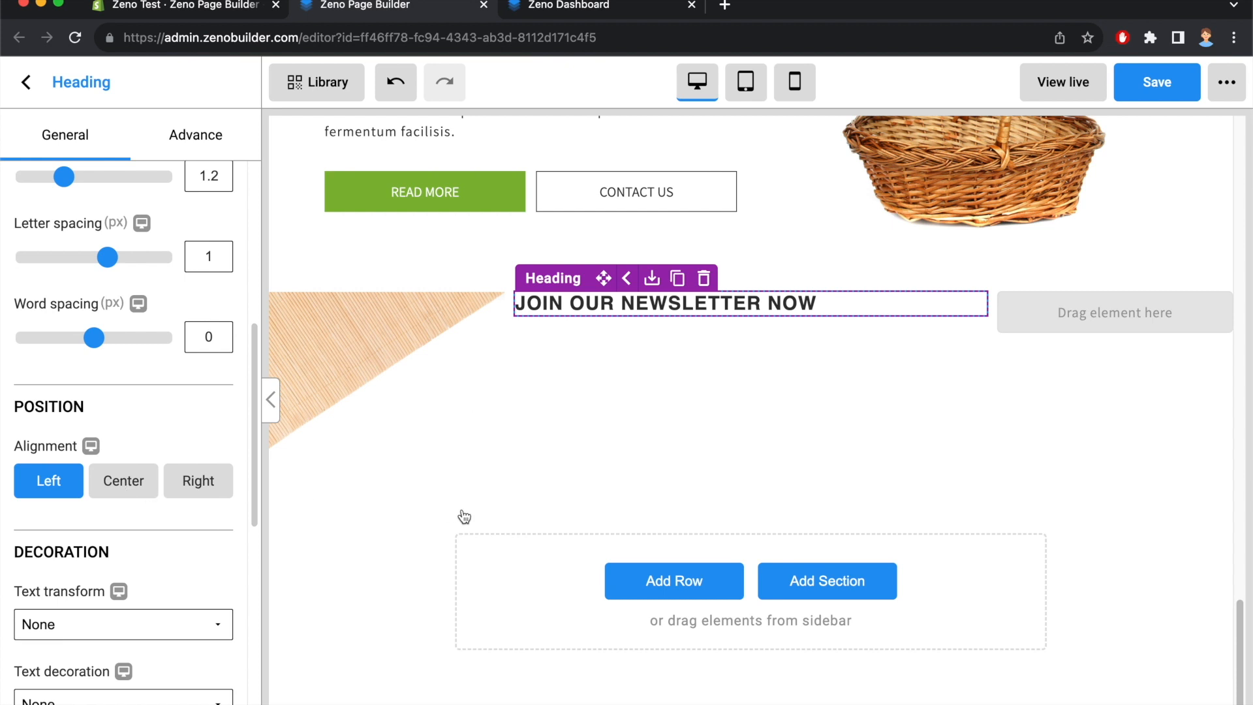
pyautogui.click(506, 642)
pyautogui.click(609, 304)
pyautogui.scroll(-10, 135, 436)
pyautogui.click(124, 608)
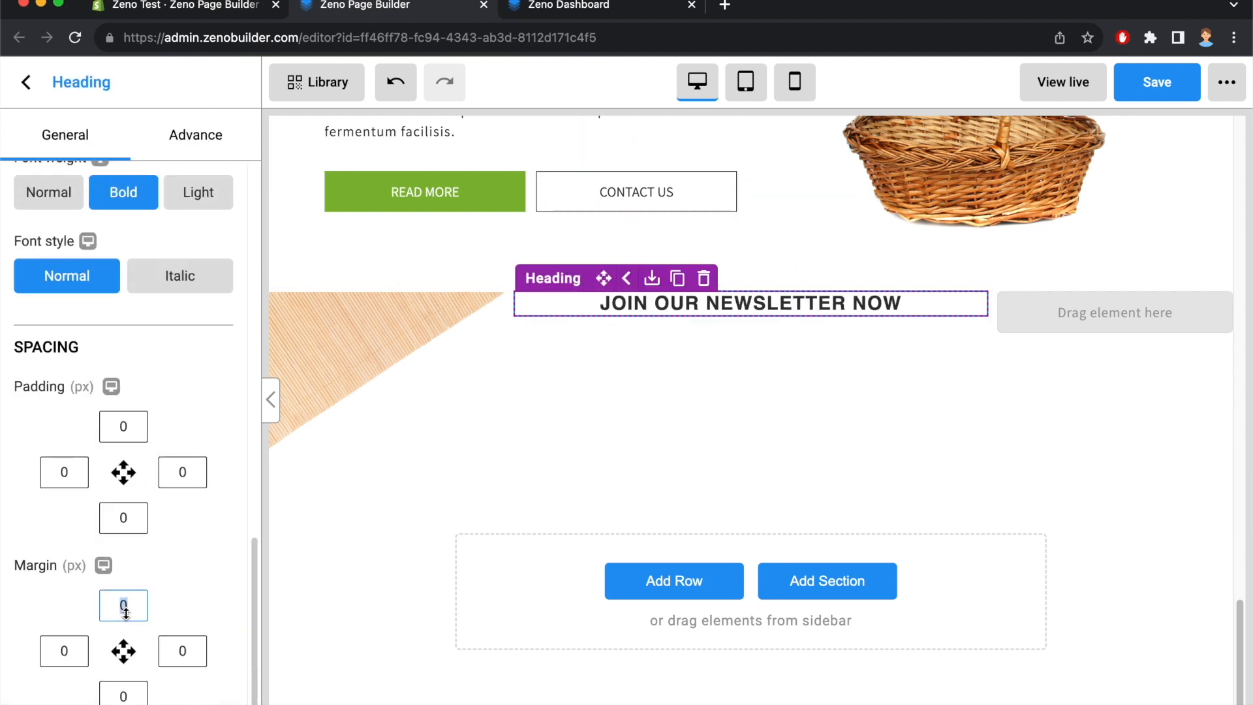
pyautogui.click(421, 527)
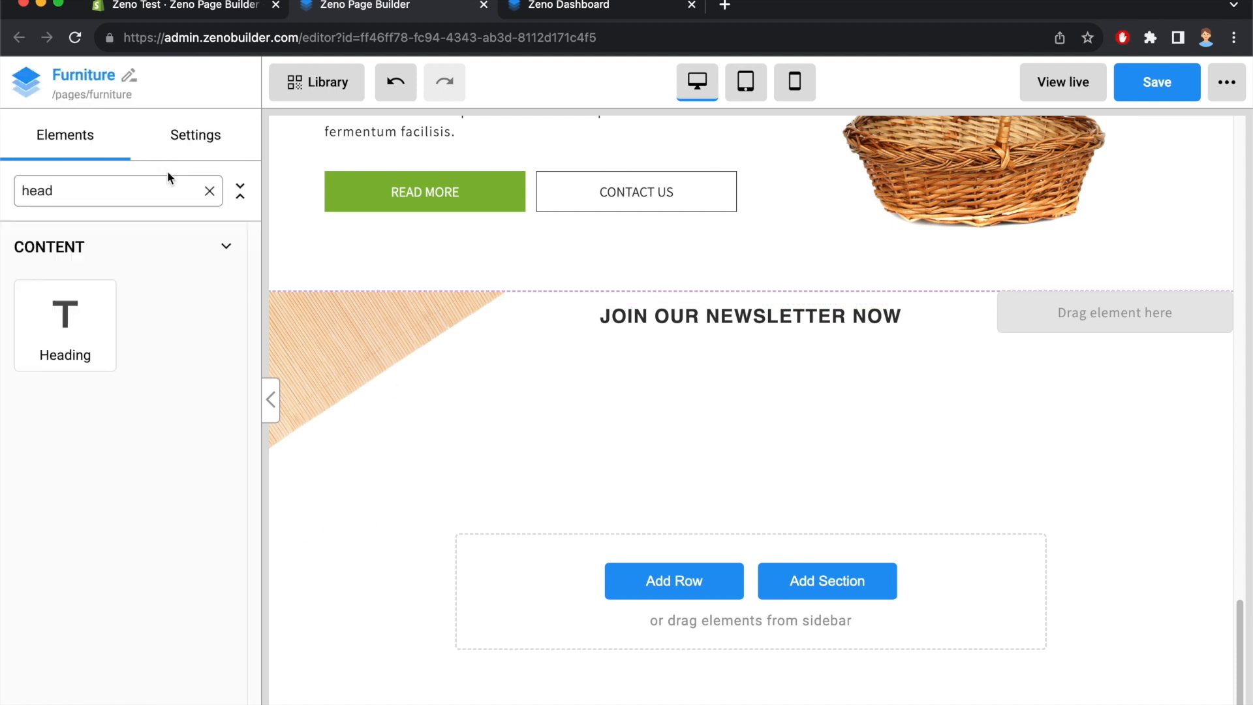
# Place a Newsletter element below the heading in the row's middle column
pyautogui.doubleClick(55, 188)
pyautogui.write('news')
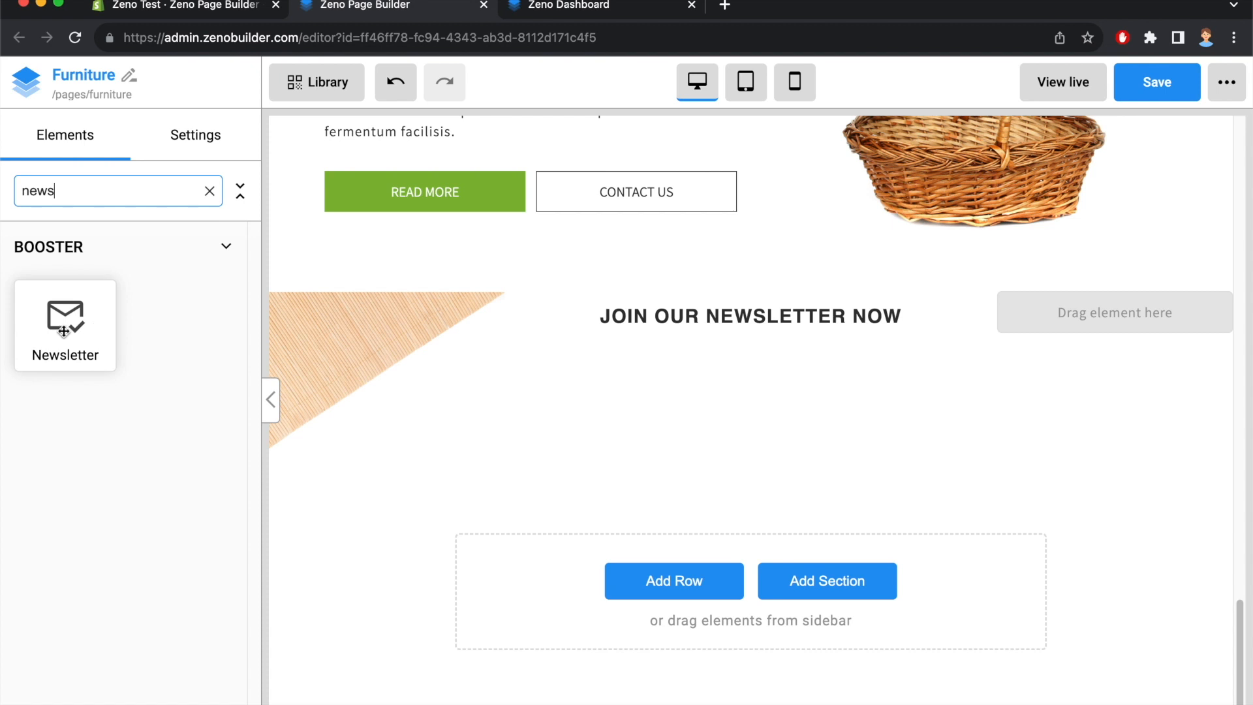
pyautogui.moveTo(66, 330); pyautogui.dragTo(657, 339)
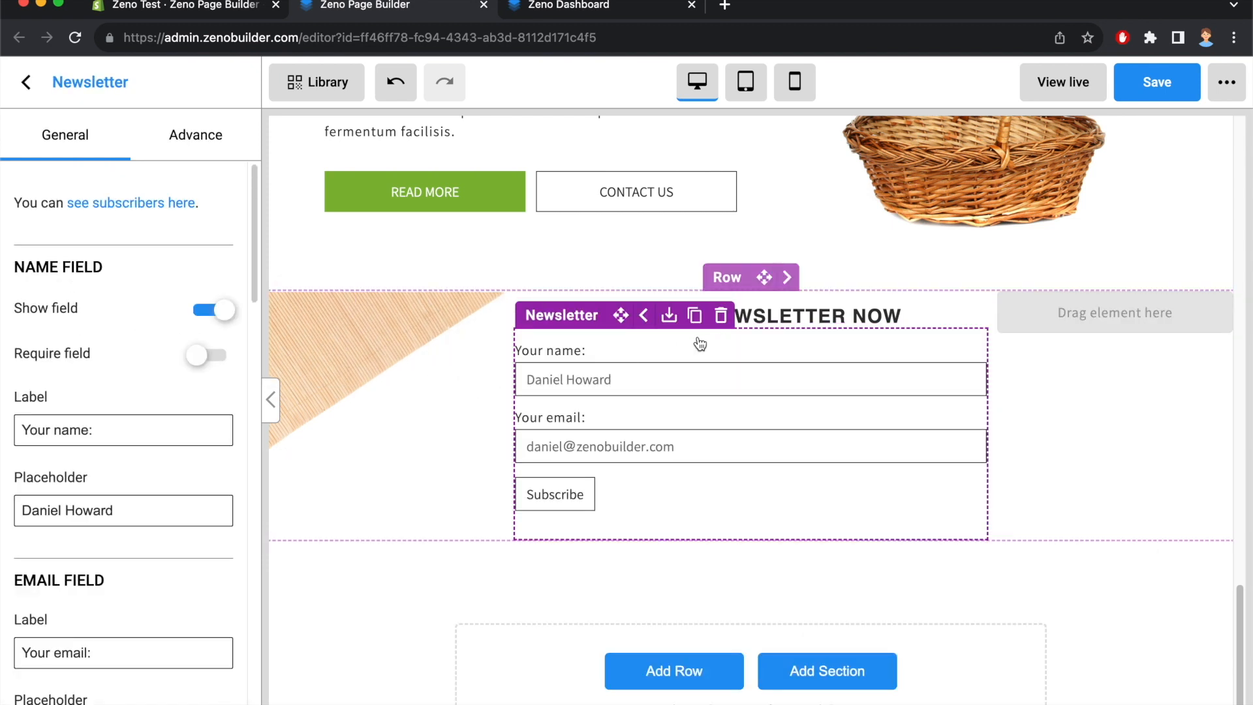
# Hide the newsletter form's name field and compare the form with the template preview
pyautogui.click(575, 10)
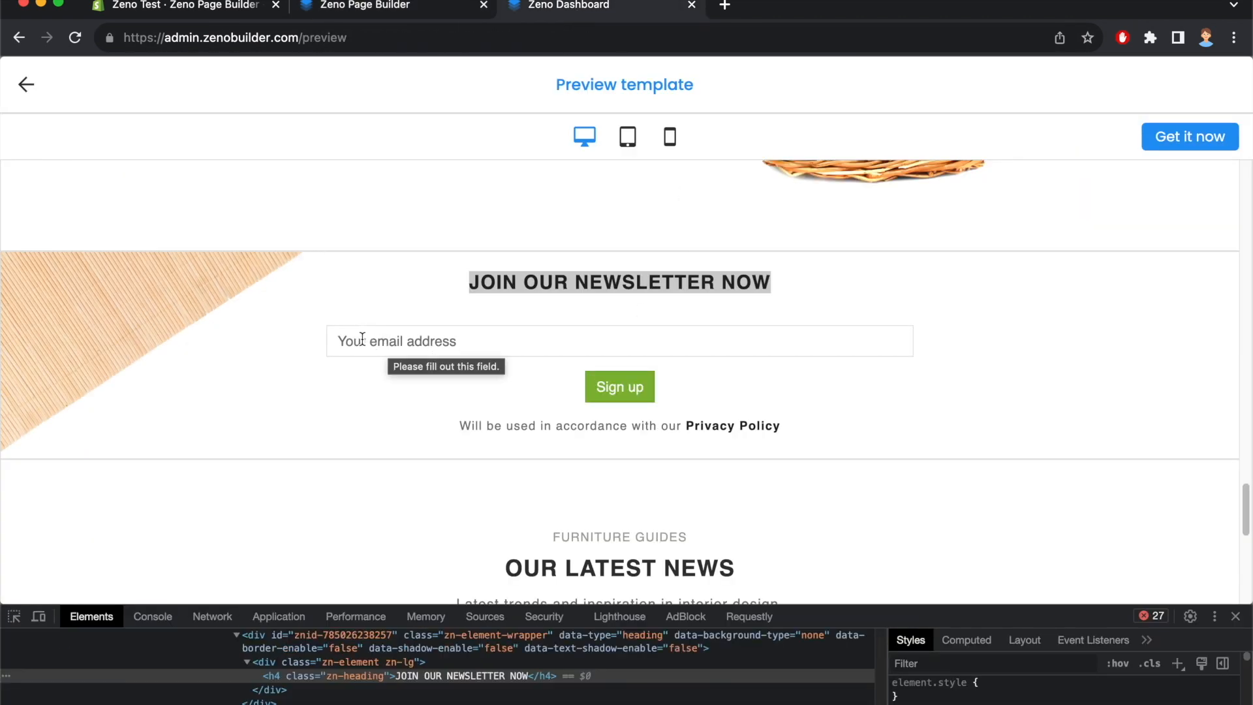
pyautogui.hotkey('ctrl', 'shift', 'Tab')
pyautogui.click(652, 386)
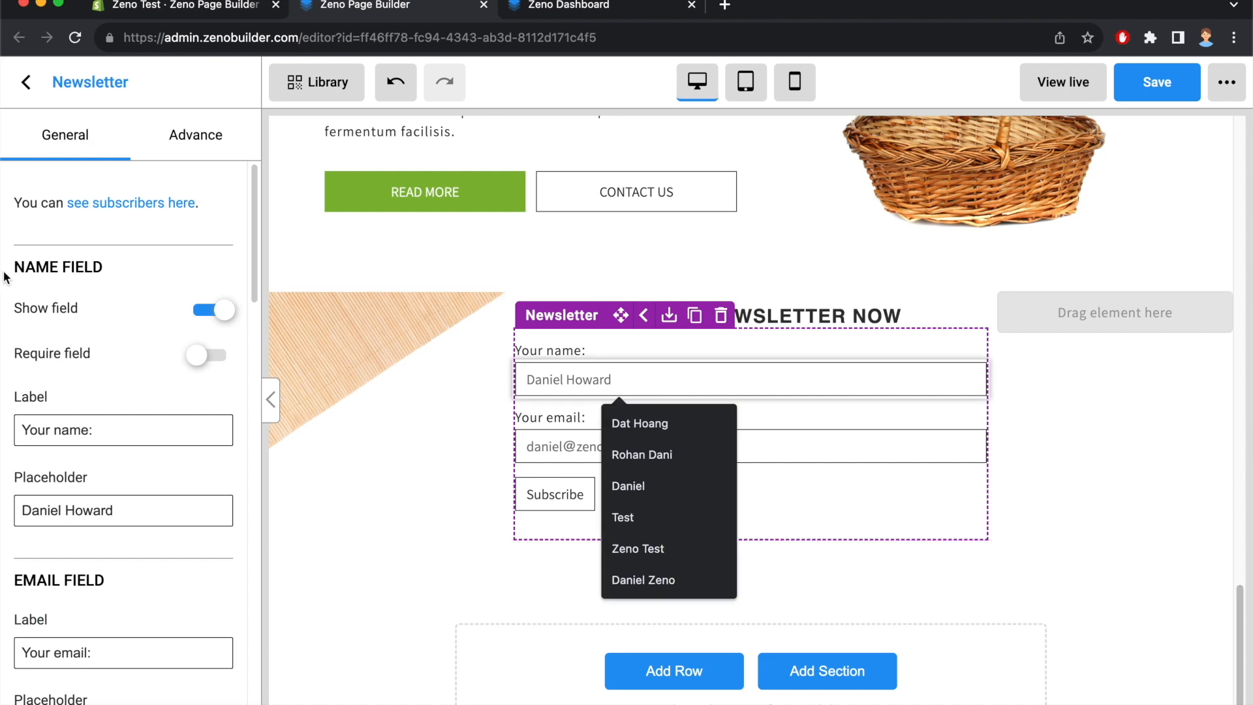
pyautogui.click(216, 310)
pyautogui.click(585, 8)
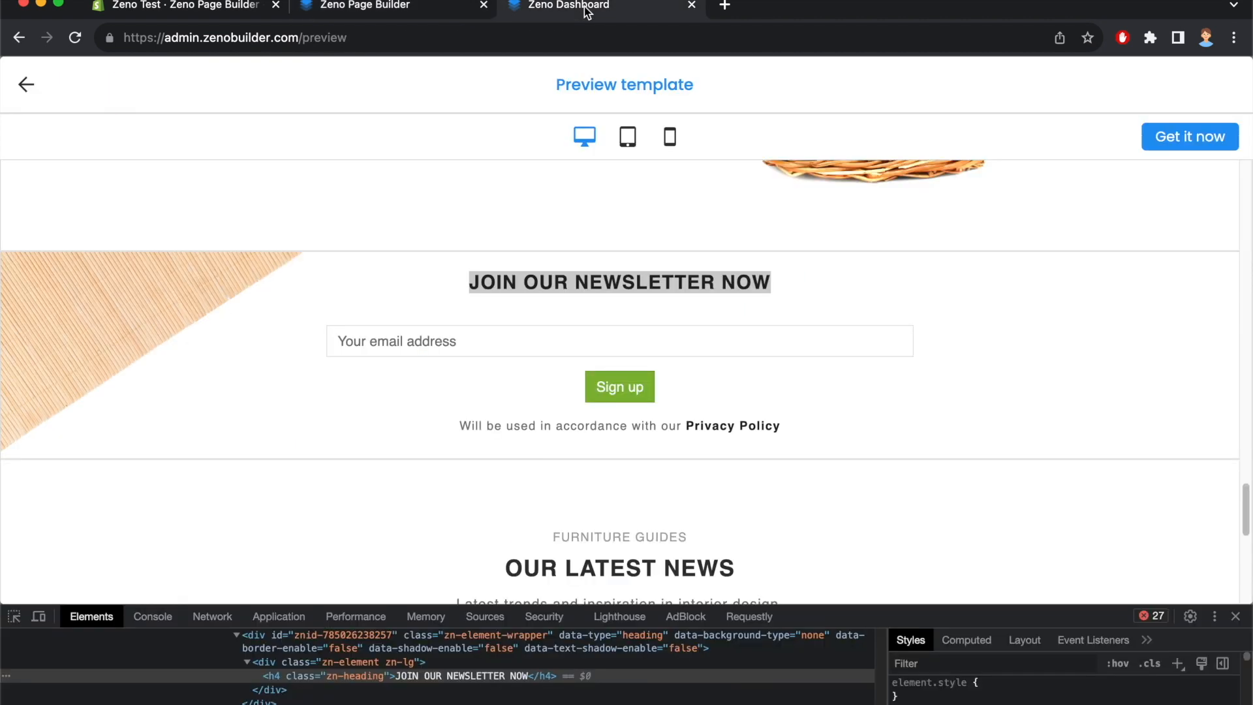
pyautogui.click(405, 7)
pyautogui.scroll(-5, 123, 378)
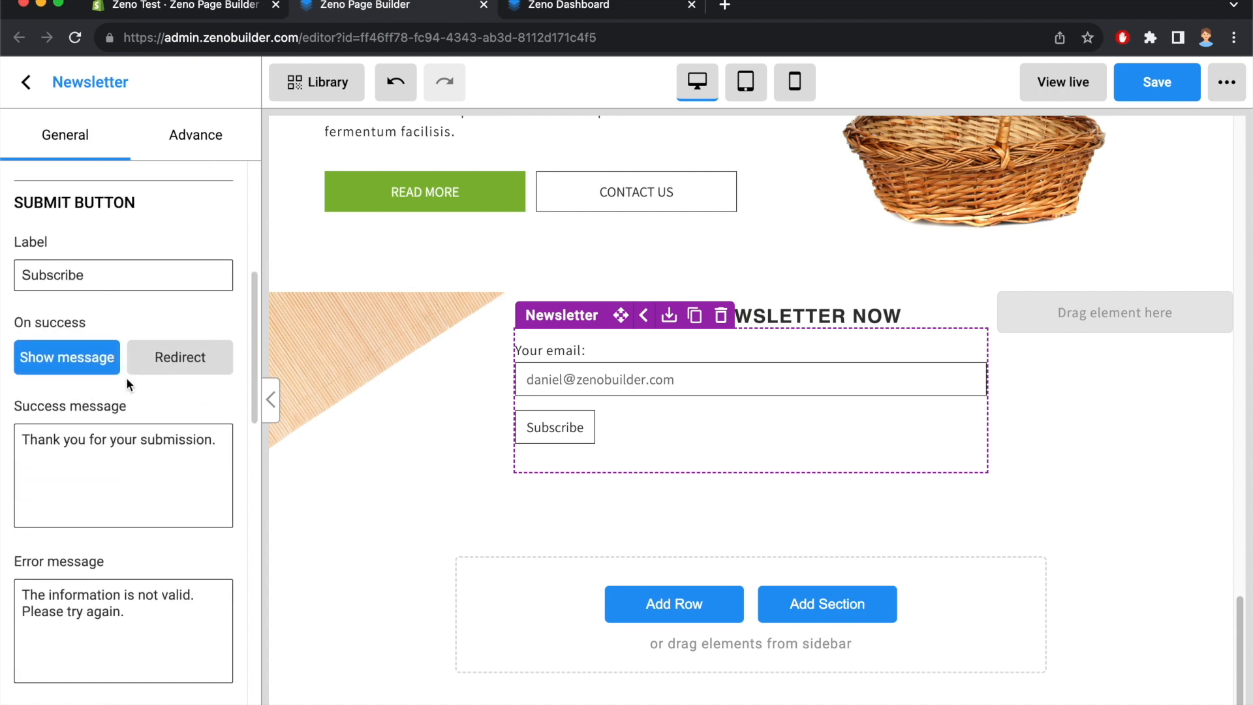
# Check the email input in the template preview and clear the form's email field label
pyautogui.click(563, 7)
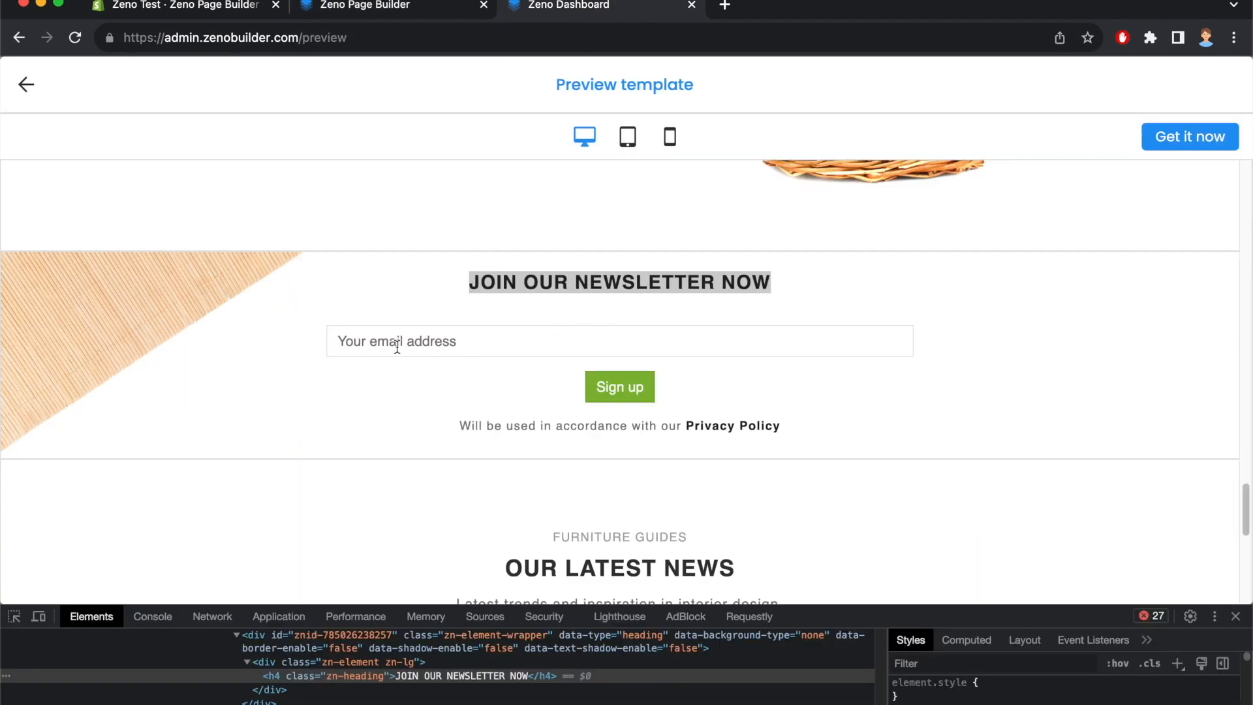
pyautogui.click(455, 5)
pyautogui.scroll(1, 653, 293)
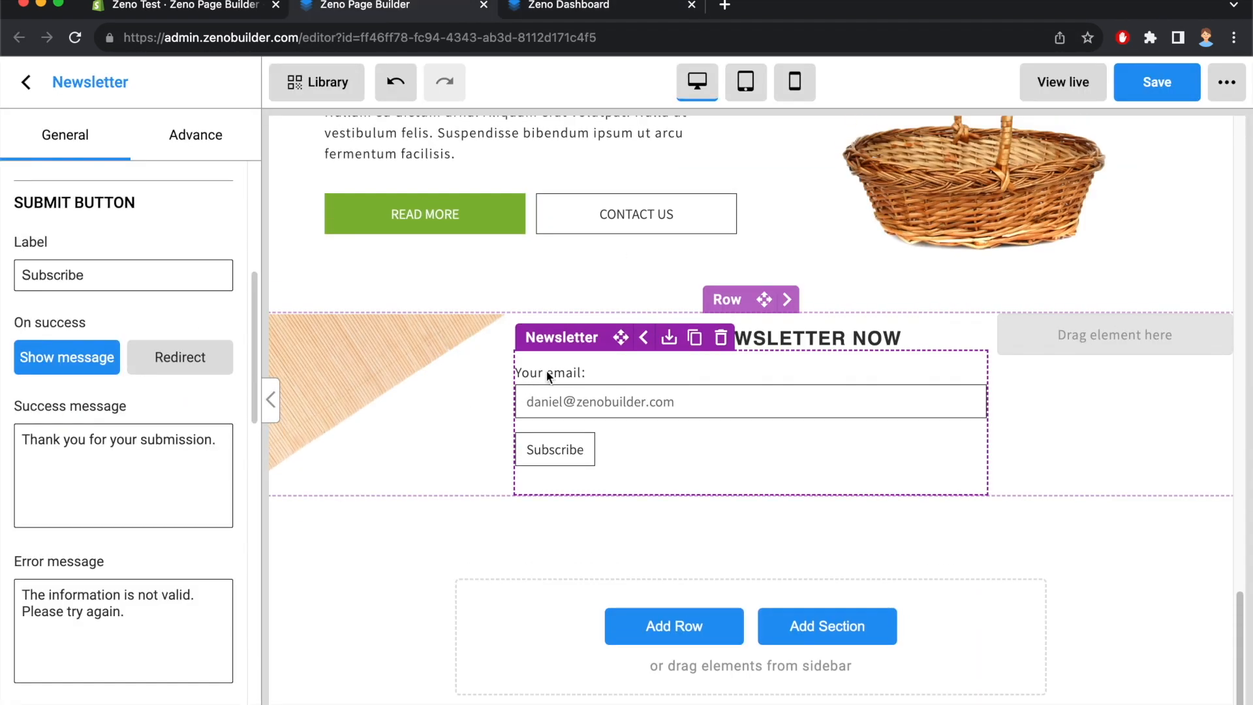
pyautogui.scroll(5, 91, 392)
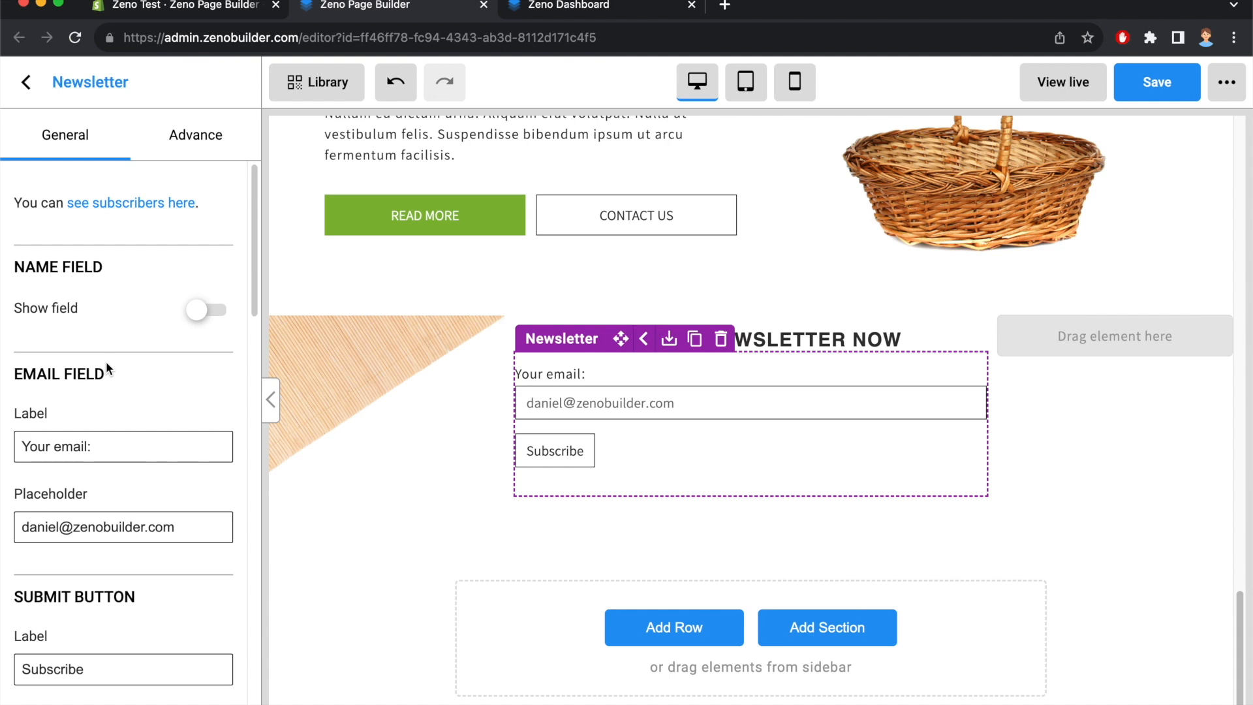
pyautogui.tripleClick(89, 441)
pyautogui.press('BackSpace')
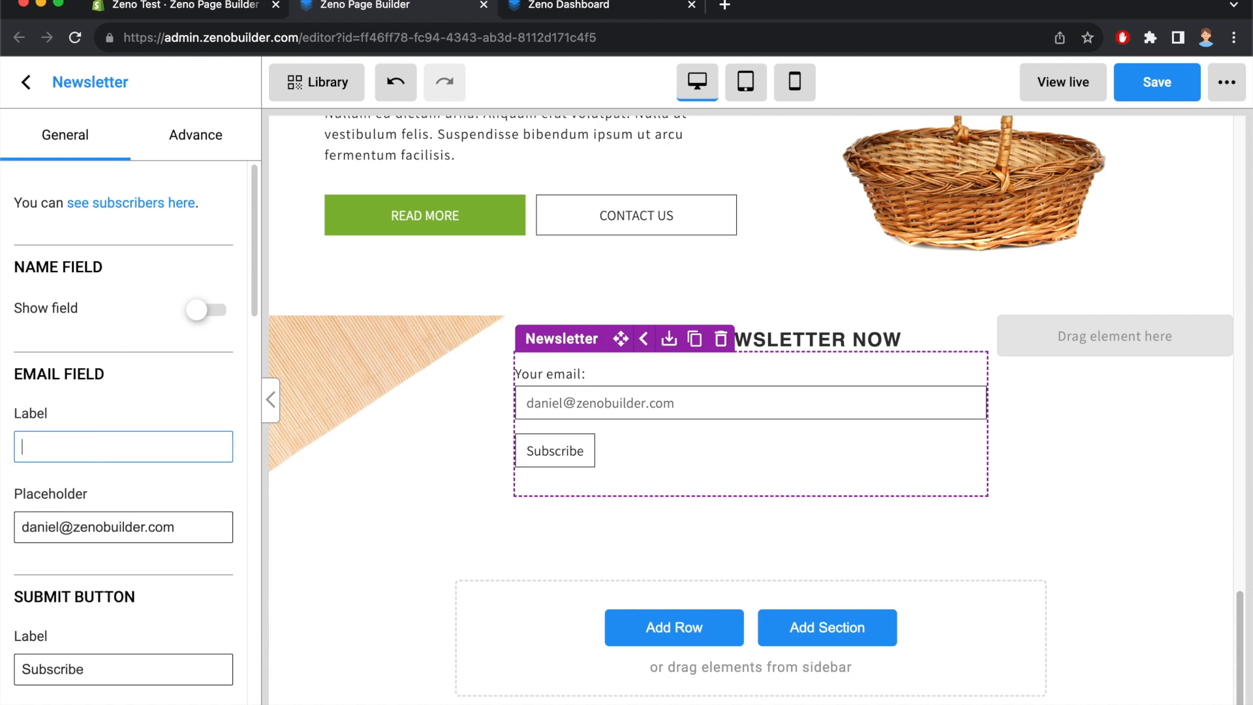
# Set the email field's placeholder to "Your email here" after checking the template preview
pyautogui.click(630, 11)
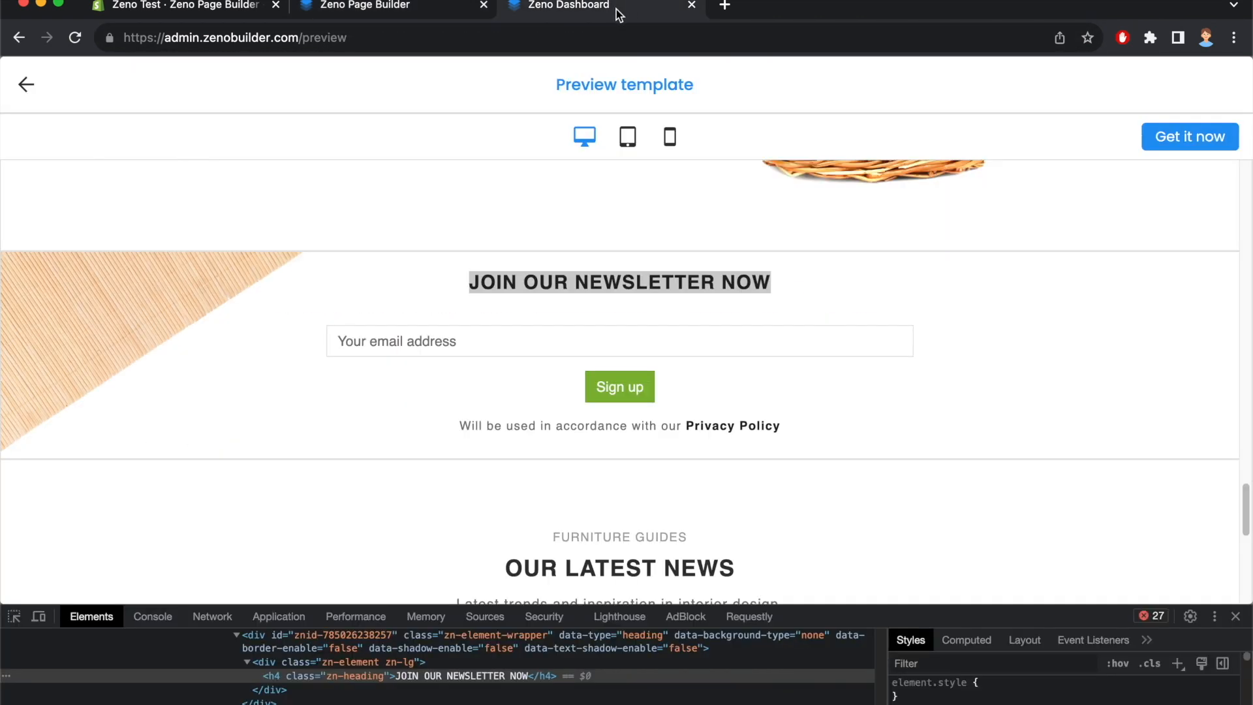
pyautogui.click(401, 6)
pyautogui.tripleClick(125, 526)
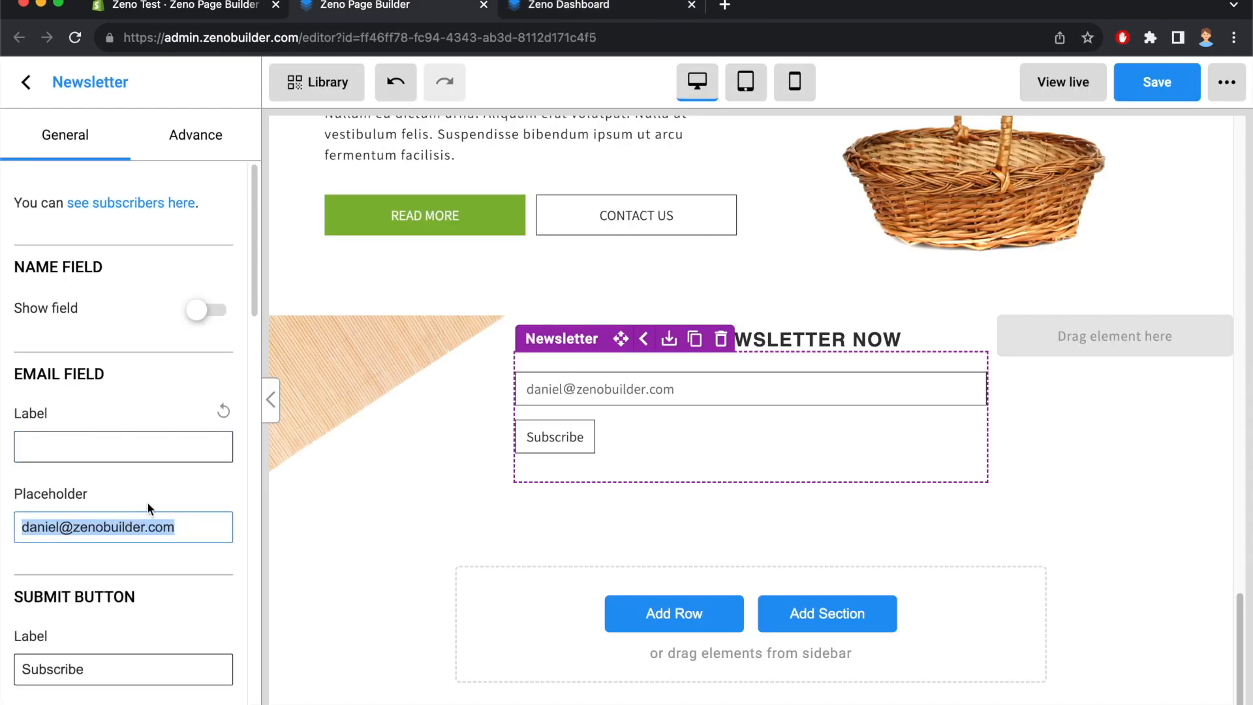
pyautogui.write('Your email here')
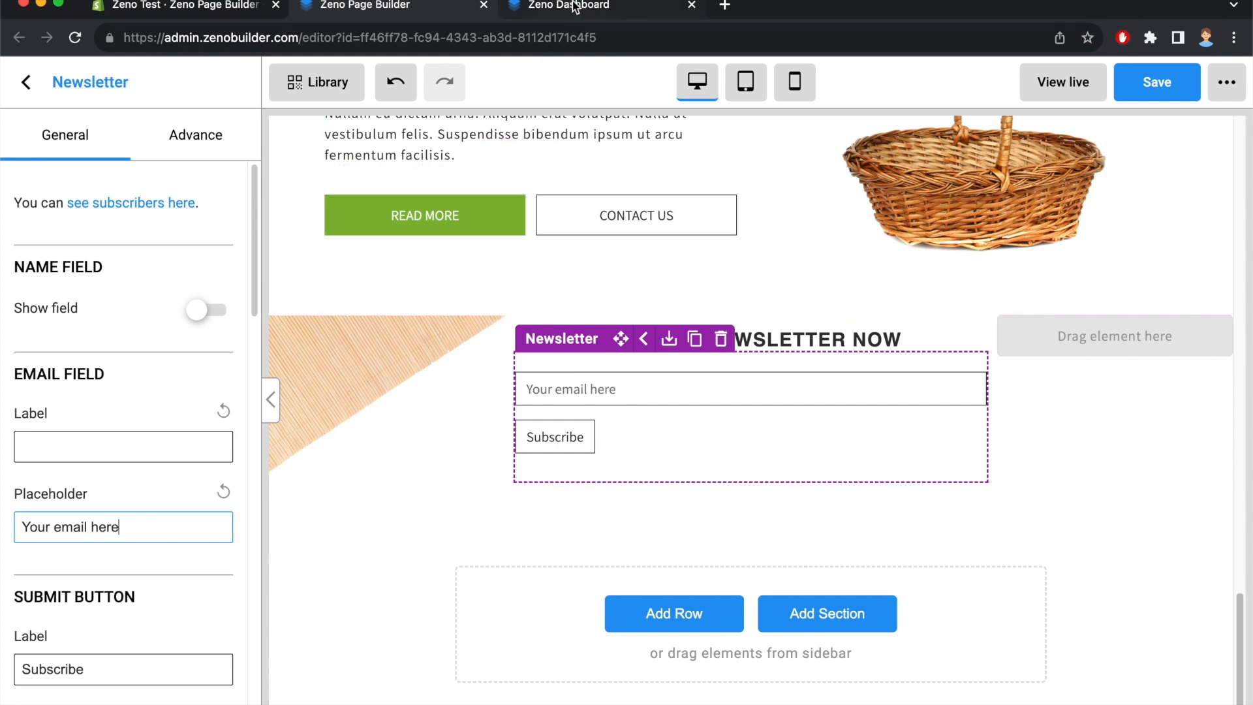
# Change the newsletter form's submit button label to "Sign up"
pyautogui.click(534, 9)
pyautogui.click(337, 7)
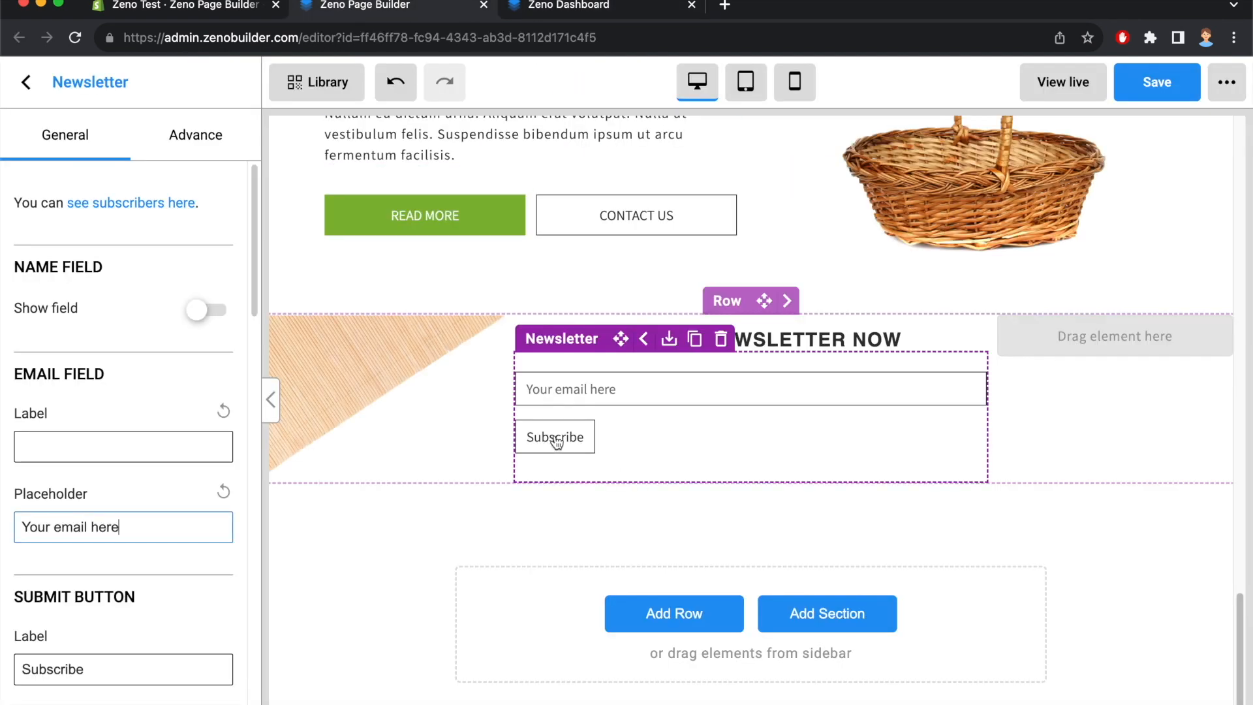
pyautogui.scroll(-4, 124, 461)
pyautogui.doubleClick(73, 523)
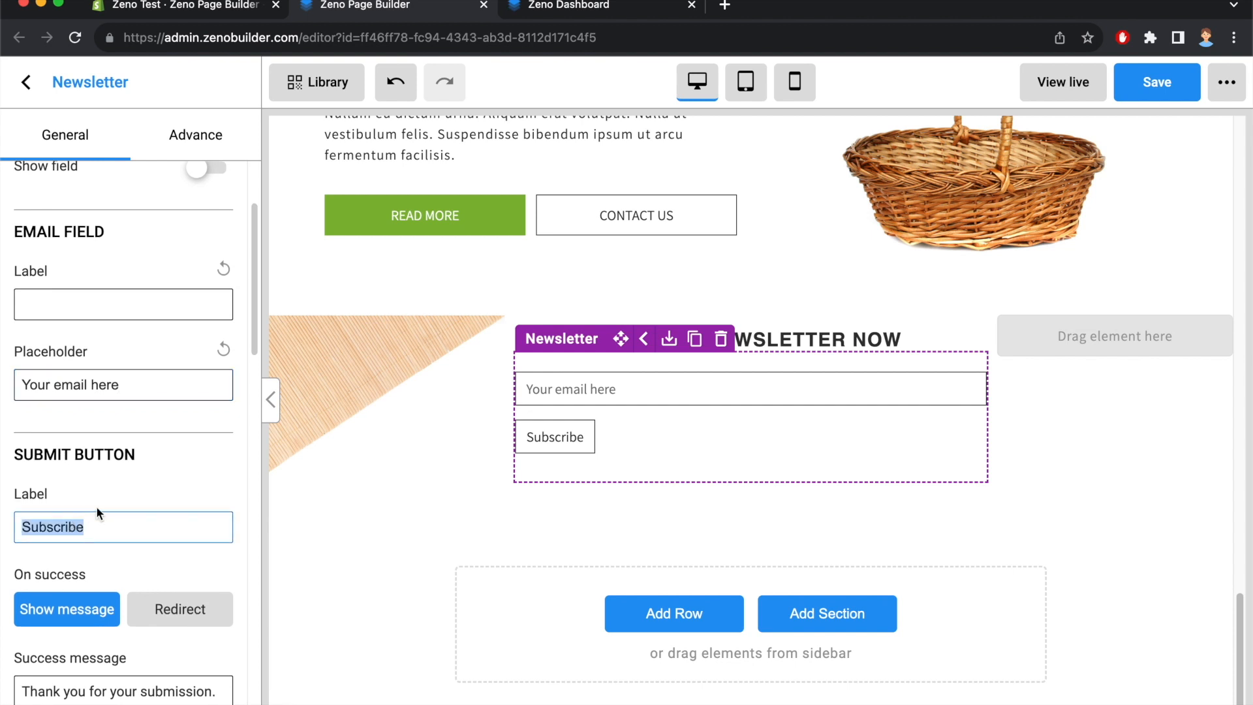
pyautogui.write('Sig')
pyautogui.press('BackSpace')
pyautogui.write('gn up')
# Set the newsletter form's button color to the green swatch #83B735
pyautogui.scroll(-15, 83, 570)
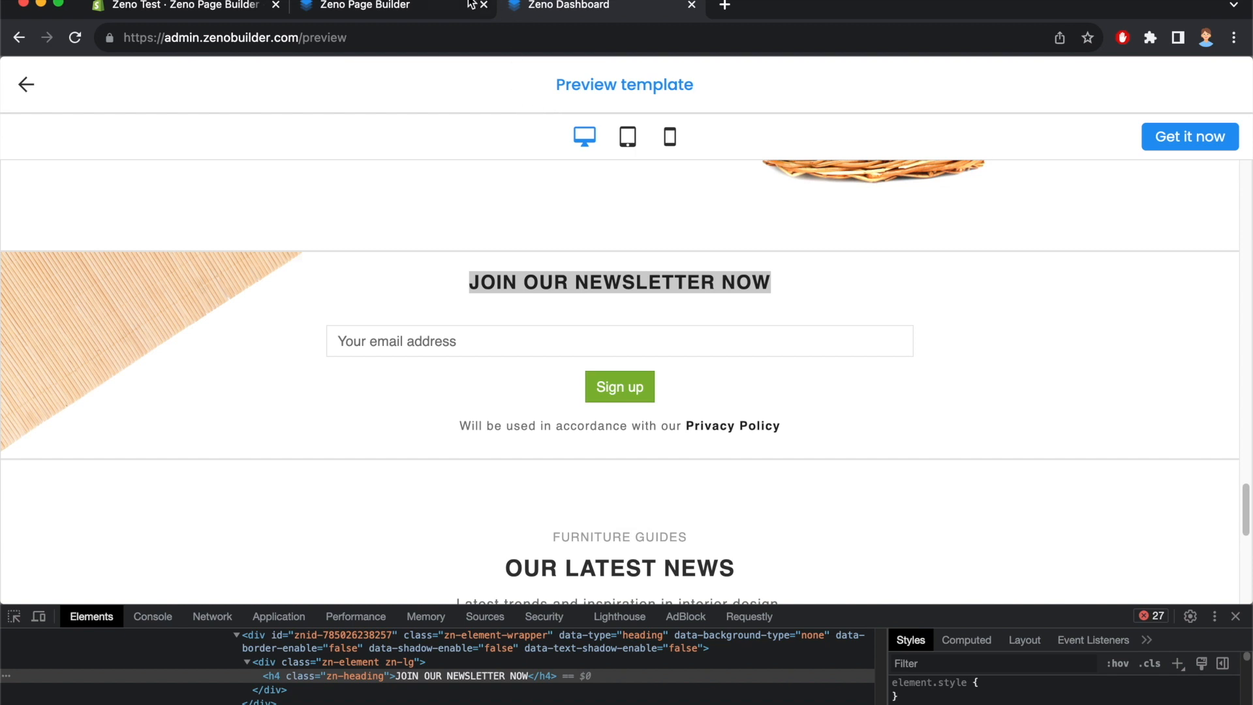
pyautogui.click(480, 5)
pyautogui.scroll(3, 176, 450)
pyautogui.click(217, 456)
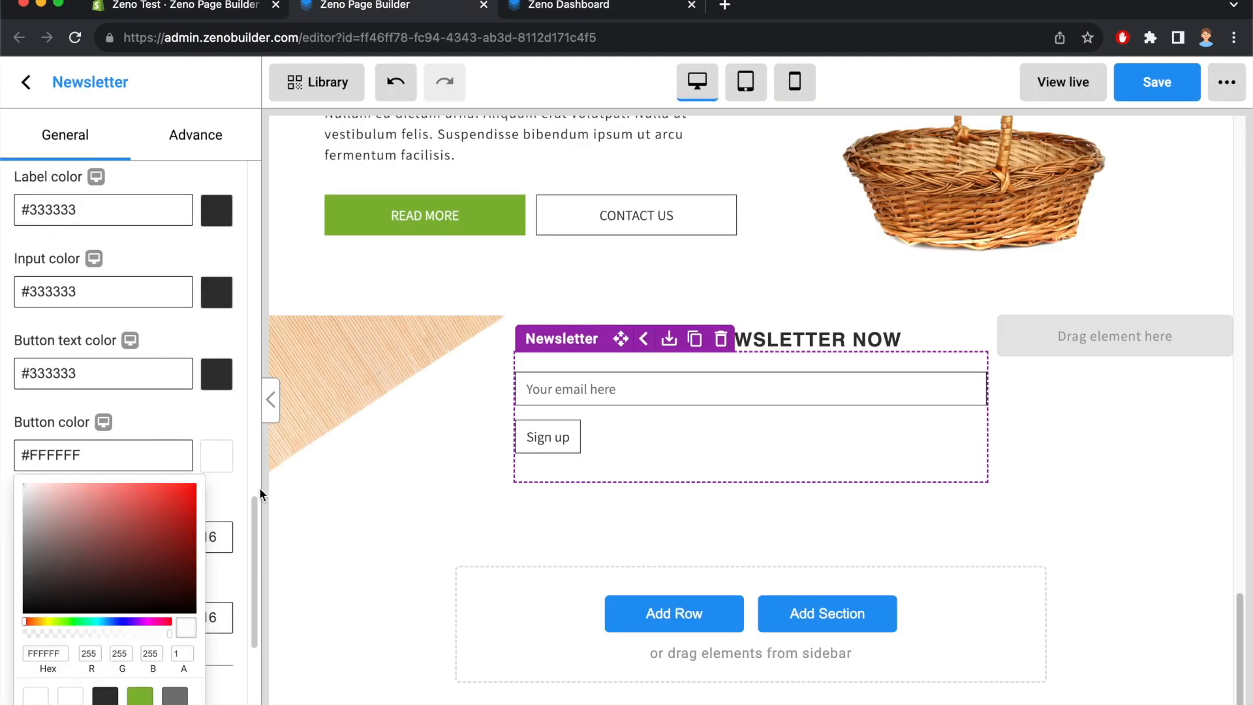
pyautogui.click(139, 695)
pyautogui.click(177, 416)
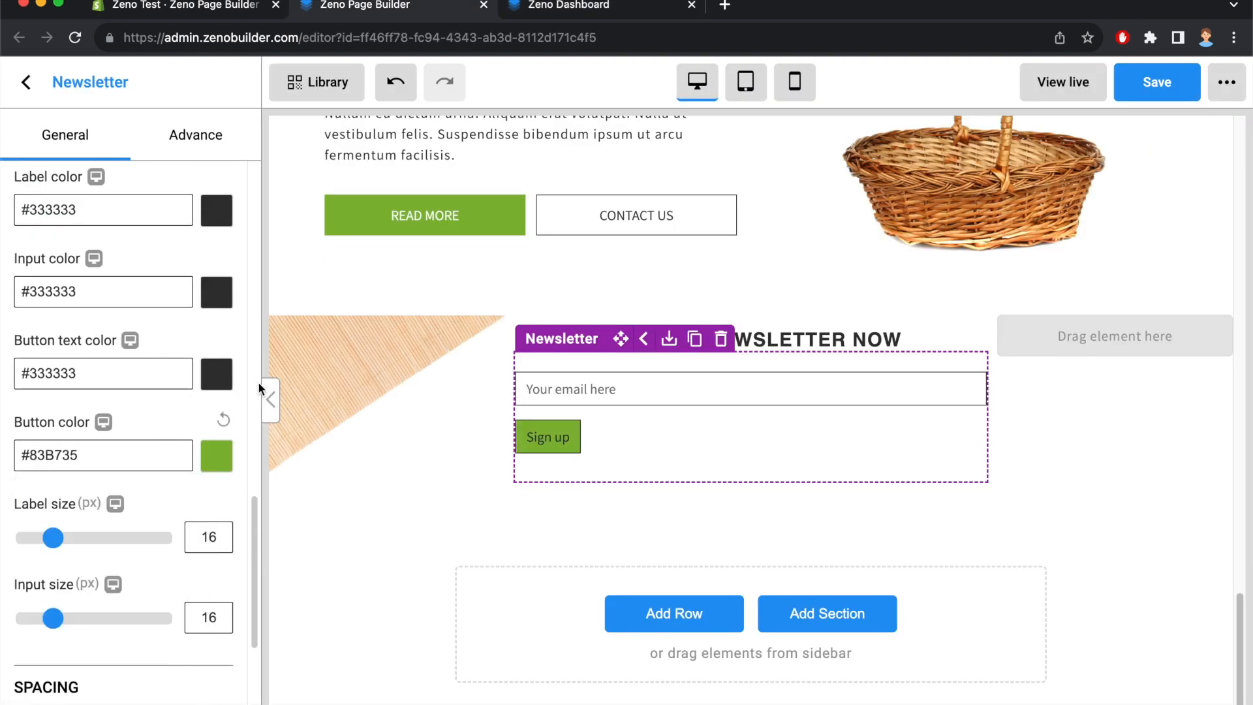
# Check the button in the template preview and set the form's button text color to #FFF
pyautogui.click(556, 5)
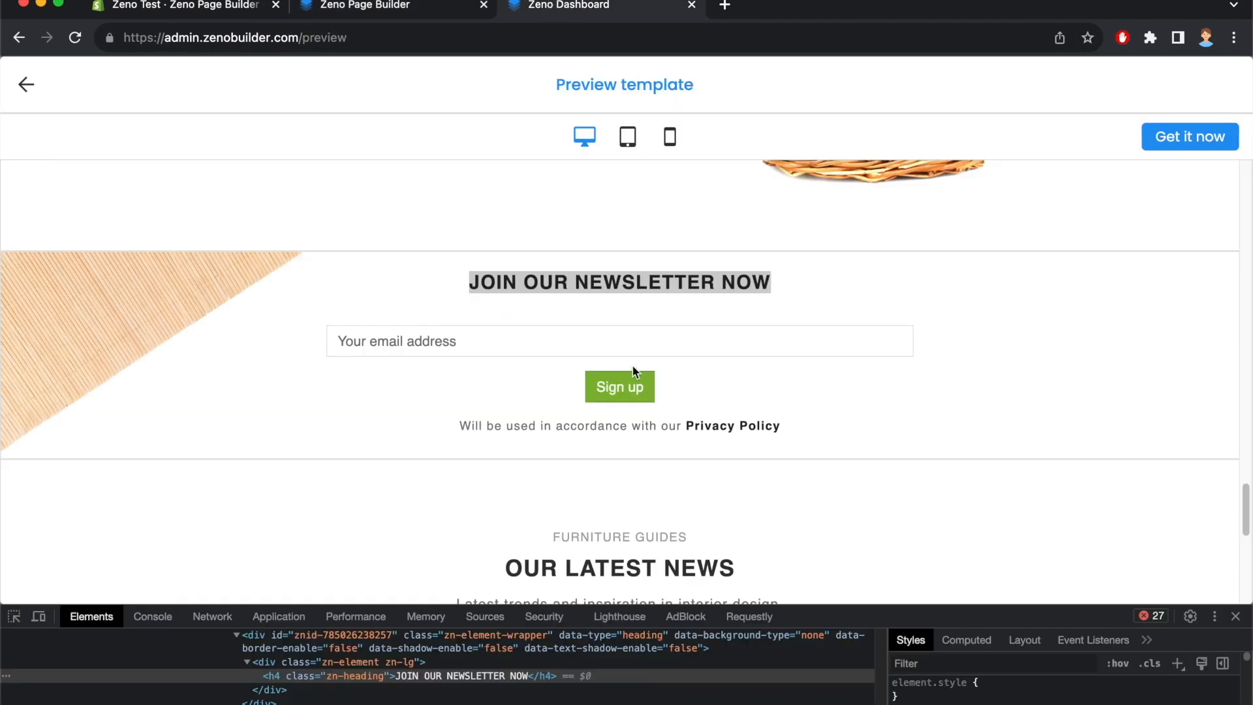
pyautogui.click(453, 10)
pyautogui.doubleClick(62, 373)
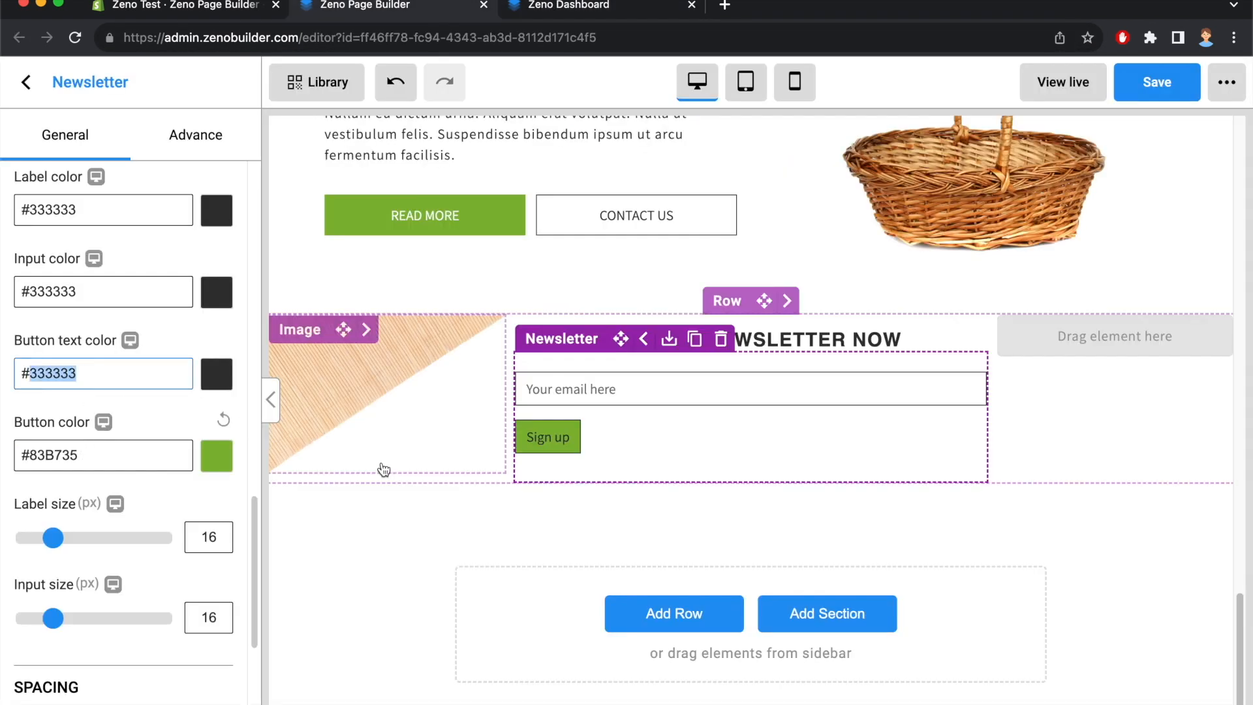
pyautogui.write('FFF')
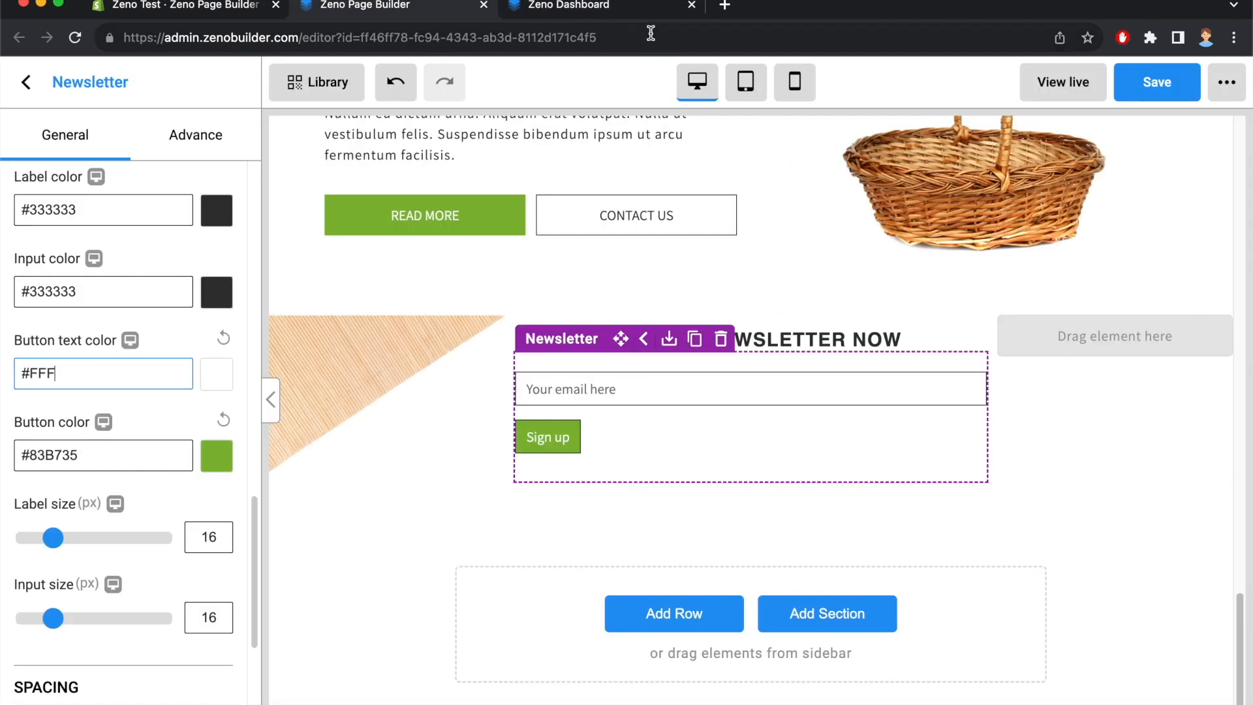
# Compare the newsletter form with the template preview and look through its typography, color, size and spacing settings
pyautogui.click(616, 12)
pyautogui.click(425, 6)
pyautogui.scroll(1, 171, 389)
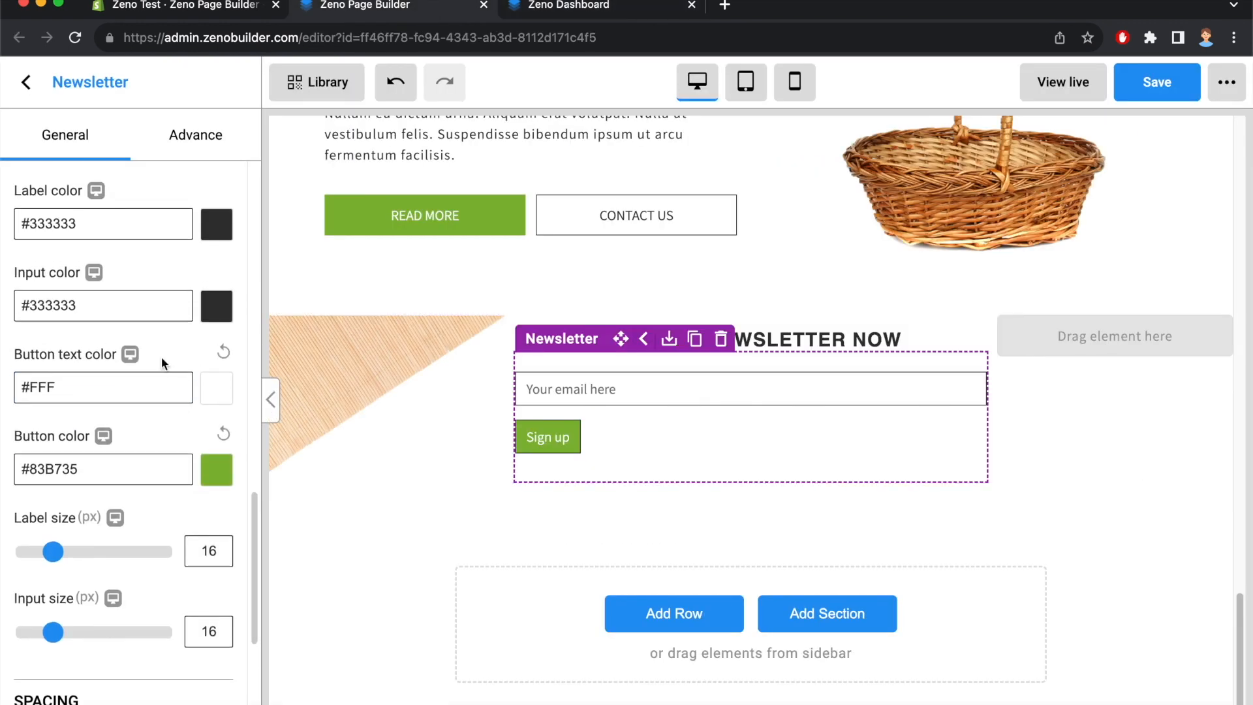
pyautogui.click(546, 7)
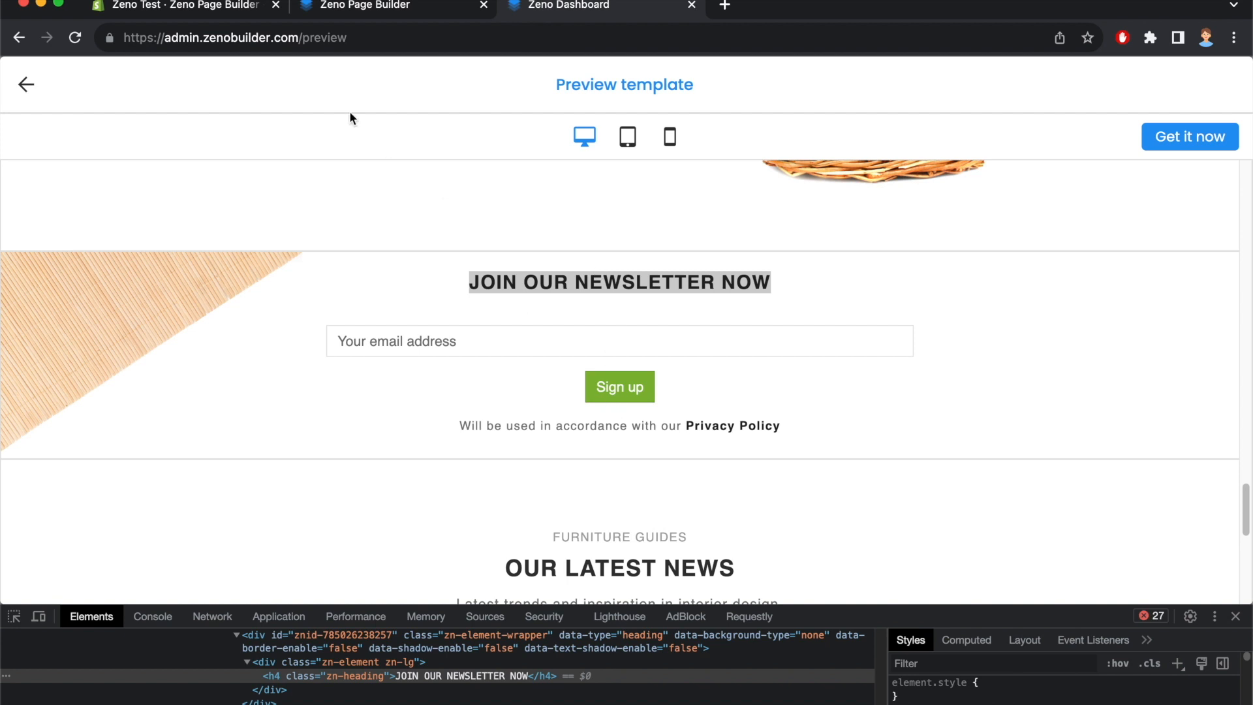
pyautogui.click(389, 9)
pyautogui.scroll(1, 130, 319)
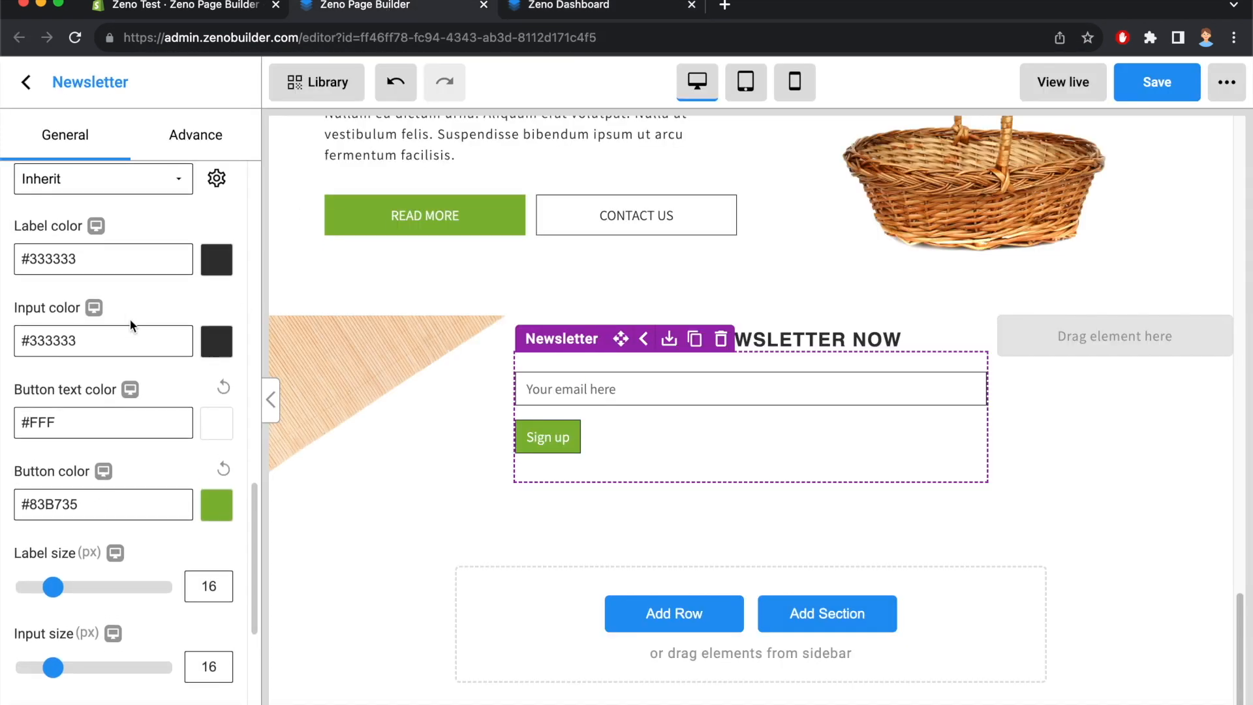
pyautogui.scroll(3, 144, 276)
pyautogui.scroll(-10, 96, 311)
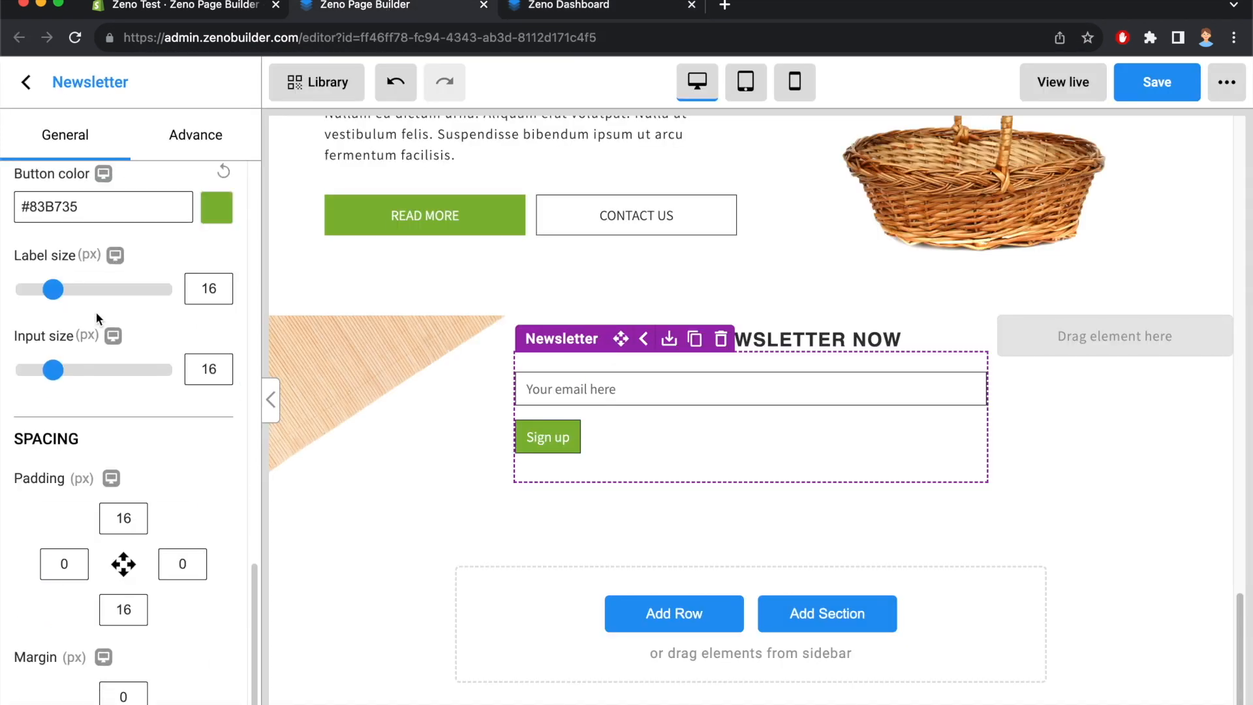
# Set the newsletter form's border color to the green swatch #83B735
pyautogui.scroll(20, 101, 311)
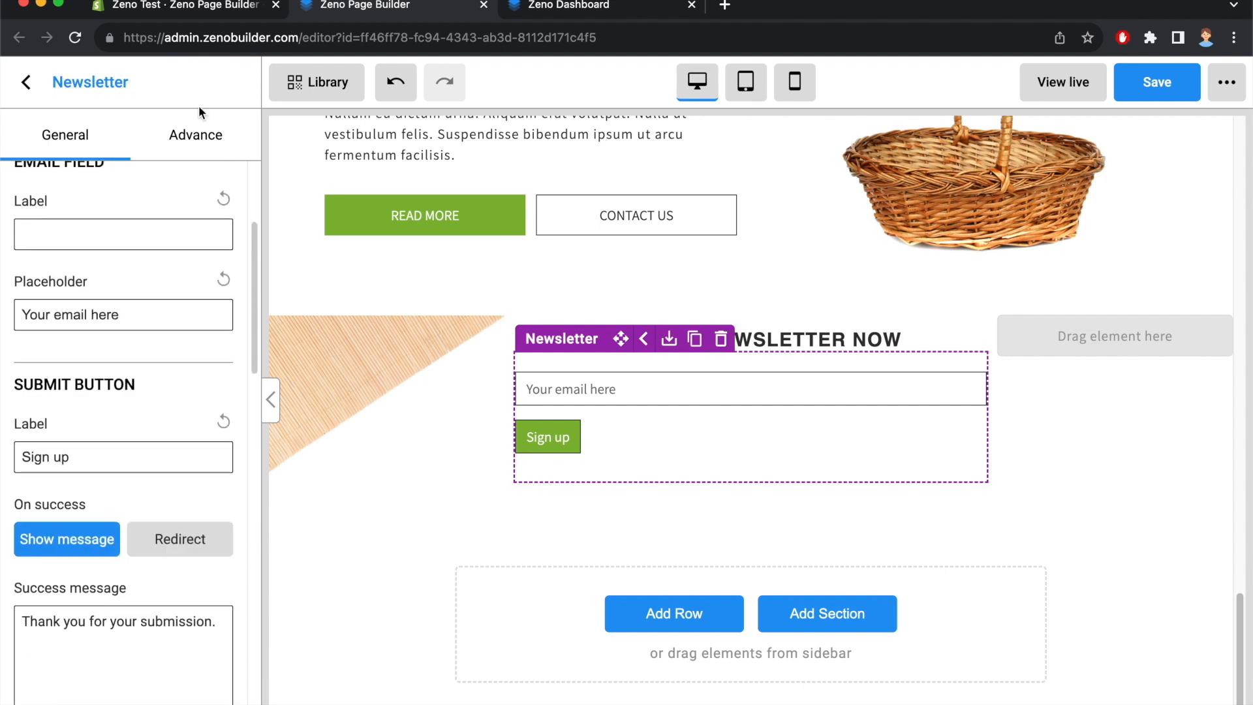
pyautogui.click(194, 133)
pyautogui.scroll(-3, 146, 346)
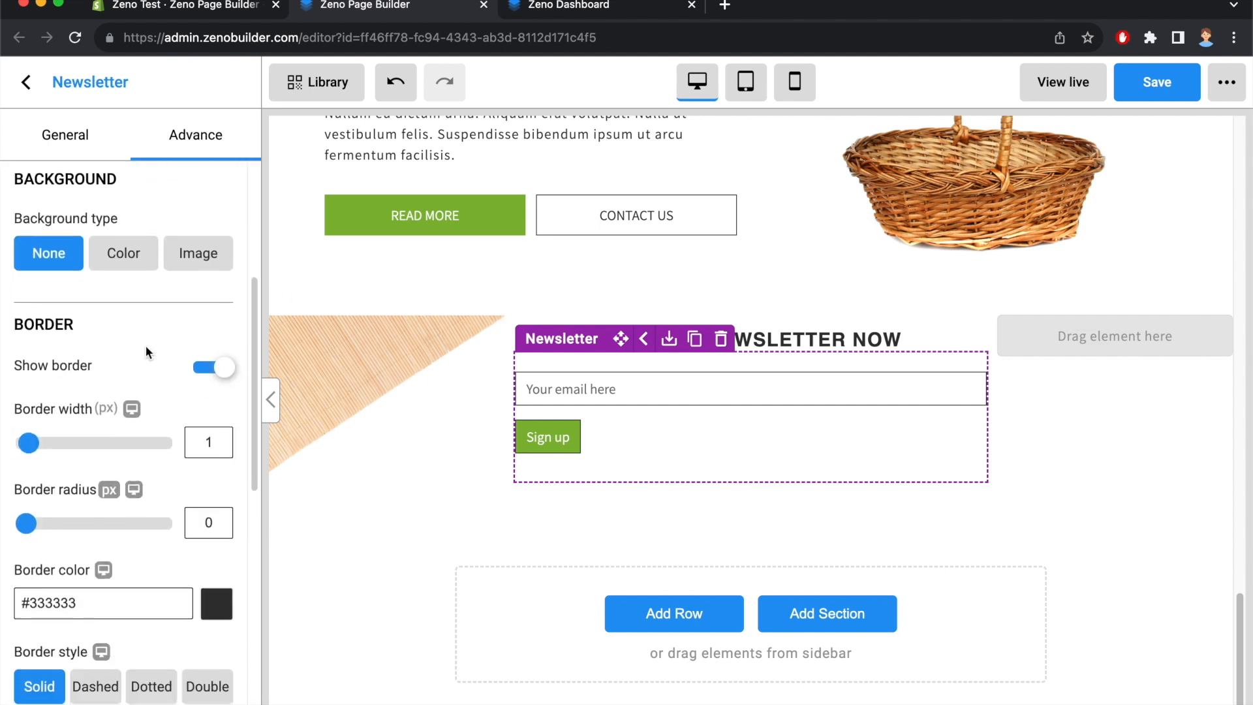
pyautogui.doubleClick(62, 575)
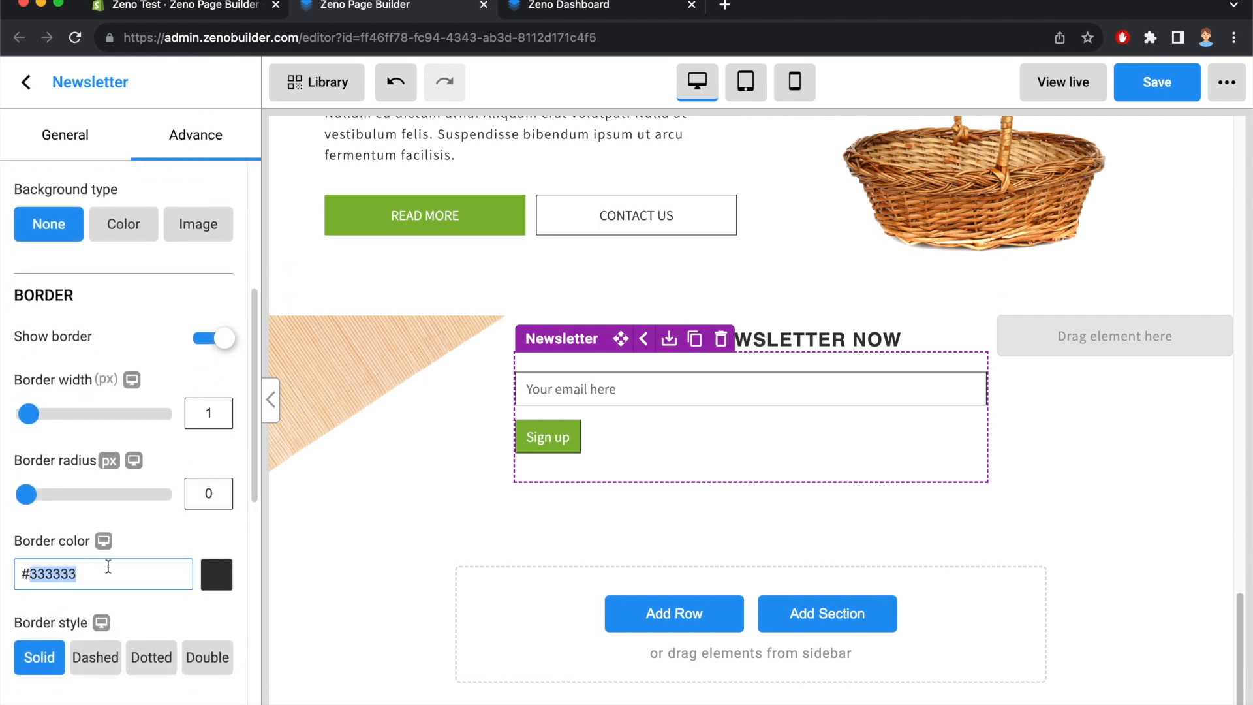
pyautogui.click(206, 575)
pyautogui.scroll(-6, 210, 643)
pyautogui.click(190, 597)
pyautogui.click(416, 562)
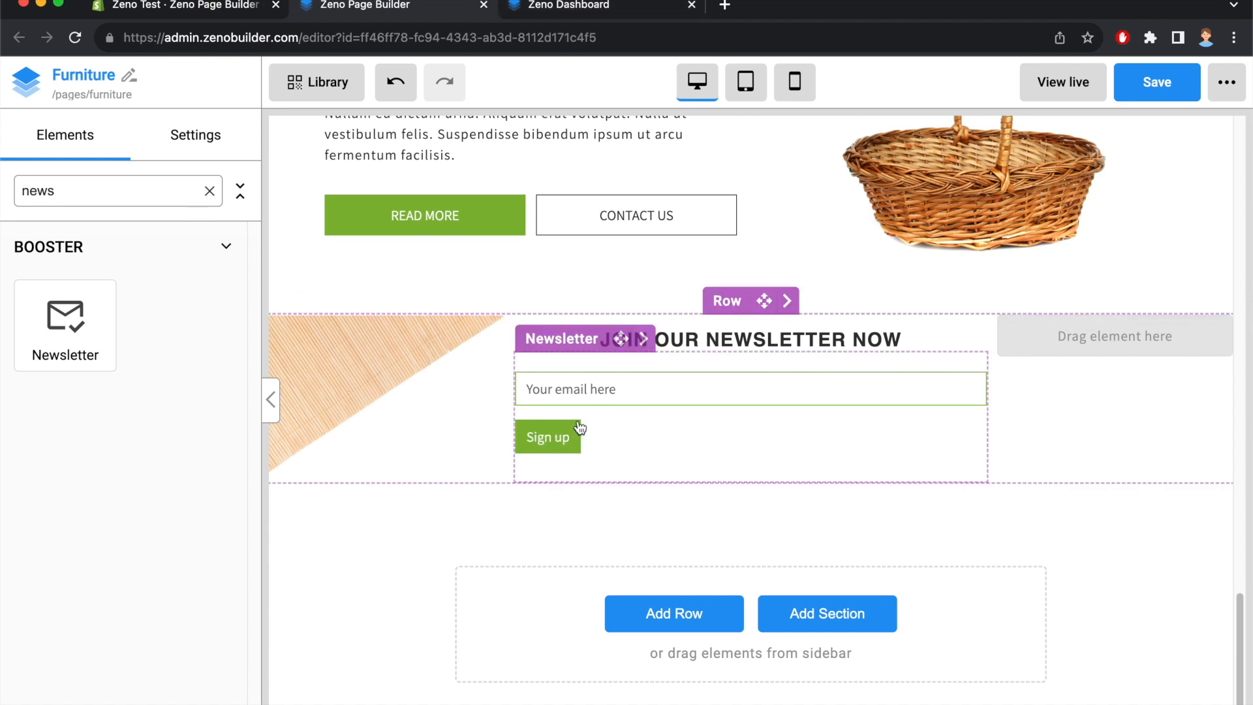
# Change the newsletter form's border color back to the dark gray swatch
pyautogui.click(653, 433)
pyautogui.click(196, 135)
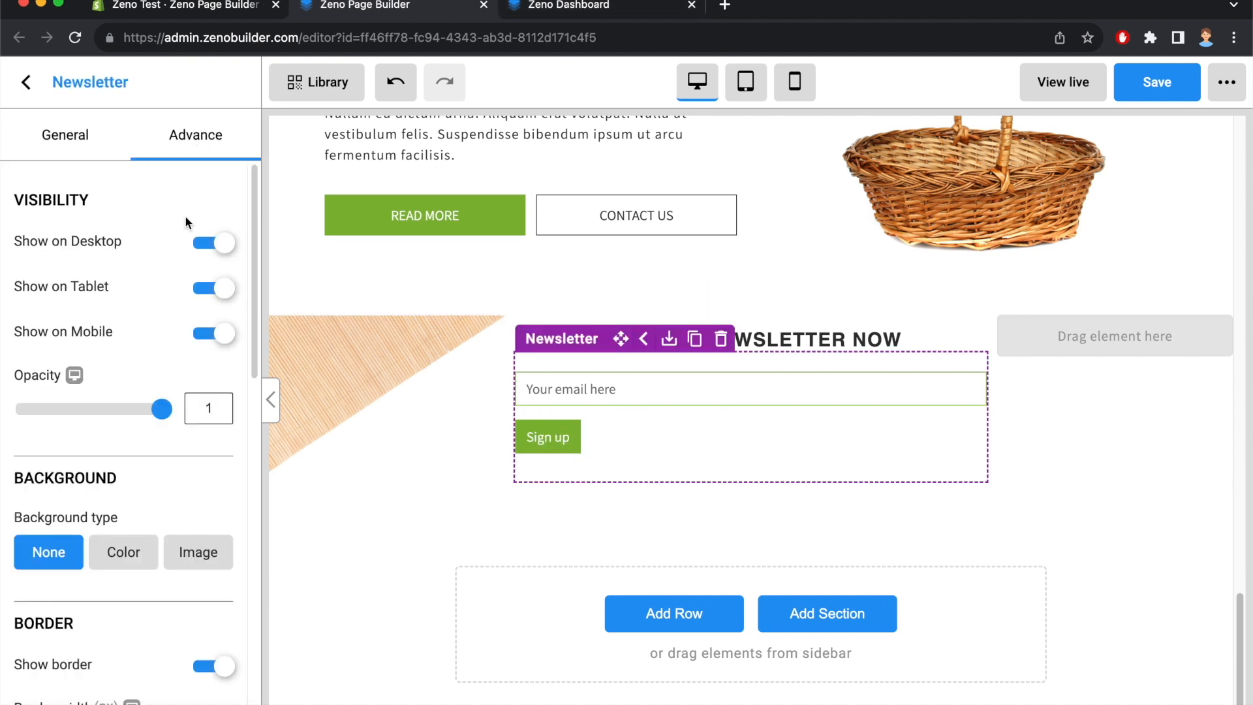
pyautogui.scroll(-2, 188, 445)
pyautogui.scroll(-5, 167, 576)
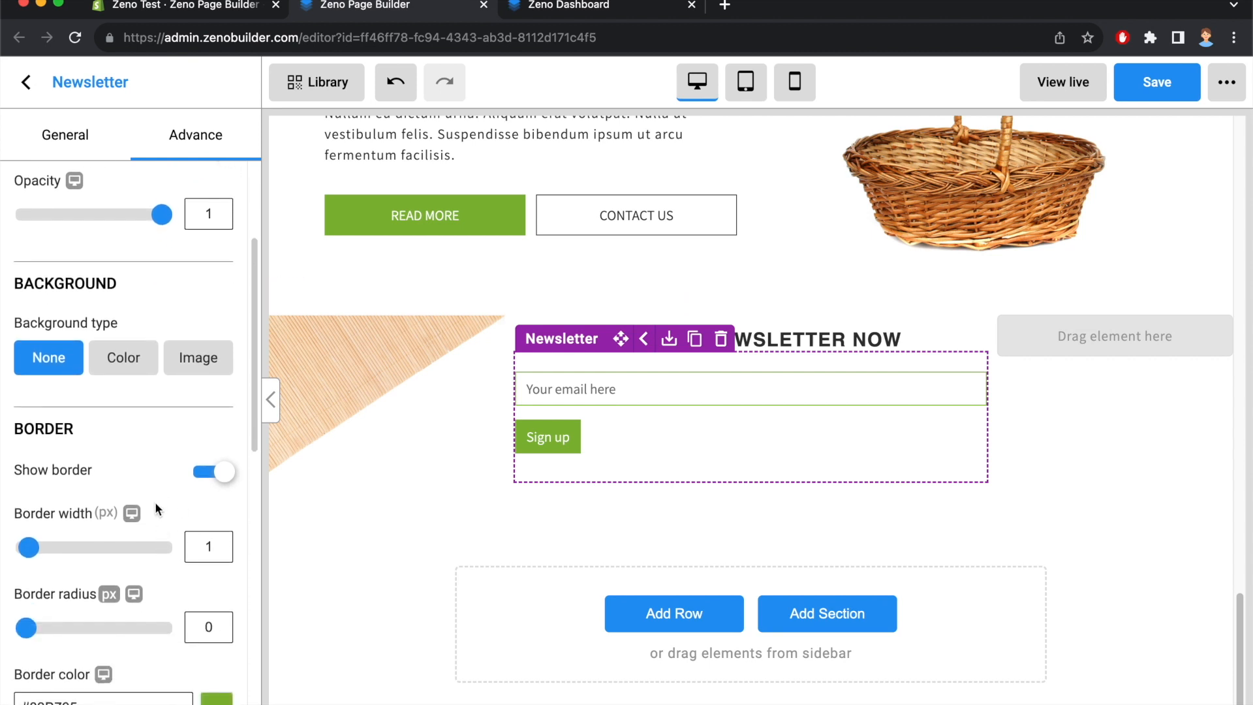
pyautogui.click(218, 517)
pyautogui.scroll(-2, 87, 661)
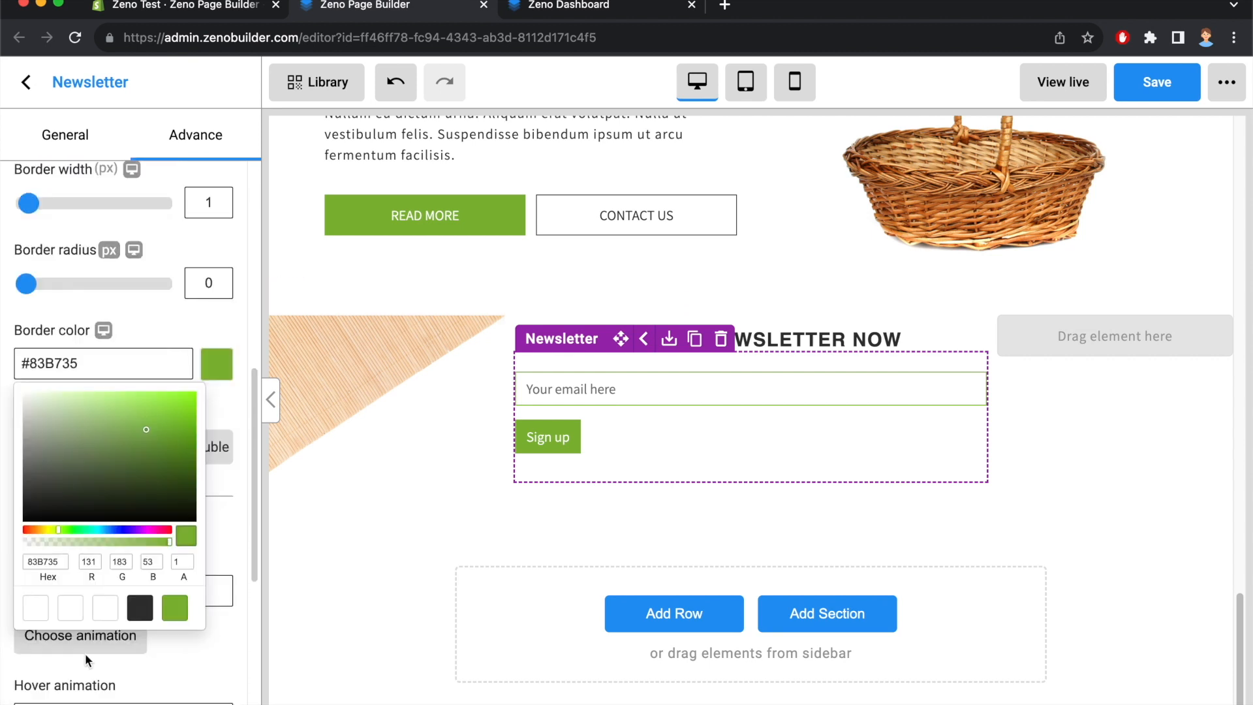
pyautogui.click(138, 608)
pyautogui.click(252, 353)
pyautogui.click(531, 563)
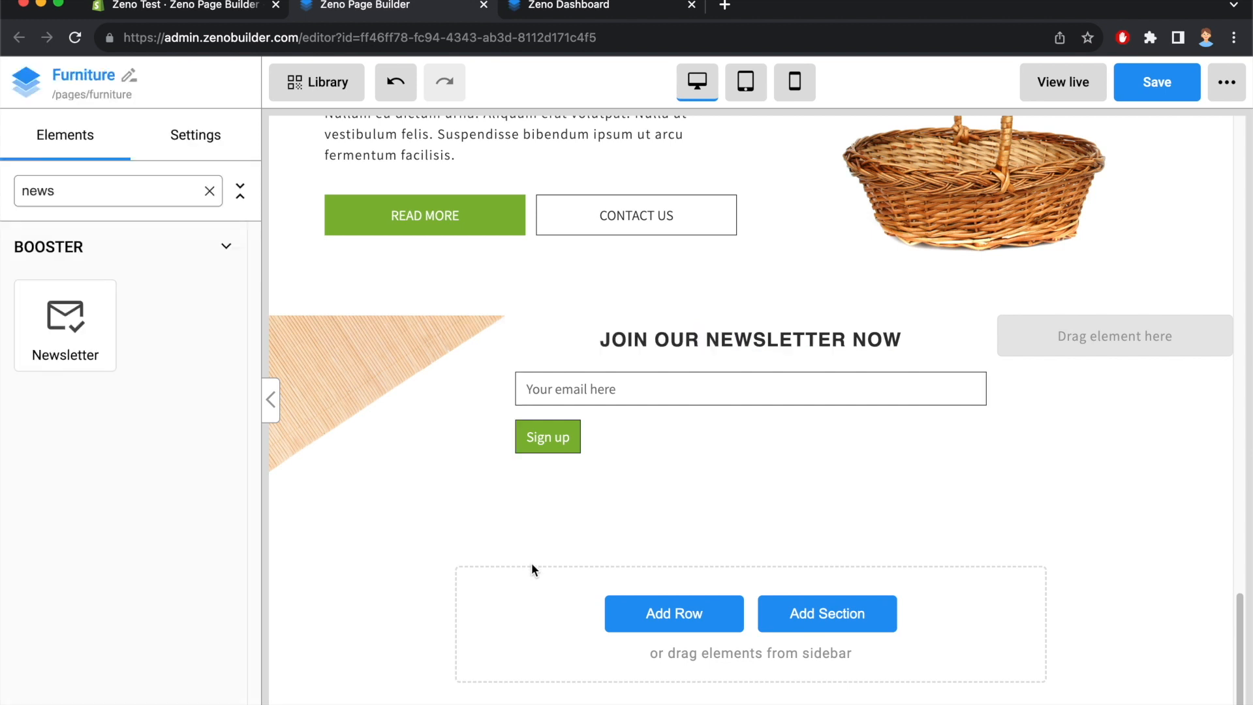
# Add "border: none;" to the shared input and submit border rule in the newsletter element's CSS and save the code
pyautogui.rightClick(661, 423)
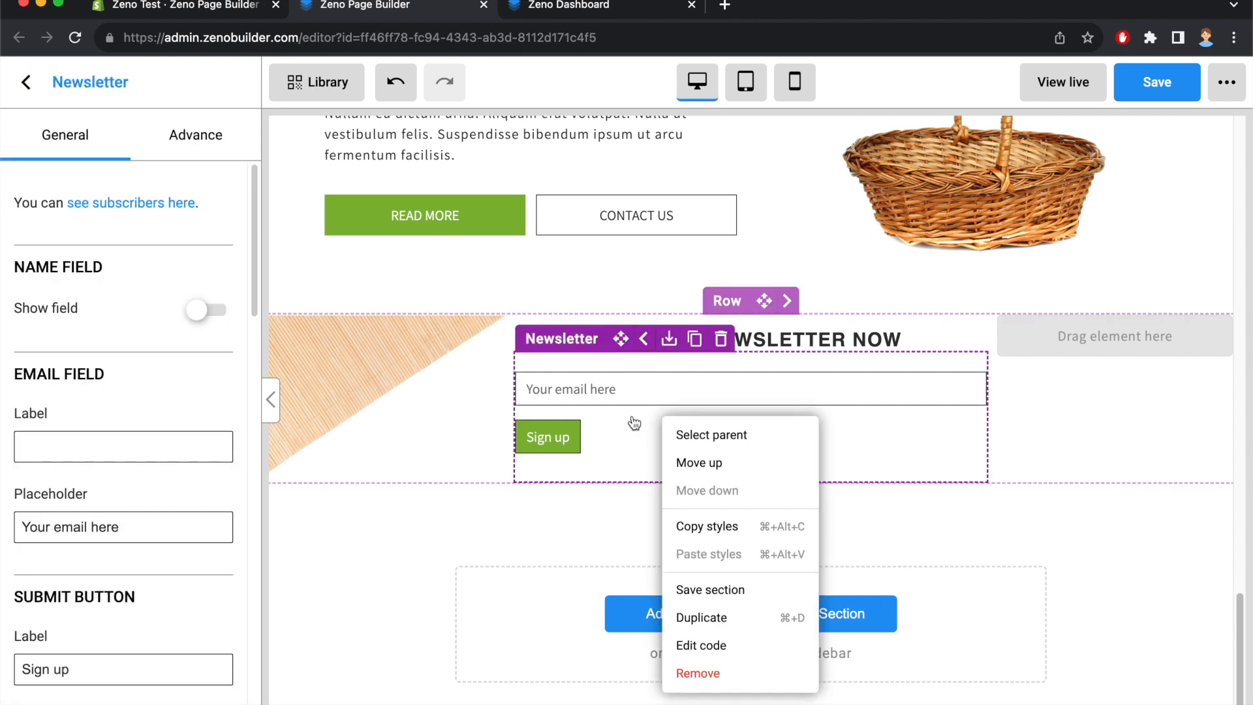
pyautogui.click(701, 646)
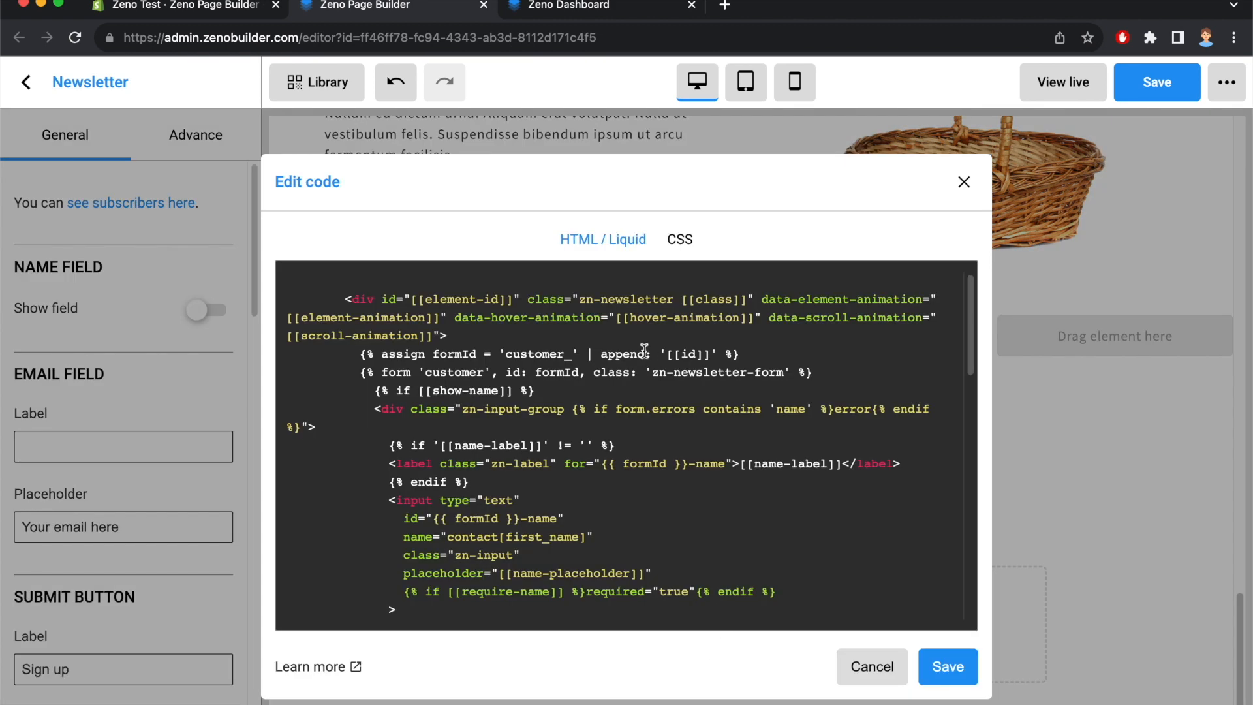
pyautogui.click(679, 239)
pyautogui.scroll(-8, 535, 444)
pyautogui.scroll(-5, 551, 411)
pyautogui.scroll(-1, 548, 416)
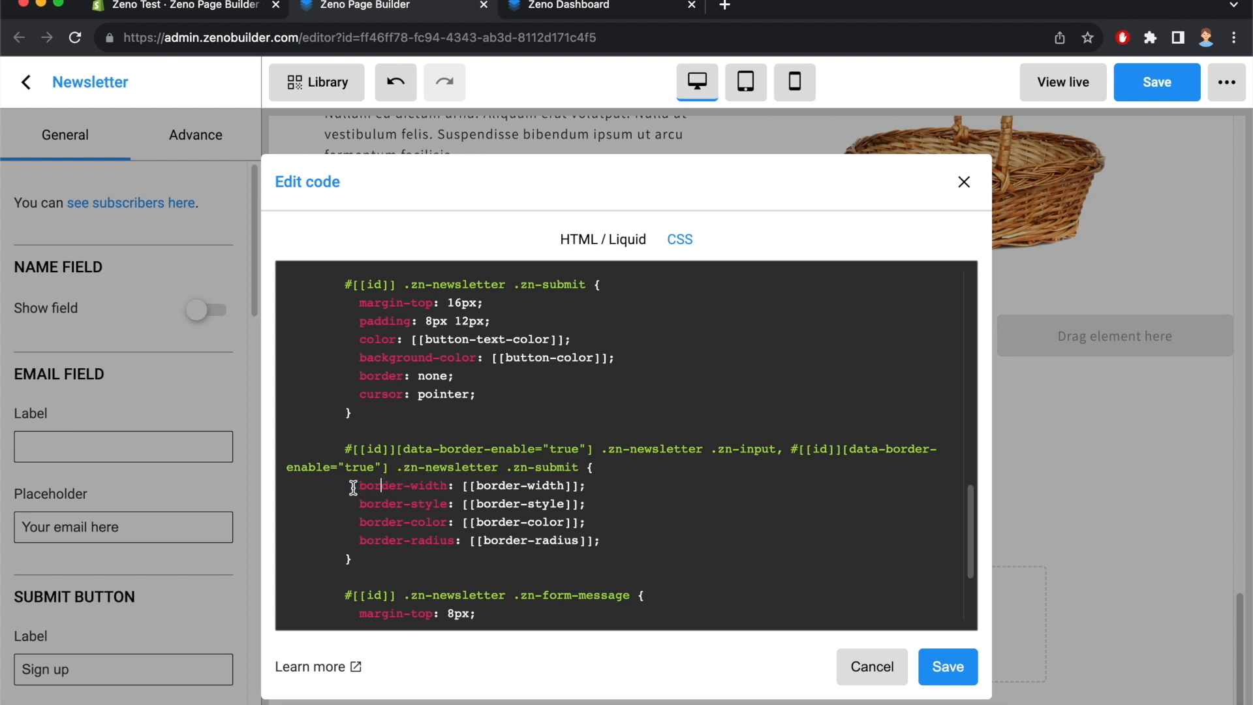
pyautogui.click(617, 543)
pyautogui.press('Return')
pyautogui.write('border: none;')
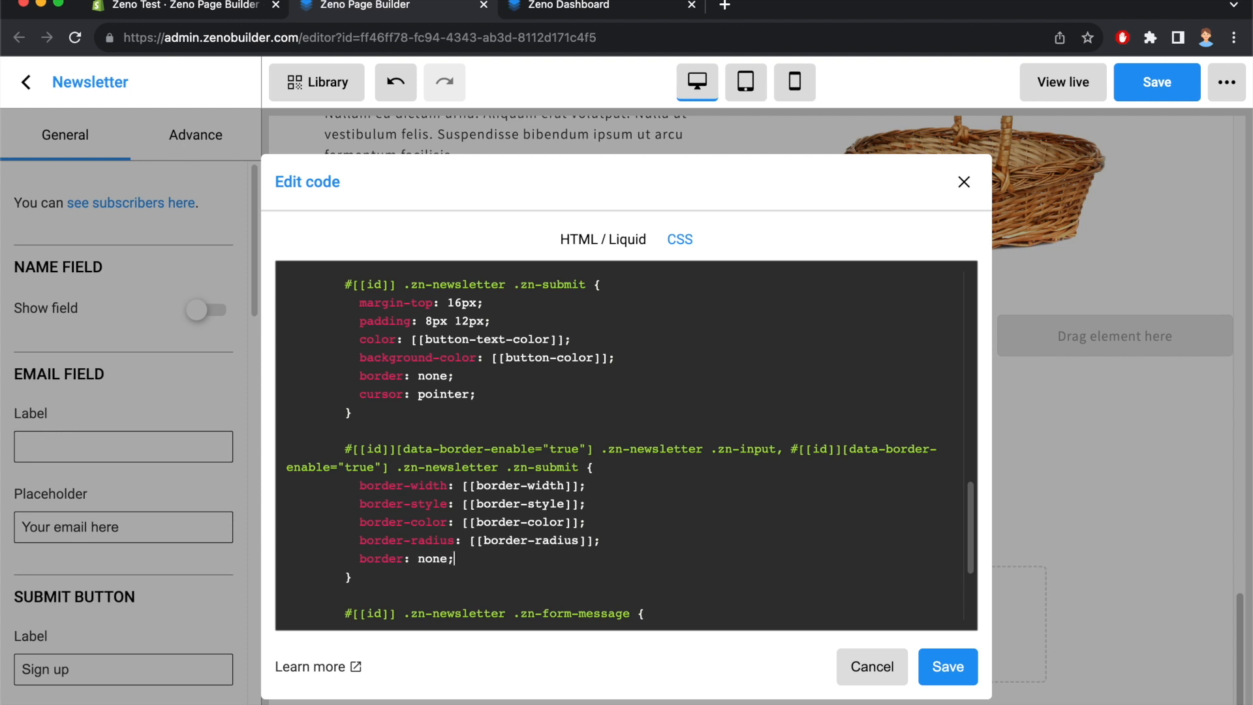
pyautogui.click(958, 668)
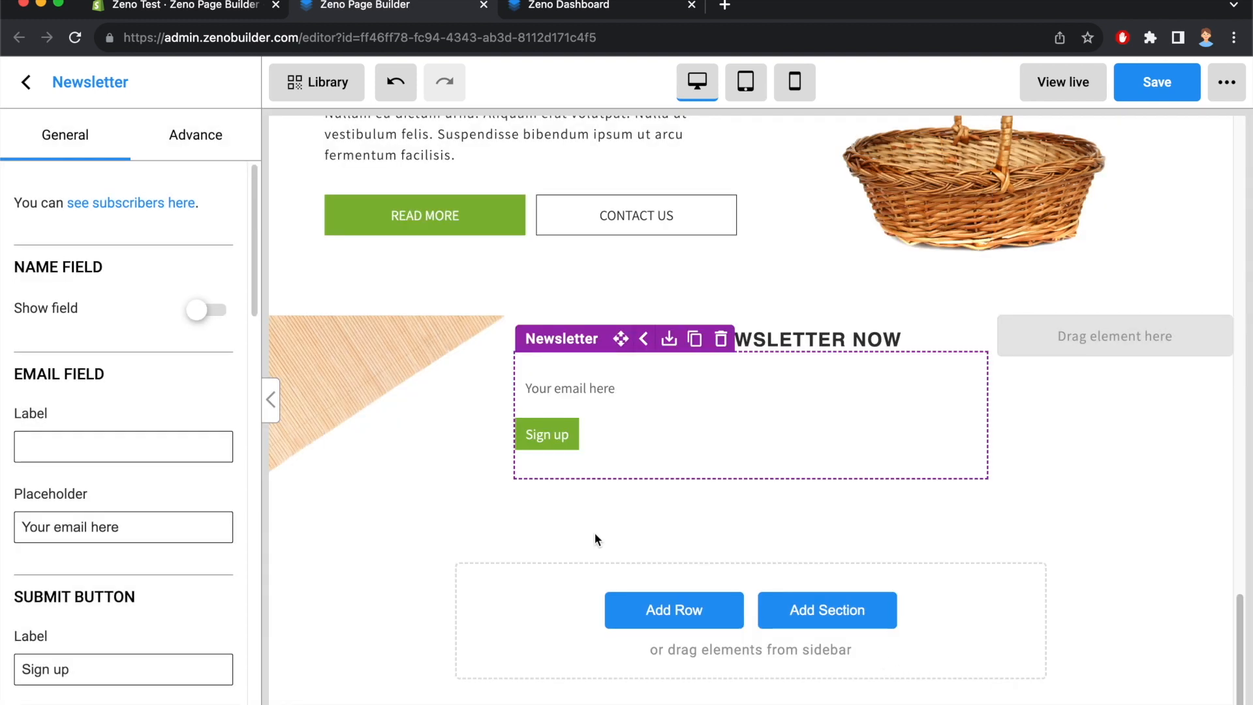
# Reopen the newsletter element's CSS and copy the .zn-submit selector from the shared border rule
pyautogui.rightClick(609, 436)
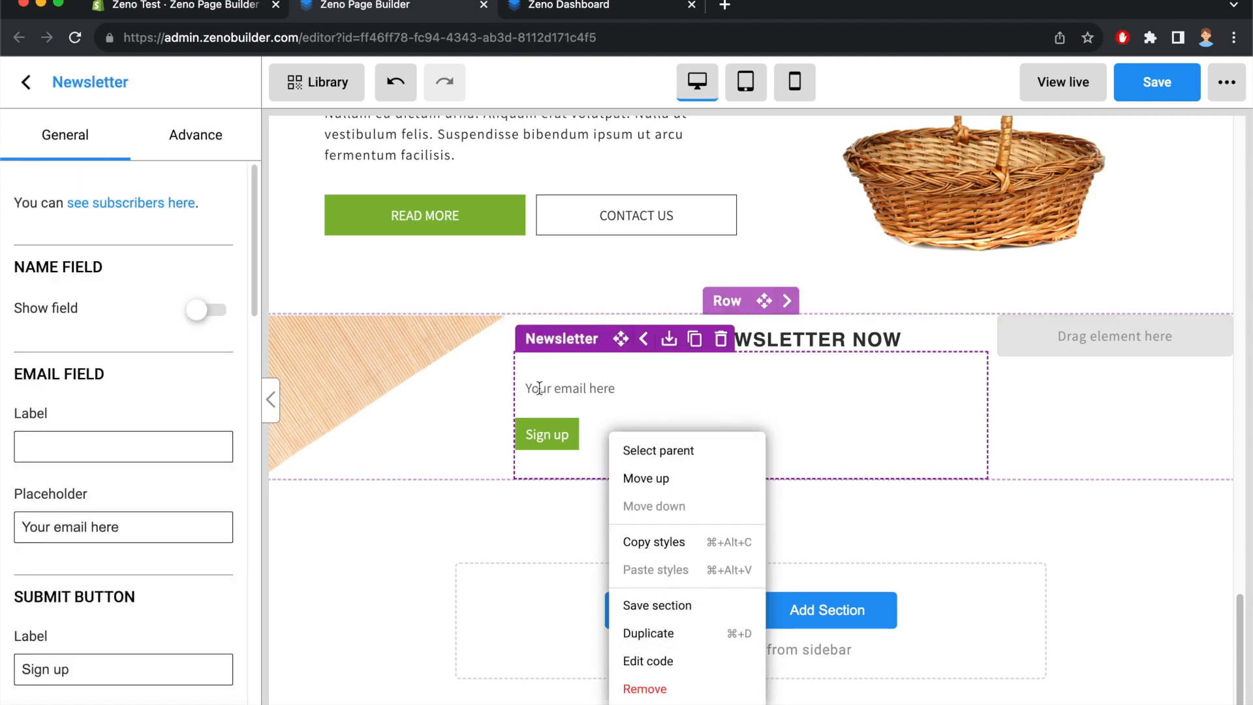
pyautogui.click(672, 660)
pyautogui.click(679, 242)
pyautogui.scroll(-10, 638, 330)
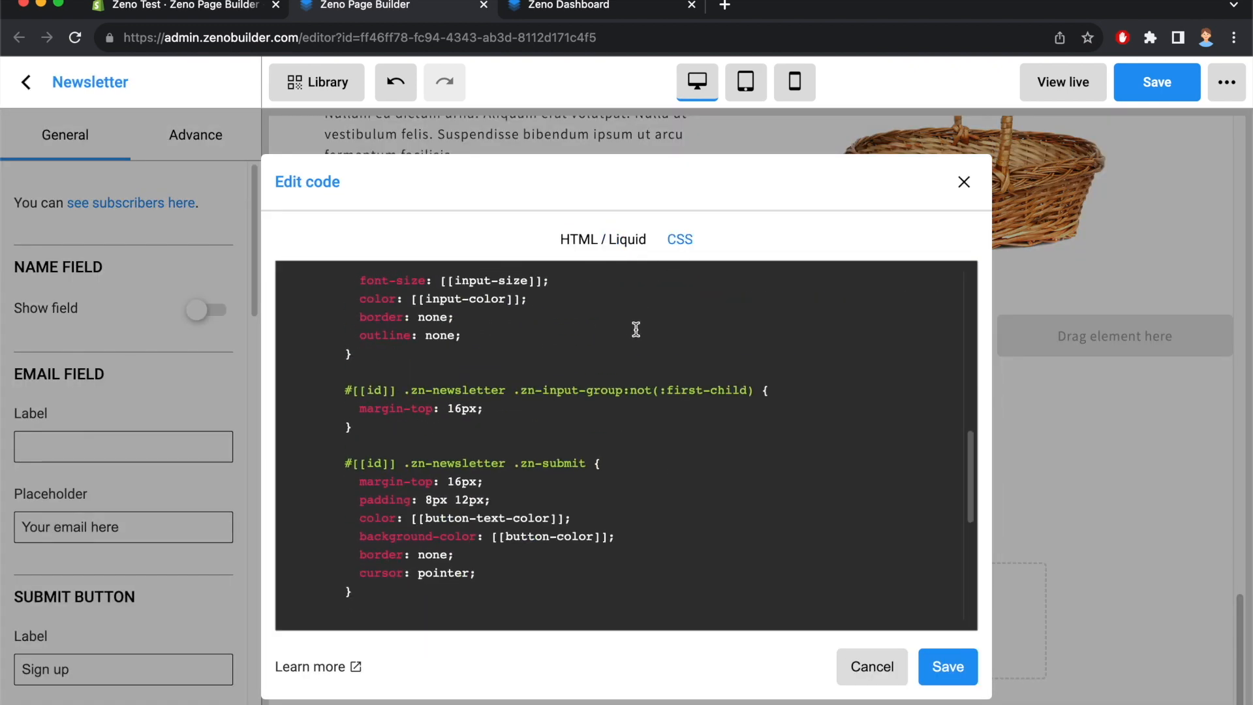
pyautogui.scroll(-1, 626, 336)
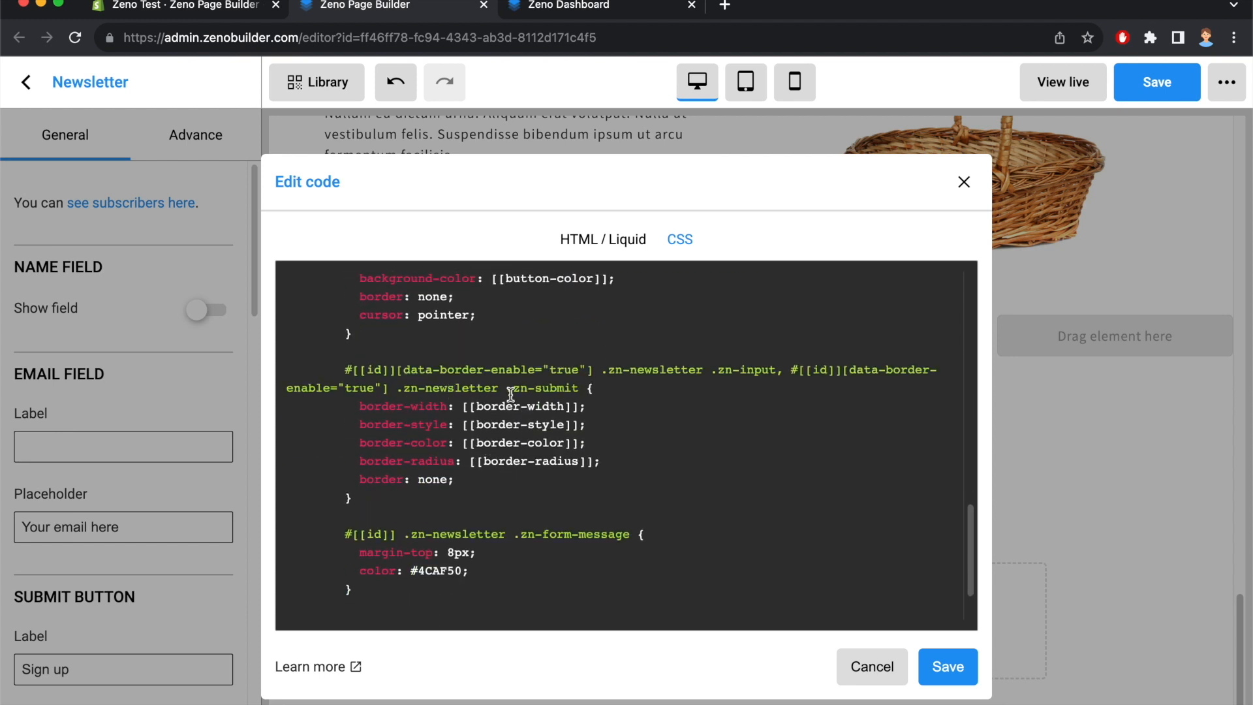
pyautogui.moveTo(456, 489); pyautogui.dragTo(352, 484)
pyautogui.click(540, 411)
pyautogui.moveTo(788, 370); pyautogui.dragTo(577, 385)
pyautogui.press('super+c')
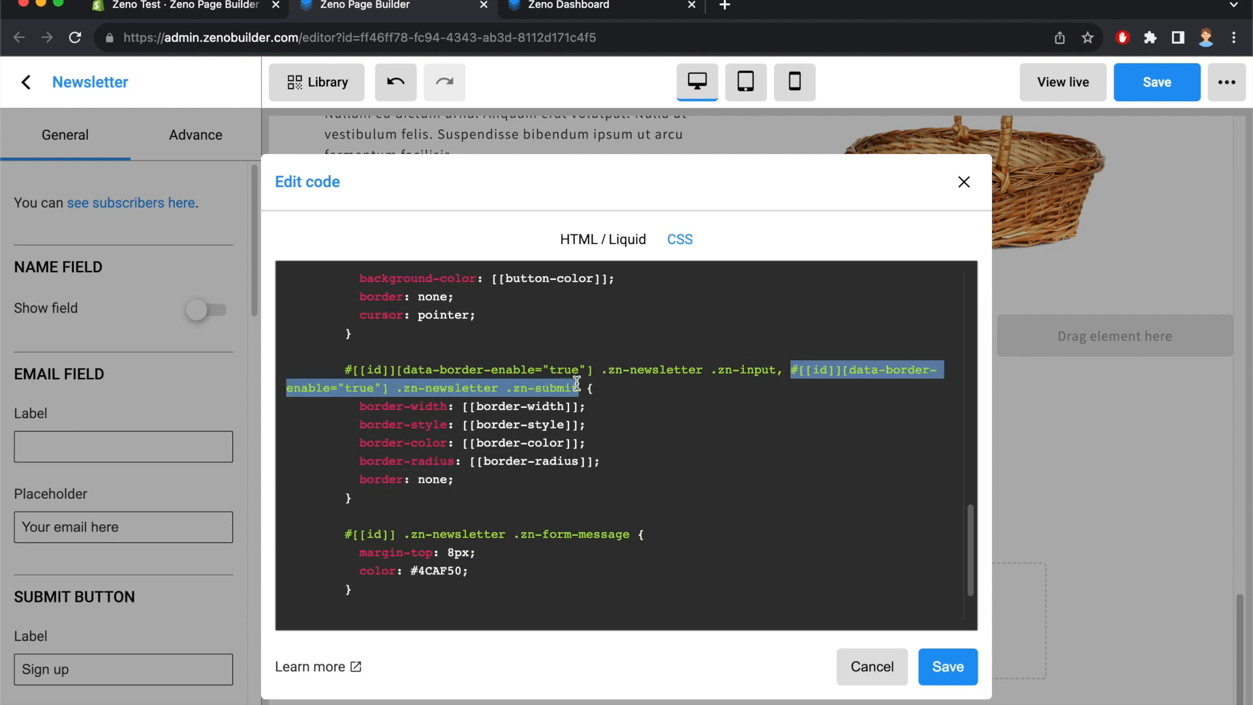
# Create an empty rule with the copied .zn-submit selector directly below the shared border rule
pyautogui.press('Return')
pyautogui.press('Return')
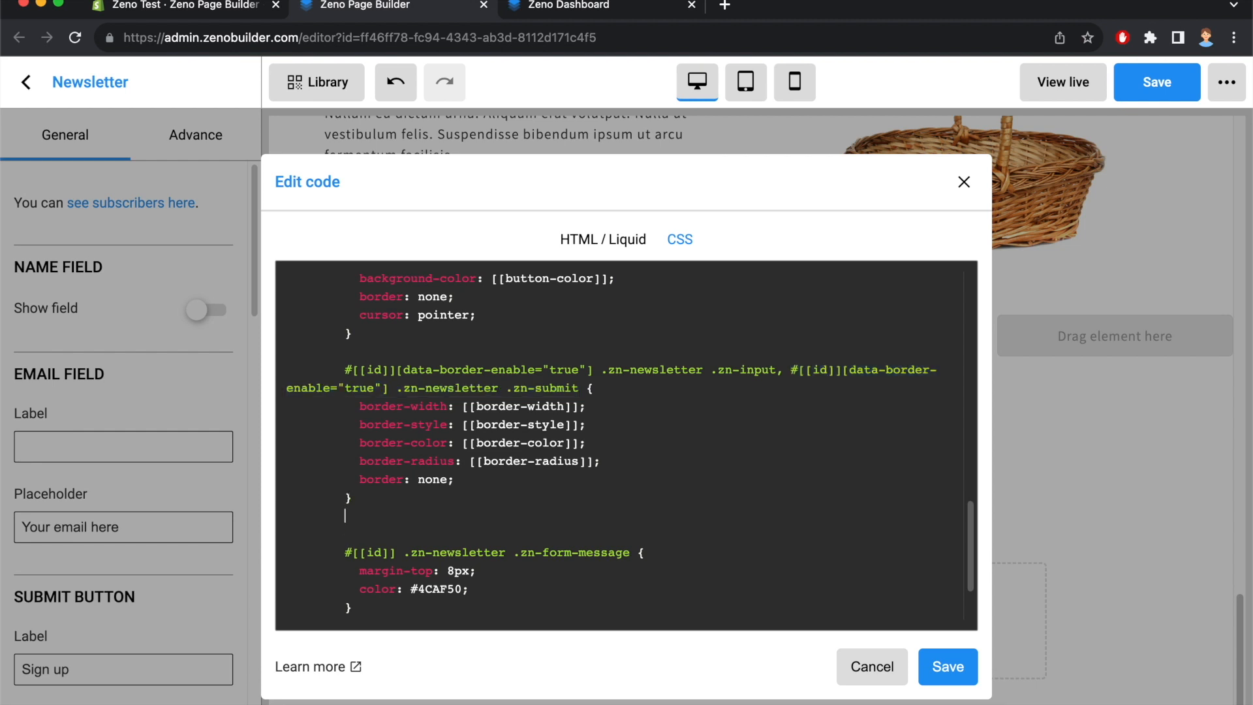
pyautogui.press('super+v')
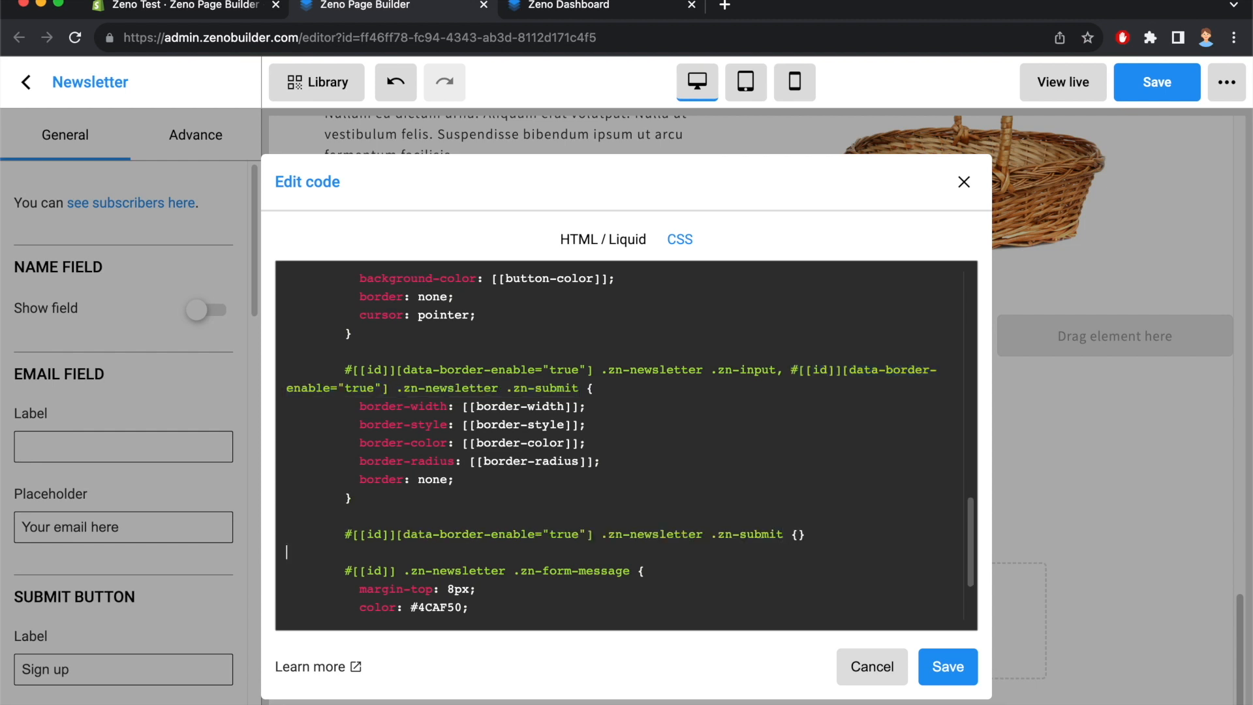
pyautogui.press('Return')
pyautogui.press('Return')
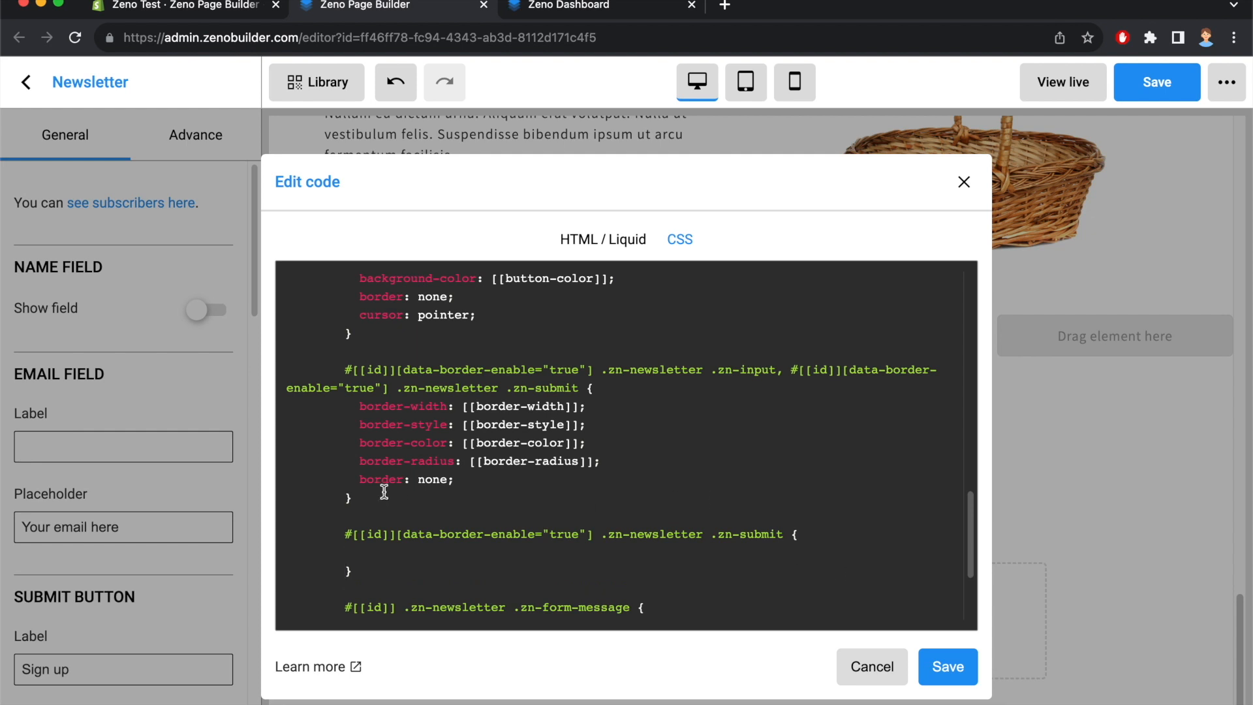
# Move "border: none;" from the shared border rule into the new .zn-submit rule and save the code
pyautogui.moveTo(359, 479); pyautogui.dragTo(475, 483)
pyautogui.hotkey('ctrl', 'c')
pyautogui.press('BackSpace')
pyautogui.press('BackSpace')
pyautogui.click(428, 539)
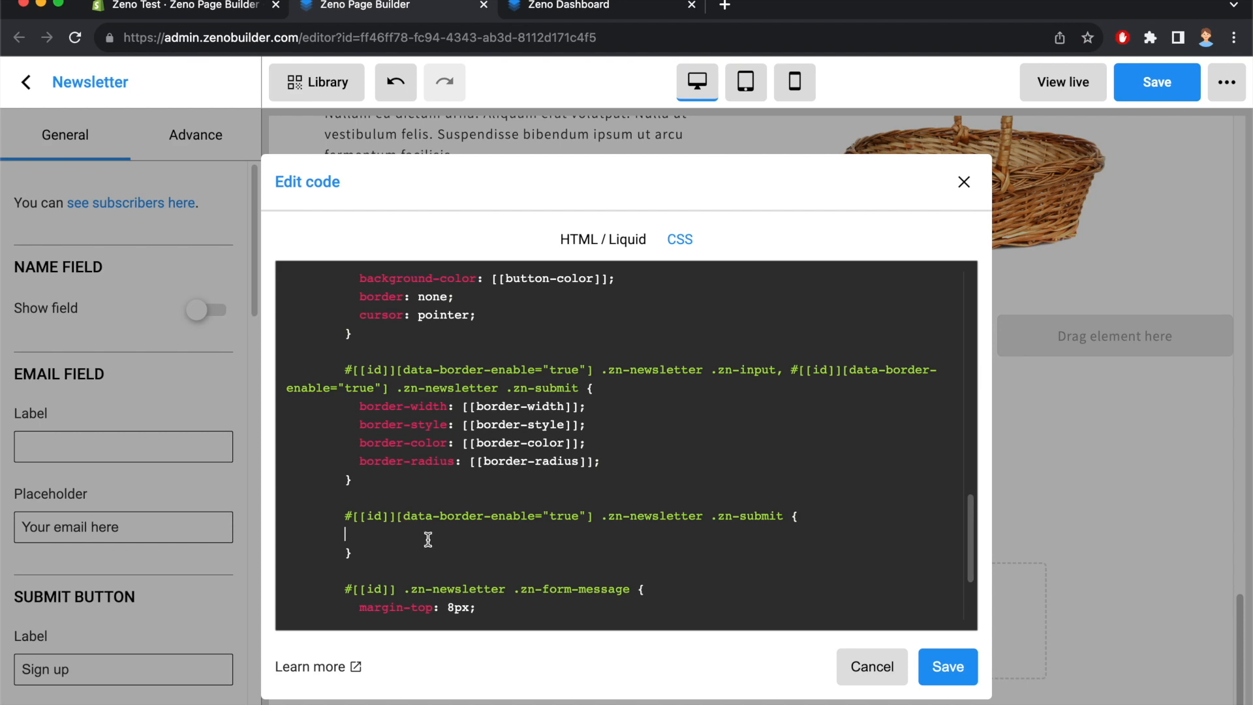
pyautogui.hotkey('ctrl', 'v')
pyautogui.click(957, 672)
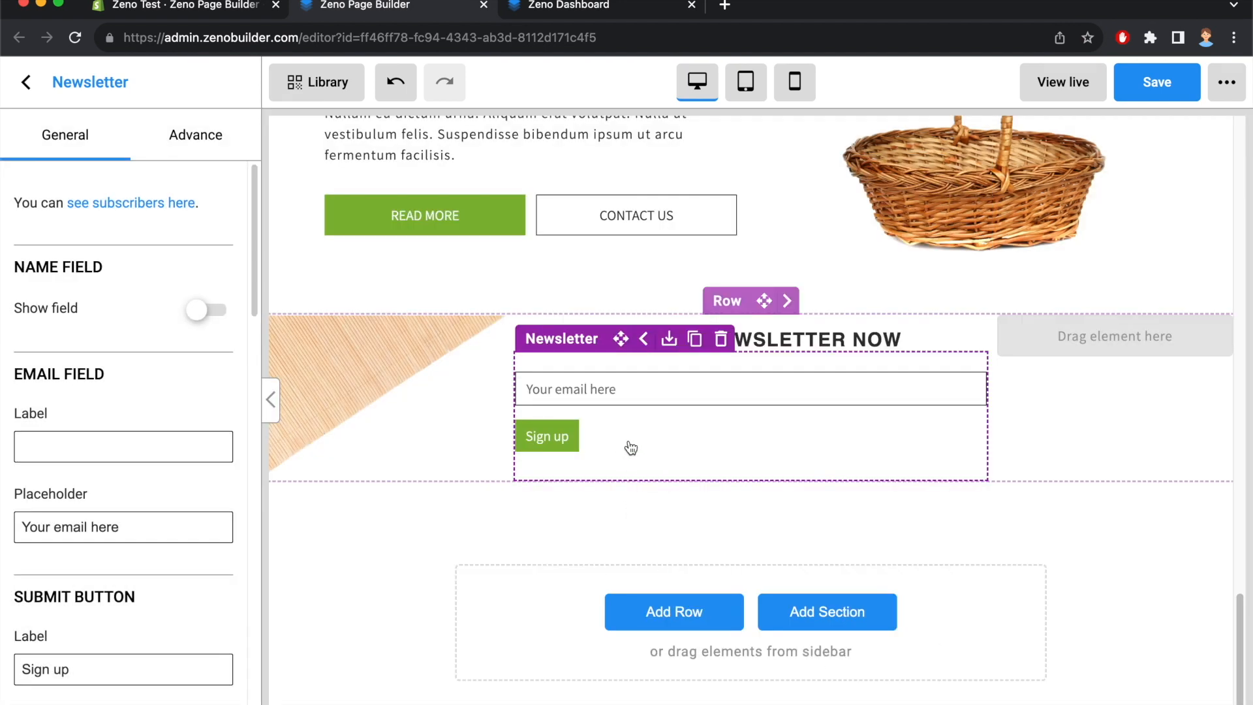
# Check the button in the template preview, add "display: block;" and "margin: auto;" to the newsletter's separate .zn-submit CSS rule, and save
pyautogui.click(581, 13)
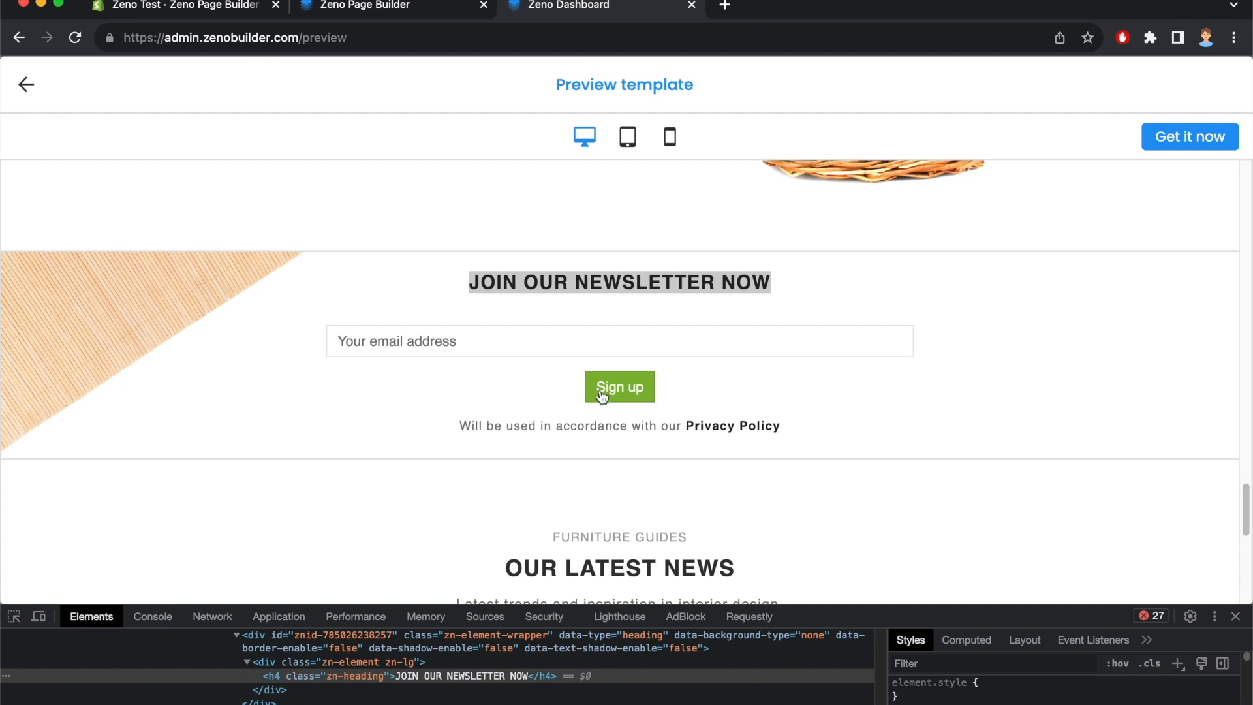
pyautogui.click(491, 11)
pyautogui.rightClick(672, 438)
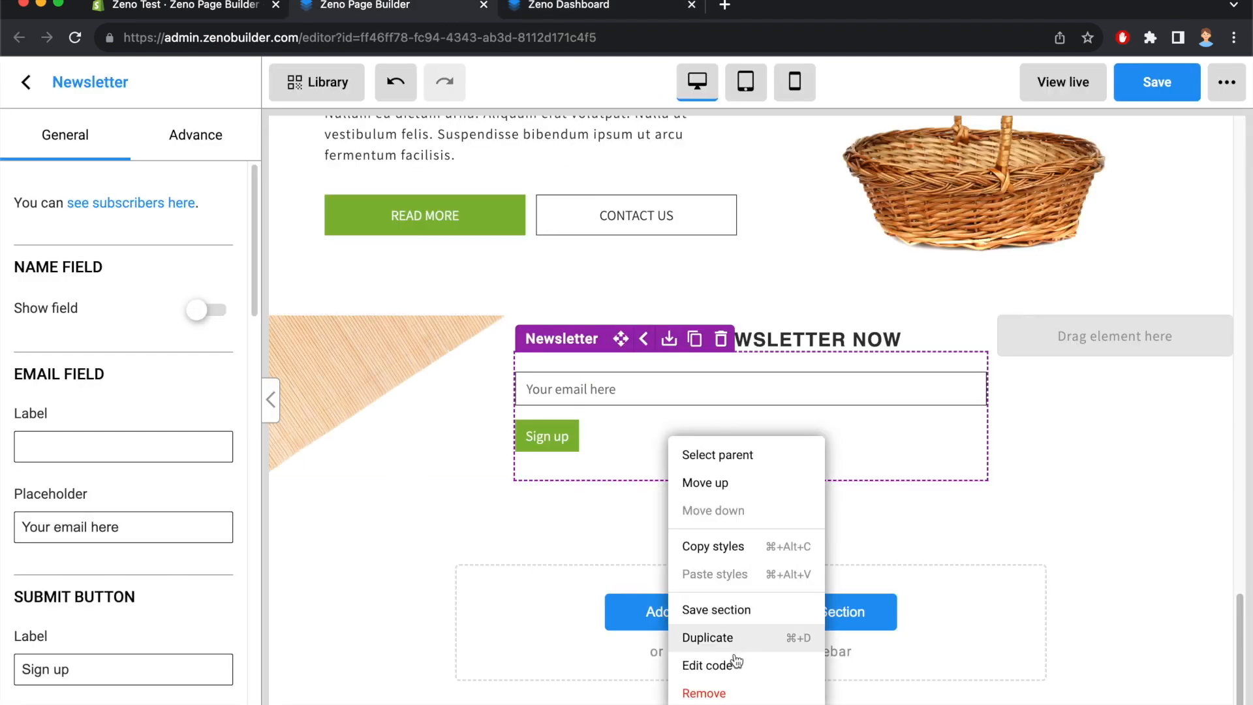
pyautogui.click(710, 663)
pyautogui.click(680, 242)
pyautogui.scroll(-15, 662, 408)
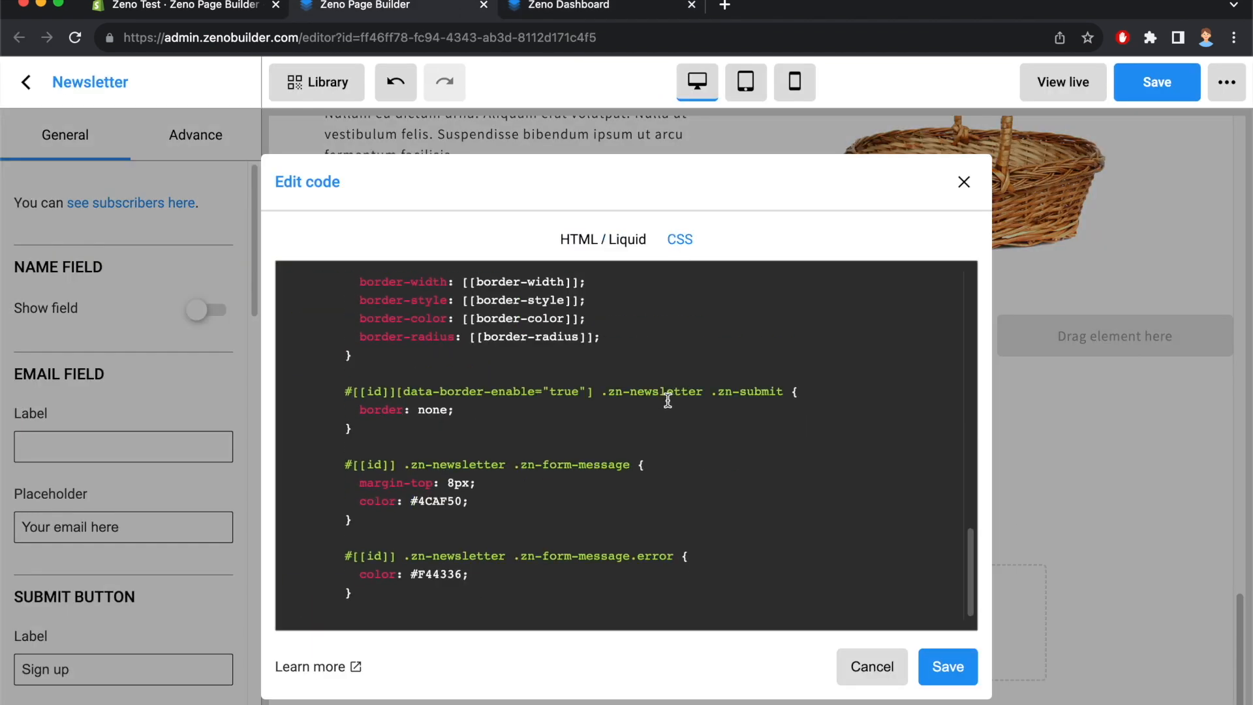
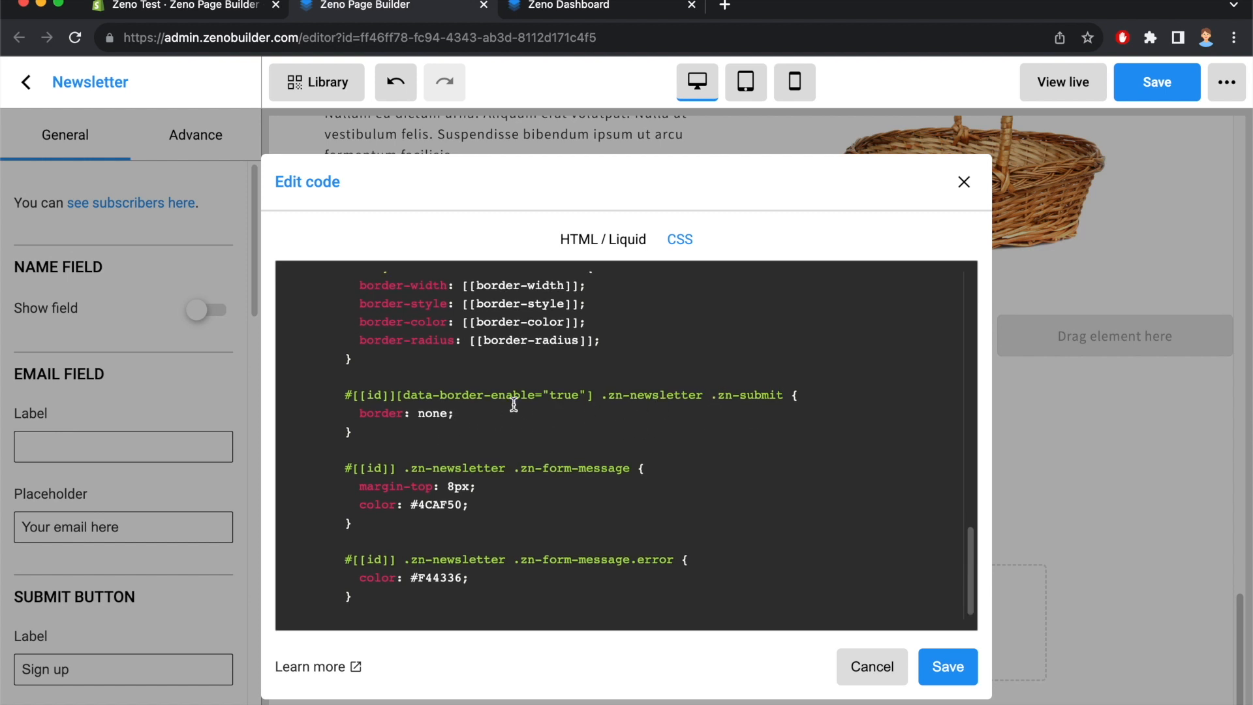
pyautogui.click(473, 414)
pyautogui.press('Return')
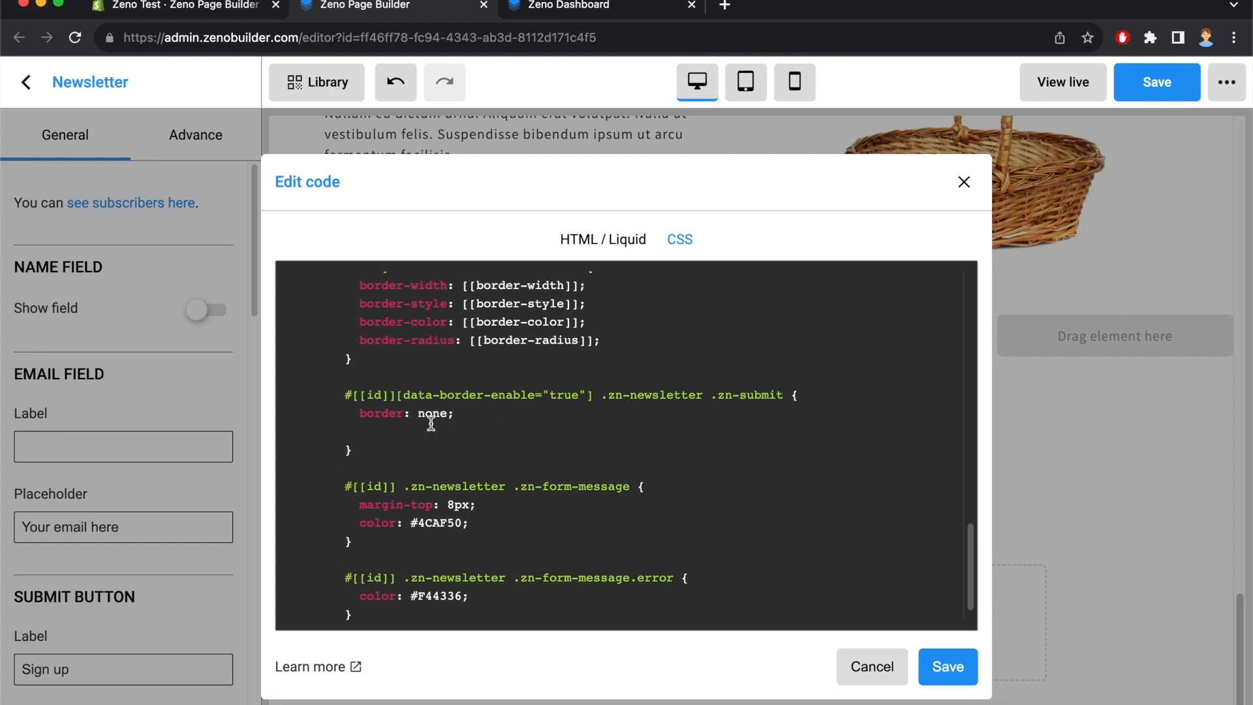
pyautogui.write('margin: auto;')
pyautogui.press('Return')
pyautogui.write('display: block;')
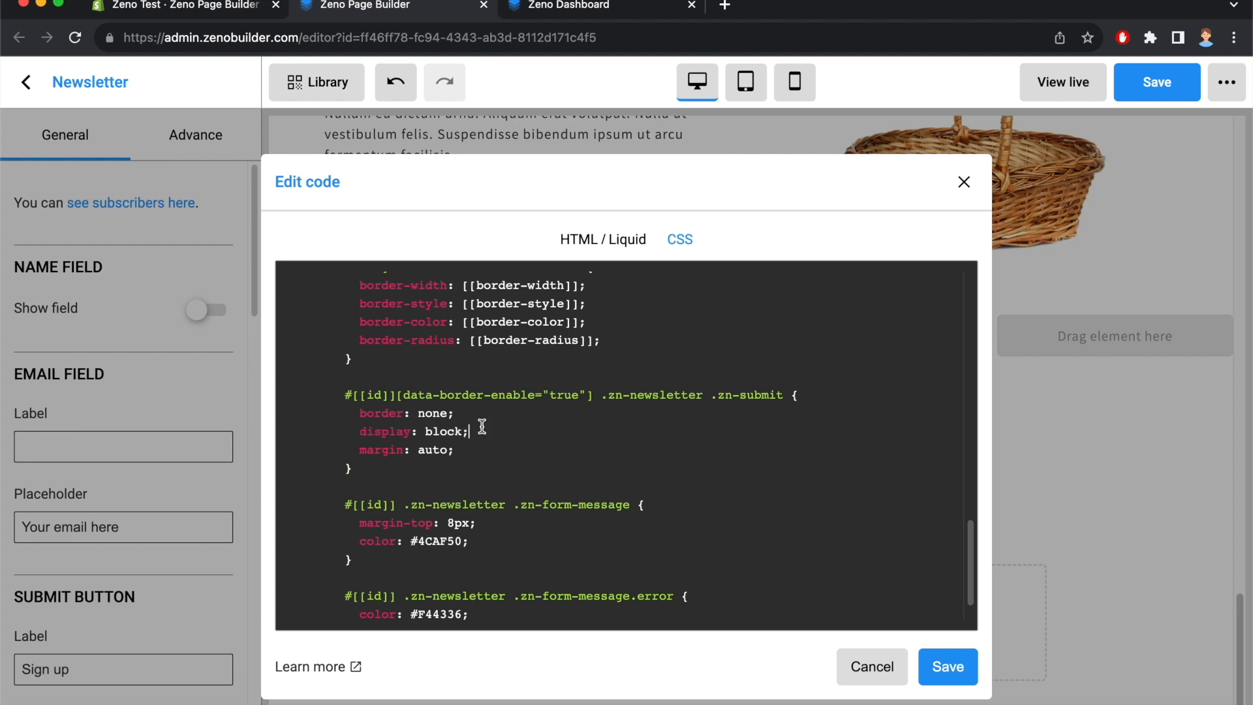
pyautogui.click(949, 669)
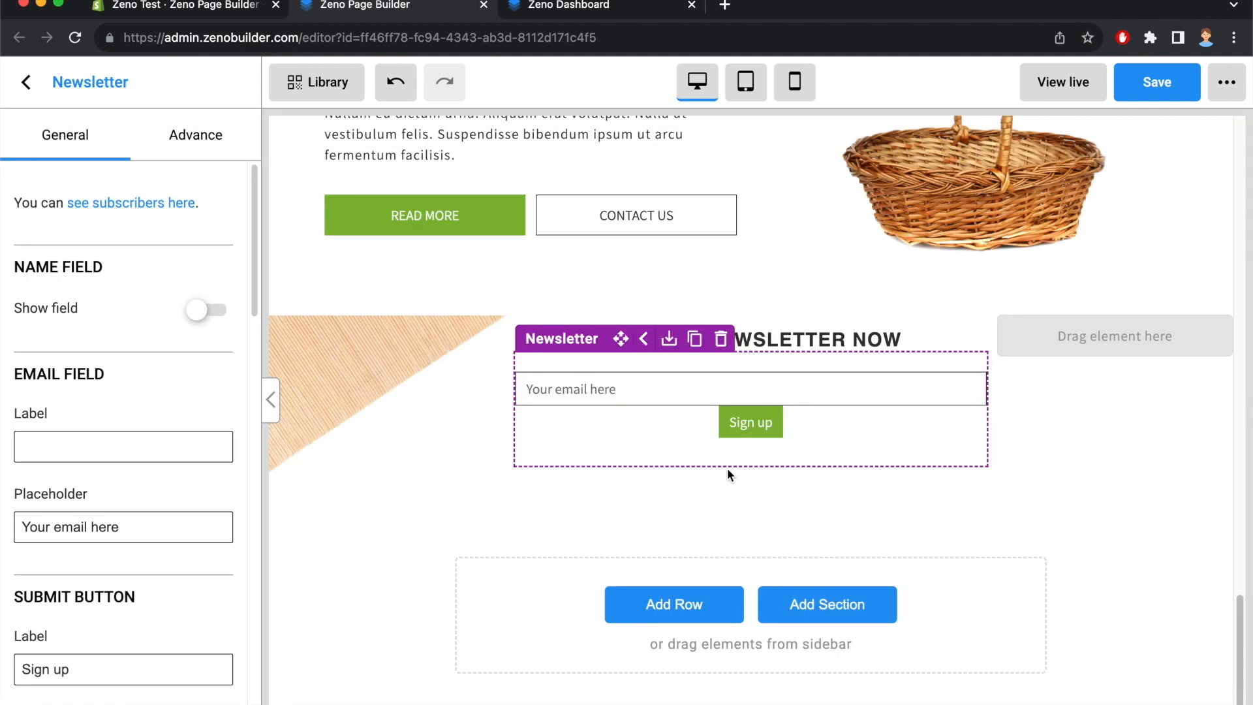
# Add a margin-top declaration below "margin: auto;" in the newsletter's .zn-submit CSS rule and save the code
pyautogui.rightClick(667, 431)
pyautogui.click(755, 654)
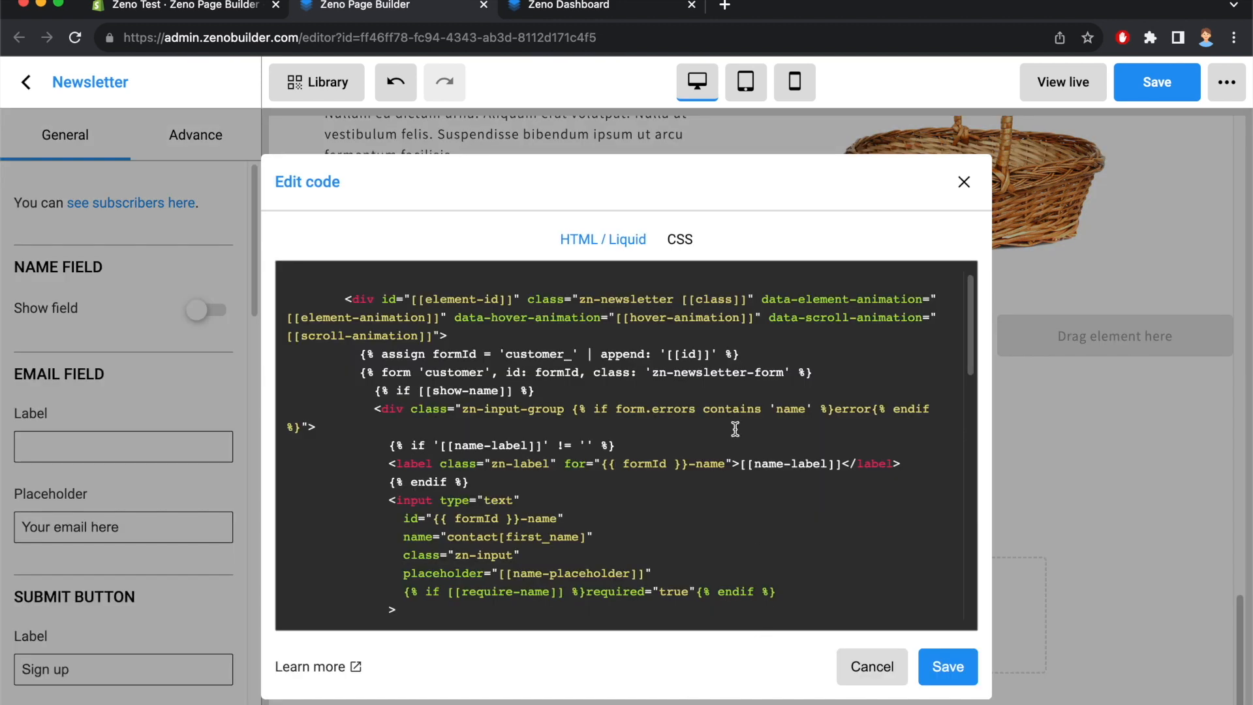
pyautogui.click(679, 240)
pyautogui.scroll(-10, 626, 421)
pyautogui.click(479, 410)
pyautogui.press('Return')
pyautogui.write('m')
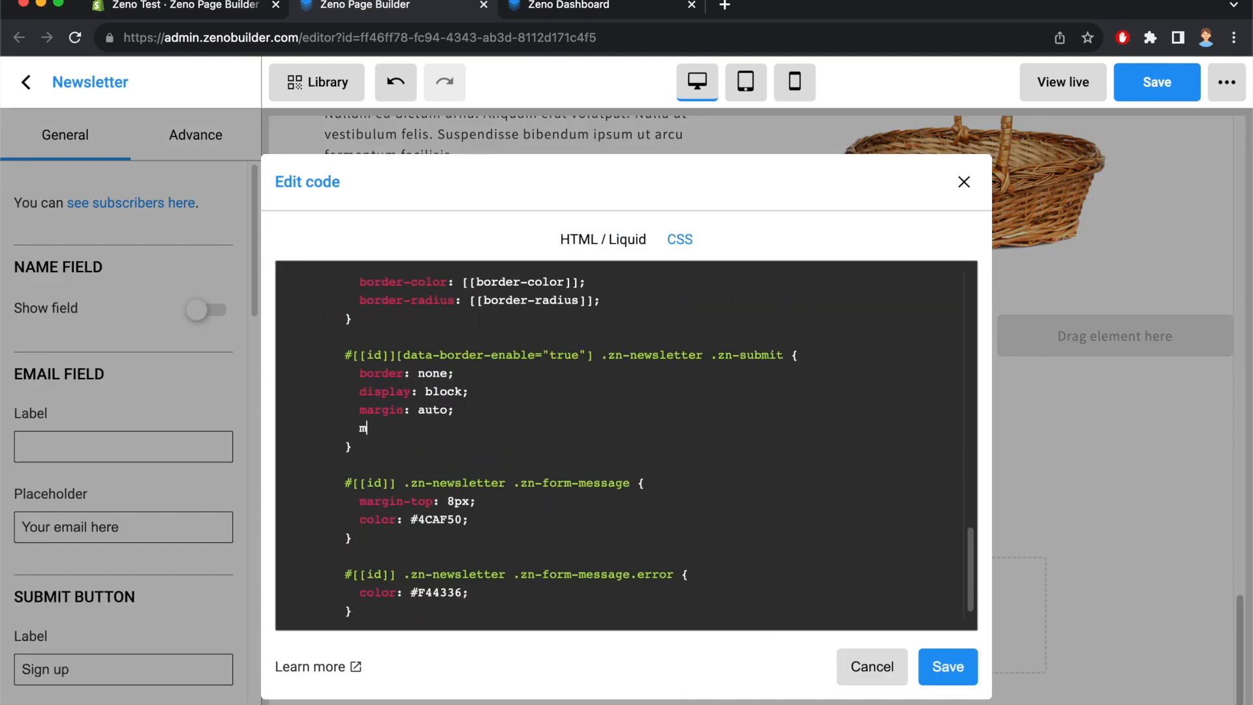
pyautogui.write('argin-top:')
pyautogui.click(948, 667)
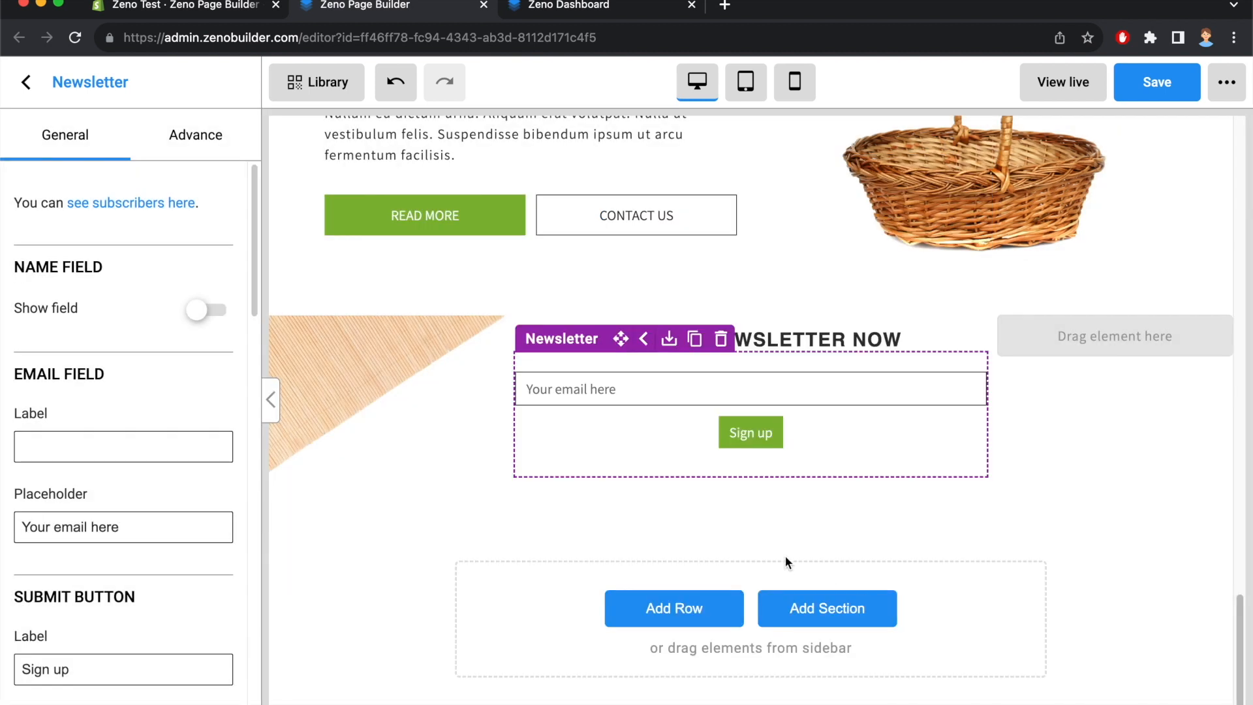
# Check the privacy note in the template preview and add a Text element directly below the newsletter form
pyautogui.click(1017, 589)
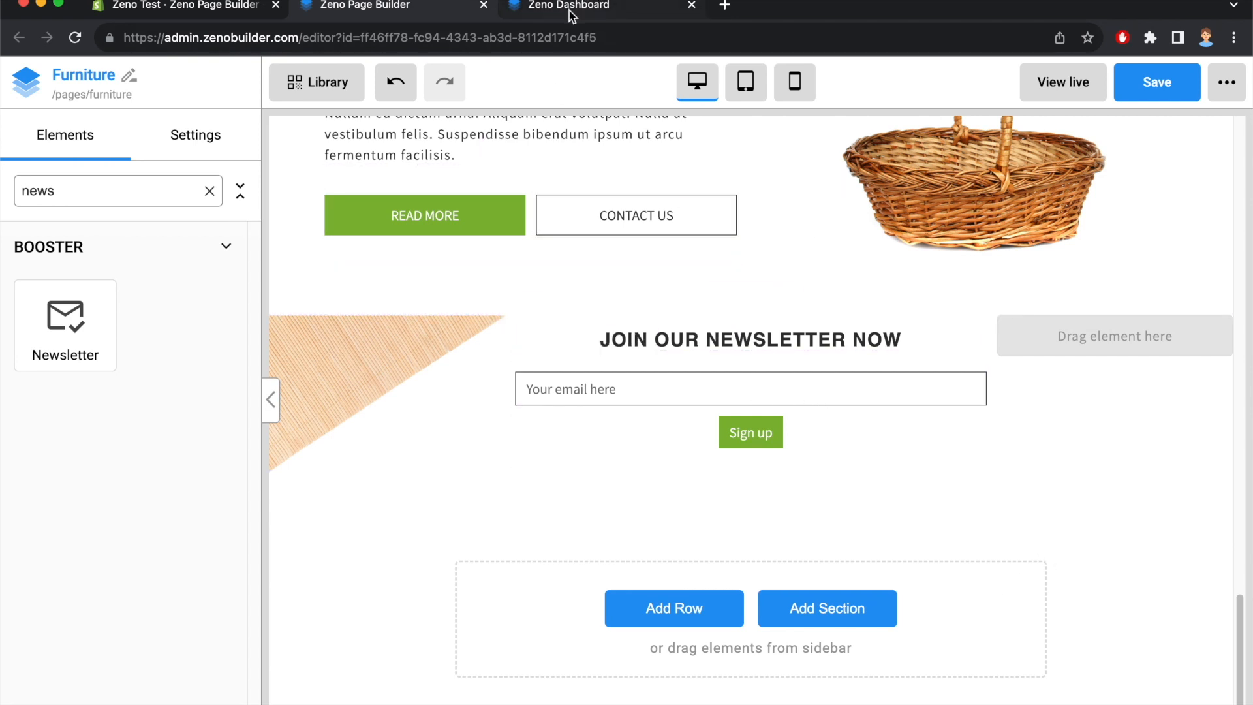
pyautogui.click(699, 307)
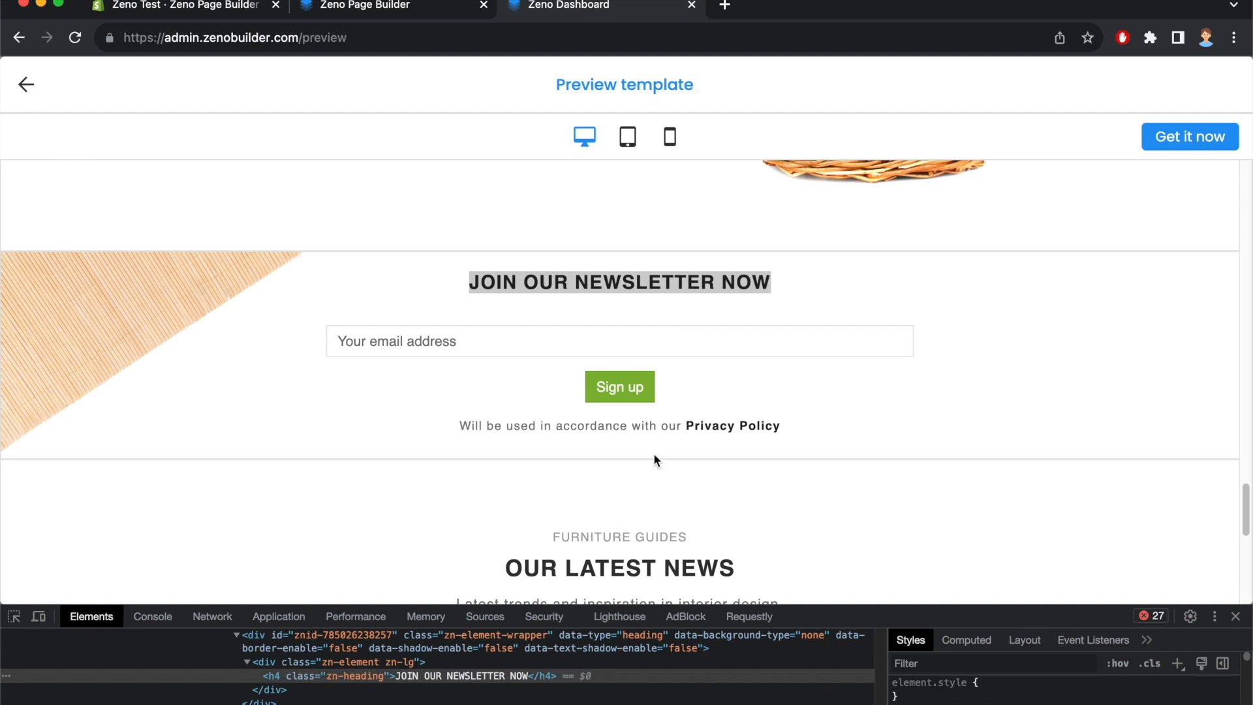
pyautogui.moveTo(474, 425); pyautogui.dragTo(774, 425)
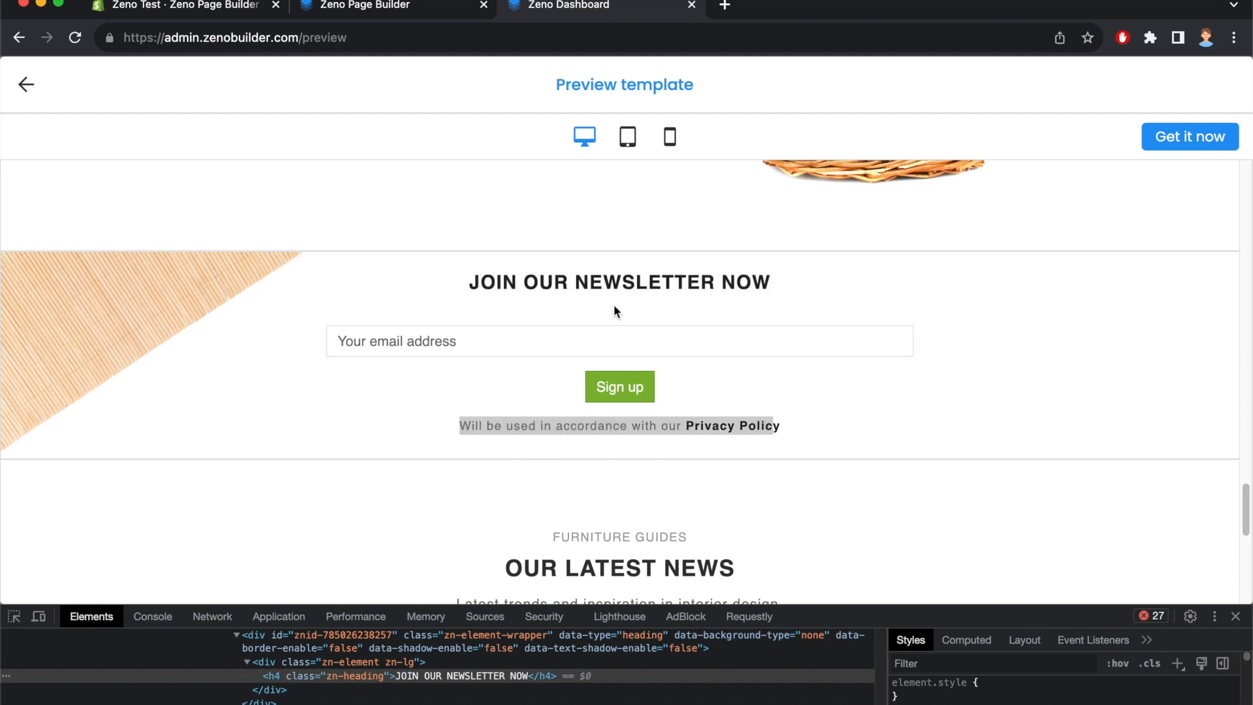
pyautogui.click(346, 4)
pyautogui.click(27, 83)
pyautogui.click(112, 187)
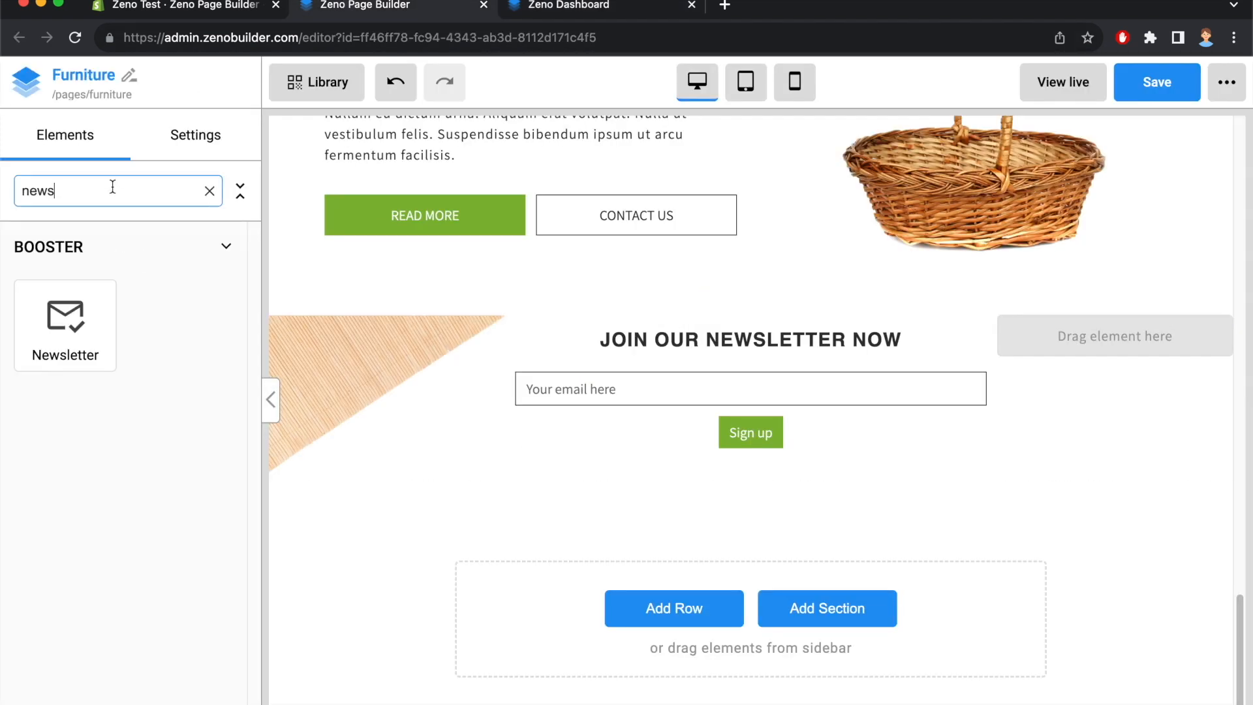
pyautogui.press('BackSpace')
pyautogui.press('BackSpace')
pyautogui.press('BackSpace')
pyautogui.press('BackSpace')
pyautogui.write('text')
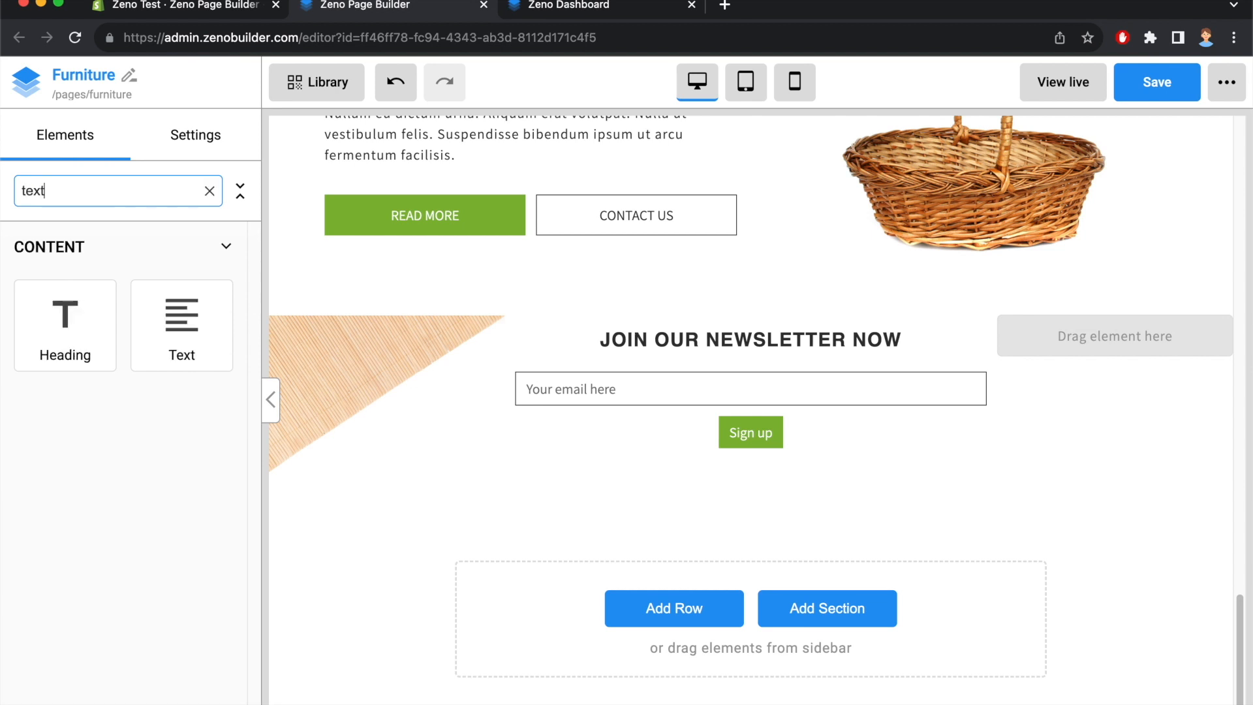
pyautogui.moveTo(222, 330); pyautogui.dragTo(715, 478)
pyautogui.moveTo(331, 464); pyautogui.dragTo(718, 472)
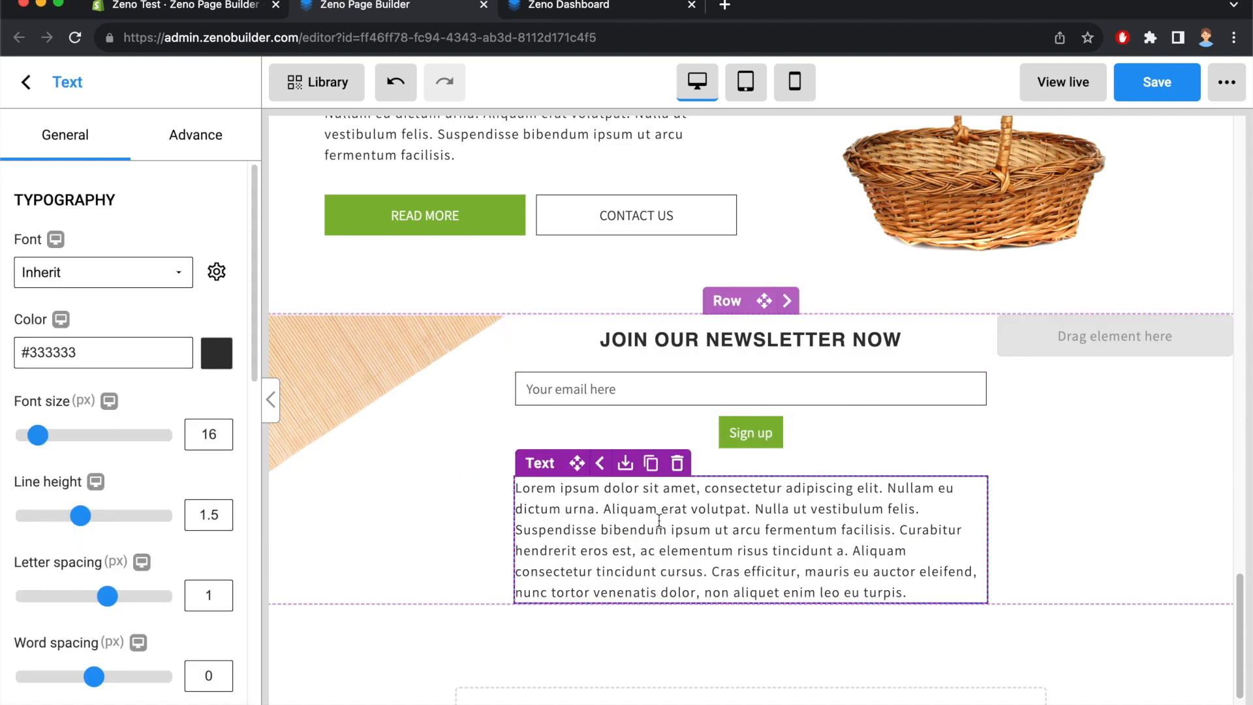
# Replace the new text element's placeholder with "Will be used in accordance with our Privacy Policy" copied from the template preview
pyautogui.click(608, 14)
pyautogui.moveTo(460, 426); pyautogui.dragTo(781, 425)
pyautogui.press('cmd+c')
pyautogui.click(425, 8)
pyautogui.tripleClick(748, 532)
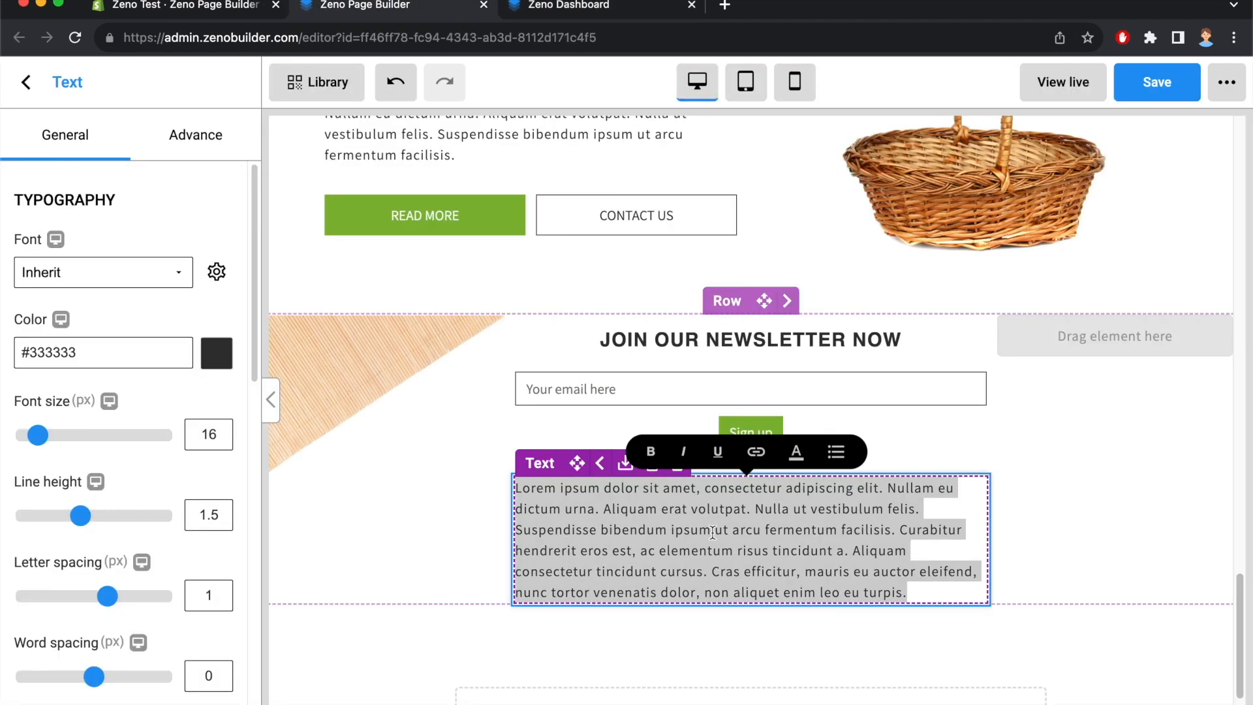
pyautogui.press('cmd+v')
pyautogui.click(752, 488)
# Center-align the privacy note and make its words "Privacy Policy" bold
pyautogui.scroll(-5, 213, 465)
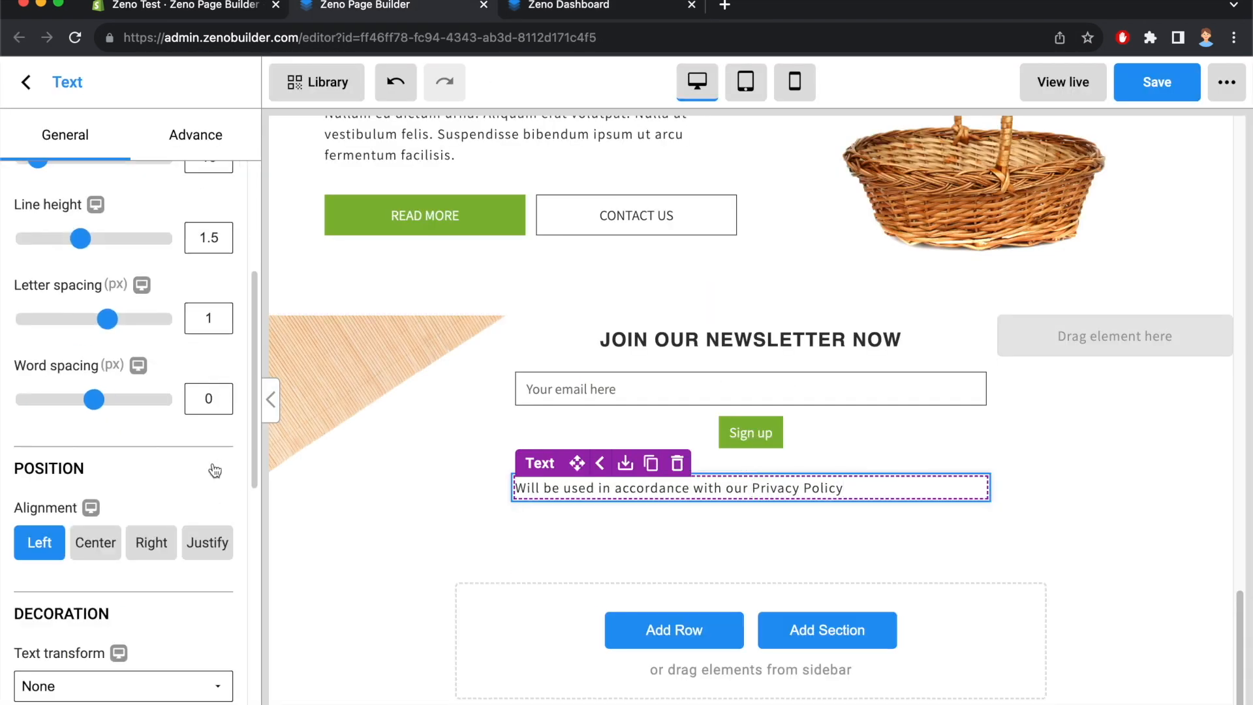
pyautogui.click(84, 459)
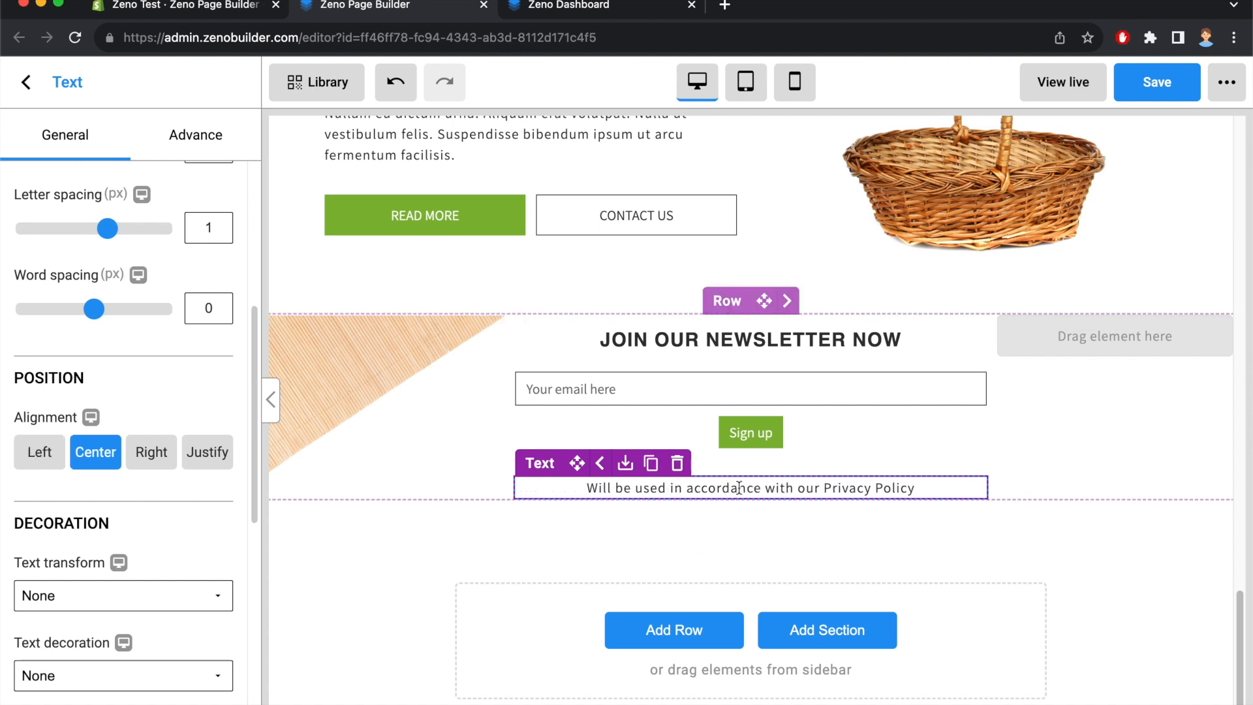
pyautogui.moveTo(819, 489); pyautogui.dragTo(916, 487)
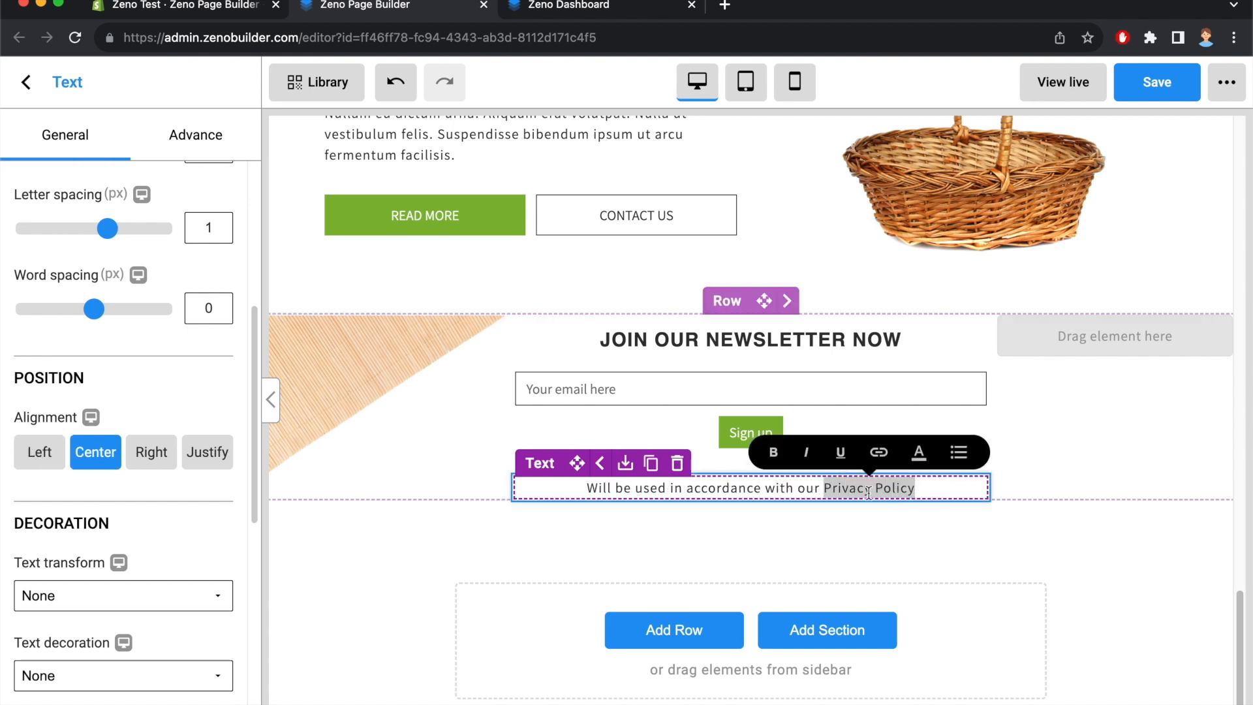
pyautogui.click(775, 453)
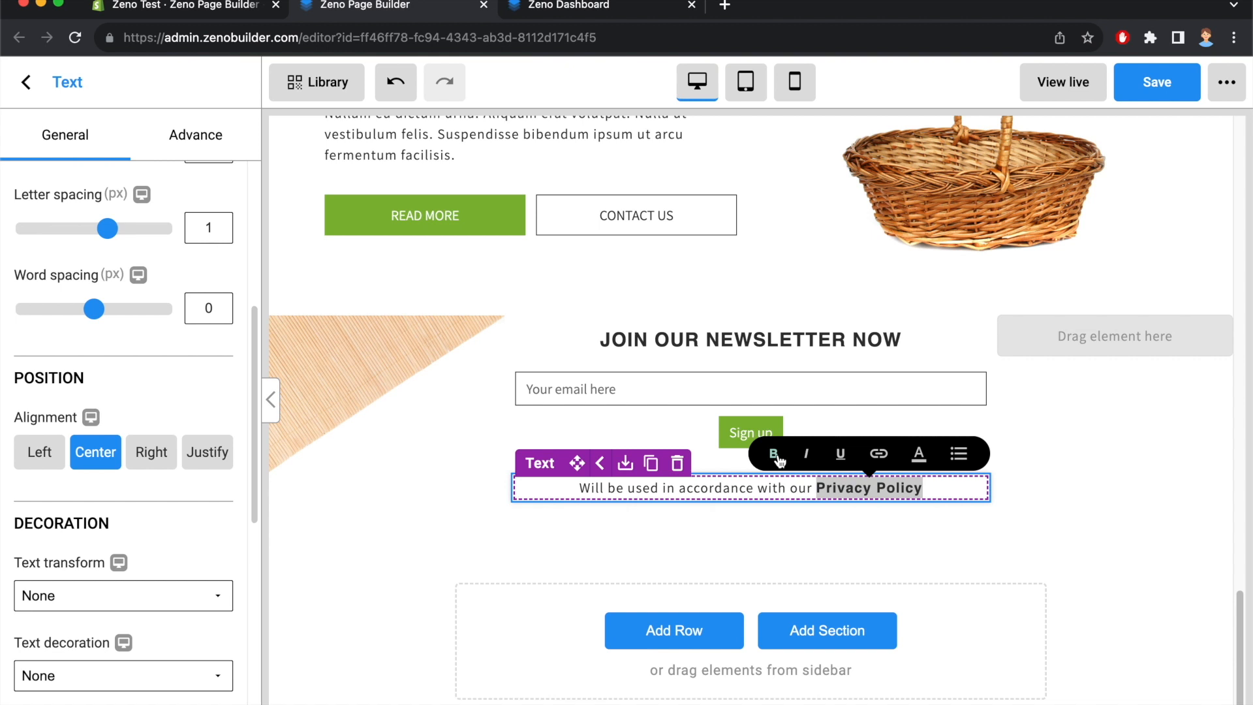
pyautogui.click(879, 455)
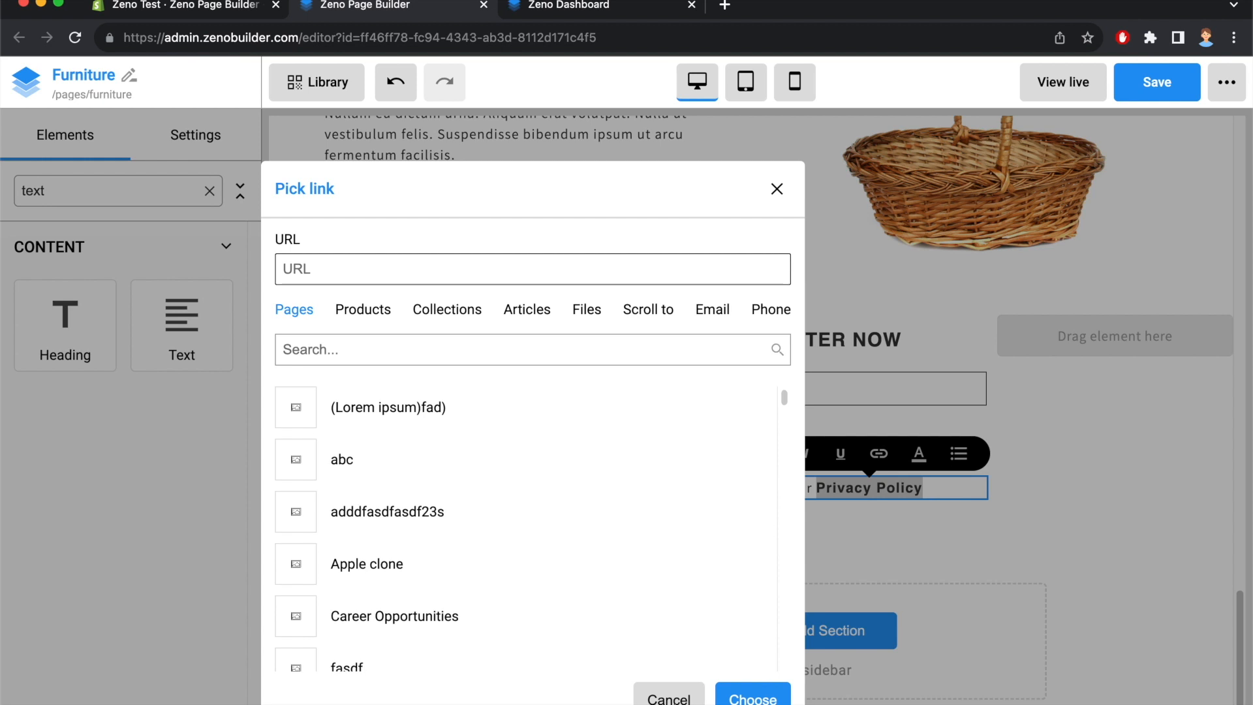
pyautogui.click(669, 697)
pyautogui.click(836, 538)
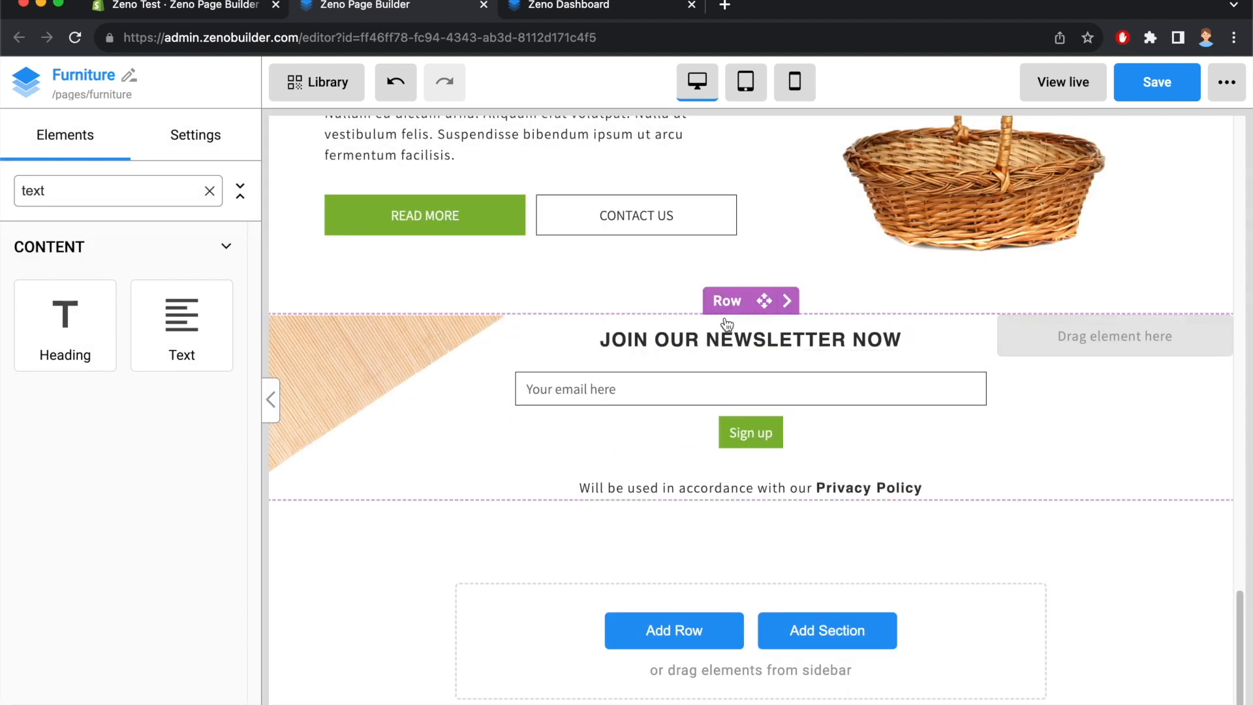
# Set the privacy note's bottom margin to 16 px
pyautogui.click(728, 308)
pyautogui.click(692, 490)
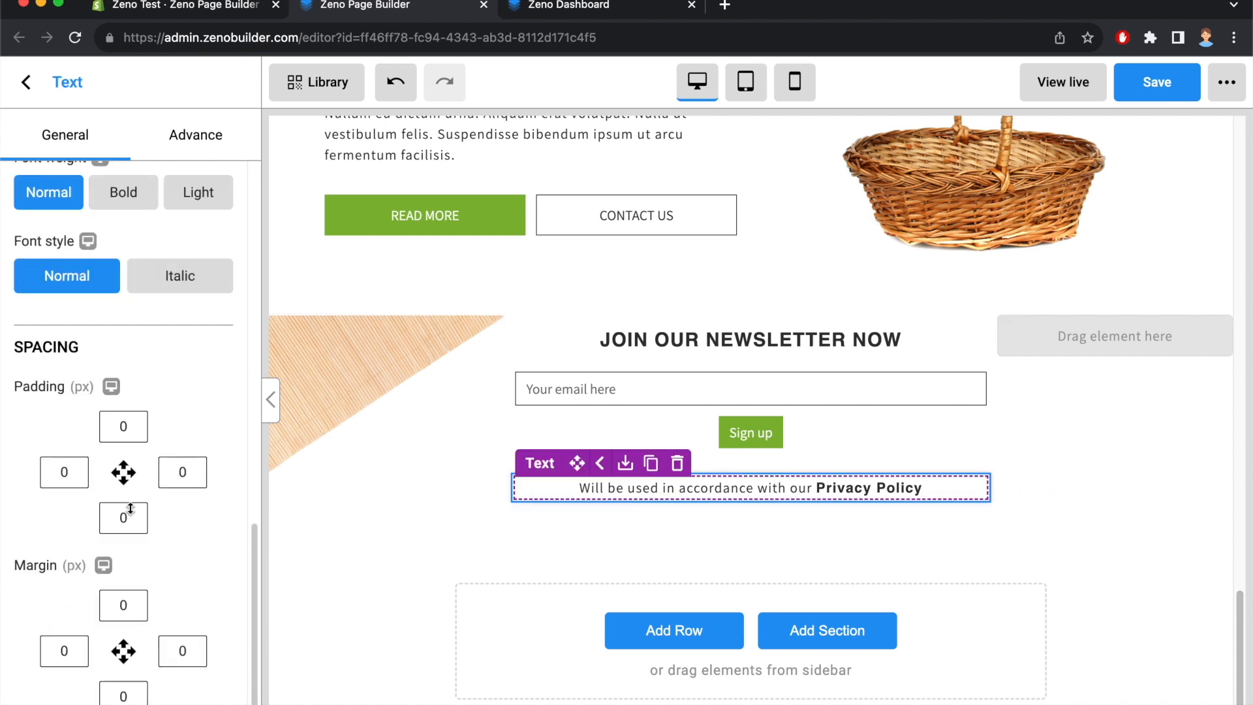
pyautogui.write('6')
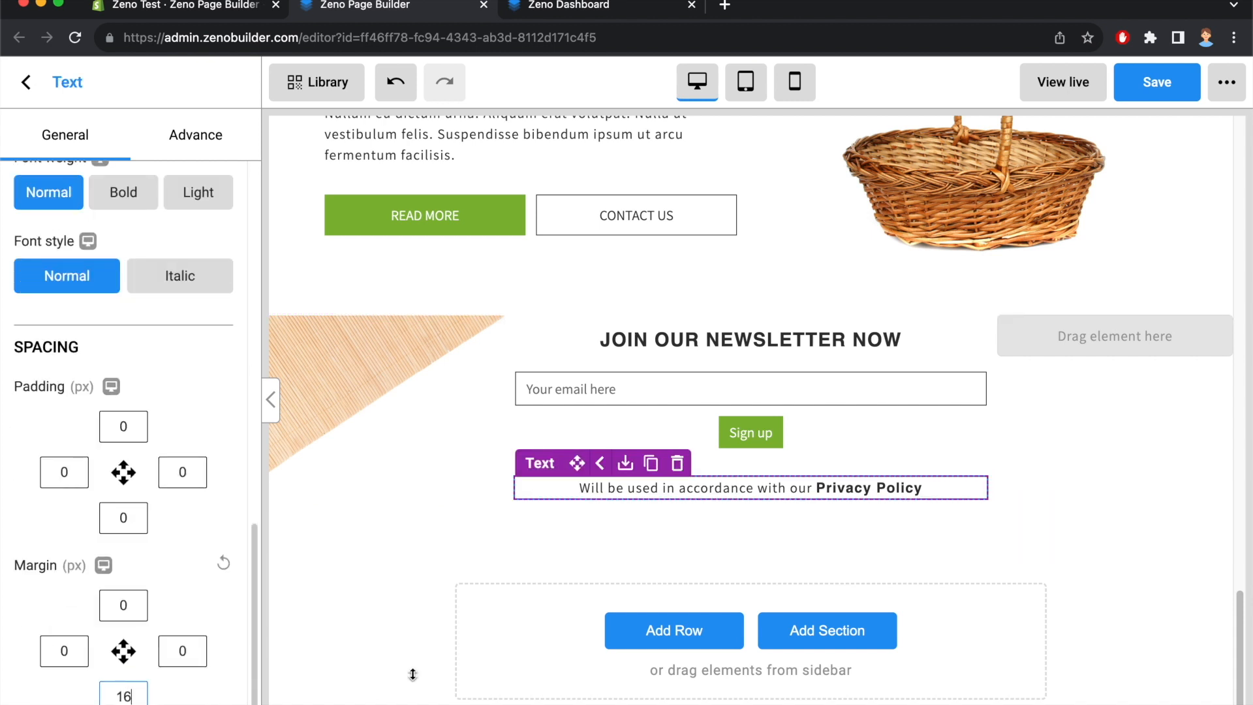
pyautogui.click(467, 618)
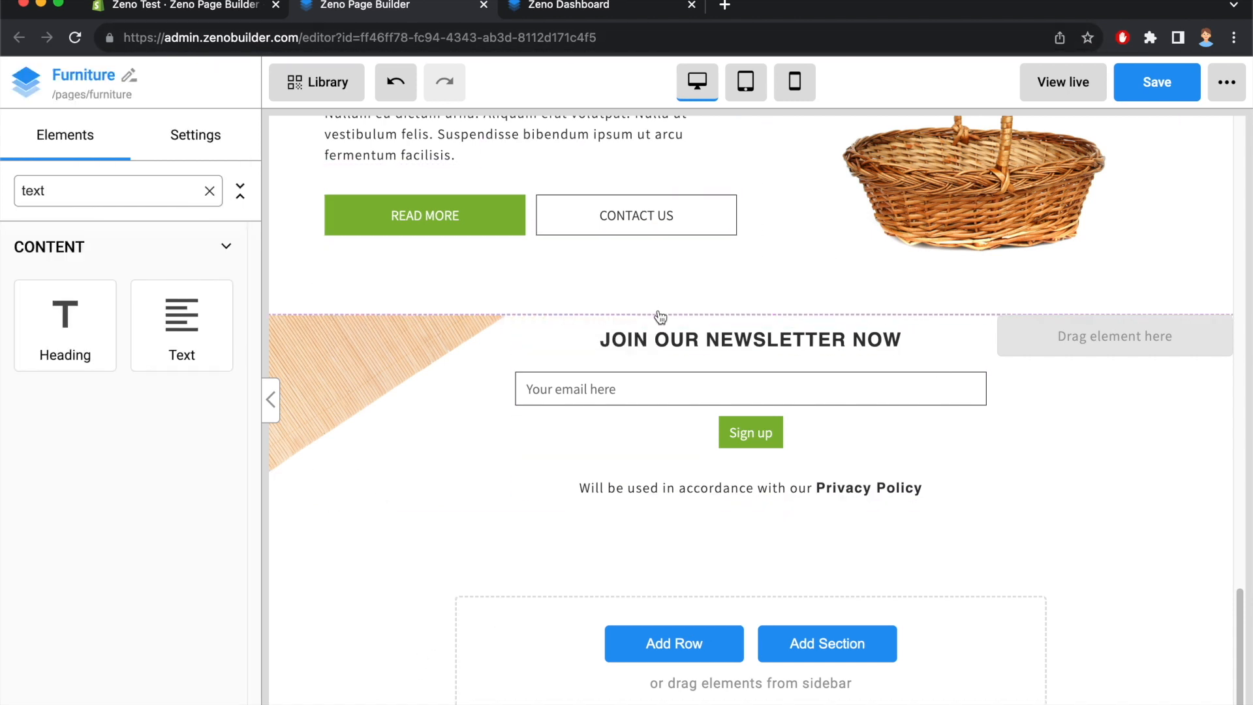
# Try centering the newsletter row's content vertically, and undo the alignment change
pyautogui.click(727, 308)
pyautogui.scroll(-5, 144, 402)
pyautogui.scroll(-5, 160, 418)
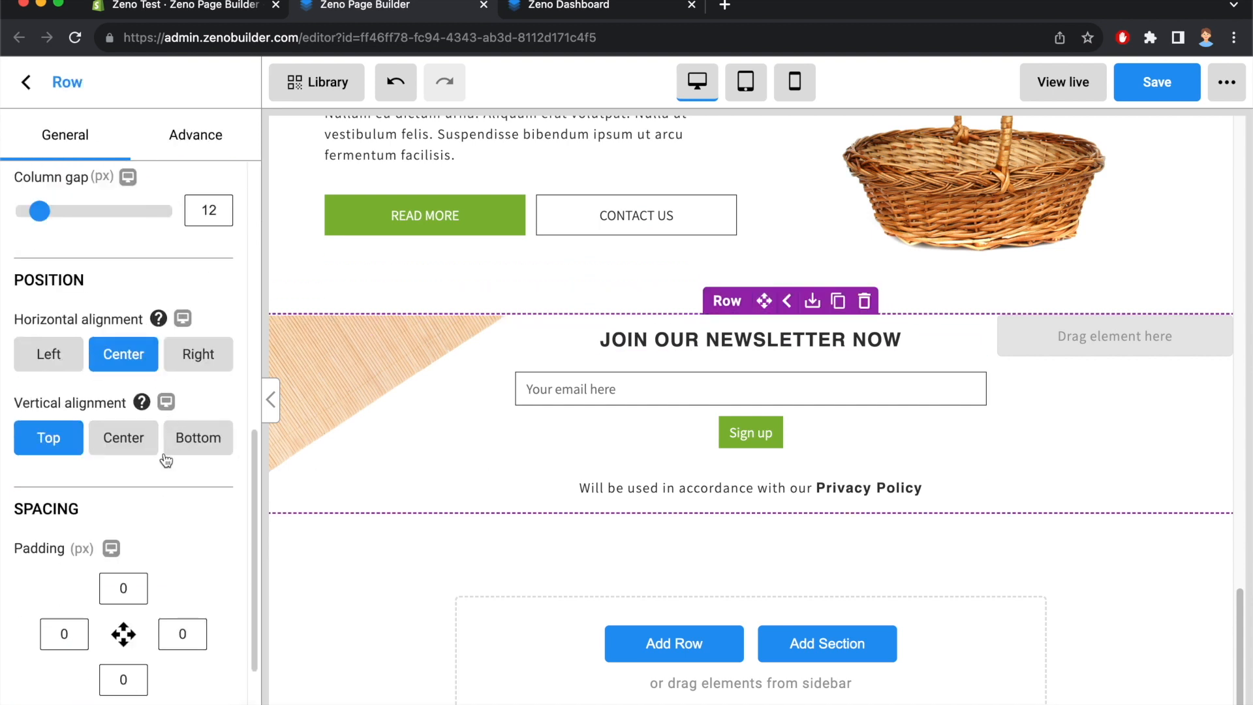
pyautogui.click(123, 438)
pyautogui.click(430, 581)
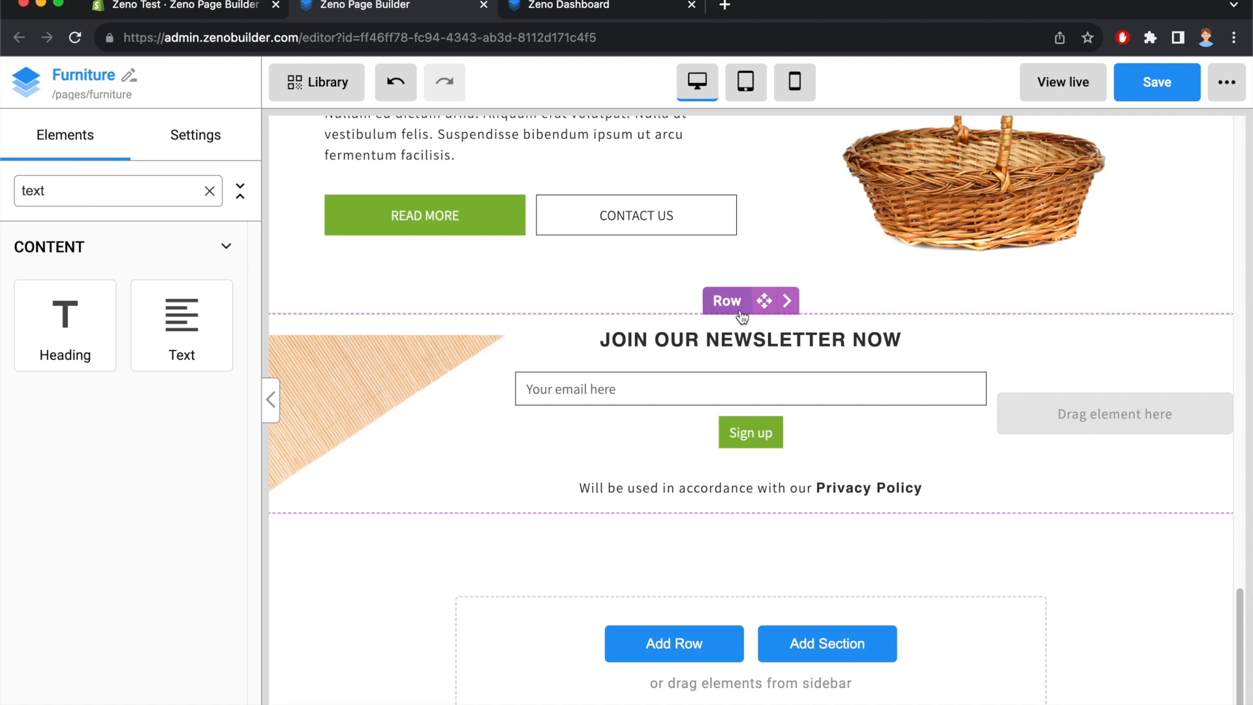
pyautogui.click(727, 304)
pyautogui.click(398, 86)
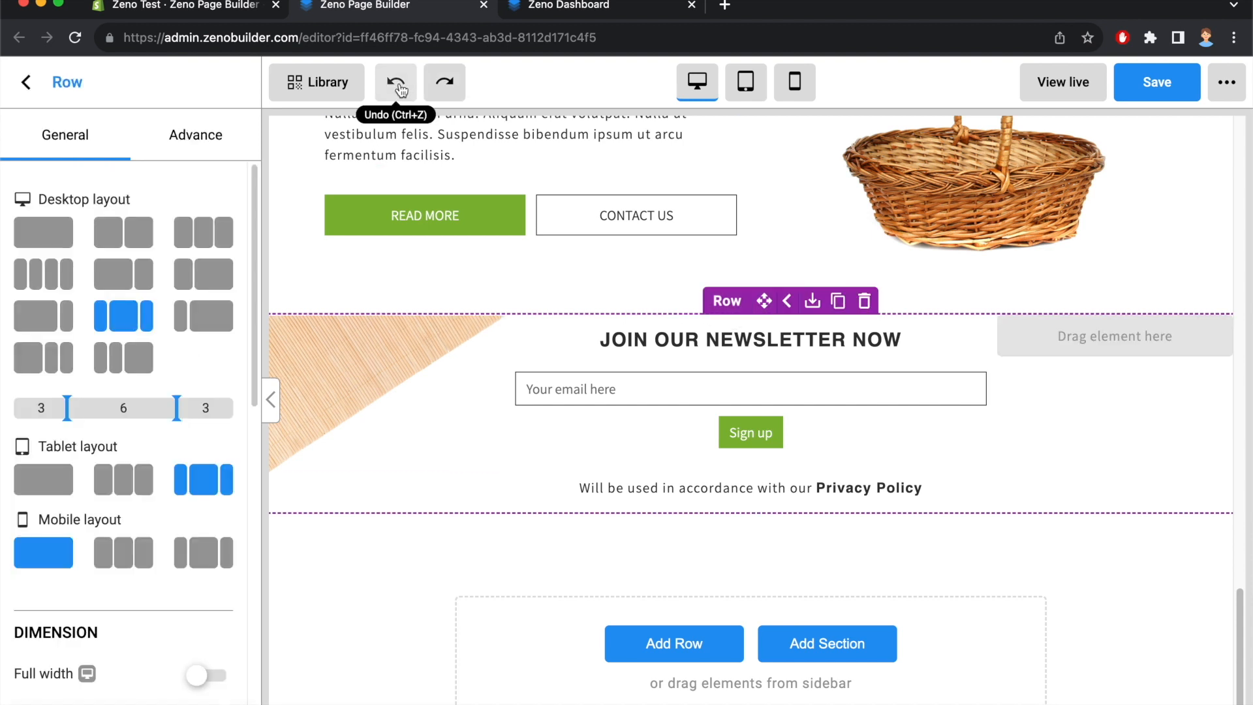
pyautogui.click(481, 598)
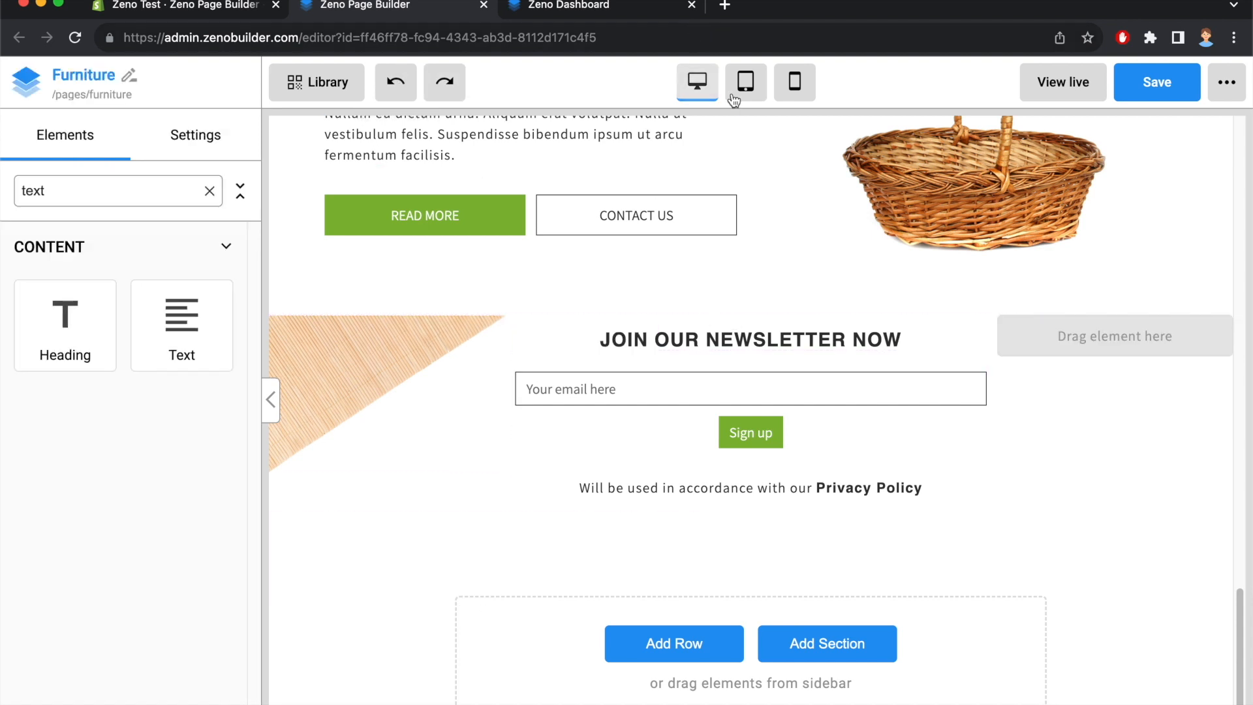
# Check the divider below the newsletter in the template preview and turn on the border for the newsletter row
pyautogui.click(588, 6)
pyautogui.scroll(-2, 639, 241)
pyautogui.click(75, 332)
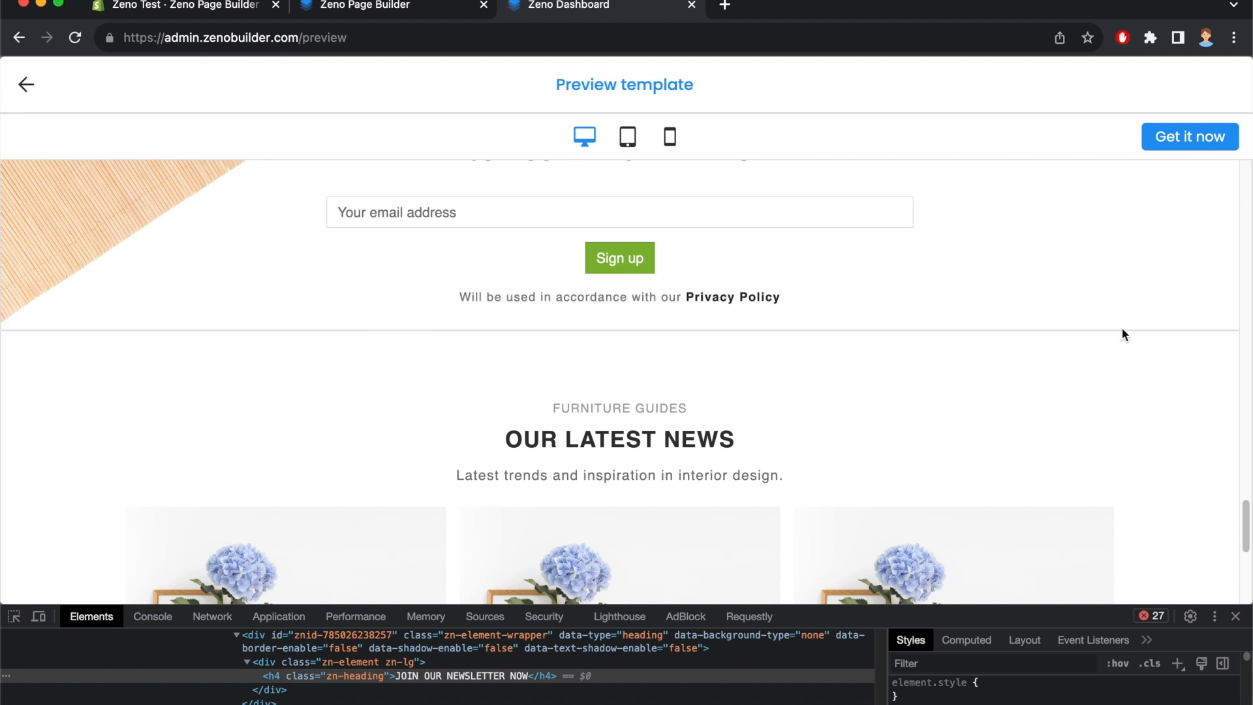
pyautogui.click(394, 6)
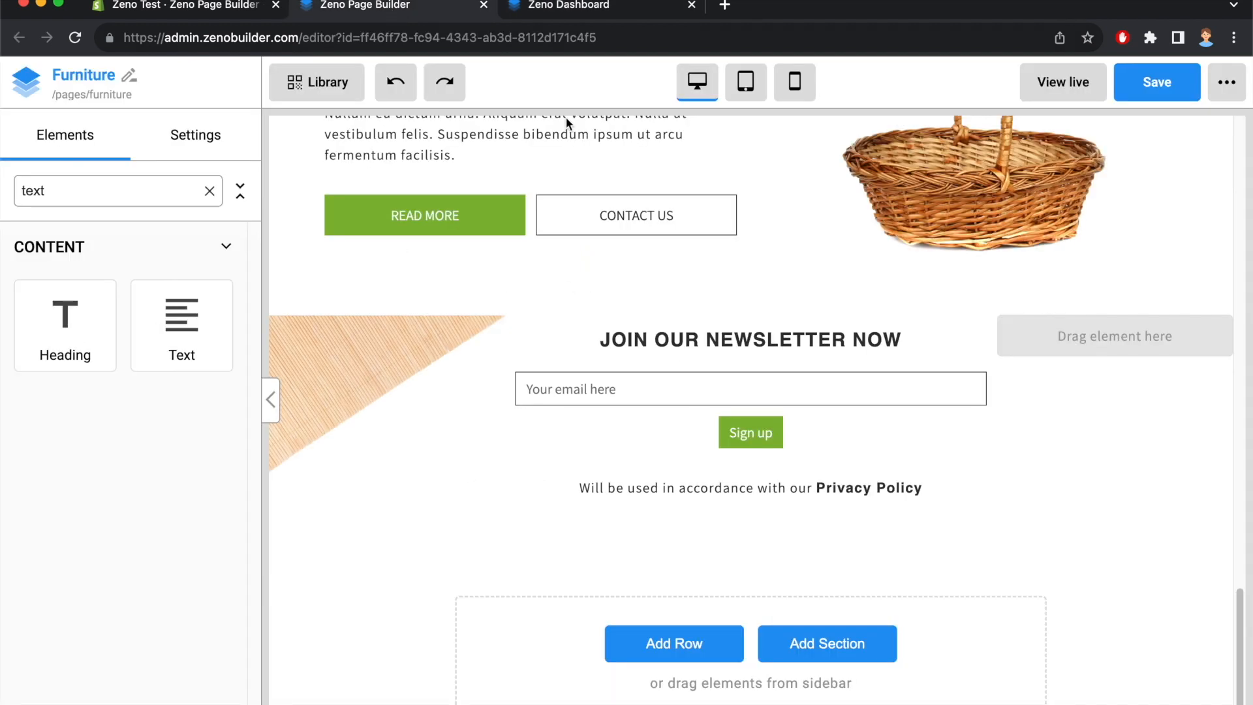
pyautogui.click(720, 303)
pyautogui.click(196, 135)
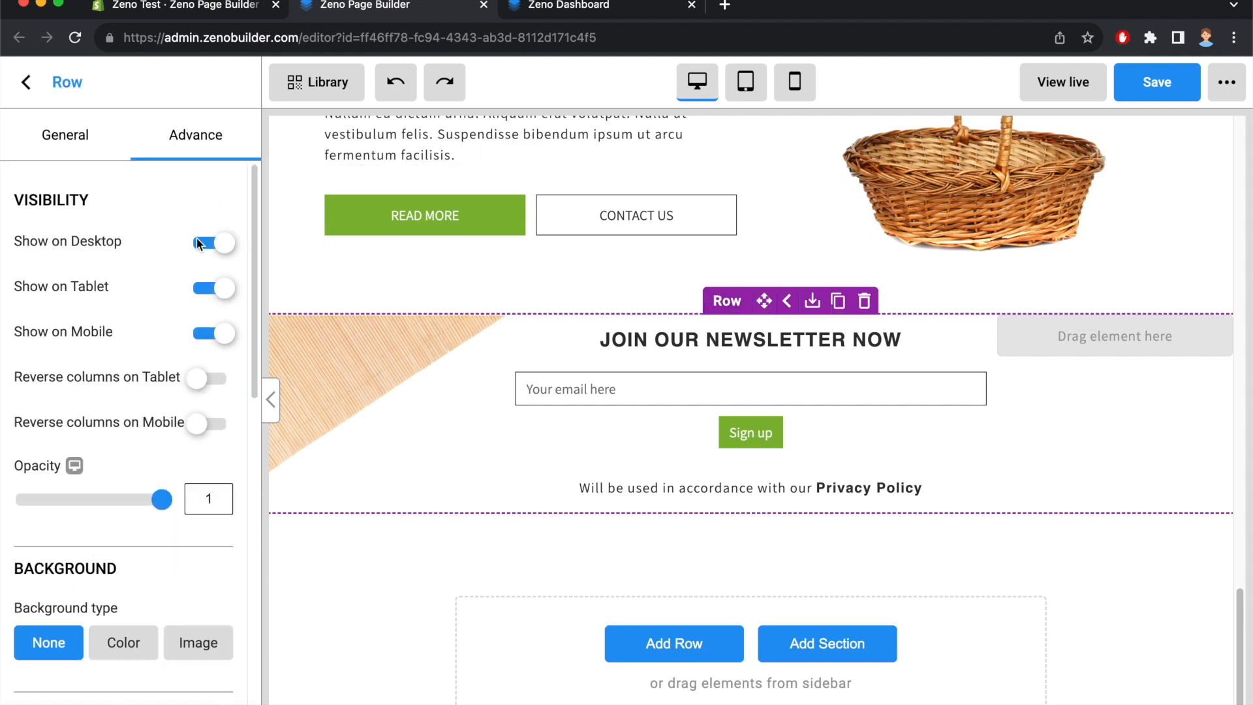
pyautogui.scroll(-7, 149, 173)
pyautogui.click(205, 331)
# Set the newsletter row's border widths to 0 px for the top, left and right edges and 2 px for the bottom edge
pyautogui.doubleClick(128, 406)
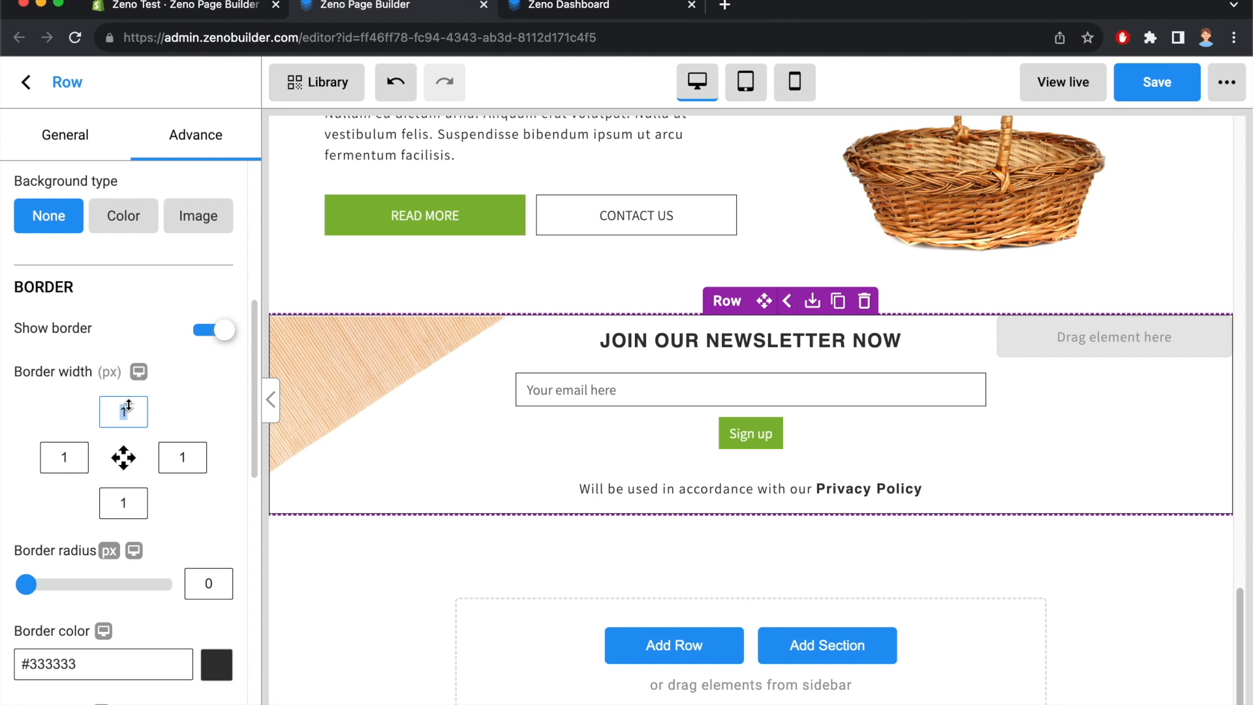
pyautogui.doubleClick(65, 457)
pyautogui.write('0')
pyautogui.doubleClick(173, 456)
pyautogui.write('0')
pyautogui.doubleClick(126, 501)
pyautogui.write('2')
pyautogui.click(197, 496)
pyautogui.scroll(-2, 222, 479)
pyautogui.click(404, 610)
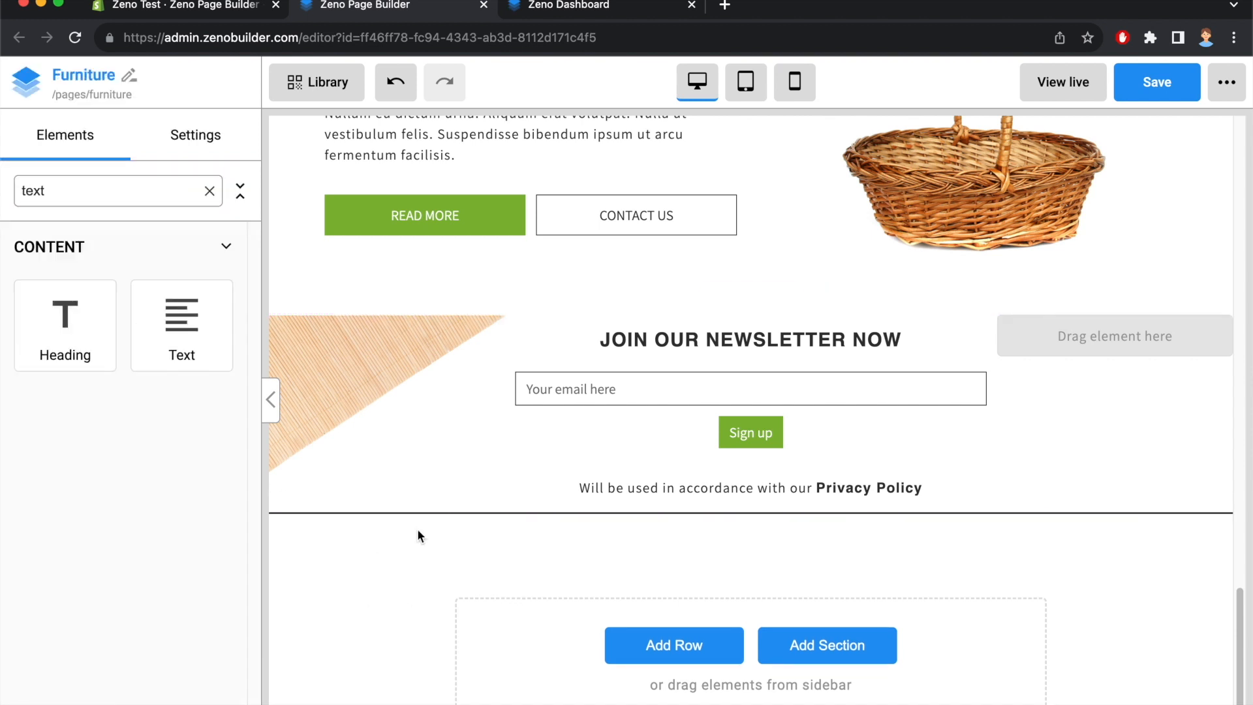
# Set the newsletter row's border color to #777
pyautogui.click(451, 263)
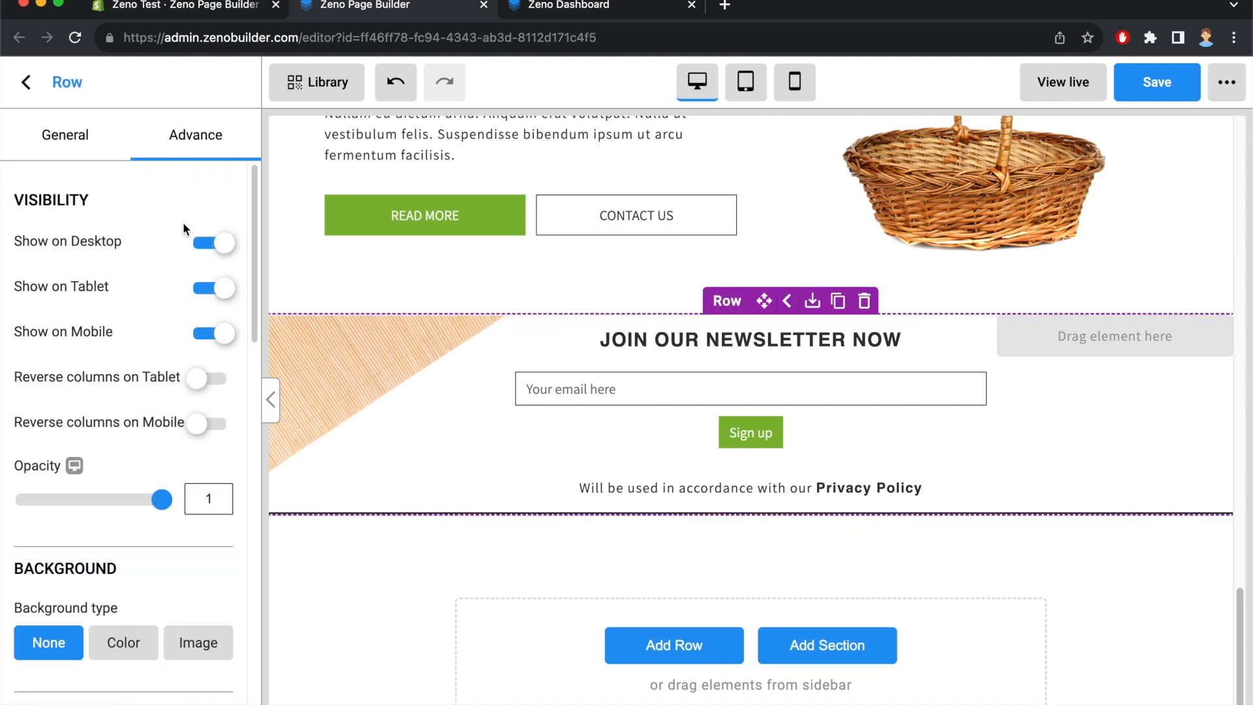
pyautogui.scroll(-4, 176, 456)
pyautogui.scroll(-5, 189, 604)
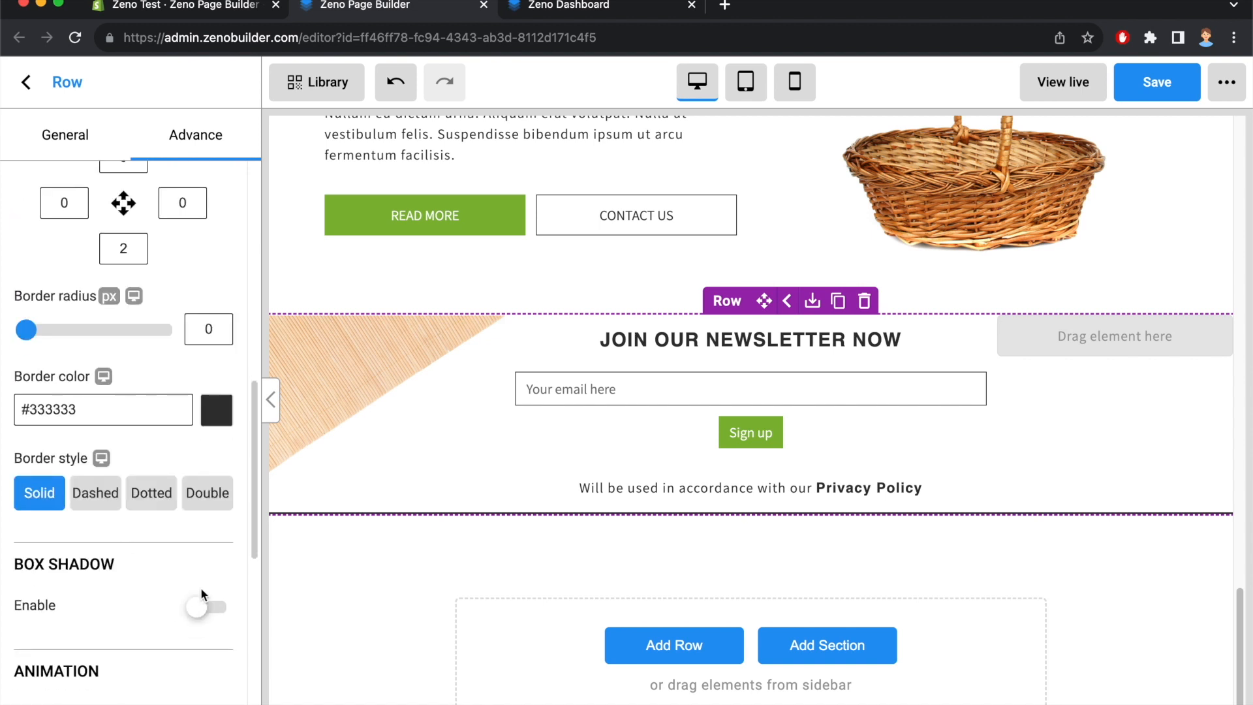
pyautogui.click(216, 410)
pyautogui.doubleClick(72, 405)
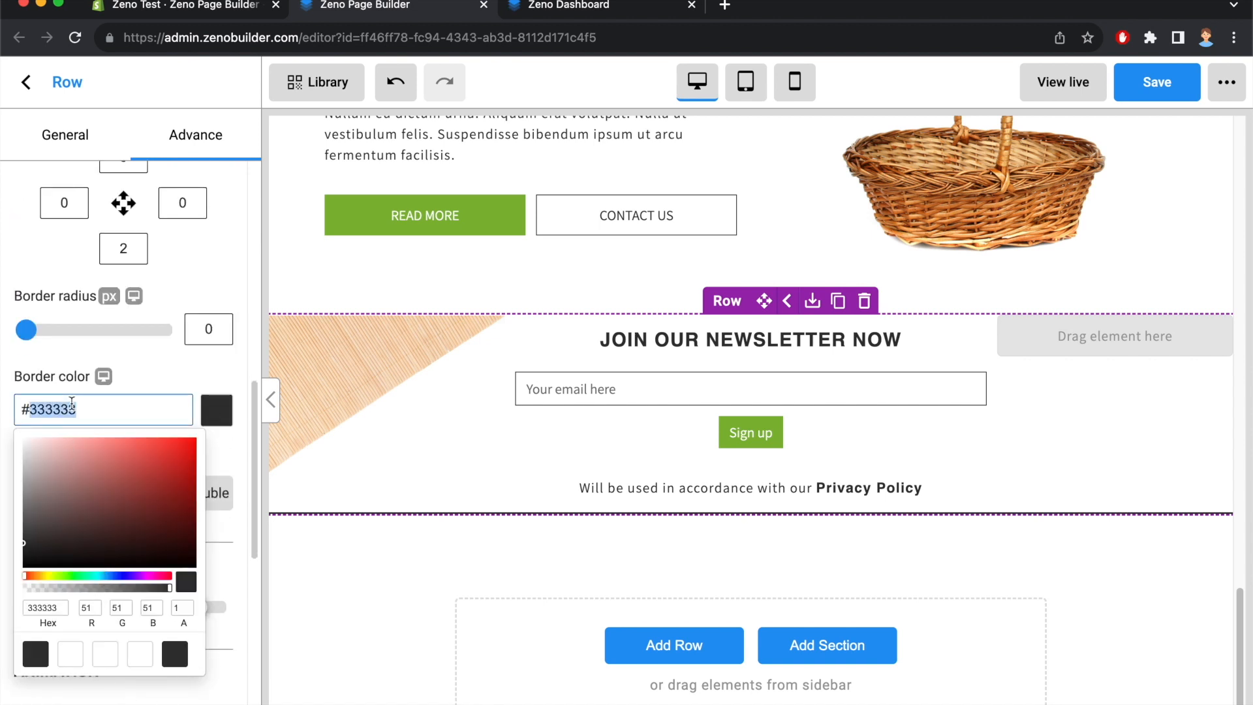
pyautogui.write('333333')
pyautogui.hotkey('alt', 'BackSpace')
pyautogui.write('777')
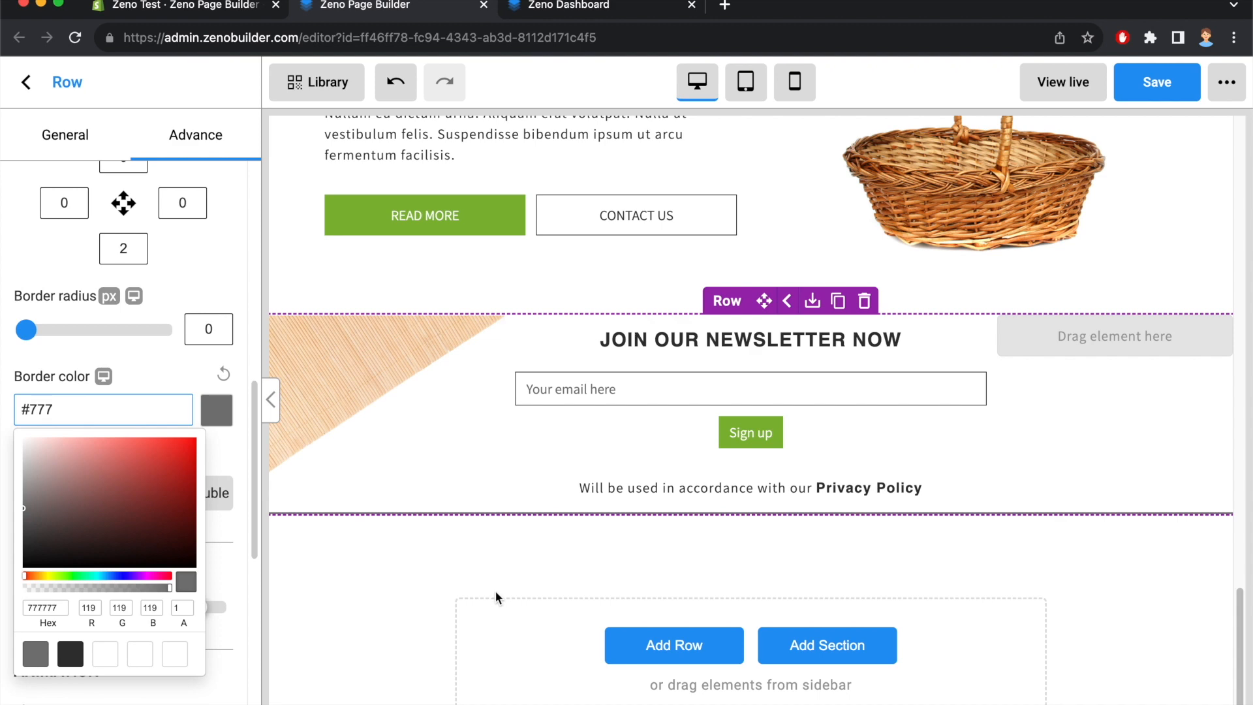
pyautogui.click(495, 591)
# Check the "Our latest news" section in the template preview and add a new row below the newsletter row
pyautogui.click(650, 11)
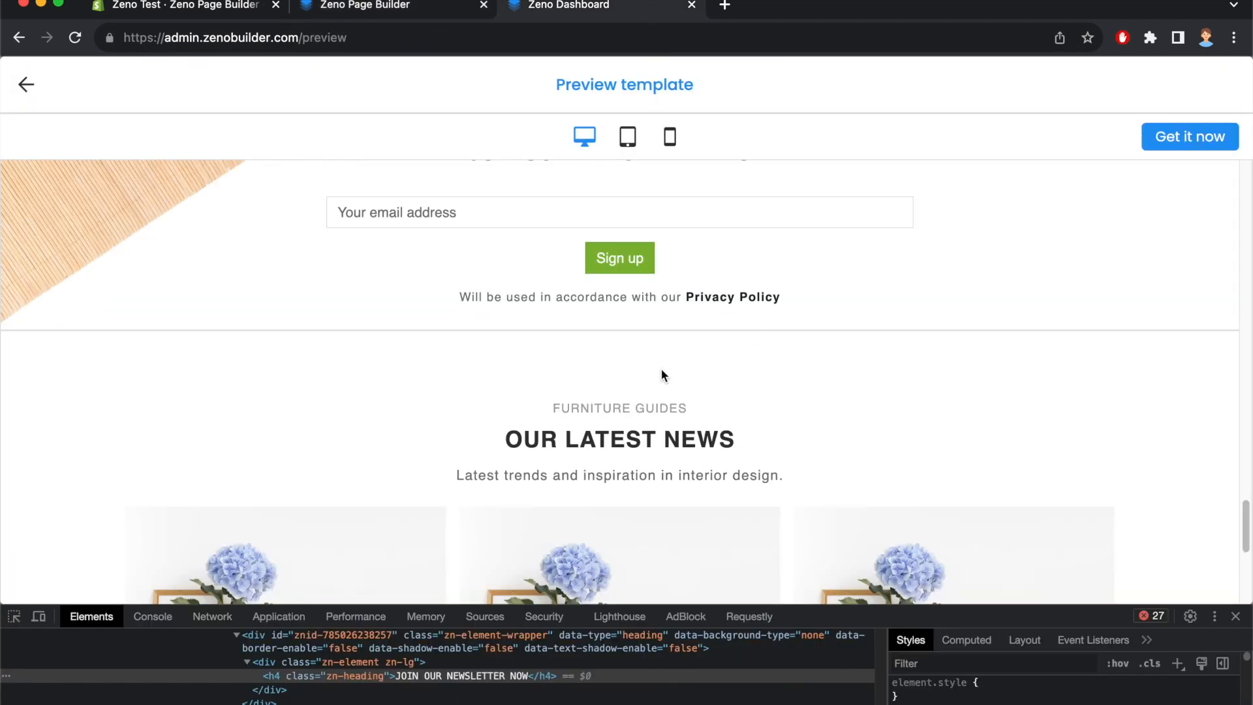
pyautogui.scroll(-2, 522, 324)
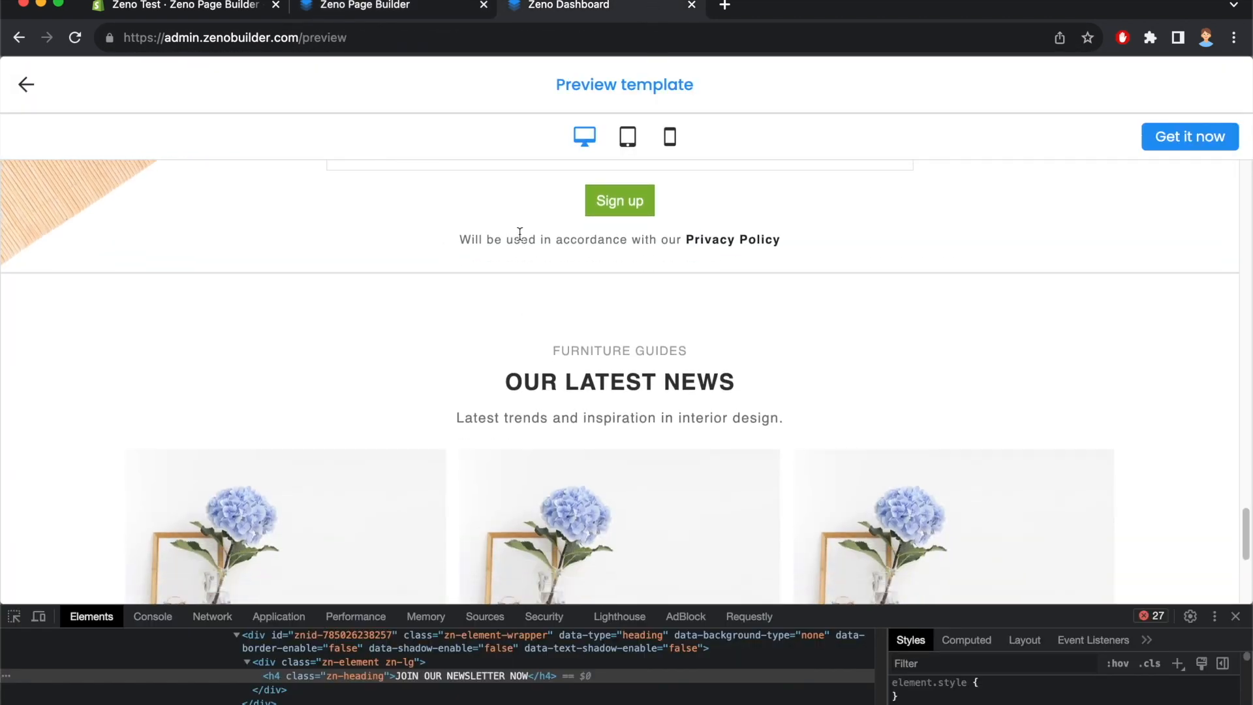
pyautogui.scroll(-2, 503, 229)
pyautogui.scroll(-3, 501, 225)
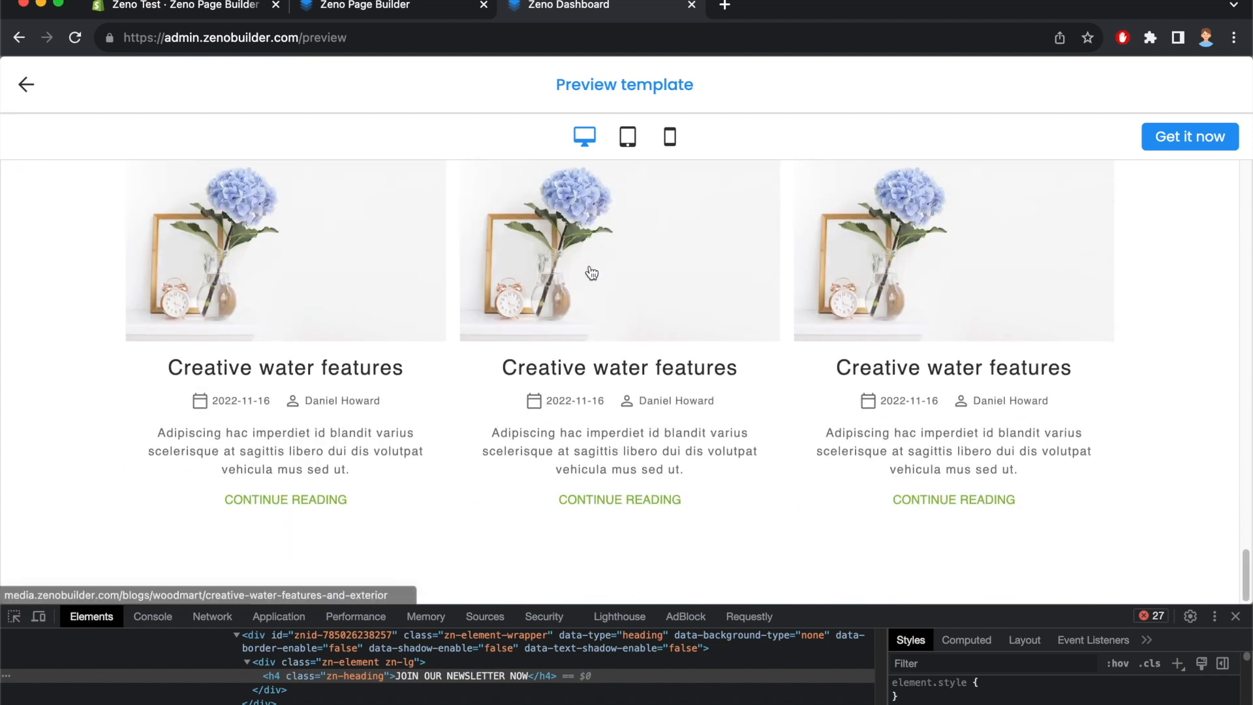
pyautogui.scroll(2, 579, 261)
pyautogui.moveTo(459, 201); pyautogui.dragTo(417, 190)
pyautogui.click(368, 8)
pyautogui.doubleClick(55, 190)
pyautogui.write('row')
pyautogui.moveTo(98, 346); pyautogui.dragTo(833, 570)
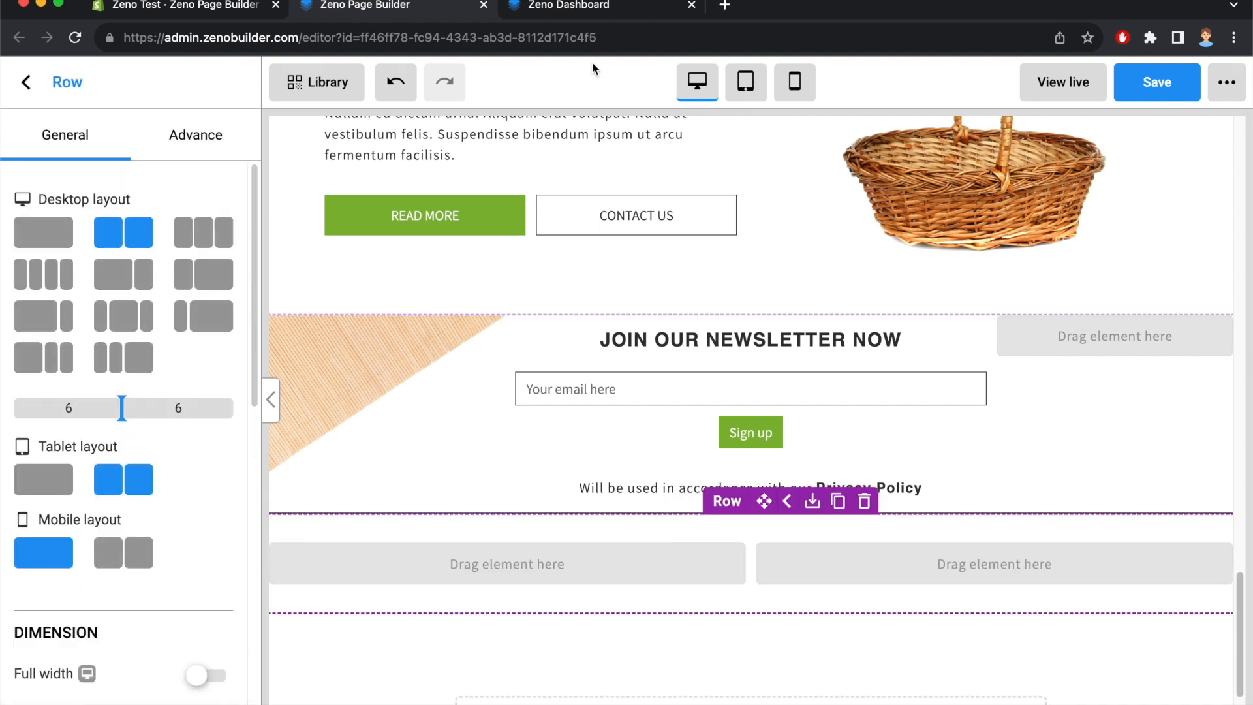
# Examine the headings and the three blog cards of the "Our latest news" section in the template preview
pyautogui.click(624, 7)
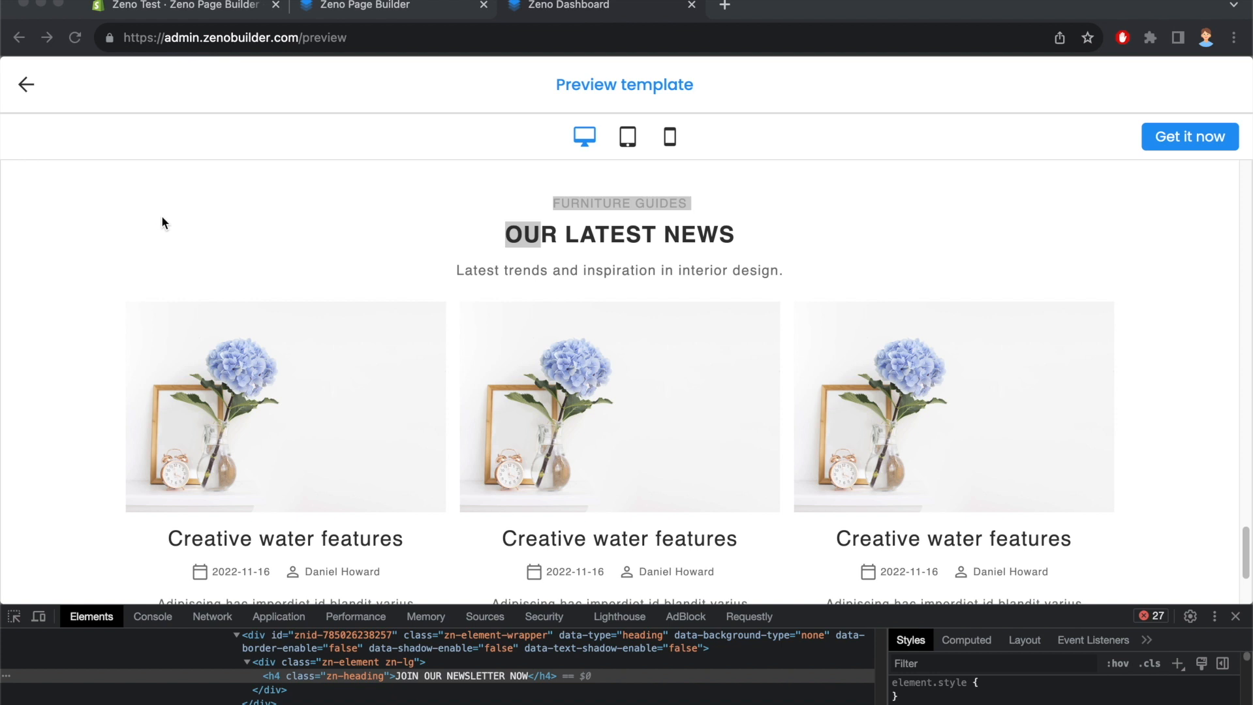
pyautogui.moveTo(5, 159)
pyautogui.mouseDown()
pyautogui.moveTo(895, 172)
pyautogui.moveTo(1220, 215)
pyautogui.moveTo(1237, 604)
pyautogui.moveTo(55, 534)
pyautogui.moveTo(97, 243)
pyautogui.mouseUp()
pyautogui.moveTo(558, 201); pyautogui.dragTo(727, 193)
pyautogui.moveTo(512, 235); pyautogui.dragTo(764, 218)
pyautogui.moveTo(457, 270); pyautogui.dragTo(797, 263)
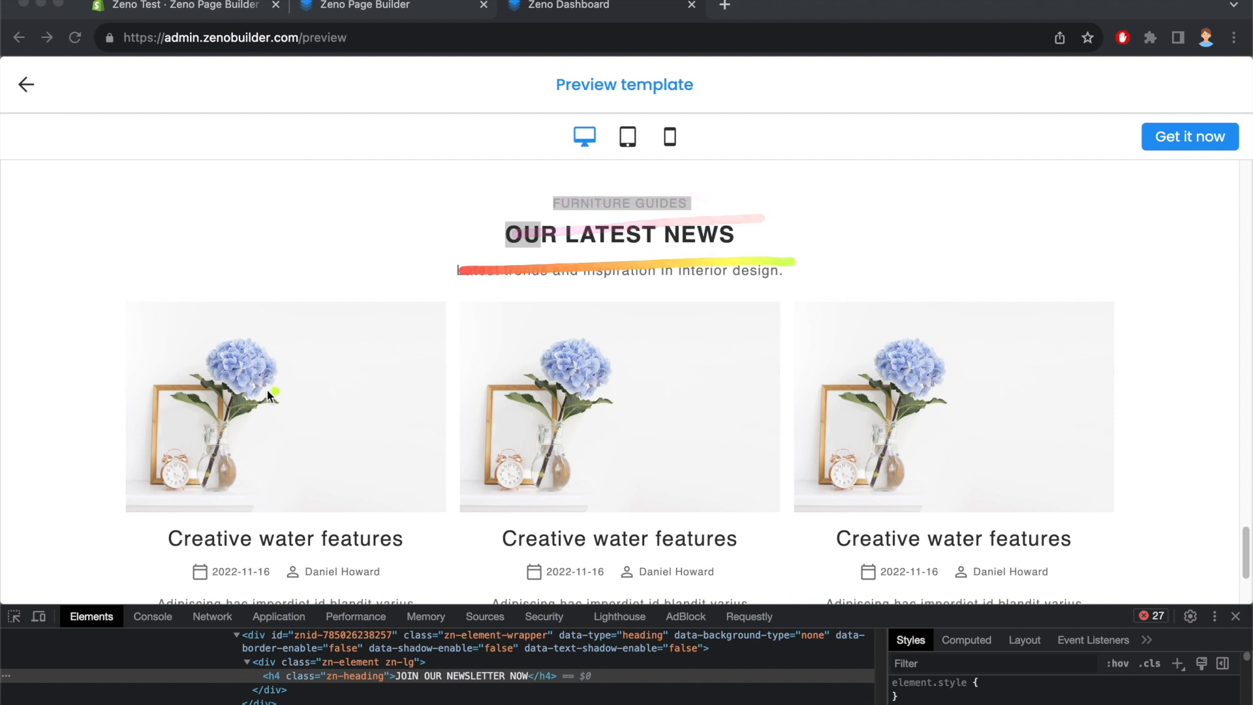
pyautogui.moveTo(119, 294)
pyautogui.mouseDown()
pyautogui.moveTo(117, 550)
pyautogui.moveTo(823, 620)
pyautogui.moveTo(1092, 307)
pyautogui.moveTo(30, 288)
pyautogui.mouseUp()
pyautogui.moveTo(218, 290)
pyautogui.mouseDown()
pyautogui.moveTo(205, 305)
pyautogui.moveTo(375, 351)
pyautogui.moveTo(340, 323)
pyautogui.mouseUp()
pyautogui.moveTo(532, 325)
pyautogui.mouseDown()
pyautogui.moveTo(679, 574)
pyautogui.moveTo(547, 334)
pyautogui.moveTo(723, 468)
pyautogui.moveTo(1035, 388)
pyautogui.moveTo(927, 375)
pyautogui.mouseUp()
pyautogui.click(711, 258)
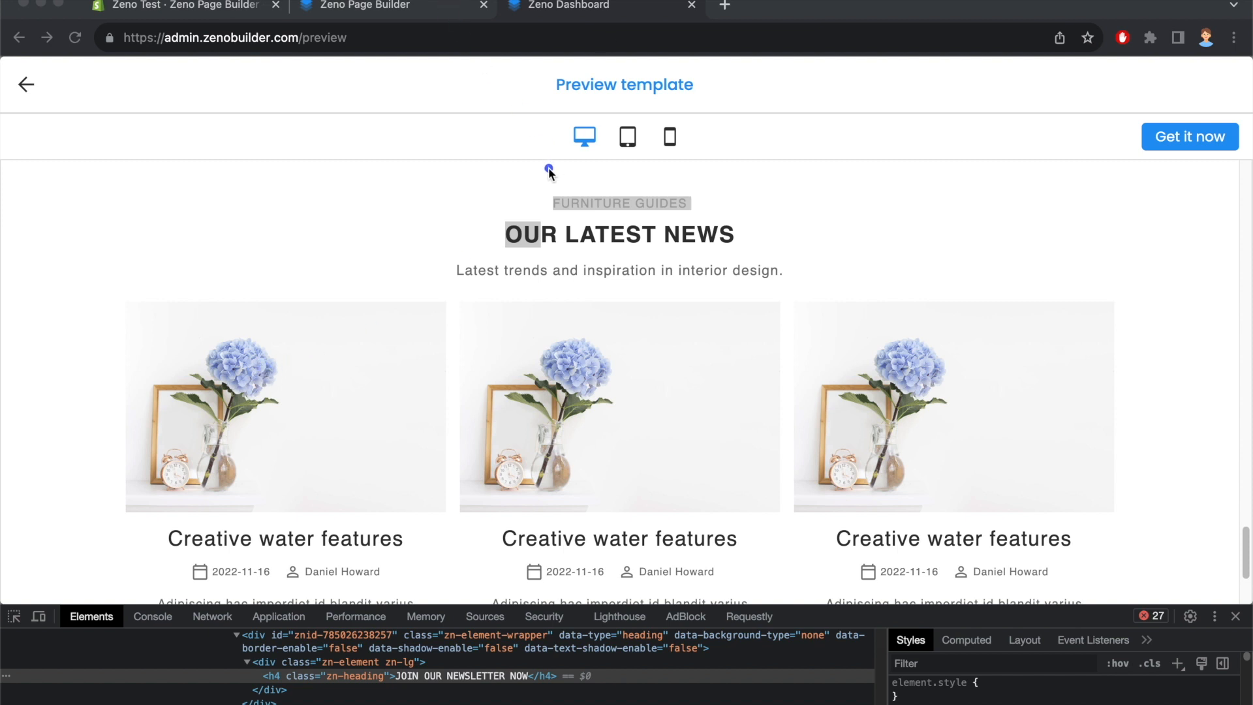
pyautogui.click(385, 7)
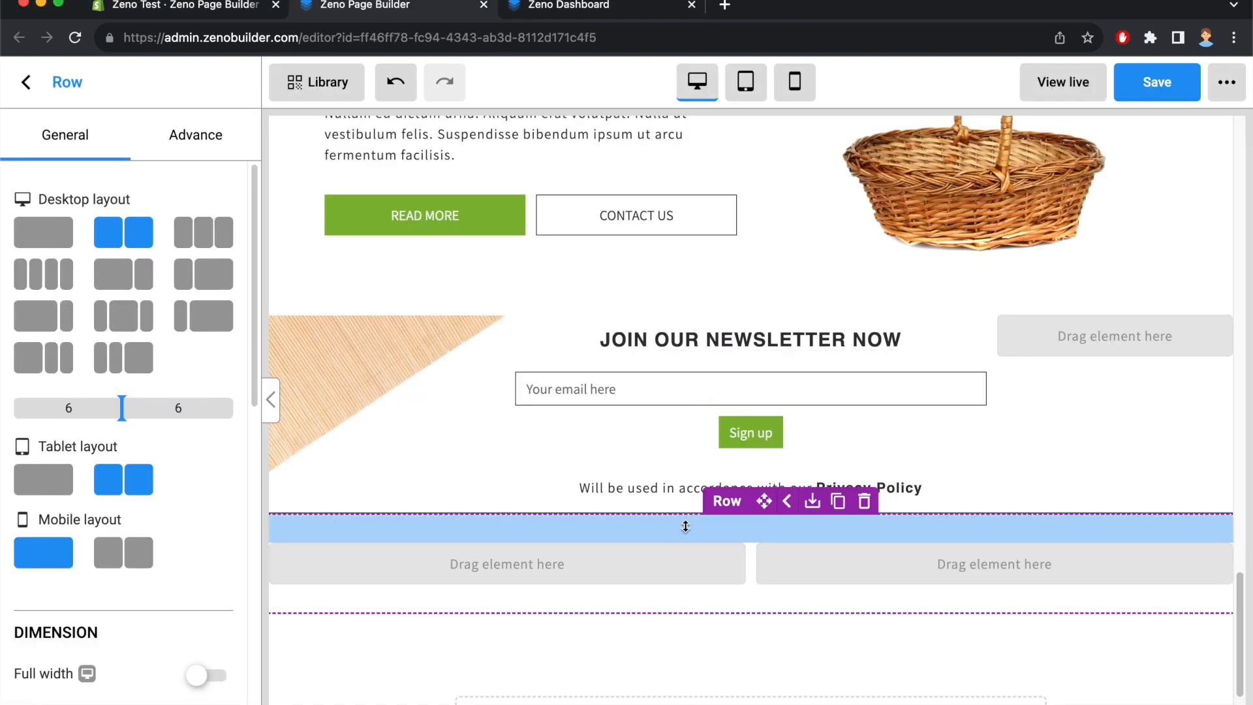
# Change the new row below the newsletter to a single column and set its left and right padding to 64 px
pyautogui.press('super+z')
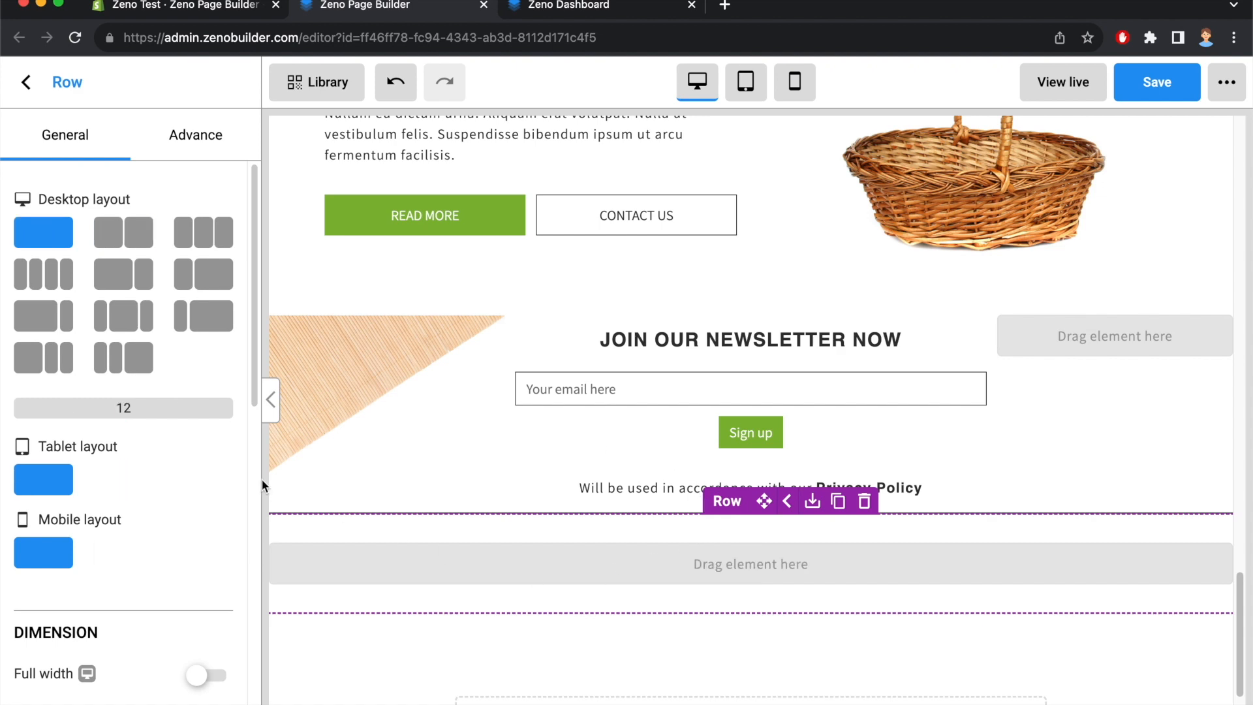
pyautogui.scroll(-8, 92, 441)
pyautogui.click(594, 10)
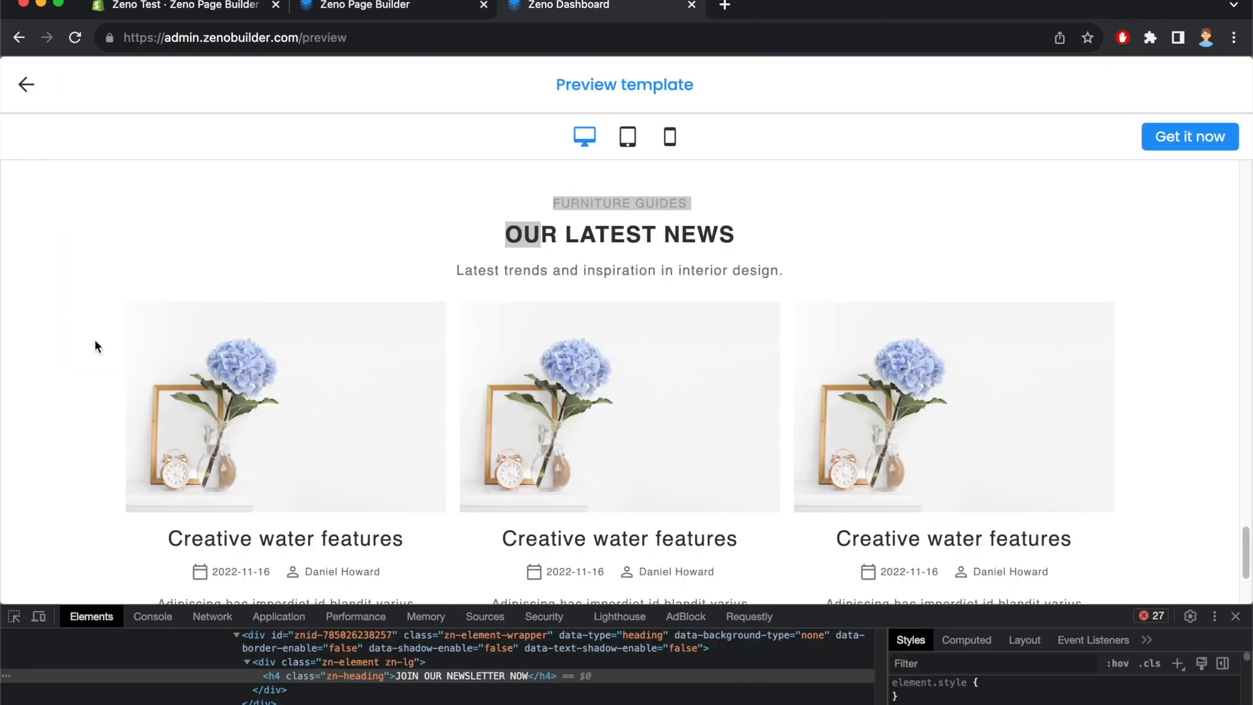
pyautogui.click(378, 10)
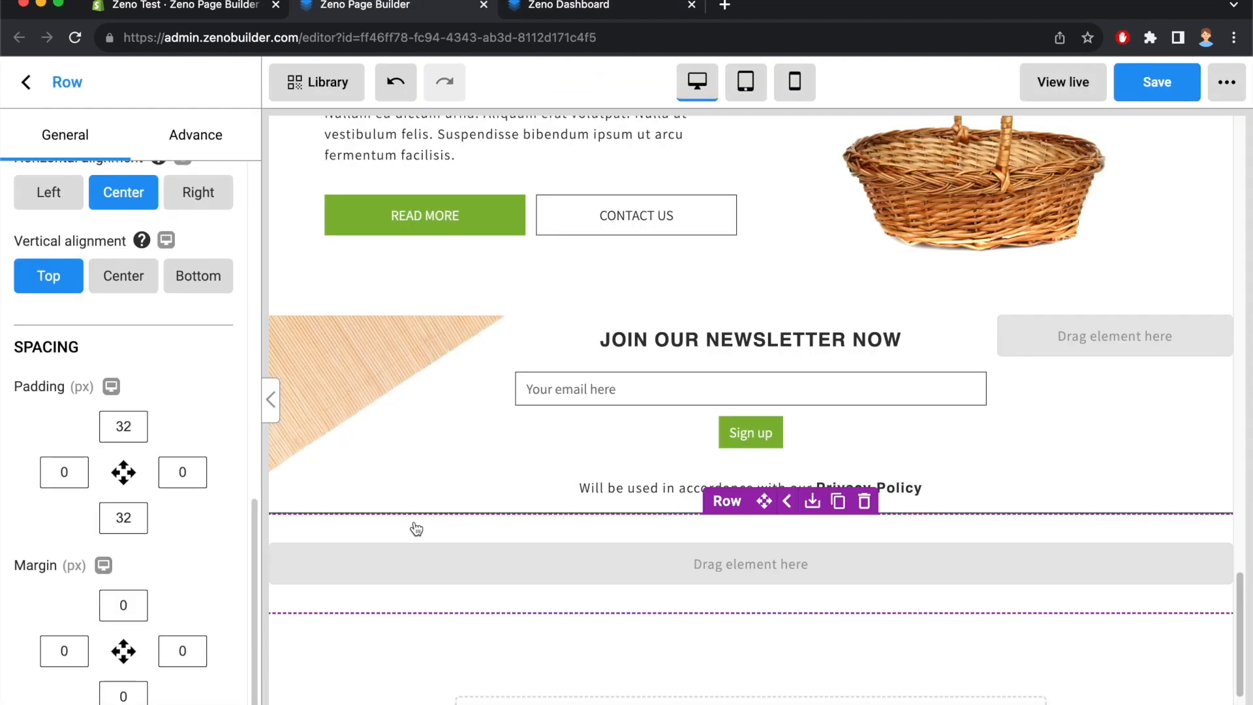
pyautogui.click(64, 472)
pyautogui.write('64')
pyautogui.click(203, 469)
pyautogui.write('64')
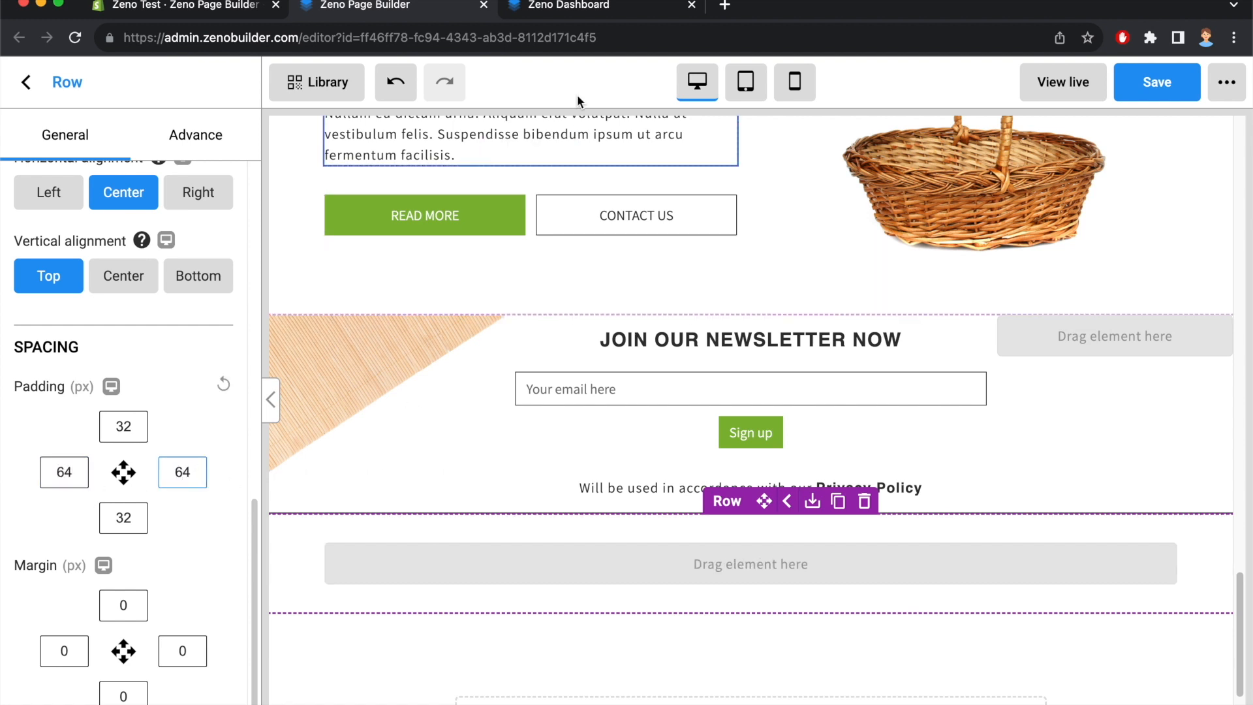
# Duplicate the "WOODEN ACCESSORIES" heading of the featured products section and move the copy into the new row below the newsletter
pyautogui.click(575, 8)
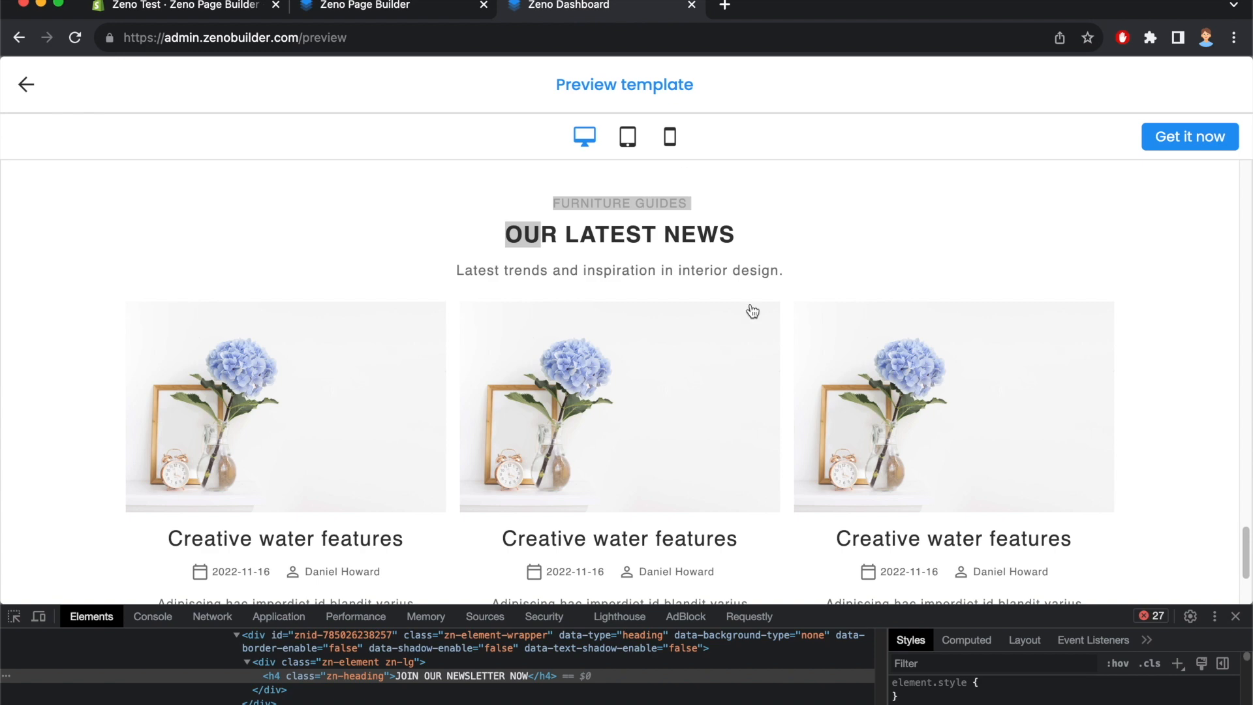
pyautogui.click(552, 207)
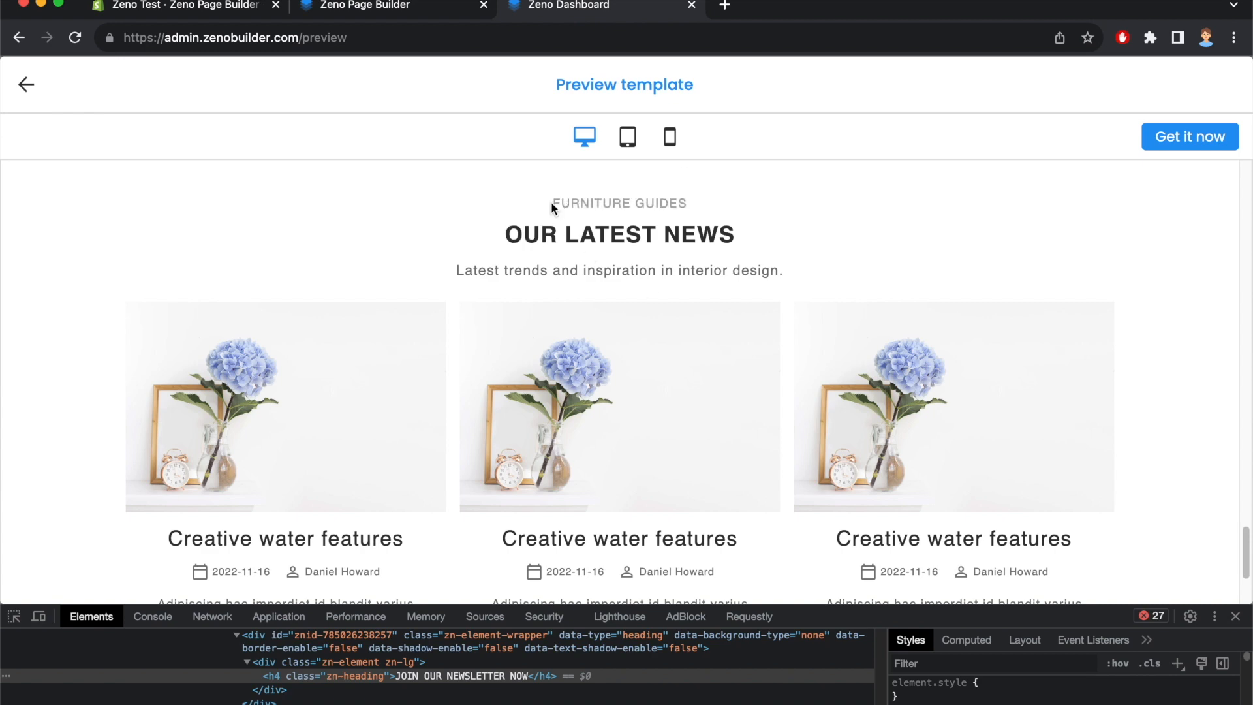
pyautogui.click(411, 5)
pyautogui.scroll(10, 838, 307)
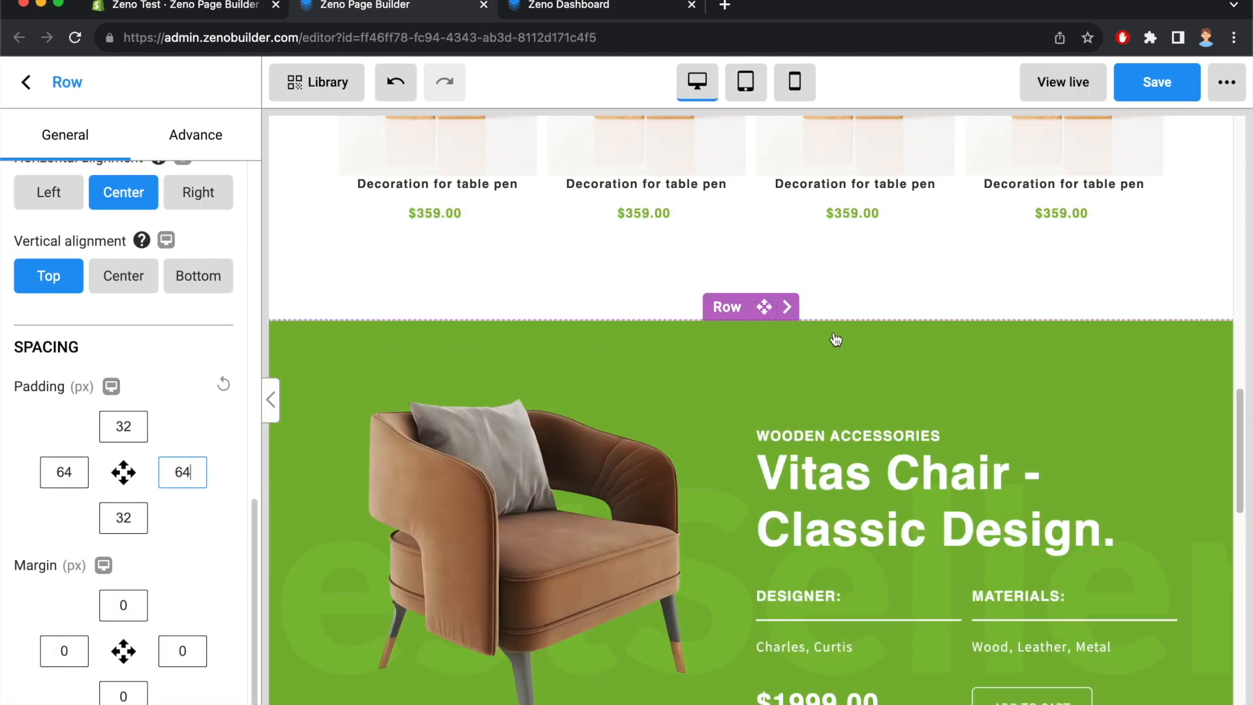
pyautogui.scroll(8, 836, 340)
pyautogui.click(721, 336)
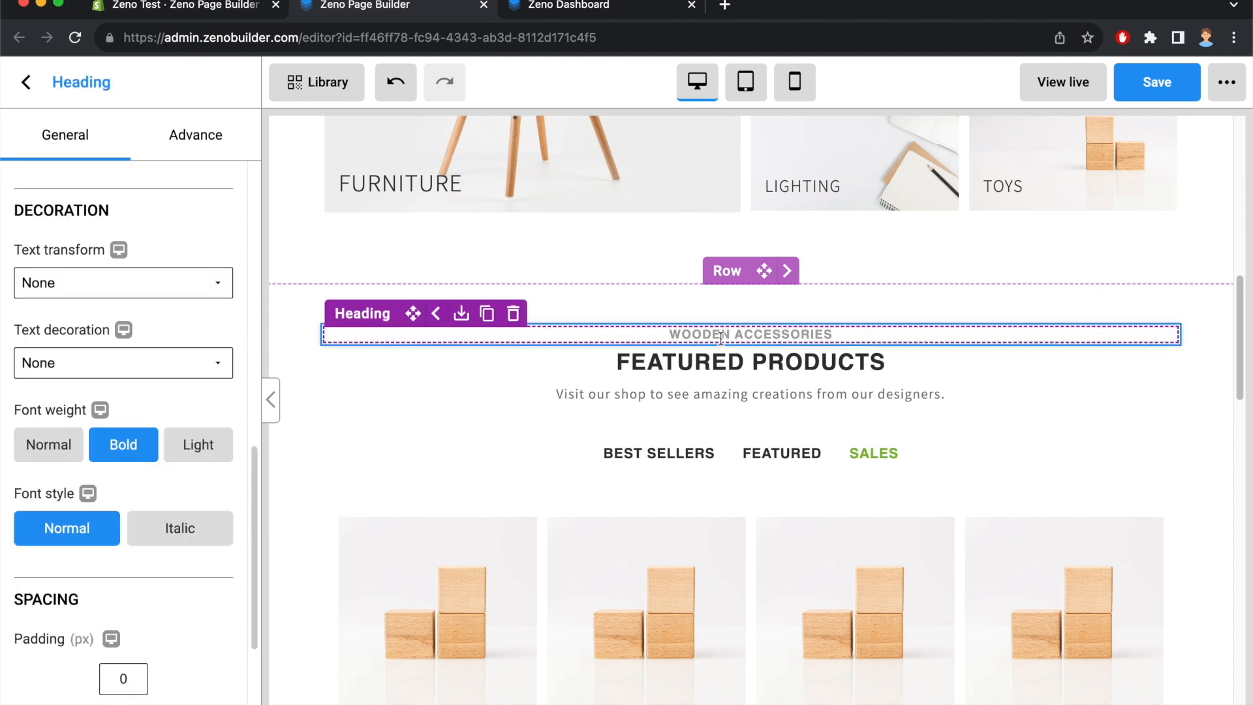
pyautogui.click(487, 314)
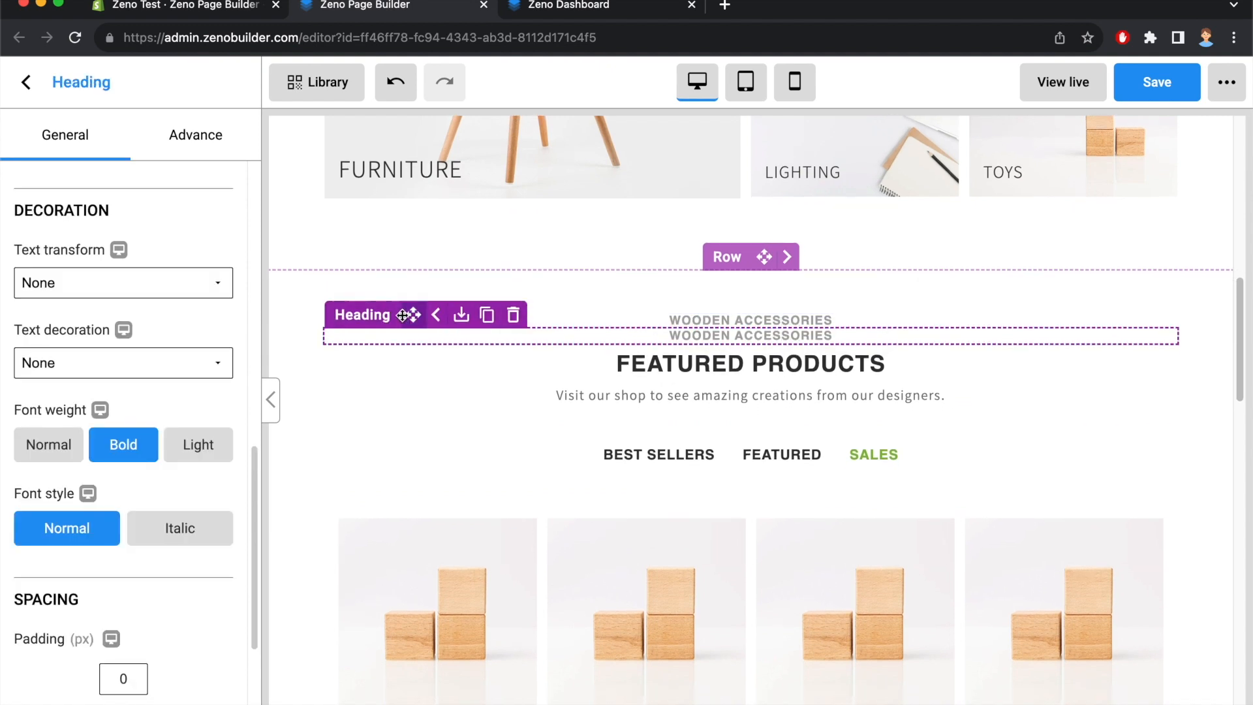
pyautogui.scroll(-4, 596, 532)
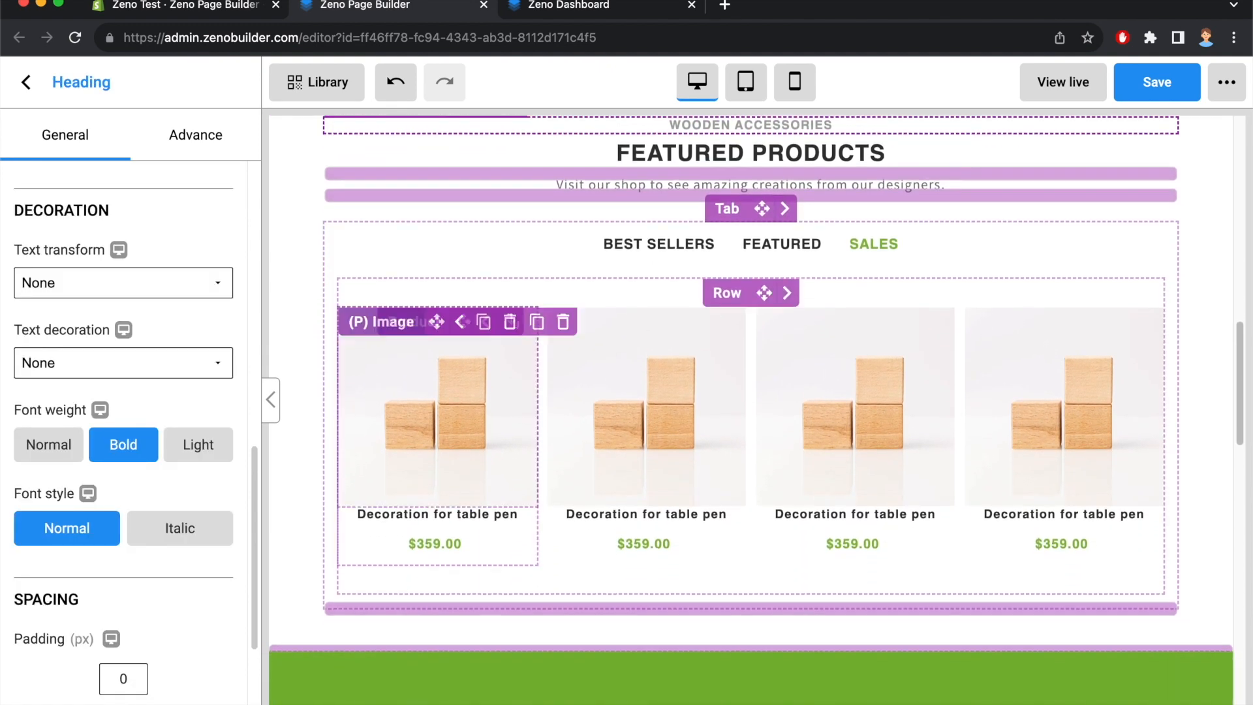
pyautogui.scroll(-5, 457, 424)
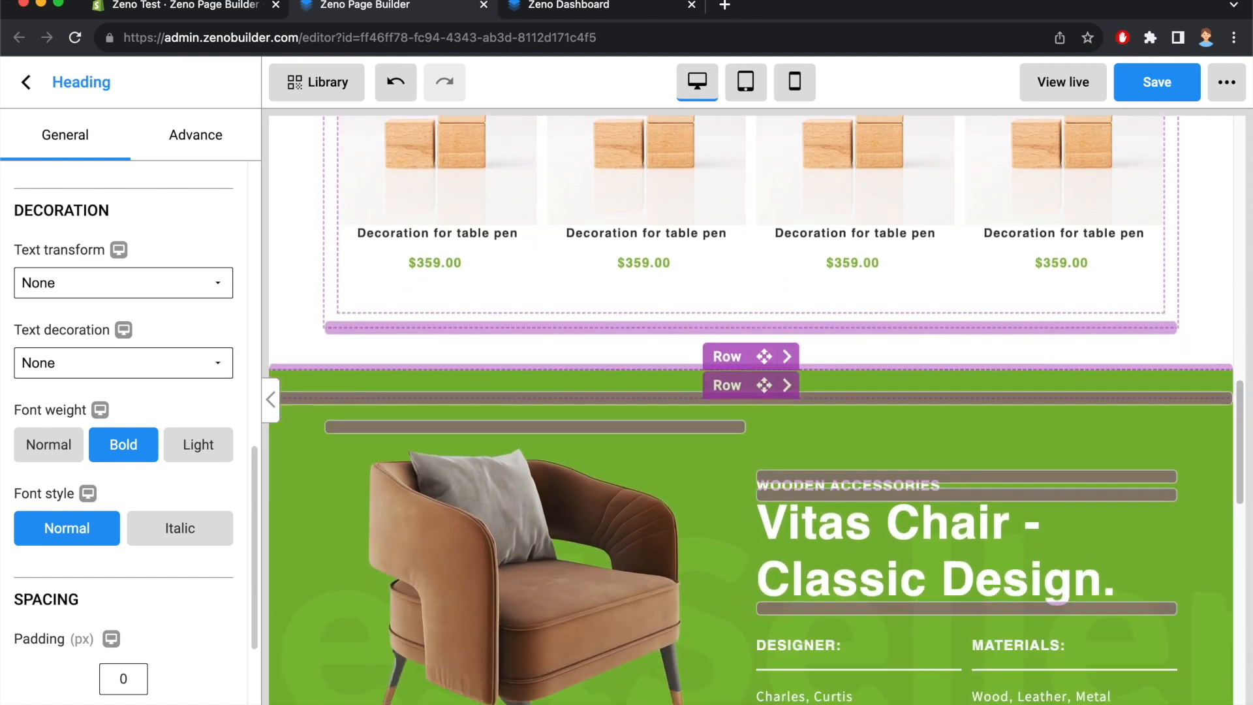
pyautogui.scroll(-4, 457, 425)
pyautogui.moveTo(767, 702); pyautogui.dragTo(769, 526)
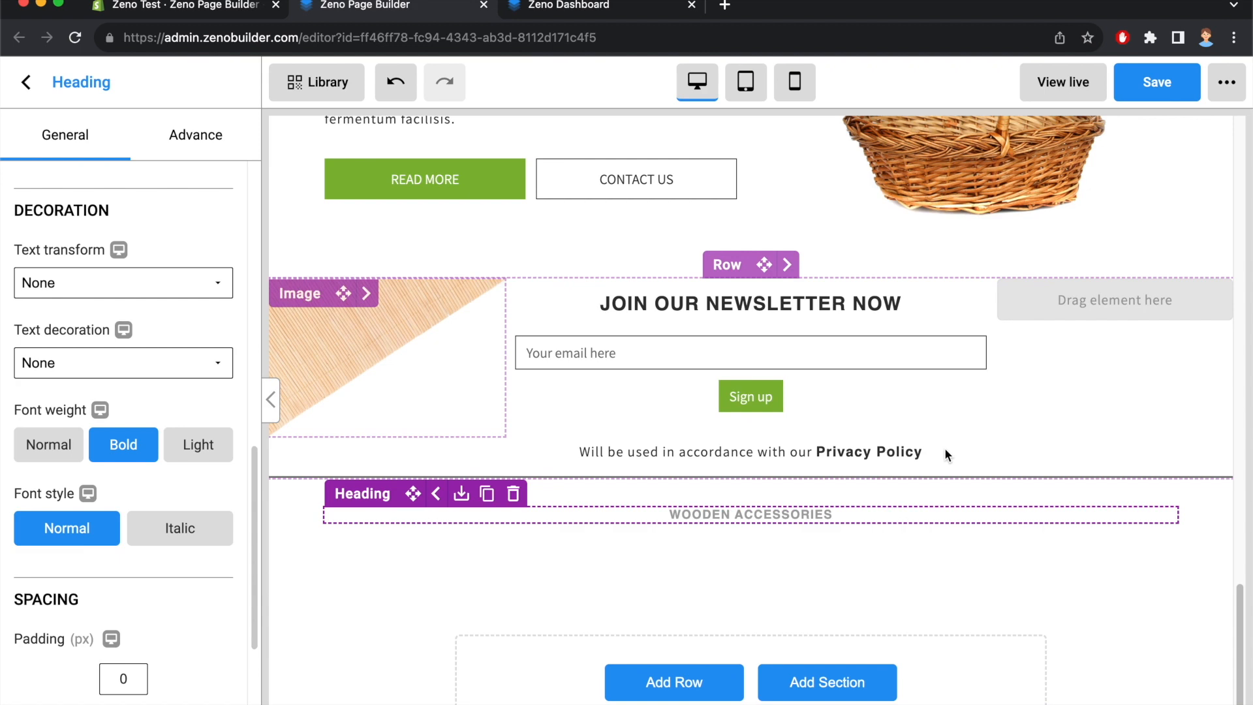
# Duplicate the "FEATURED PRODUCTS" heading and move the copy below the small heading in the new row
pyautogui.scroll(15, 946, 448)
pyautogui.click(804, 576)
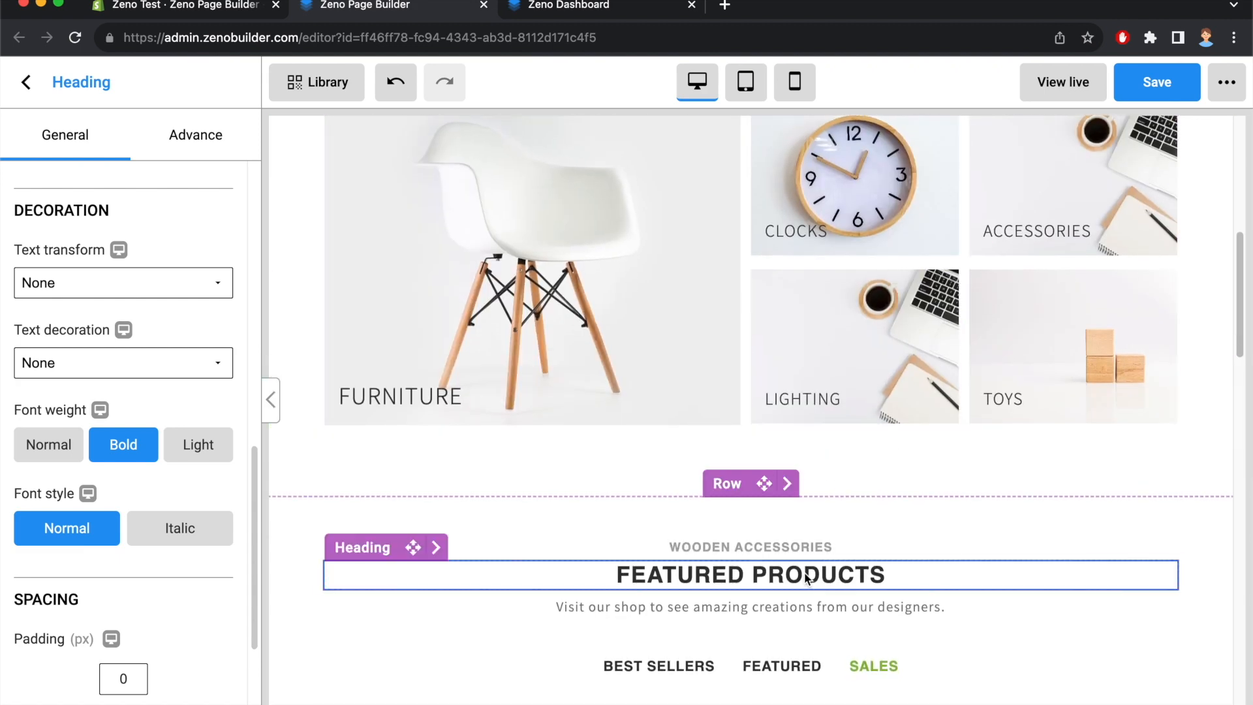
pyautogui.click(489, 548)
pyautogui.scroll(-3, 540, 420)
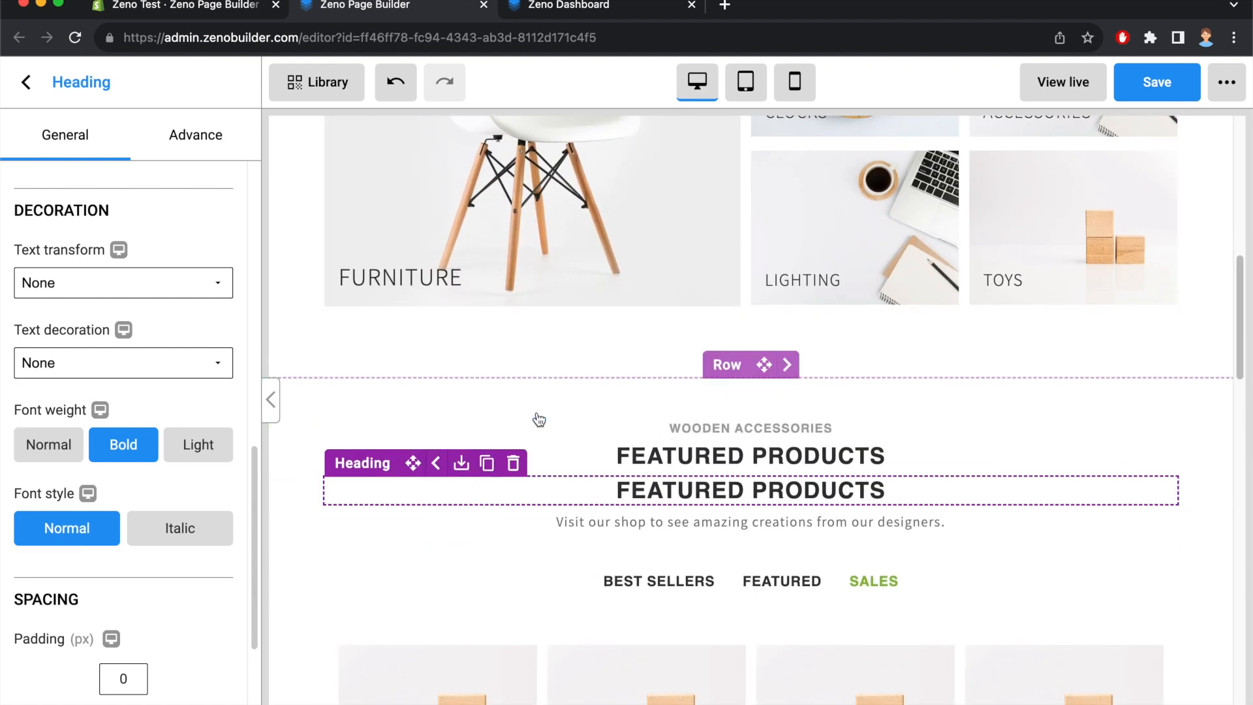
pyautogui.moveTo(412, 363); pyautogui.dragTo(829, 452)
# Duplicate the "Visit our shop to see amazing creations from our designers." text and move the copy below the new row's headings
pyautogui.scroll(20, 823, 392)
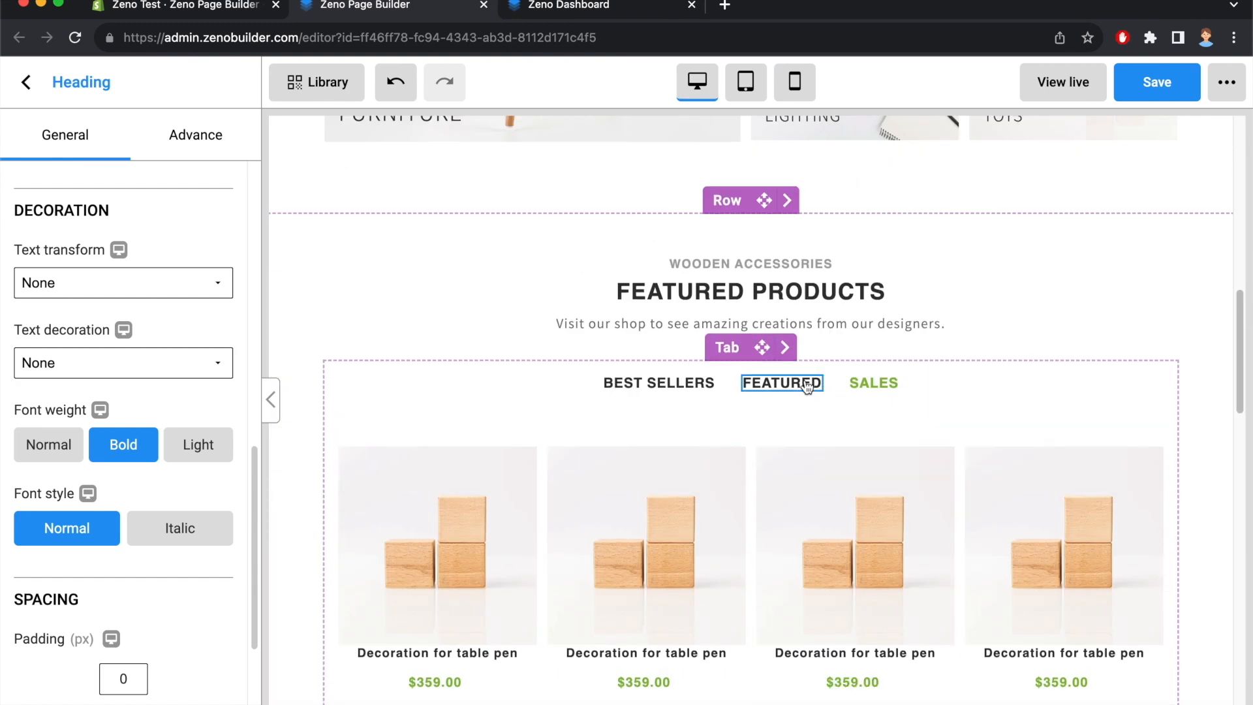
pyautogui.scroll(3, 807, 386)
pyautogui.click(798, 432)
pyautogui.scroll(-2, 632, 416)
pyautogui.scroll(-10, 587, 586)
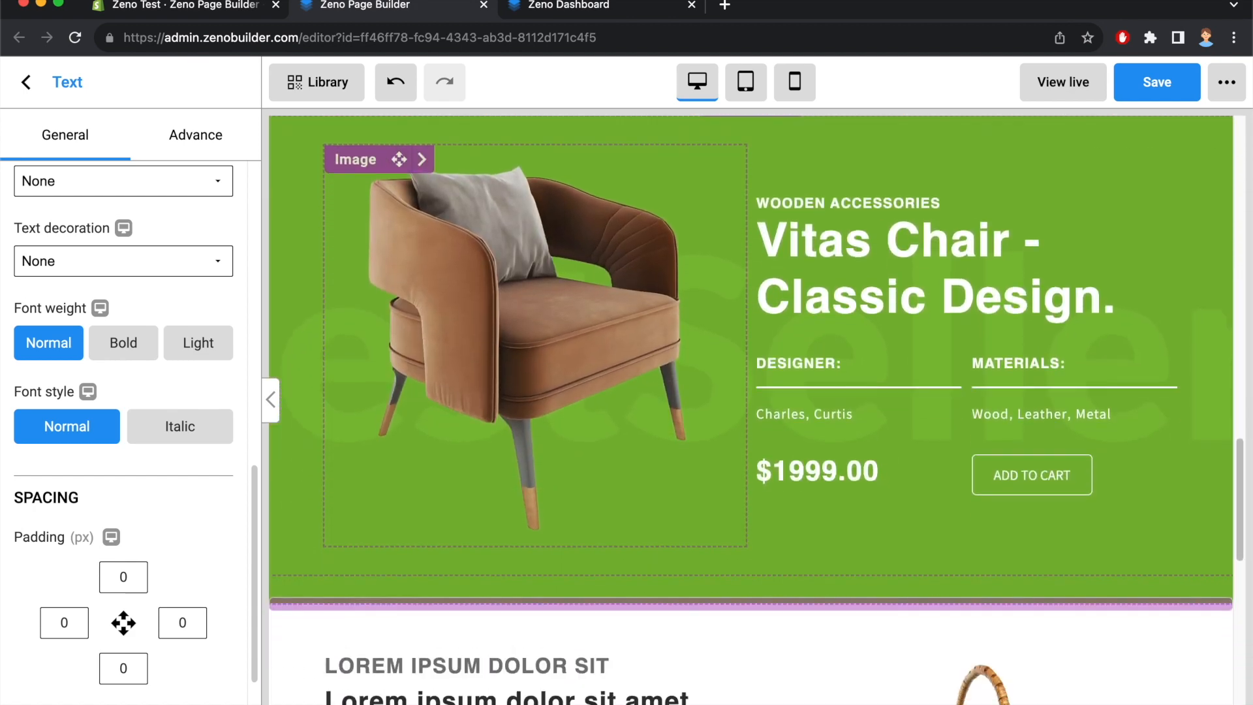
pyautogui.moveTo(783, 704); pyautogui.dragTo(788, 566)
pyautogui.click(719, 645)
# Replace the new row's small heading with "FURNITURE GUIDES", copied from the template preview
pyautogui.click(552, 5)
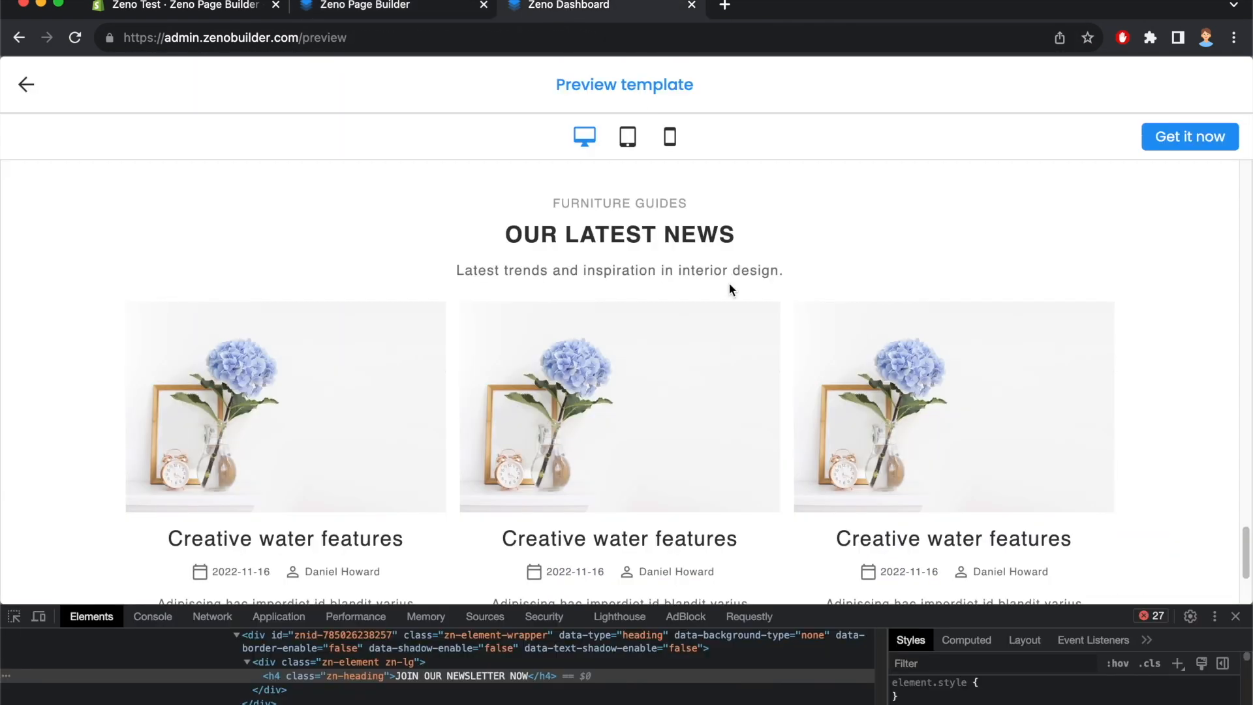
pyautogui.scroll(1, 610, 260)
pyautogui.tripleClick(608, 260)
pyautogui.hotkey('ctrl', 'c')
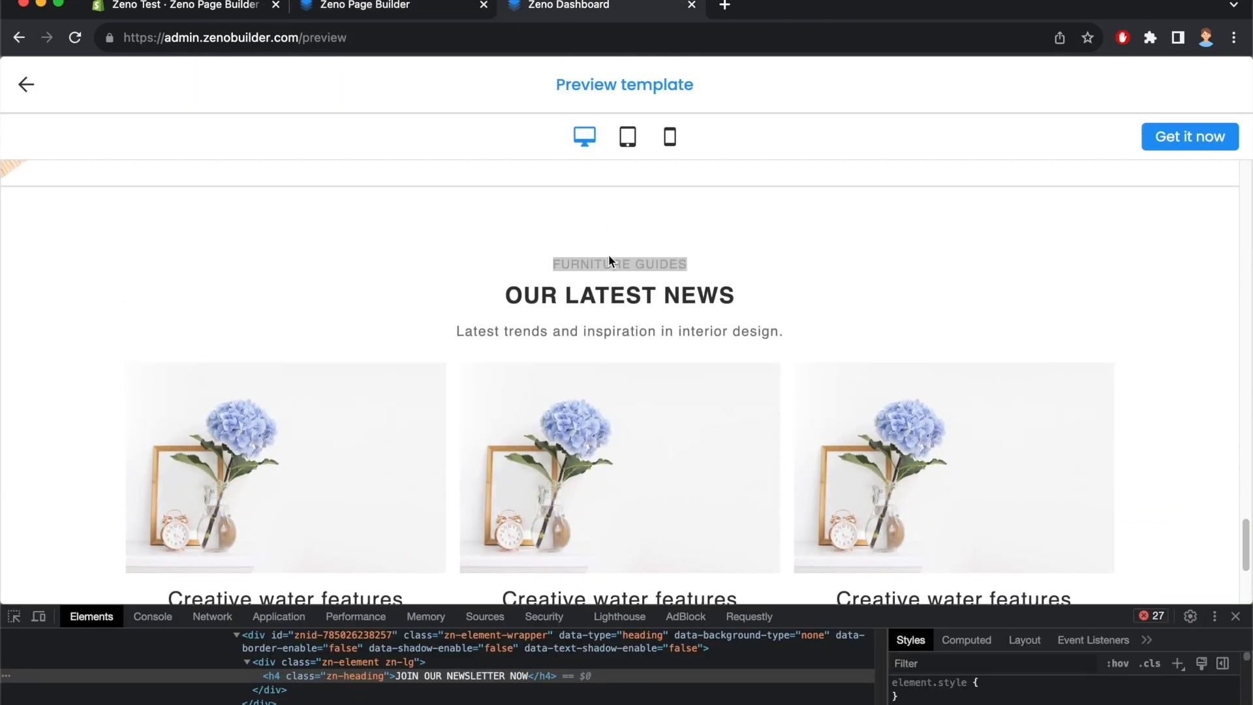
pyautogui.click(445, 14)
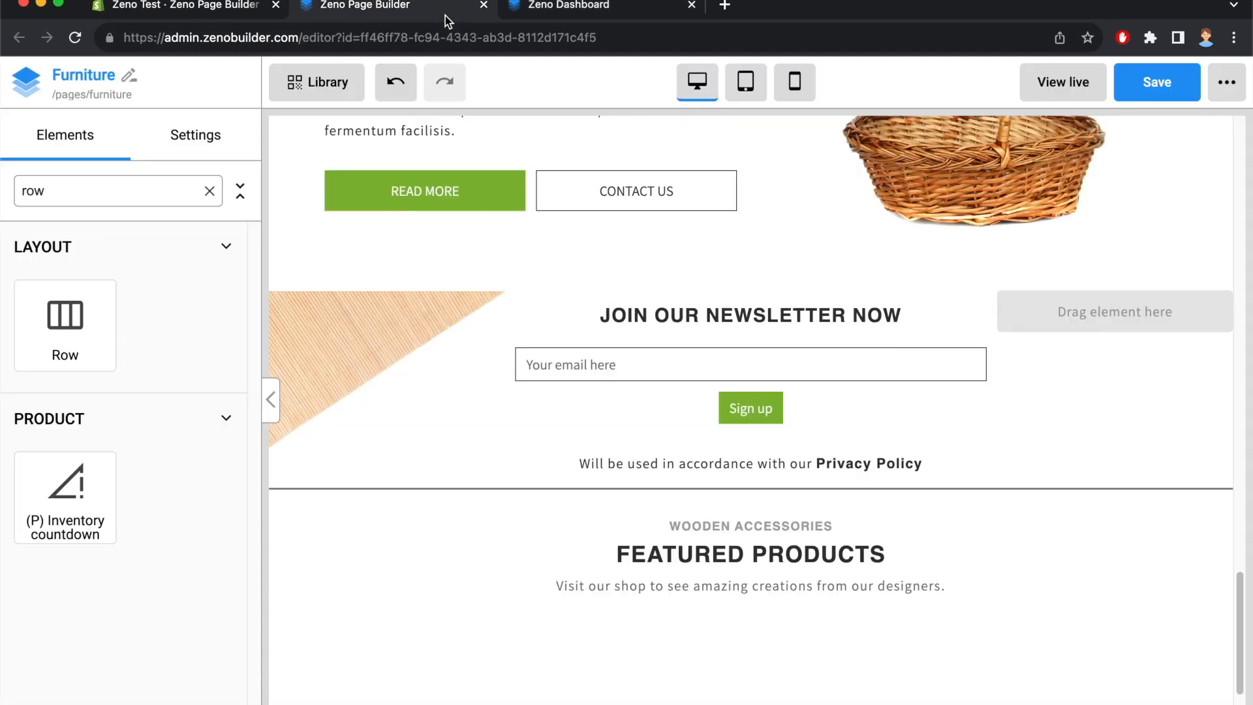
pyautogui.click(765, 525)
pyautogui.tripleClick(765, 526)
pyautogui.hotkey('ctrl', 'v')
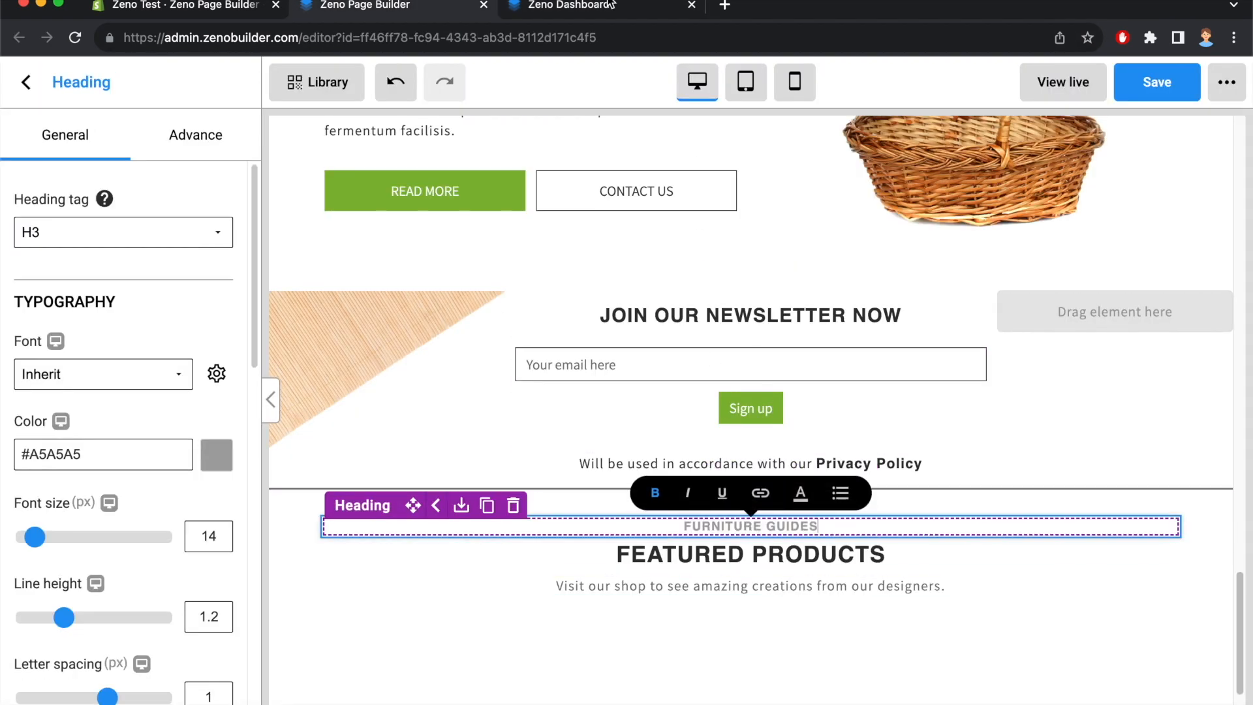
# Replace the new row's main heading with "OUR LATEST NEWS", copied from the template preview
pyautogui.click(608, 7)
pyautogui.tripleClick(605, 296)
pyautogui.hotkey('ctrl', 'c')
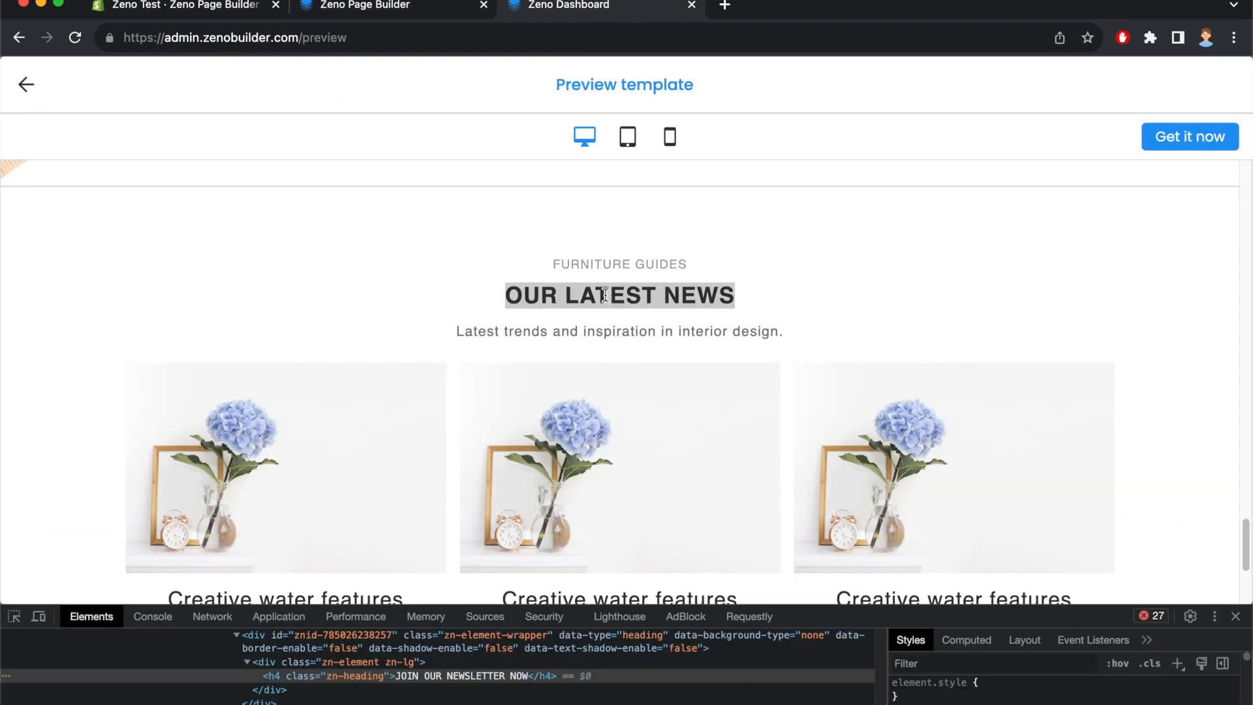
pyautogui.click(406, 7)
pyautogui.tripleClick(829, 560)
pyautogui.hotkey('ctrl', 'v')
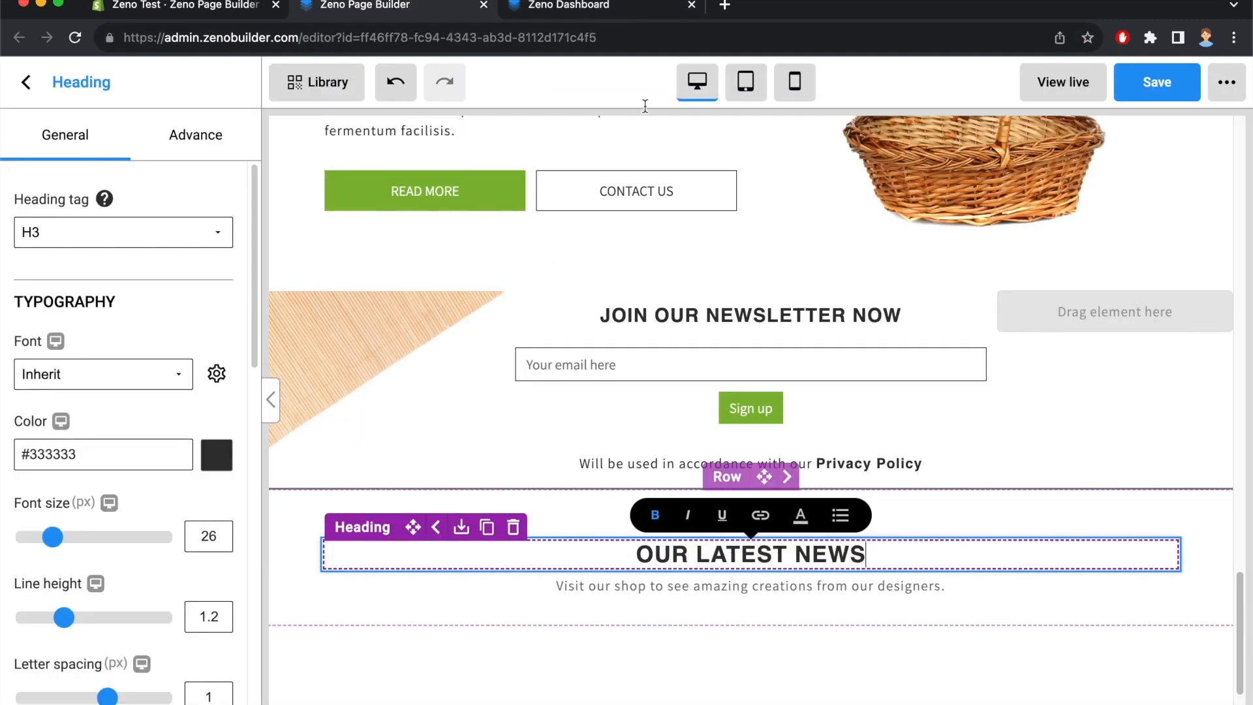
# Replace the text below the "OUR LATEST NEWS" heading with "Latest trends and inspiration in interior design." from the template preview
pyautogui.click(614, 9)
pyautogui.tripleClick(631, 331)
pyautogui.hotkey('ctrl', 'c')
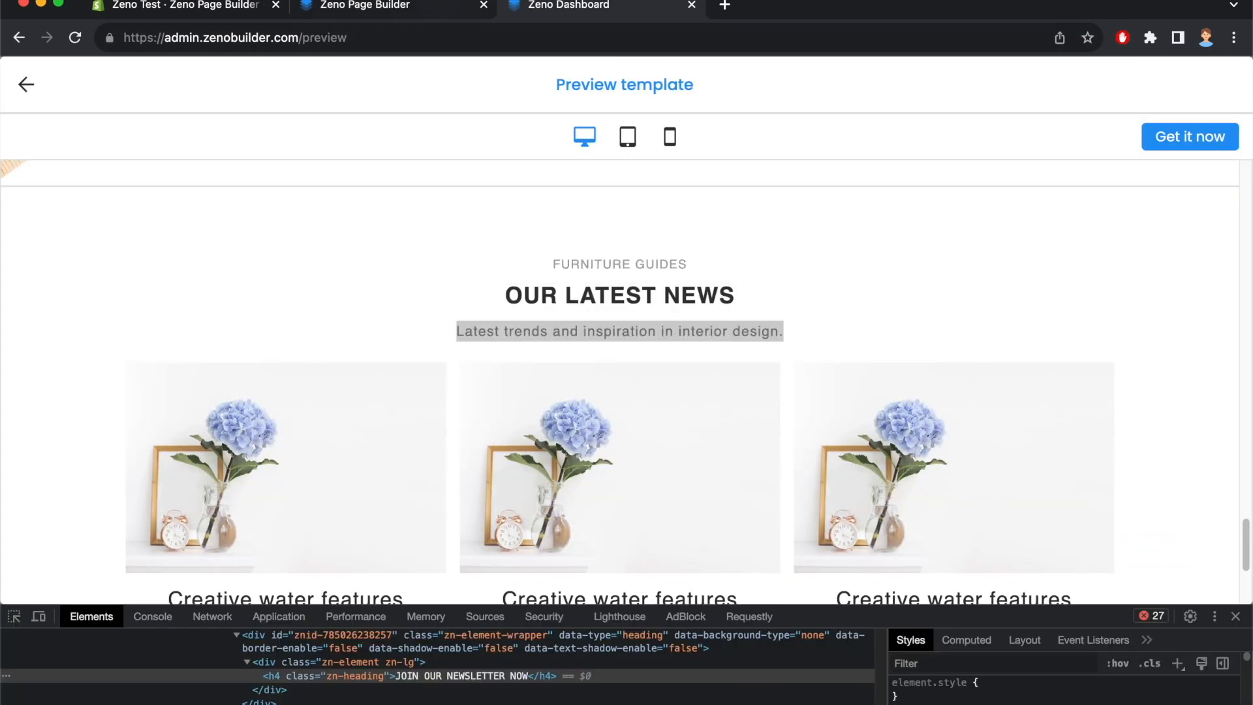
pyautogui.click(427, 8)
pyautogui.click(784, 584)
pyautogui.hotkey('ctrl', 'v')
pyautogui.tripleClick(783, 584)
pyautogui.hotkey('ctrl', 'v')
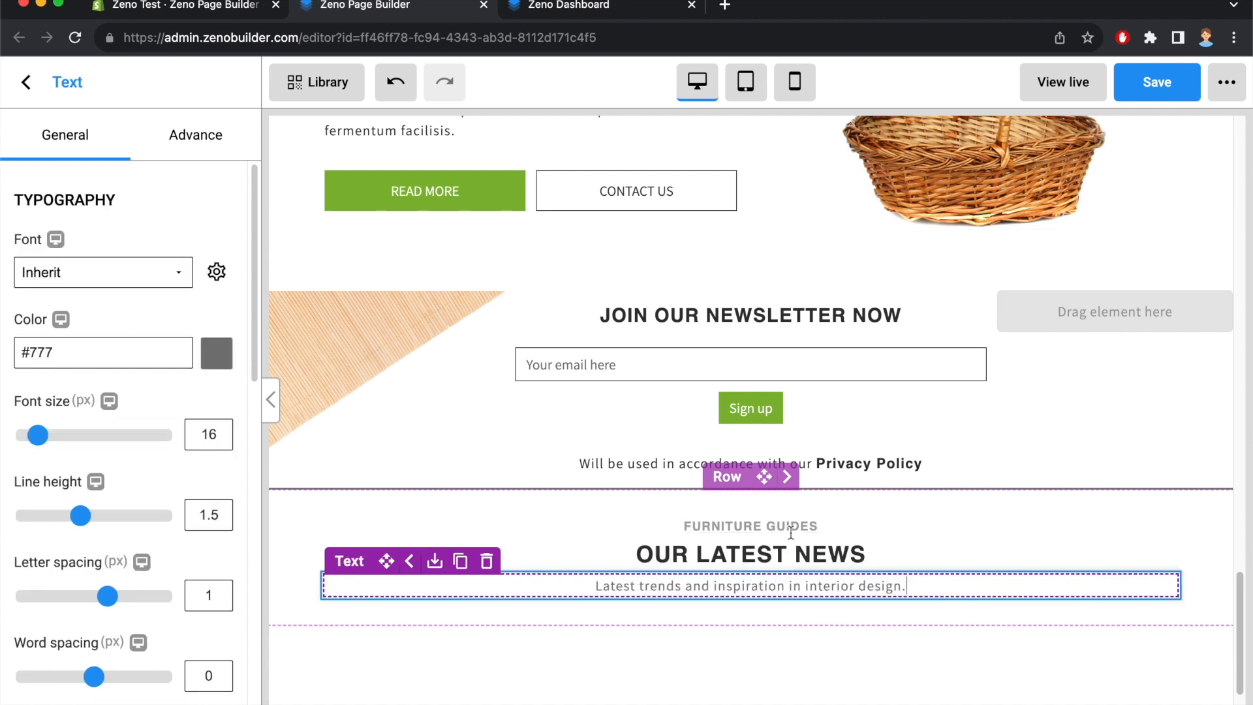
# Add a nested row below the "Latest trends" text and give it three equal columns
pyautogui.click(632, 8)
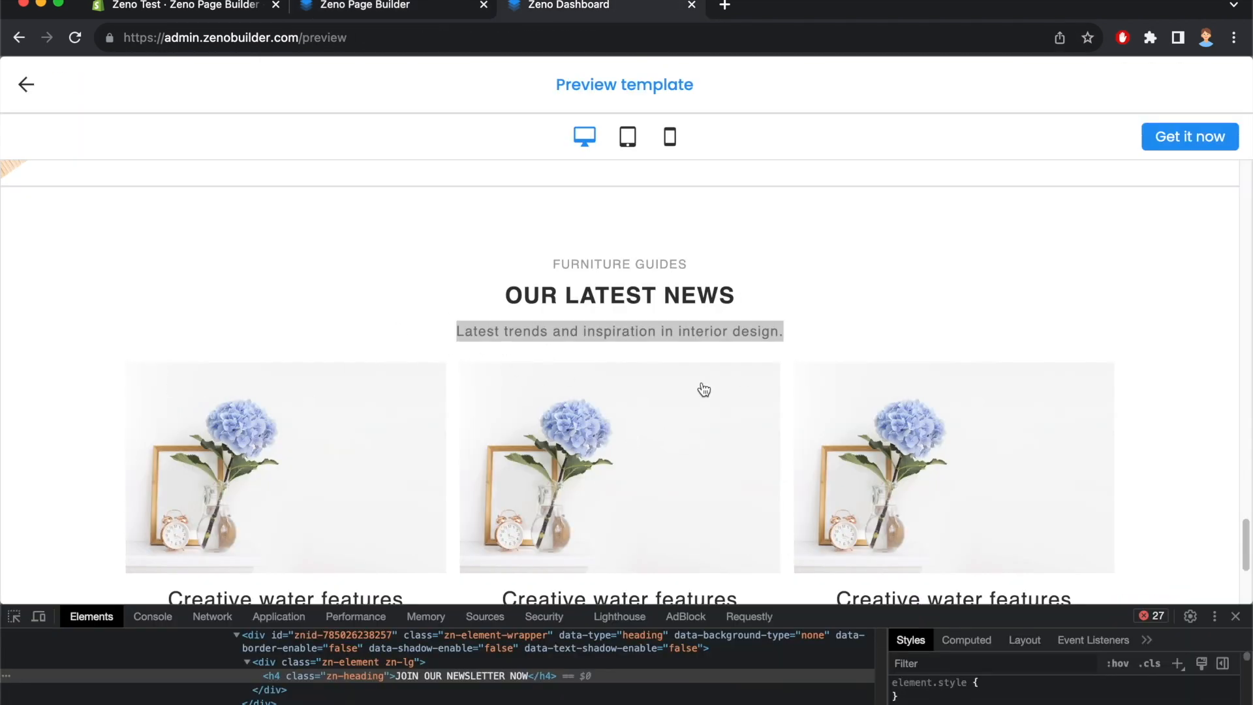
pyautogui.click(404, 6)
pyautogui.click(35, 87)
pyautogui.click(88, 184)
pyautogui.doubleClick(87, 183)
pyautogui.moveTo(630, 555)
pyautogui.mouseDown()
pyautogui.moveTo(711, 604)
pyautogui.moveTo(644, 569)
pyautogui.mouseUp()
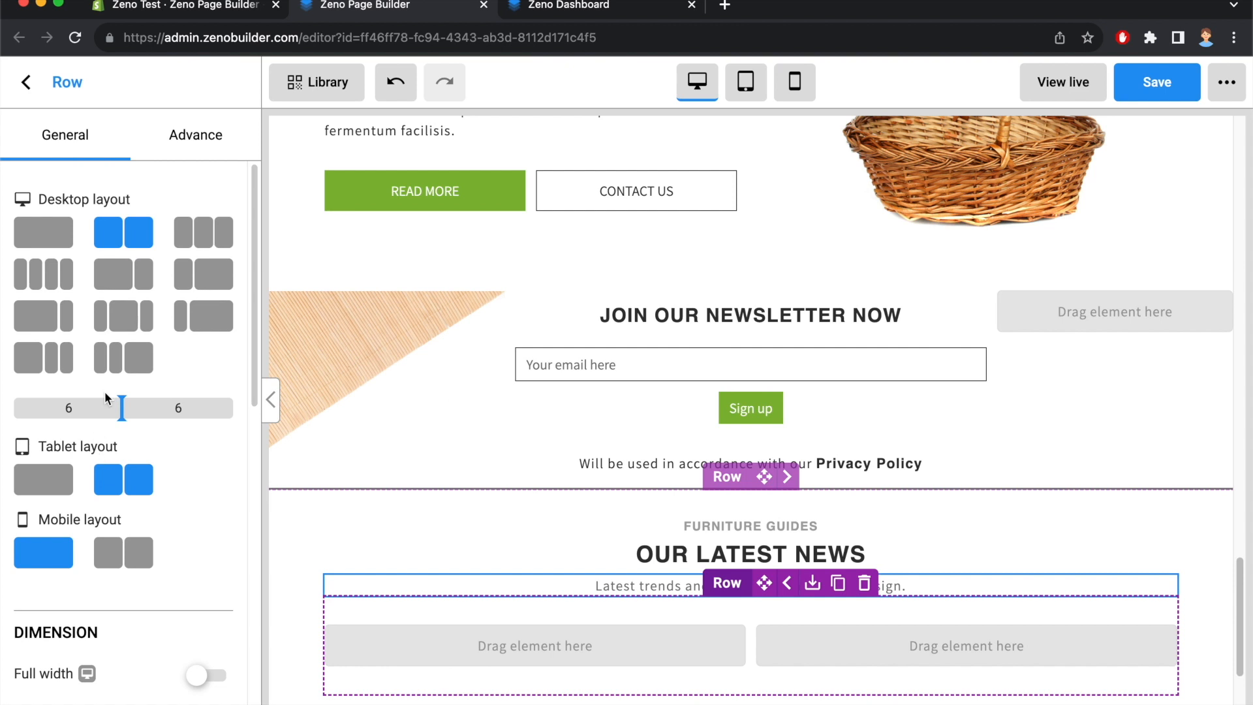
pyautogui.click(202, 239)
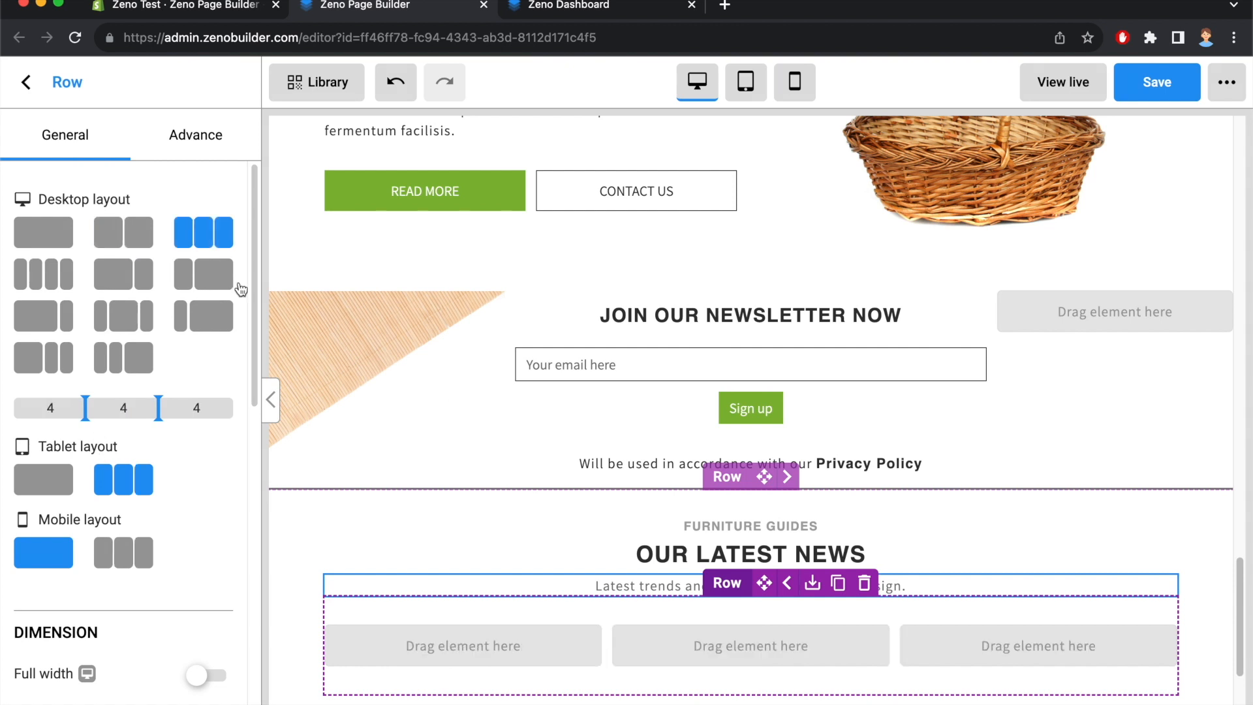
# Add a Blog post element to the first column of the three-column row and check the blog card's design in the template preview
pyautogui.click(26, 83)
pyautogui.doubleClick(76, 199)
pyautogui.write('blog')
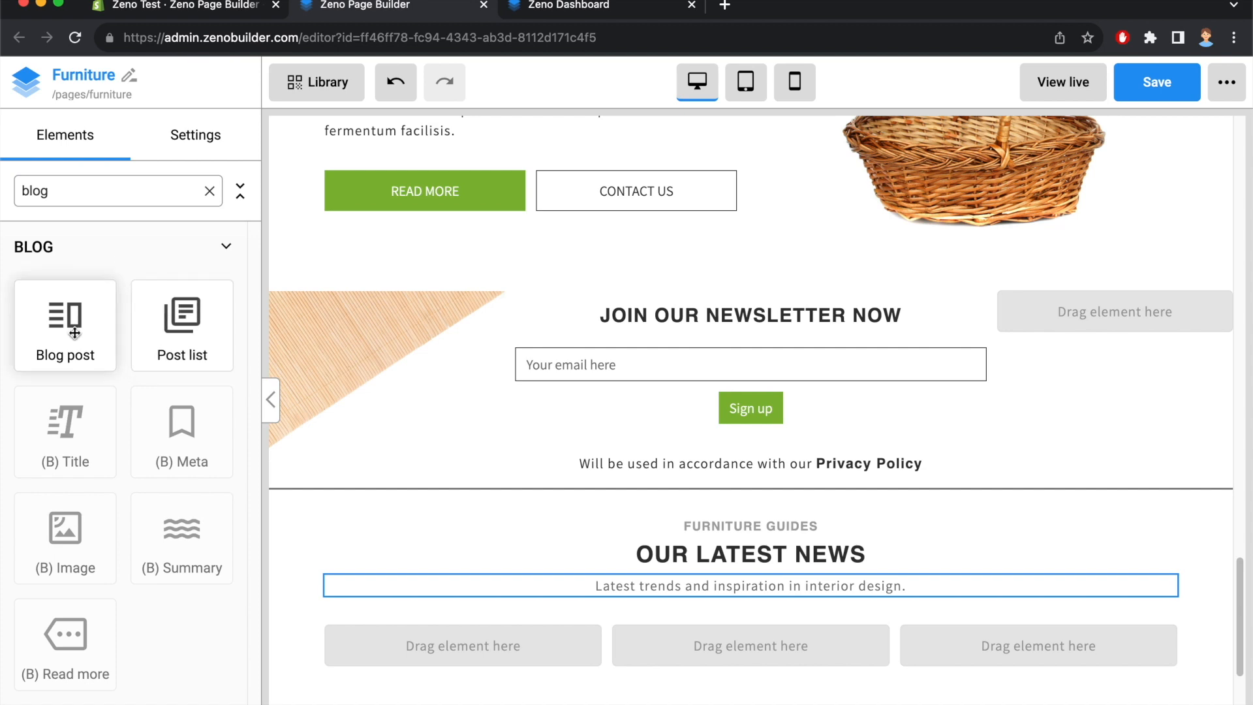
pyautogui.moveTo(65, 320); pyautogui.dragTo(473, 627)
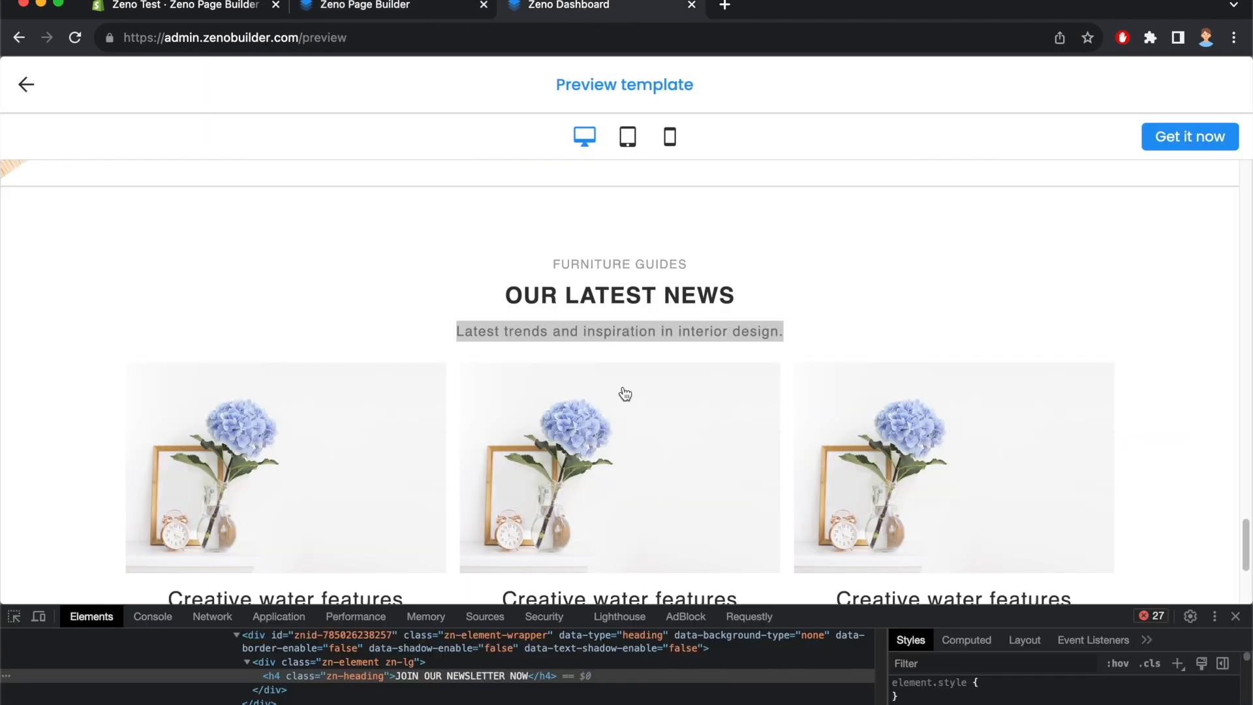
pyautogui.scroll(-3, 246, 492)
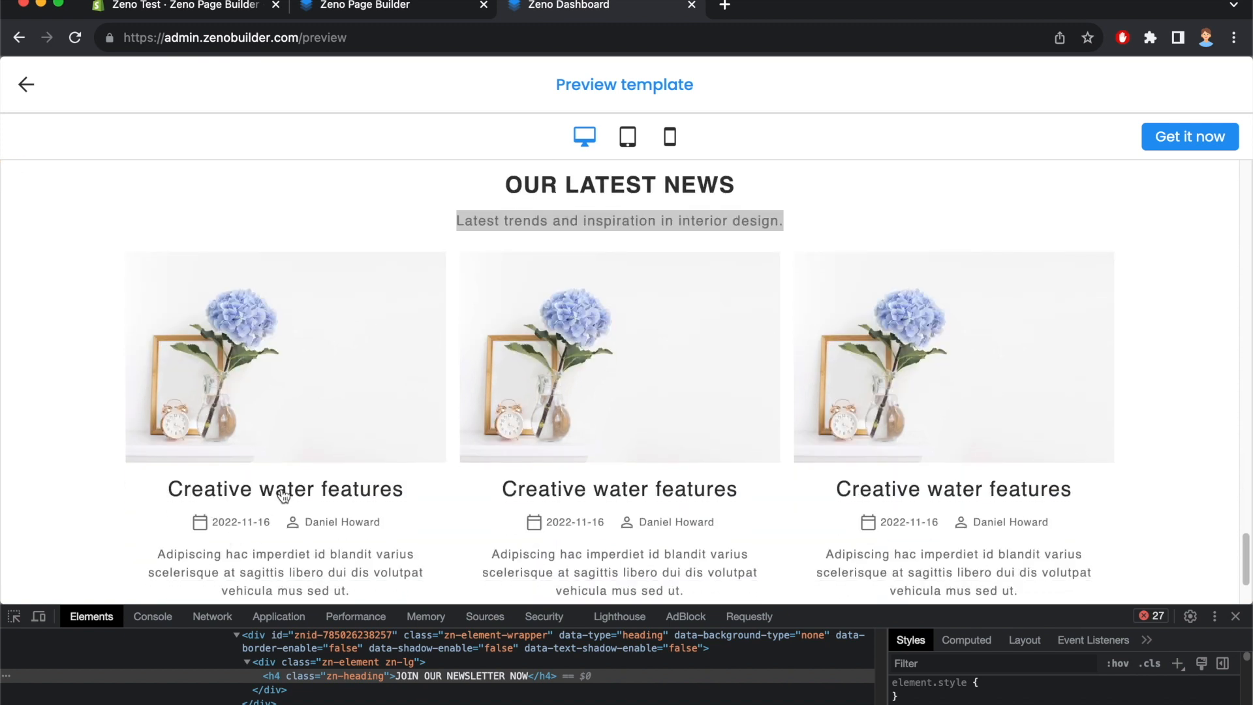
pyautogui.click(392, 7)
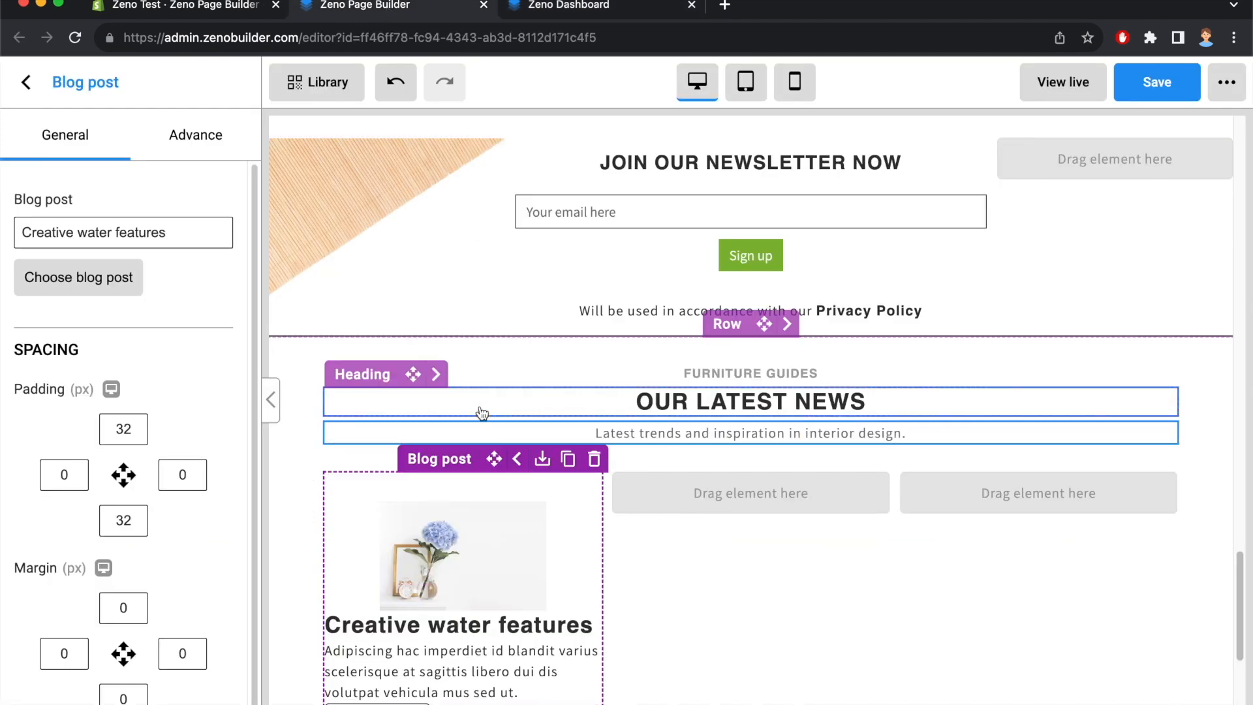
# Set the width of the image in the first column's blog post to 100%
pyautogui.click(455, 528)
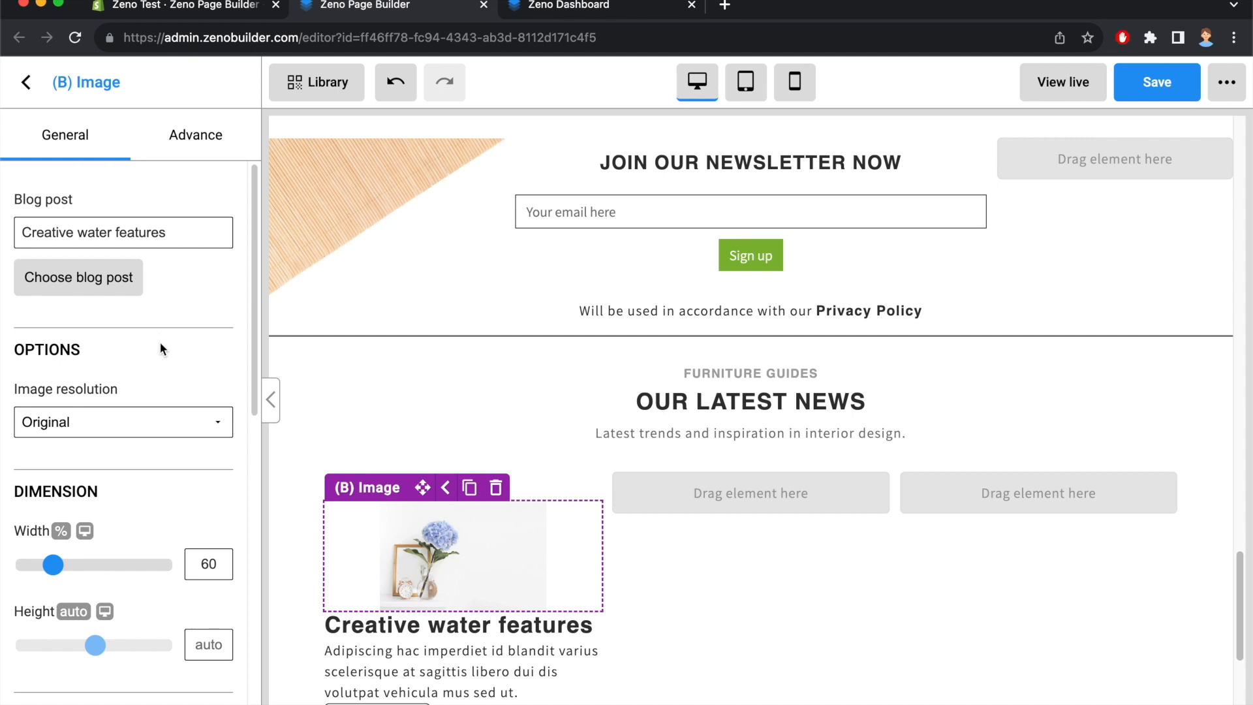
pyautogui.scroll(-1, 189, 395)
pyautogui.doubleClick(222, 537)
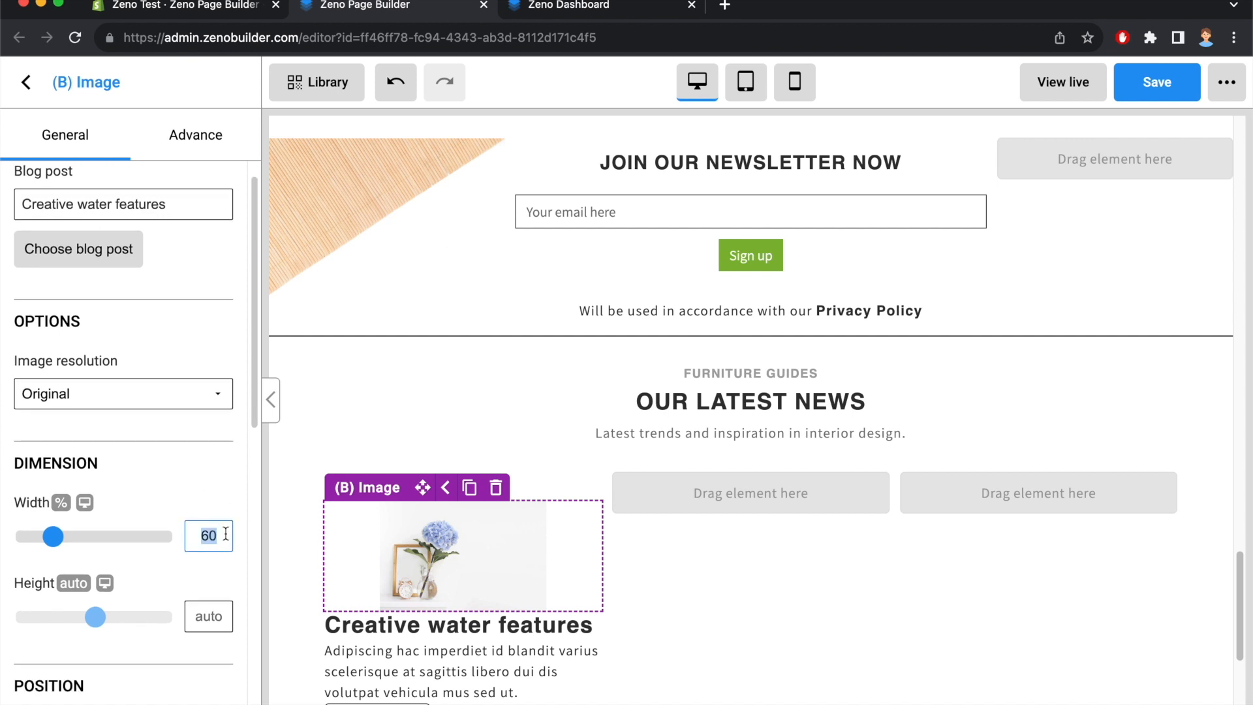
pyautogui.write('100')
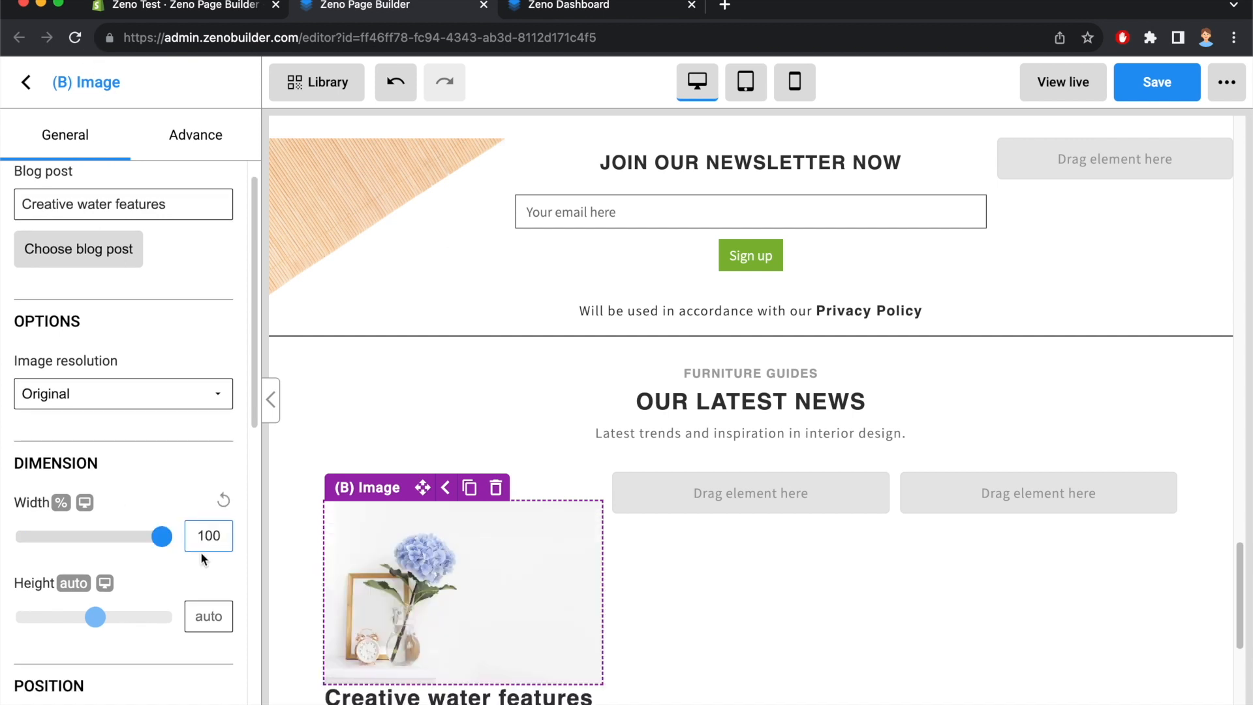
# Inspect the blog title's font in the template preview and set the blog post title's font size to 24 px
pyautogui.scroll(-5, 447, 498)
pyautogui.click(561, 8)
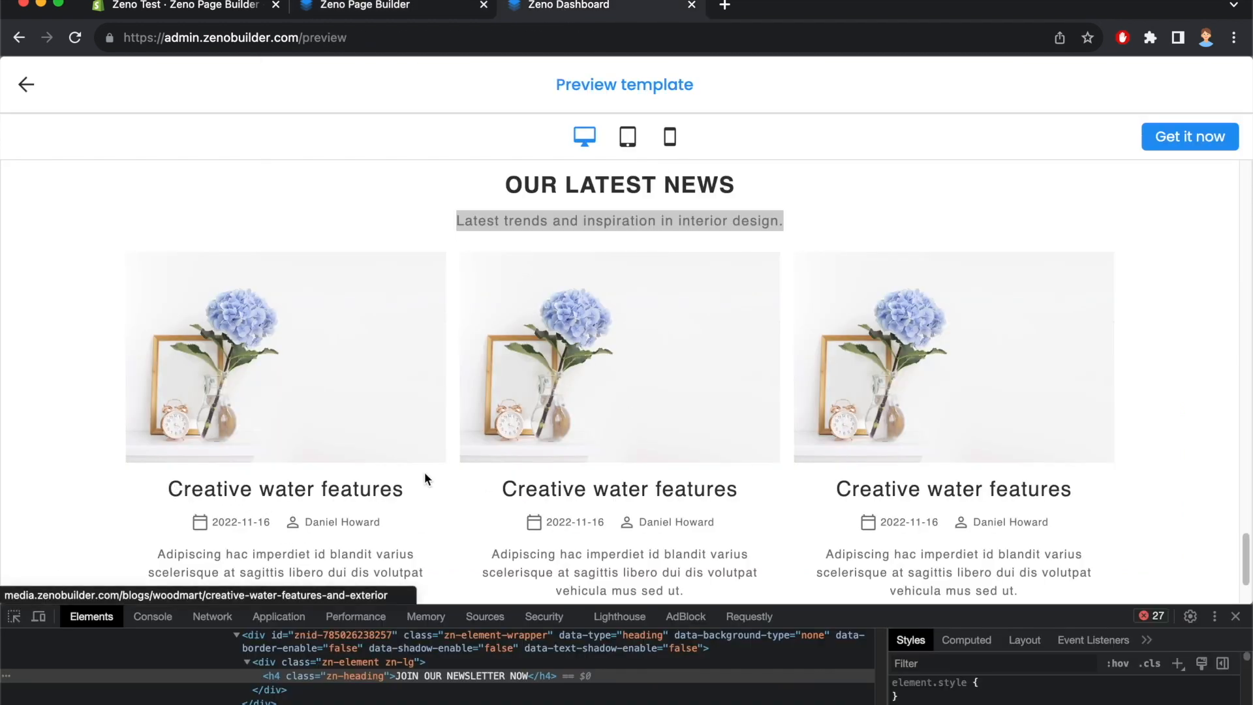
pyautogui.click(14, 618)
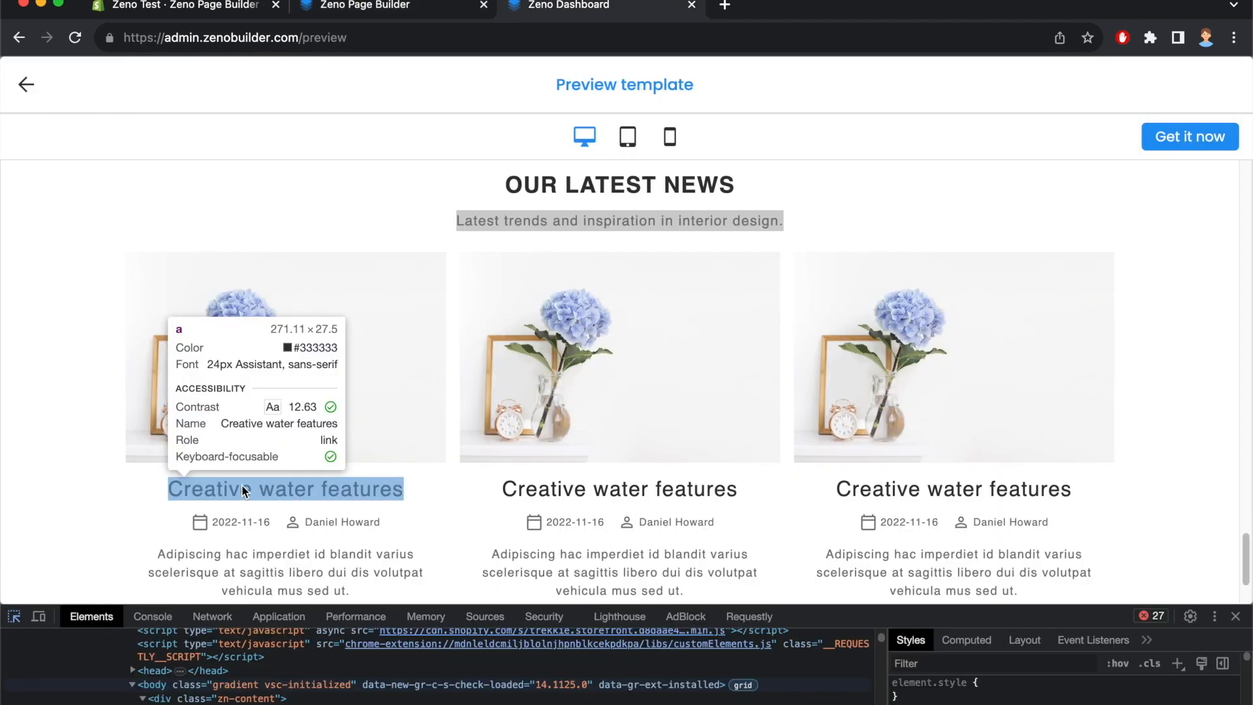
pyautogui.click(241, 486)
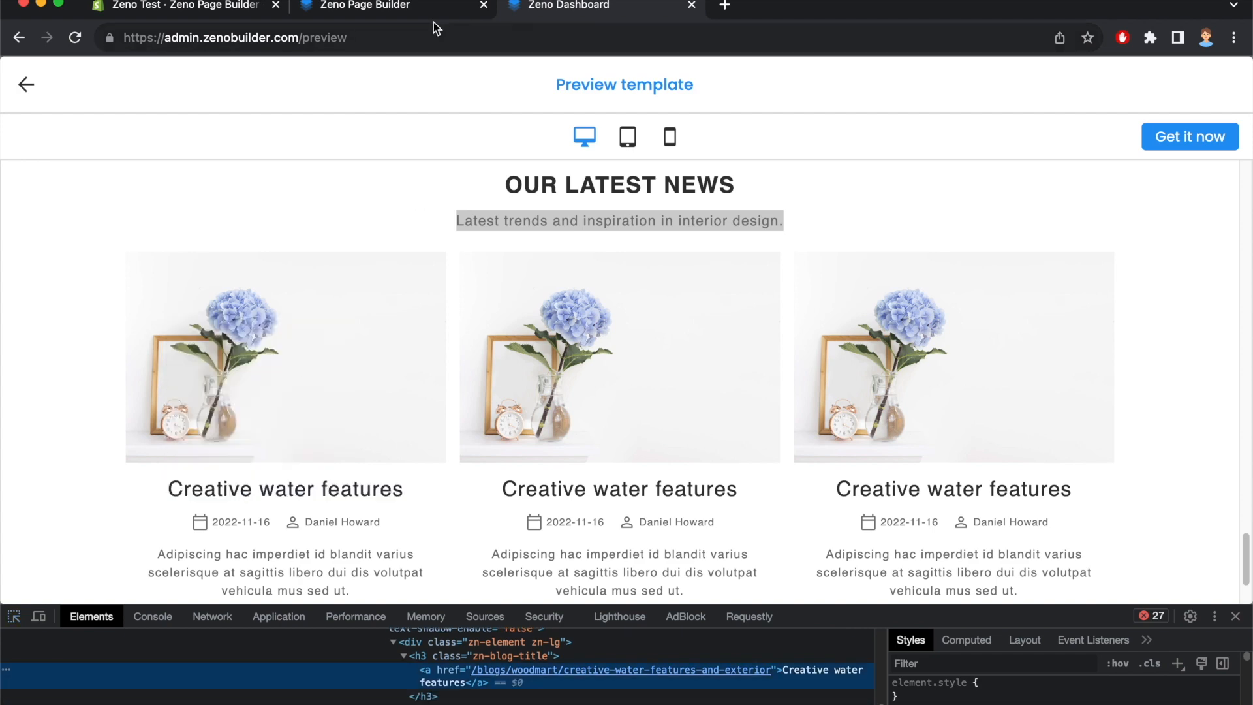
pyautogui.click(425, 12)
pyautogui.click(508, 401)
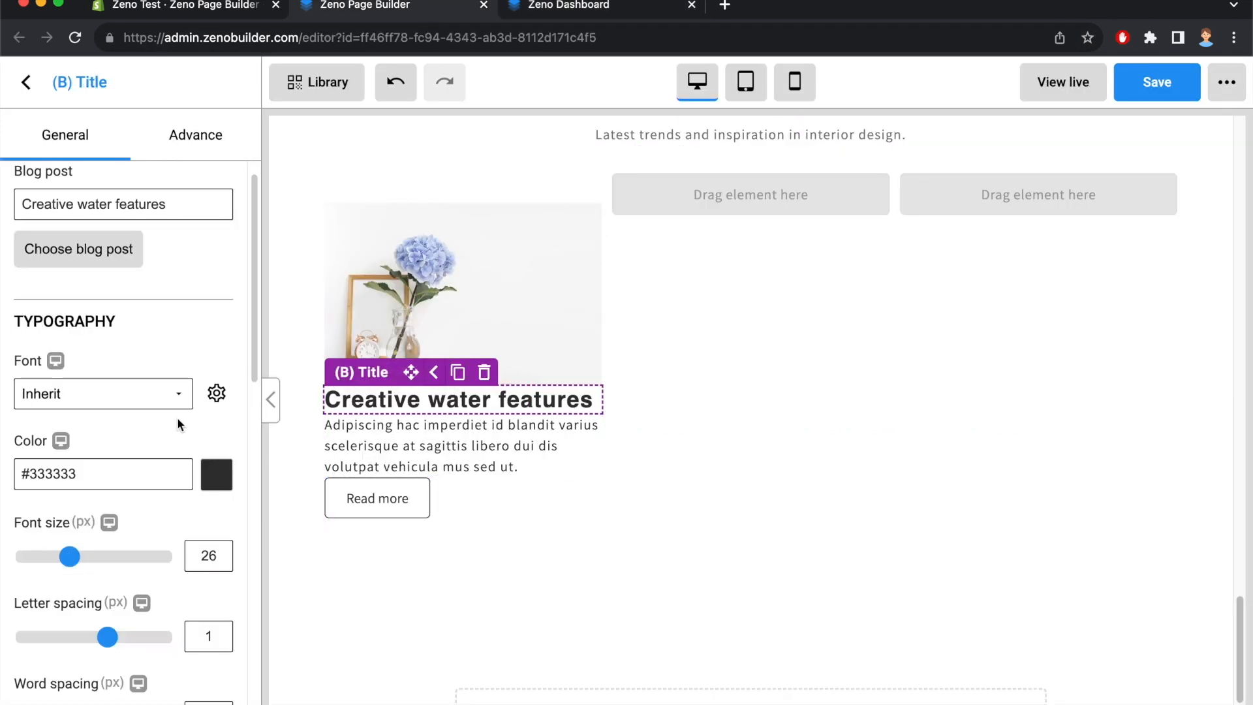
pyautogui.write('24')
# Give the "Creative water features" title a Normal font weight and center alignment
pyautogui.scroll(-5, 130, 483)
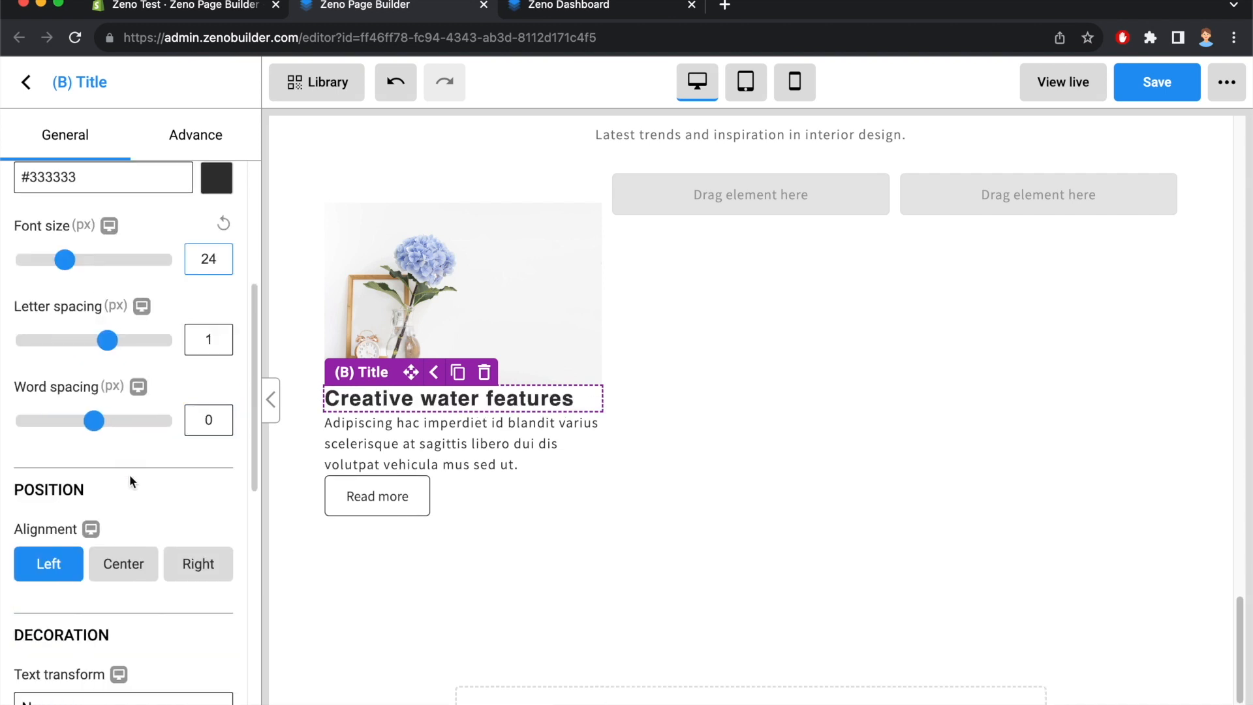
pyautogui.scroll(-5, 164, 471)
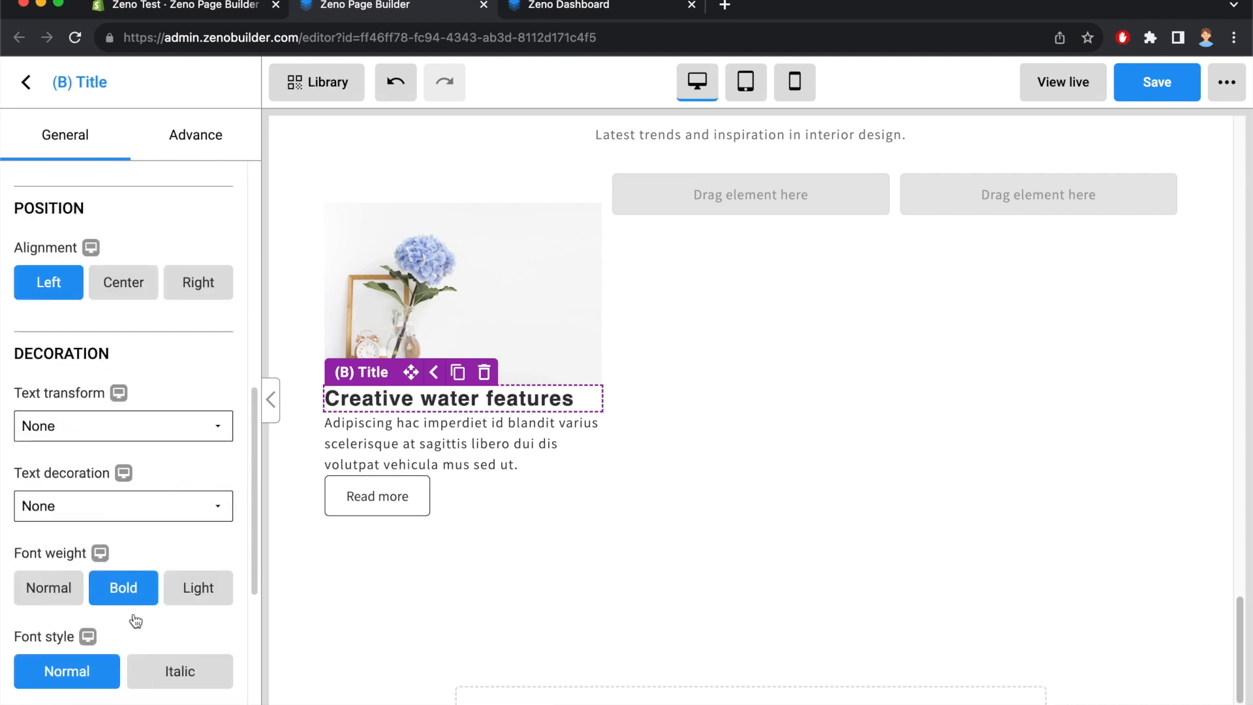
pyautogui.click(66, 591)
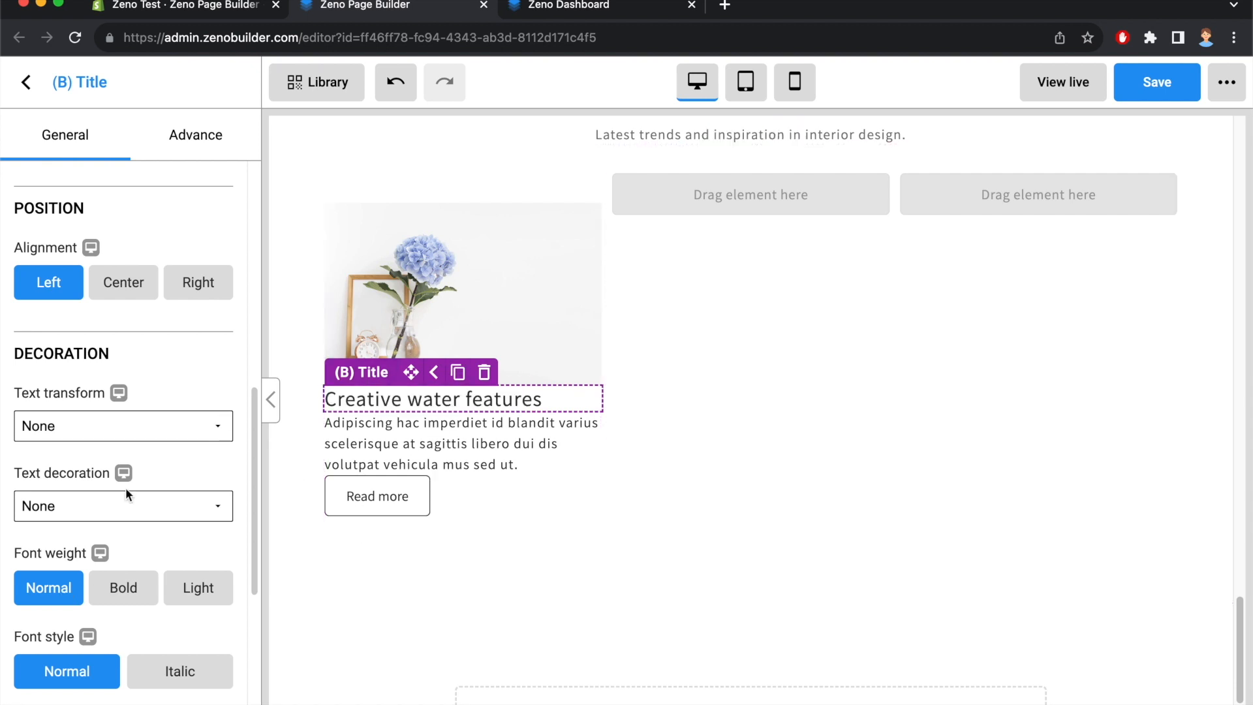
pyautogui.scroll(-1, 158, 603)
pyautogui.click(130, 268)
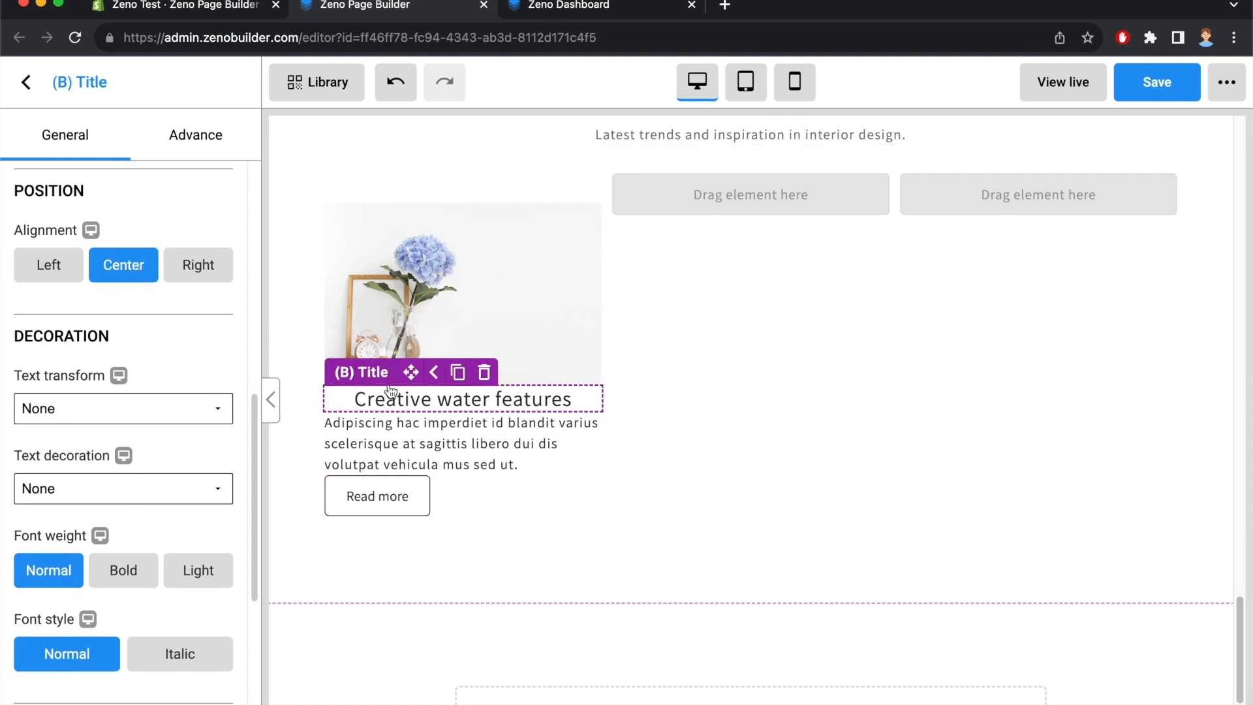
# Insert a (B) Meta element between the blog title and the summary, and hide its tags as in the template preview
pyautogui.click(531, 14)
pyautogui.scroll(-1, 228, 496)
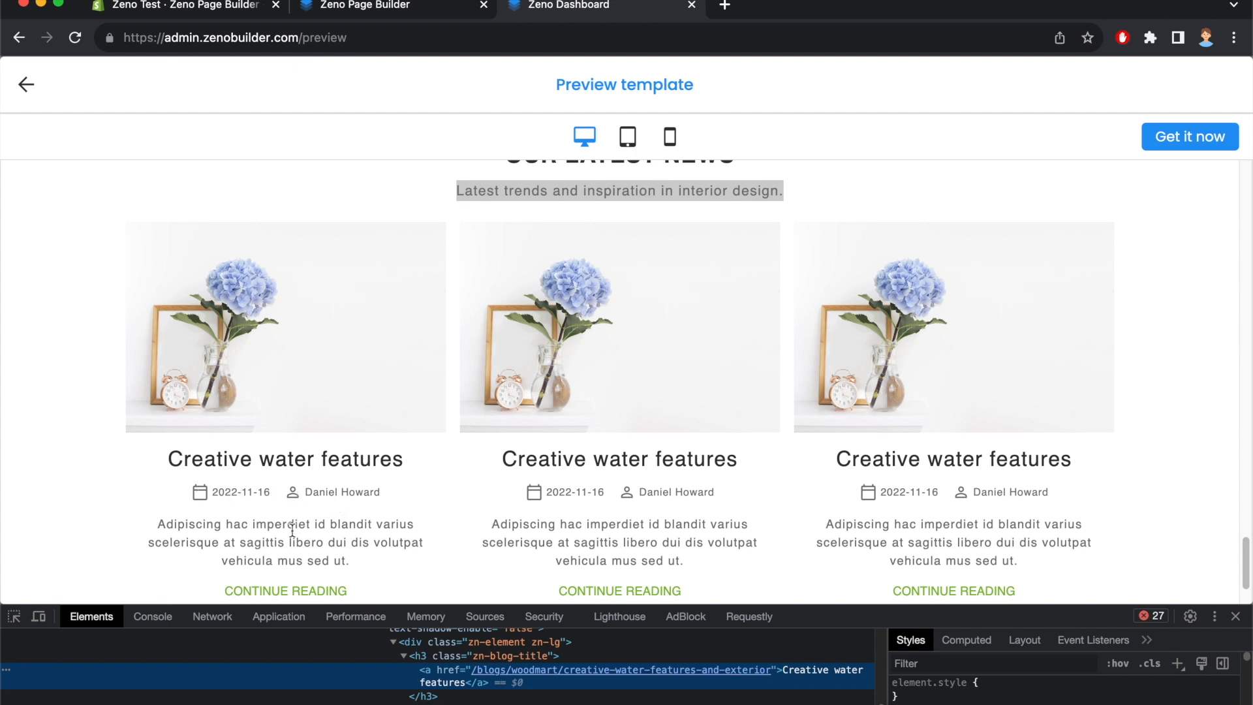
pyautogui.click(423, 11)
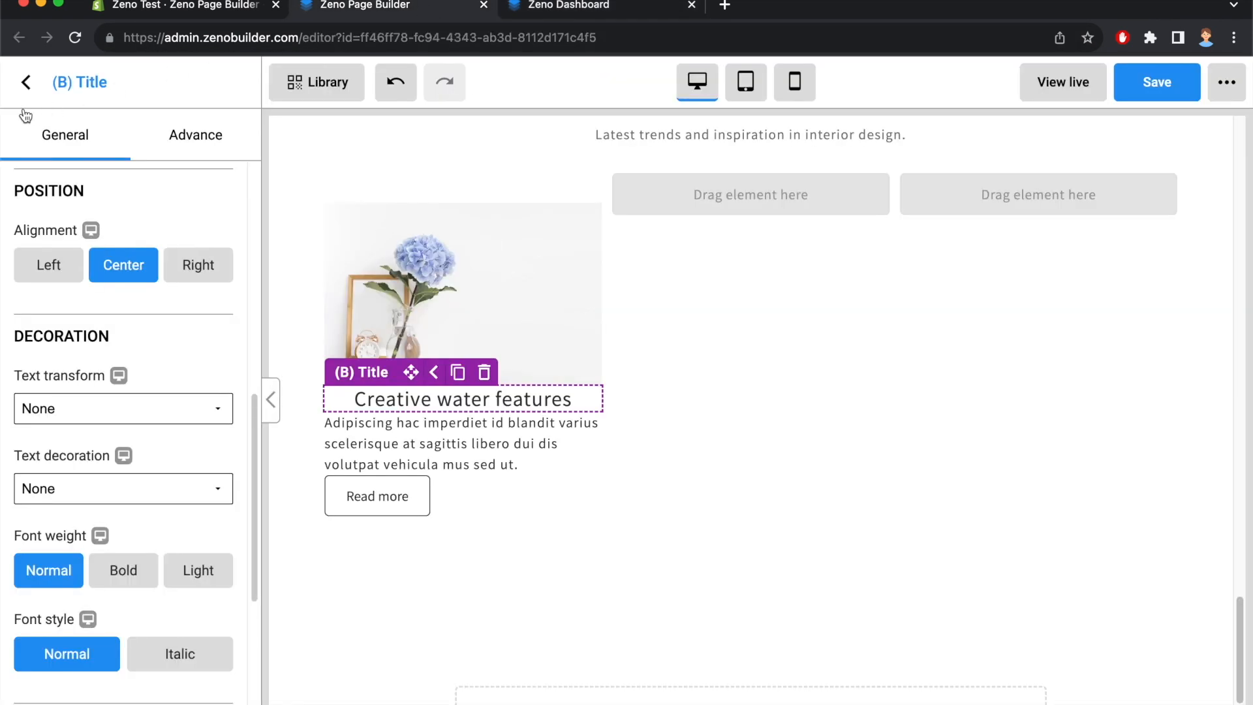
pyautogui.click(16, 85)
pyautogui.moveTo(188, 445); pyautogui.dragTo(478, 416)
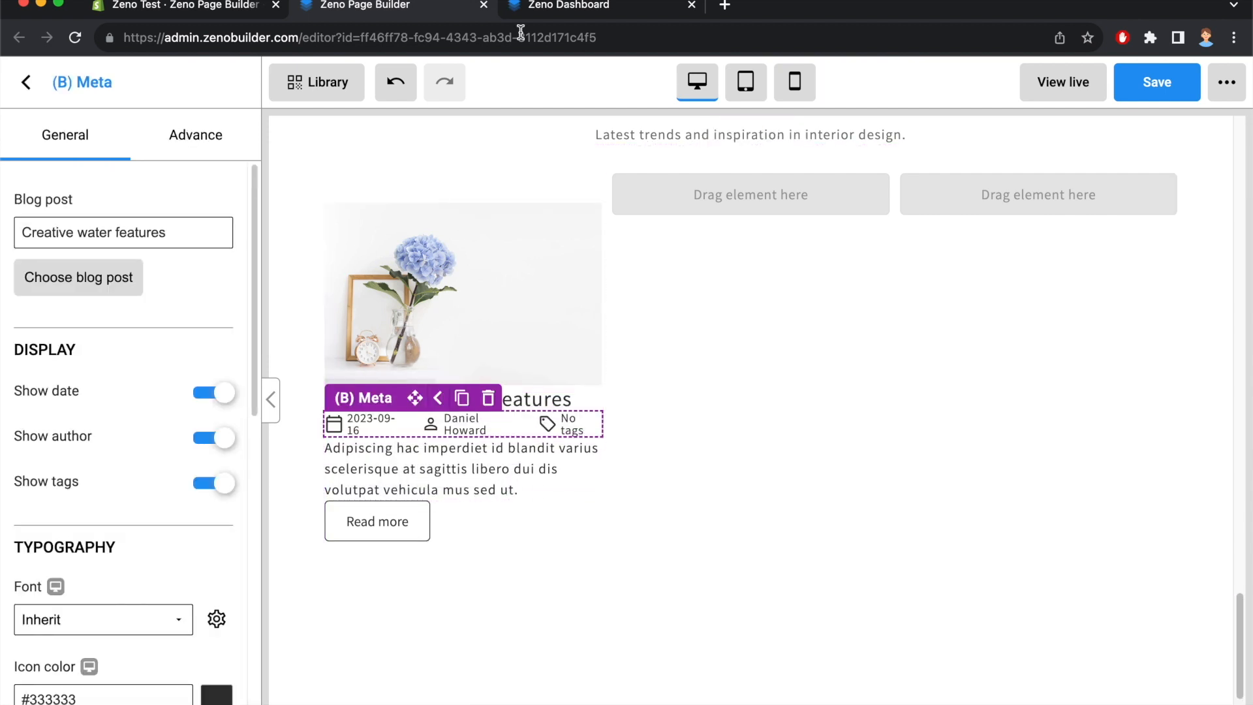
pyautogui.click(534, 13)
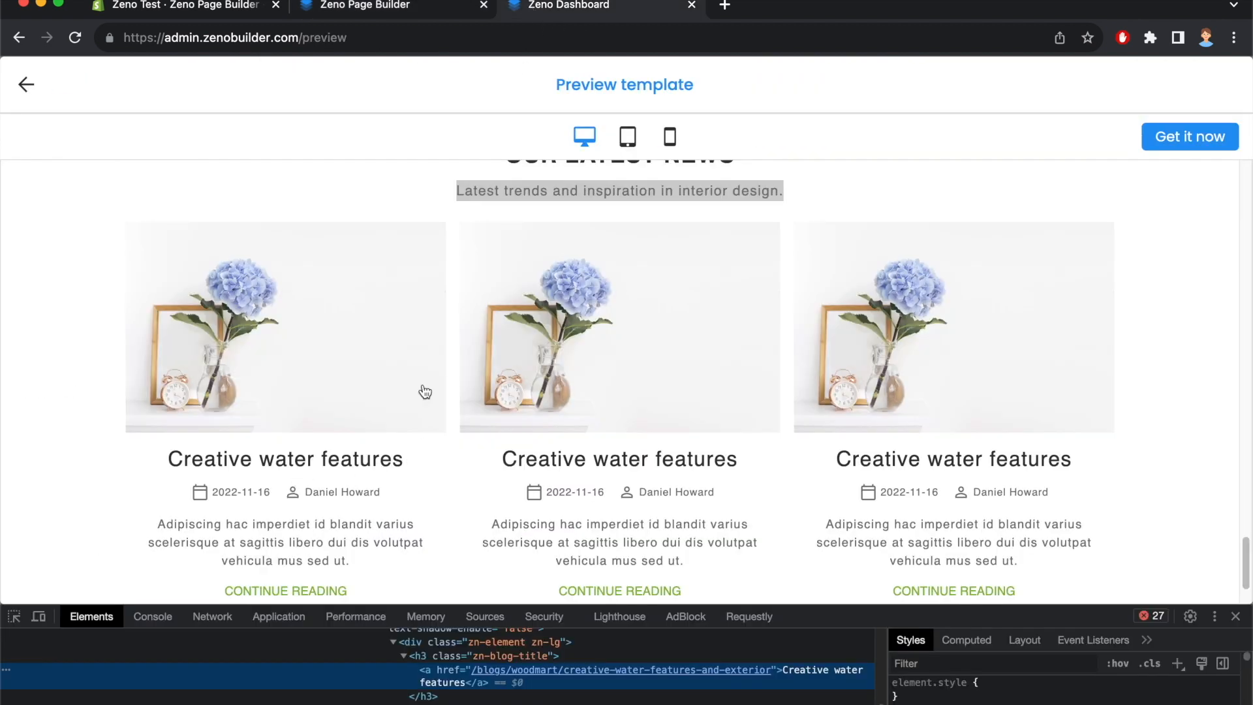
pyautogui.click(459, 19)
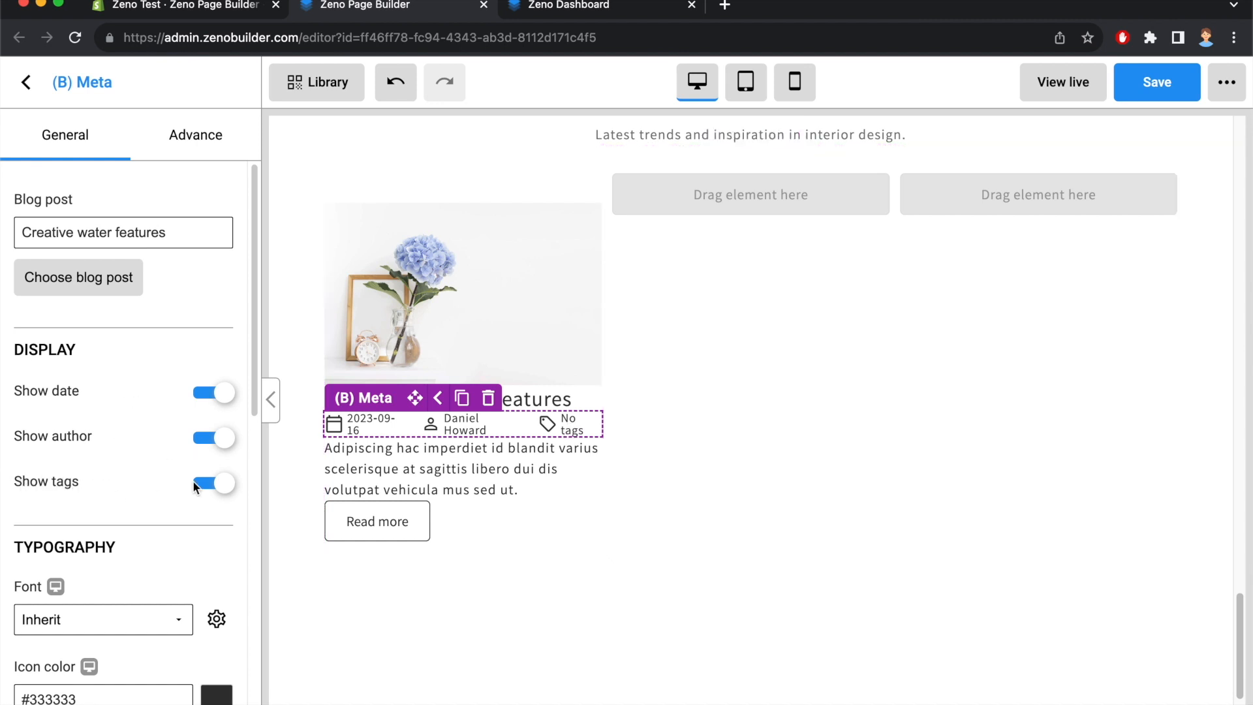
pyautogui.click(216, 487)
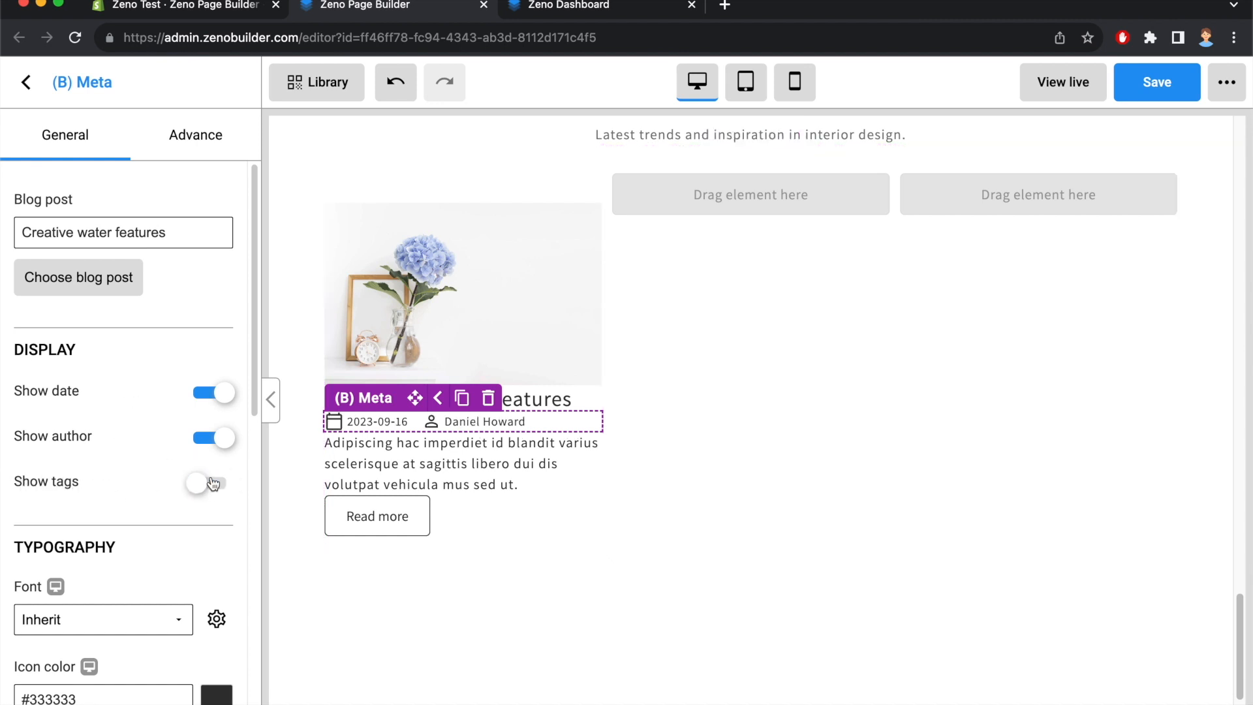
# Center the blog meta line, set its top margin to 8 px and add some margin below it
pyautogui.click(517, 12)
pyautogui.click(403, 14)
pyautogui.scroll(-5, 154, 480)
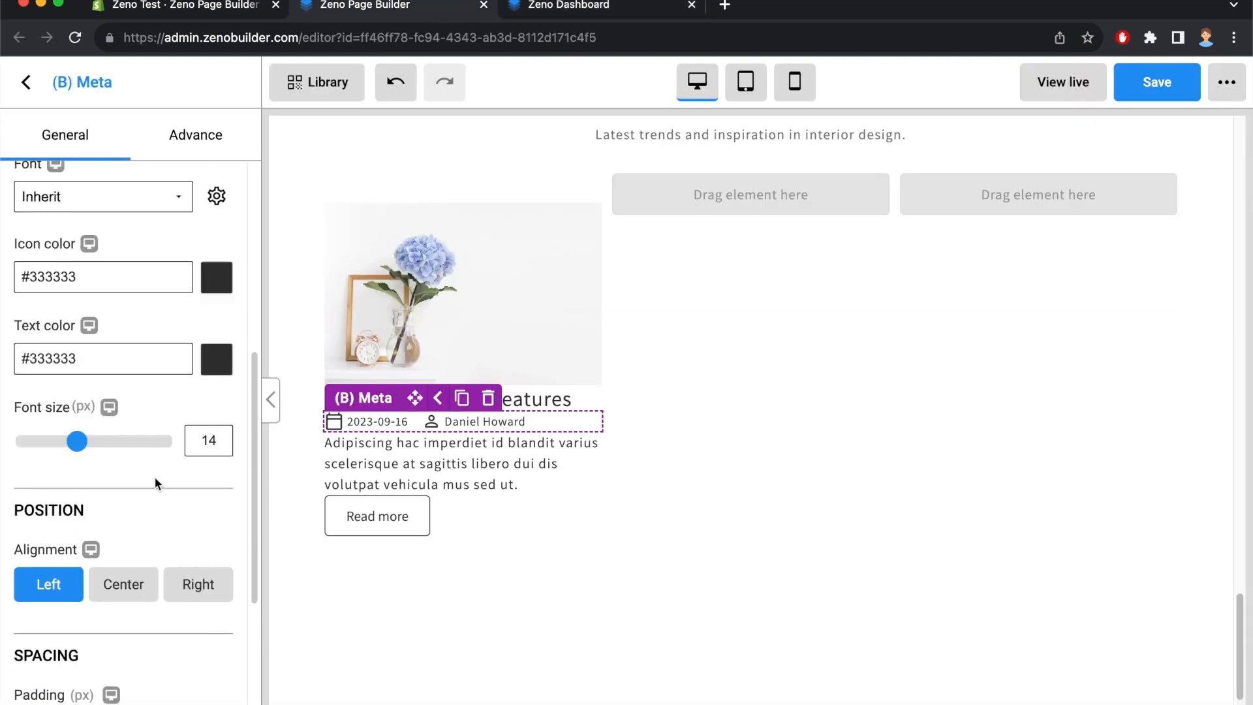
pyautogui.click(125, 561)
pyautogui.scroll(-5, 117, 481)
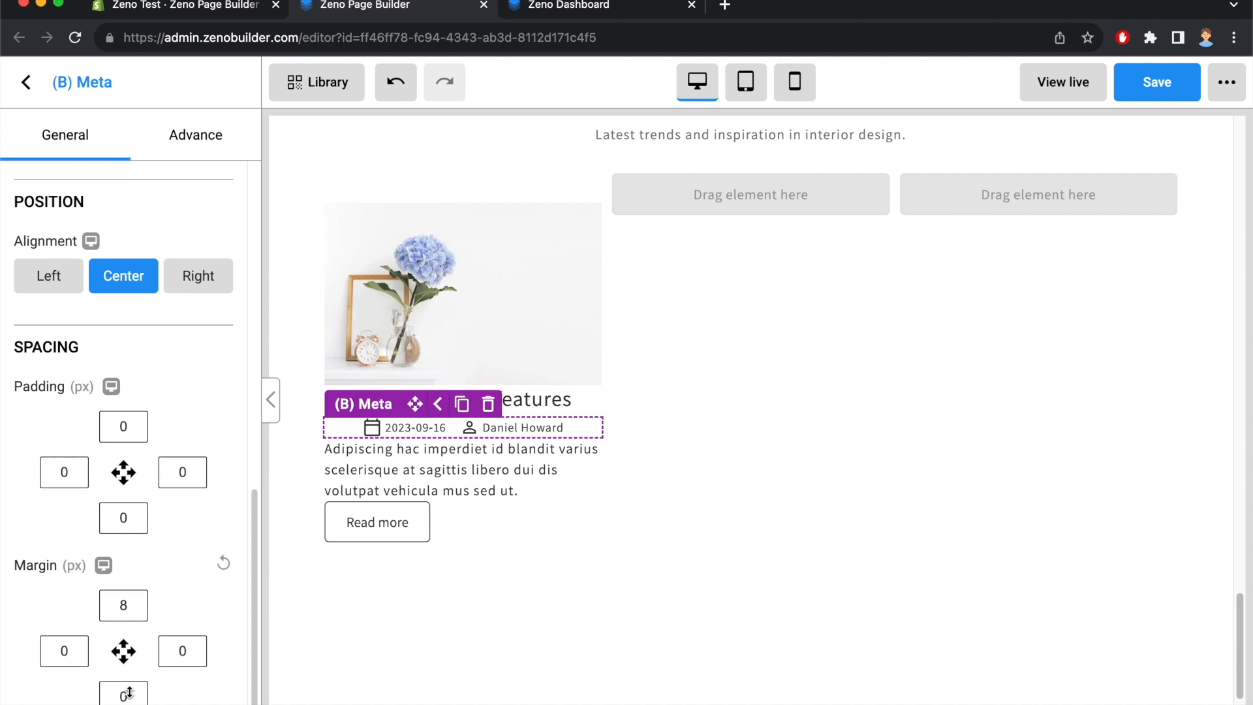
pyautogui.click(466, 657)
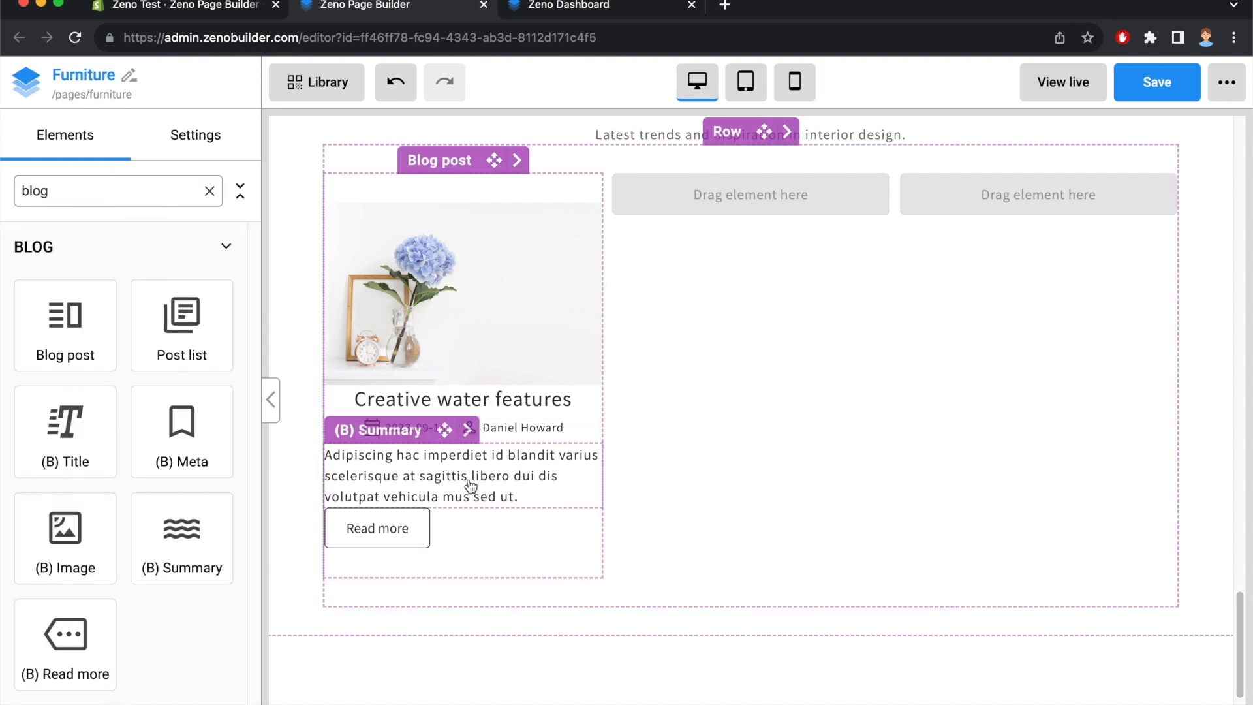
# Center the blog post's summary text to match the template preview
pyautogui.click(602, 7)
pyautogui.scroll(-3, 282, 438)
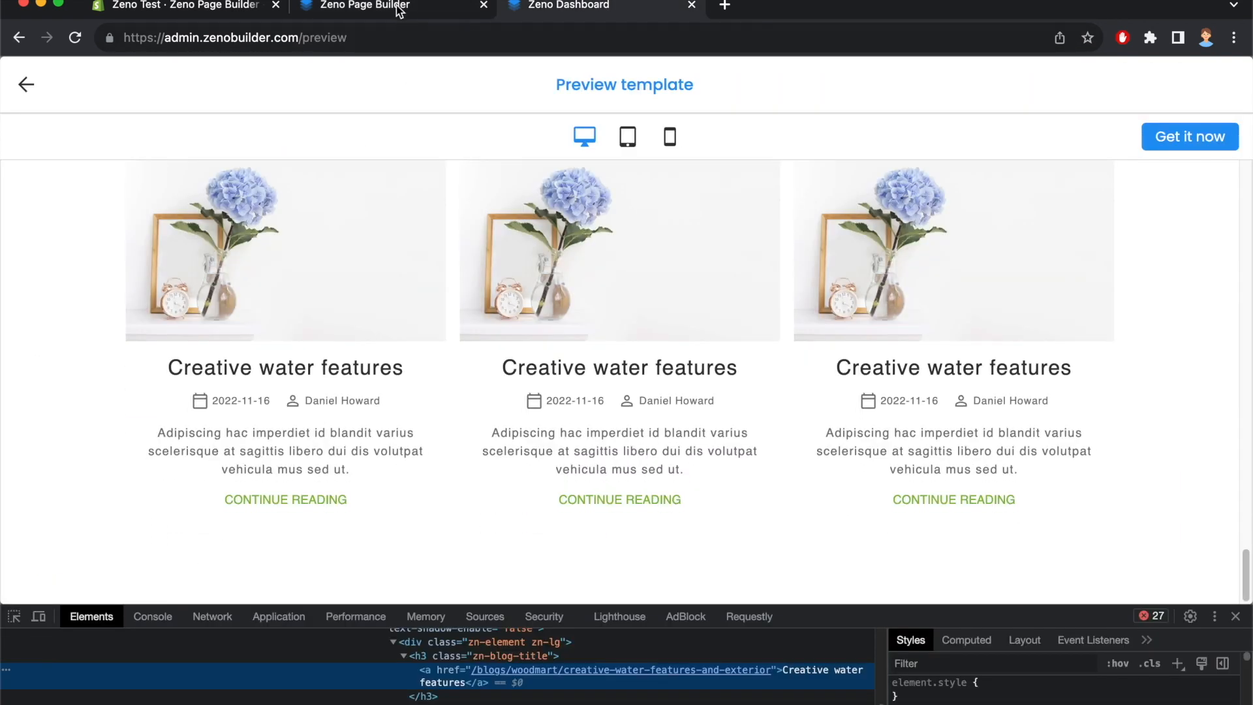
pyautogui.click(400, 8)
pyautogui.scroll(-5, 122, 453)
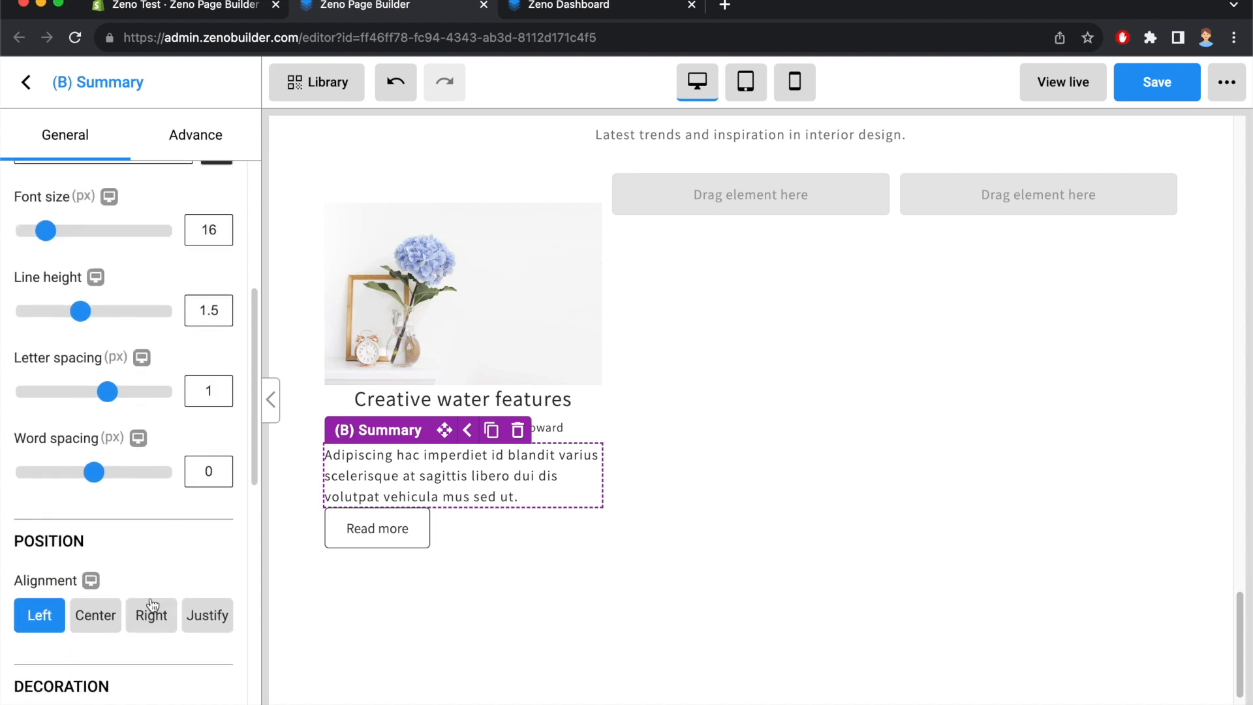
pyautogui.click(96, 615)
pyautogui.click(509, 653)
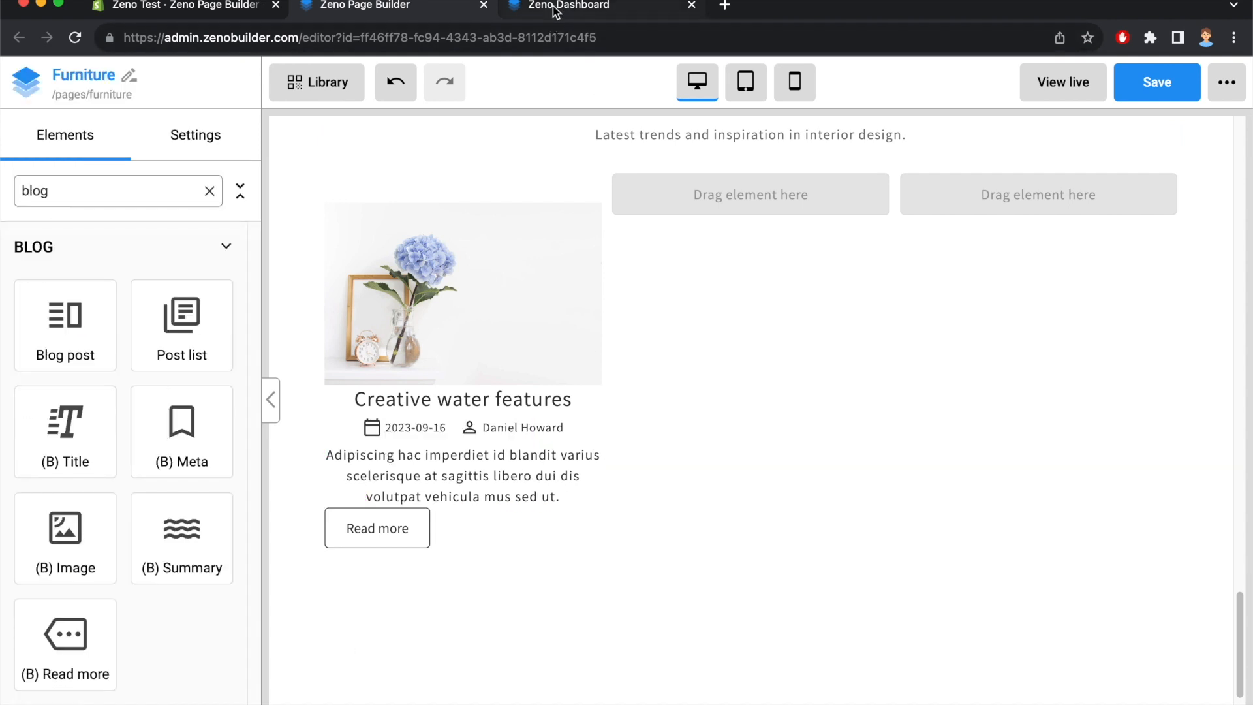
# Replace the blog post's "Read more" button text with "CONTINUE READING", as in the template preview
pyautogui.click(554, 9)
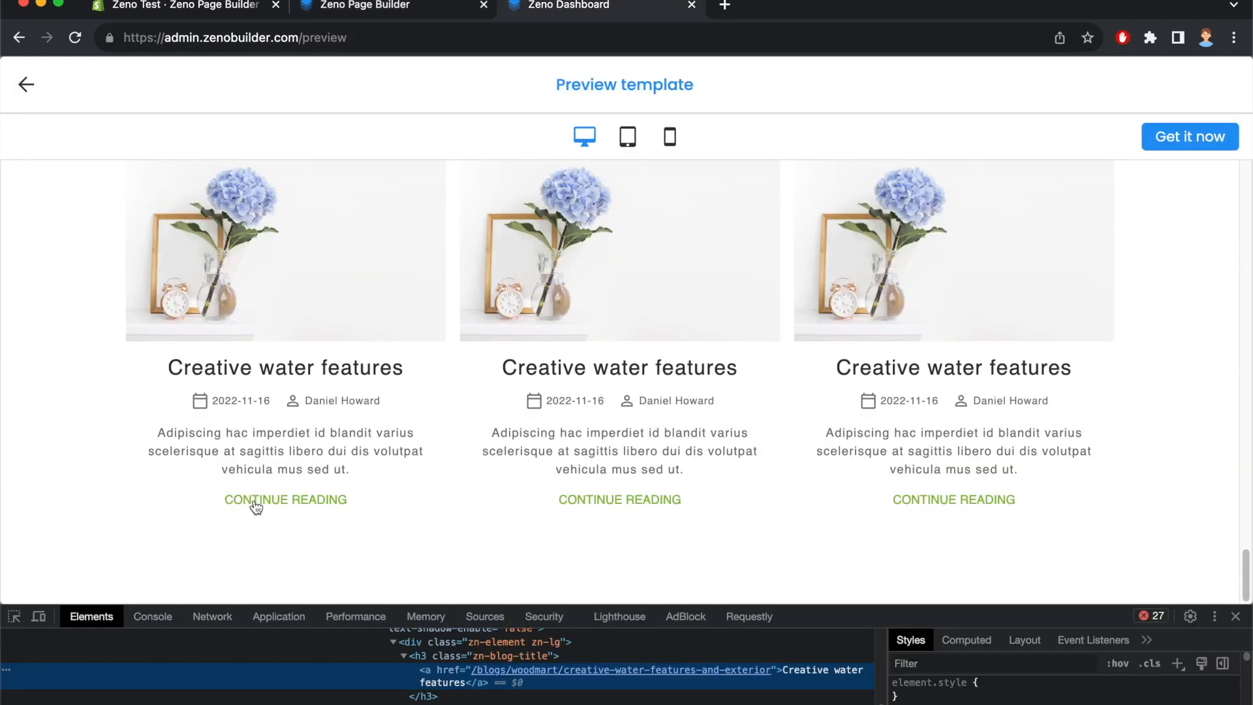
pyautogui.click(424, 7)
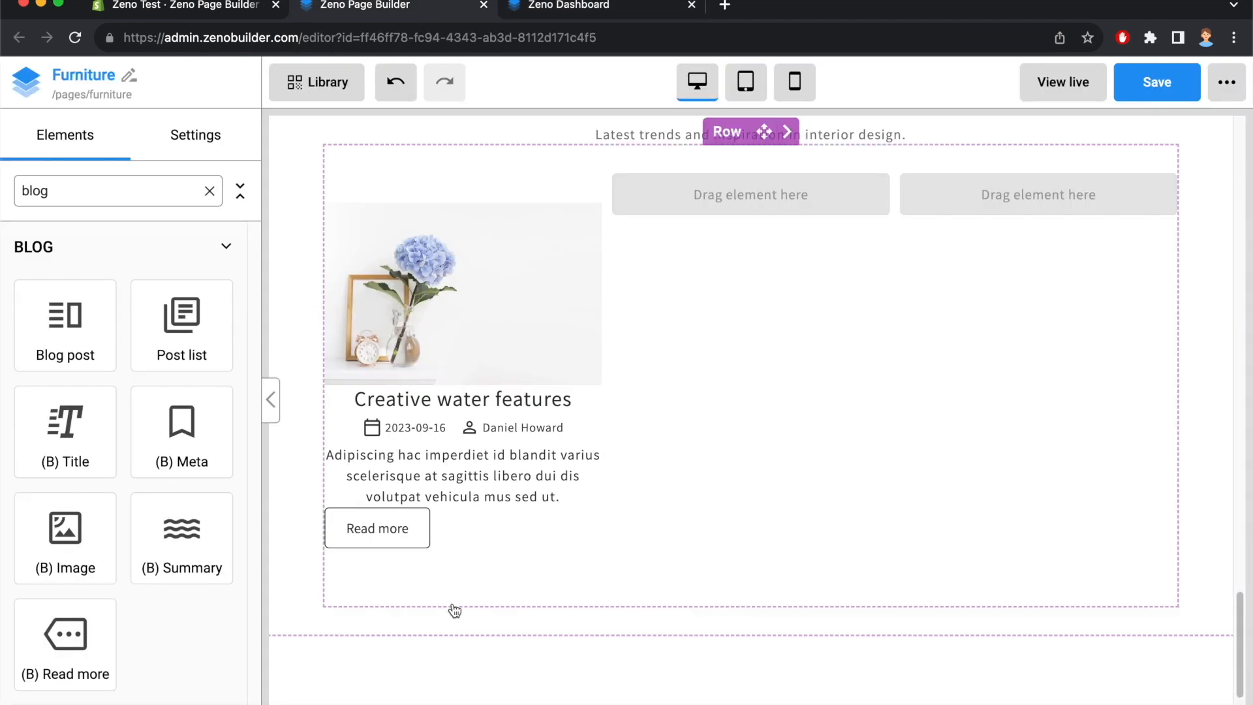
pyautogui.tripleClick(394, 535)
pyautogui.write('CONT')
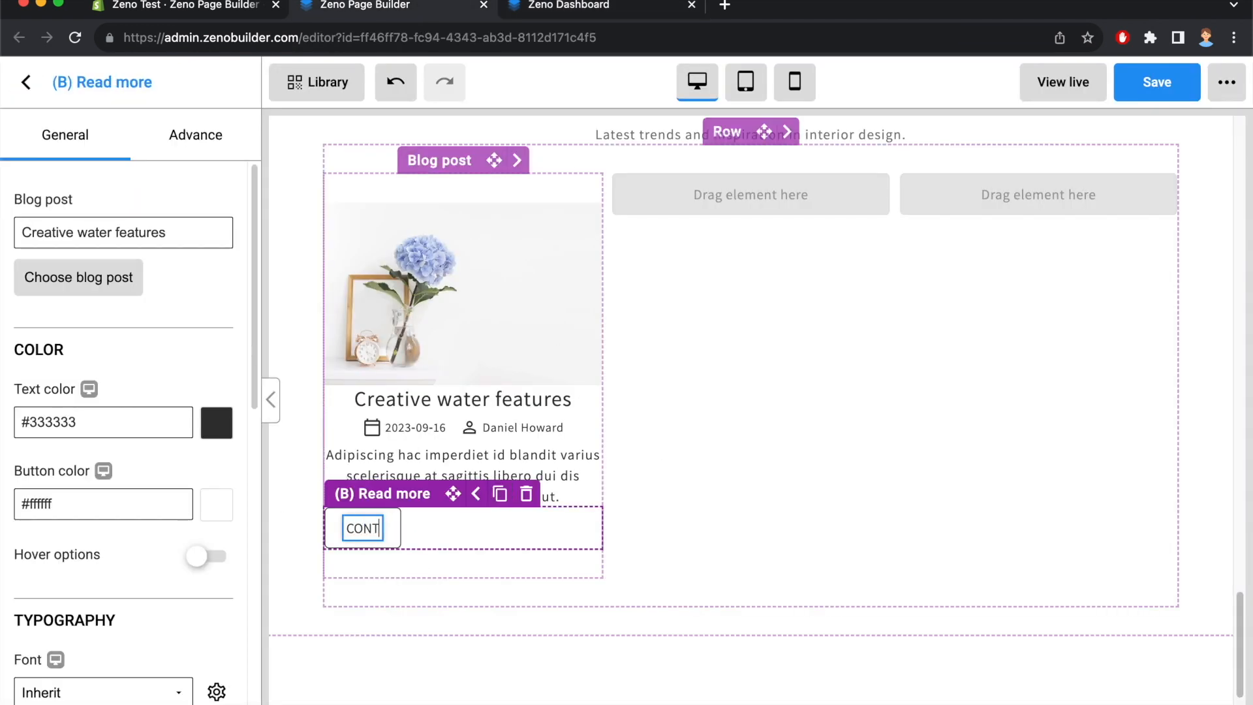
pyautogui.write('INUE')
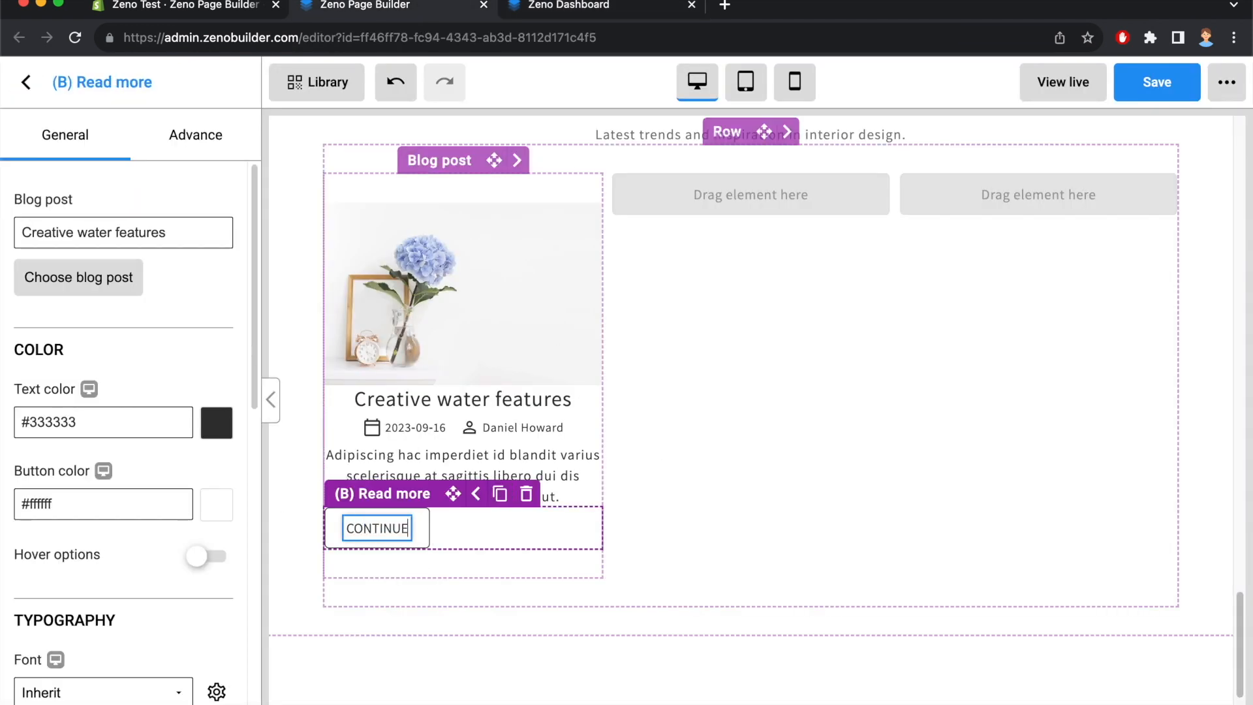
pyautogui.write(' RADING')
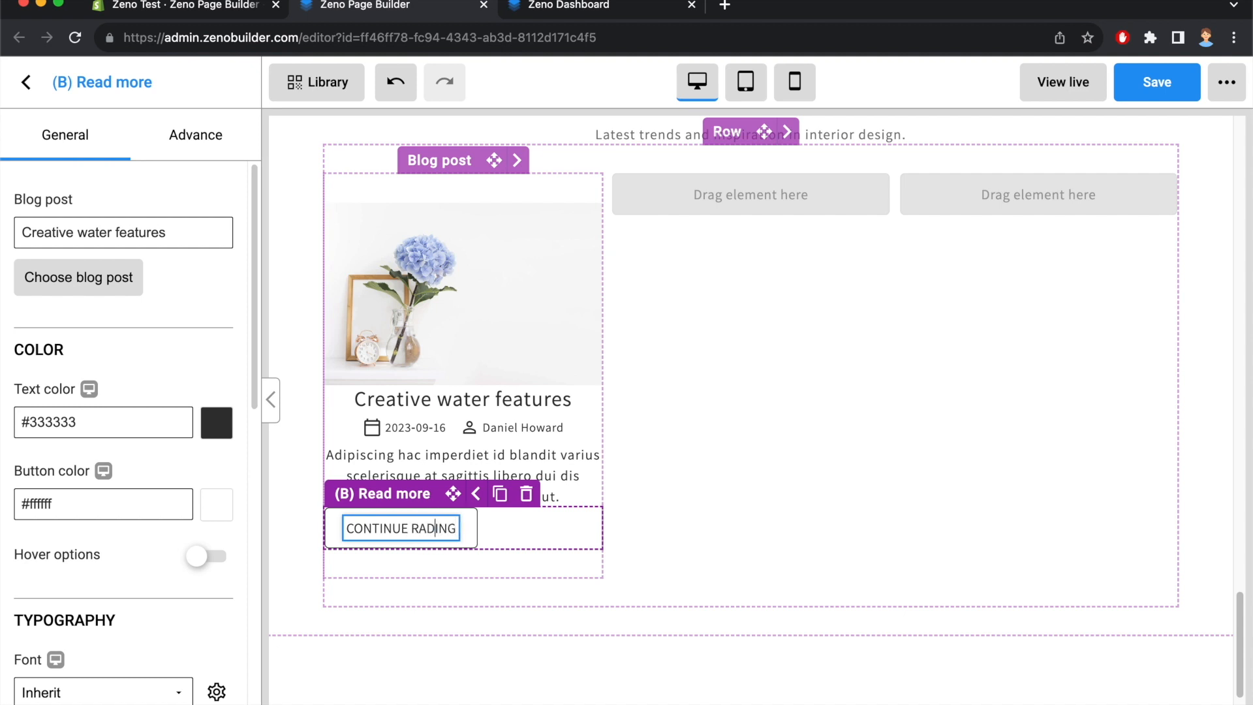
pyautogui.press('Left')
pyautogui.write('E')
pyautogui.click(426, 600)
# Center the "CONTINUE READING" button and turn off its border
pyautogui.click(505, 529)
pyautogui.scroll(-5, 140, 533)
pyautogui.scroll(-5, 139, 531)
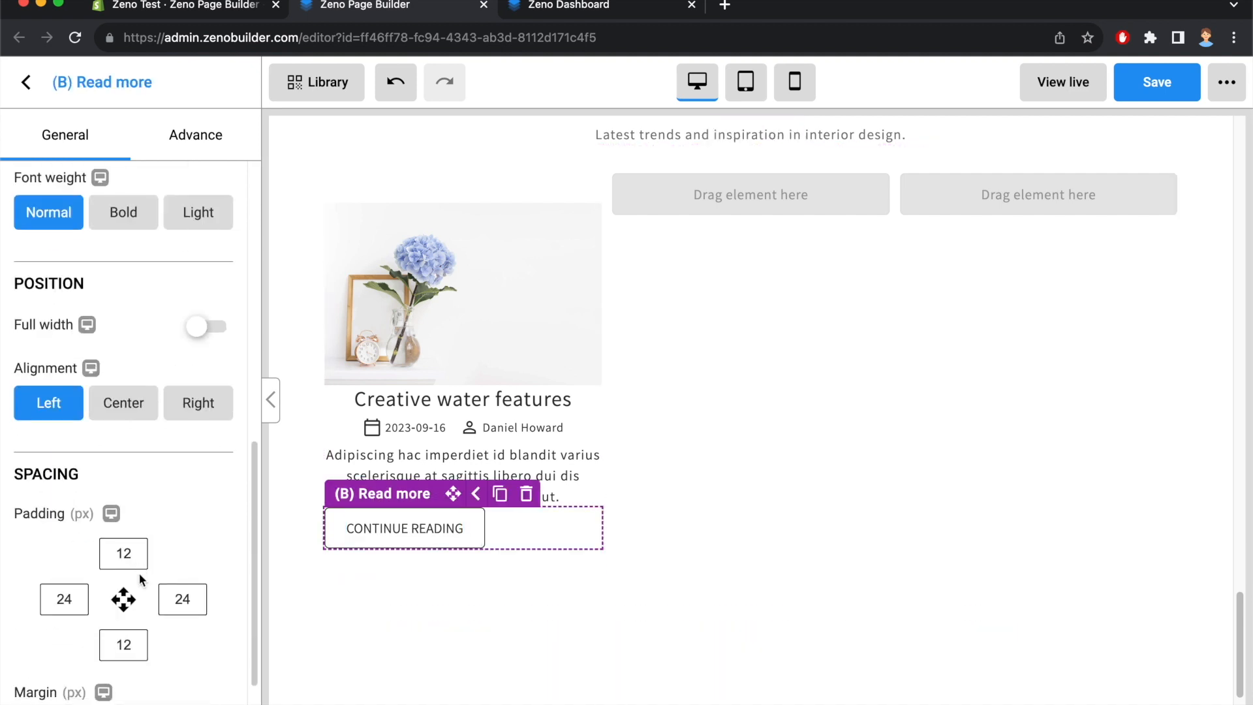
pyautogui.click(126, 405)
pyautogui.click(196, 136)
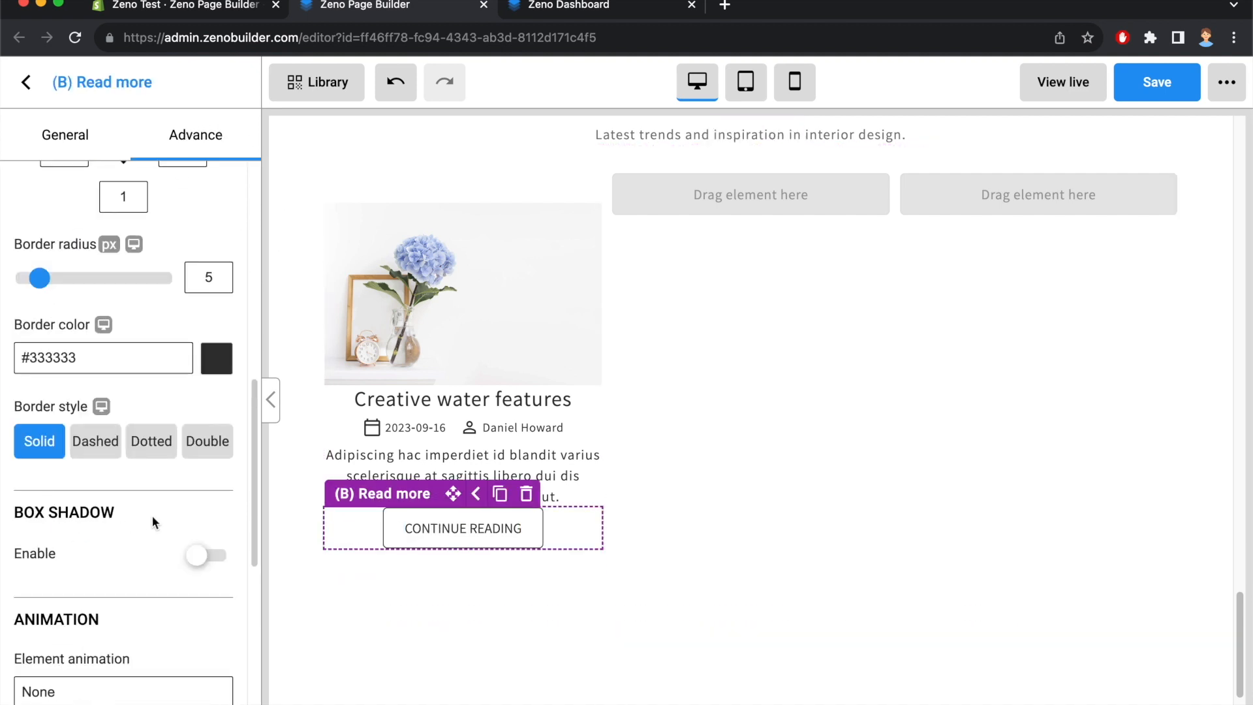
pyautogui.scroll(5, 163, 512)
pyautogui.click(216, 334)
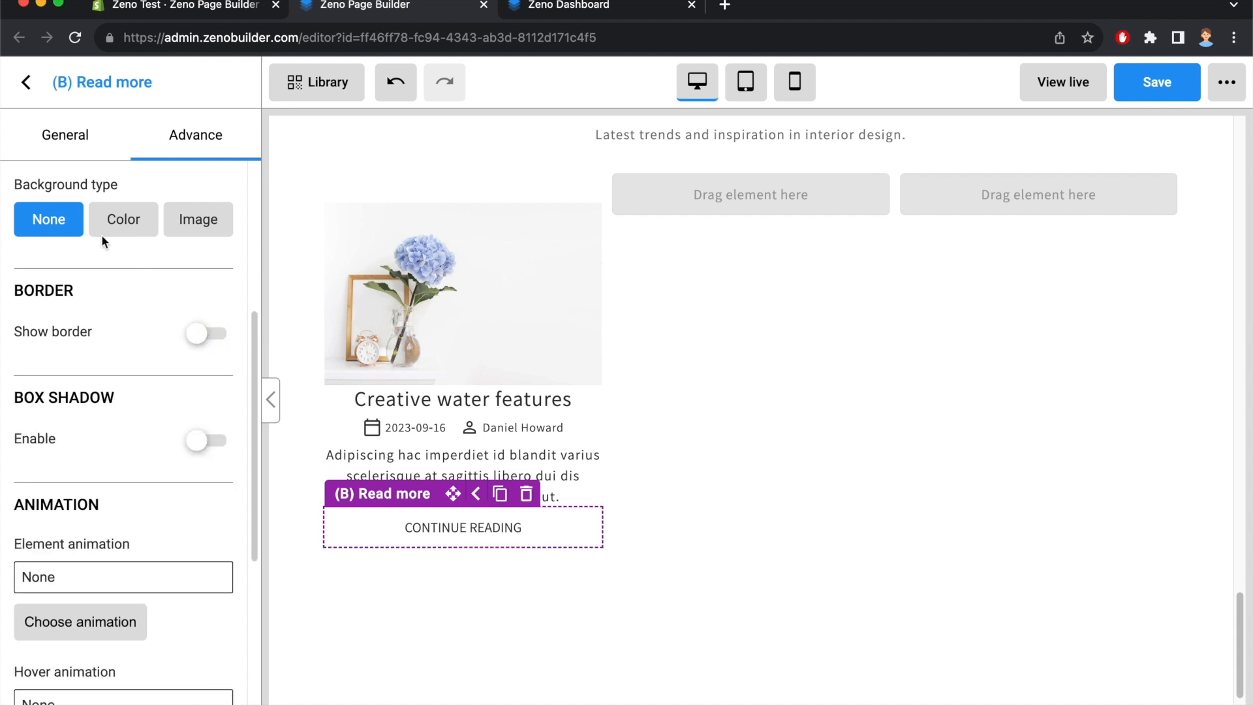
# Copy the green button color #83B735 from the "READ MORE" button above the newsletter row
pyautogui.click(73, 137)
pyautogui.scroll(3, 168, 408)
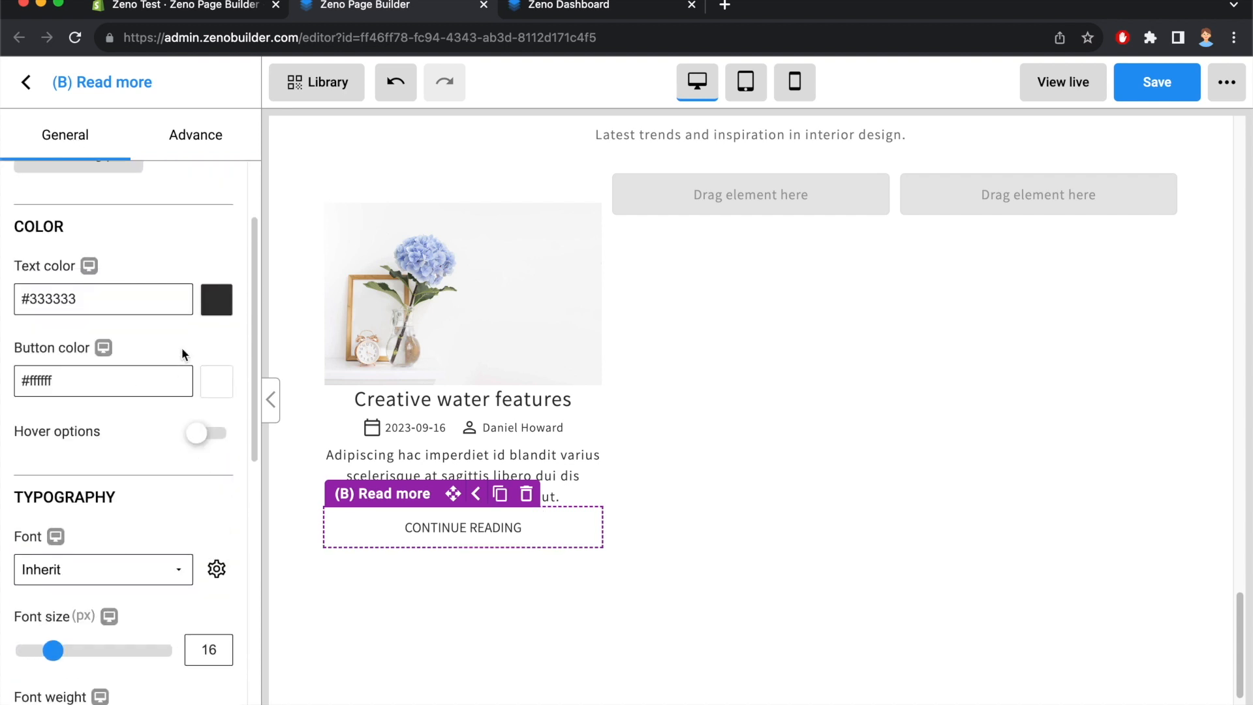
pyautogui.click(215, 298)
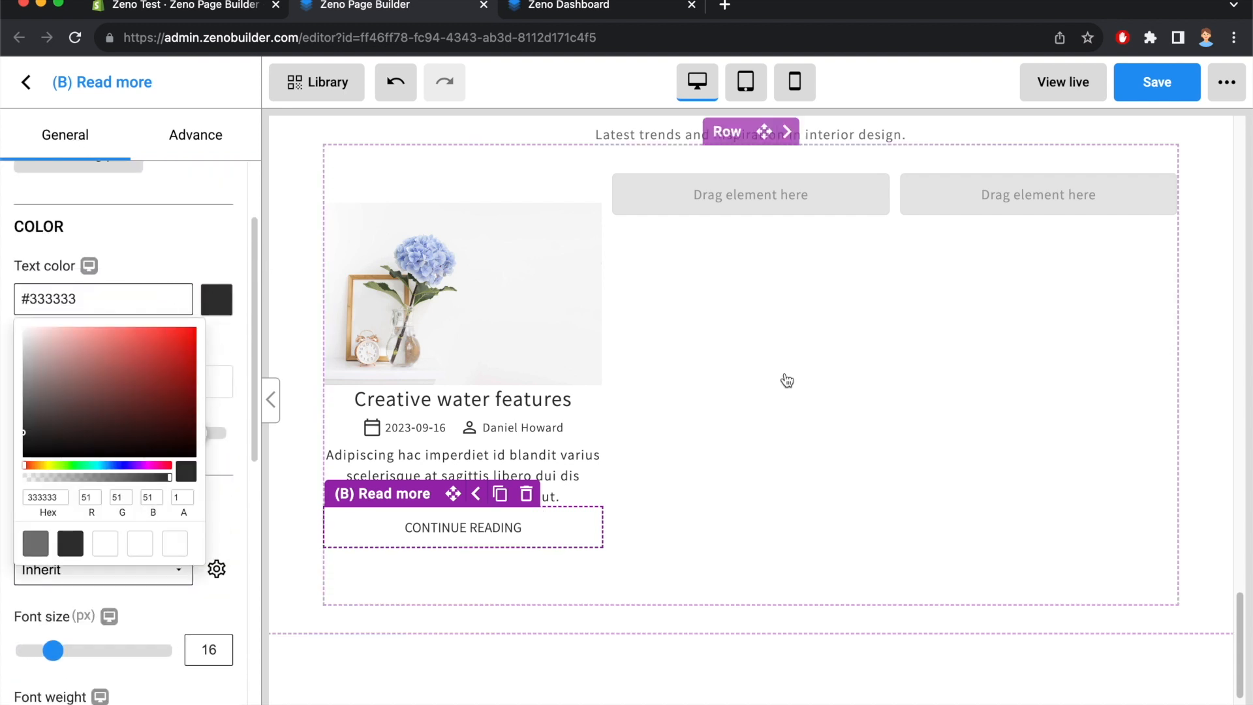
pyautogui.click(778, 378)
pyautogui.scroll(8, 845, 394)
pyautogui.click(425, 309)
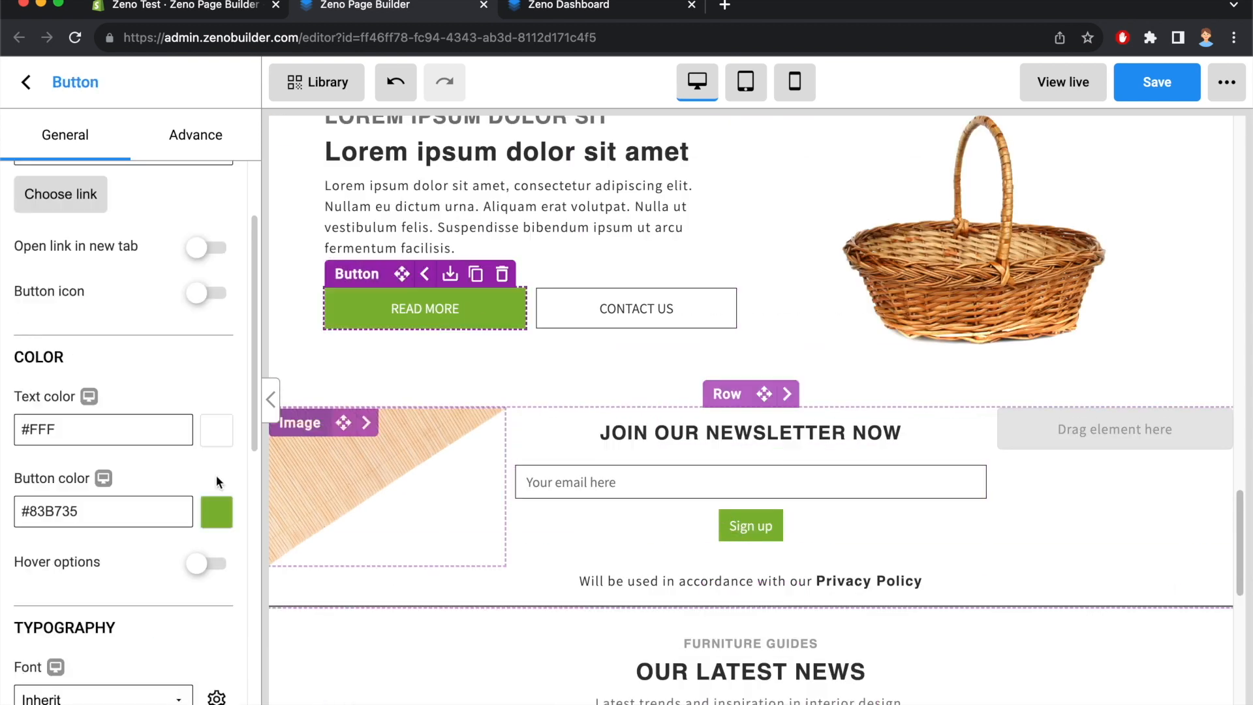
pyautogui.tripleClick(92, 512)
pyautogui.hotkey('ctrl', 'c')
pyautogui.scroll(-8, 542, 493)
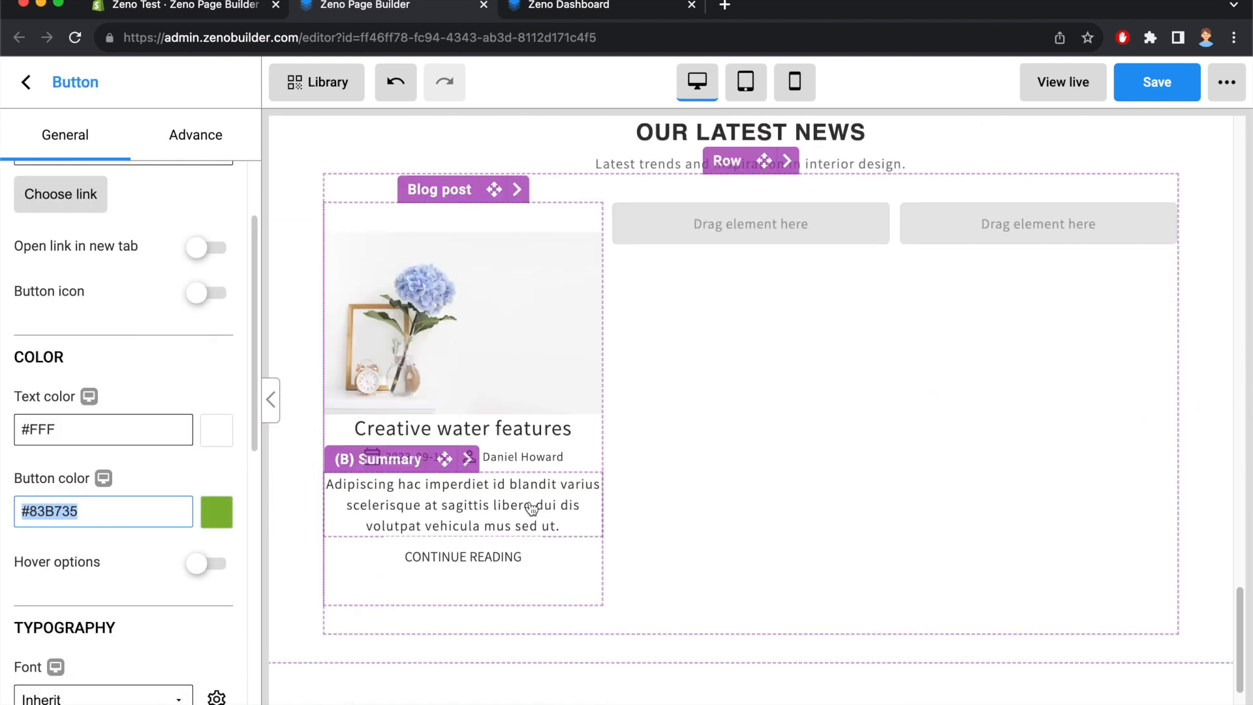
# Set the "CONTINUE READING" button's text color in the blog post to the copied green #83B735
pyautogui.click(513, 556)
pyautogui.scroll(-3, 114, 424)
pyautogui.scroll(3, 116, 206)
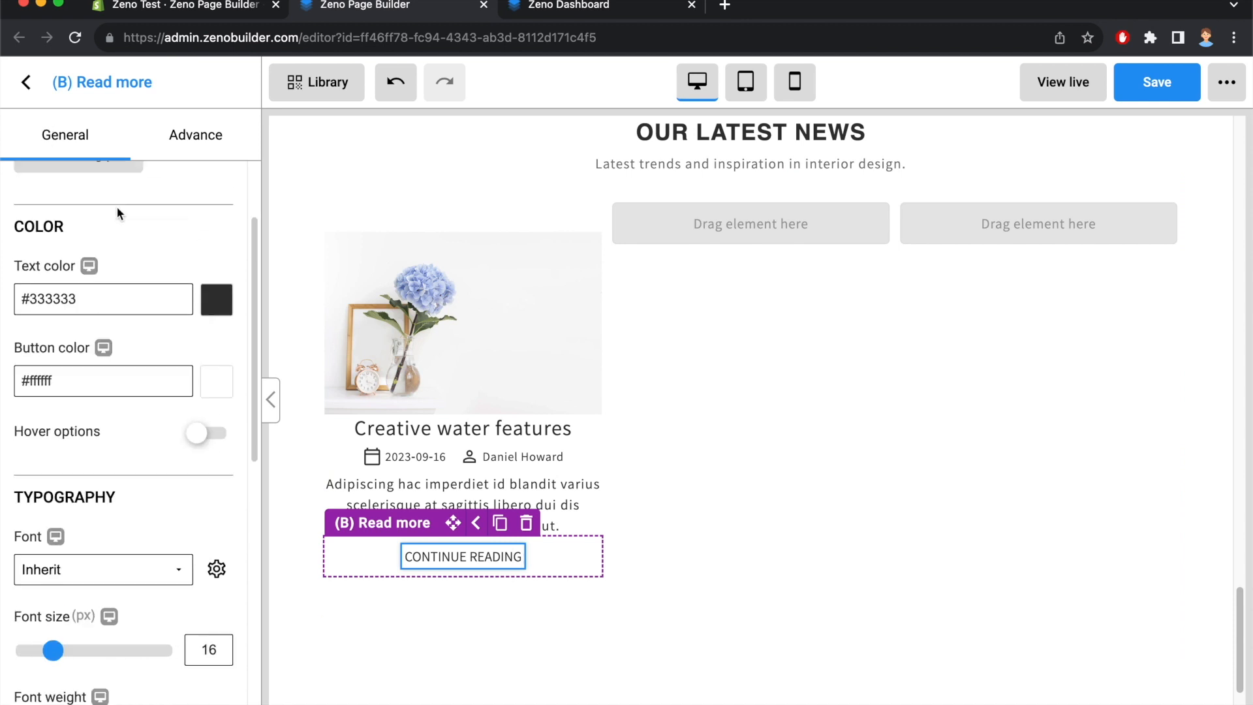
pyautogui.tripleClick(69, 305)
pyautogui.hotkey('ctrl', 'v')
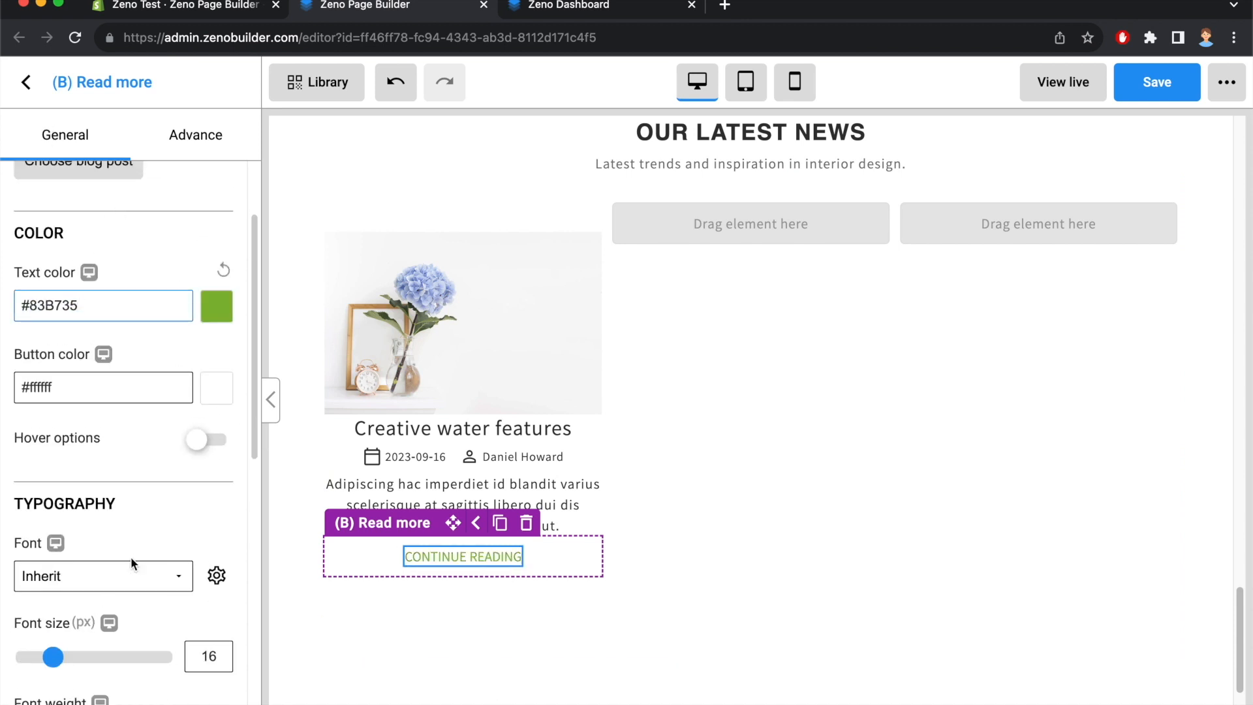
# Try a bold font weight on the "CONTINUE READING" button and revert it to the regular weight
pyautogui.scroll(-3, 131, 563)
pyautogui.click(156, 574)
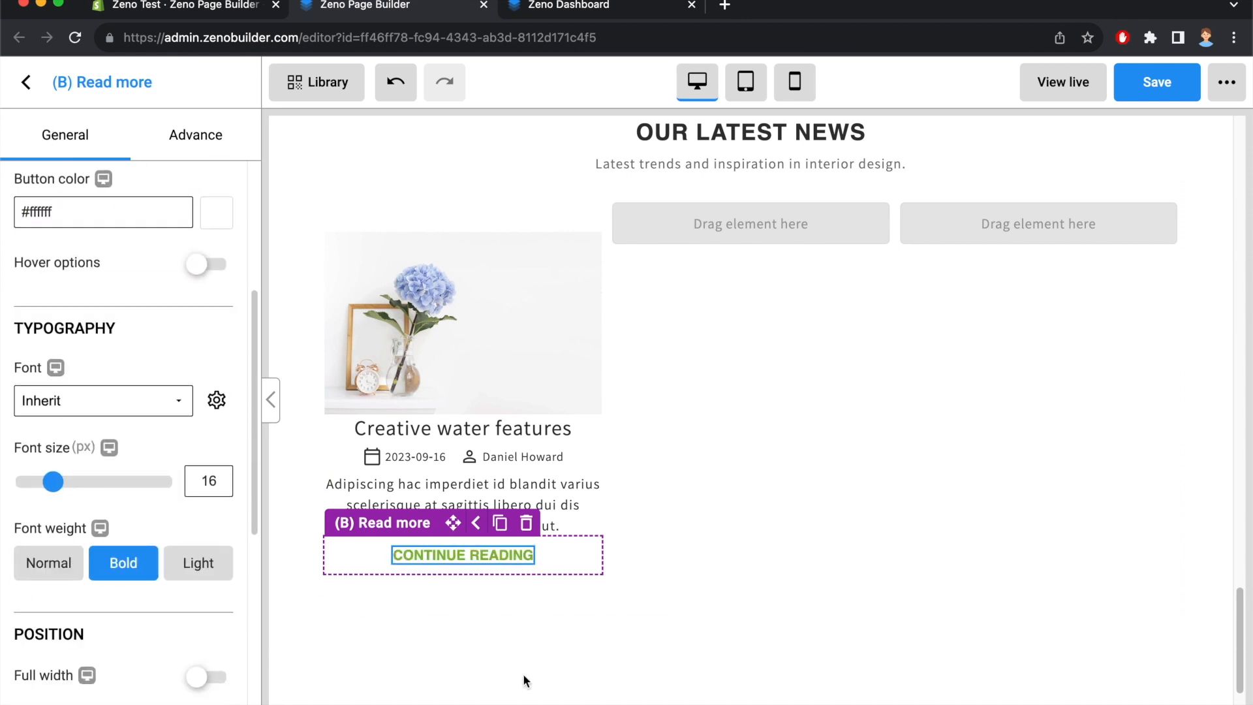
pyautogui.click(523, 677)
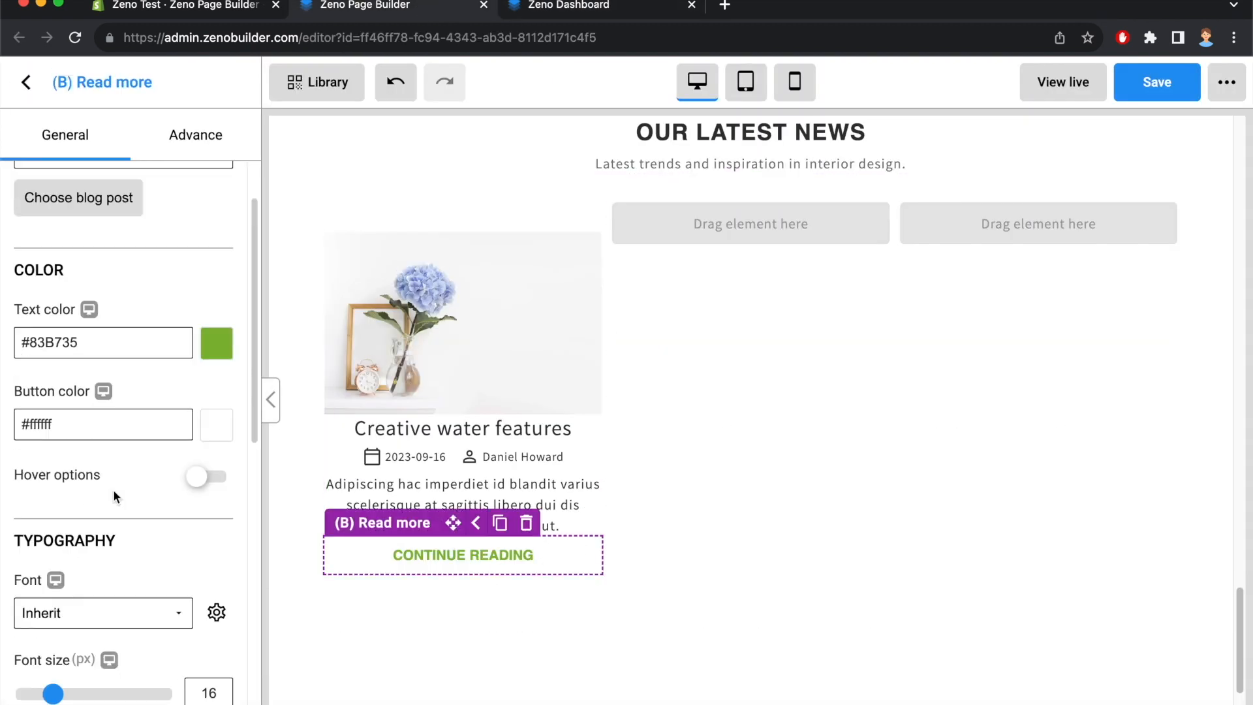
pyautogui.scroll(-5, 117, 487)
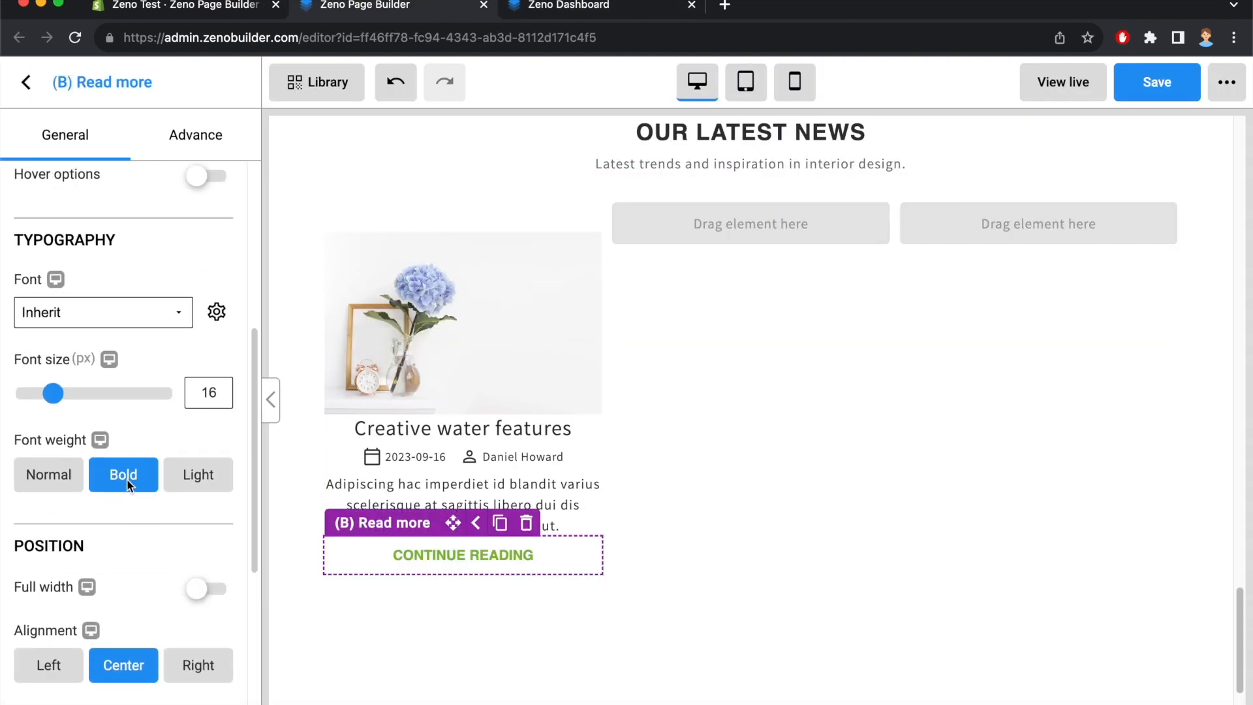
pyautogui.click(484, 699)
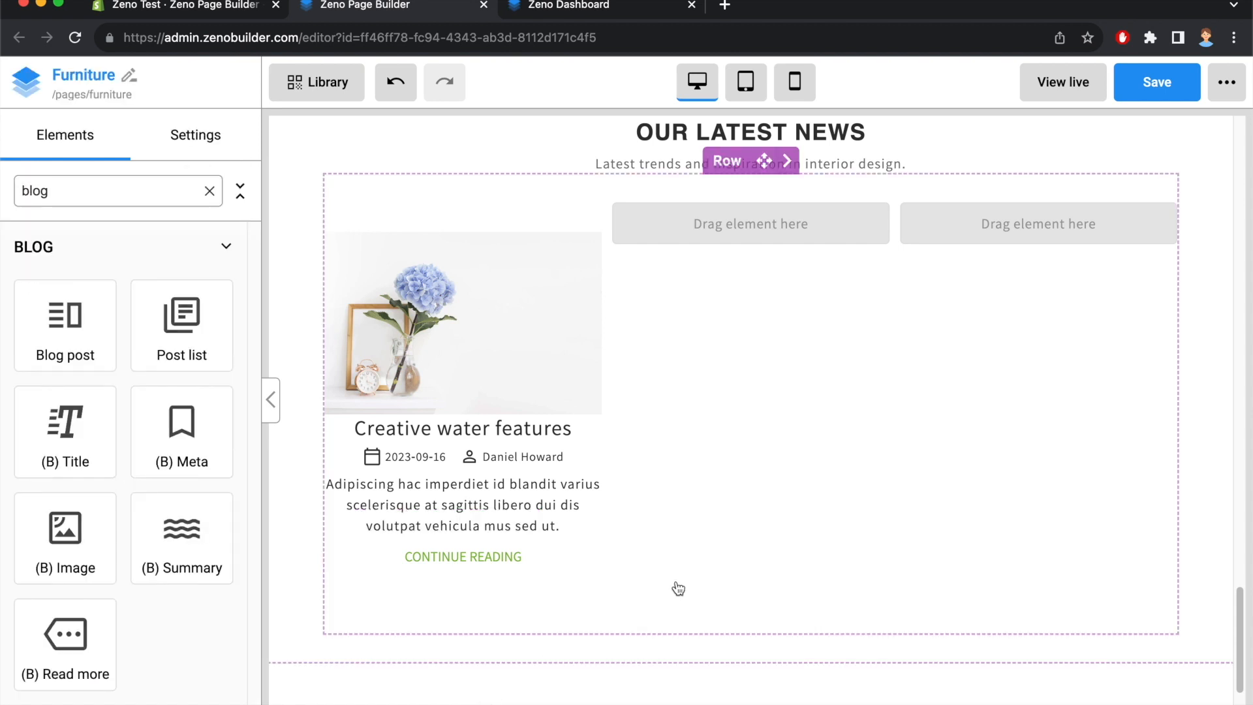
# Set the blog post card's top and bottom padding to 0 px
pyautogui.click(529, 218)
pyautogui.doubleClick(124, 427)
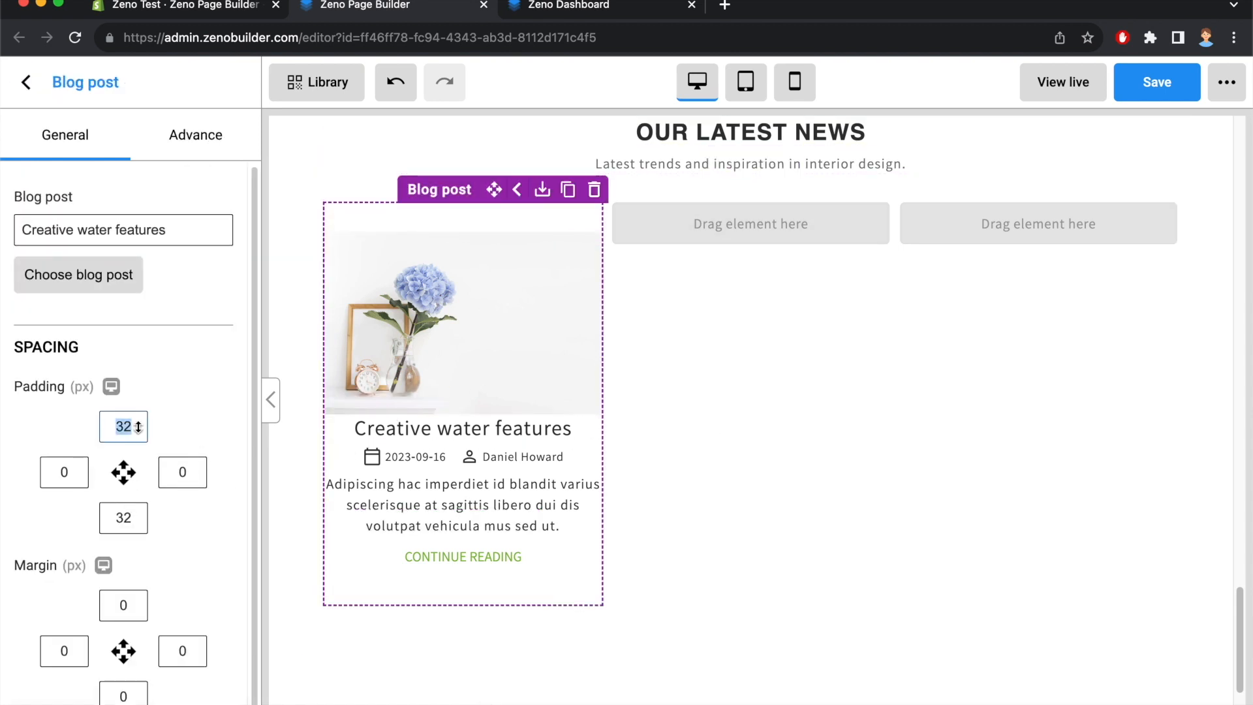
pyautogui.doubleClick(128, 518)
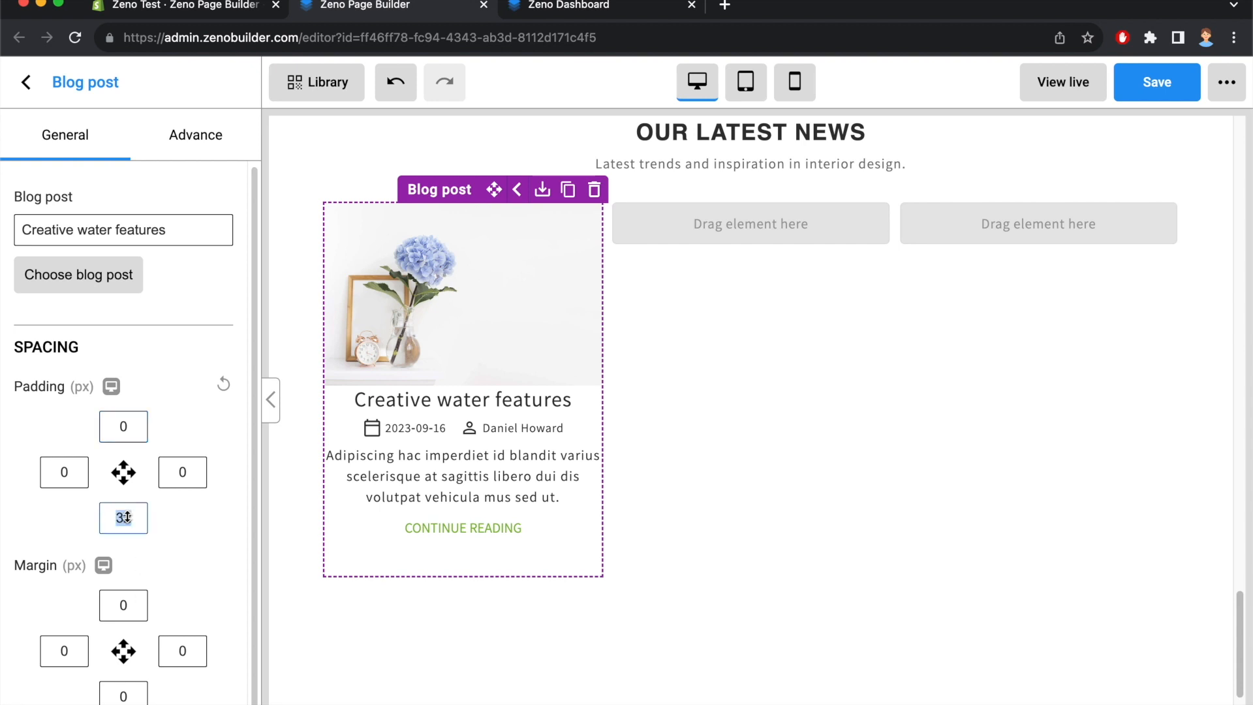
pyautogui.click(399, 641)
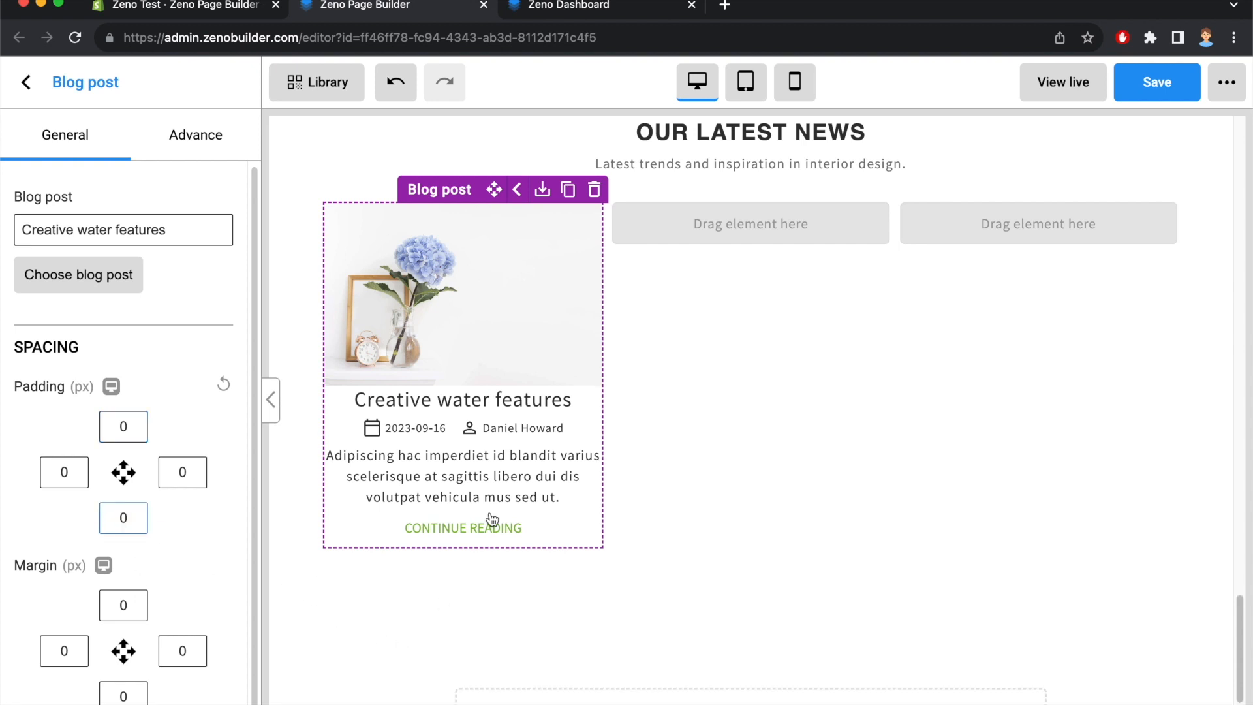
# Duplicate the finished blog post card and place the copies in the row's second and third columns
pyautogui.click(493, 190)
pyautogui.click(568, 190)
pyautogui.moveTo(494, 534); pyautogui.dragTo(804, 241)
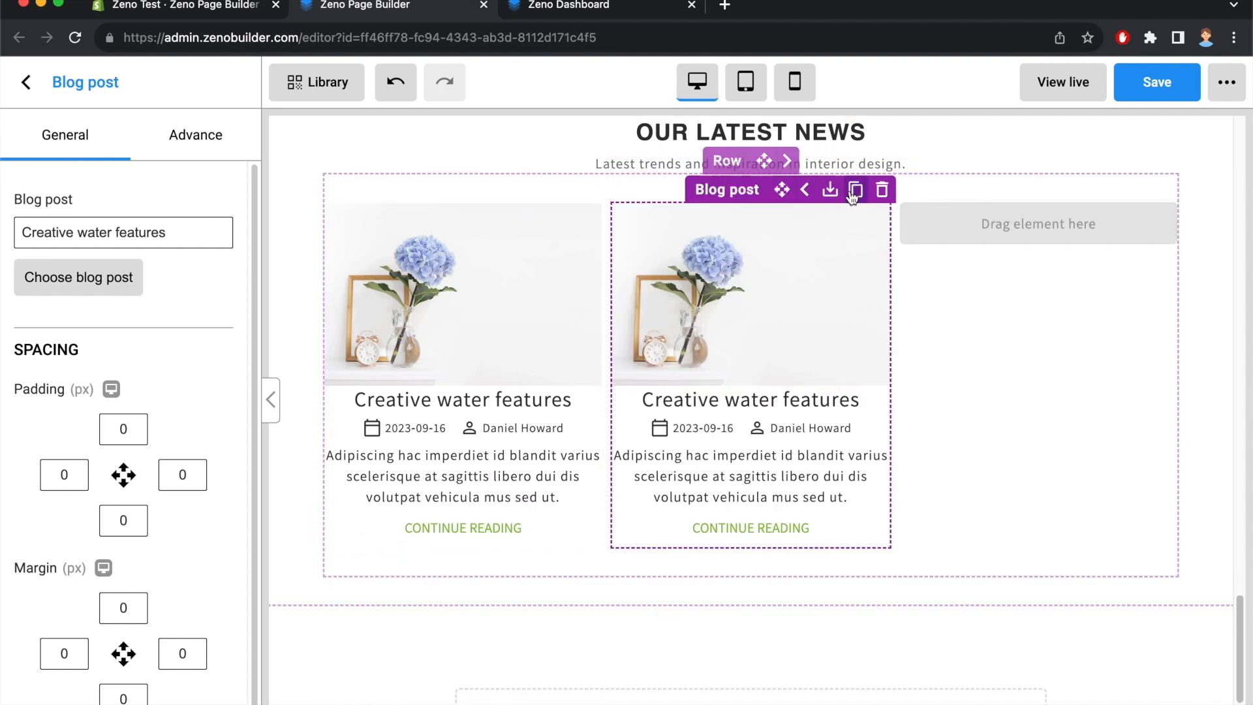
pyautogui.moveTo(782, 534); pyautogui.dragTo(1038, 235)
pyautogui.click(1041, 656)
# Save and publish the Furniture page
pyautogui.scroll(8, 1064, 632)
pyautogui.scroll(10, 1064, 632)
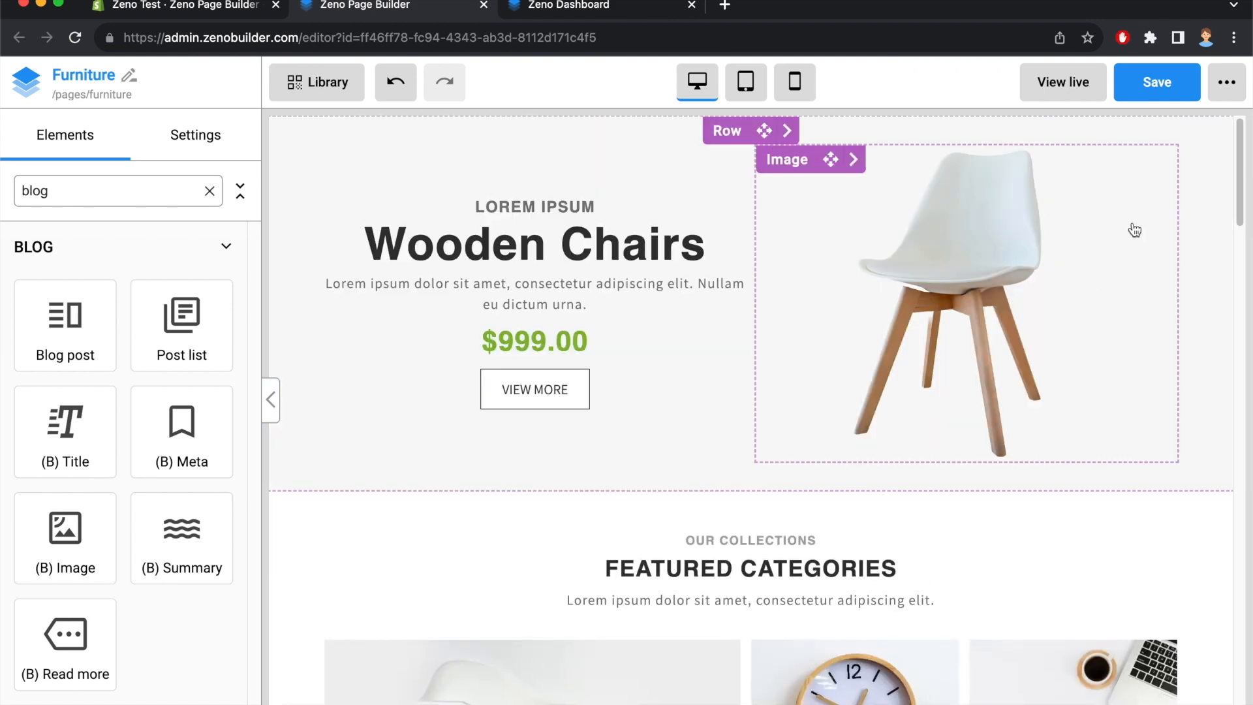
pyautogui.click(1154, 89)
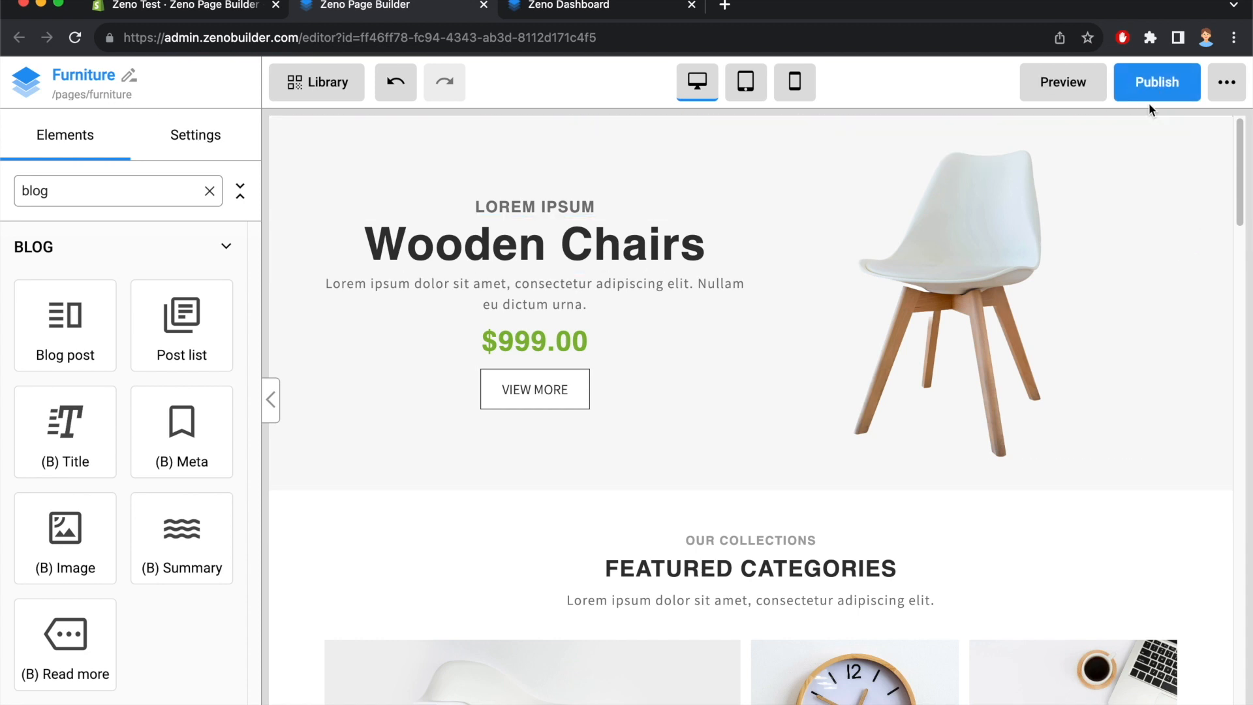
pyautogui.click(1156, 91)
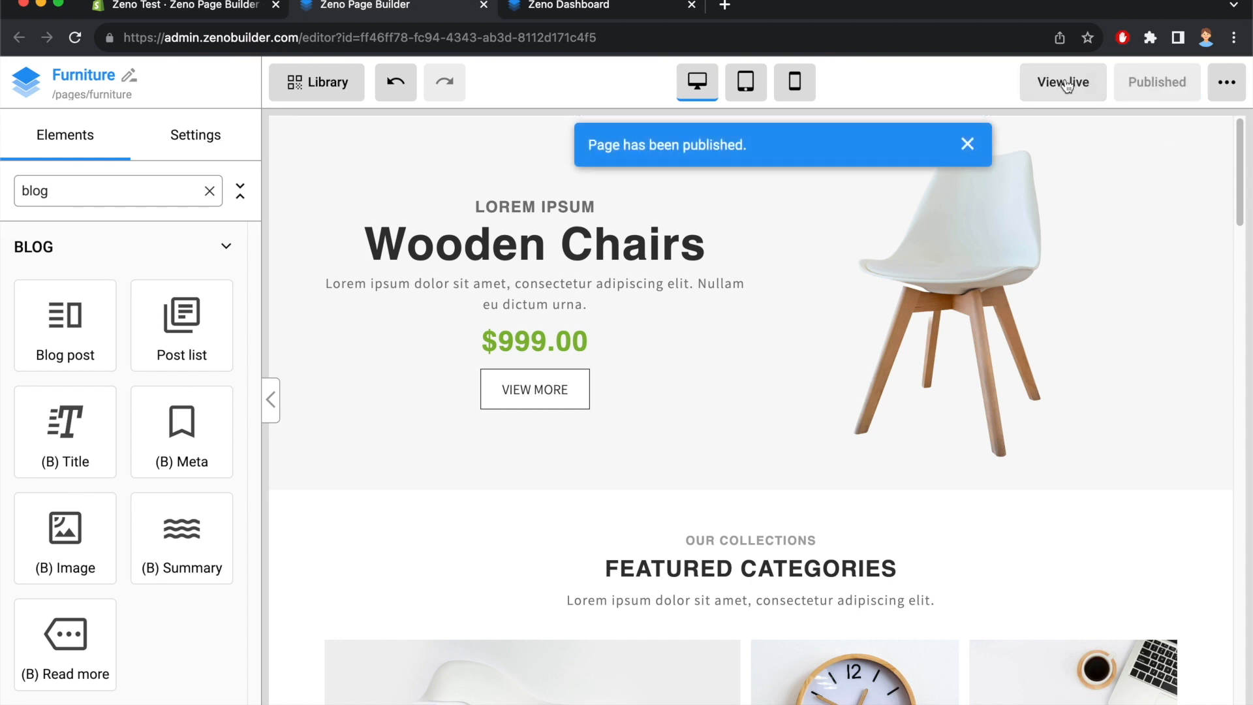
# Open the live Furniture page and review its sections down to the "Our latest news" cards
pyautogui.click(1066, 84)
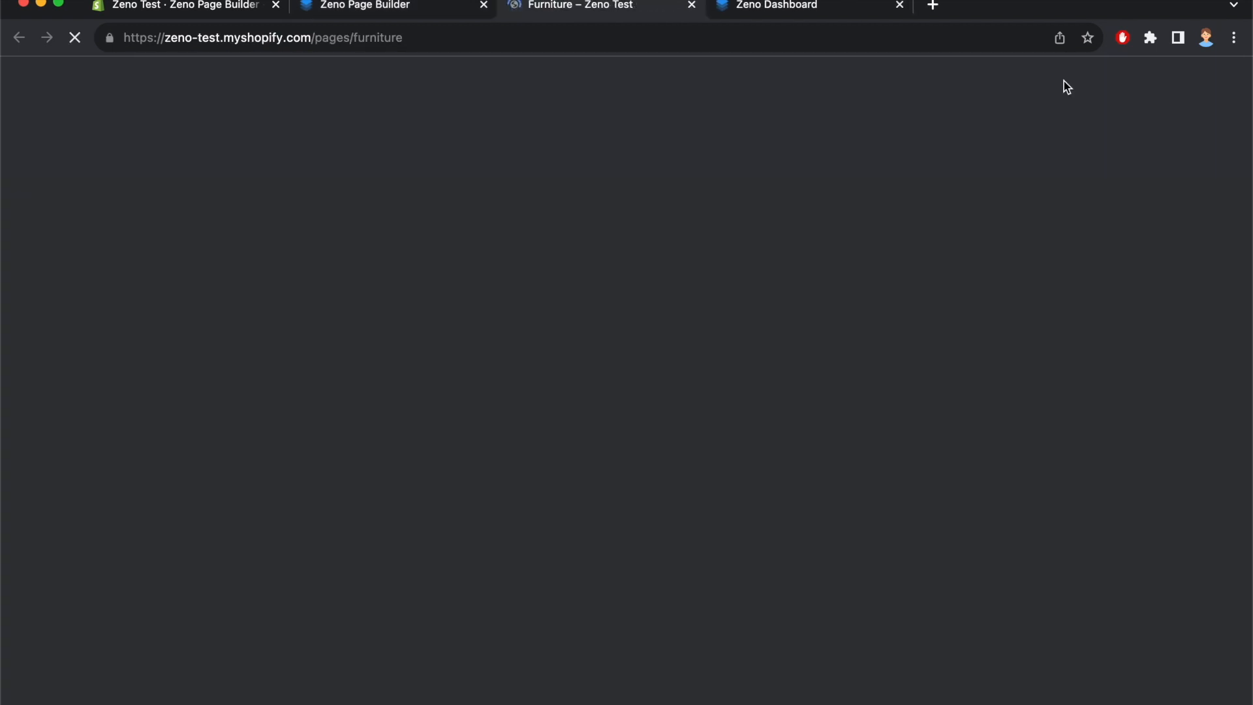
pyautogui.scroll(-8, 978, 155)
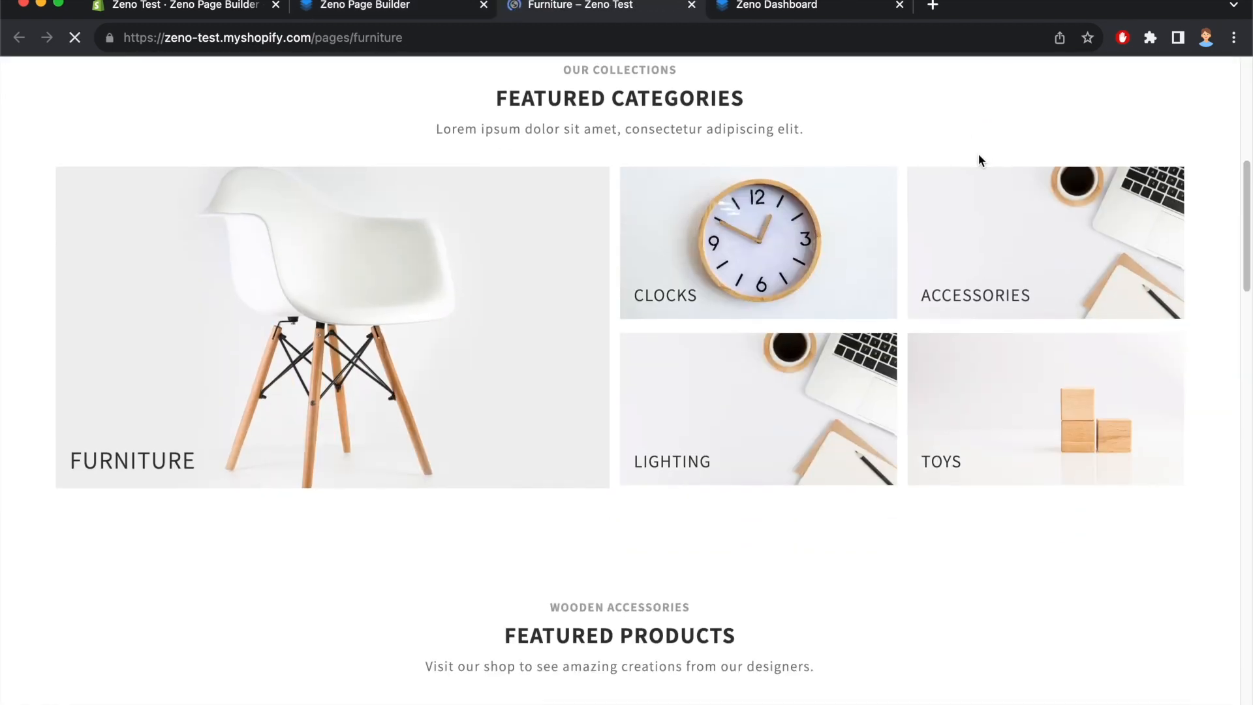
pyautogui.scroll(-4, 978, 155)
pyautogui.scroll(-20, 979, 155)
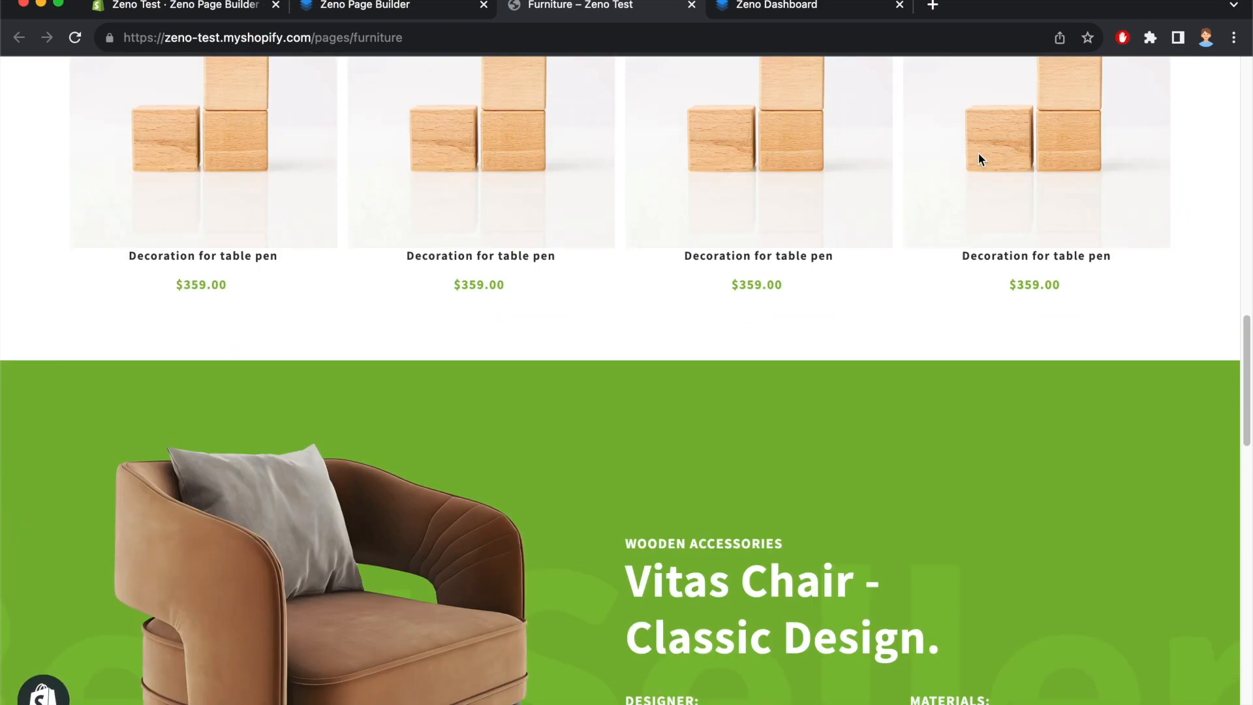
pyautogui.scroll(8, 979, 160)
pyautogui.scroll(-7, 979, 159)
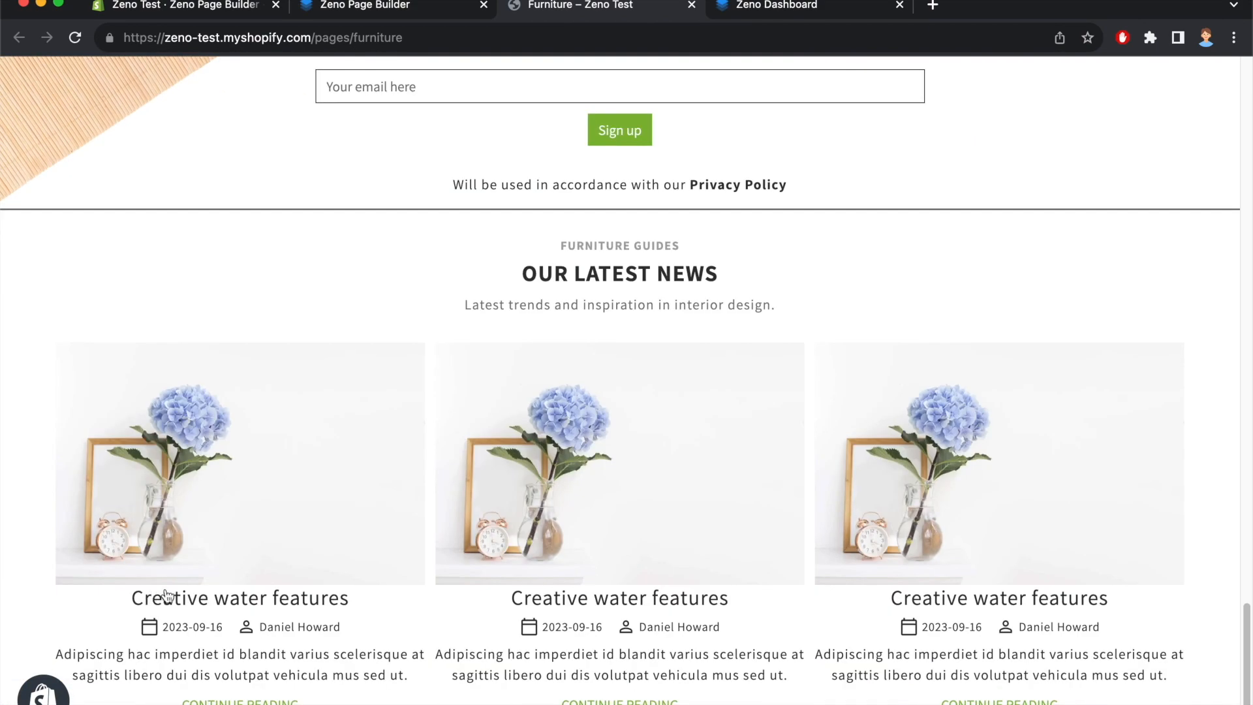
# Return to the page editor and add 12 px of space above the first blog post card's title
pyautogui.click(432, 12)
pyautogui.scroll(-20, 413, 532)
pyautogui.click(514, 245)
pyautogui.scroll(-15, 171, 554)
pyautogui.click(125, 606)
pyautogui.write('12')
pyautogui.click(448, 535)
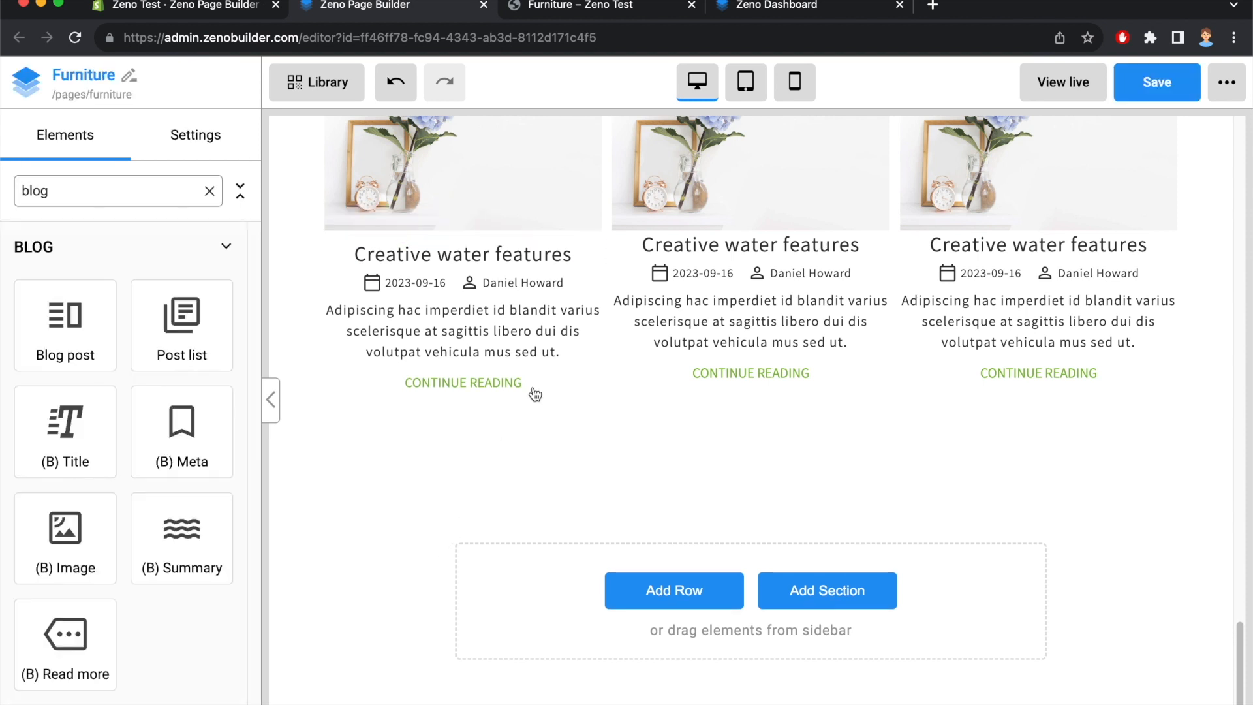
# Copy the first blog post title's styles and paste them onto the titles of the second and third cards
pyautogui.rightClick(557, 261)
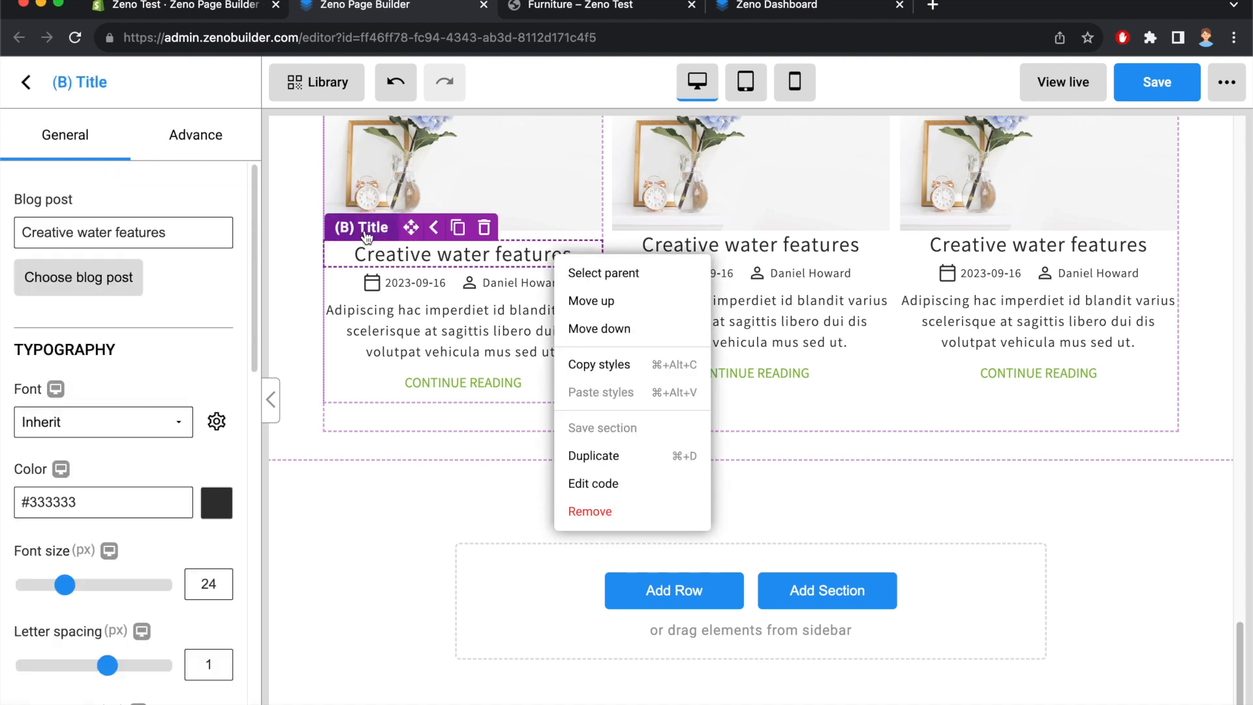
pyautogui.click(620, 371)
pyautogui.rightClick(816, 252)
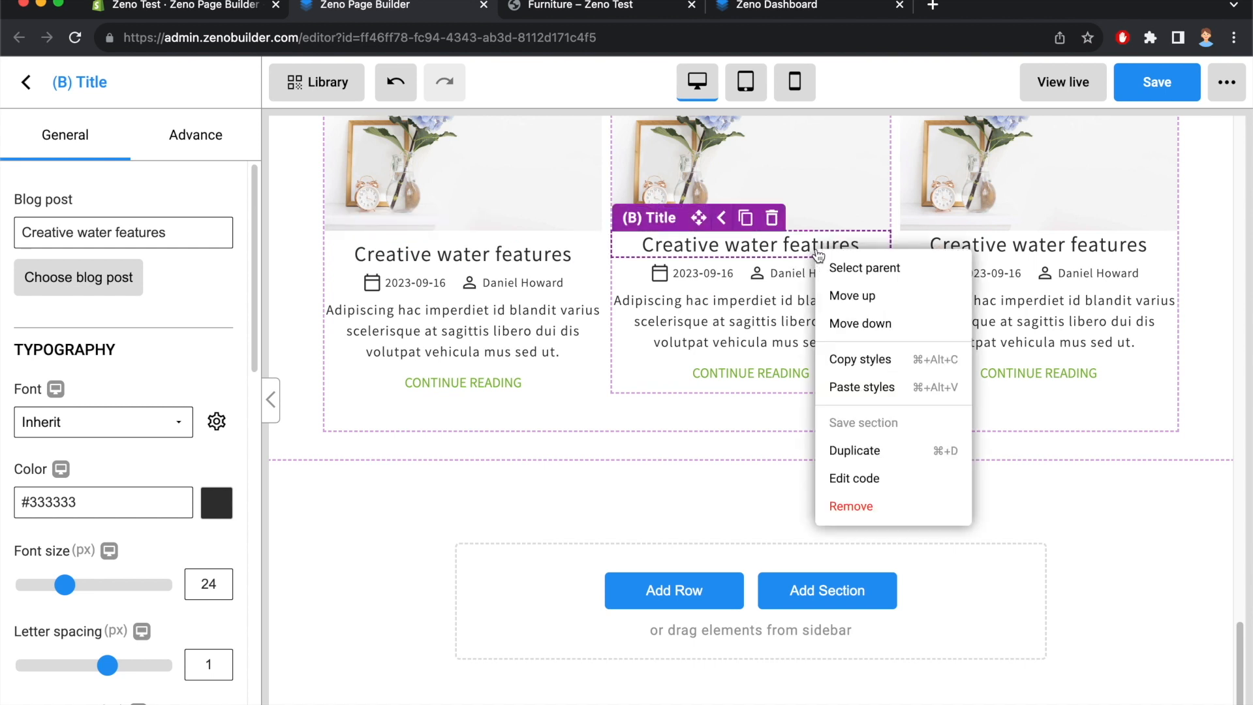
pyautogui.click(874, 386)
pyautogui.rightClick(1070, 252)
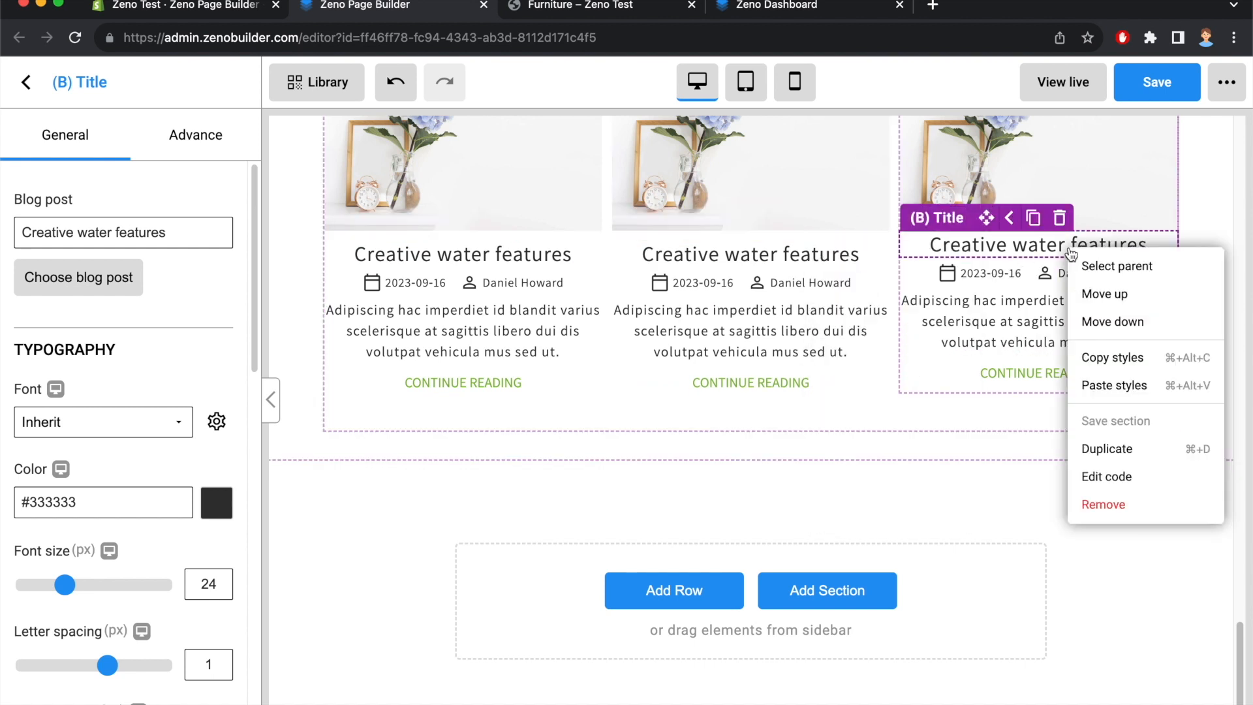
pyautogui.click(1129, 388)
# Save and publish the page with the updated title spacing, and reload the live Furniture page
pyautogui.click(1164, 82)
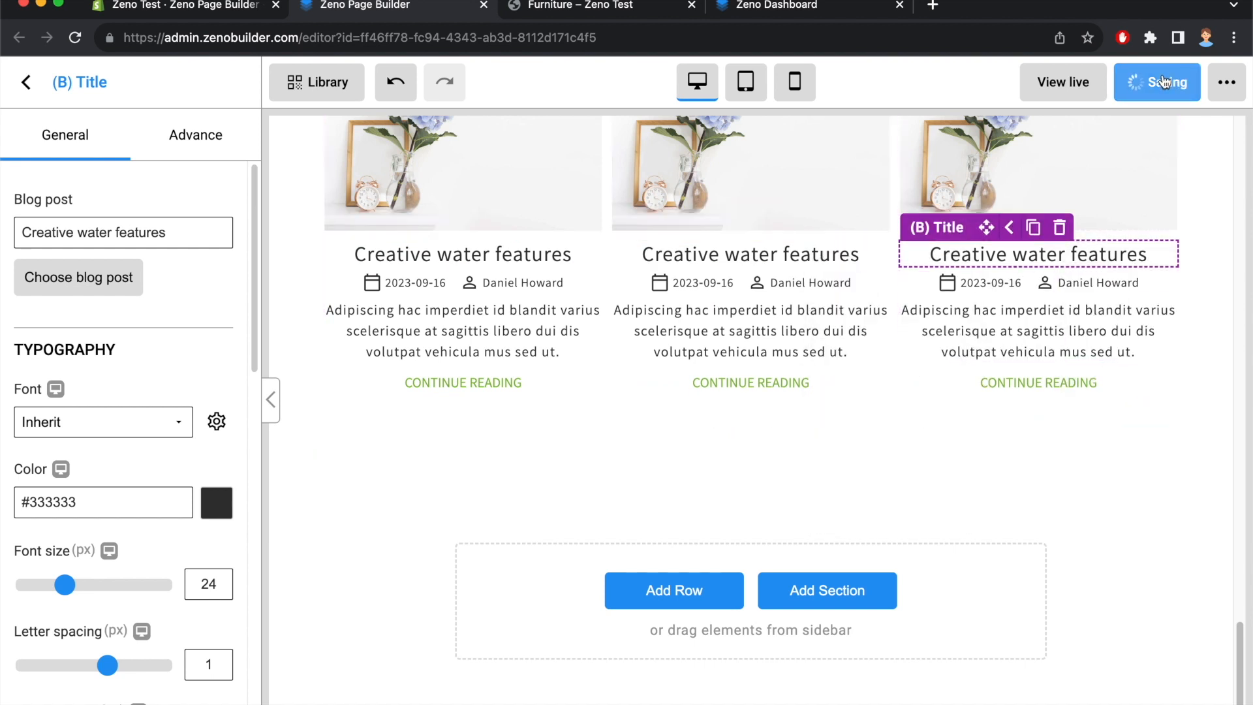
pyautogui.click(1166, 87)
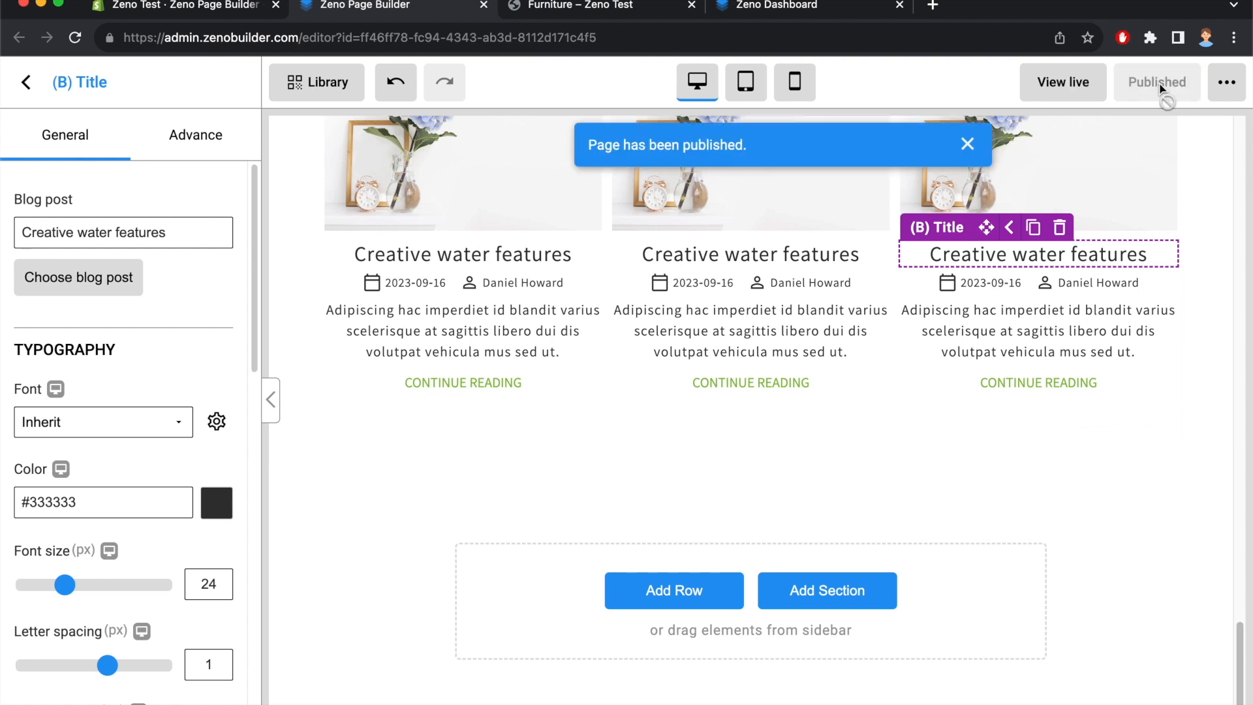
pyautogui.click(594, 5)
pyautogui.click(594, 36)
pyautogui.press('Return')
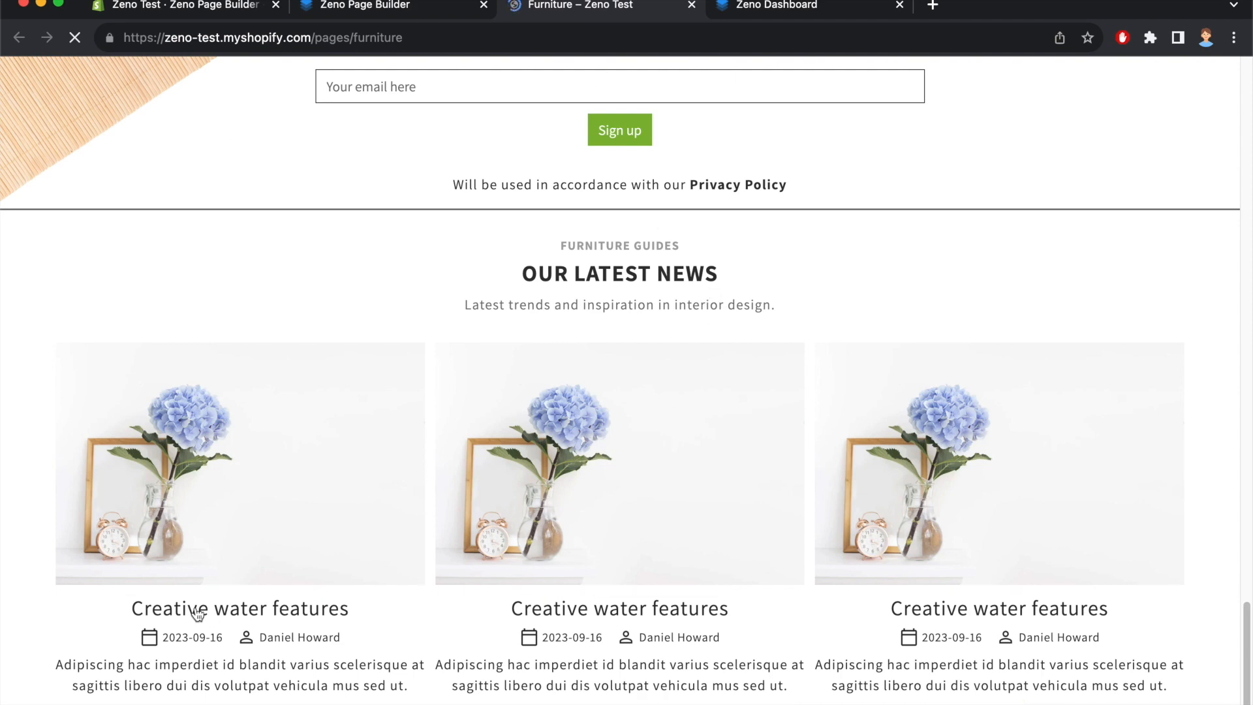
# Compare the top and first sections of the live Furniture page with the template preview
pyautogui.scroll(20, 756, 444)
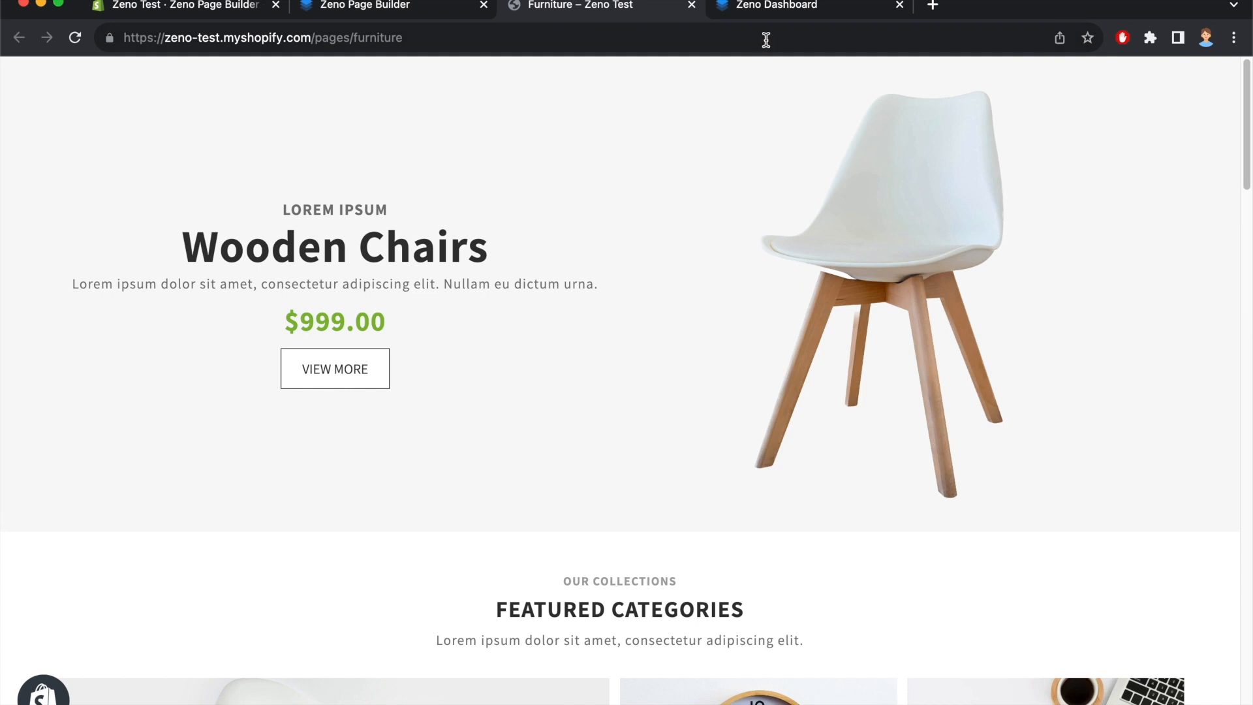
pyautogui.click(799, 9)
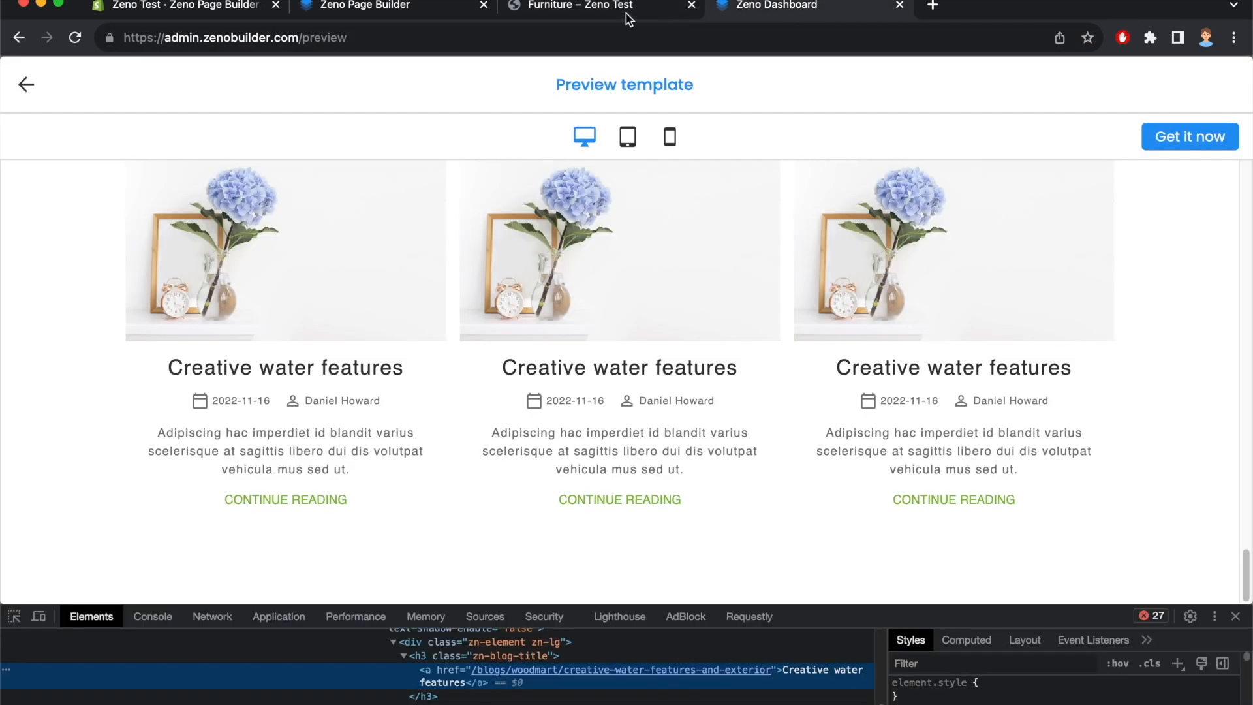
pyautogui.click(615, 14)
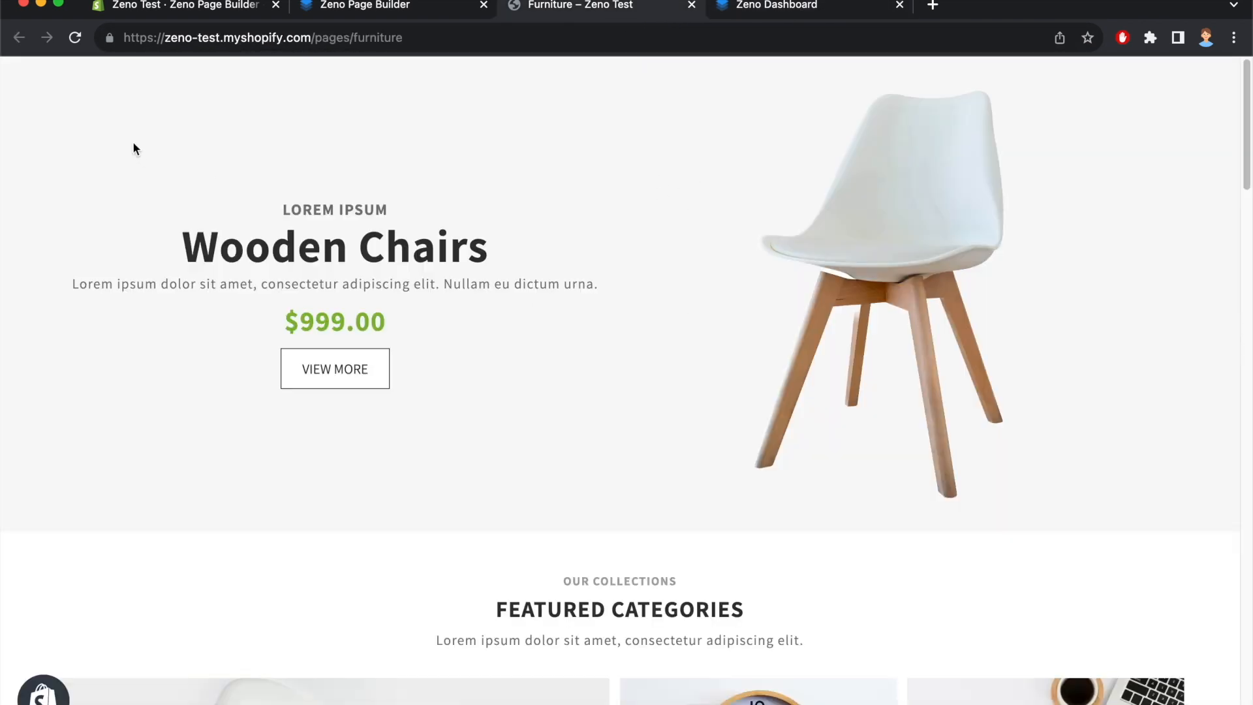
pyautogui.scroll(-8, 505, 196)
pyautogui.scroll(8, 554, 186)
# Narrow the browser window to about tablet width and check the live page's layout down to the latest news cards
pyautogui.moveTo(1249, 287); pyautogui.dragTo(786, 305)
pyautogui.scroll(-15, 653, 289)
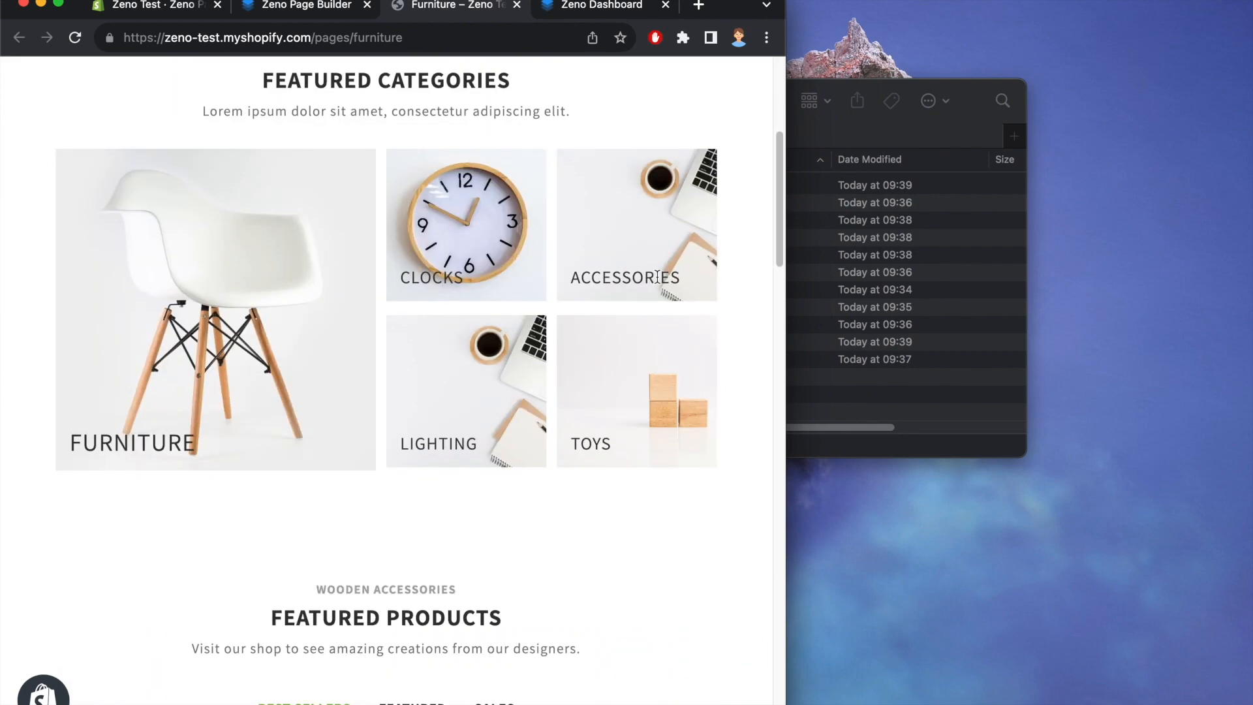
pyautogui.scroll(-15, 662, 271)
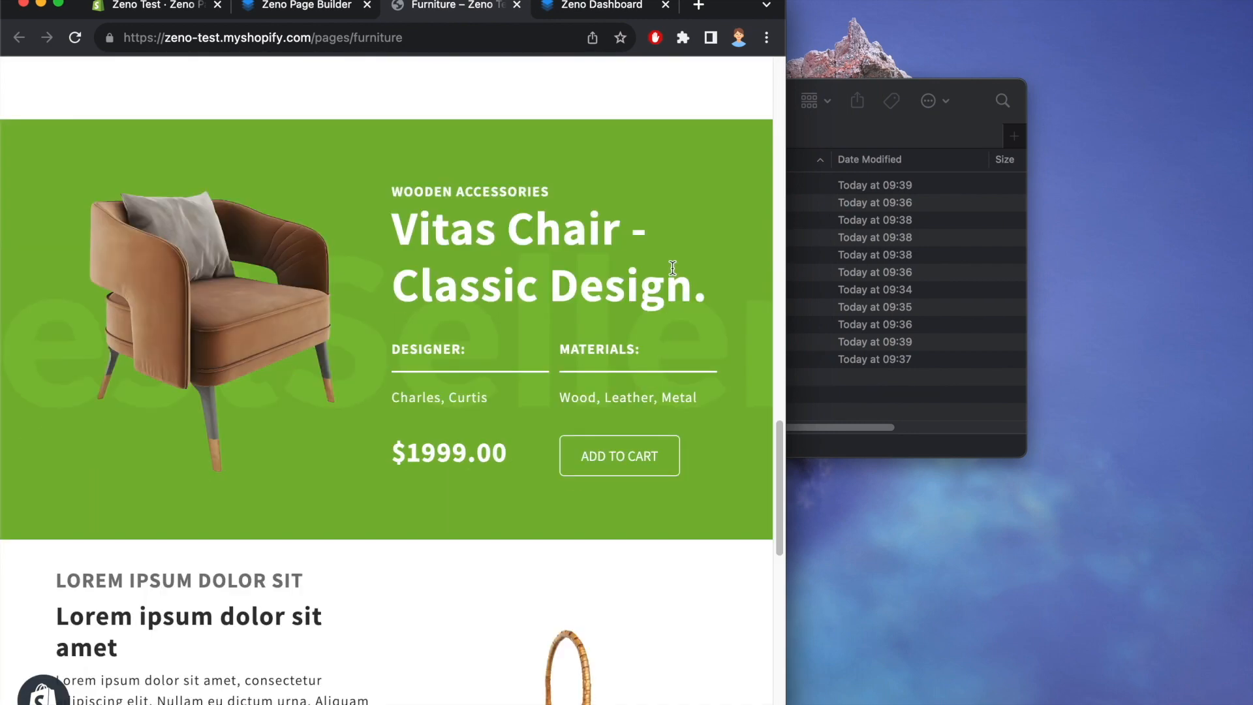
pyautogui.scroll(-5, 672, 271)
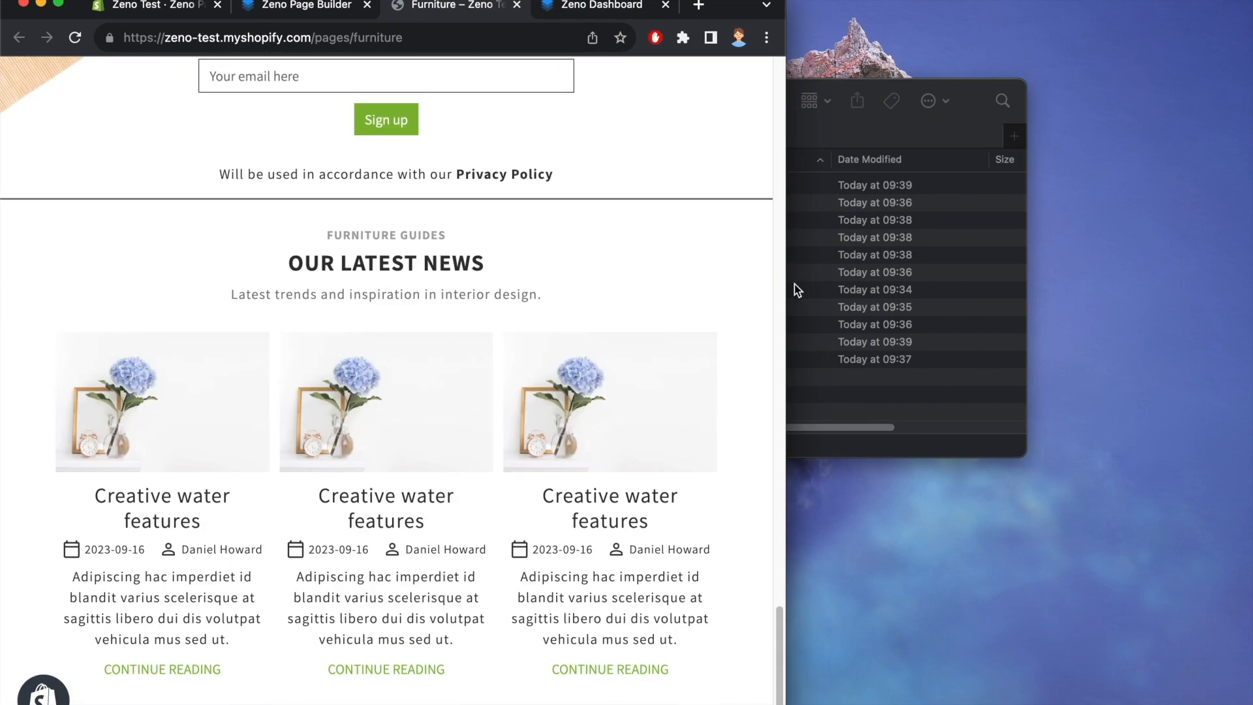
# Narrow the browser window to phone width and check how the category and product sections stack
pyautogui.moveTo(785, 284); pyautogui.dragTo(434, 288)
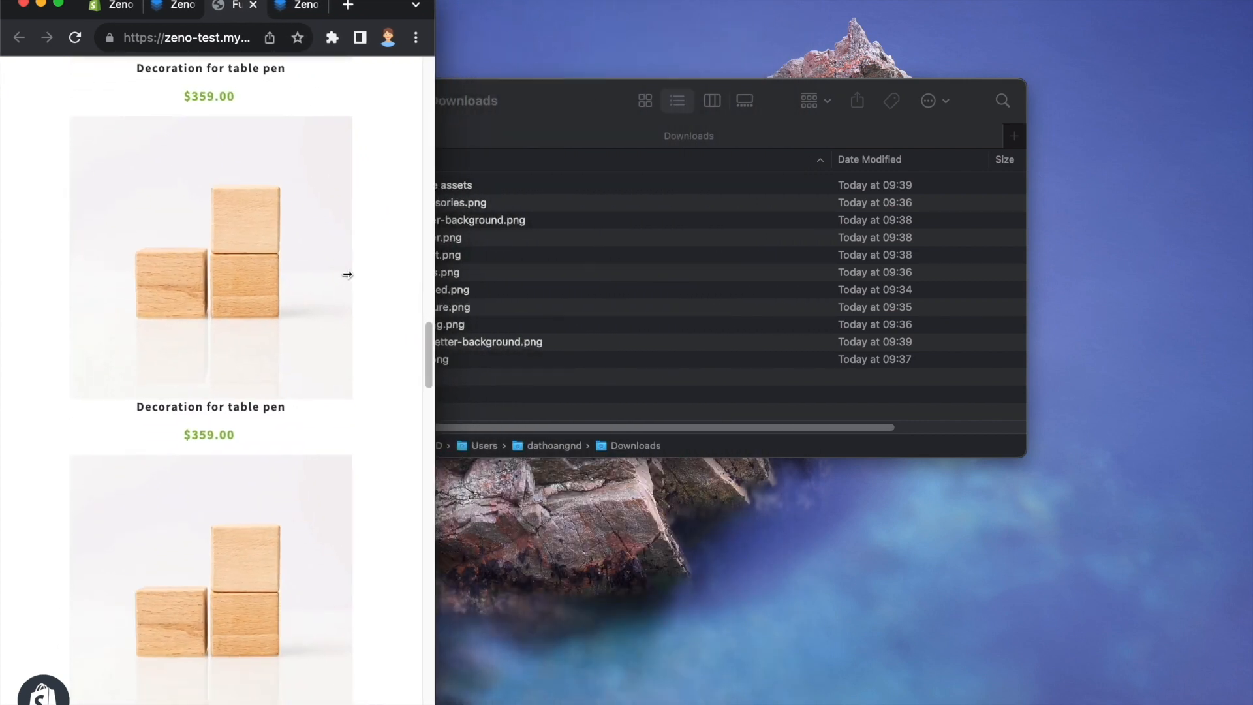
pyautogui.scroll(15, 375, 190)
pyautogui.scroll(-15, 355, 176)
pyautogui.scroll(3, 326, 167)
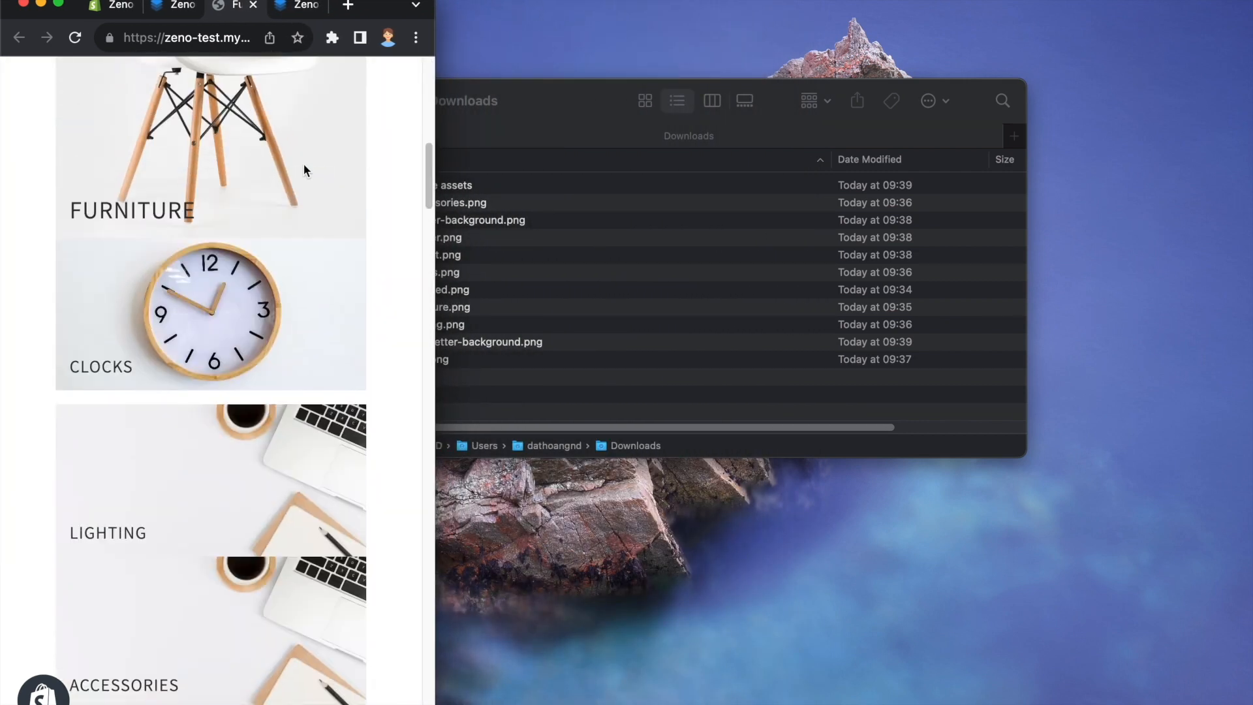
pyautogui.scroll(5, 281, 164)
pyautogui.scroll(-5, 229, 215)
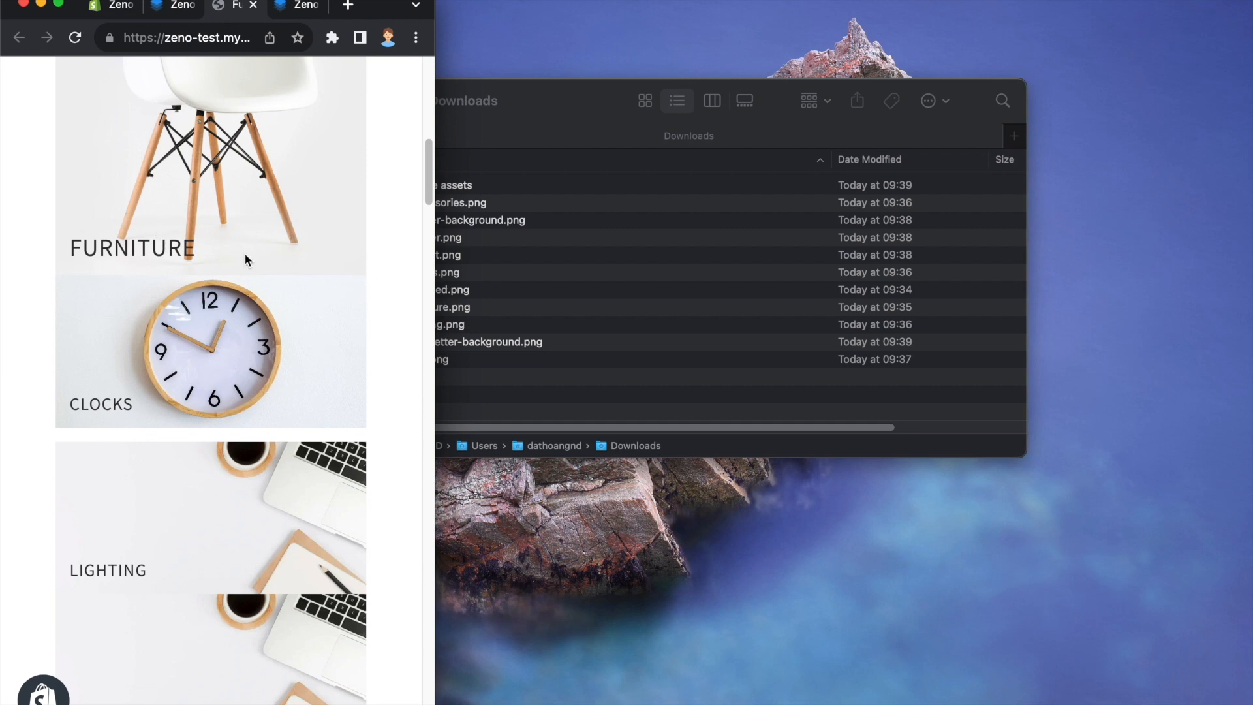
pyautogui.scroll(-12, 245, 260)
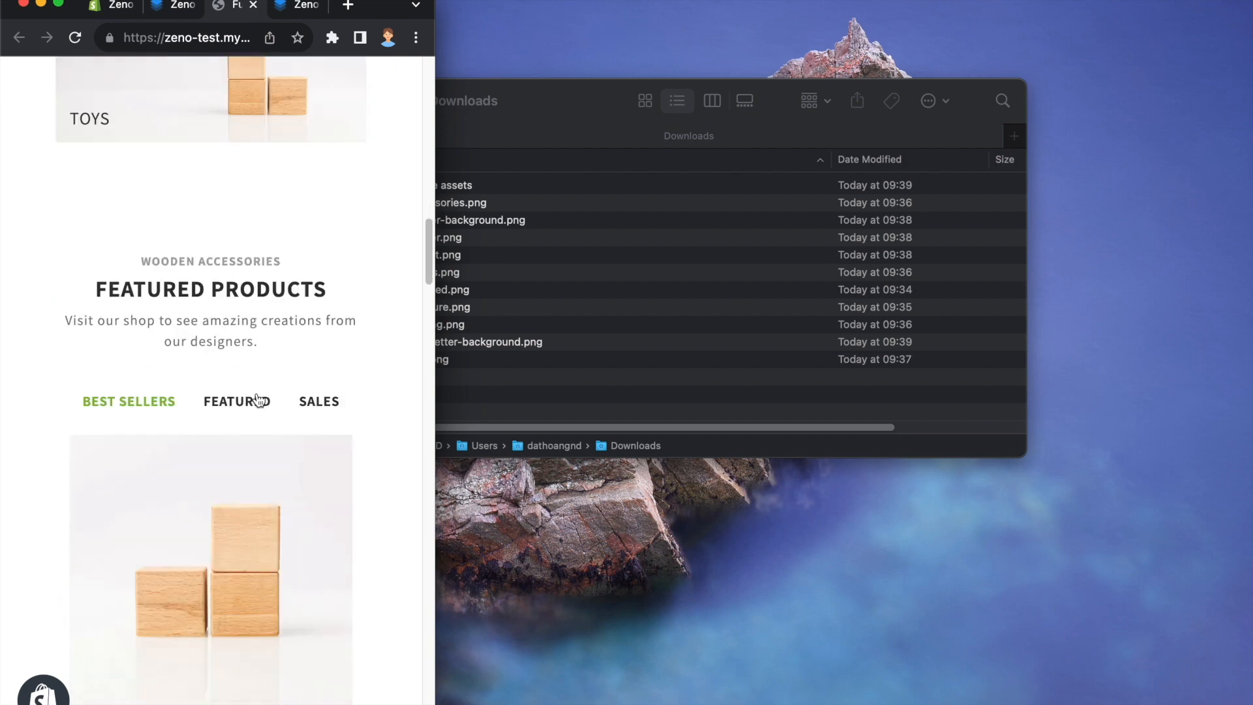
# Check the "FEATURED" and "SALES" product lists of the Featured Products section at phone width
pyautogui.scroll(-5, 261, 385)
pyautogui.click(257, 92)
pyautogui.click(320, 90)
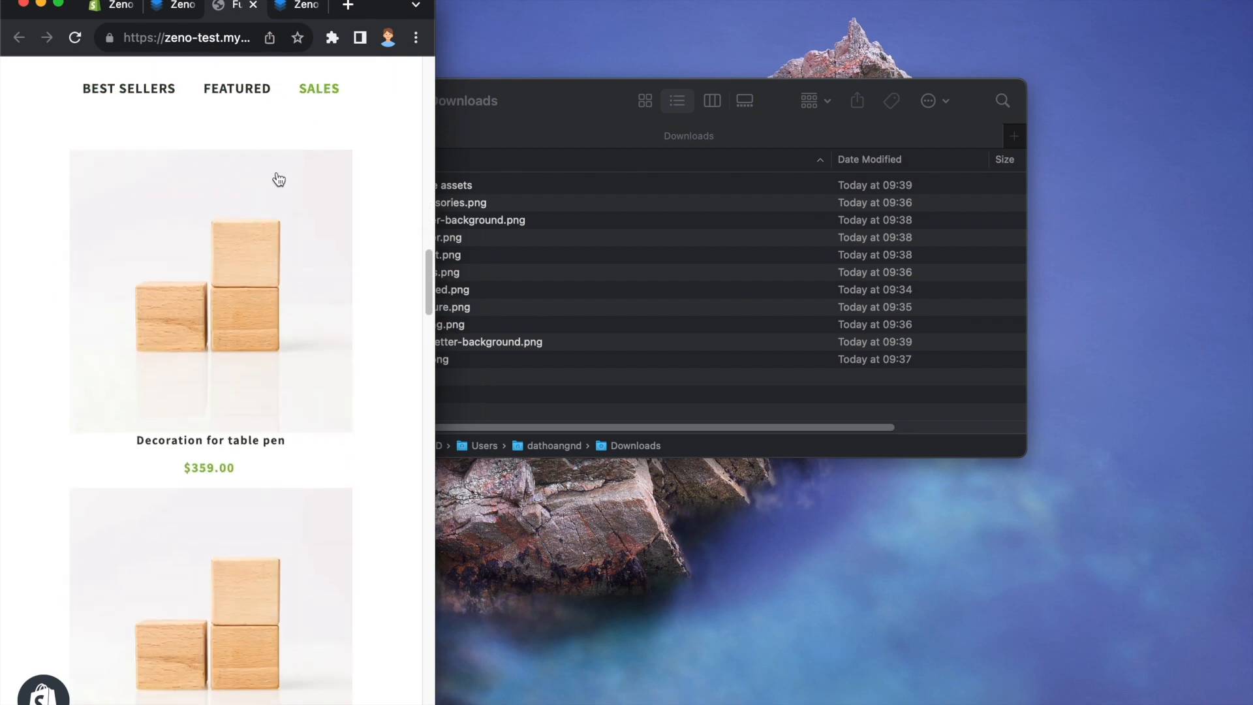
# Check the phone-width layout of the Vitas Chair, basket, newsletter and latest news sections on the live page
pyautogui.scroll(-15, 279, 180)
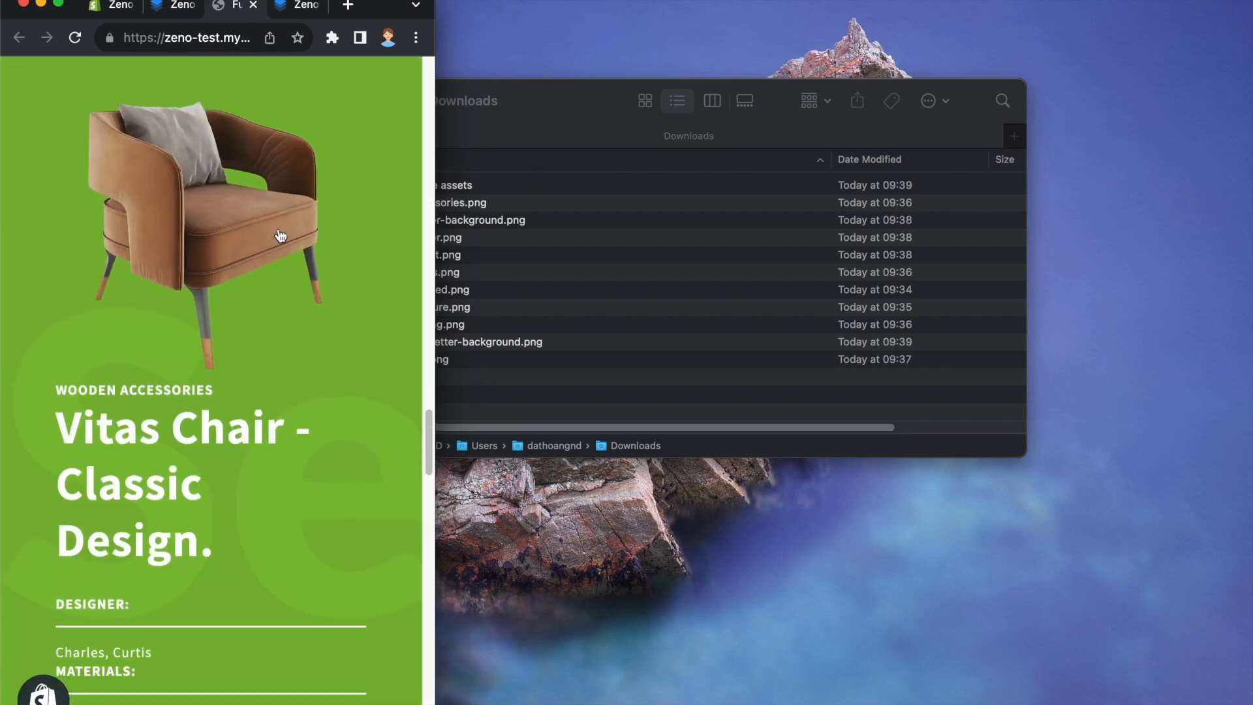
pyautogui.scroll(-4, 281, 237)
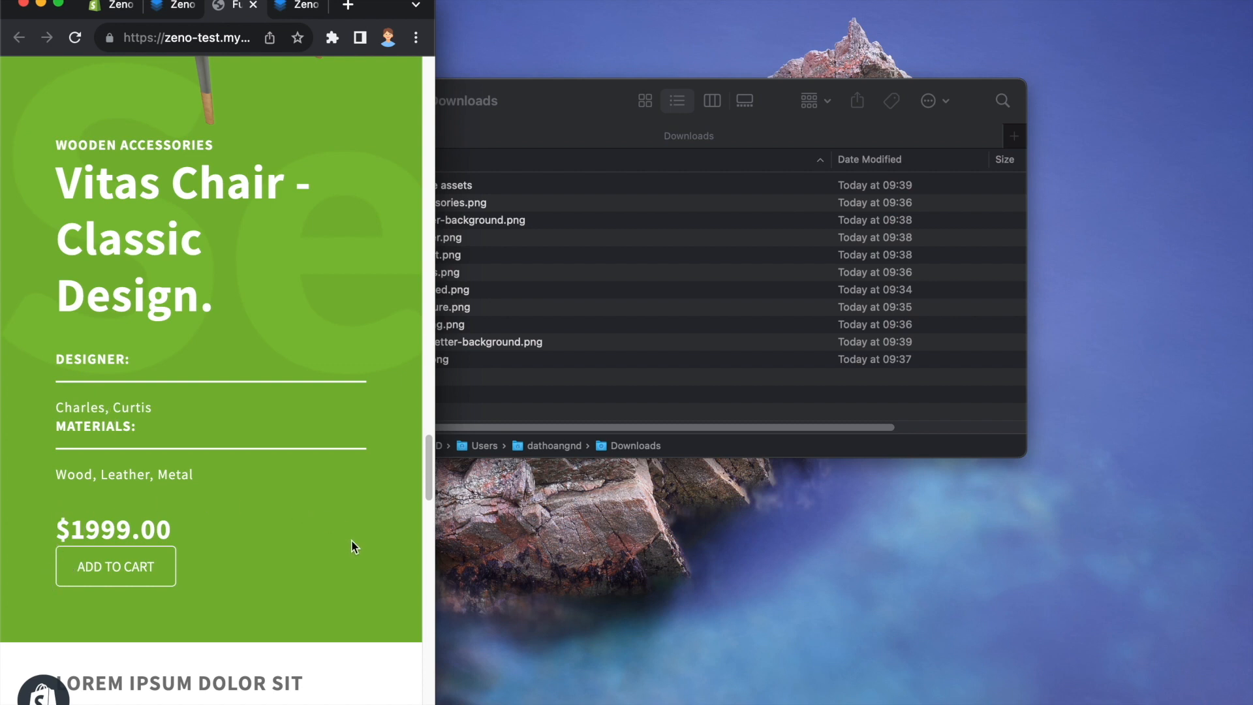
pyautogui.scroll(-3, 85, 470)
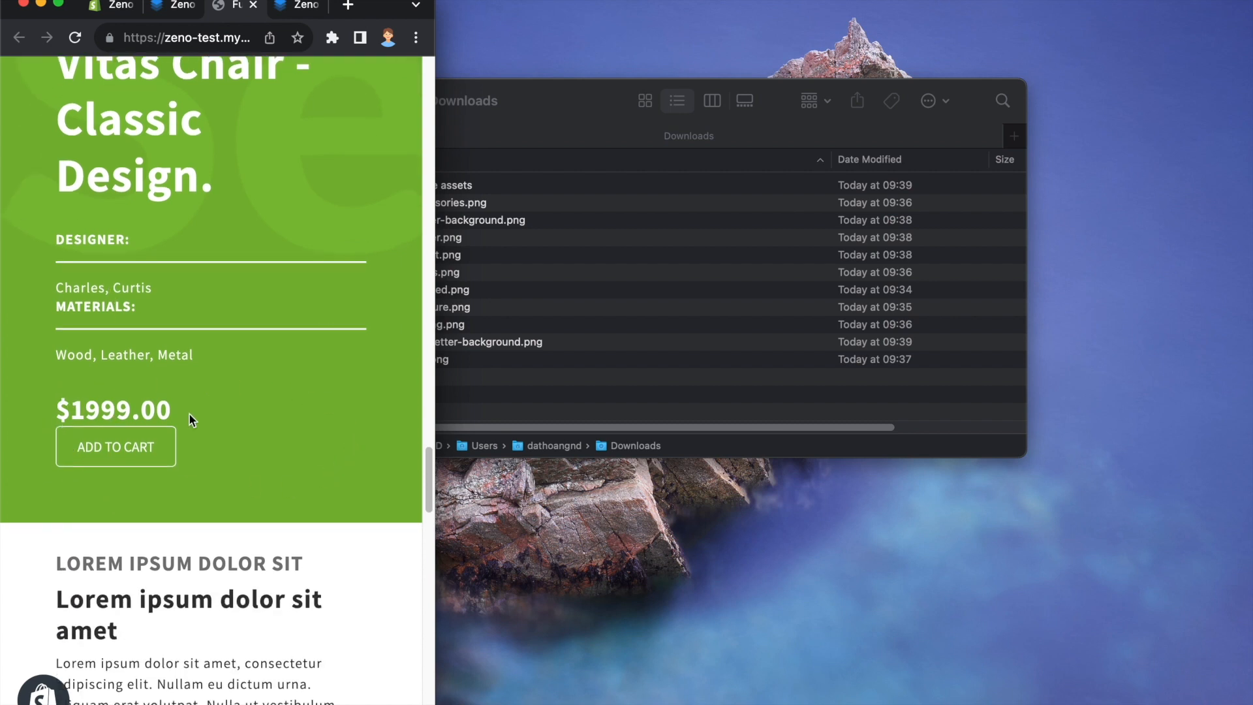
pyautogui.scroll(-8, 182, 425)
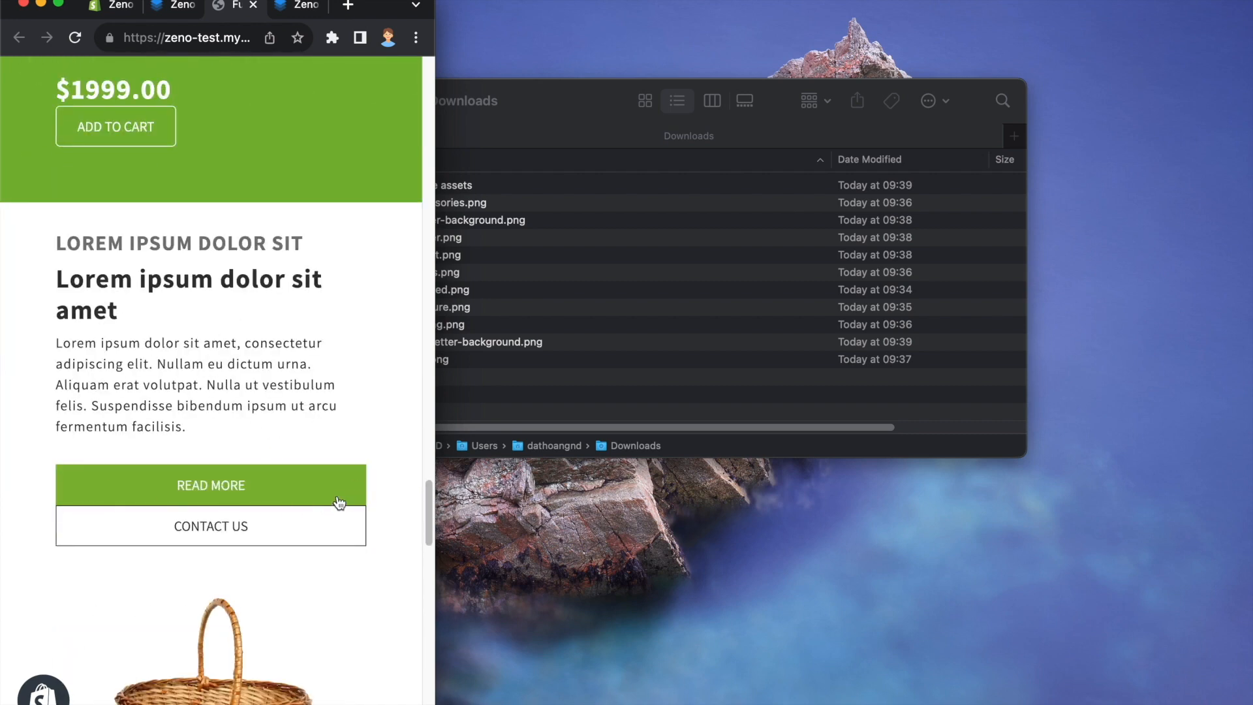
pyautogui.scroll(-5, 238, 485)
pyautogui.scroll(-10, 288, 476)
pyautogui.scroll(4, 288, 472)
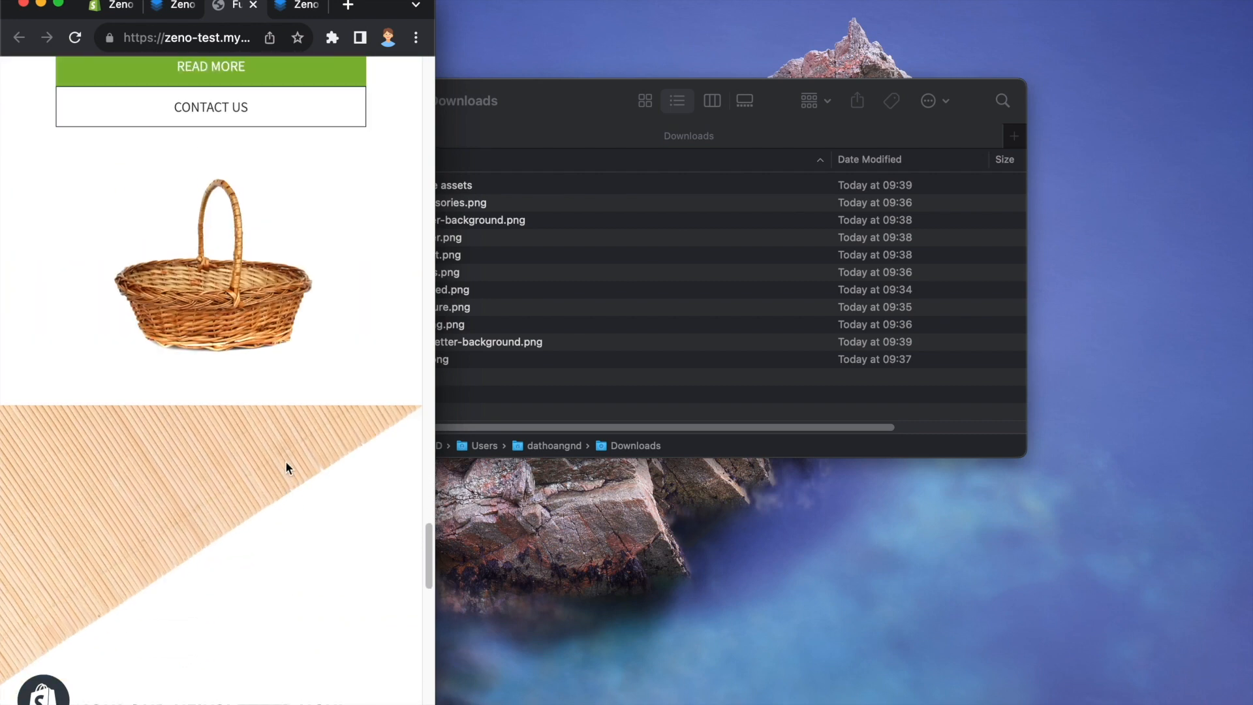
pyautogui.scroll(-8, 286, 467)
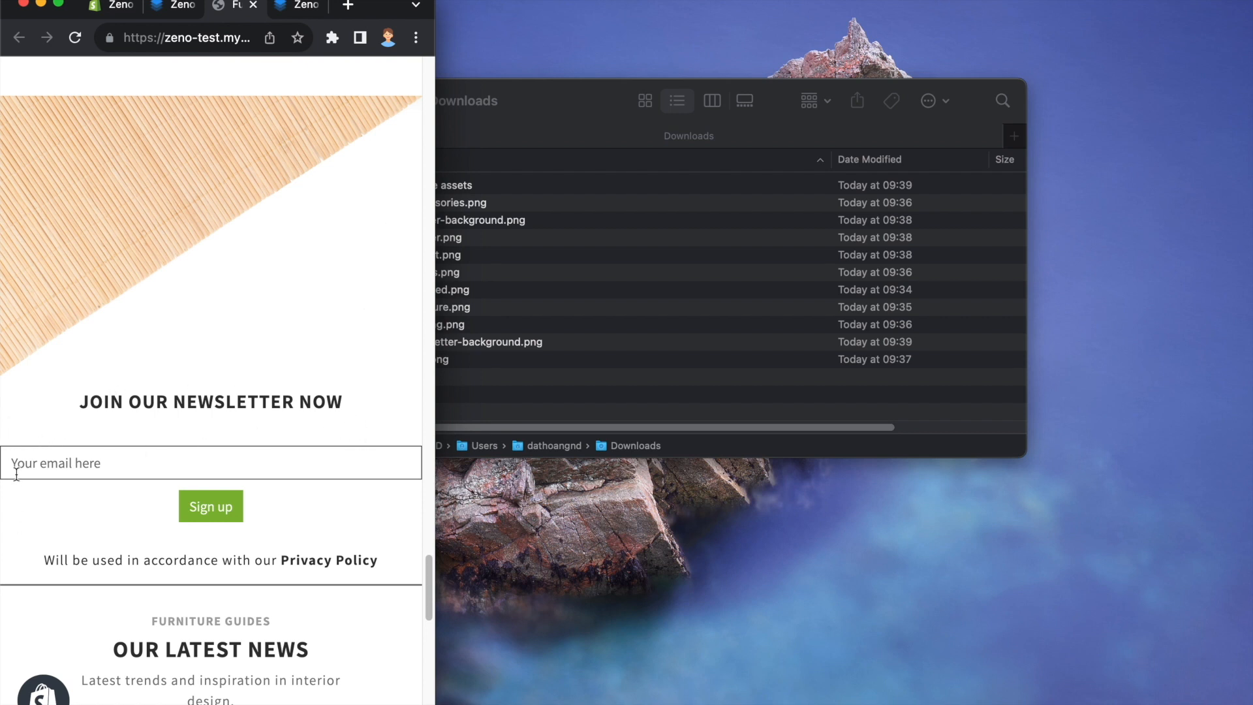
pyautogui.scroll(-10, 409, 541)
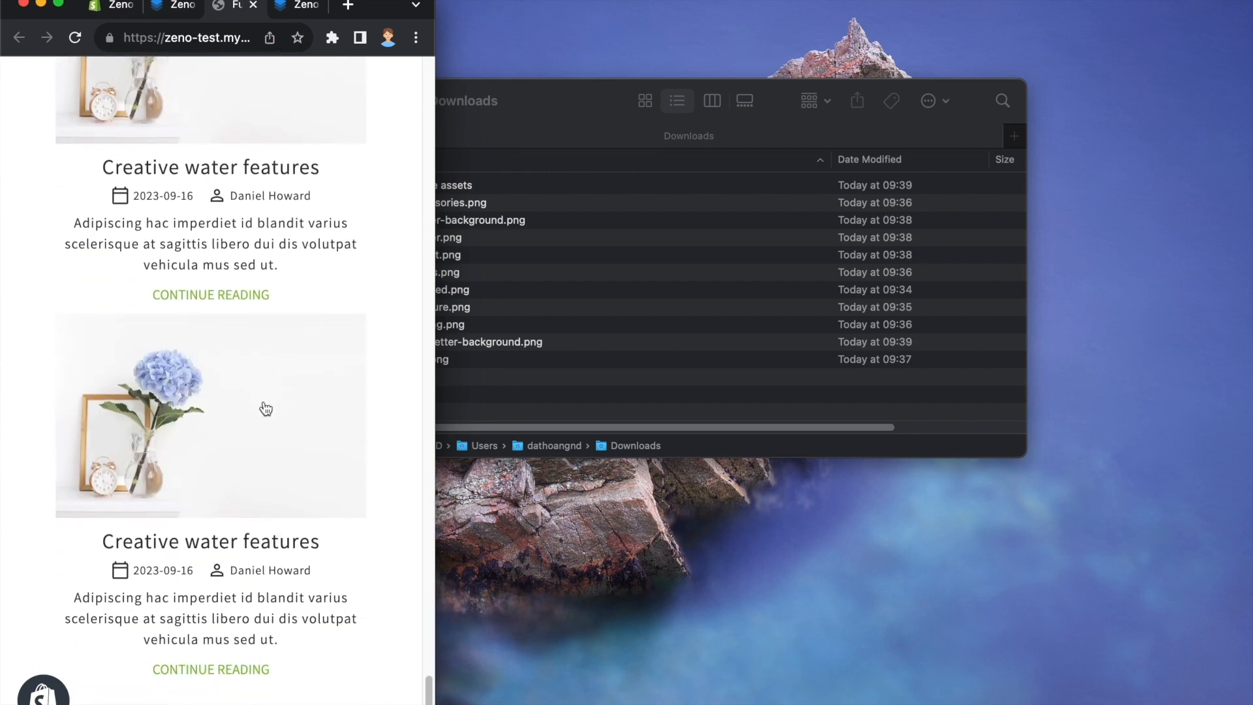
pyautogui.scroll(7, 261, 408)
pyautogui.scroll(15, 240, 408)
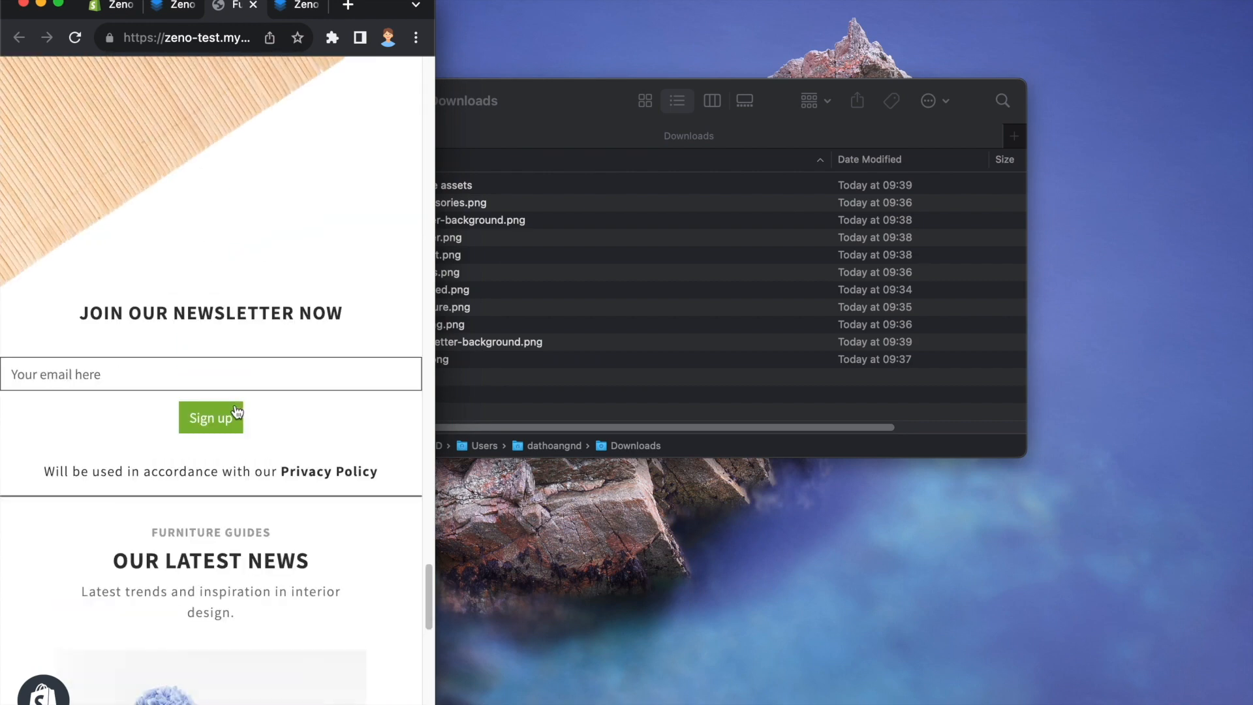
pyautogui.scroll(15, 292, 275)
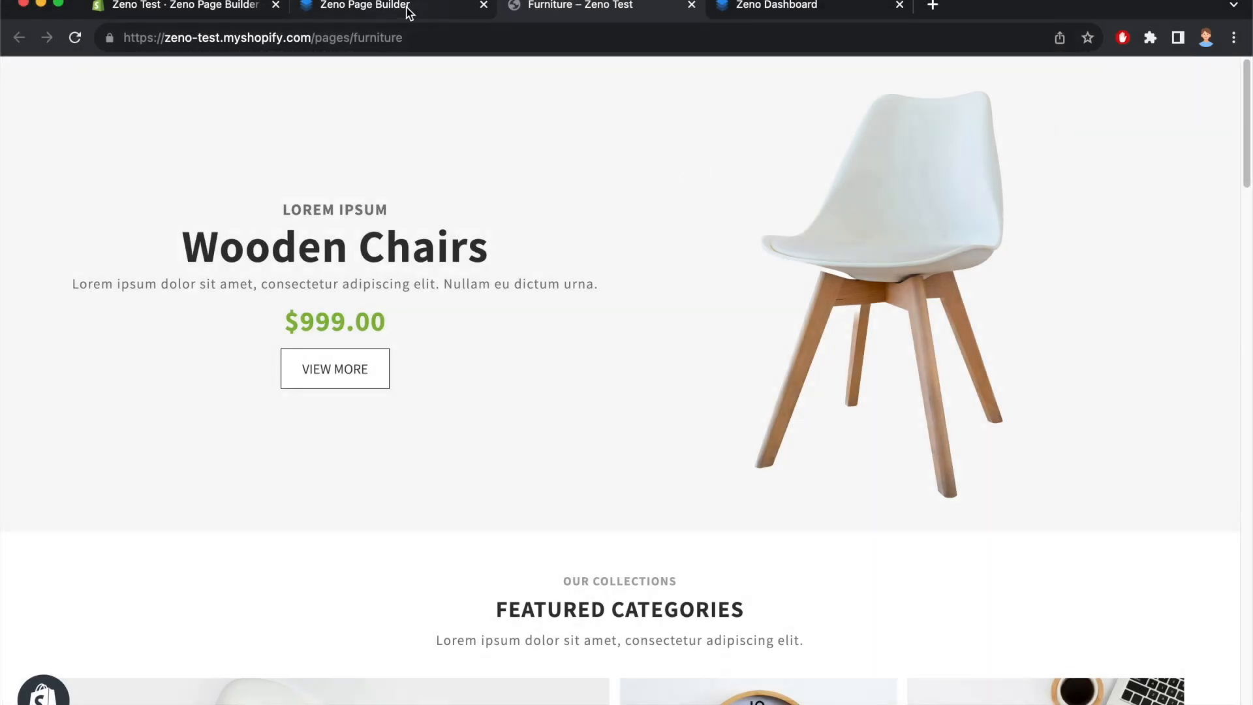
# Switch to the Zeno Page Builder editor and go through its tablet and phone previews of the Furniture page
pyautogui.click(365, 6)
pyautogui.scroll(15, 750, 293)
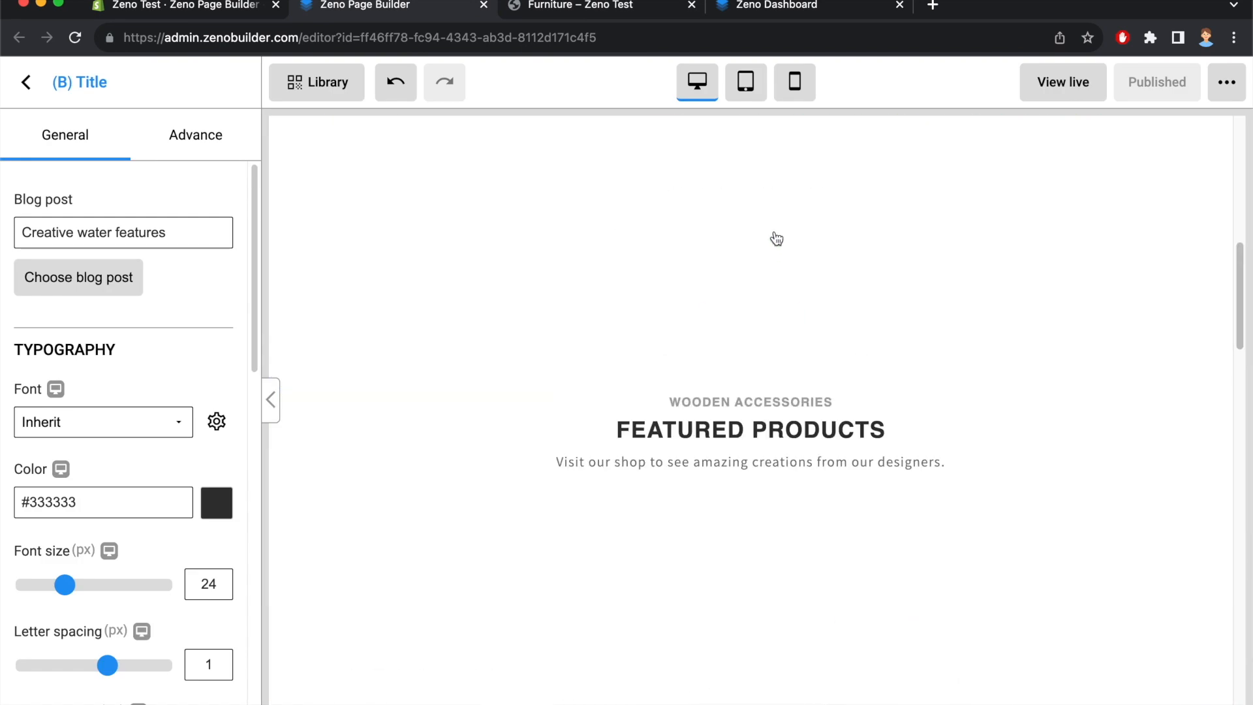
pyautogui.scroll(10, 775, 246)
pyautogui.click(754, 86)
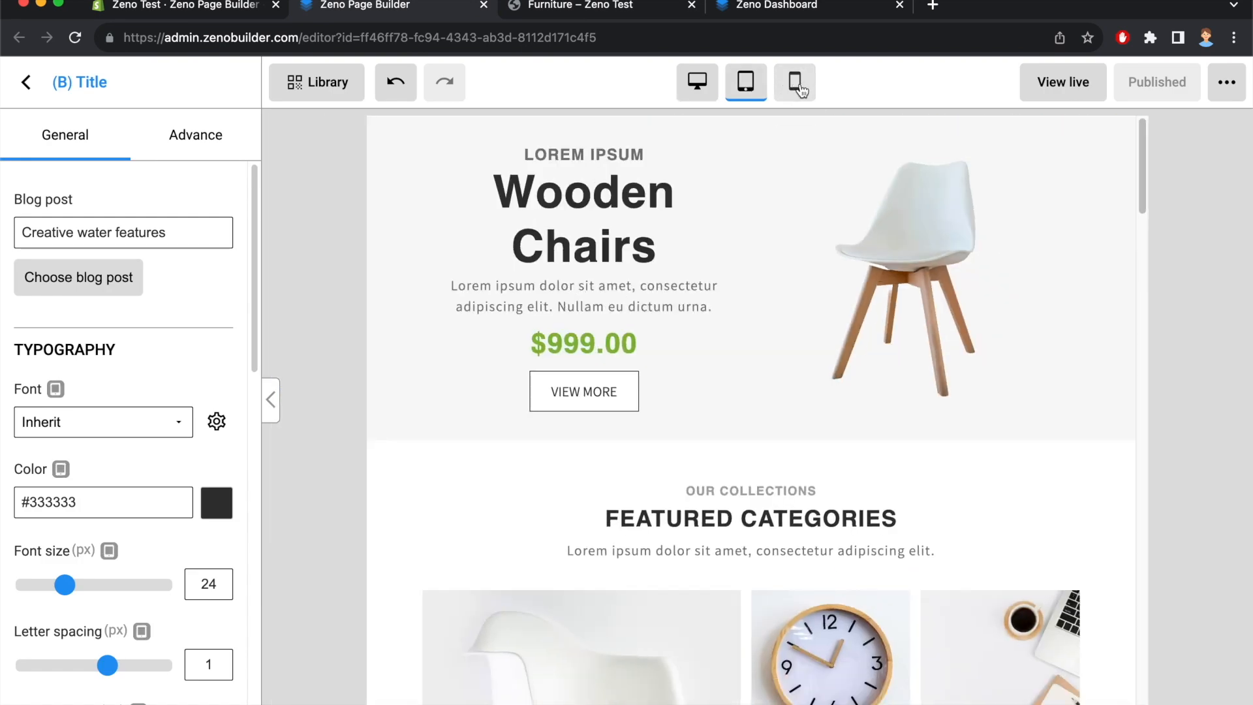
pyautogui.click(795, 83)
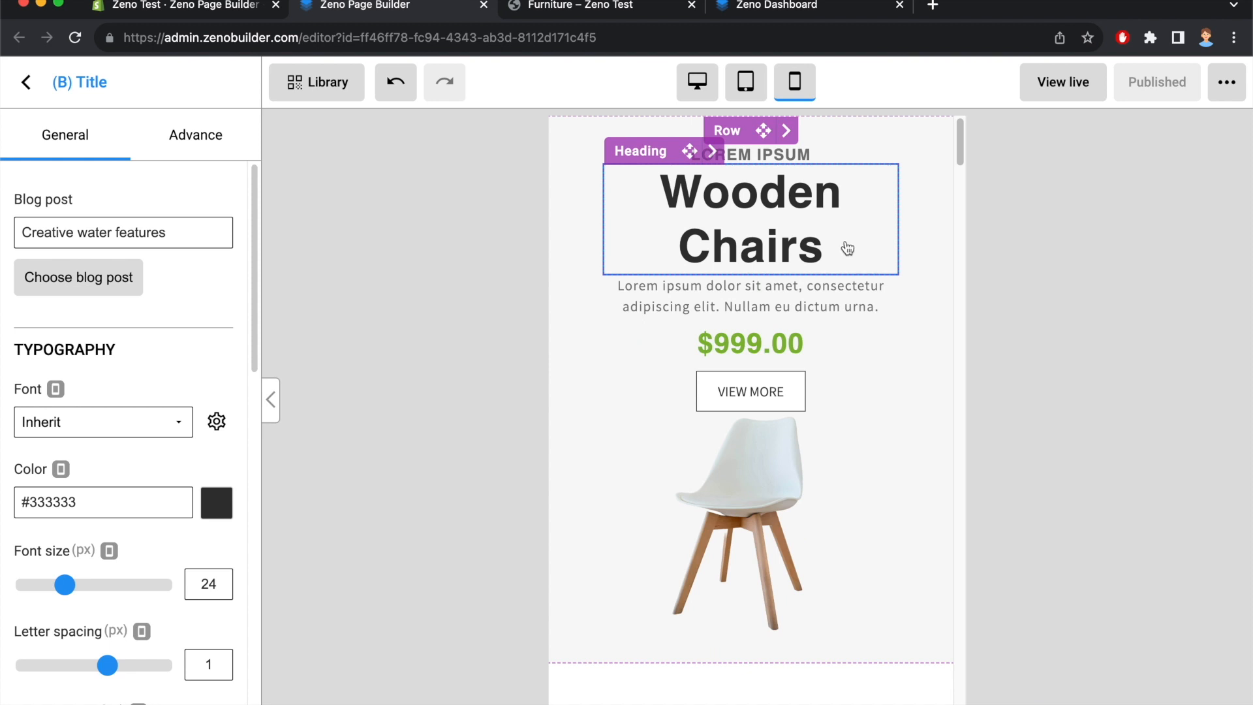
# Set the CLOCKS category banner's top margin to 12 px for phones
pyautogui.scroll(-2, 859, 266)
pyautogui.scroll(-10, 859, 267)
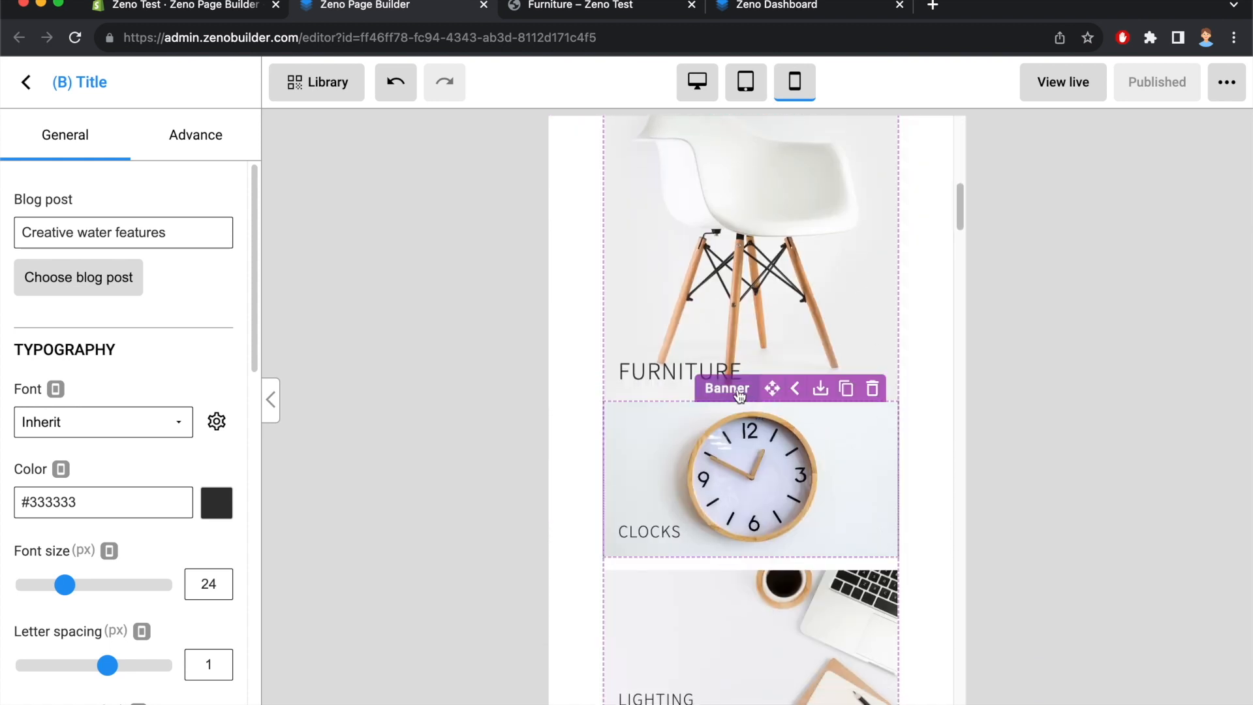
pyautogui.click(738, 392)
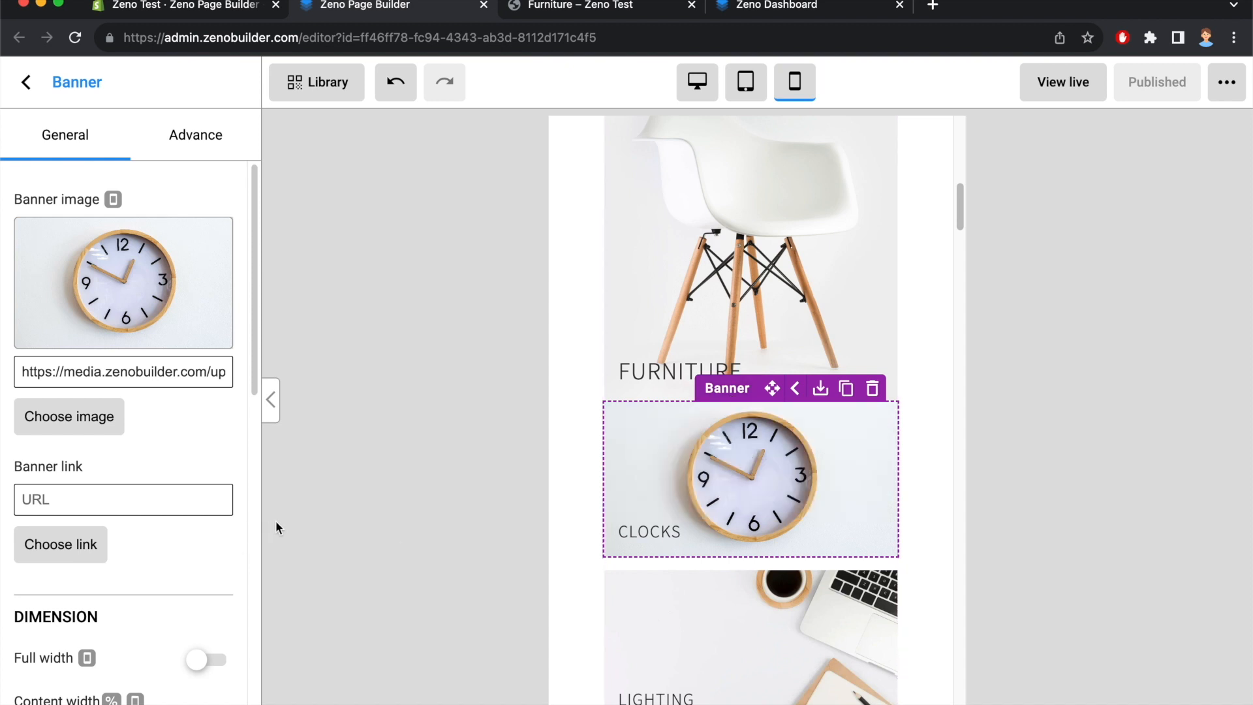
pyautogui.scroll(-10, 209, 568)
pyautogui.click(131, 603)
pyautogui.write('8')
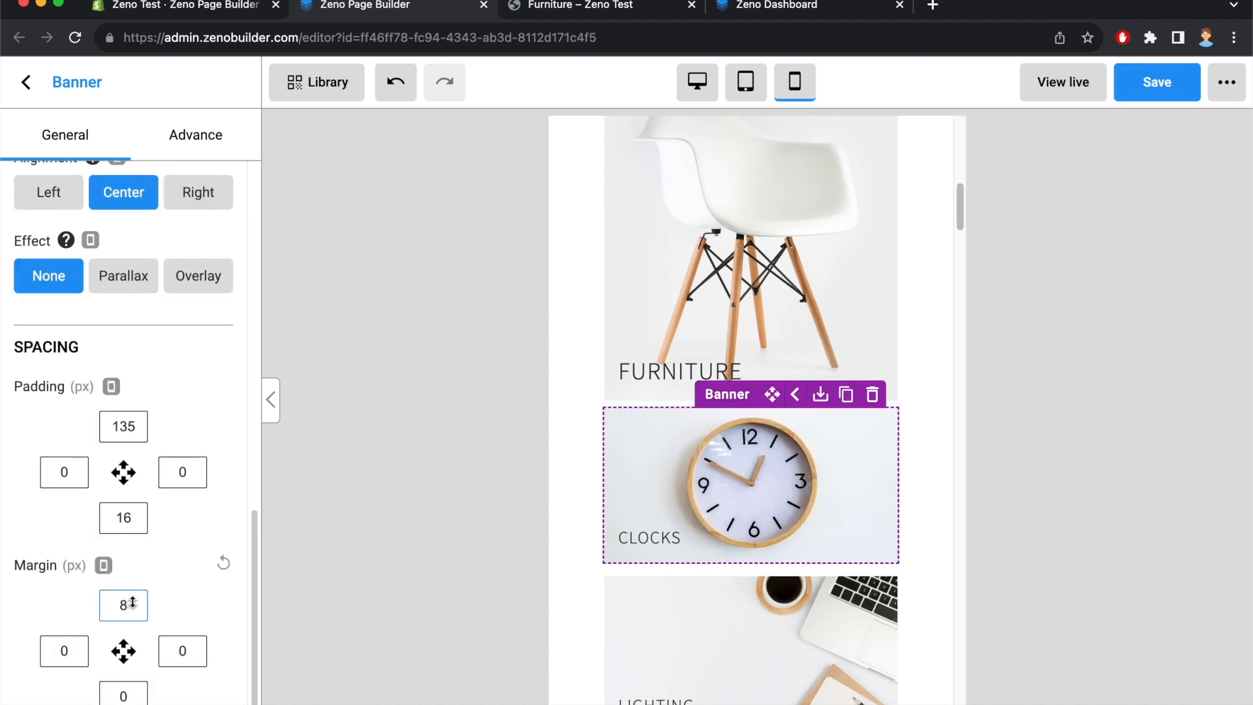
pyautogui.write('112')
pyautogui.click(511, 609)
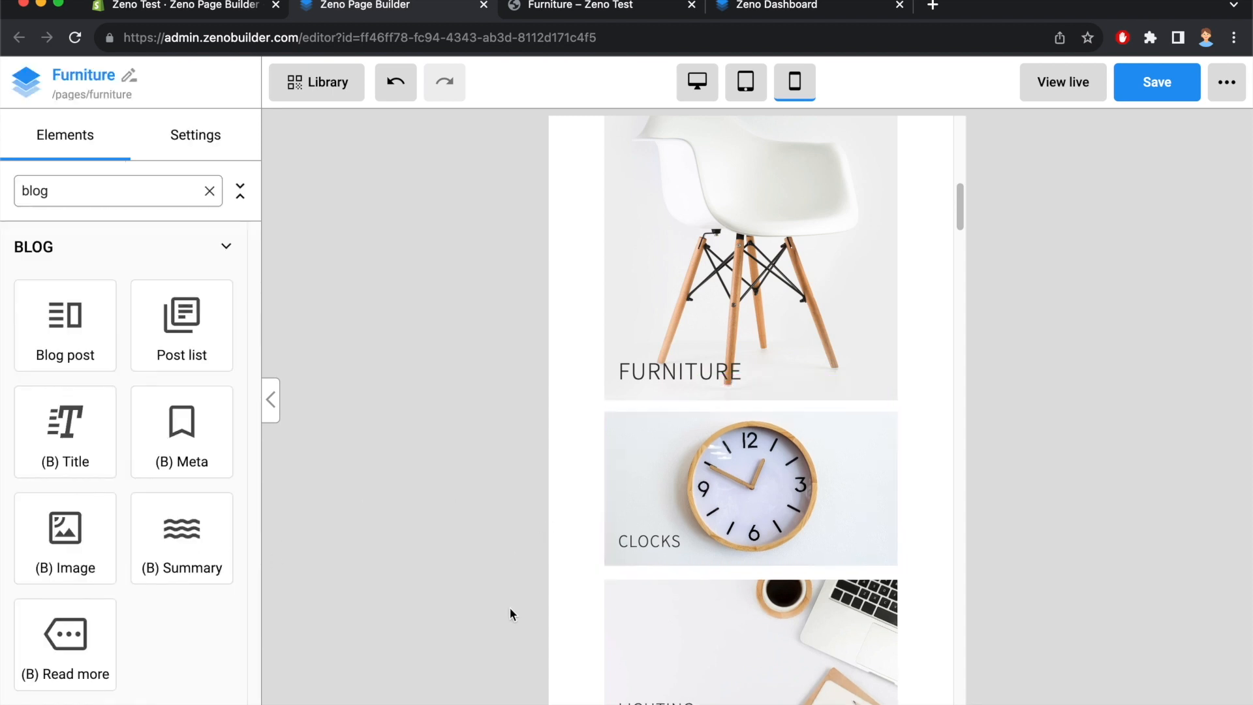
# Set the CLOCKS banner's top margin to 0 px in the tablet layout
pyautogui.click(759, 87)
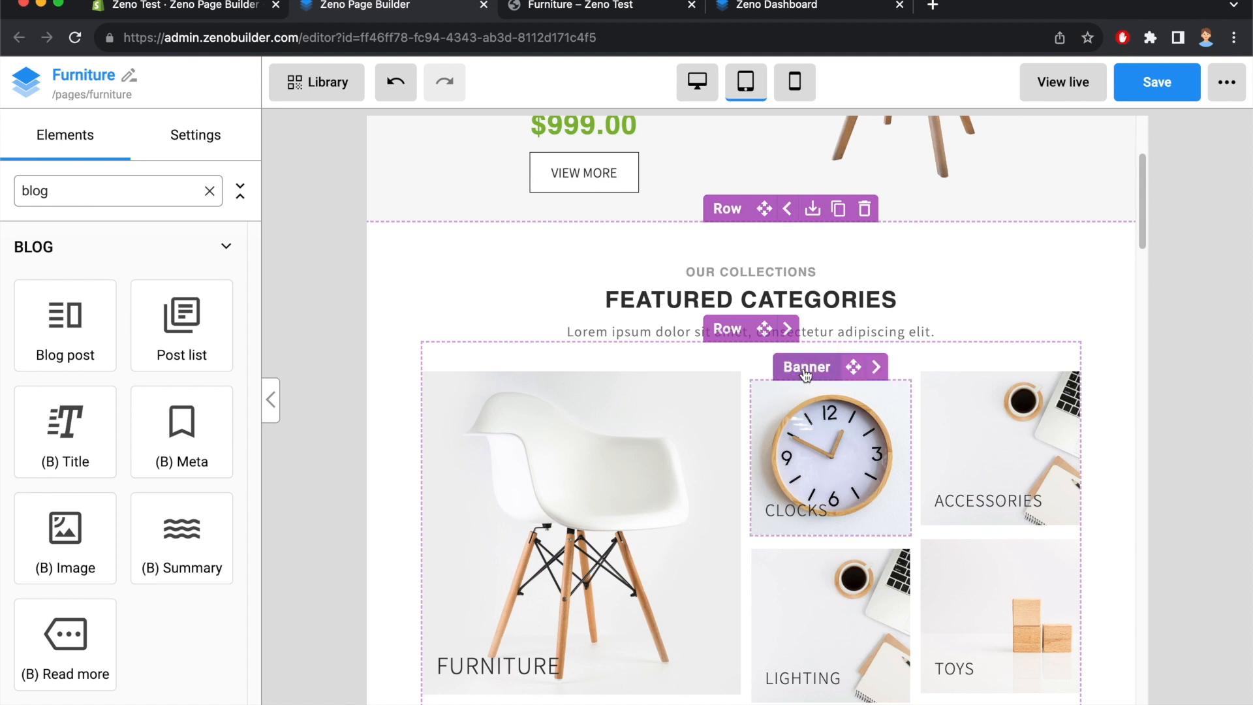
pyautogui.click(807, 374)
pyautogui.scroll(-10, 124, 487)
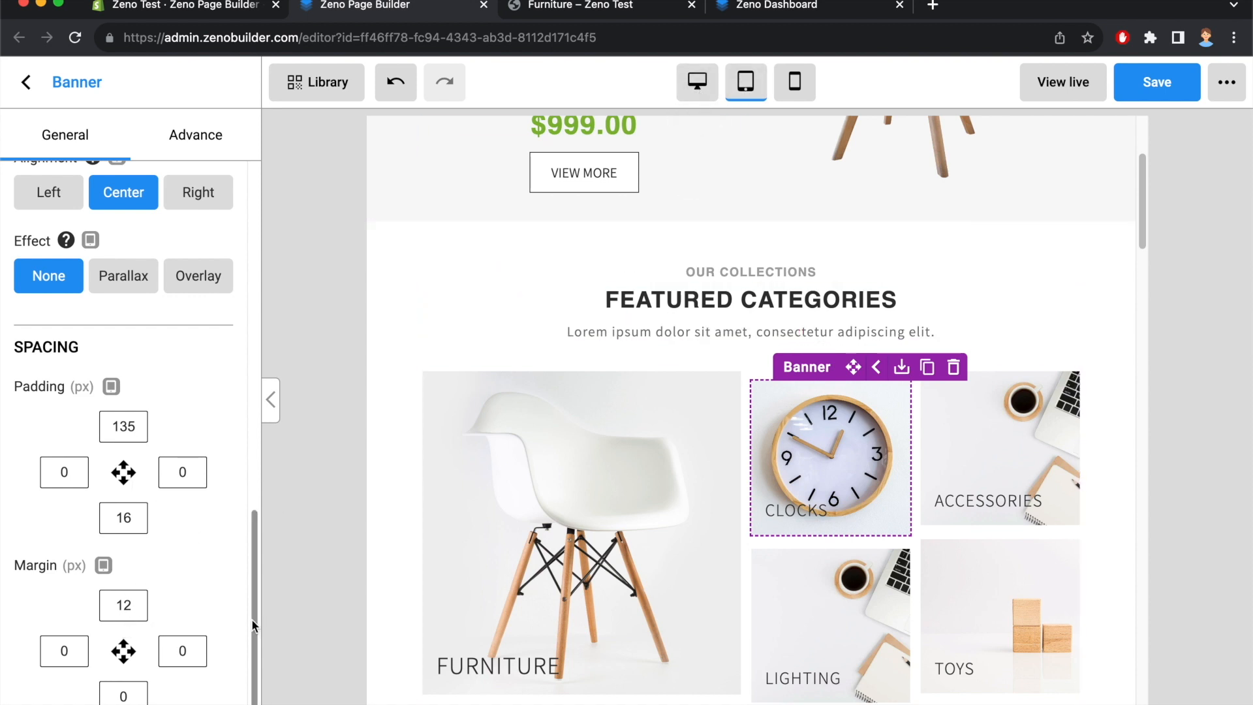
pyautogui.click(136, 602)
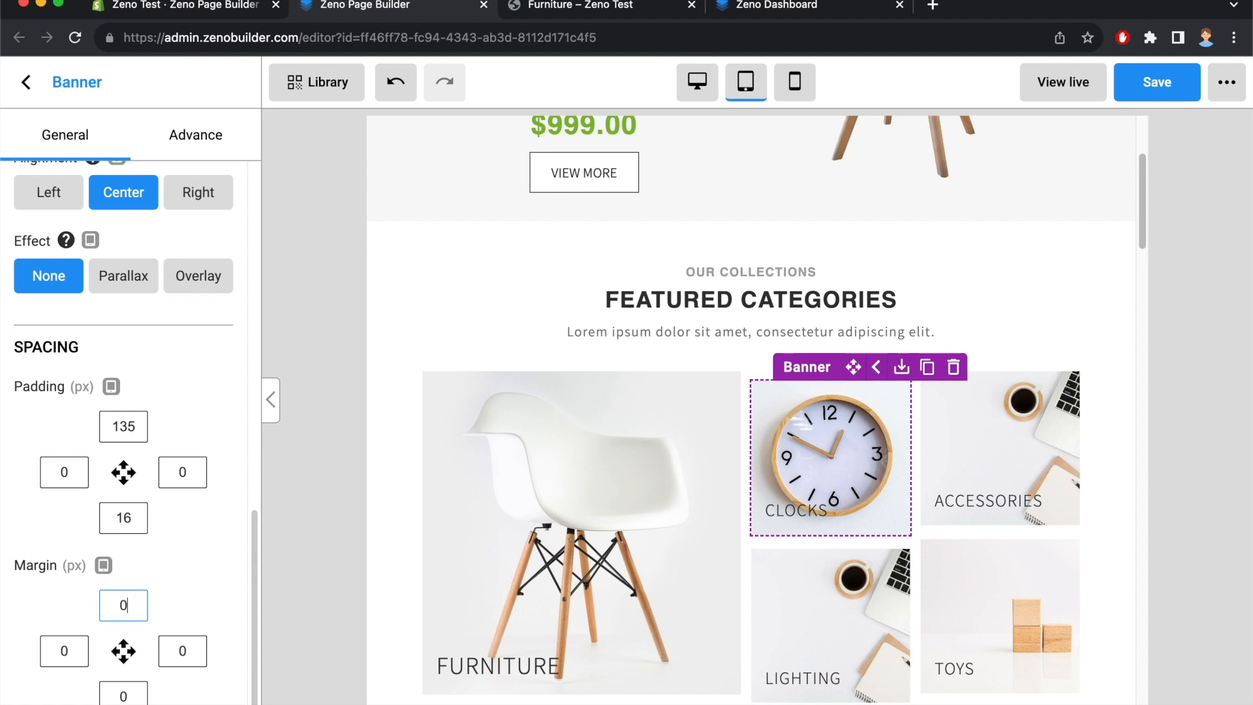
pyautogui.write('0')
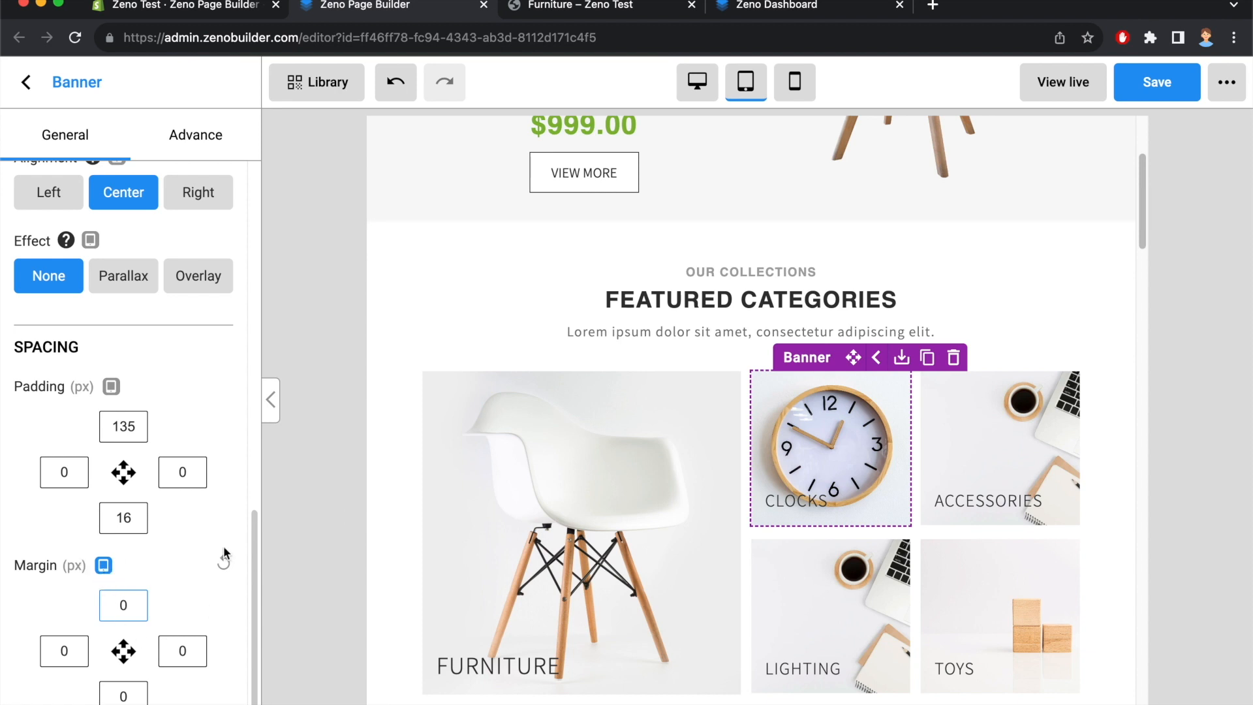
# Check the CLOCKS banner's margin for desktop, tablet and phone, and inspect its spacing in the phone layout
pyautogui.click(104, 565)
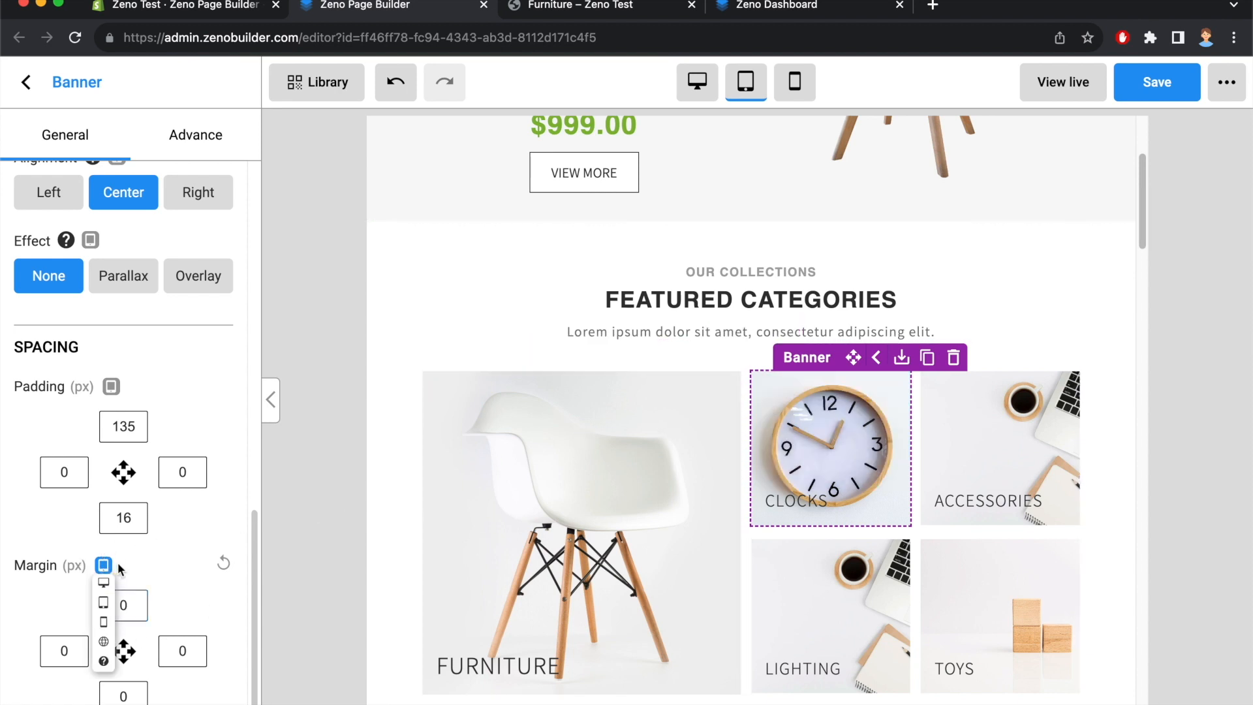
pyautogui.click(103, 581)
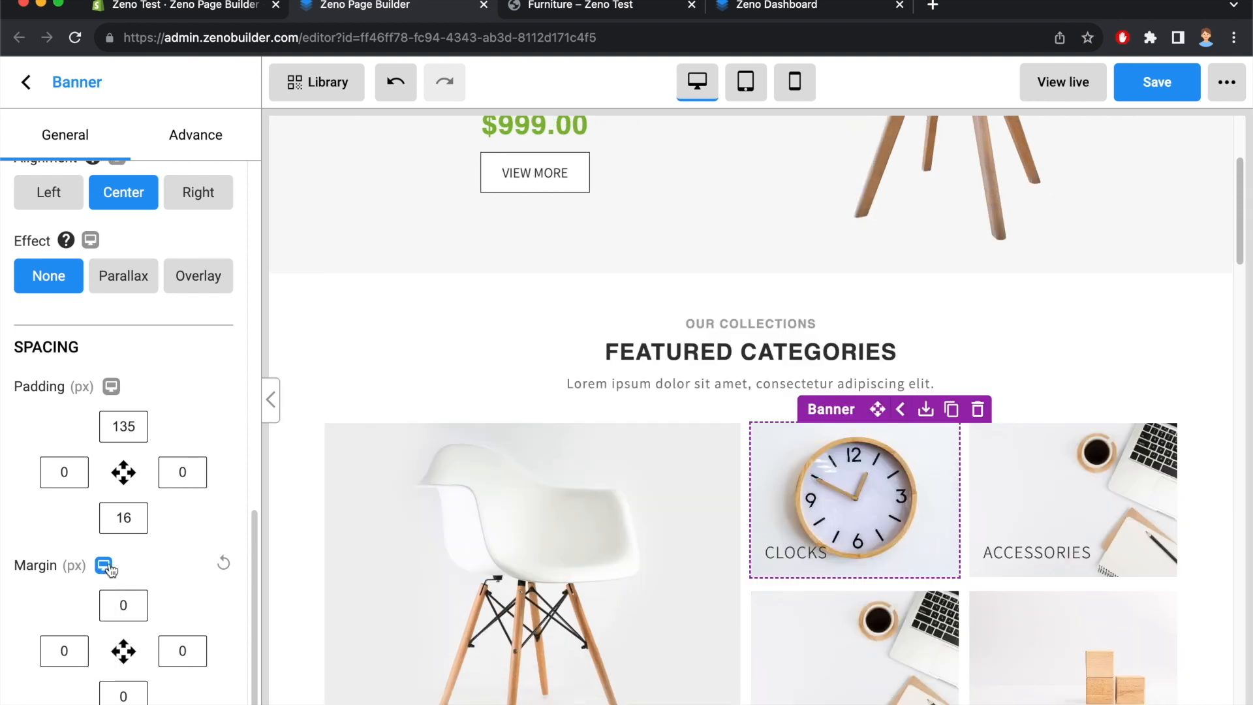
pyautogui.click(103, 566)
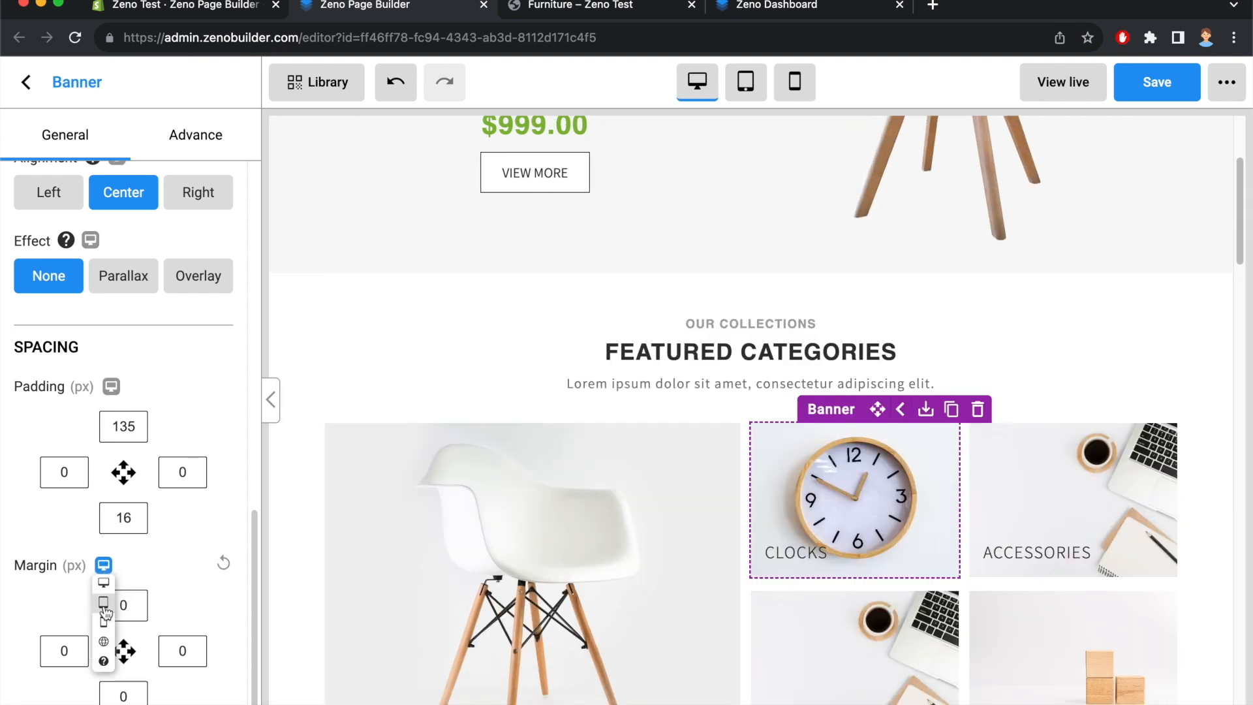
pyautogui.click(103, 602)
pyautogui.click(103, 565)
pyautogui.click(104, 622)
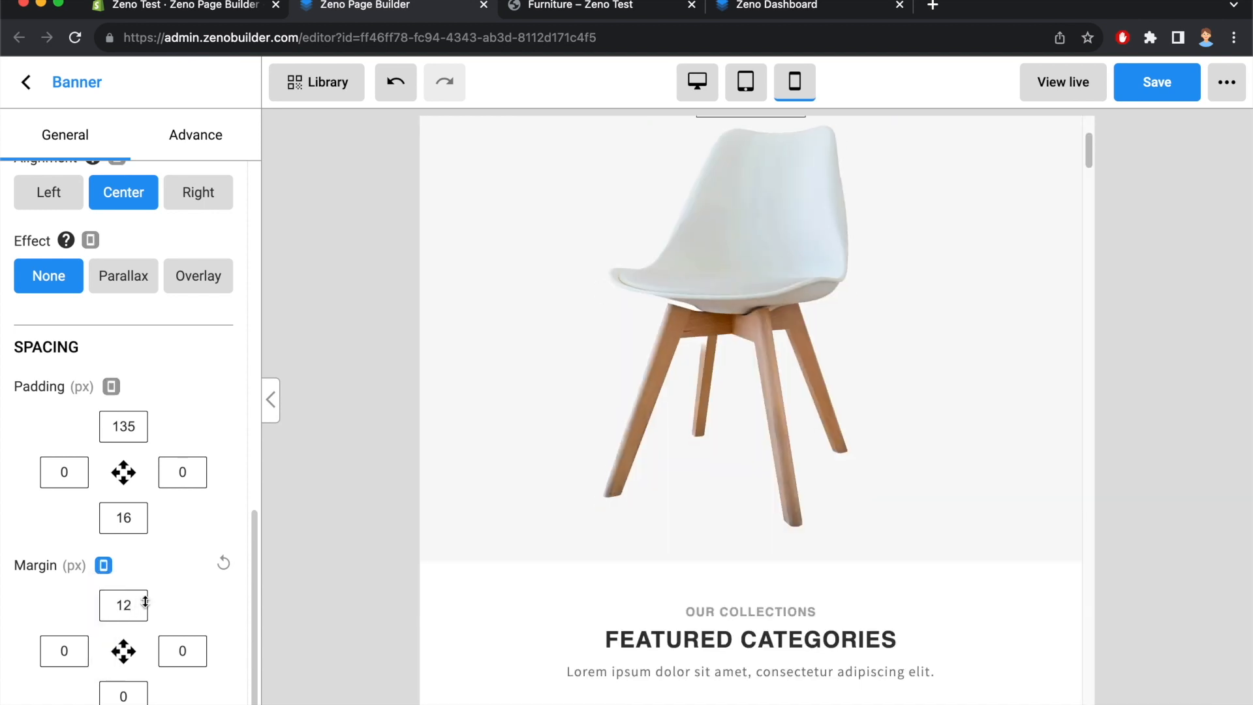
pyautogui.scroll(-6, 821, 327)
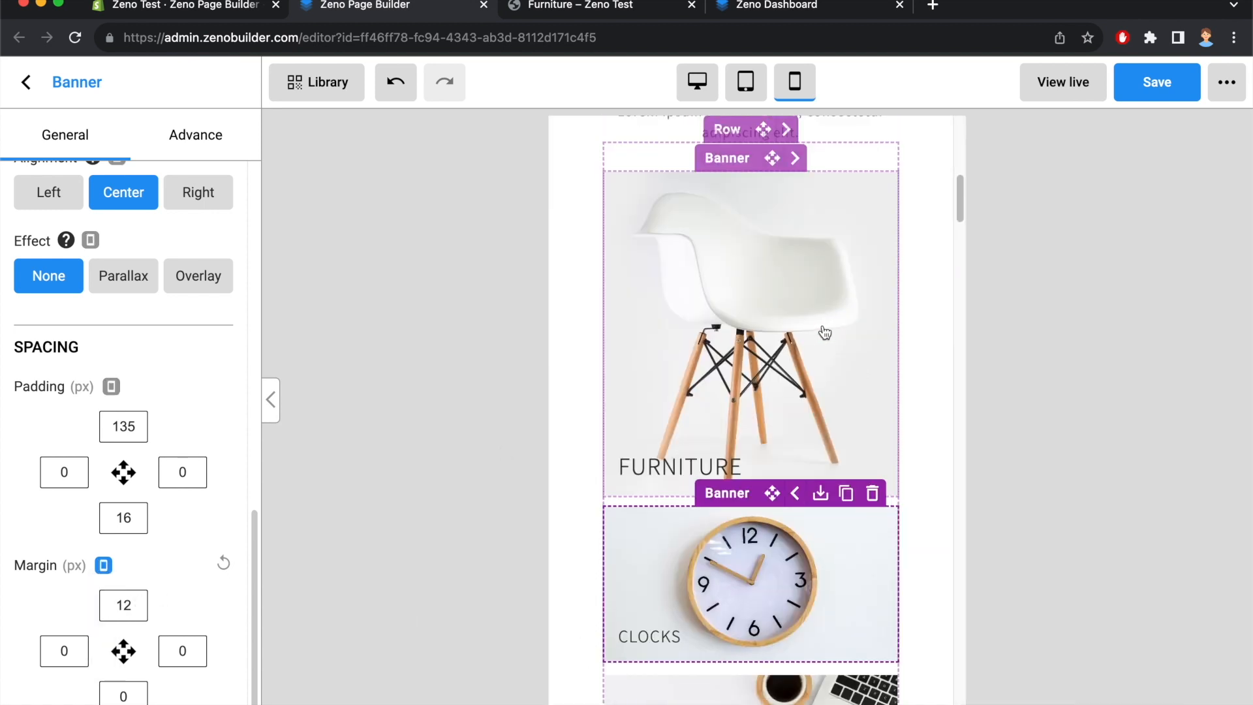
pyautogui.click(574, 407)
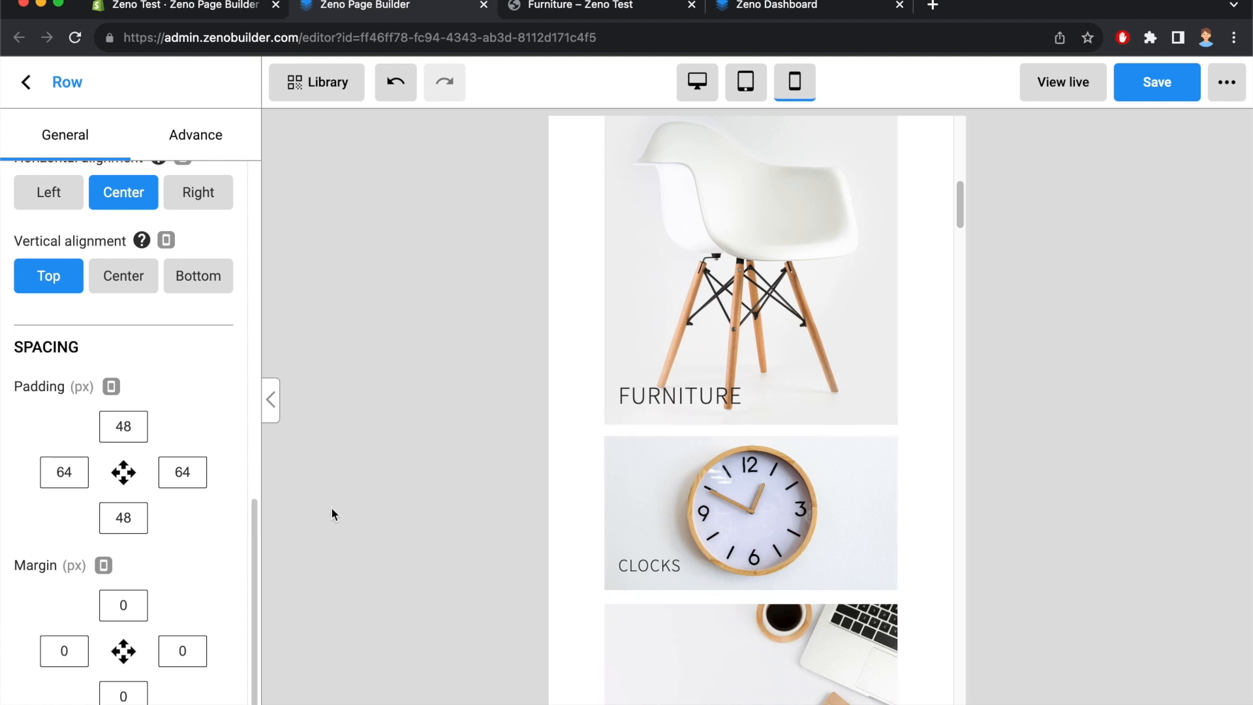
pyautogui.scroll(-1, 649, 468)
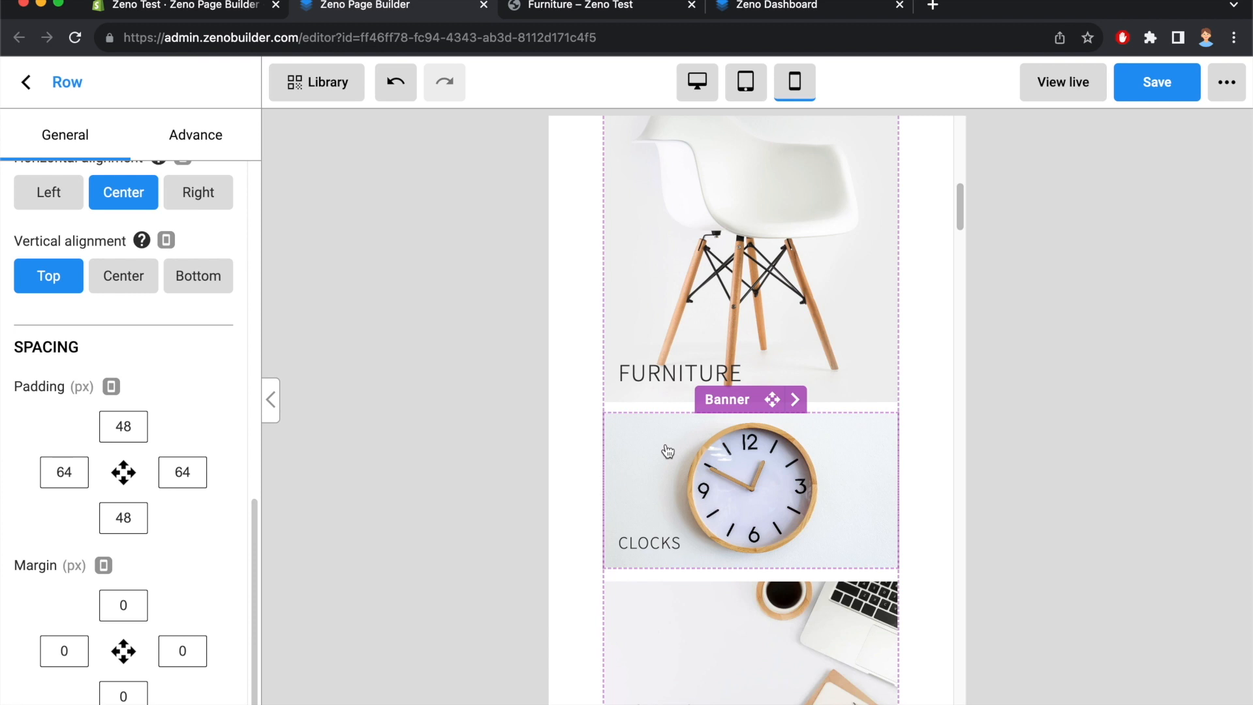
# Set the ACCESSORIES banner's top margin to 12 px in the phone layout
pyautogui.scroll(-5, 667, 450)
pyautogui.click(719, 442)
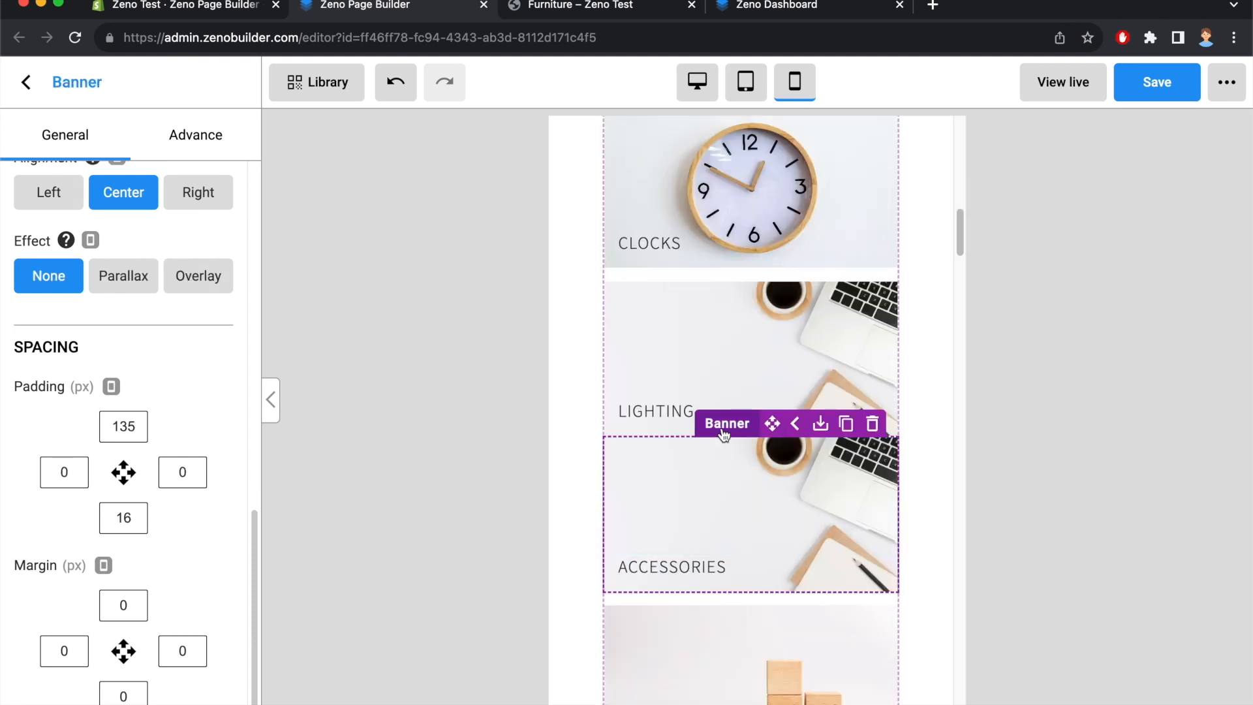
pyautogui.moveTo(138, 615); pyautogui.dragTo(137, 600)
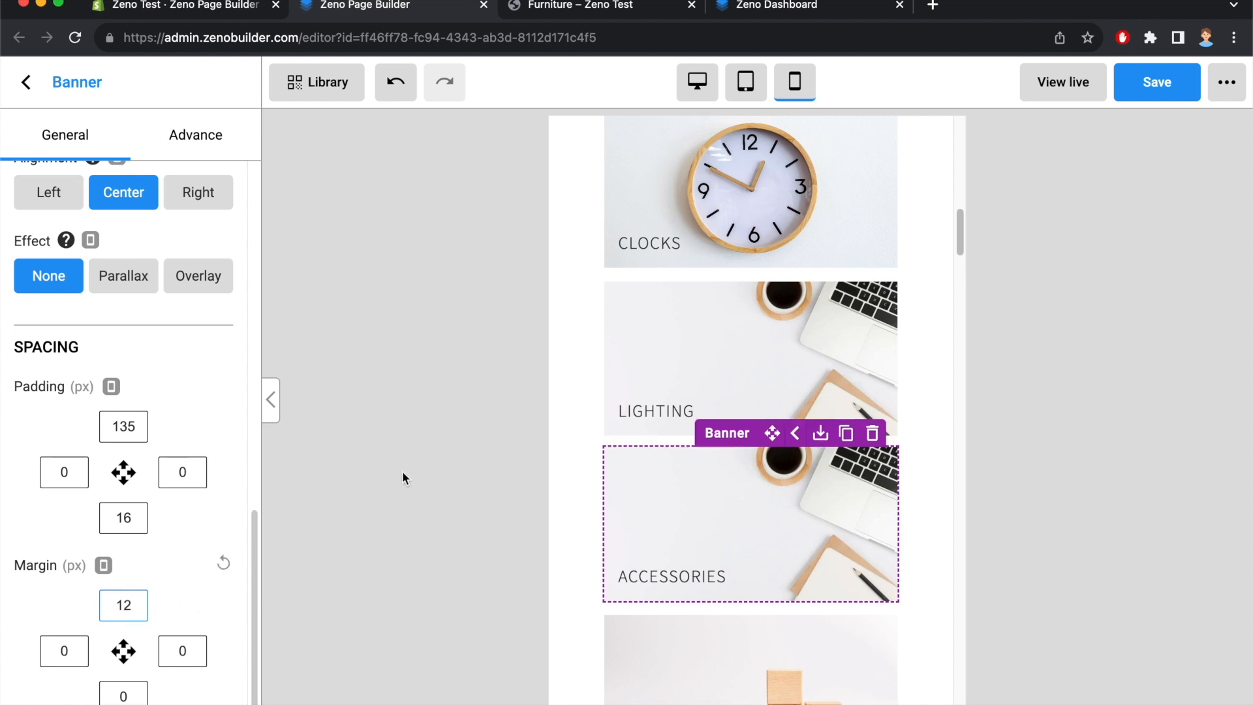
# Set the ACCESSORIES banner's top margin to 0 px in the tablet layout
pyautogui.click(746, 81)
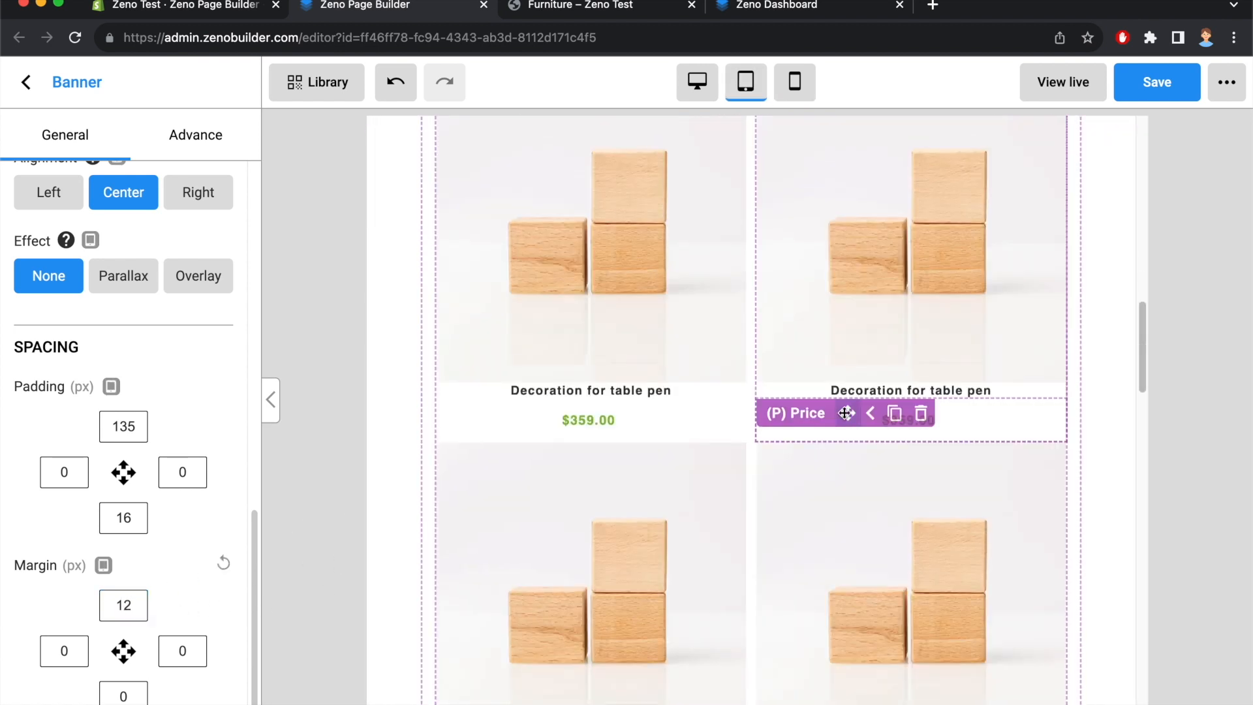
pyautogui.click(140, 603)
pyautogui.write('0')
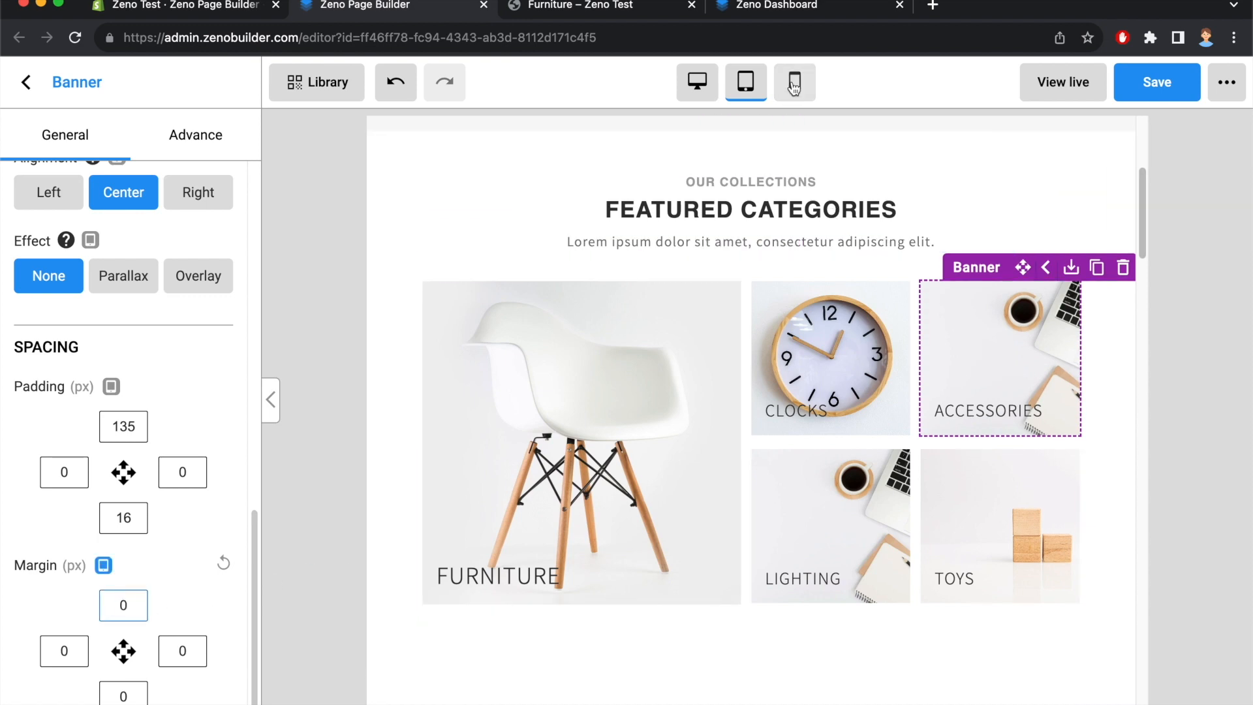
# Set the DESIGNER and MATERIALS row to two equal columns in the mobile layout
pyautogui.click(794, 83)
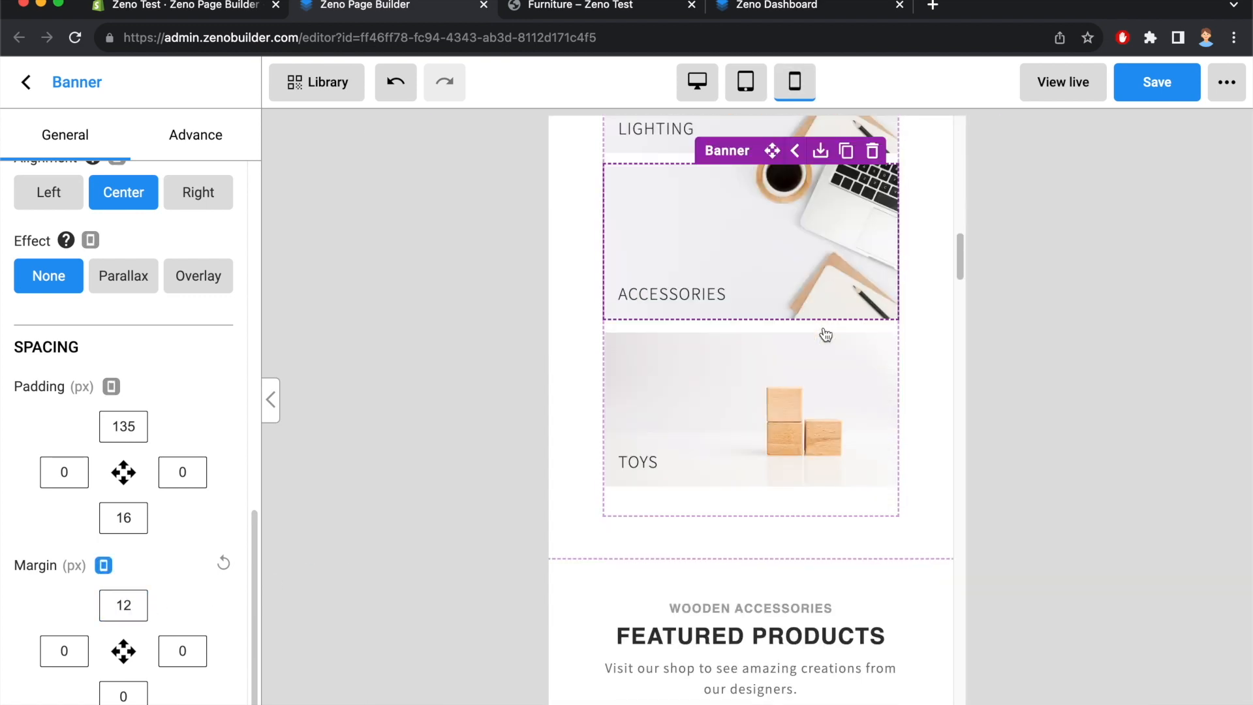
pyautogui.scroll(15, 744, 340)
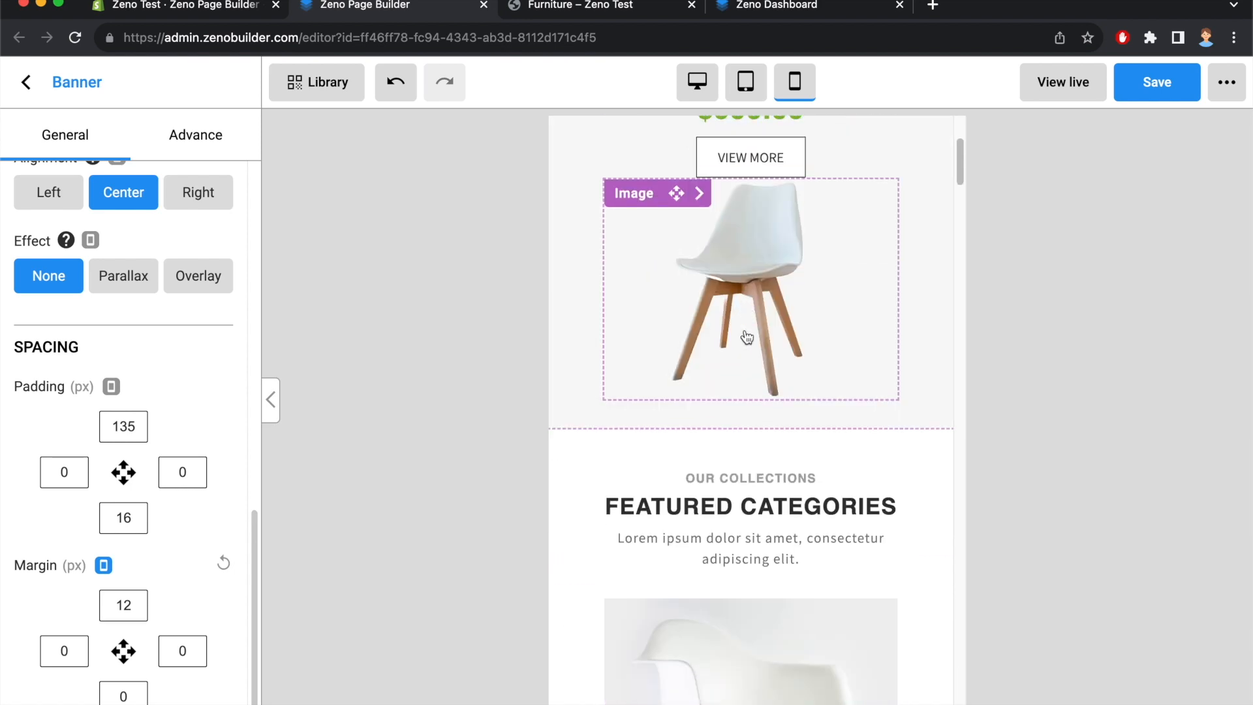
pyautogui.scroll(-15, 748, 338)
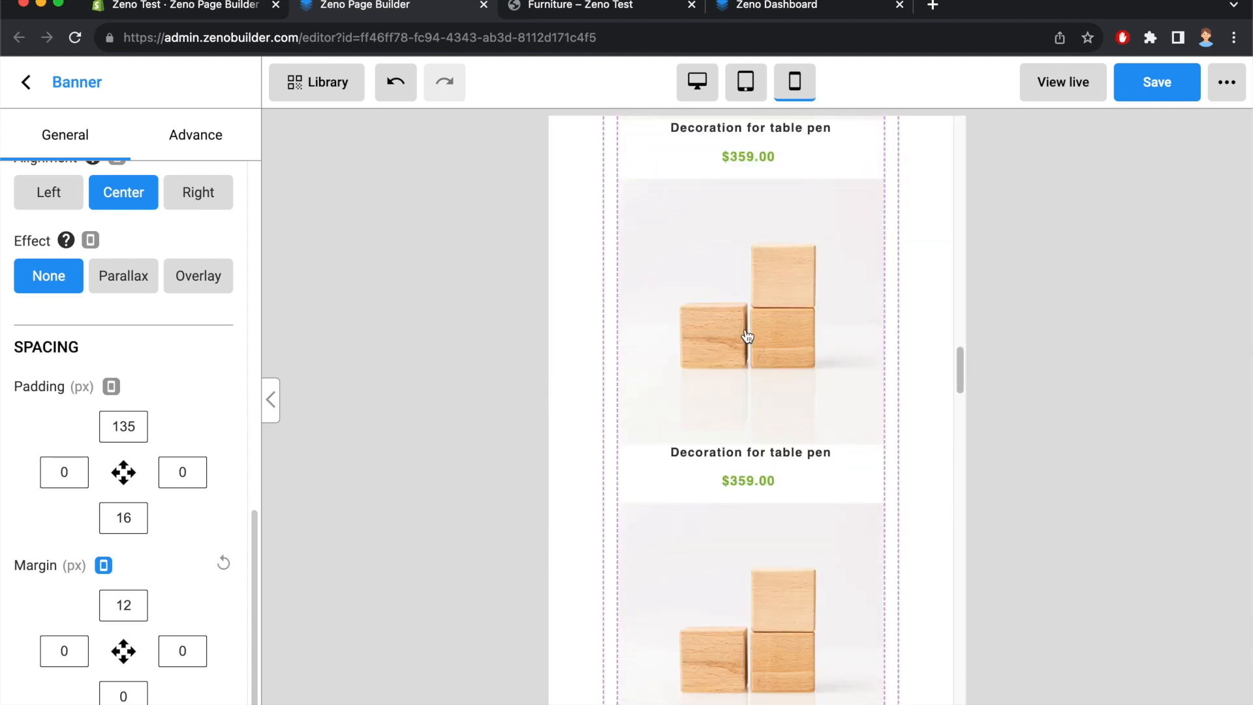
pyautogui.scroll(-10, 748, 336)
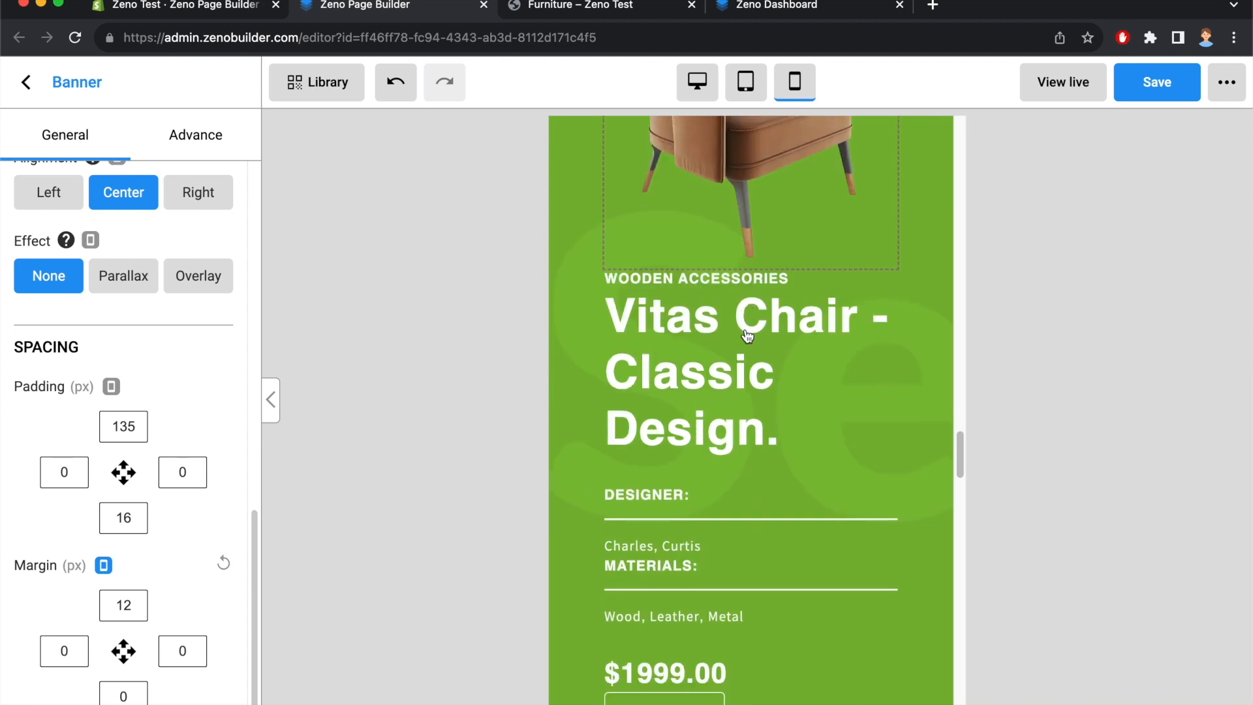
pyautogui.scroll(-1, 747, 336)
pyautogui.click(731, 400)
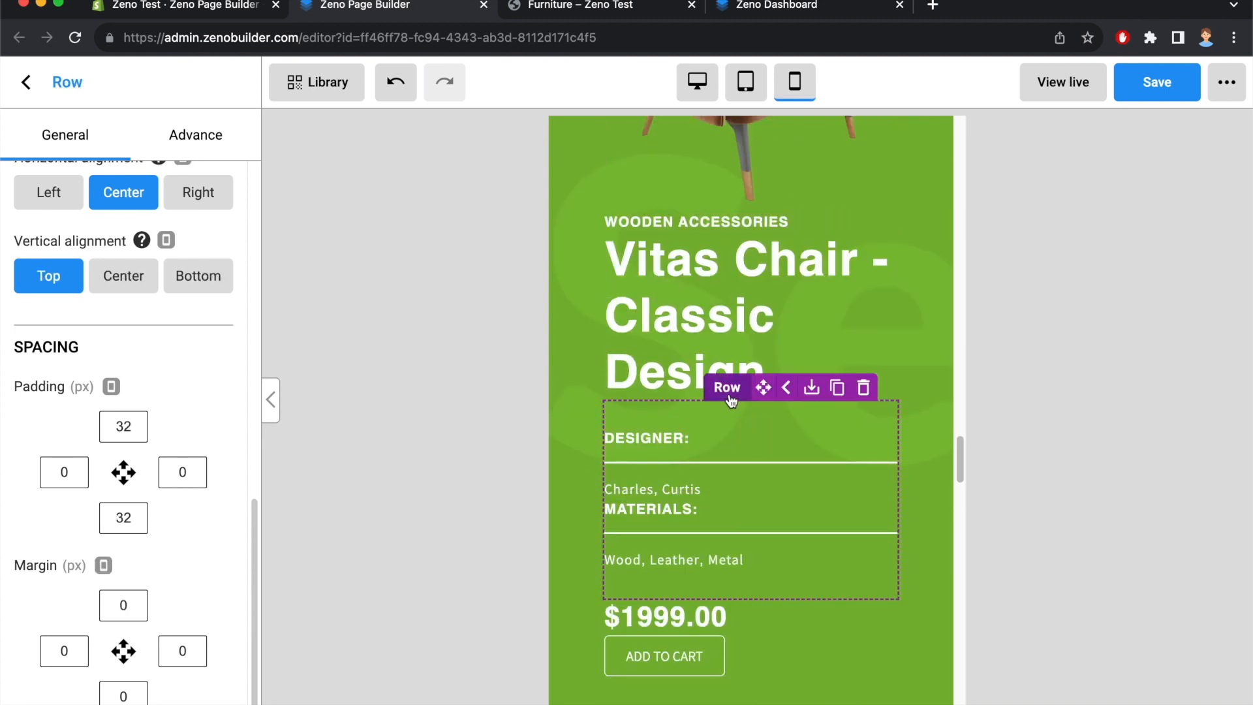
pyautogui.scroll(5, 87, 372)
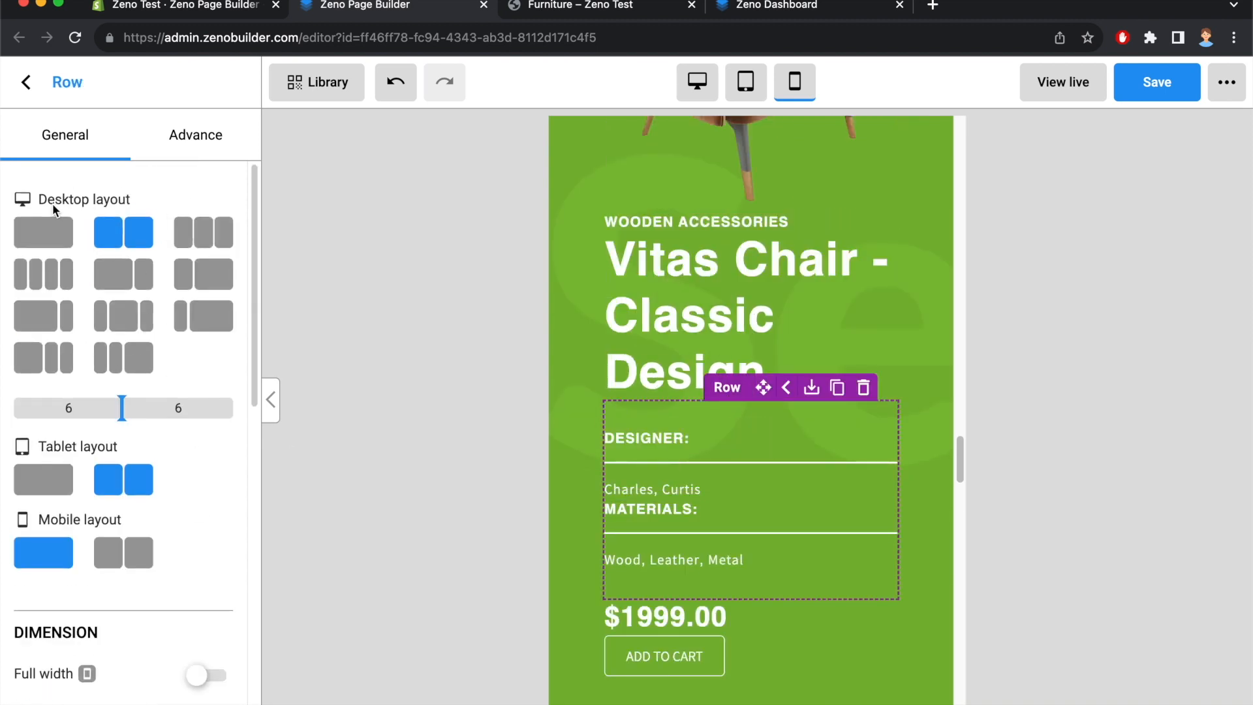
pyautogui.click(136, 563)
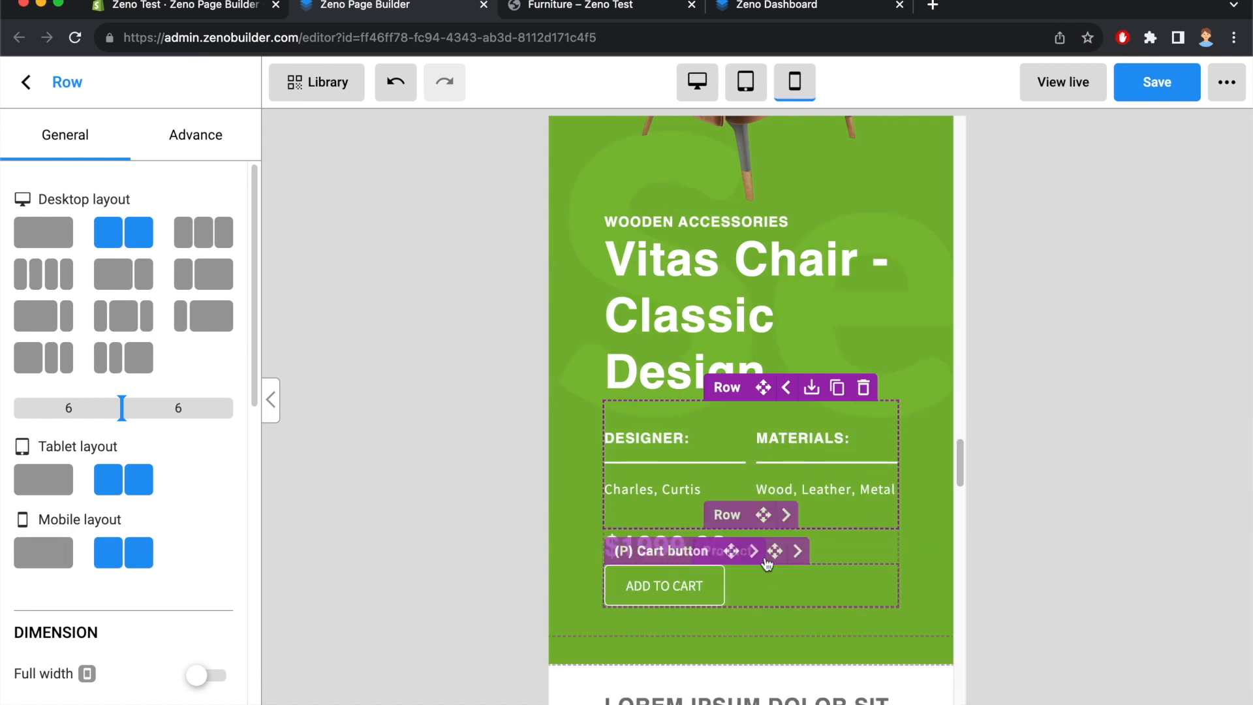
# Set the row with the Vitas Chair's price and ADD TO CART button to two equal columns in the mobile layout
pyautogui.click(727, 515)
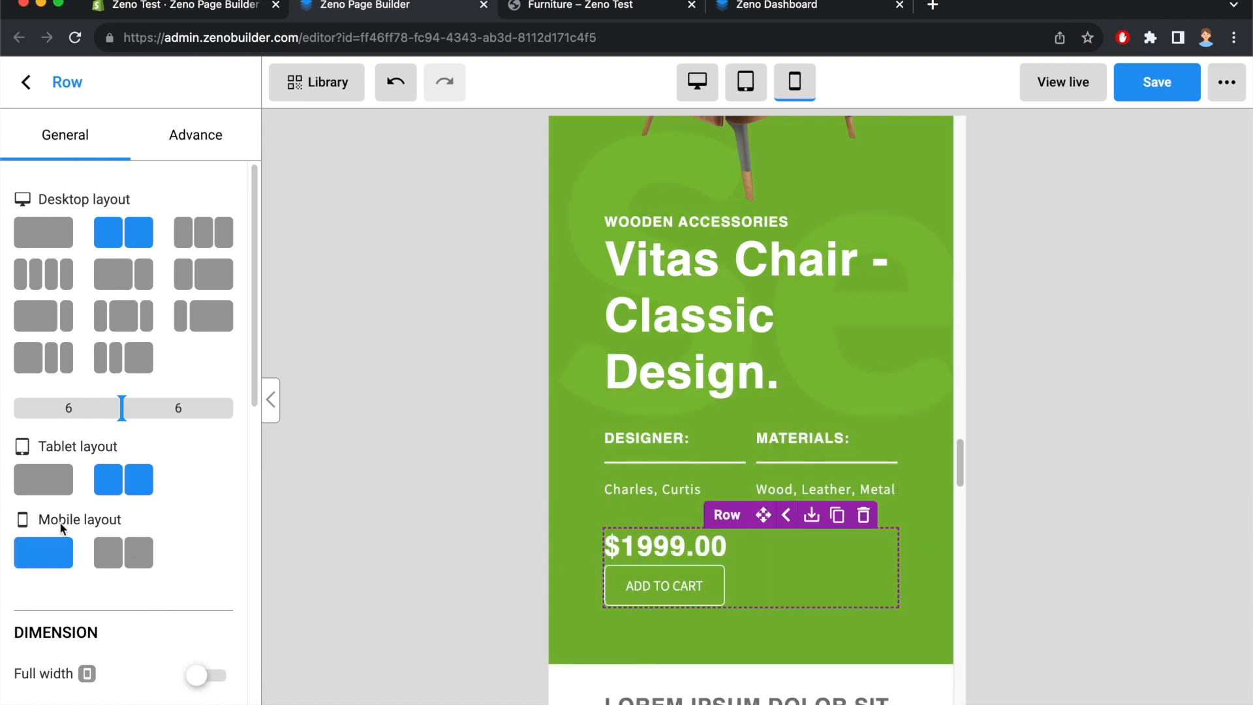
pyautogui.click(126, 558)
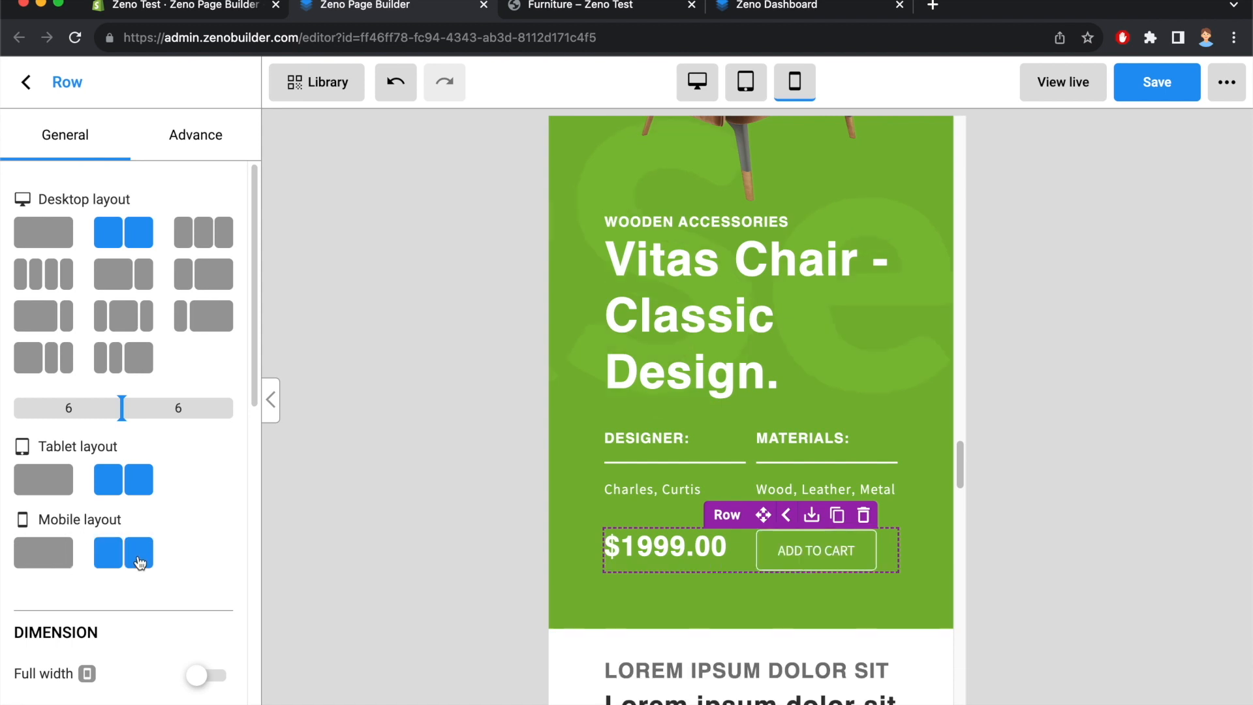
pyautogui.click(589, 496)
# Set the READ MORE and CONTACT US button row to two equal columns in the mobile layout
pyautogui.scroll(-5, 673, 498)
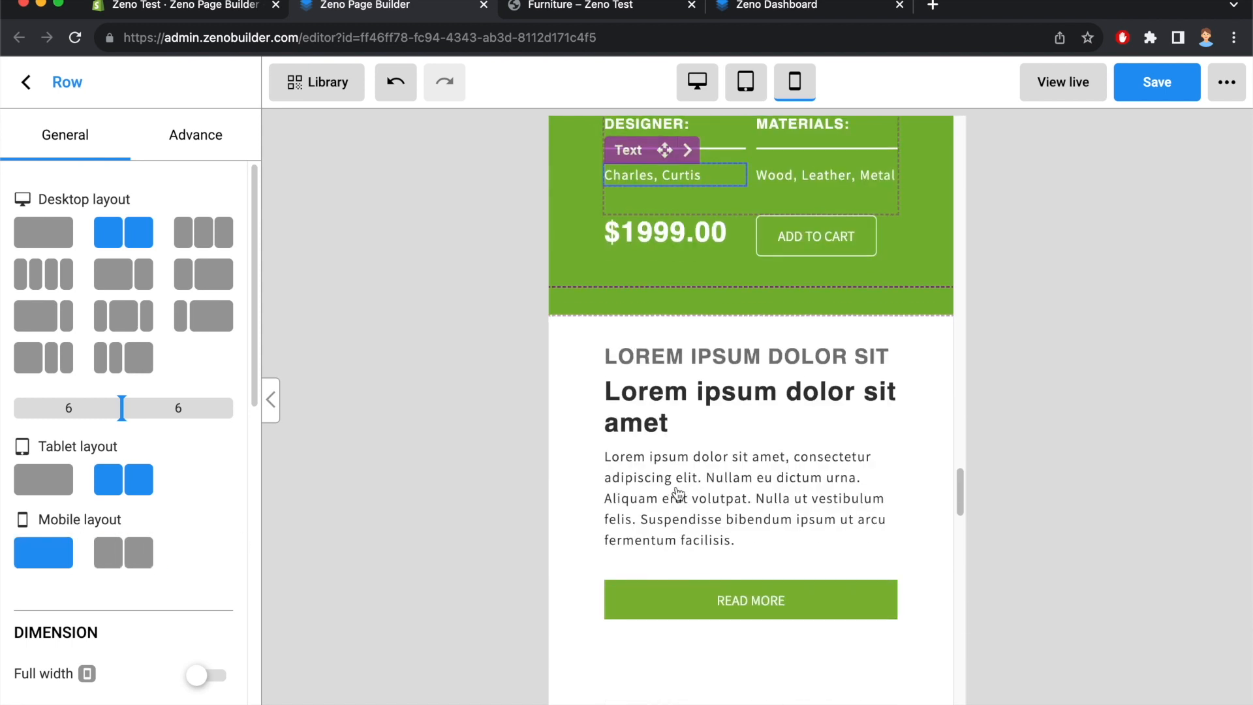
pyautogui.click(718, 541)
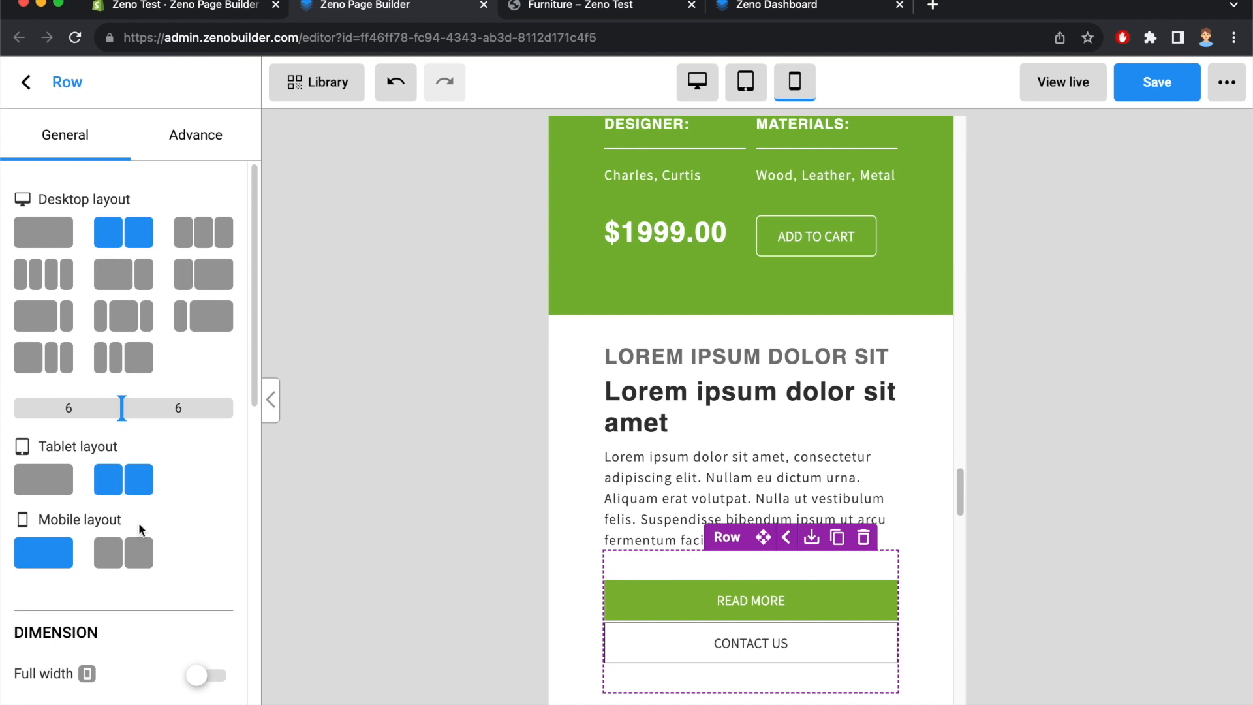
pyautogui.click(123, 557)
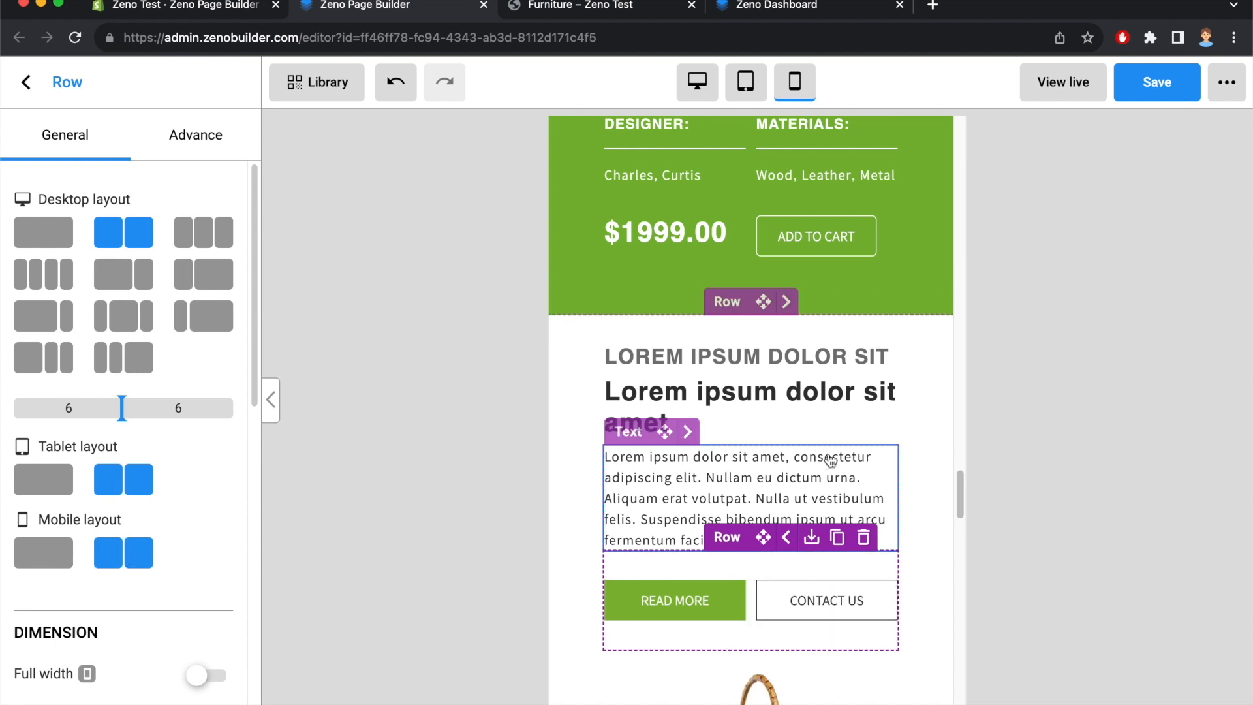
# Hide the diagonal wood-texture image above the newsletter heading on mobile
pyautogui.scroll(-8, 833, 464)
pyautogui.scroll(1, 757, 344)
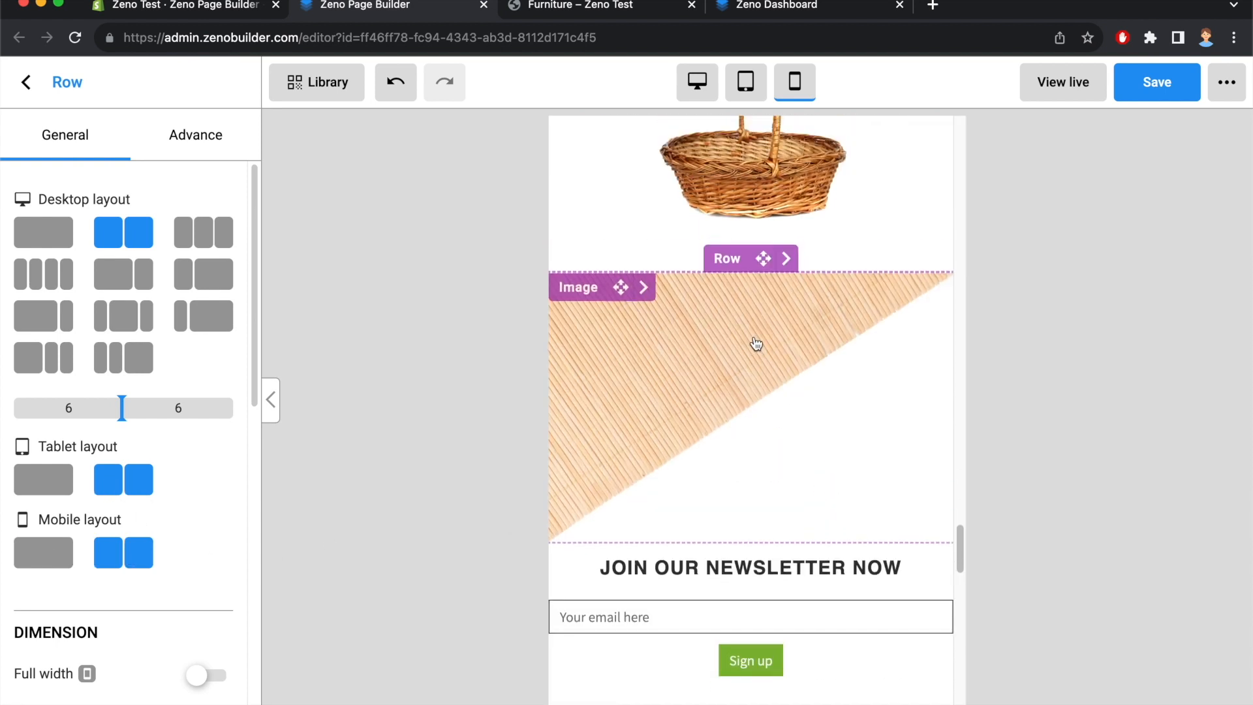
pyautogui.click(757, 344)
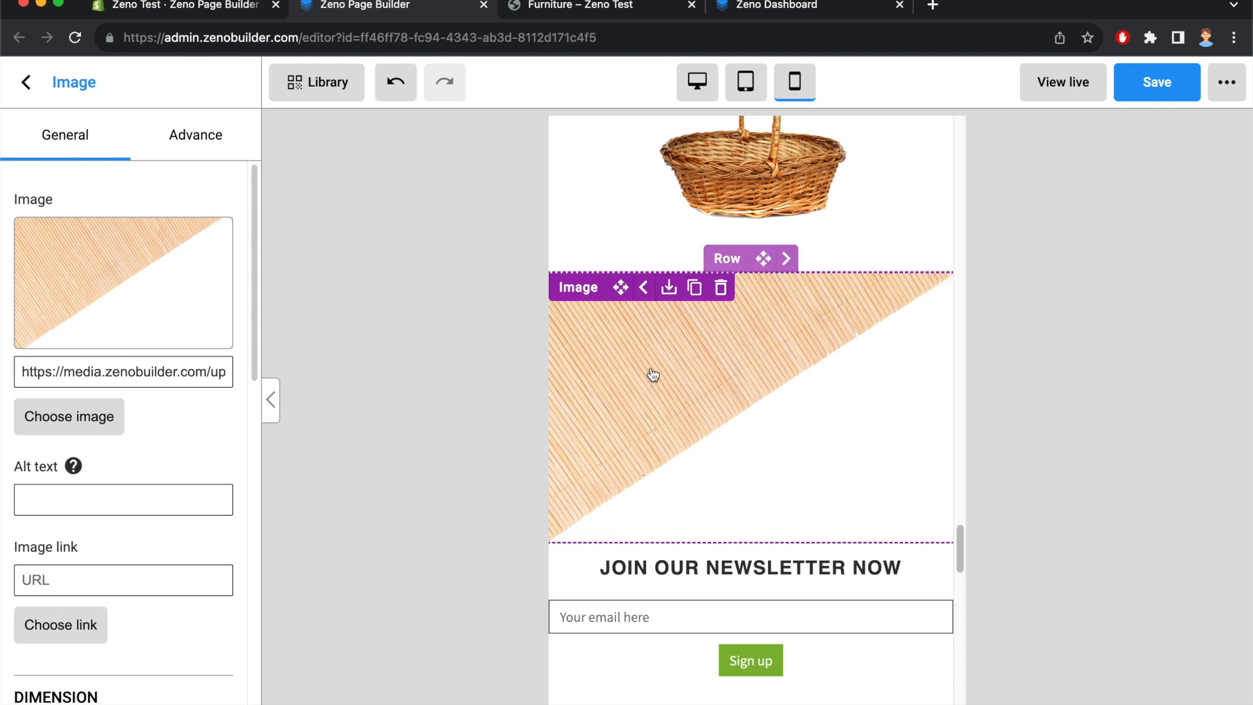
pyautogui.click(194, 140)
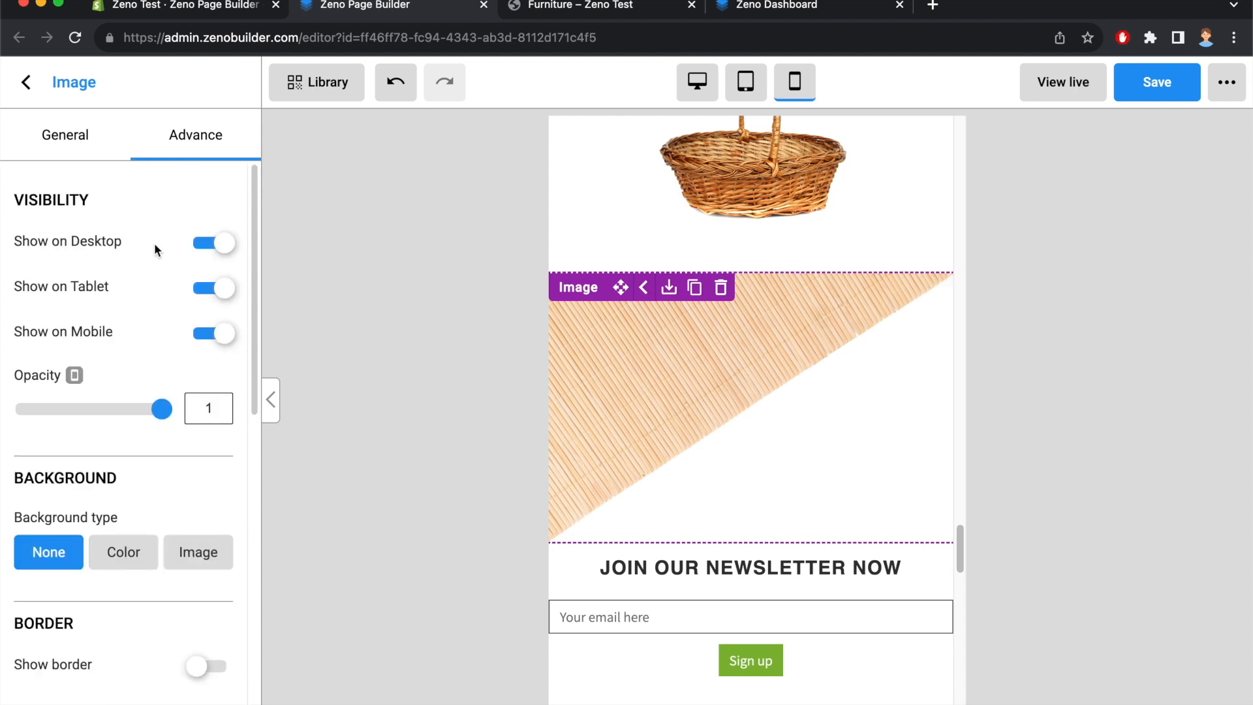
pyautogui.click(219, 336)
pyautogui.scroll(-10, 820, 333)
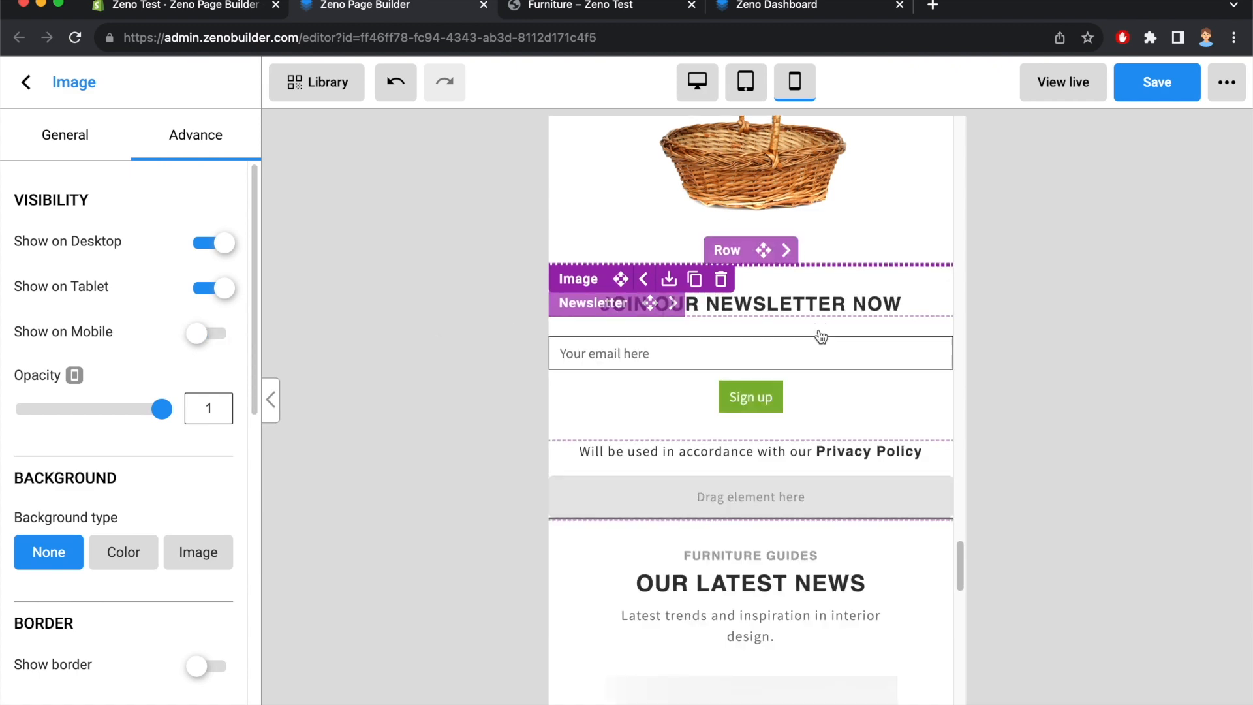
# Review the page in the tablet layout, and save and publish the changes
pyautogui.scroll(20, 846, 340)
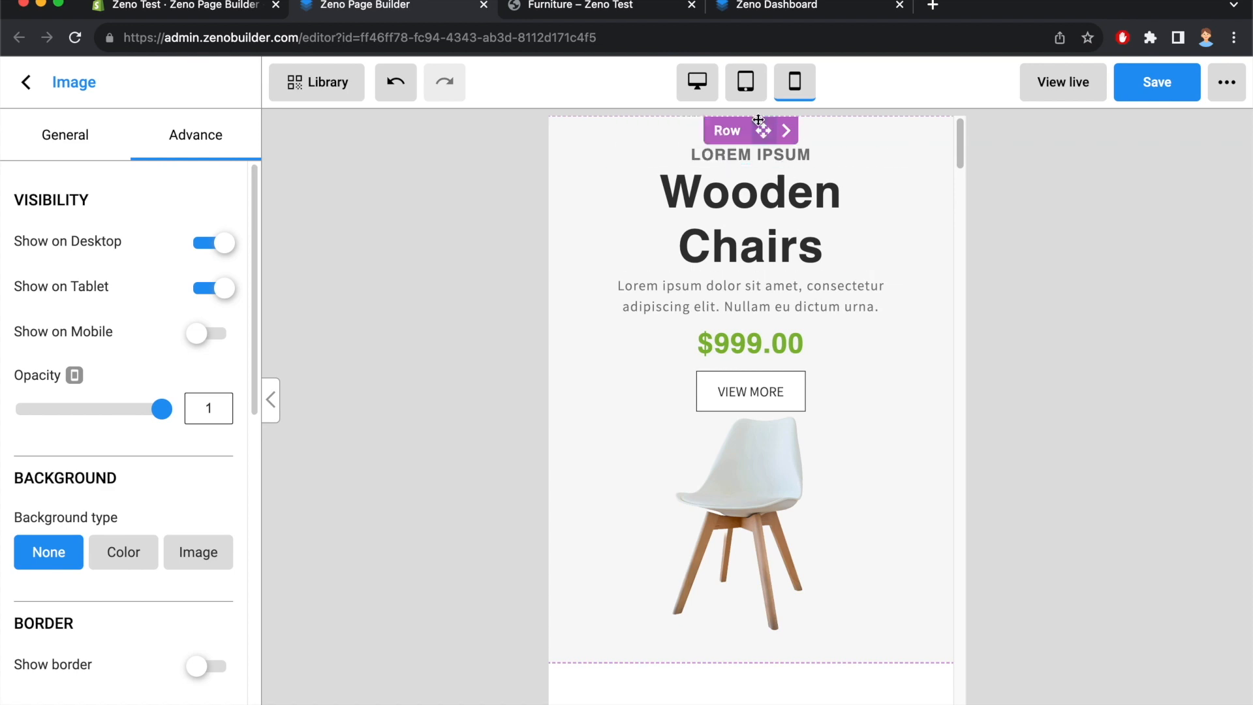
pyautogui.click(740, 77)
pyautogui.scroll(-4, 795, 274)
pyautogui.scroll(4, 792, 278)
pyautogui.scroll(-15, 804, 281)
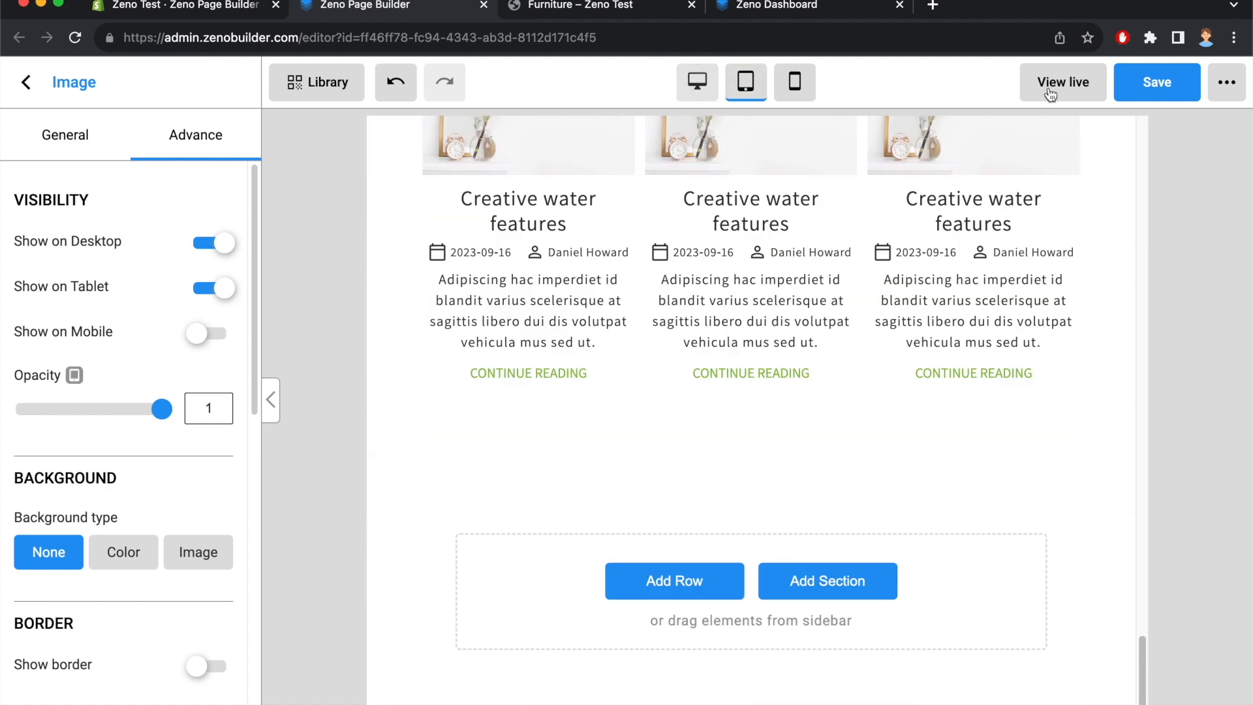
pyautogui.click(1152, 83)
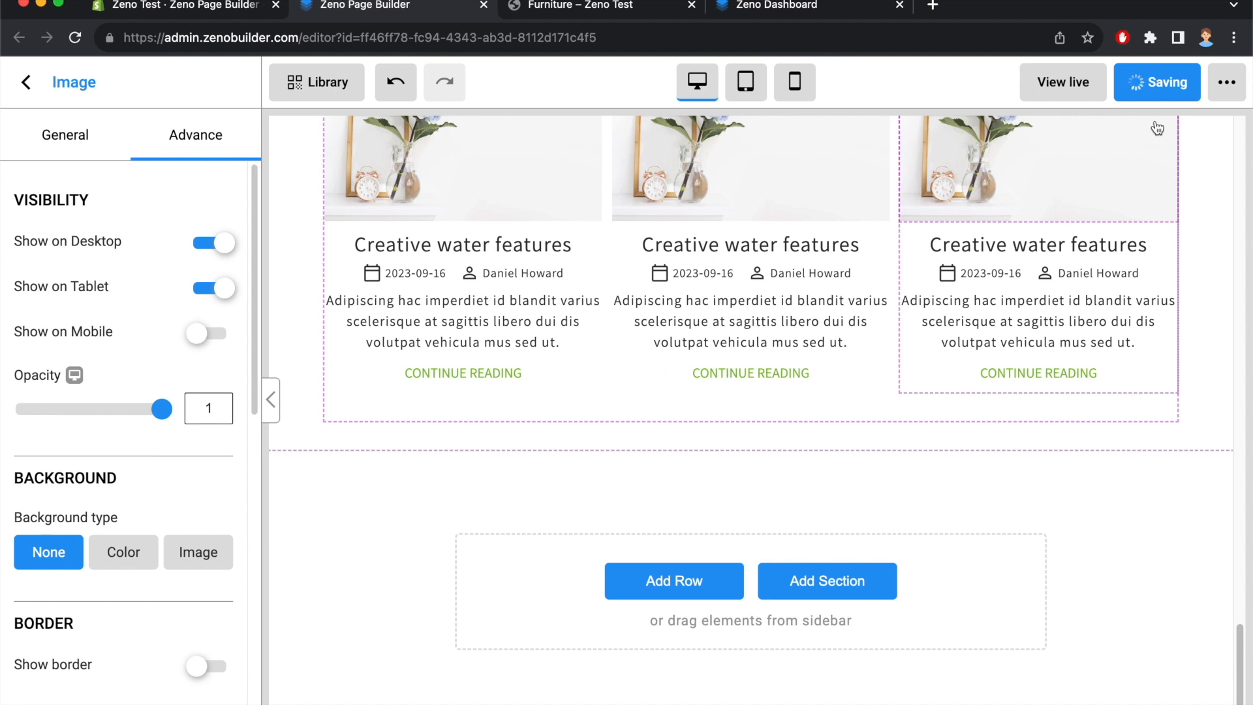
pyautogui.click(1154, 78)
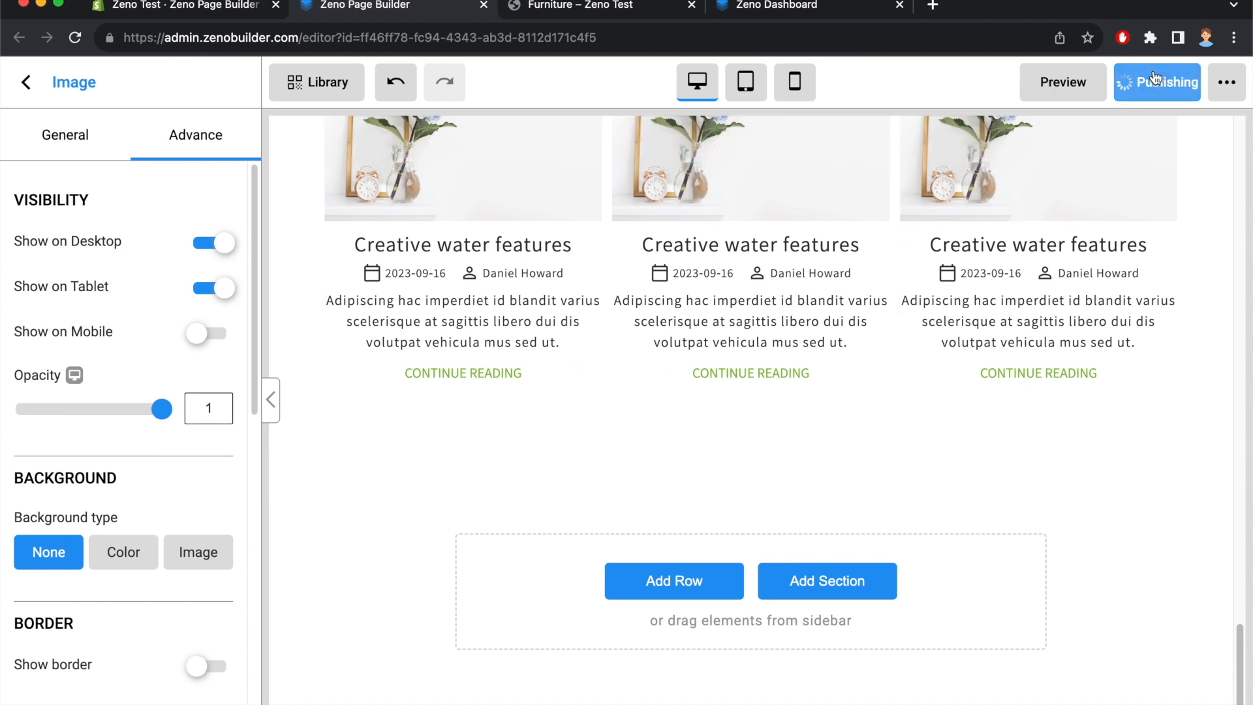
# Reload the published Furniture page and inspect its sections at full desktop width
pyautogui.click(568, 6)
pyautogui.click(568, 38)
pyautogui.press('Return')
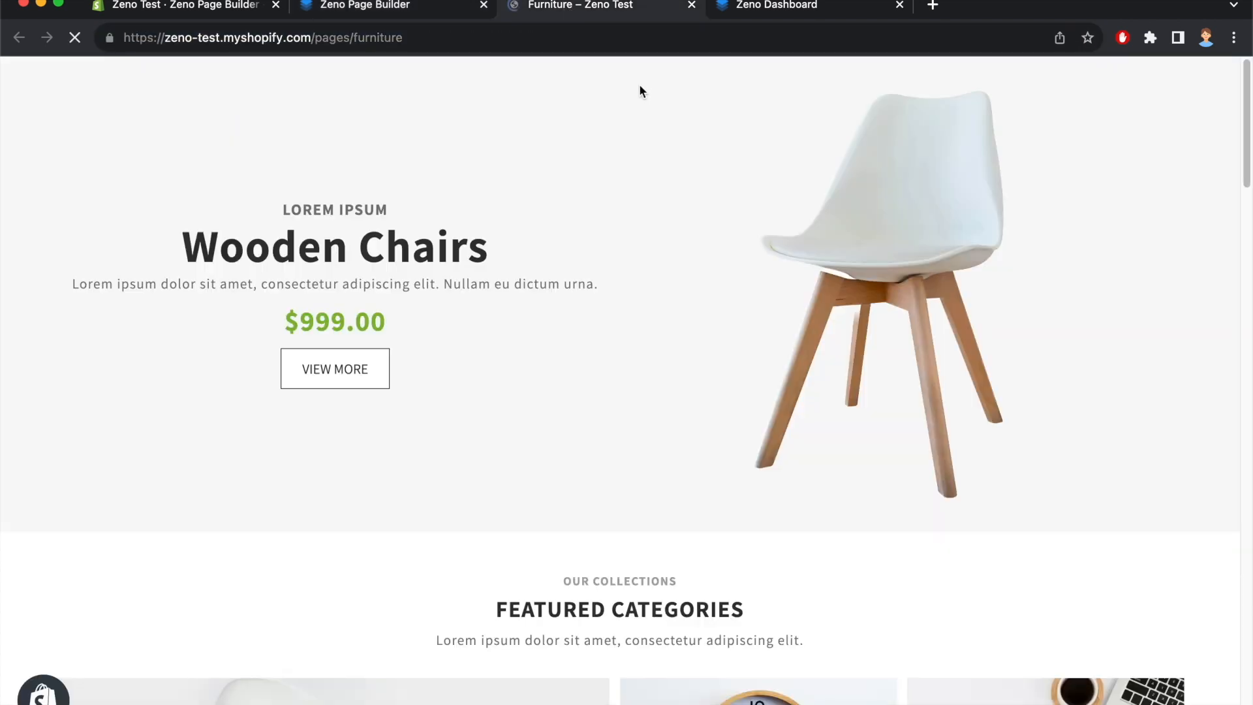
pyautogui.scroll(-20, 677, 171)
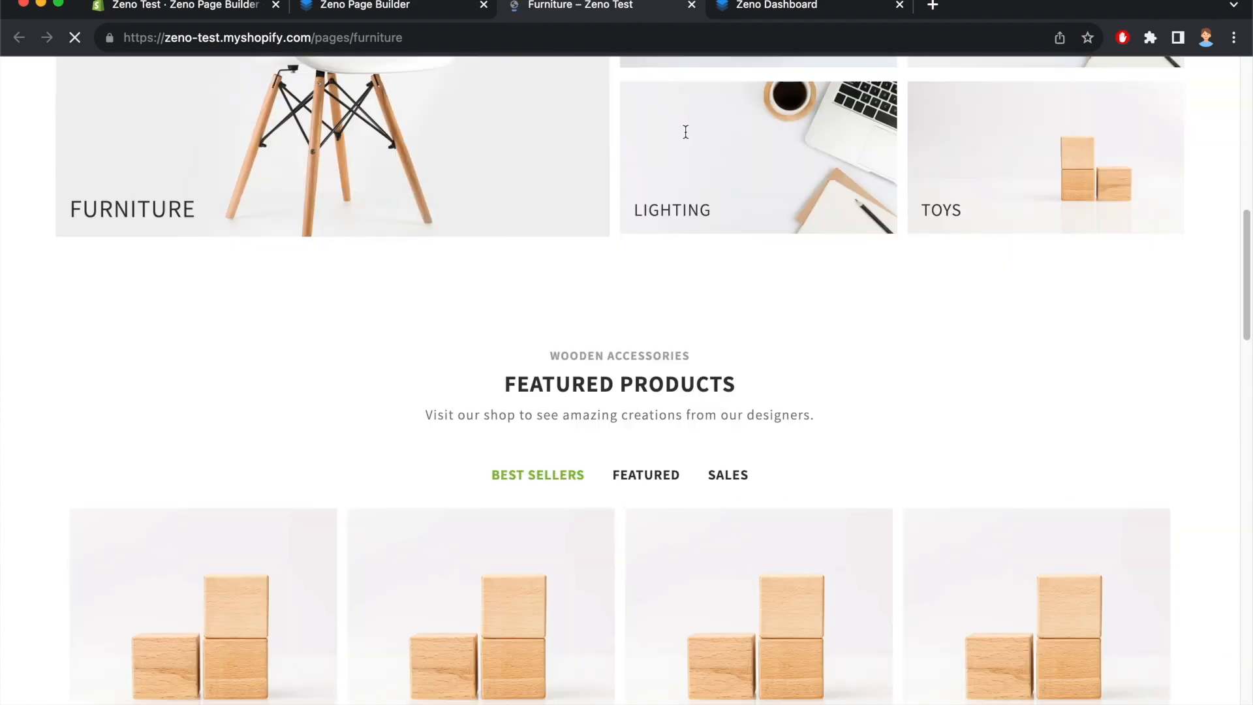
pyautogui.scroll(20, 692, 129)
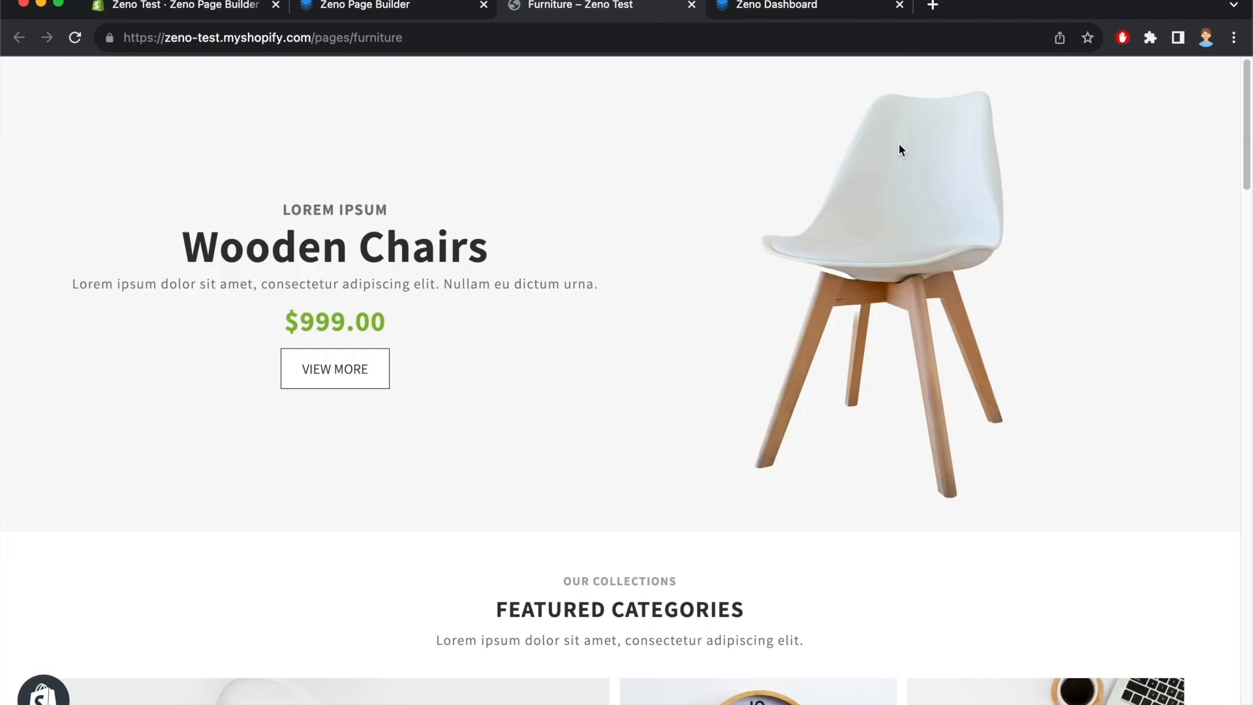
# Narrow the browser window to tablet width and inspect the published page's sections
pyautogui.moveTo(1249, 281); pyautogui.dragTo(762, 322)
pyautogui.scroll(-5, 653, 256)
pyautogui.scroll(-10, 653, 256)
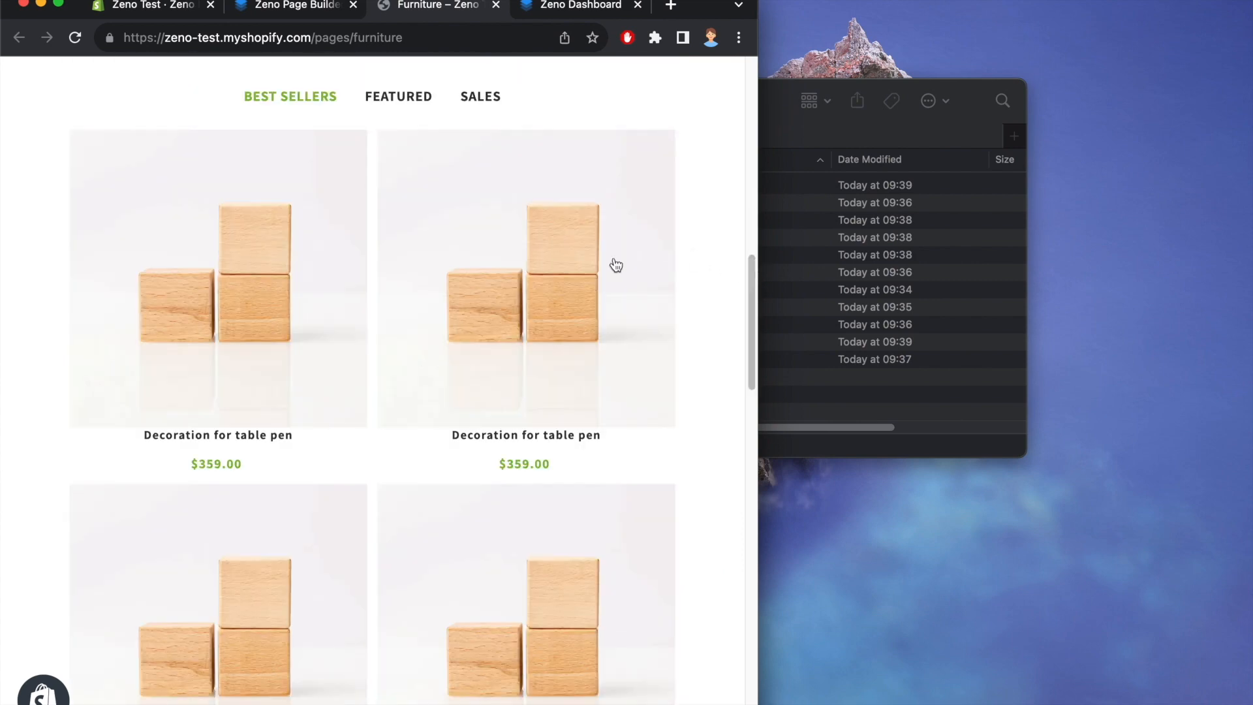
pyautogui.scroll(-20, 602, 223)
pyautogui.scroll(10, 602, 218)
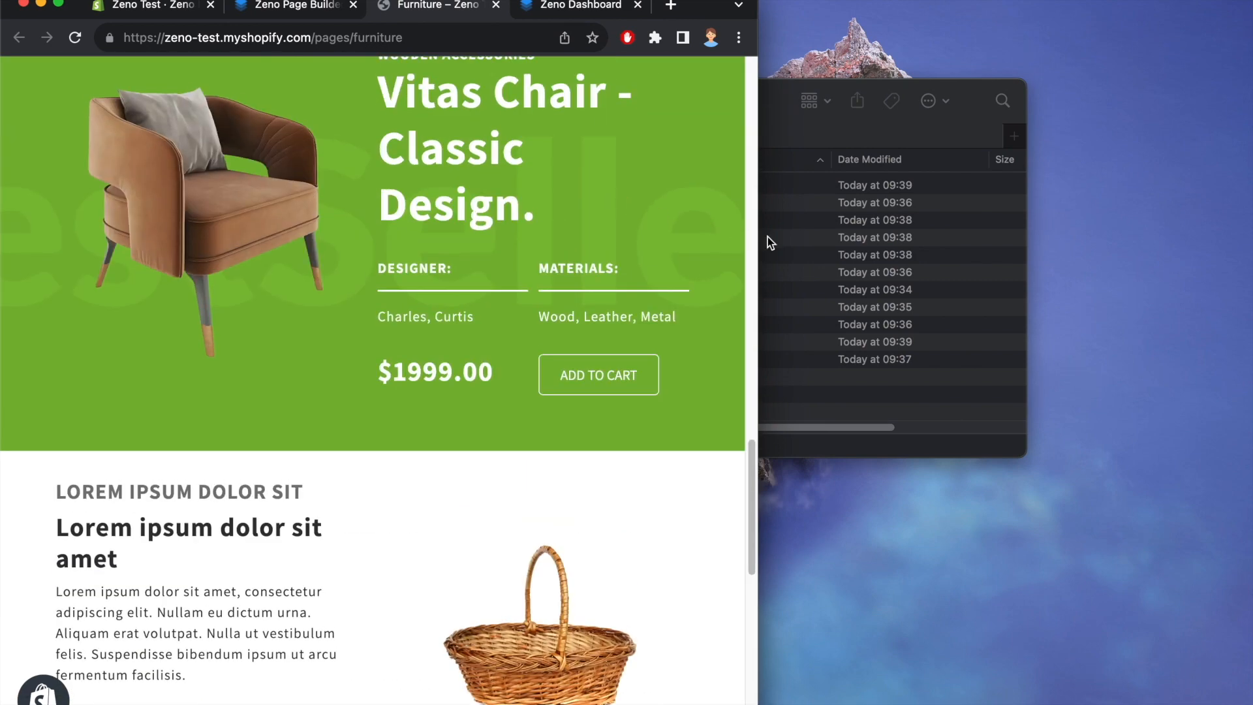
# Narrow the browser window to phone width and inspect the published page's banners, product, Vitas Chair and newsletter sections
pyautogui.moveTo(761, 241); pyautogui.dragTo(434, 261)
pyautogui.scroll(-15, 346, 229)
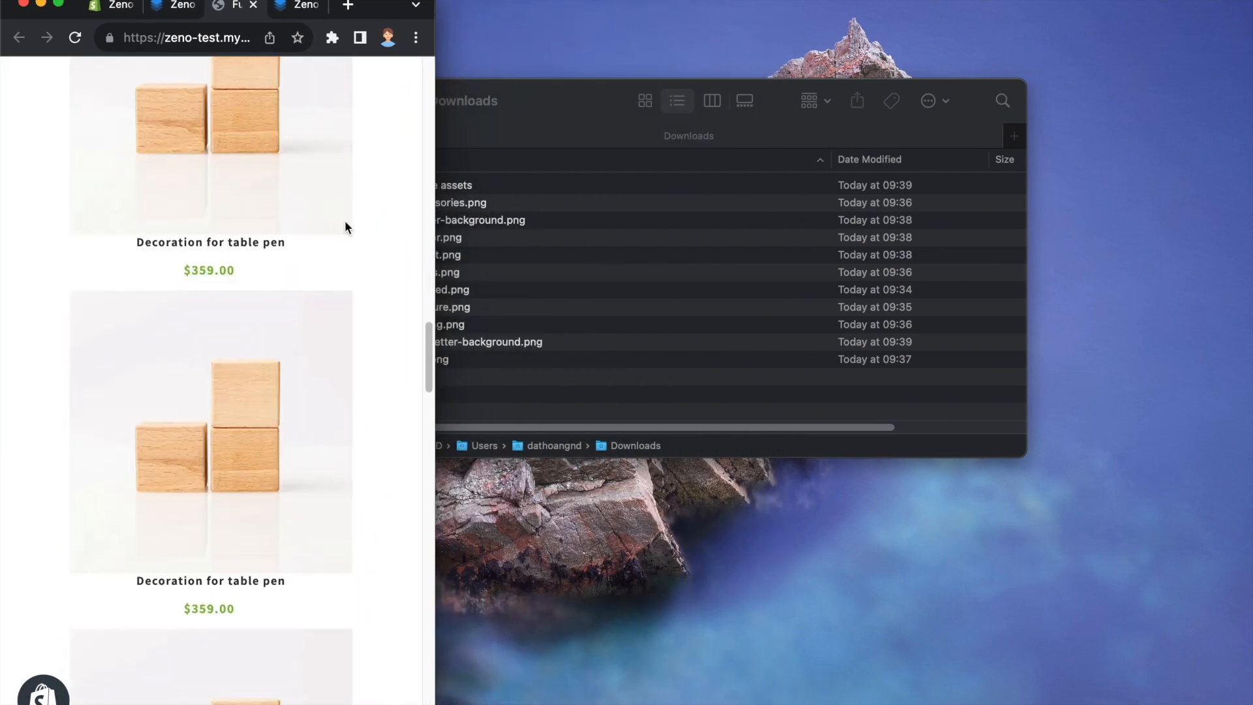
pyautogui.scroll(-7, 372, 193)
pyautogui.scroll(15, 372, 189)
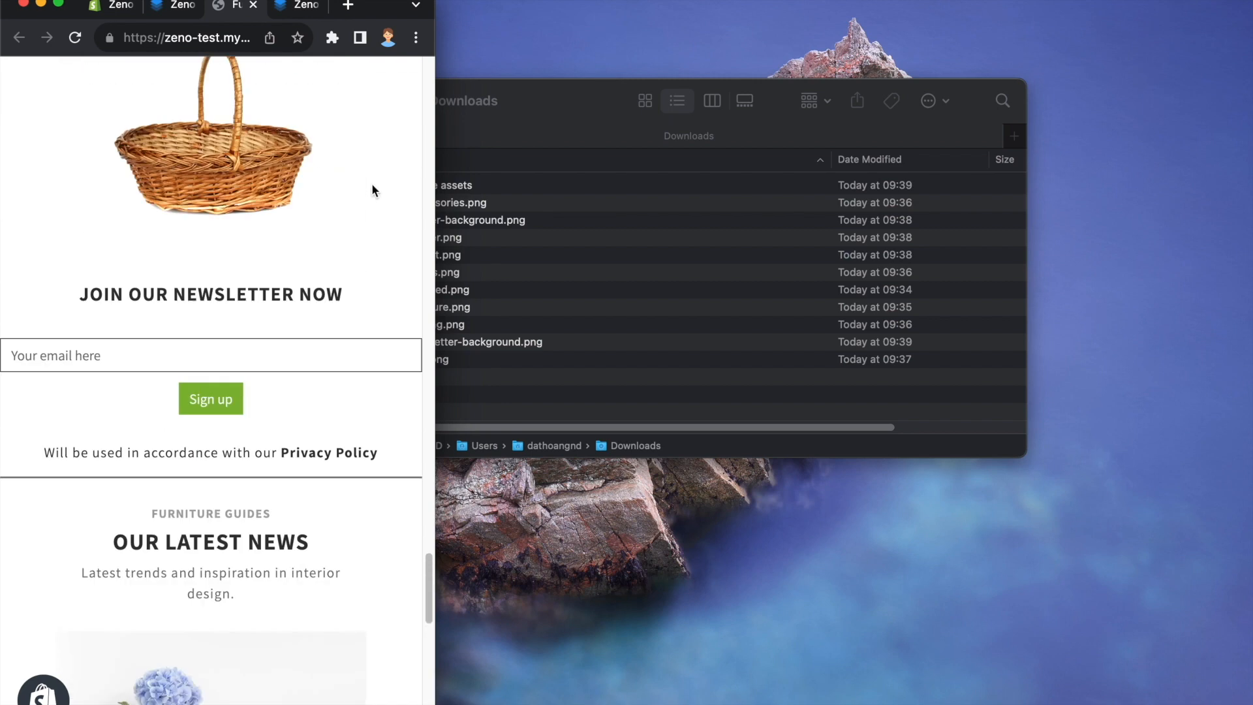
pyautogui.scroll(15, 364, 190)
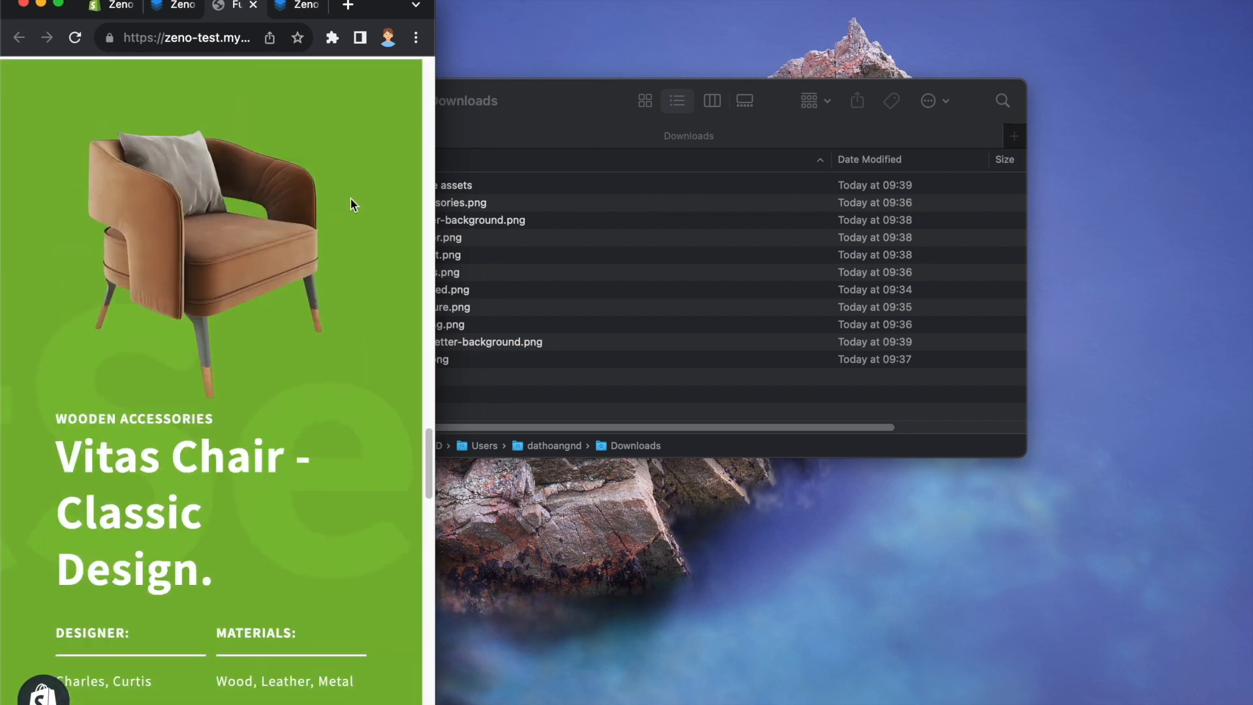
pyautogui.scroll(15, 344, 176)
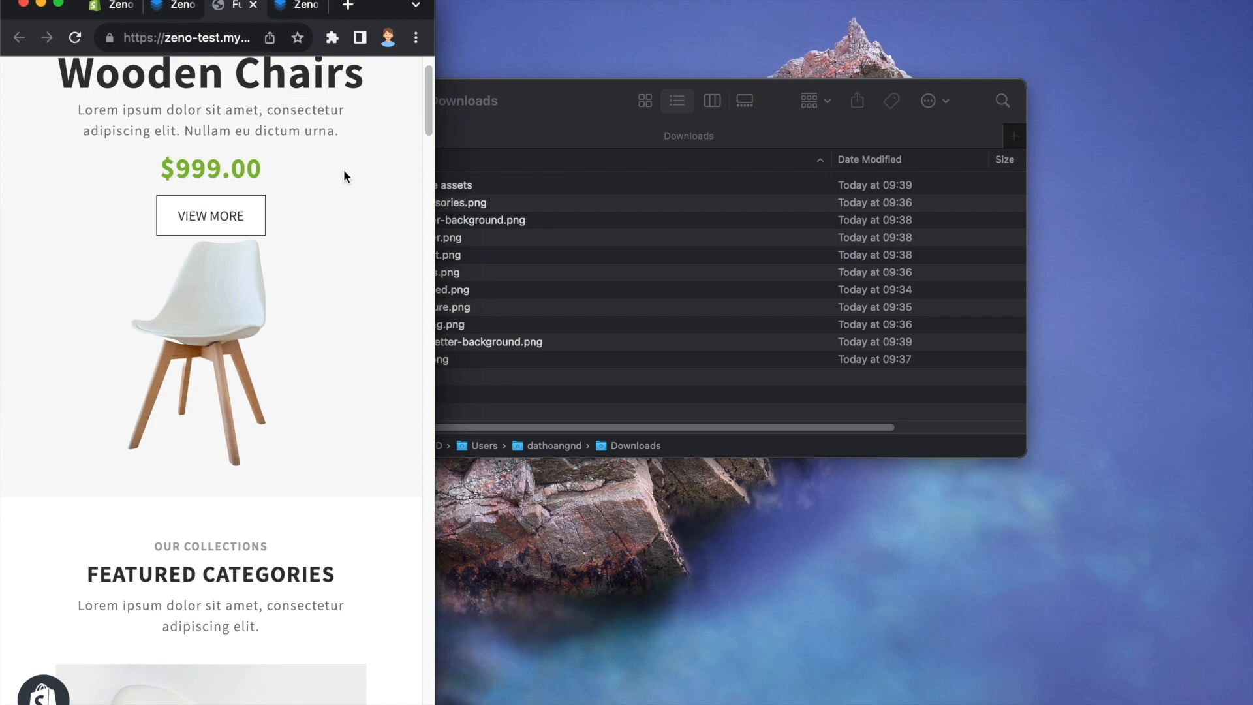
pyautogui.scroll(-5, 344, 171)
pyautogui.scroll(-10, 347, 170)
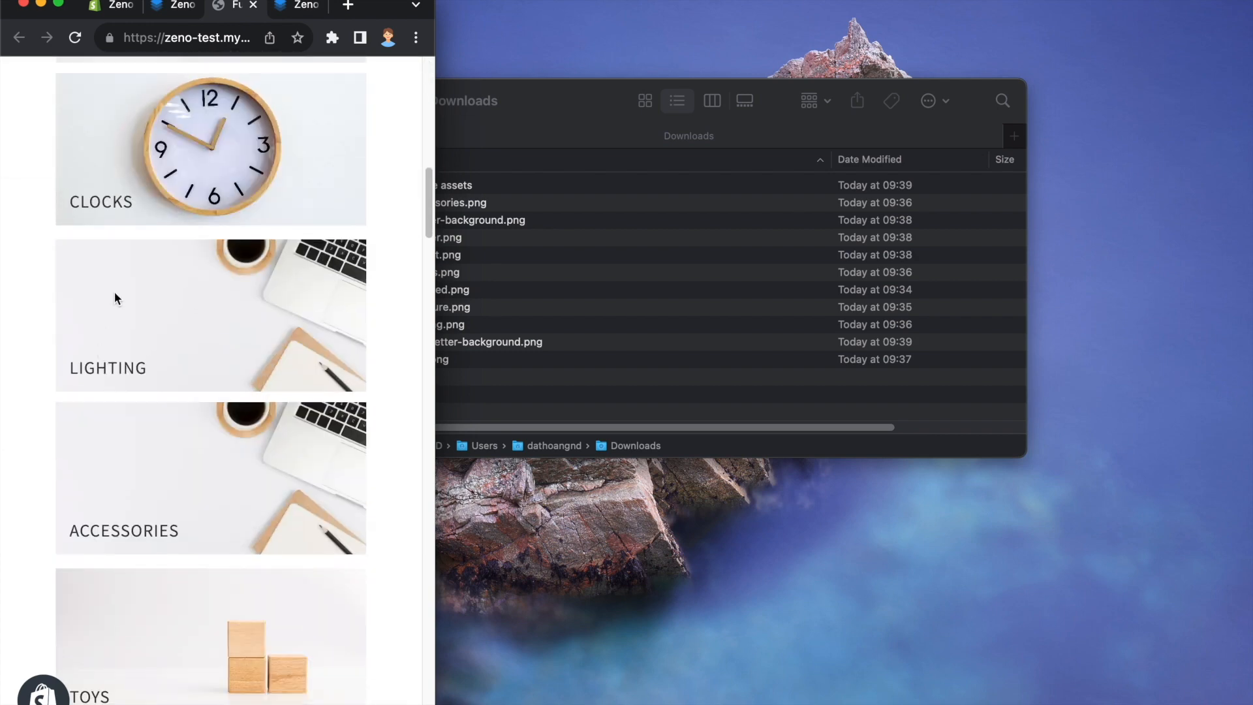
pyautogui.scroll(-15, 82, 334)
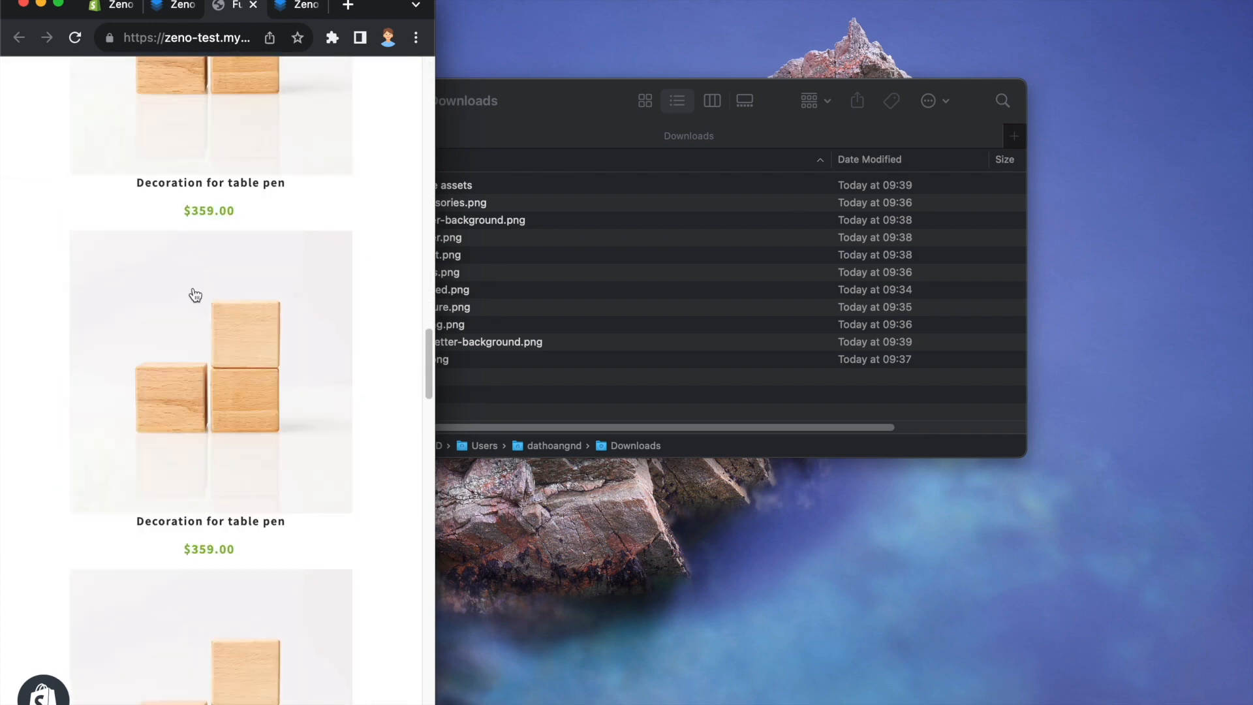
pyautogui.scroll(-15, 250, 282)
pyautogui.scroll(4, 96, 334)
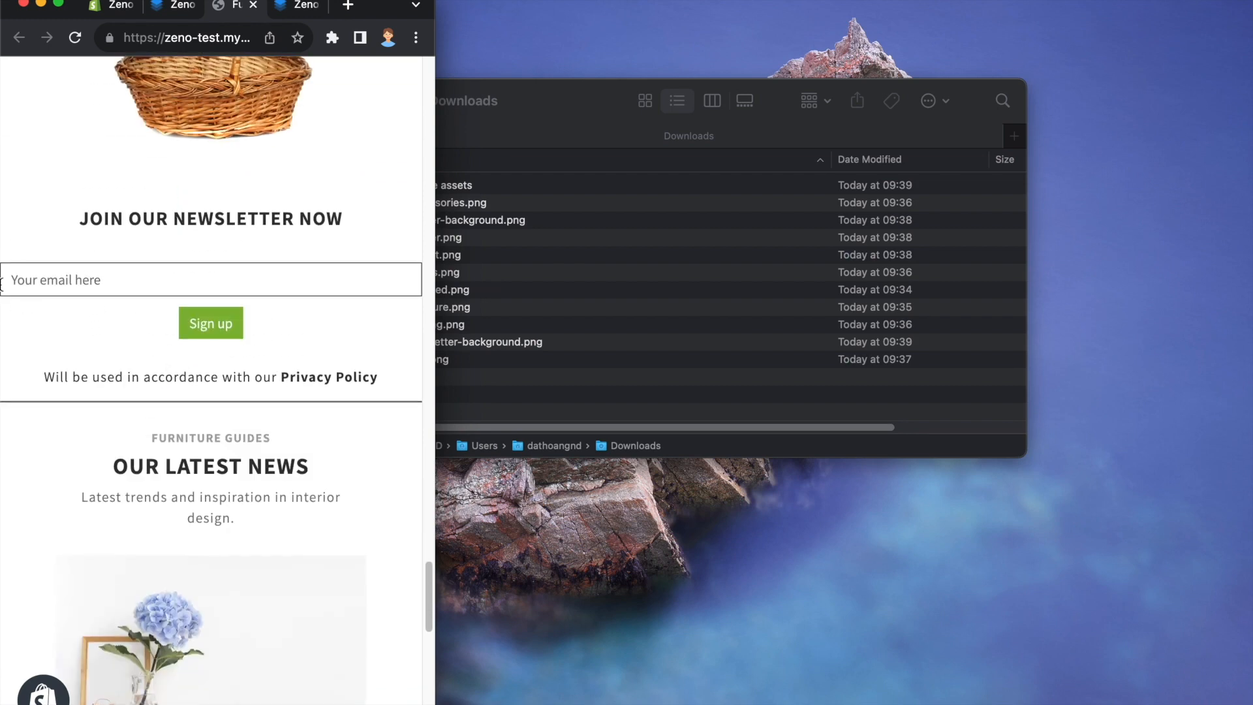
# Restore the browser window to full size and return to the furniture page in the page builder
pyautogui.moveTo(385, 10); pyautogui.dragTo(616, 9)
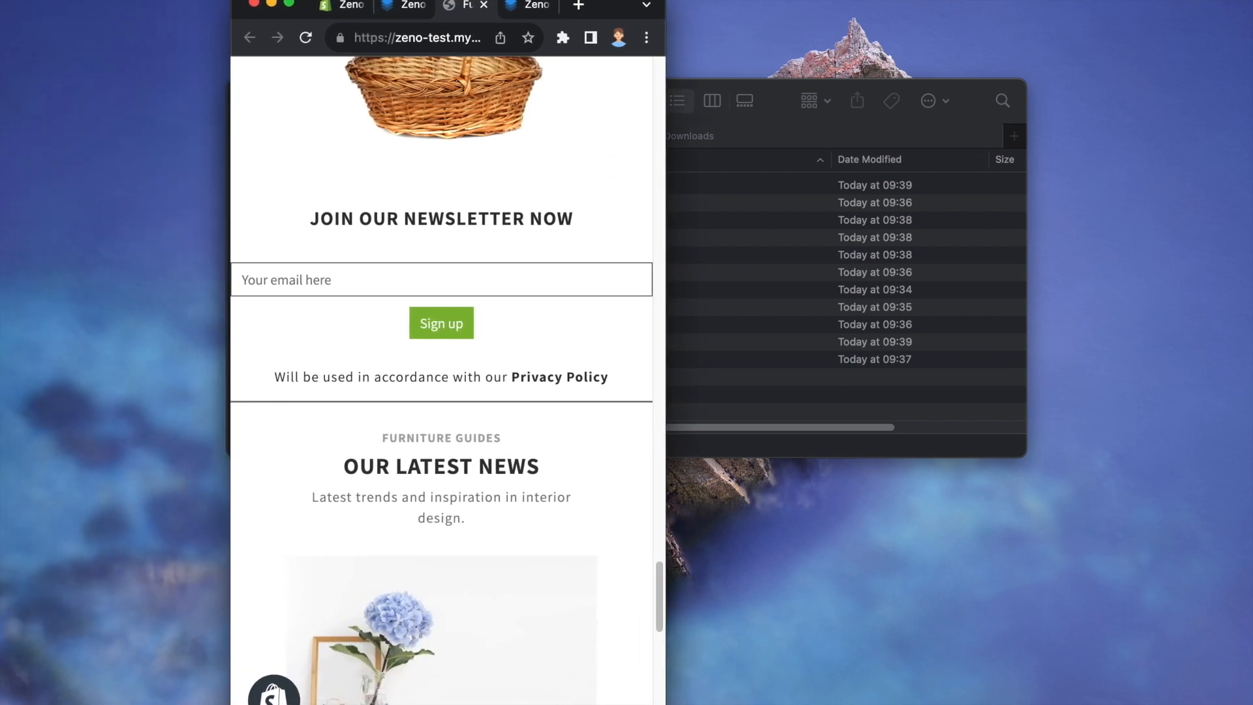
pyautogui.doubleClick(616, 9)
pyautogui.click(392, 5)
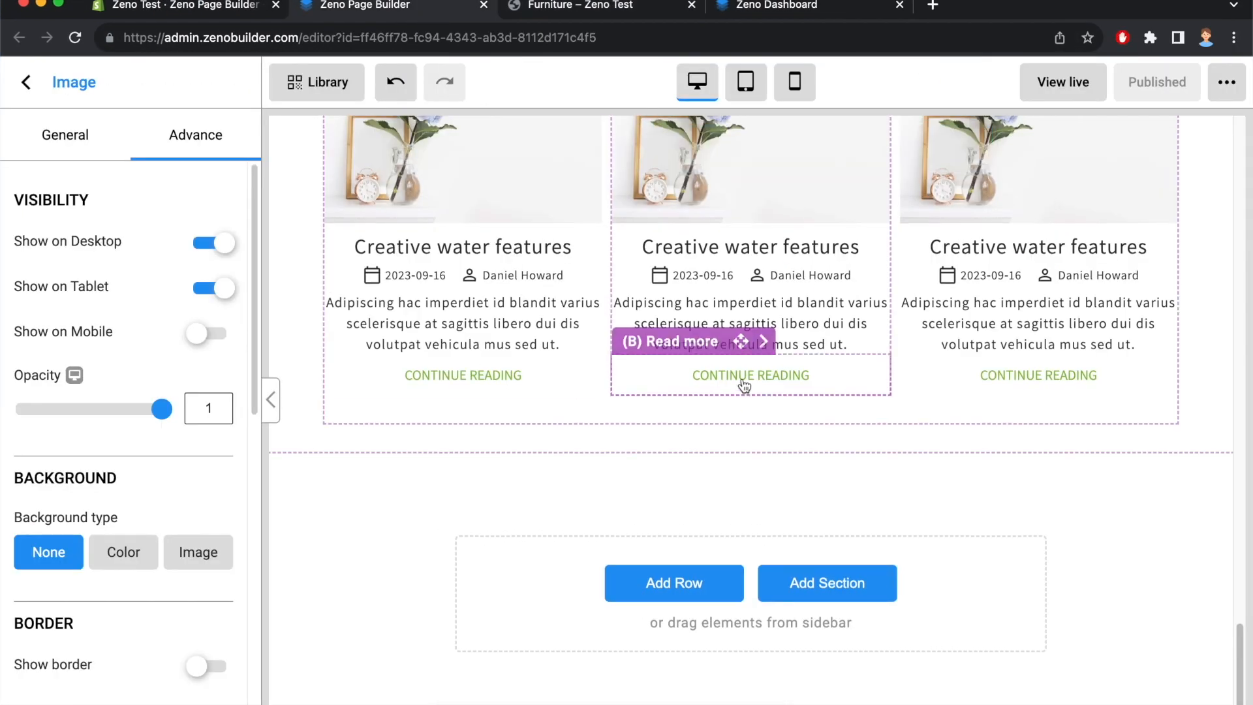
# Set the newsletter form's left and right padding to 16 px in the desktop layout
pyautogui.scroll(5, 717, 391)
pyautogui.click(730, 322)
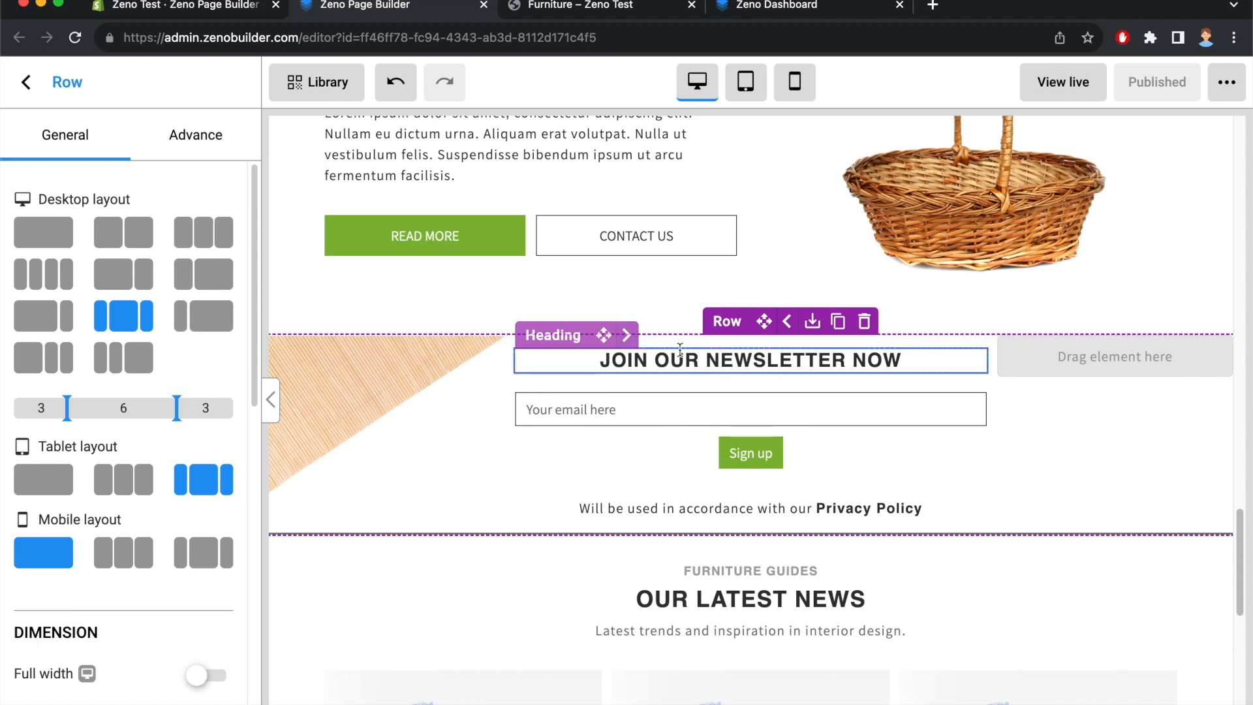
pyautogui.click(672, 402)
pyautogui.scroll(-15, 168, 462)
pyautogui.click(69, 472)
pyautogui.write('16')
pyautogui.press('Tab')
pyautogui.write('16')
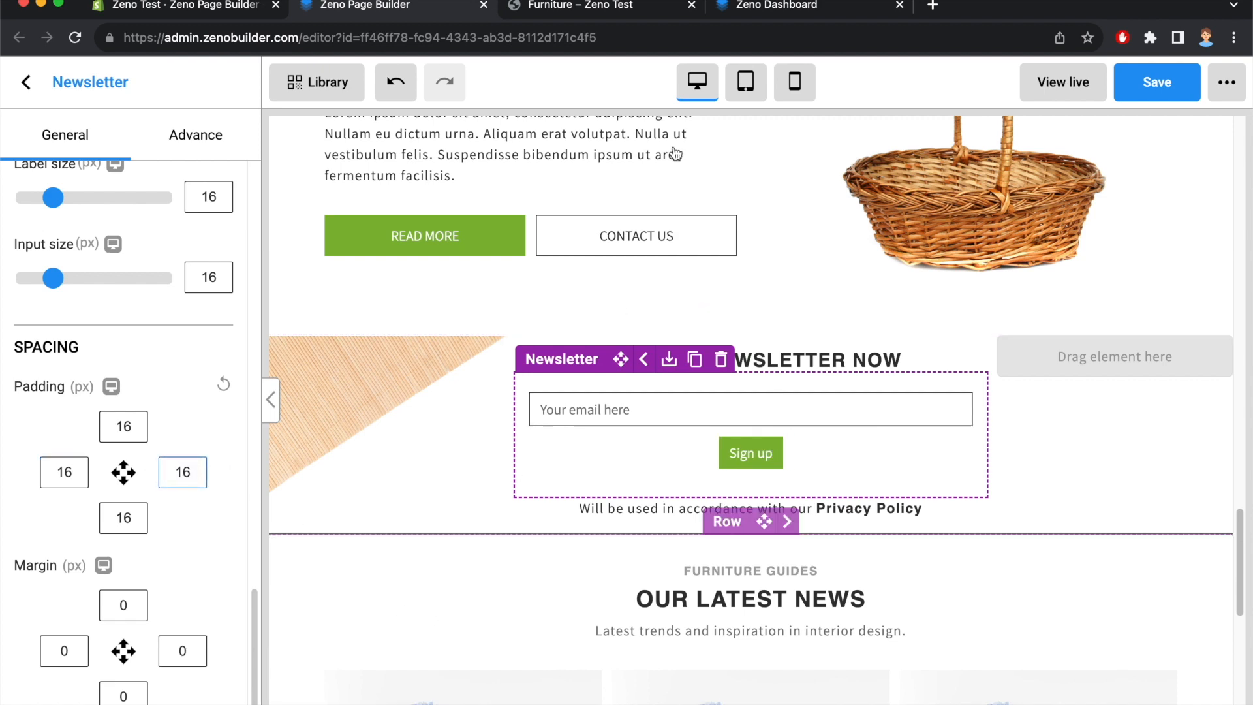
# Preview the page in the tablet and mobile layouts and check the newsletter, news and category sections
pyautogui.click(470, 519)
pyautogui.click(746, 82)
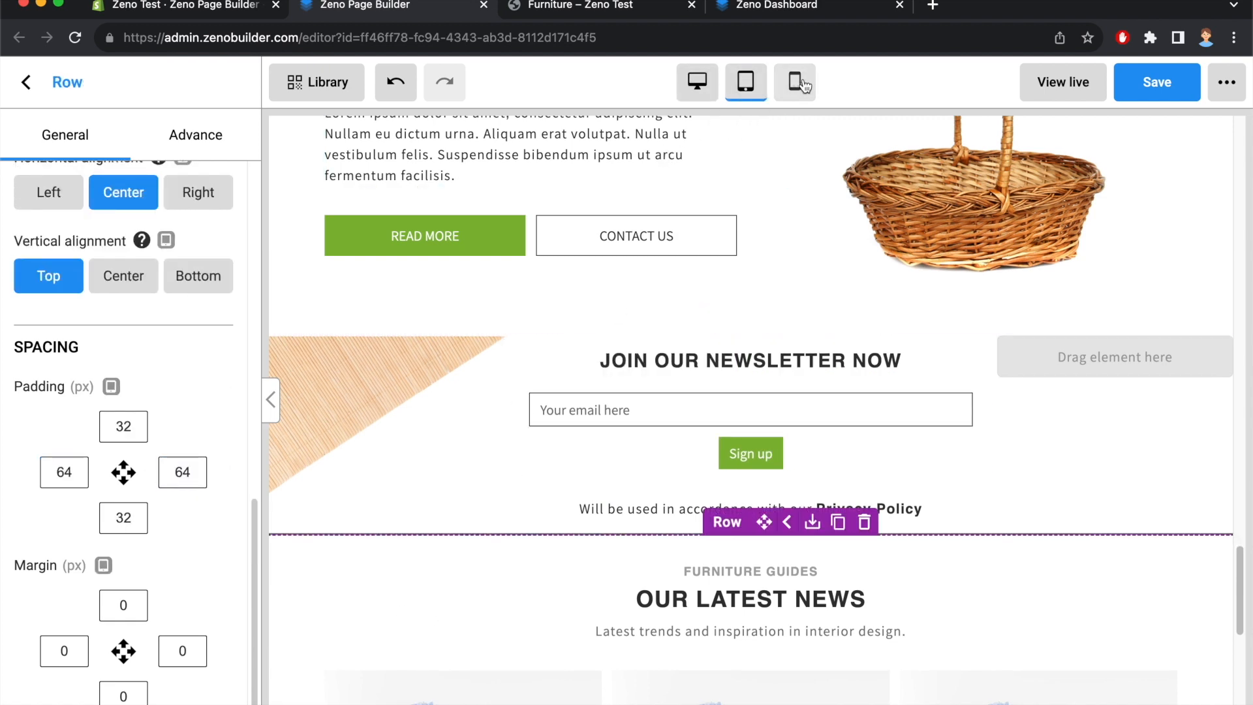
pyautogui.click(795, 82)
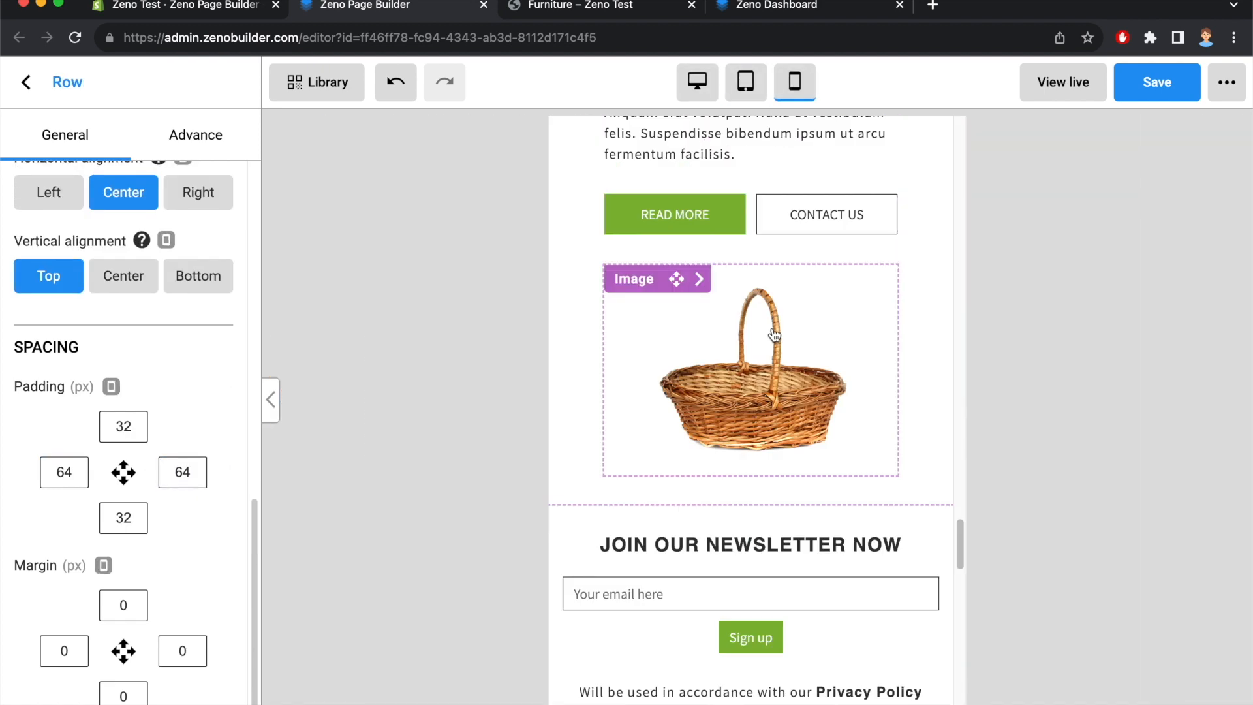
pyautogui.scroll(1, 601, 256)
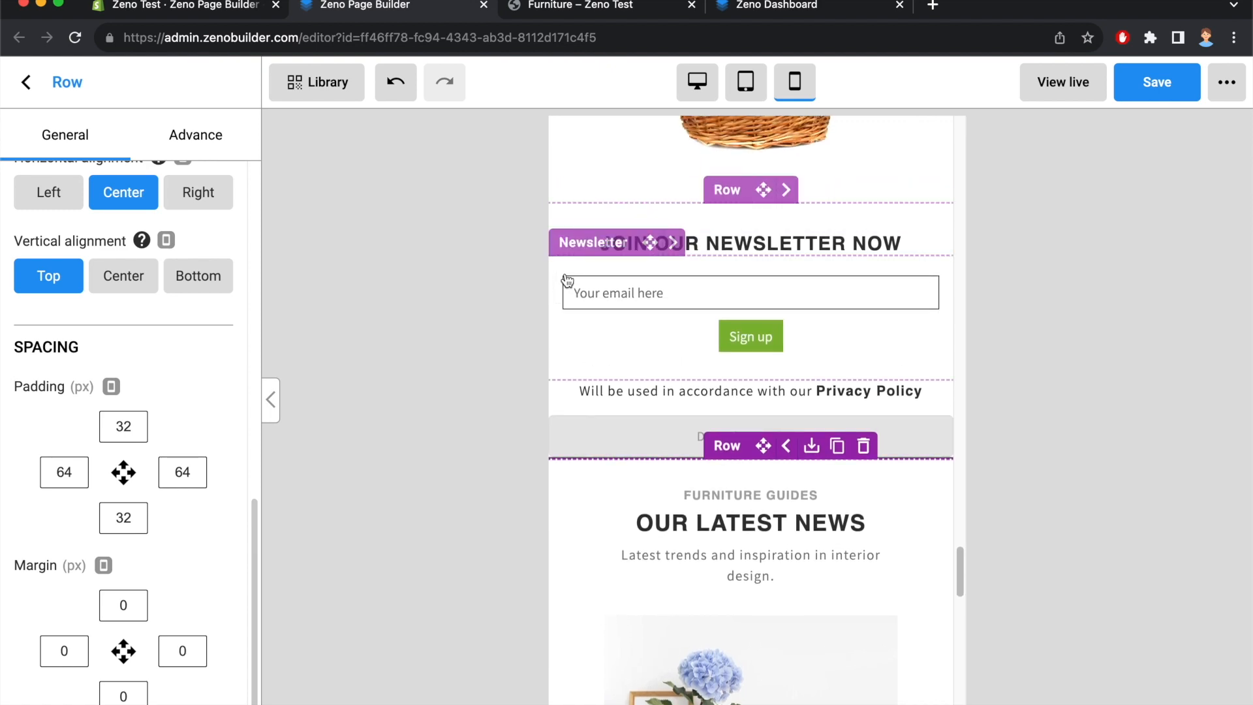
pyautogui.scroll(-10, 914, 290)
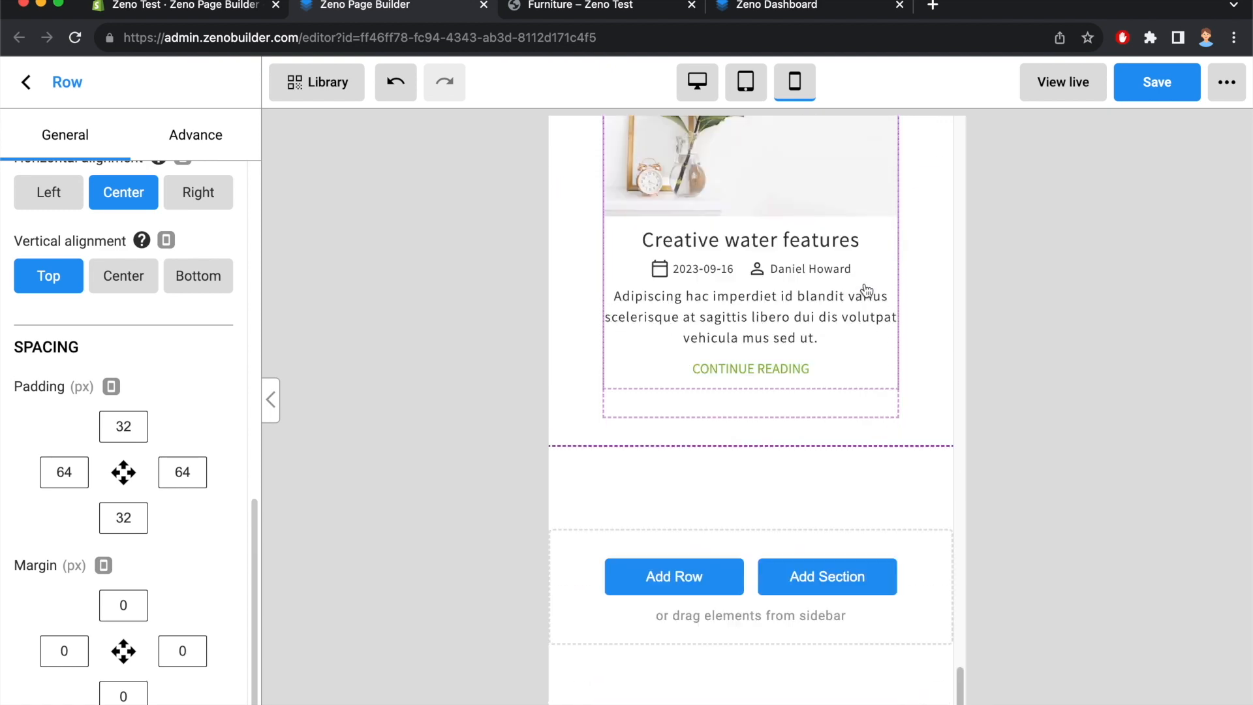
pyautogui.scroll(15, 867, 291)
pyautogui.scroll(5, 879, 239)
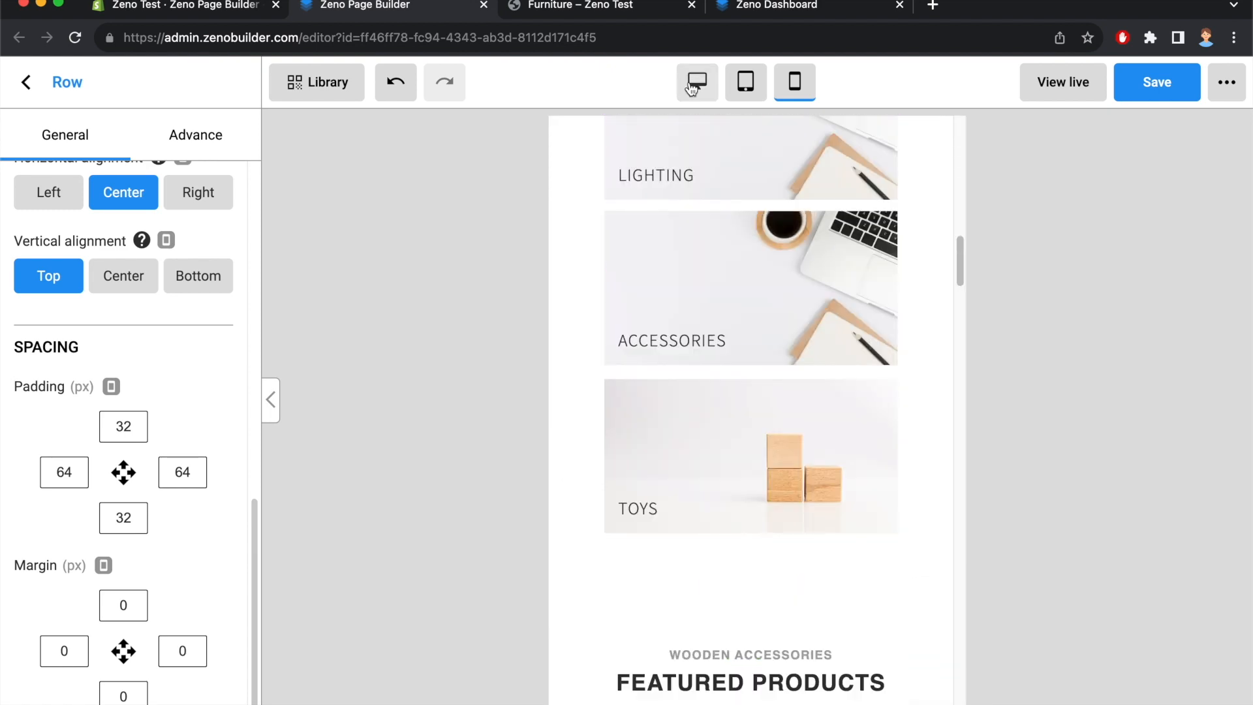
# Save the furniture page from the desktop layout and publish it
pyautogui.click(1145, 91)
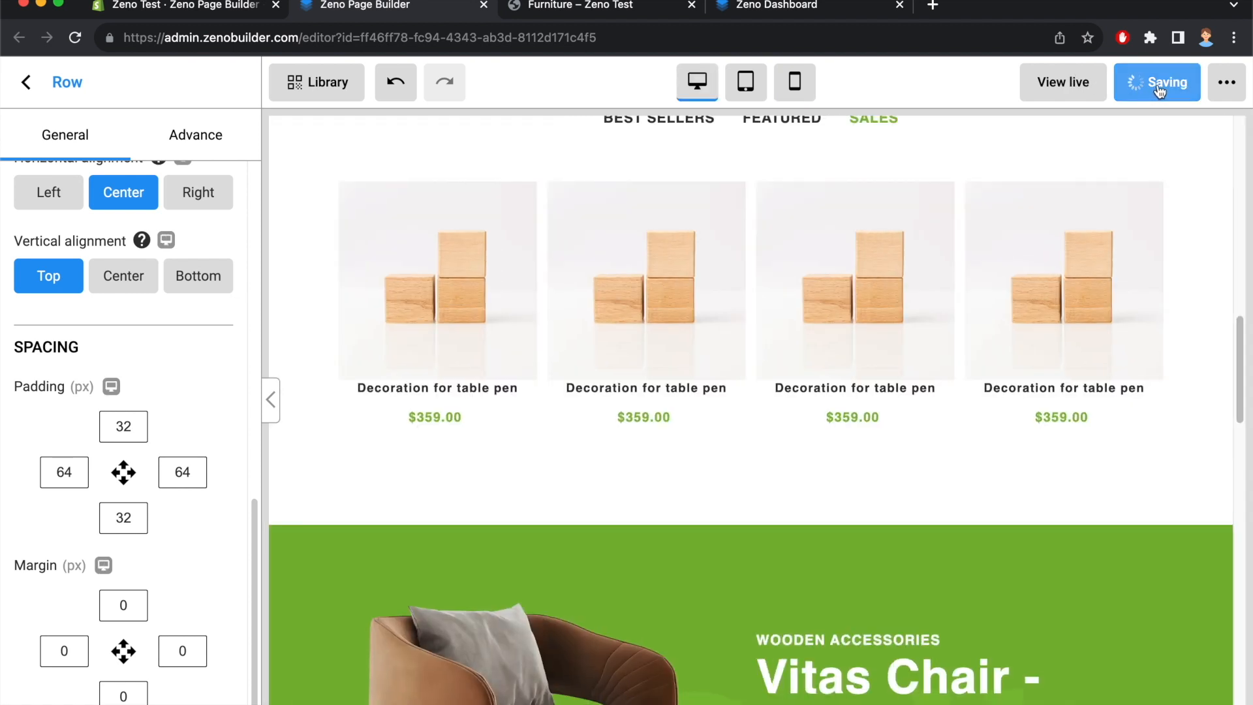
pyautogui.click(1159, 88)
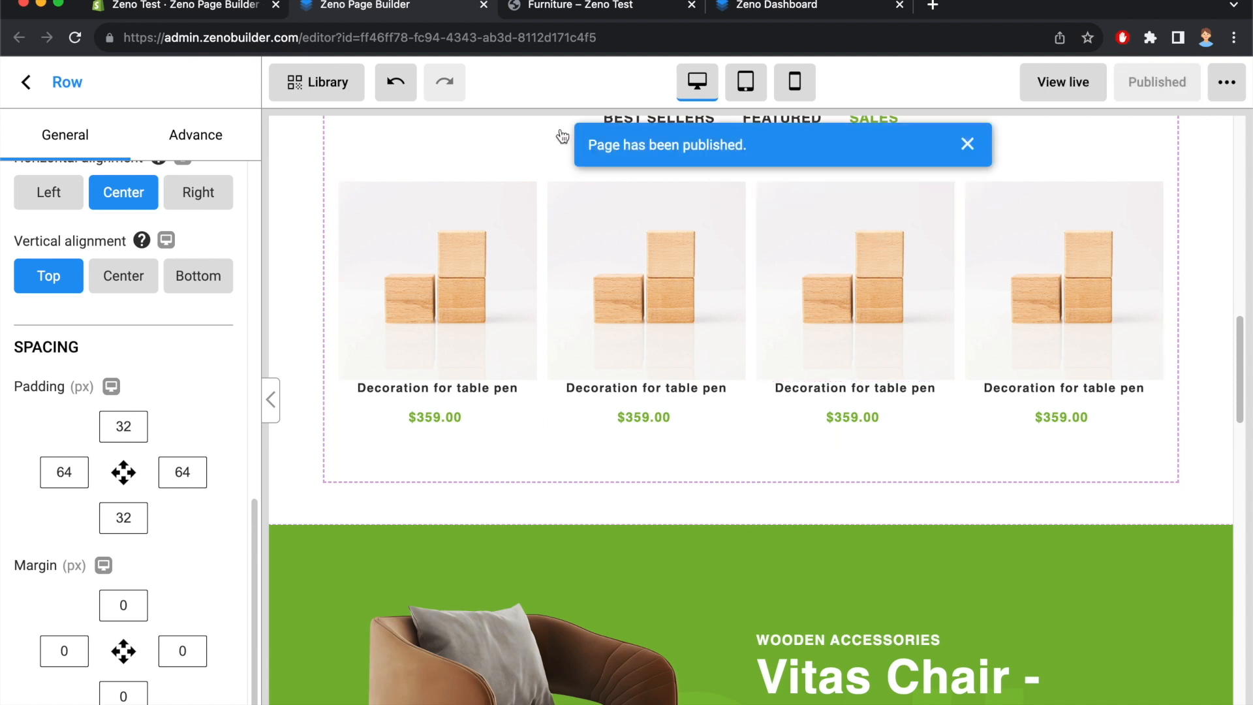
# Switch to the Shopify admin, reload the landing pages list and set the Furniture page as the home page
pyautogui.click(202, 11)
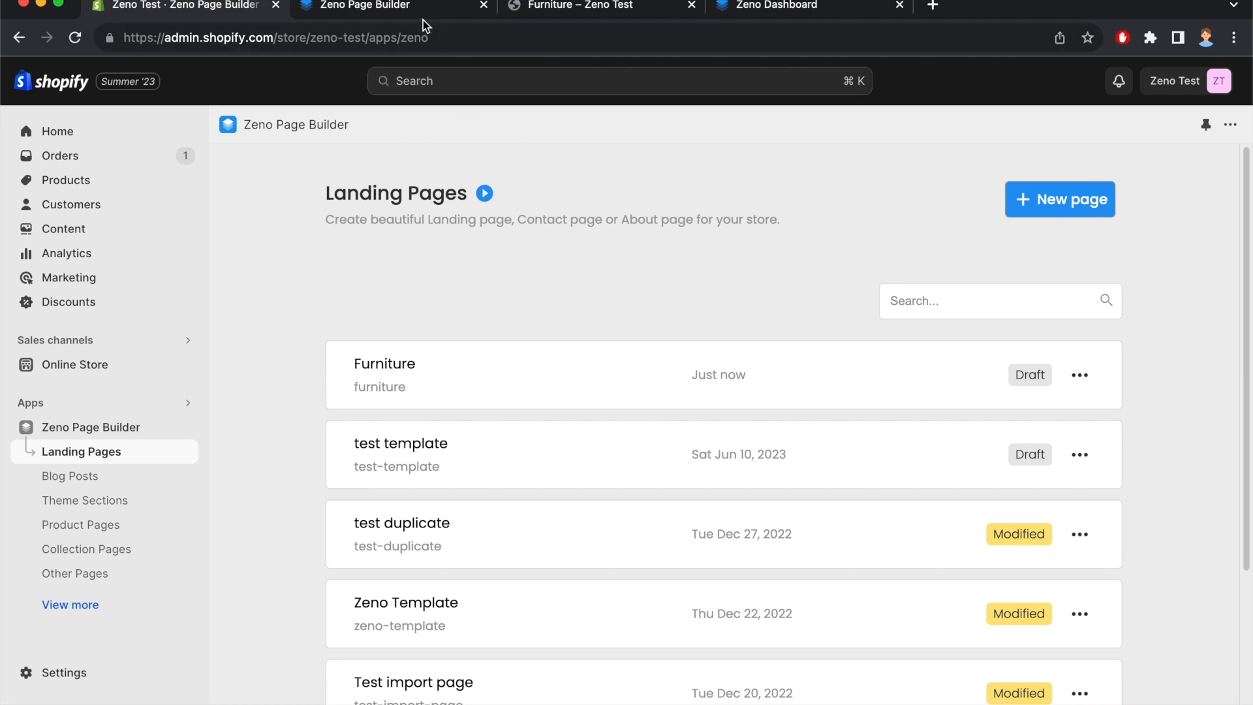
pyautogui.click(443, 38)
pyautogui.press('Return')
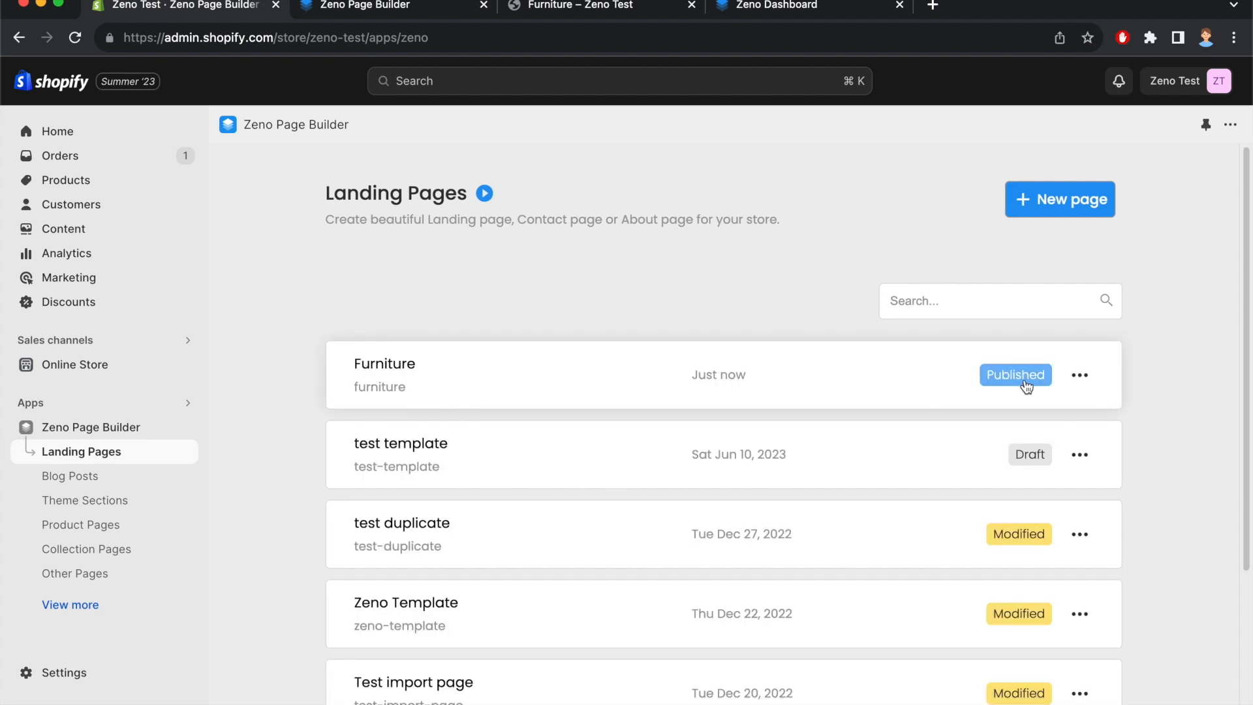
pyautogui.click(1080, 376)
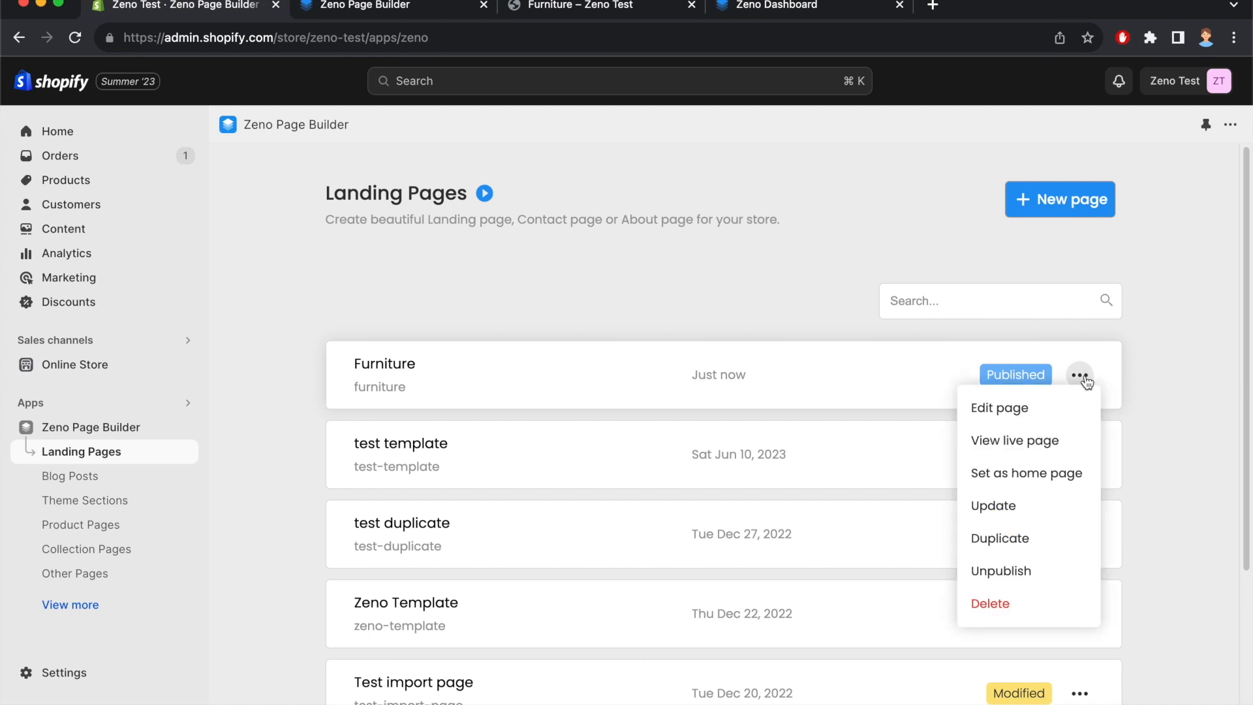
pyautogui.click(1039, 474)
pyautogui.click(680, 434)
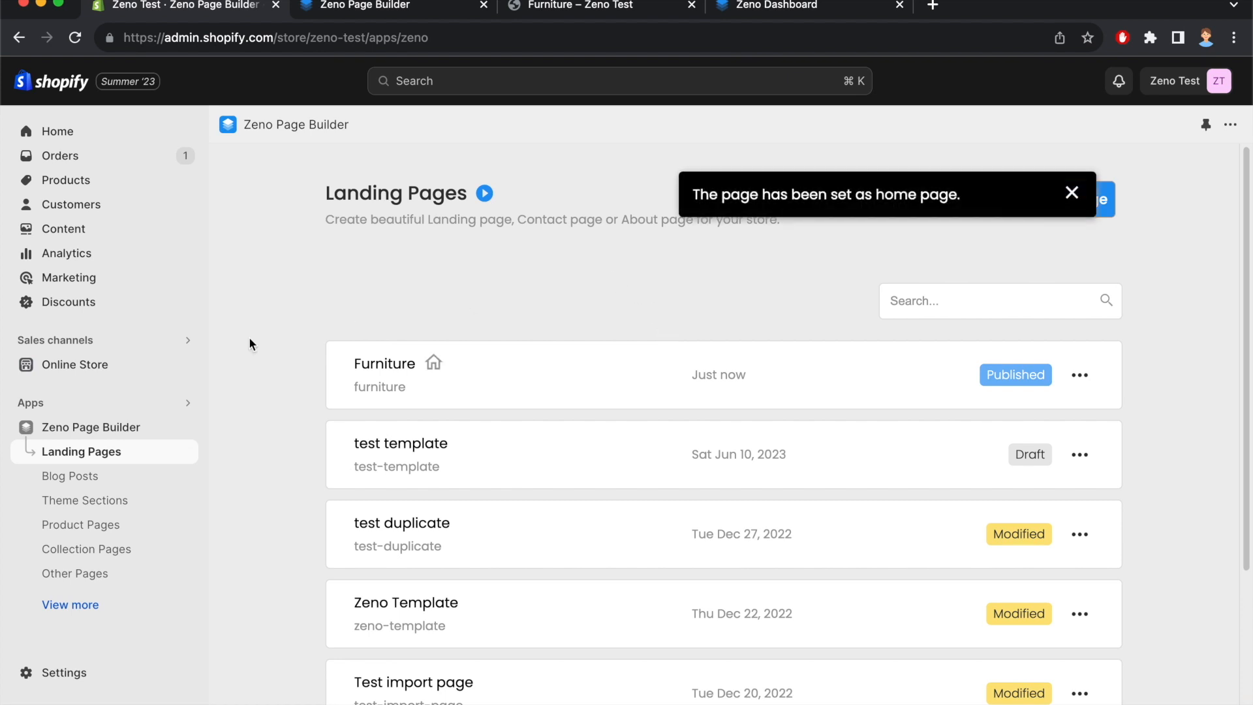
# View the live online store and inspect its home page's hero, Featured Categories and Featured Products sections
pyautogui.click(184, 364)
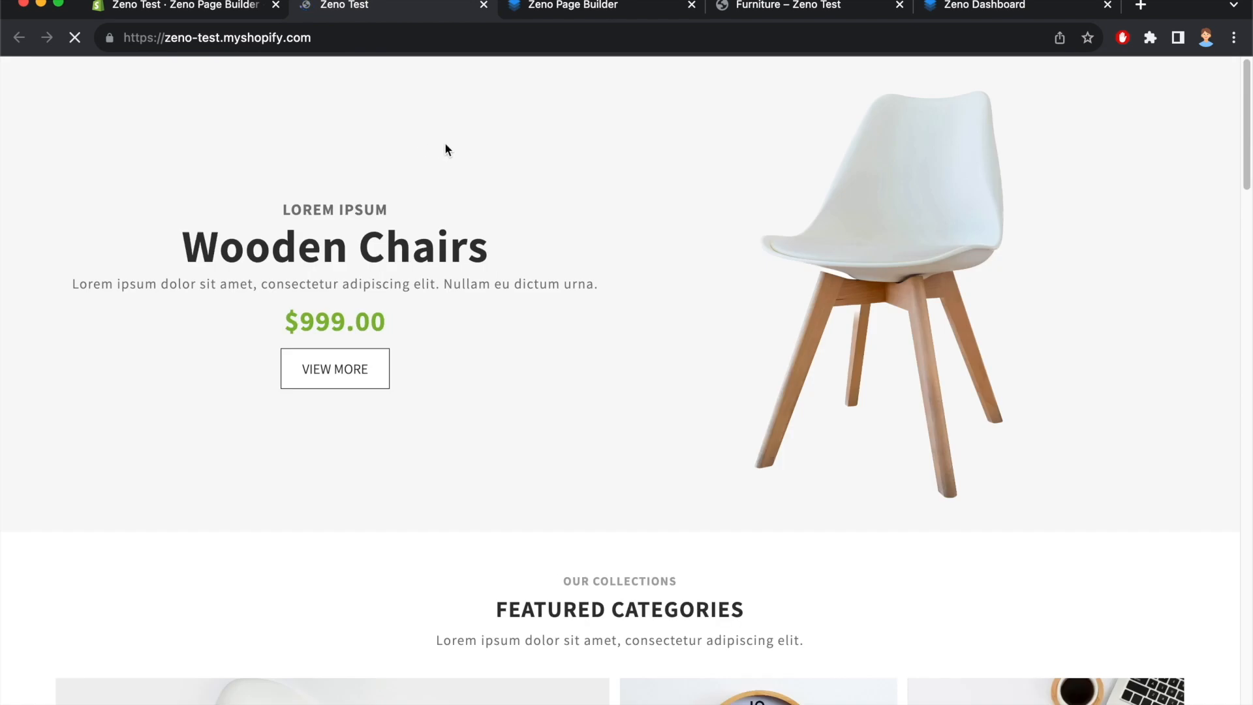
pyautogui.scroll(-15, 462, 145)
pyautogui.scroll(-10, 645, 230)
pyautogui.scroll(15, 688, 224)
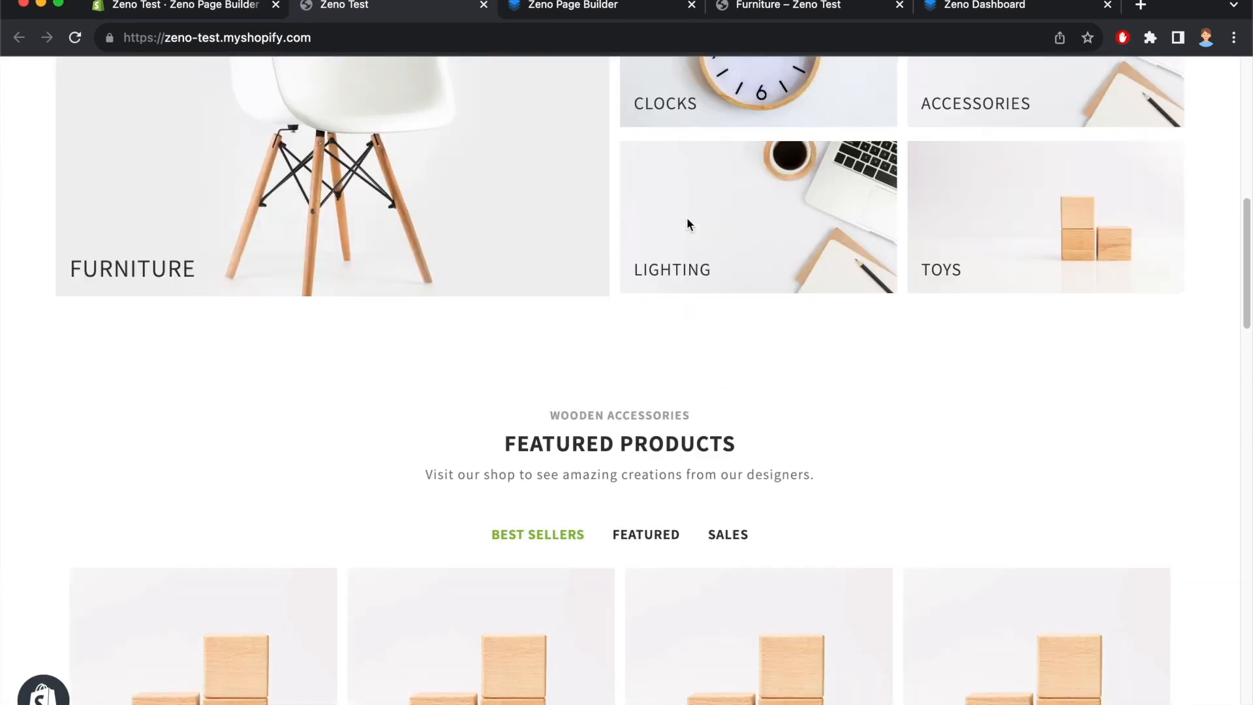
pyautogui.scroll(10, 688, 221)
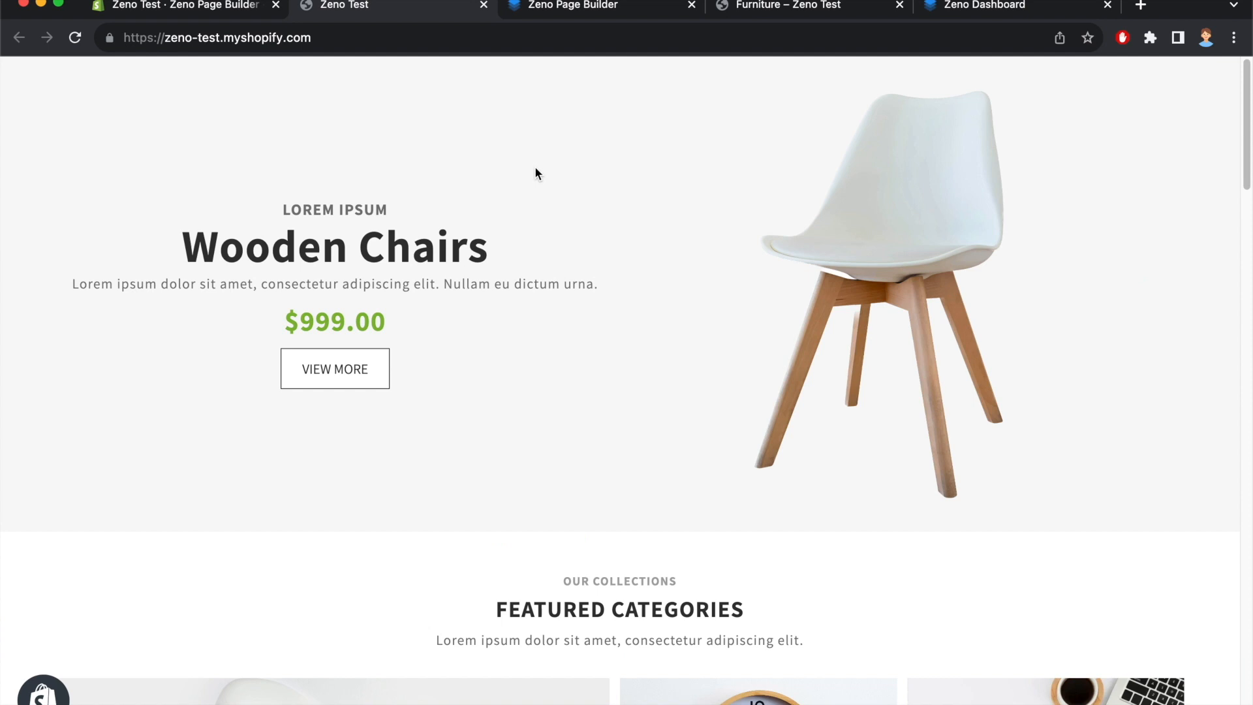
pyautogui.scroll(-10, 536, 168)
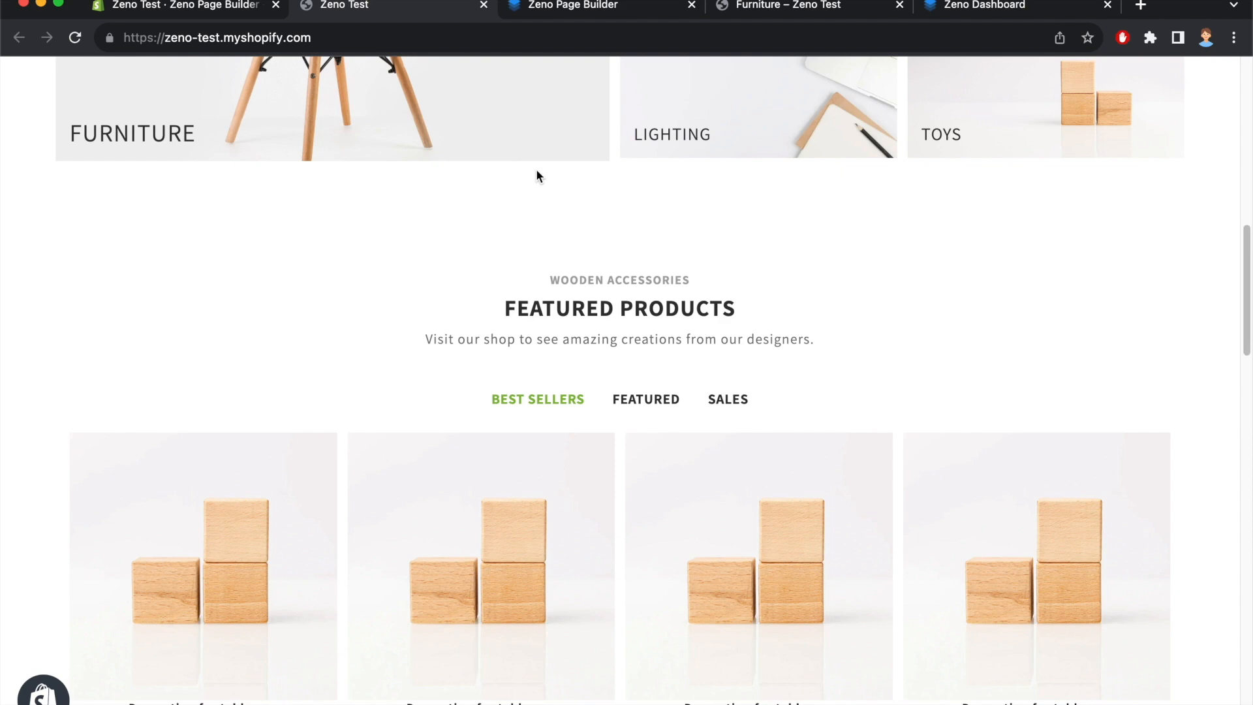
pyautogui.scroll(-4, 537, 175)
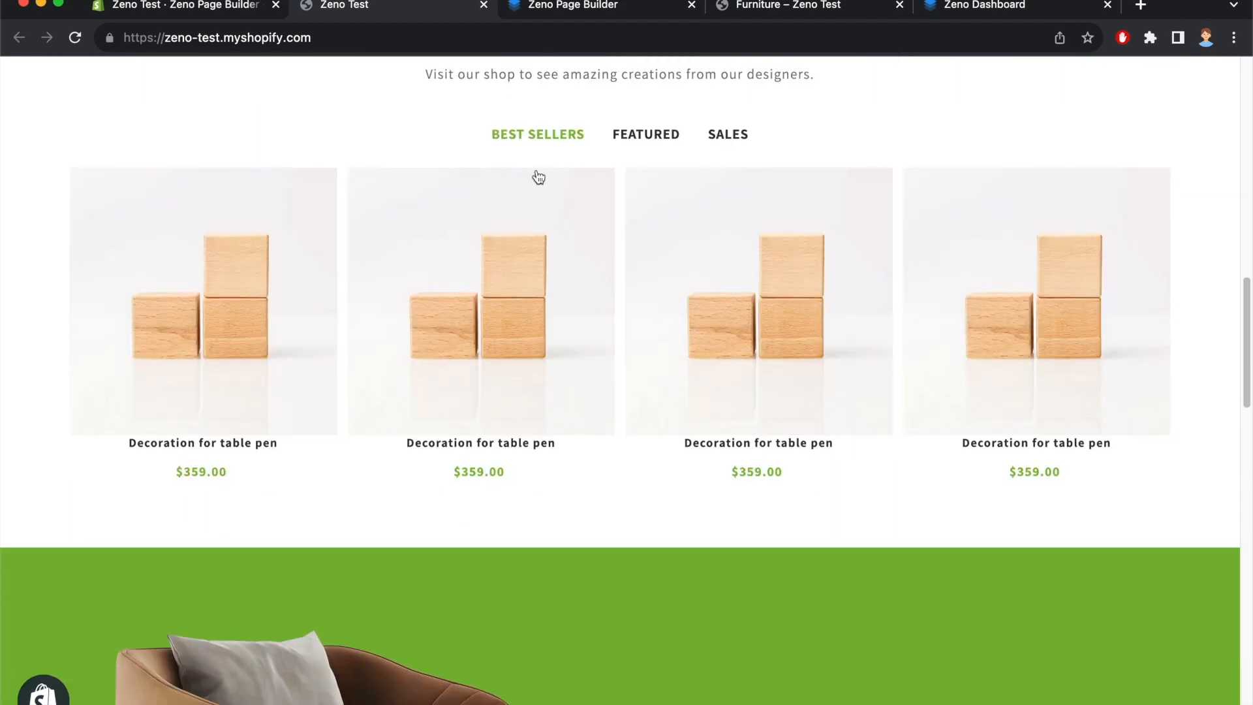